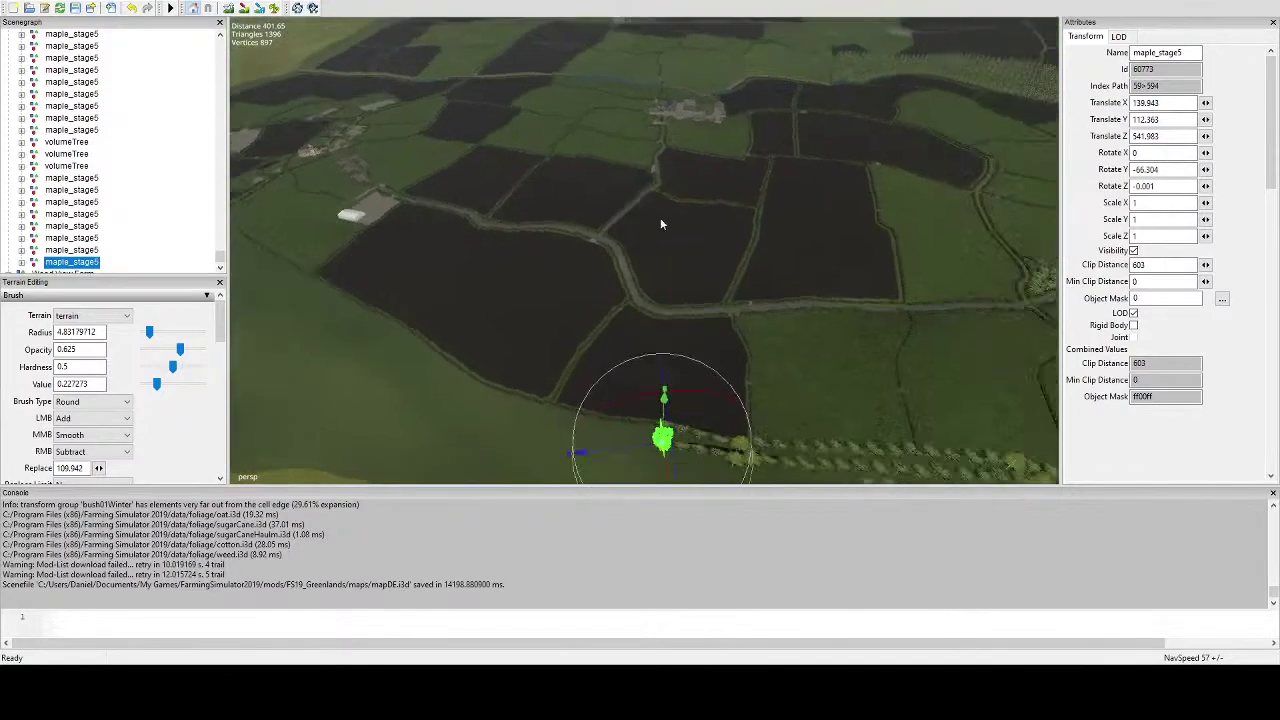
Duplicate the selected maple_stage5 tree, place the copy beside the hedge near X 84, Z 537, and rotate it to about 33 on Y.
alt+right_drag(664, 164, 801, 172)
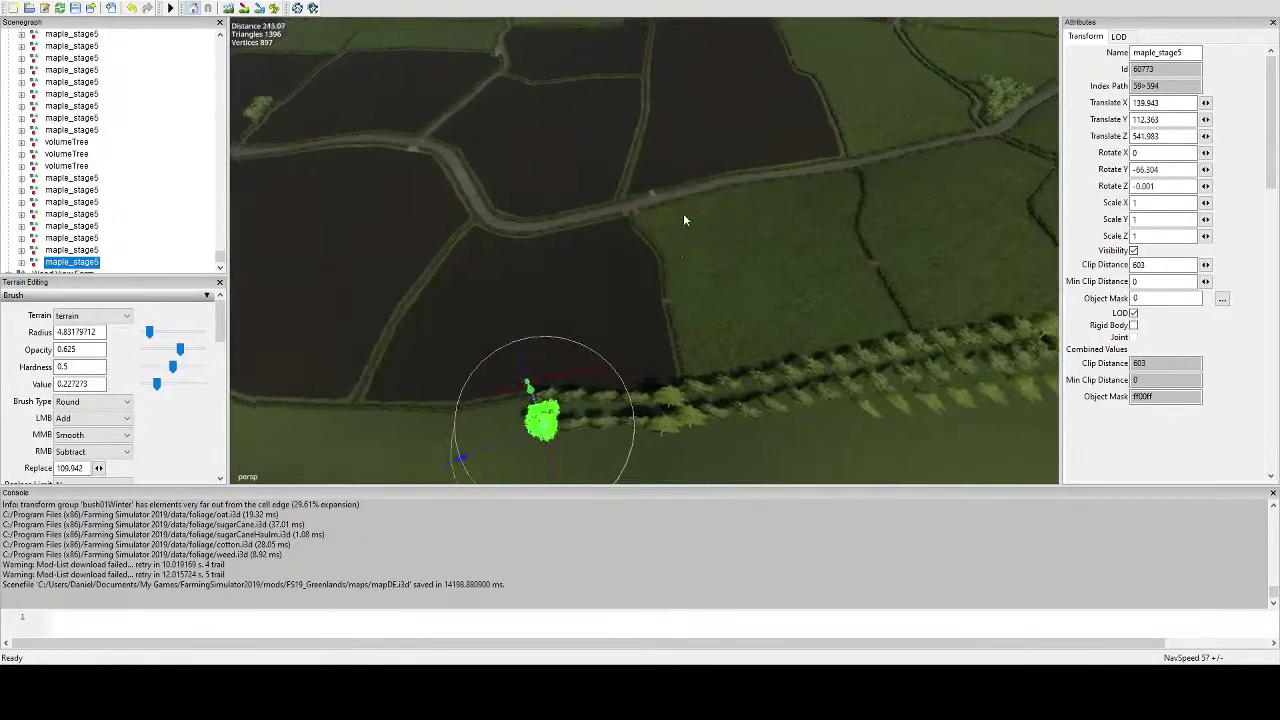
key(ctrl+d)
key(ctrl+b)
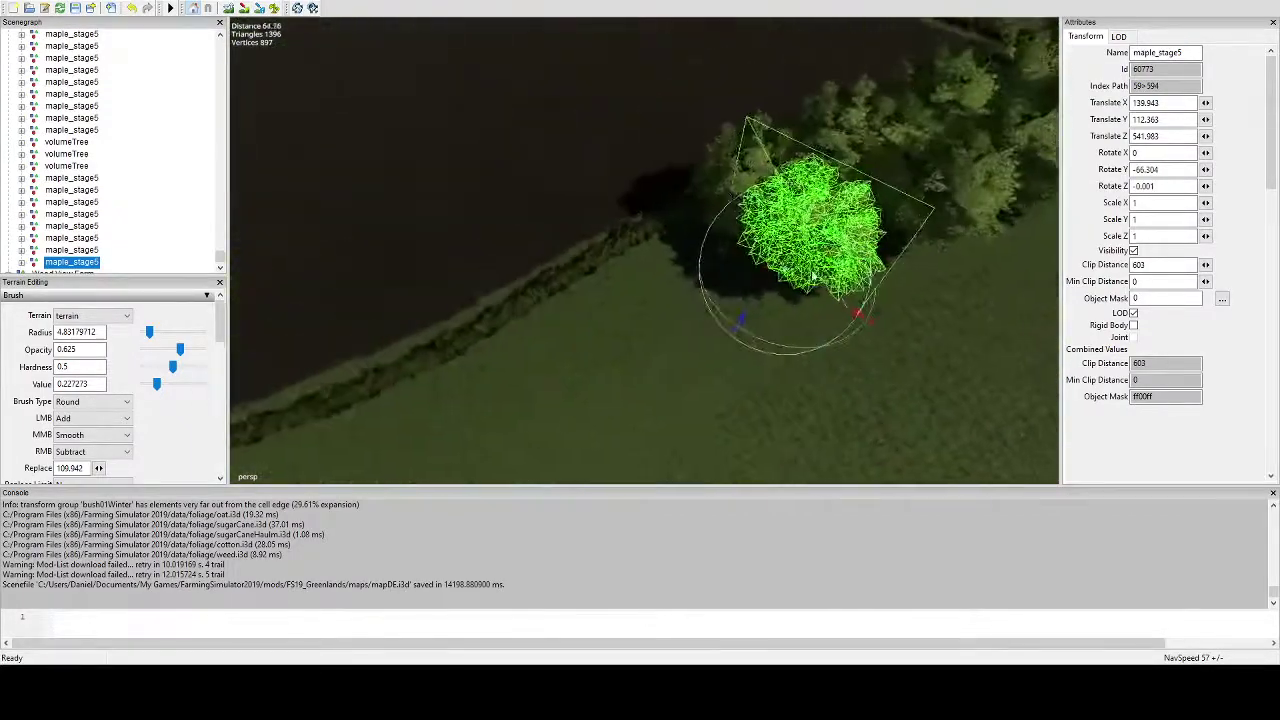
alt+middle_drag(817, 220, 791, 288)
key(ctrl+d)
key(ctrl+b)
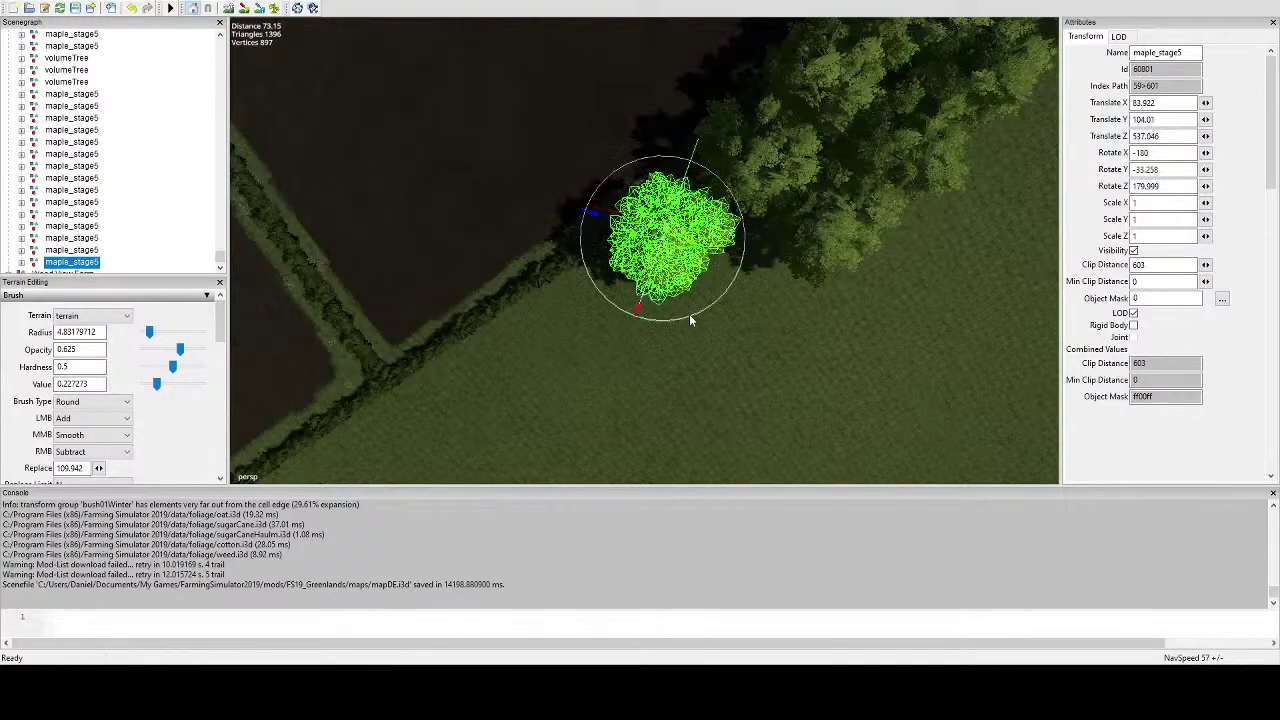
drag(689, 315, 738, 312)
Place another maple copy on the field side near X 88, Z 549, and rotate it to about 88 on Y.
alt+middle_drag(738, 312, 664, 288)
alt+right_drag(664, 288, 721, 269)
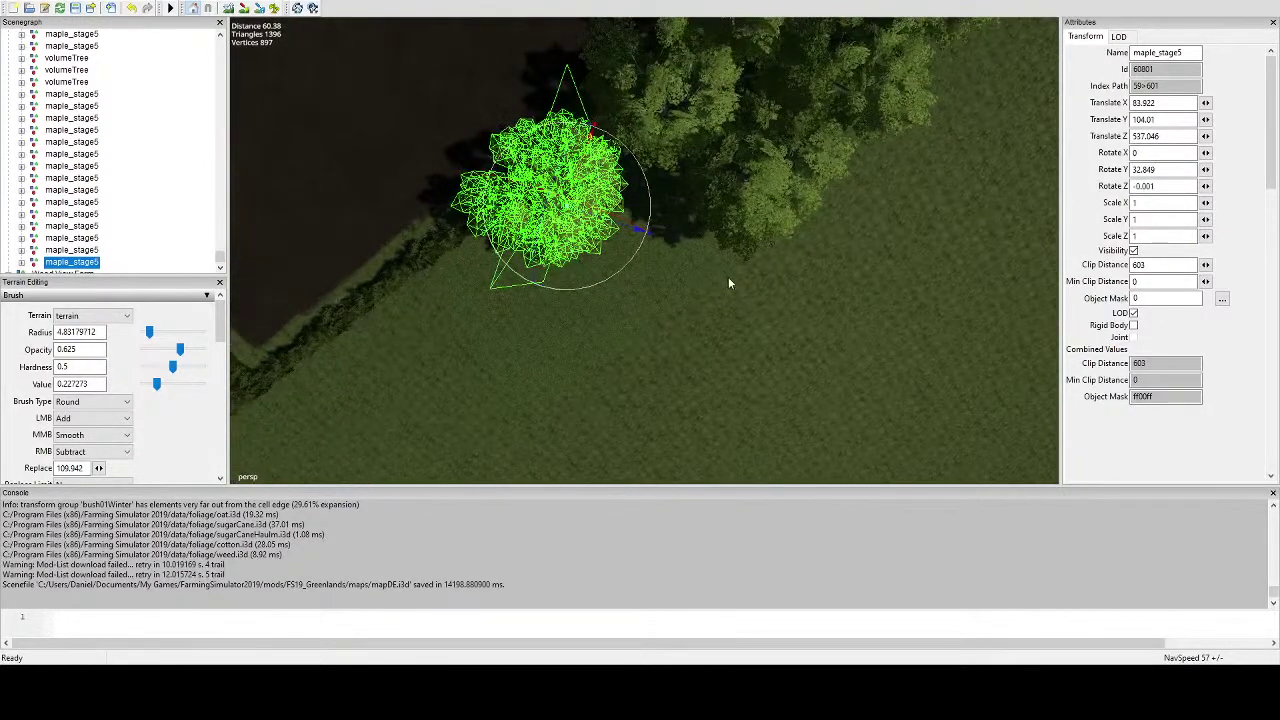
key(Down)
key(f)
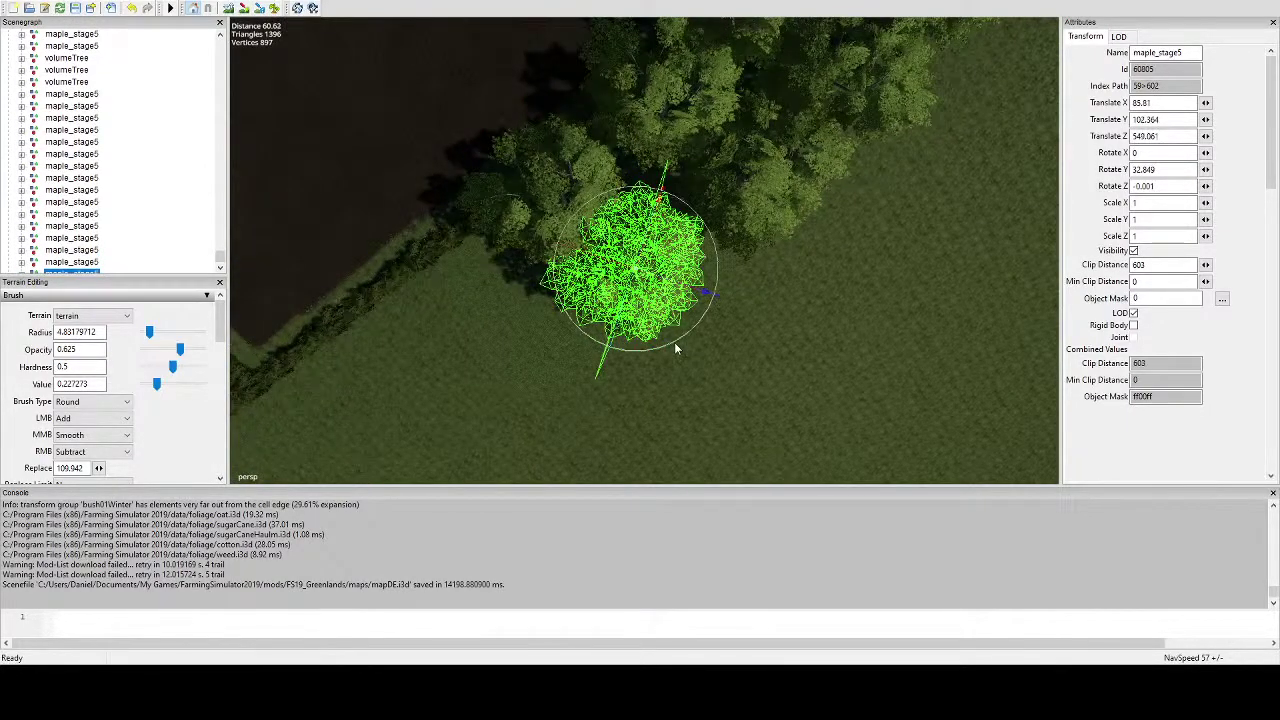
click(678, 340)
alt+drag(678, 340, 563, 233)
alt+right_drag(563, 233, 597, 283)
click(613, 285)
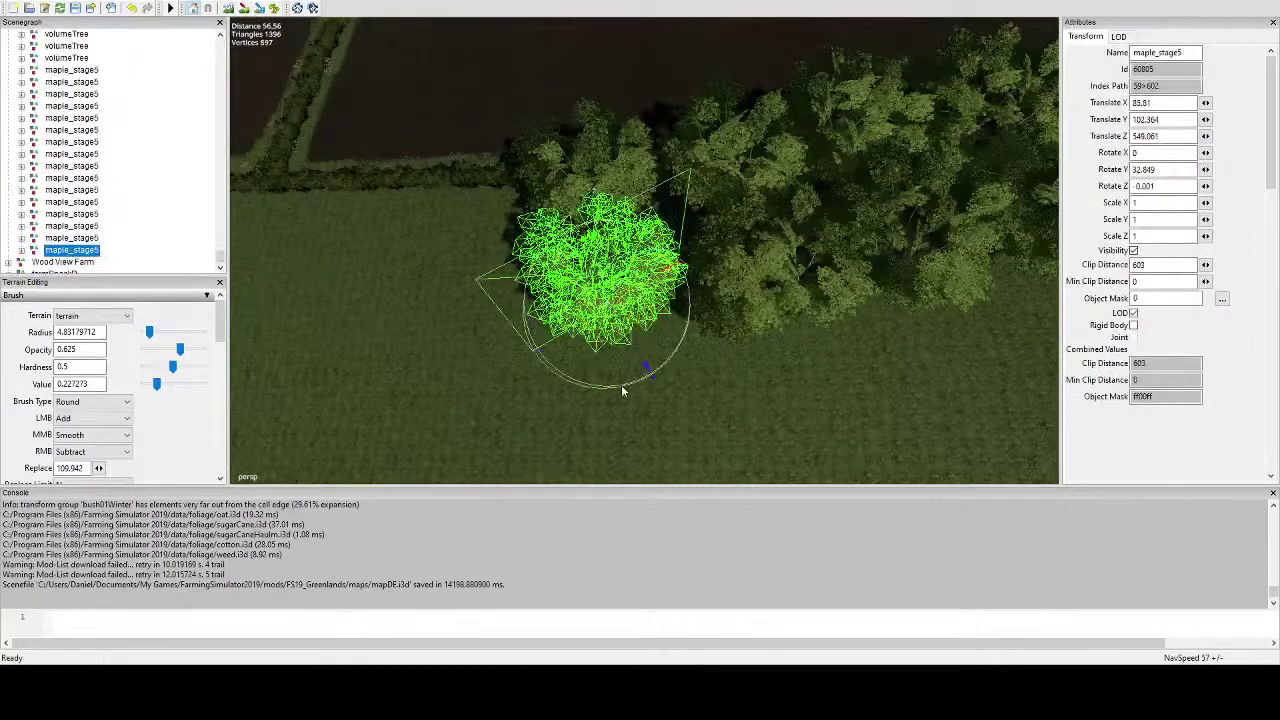
drag(622, 390, 744, 343)
Duplicate the maple to the hedge-side end of the tree belt near X 72, Z 535, and rotate it to about -8 on Y.
alt+right_drag(744, 343, 732, 364)
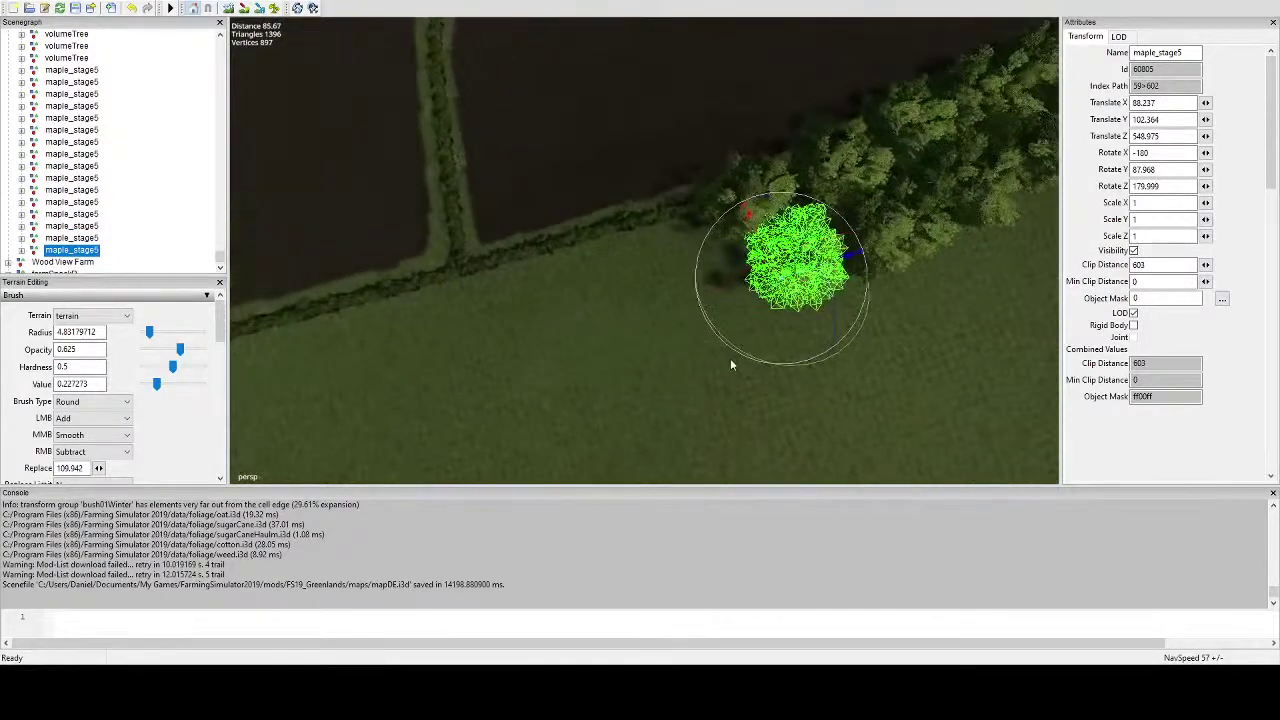
key(ctrl+d)
key(ctrl+b)
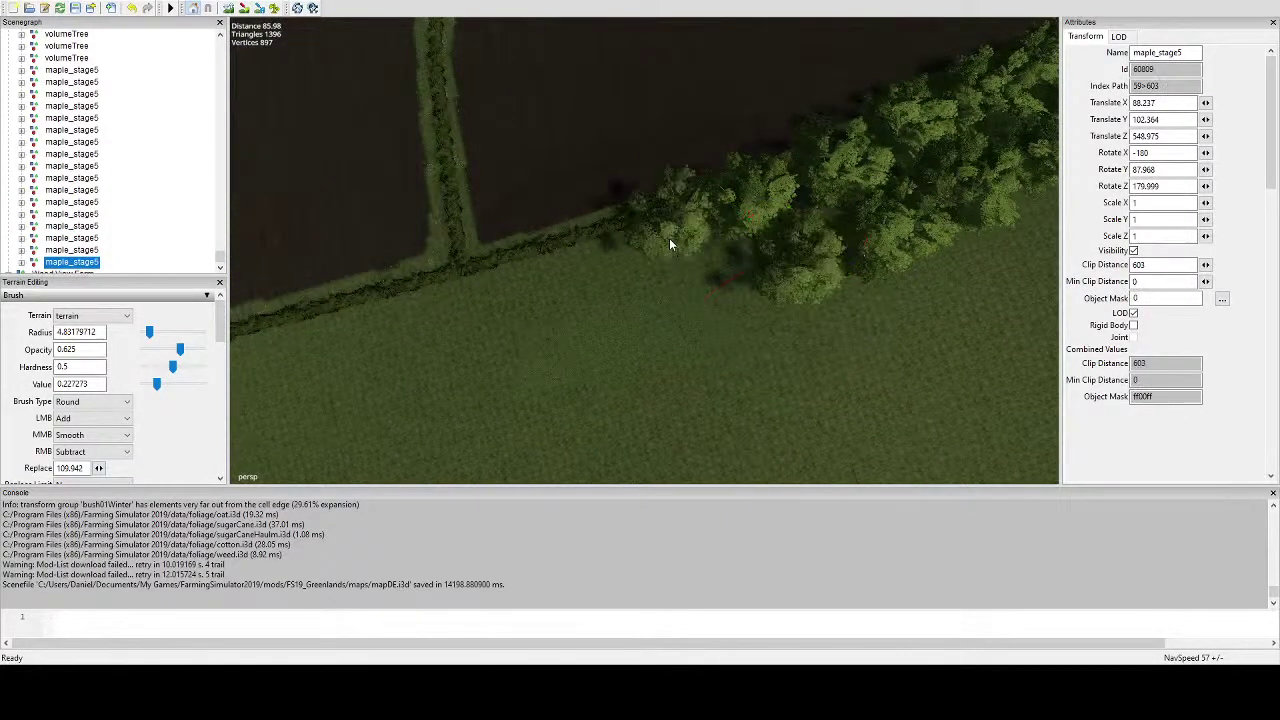
click(669, 240)
alt+drag(669, 240, 740, 276)
right_drag(740, 277, 771, 264)
drag(762, 260, 661, 167)
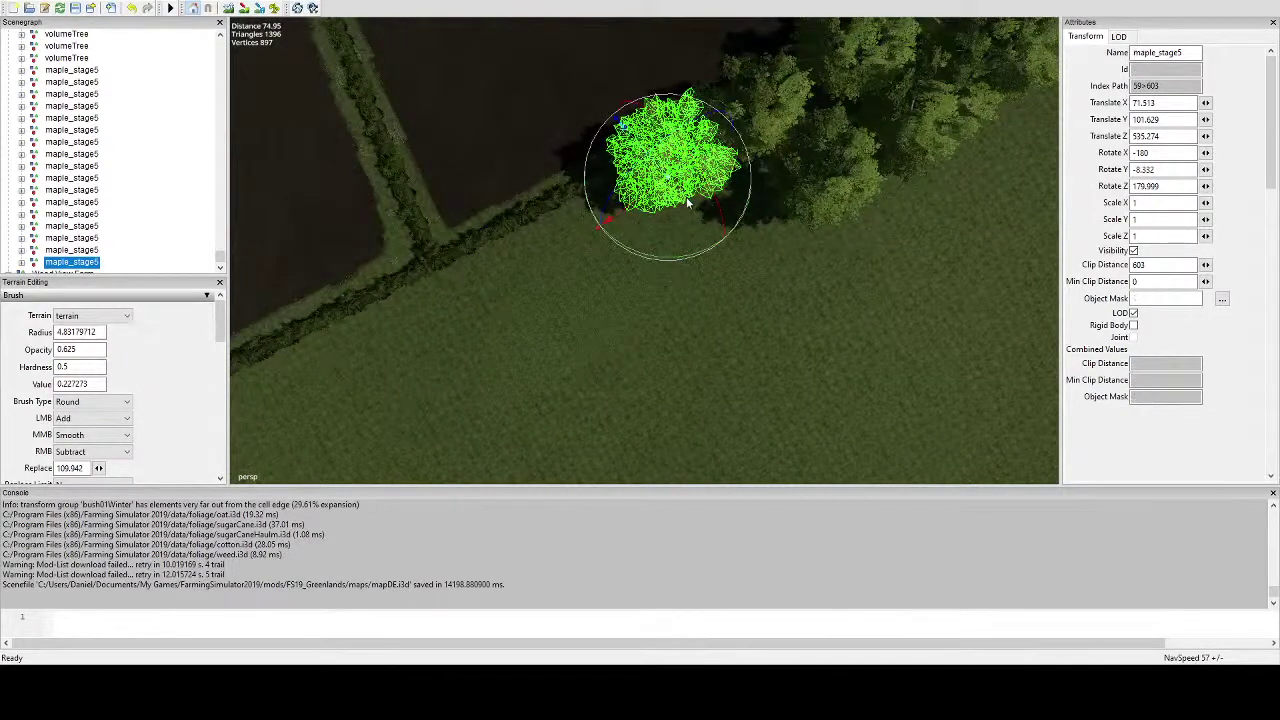
Add two maple copies near X 76, Z 547 and X 58, Z 535, rotating them to about 18 and -40 on Y.
key(ctrl+d)
key(ctrl+b)
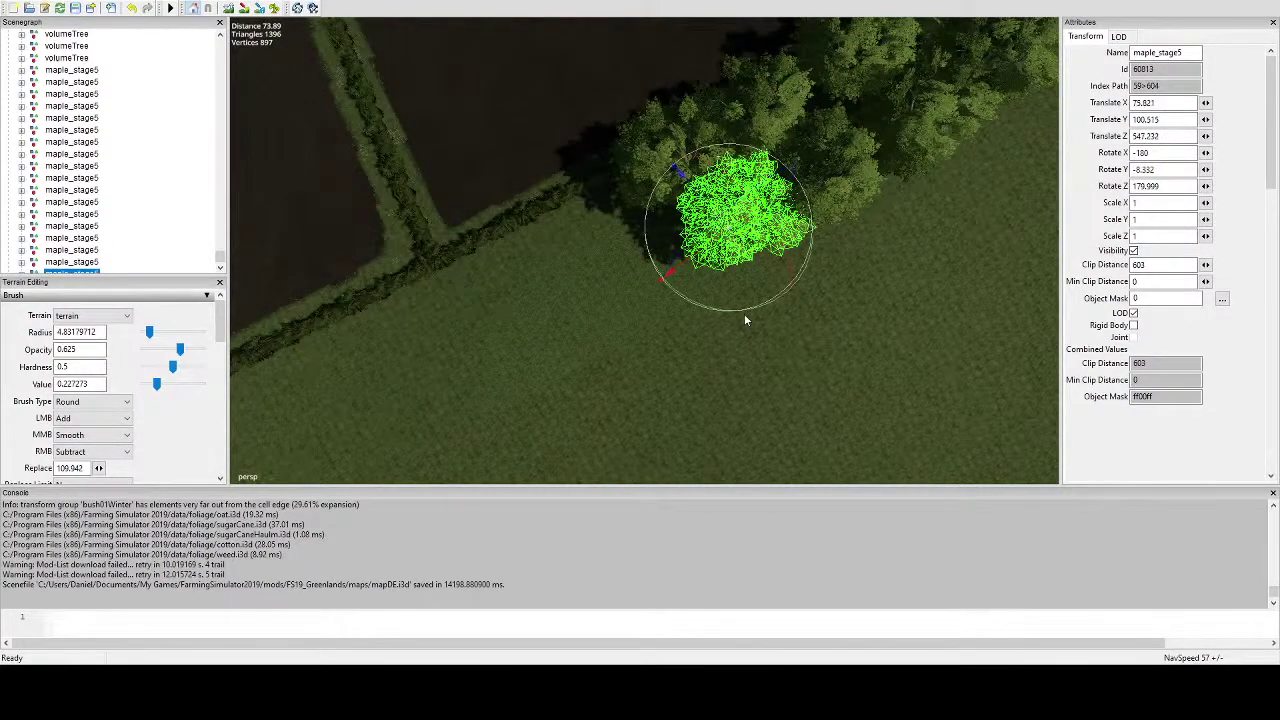
drag(746, 310, 634, 260)
alt+middle_drag(634, 260, 692, 262)
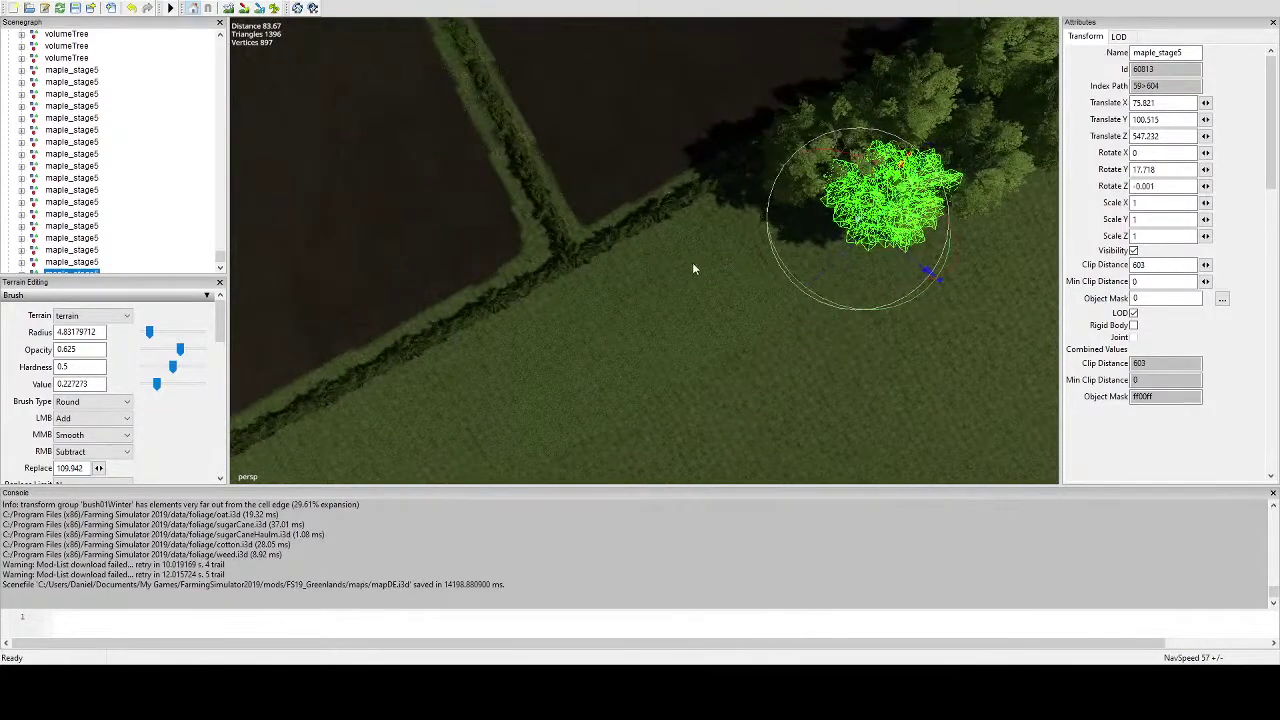
key(ctrl+d)
click(726, 216)
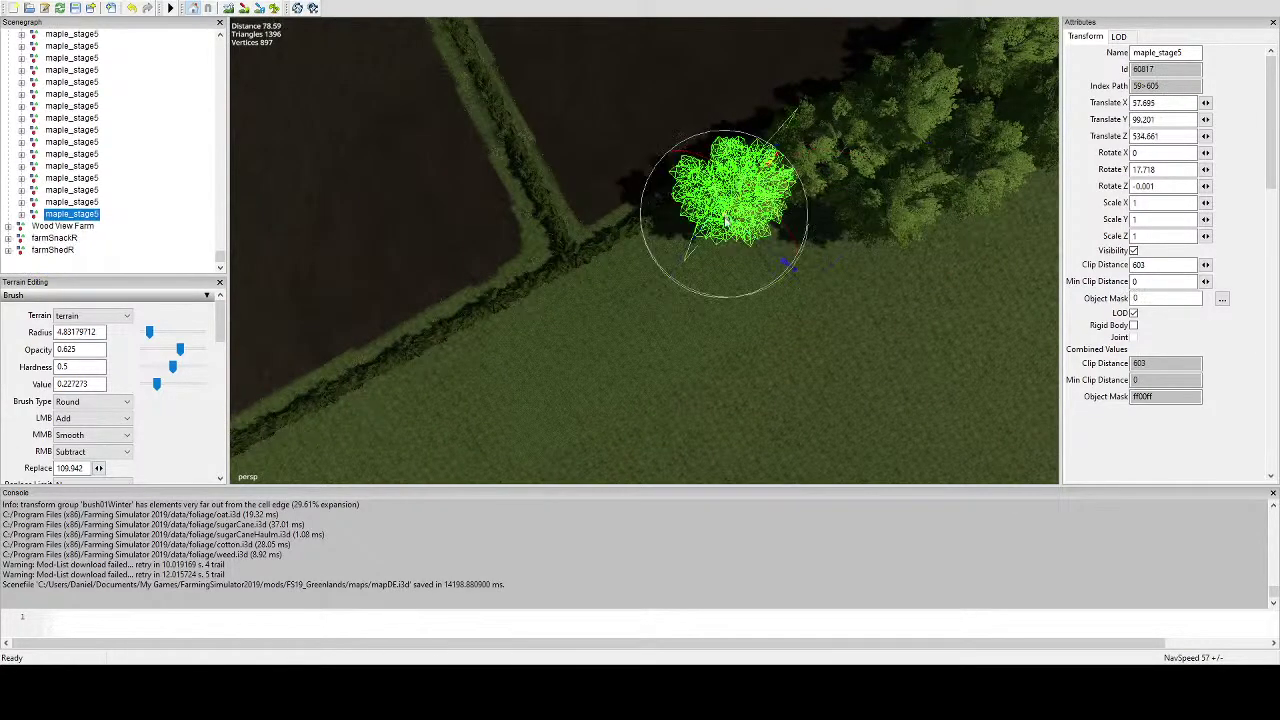
drag(747, 295, 698, 187)
Extend the tree belt with maple copies near X 63, Z 548 and X 43, Z 535, rotated to about 68 and -45 on Y.
key(ctrl+d)
click(795, 272)
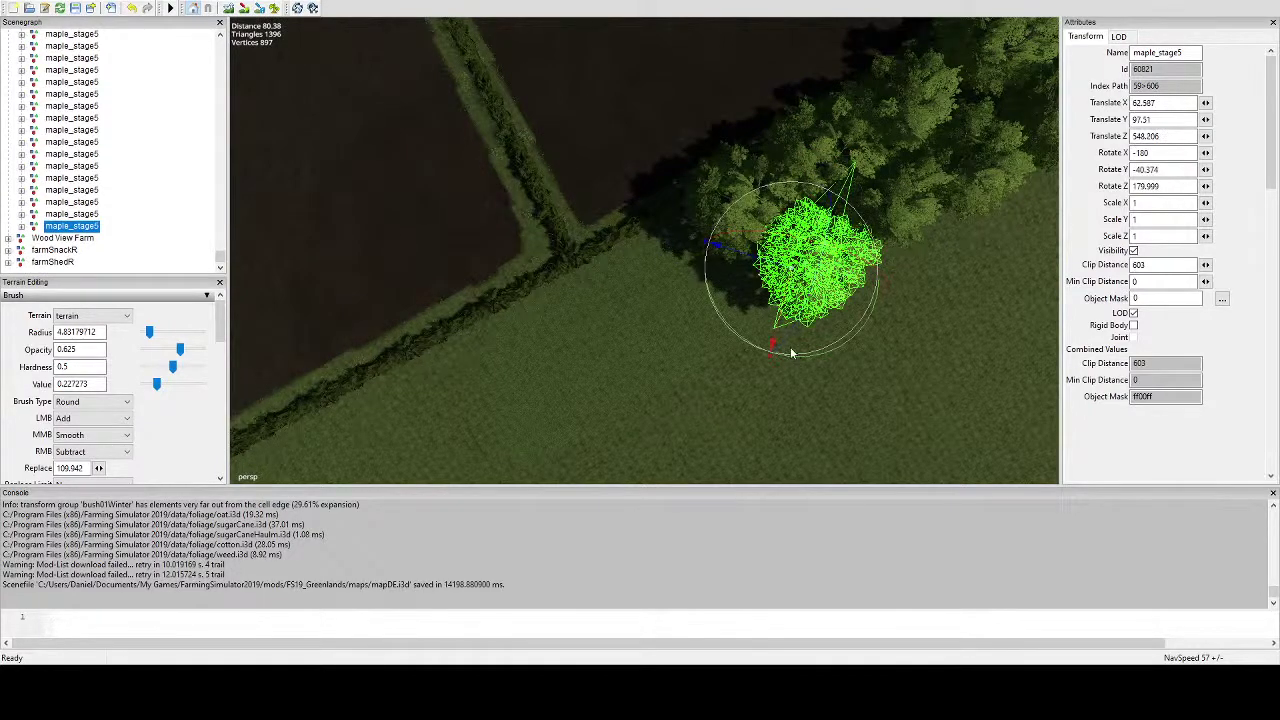
drag(796, 355, 762, 194)
alt+drag(626, 254, 693, 258)
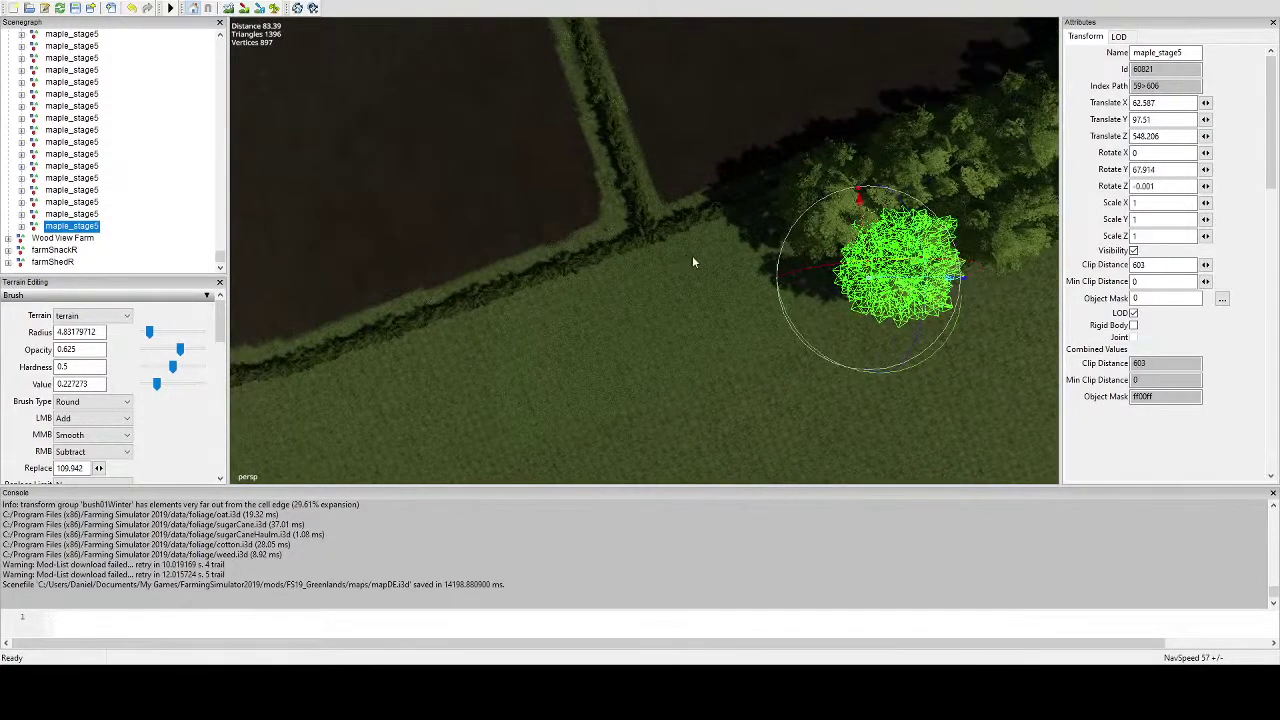
key(ctrl+d)
click(720, 254)
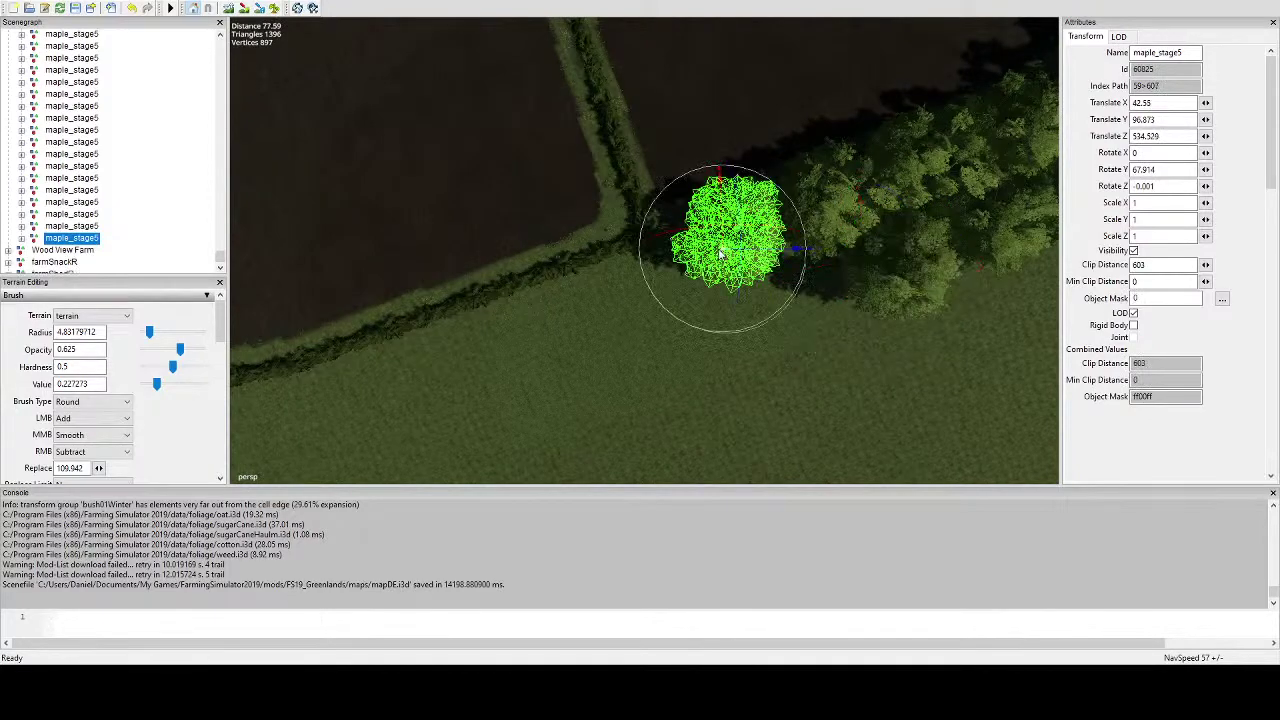
drag(742, 331, 697, 287)
Duplicate the maple onto the field side near X 46, Z 546, and rotate it to about 1 on Y.
middle_drag(697, 288, 713, 312)
key(ctrl+d)
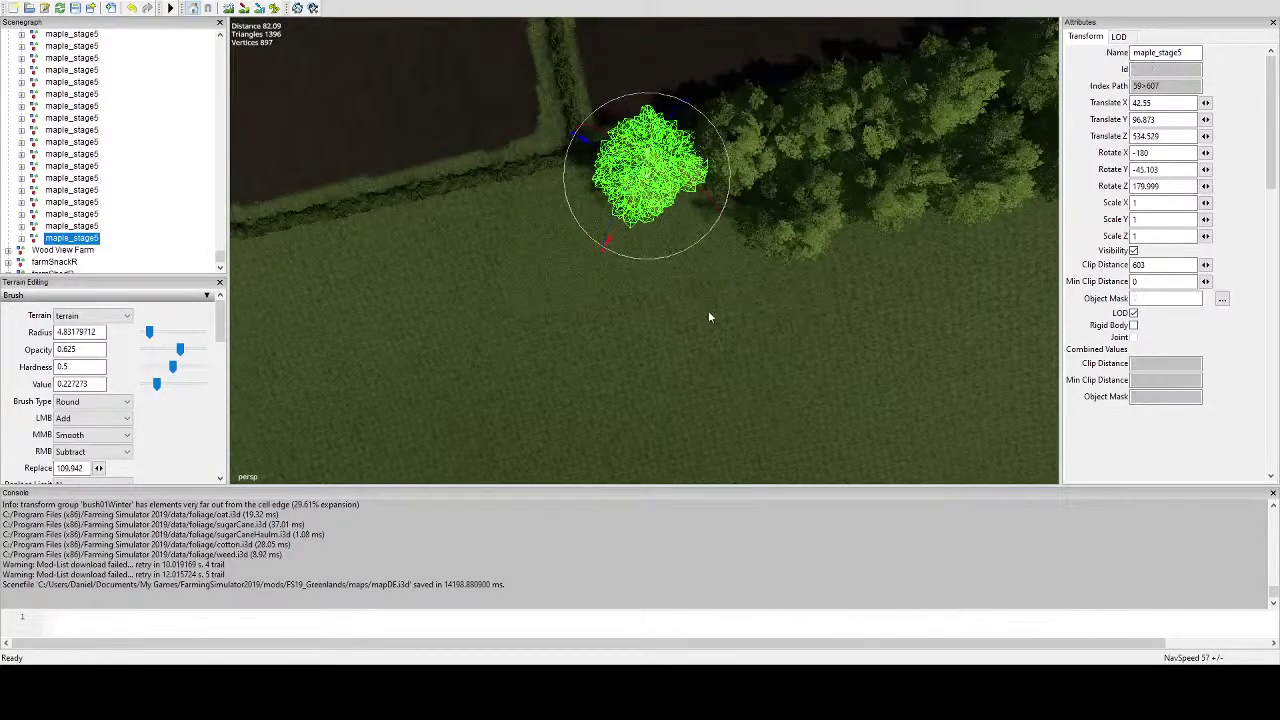
key(ctrl+b)
click(714, 224)
drag(757, 290, 790, 190)
Place the next maple copy beside the hedge near X 31, Z 533, and turn it about its vertical axis.
alt+middle_drag(590, 300, 772, 297)
key(ctrl+d)
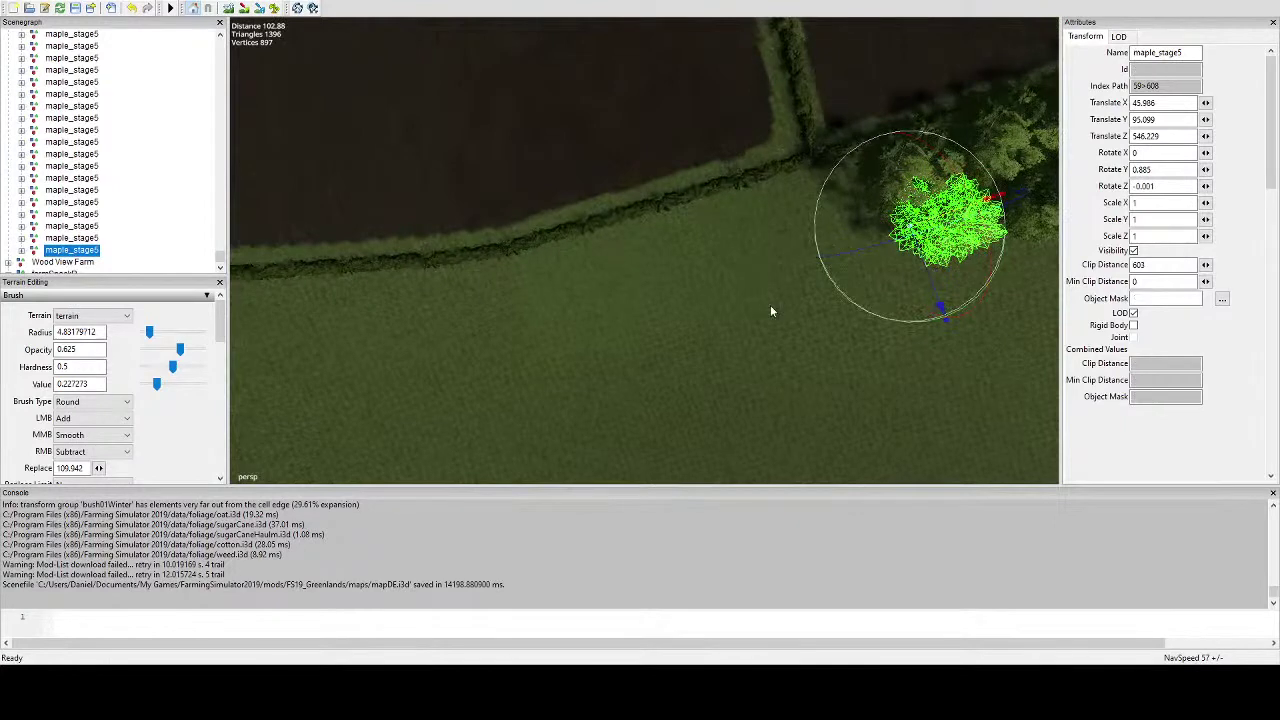
key(ctrl+b)
click(816, 188)
scroll(824, 207, up, 3)
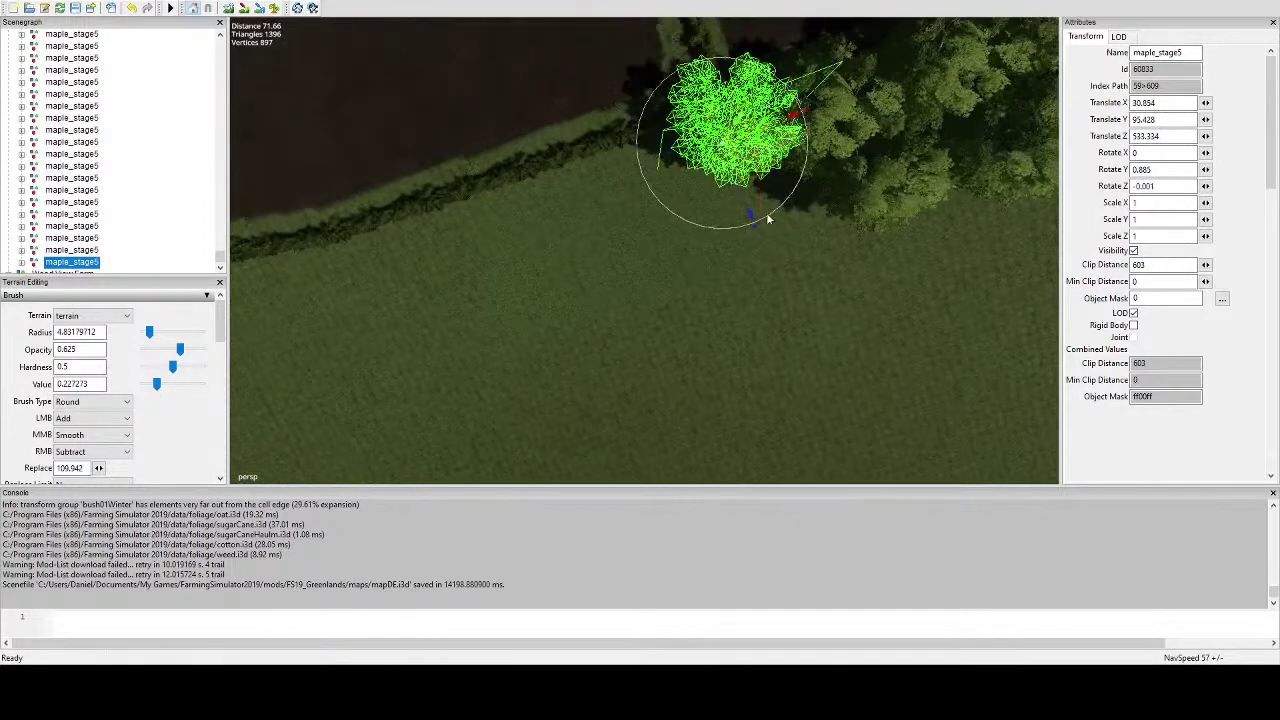
drag(769, 220, 674, 125)
Duplicate the maple to the hedge side of the belt near X -4, Z 531, and rotate the copy about its vertical axis.
key(ctrl+d)
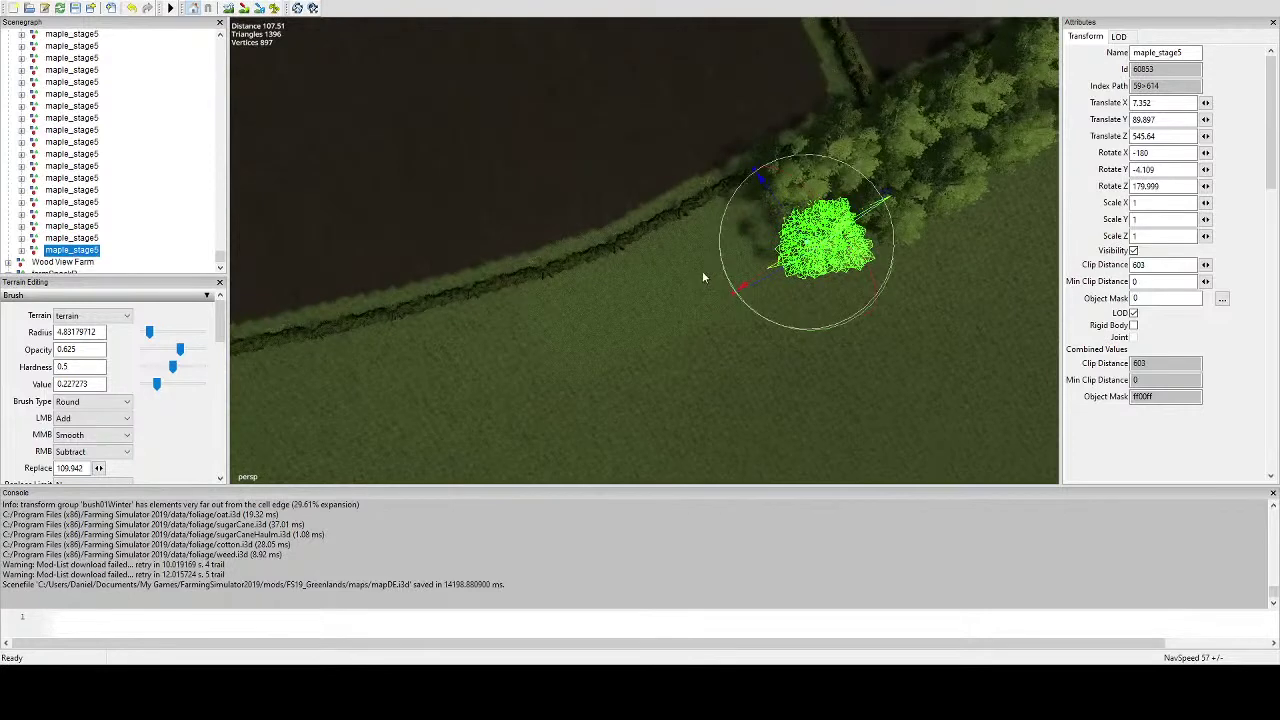
key(ctrl+d)
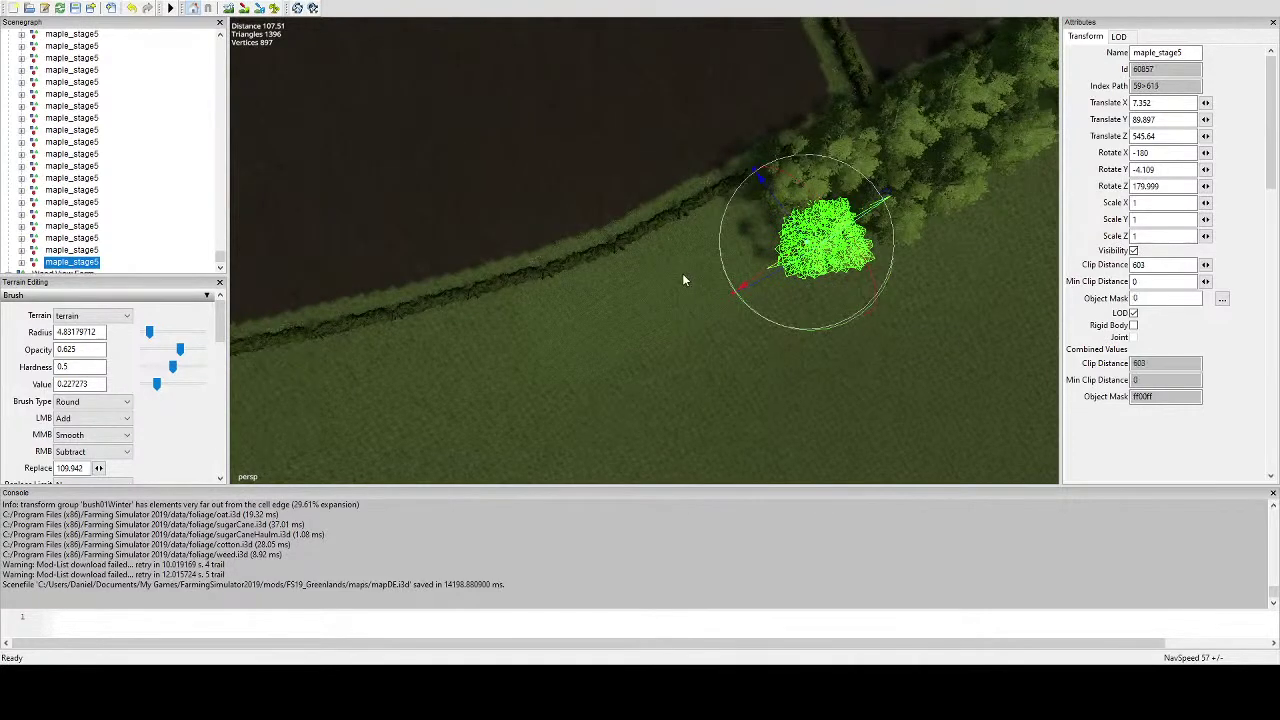
click(732, 215)
scroll(736, 205, up, 3)
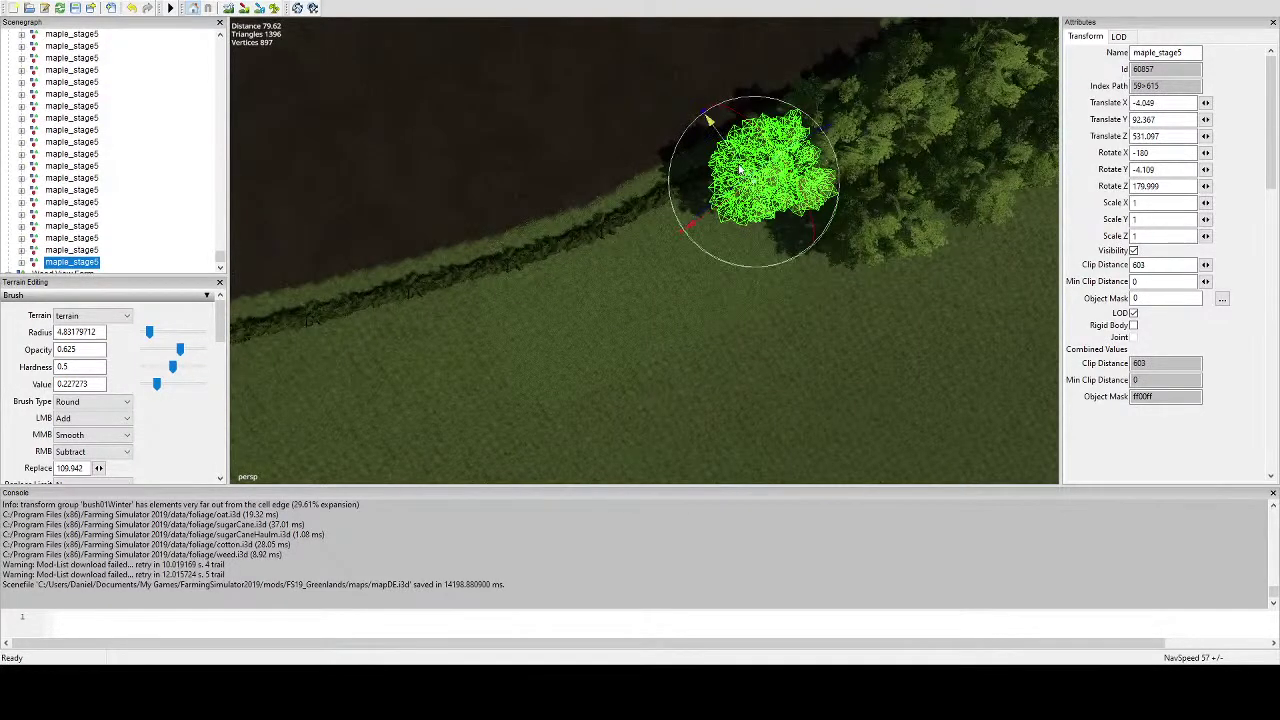
drag(739, 170, 650, 178)
Add maple copies near X -6, Z 542 and X -19, Z 530, rotating the first to about -55 on Y and turning the second.
key(ctrl+d)
key(ctrl+b)
drag(702, 238, 693, 246)
alt+drag(693, 246, 721, 284)
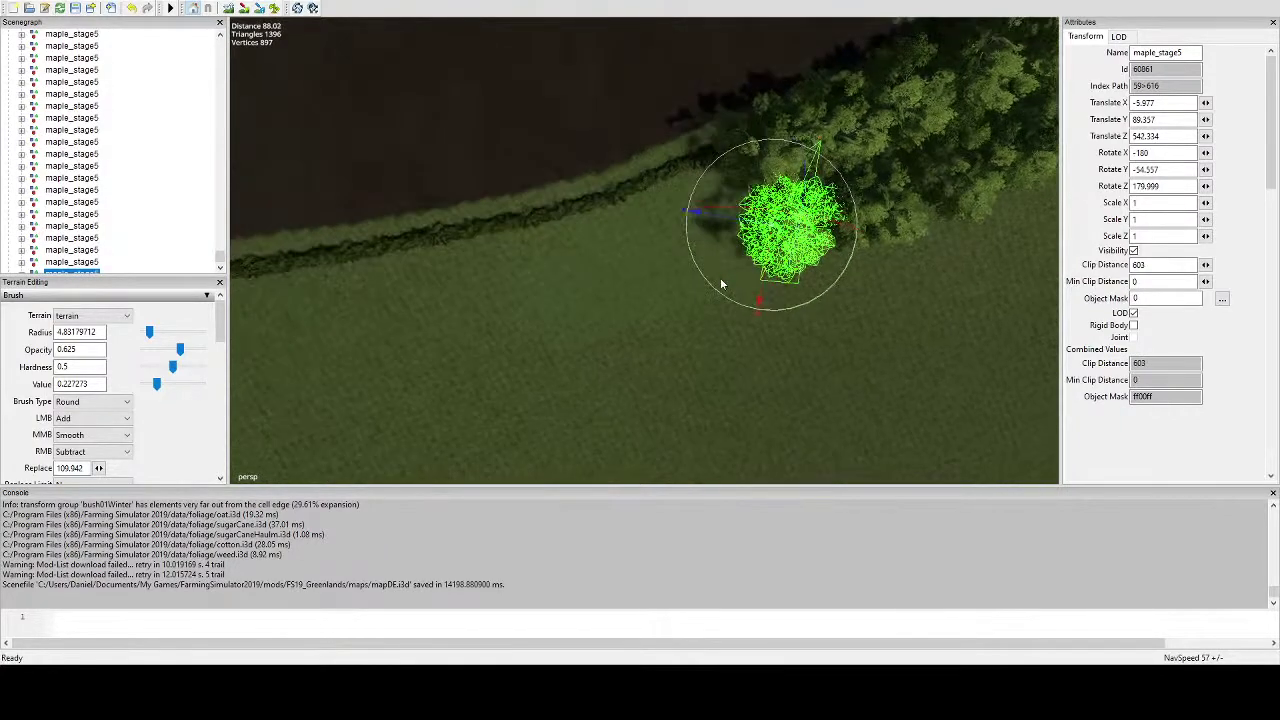
key(ctrl+d)
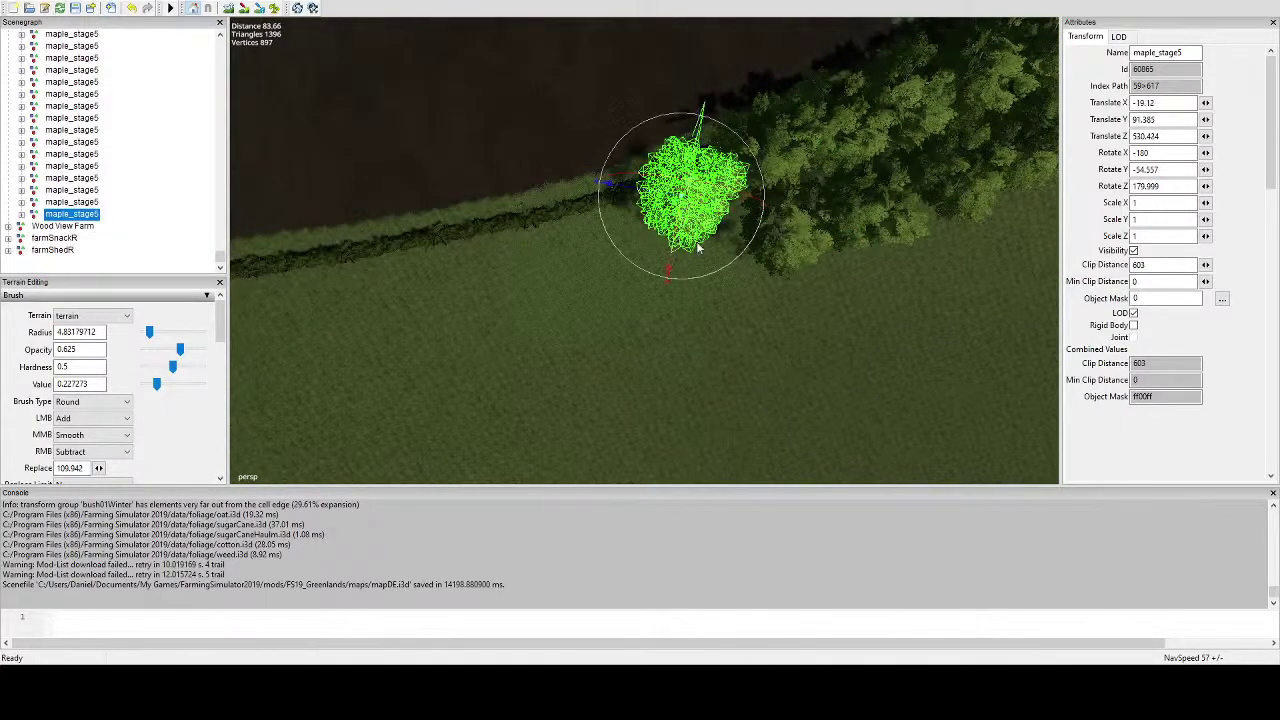
drag(713, 275, 674, 278)
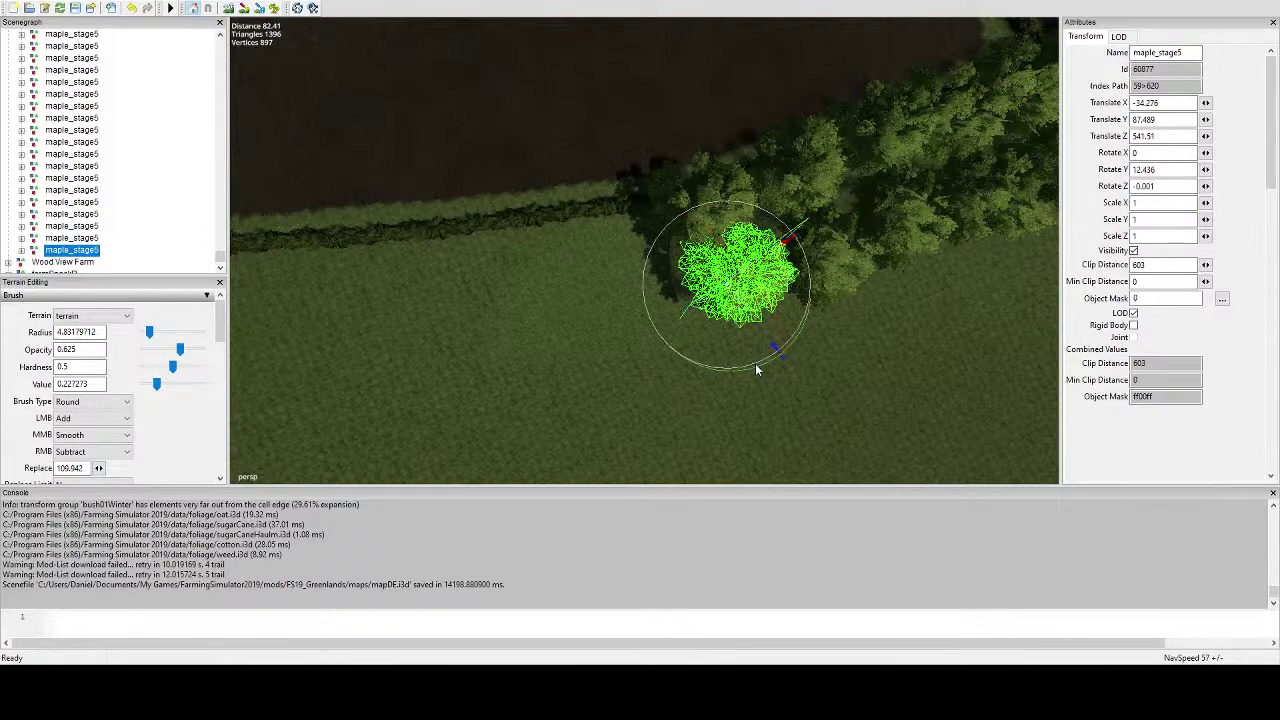
Rotate the maple near X -34, Z 542 to about -38 on Y, and add a copy near X -50, Z 527 rotated to about 60.
drag(757, 367, 735, 313)
scroll(750, 300, up, 5)
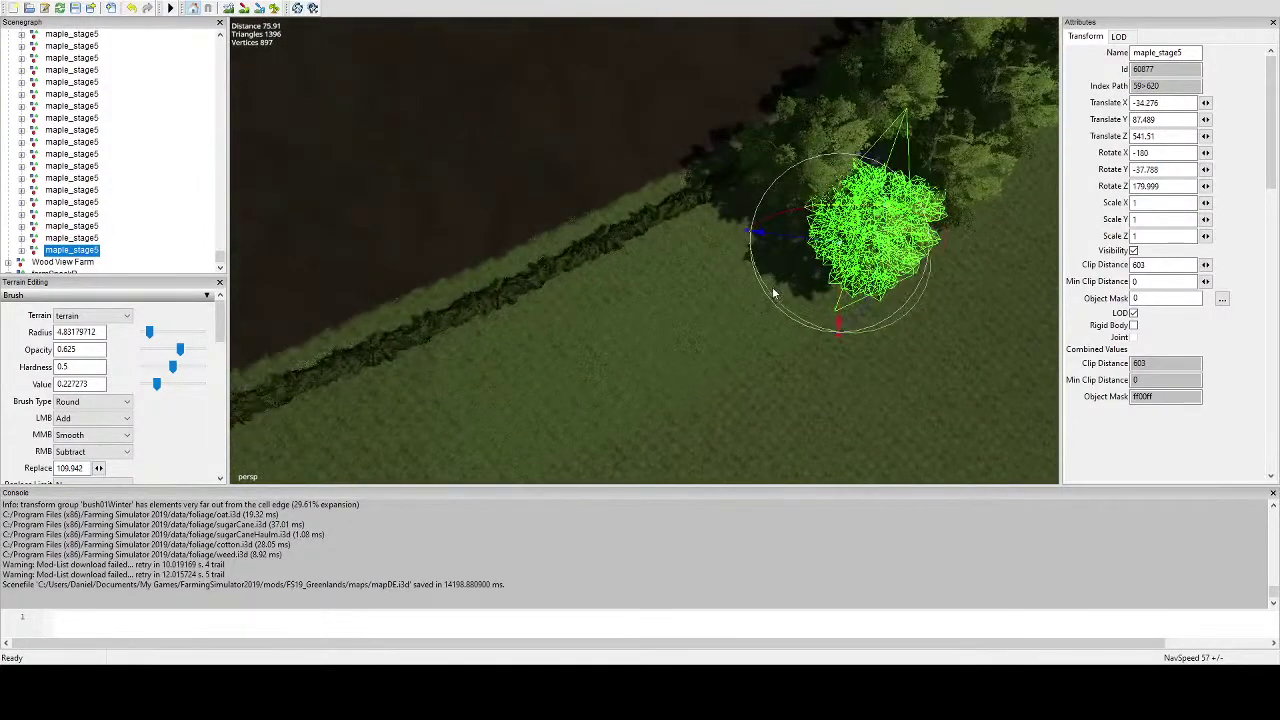
key(ctrl+d)
key(ctrl+b)
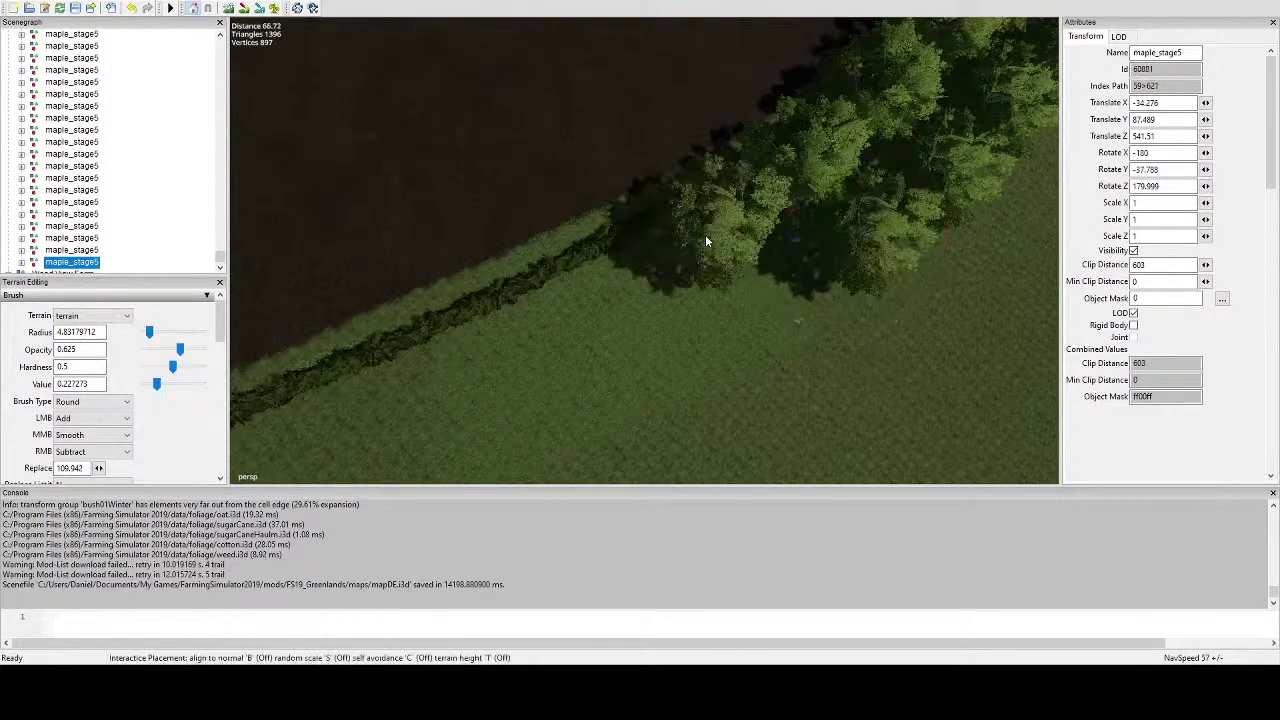
click(705, 235)
alt+drag(705, 235, 635, 276)
Add maple copies near X -49, Z 539 and X -64, Z 523, rotating them to about -28 and -12 on Y.
key(ctrl+d)
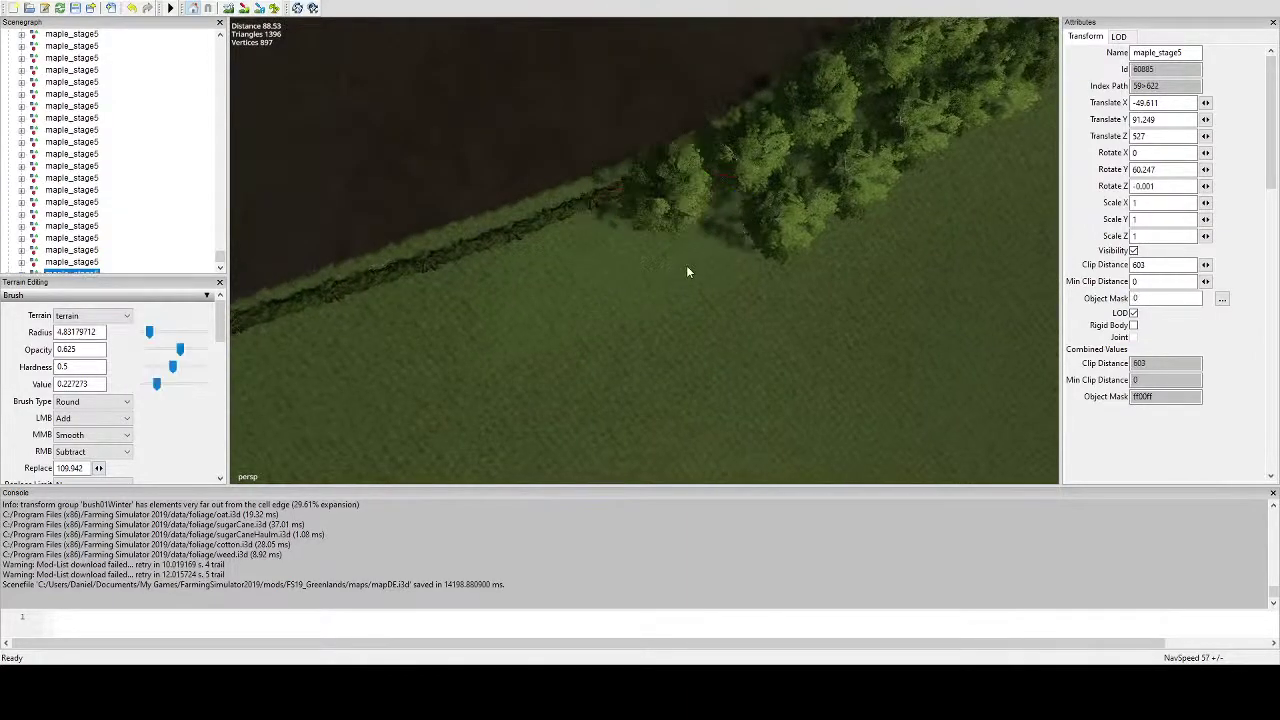
key(space)
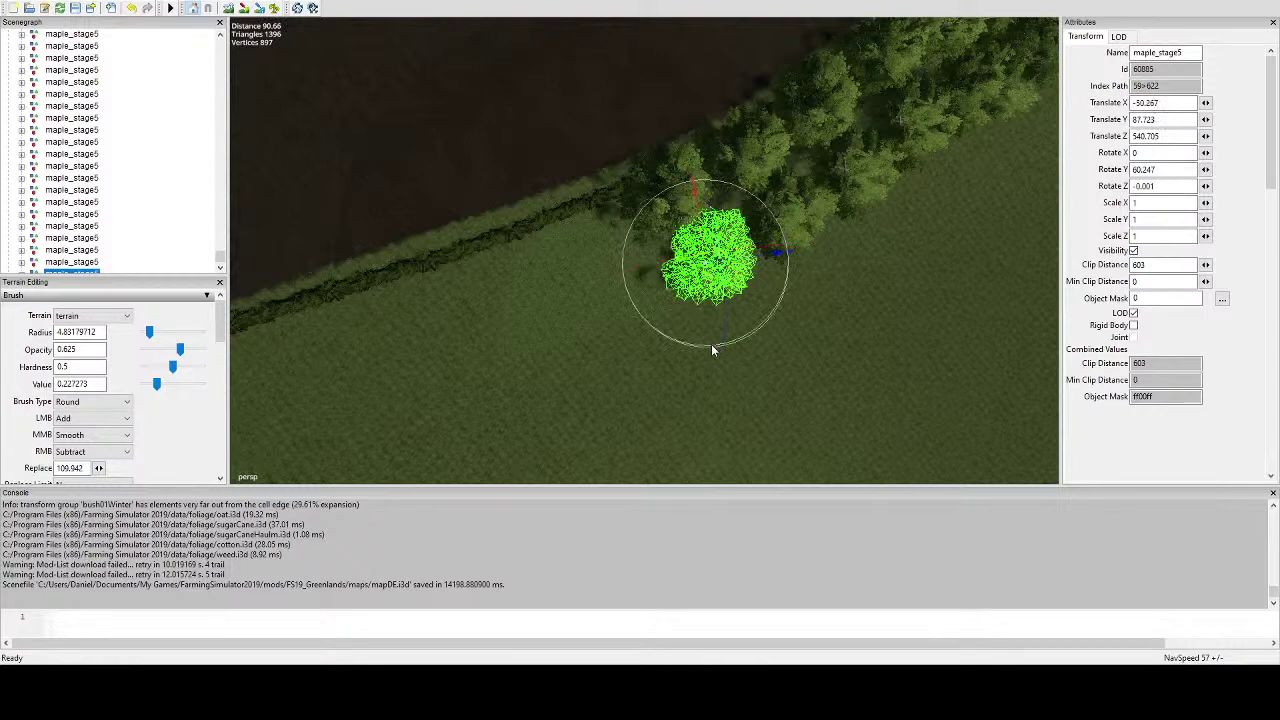
drag(711, 345, 625, 262)
drag(711, 305, 725, 271)
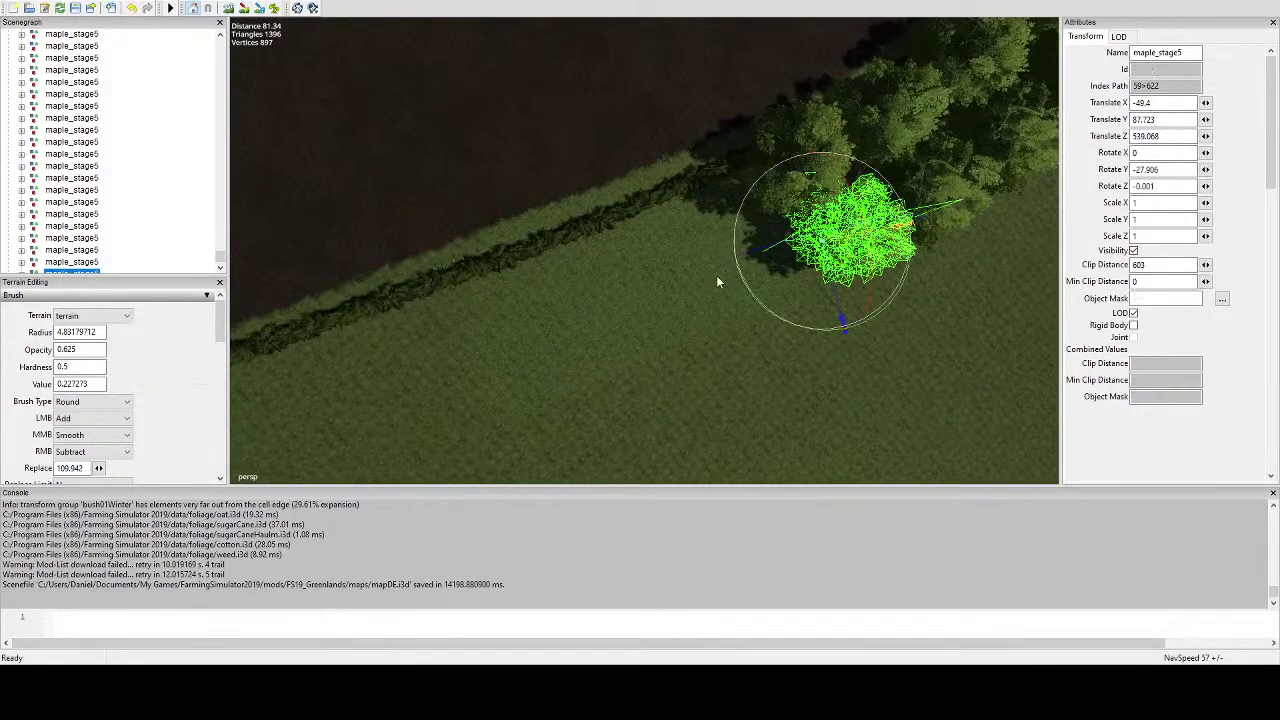
key(ctrl+d)
drag(699, 212, 640, 200)
Duplicate the maple onto the field side, rotate it to about 69 on Y, and adjust its position to about X -65, Z 536.
key(ctrl+d)
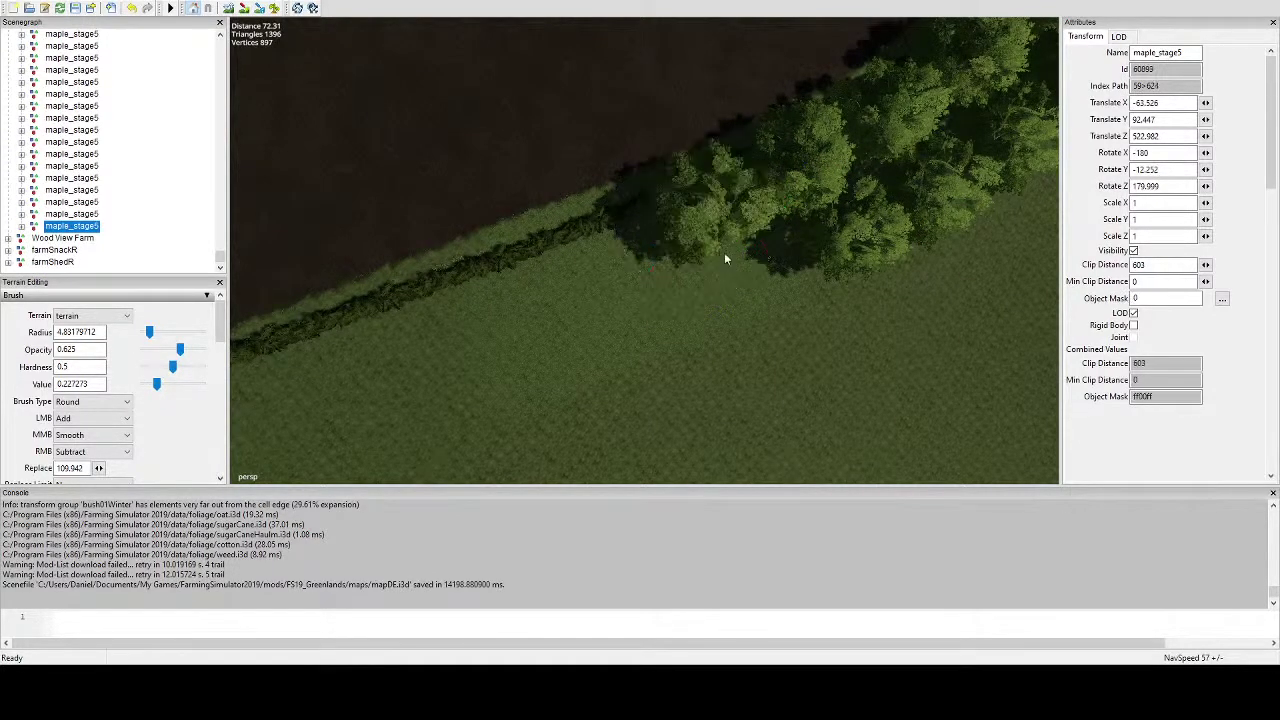
drag(726, 259, 813, 377)
scroll(759, 374, up, 3)
scroll(786, 353, up, 4)
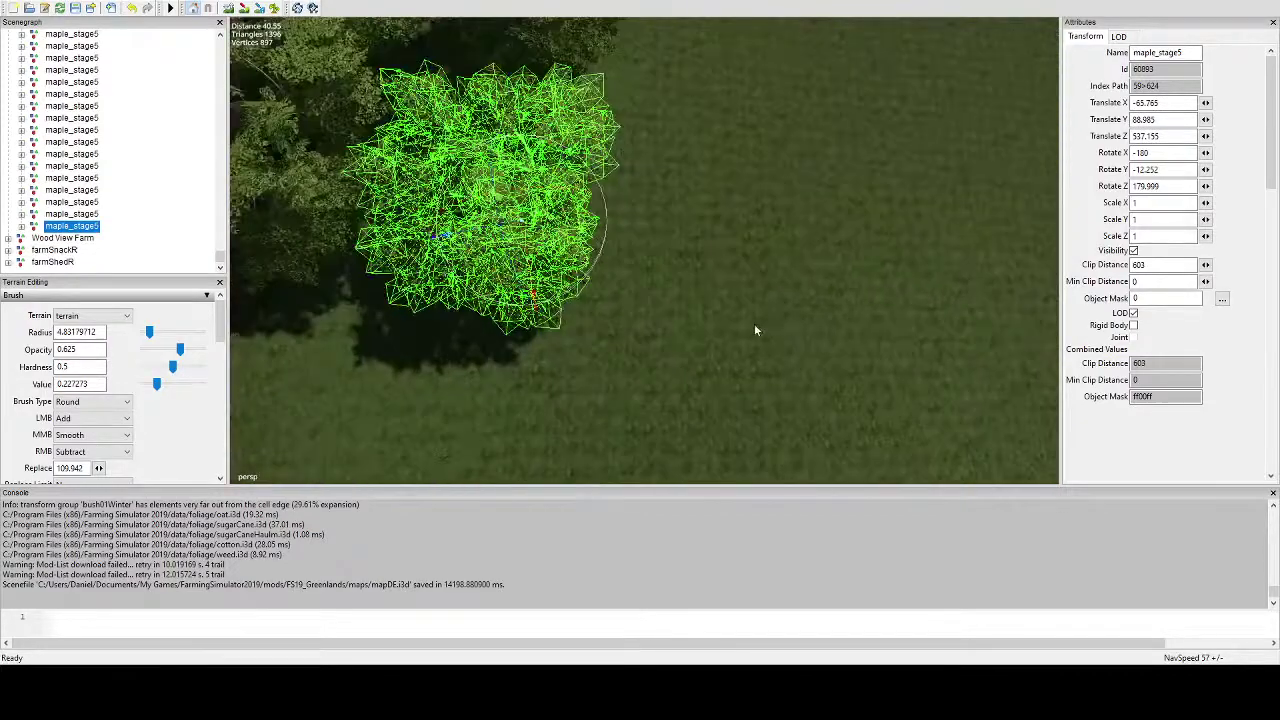
alt+drag(755, 330, 505, 243)
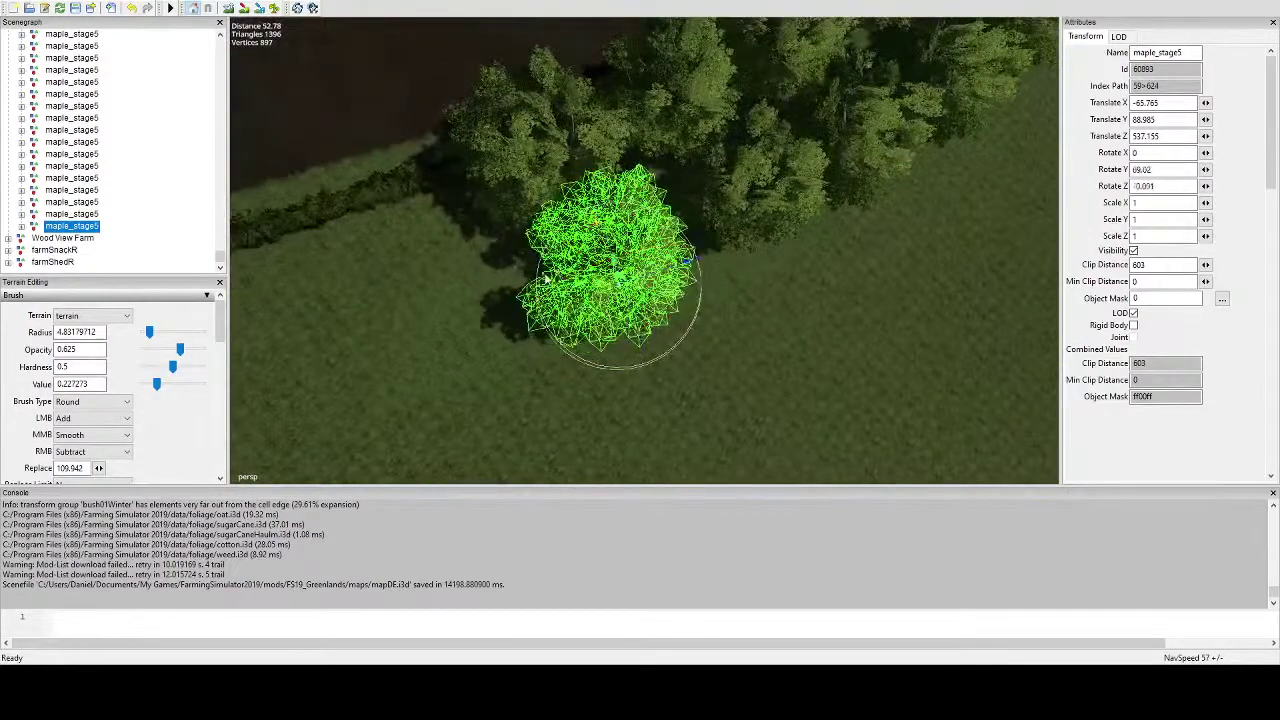
scroll(566, 335, down, 2)
drag(671, 255, 715, 263)
scroll(700, 270, down, 1)
Add maple copies near X -80, Z 518 and X -82, Z 529, rotating them to about -87 and 59 on Y.
alt+middle_drag(600, 307, 687, 308)
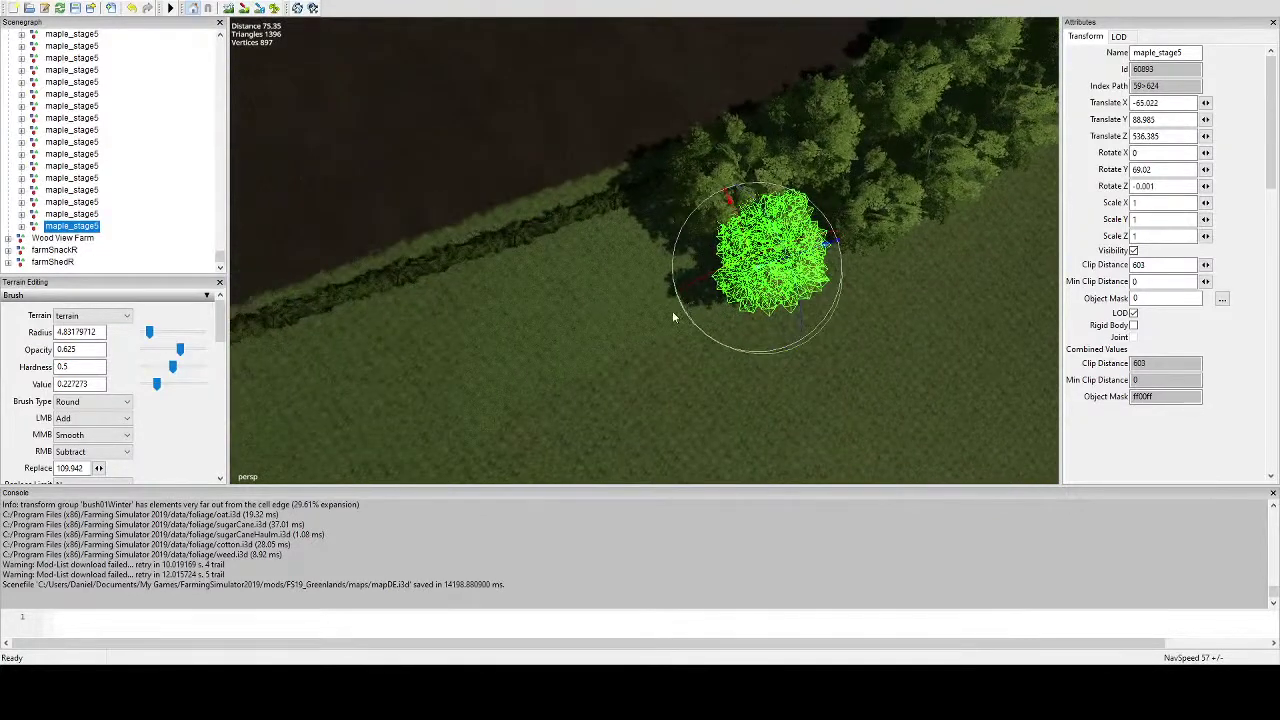
key(ctrl+d)
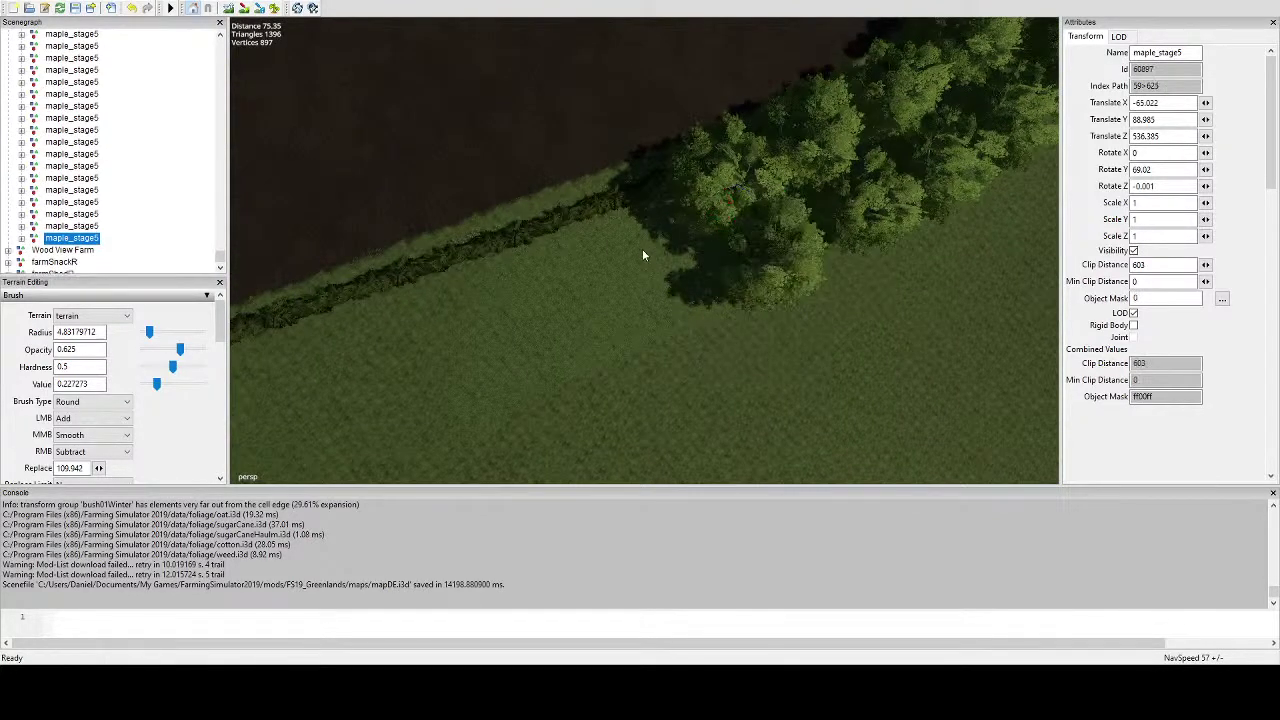
key(ctrl+b)
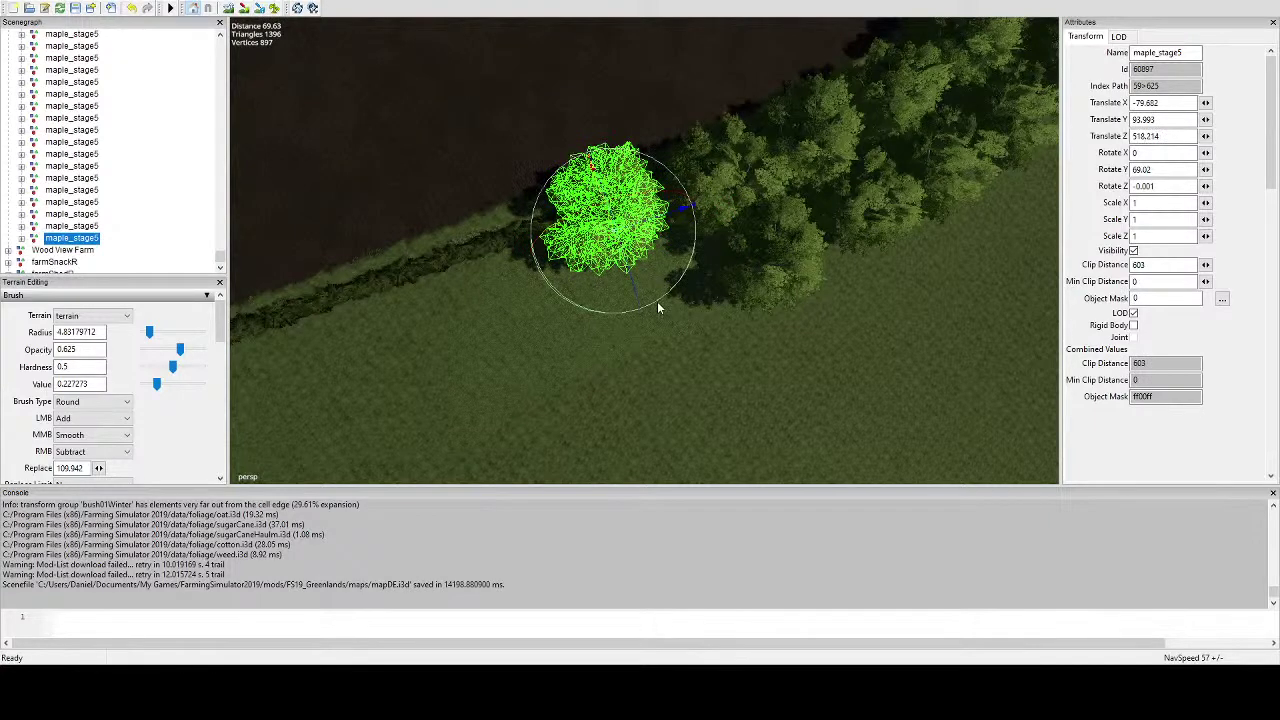
drag(657, 302, 583, 208)
key(ctrl+d)
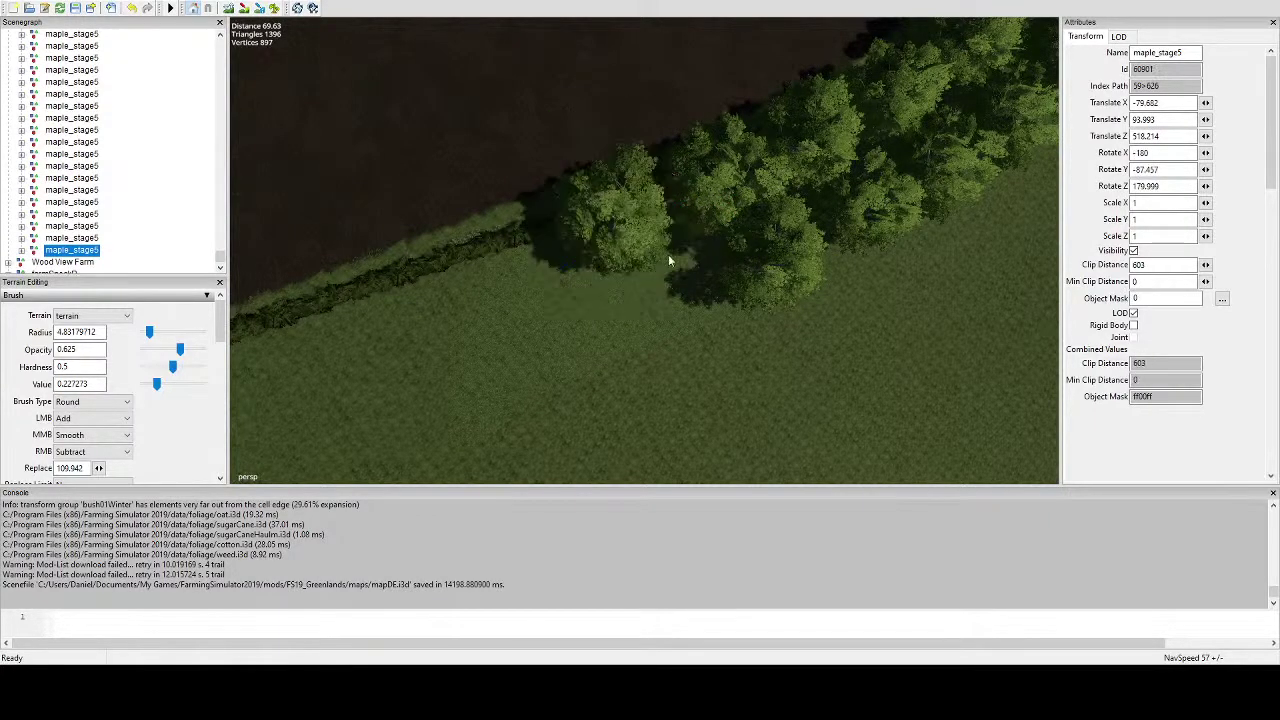
click(648, 307)
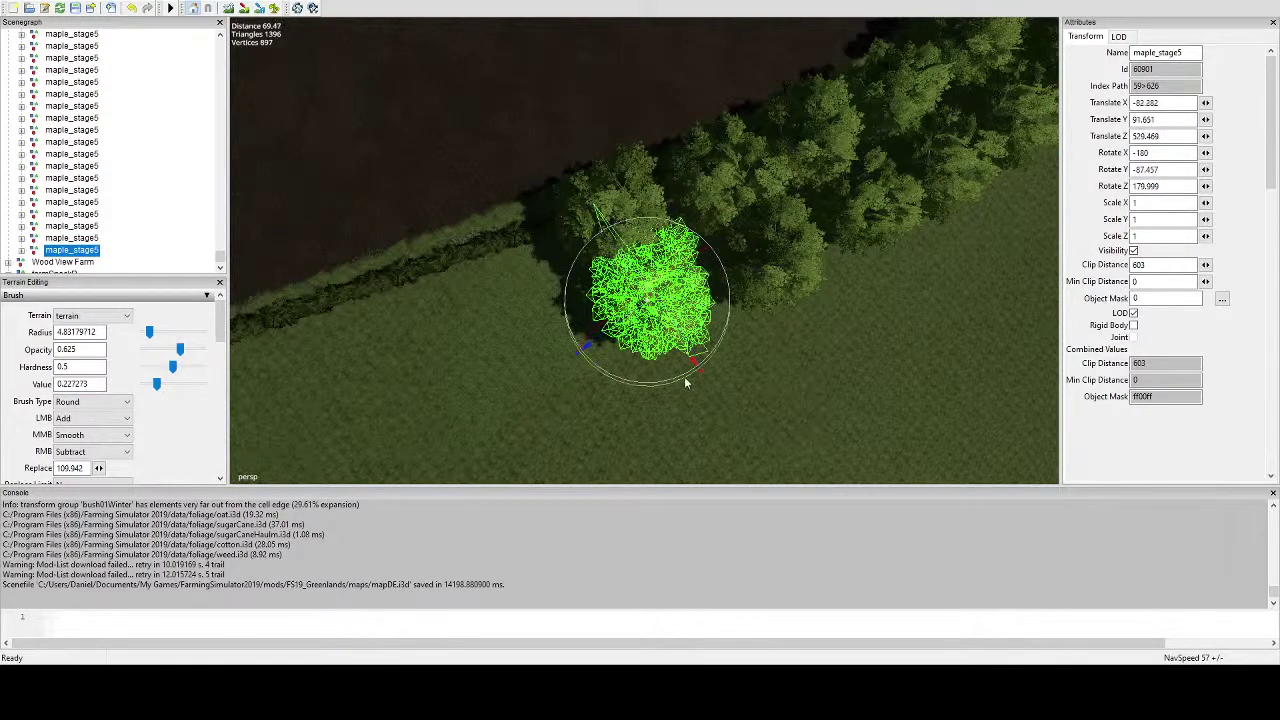
drag(686, 383, 566, 255)
scroll(537, 304, down, 3)
alt+middle_drag(537, 304, 602, 371)
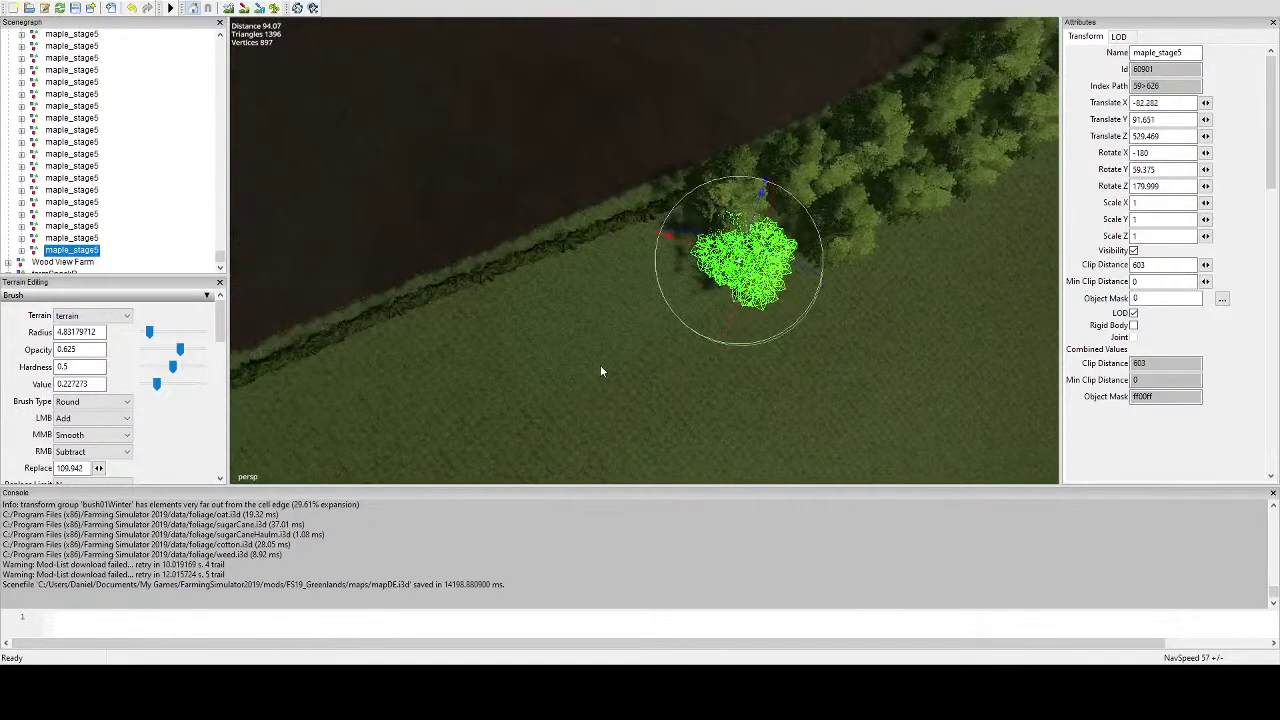
Add maple copies near X -93, Z 514 and X -95, Z 527, rotating them to about -52 and 53 on Y.
key(ctrl+d)
click(651, 240)
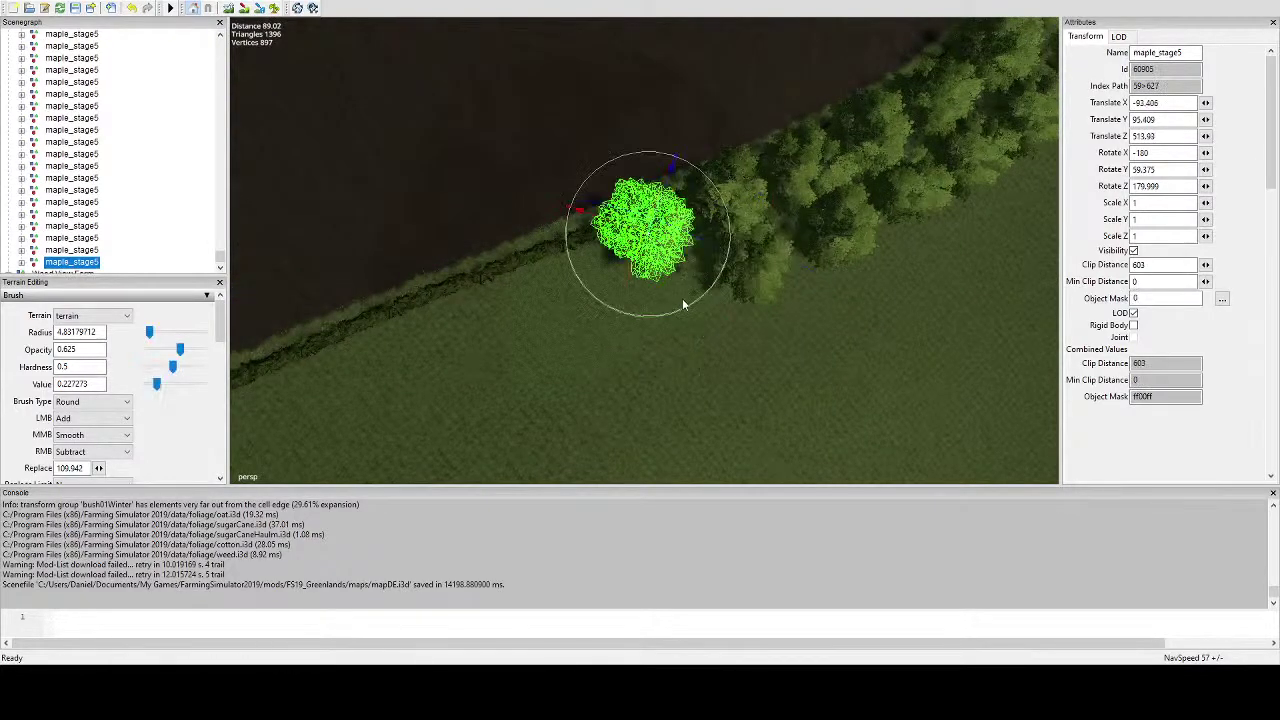
alt+drag(685, 310, 625, 184)
key(ctrl+d)
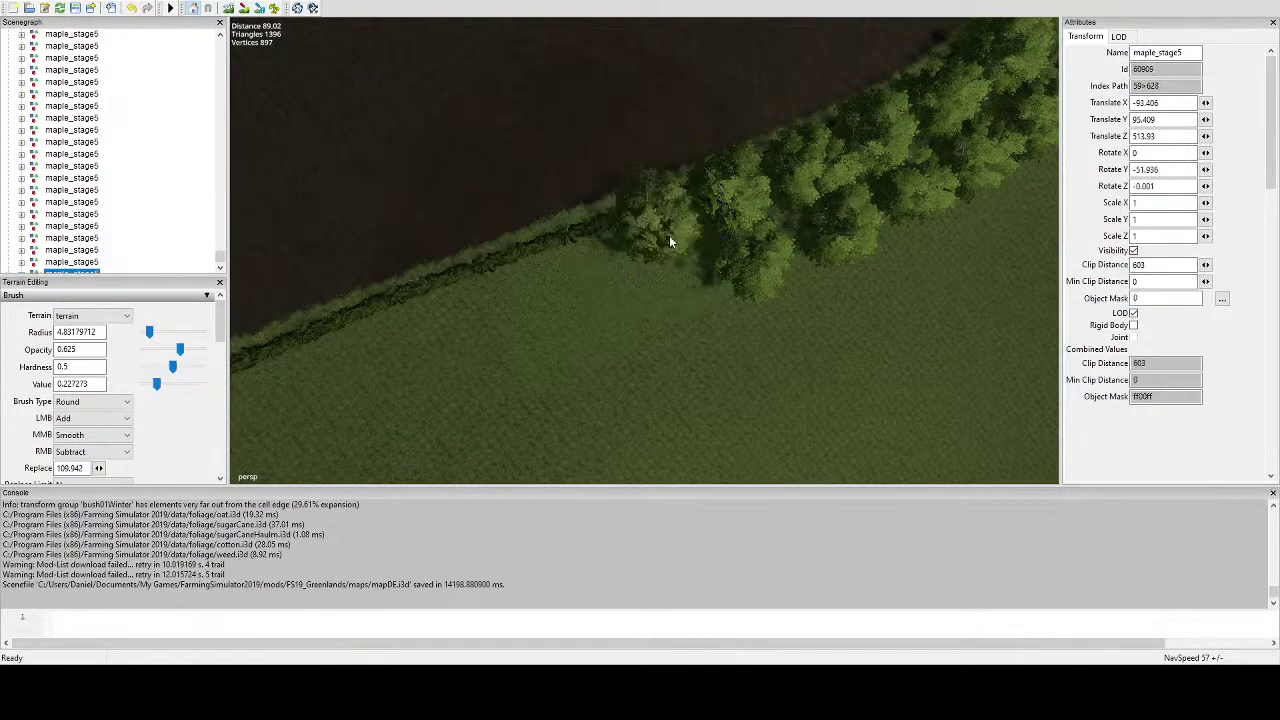
click(684, 292)
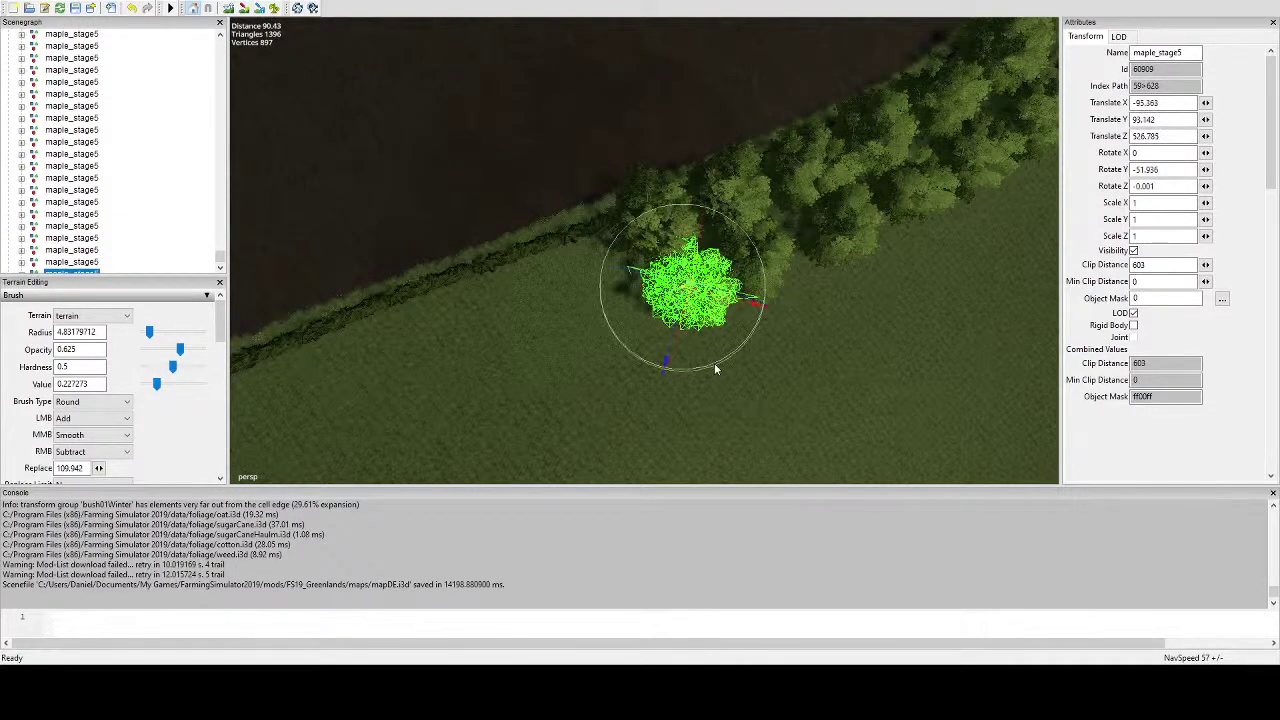
scroll(714, 363, up, 3)
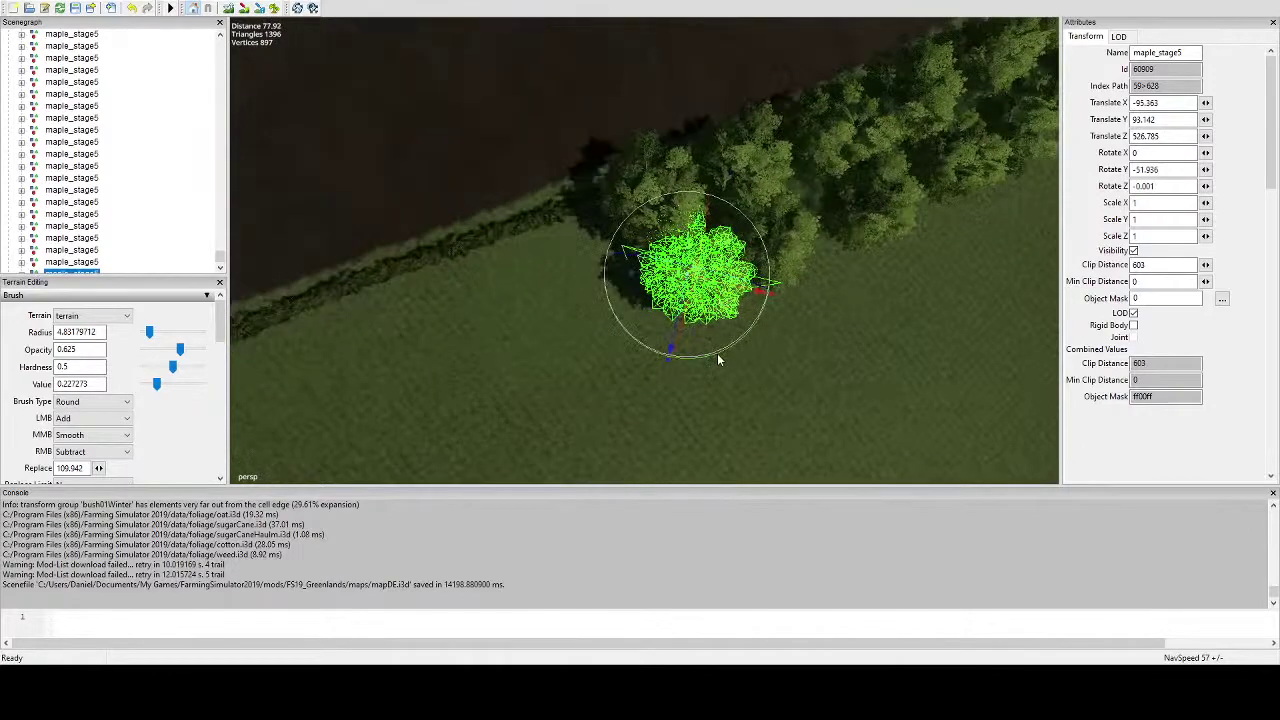
scroll(717, 353, up, 4)
scroll(653, 355, down, 2)
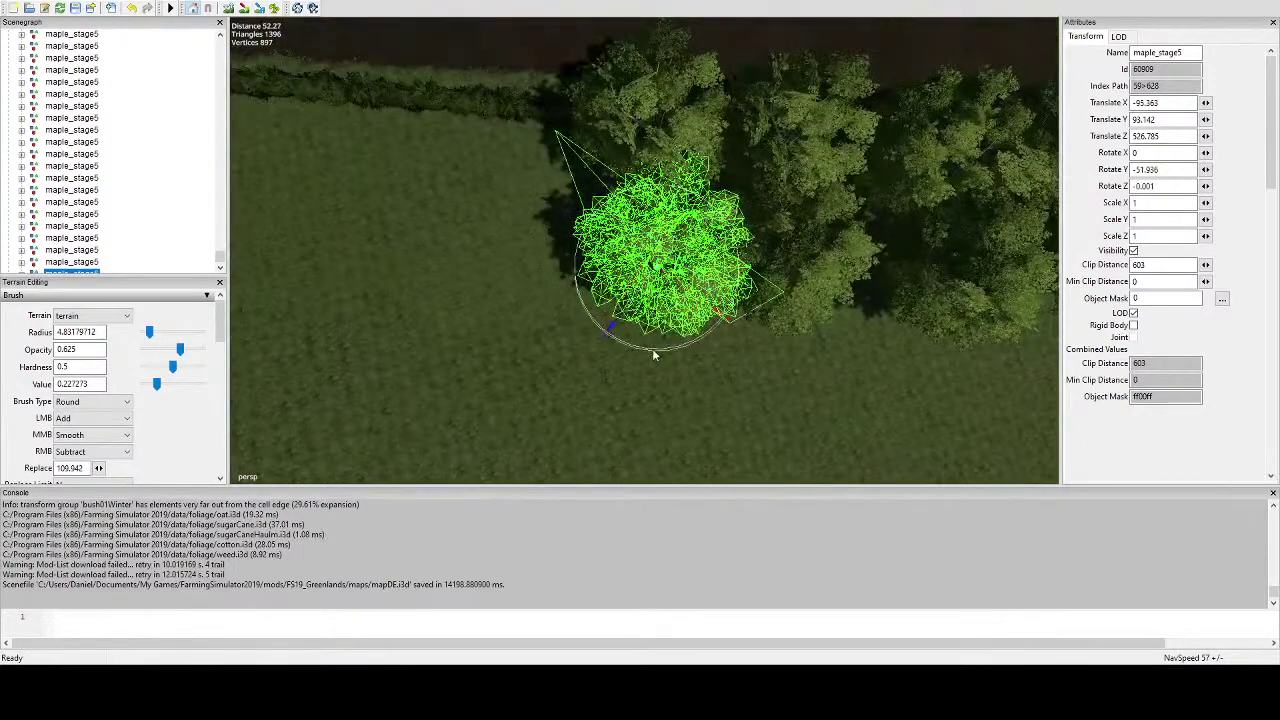
drag(653, 352, 668, 200)
alt+drag(668, 200, 694, 285)
scroll(695, 290, down, 3)
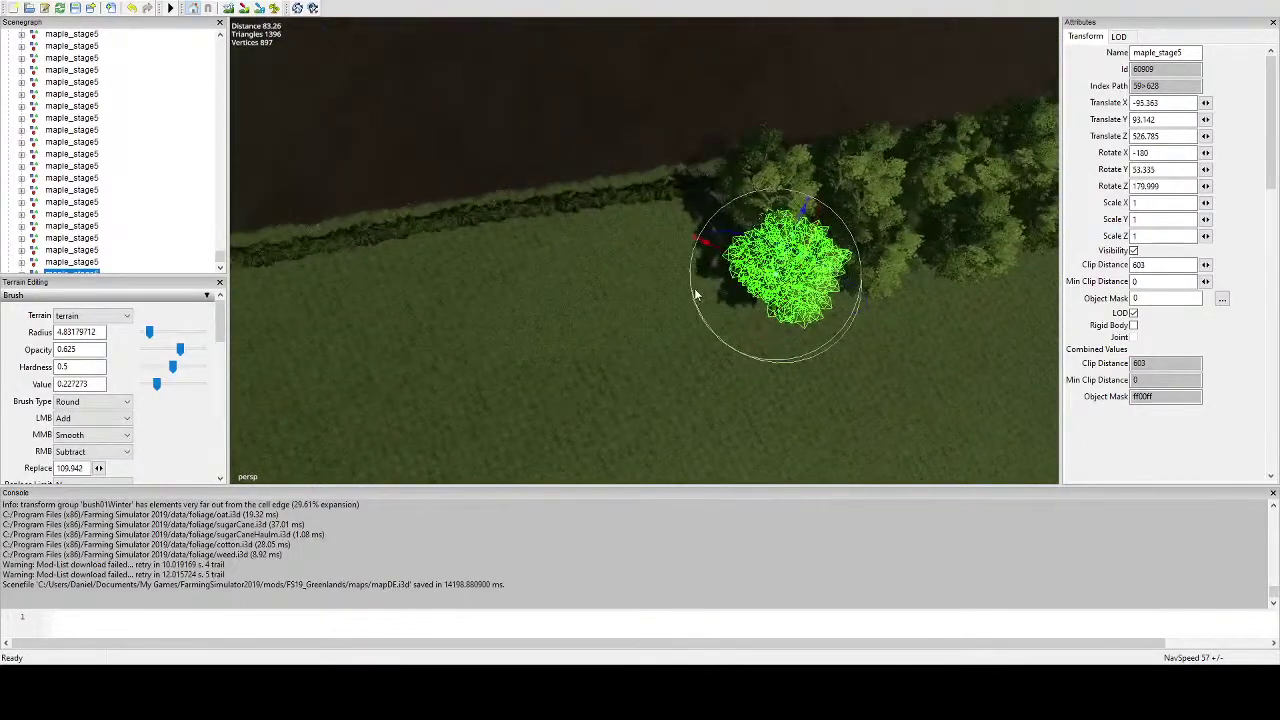
Duplicate the maple beside the hedge, adjust its position to about X -106, Z 510, and rotate it to about -33 on Y.
key(ctrl+d)
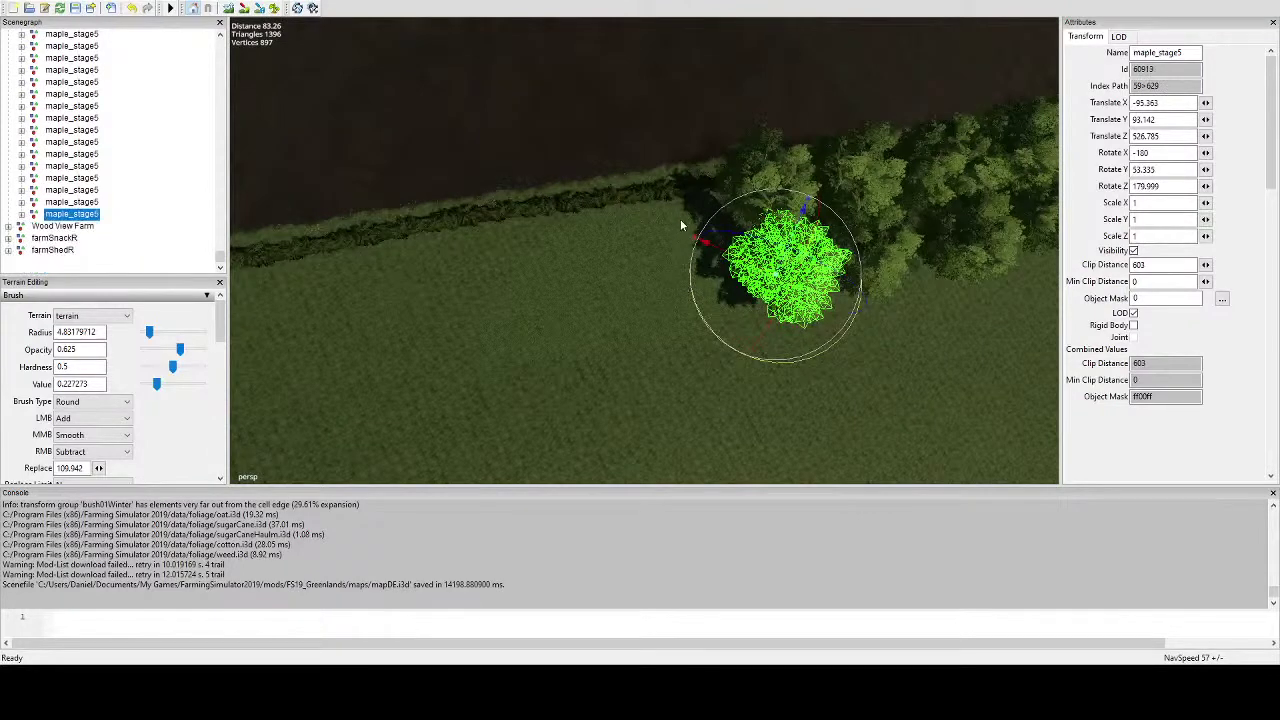
key(ctrl+b)
alt+drag(689, 225, 749, 229)
scroll(680, 160, up, 1)
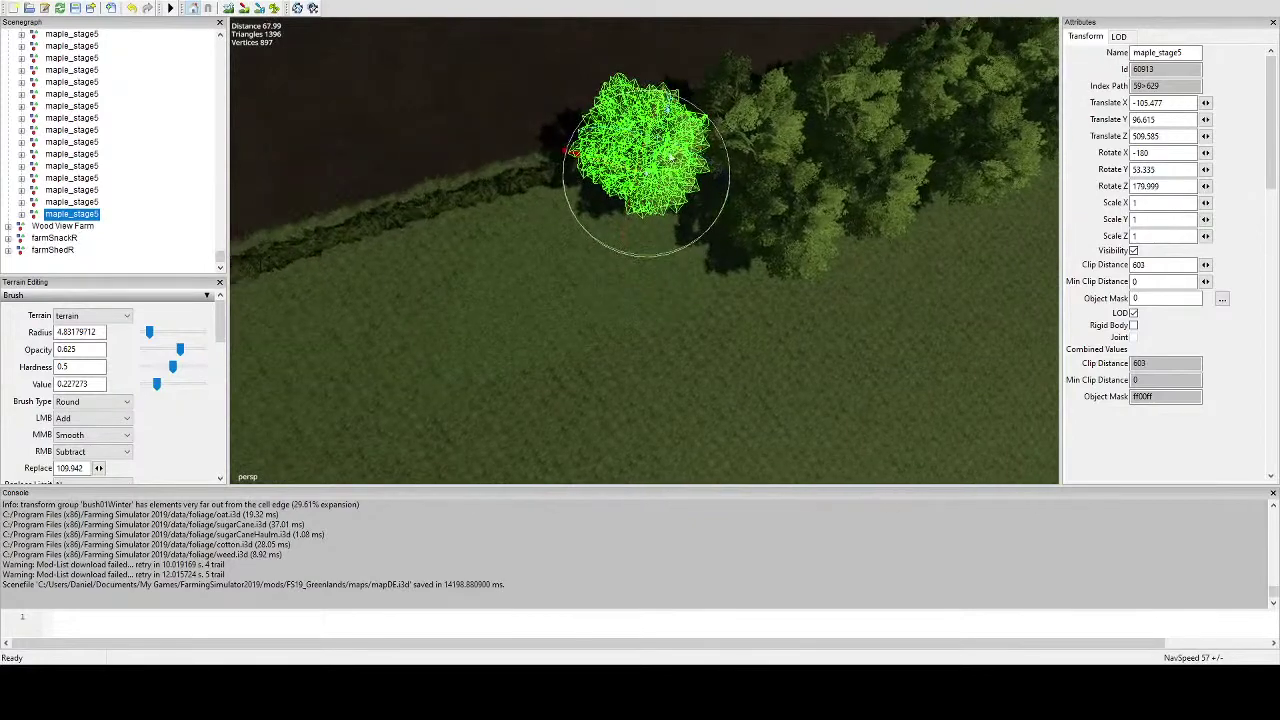
drag(656, 161, 661, 176)
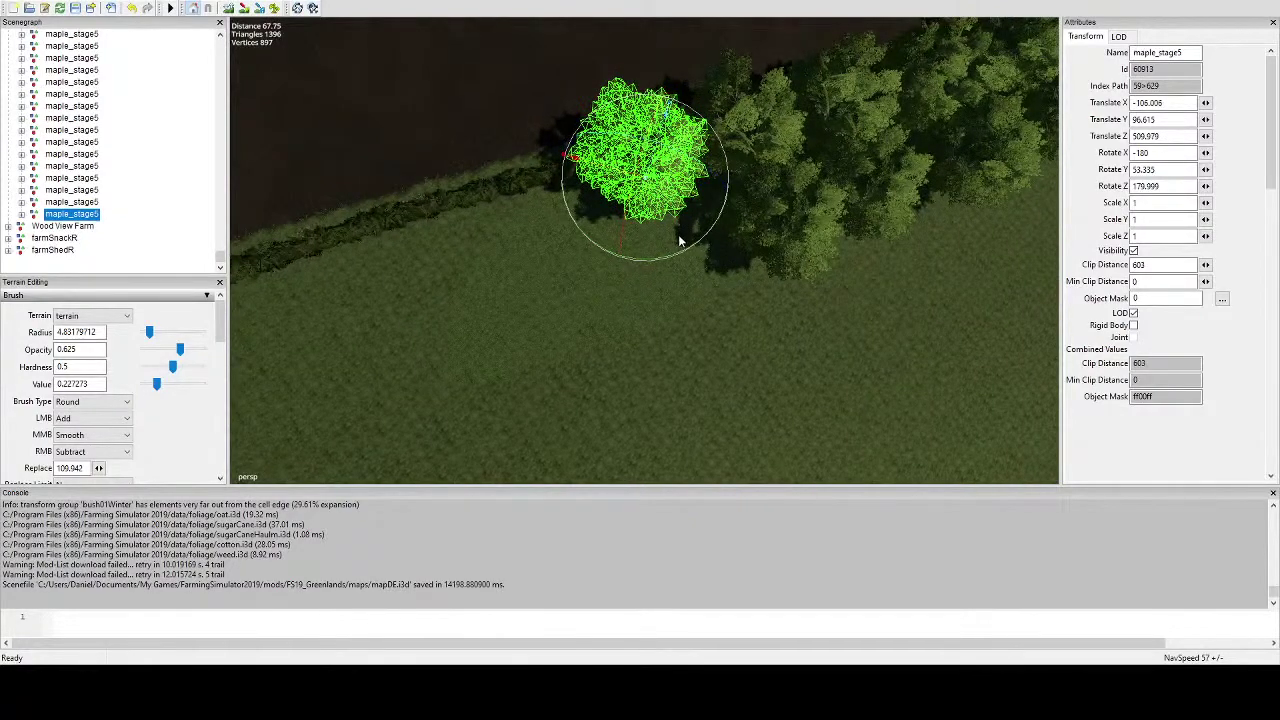
drag(681, 257, 660, 235)
scroll(640, 215, down, 2)
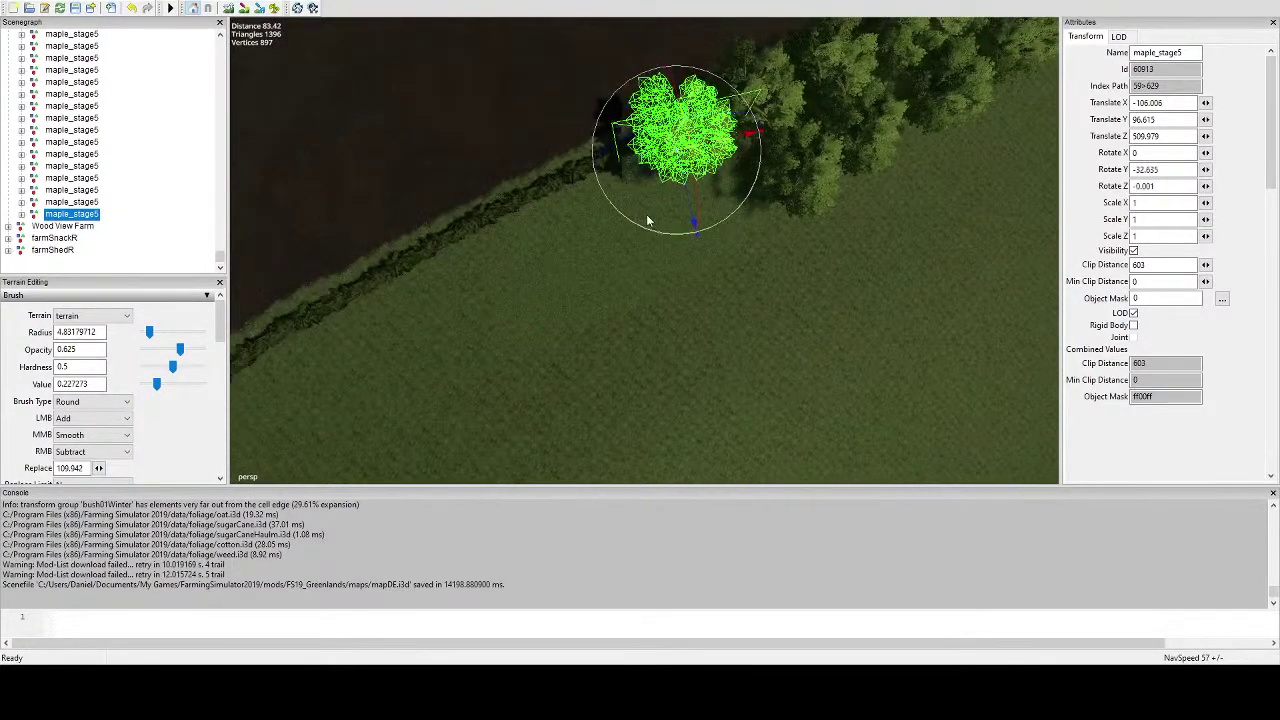
Add a maple copy on the field side near X -109, Z 522 and rotate it to about -17 on Y.
key(ctrl+d)
key(ctrl+b)
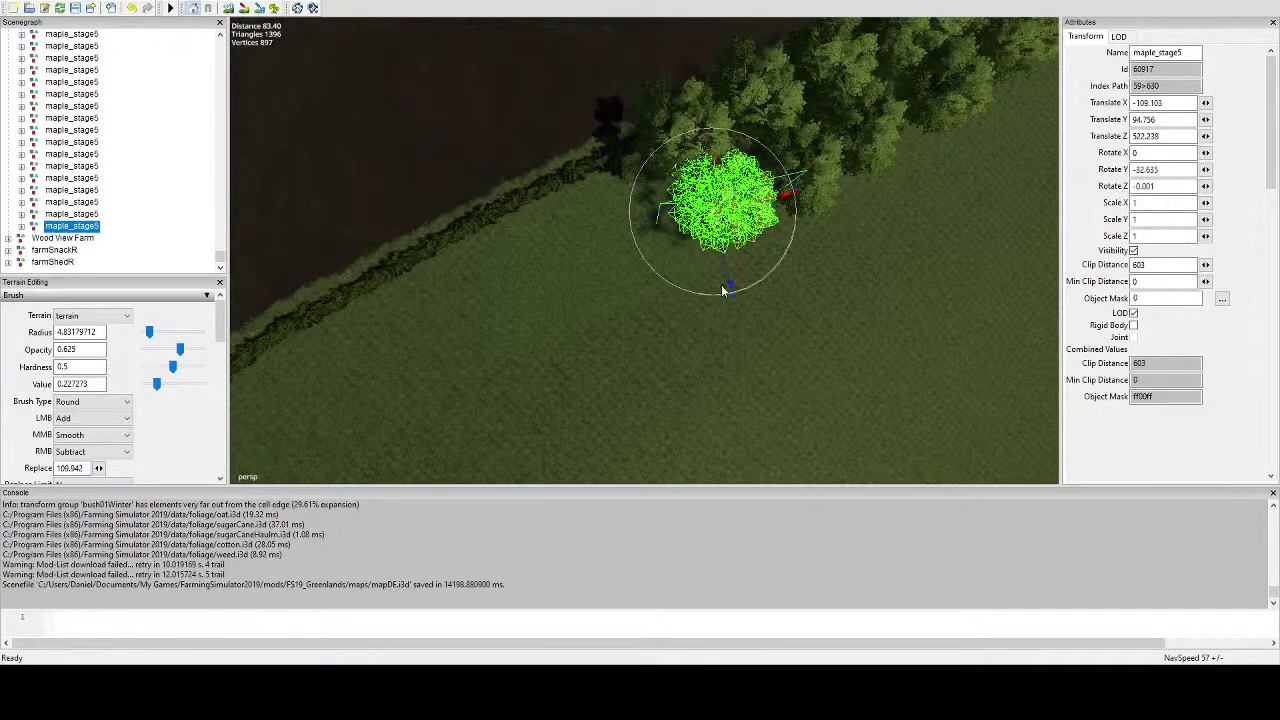
drag(719, 298, 664, 183)
scroll(664, 190, down, 2)
alt+middle_drag(662, 215, 702, 223)
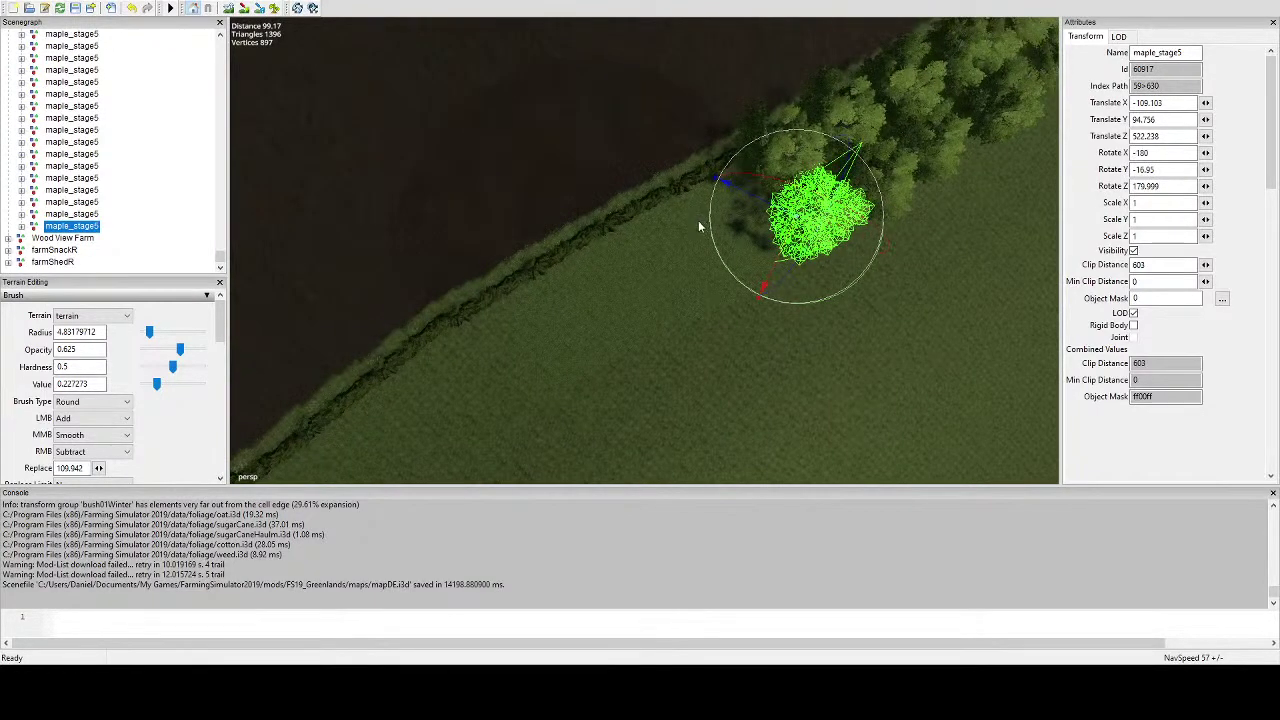
Add a maple copy along the hedge near X -120, Z 506 and rotate it to about 76 on Y.
key(ctrl+d)
key(ctrl+b)
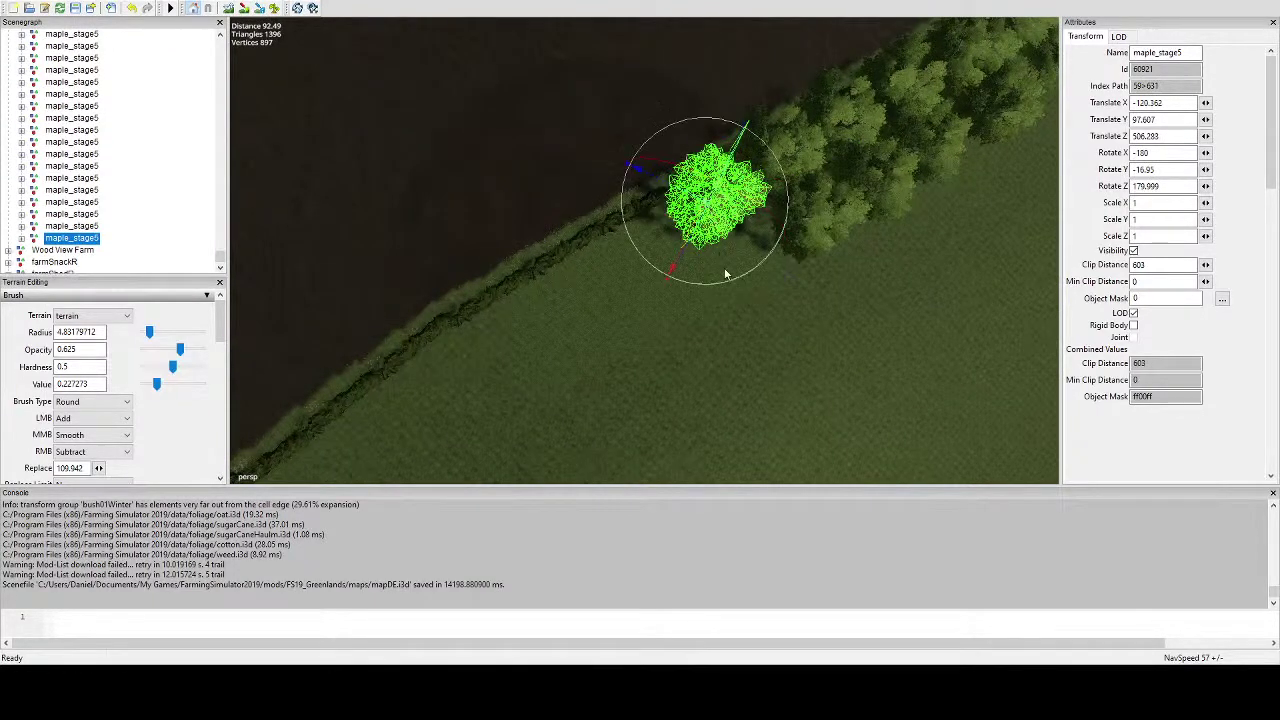
drag(726, 284, 630, 179)
scroll(672, 206, up, 1)
alt+middle_drag(675, 207, 601, 192)
Add a maple copy on the field side near X -124, Z 519 and rotate it to about -75 on Y.
key(ctrl+v)
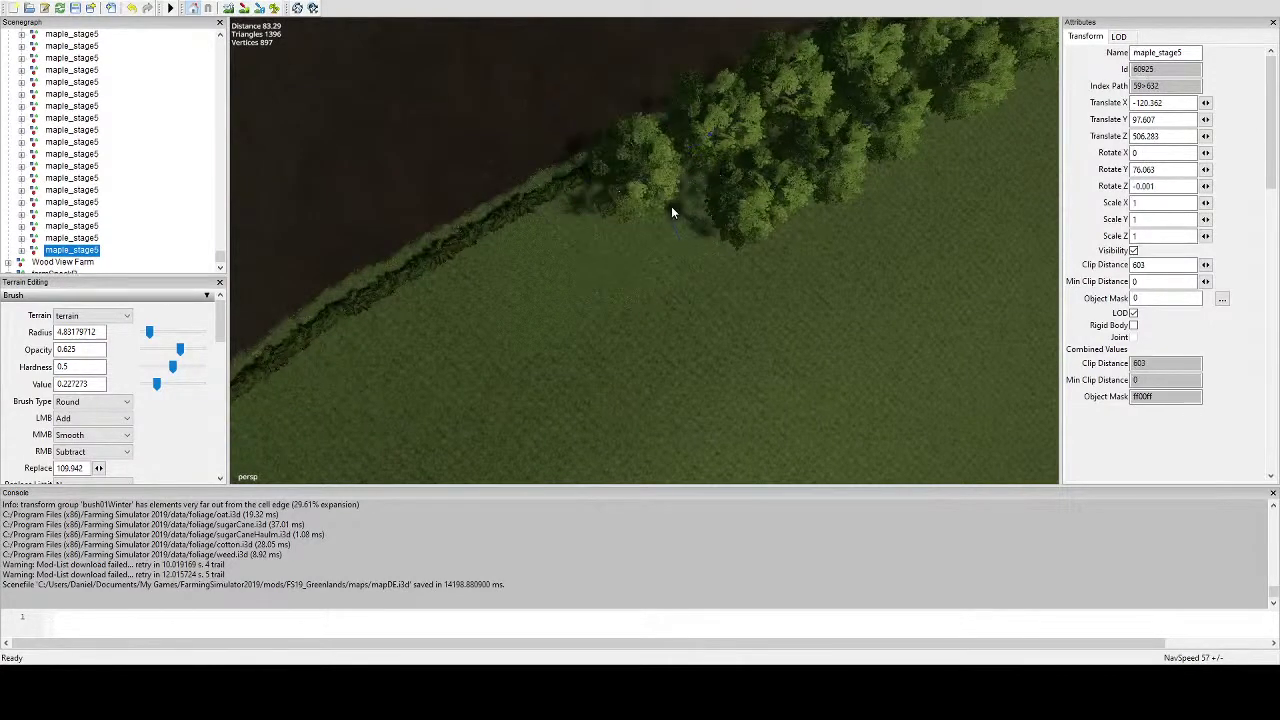
key(ctrl+b)
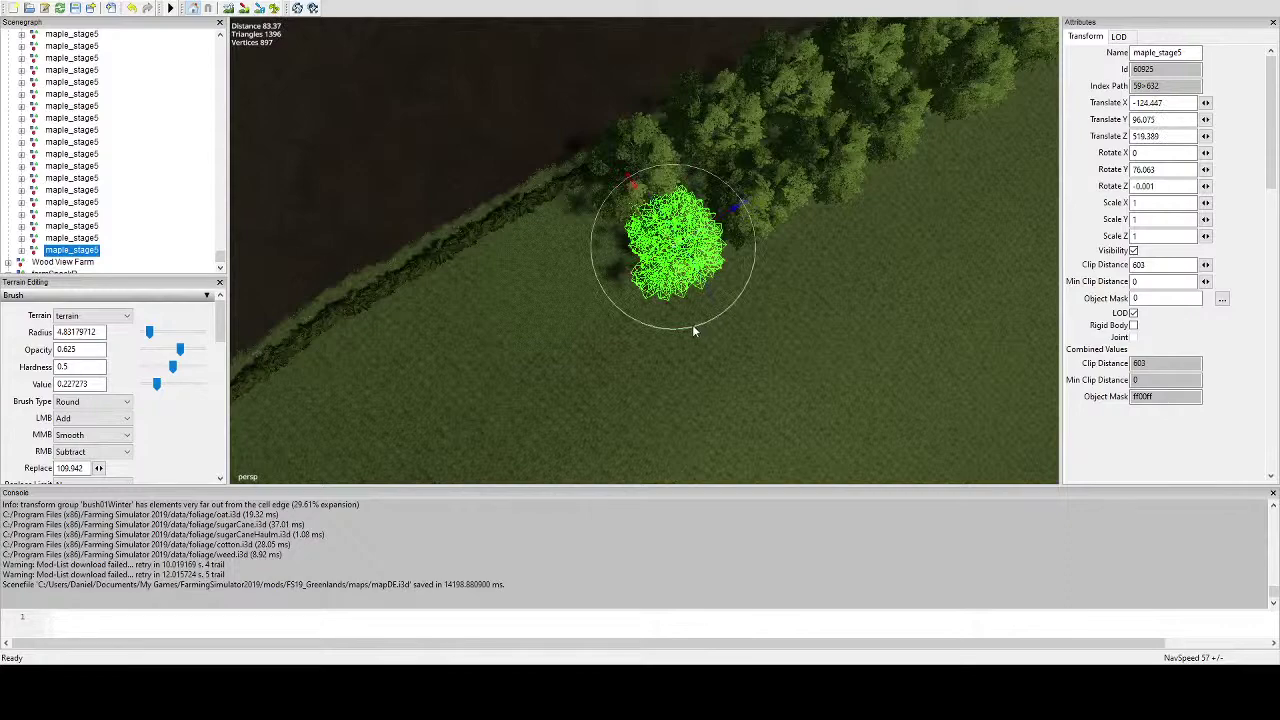
scroll(694, 326, up, 3)
drag(688, 318, 557, 247)
scroll(557, 247, down, 2)
alt+middle_drag(557, 247, 631, 280)
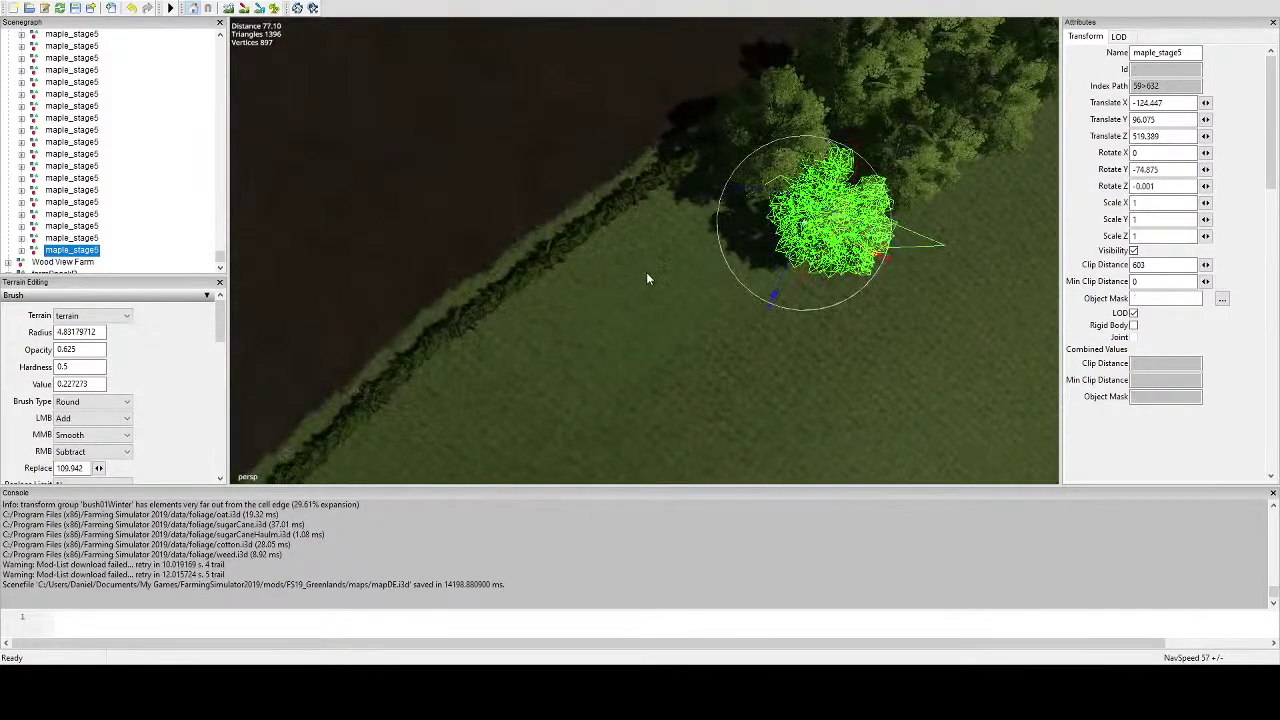
Add maple copies near X -135, Z 501 and X -139, Z 517, rotating the first to about 63 on Y.
key(ctrl+v)
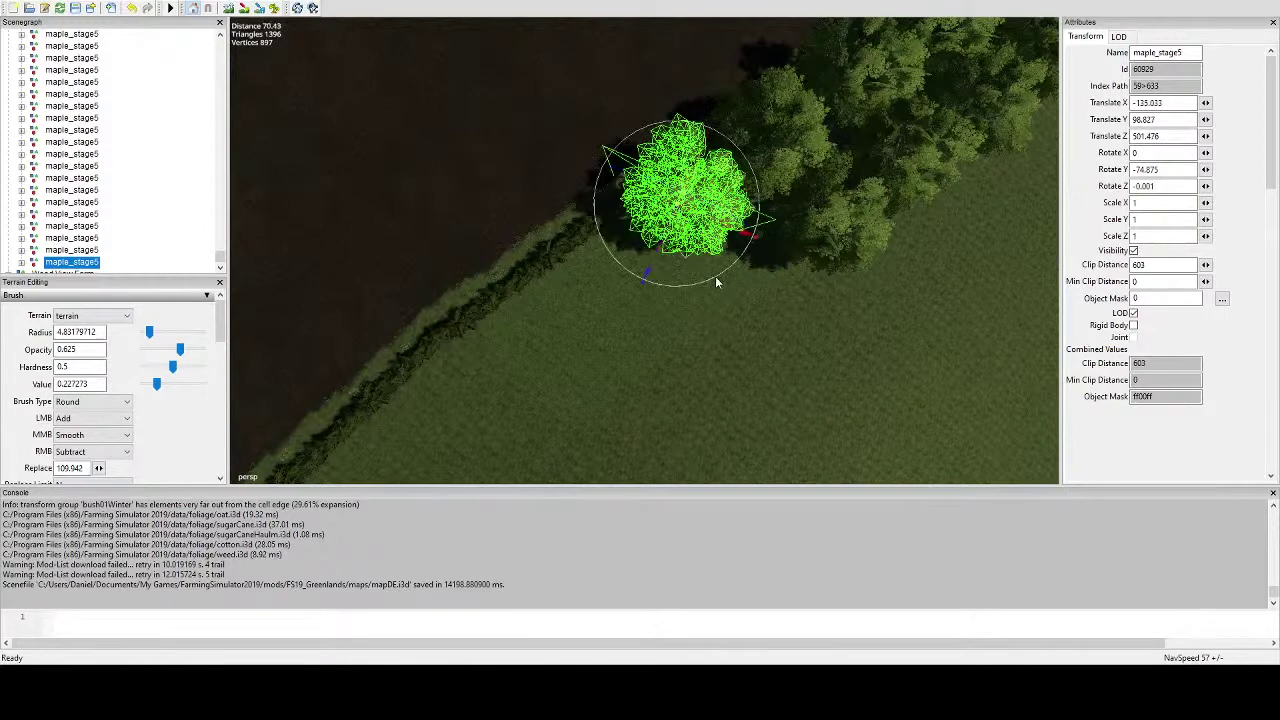
drag(715, 276, 614, 152)
key(ctrl+v)
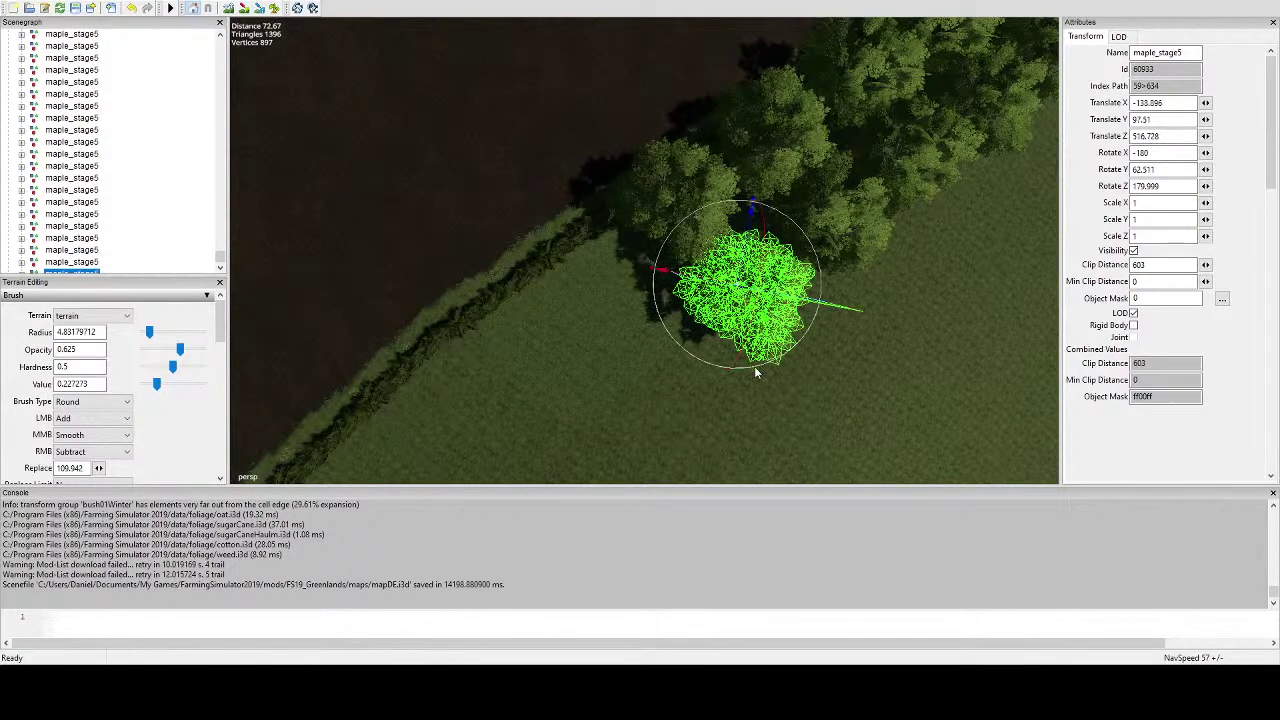
click(683, 330)
Reselect the maple near X -139, Z 517 and rotate it to about -22 on Y.
alt+drag(683, 330, 698, 229)
scroll(698, 229, up, 5)
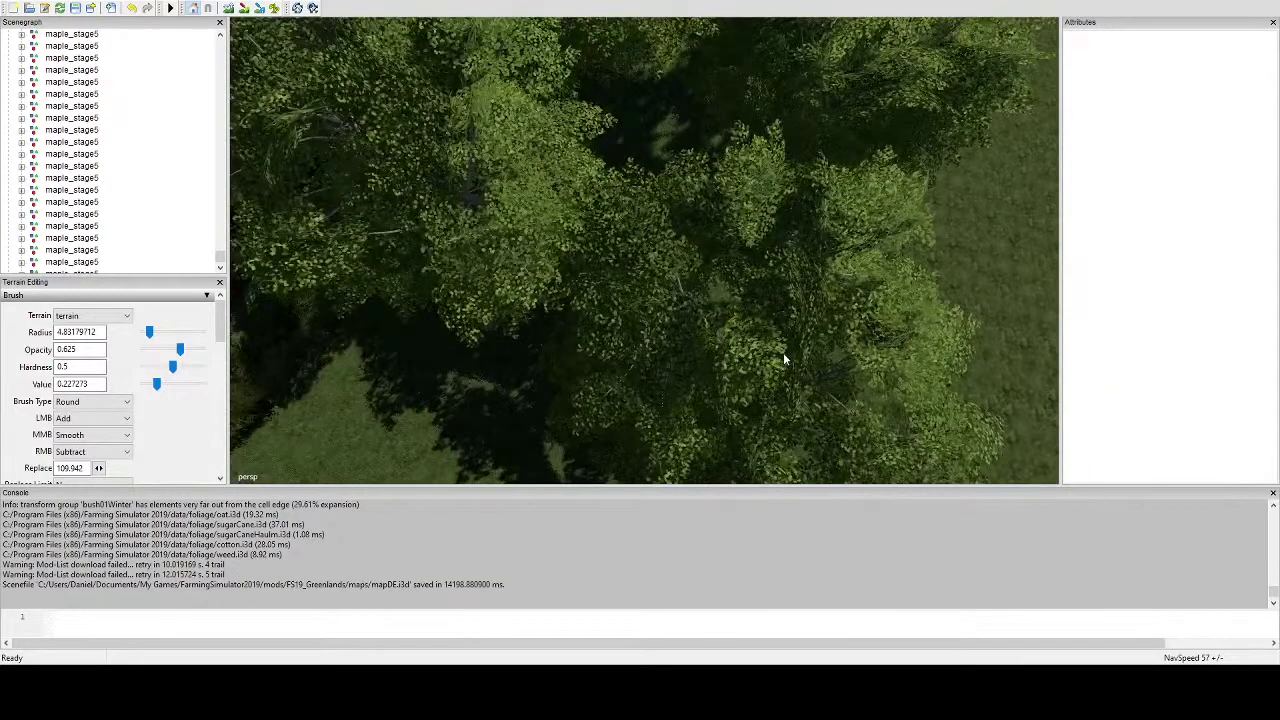
scroll(783, 357, down, 5)
alt+middle_drag(753, 380, 702, 304)
scroll(702, 304, up, 5)
alt+drag(702, 304, 605, 181)
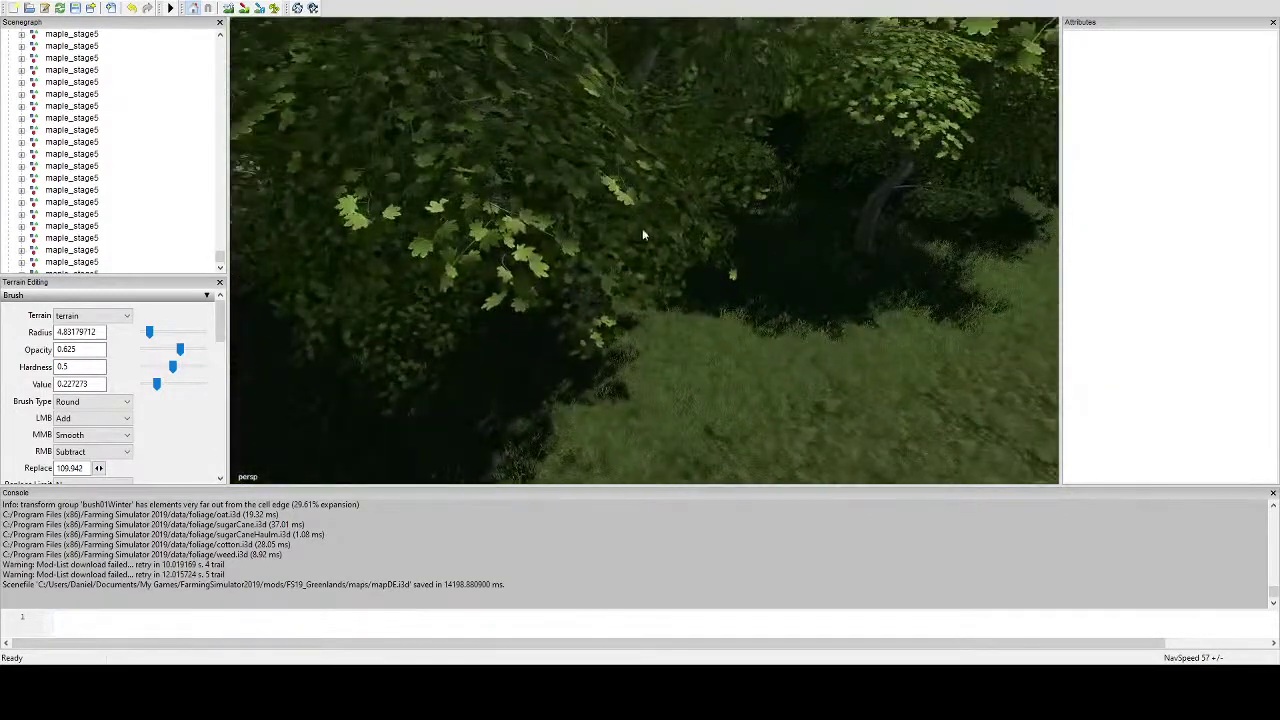
click(604, 245)
alt+drag(604, 245, 685, 438)
scroll(685, 438, down, 5)
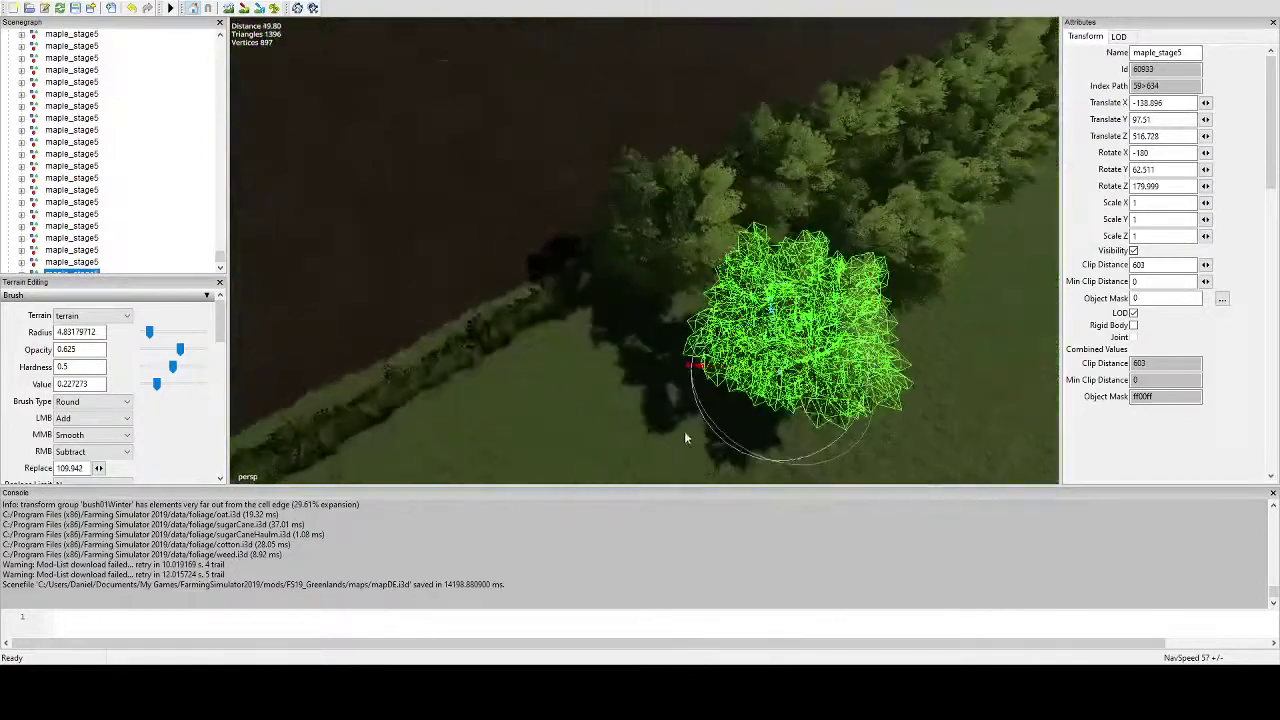
drag(788, 465, 674, 390)
alt+drag(674, 390, 707, 407)
scroll(707, 407, down, 3)
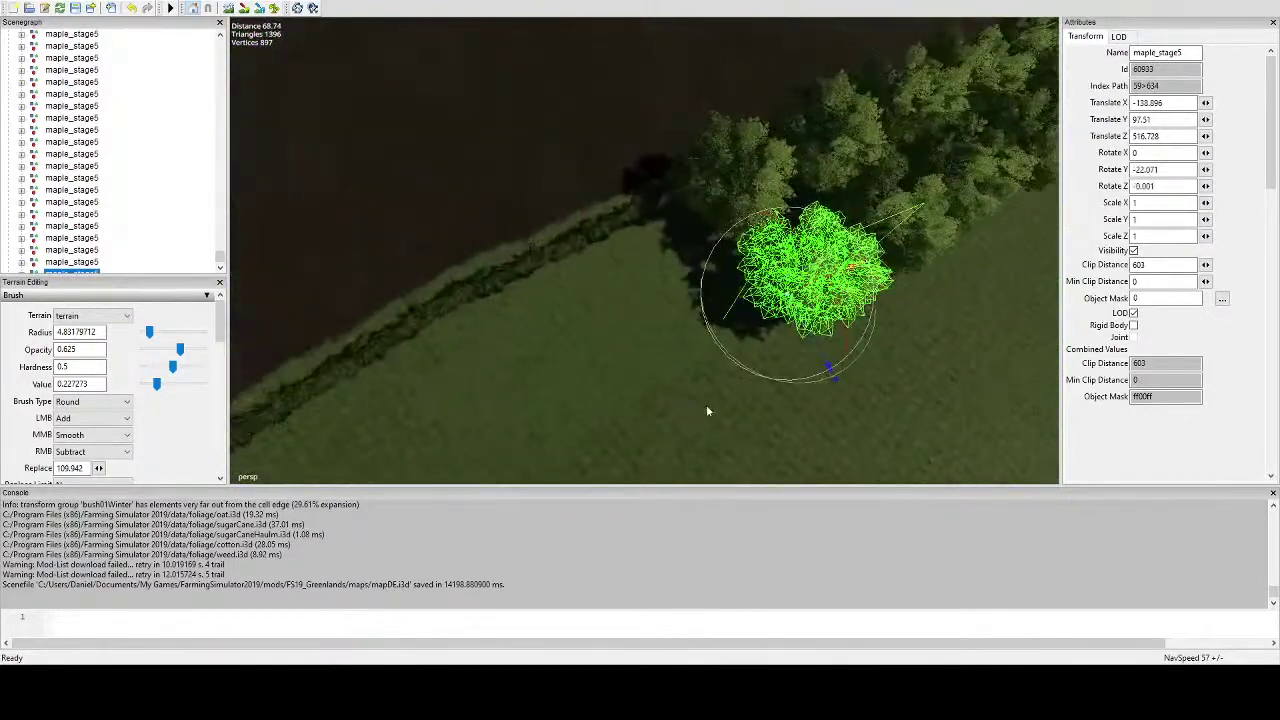
Add a maple copy beside the hedge near X -151, Z 496 and rotate it to about 2 on Y.
click(645, 222)
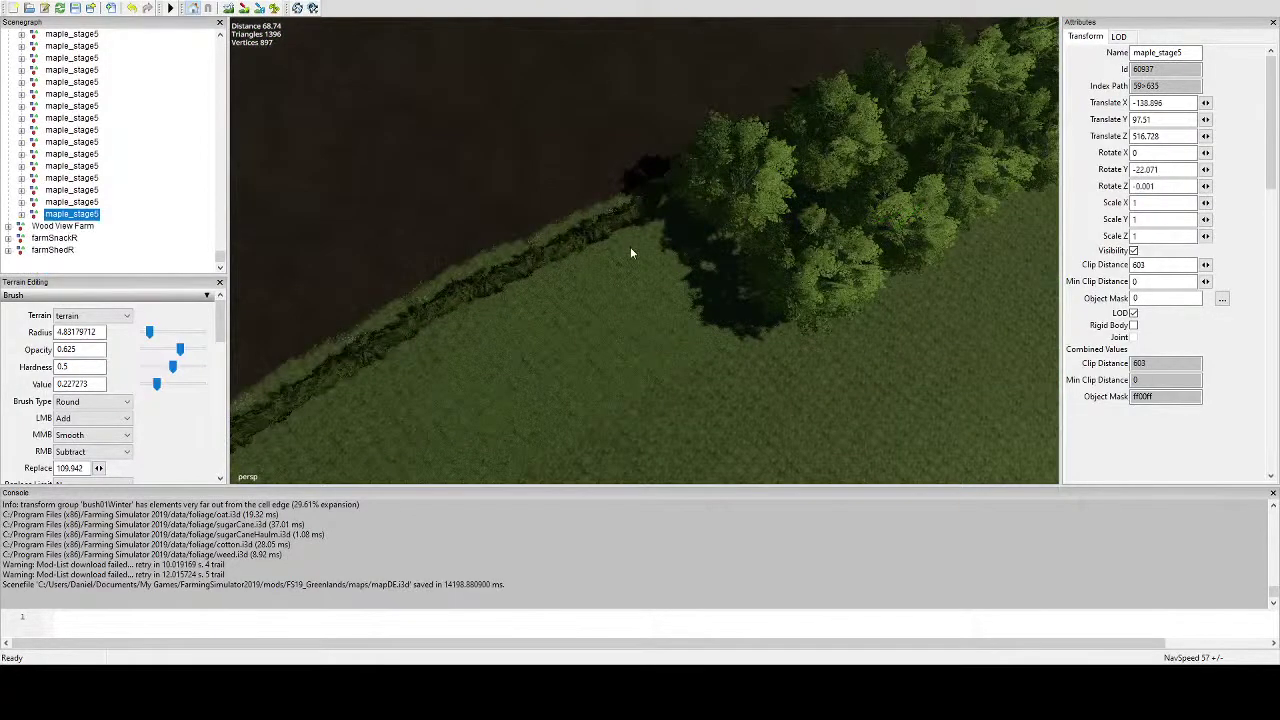
key(ctrl+b)
alt+drag(630, 248, 632, 348)
scroll(632, 348, down, 2)
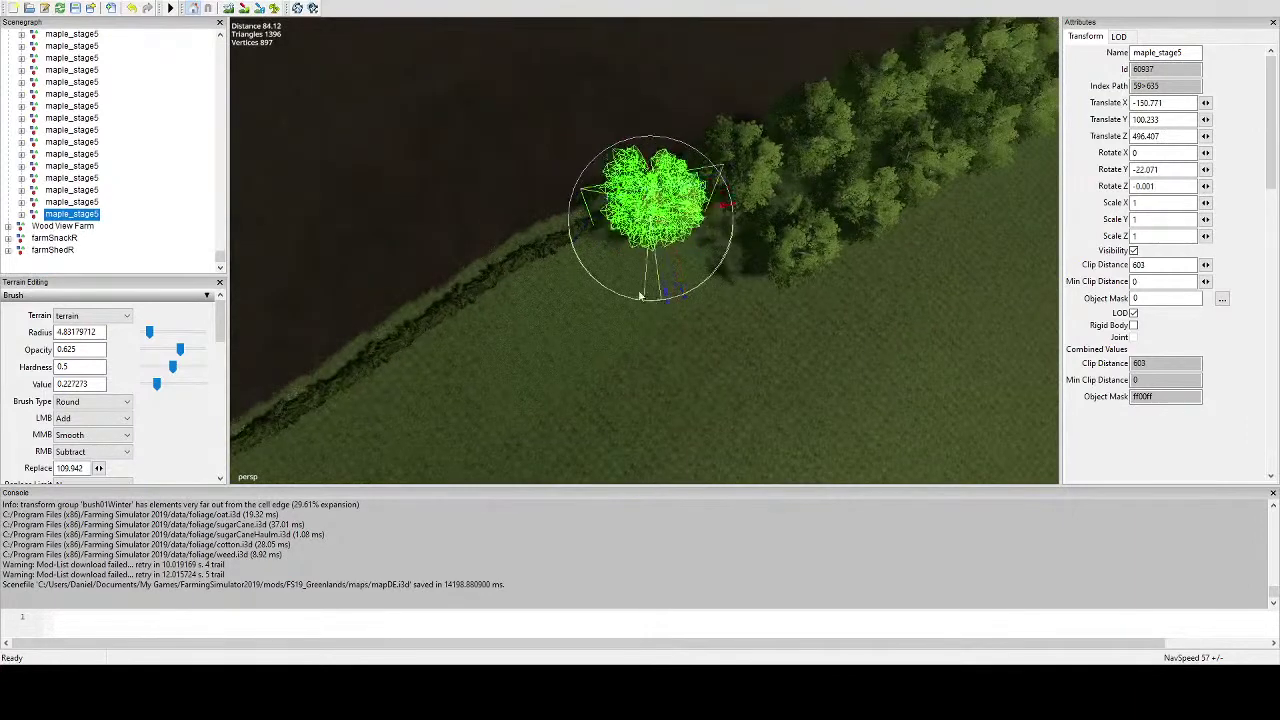
click(708, 245)
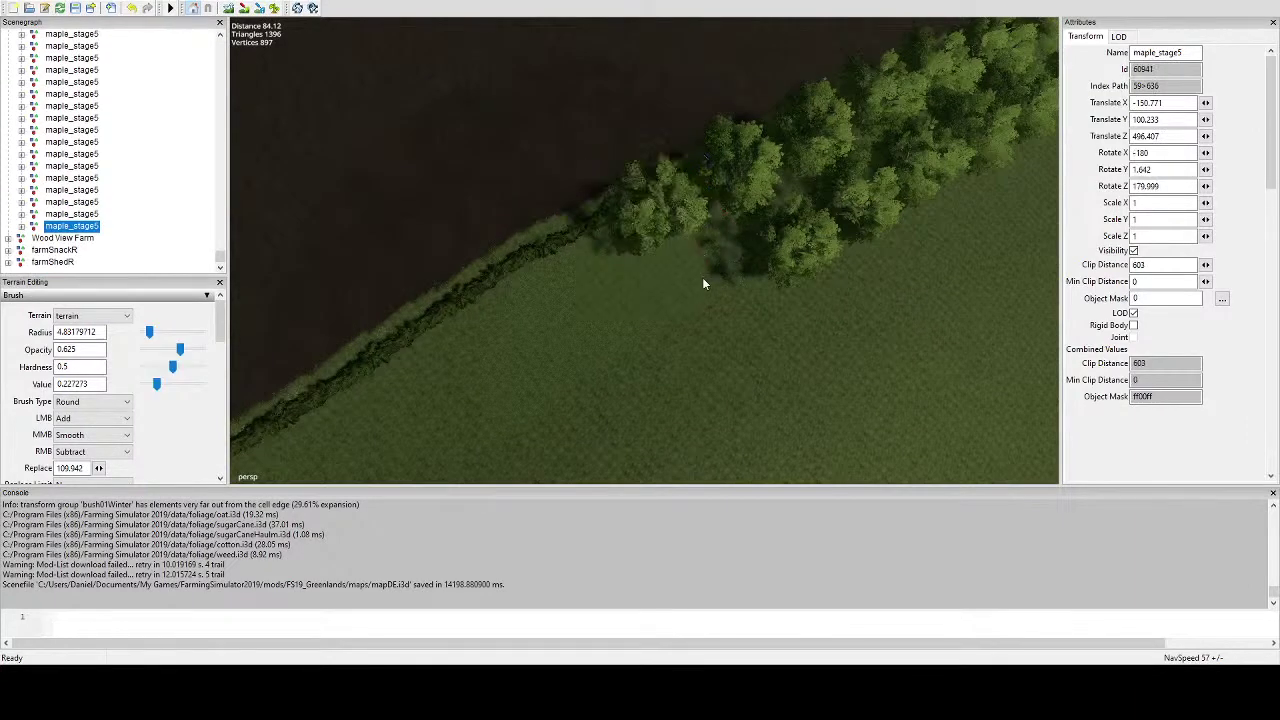
Add maple copies near X -152, Z 511 and X -166, Z 493, rotating them to about 43 and -13 on Y.
key(ctrl+b)
alt+drag(702, 279, 783, 190)
key(ctrl+d)
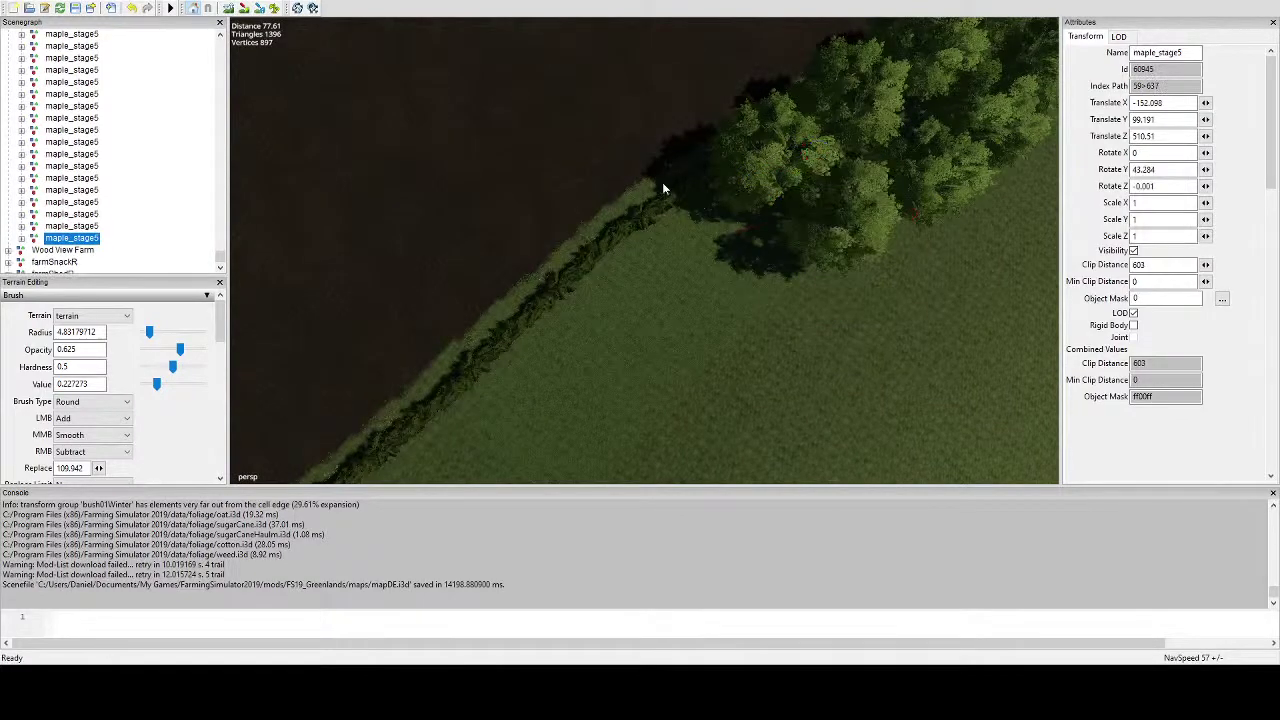
key(ctrl+b)
mouse_move(704, 305)
mouse_down()
mouse_move(676, 313)
mouse_move(700, 308)
mouse_up()
alt+drag(700, 308, 708, 245)
alt+middle_drag(709, 247, 702, 246)
Duplicate the maple onto the field side near X -169, Z 507, turn the copy, and continue duplicating along the hedge.
key(ctrl+d)
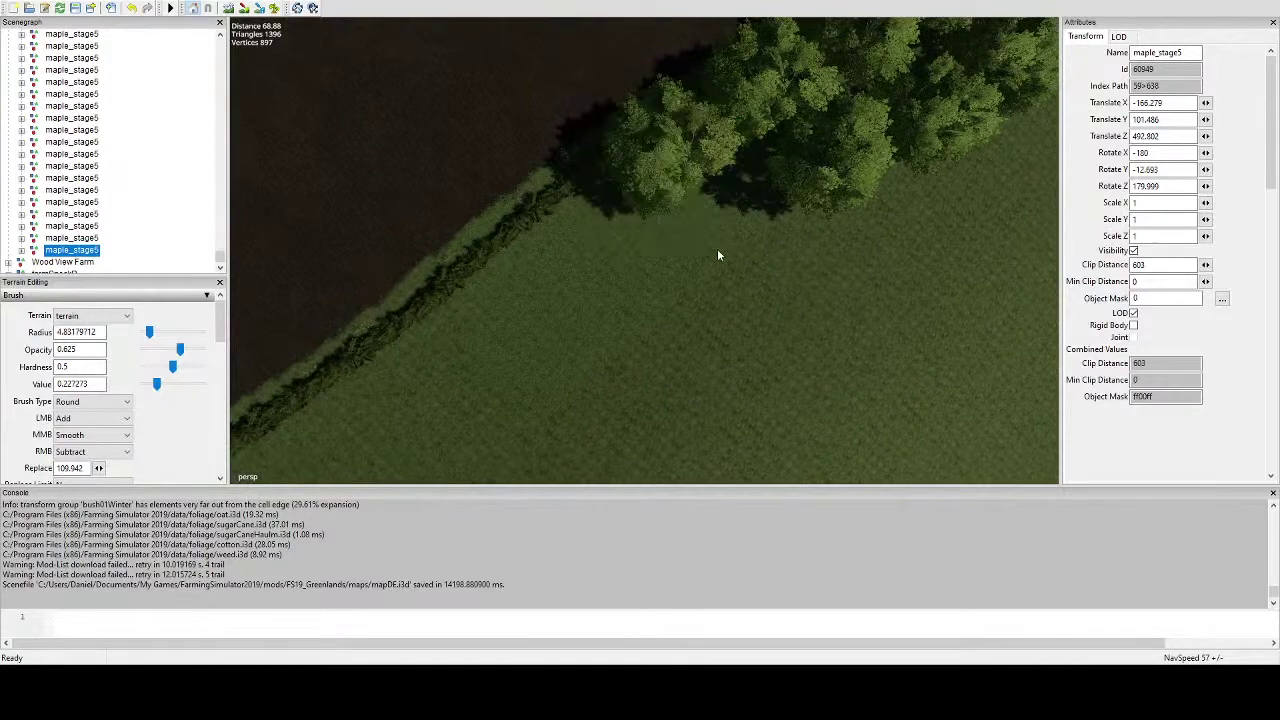
key(ctrl+b)
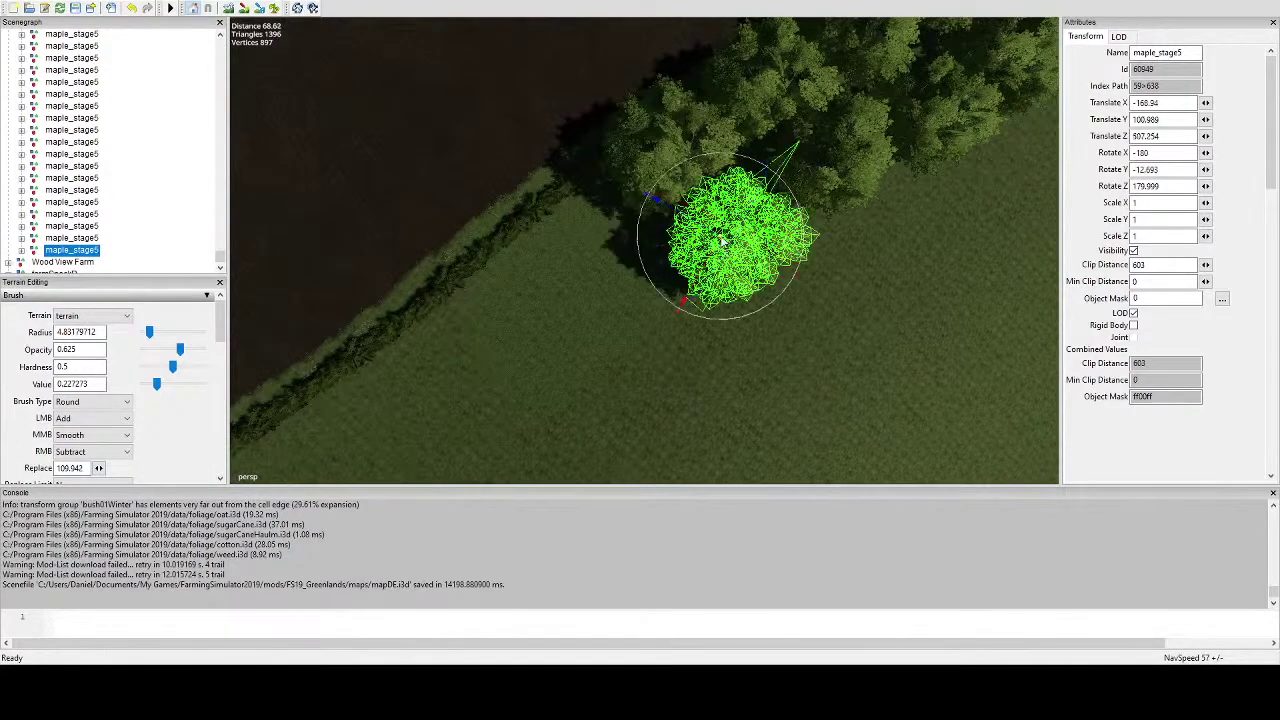
click(724, 311)
click(718, 262)
drag(675, 311, 612, 238)
alt+middle_drag(612, 238, 736, 295)
click(704, 187)
key(ctrl+d)
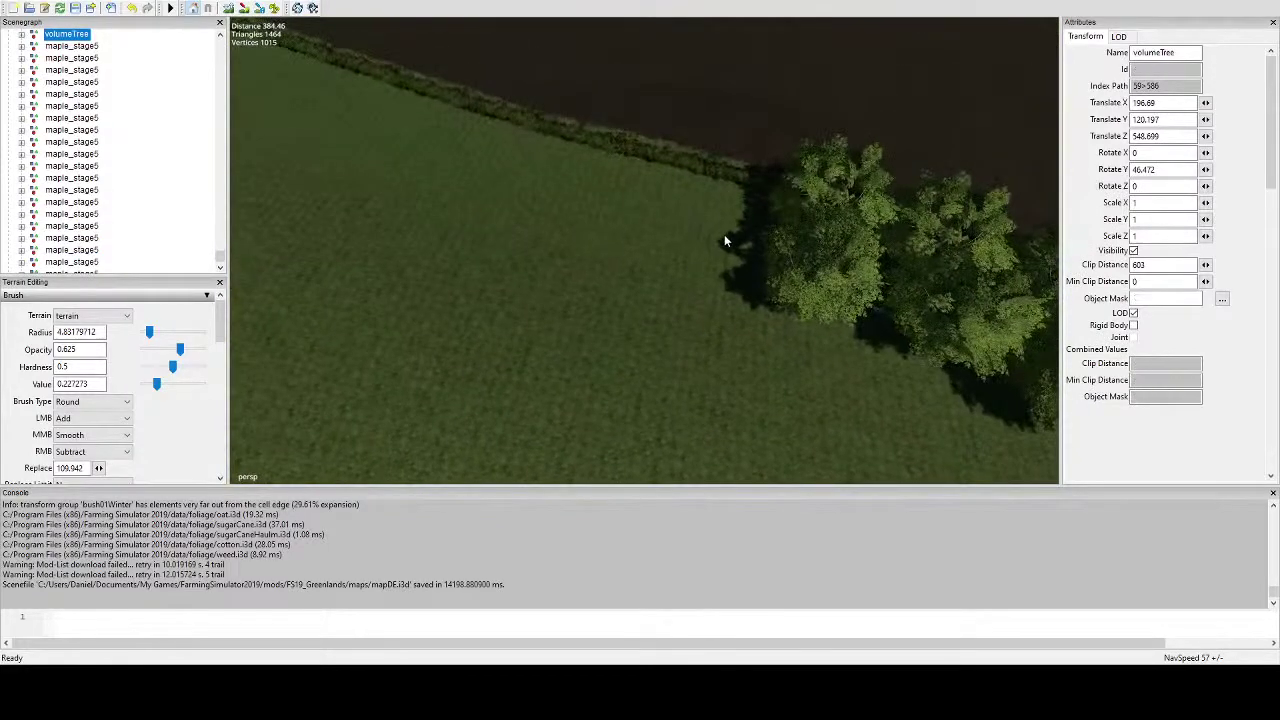
Place volumeTree copies along the field hedge near X -181, Z 490 and X -232, Z 482.
key(ctrl+b)
alt+drag(728, 203, 769, 238)
middle_drag(769, 238, 777, 352)
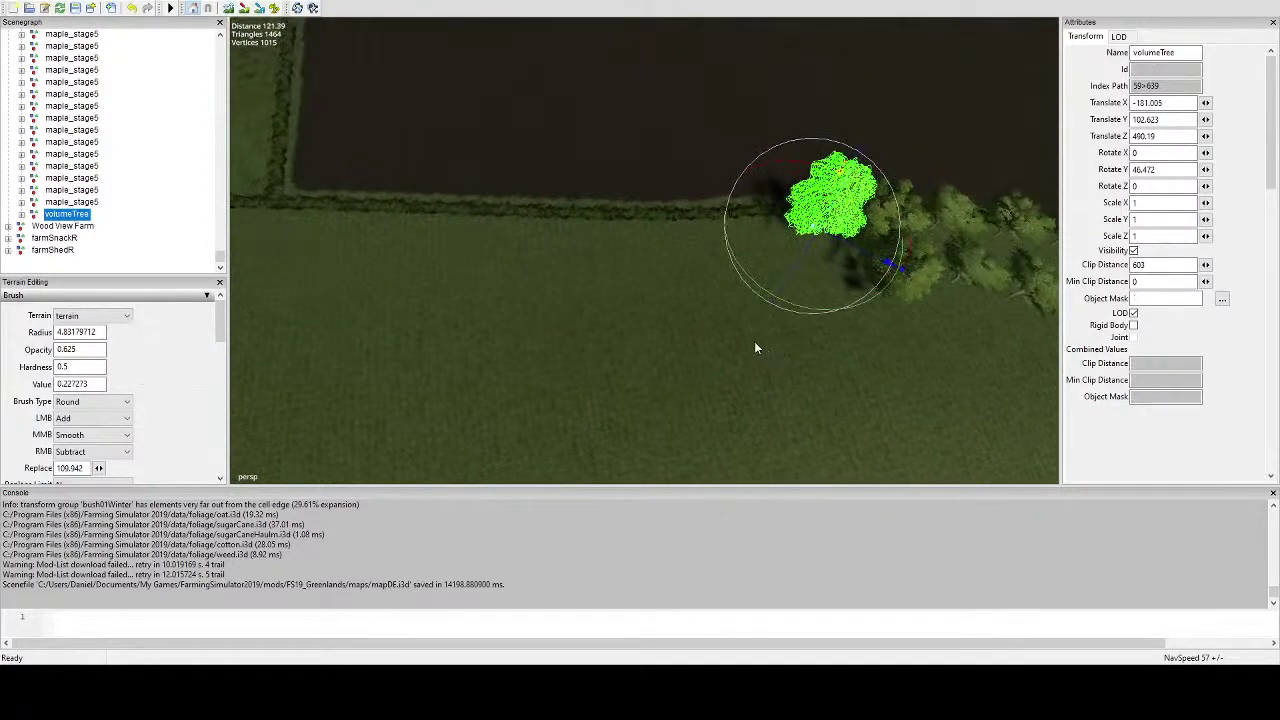
key(ctrl+d)
key(ctrl+b)
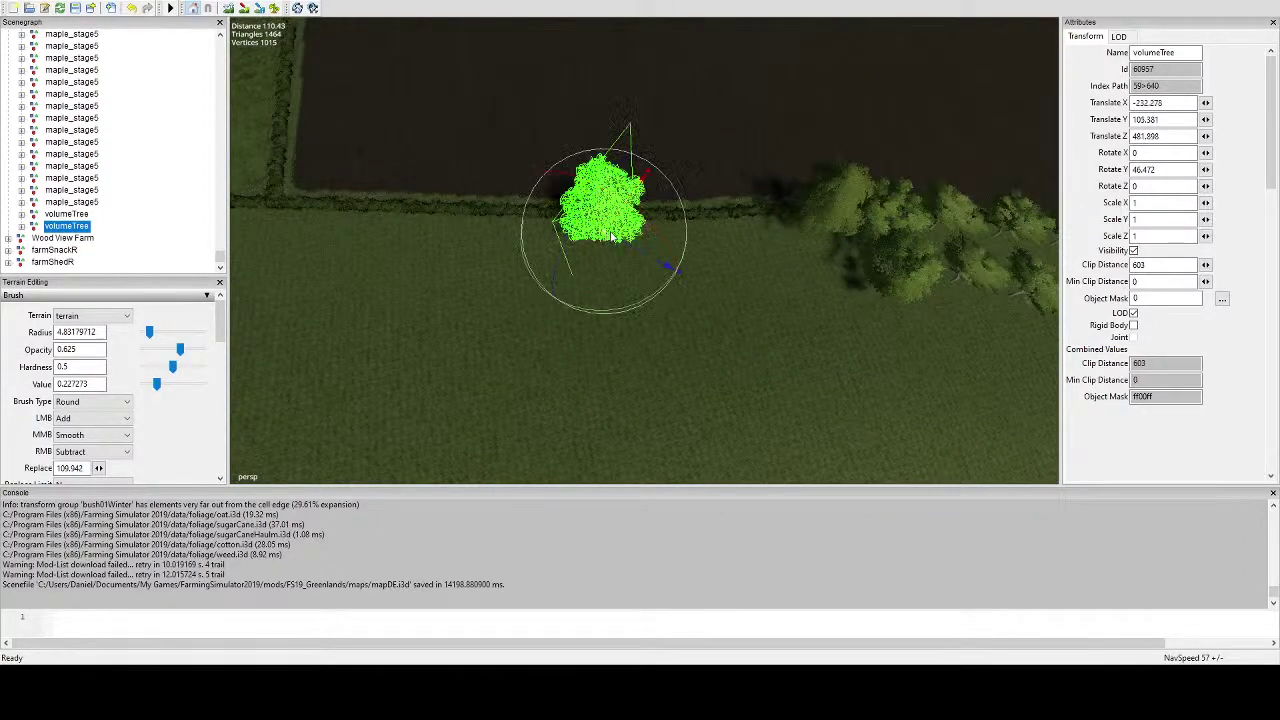
Add volumeTree copies along the hedge near X -196, Z 490 and X -287, Z 469, rotating them to about -59 and 49 on Y.
key(ctrl+d)
ctrl+shift+click(759, 238)
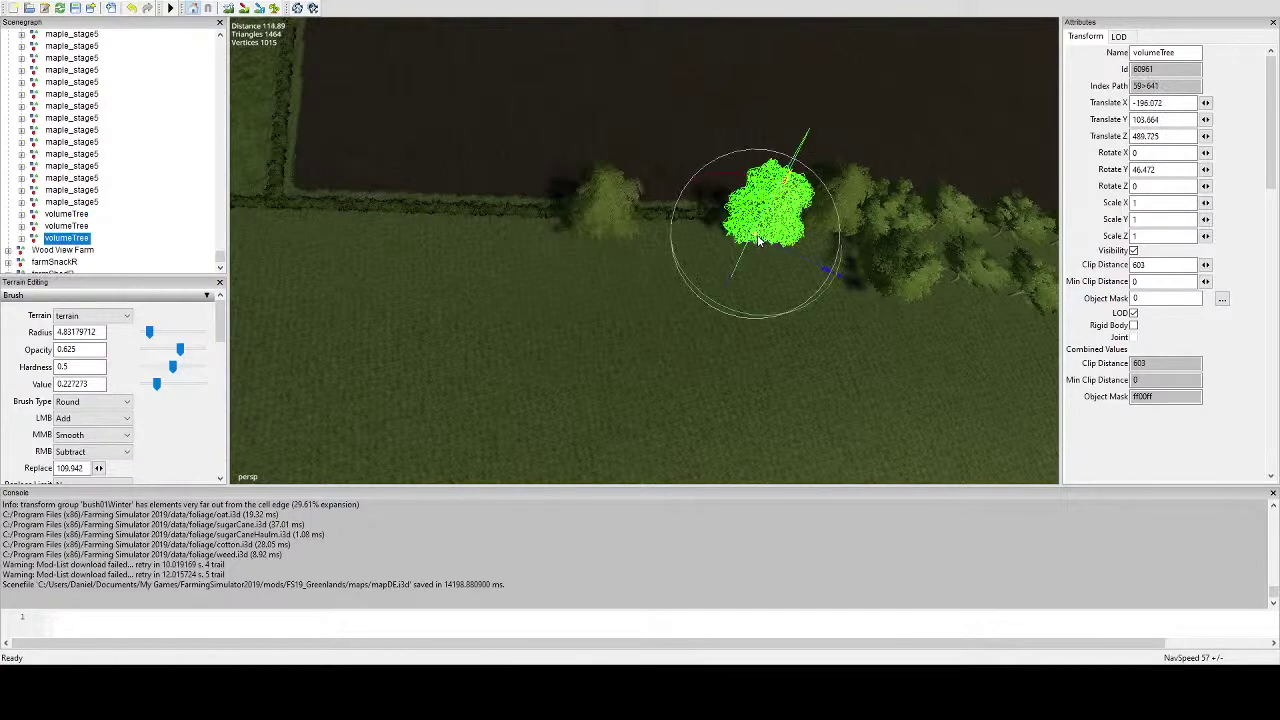
drag(711, 210, 673, 249)
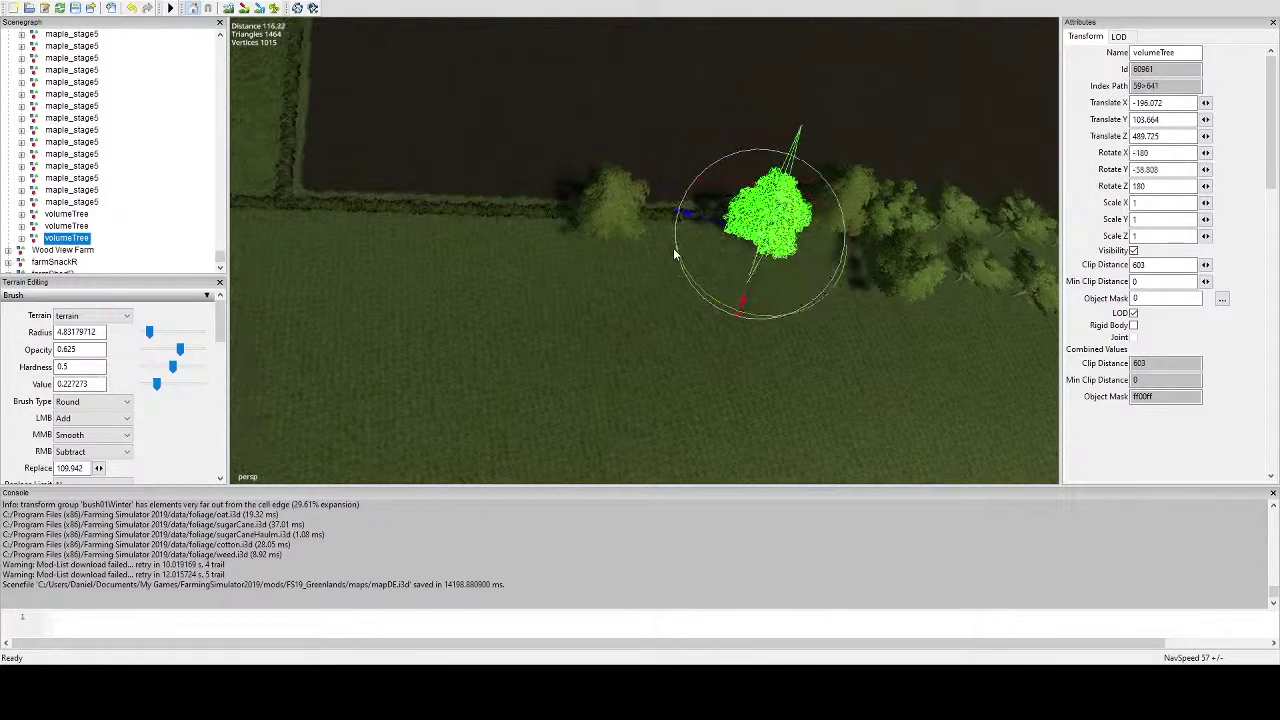
alt+middle_drag(673, 249, 717, 276)
key(ctrl+d)
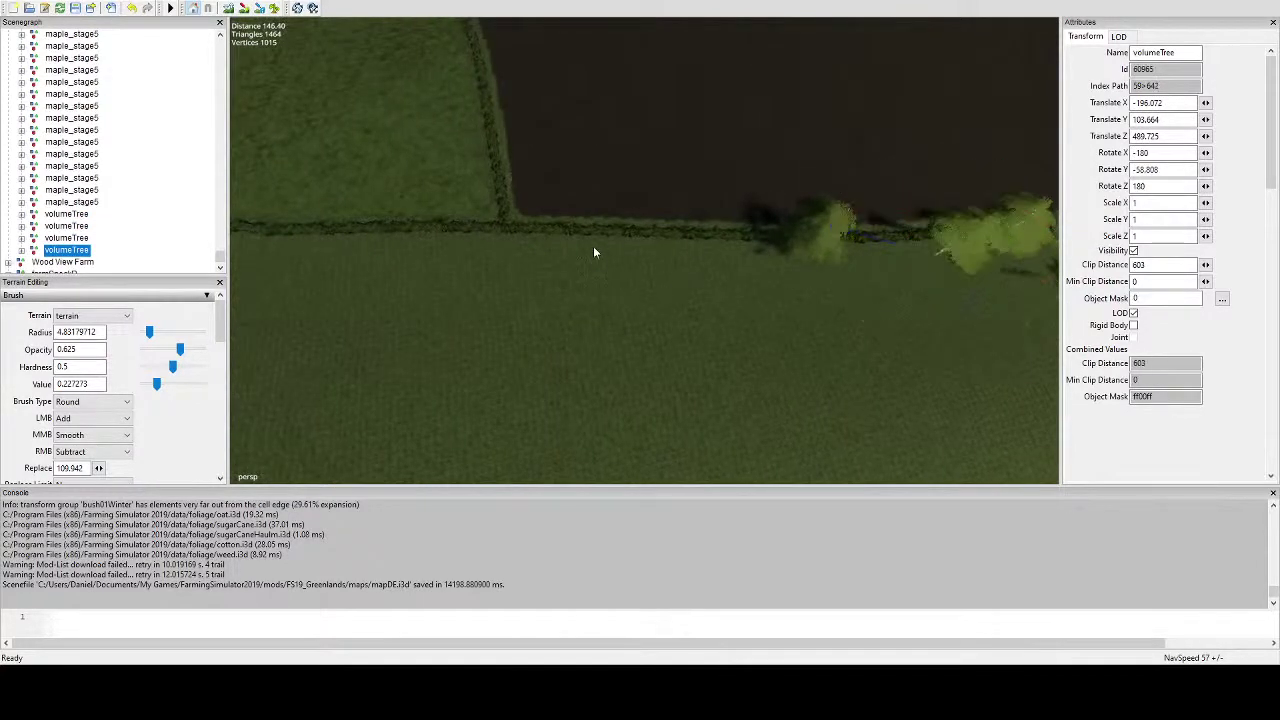
key(ctrl+b)
drag(621, 319, 511, 255)
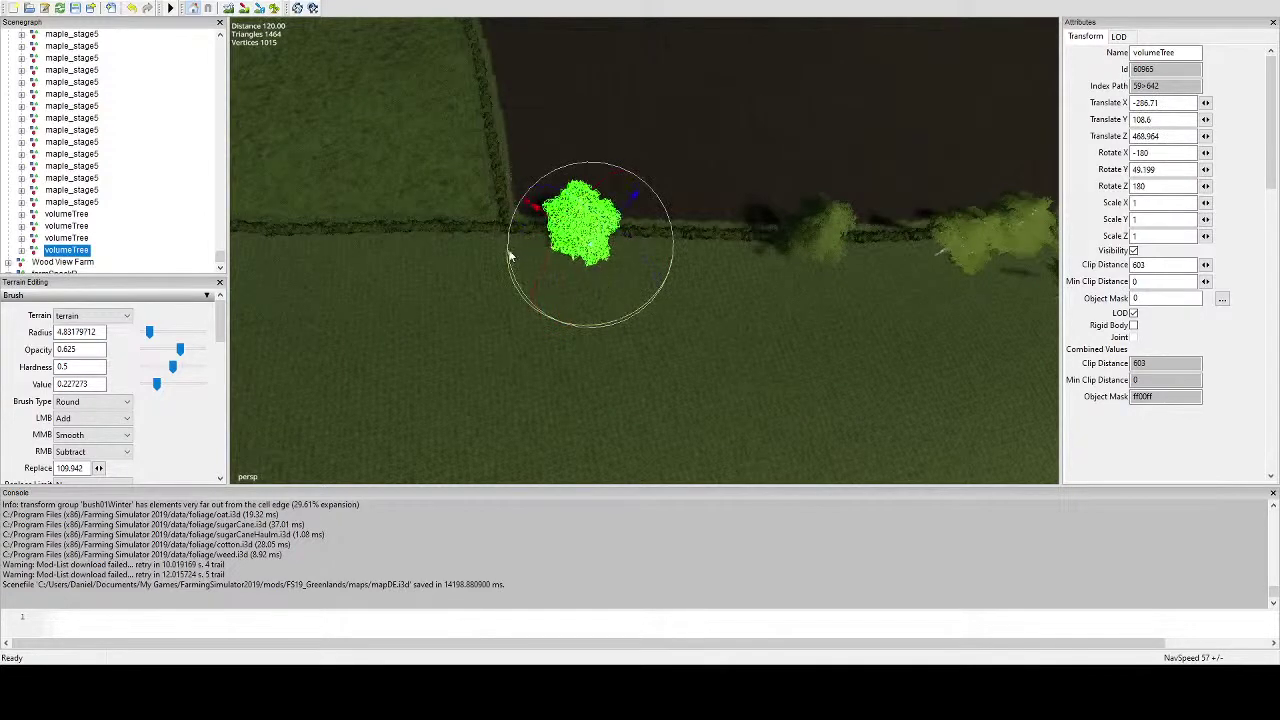
Add volumeTree copies near X -365, Z 454 and X -438, Z 433, rotating the second one to about 29 on Y.
alt+middle_drag(565, 285, 699, 317)
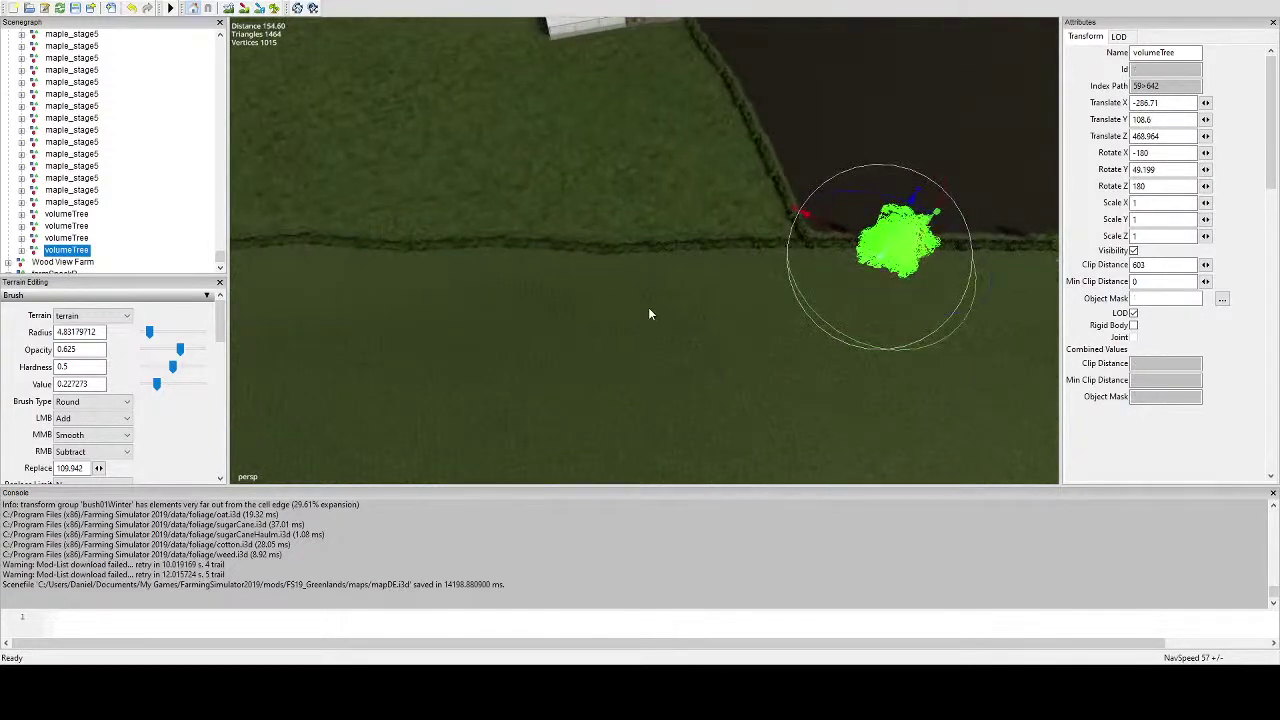
key(ctrl+d)
key(ctrl+b)
alt+middle_drag(640, 298, 809, 318)
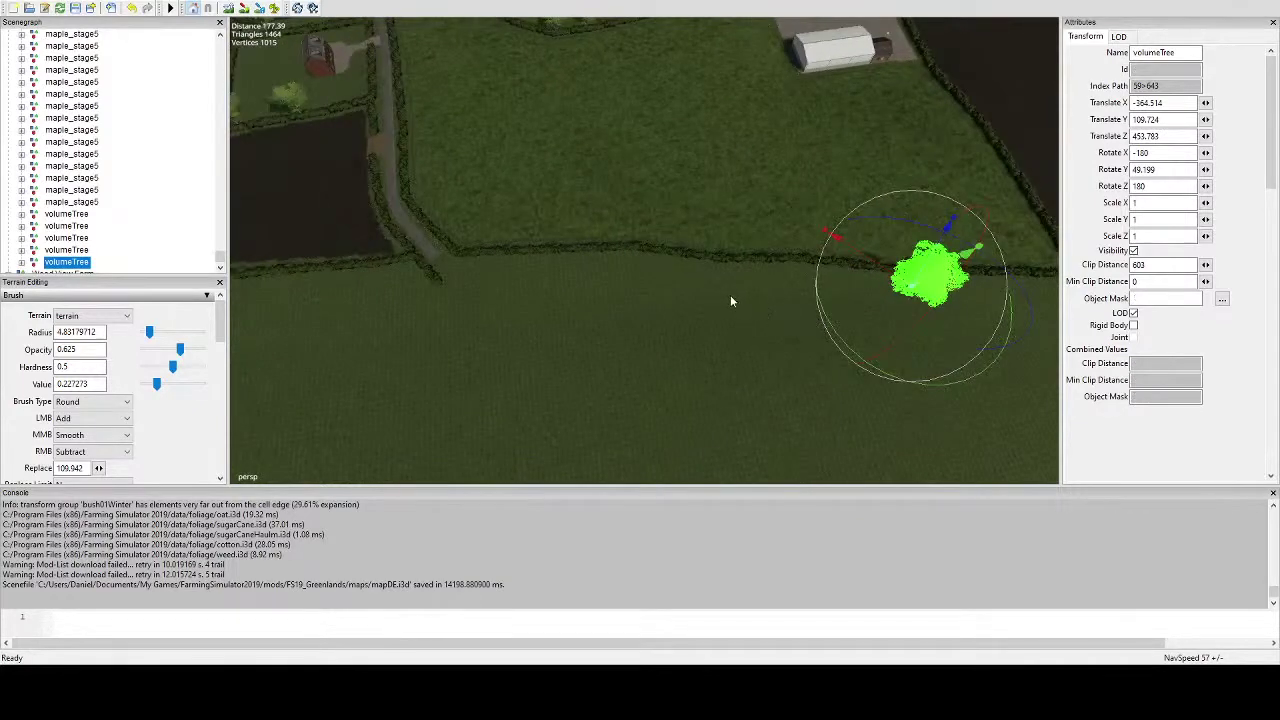
key(ctrl+d)
click(686, 270)
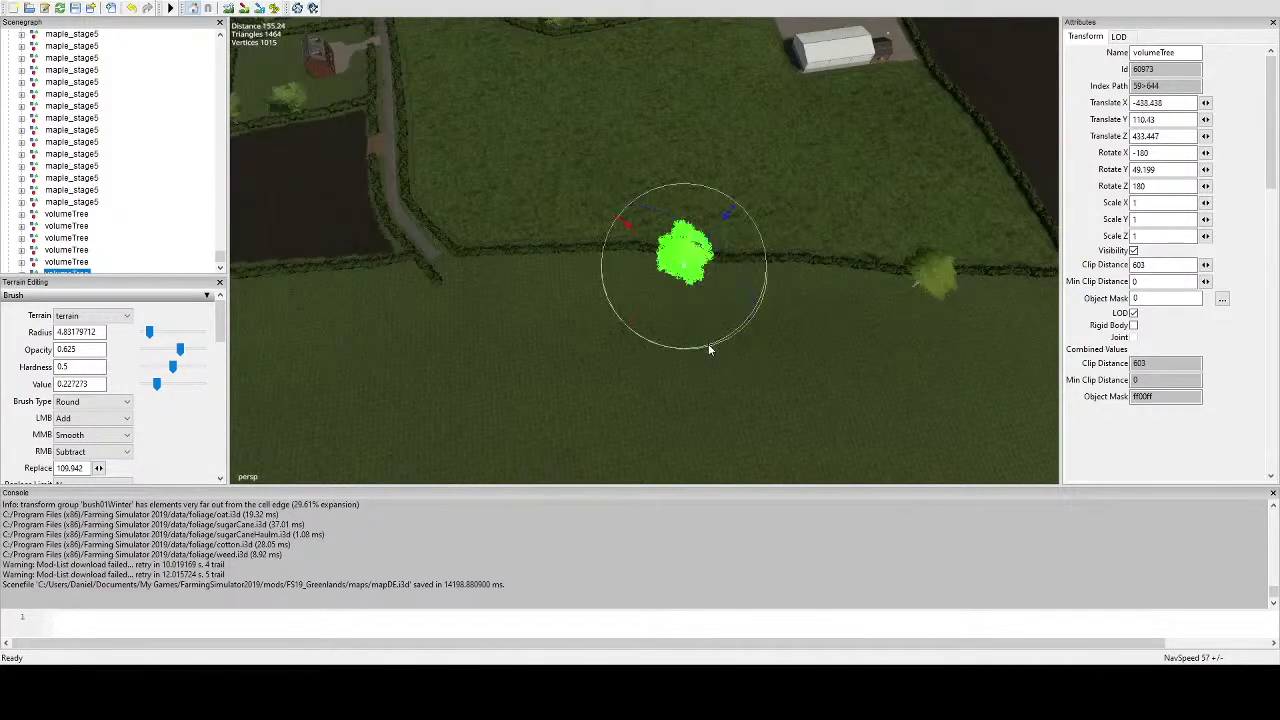
drag(708, 343, 627, 277)
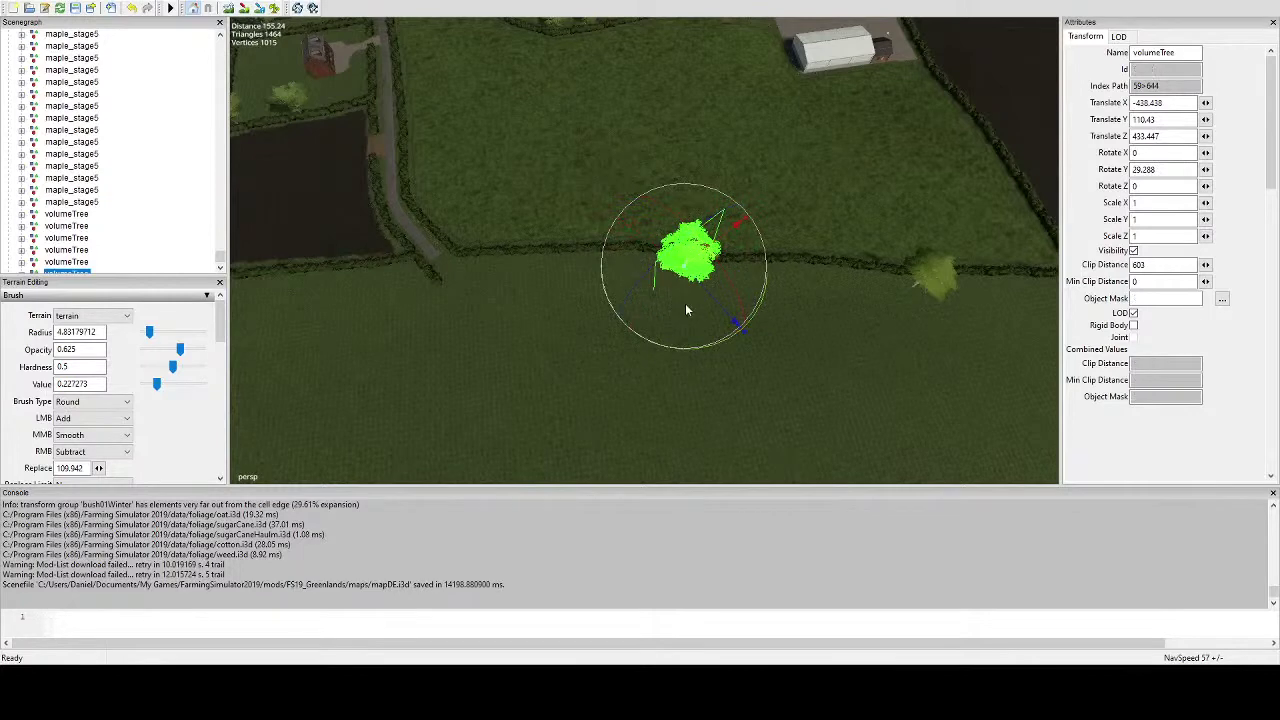
Add a volumeTree copy between the last two near X -396, Z 443 and rotate it to about -73 on Y.
key(ctrl+d)
click(818, 283)
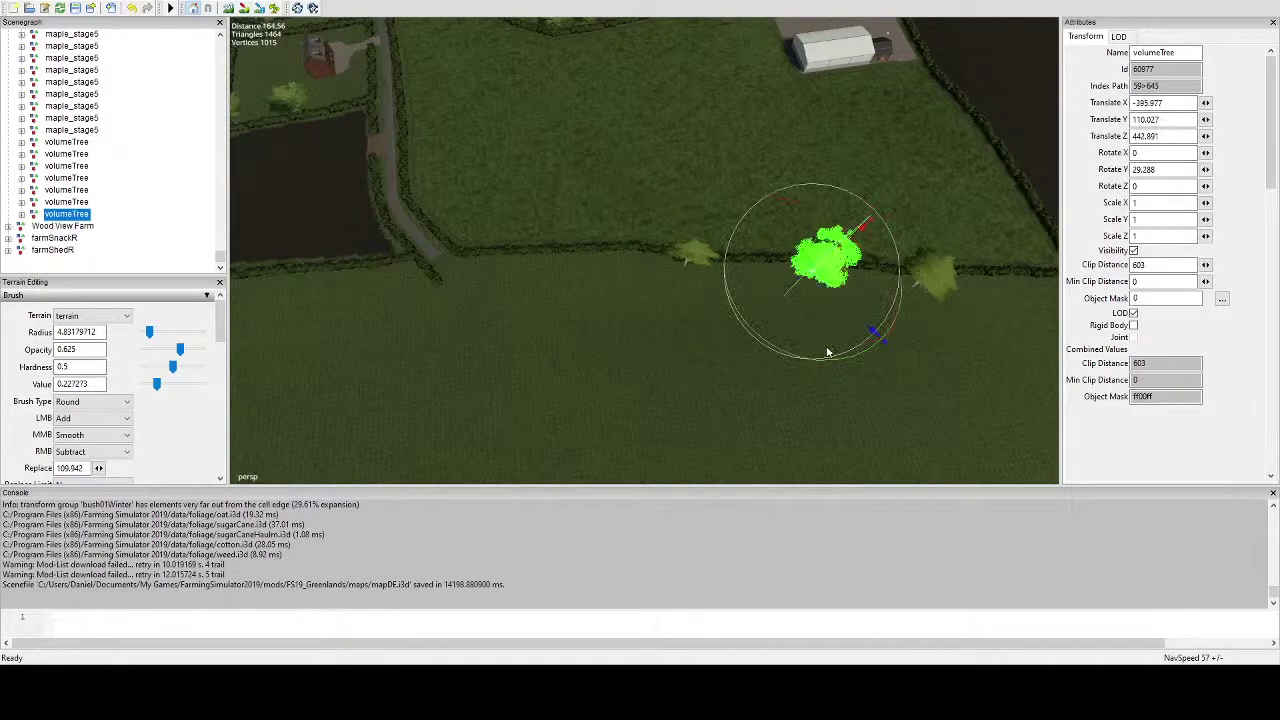
drag(825, 362, 742, 206)
Duplicate the field-side maple_stage5 at the end of the belt to near X -183, Z 500 and rotate the copy to about -25 on Y.
scroll(806, 268, up, 2)
scroll(806, 268, up, 4)
alt+drag(806, 268, 612, 205)
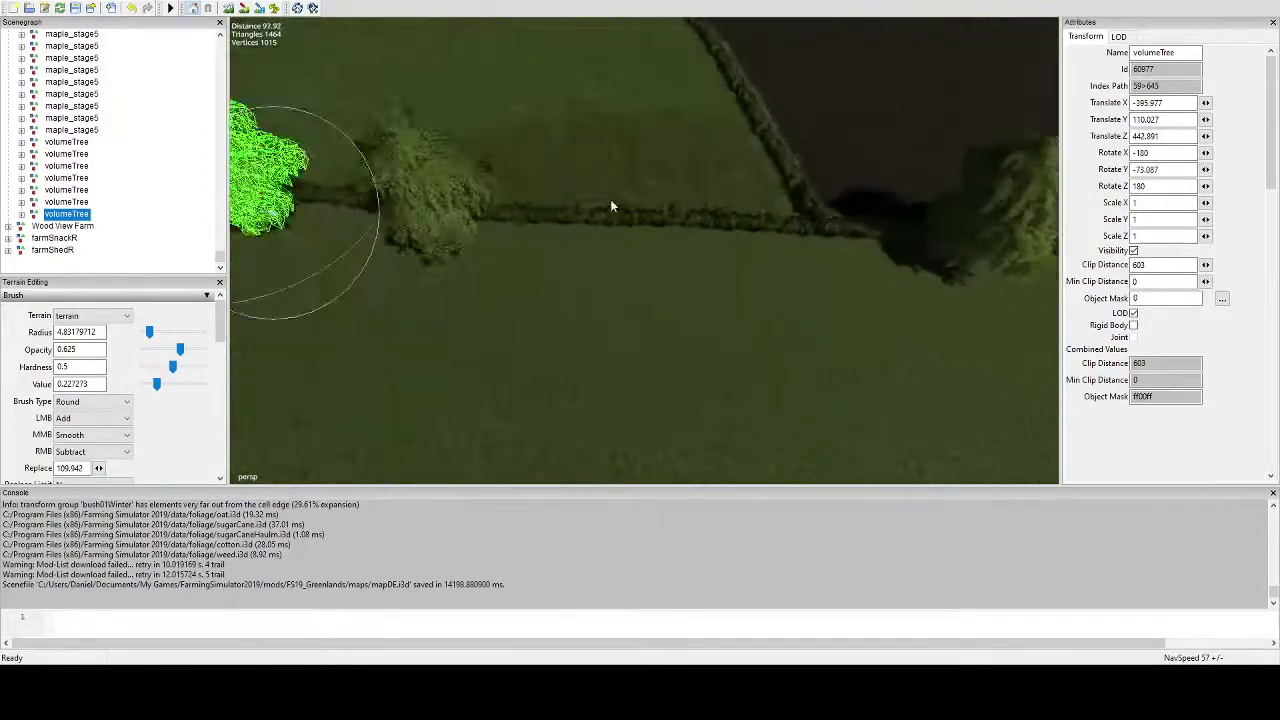
scroll(621, 304, down, 3)
alt+middle_drag(621, 304, 498, 295)
scroll(592, 249, up, 5)
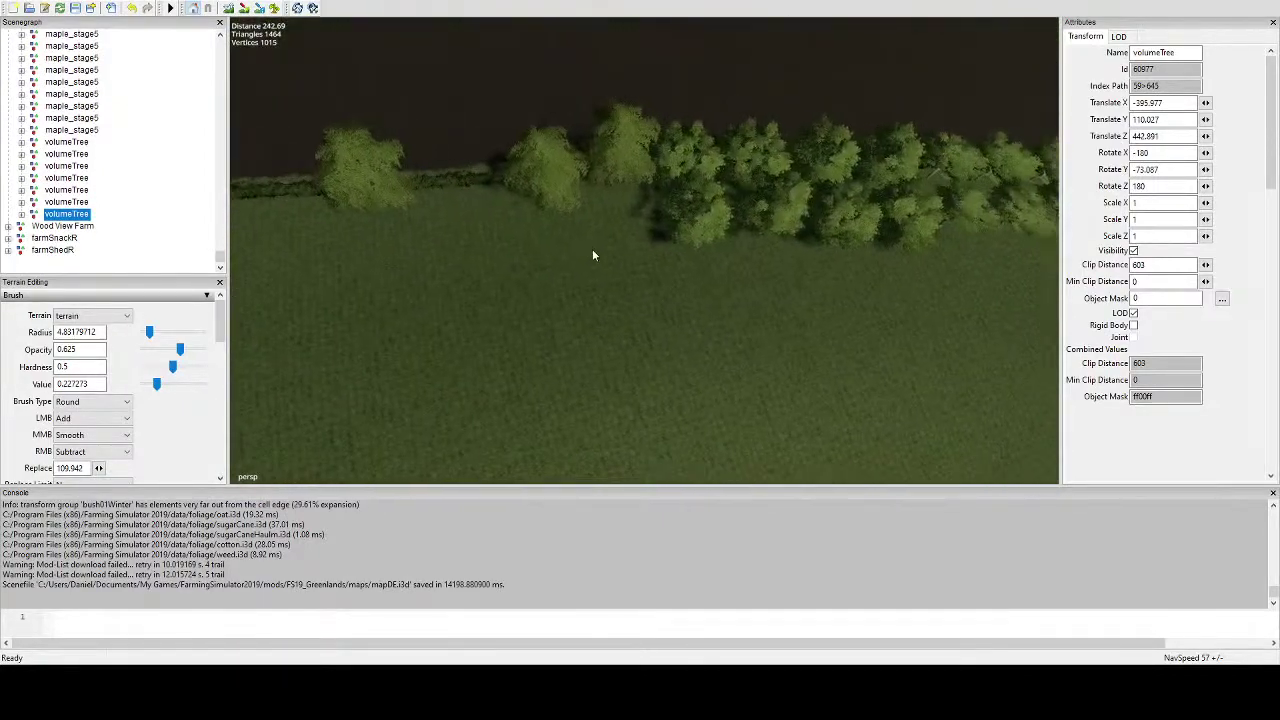
click(727, 235)
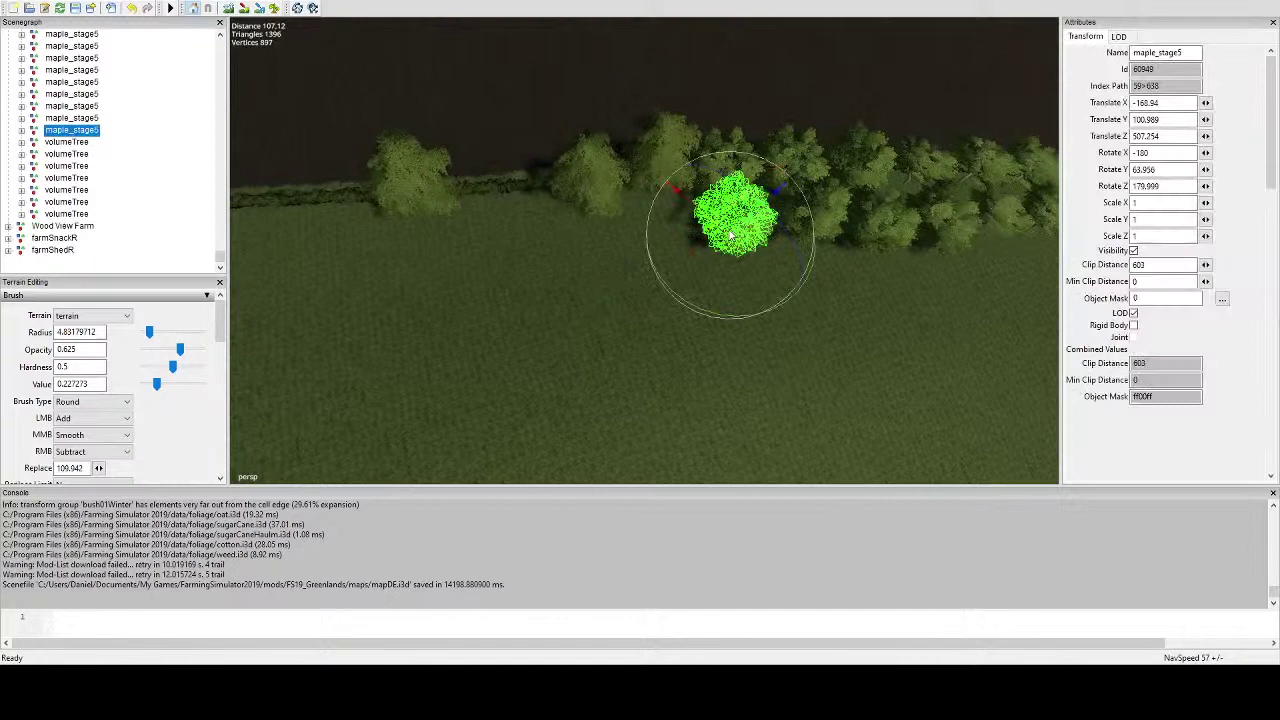
scroll(727, 245, up, 2)
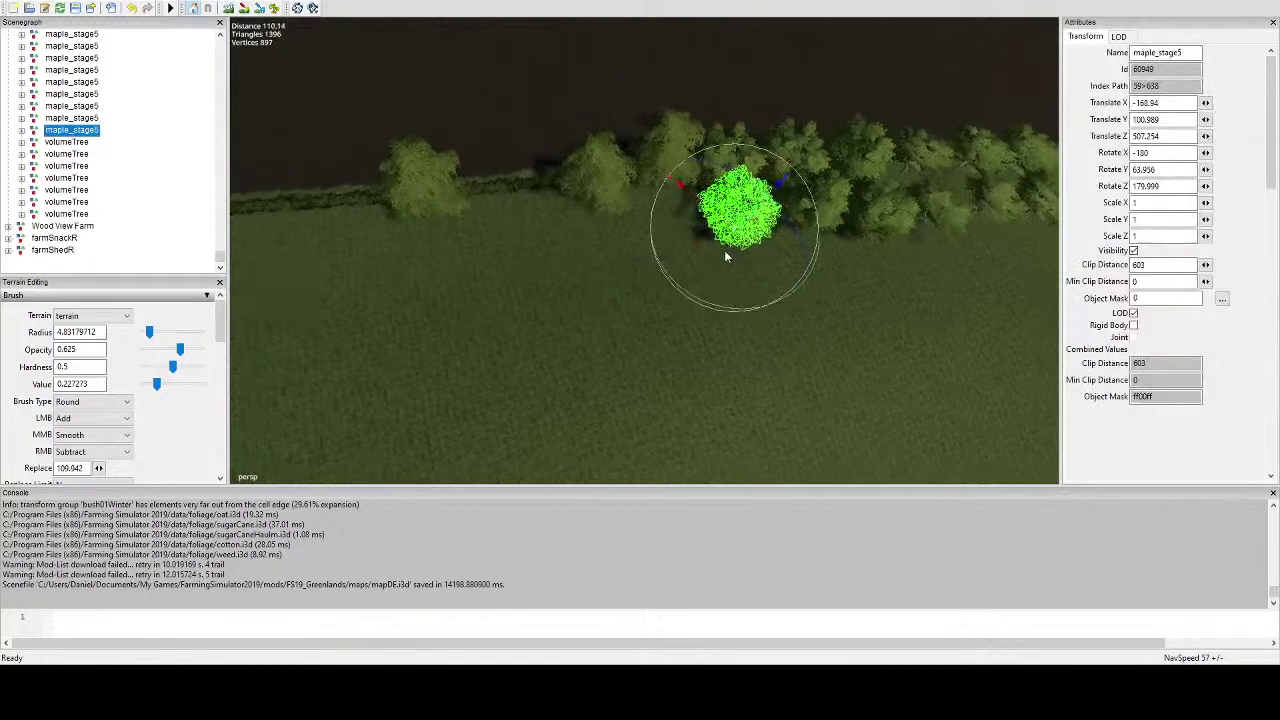
key(ctrl+d)
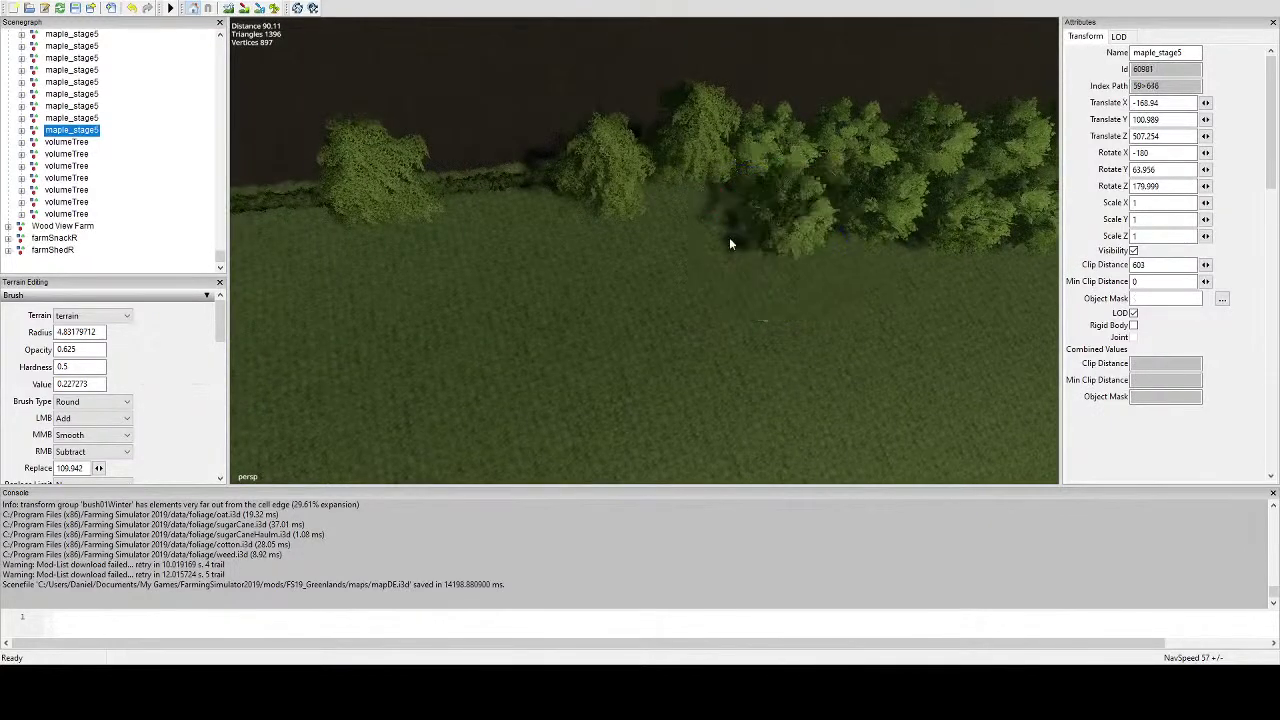
key(ctrl+b)
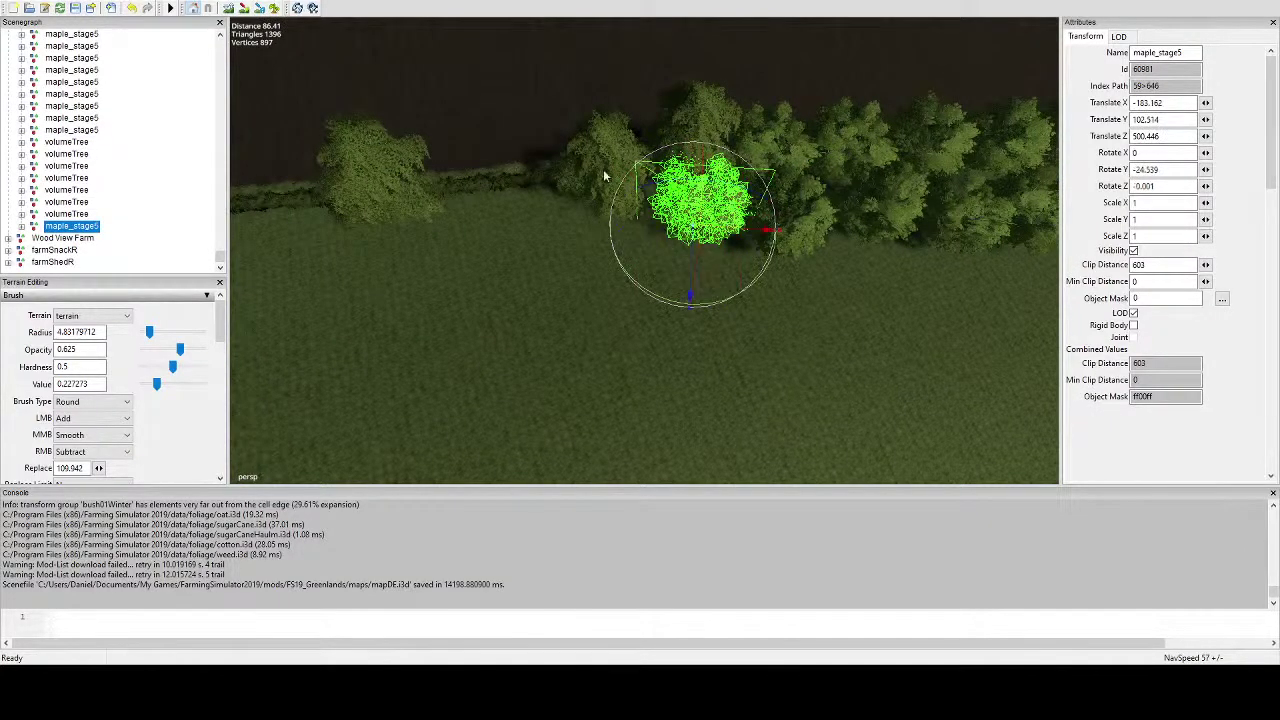
Add a maple copy on the field side near X -197, Z 499 and rotate it to about -57 on Y.
key(ctrl+v)
key(ctrl+b)
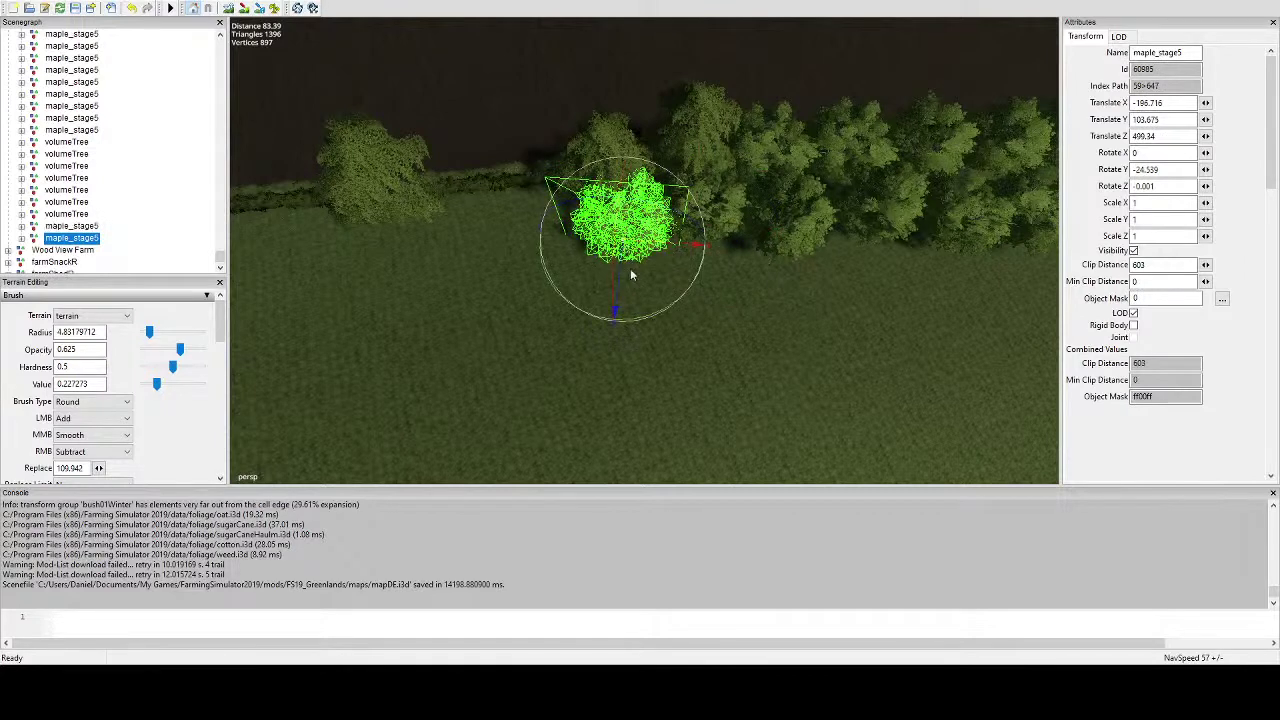
drag(652, 317, 552, 268)
Add maple copies near X -212, Z 486 and X -214, Z 497, rotating them to about 85 and -2 on Y.
alt+drag(552, 268, 654, 309)
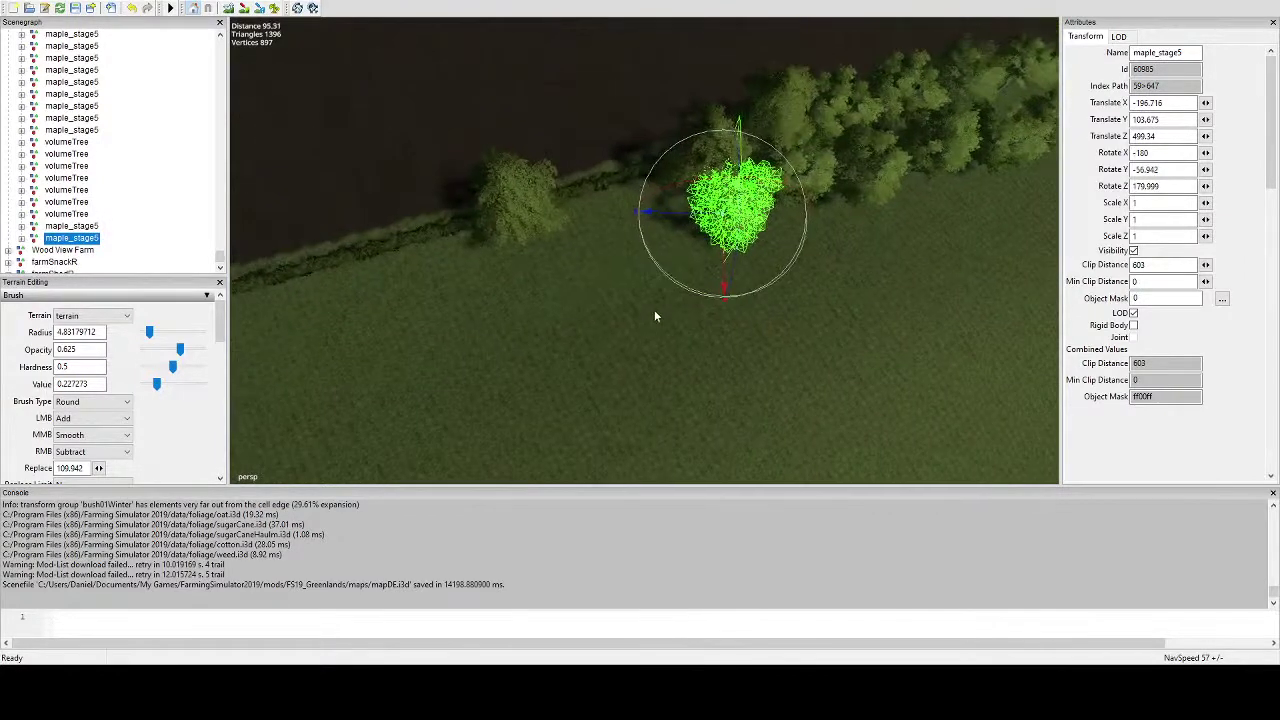
key(ctrl+d)
key(ctrl+b)
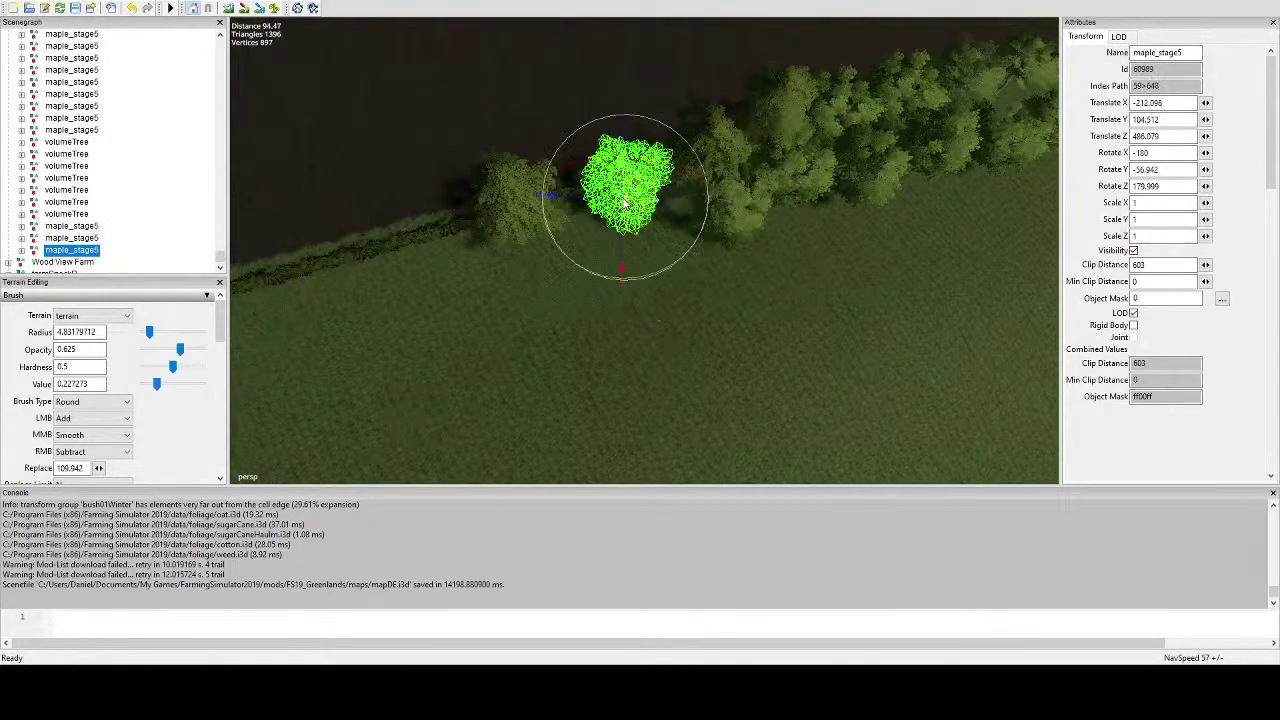
drag(653, 275, 513, 131)
key(ctrl+d)
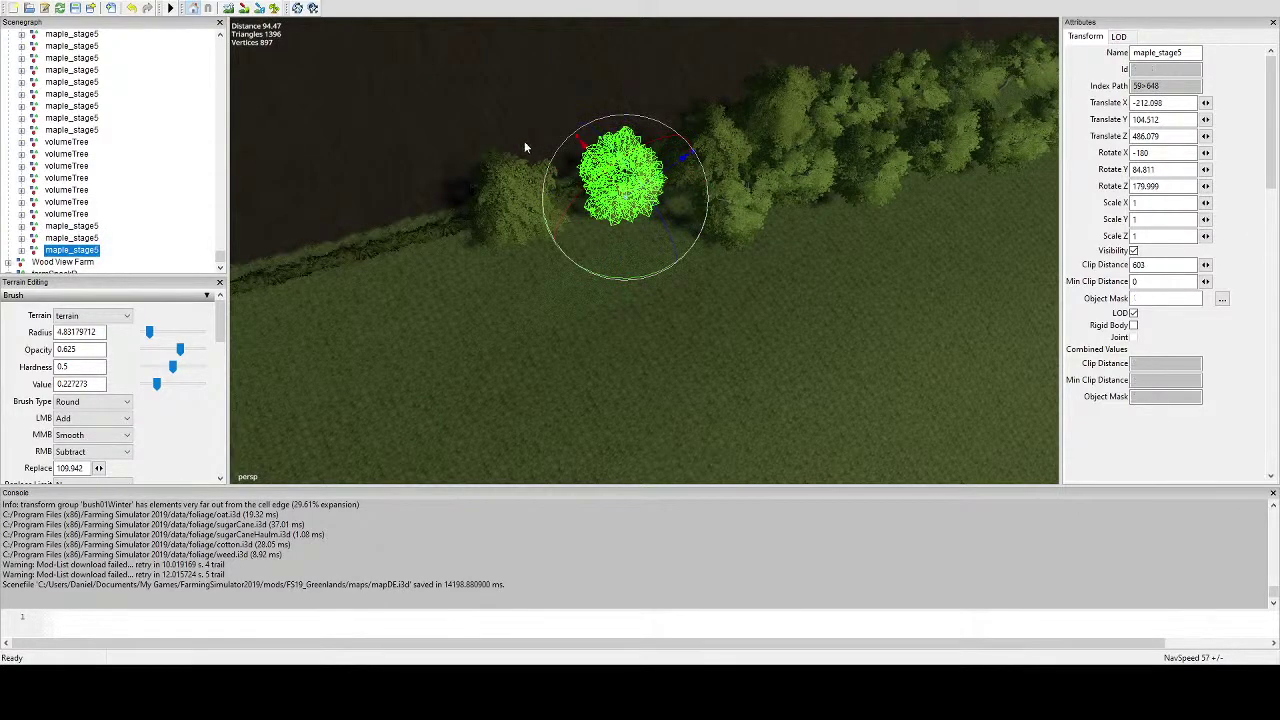
key(ctrl+b)
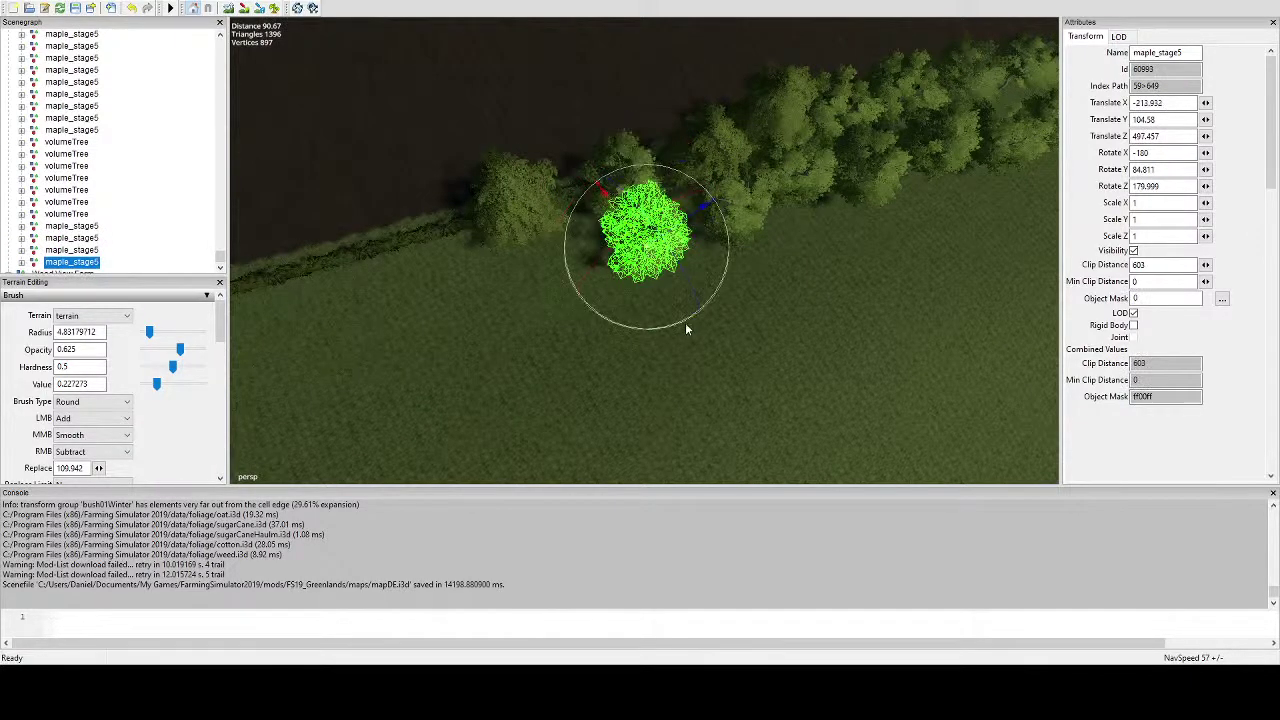
mouse_move(685, 322)
mouse_down()
mouse_move(568, 276)
mouse_move(672, 306)
mouse_up()
Add maple copies near X -228, Z 494 and X -246, Z 479, rotating them to about 10 and 58 on Y.
key(ctrl+v)
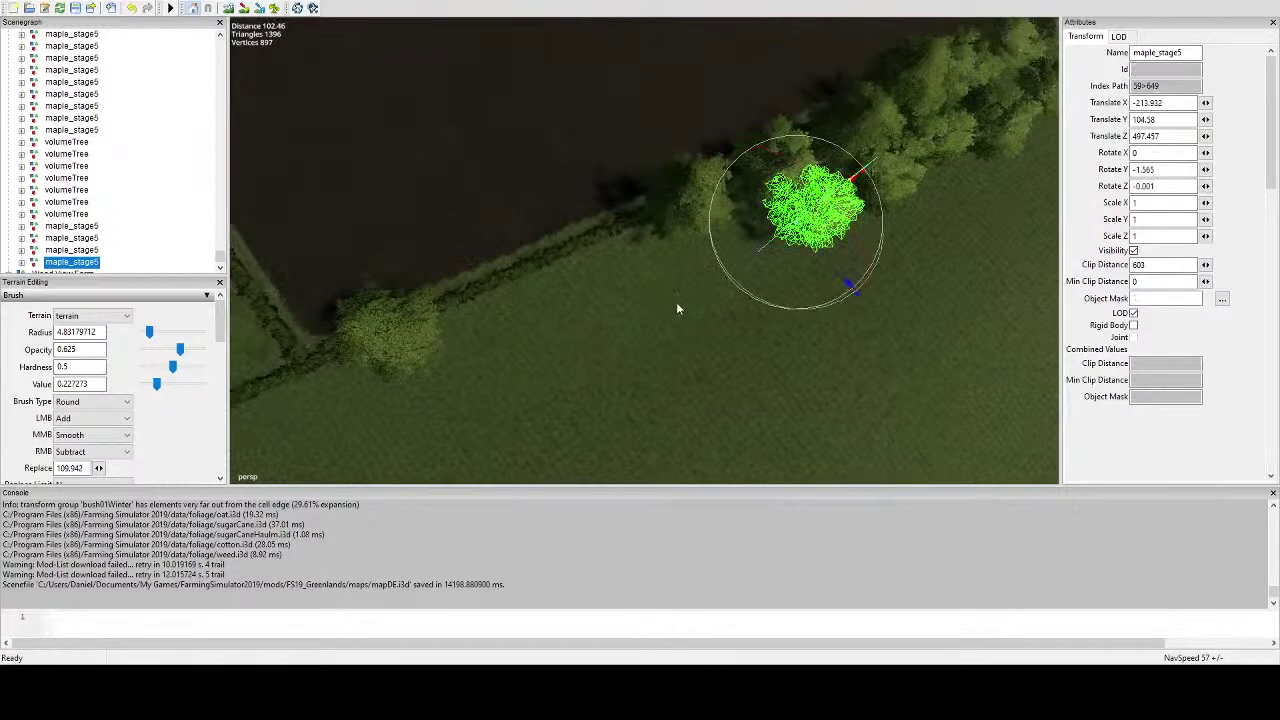
key(ctrl+shift+m)
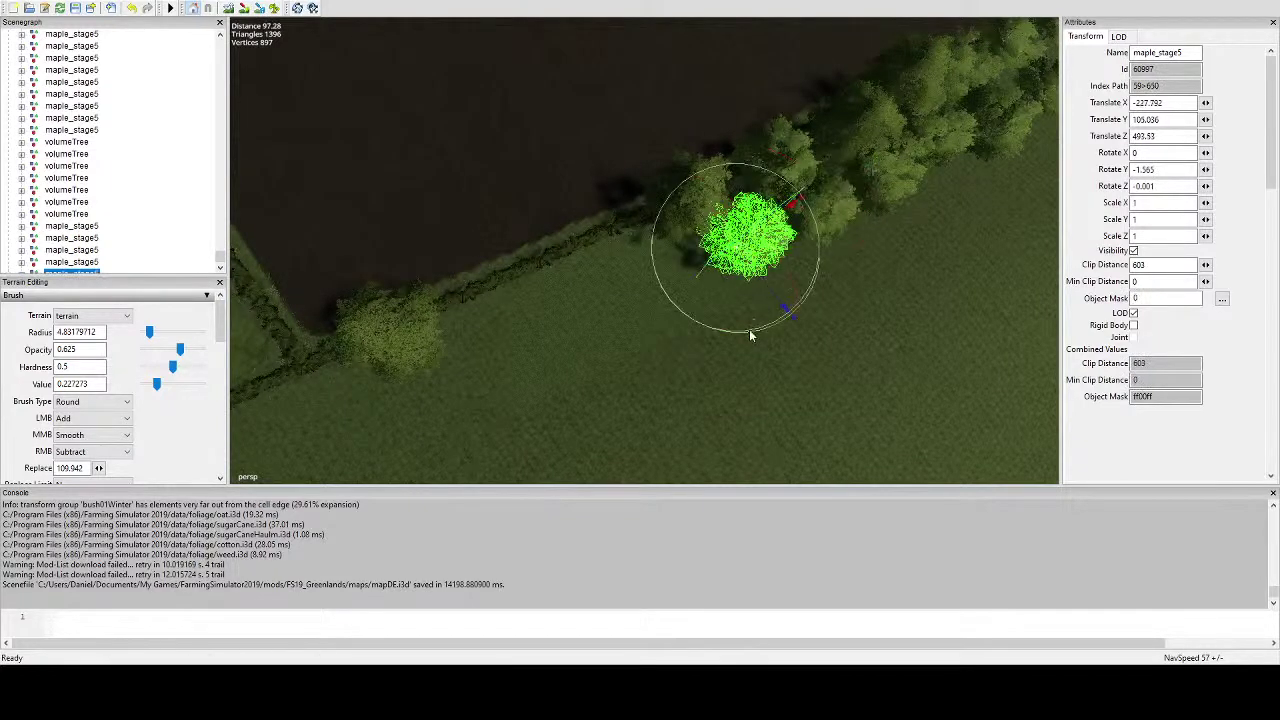
scroll(750, 335, up, 1)
key(ctrl+v)
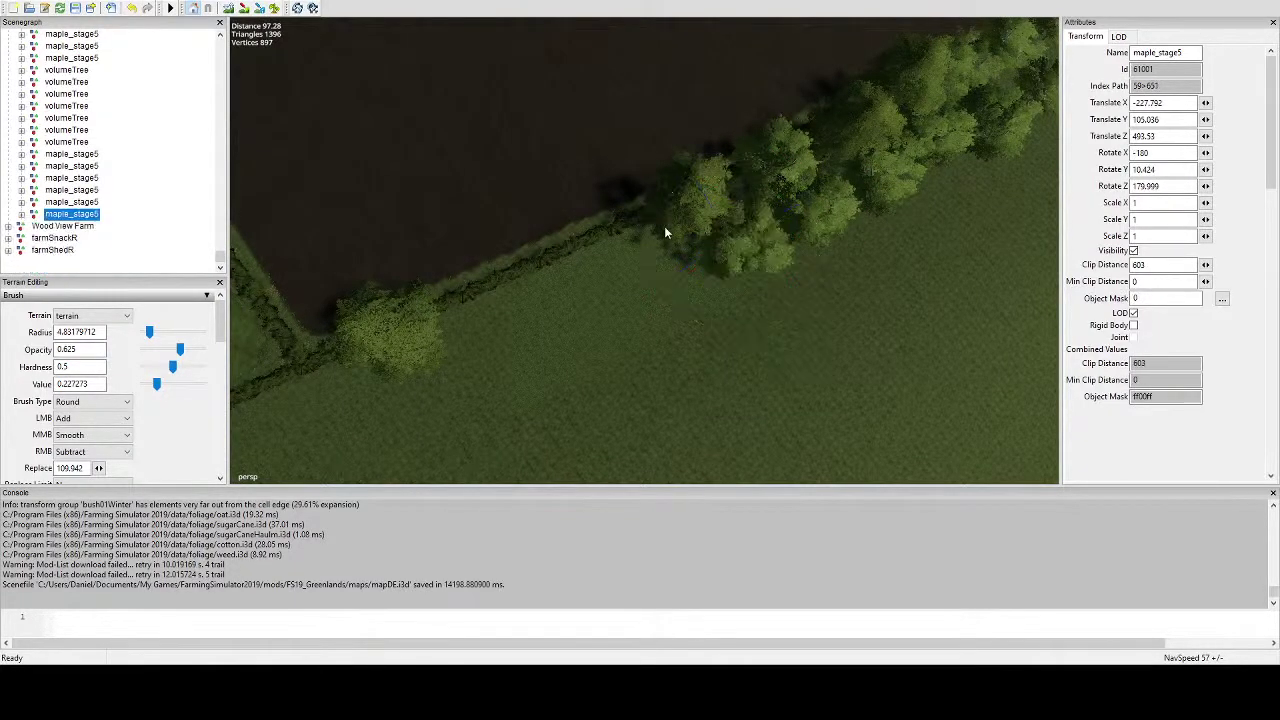
key(ctrl+shift+m)
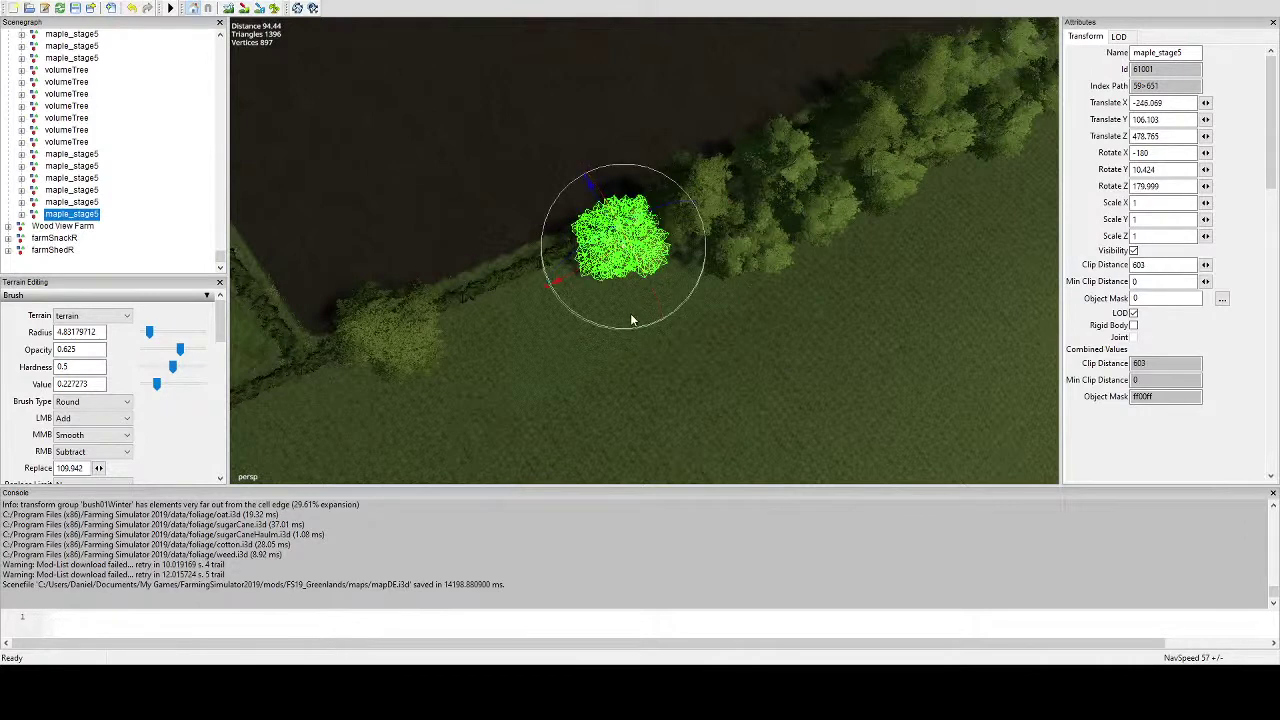
drag(628, 333, 583, 266)
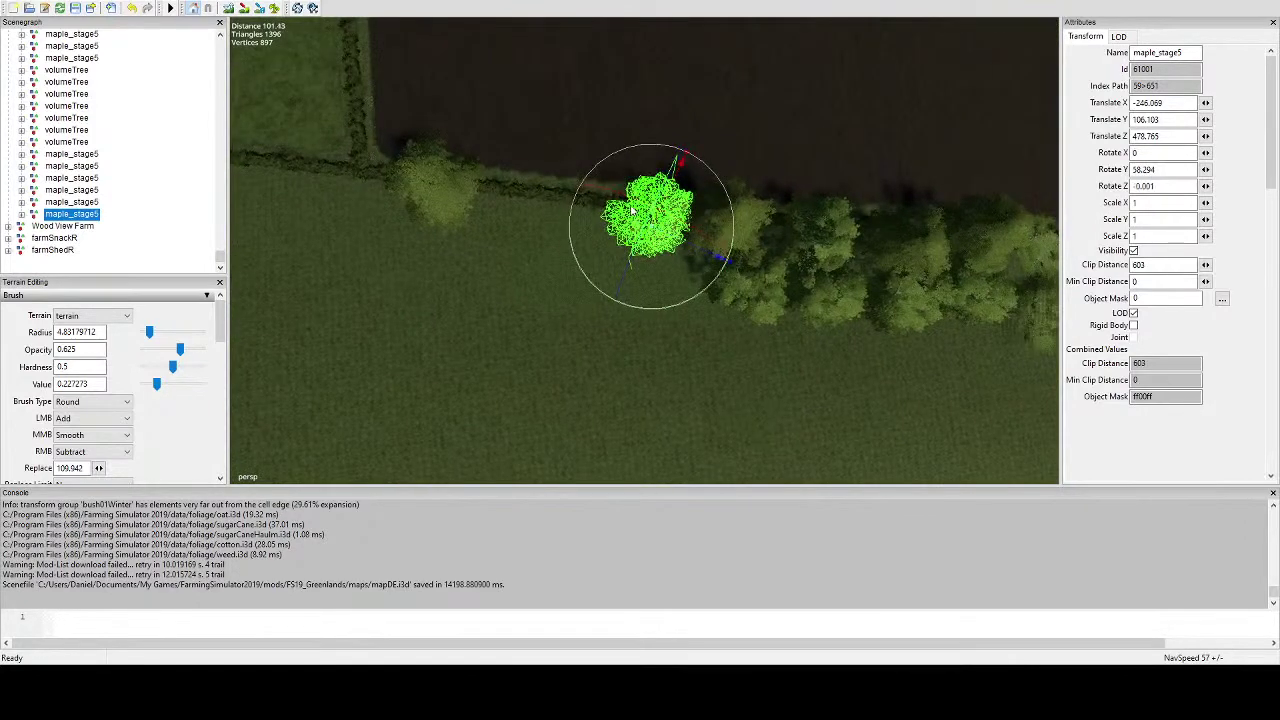
Add a maple copy on the field side near X -246, Z 493 and rotate it to about -20 on Y.
key(ctrl+v)
key(ctrl+shift+m)
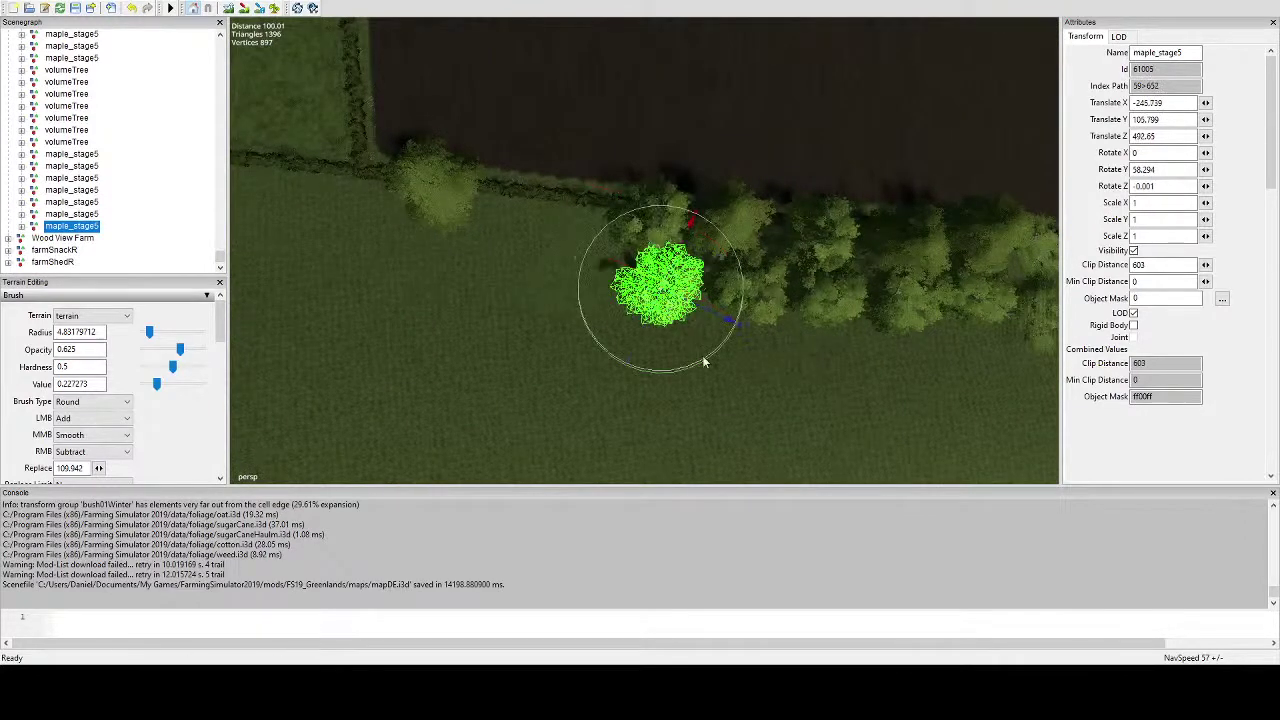
alt+drag(626, 343, 670, 320)
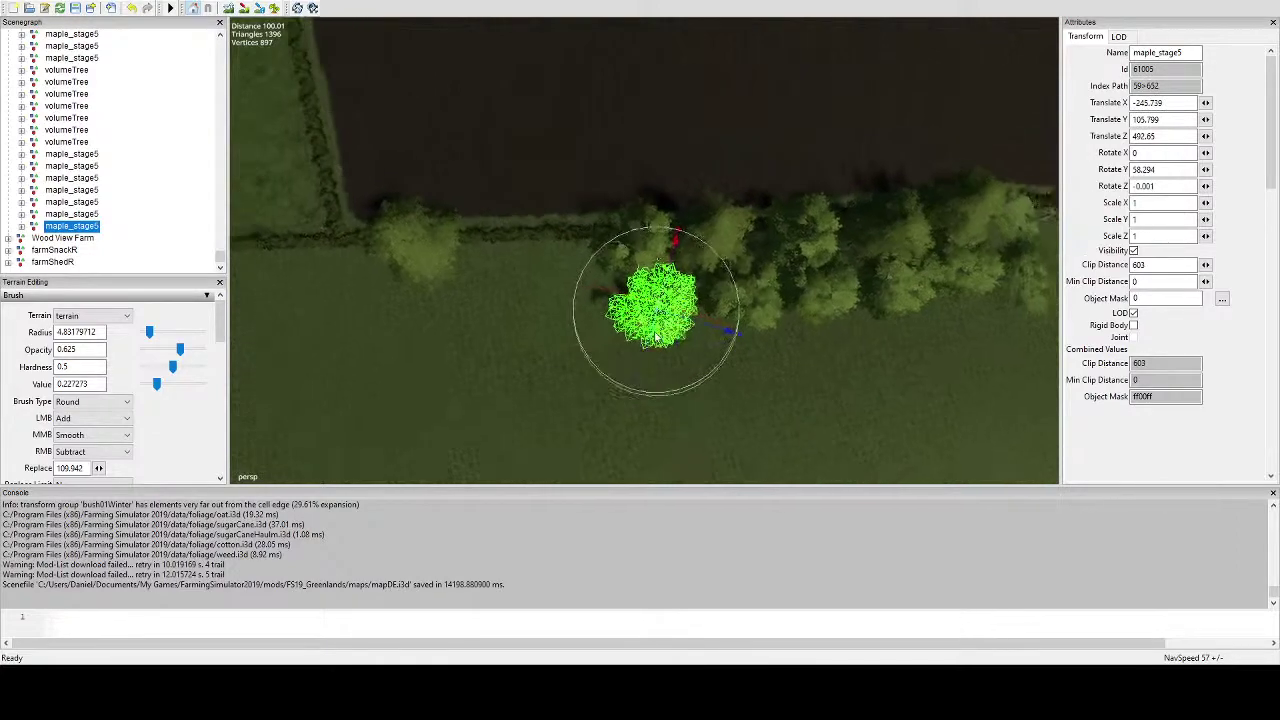
alt+middle_drag(670, 320, 750, 267)
scroll(750, 267, up, 2)
alt+drag(750, 267, 822, 280)
alt+middle_drag(822, 280, 716, 280)
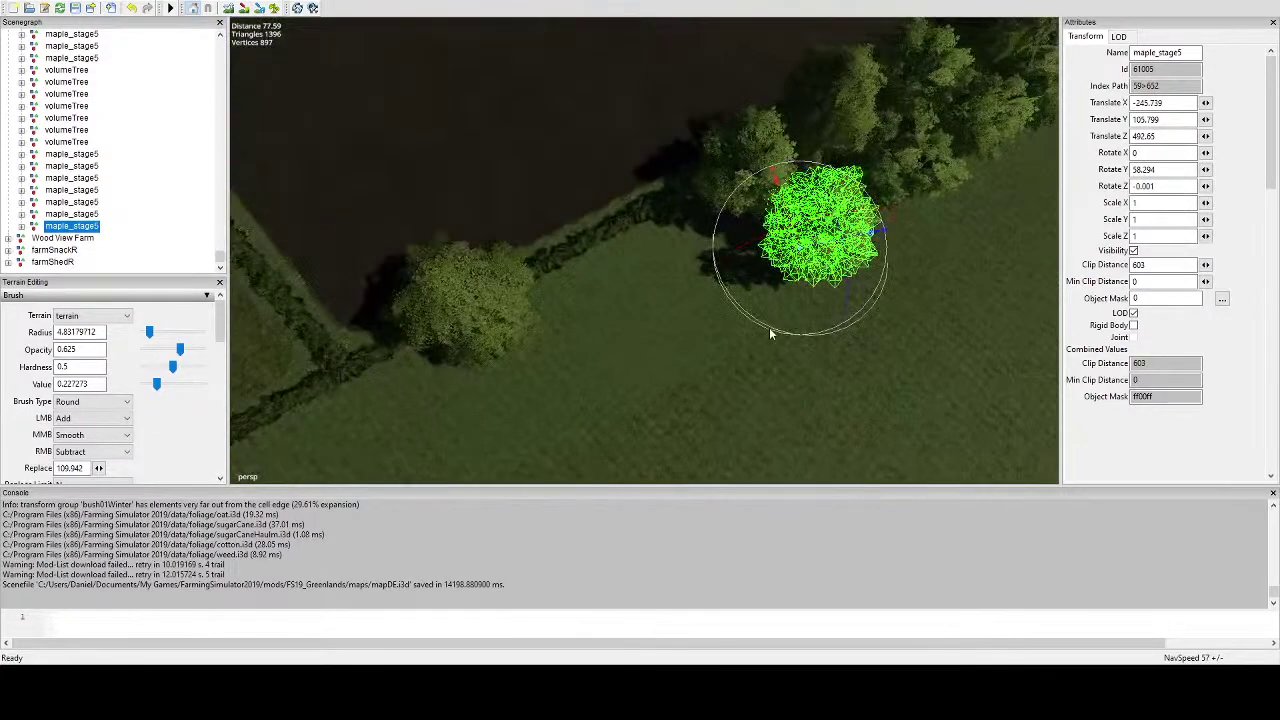
drag(769, 327, 729, 253)
Add maple copies near X -260, Z 476 and X -259, Z 488, rotating them to about -7 and 14 on Y.
right_drag(730, 258, 712, 289)
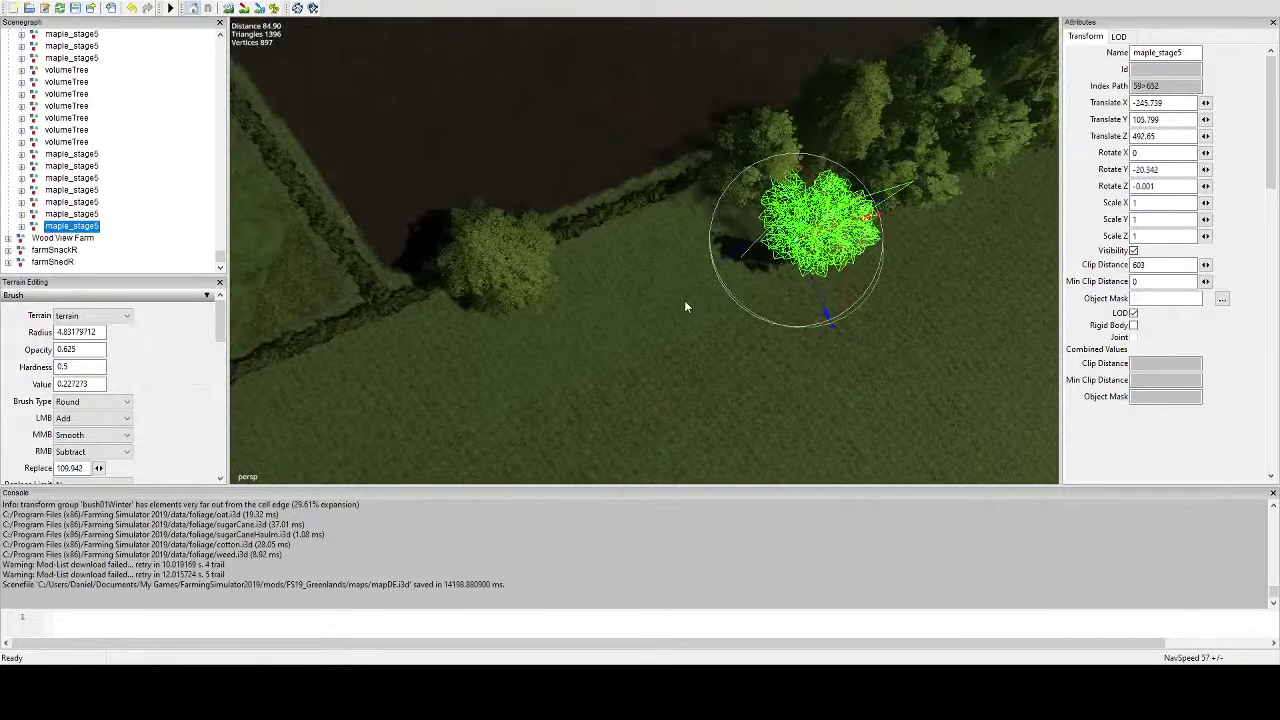
key(ctrl+d)
key(ctrl+b)
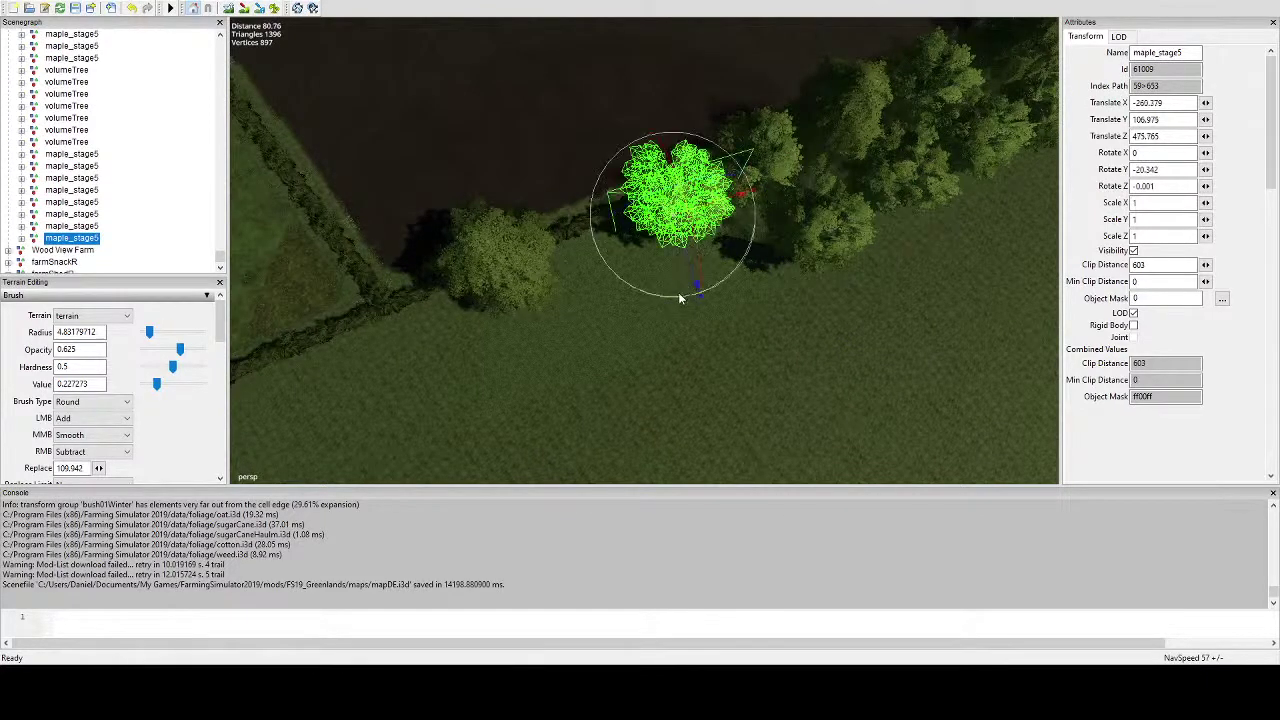
drag(677, 297, 646, 163)
key(ctrl+d)
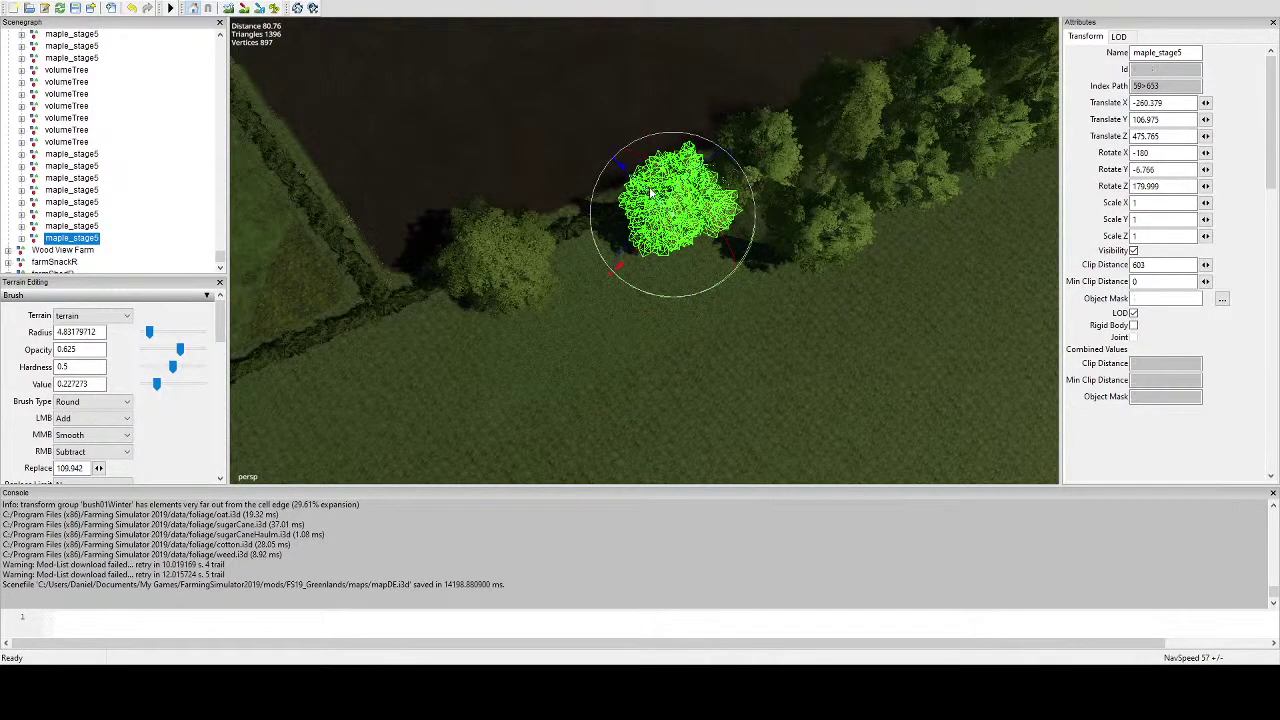
drag(724, 264, 715, 180)
Add a maple copy beside the hedge near X -276, Z 473 and rotate it to about -2 on Y.
key(ctrl+d)
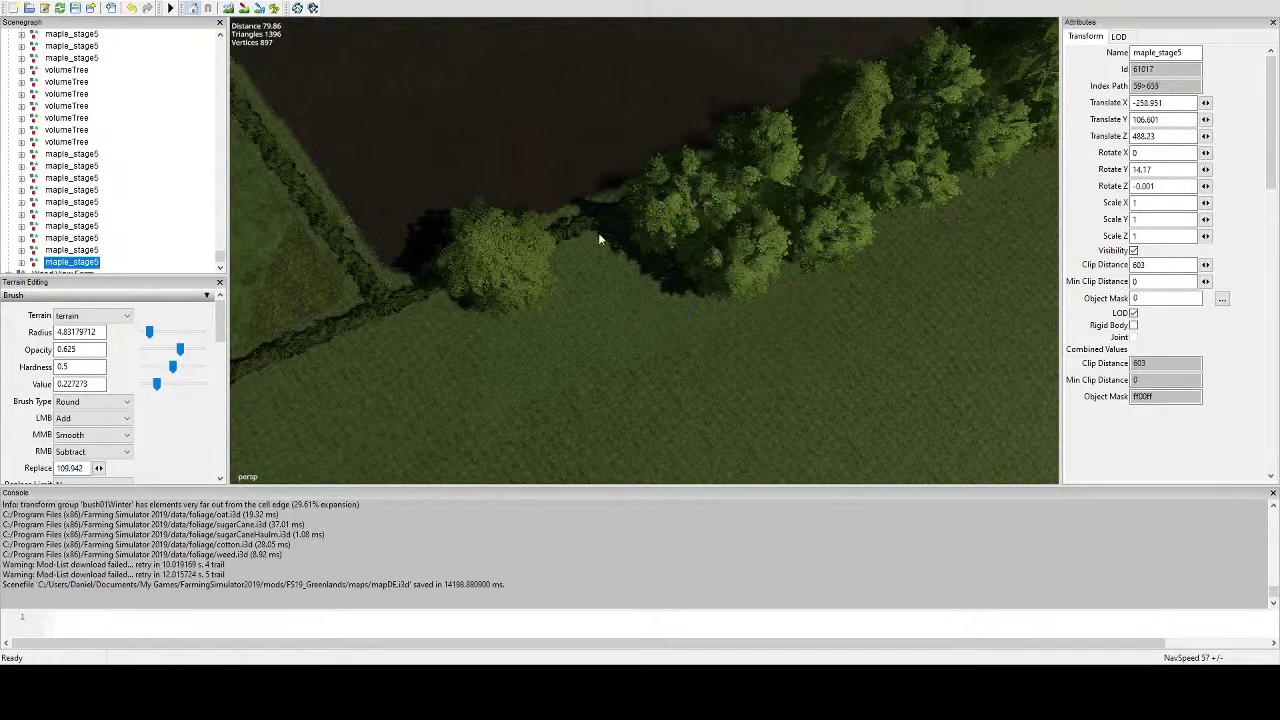
key(ctrl+b)
click(591, 253)
drag(631, 320, 571, 151)
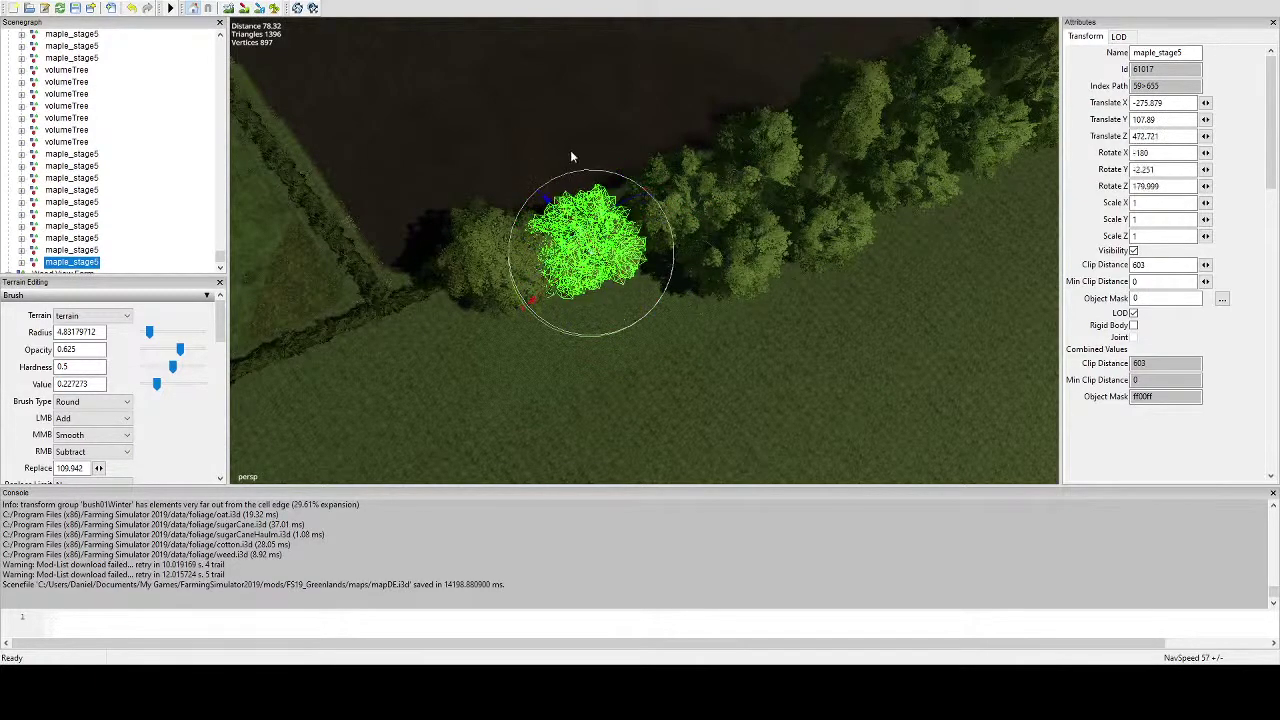
Add maple copies on the field side near X -275, Z 486 and X -290, Z 484, rotating them to about -39 and 46 on Y.
key(ctrl+d)
key(ctrl+b)
click(642, 309)
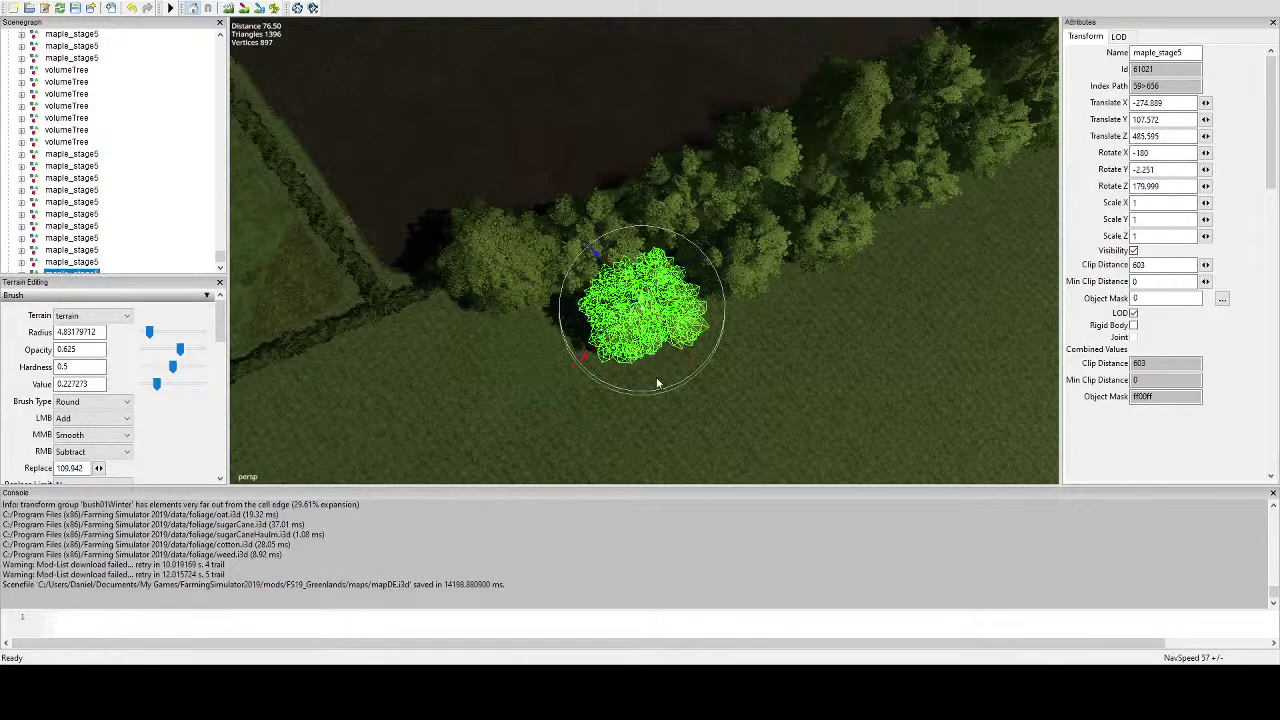
drag(656, 393, 680, 275)
key(ctrl+v)
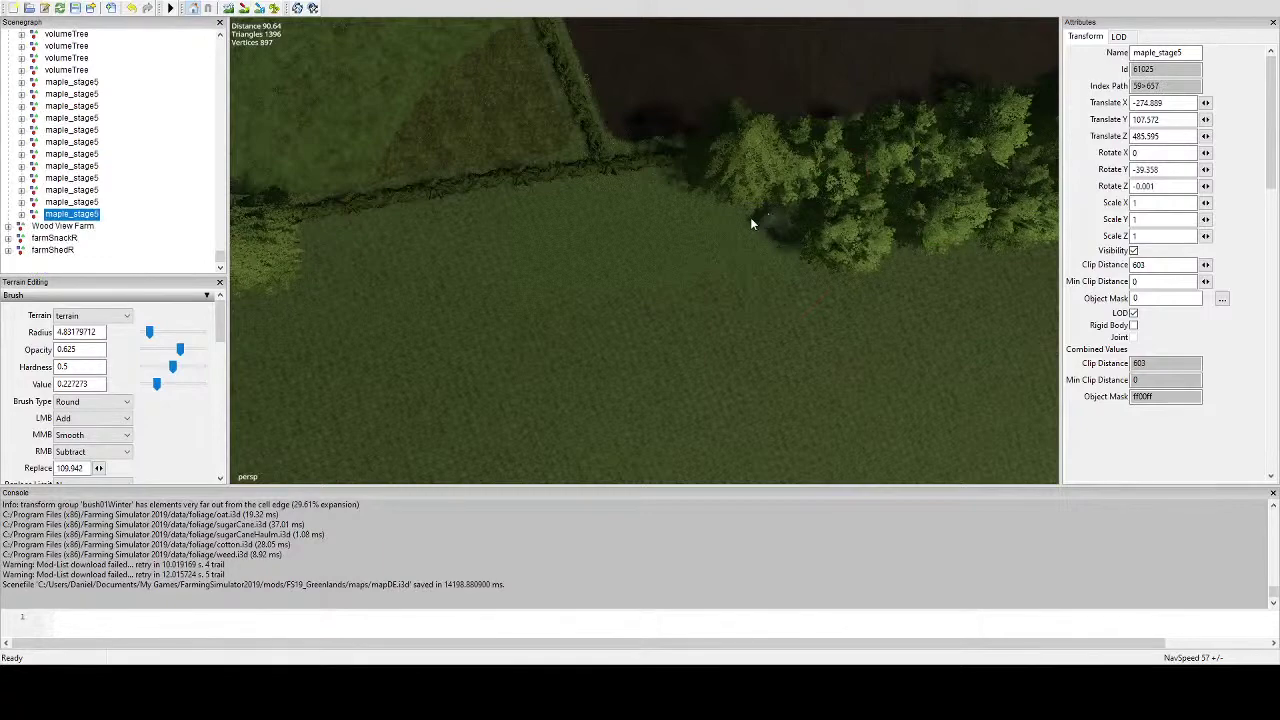
click(746, 245)
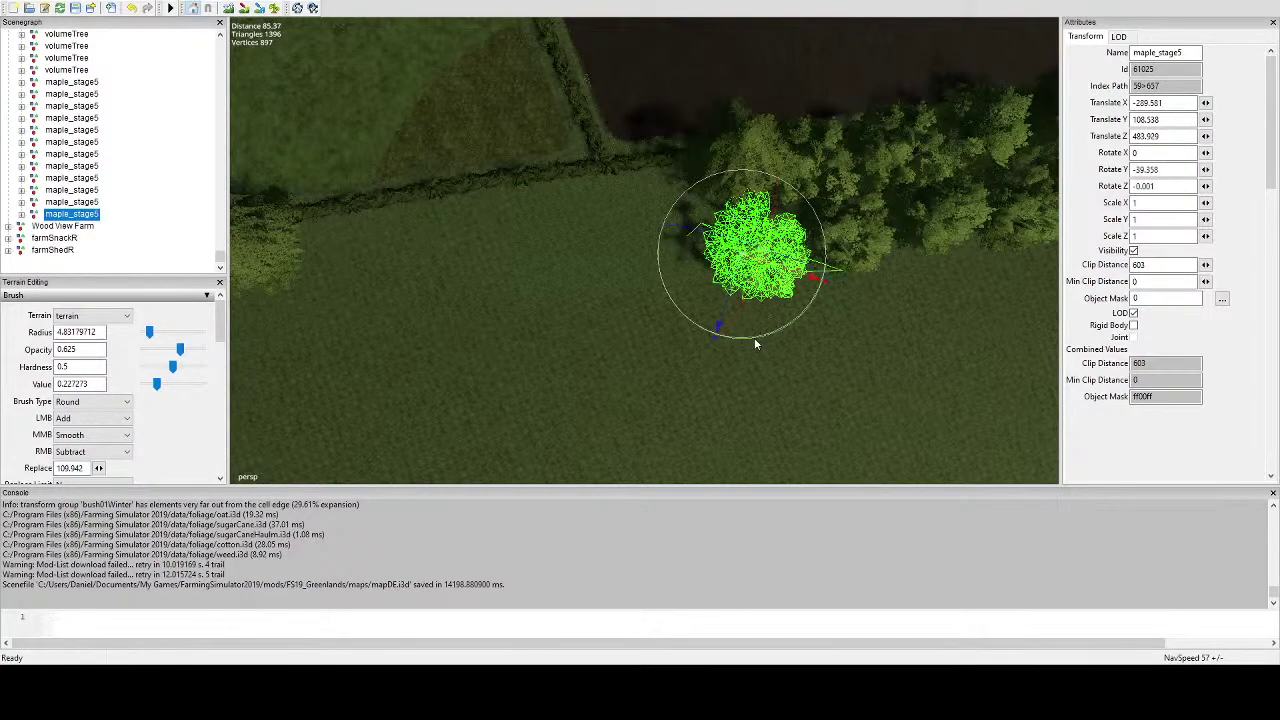
scroll(758, 338, up, 3)
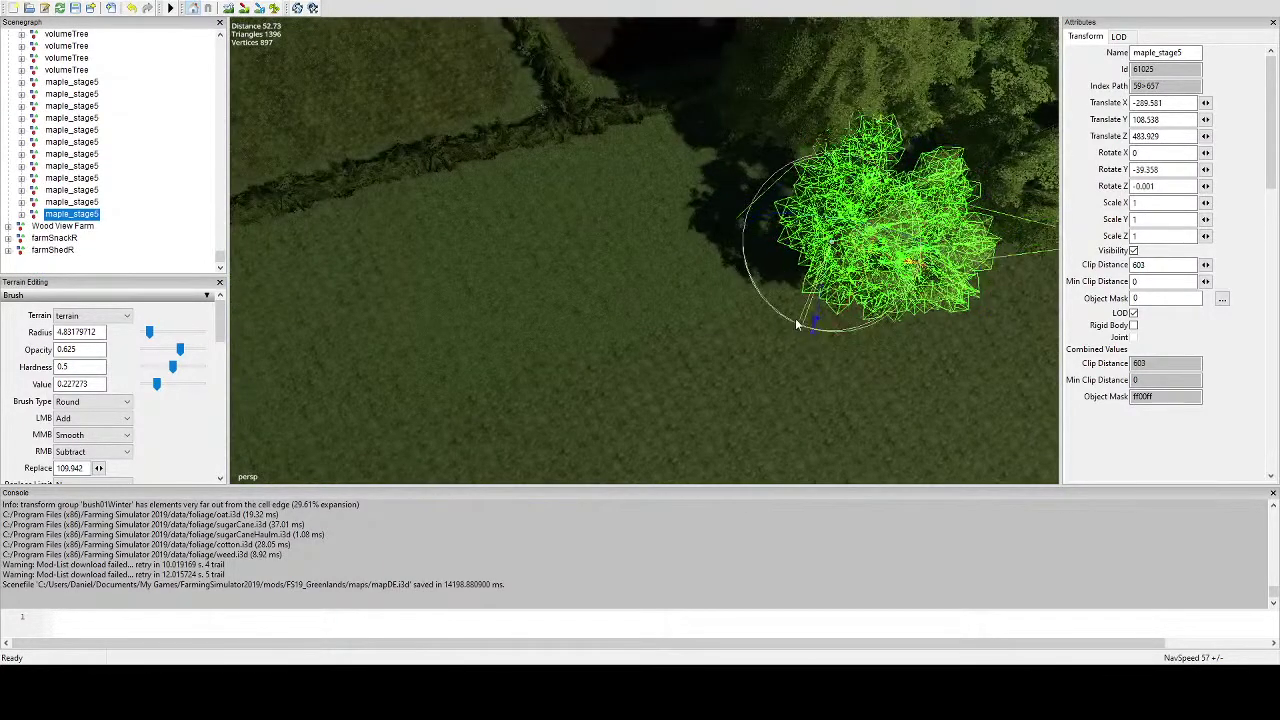
drag(796, 324, 758, 214)
scroll(762, 226, down, 3)
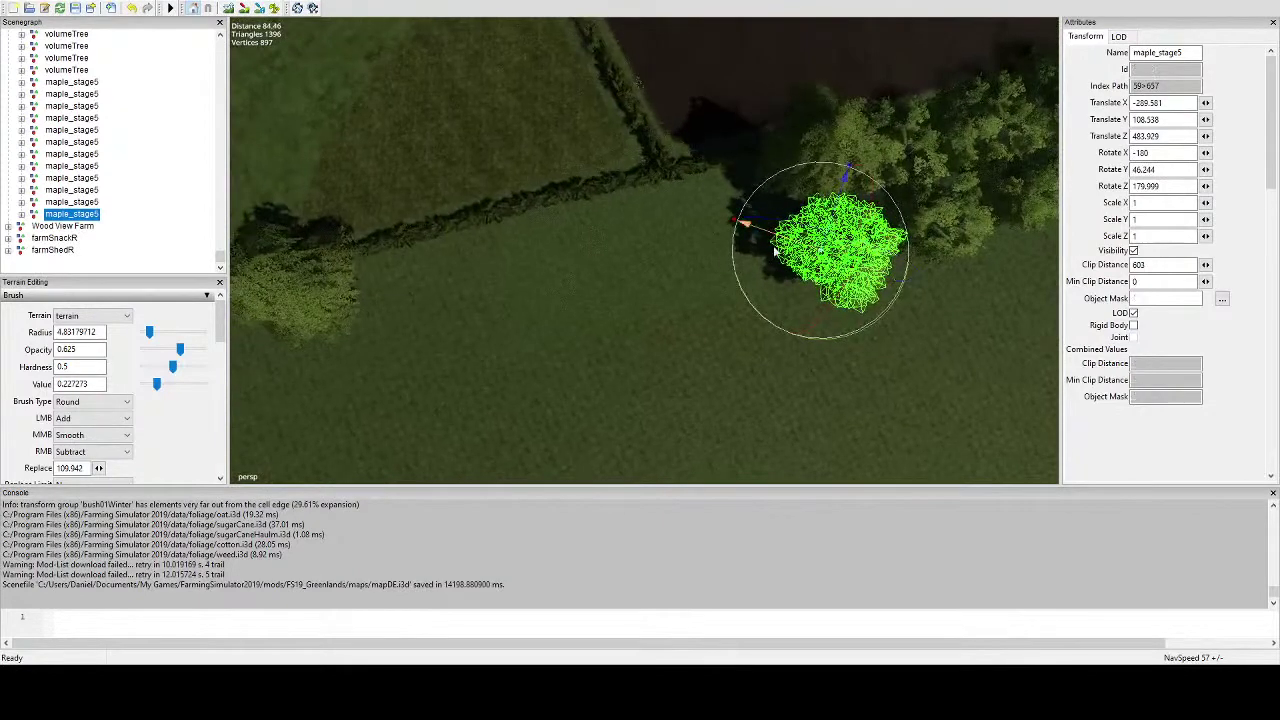
Add maple copies near X -303, Z 466 and X -305, Z 480, rotating them to about -81 and 66 on Y.
key(ctrl+d)
key(ctrl+b)
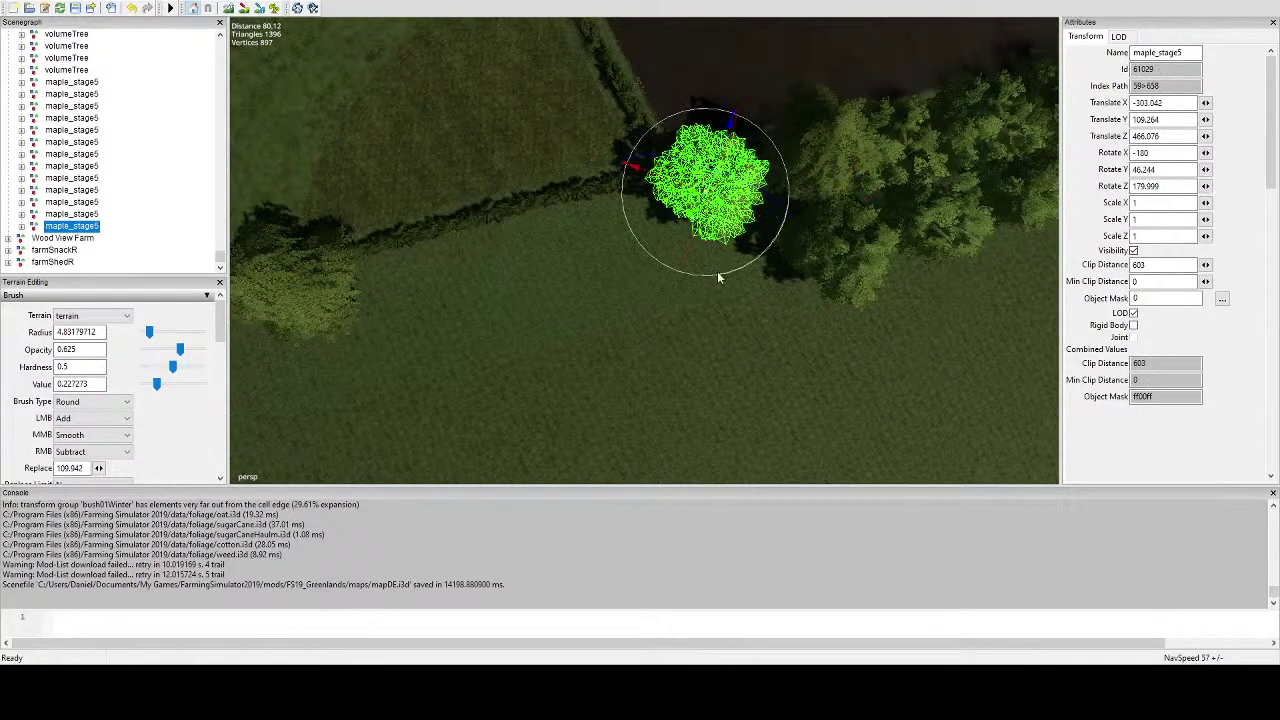
key(ctrl+v)
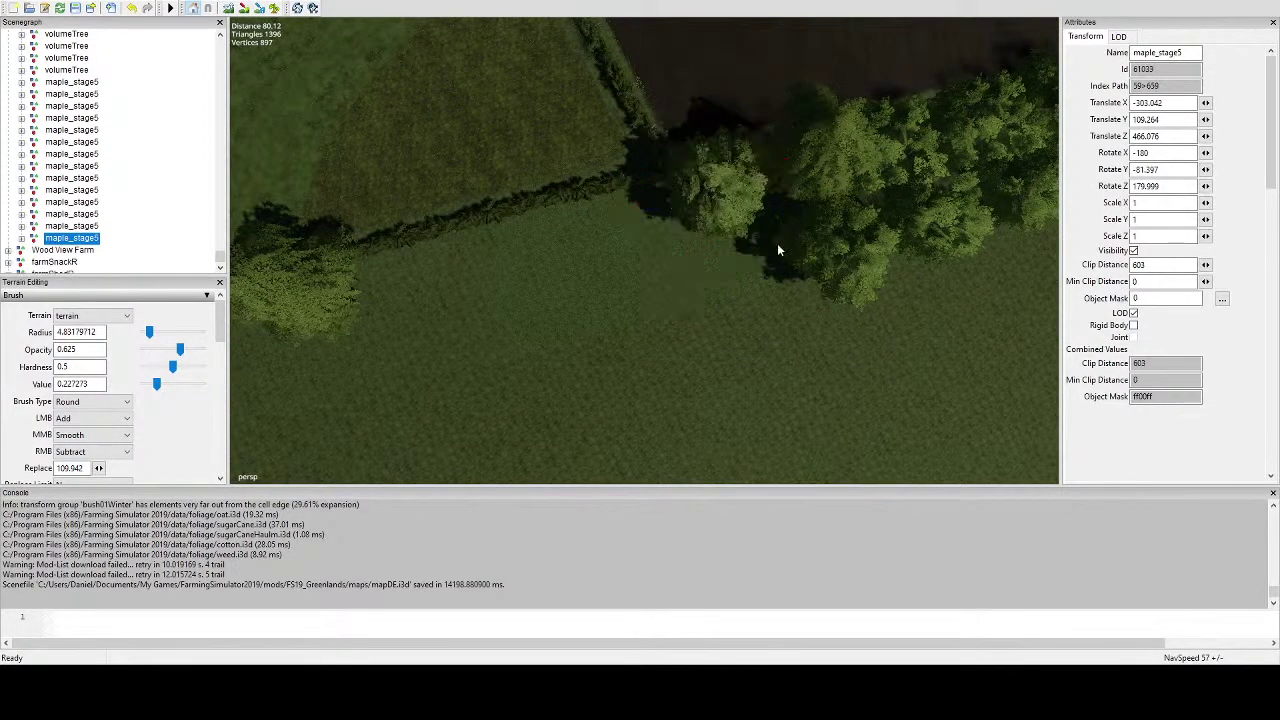
click(731, 276)
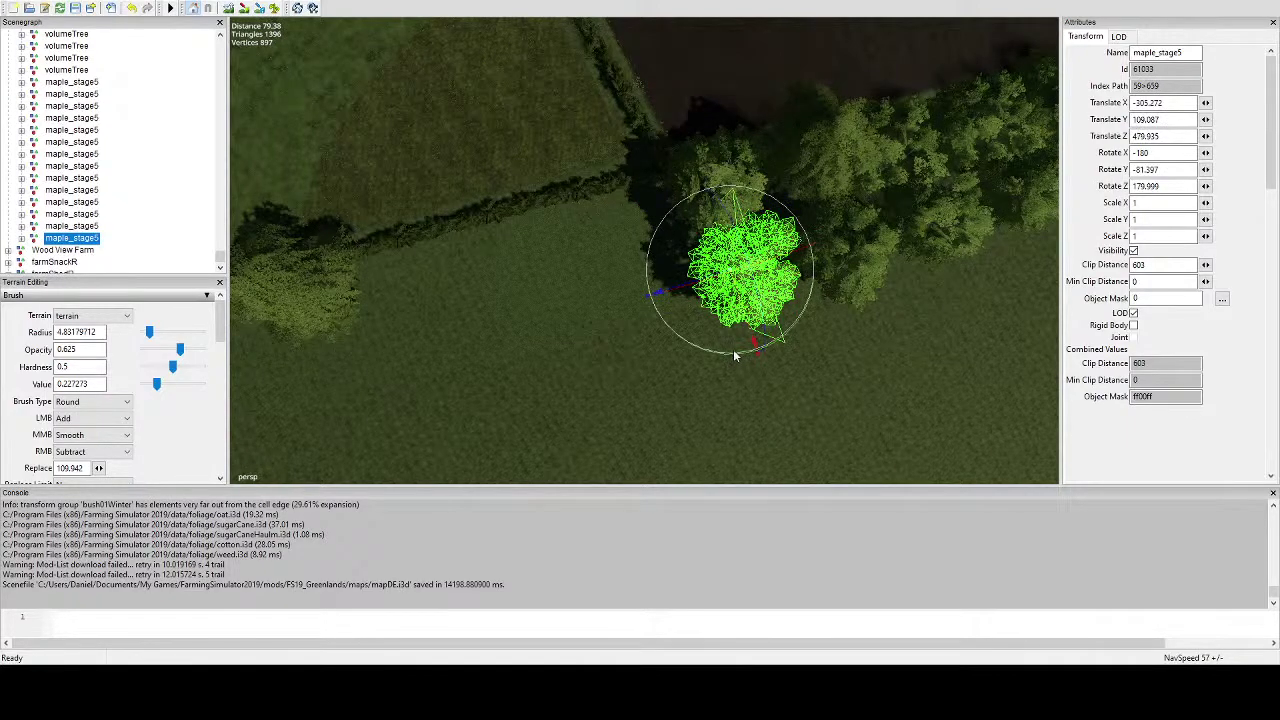
alt+right_drag(720, 338, 750, 266)
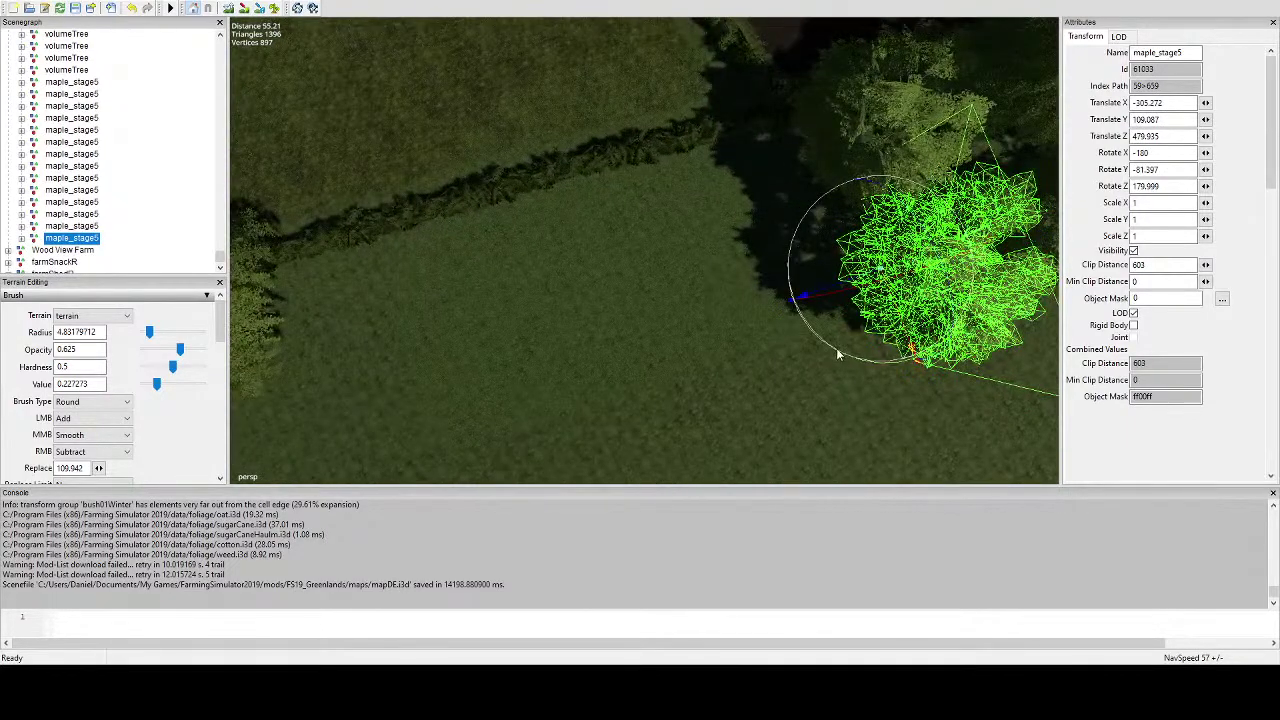
drag(834, 349, 785, 273)
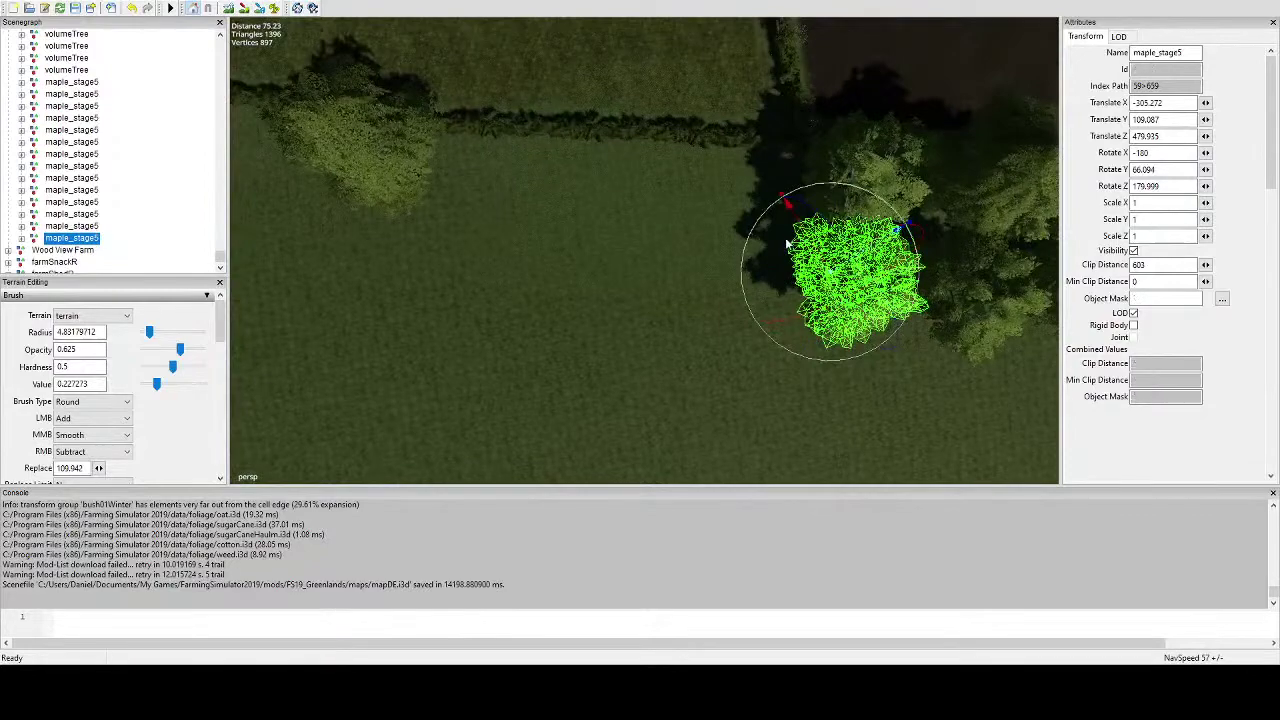
Add maple copies along the hedge near X -317, Z 463 and X -329, Z 461, rotating them to about -87 and 68 on Y.
key(ctrl+v)
click(737, 174)
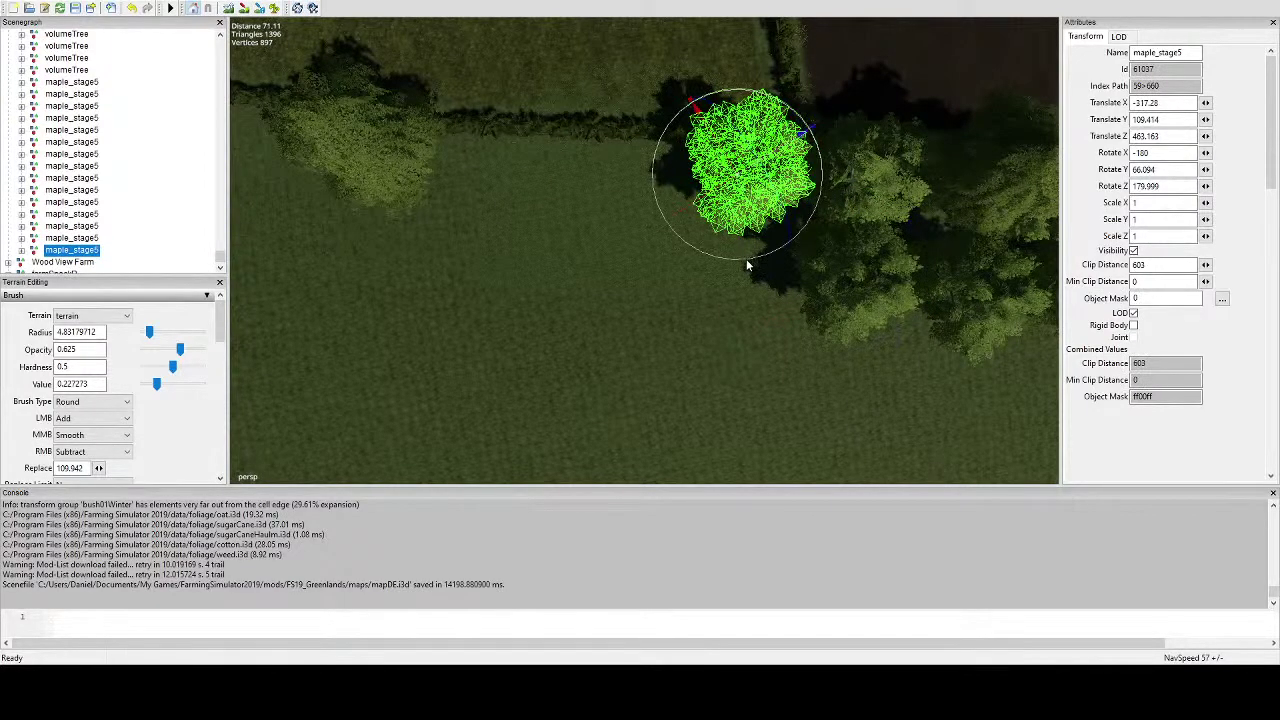
scroll(744, 260, up, 3)
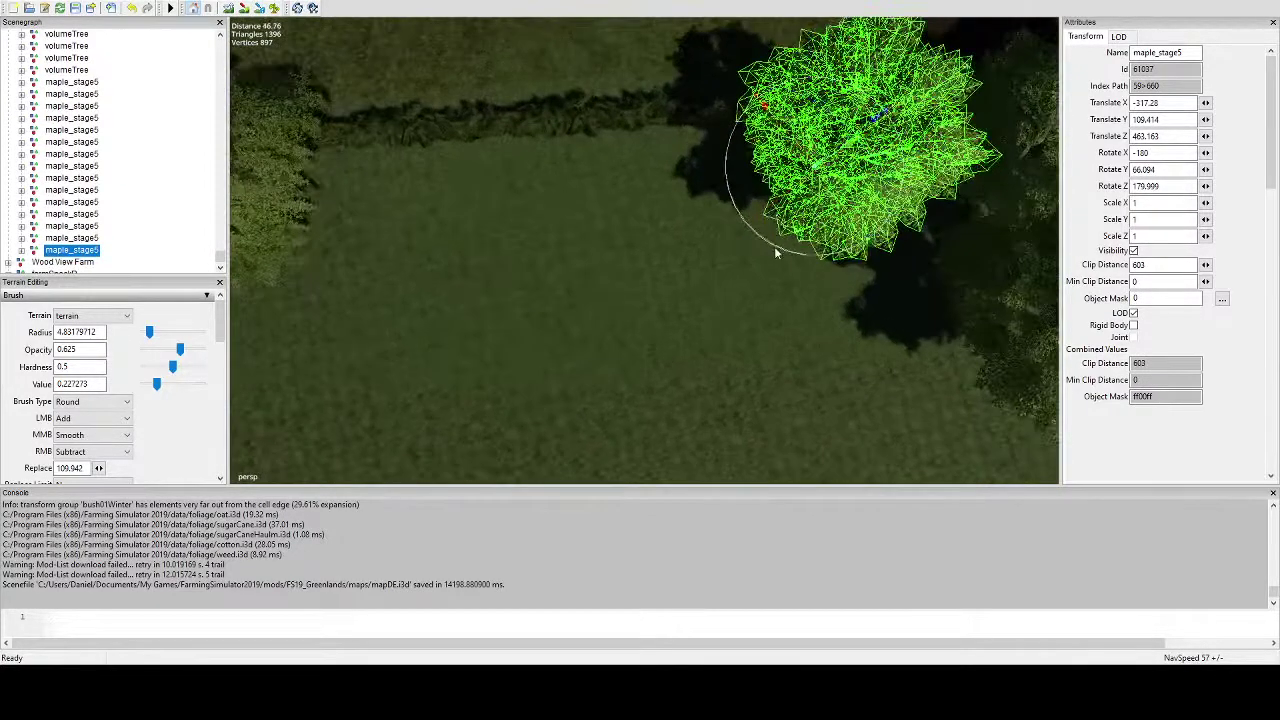
scroll(774, 246, down, 3)
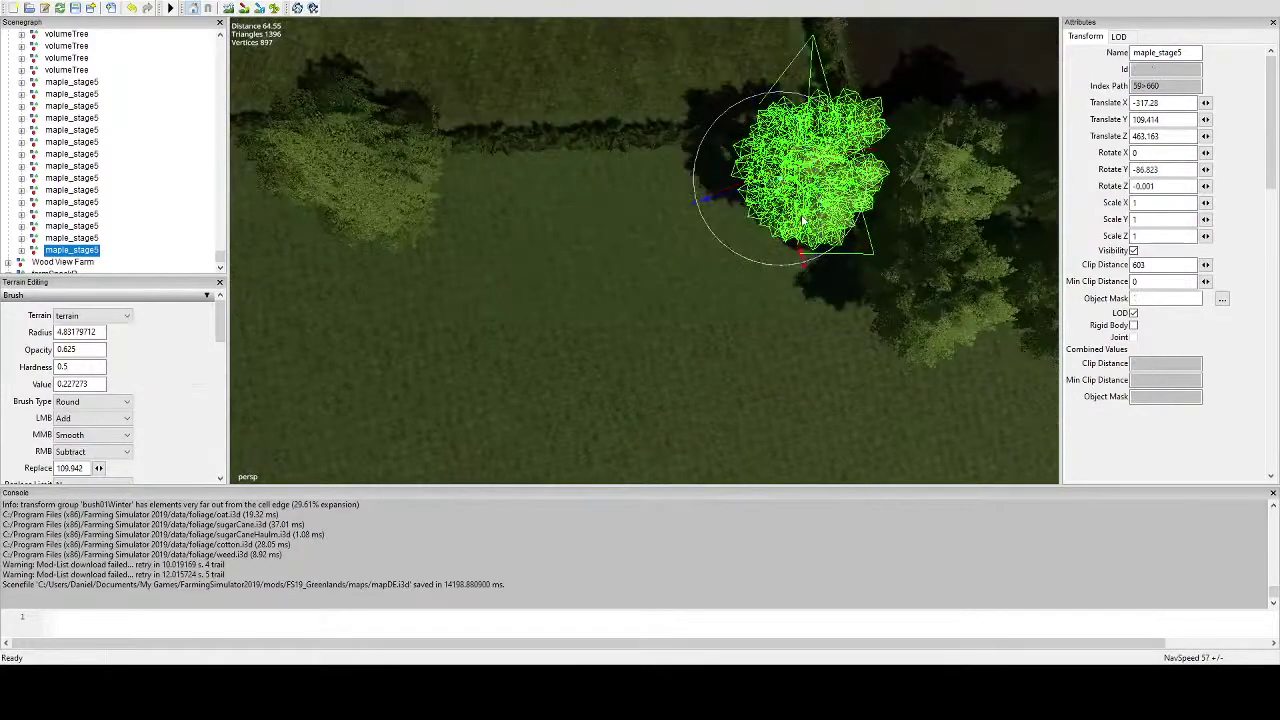
key(ctrl+v)
scroll(732, 198, up, 1)
click(688, 186)
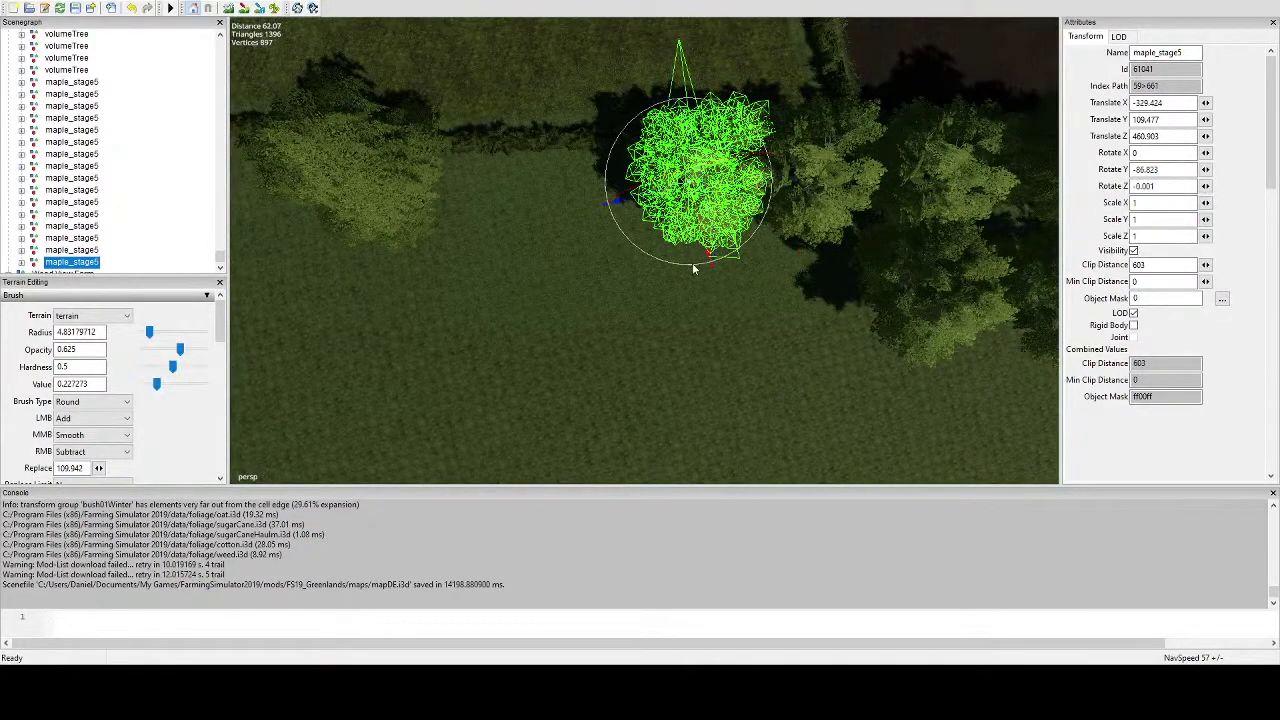
drag(668, 258, 592, 172)
alt+middle_drag(580, 180, 721, 175)
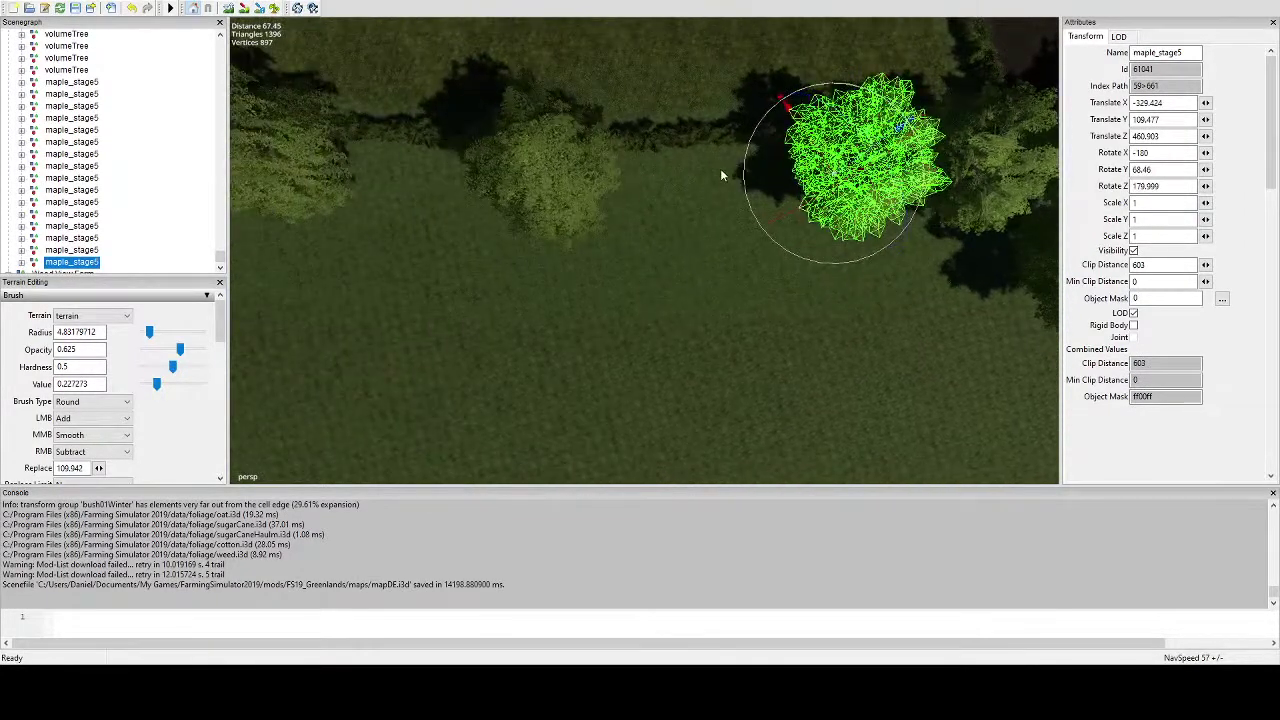
Add a maple copy beside the hedge near X -344, Z 457 and rotate it to about -33 on Y.
key(ctrl+v)
click(720, 168)
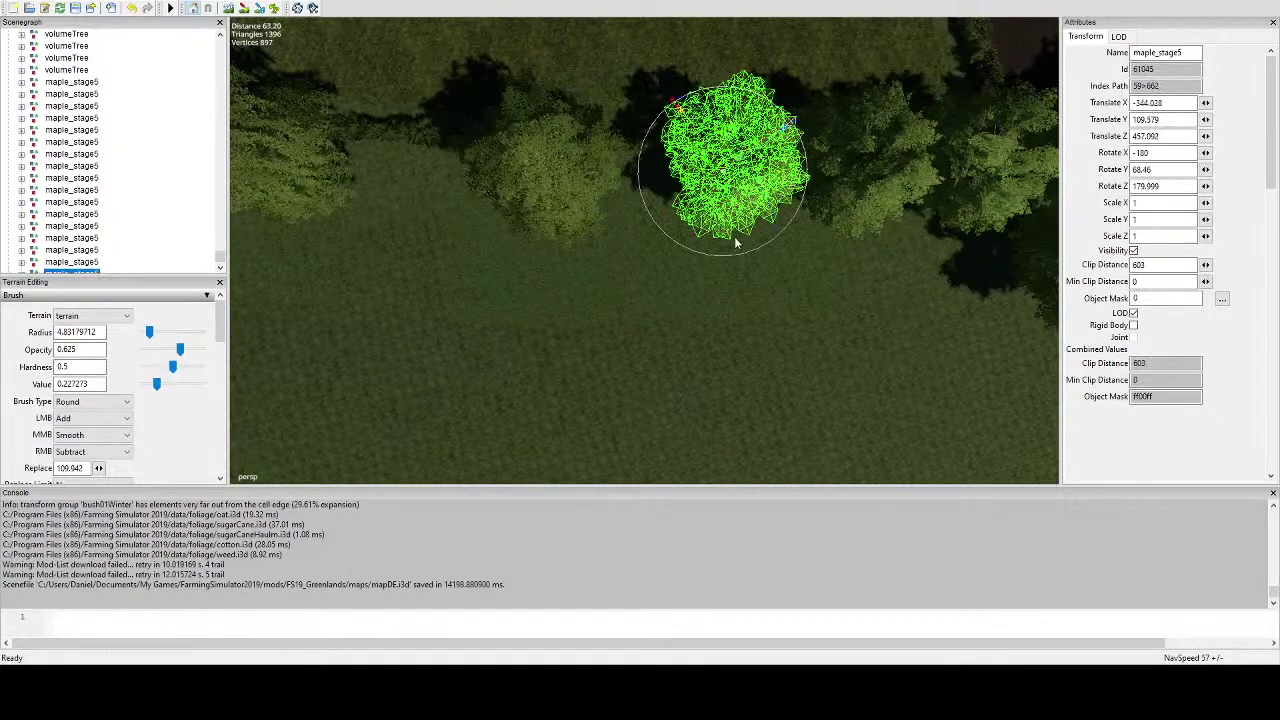
drag(727, 256, 832, 60)
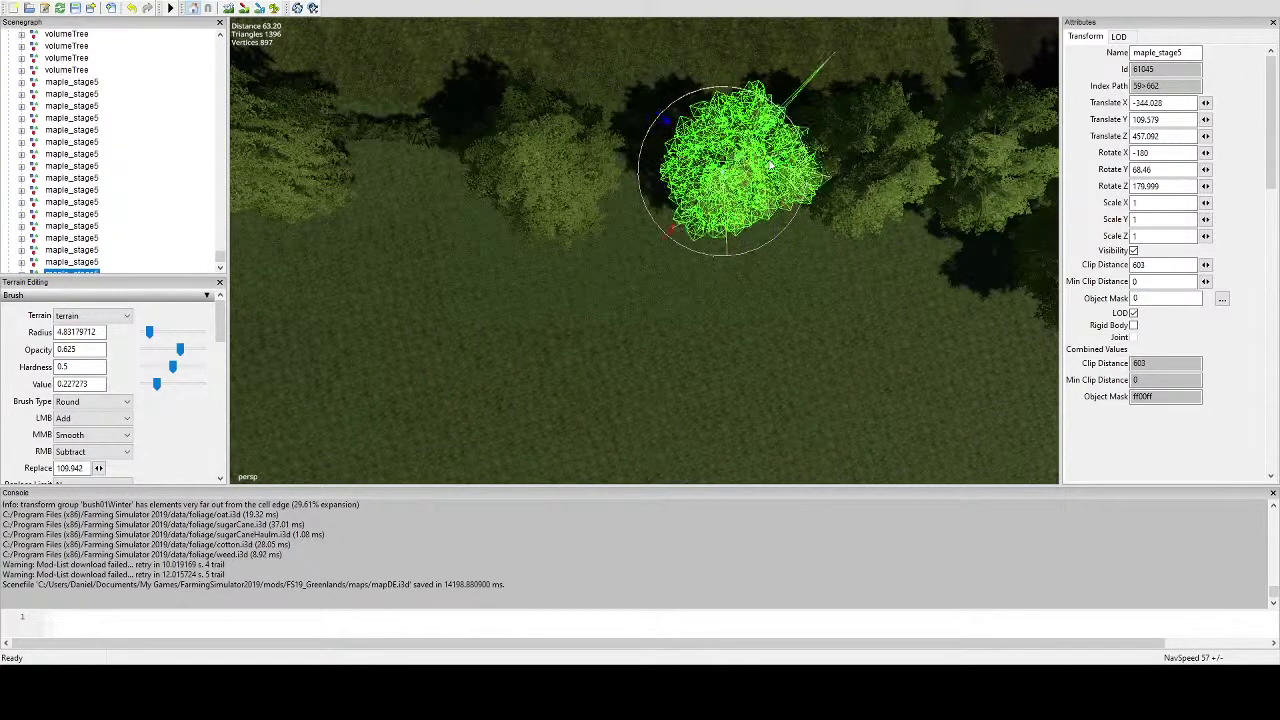
alt+middle_drag(828, 150, 716, 178)
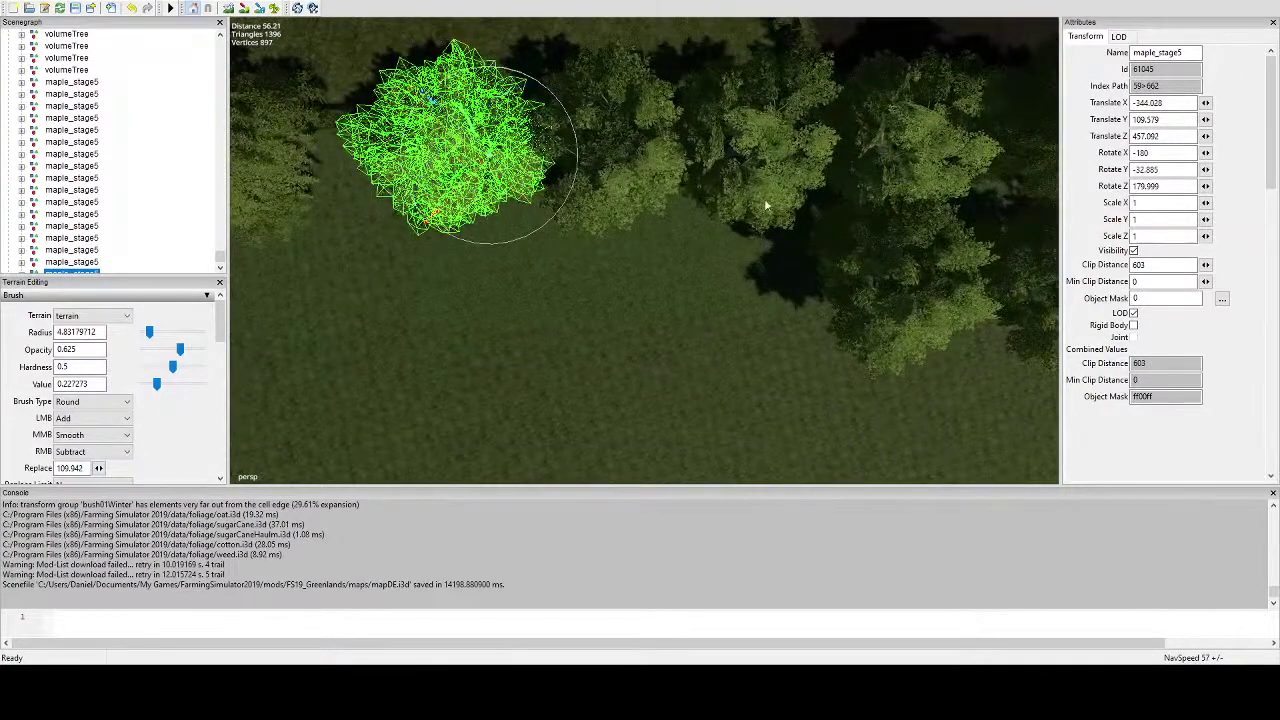
Add a maple copy on the field side of the belt near X -319, Z 478.
key(ctrl+v)
click(746, 285)
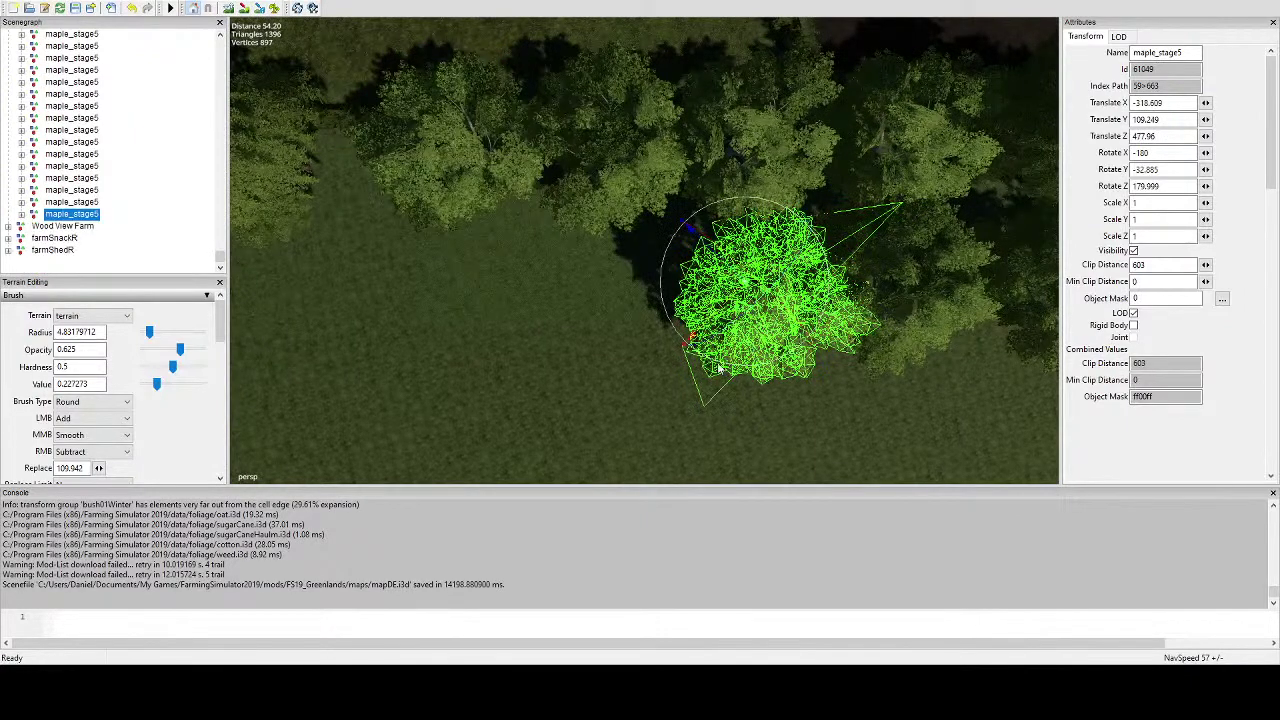
key(Delete)
scroll(690, 303, down, 1)
scroll(691, 304, down, 5)
scroll(706, 260, up, 2)
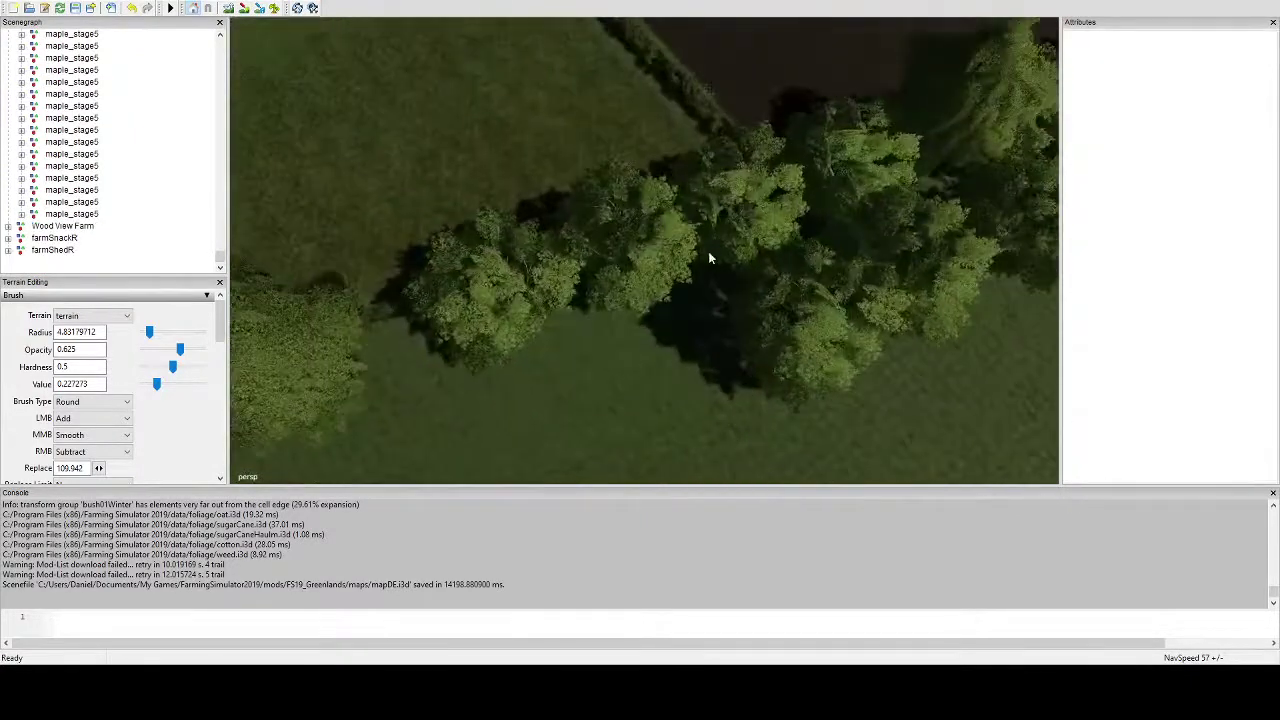
alt+drag(708, 251, 767, 202)
scroll(820, 100, down, 5)
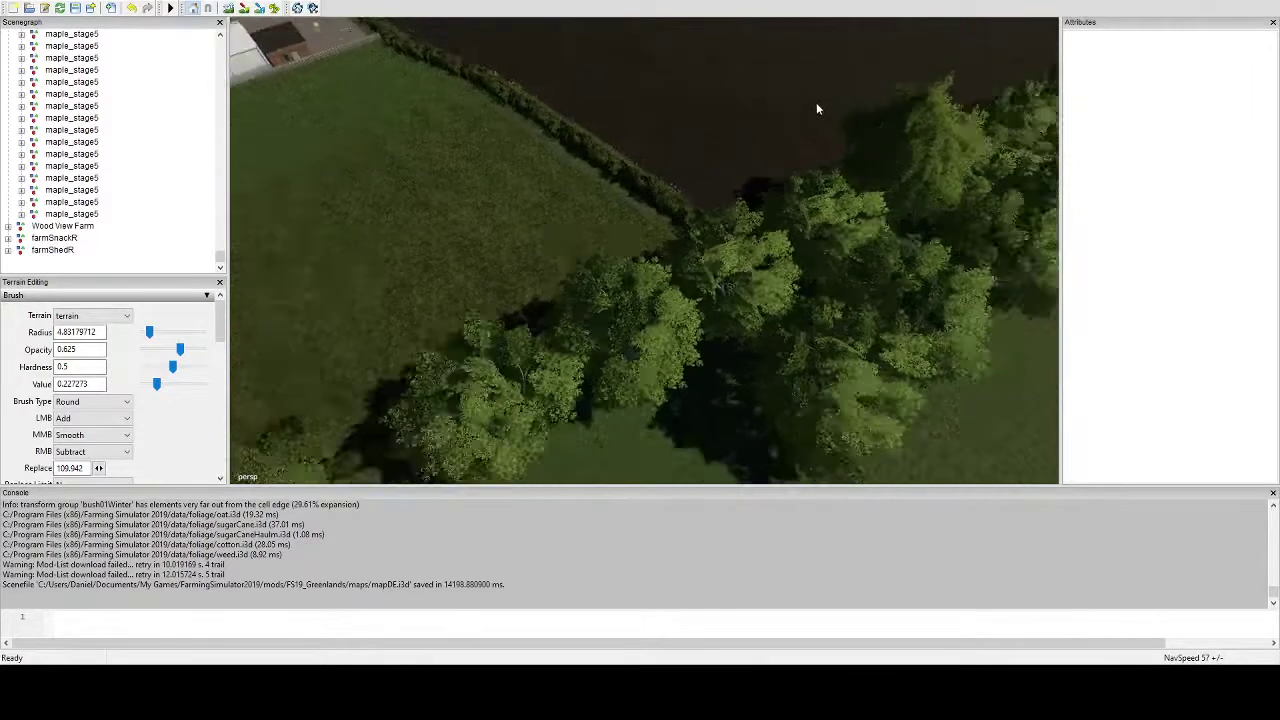
scroll(786, 125, up, 2)
middle_drag(784, 121, 753, 216)
click(714, 194)
click(764, 205)
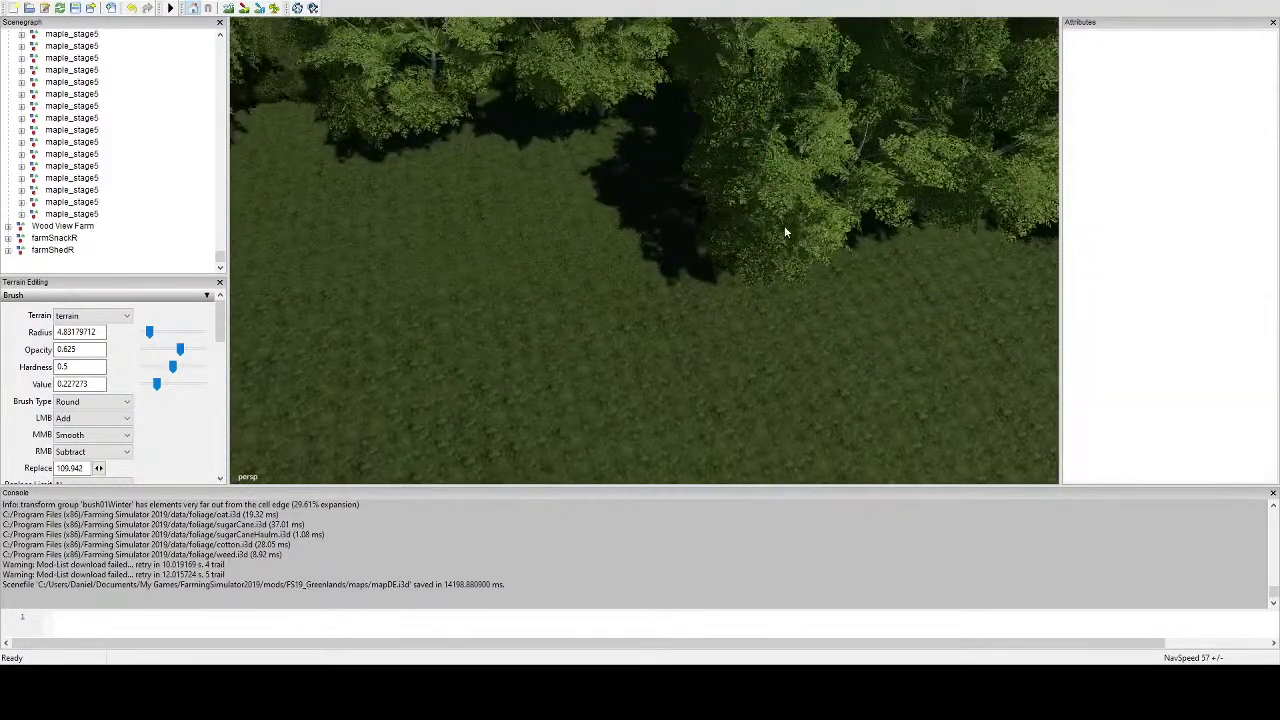
middle_drag(789, 200, 712, 147)
Rotate the field-side maple near X -319, Z 478 to about 59 on Y.
click(689, 128)
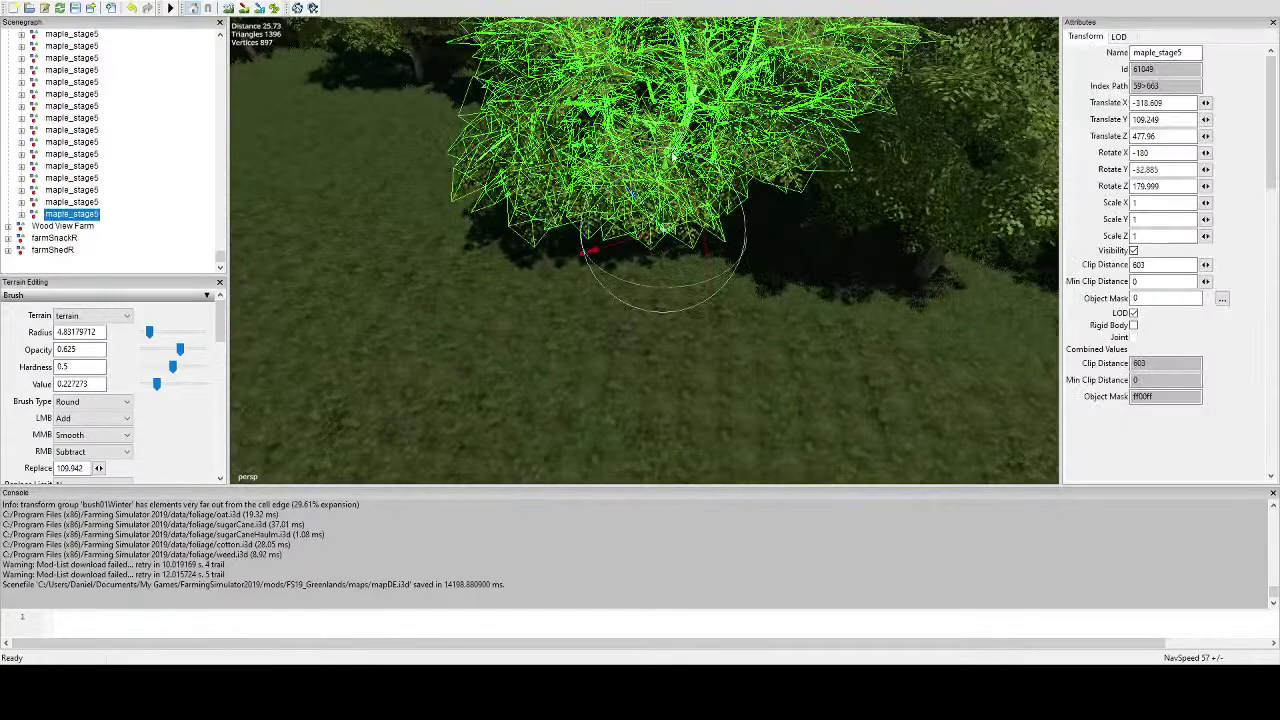
alt+drag(692, 140, 667, 305)
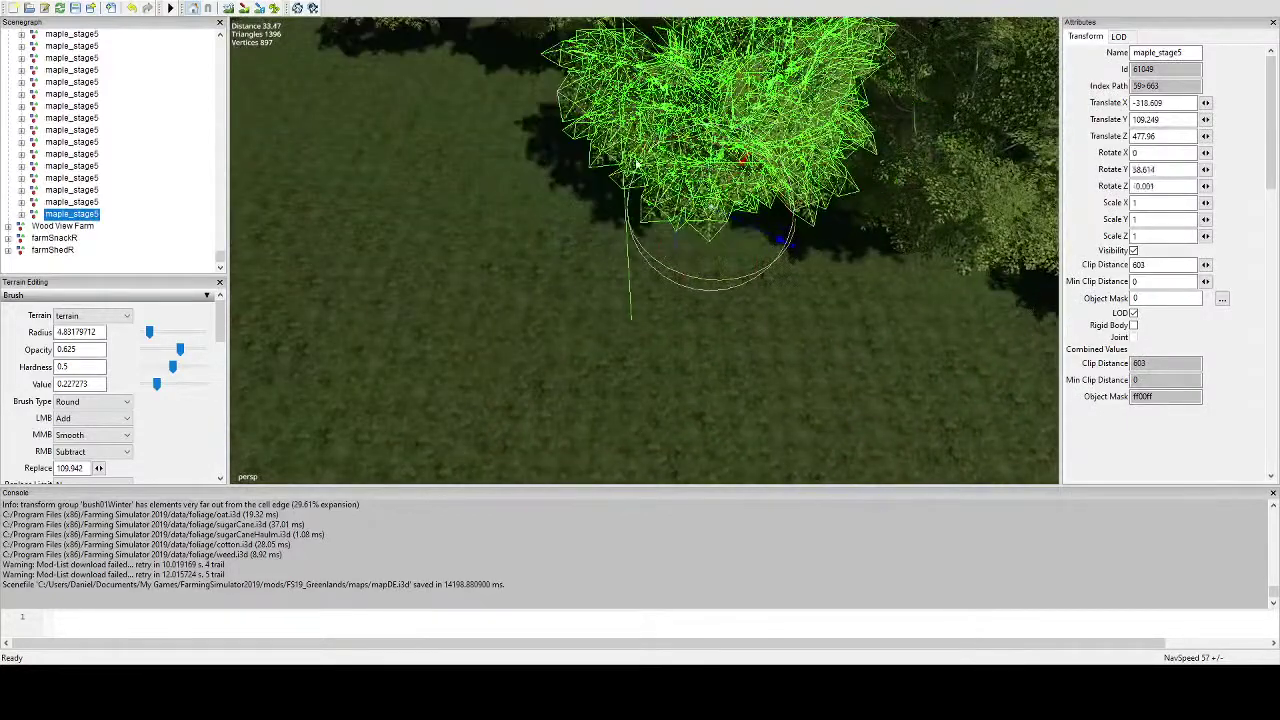
scroll(669, 307, down, 5)
alt+middle_drag(669, 307, 731, 310)
Add maple copies on the field side near X -333, Z 472 and X -347, Z 469, rotating them to about -45 and 74 on Y.
key(ctrl+d)
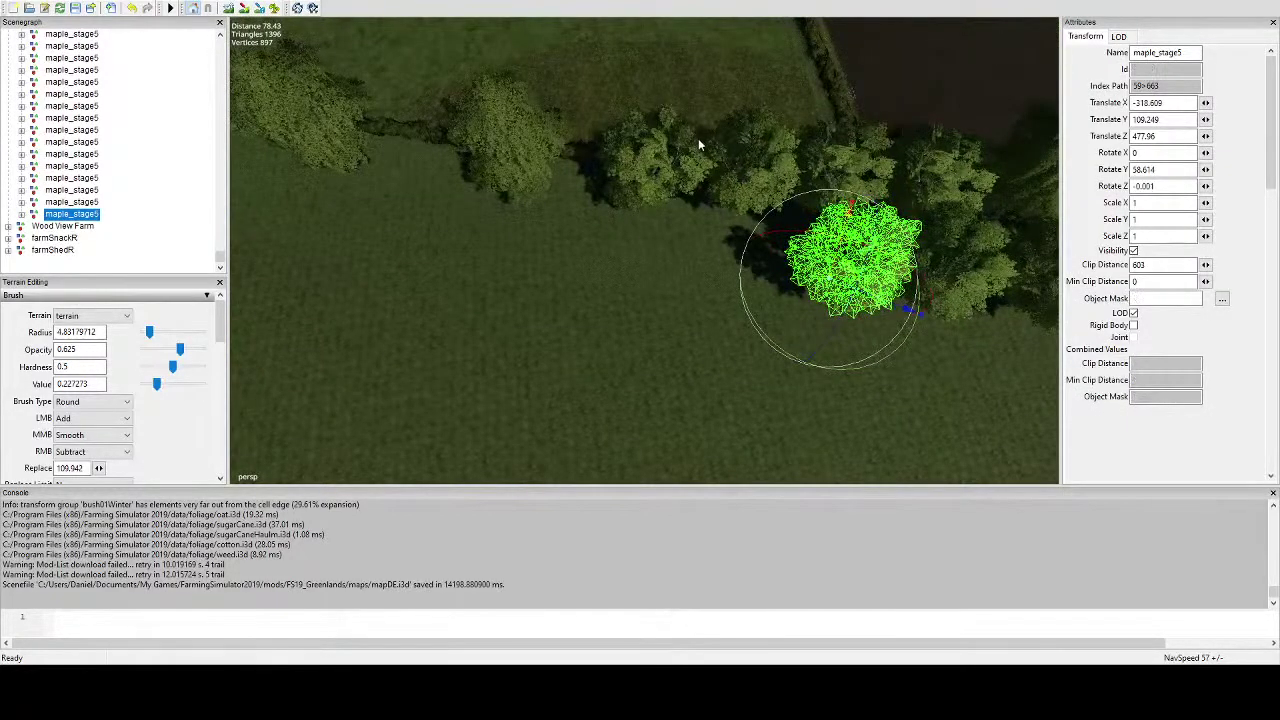
key(ctrl+b)
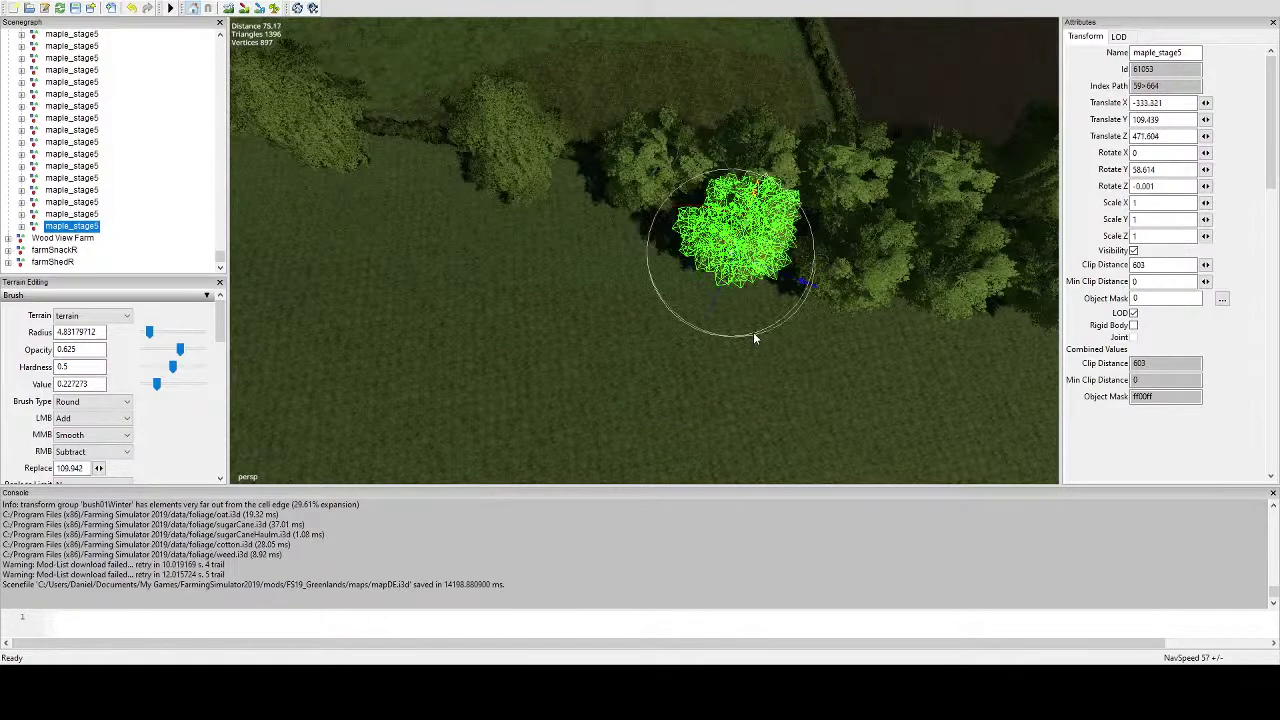
drag(754, 334, 843, 216)
key(ctrl+d)
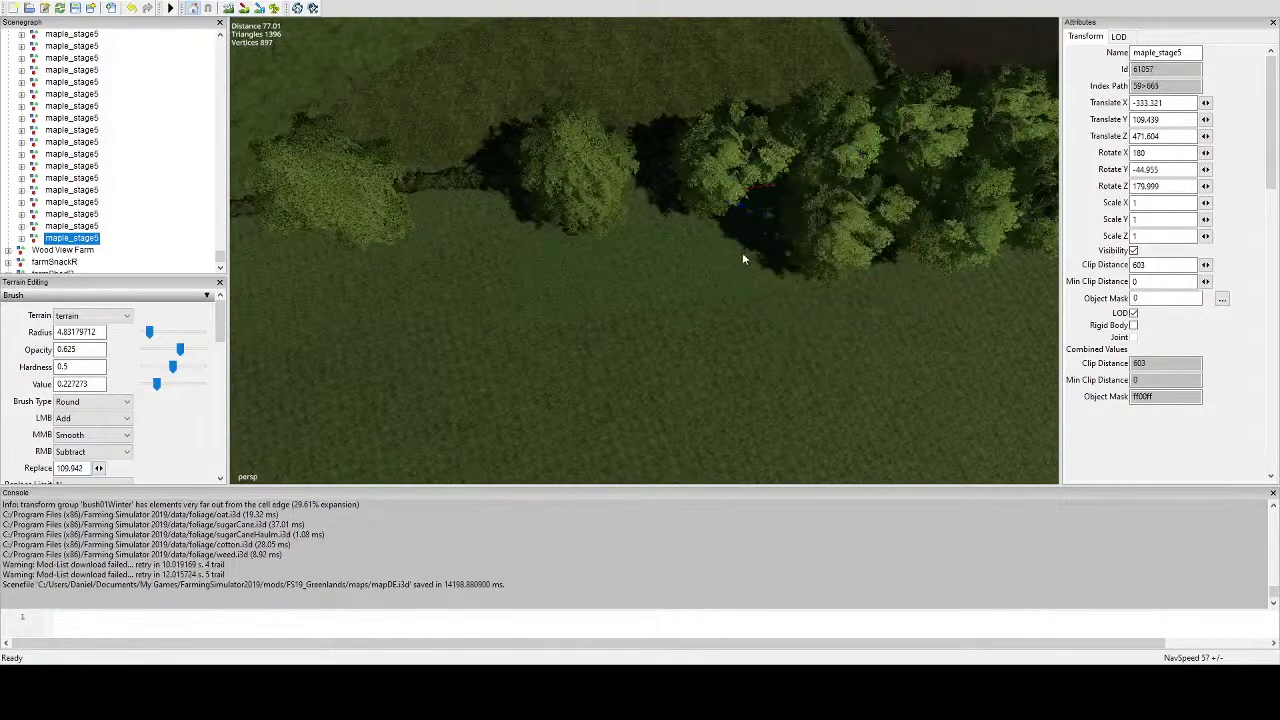
key(ctrl+b)
drag(743, 331, 735, 305)
alt+middle_drag(734, 303, 700, 277)
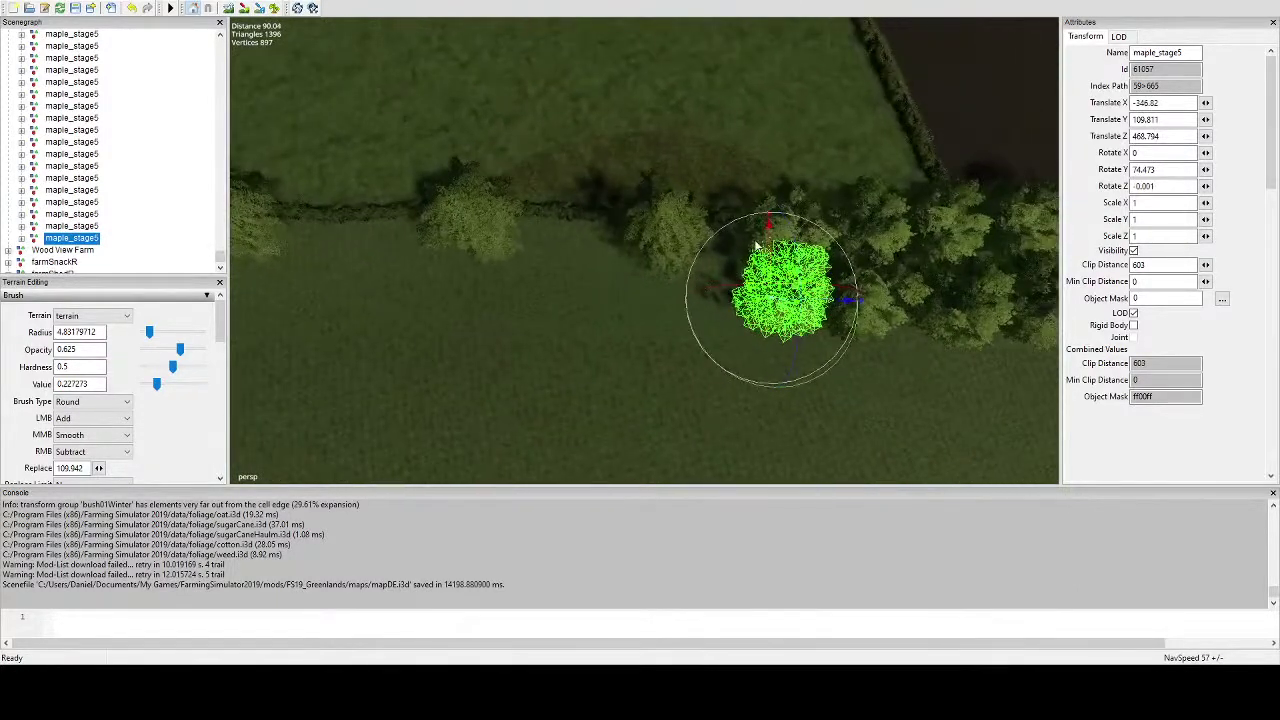
Add maple copies on the field side near X -360, Z 465 and X -372, Z 463, rotating them to about -49 and -28 on Y.
key(ctrl+v)
key(ctrl+b)
click(700, 294)
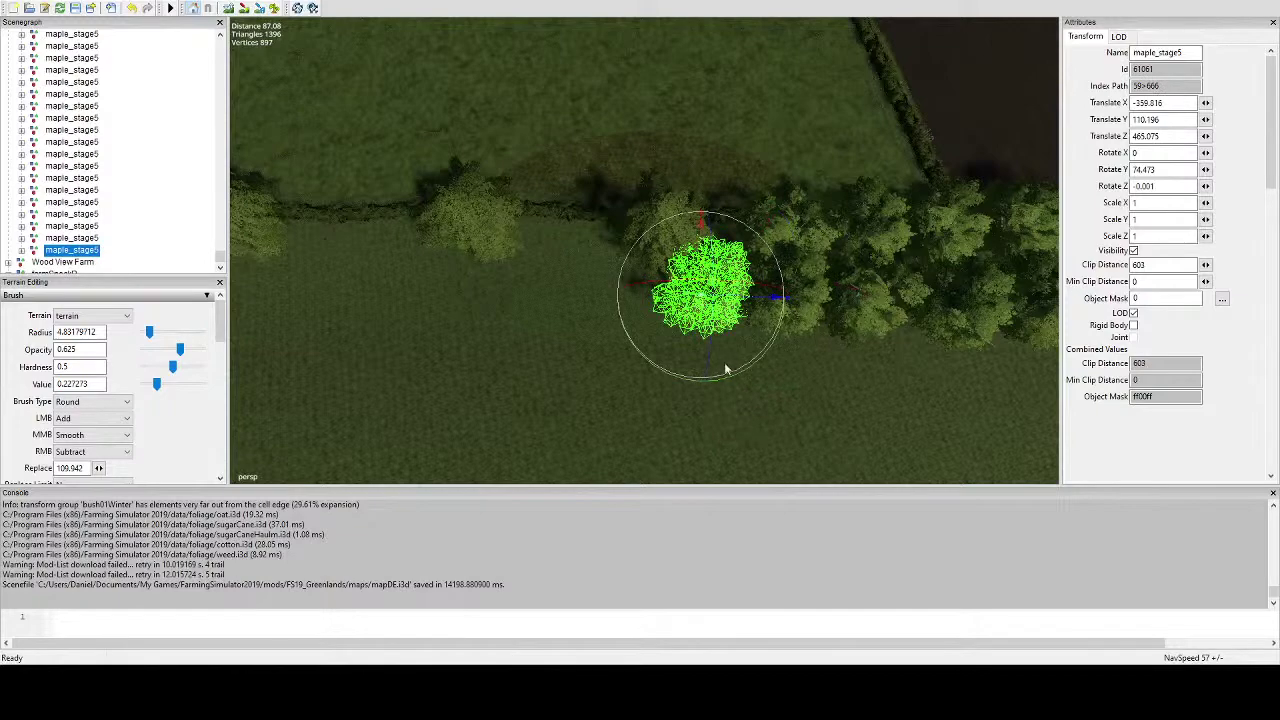
drag(730, 374, 640, 286)
alt+middle_drag(652, 352, 753, 305)
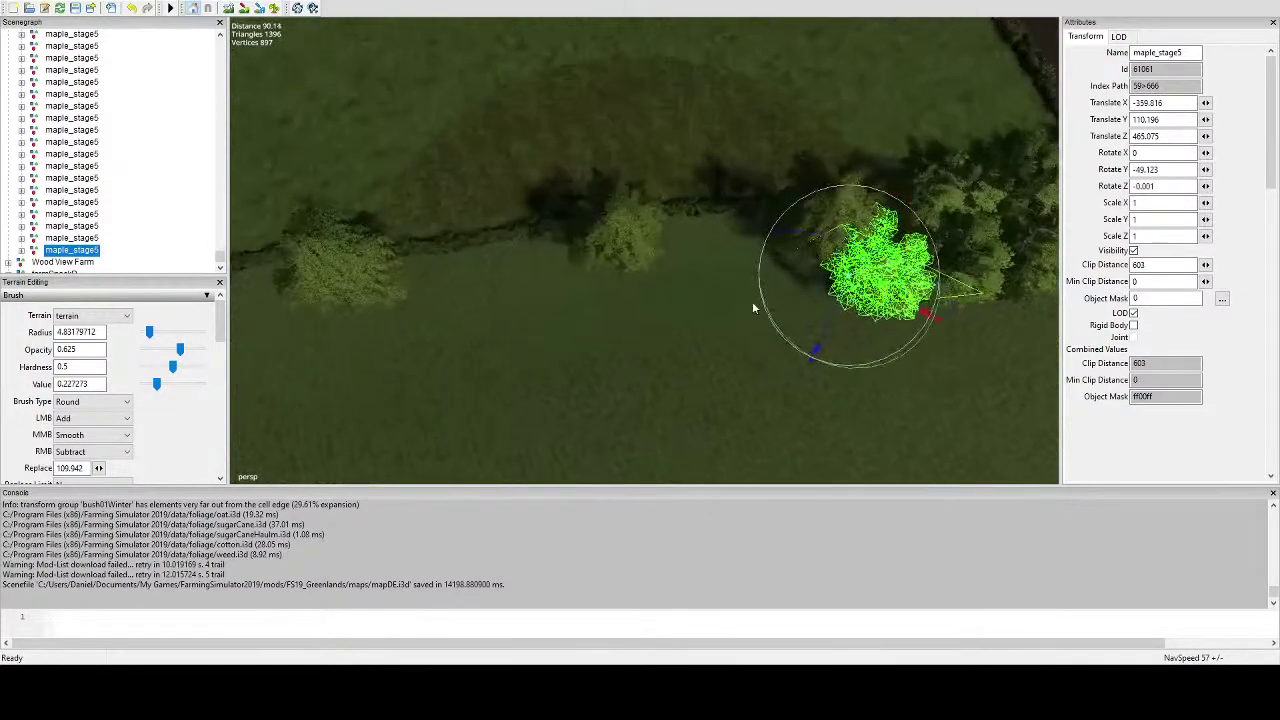
alt+drag(753, 305, 704, 281)
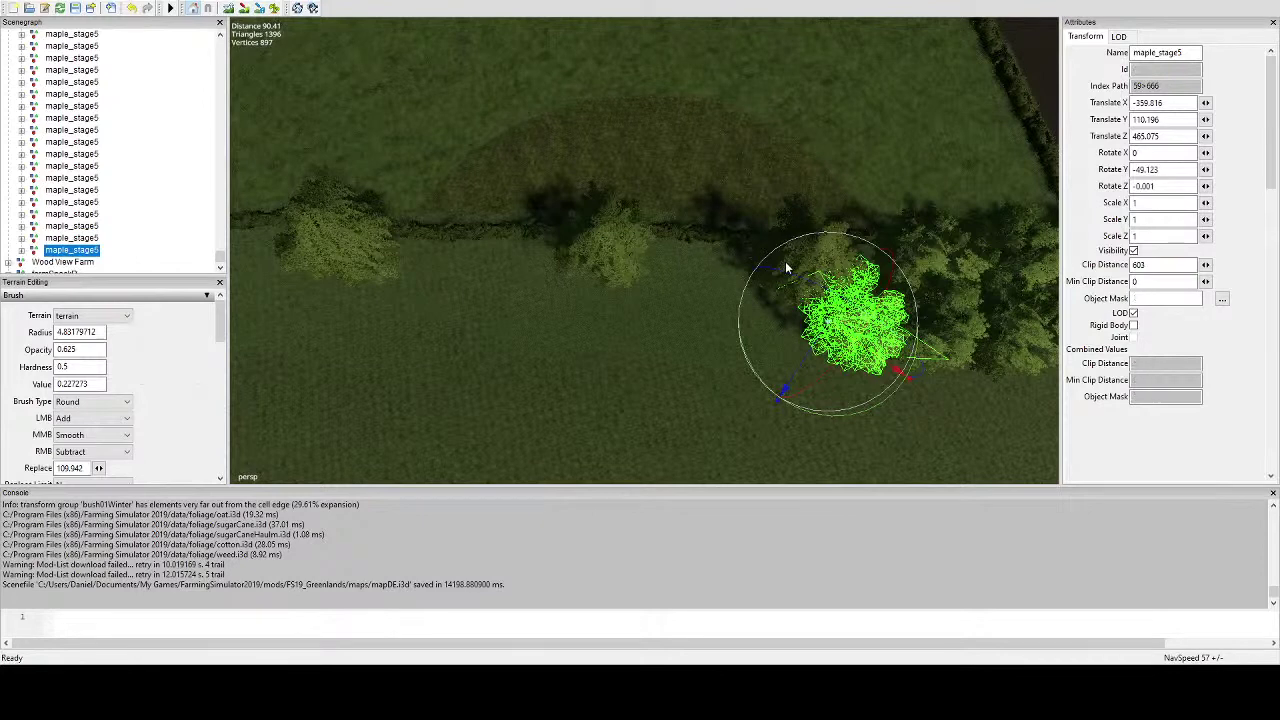
key(ctrl+v)
key(ctrl+b)
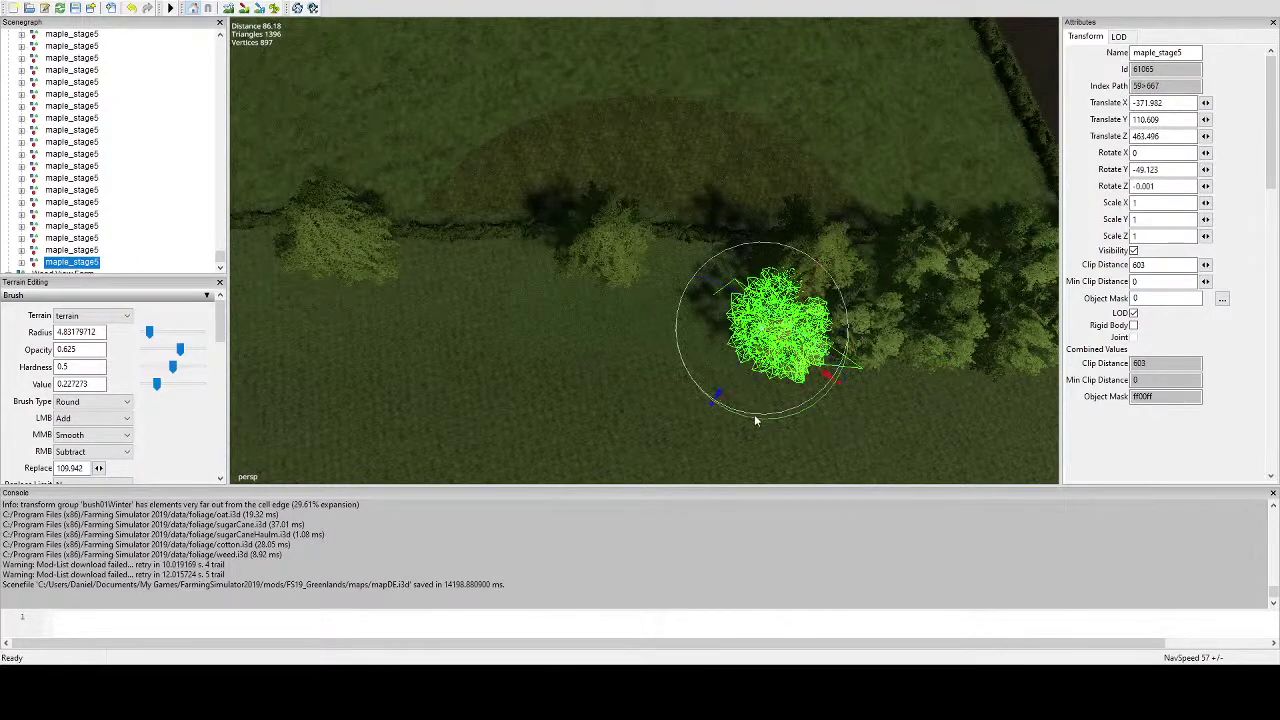
drag(757, 418, 648, 300)
alt+middle_drag(648, 300, 624, 298)
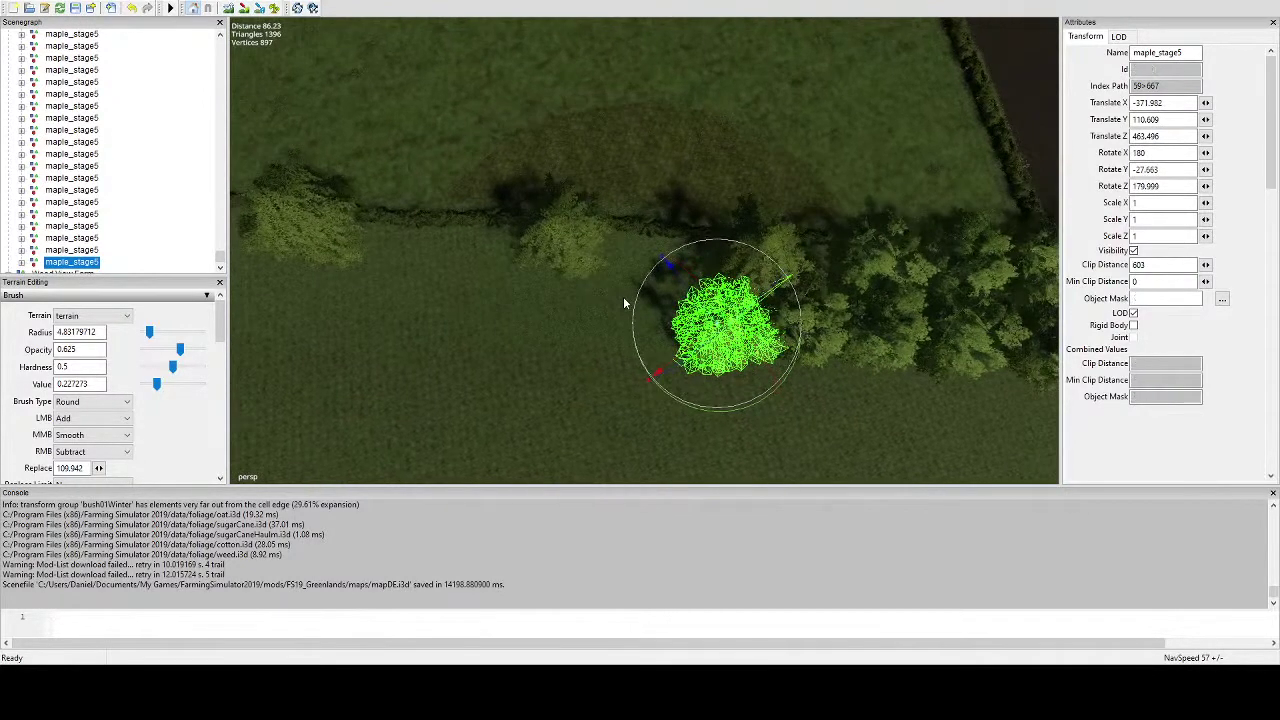
Add maple copies near X -379, Z 451 and X -389, Z 462, rotating them to about 74 and -38 on Y.
key(ctrl+v)
click(664, 270)
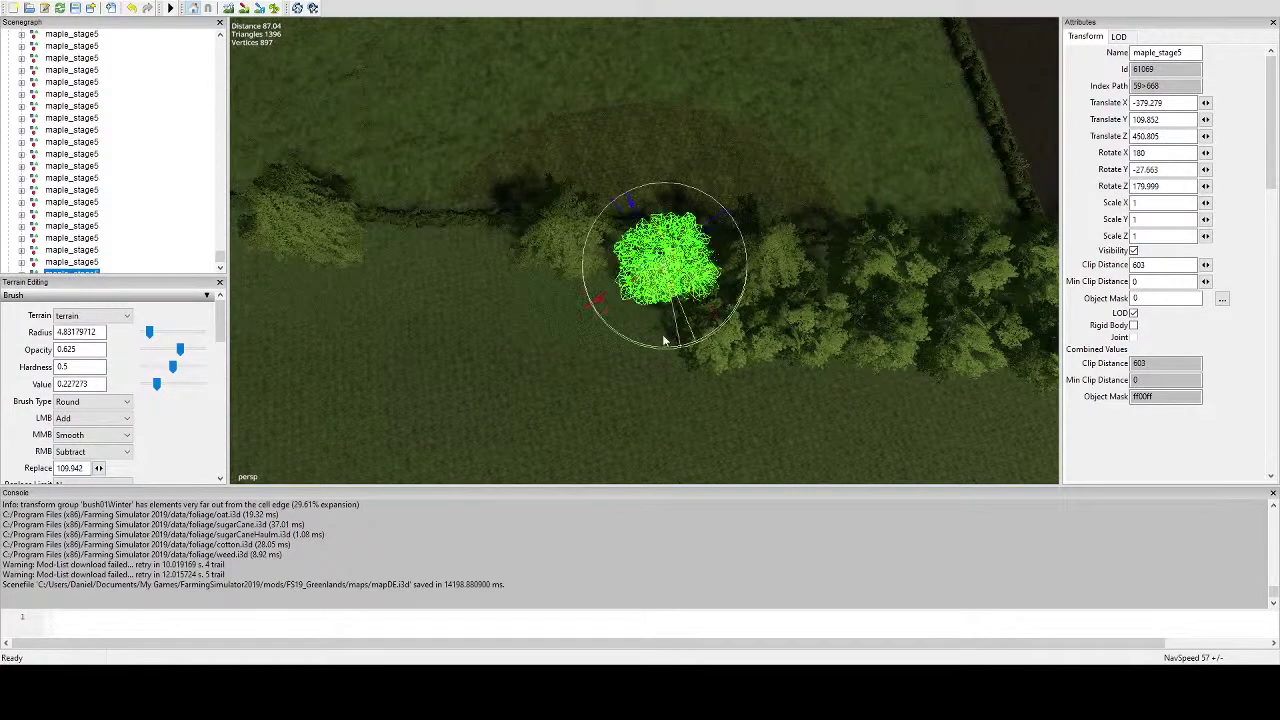
key(ctrl+v)
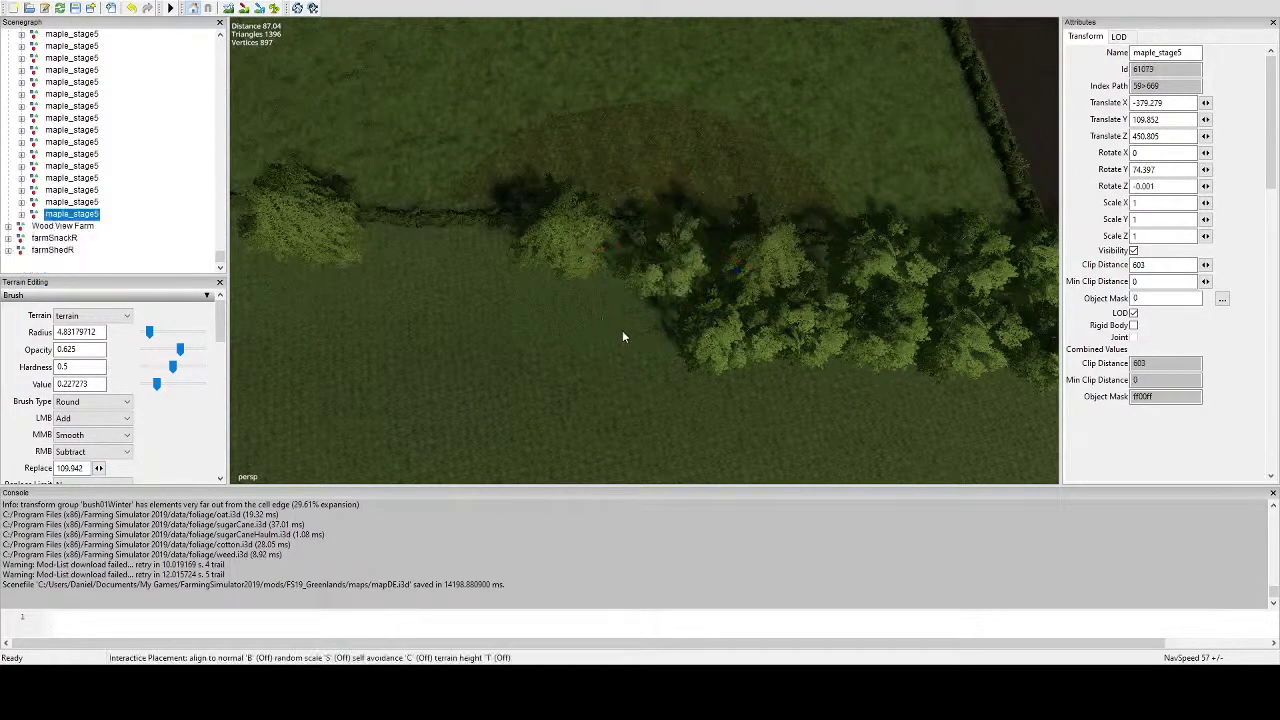
click(623, 335)
alt+drag(660, 410, 708, 286)
scroll(708, 286, down, 2)
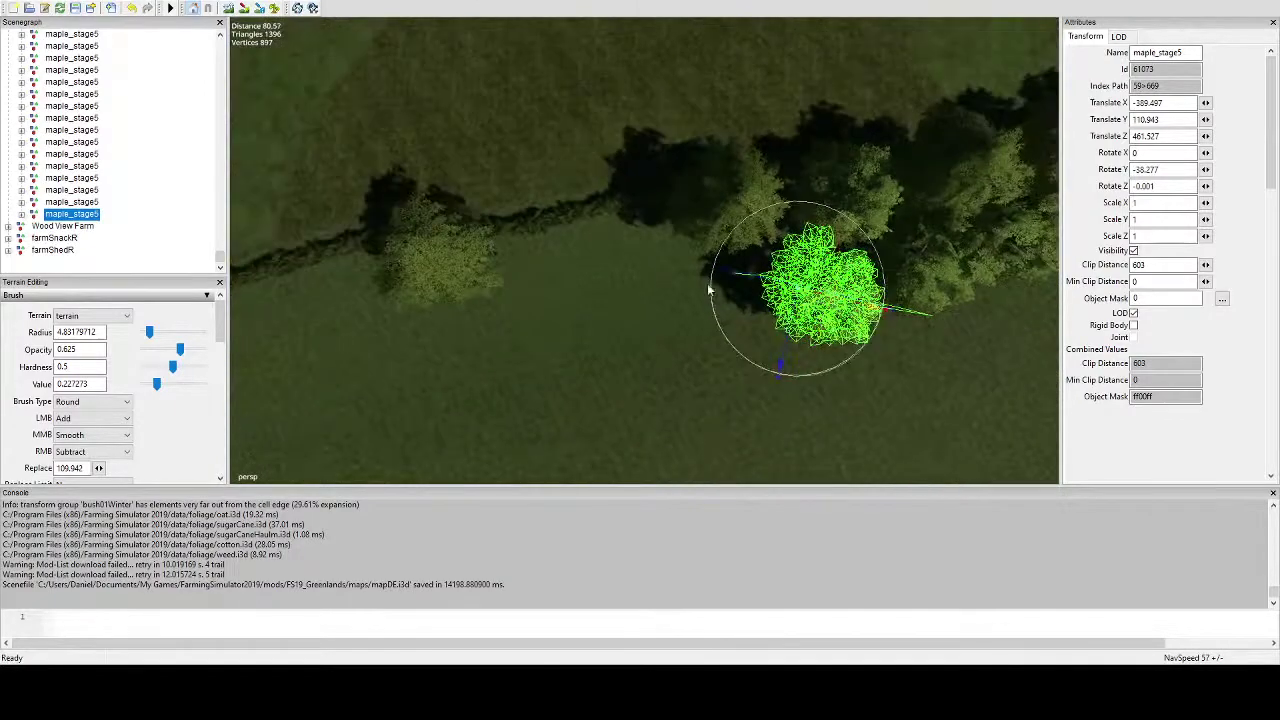
Add maple copies near X -402, Z 457 and X -412, Z 441, rotating the hedge-side one to about -10 on Y.
key(ctrl+v)
key(ctrl+v)
click(718, 291)
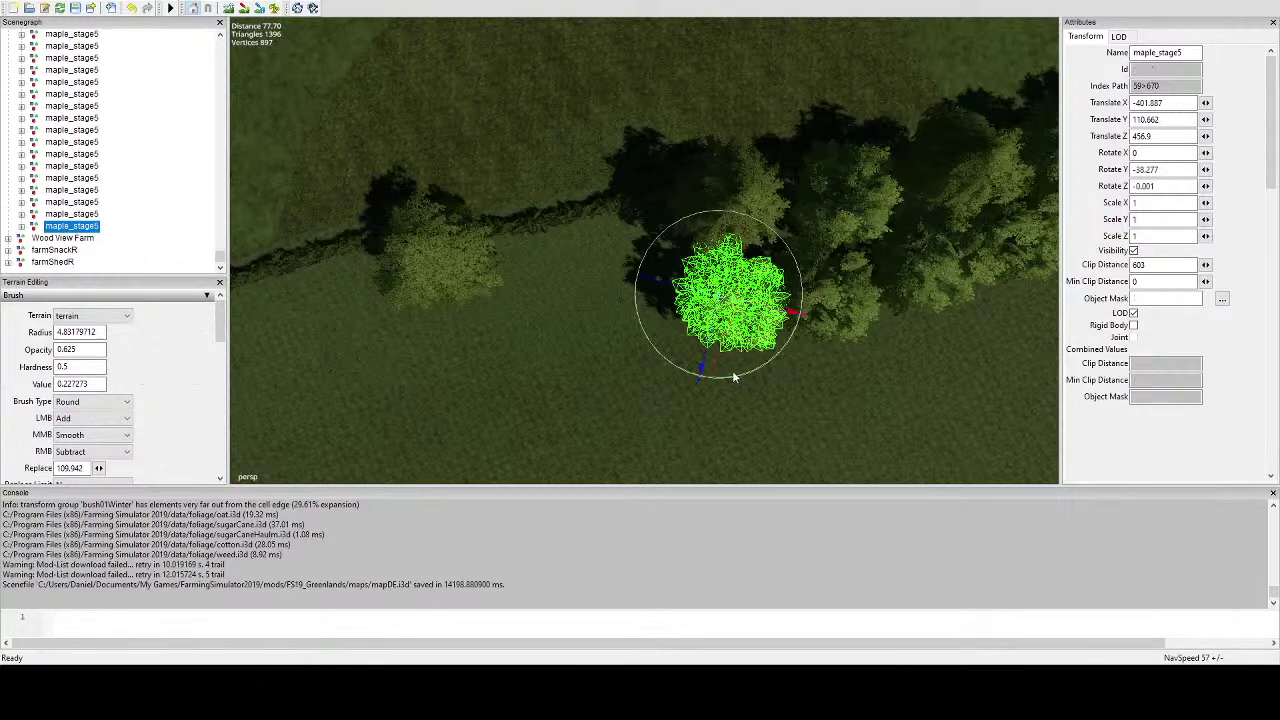
key(ctrl+v)
click(637, 245)
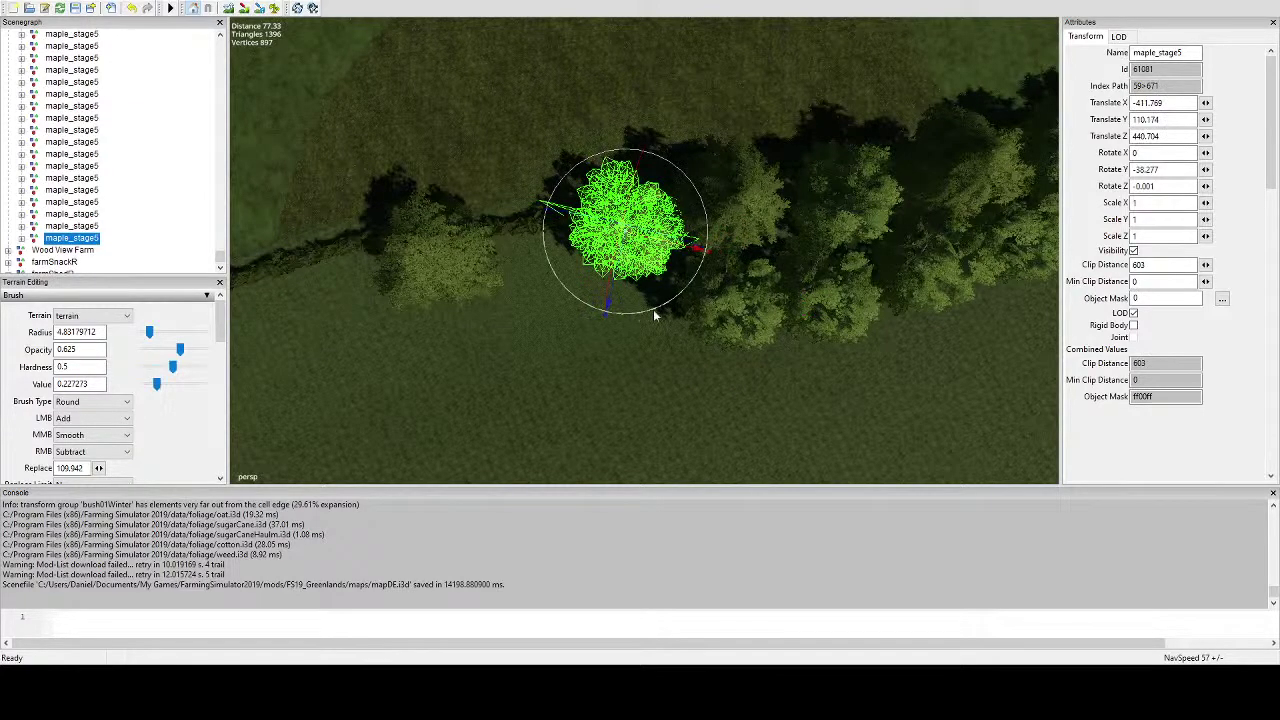
drag(653, 311, 538, 205)
alt+drag(531, 235, 554, 237)
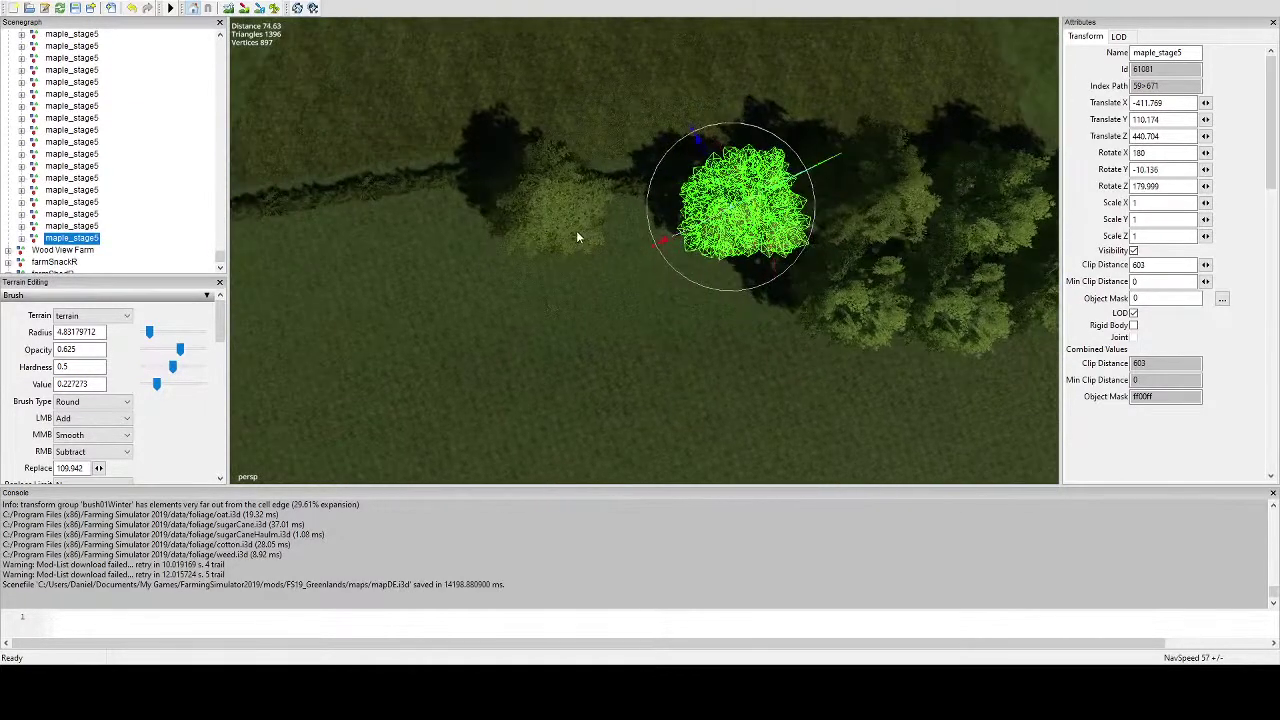
Add maple copies near X -414, Z 456 and X -427, Z 438, rotating them to about 70 and -14 on Y.
key(ctrl+v)
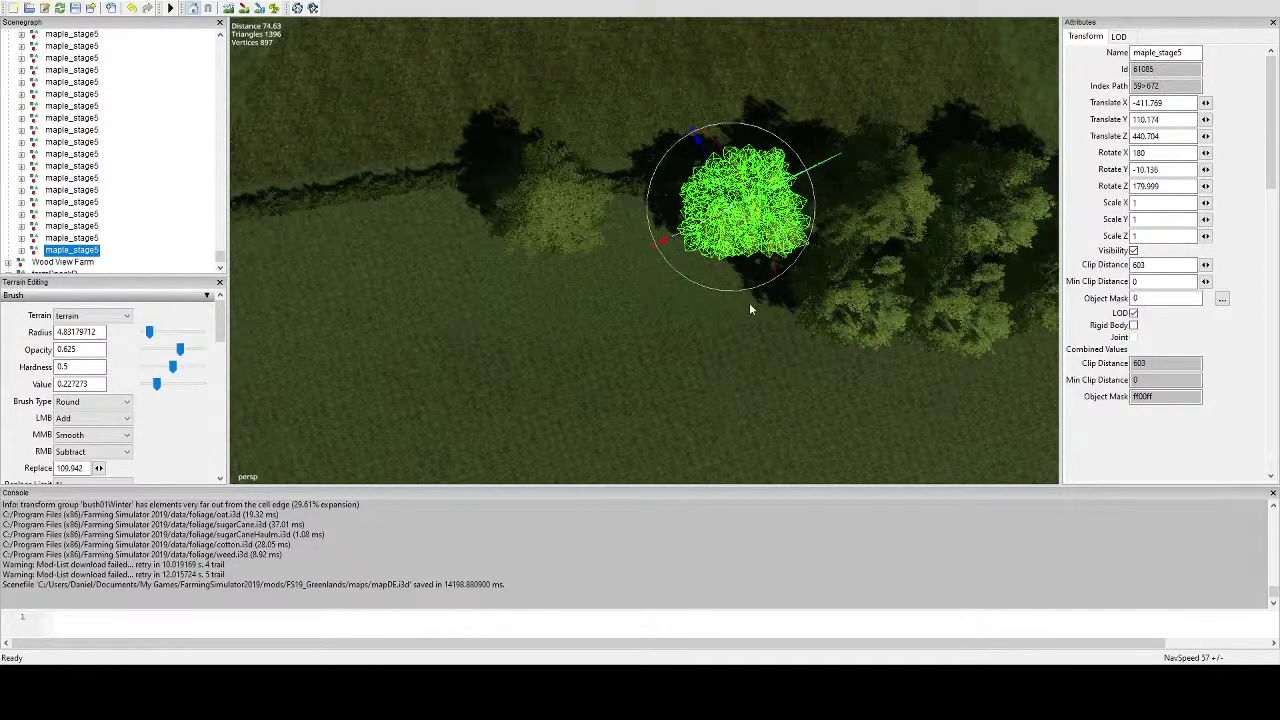
key(ctrl+b)
alt+drag(674, 389, 750, 256)
scroll(750, 256, up, 5)
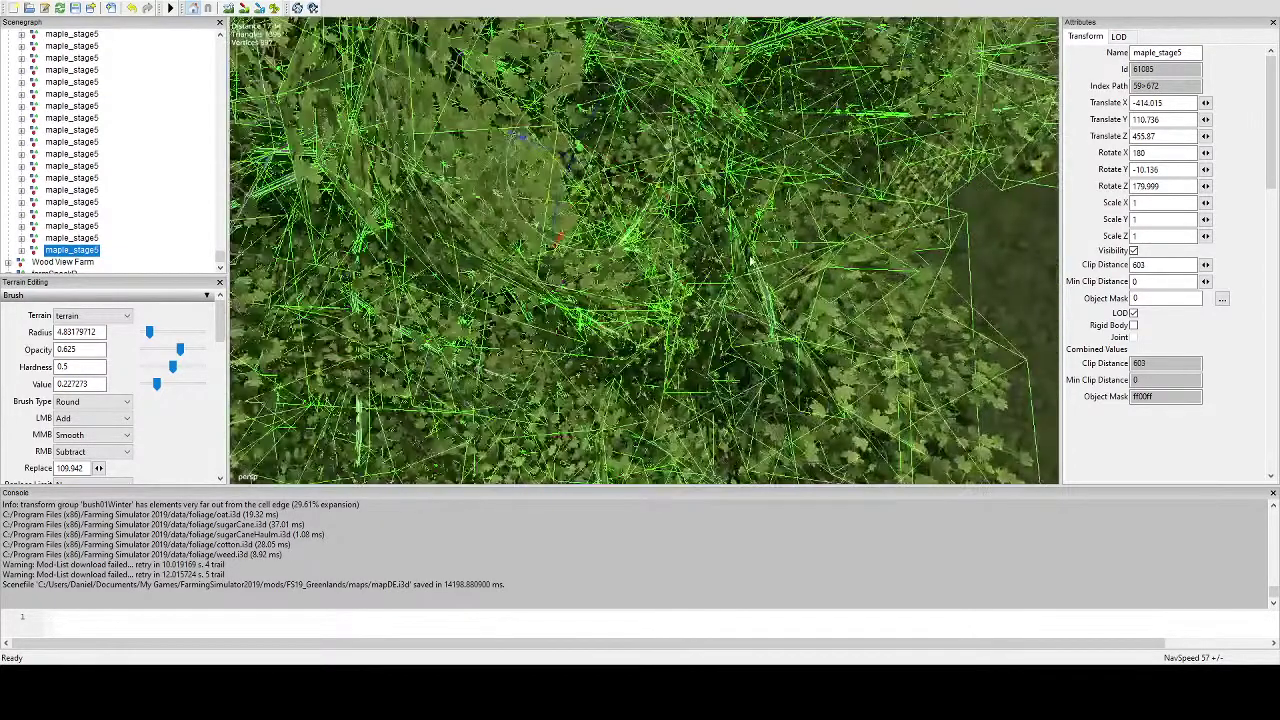
scroll(752, 262, down, 5)
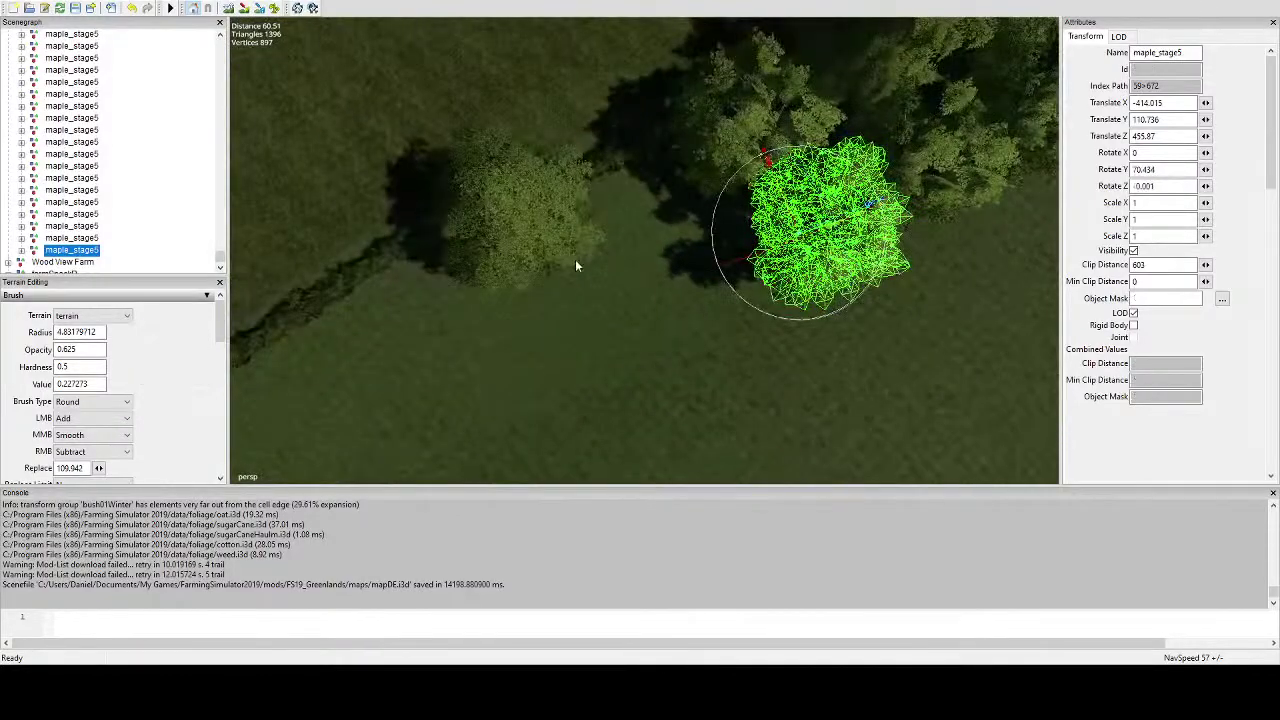
key(ctrl+d)
key(ctrl+b)
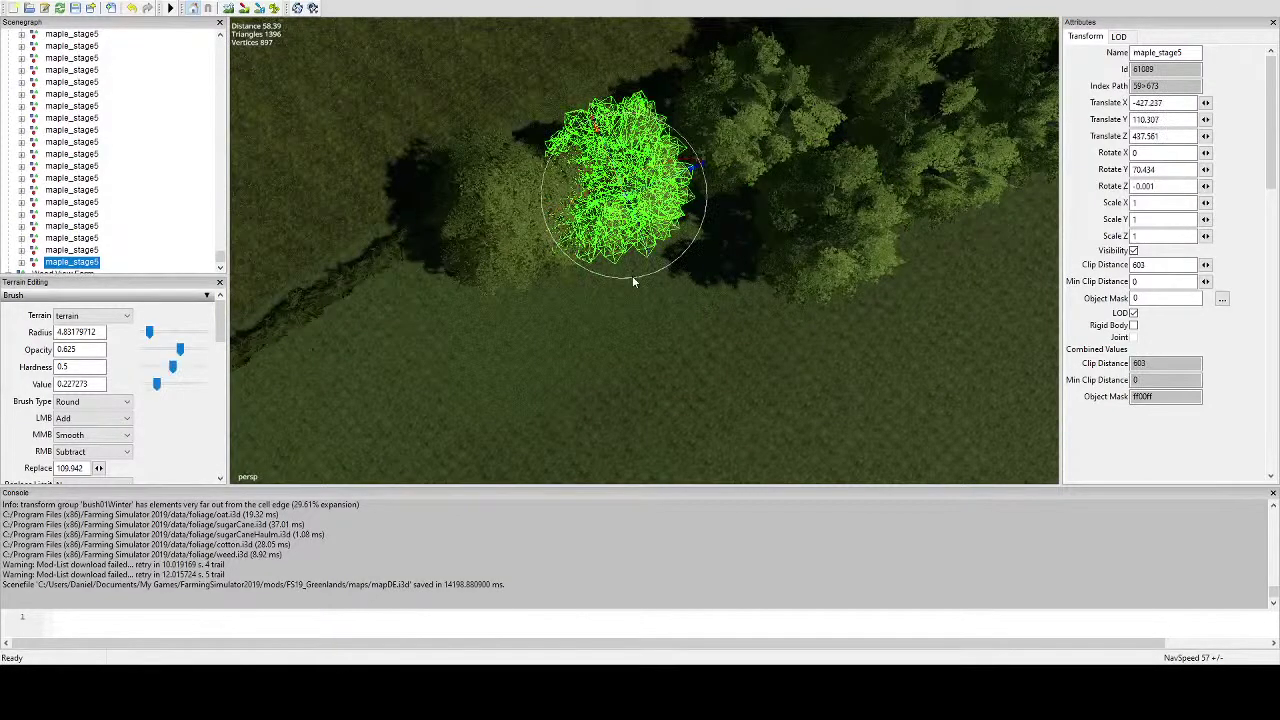
drag(632, 275, 684, 157)
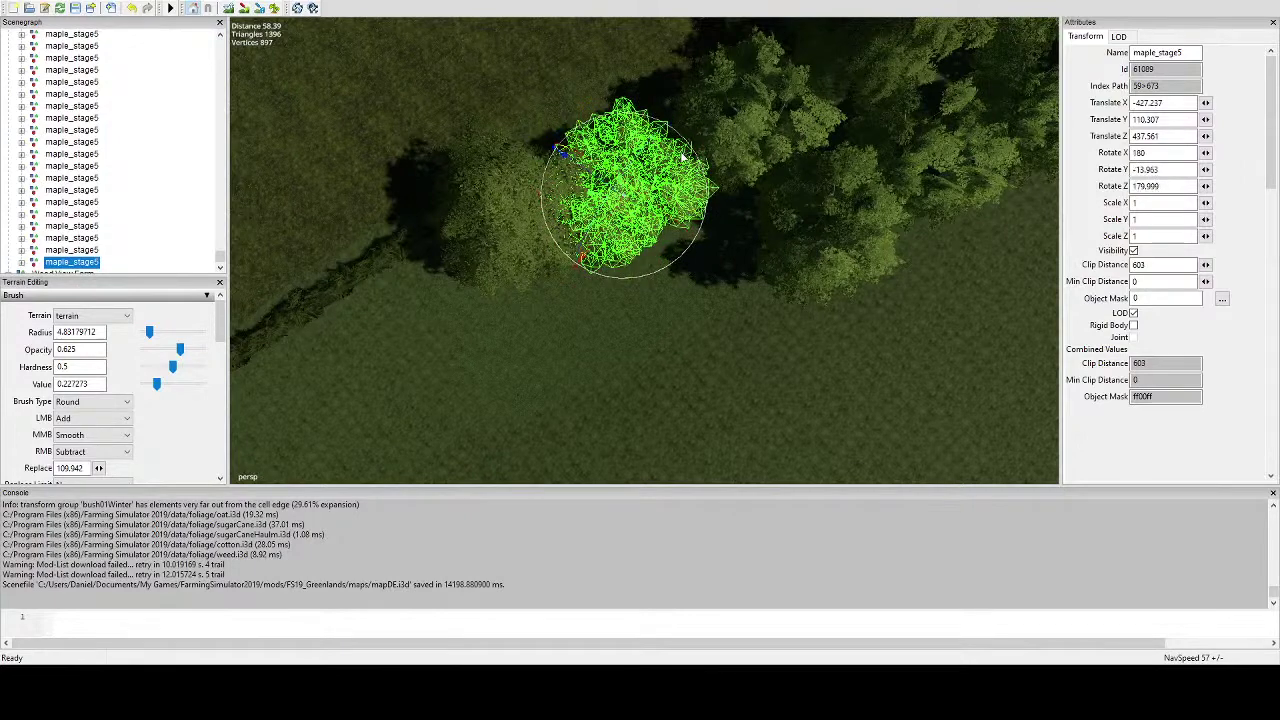
Add a maple copy on the field side near X -427, Z 451 and rotate it to about 64 on Y.
key(ctrl+v)
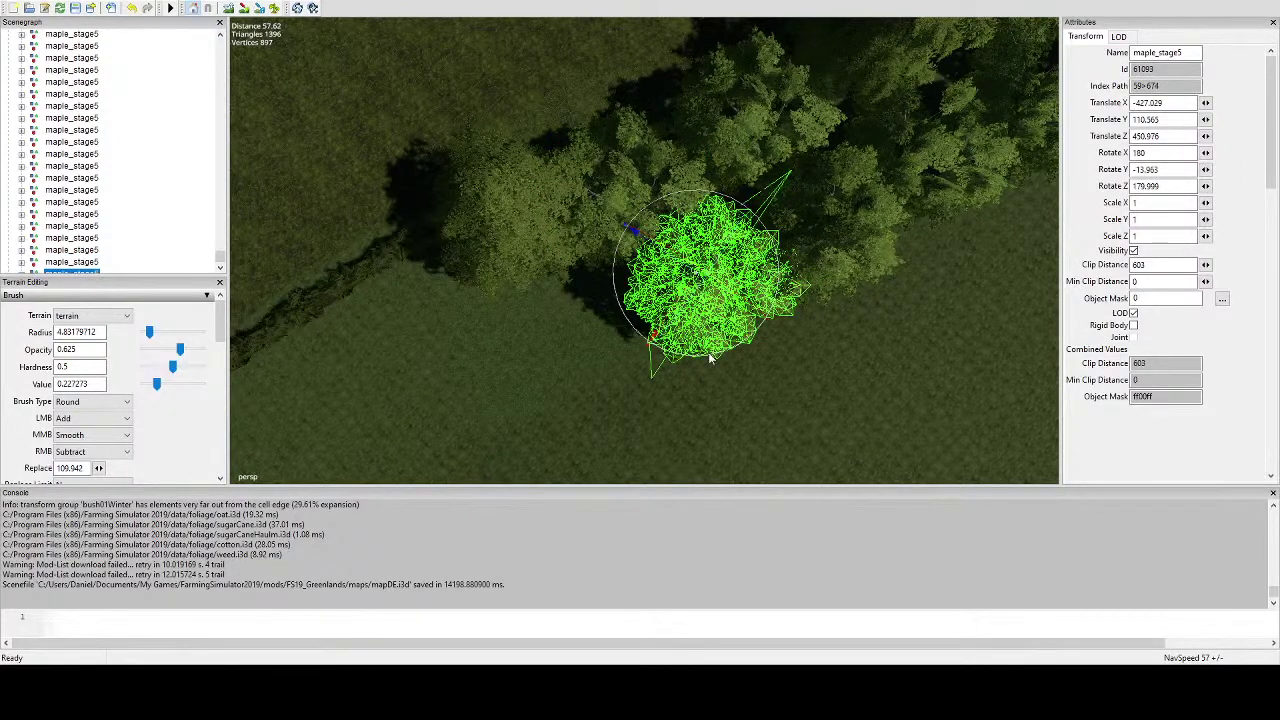
click(617, 300)
alt+drag(616, 299, 613, 247)
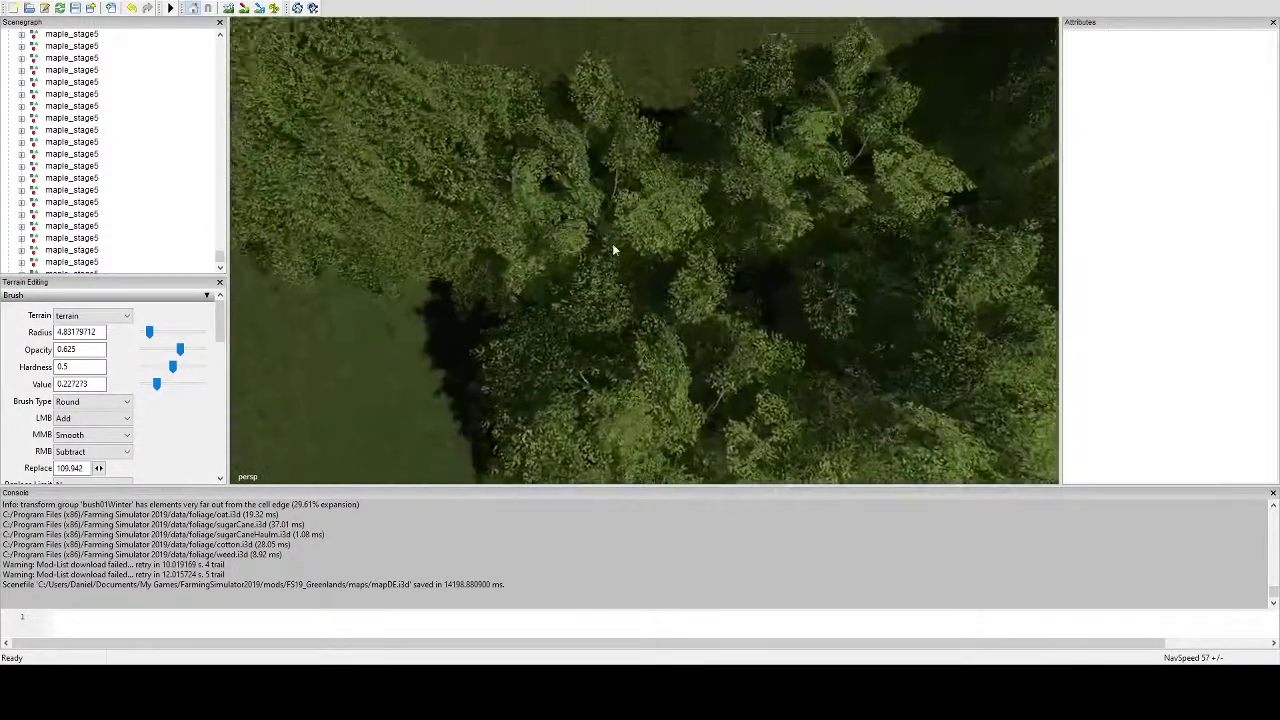
scroll(678, 284, down, 5)
click(648, 345)
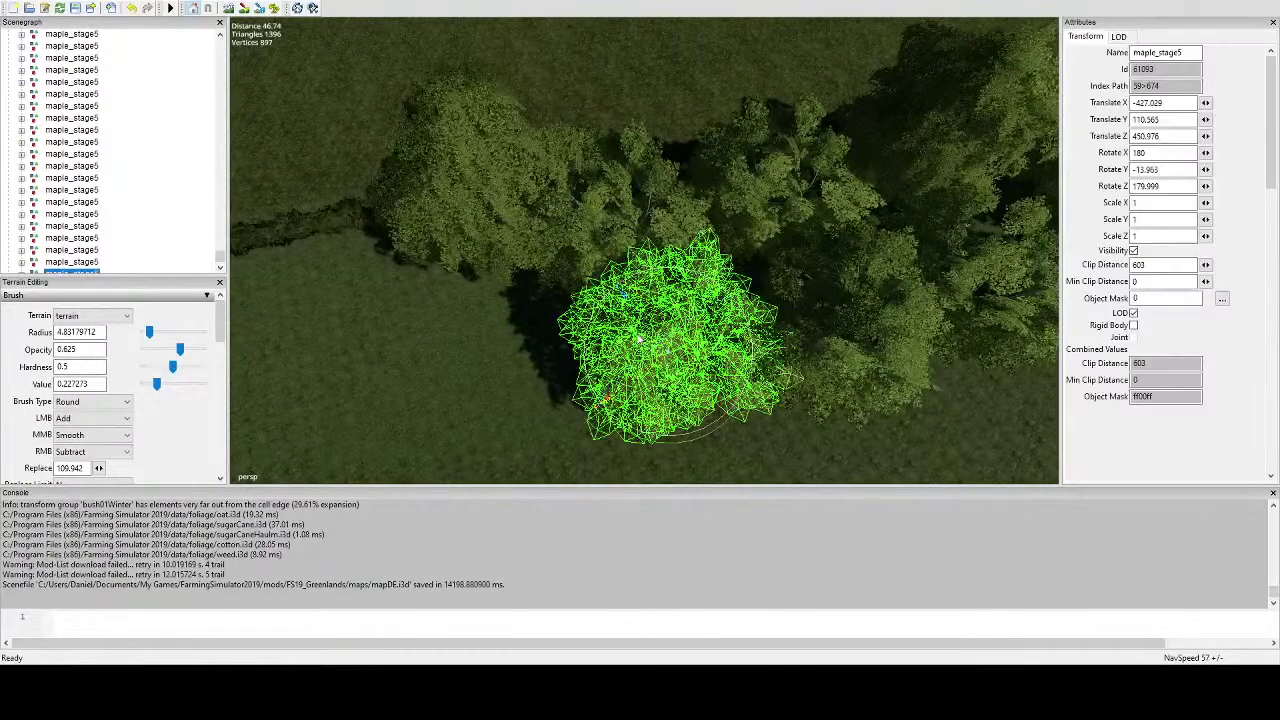
drag(568, 309, 588, 350)
Add a maple copy on the field side near X -441, Z 445 and rotate it to about -85 on Y.
alt+drag(588, 350, 694, 297)
click(687, 289)
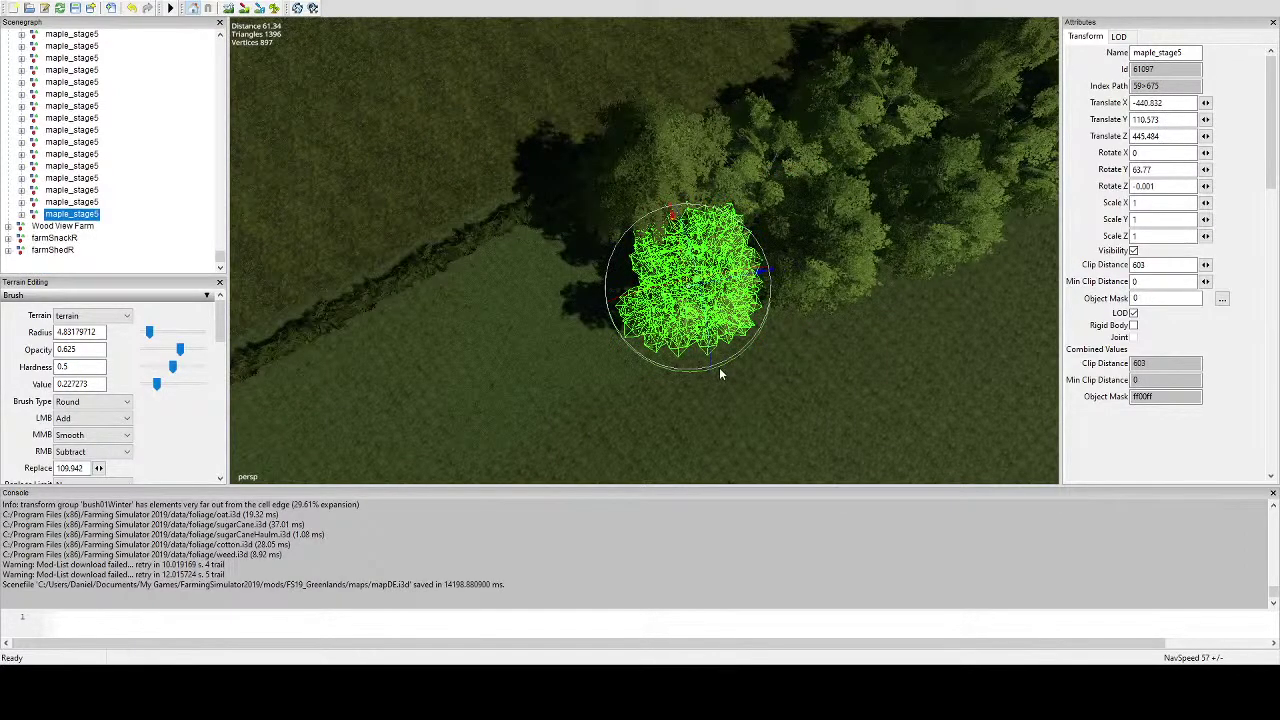
scroll(720, 360, up, 5)
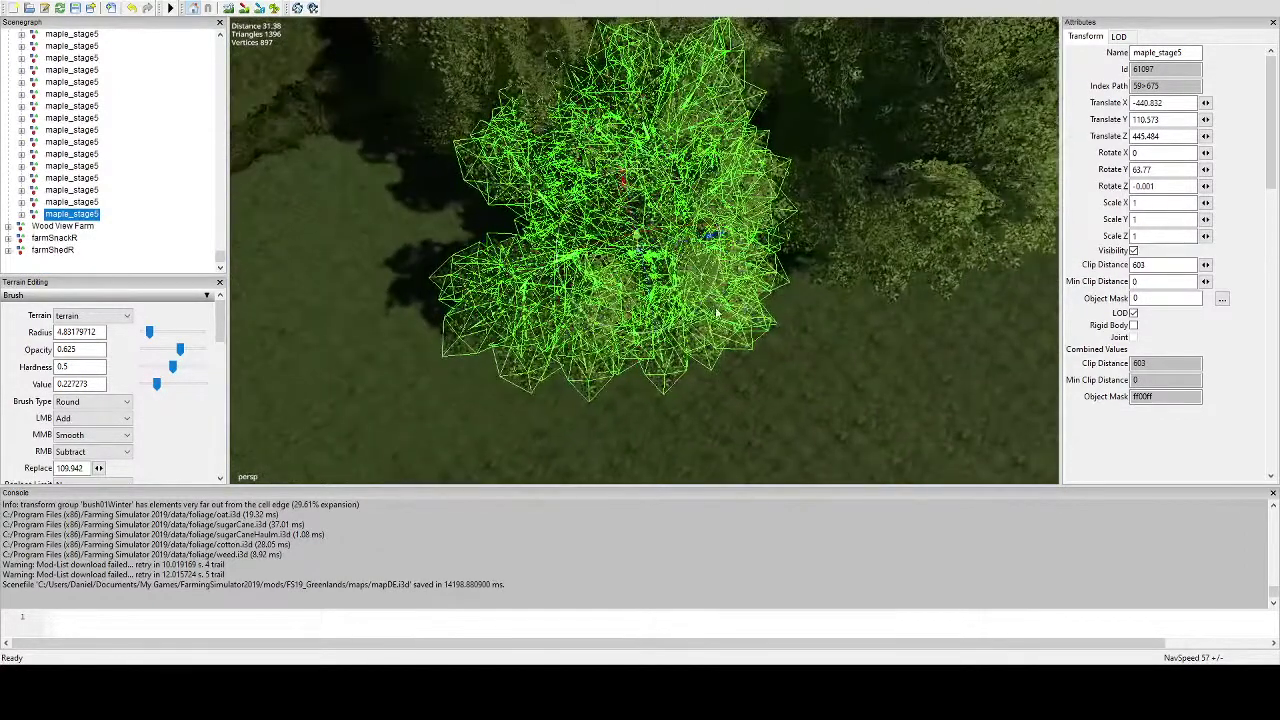
drag(692, 320, 567, 270)
scroll(567, 270, down, 2)
scroll(566, 271, down, 5)
alt+middle_drag(540, 280, 609, 241)
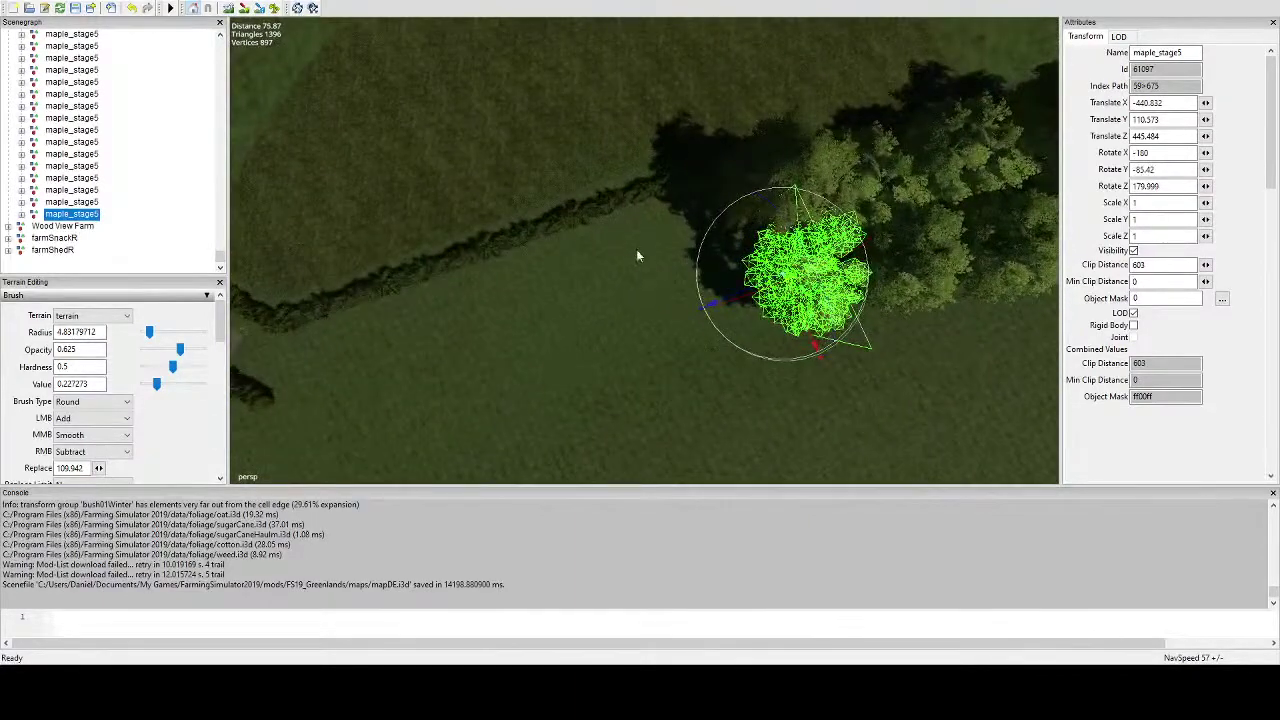
Add a maple copy on the hedge side near X -453, Z 429 and rotate it to about 72 on Y.
key(ctrl+d)
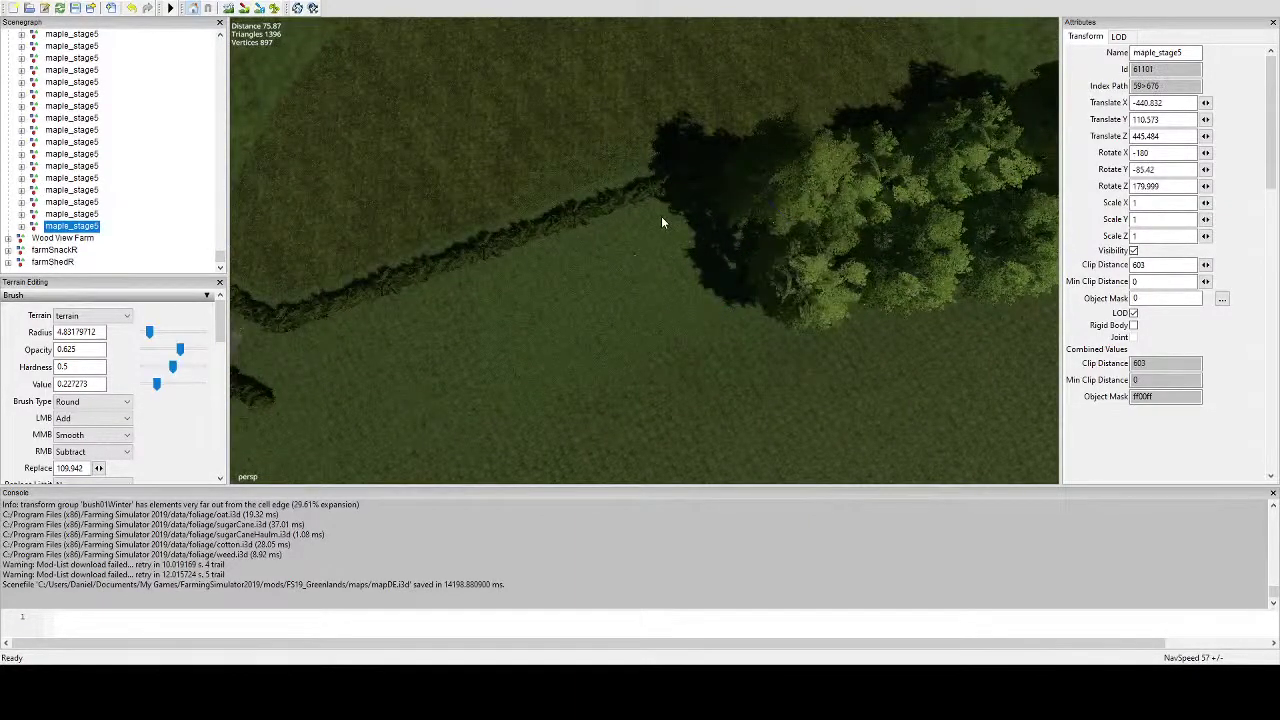
key(ctrl+b)
click(666, 219)
drag(681, 300, 627, 161)
Add a maple copy on the field side near X -455, Z 444 and rotate it to about -64 on Y.
key(ctrl+d)
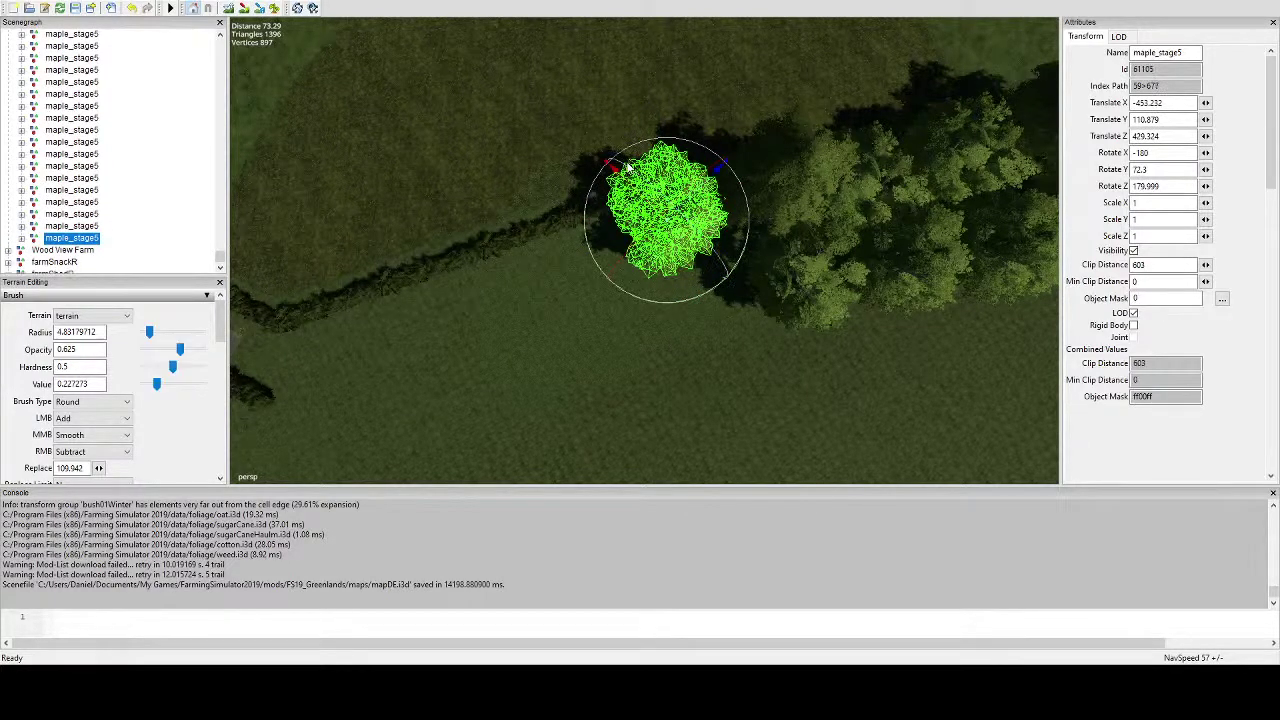
key(space)
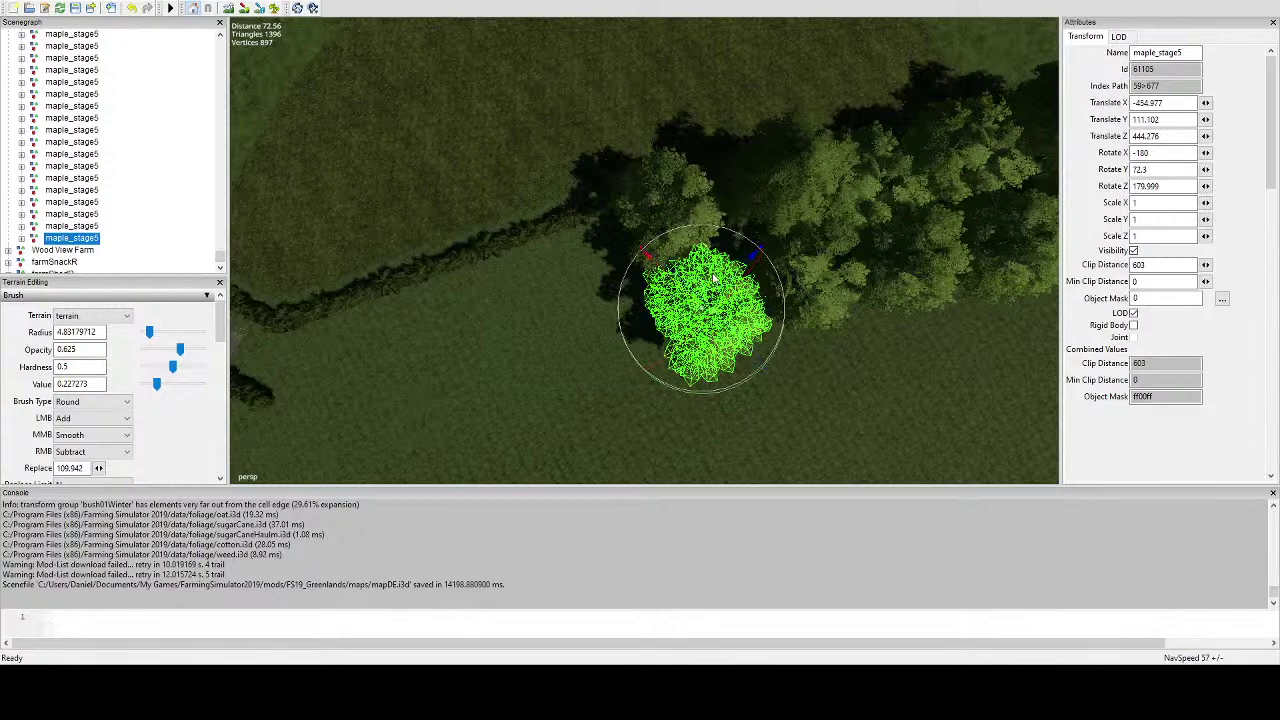
scroll(713, 276, down, 1)
alt+middle_drag(713, 276, 727, 279)
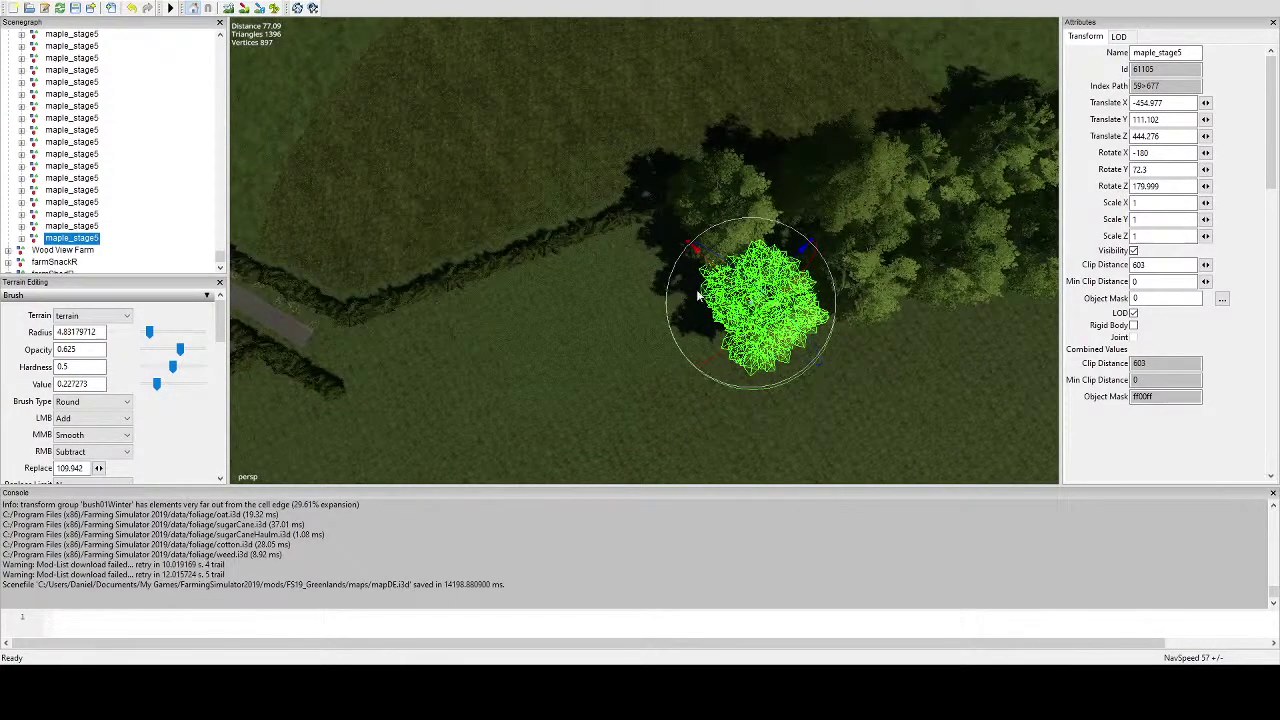
scroll(698, 295, up, 5)
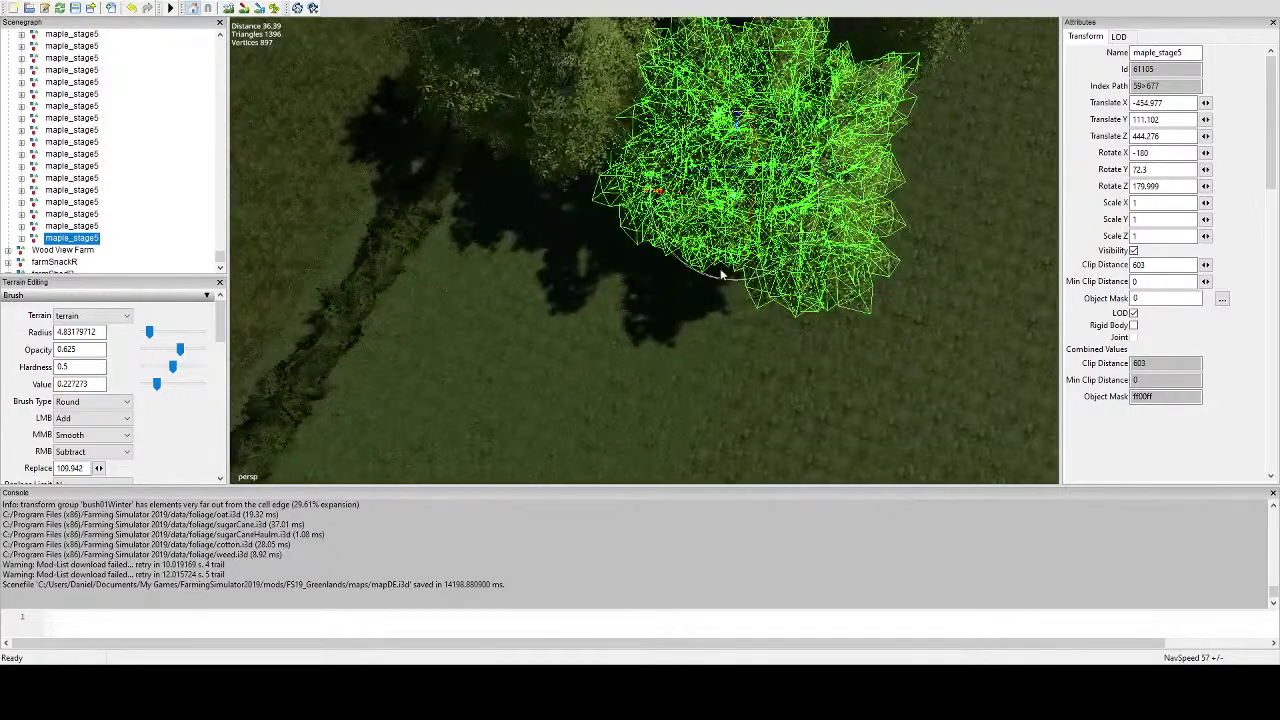
drag(723, 283, 590, 245)
alt+drag(590, 245, 634, 223)
scroll(678, 253, down, 5)
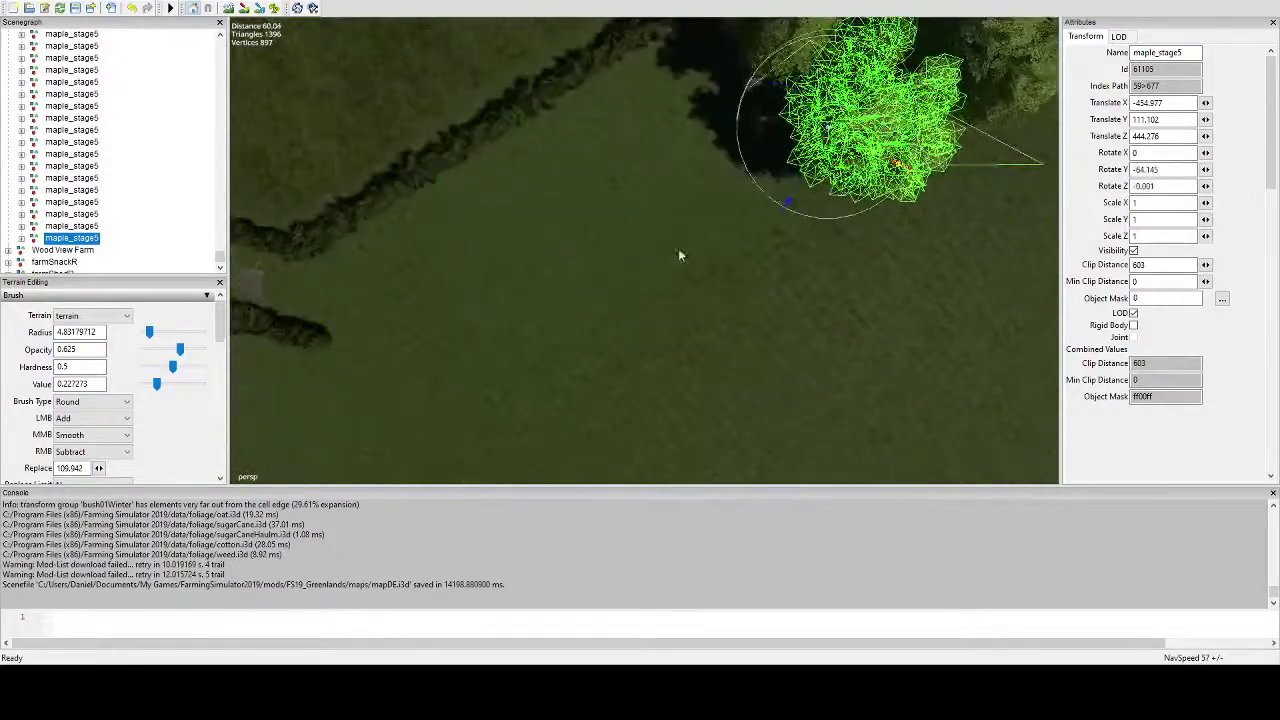
scroll(678, 255, down, 3)
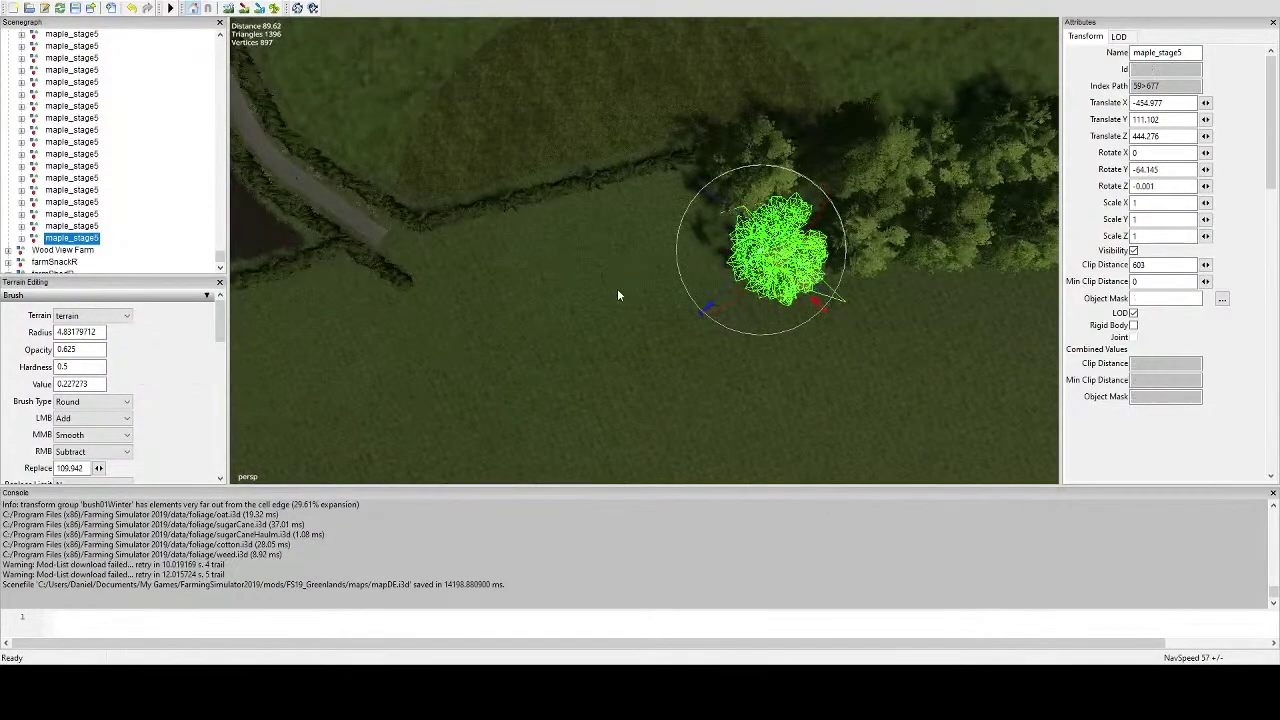
Add a maple copy on the hedge side near X -469, Z 427 and rotate it to about 32 on Y.
key(ctrl+d)
key(ctrl+b)
alt+drag(650, 257, 686, 163)
scroll(686, 163, up, 4)
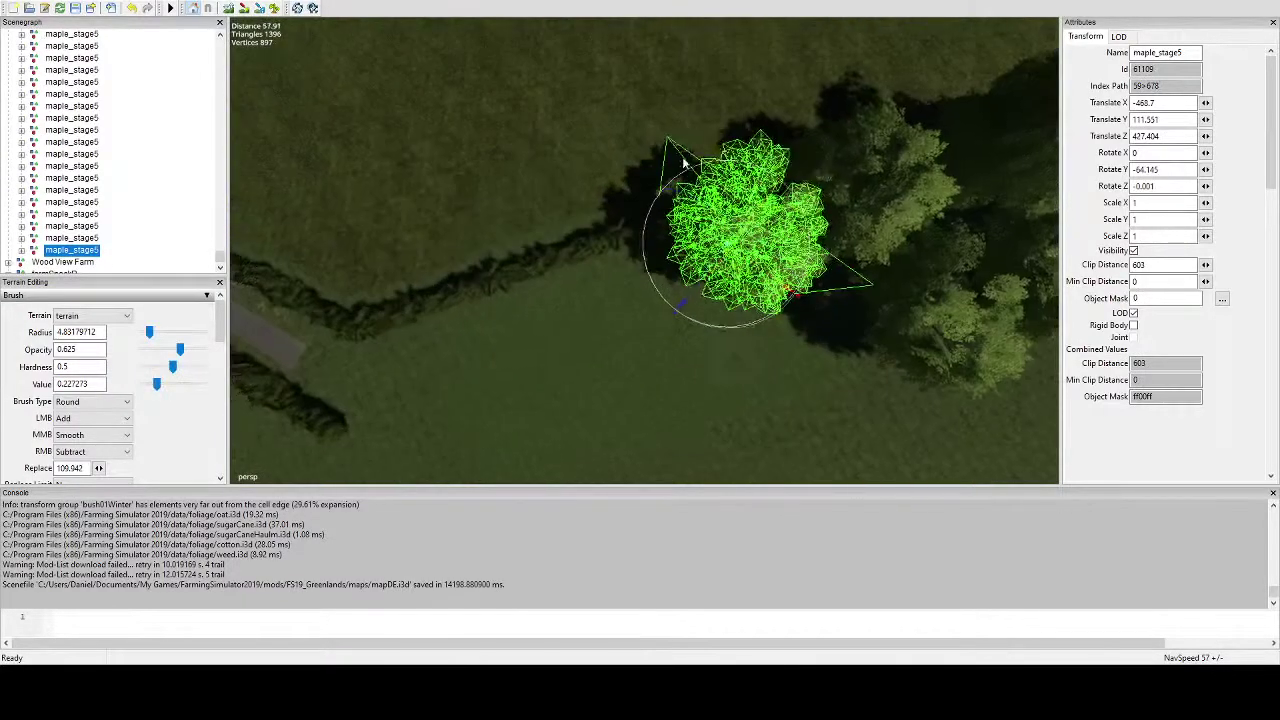
drag(705, 328, 648, 200)
alt+drag(648, 200, 768, 231)
scroll(706, 206, up, 2)
scroll(768, 231, down, 2)
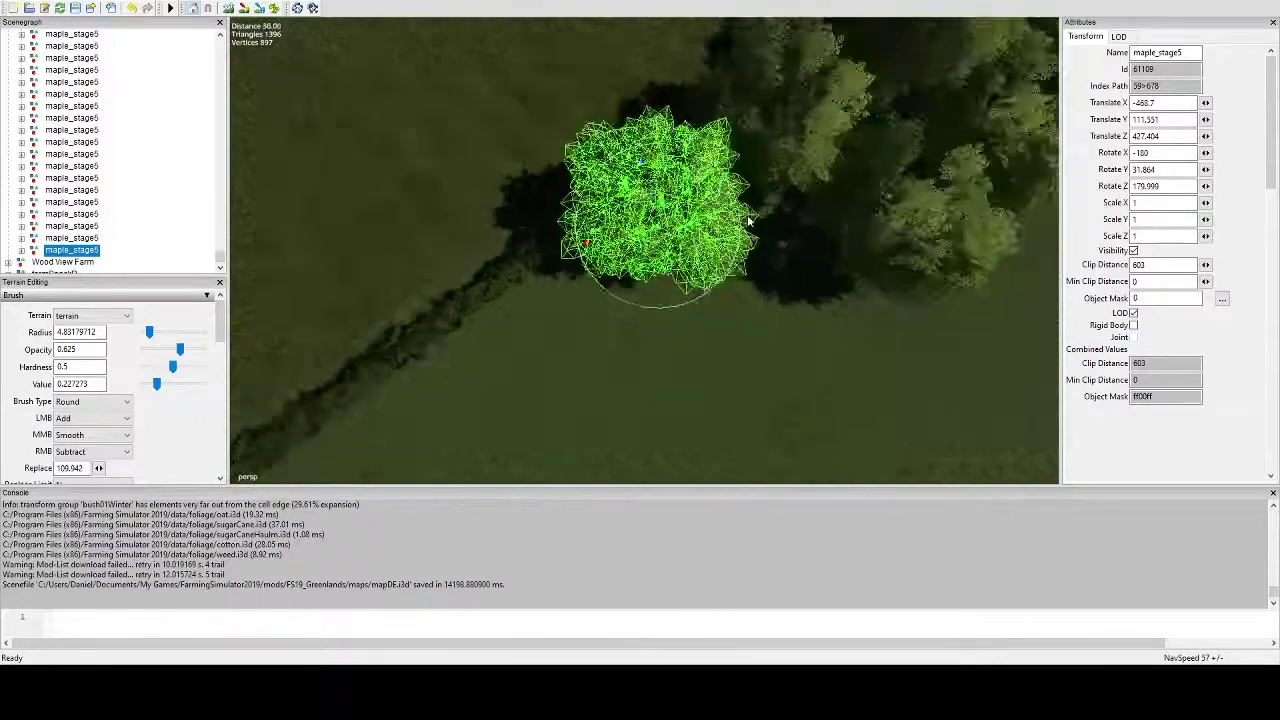
Add a maple copy on the field side near X -466, Z 443, rotated to about -48 on Y.
key(ctrl+d)
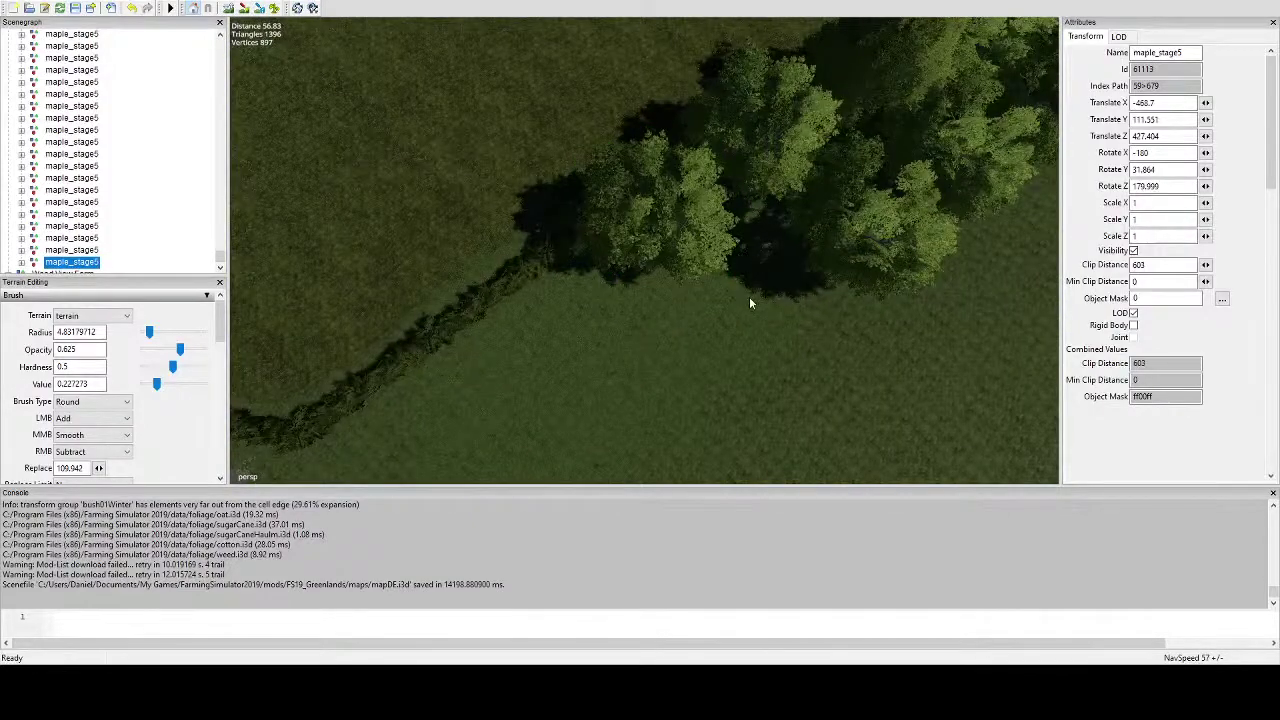
key(ctrl+b)
drag(763, 388, 728, 288)
scroll(728, 288, down, 5)
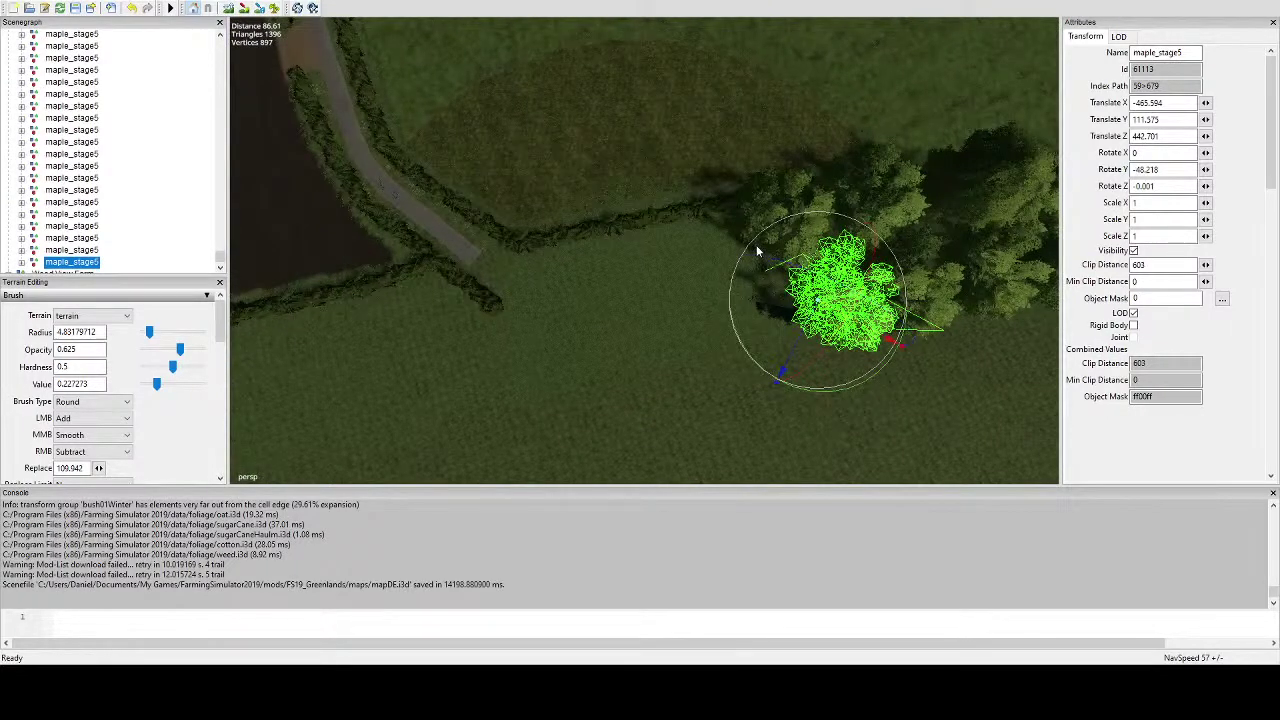
alt+right_drag(757, 251, 770, 318)
scroll(770, 318, up, 4)
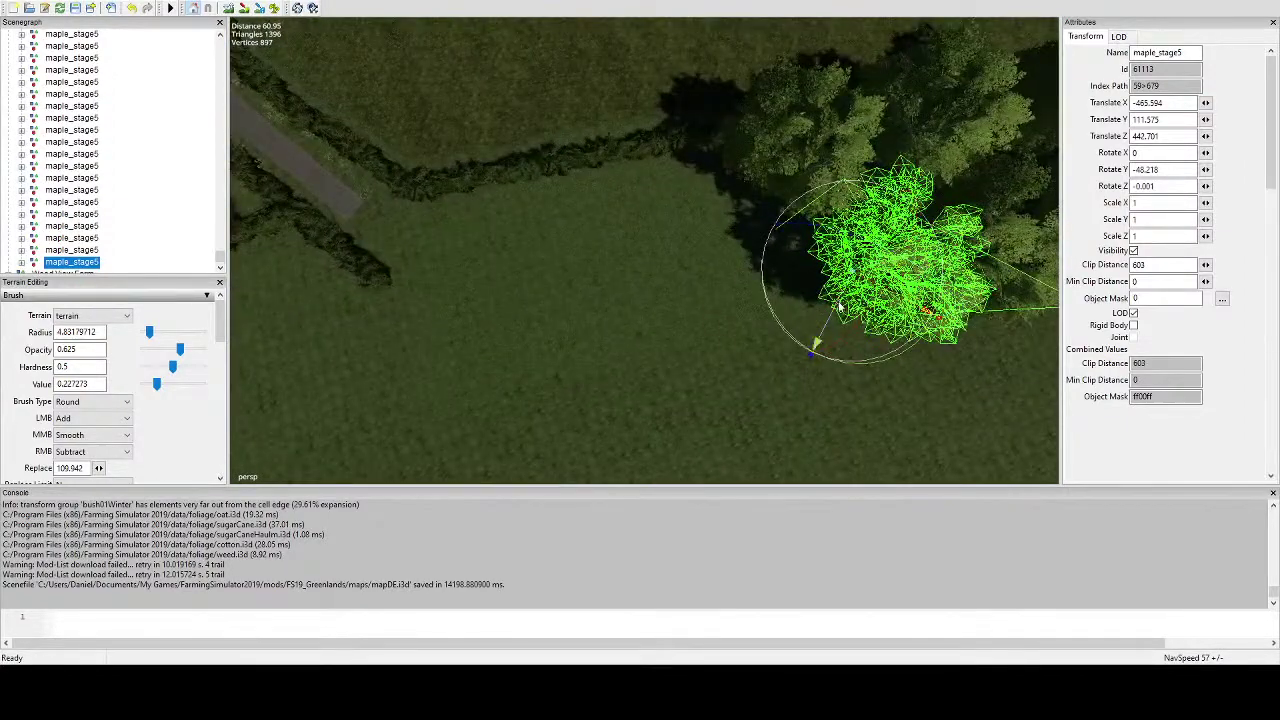
drag(839, 303, 635, 265)
scroll(817, 306, down, 1)
scroll(723, 352, down, 1)
scroll(635, 265, up, 1)
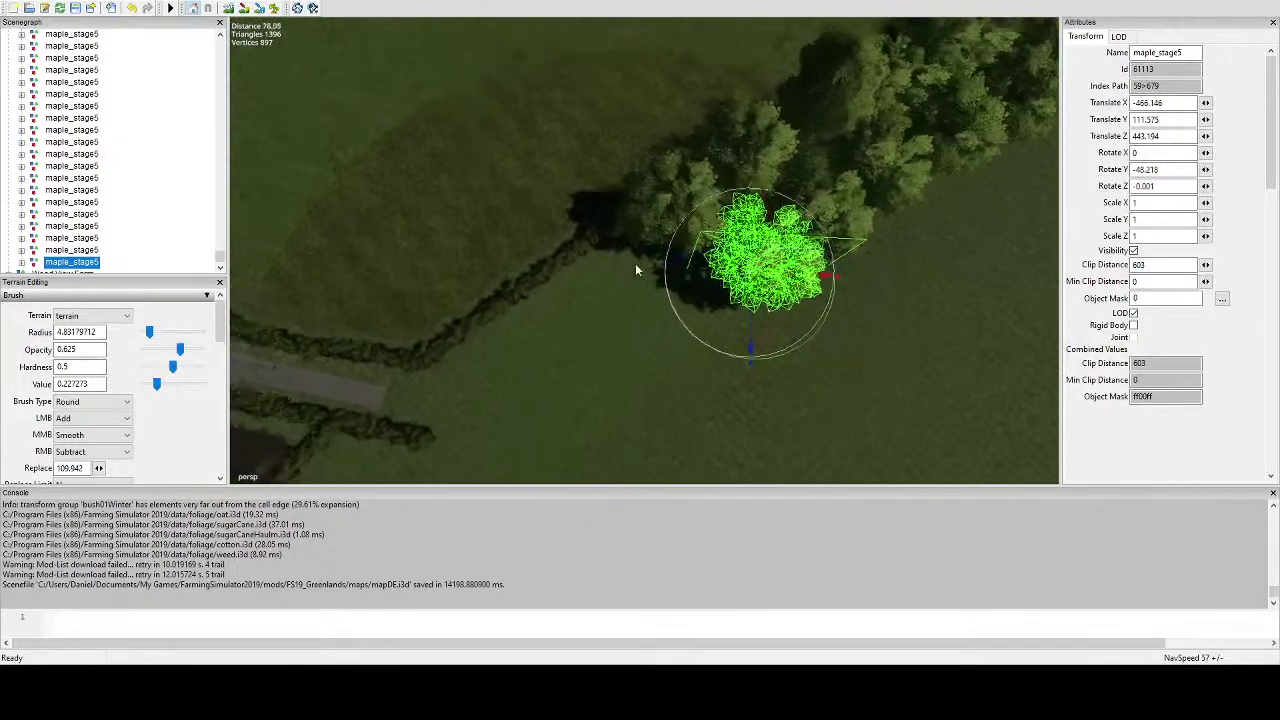
middle_drag(716, 305, 744, 325)
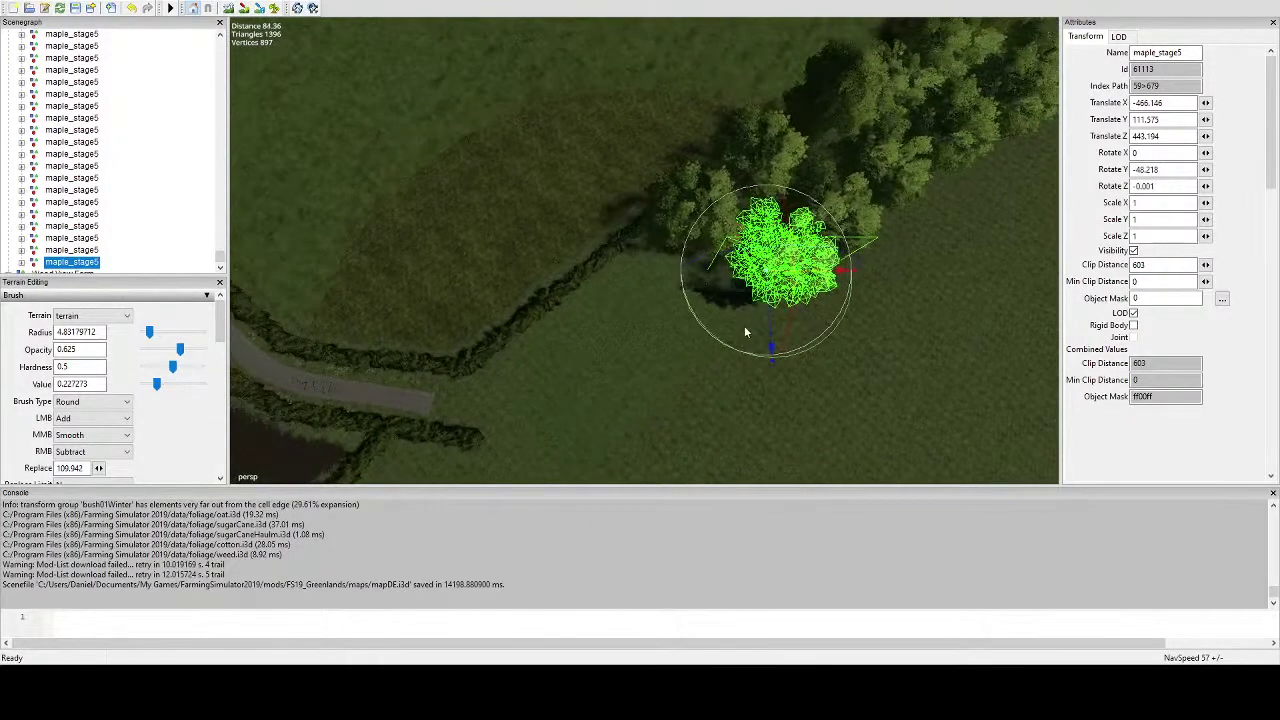
Add maple copies near X -482, Z 427 and X -479, Z 443, rotating them to about 13 and 32 on Y.
key(ctrl+d)
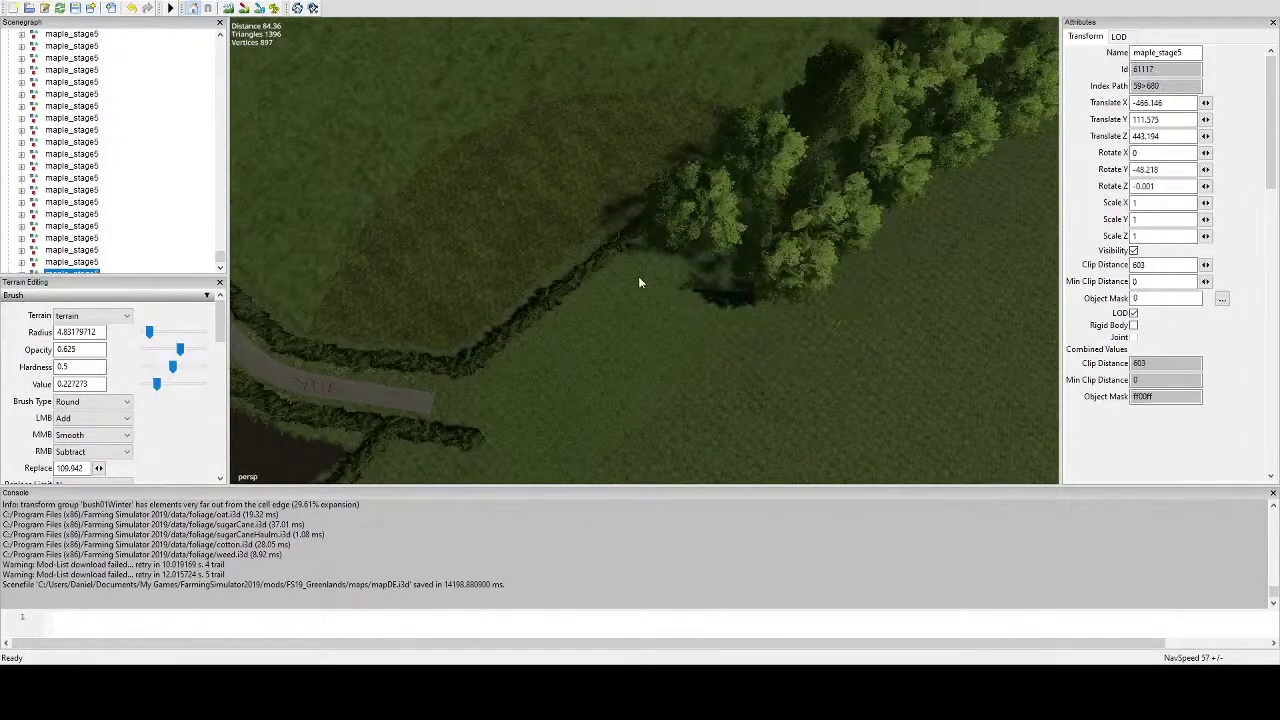
key(ctrl+b)
drag(677, 359, 549, 228)
scroll(580, 222, up, 3)
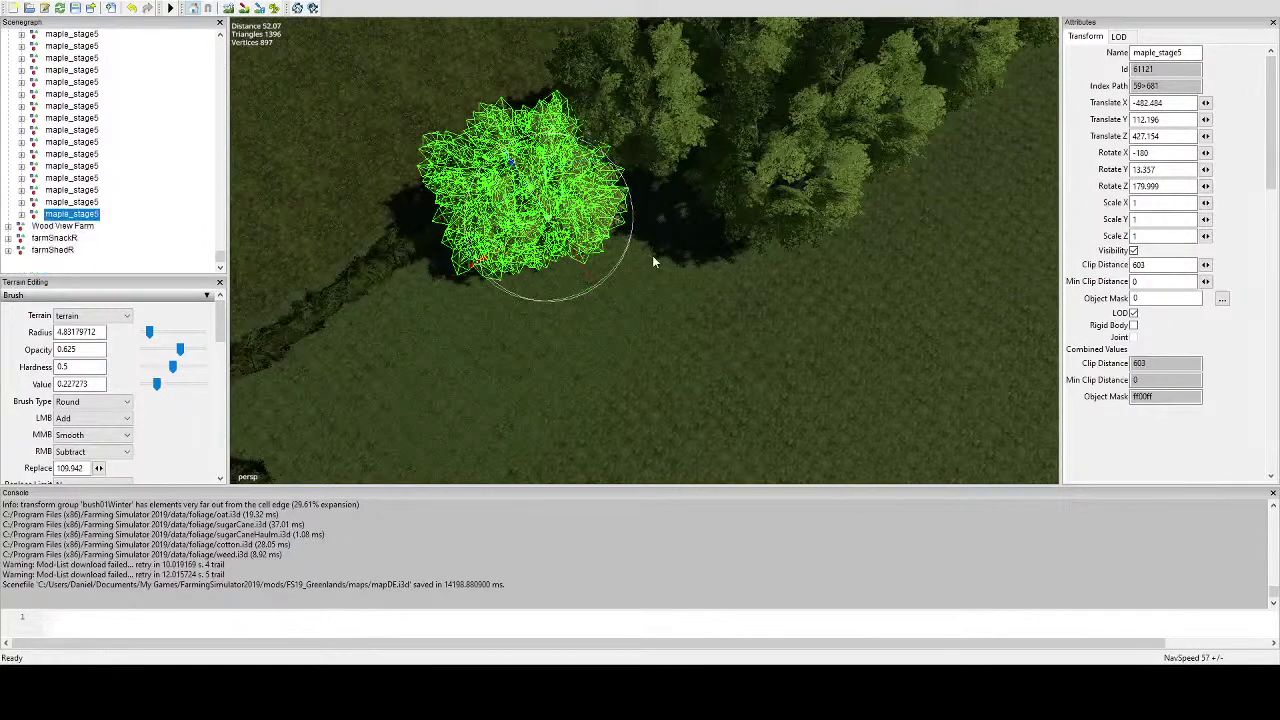
key(ctrl+v)
drag(700, 366, 581, 304)
scroll(582, 304, down, 2)
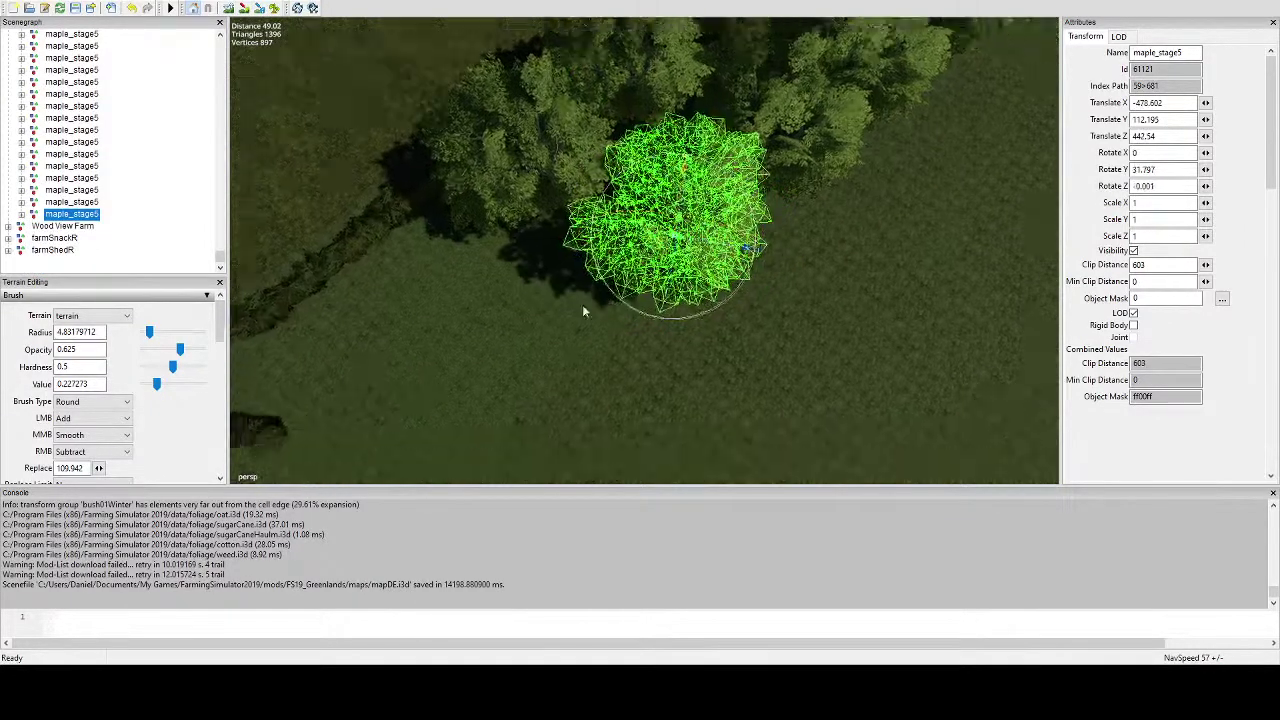
Add a maple copy on the hedge side near X -499, Z 424 and rotate it to about -64 on Y.
alt+middle_drag(582, 304, 644, 322)
key(ctrl+v)
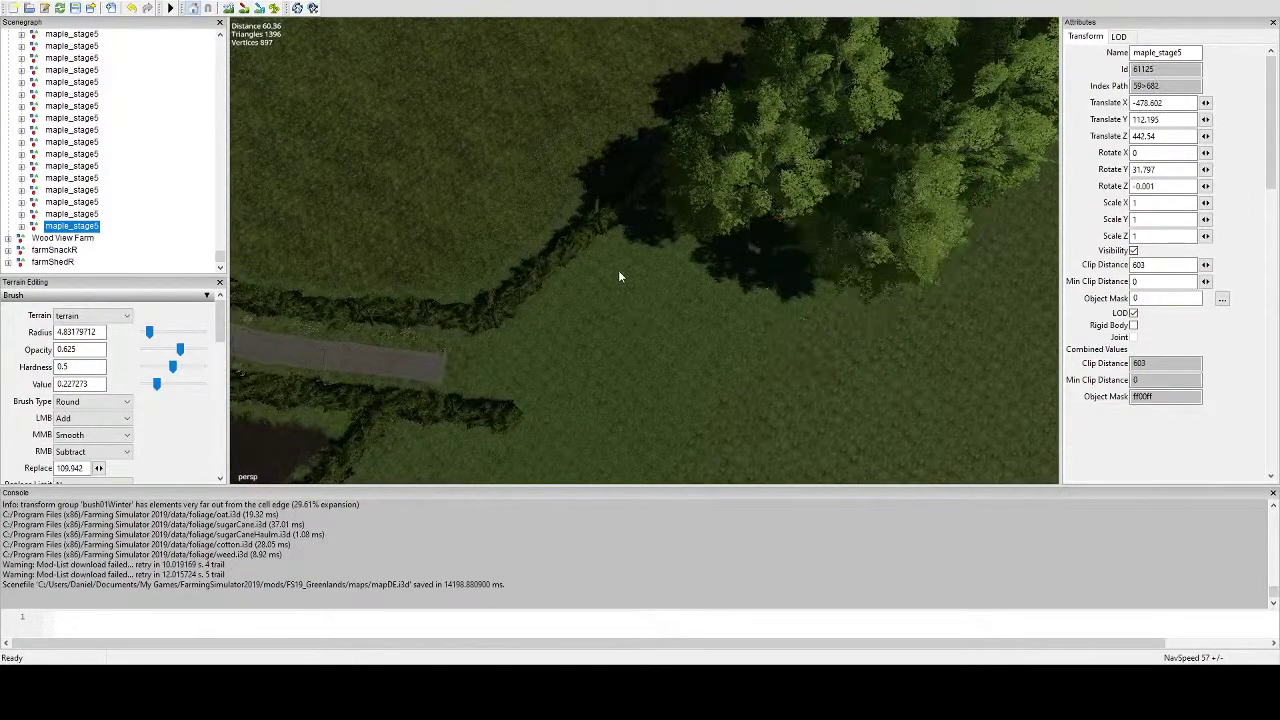
drag(630, 356, 565, 335)
scroll(565, 335, down, 1)
alt+middle_drag(565, 335, 553, 300)
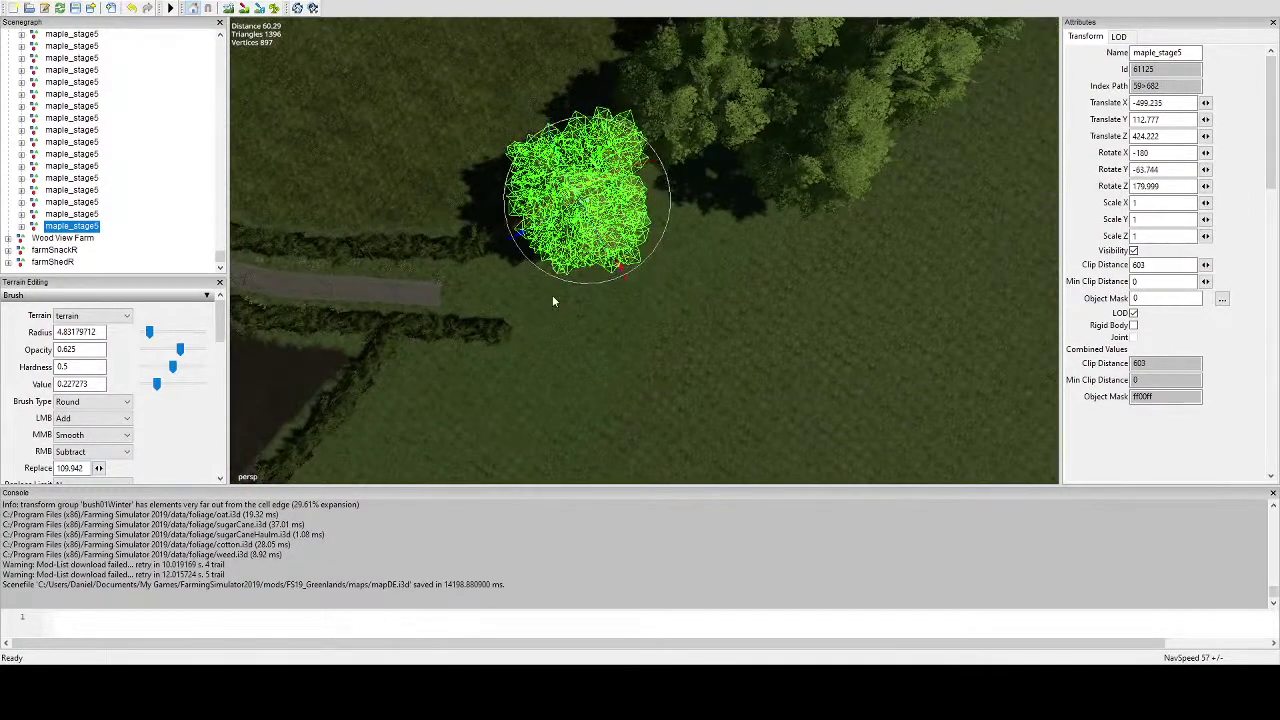
Add a maple copy on the field side near X -494, Z 438 and rotate it to about -0.4 on Y.
key(ctrl+v)
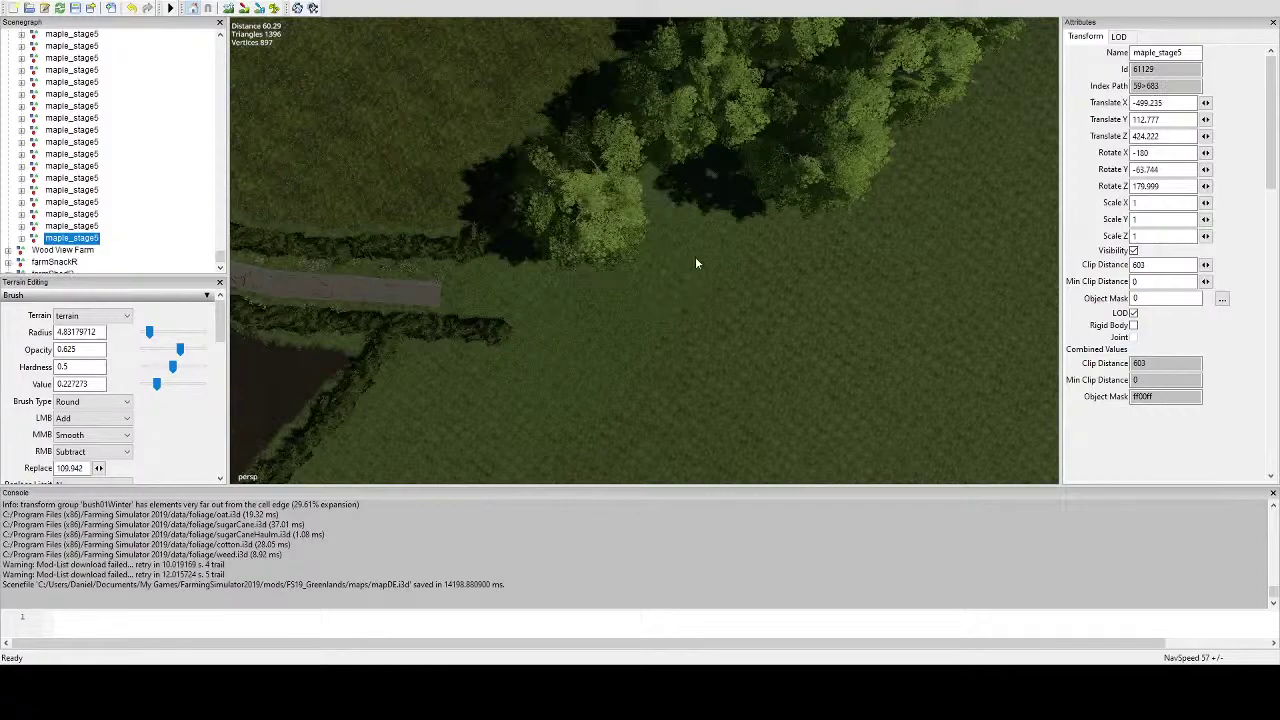
key(ctrl+b)
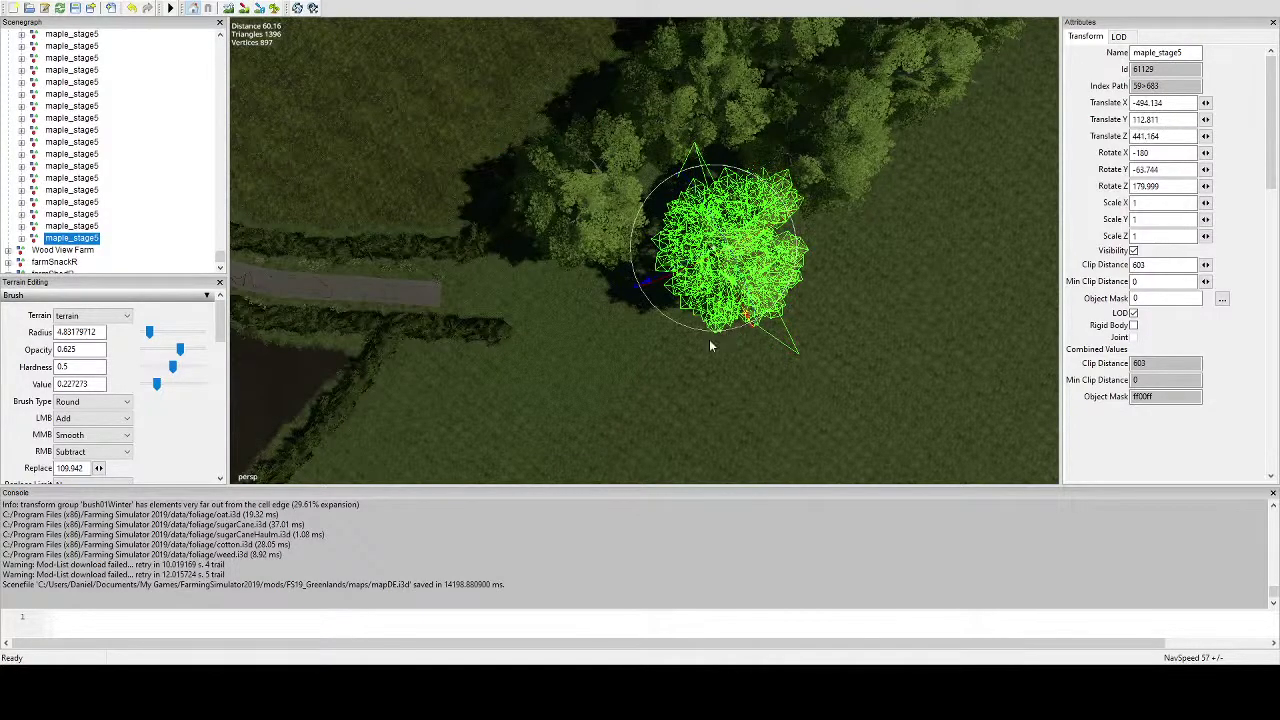
scroll(731, 338, up, 4)
drag(758, 321, 629, 203)
scroll(698, 240, up, 3)
right_drag(628, 203, 718, 123)
drag(718, 123, 716, 216)
scroll(716, 216, down, 5)
alt+middle_drag(716, 216, 669, 336)
scroll(669, 336, down, 5)
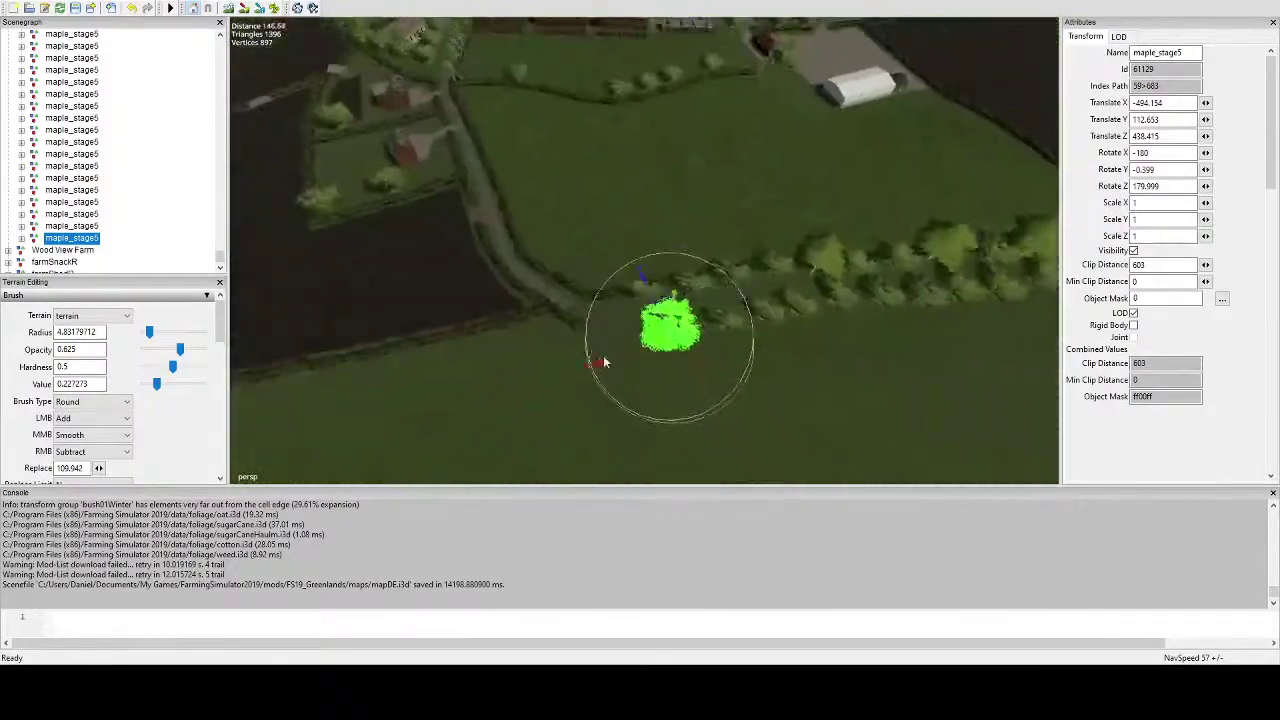
Duplicate the lane20m piece at the end of the lane and place the copy against it near X -521, Z 416.
alt+middle_drag(606, 363, 571, 400)
scroll(590, 385, up, 3)
alt+drag(617, 363, 654, 359)
right_drag(652, 359, 660, 311)
click(641, 292)
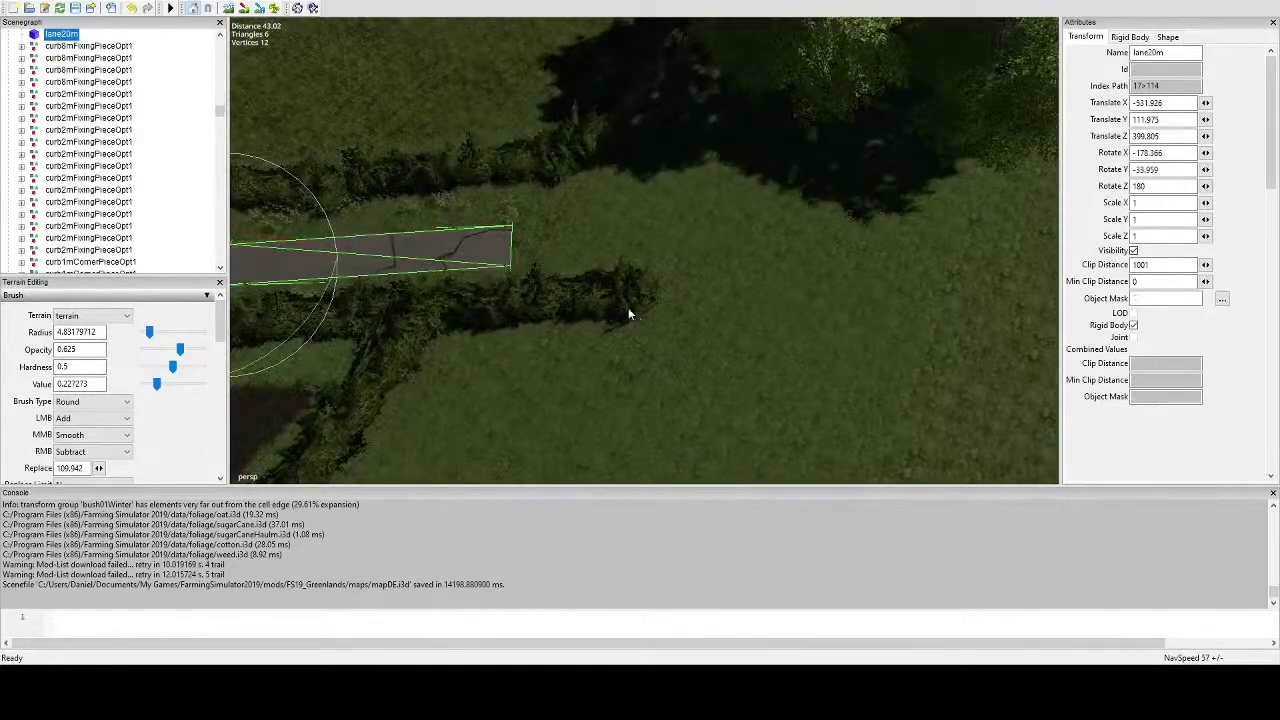
right_drag(398, 261, 440, 277)
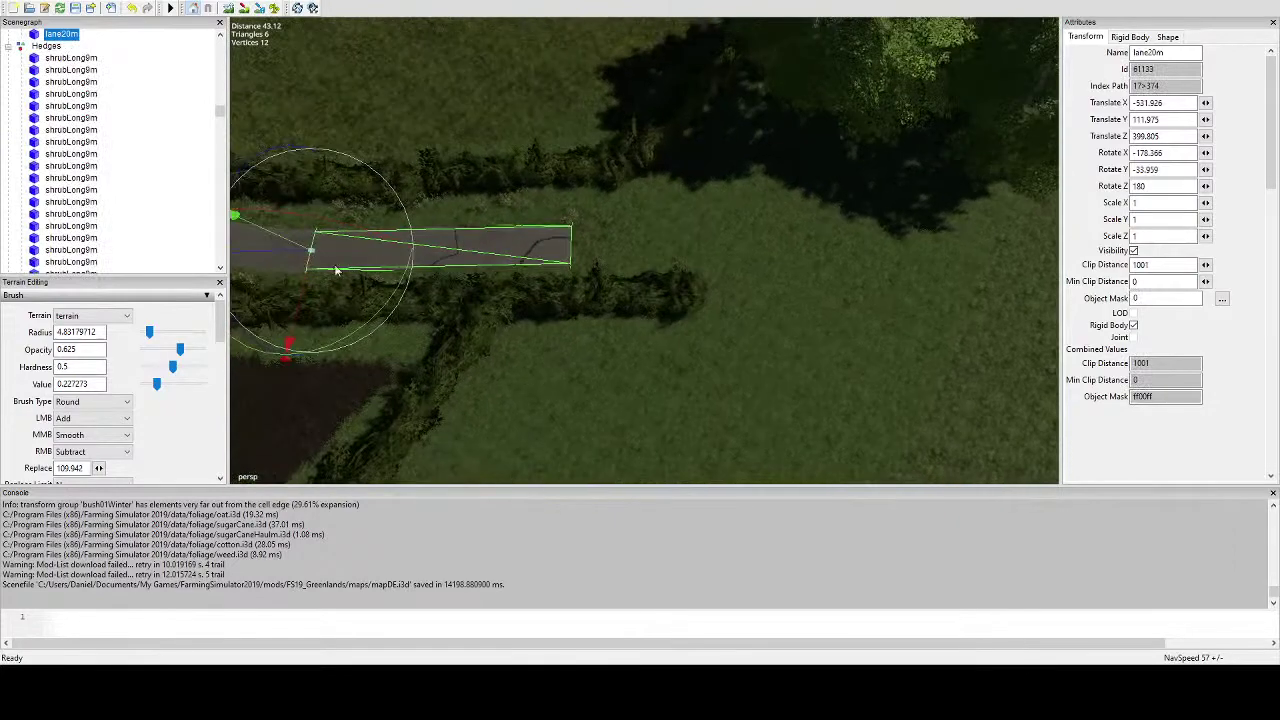
drag(294, 256, 680, 323)
scroll(608, 295, up, 3)
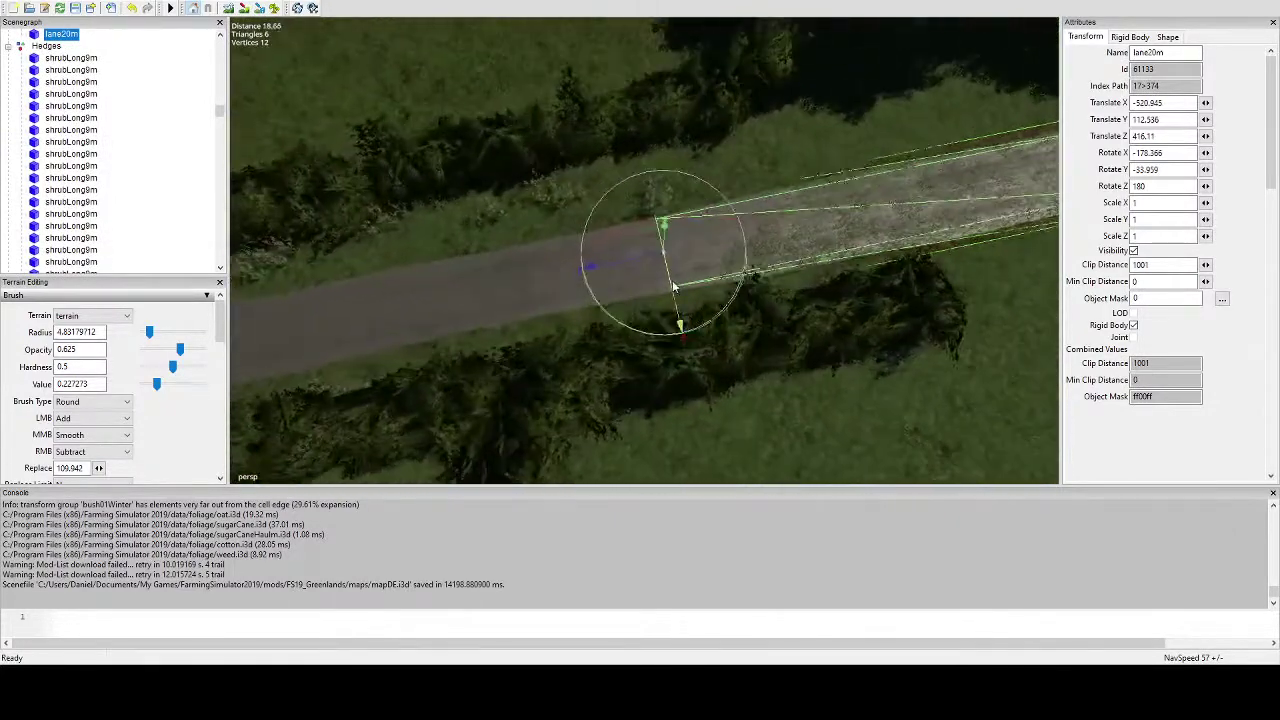
scroll(690, 290, up, 4)
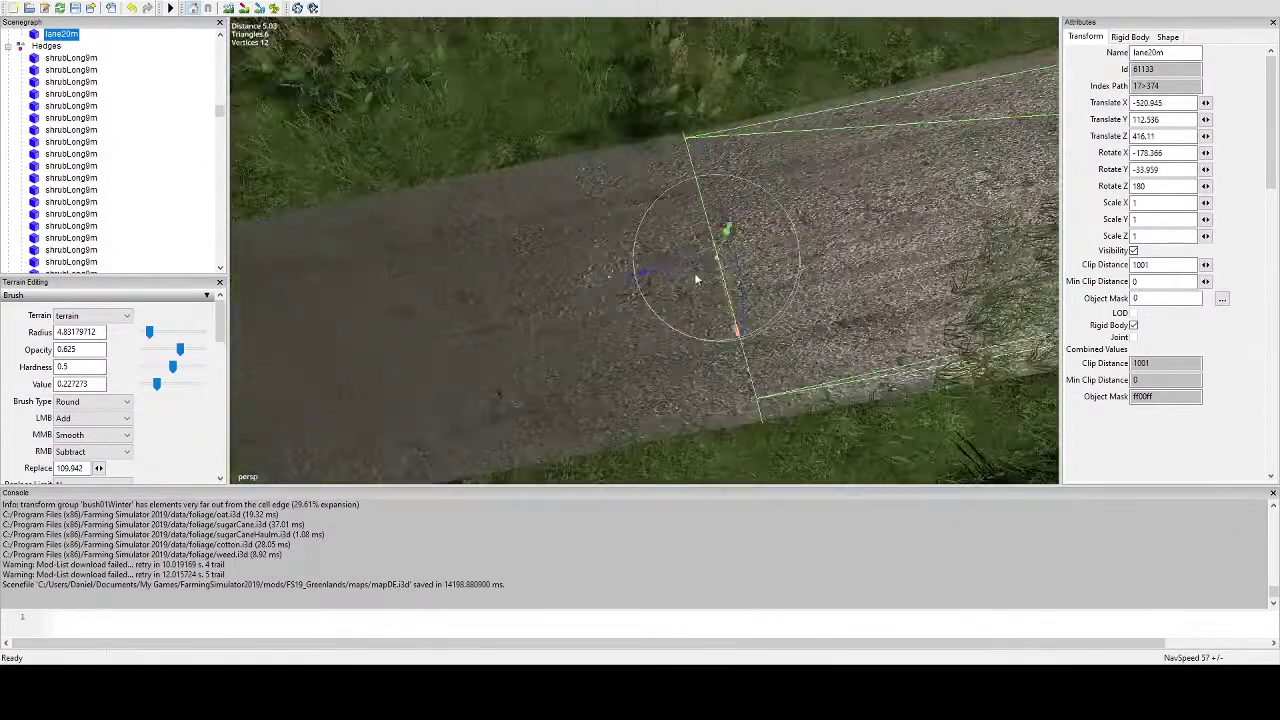
drag(694, 266, 731, 279)
scroll(731, 279, down, 6)
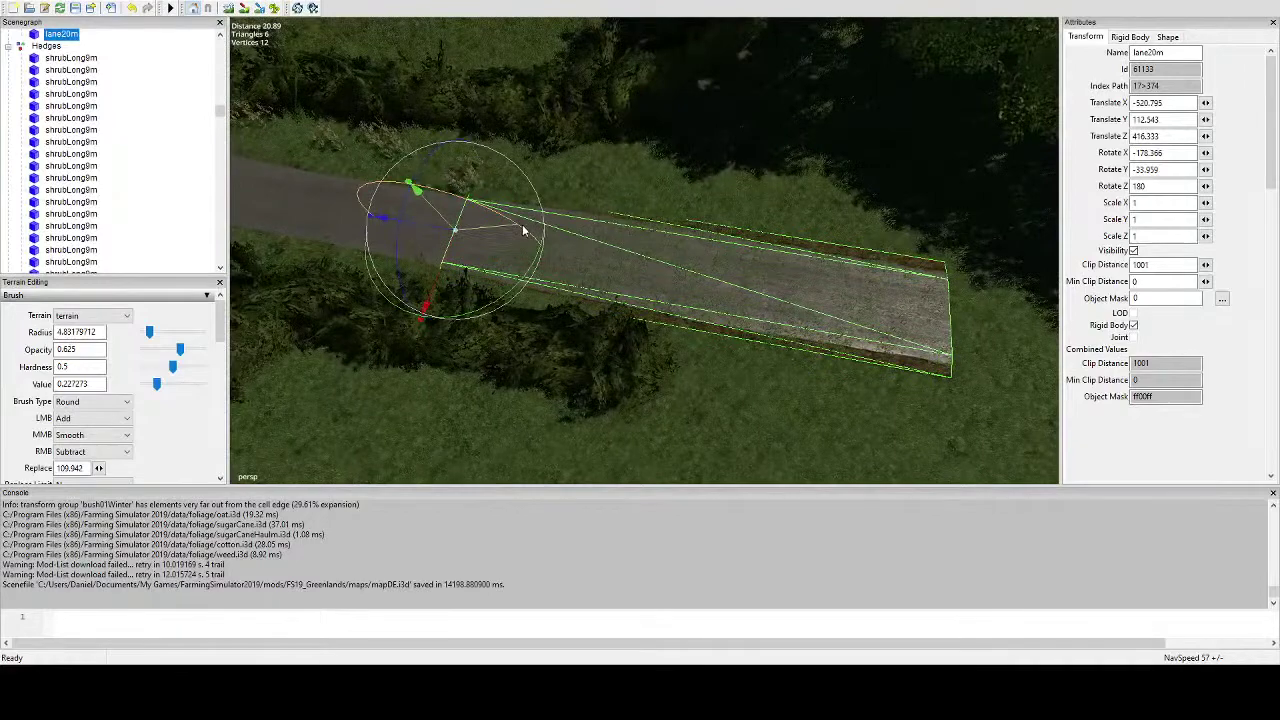
Rotate the new lane20m piece to about -29 on Y and align it with the existing lane near X -520.9, Z 416.1.
drag(522, 230, 615, 284)
alt+middle_drag(615, 284, 635, 284)
scroll(632, 268, up, 5)
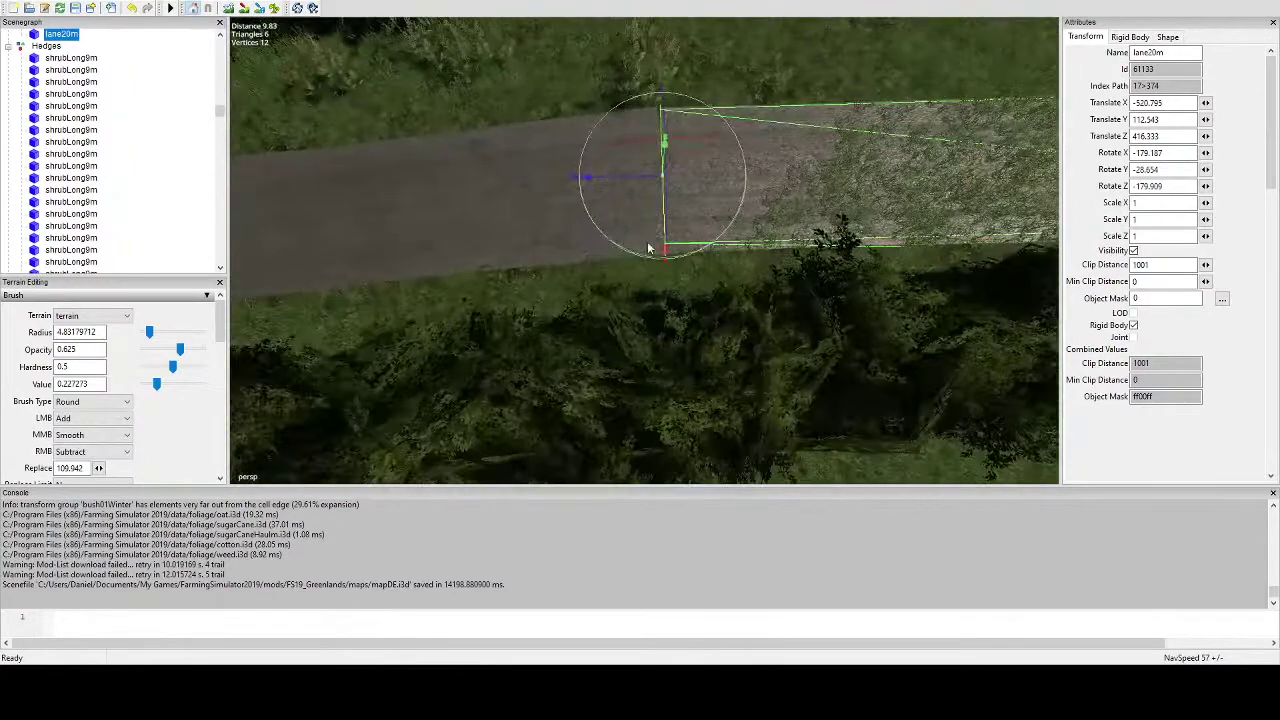
drag(634, 181, 629, 177)
alt+middle_drag(688, 195, 664, 200)
alt+drag(664, 200, 711, 233)
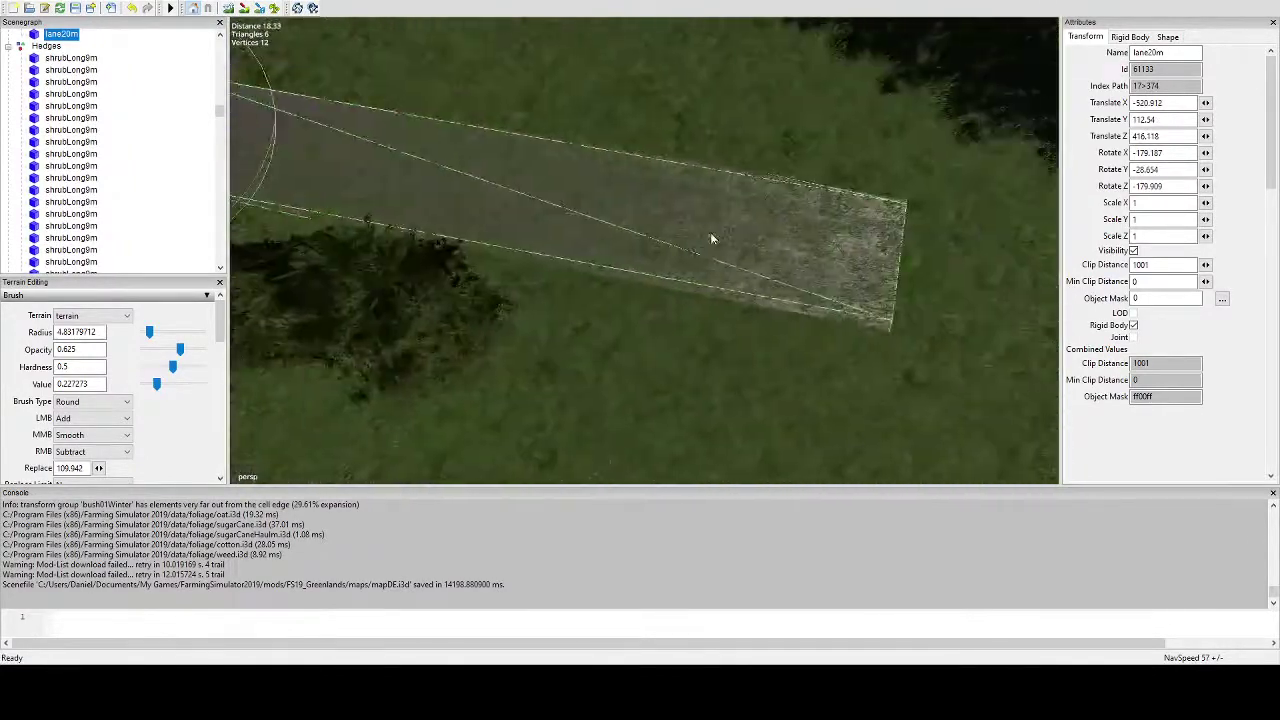
scroll(712, 238, down, 4)
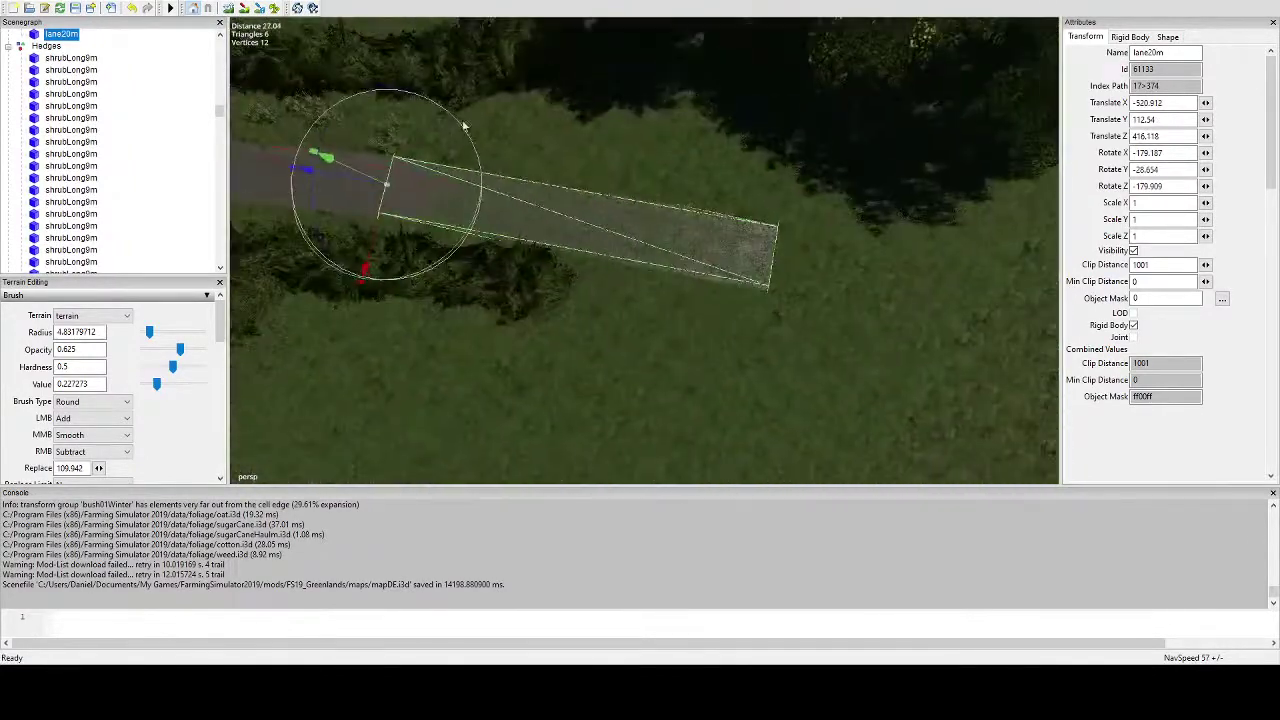
Set up foliage painting with a brush radius of about 0.83 and the grass foliage layer.
scroll(570, 232, down, 17)
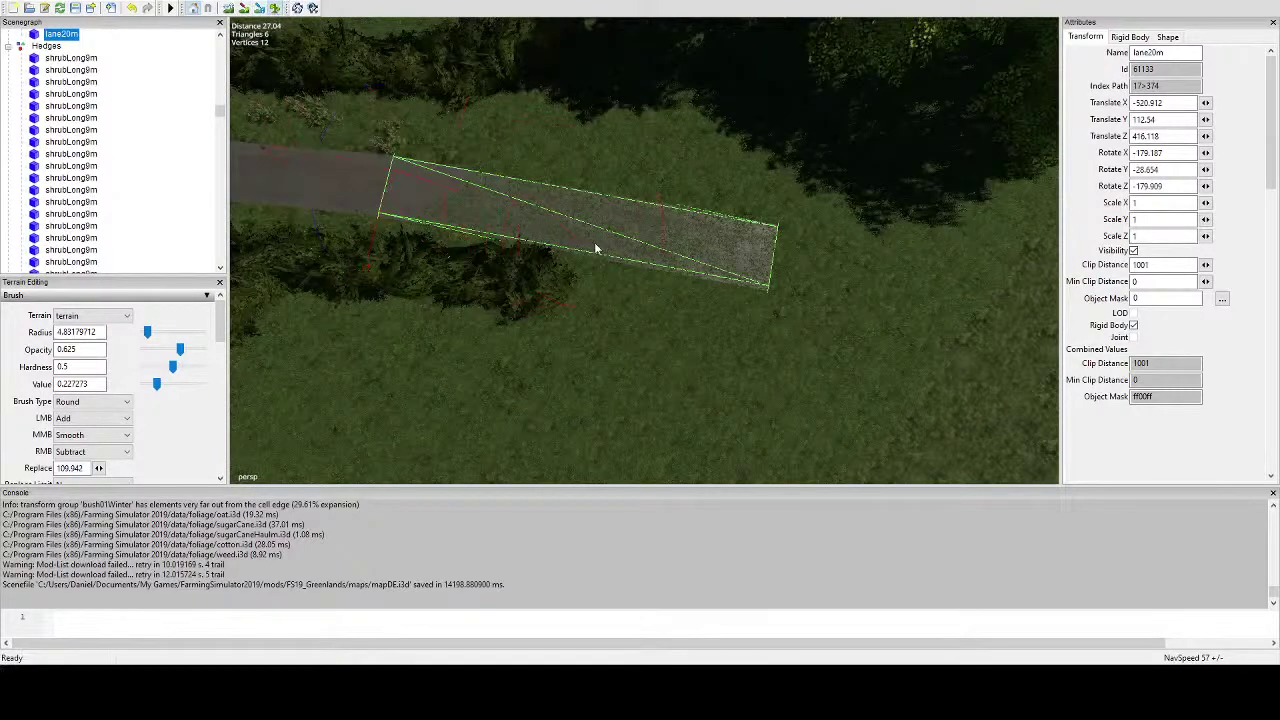
scroll(546, 230, up, 4)
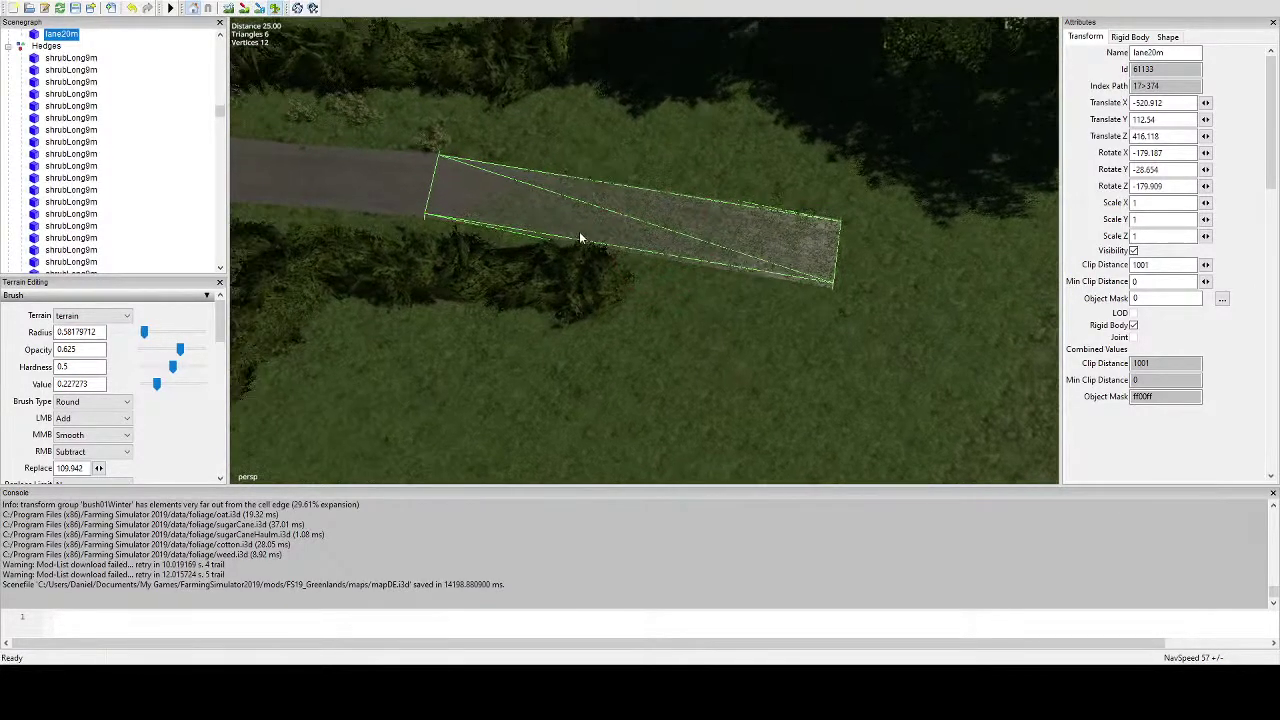
middle_drag(609, 226, 460, 212)
alt+drag(459, 207, 568, 260)
scroll(580, 256, up, 3)
middle_drag(583, 261, 667, 280)
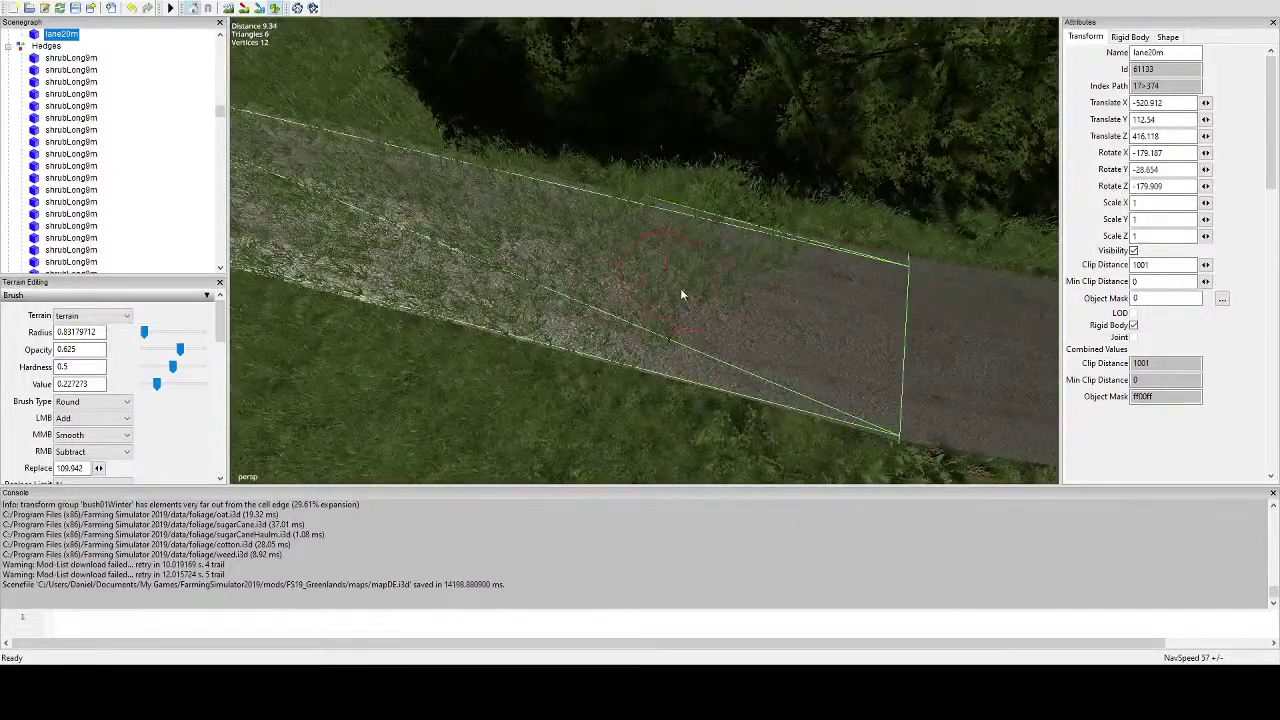
drag(220, 349, 217, 384)
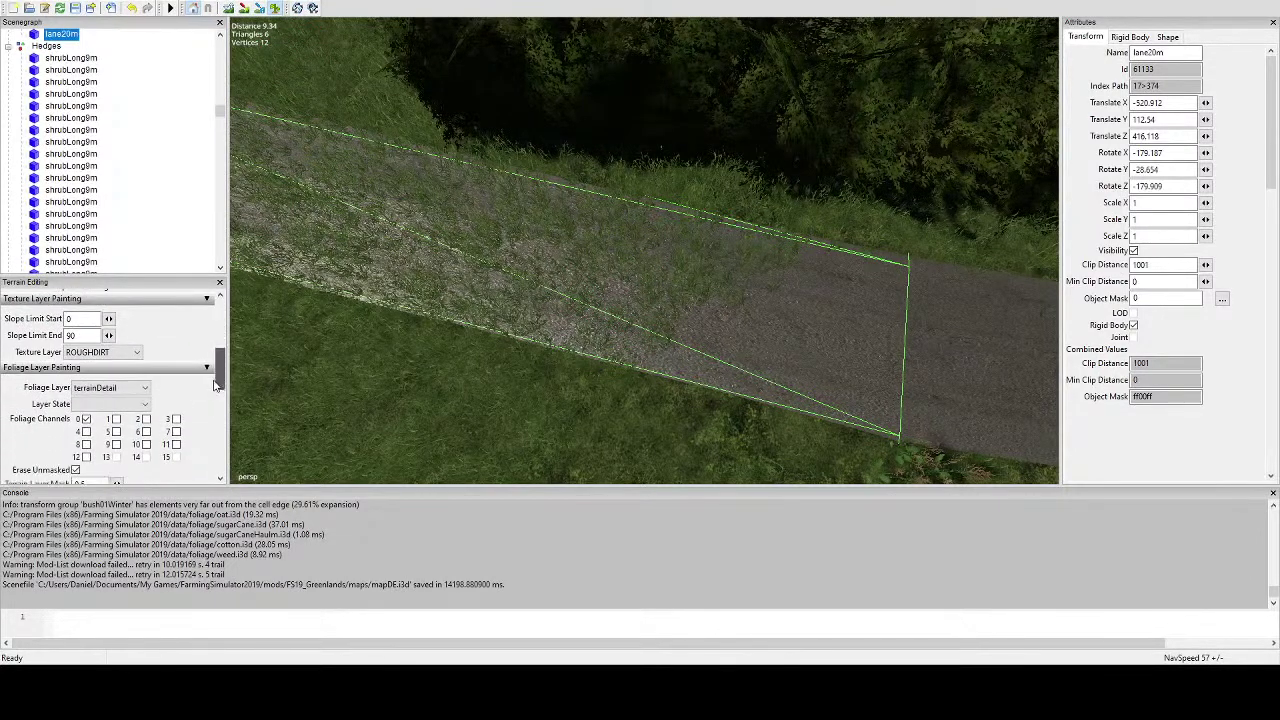
click(127, 389)
click(121, 438)
Erase the grass growing through the new lane piece along its whole length.
right_drag(625, 298, 686, 238)
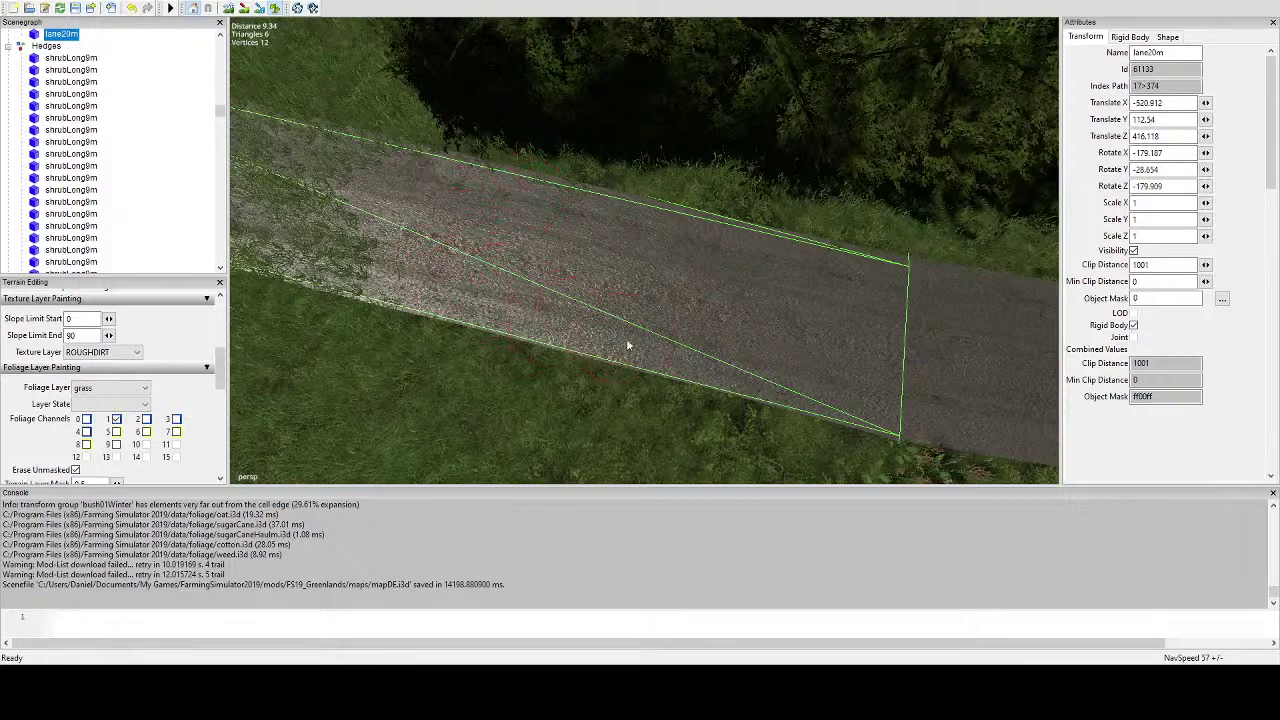
alt+drag(566, 328, 604, 343)
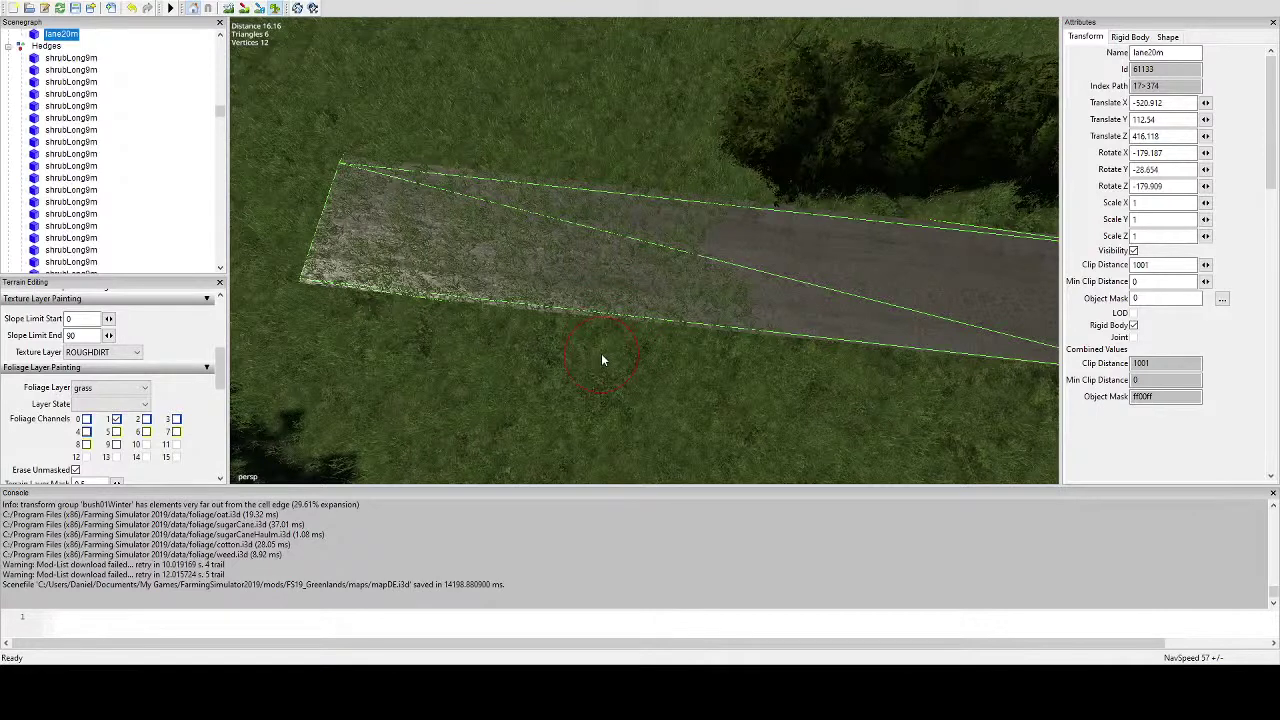
scroll(608, 343, down, 3)
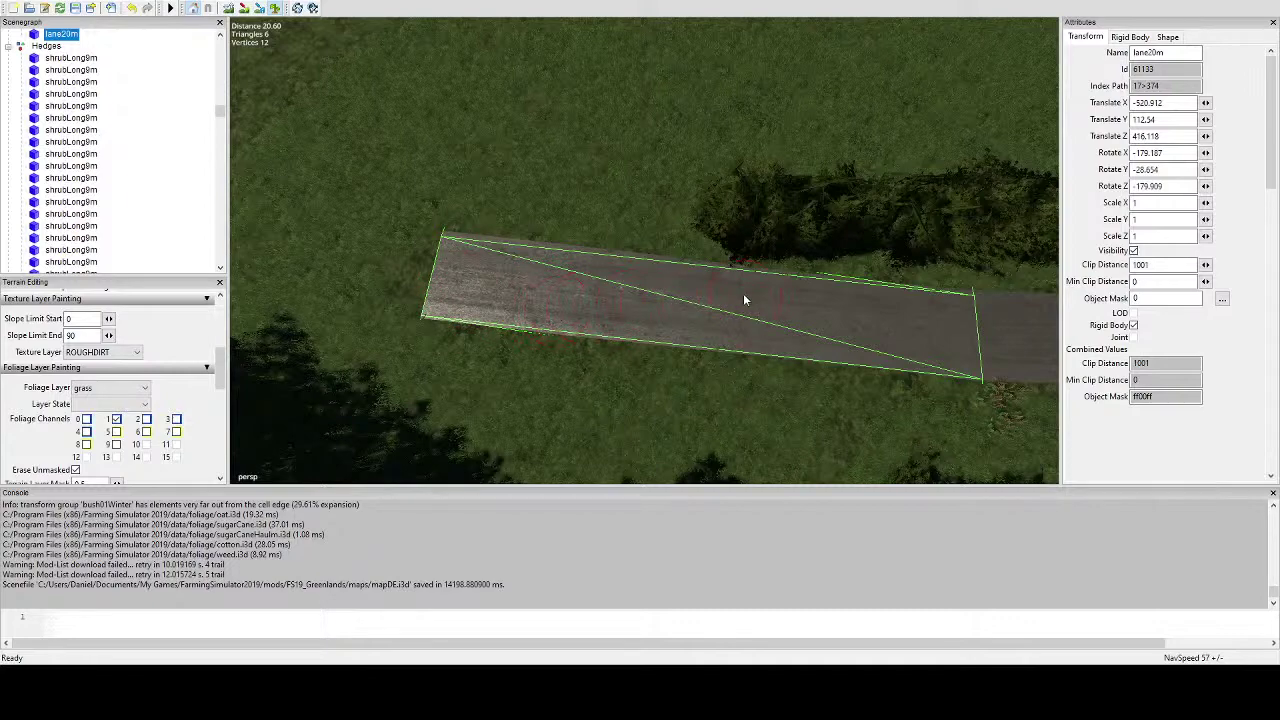
alt+drag(751, 293, 686, 316)
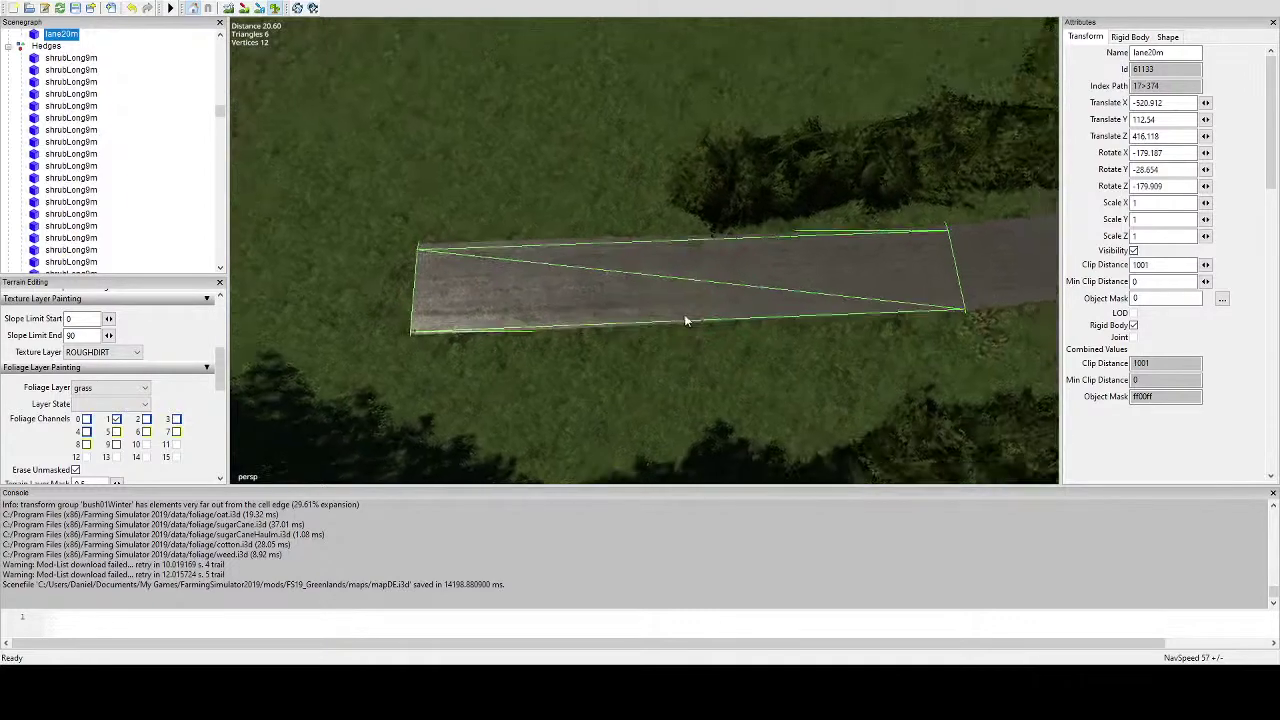
alt+middle_drag(686, 316, 677, 309)
alt+drag(677, 309, 764, 322)
alt+middle_drag(764, 322, 755, 250)
right_drag(756, 258, 749, 312)
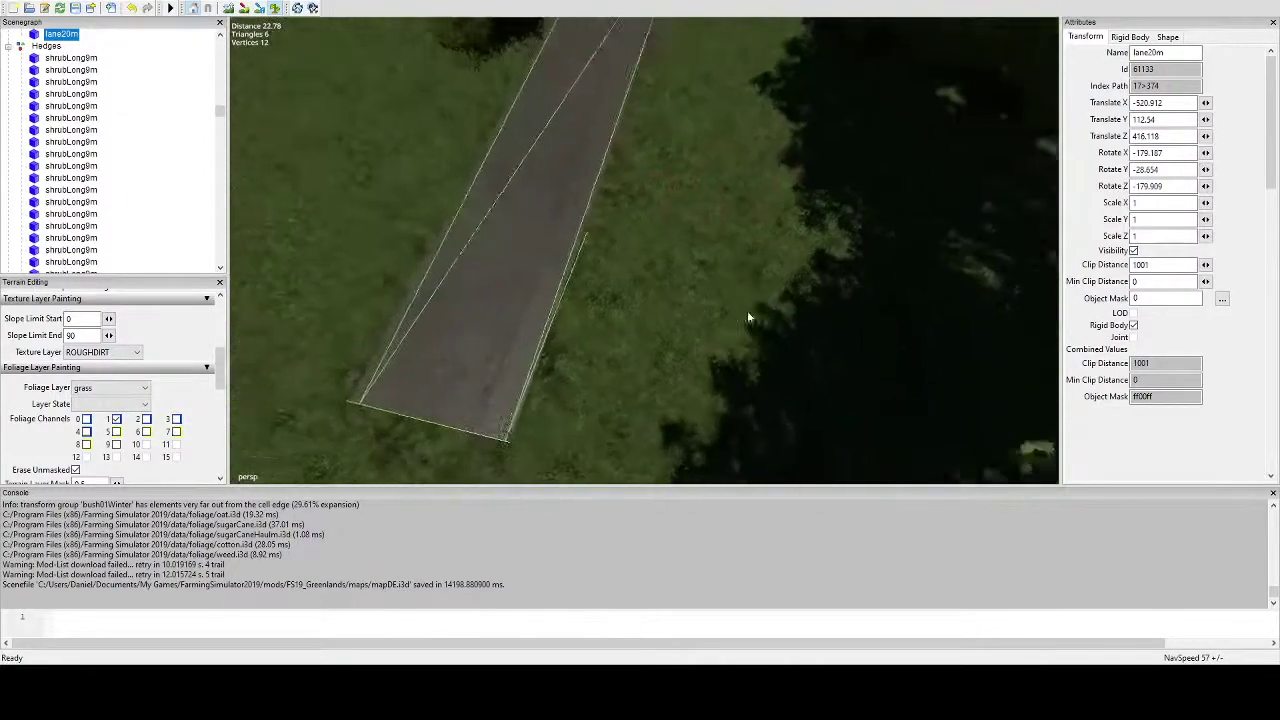
Set the grass layer state to green middle and paint grass around the lane's end.
click(145, 405)
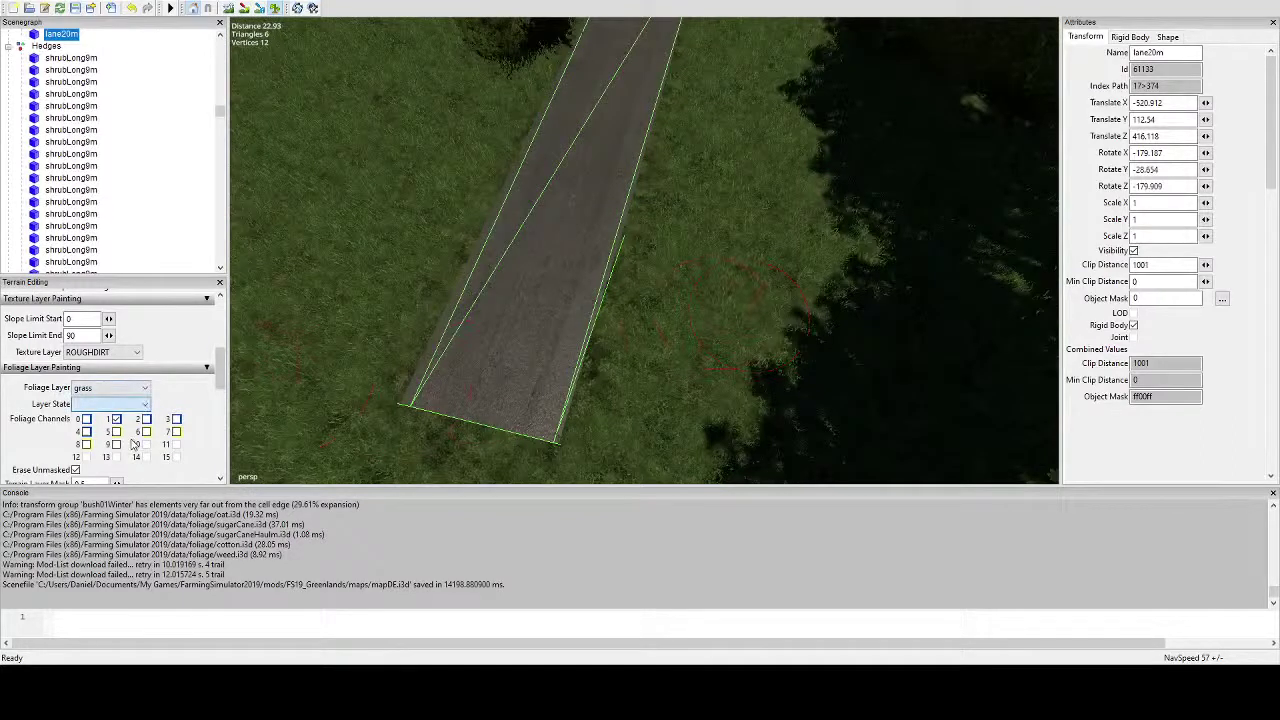
click(133, 453)
drag(724, 190, 697, 196)
right_drag(725, 90, 725, 276)
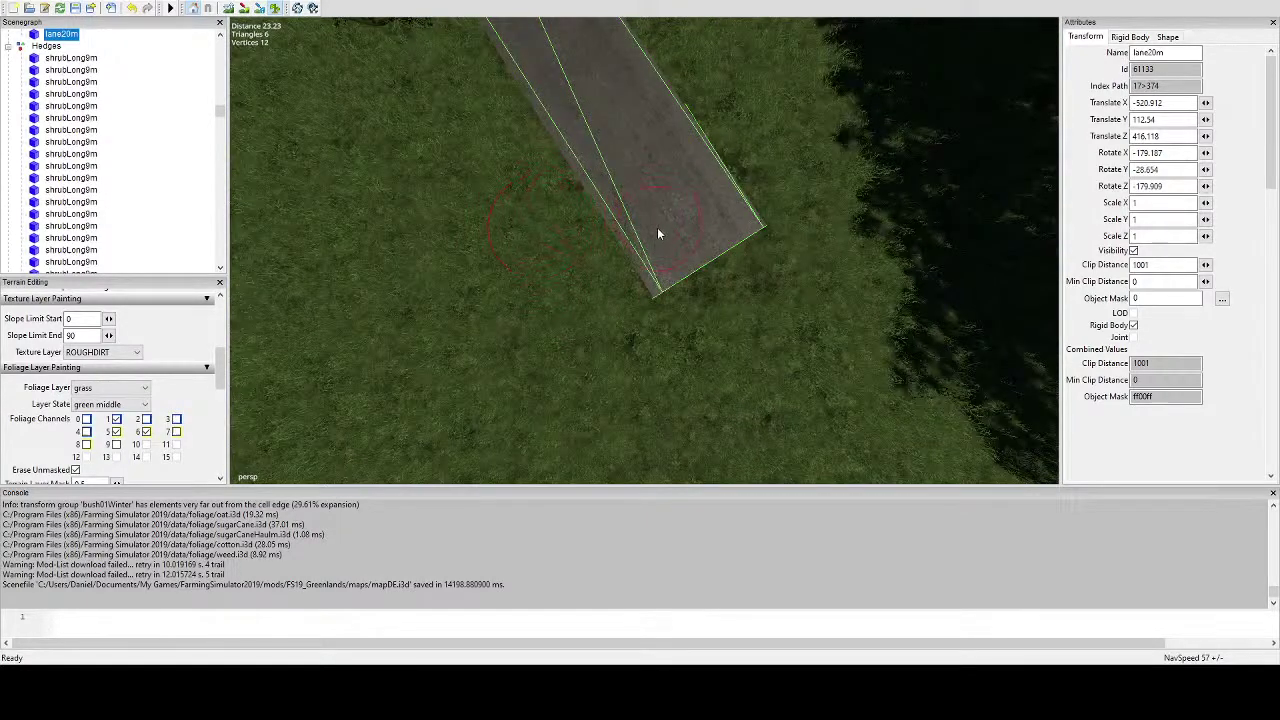
Leave foliage painting, duplicate the new lane20m piece and place the copy at its far end near X -511.6, Z 433.8.
scroll(650, 240, down, 5)
alt+drag(637, 223, 885, 280)
scroll(647, 265, down, 5)
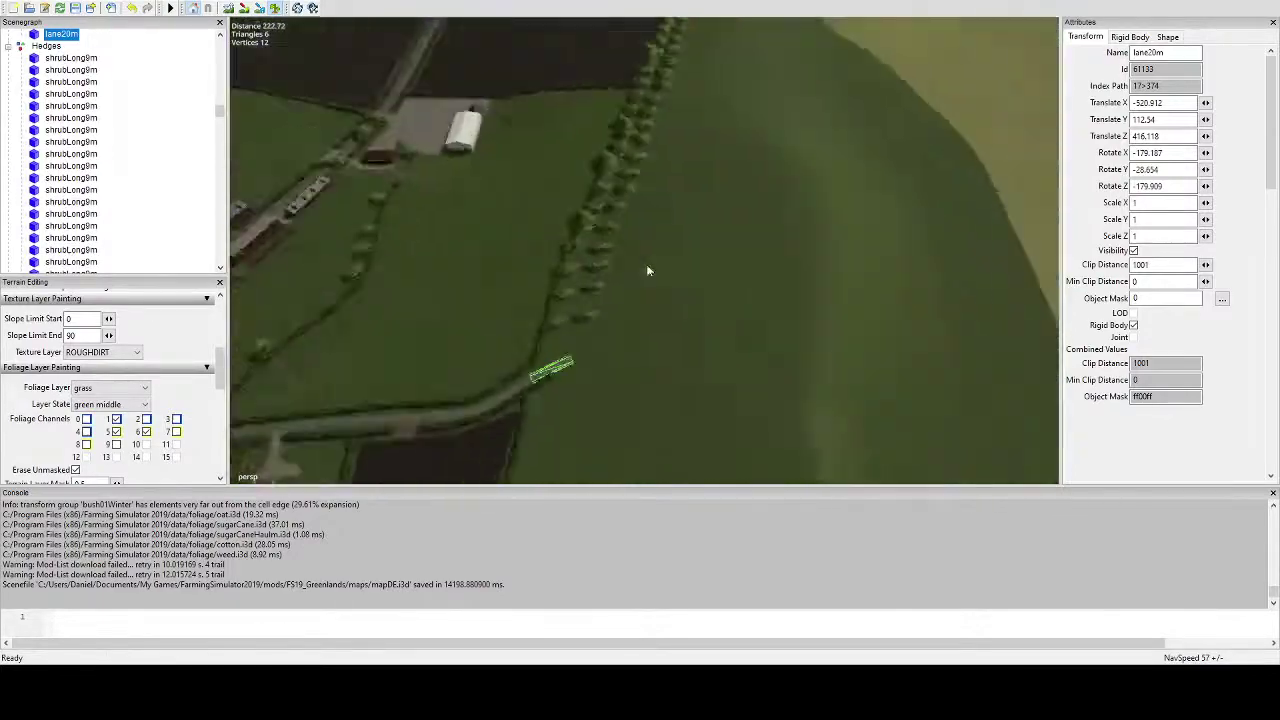
right_drag(647, 270, 549, 397)
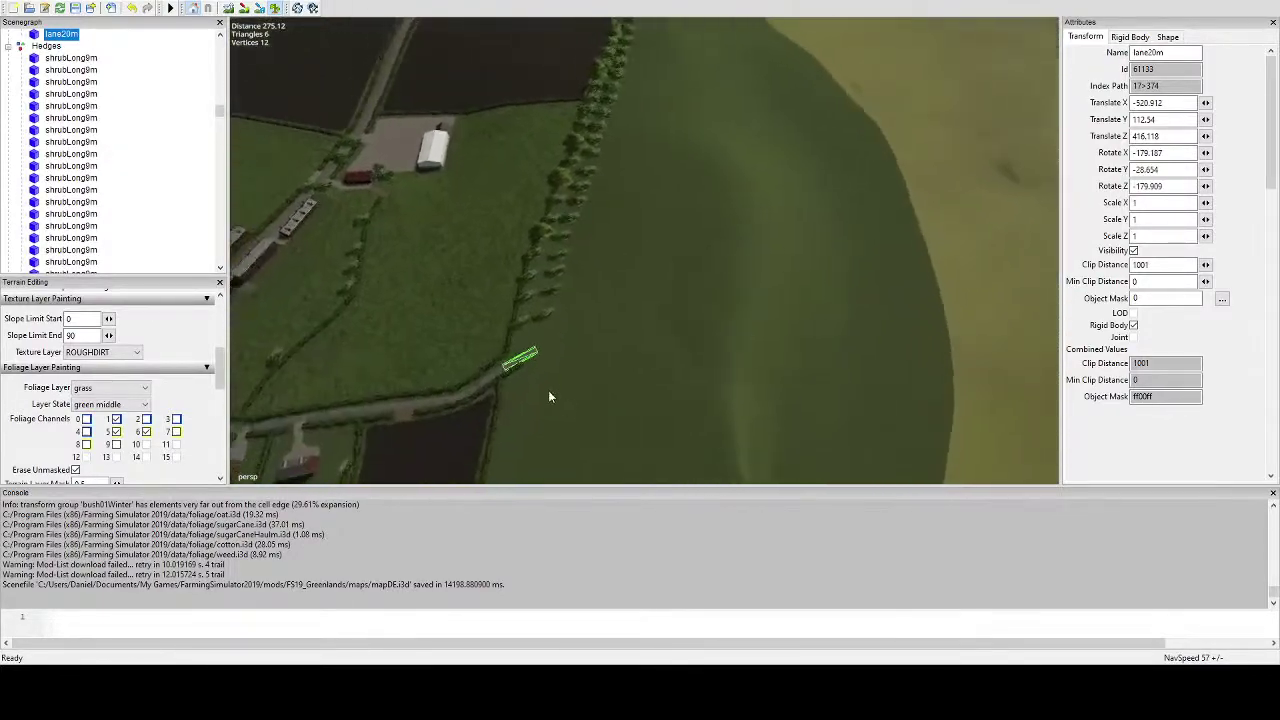
mouse_move(709, 315)
right_down()
mouse_move(749, 263)
mouse_move(794, 260)
mouse_move(749, 231)
mouse_move(806, 210)
mouse_move(735, 192)
right_up()
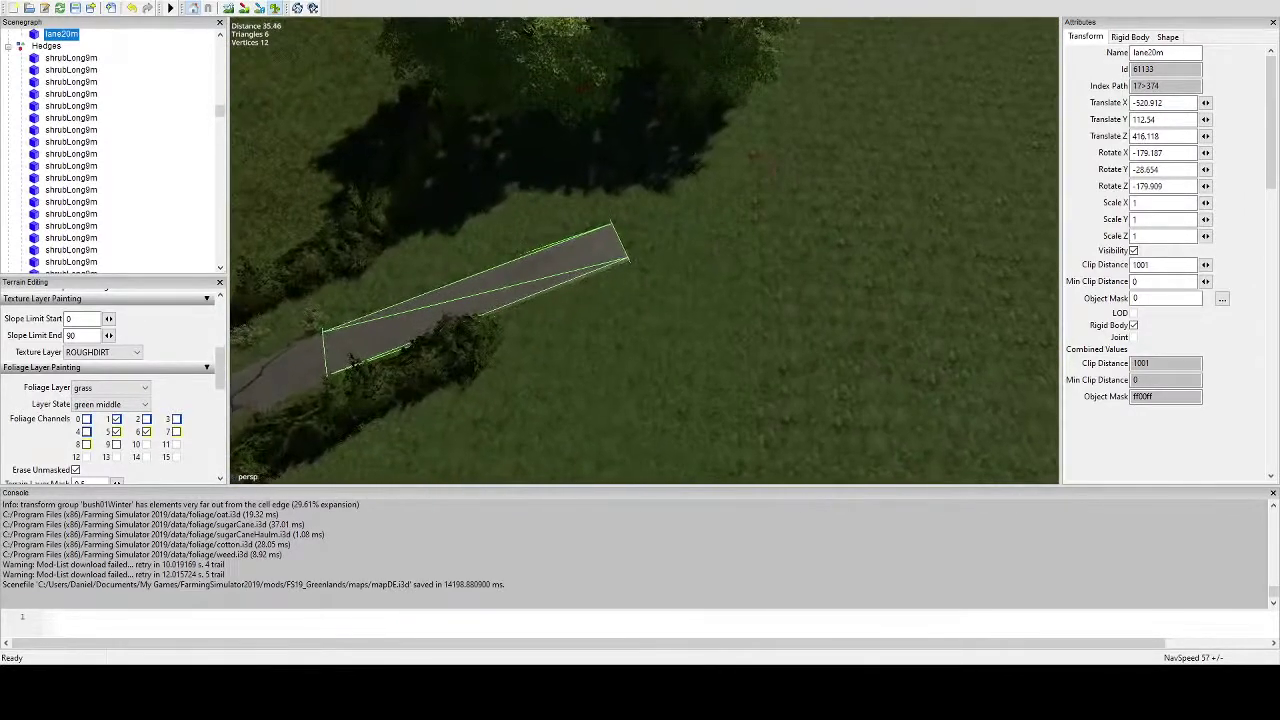
click(275, 8)
right_drag(591, 178, 601, 219)
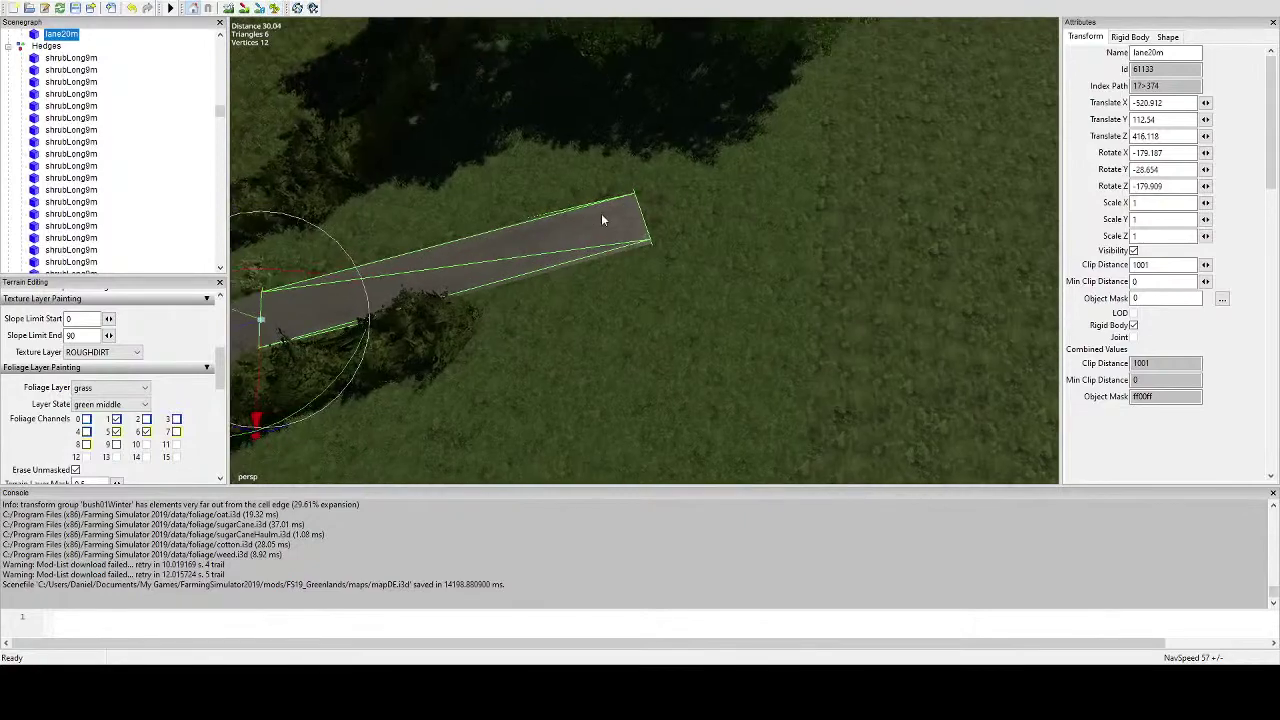
key(ctrl+d)
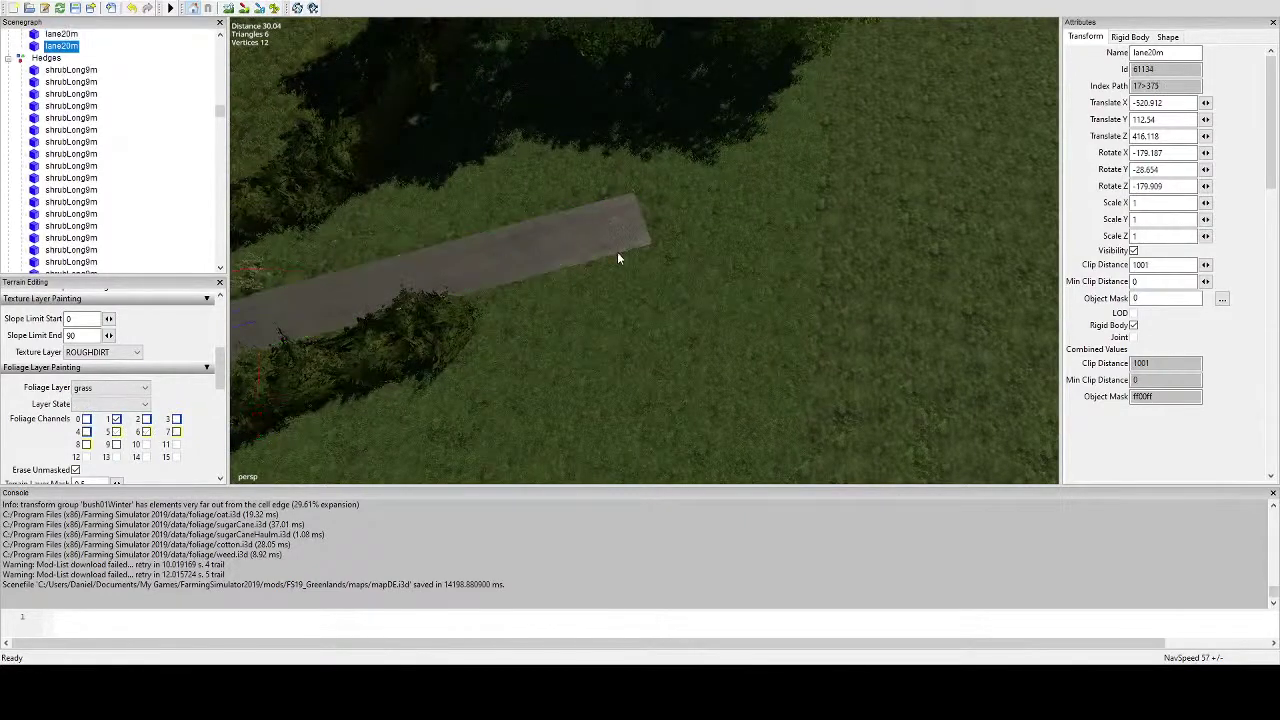
key(ctrl+b)
scroll(703, 251, up, 4)
scroll(703, 256, down, 3)
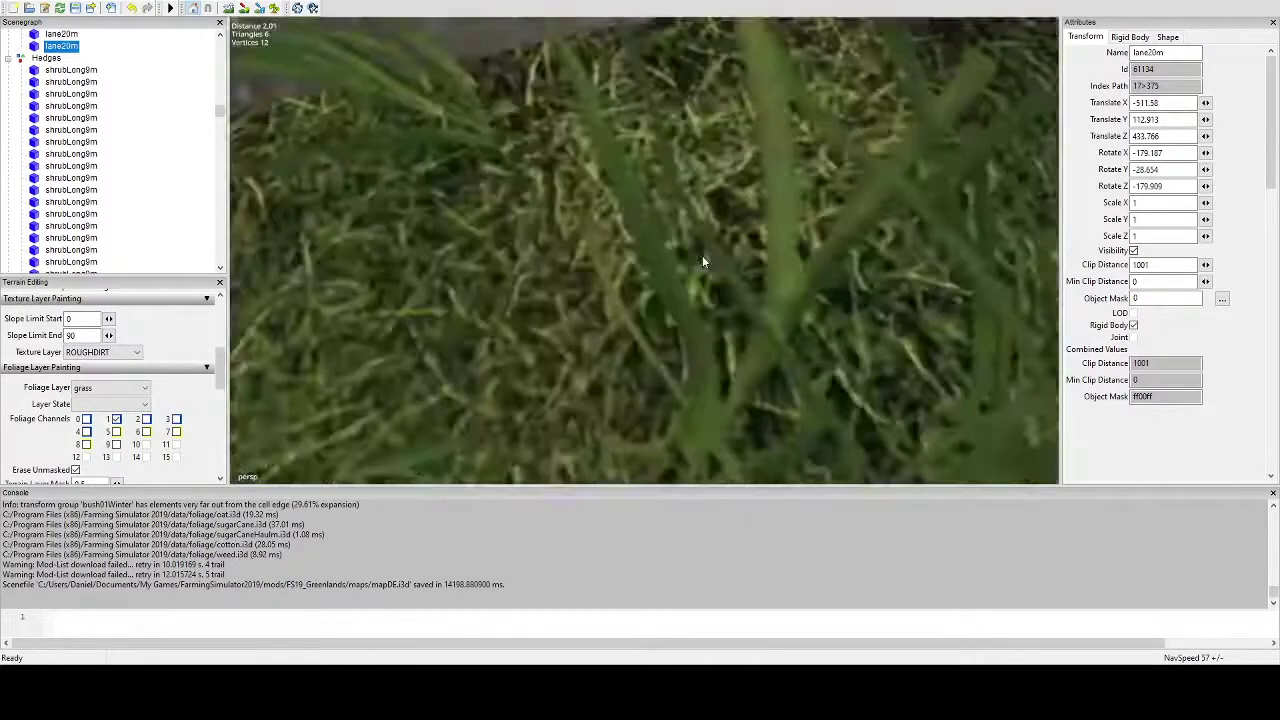
Align the second lane20m copy with the previous piece at about X -511.4, Y 112.8, Z 433.5.
alt+drag(667, 253, 772, 227)
scroll(738, 256, up, 1)
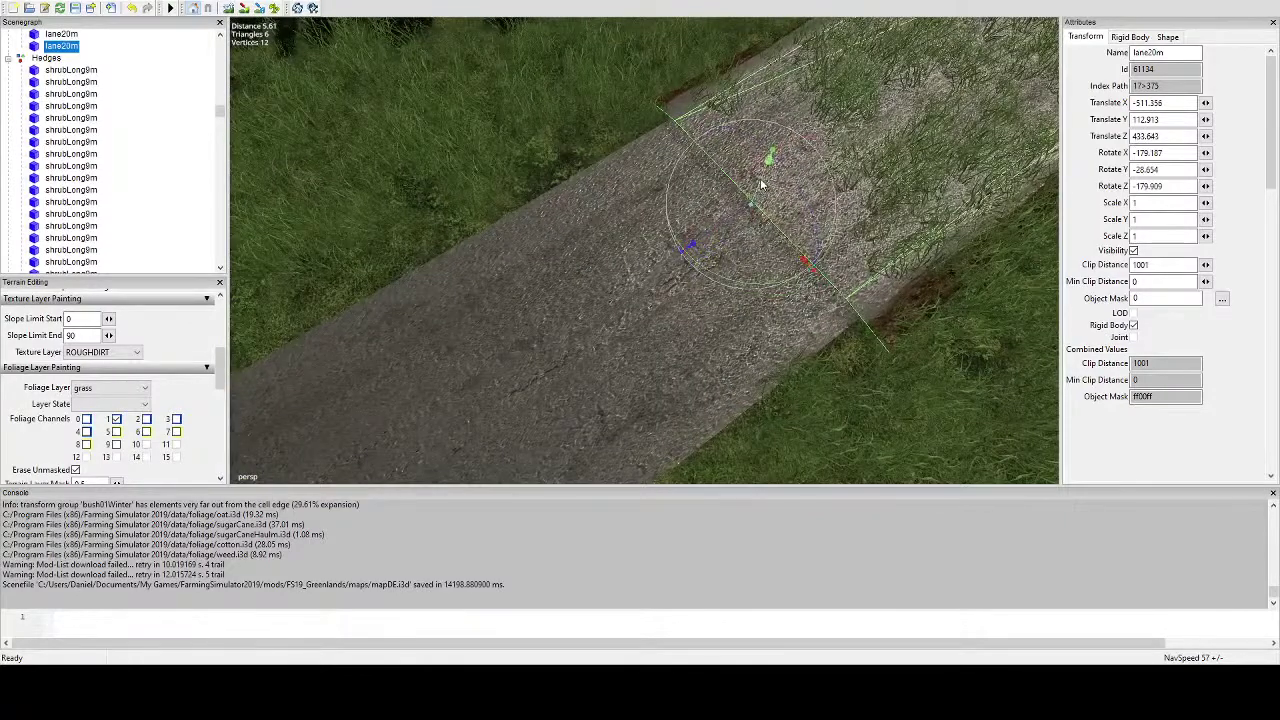
drag(757, 177, 729, 226)
alt+middle_drag(729, 226, 714, 229)
scroll(714, 229, down, 5)
alt+drag(714, 229, 628, 272)
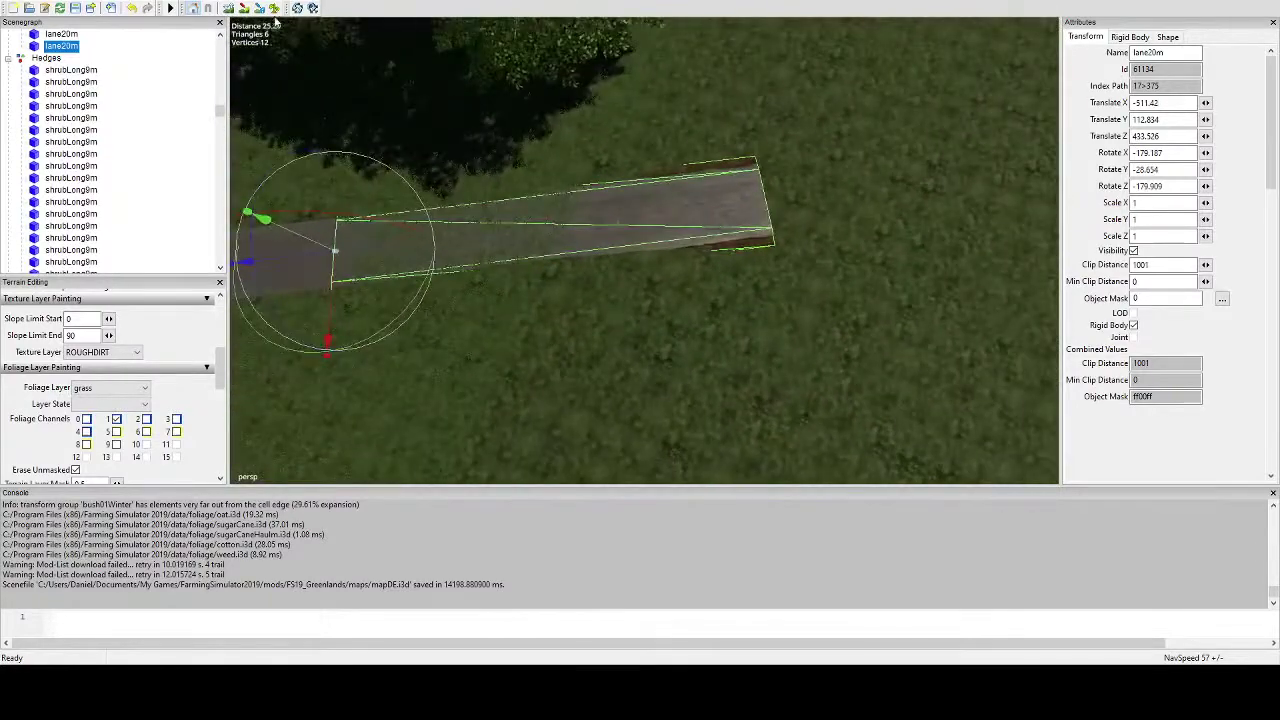
Sculpt the terrain around the second lane copy so the ground meets the lane surface.
click(229, 7)
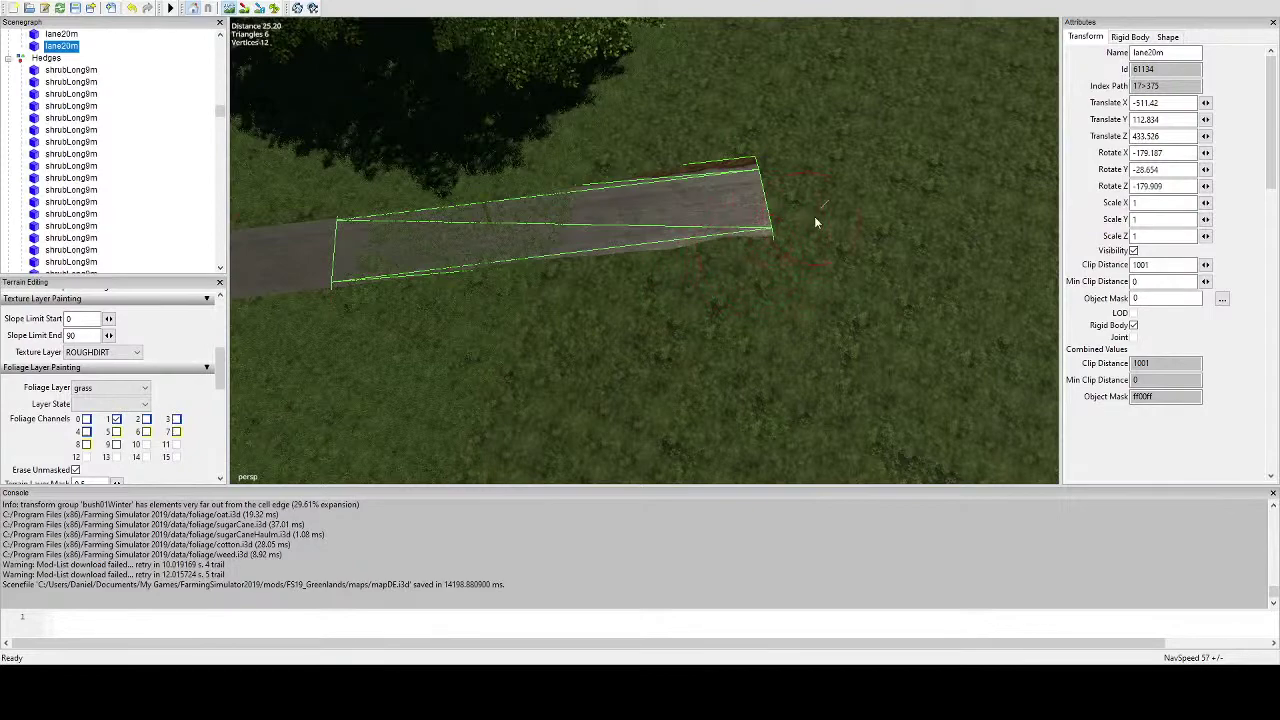
right_drag(814, 222, 682, 307)
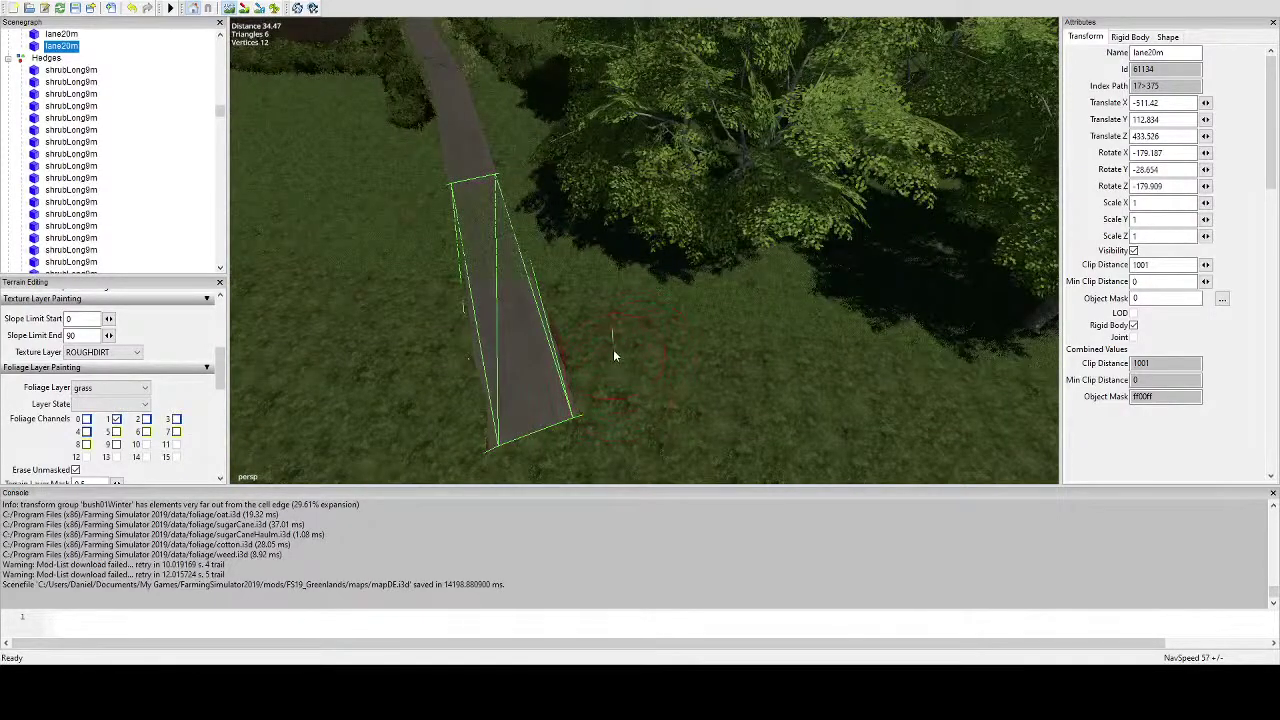
right_drag(575, 326, 404, 125)
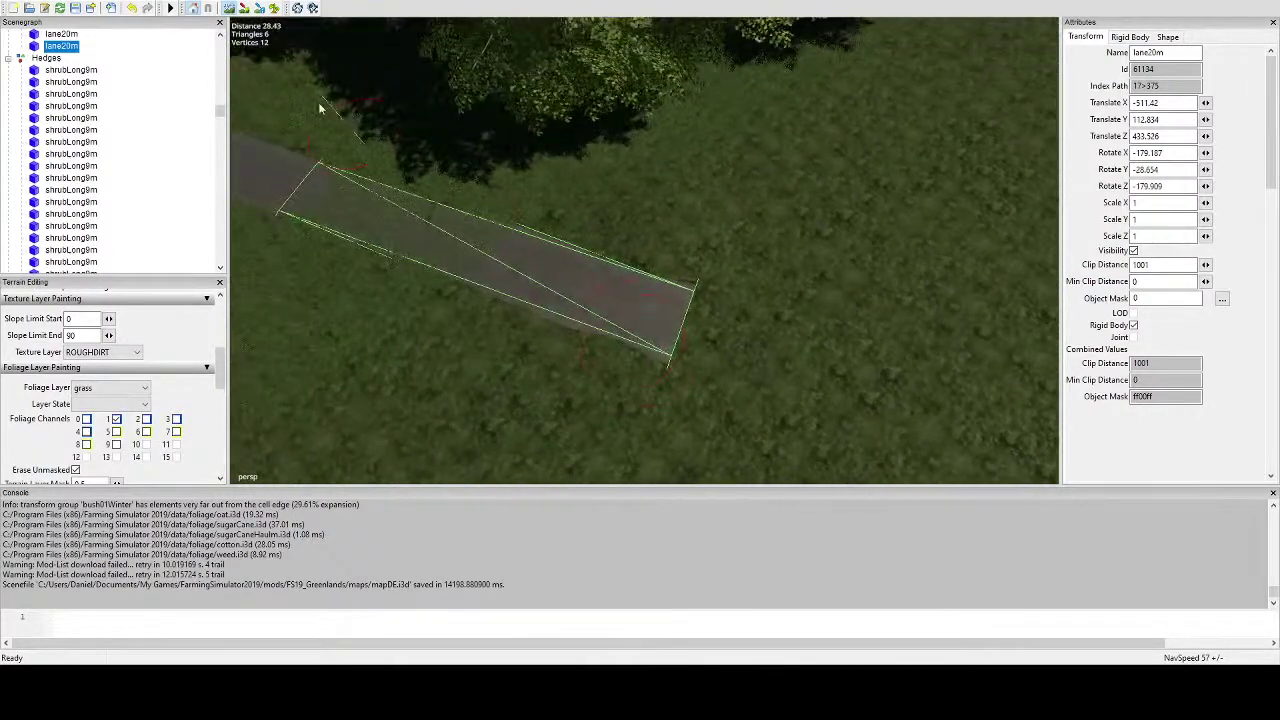
Duplicate the last lane20m piece and place the copy at its far end near X -502.0, Y 113.1, Z 451.0.
scroll(404, 125, down, 3)
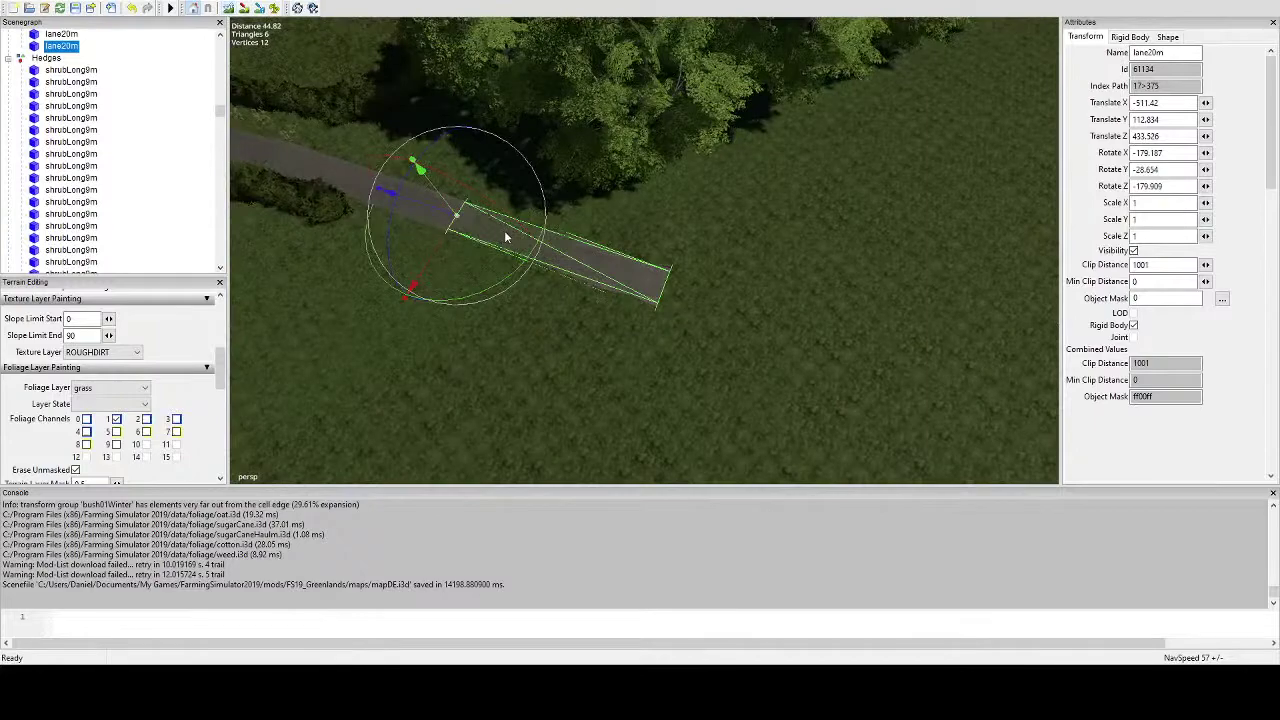
key(ctrl+d)
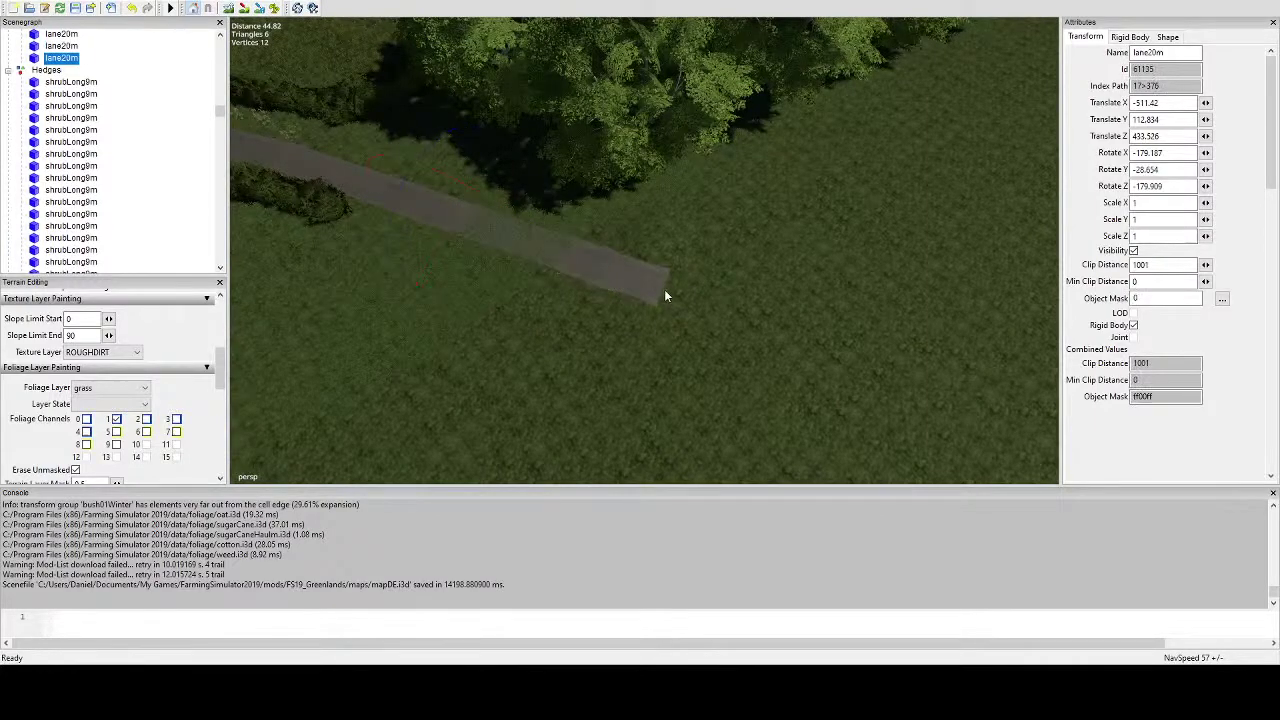
key(ctrl+b)
alt+drag(664, 289, 778, 292)
scroll(759, 269, up, 4)
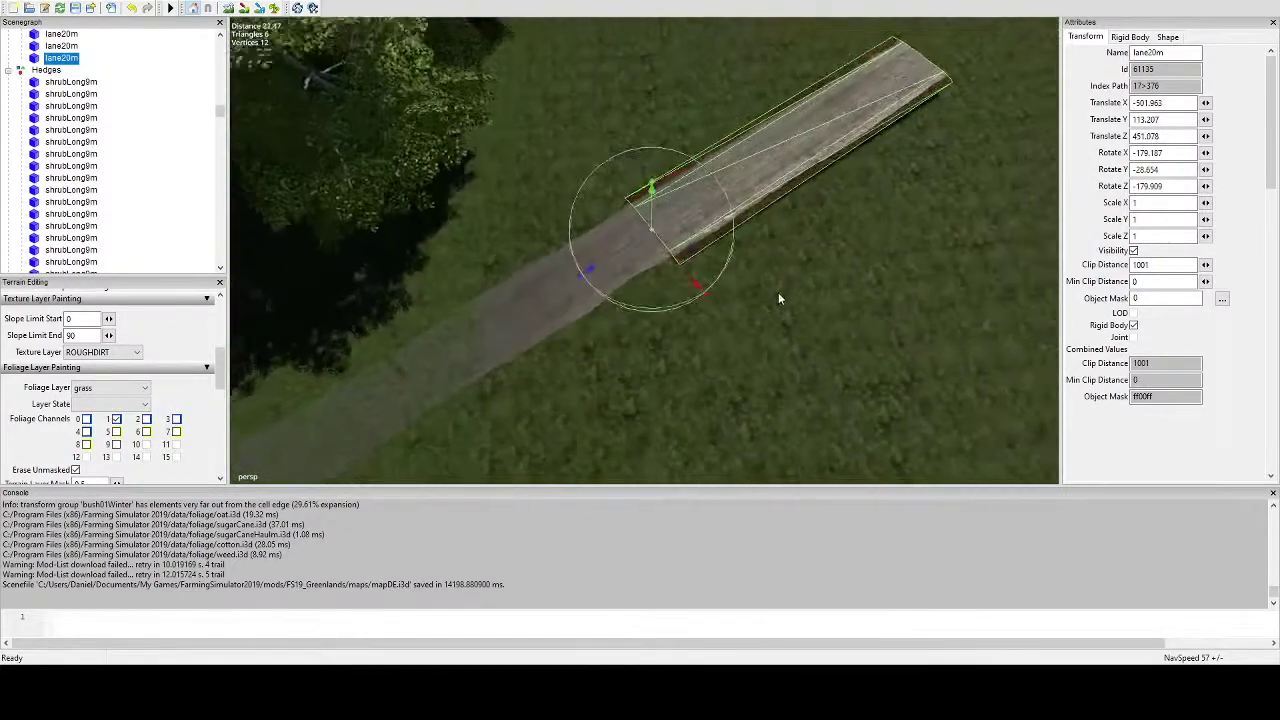
scroll(778, 292, up, 4)
drag(661, 188, 649, 190)
drag(639, 226, 656, 202)
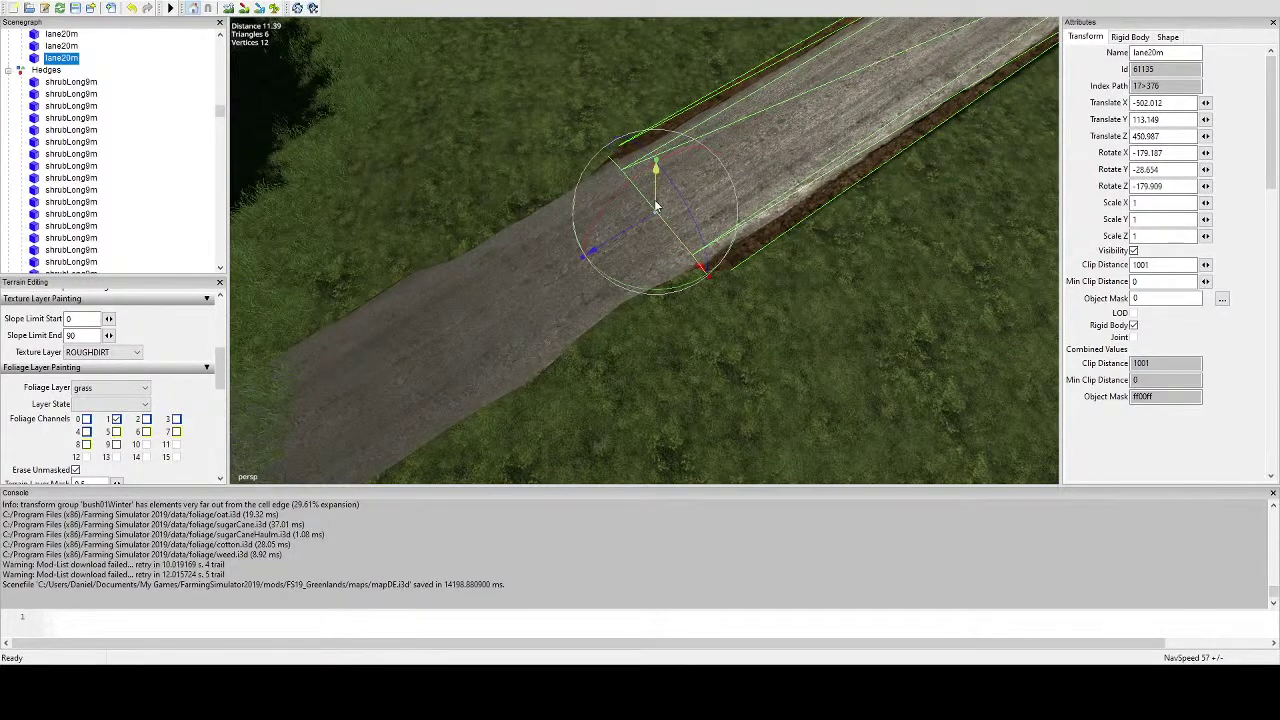
Turn the third lane20m copy to a Y rotation of about -42.6 and shift it to about X -502.3, Z 450.6.
middle_drag(656, 206, 767, 271)
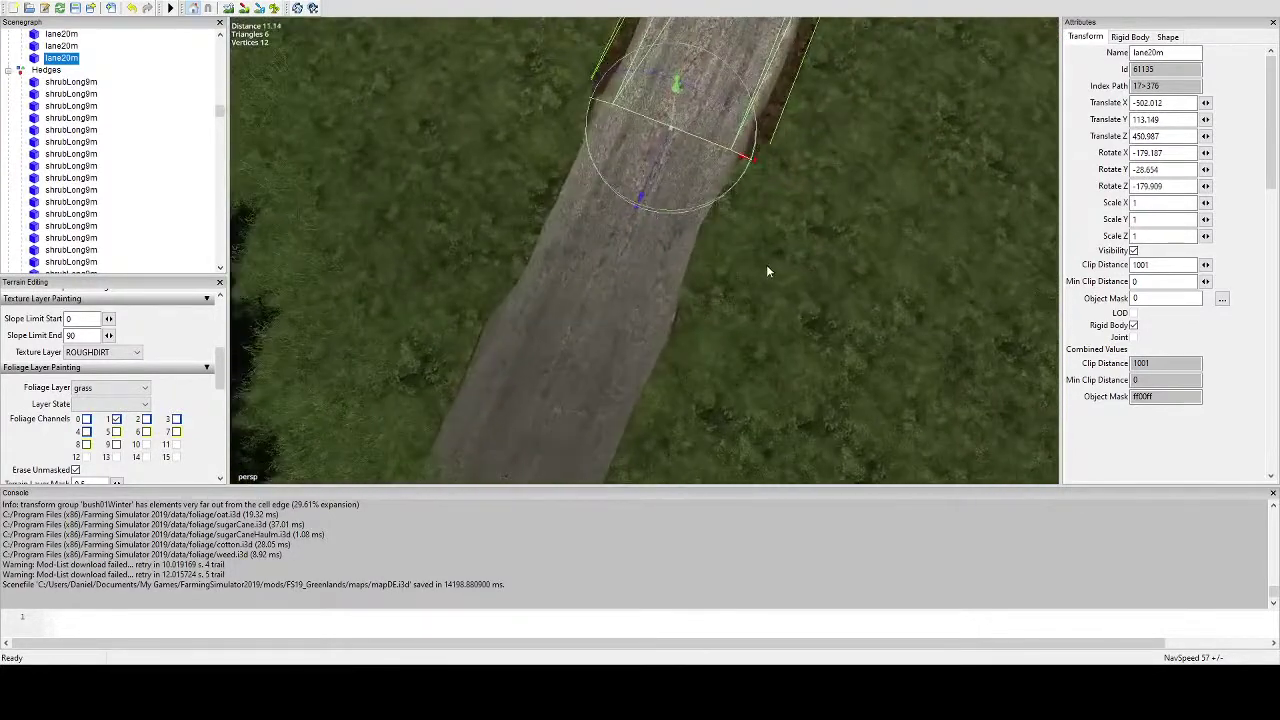
drag(696, 212, 720, 209)
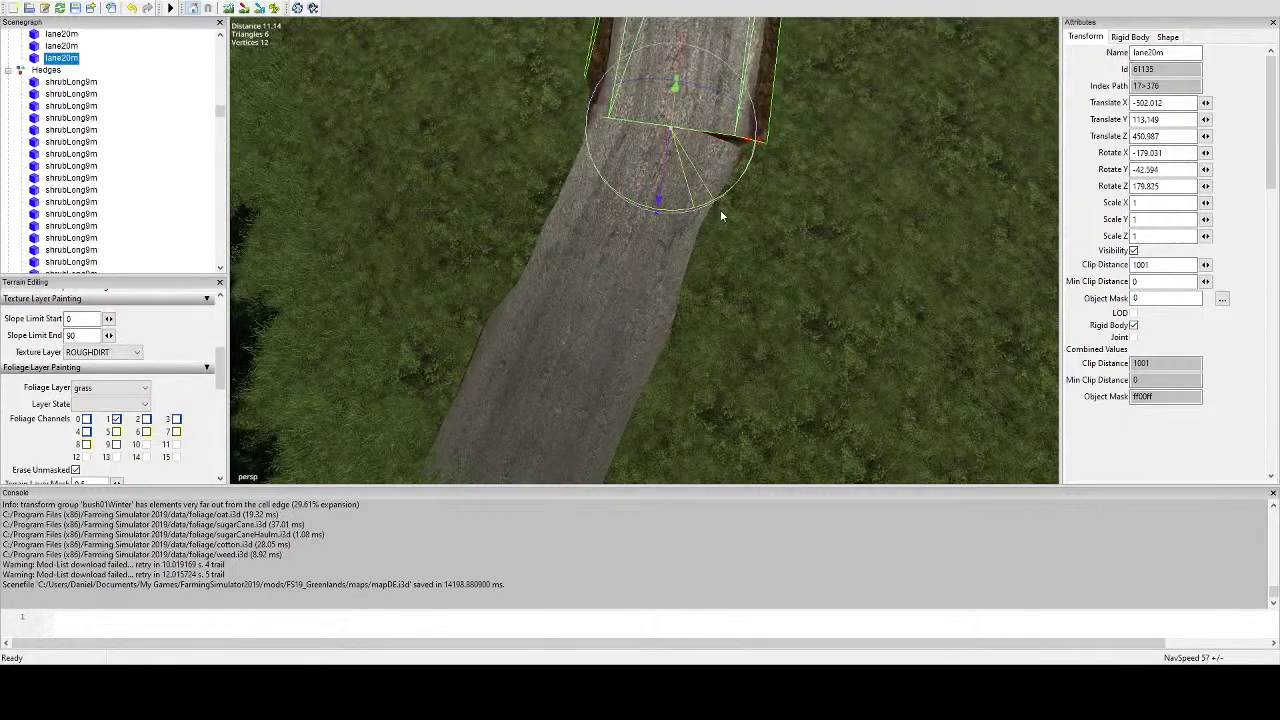
alt+drag(678, 169, 626, 173)
drag(592, 124, 583, 131)
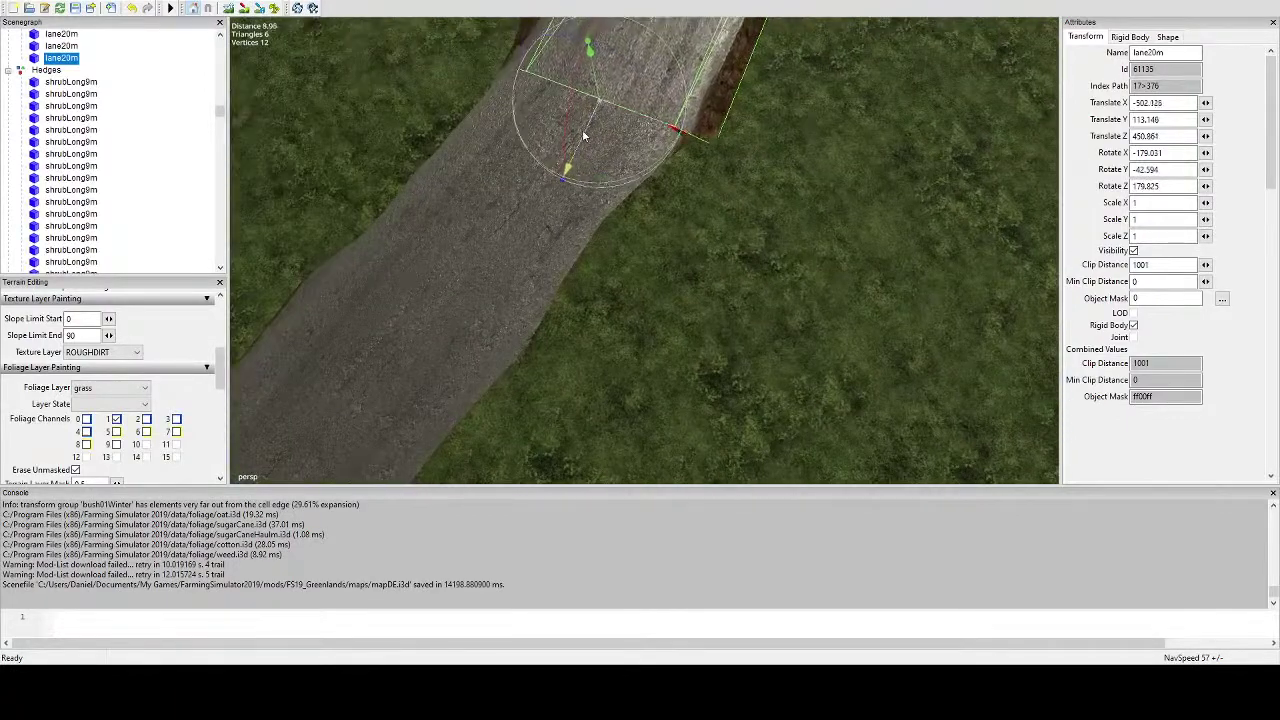
middle_drag(570, 138, 548, 146)
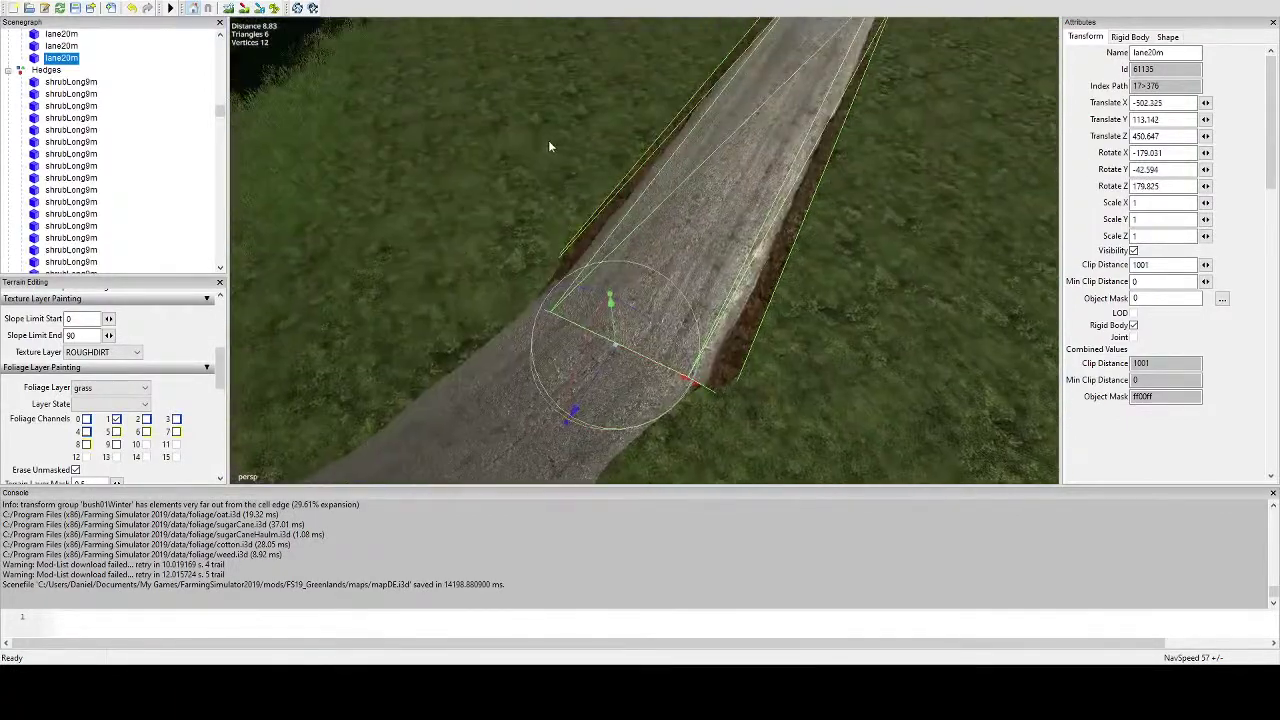
scroll(566, 183, down, 5)
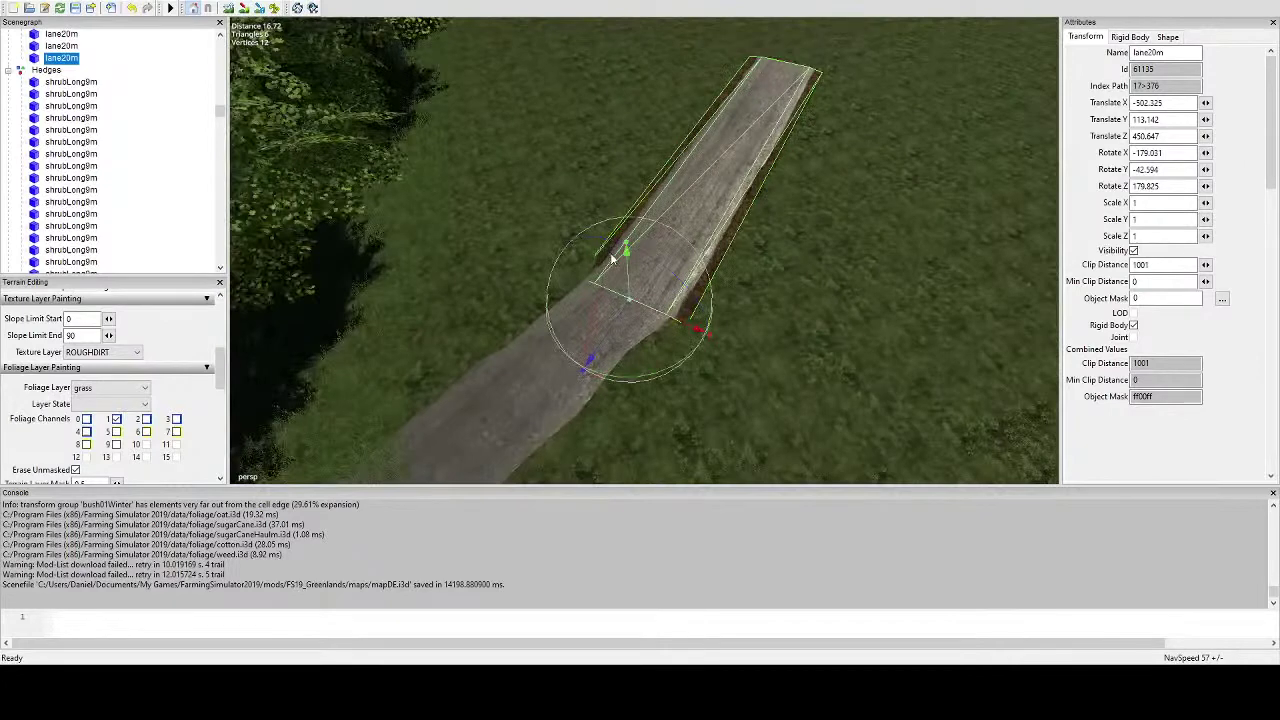
Tilt the third lane copy to about 179.4 on X and turn it to about -47.0 on Y.
drag(612, 258, 617, 265)
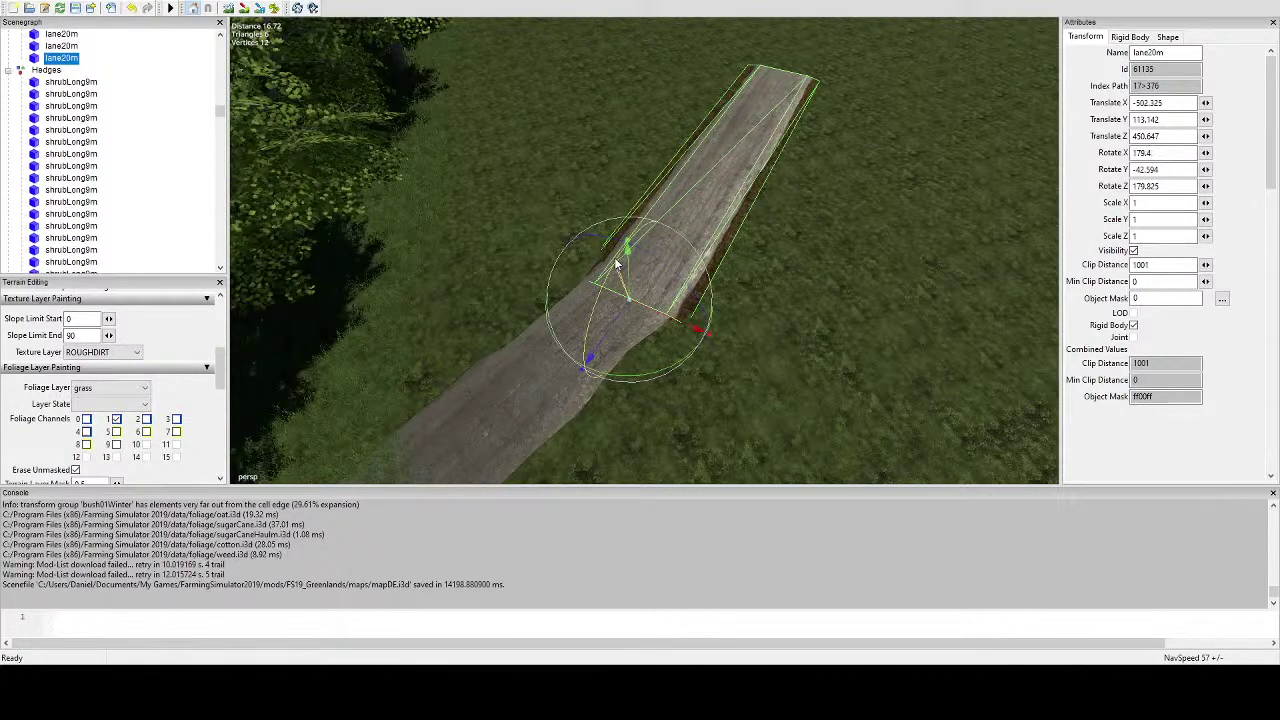
scroll(660, 351, up, 4)
alt+drag(673, 354, 727, 368)
alt+middle_drag(716, 357, 650, 291)
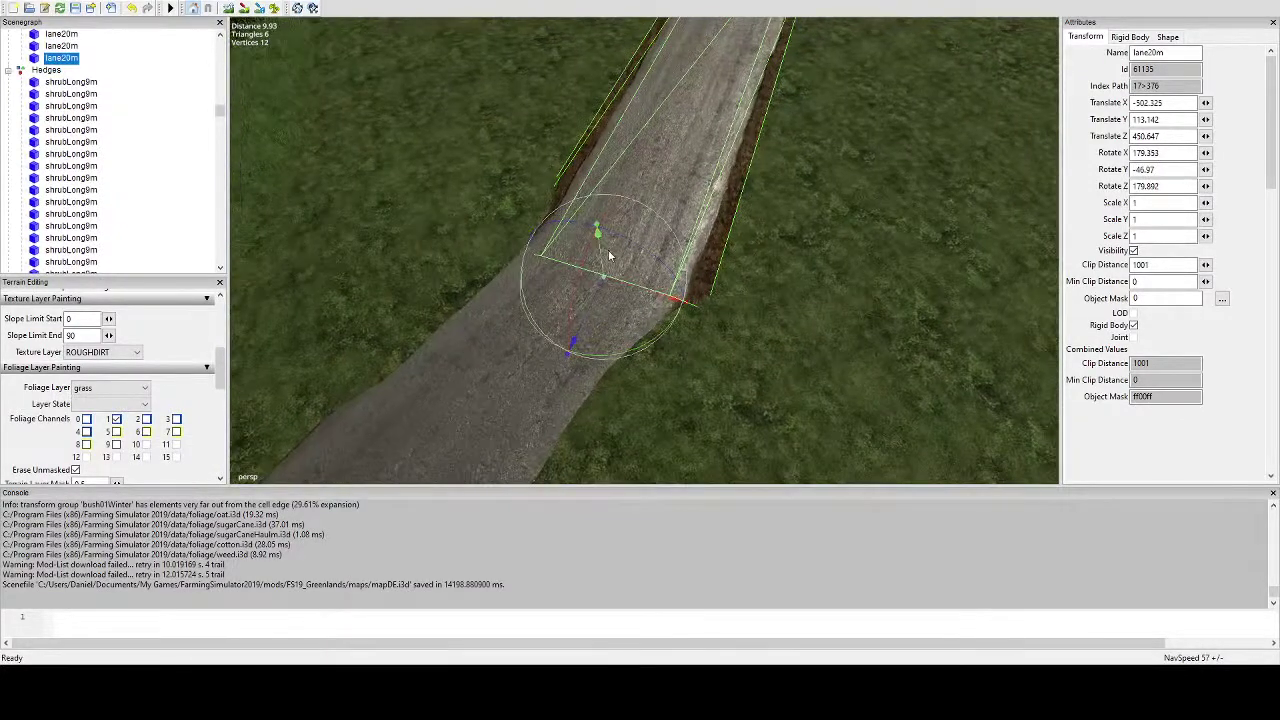
scroll(609, 255, down, 5)
alt+drag(609, 255, 520, 272)
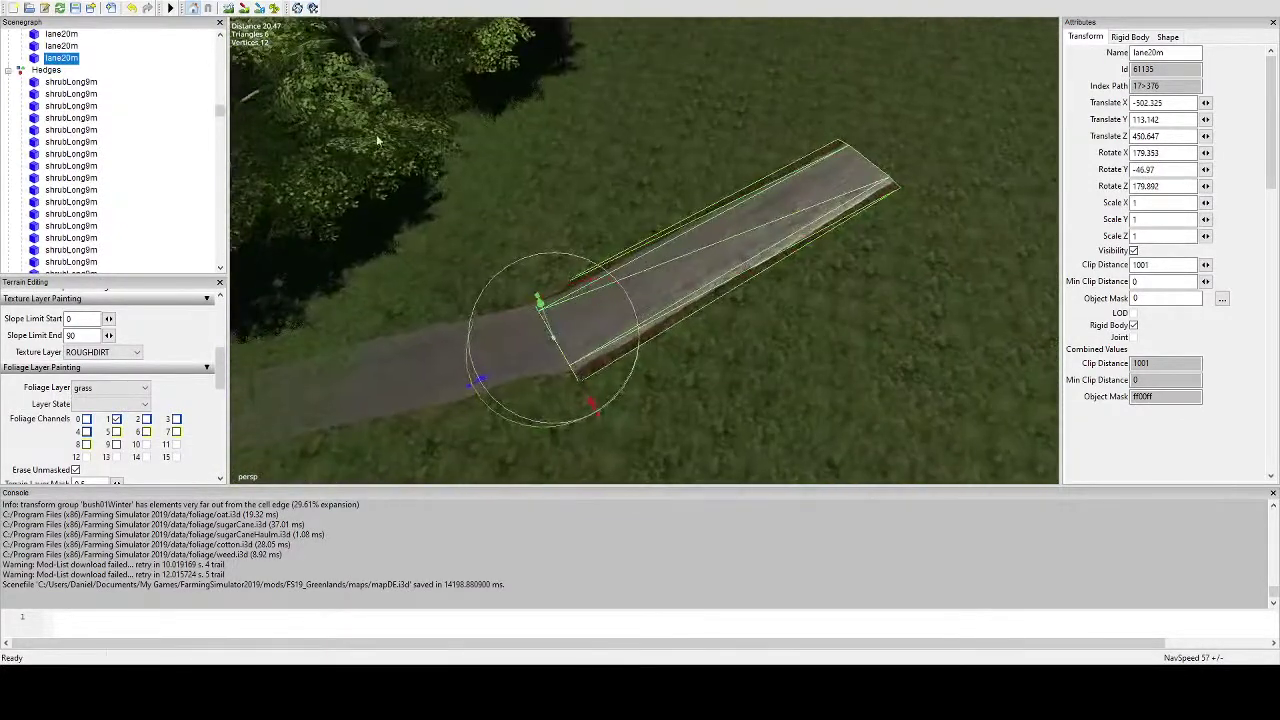
Sculpt the terrain along both sides and the far end of the third lane copy to meet its surface.
click(232, 9)
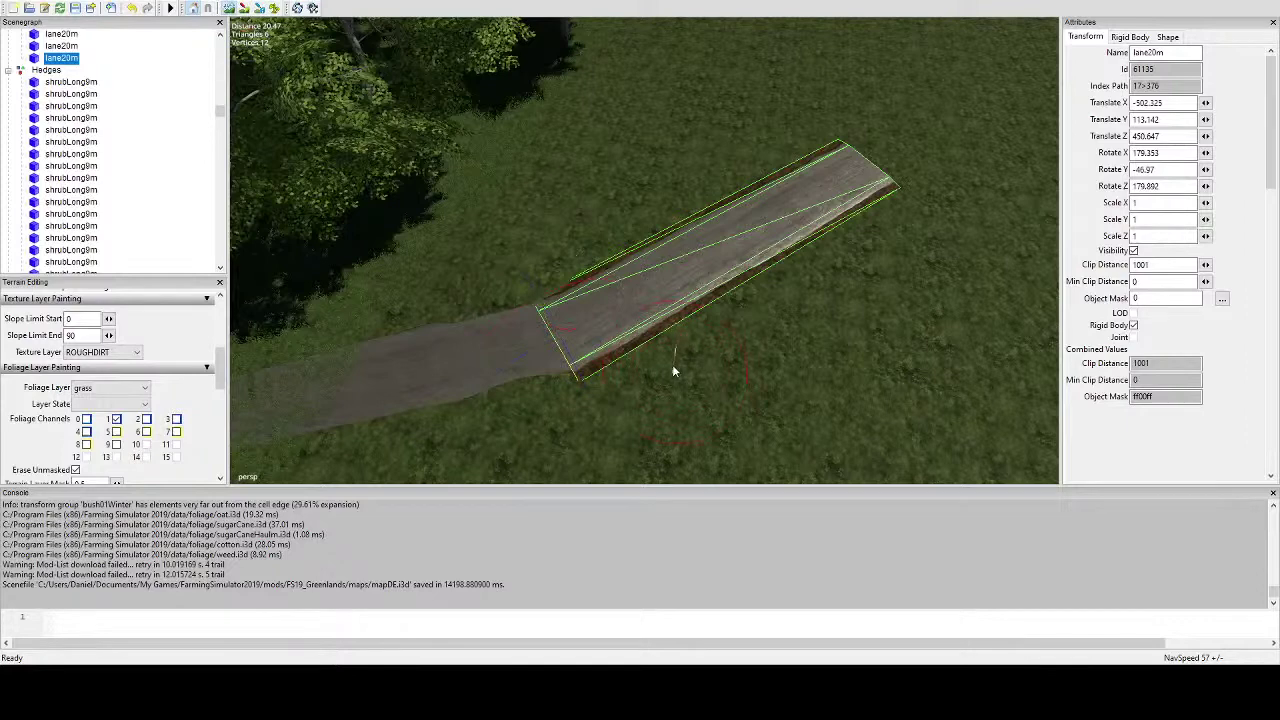
middle_drag(671, 375, 684, 381)
mouse_move(647, 412)
mouse_down()
mouse_move(666, 384)
mouse_move(651, 392)
mouse_up()
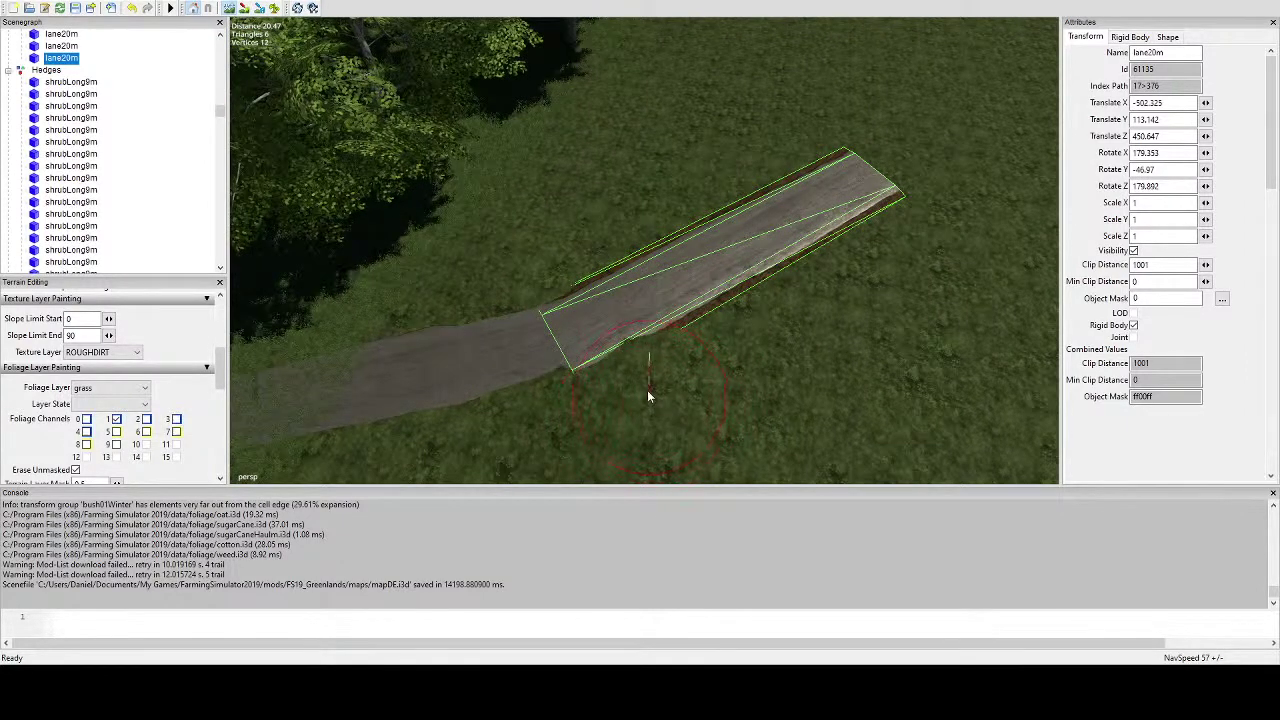
mouse_move(651, 394)
middle_down()
mouse_move(697, 400)
mouse_move(627, 370)
middle_up()
mouse_move(657, 323)
mouse_down()
mouse_move(733, 303)
mouse_move(795, 255)
mouse_move(790, 196)
mouse_move(738, 181)
mouse_up()
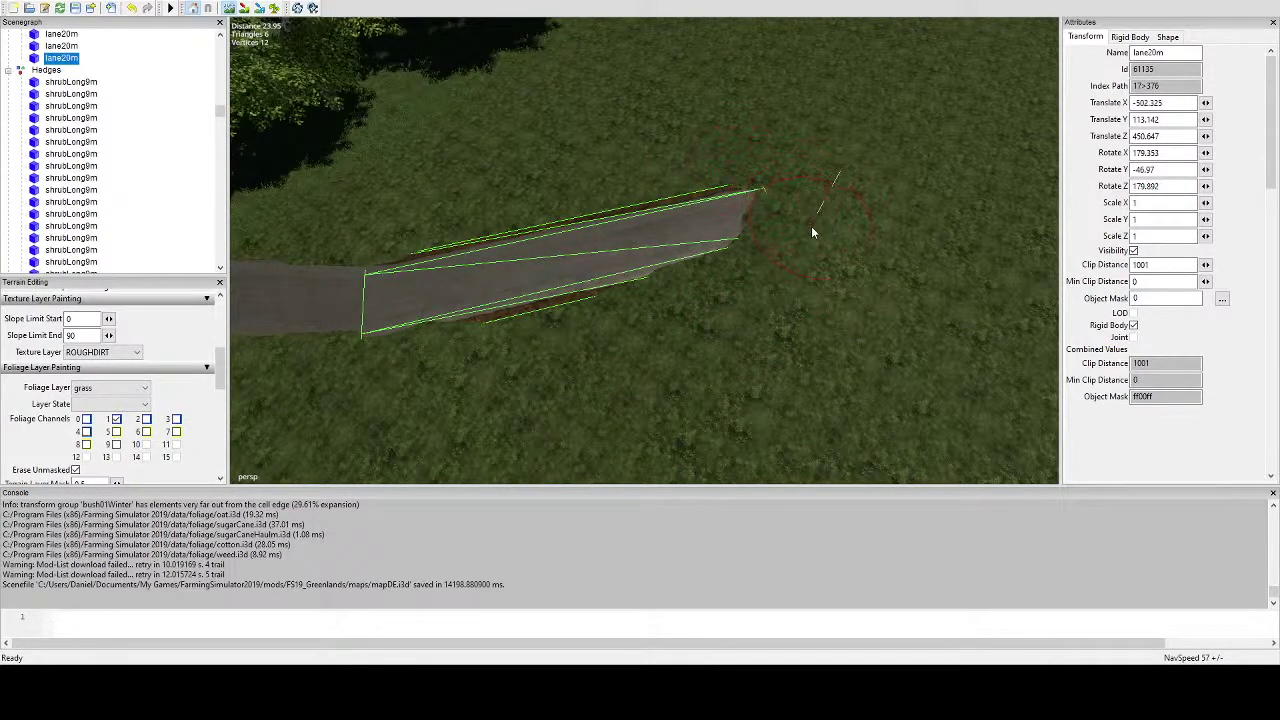
mouse_move(600, 358)
mouse_down()
mouse_move(567, 353)
mouse_move(591, 341)
mouse_move(501, 366)
mouse_move(625, 328)
mouse_move(549, 276)
mouse_move(538, 306)
mouse_move(566, 299)
mouse_up()
mouse_move(566, 300)
right_down()
mouse_move(645, 303)
mouse_move(574, 323)
mouse_move(624, 343)
mouse_move(551, 369)
mouse_move(643, 303)
right_up()
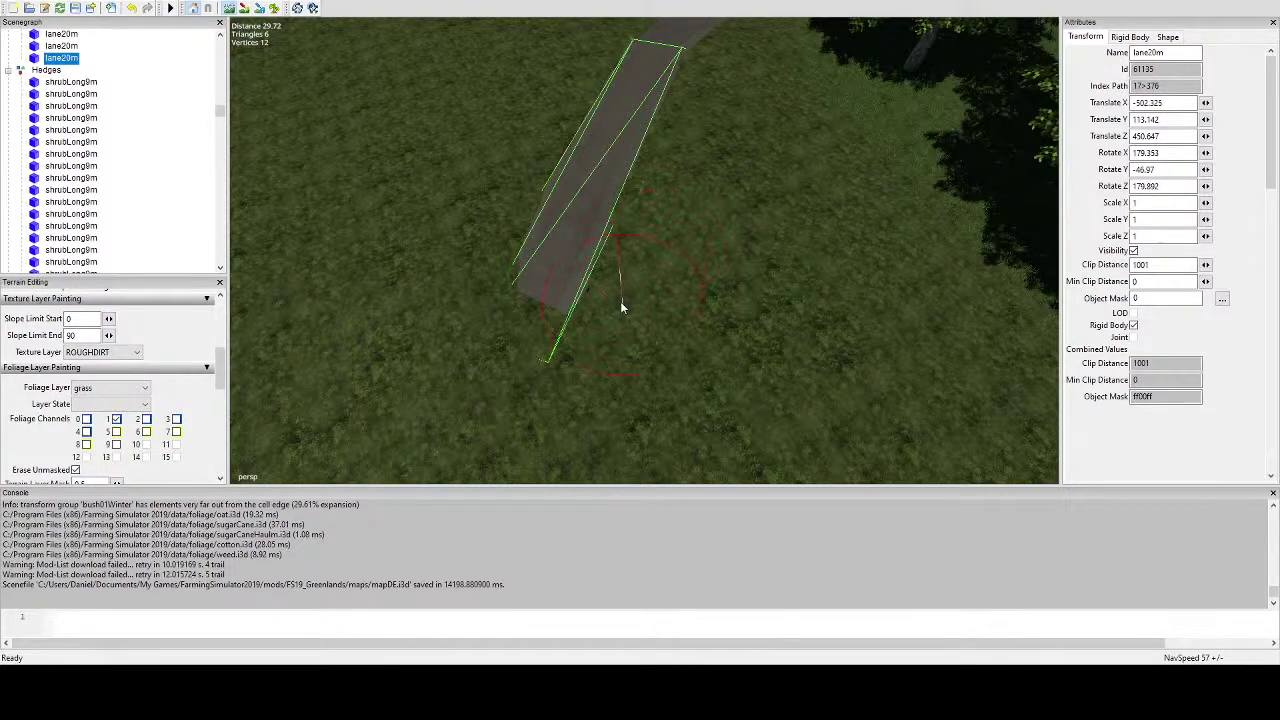
alt+drag(613, 324, 780, 328)
scroll(685, 330, down, 5)
alt+middle_drag(778, 324, 827, 291)
scroll(828, 291, up, 6)
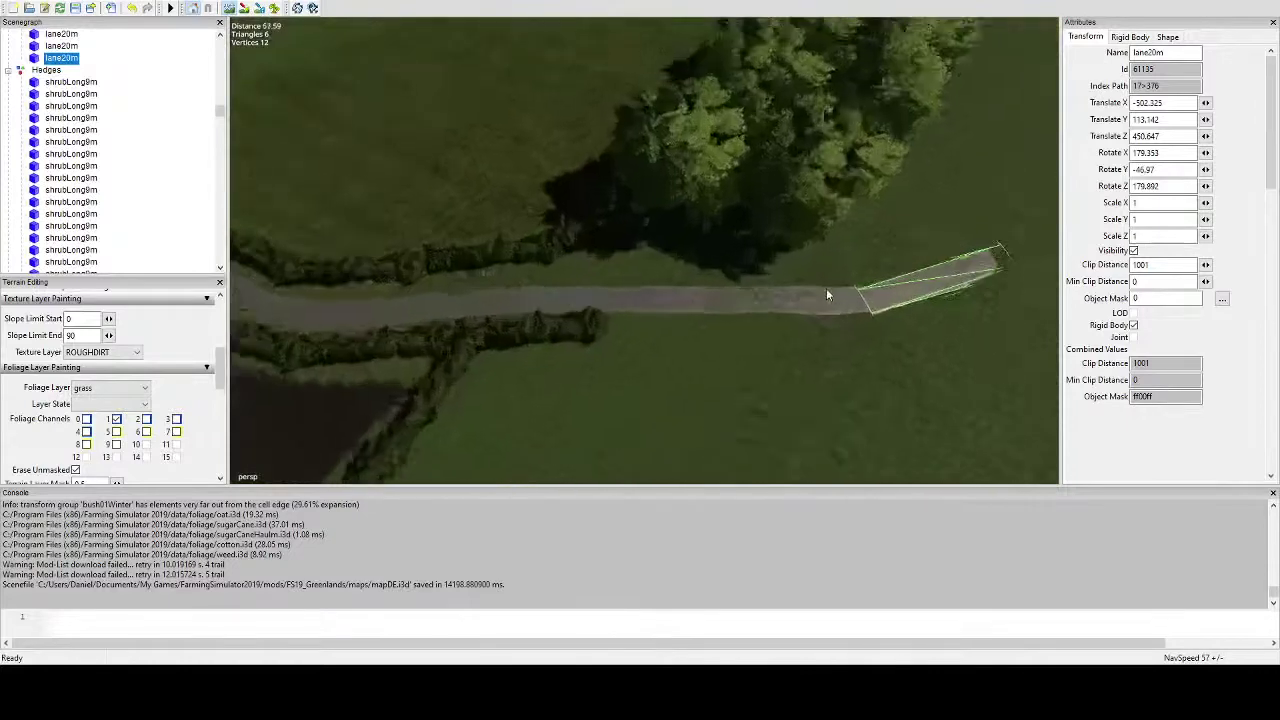
Leave terrain editing, duplicate the maple_stage5 tree beside the lane and place the copy near X -510.8, Z 424.0.
click(275, 11)
scroll(505, 115, down, 7)
mouse_move(629, 174)
alt+mouse_down()
mouse_move(594, 213)
mouse_move(596, 236)
alt+mouse_up()
click(276, 10)
scroll(550, 181, up, 4)
click(639, 128)
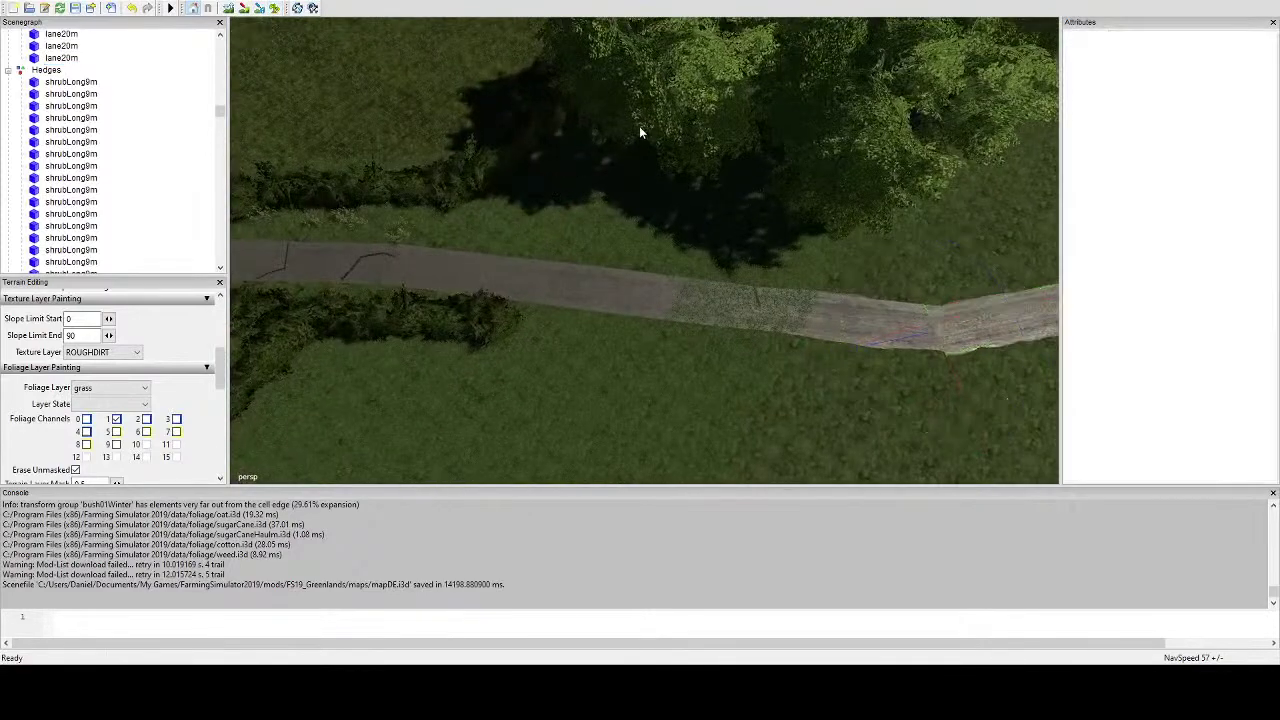
mouse_move(639, 128)
alt+mouse_down()
mouse_move(629, 146)
mouse_move(673, 114)
alt+mouse_up()
click(674, 113)
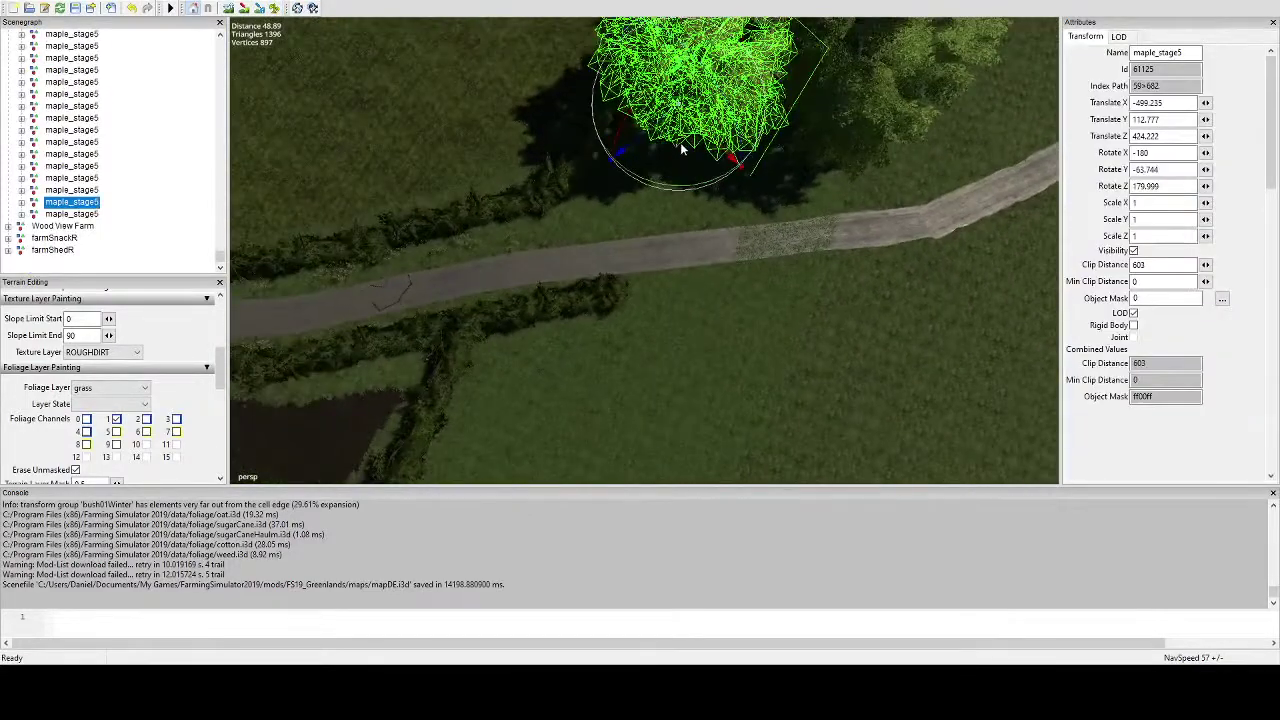
key(ctrl+d)
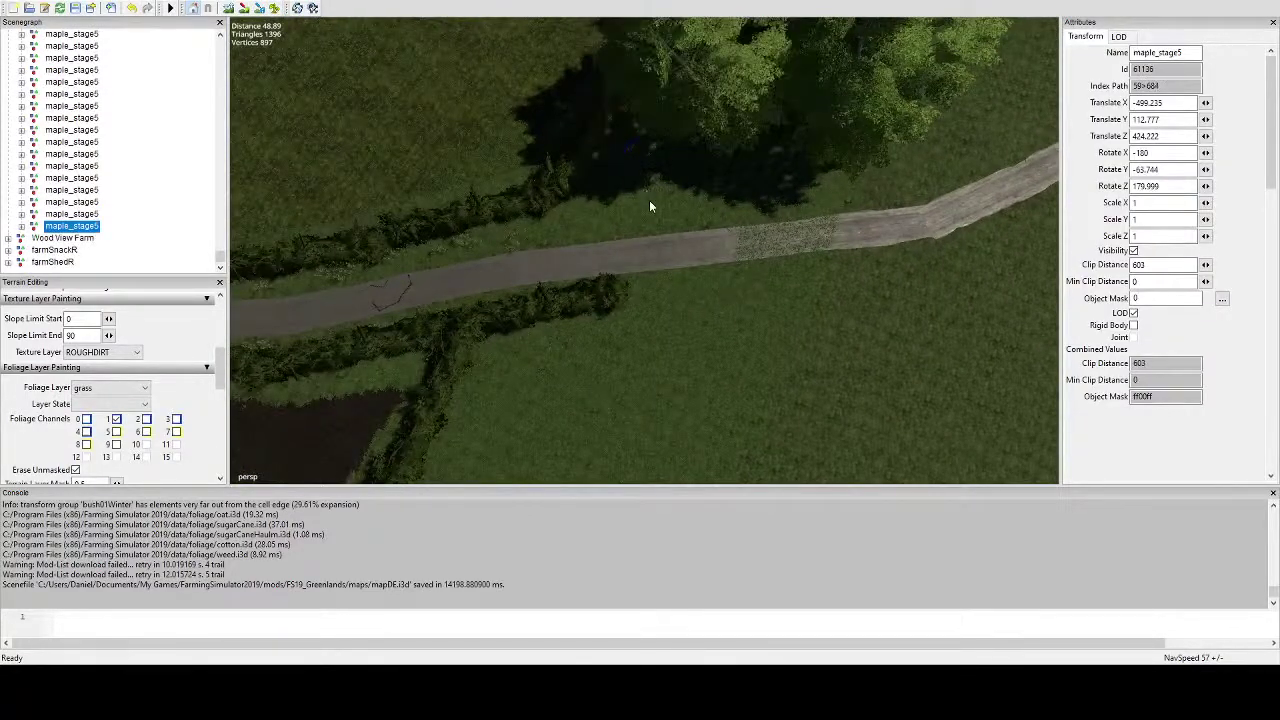
key(ctrl+b)
alt+drag(617, 279, 696, 173)
scroll(714, 106, up, 3)
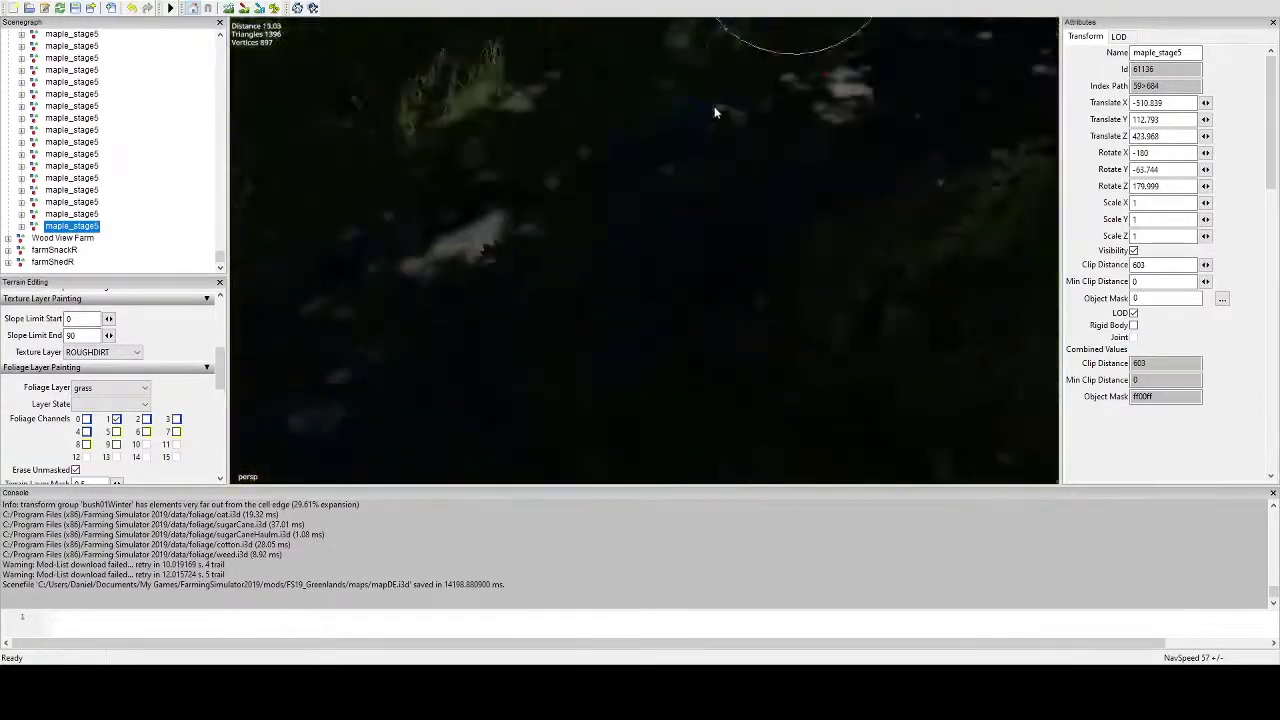
Rotate the maple copy to about 81.6 on Y and move it to about X -509.8, Z 421.8.
scroll(725, 120, down, 3)
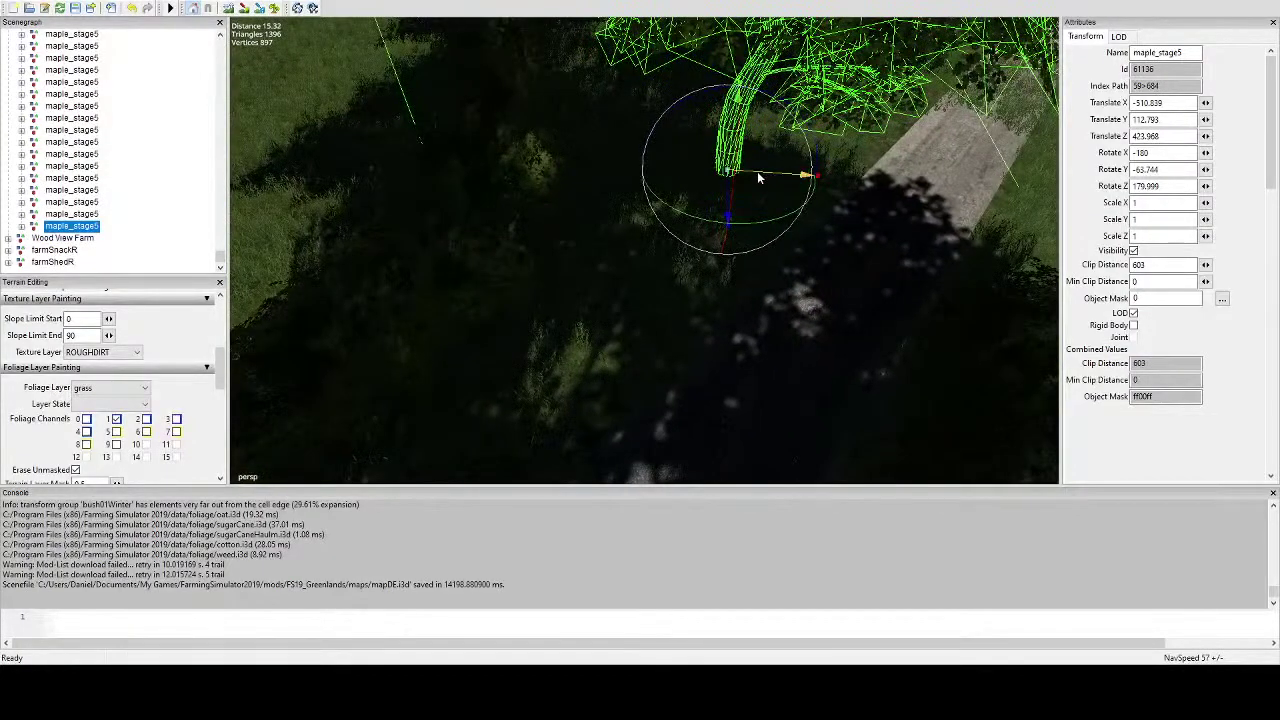
drag(757, 171, 714, 257)
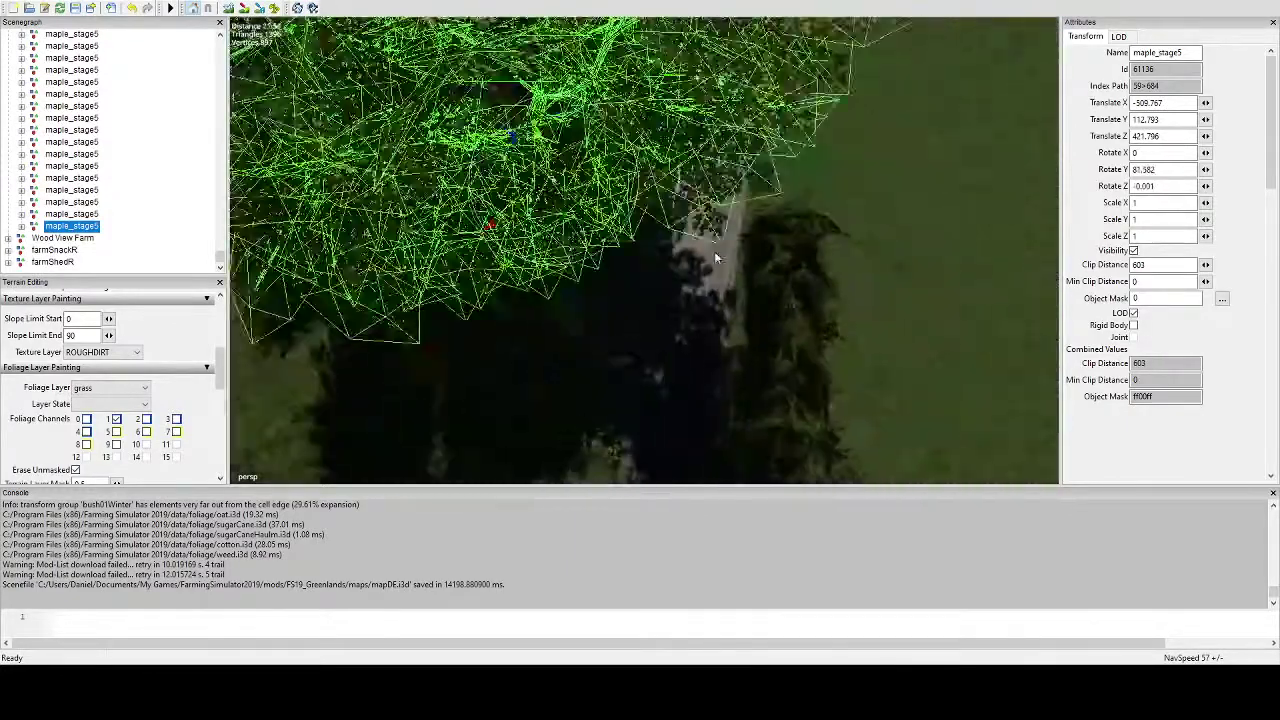
scroll(712, 258, down, 4)
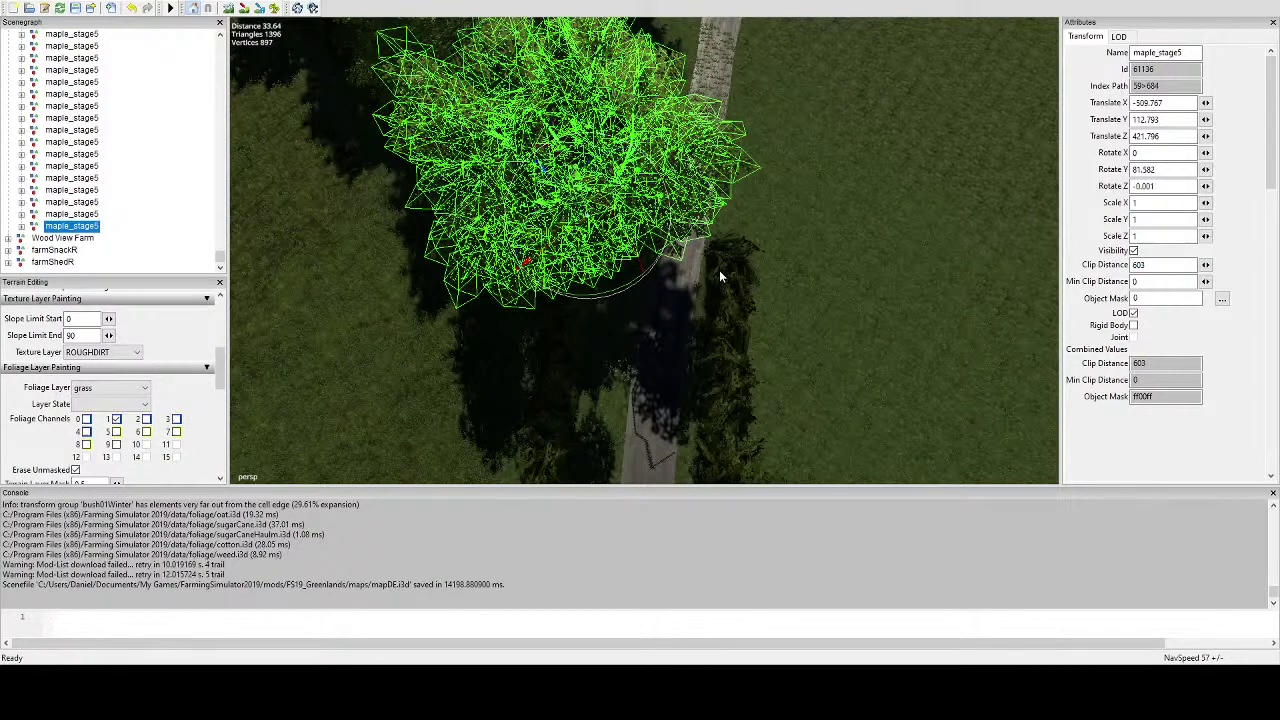
alt+drag(719, 270, 692, 285)
right_drag(692, 289, 612, 300)
Duplicate the moved maple and place the new copy farther along the lane near X -504.4, Z 432.6.
key(ctrl+d)
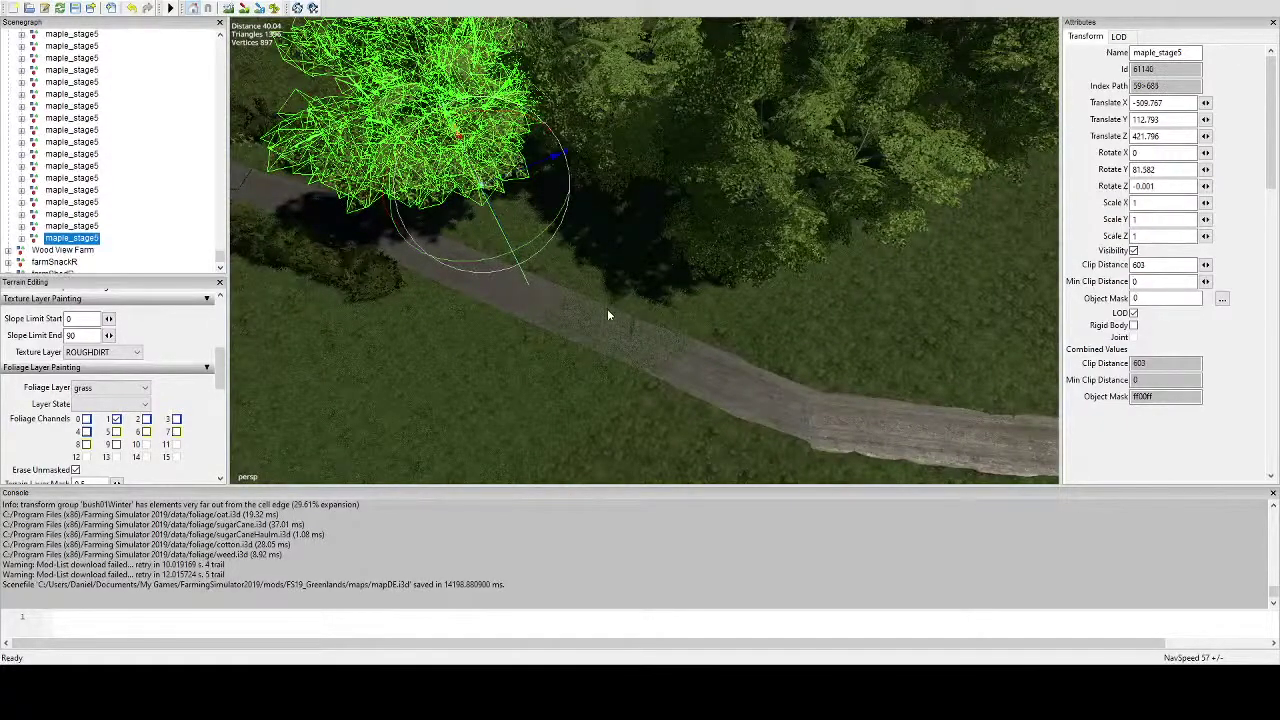
key(ctrl+b)
right_drag(612, 254, 651, 298)
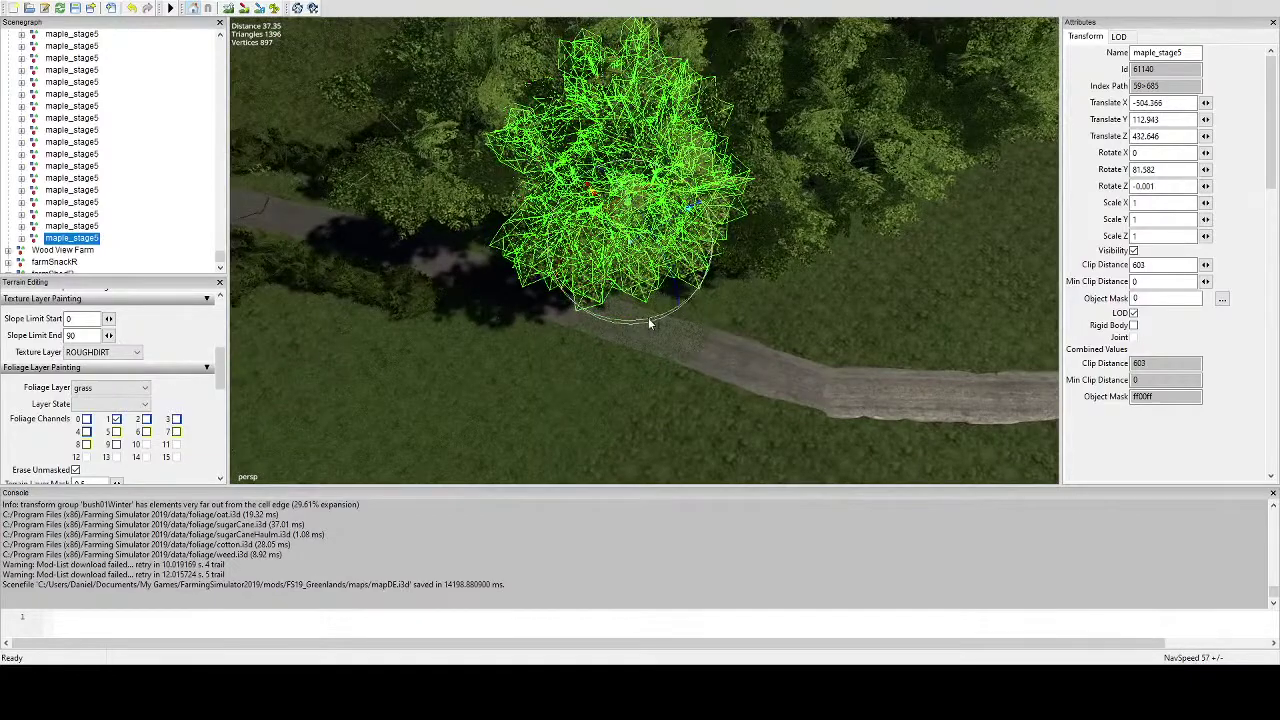
Rotate the newest maple to about -24.2 on Y and lower it to about Y 112.87.
drag(649, 323, 631, 219)
scroll(533, 260, up, 5)
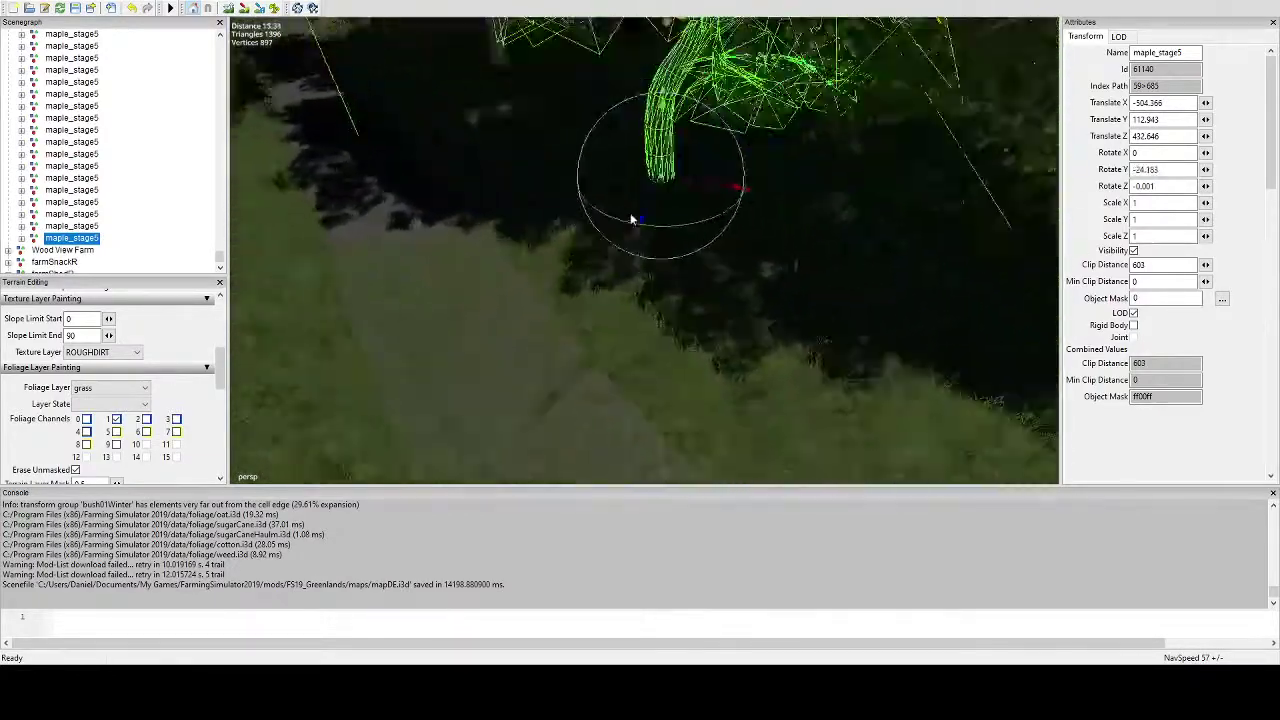
right_drag(631, 219, 659, 133)
drag(667, 121, 681, 130)
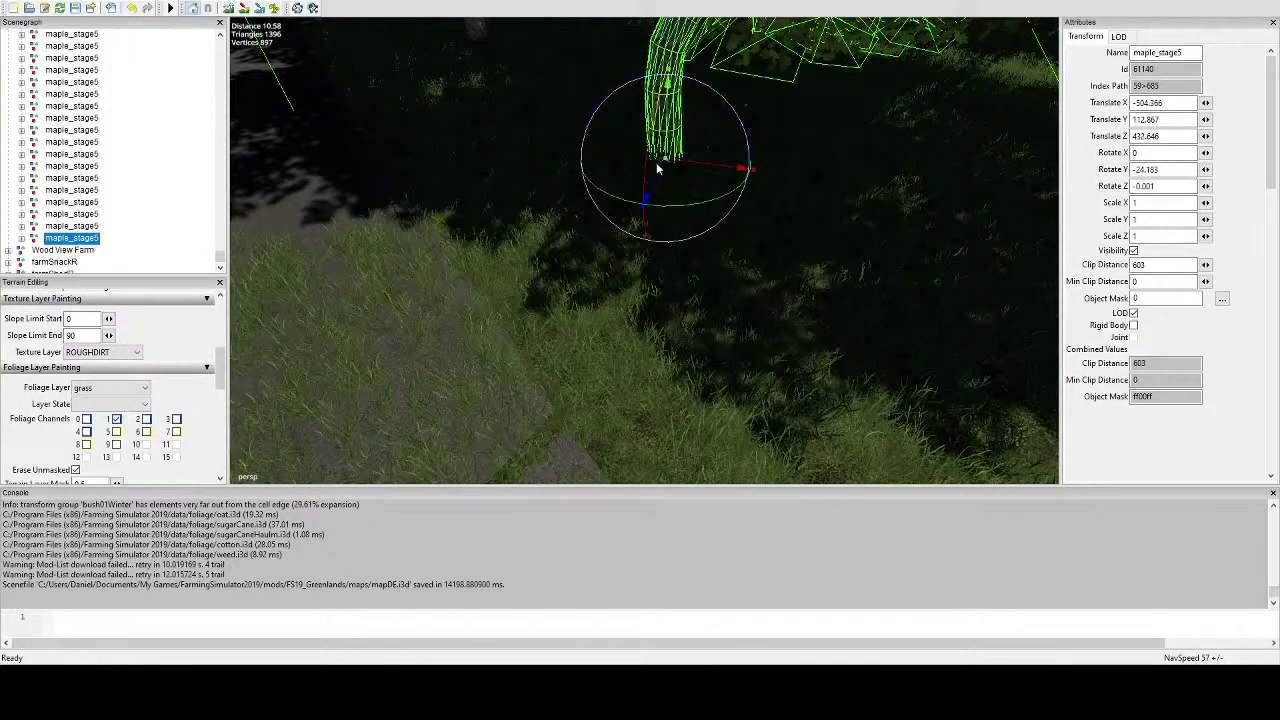
scroll(506, 178, down, 7)
alt+drag(506, 178, 655, 332)
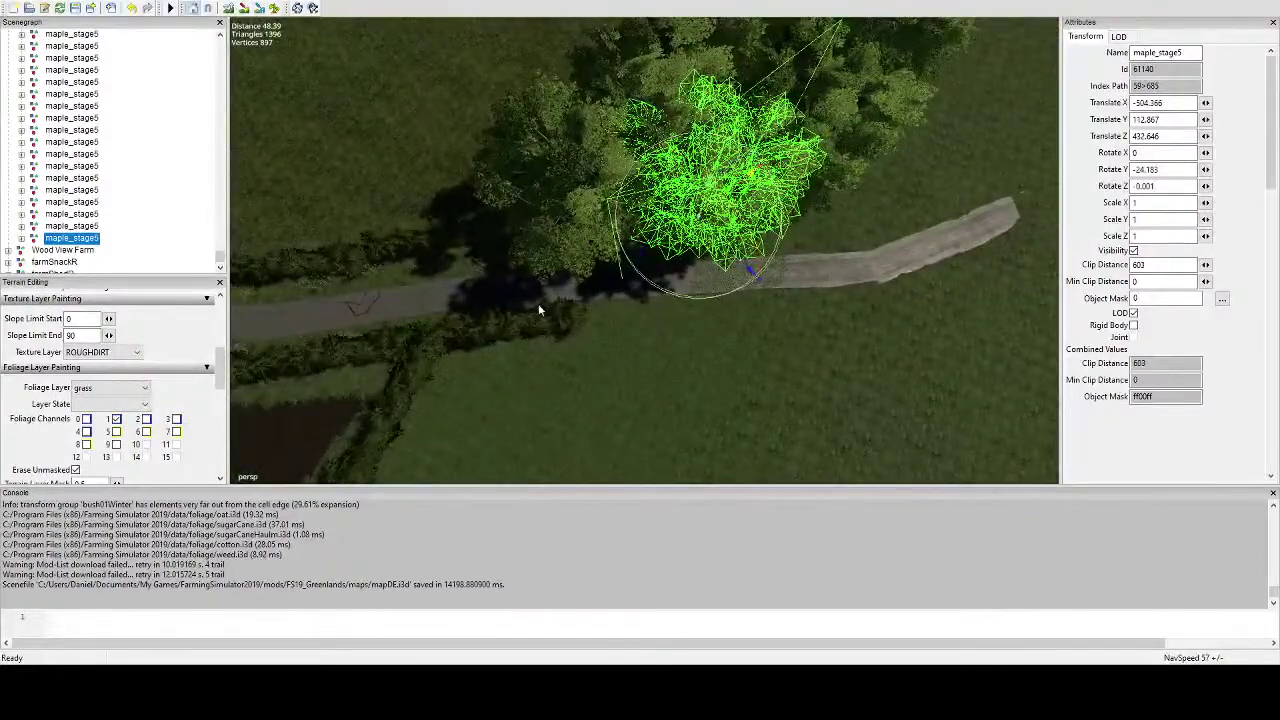
Sculpt the terrain along the seam where the existing lane meets the first new lane20m piece.
right_drag(538, 303, 731, 198)
key(w)
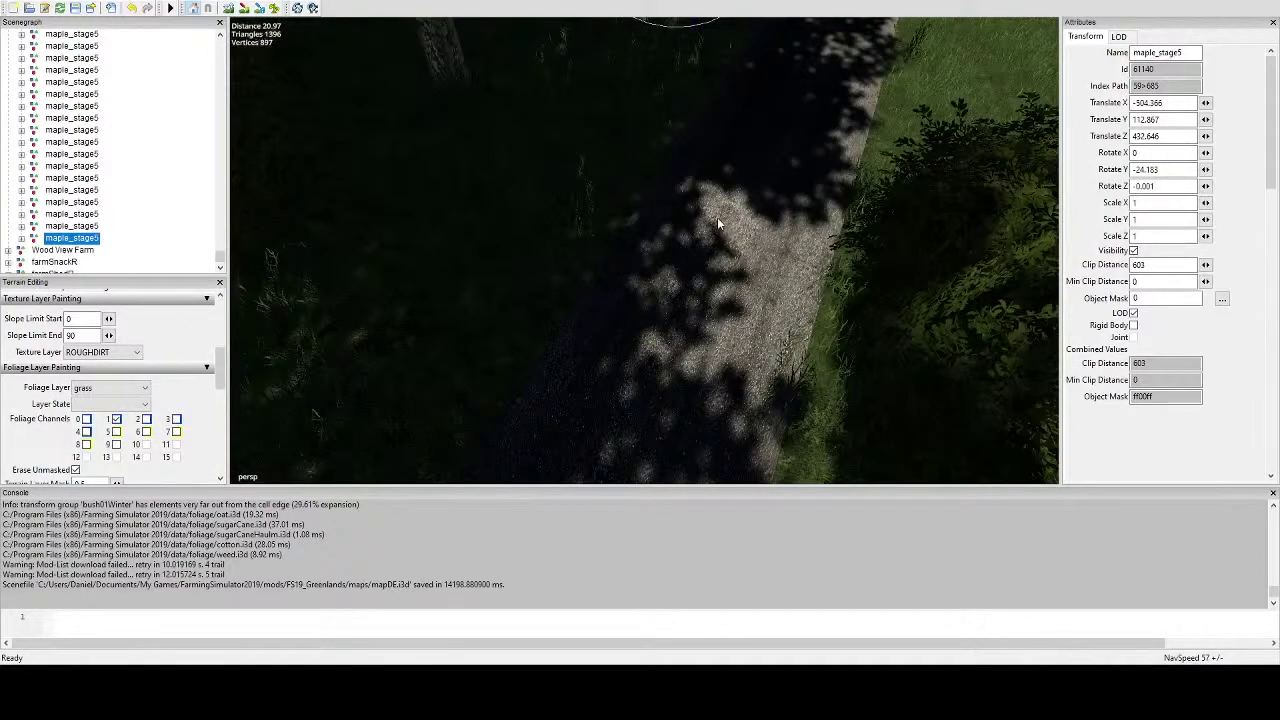
right_drag(717, 224, 617, 243)
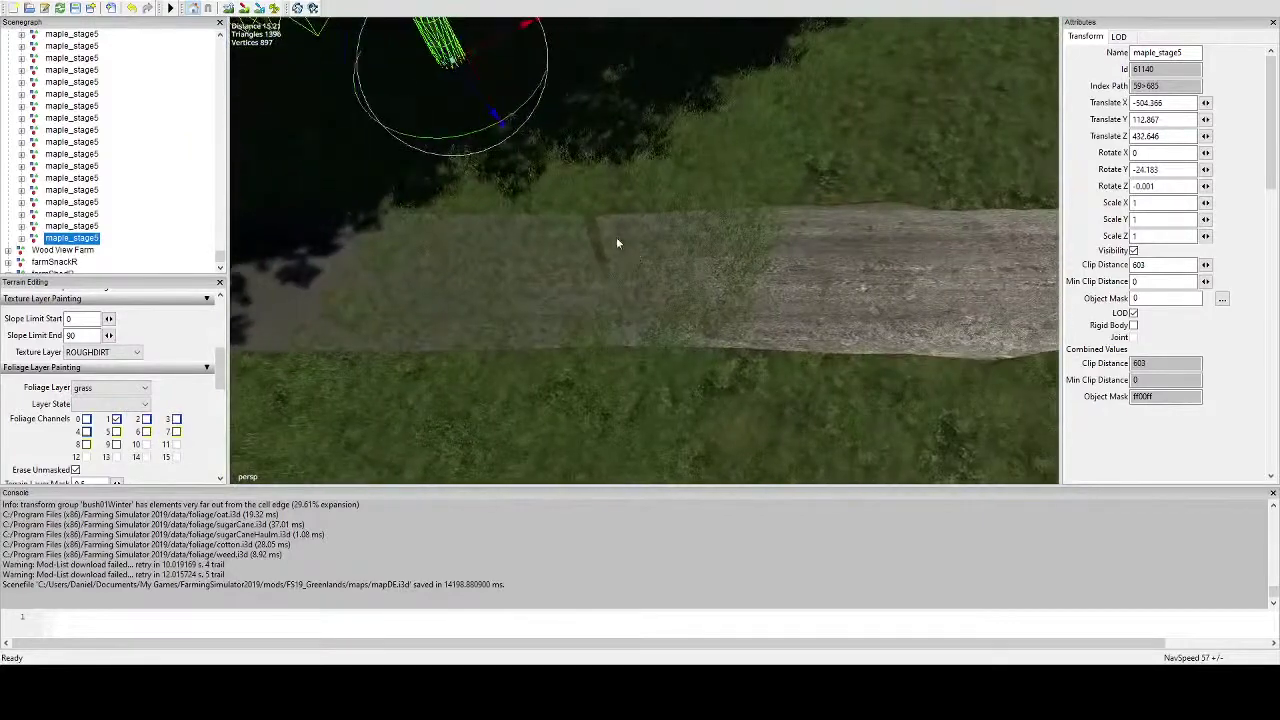
click(229, 8)
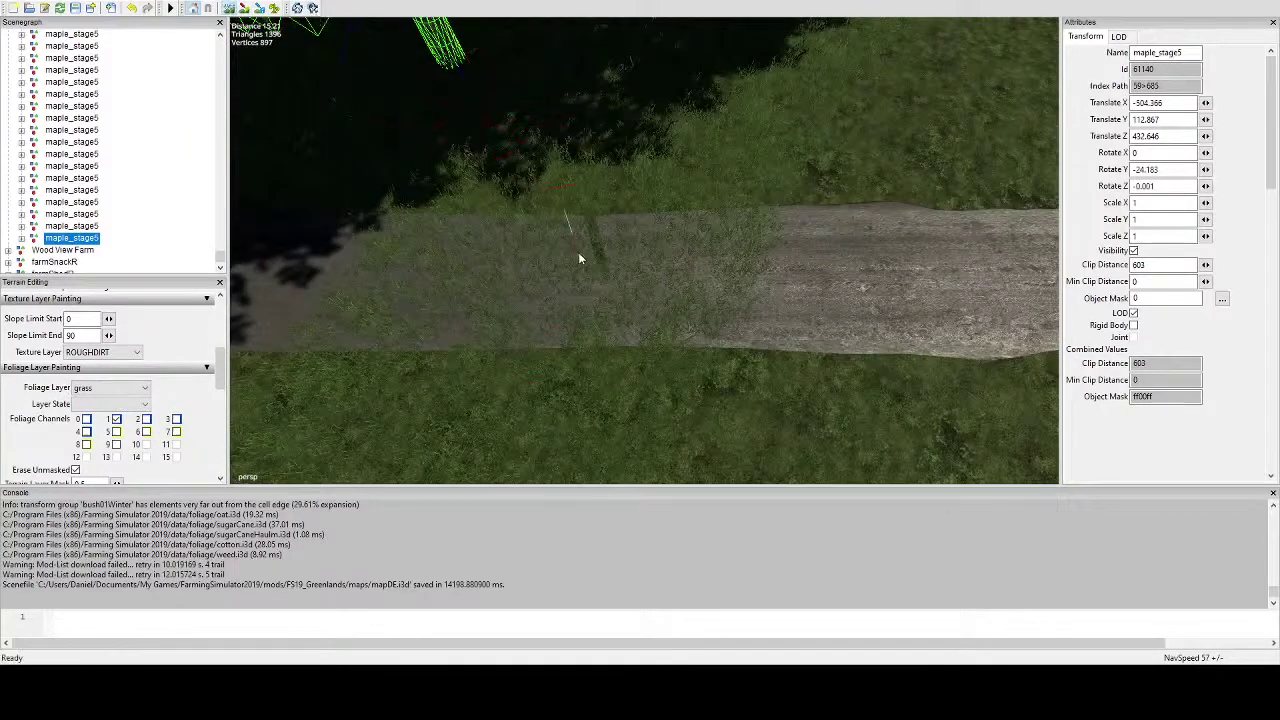
mouse_move(593, 244)
right_down()
mouse_move(668, 261)
mouse_move(629, 244)
mouse_move(777, 302)
mouse_move(534, 250)
mouse_move(609, 243)
mouse_move(592, 247)
mouse_move(657, 310)
right_up()
alt+drag(656, 303, 657, 298)
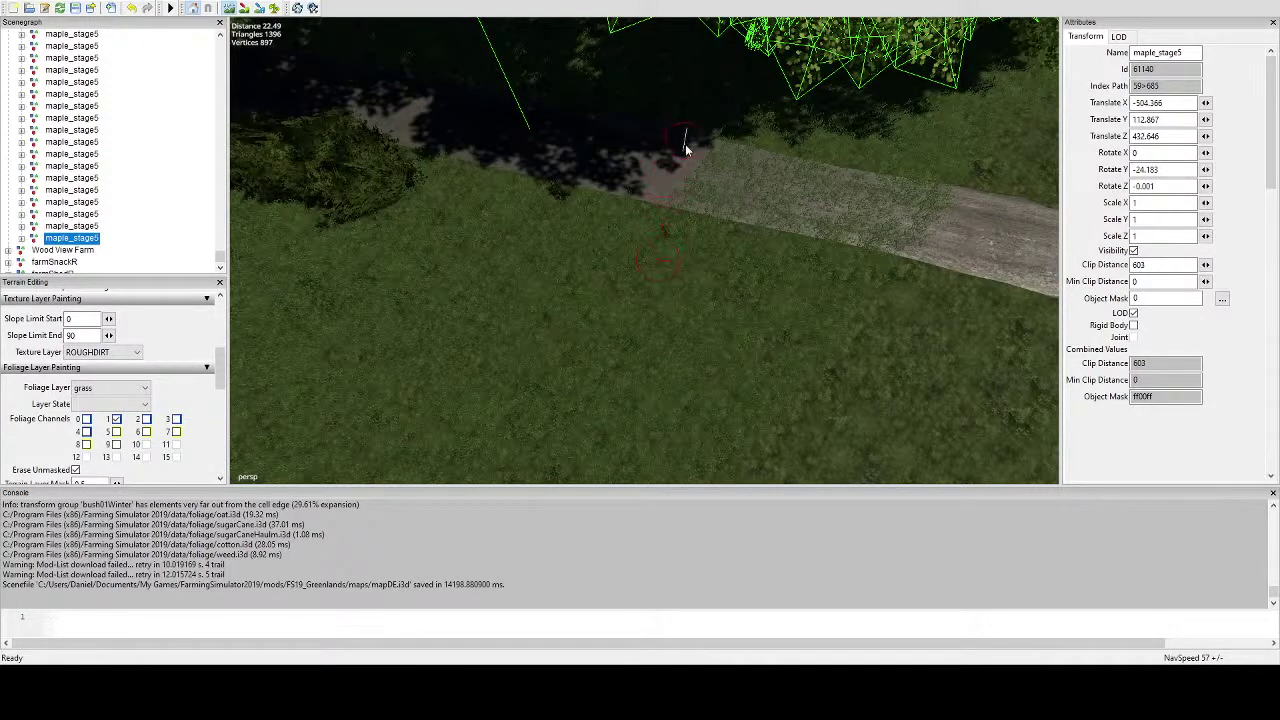
alt+drag(748, 186, 720, 219)
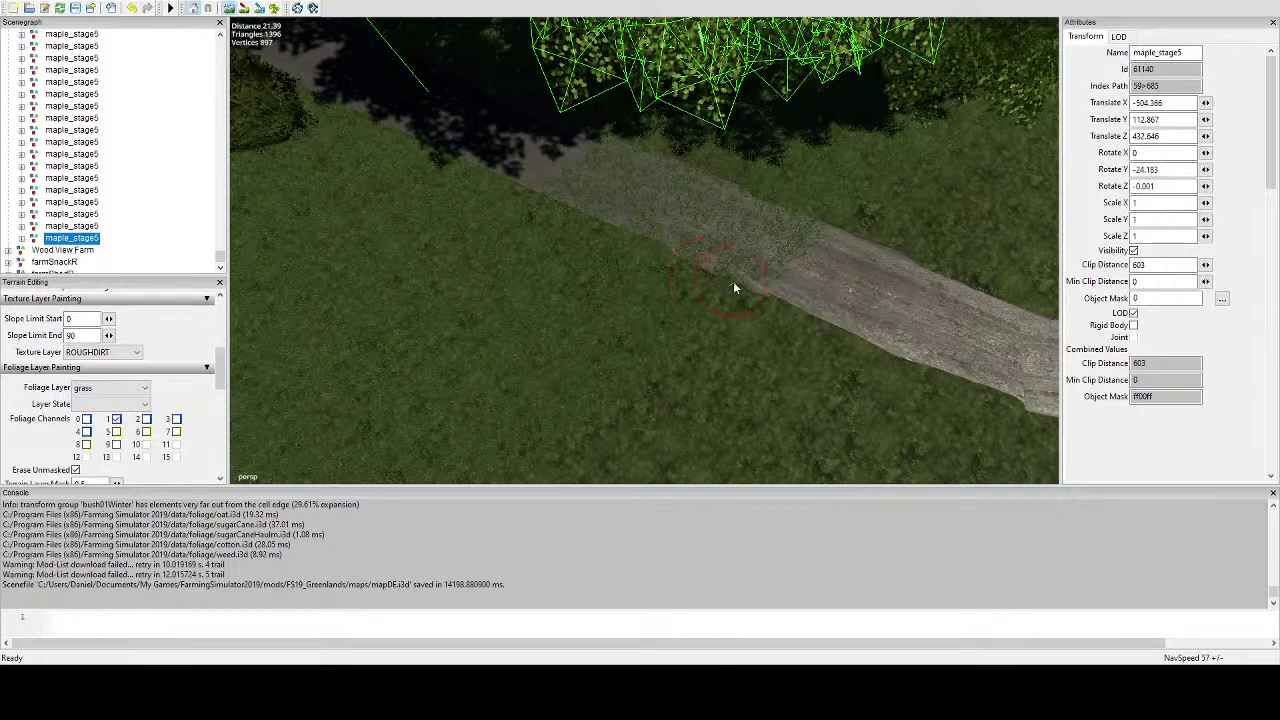
right_drag(673, 263, 615, 256)
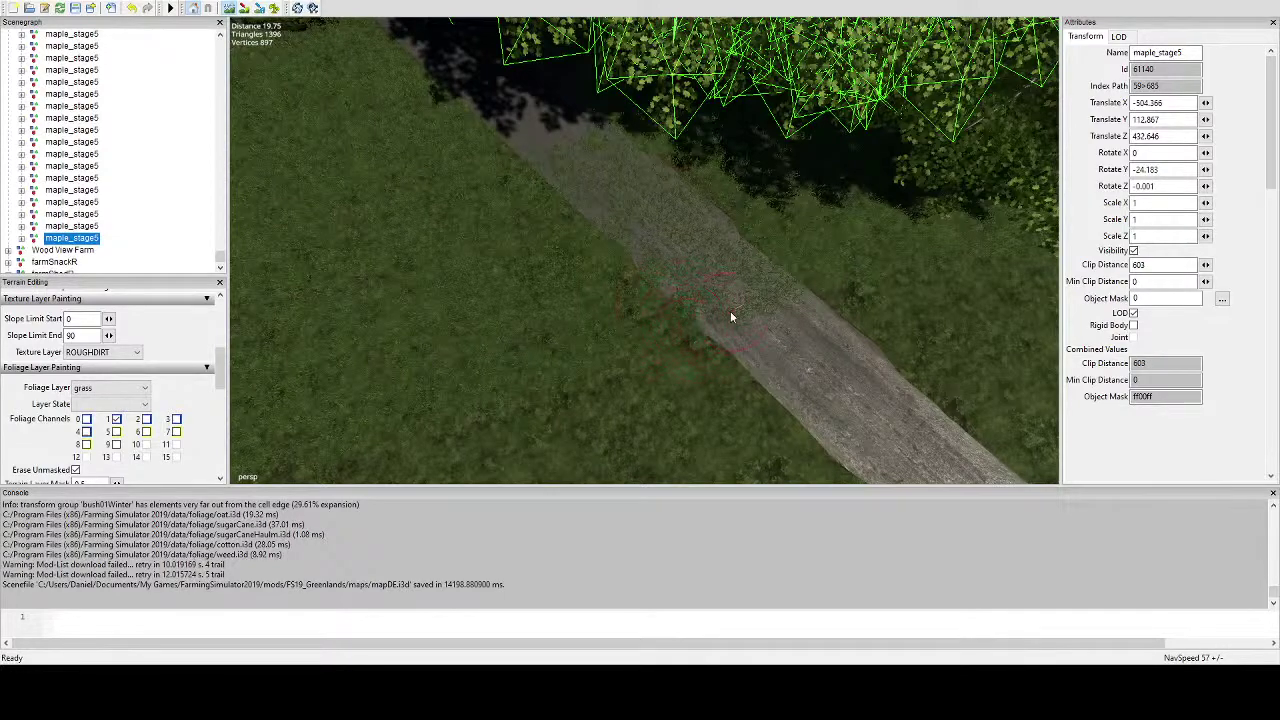
Touch up the terrain along the lane's wooded verge and erase the grass growing through the lane surface.
right_drag(730, 317, 640, 262)
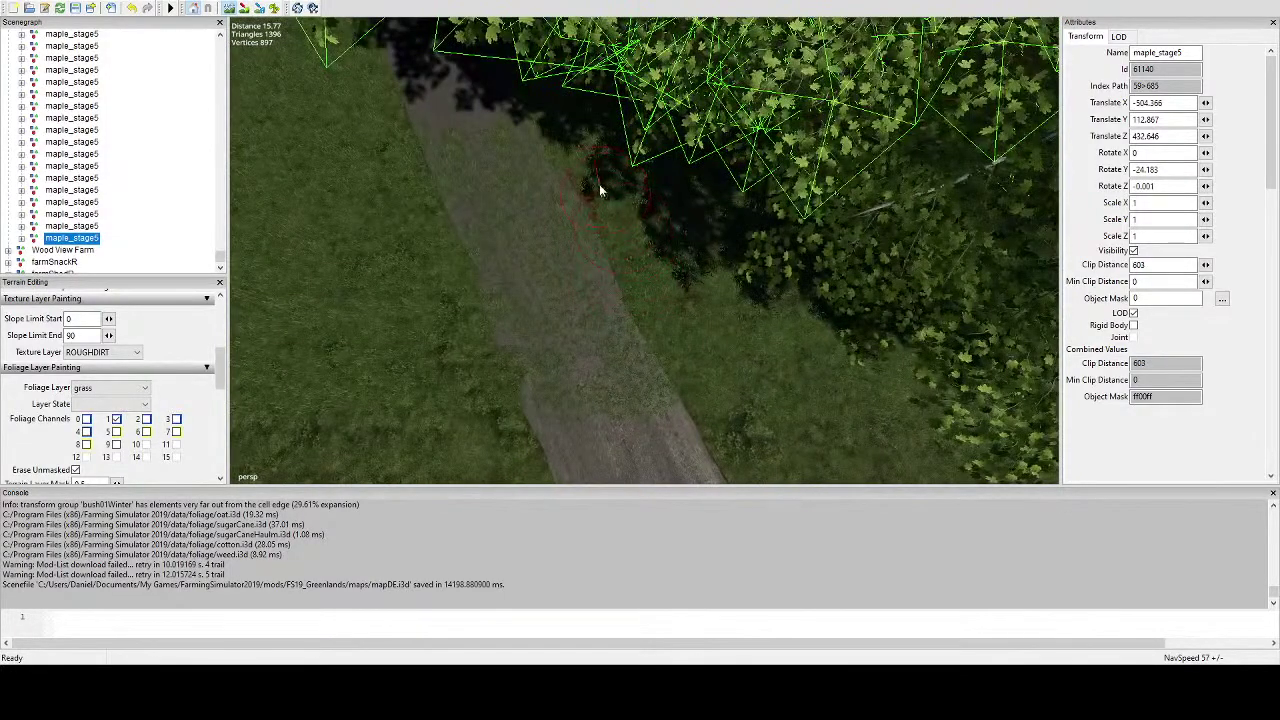
drag(600, 186, 597, 186)
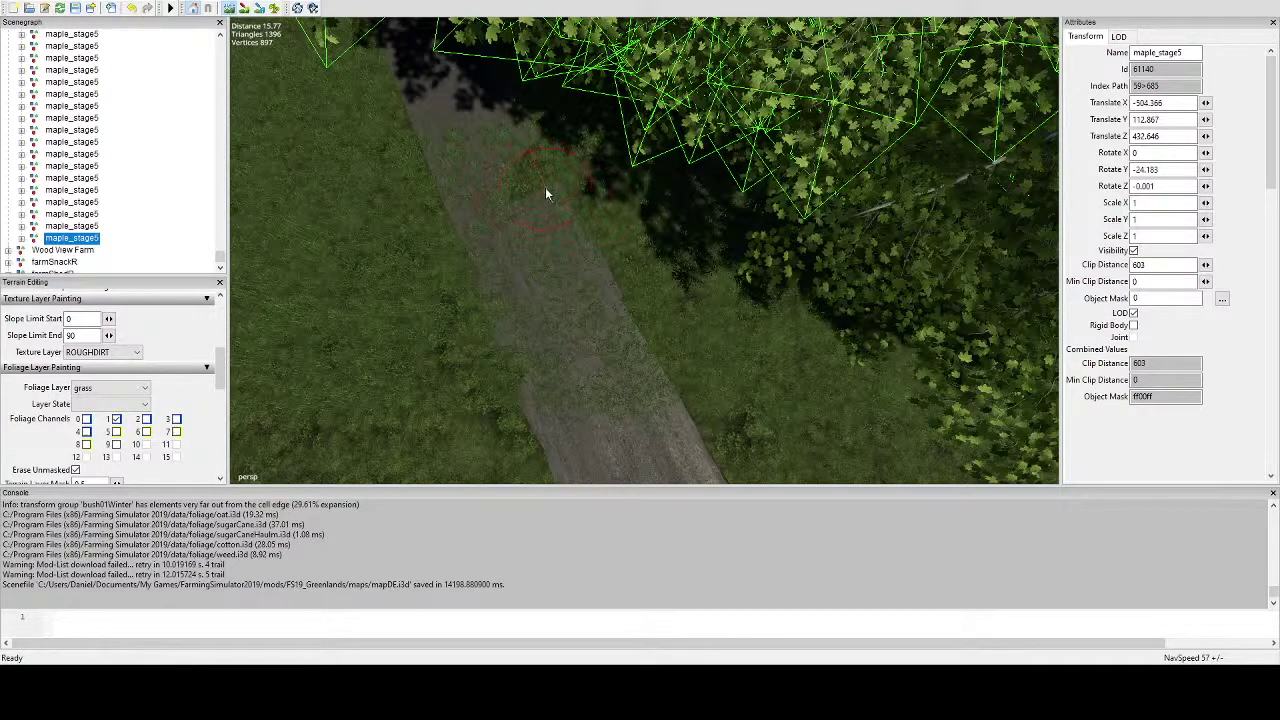
mouse_move(550, 265)
right_down()
mouse_move(676, 296)
mouse_move(617, 248)
mouse_move(588, 258)
mouse_move(622, 250)
mouse_move(567, 197)
mouse_move(550, 203)
right_up()
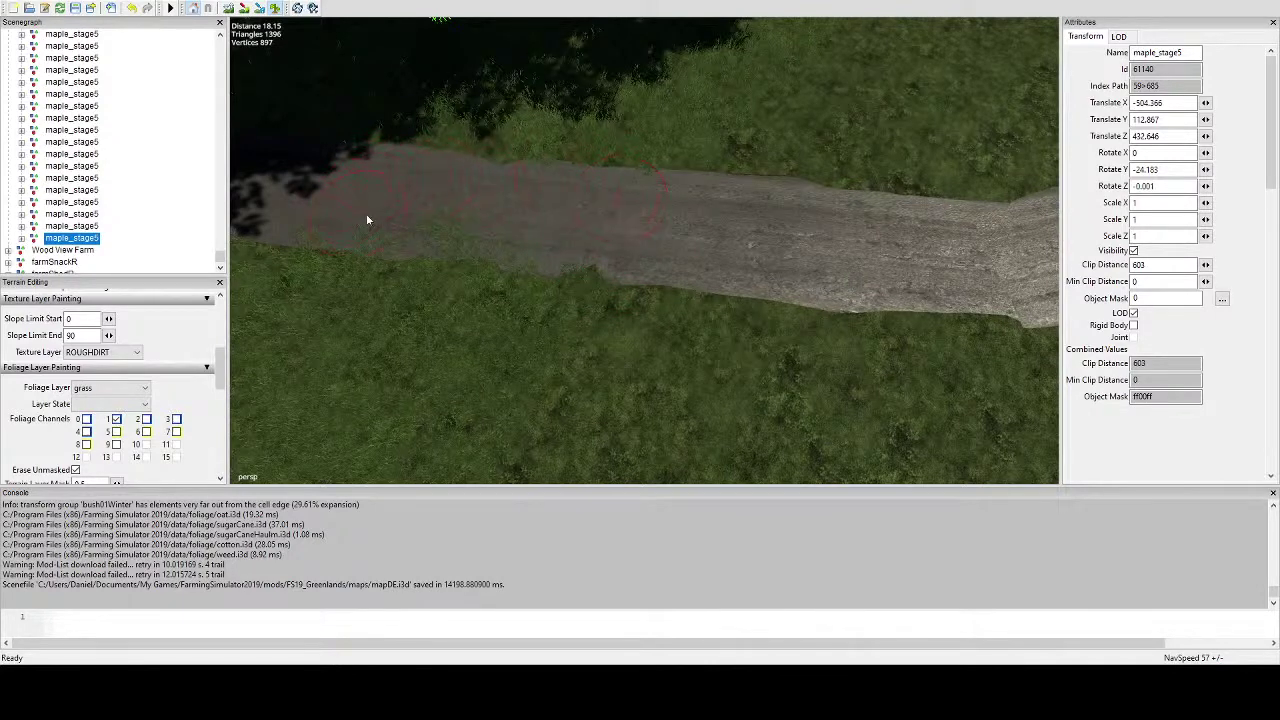
right_drag(461, 235, 321, 72)
Duplicate the shrubLong9m hedge beside the lane and place the copy near X -514.6, Z 432.7, rotated to about 60.7 on Y.
click(452, 229)
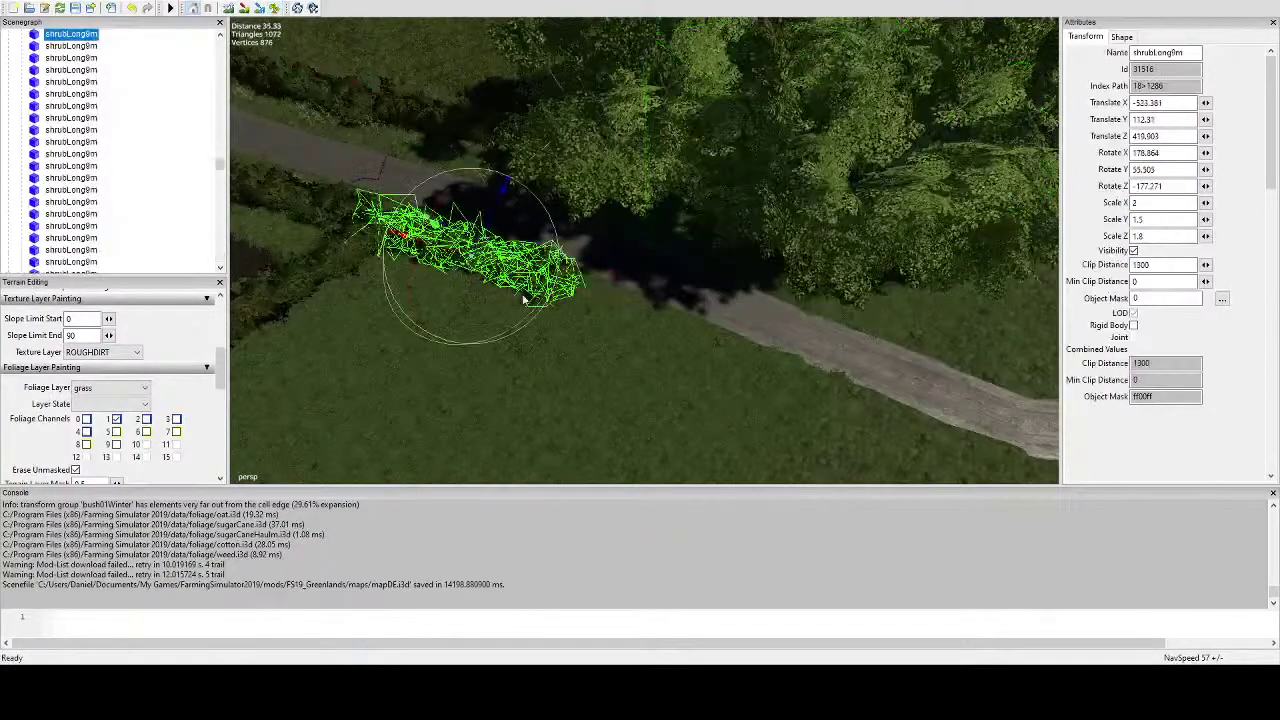
right_drag(452, 229, 574, 295)
key(ctrl+d)
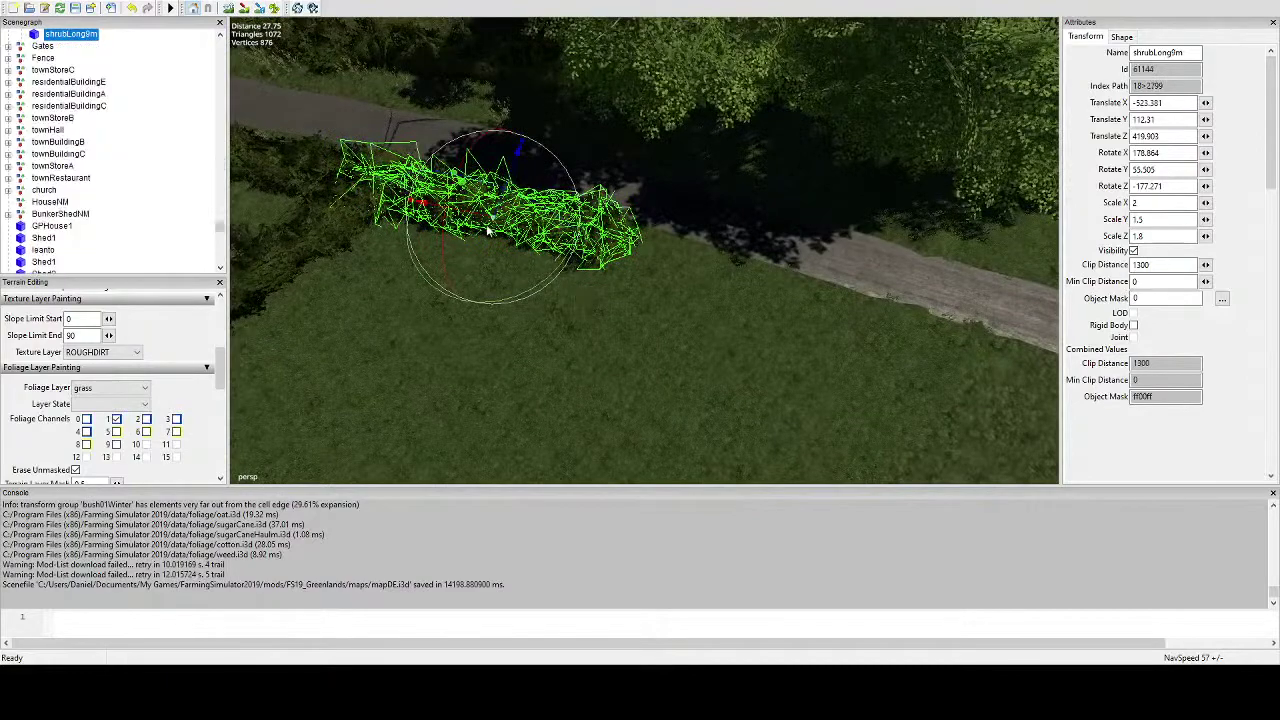
drag(580, 293, 813, 335)
alt+middle_drag(813, 335, 645, 276)
drag(594, 265, 571, 263)
right_drag(571, 263, 580, 187)
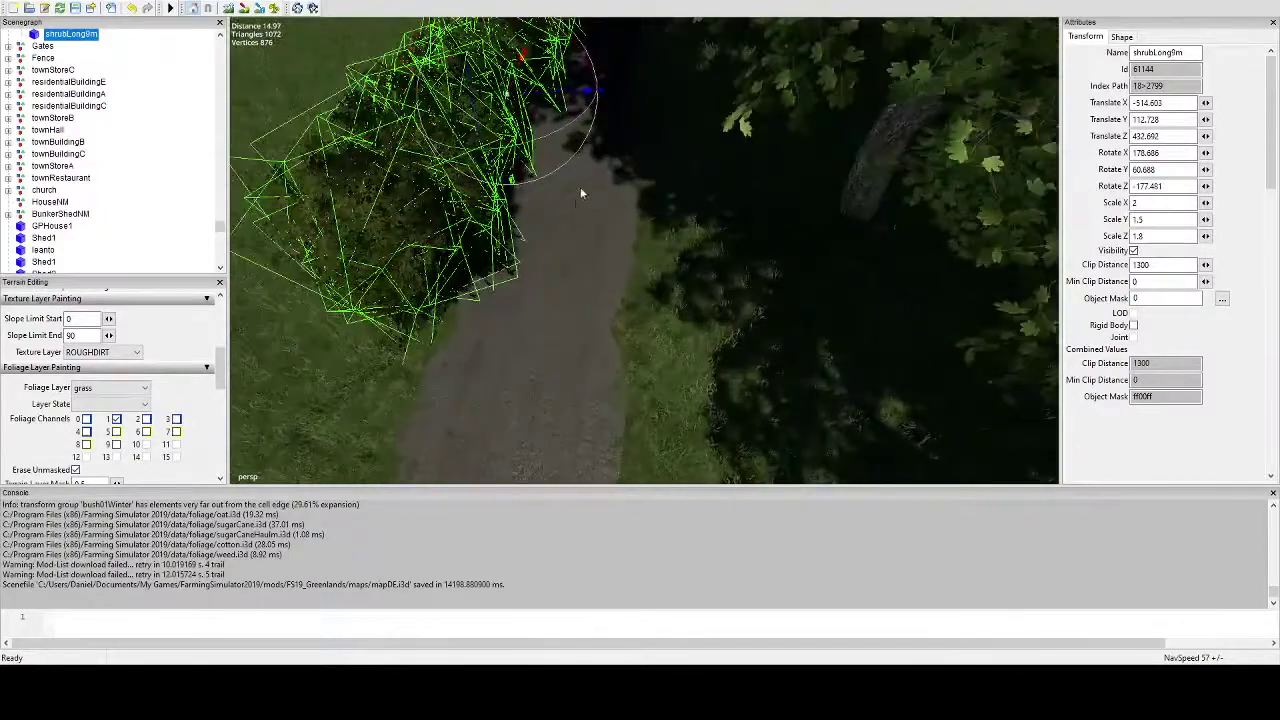
Shift the hedge copy to about X -515.9, Z 433.4, rotate it to about 63.6 on Y and lower it to about Y 112.50.
drag(560, 100, 509, 95)
alt+drag(568, 130, 706, 246)
drag(579, 236, 574, 248)
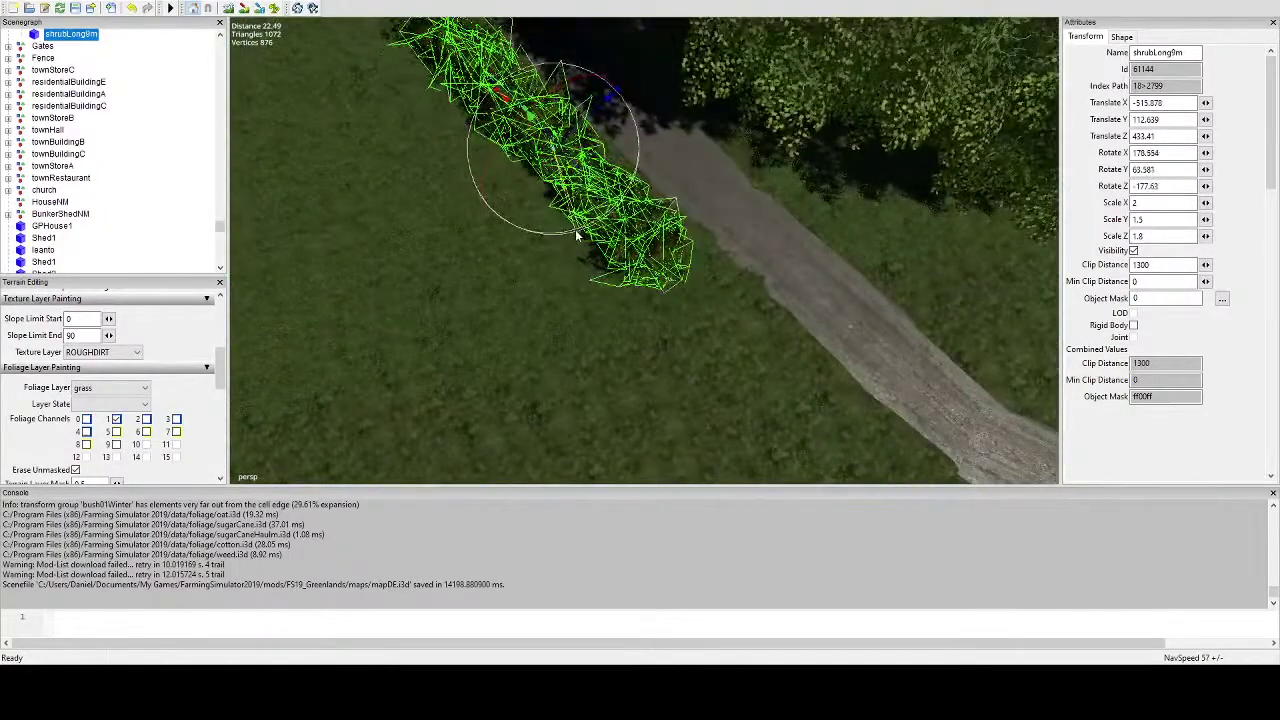
right_drag(574, 248, 738, 224)
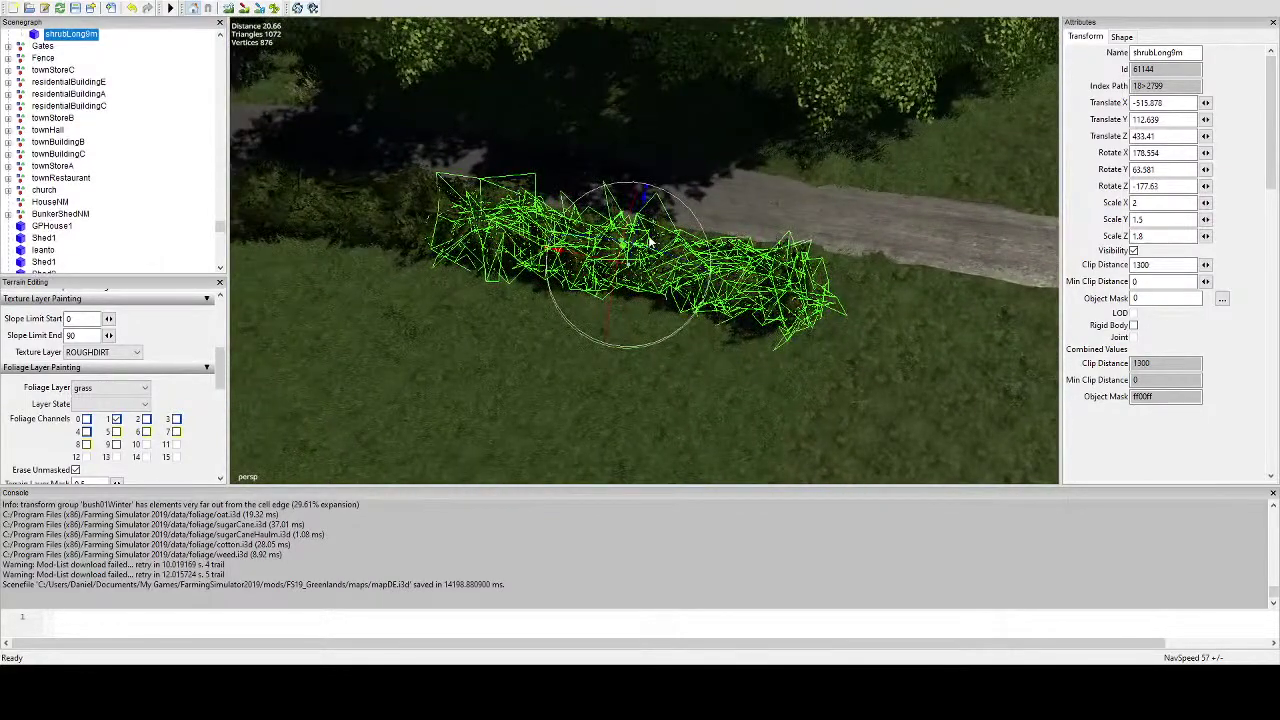
right_drag(642, 240, 727, 132)
mouse_move(740, 88)
mouse_down()
mouse_move(743, 72)
mouse_move(739, 97)
mouse_up()
right_drag(697, 207, 710, 240)
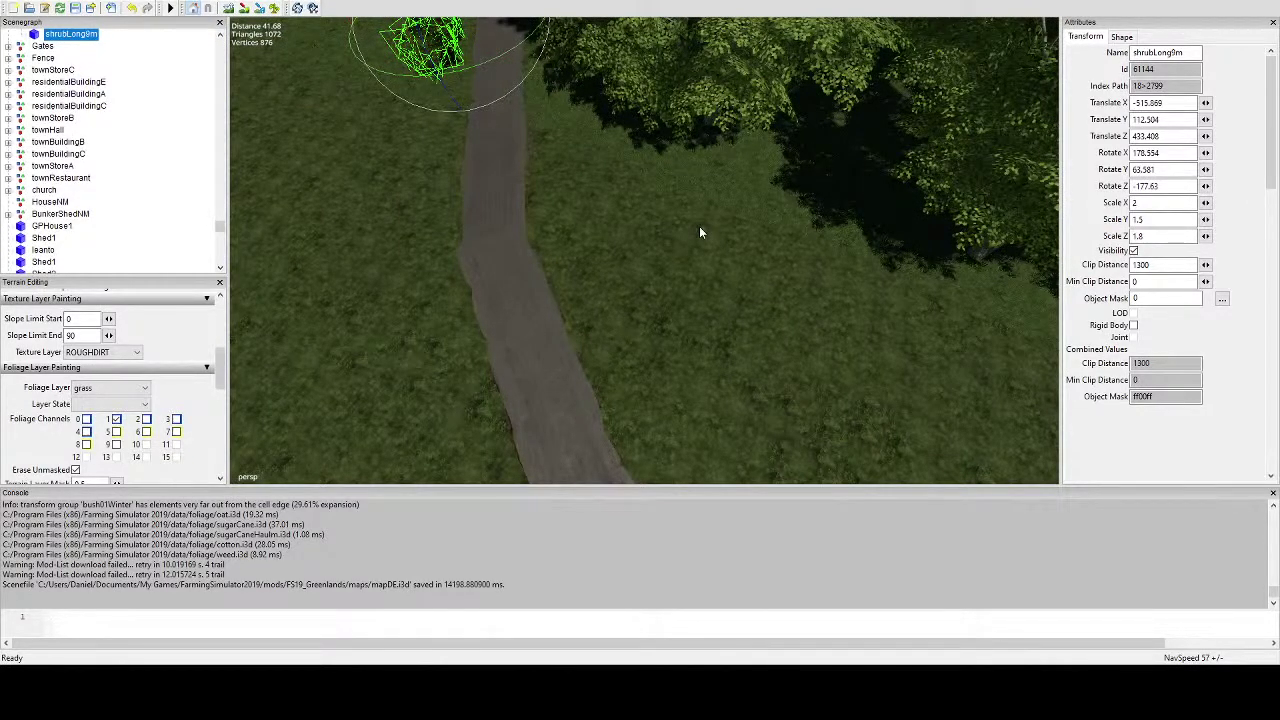
Duplicate the maple_stage5 tree beside the lane and place the copy across the lane near X -521.3, Z 436.1.
alt+drag(629, 208, 787, 289)
right_drag(786, 288, 672, 345)
alt+drag(672, 345, 711, 187)
click(720, 163)
scroll(690, 240, down, 2)
alt+drag(702, 263, 722, 272)
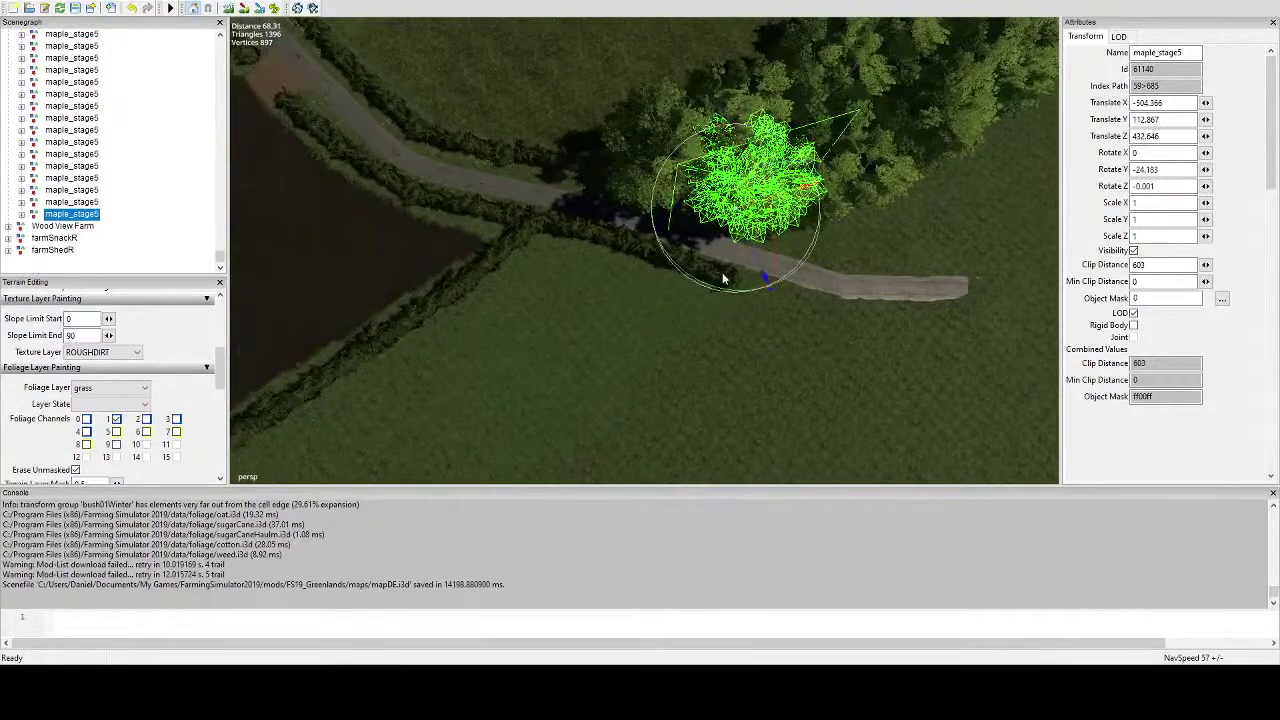
key(ctrl+d)
key(ctrl+b)
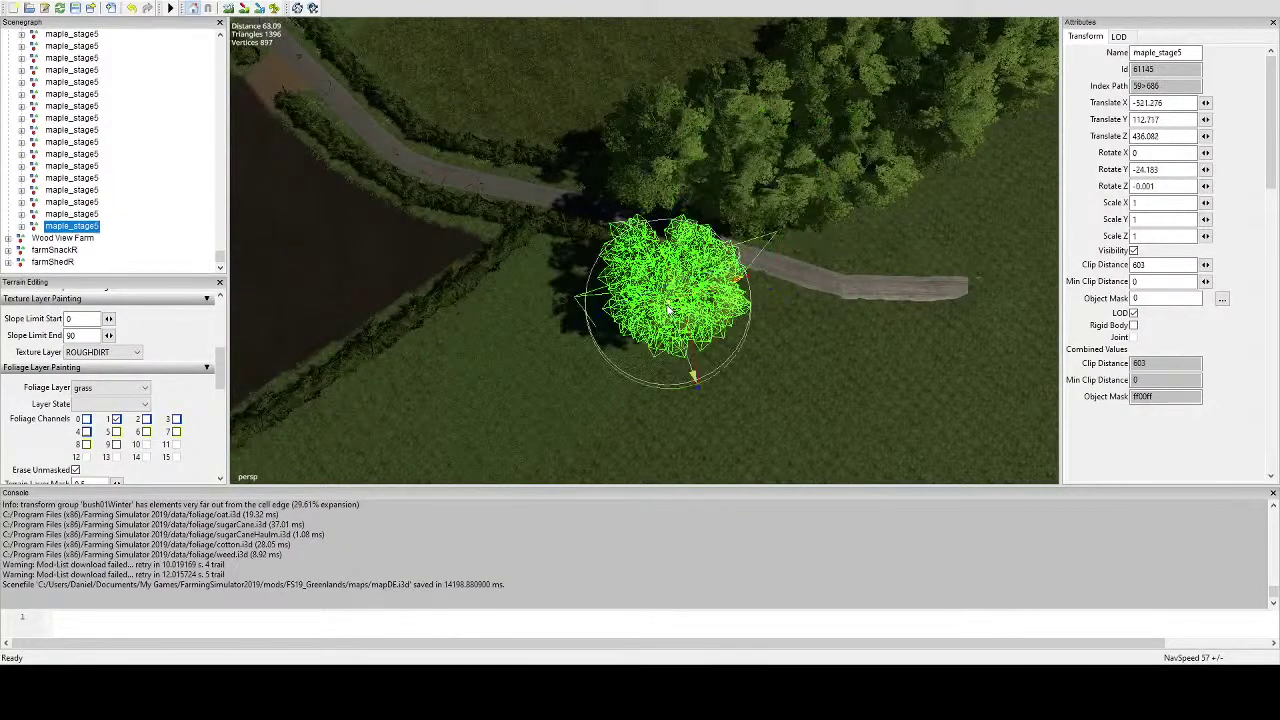
Move the maple copy to about X -520.5, Y 112.60, Z 434.5 and turn it about its vertical axis to about -39.4 on Y.
scroll(690, 370, up, 4)
alt+drag(690, 370, 709, 191)
scroll(760, 208, up, 2)
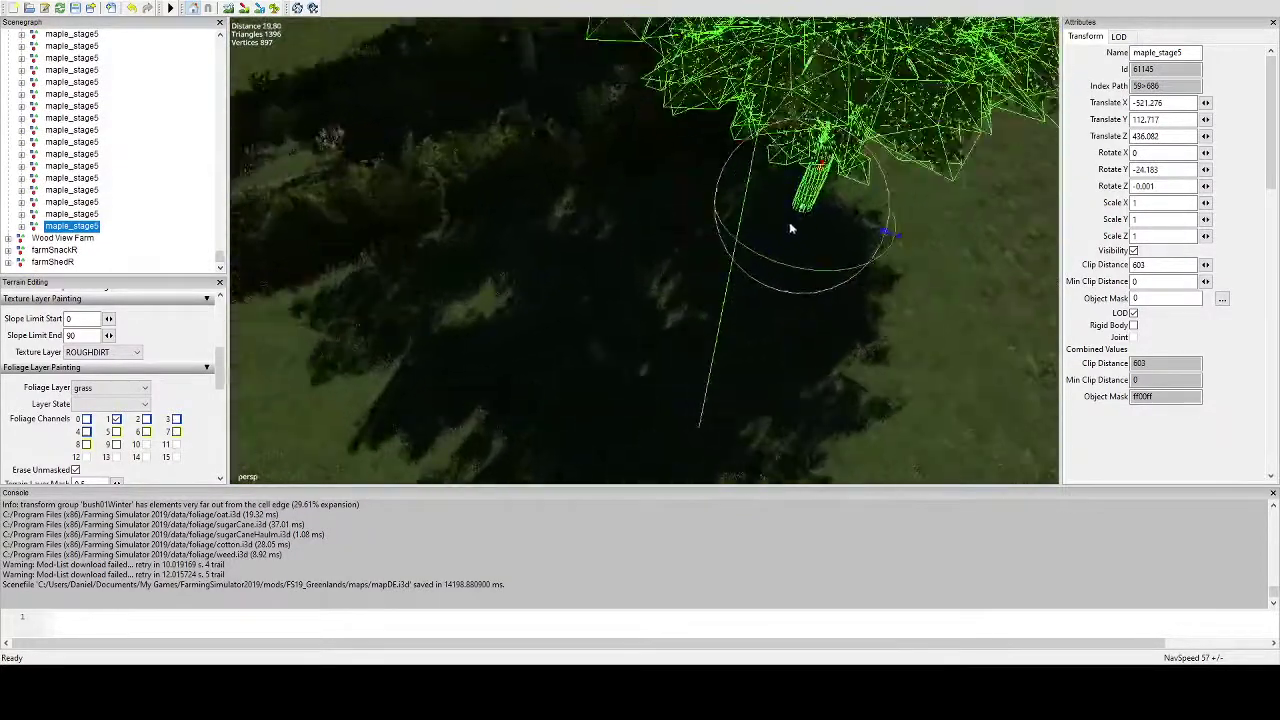
drag(829, 218, 778, 199)
drag(775, 254, 731, 239)
drag(766, 185, 766, 188)
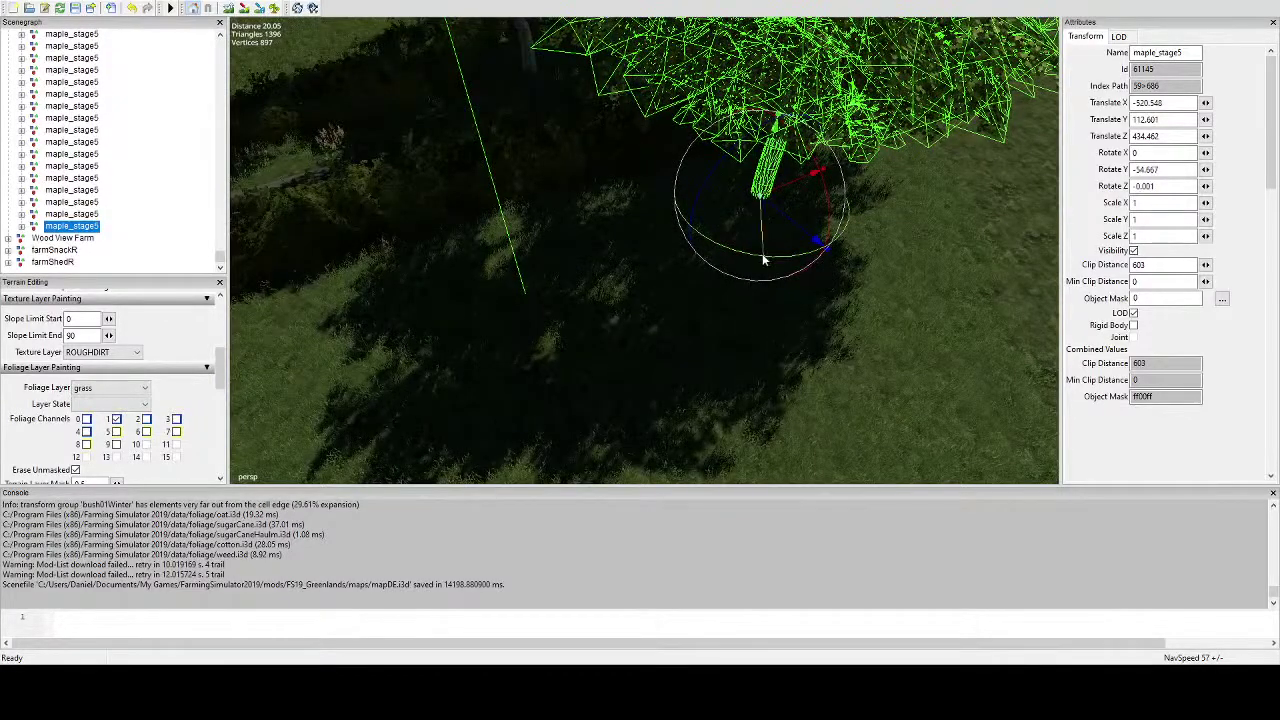
drag(763, 252, 577, 406)
scroll(608, 290, down, 5)
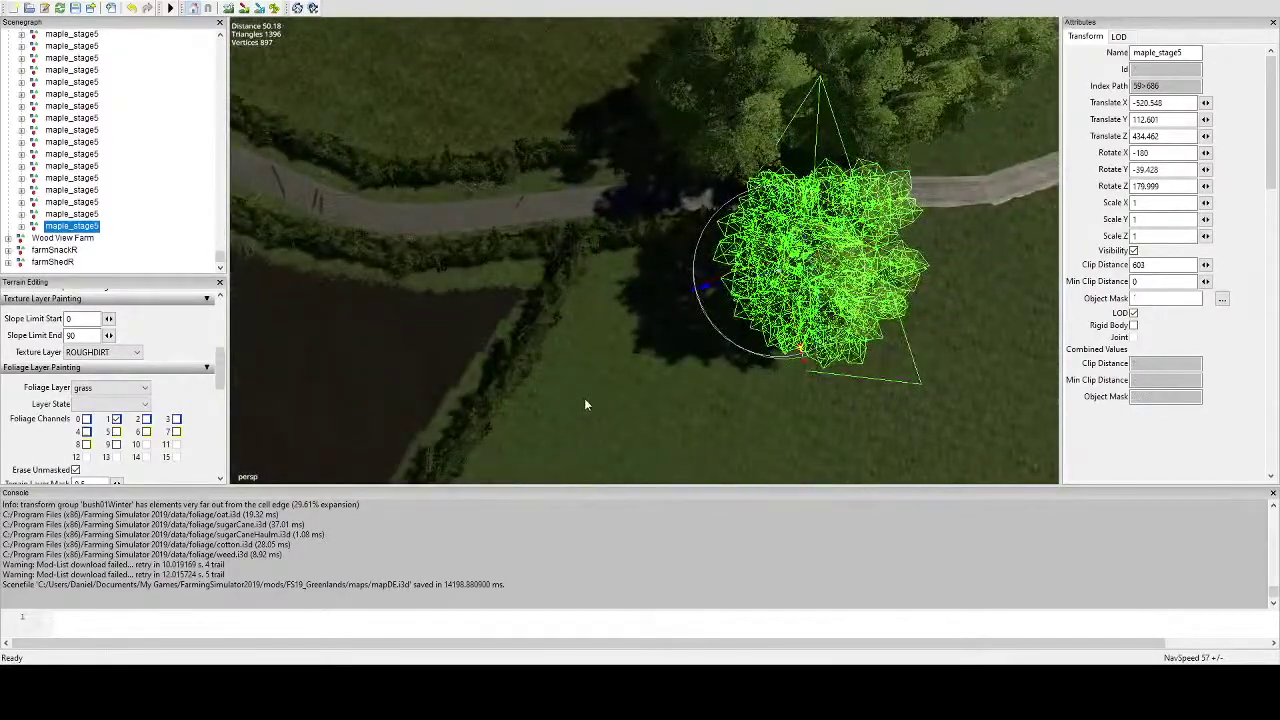
Duplicate the turned maple and place the new copy near the hedge junction beside the lane.
key(ctrl+d)
key(ctrl+b)
click(645, 289)
alt+drag(648, 296, 768, 290)
scroll(709, 334, up, 3)
scroll(768, 290, up, 3)
Adjust the newest maple to about X -527.8, Y 112.29, Z 421.5 and rotate it to about 89.1 on Y.
drag(856, 243, 808, 230)
alt+drag(808, 230, 675, 177)
scroll(708, 202, up, 2)
drag(707, 252, 606, 228)
scroll(694, 222, down, 5)
alt+drag(694, 222, 590, 370)
scroll(700, 290, down, 6)
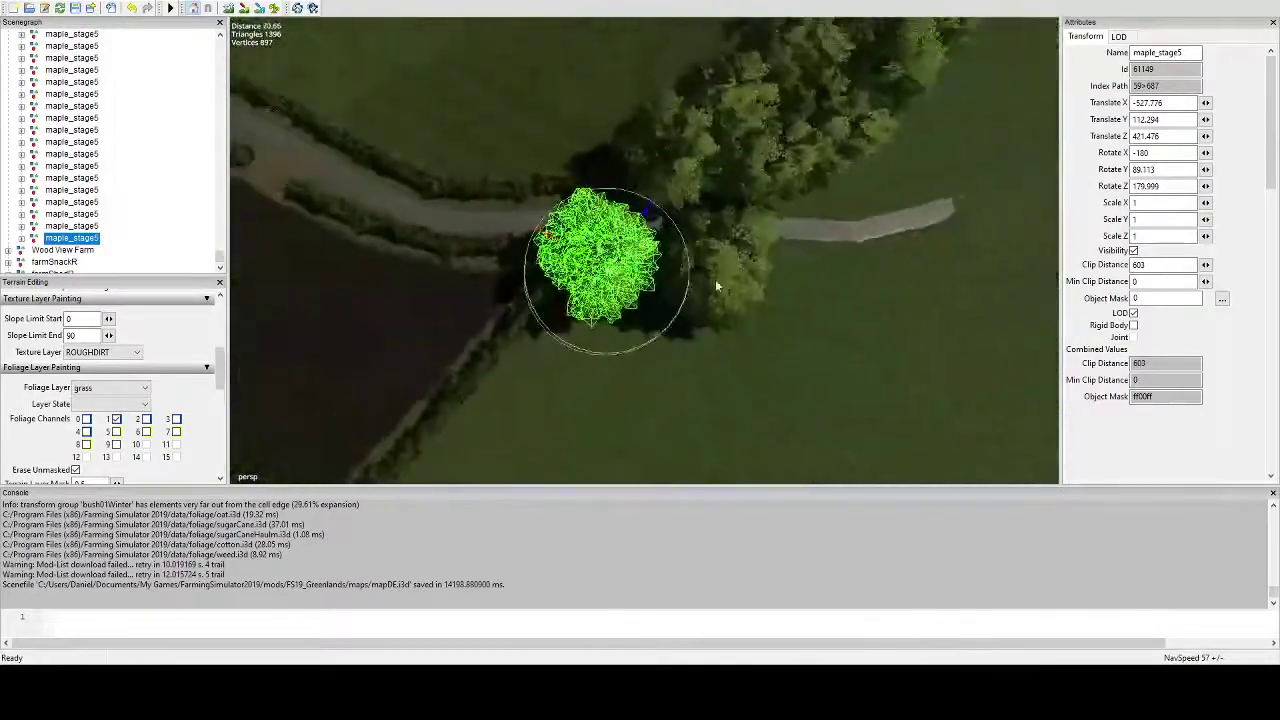
Duplicate the maple again and place the copy by the field hedge near X -541.8, Z 419.8.
alt+drag(715, 279, 611, 371)
scroll(681, 334, up, 3)
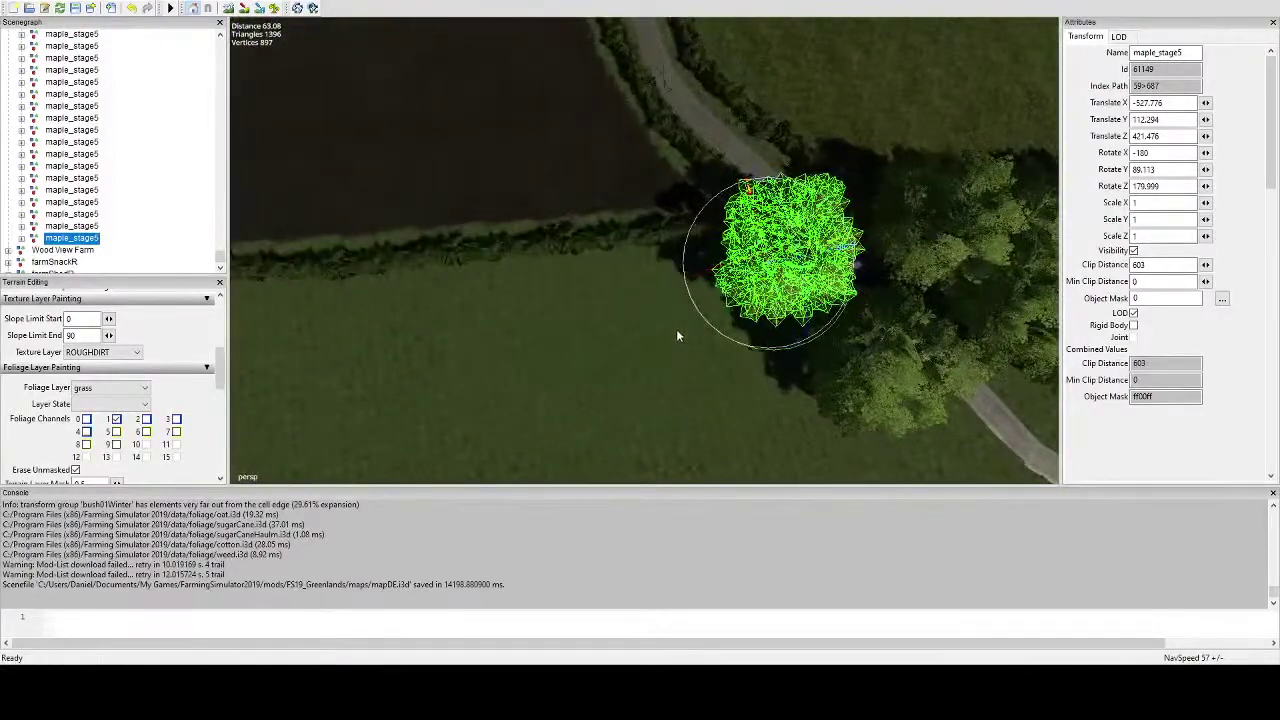
key(ctrl+d)
key(ctrl+b)
scroll(668, 258, up, 4)
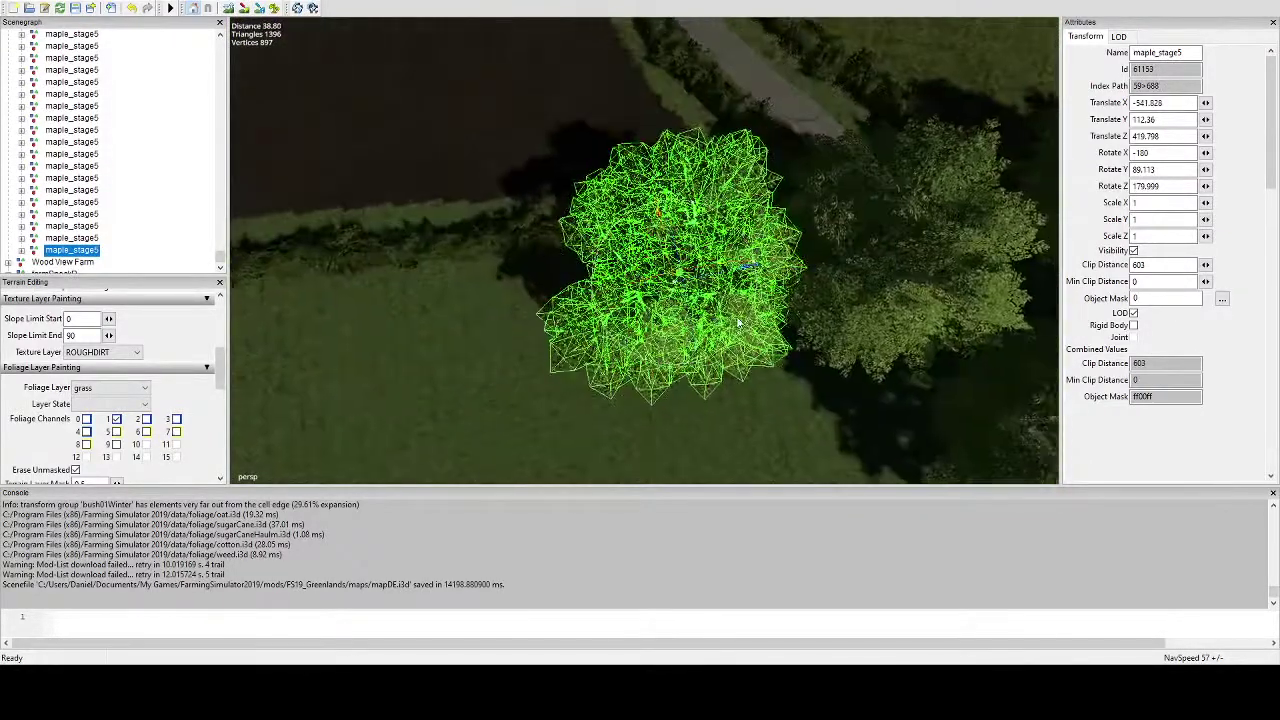
Move the hedge-side maple to about Z 418.0, lower it to about Y 112.12 and rotate it to about -85.5 on Y.
mouse_move(672, 262)
alt+mouse_down()
mouse_move(717, 281)
mouse_move(753, 160)
mouse_move(705, 146)
mouse_move(724, 199)
mouse_move(643, 190)
mouse_move(645, 247)
mouse_move(679, 251)
alt+mouse_up()
scroll(718, 284, up, 5)
right_drag(679, 257, 650, 241)
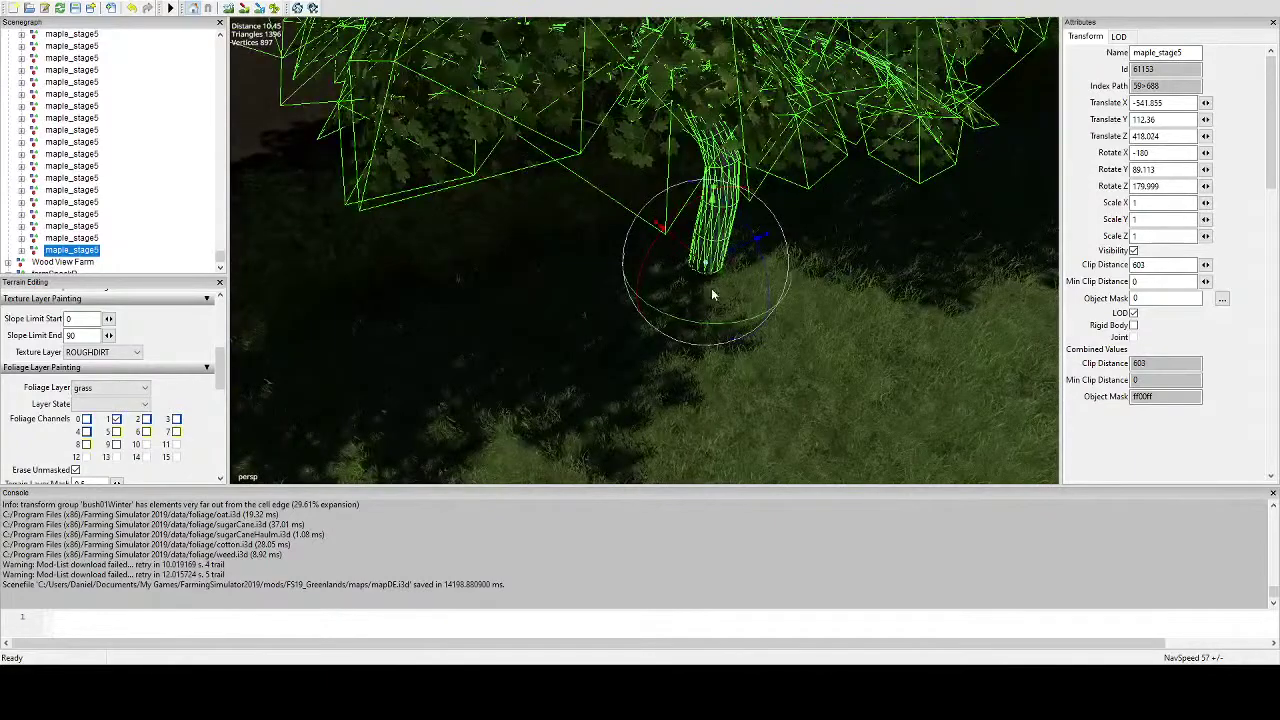
drag(710, 238, 724, 287)
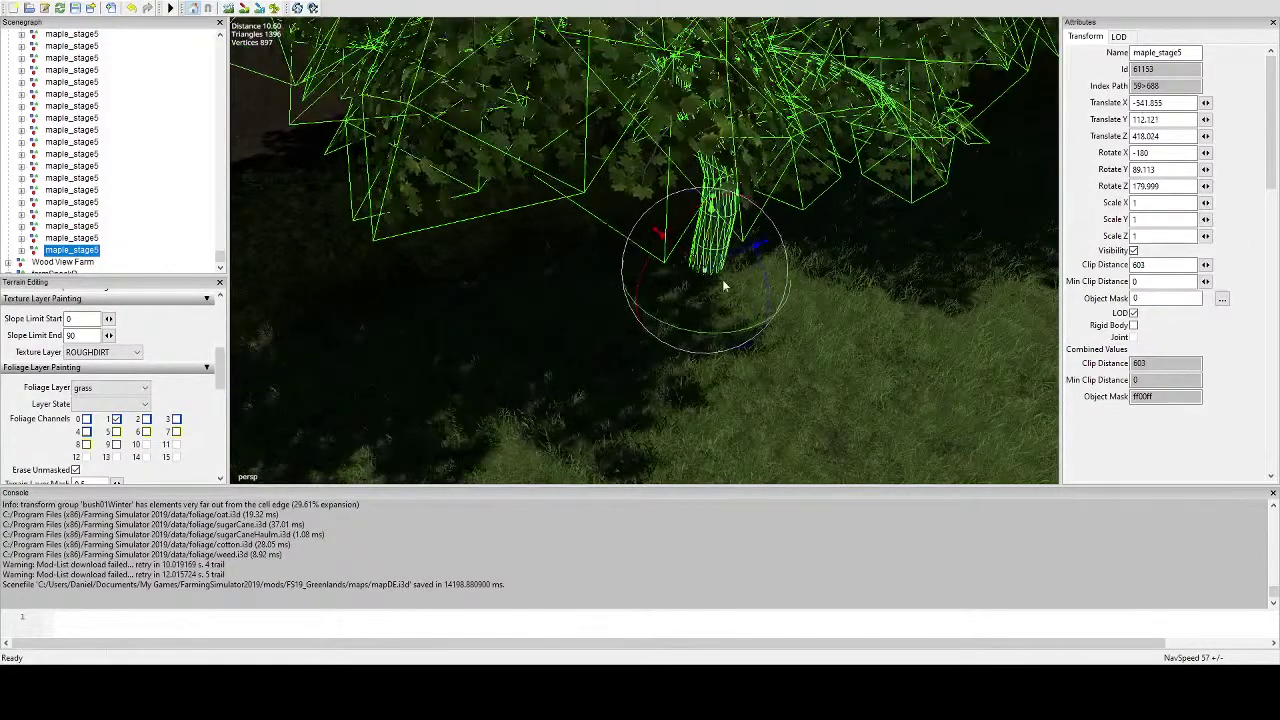
drag(735, 335, 640, 330)
alt+drag(640, 330, 617, 392)
scroll(622, 388, down, 5)
mouse_move(618, 395)
right_down()
mouse_move(660, 364)
mouse_move(610, 397)
right_up()
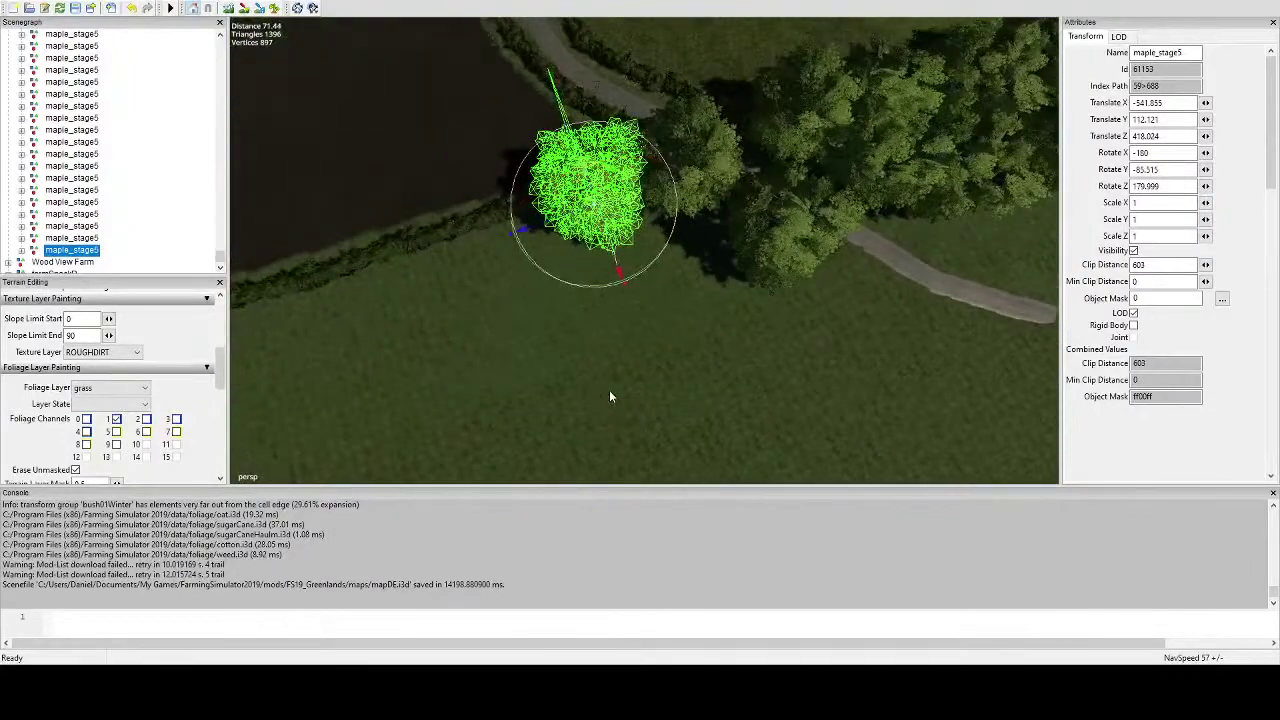
Duplicate the hedge-side maple, place the copy near X -534.4, Z 432.5 and rotate it to about 7.2 on Y.
key(ctrl+b)
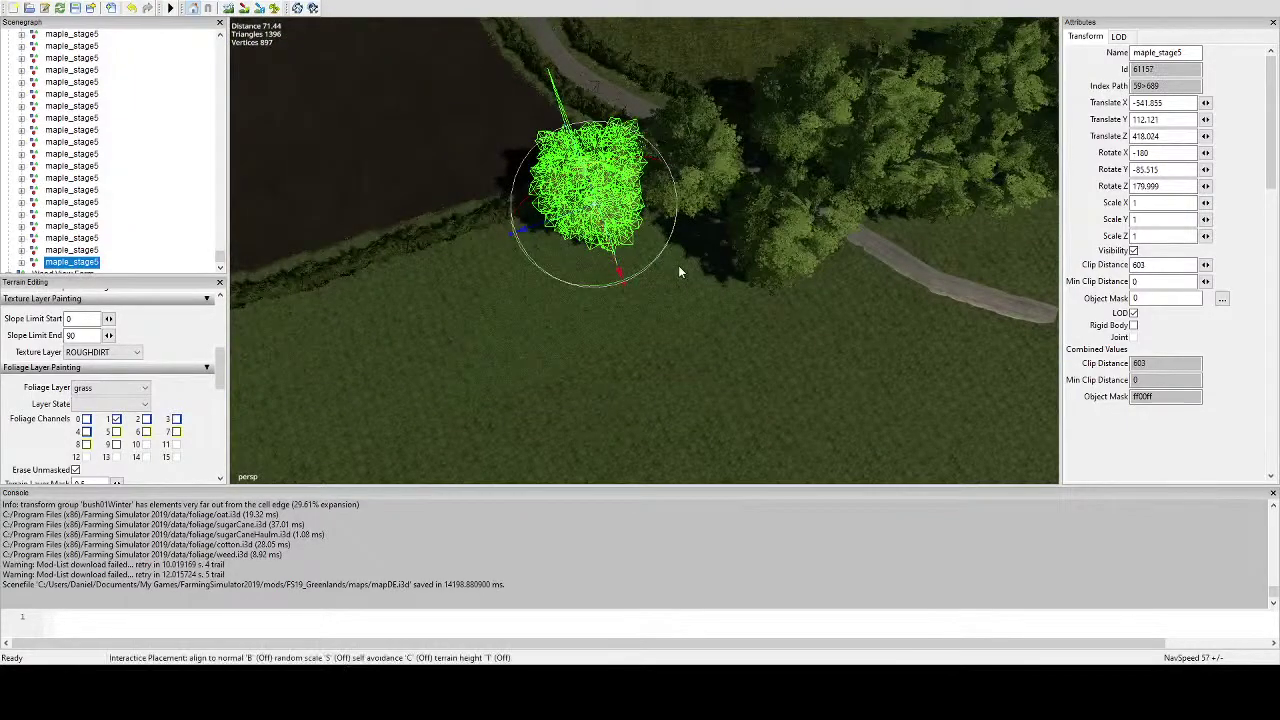
click(681, 268)
right_drag(682, 270, 744, 255)
scroll(746, 262, down, 2)
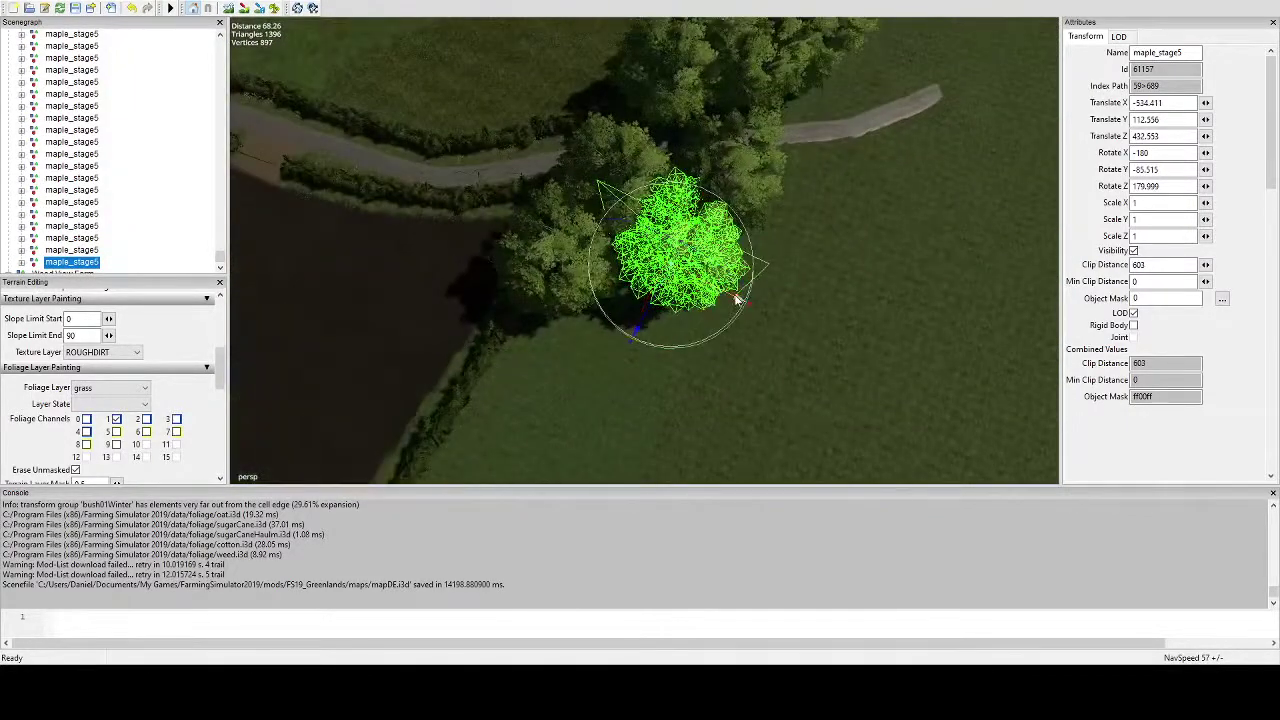
mouse_move(737, 299)
mouse_down()
mouse_move(726, 330)
mouse_move(733, 288)
mouse_up()
alt+drag(733, 288, 557, 284)
right_drag(557, 285, 703, 285)
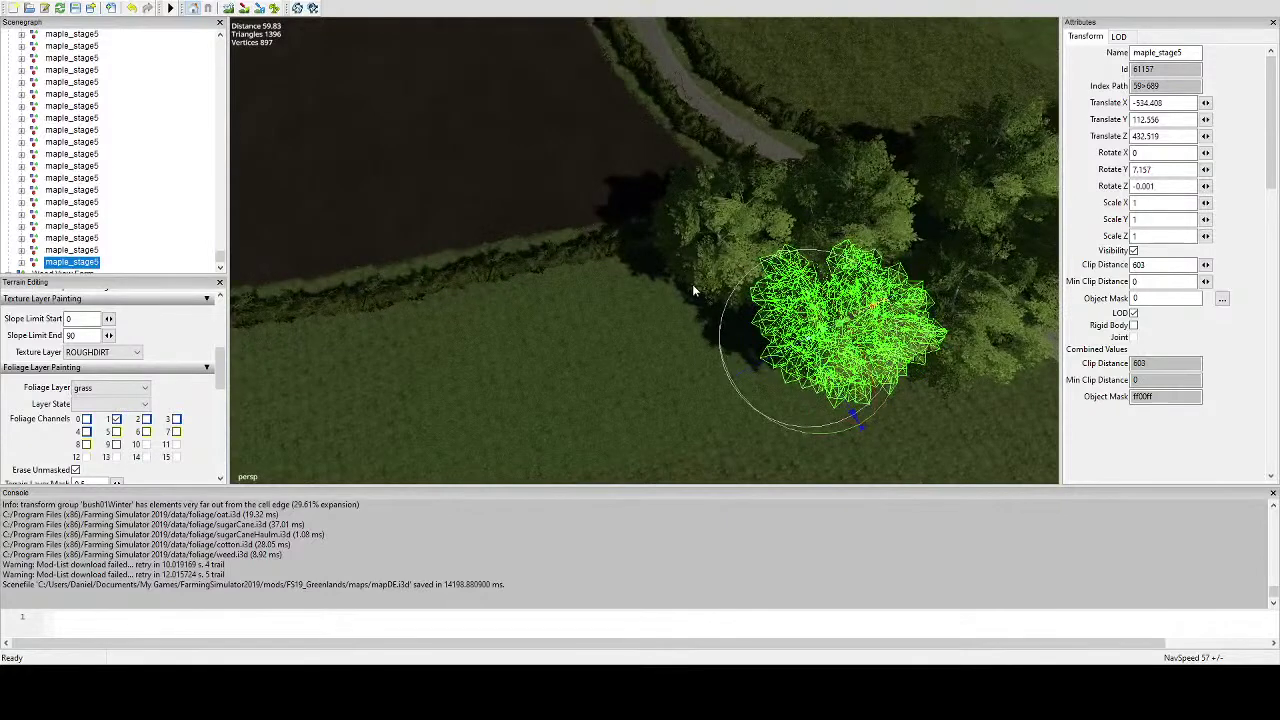
Duplicate the maple farther along the field hedge near X -555.4, Z 417.9 and rotate the copy to about -88.5 on Y.
key(ctrl+d)
key(ctrl+b)
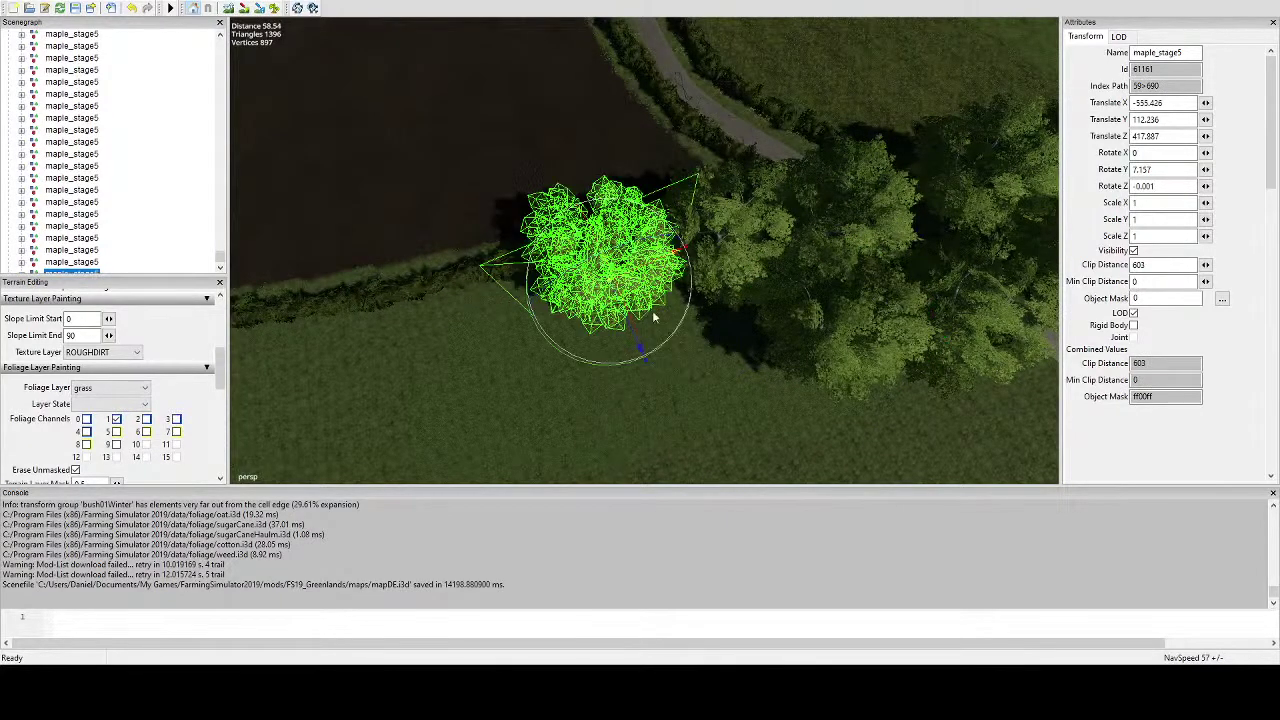
scroll(657, 365, down, 2)
drag(643, 378, 545, 306)
right_drag(560, 325, 583, 378)
Duplicate the last maple once more, then place and turn the copy beside the tree group.
key(ctrl+d)
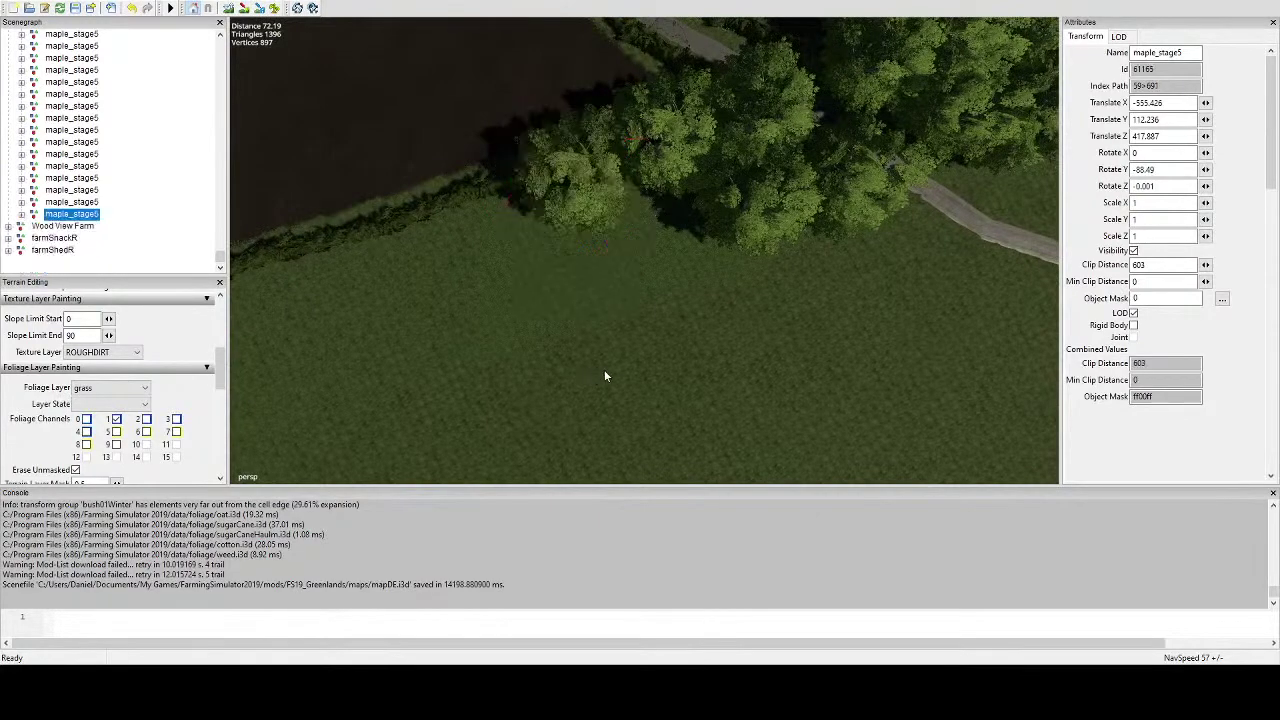
key(space)
drag(672, 316, 568, 202)
right_drag(610, 240, 563, 230)
Duplicate a volumeTree from the distant tree row and place the copy beside the lane near X -512.0, Z 444.1.
click(612, 176)
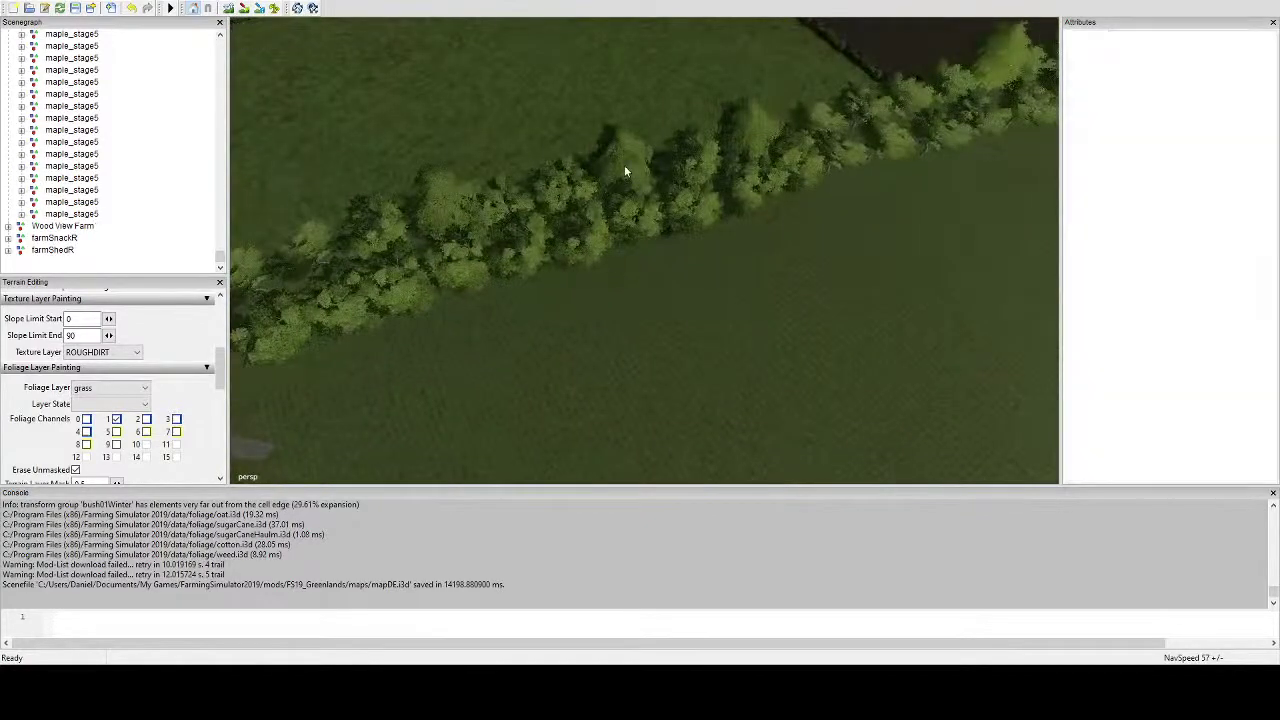
right_drag(624, 165, 721, 258)
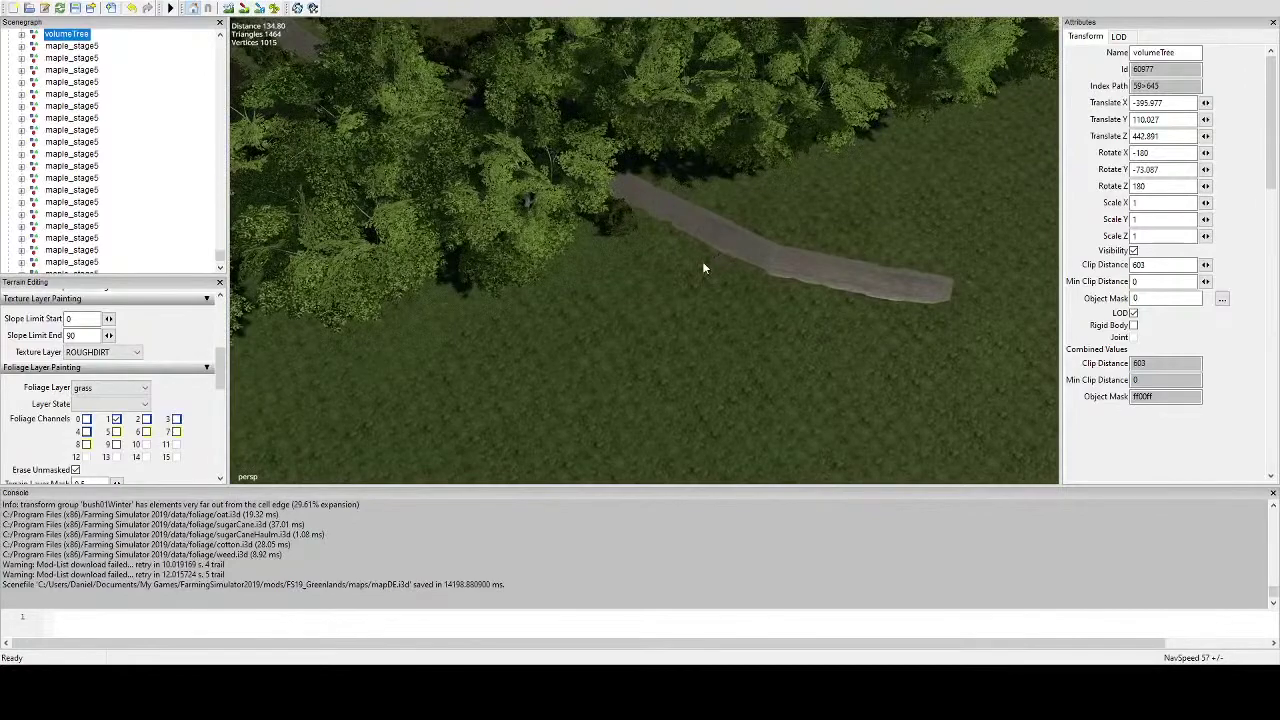
click(655, 255)
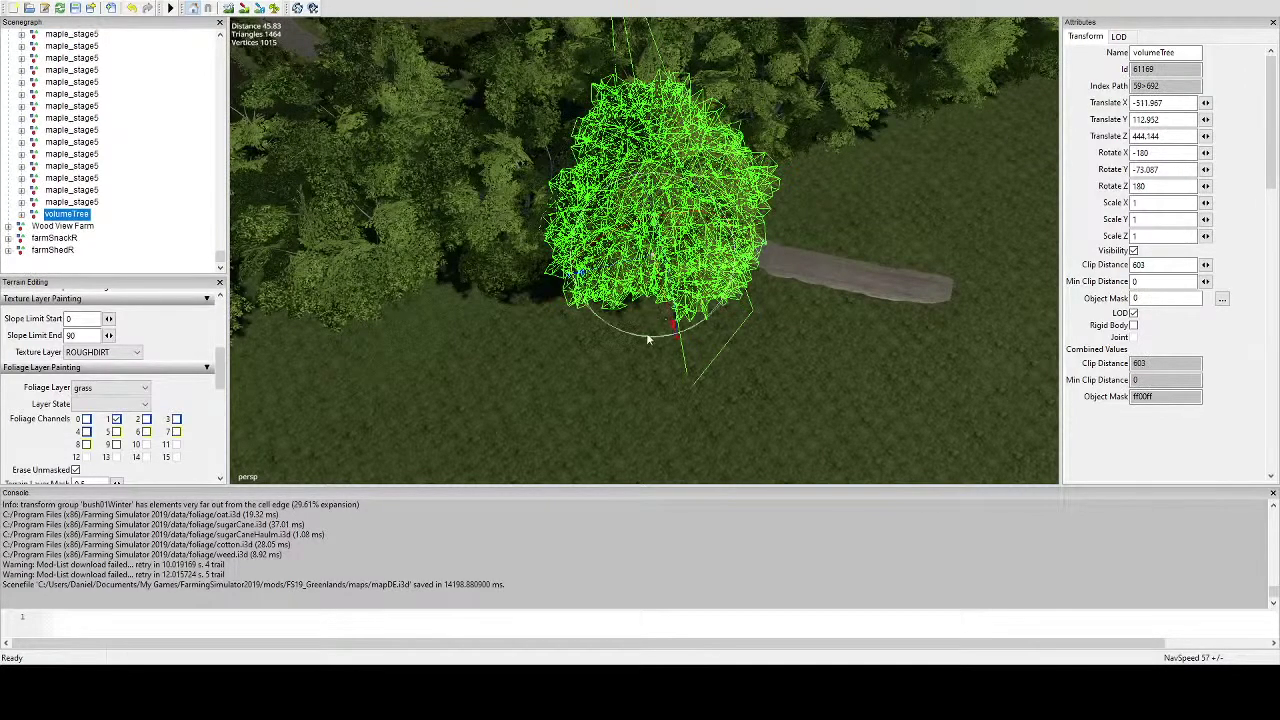
Turn the lane-side volumeTree to about 38.0 on Y and place a duplicate near X -494.9, Z 447.5, rotated to about -34.0 on Y.
drag(648, 338, 534, 252)
right_drag(534, 252, 647, 252)
key(ctrl+d)
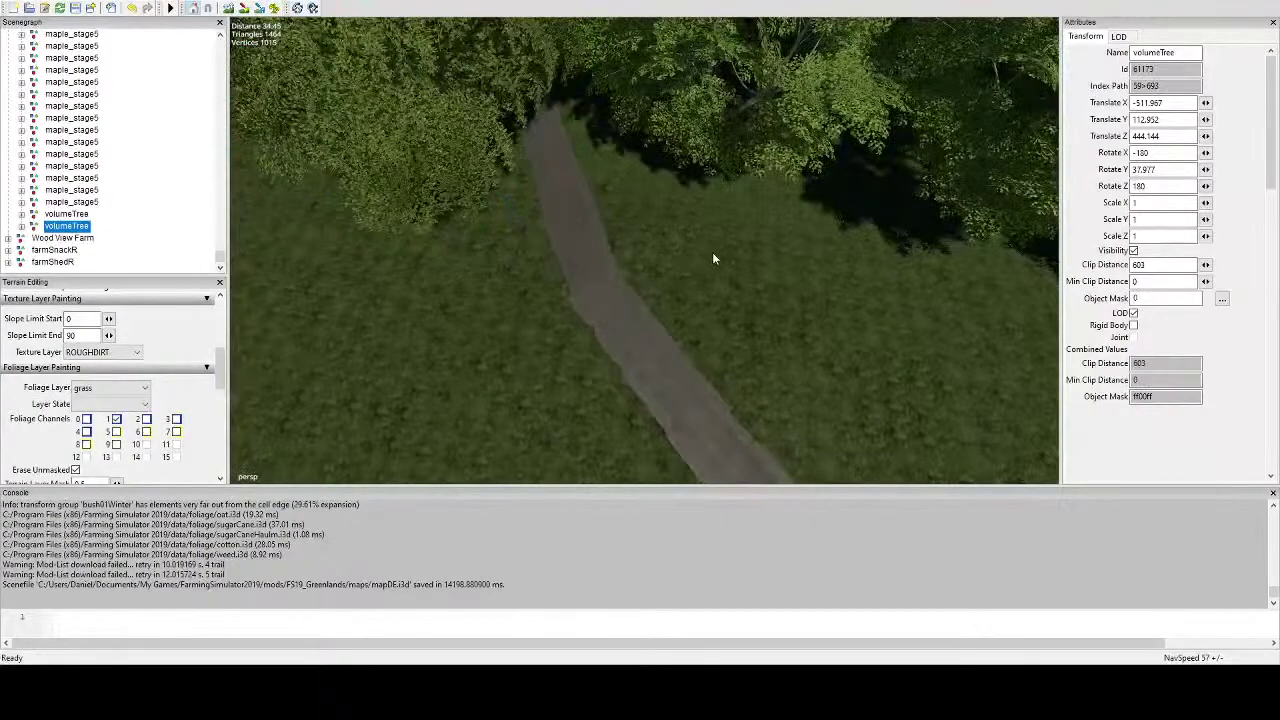
key(ctrl+b)
scroll(689, 318, down, 5)
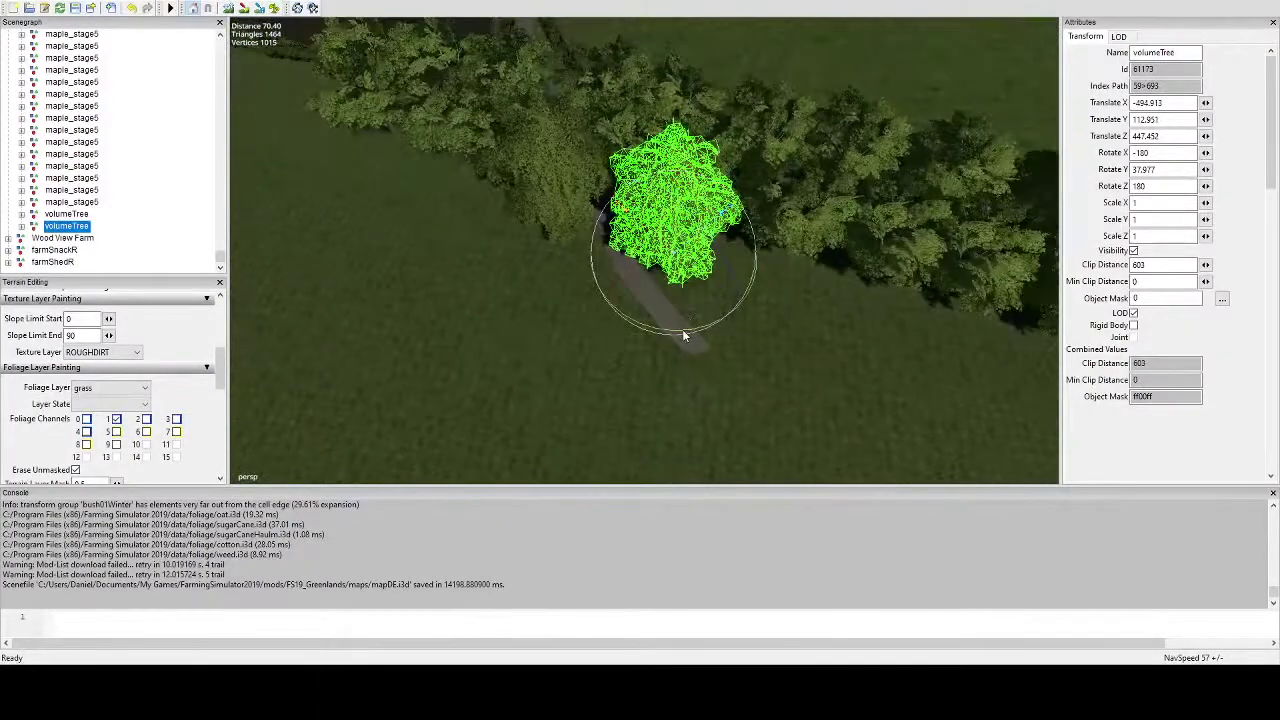
drag(682, 329, 688, 185)
scroll(672, 128, up, 6)
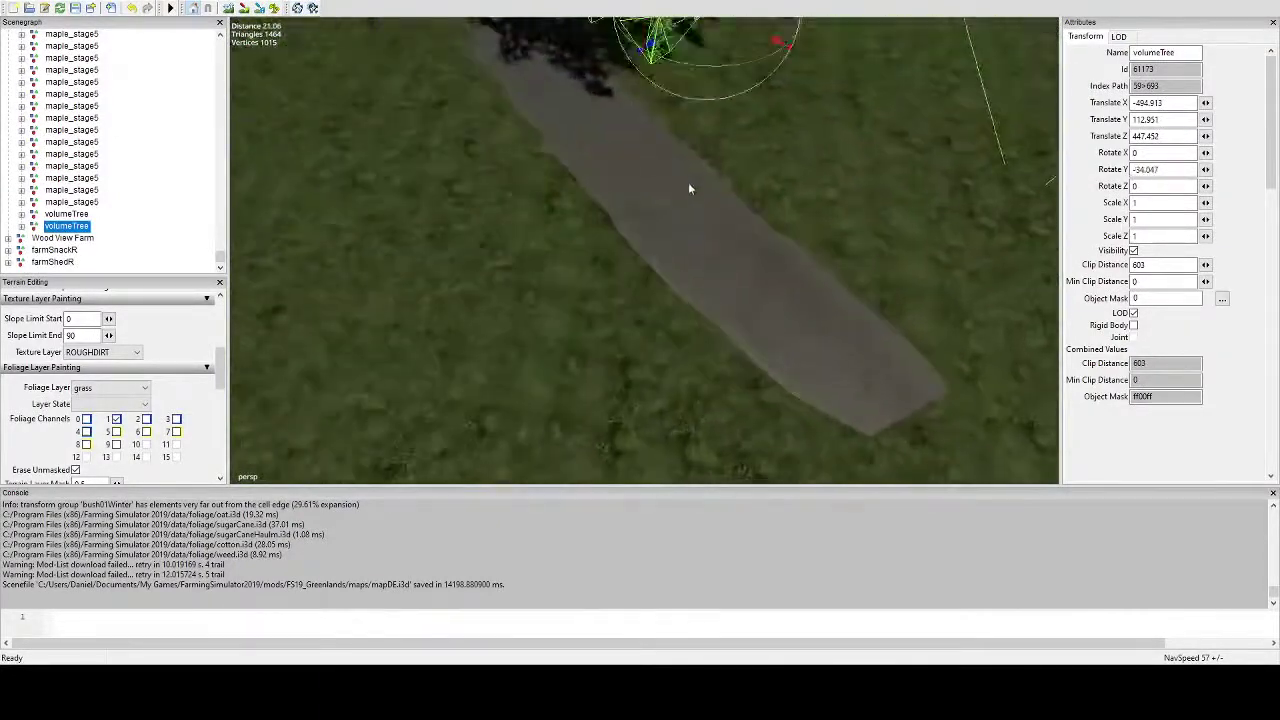
Set the grass foliage layer to the green middle state and paint it along the lane verge beside the first volumeTree.
right_drag(688, 188, 311, 15)
click(275, 9)
alt+middle_drag(406, 207, 434, 242)
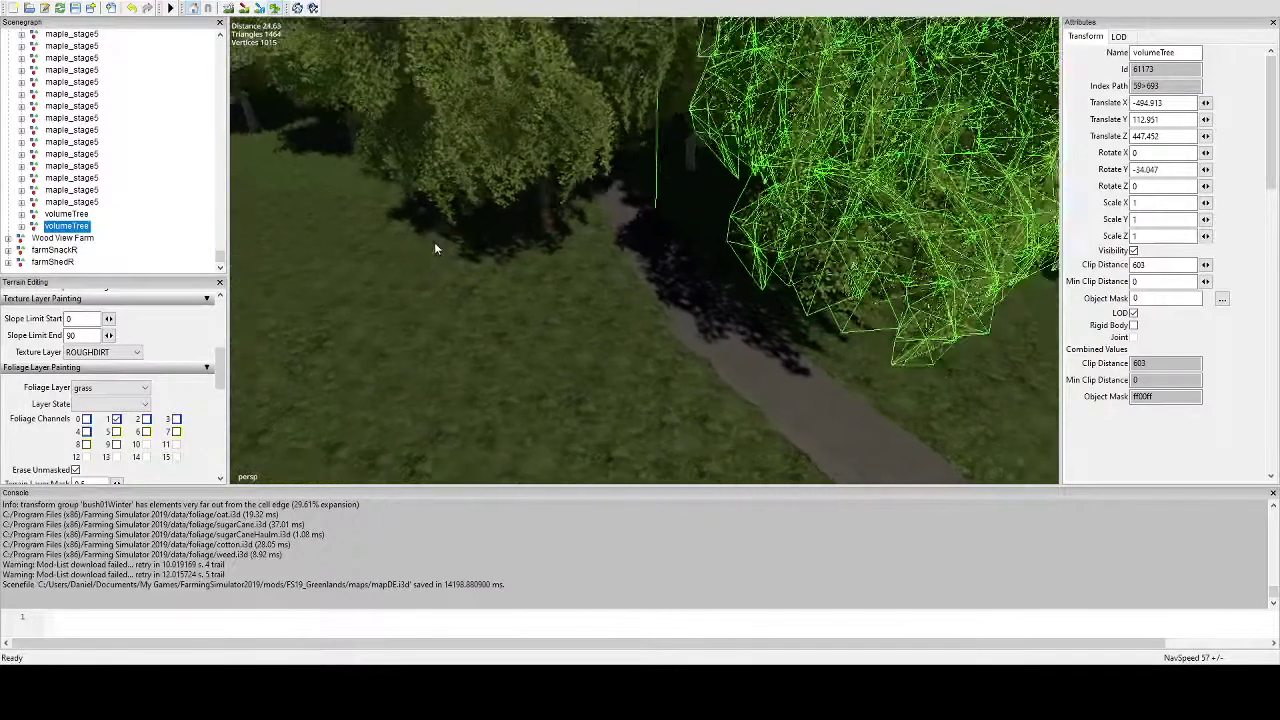
scroll(148, 362, down, 2)
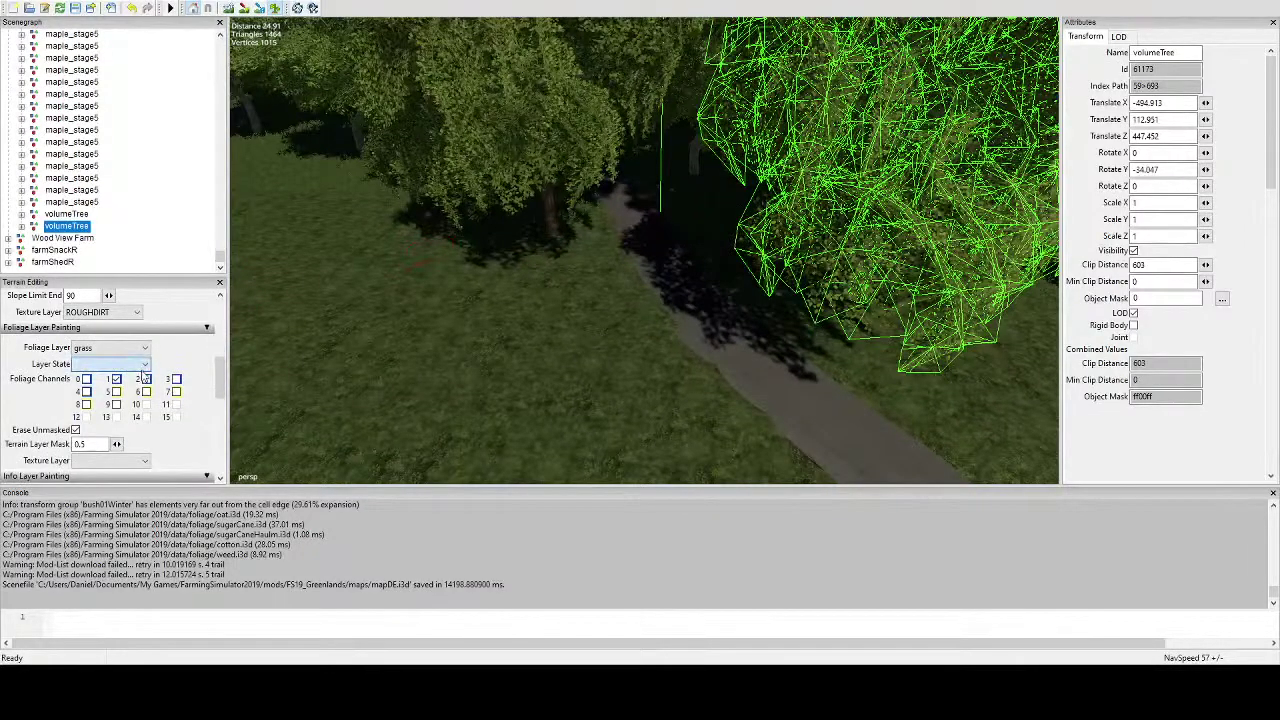
right_drag(504, 332, 625, 357)
alt+middle_drag(626, 356, 613, 350)
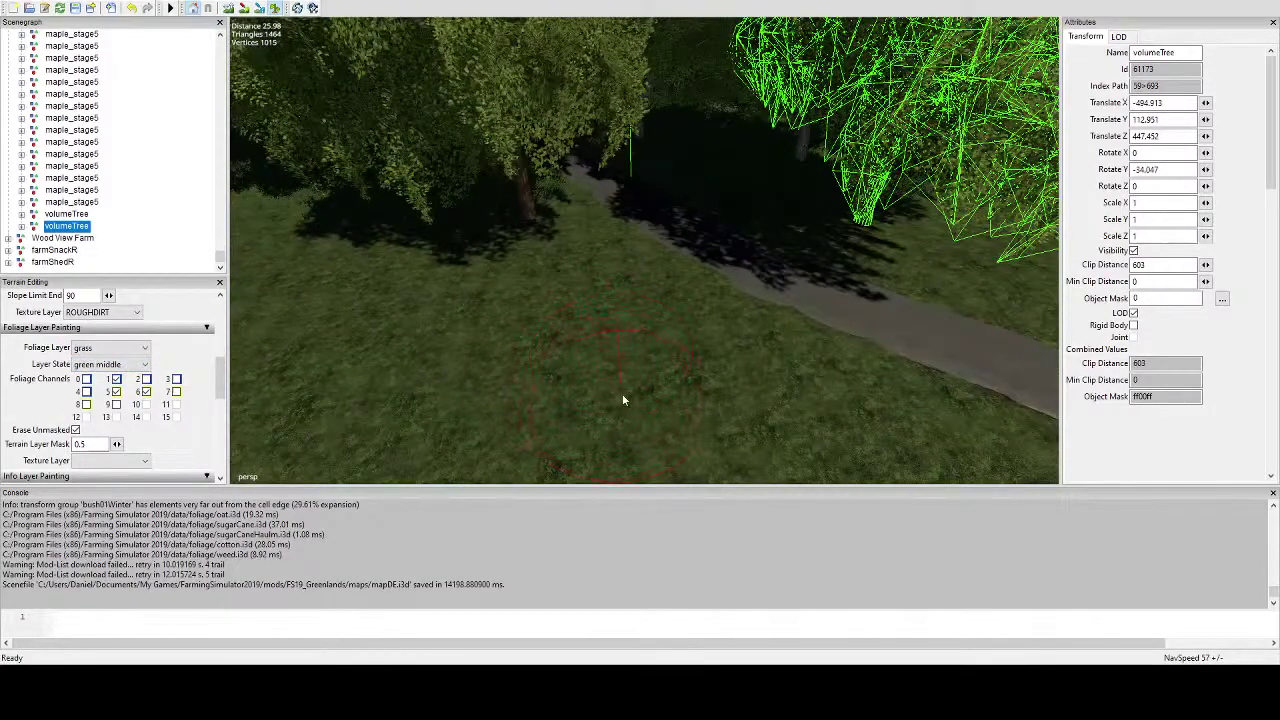
mouse_move(622, 400)
right_down()
mouse_move(554, 394)
mouse_move(574, 408)
mouse_move(505, 375)
mouse_move(555, 288)
right_up()
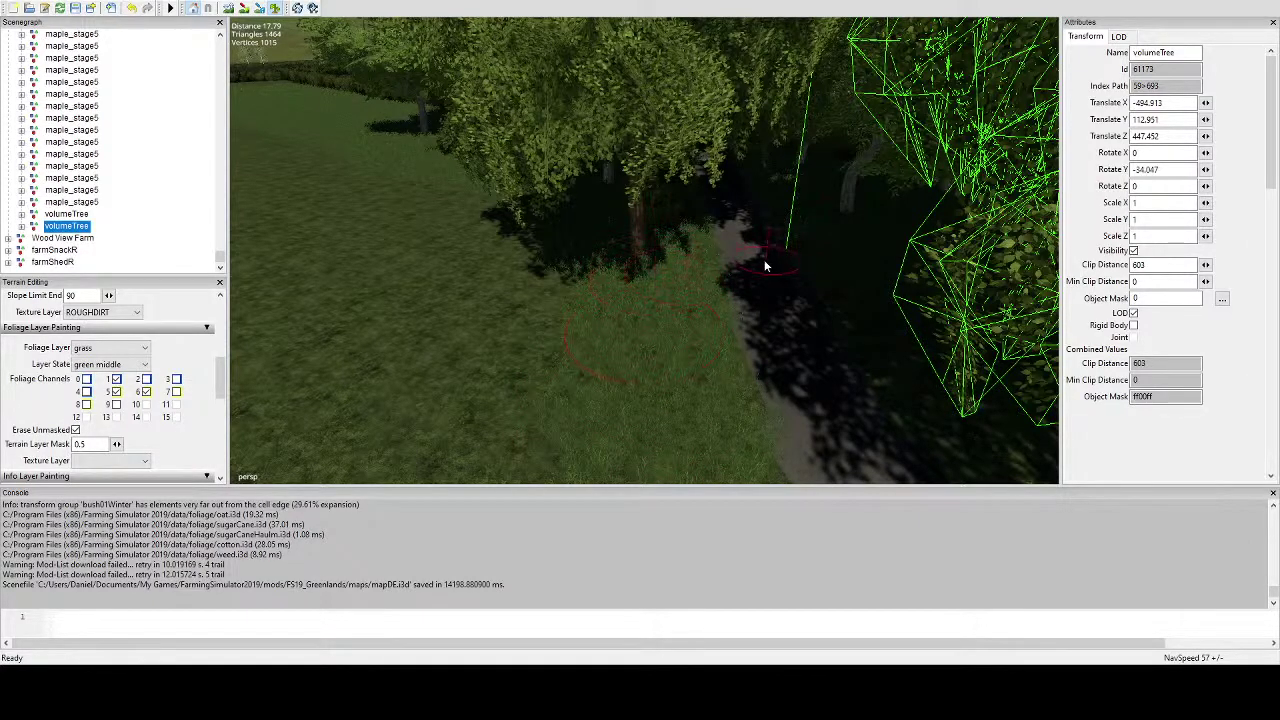
right_drag(630, 255, 770, 352)
Paint the green middle grass around the lane's open end and along the opposite verge under the second volumeTree.
scroll(770, 353, down, 3)
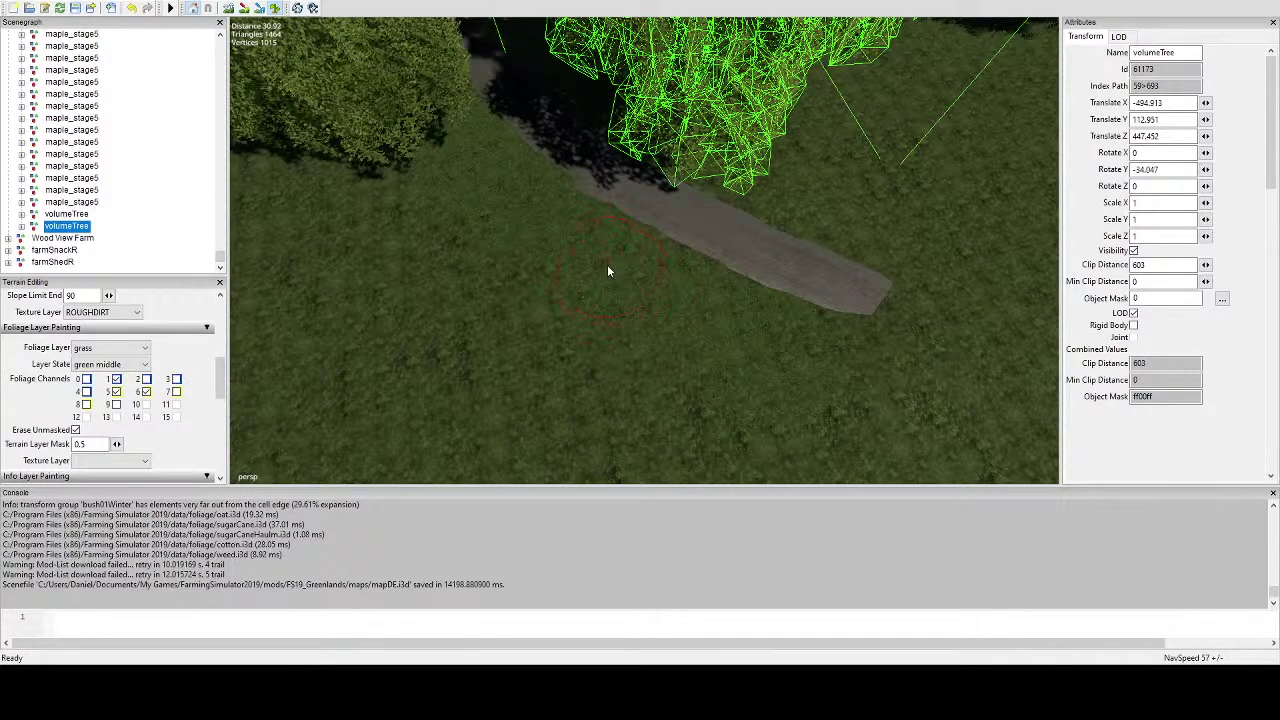
right_drag(663, 320, 702, 264)
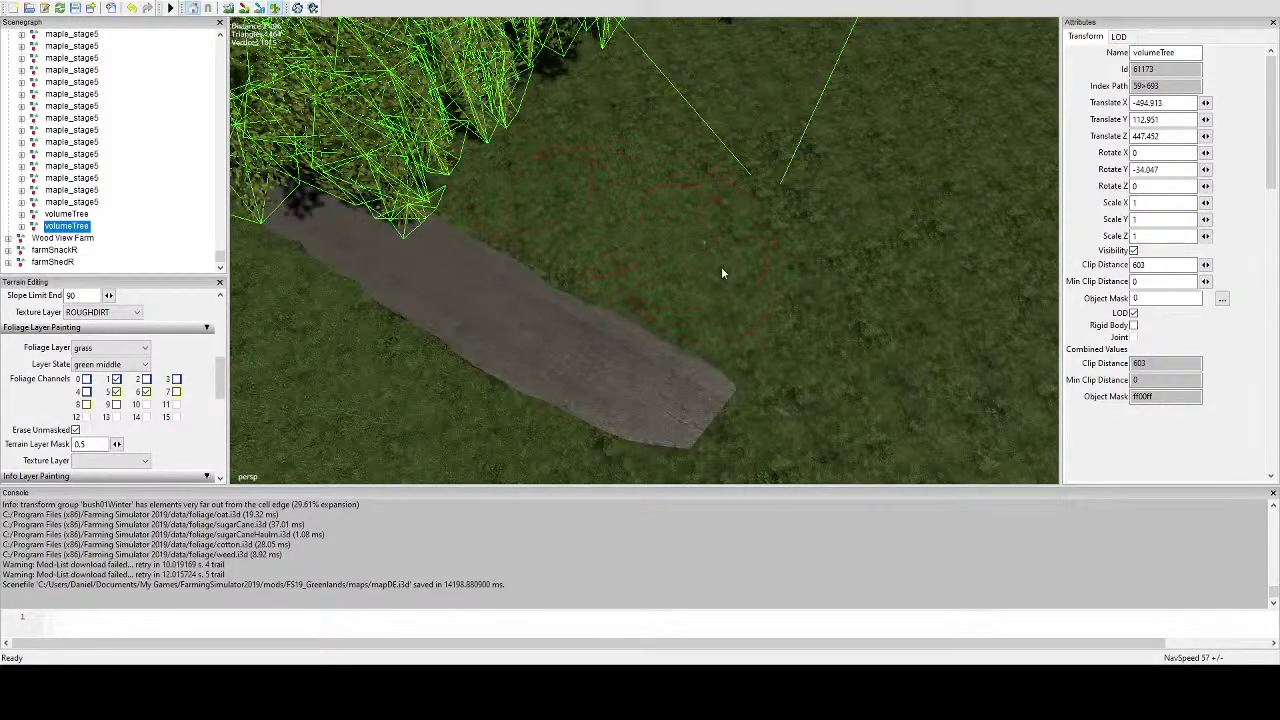
mouse_move(733, 281)
right_down()
mouse_move(856, 386)
mouse_move(799, 280)
right_up()
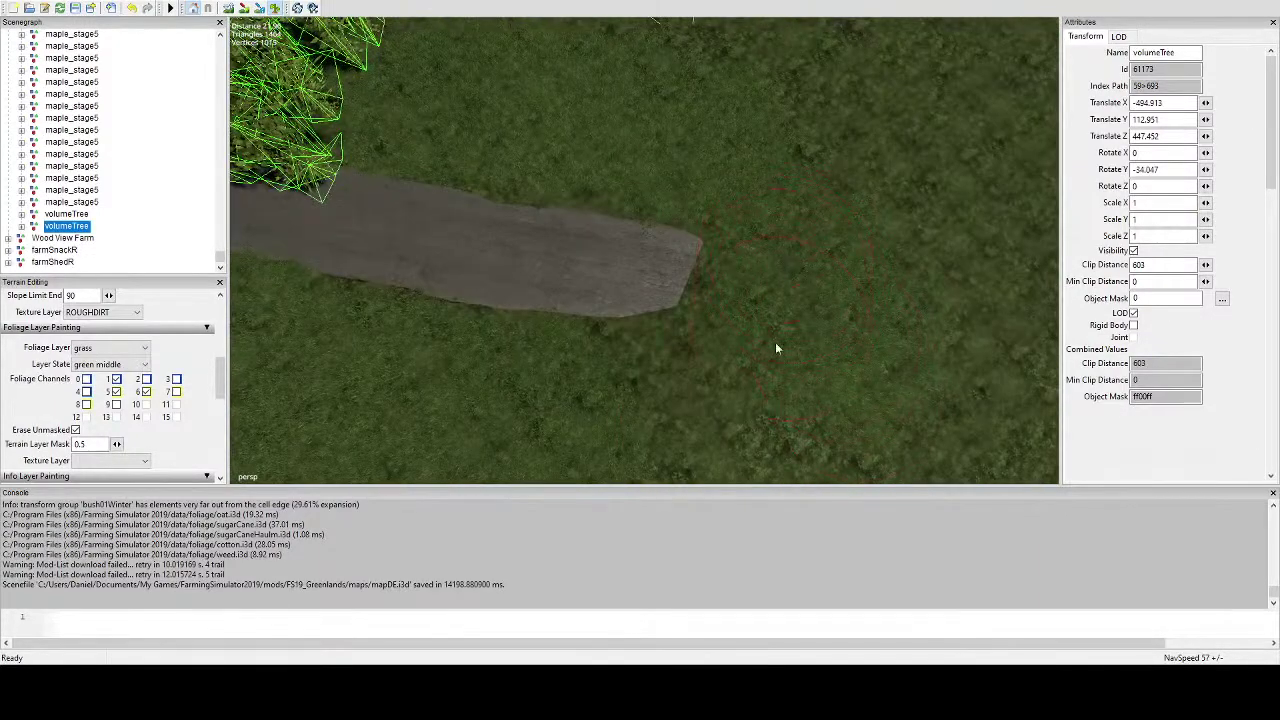
right_drag(622, 410, 537, 259)
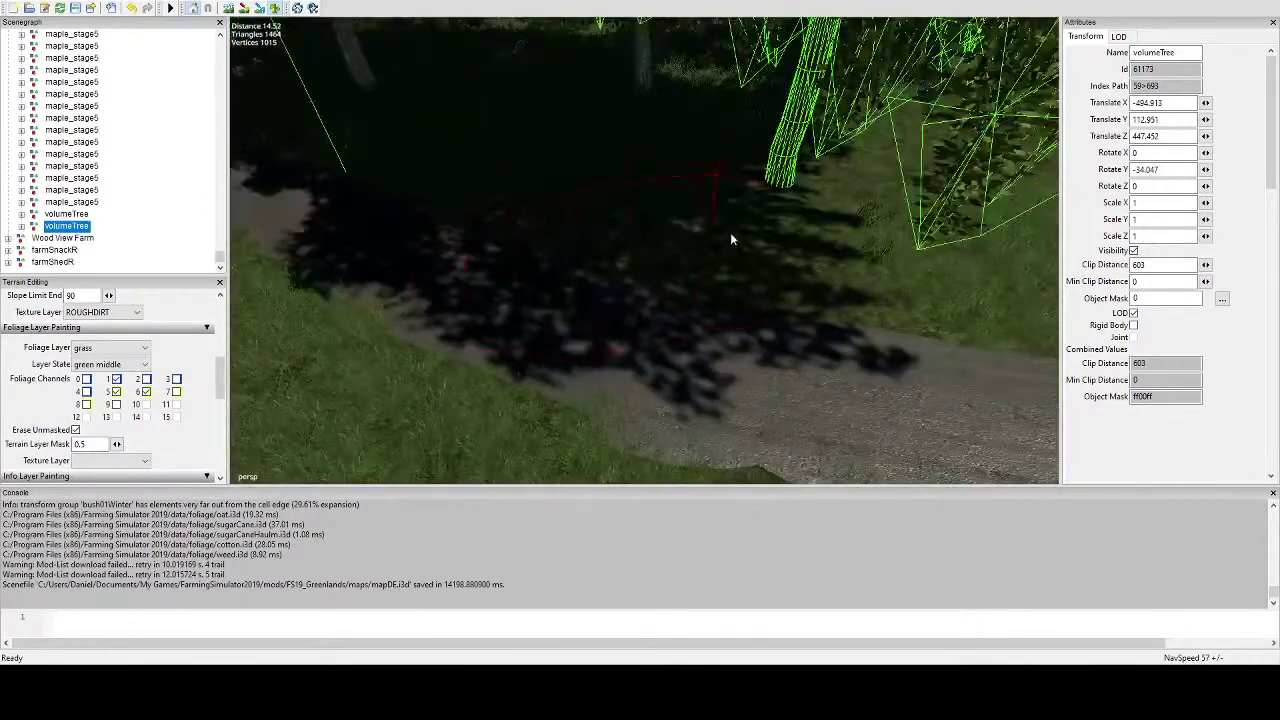
drag(839, 231, 891, 234)
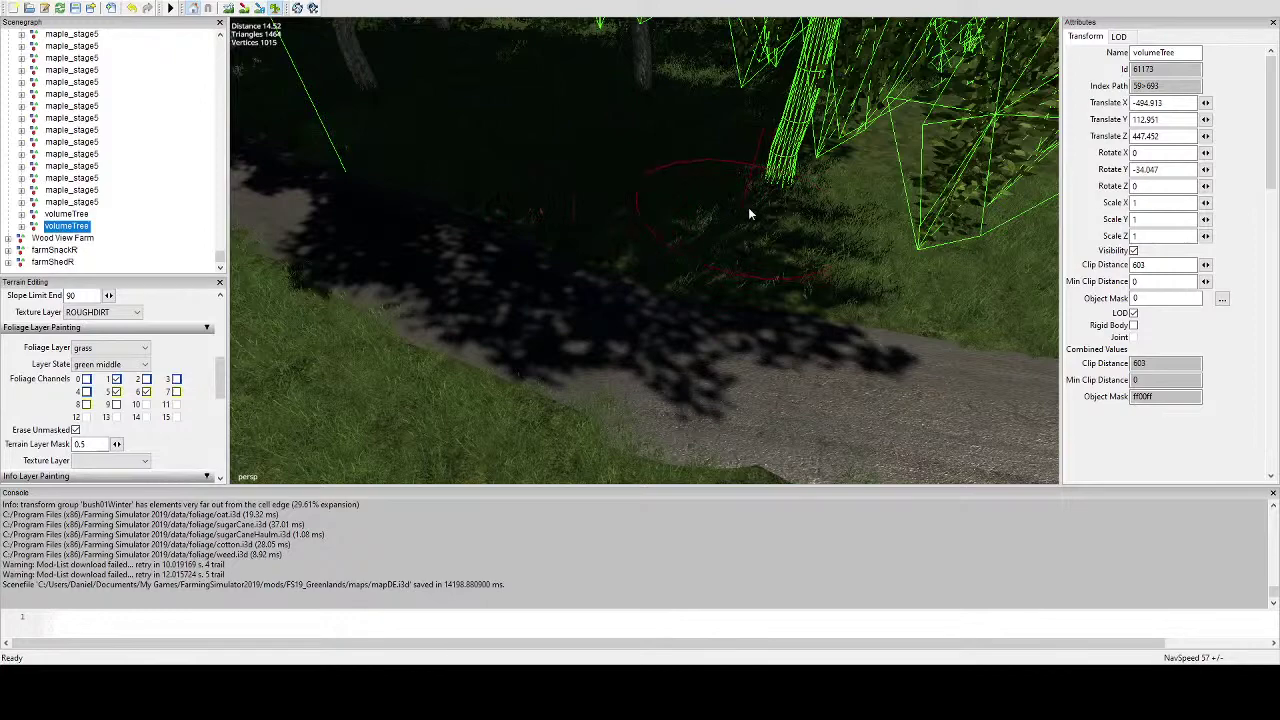
alt+drag(852, 152, 589, 162)
scroll(495, 112, up, 3)
Duplicate a shrubLong9m hedge by the lane, place the copy near X -510.1, Z 422.4 and rotate it to about 64.2 on Y.
right_drag(589, 160, 348, 55)
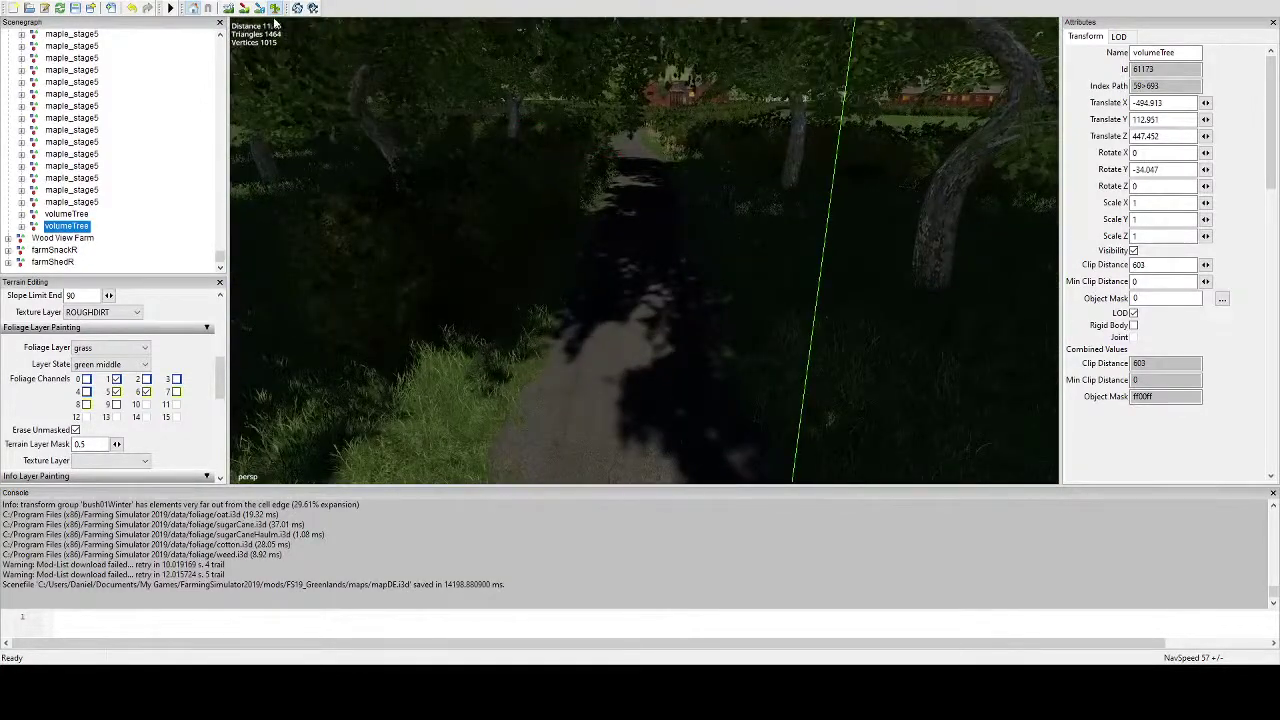
click(714, 141)
right_drag(716, 143, 753, 212)
alt+drag(755, 212, 647, 117)
click(722, 94)
click(646, 117)
click(583, 88)
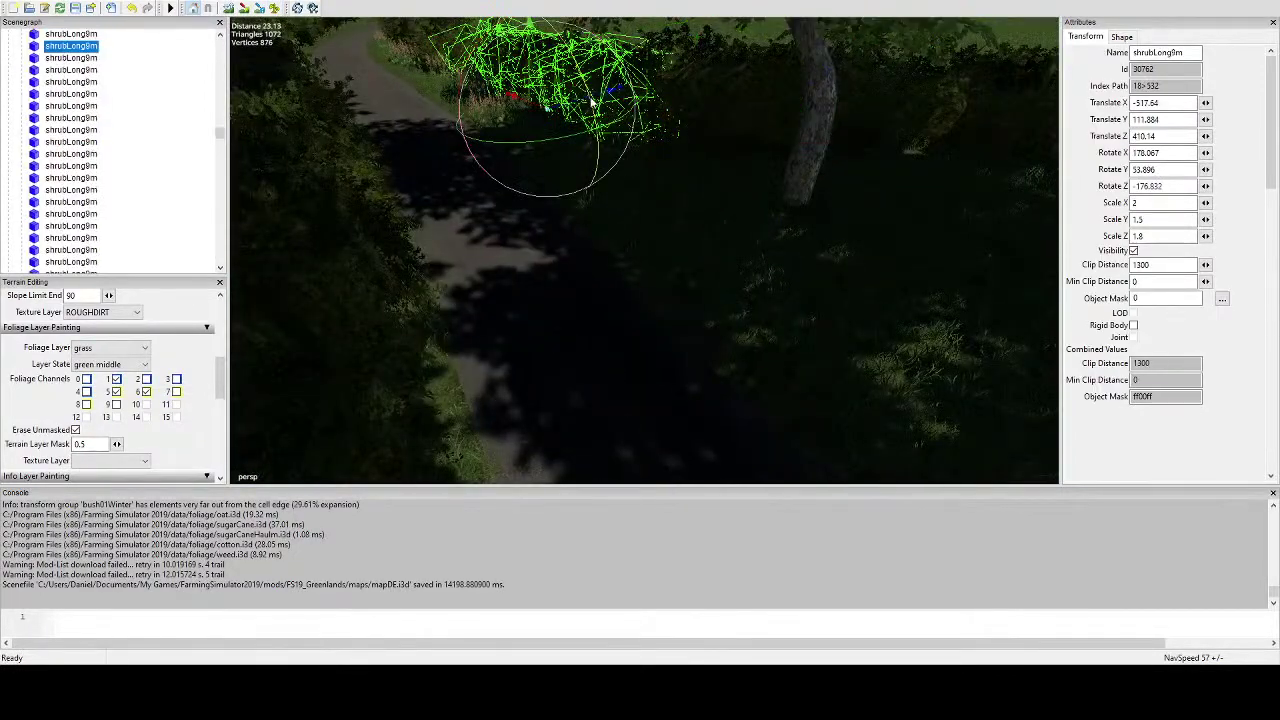
click(533, 102)
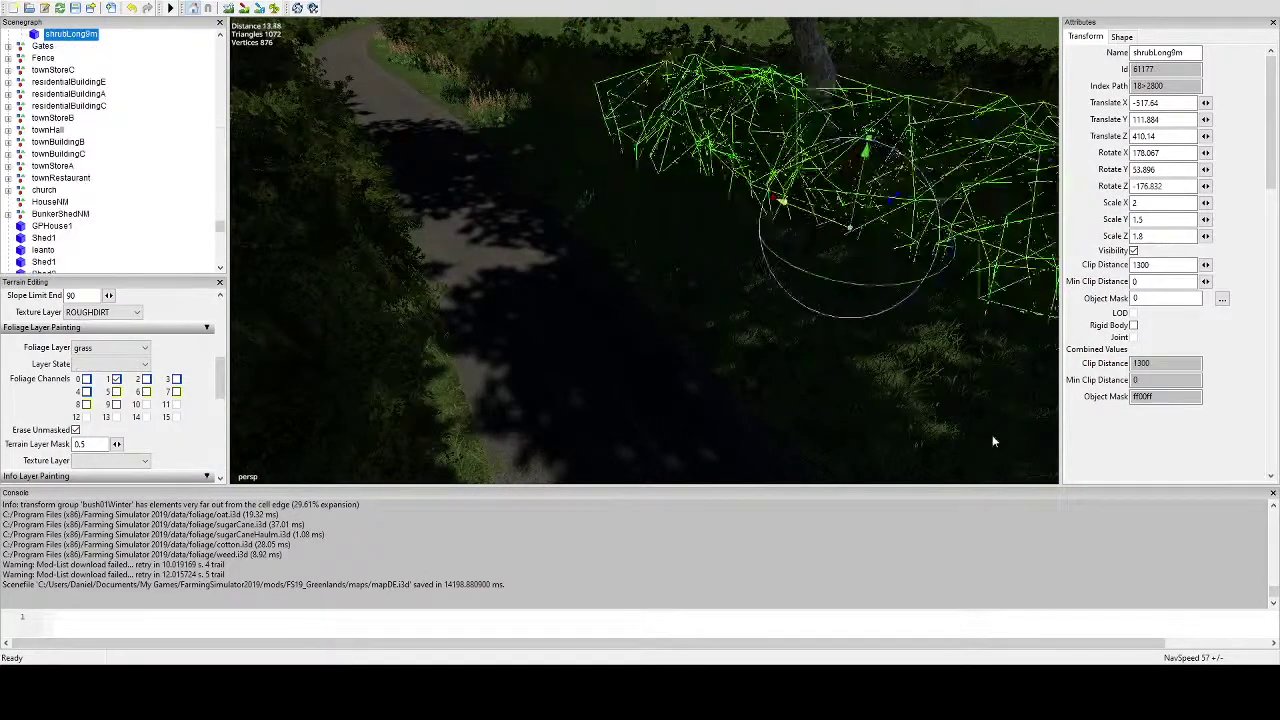
right_drag(932, 427, 631, 268)
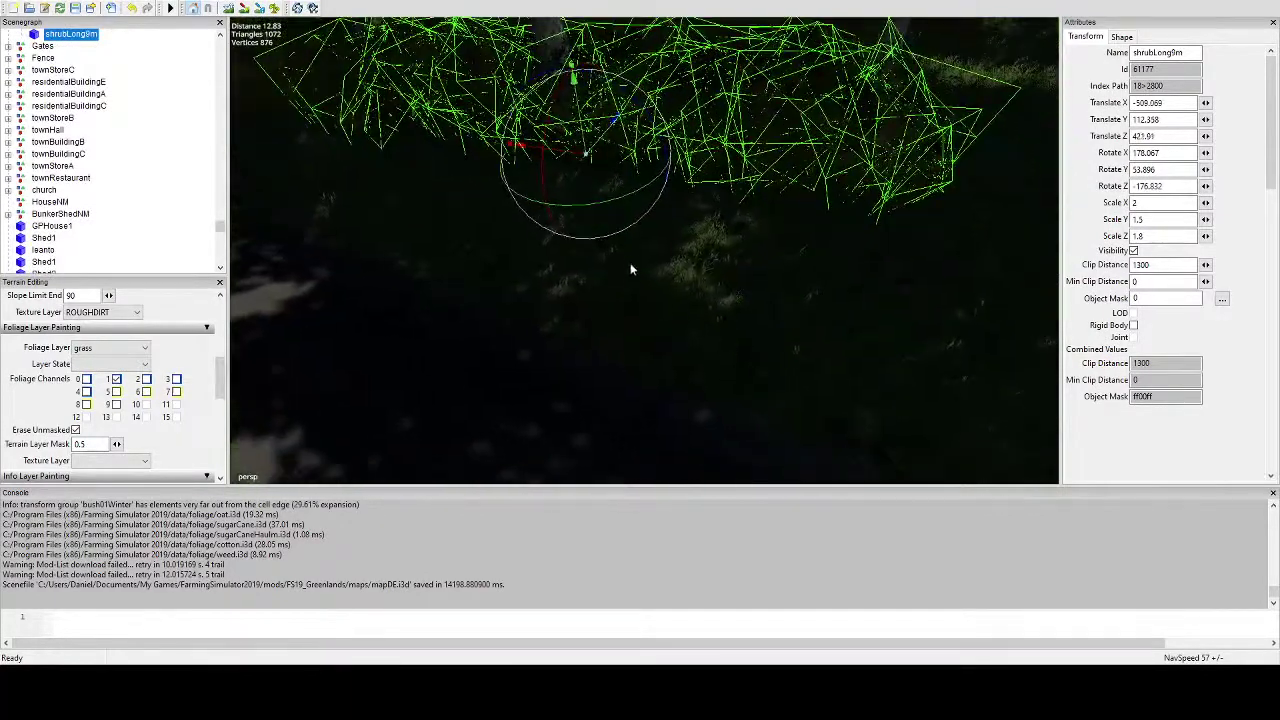
drag(605, 203, 585, 203)
alt+drag(585, 203, 600, 251)
right_drag(600, 251, 699, 287)
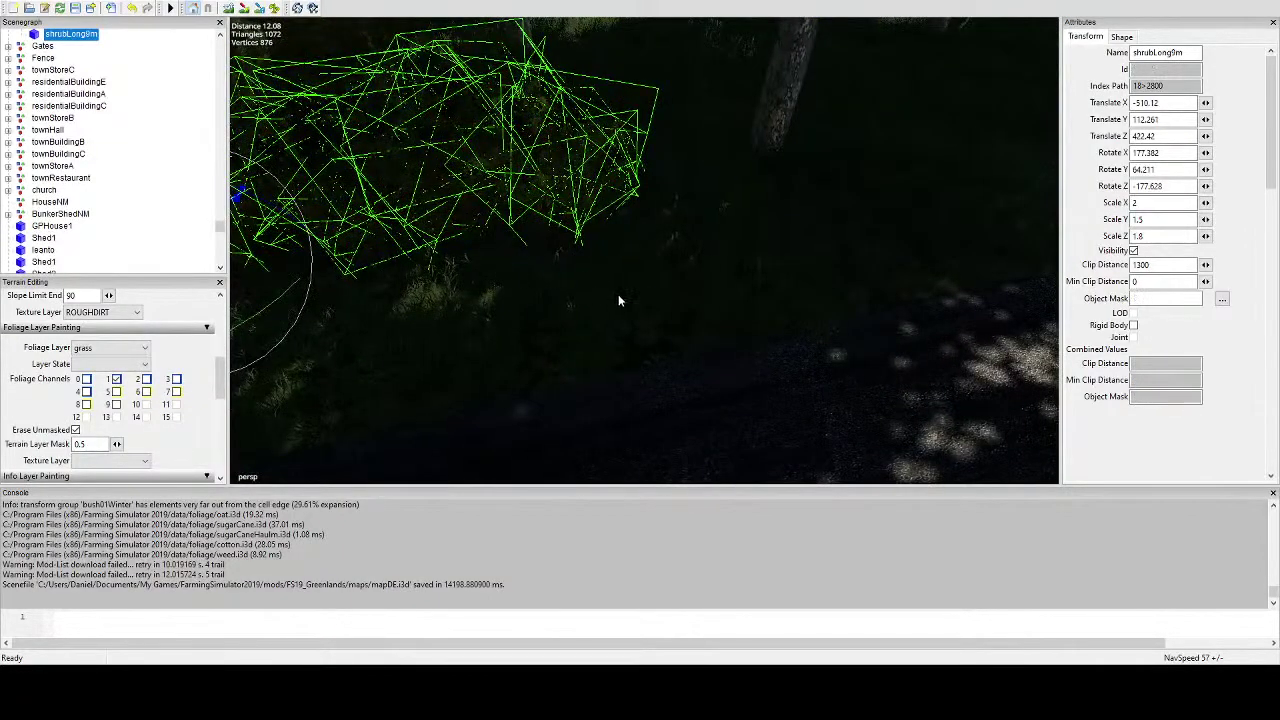
Duplicate the new hedge piece and place the copy farther along the same lane side near X -503.4, Z 436.3.
key(ctrl+d)
right_drag(618, 300, 505, 272)
drag(465, 220, 1232, 378)
right_drag(1040, 350, 820, 310)
drag(727, 207, 755, 271)
right_drag(755, 271, 793, 244)
mouse_move(759, 288)
right_down()
mouse_move(706, 322)
mouse_move(720, 326)
mouse_move(540, 322)
mouse_move(570, 321)
mouse_move(590, 364)
mouse_move(617, 339)
mouse_move(552, 285)
mouse_move(576, 275)
mouse_move(556, 314)
mouse_move(560, 359)
mouse_move(727, 364)
mouse_move(606, 365)
mouse_move(640, 297)
mouse_move(758, 287)
right_up()
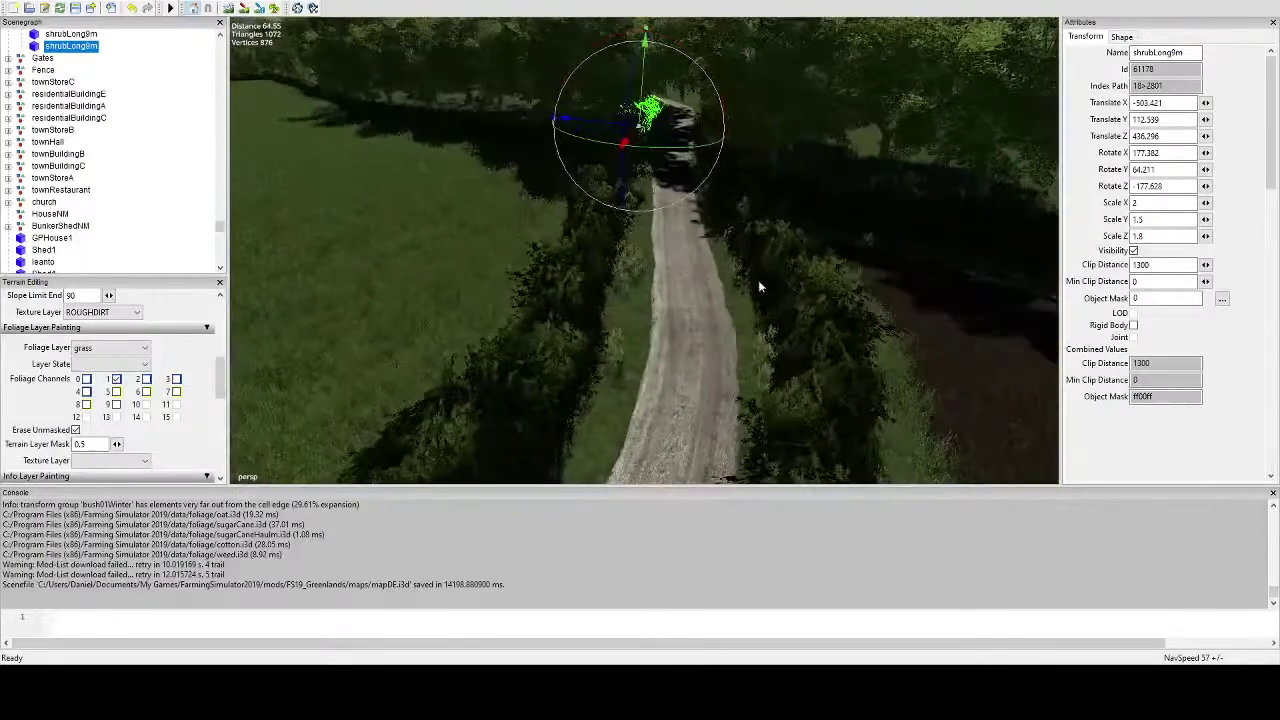
Duplicate the last hedge piece on the opposite lane side, place the copy near X -510.5, Z 444.2 and rotate it to about 56.5 on Y.
click(475, 265)
right_drag(618, 343, 517, 237)
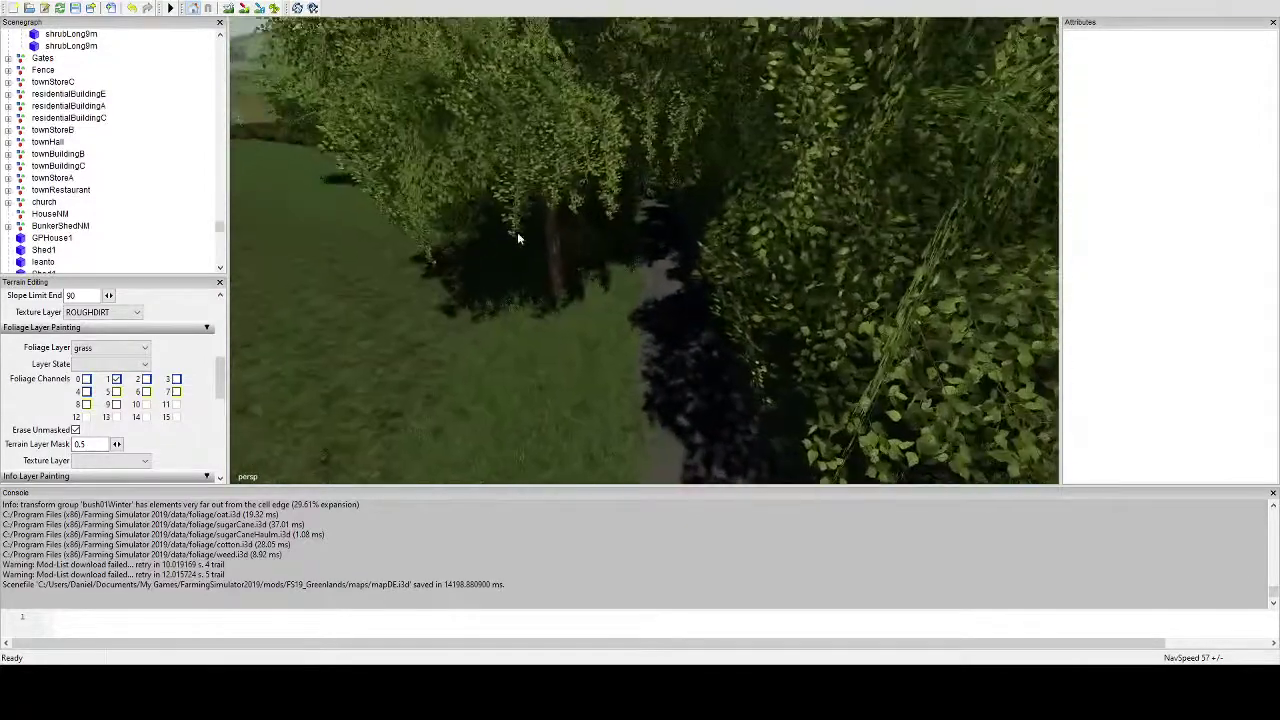
click(590, 245)
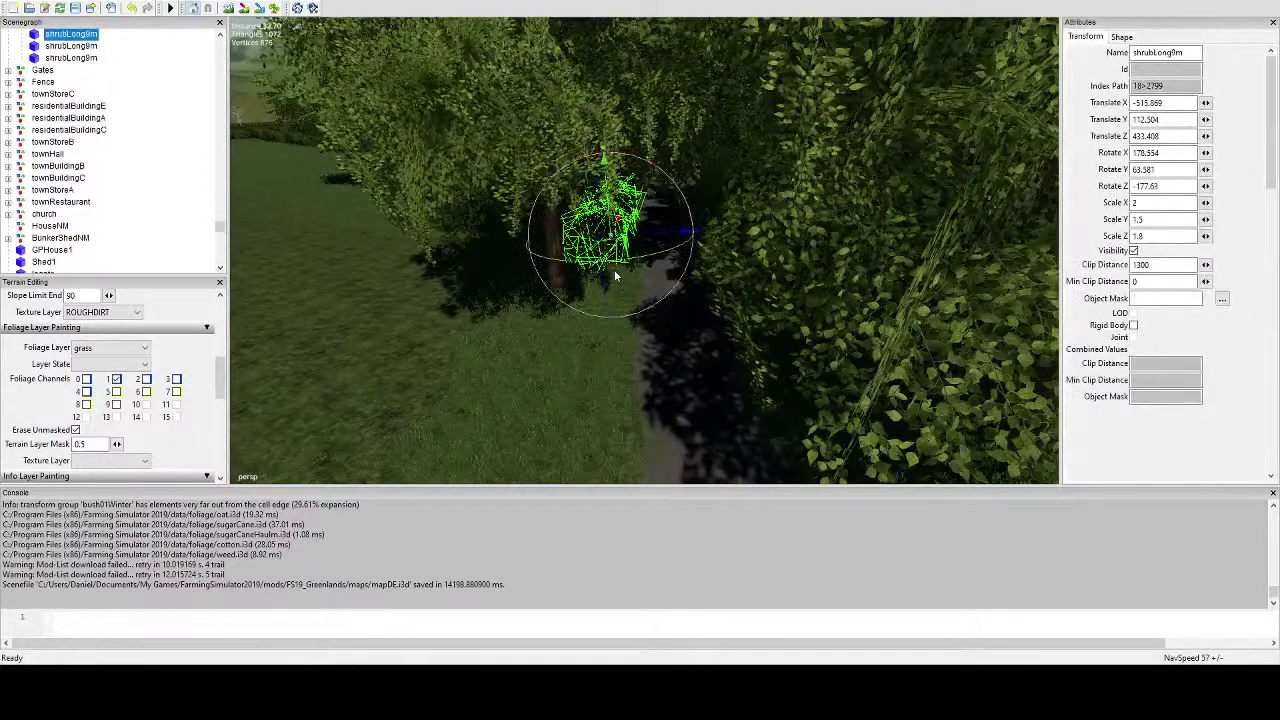
key(ctrl+d)
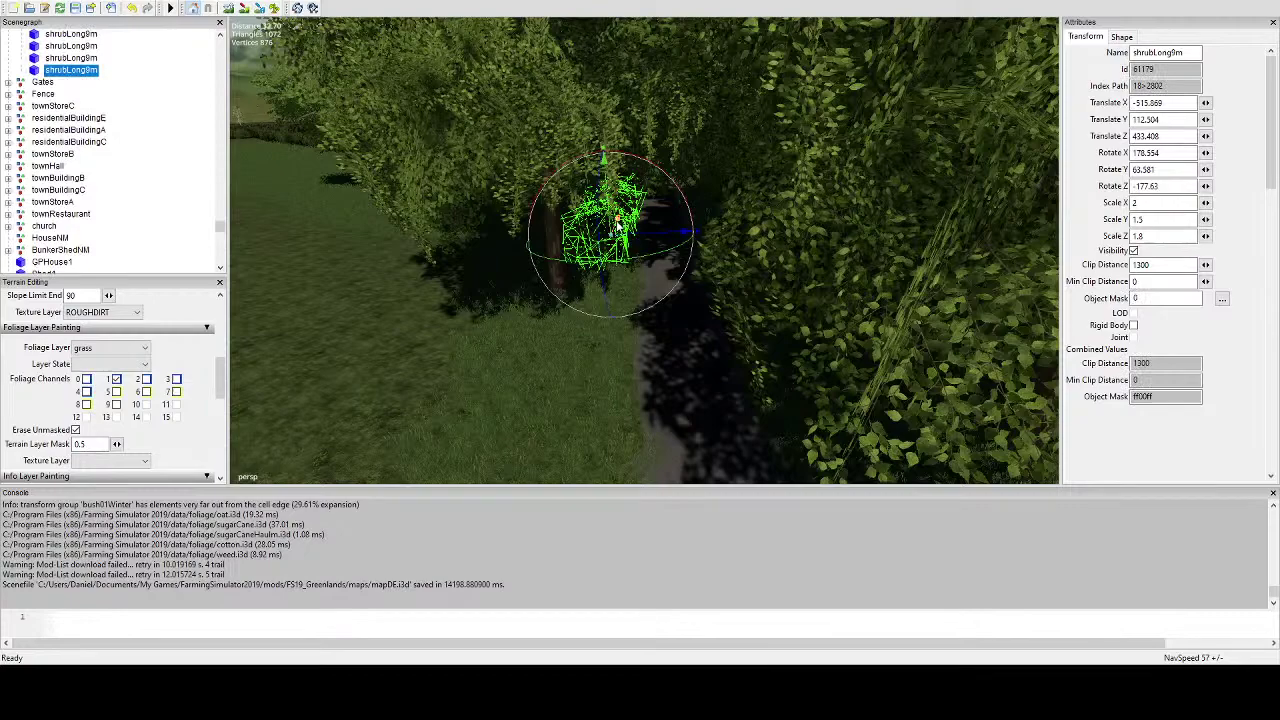
drag(616, 223, 540, 424)
right_drag(540, 424, 591, 461)
alt+drag(591, 461, 679, 420)
right_drag(679, 425, 687, 421)
mouse_move(616, 381)
right_down()
mouse_move(729, 303)
mouse_move(694, 354)
mouse_move(605, 380)
right_up()
drag(593, 389, 603, 385)
right_drag(603, 385, 668, 172)
drag(688, 174, 731, 197)
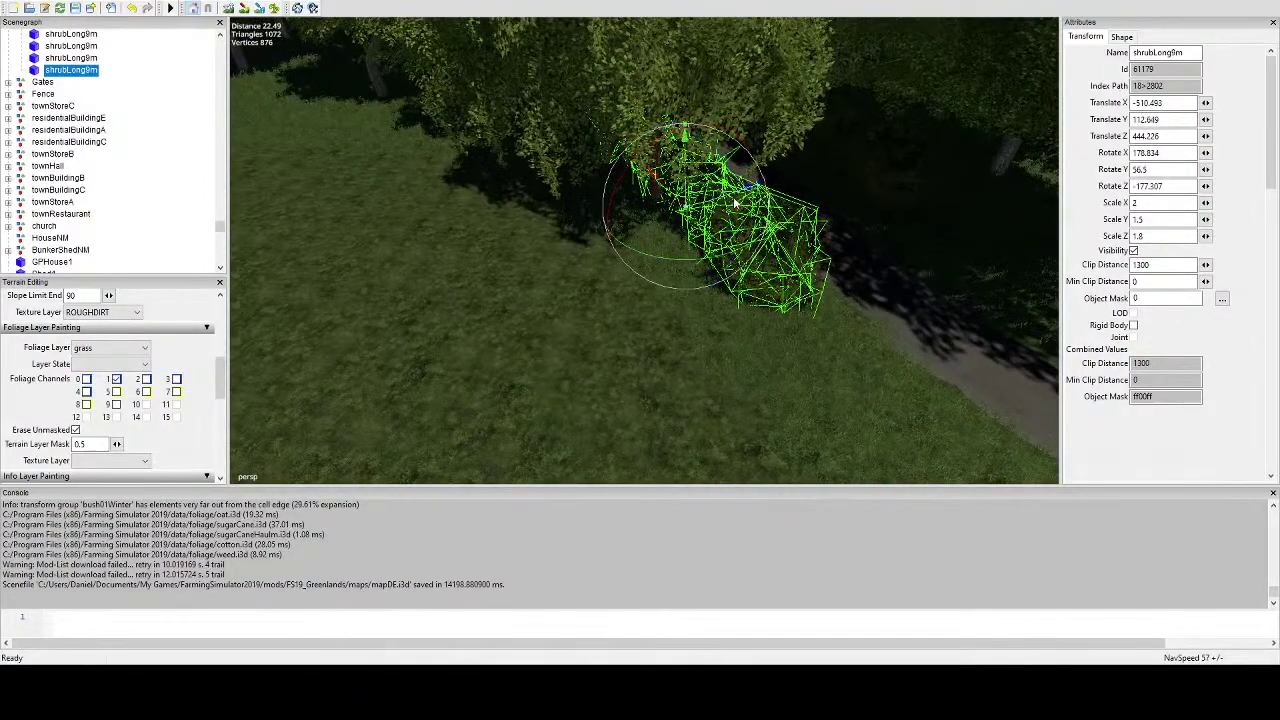
Duplicate that hedge piece toward the lane's end near X -501.7, Z 456.4 and rotate the copy to about 44.7 on Y.
right_drag(733, 196, 772, 393)
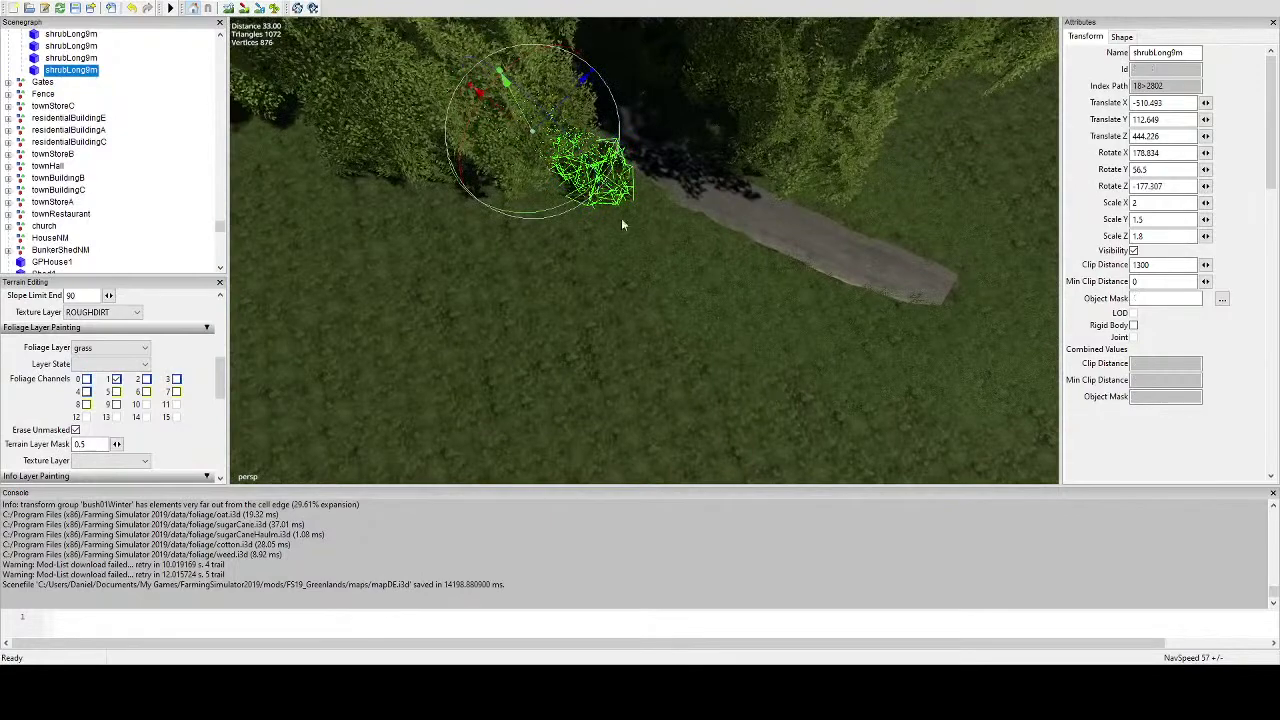
key(ctrl+d)
drag(621, 222, 765, 300)
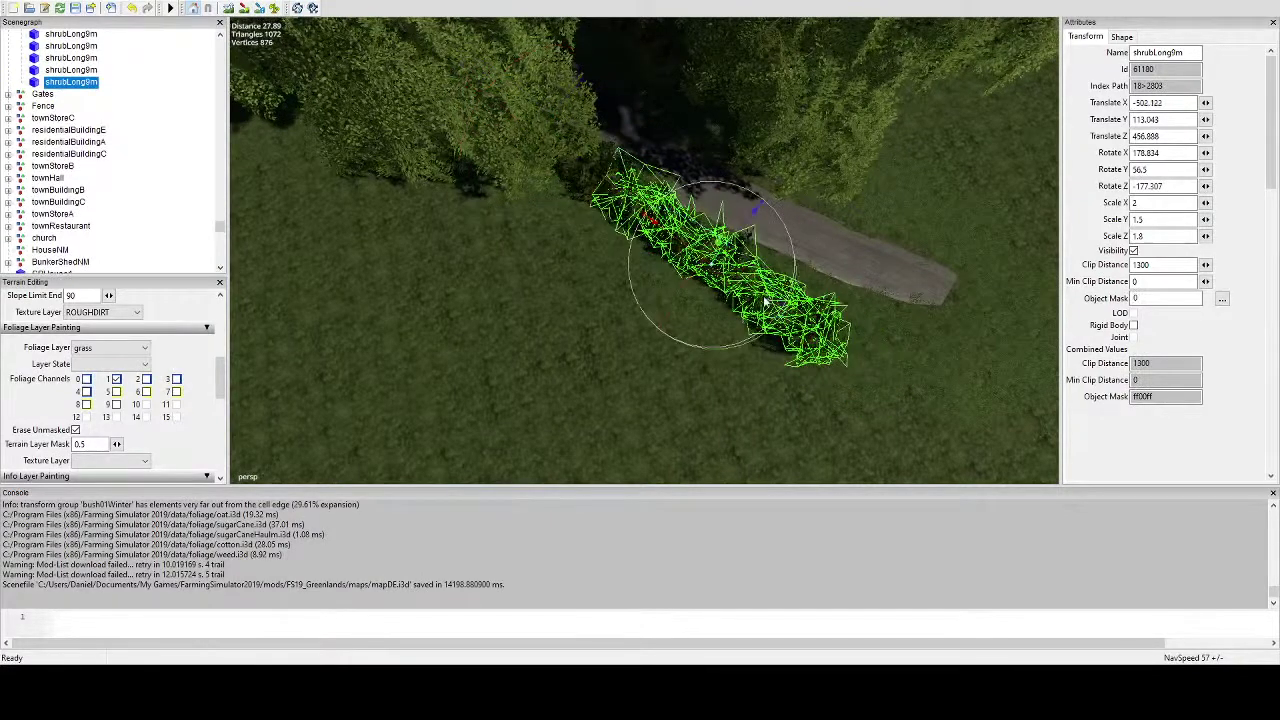
drag(733, 349, 749, 343)
right_drag(734, 348, 643, 273)
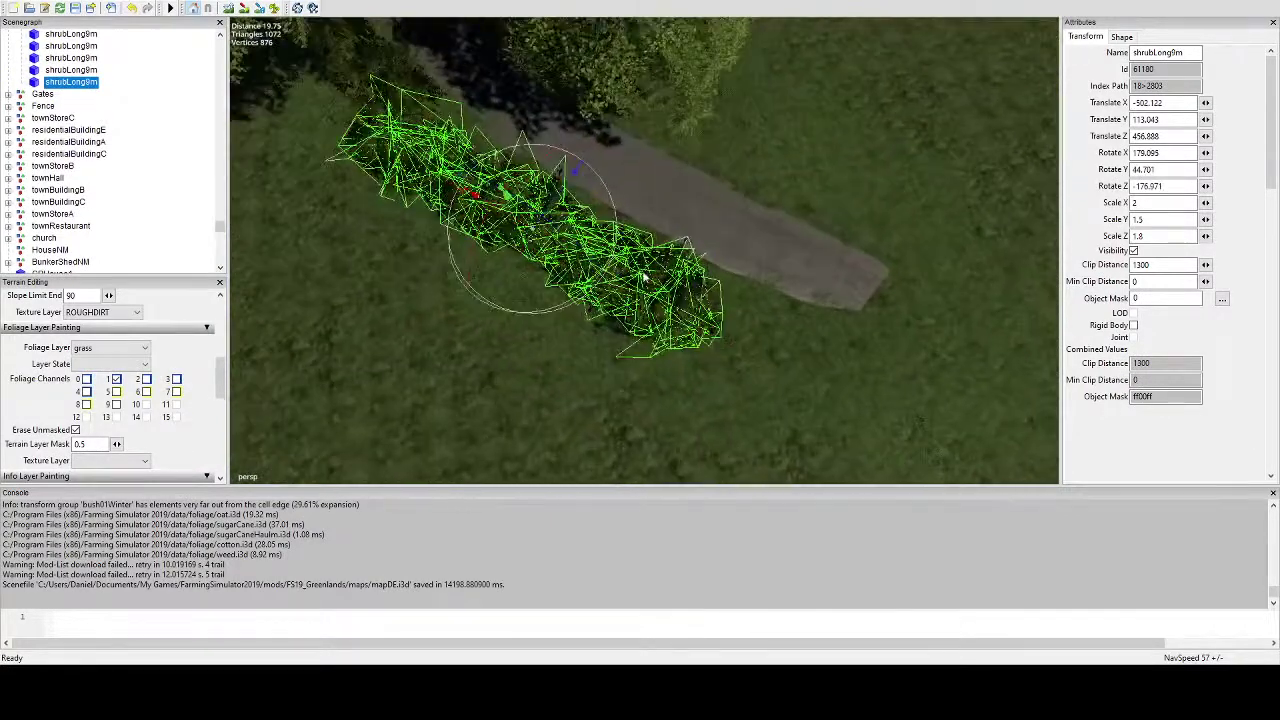
drag(555, 205, 575, 198)
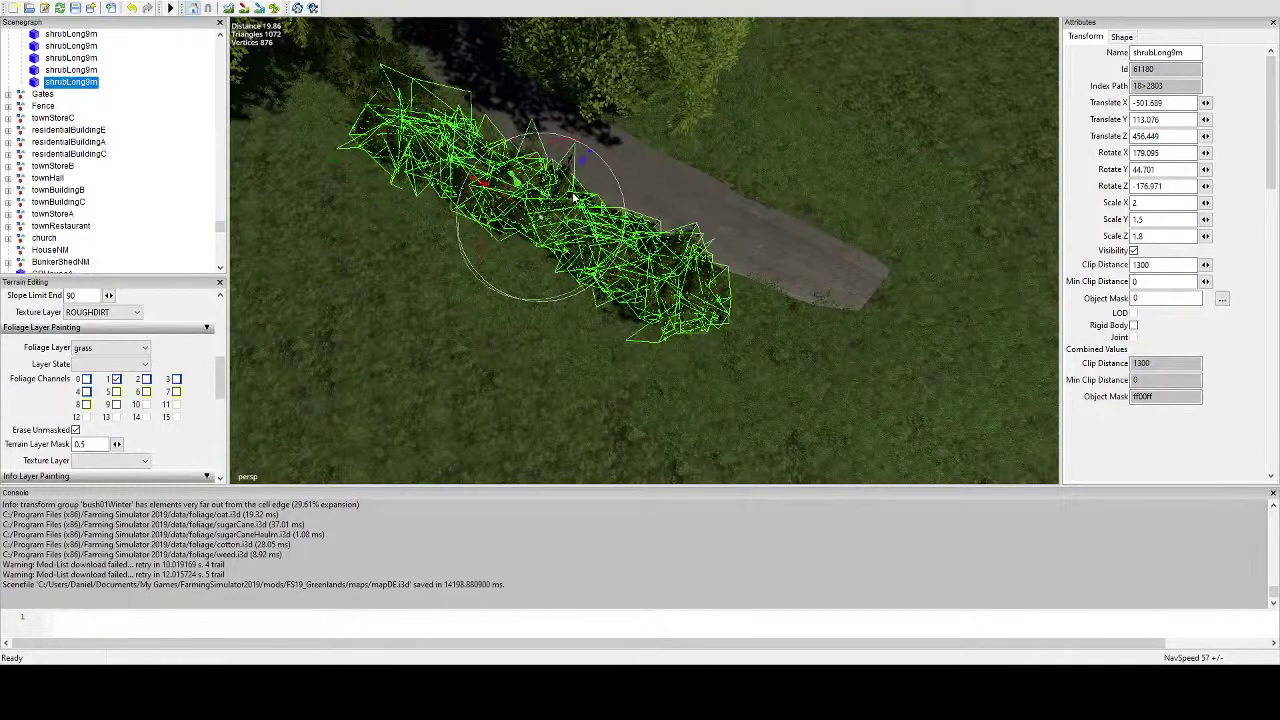
scroll(566, 298, down, 5)
alt+drag(568, 304, 588, 354)
Duplicate a maple_stage5 from the tree row and place the copy beside the new lane hedge near X -509.7, Z 454.3.
click(756, 211)
click(866, 137)
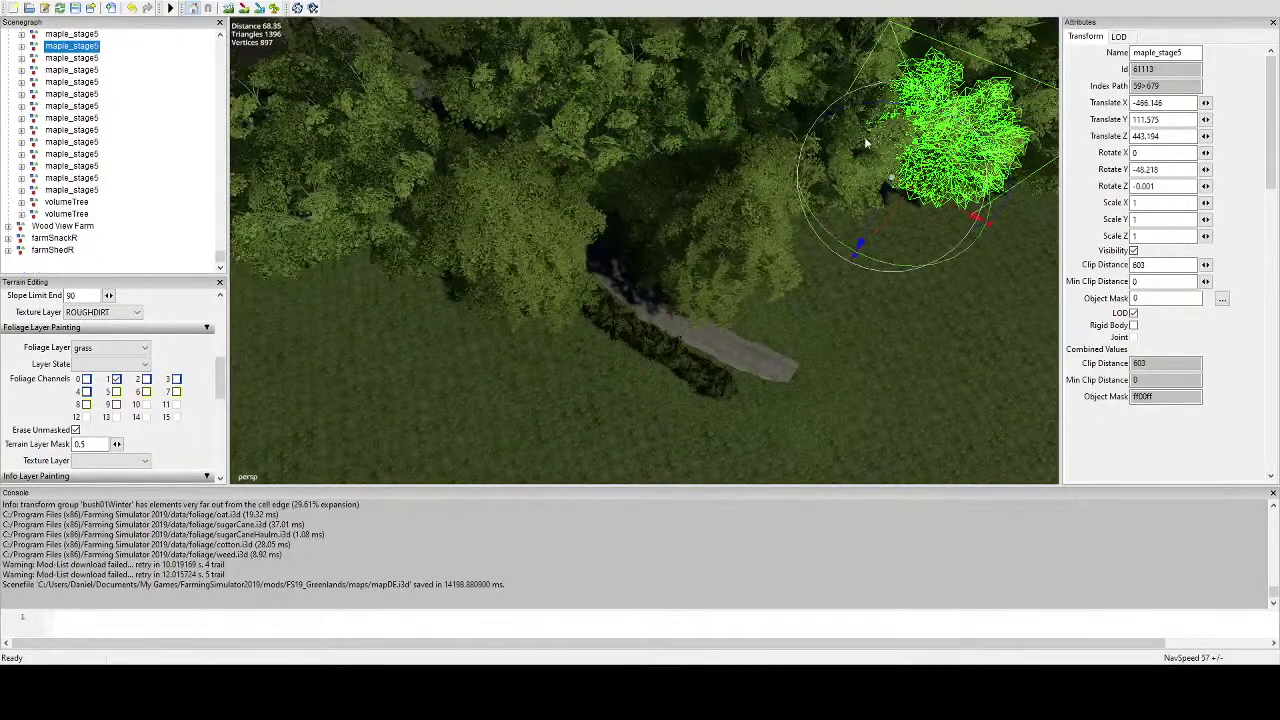
scroll(790, 224, down, 3)
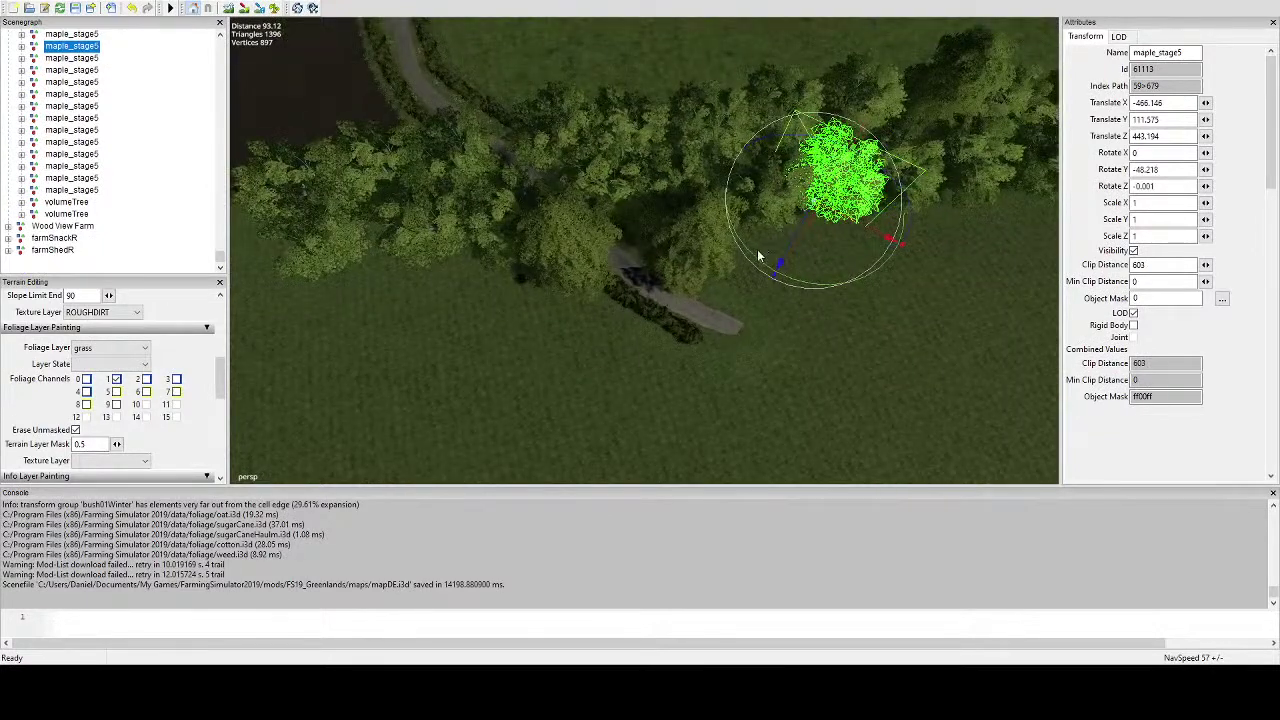
key(Delete)
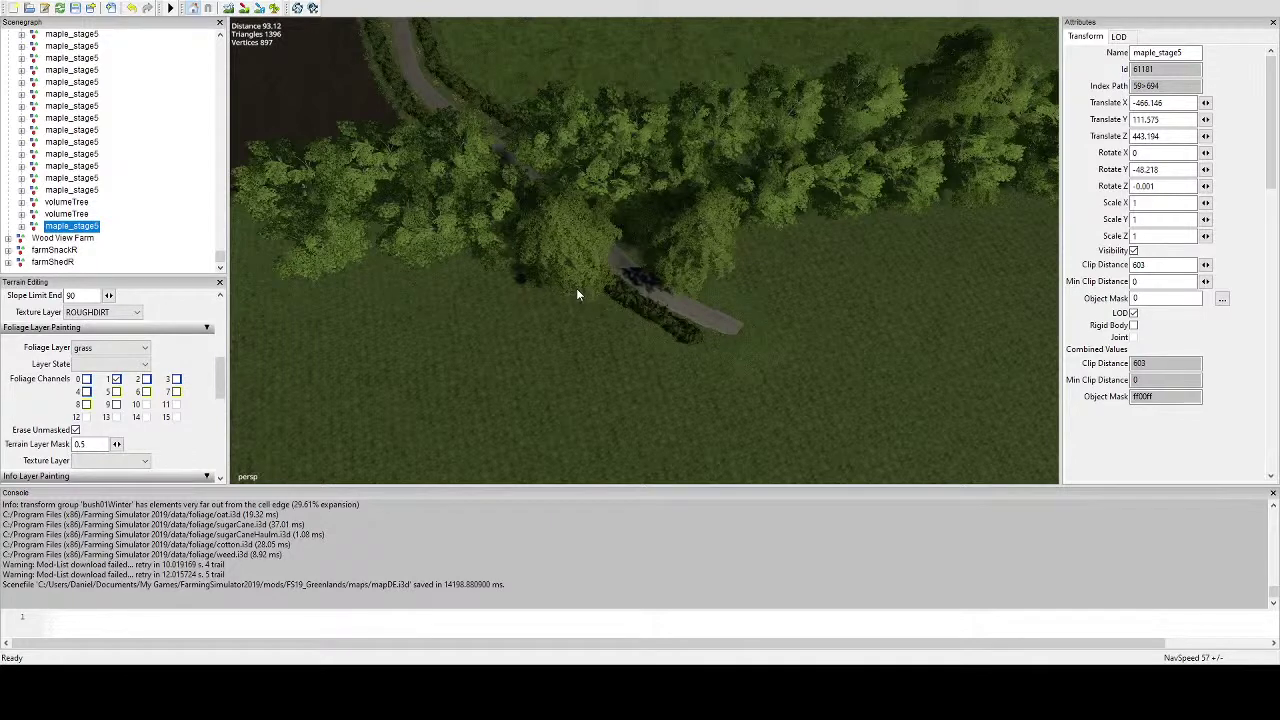
key(ctrl+b)
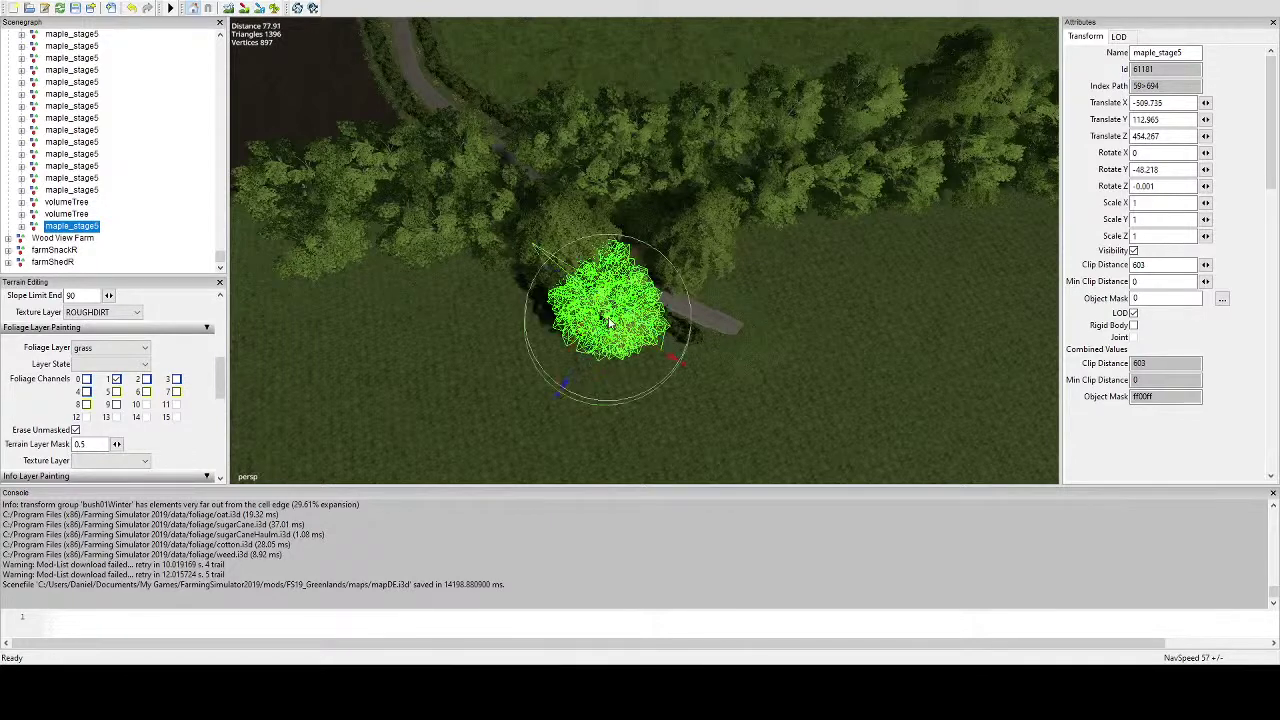
scroll(630, 305, up, 3)
scroll(633, 305, up, 5)
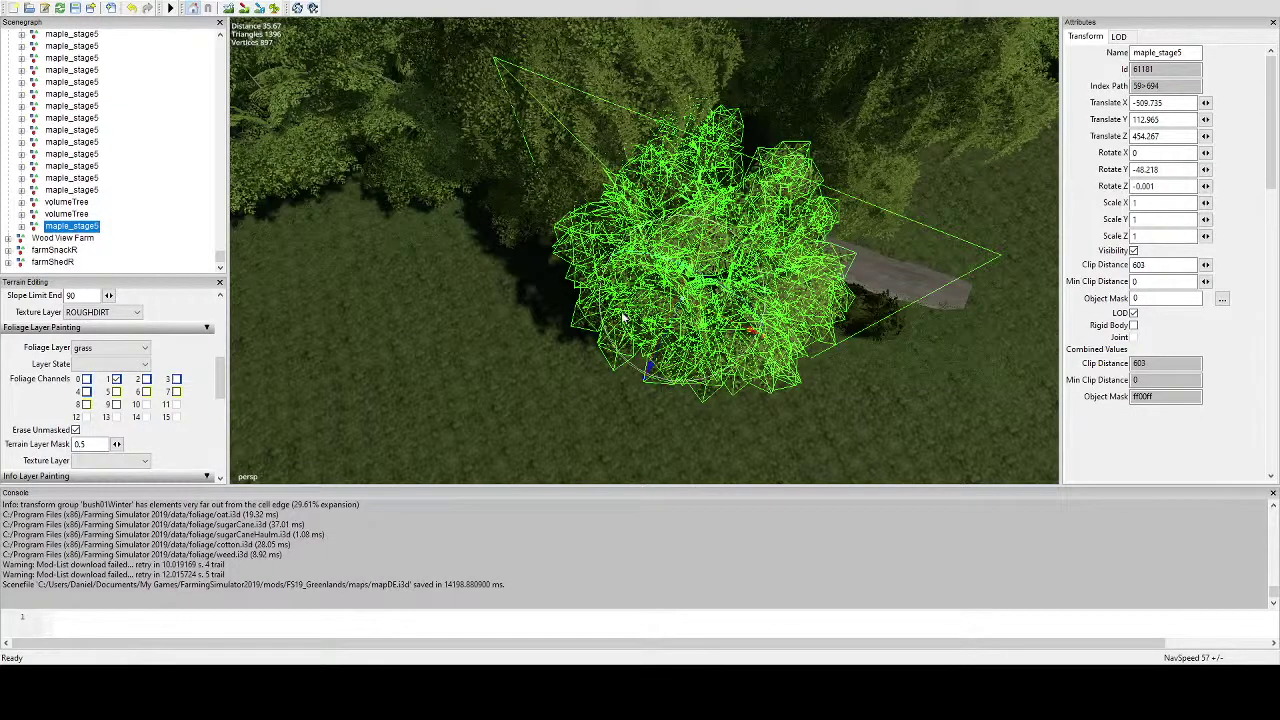
scroll(620, 318, up, 5)
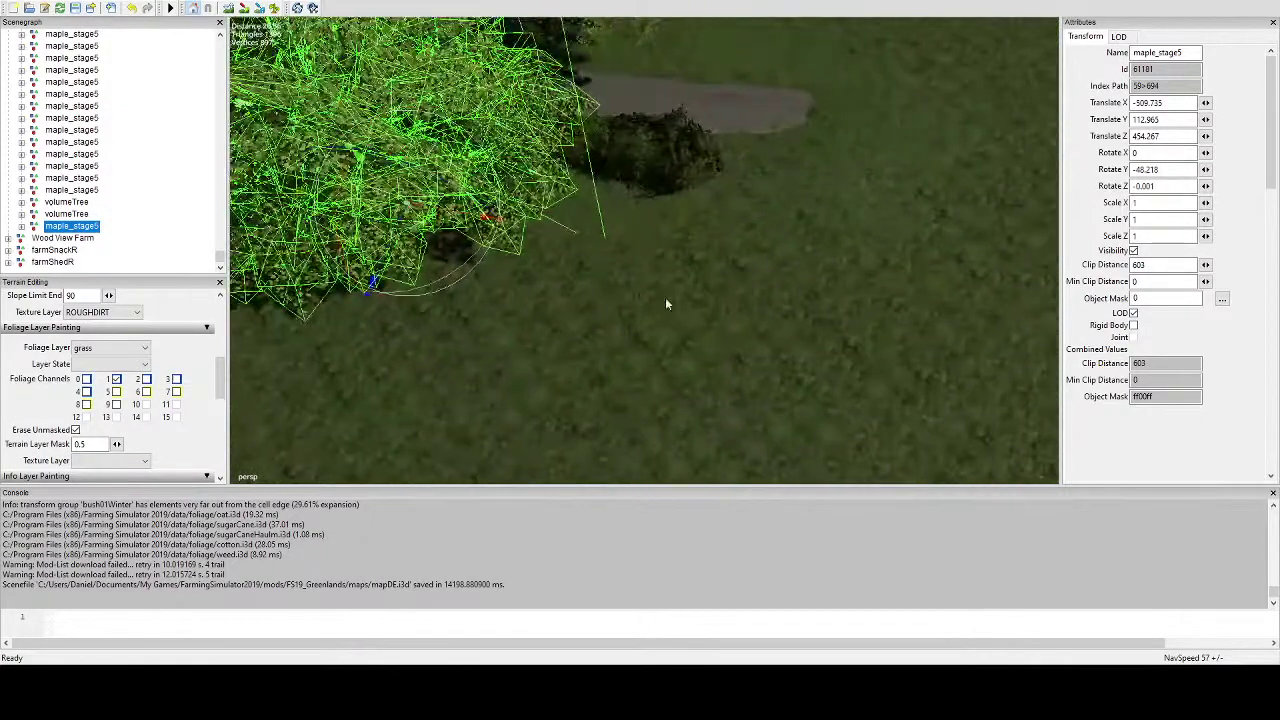
Move the maple copy closer to the lane hedge near X -503.7, Z 456.5 and rotate it to about -20.4 on Y.
alt+drag(574, 243, 797, 202)
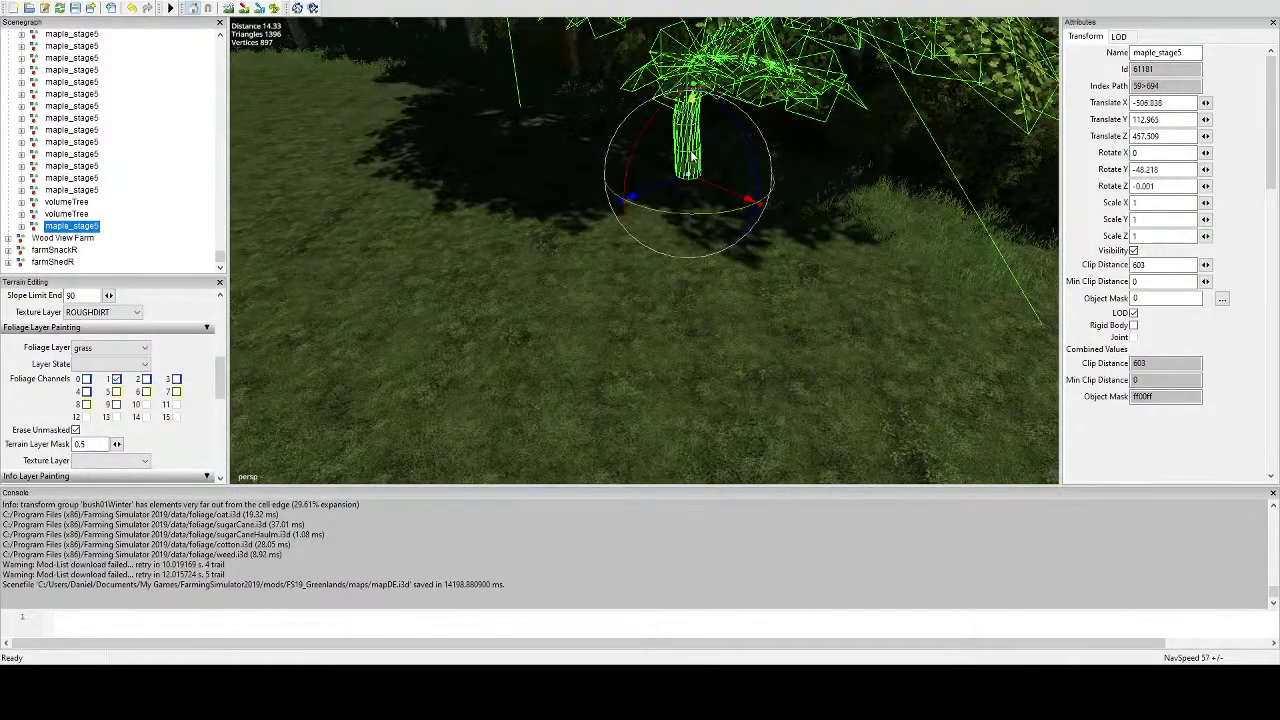
drag(692, 158, 627, 198)
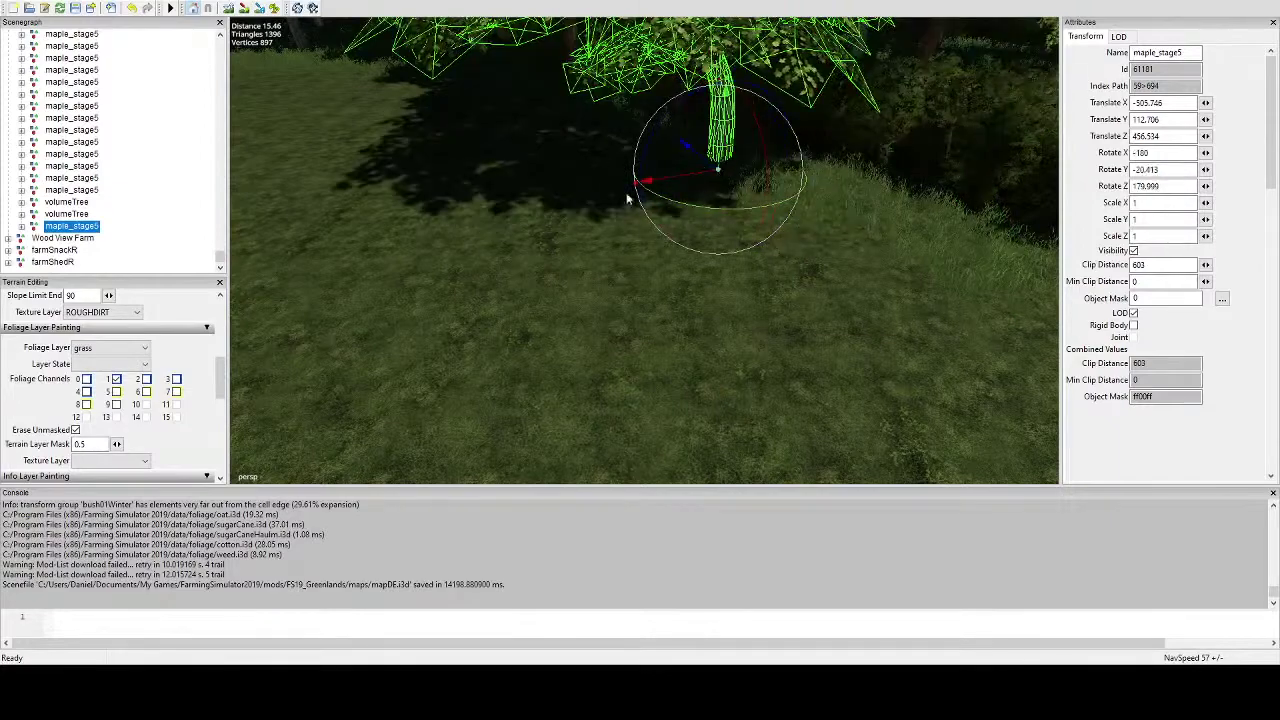
click(582, 283)
scroll(686, 257, down, 5)
alt+drag(637, 334, 615, 432)
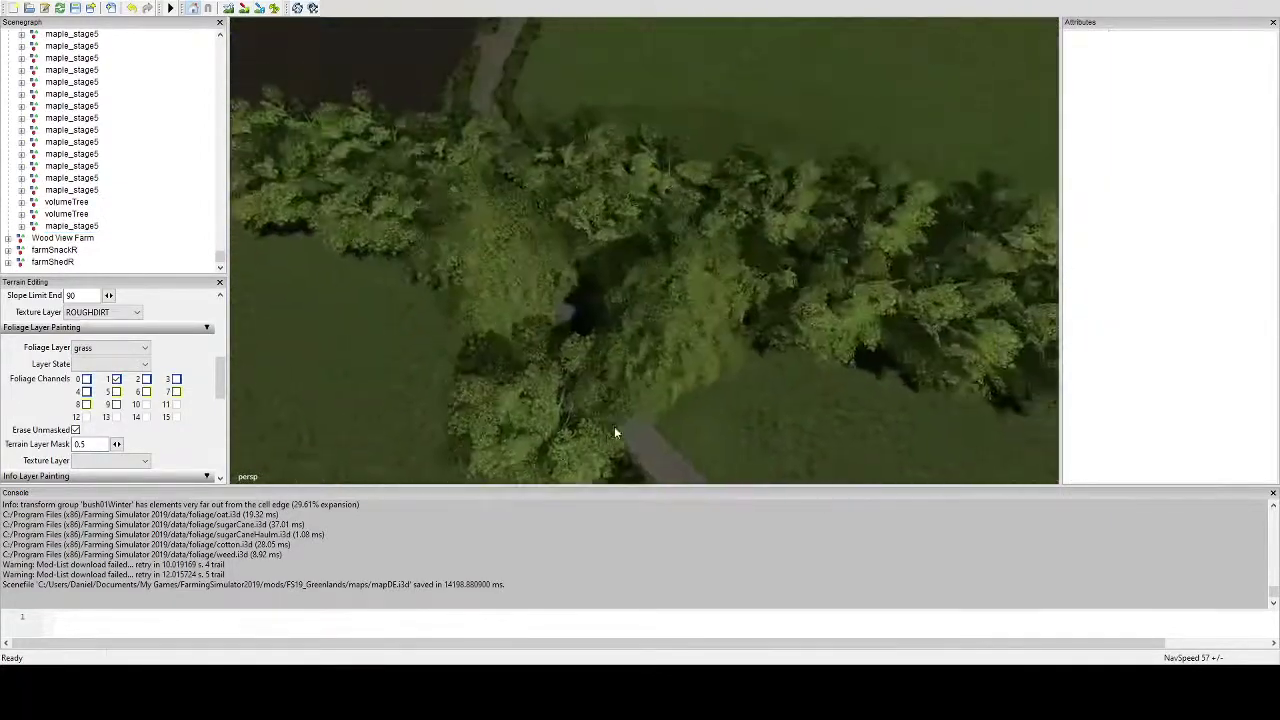
Duplicate the maple_stage5 beside the lane's end onto the opposite side near X -489.2, Z 455.5 and rotate it to about 78.4 on Y.
scroll(614, 433, down, 3)
scroll(586, 429, up, 2)
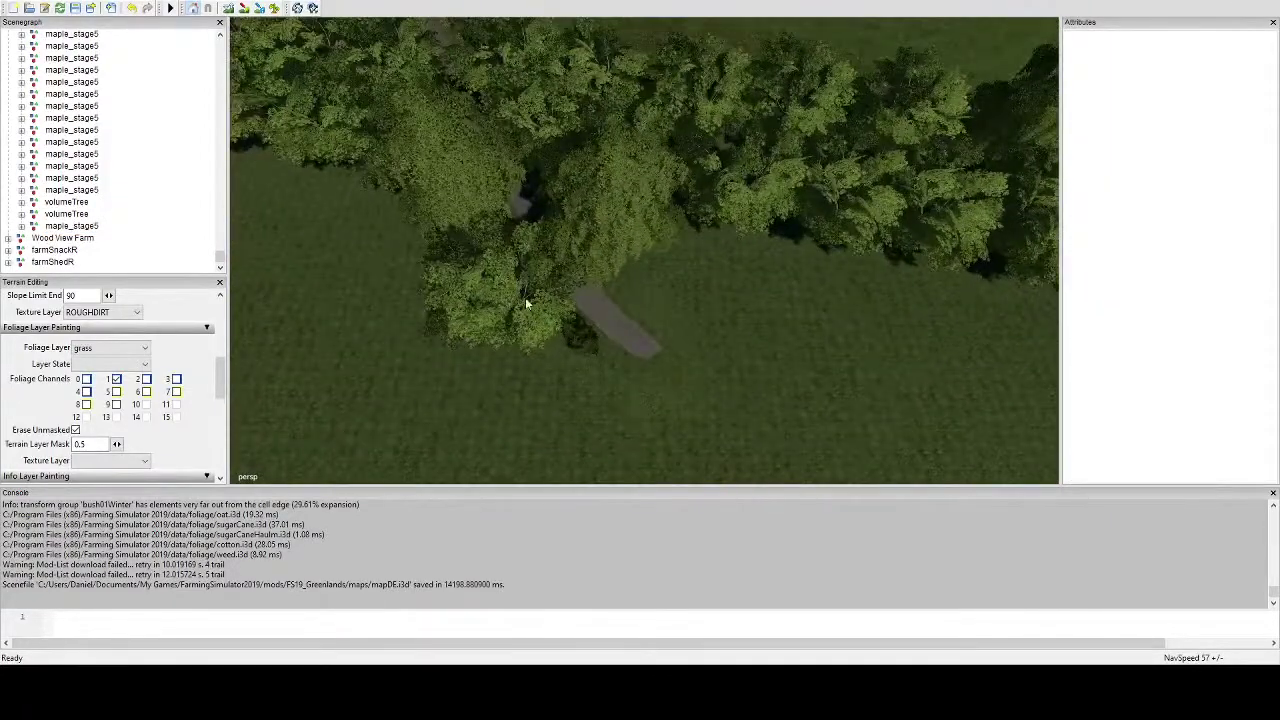
click(522, 300)
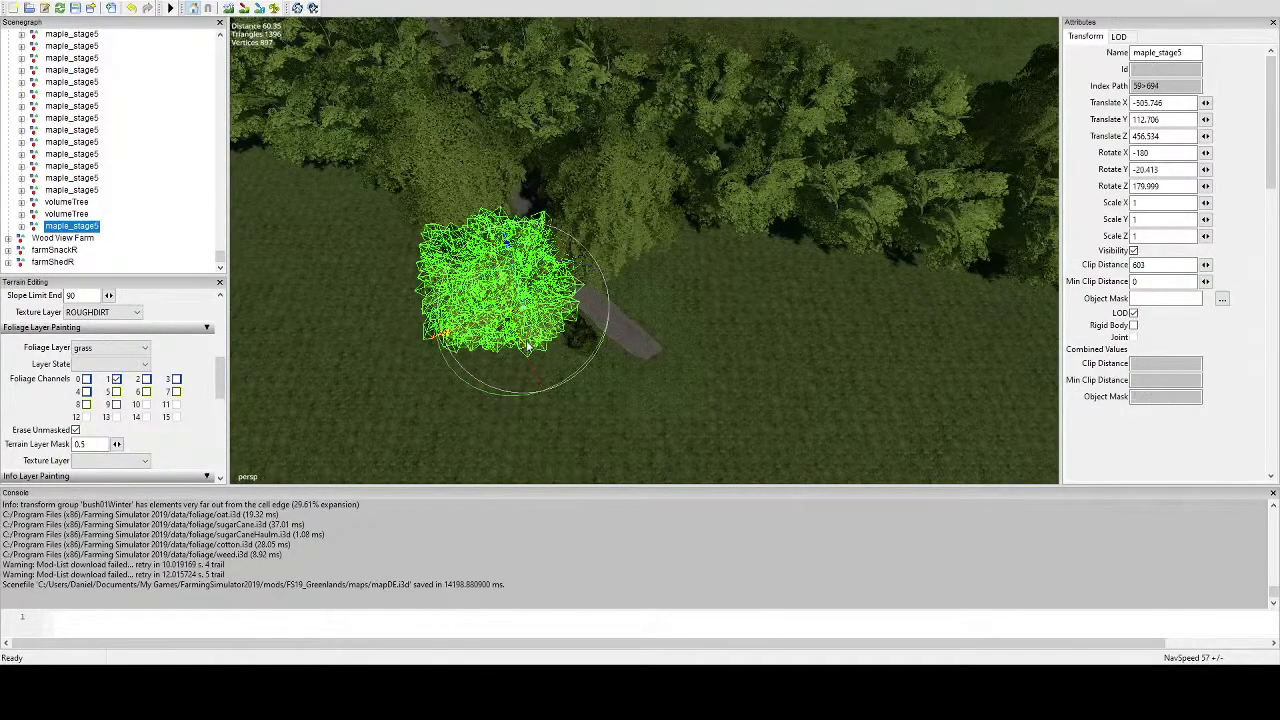
key(ctrl+d)
click(665, 295)
scroll(710, 324, up, 5)
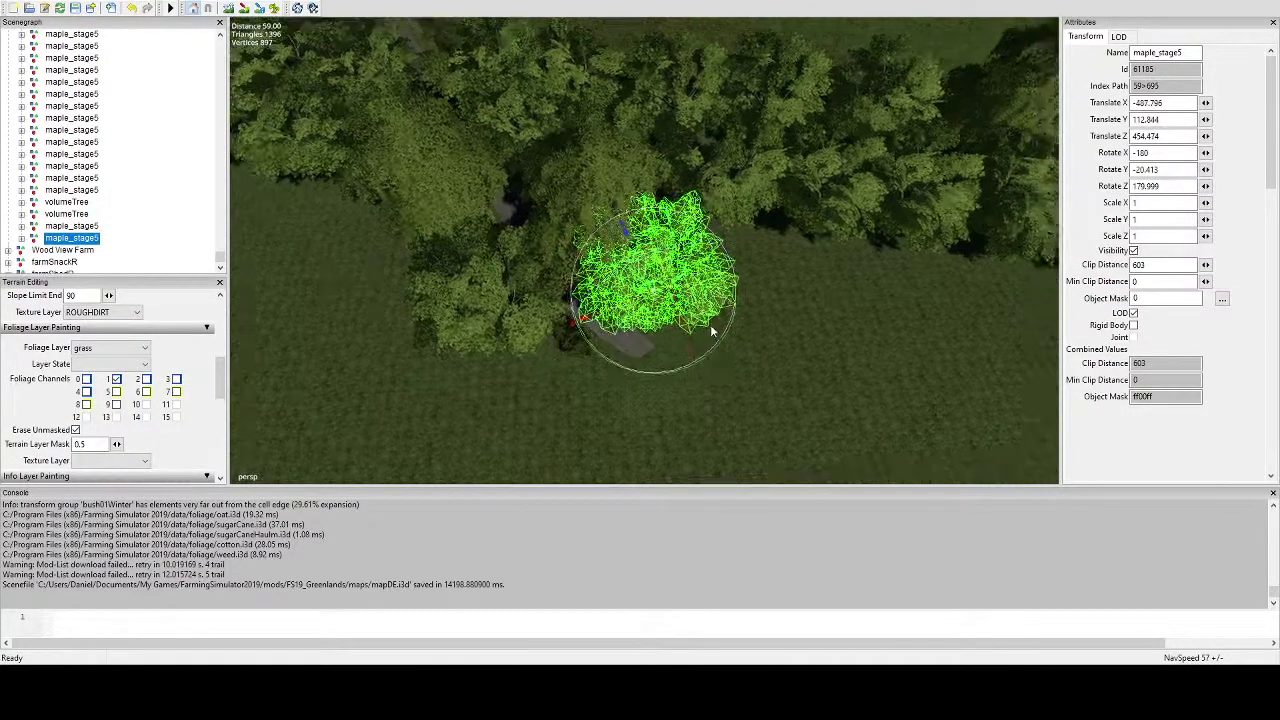
scroll(708, 307, up, 8)
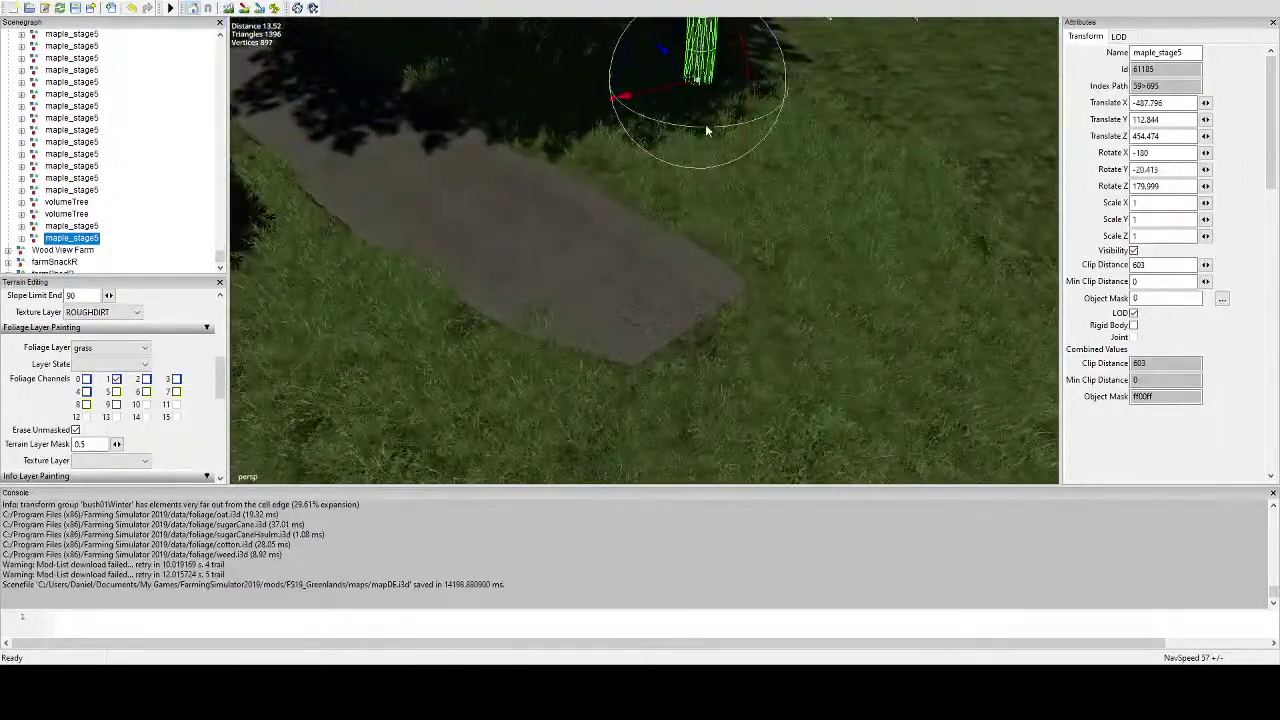
drag(708, 128, 590, 90)
alt+drag(590, 90, 650, 139)
drag(768, 204, 671, 222)
alt+drag(671, 240, 673, 254)
Move the new maple copy farther out along the lane's end, near X -486.7, Z 456.7.
right_drag(672, 254, 727, 420)
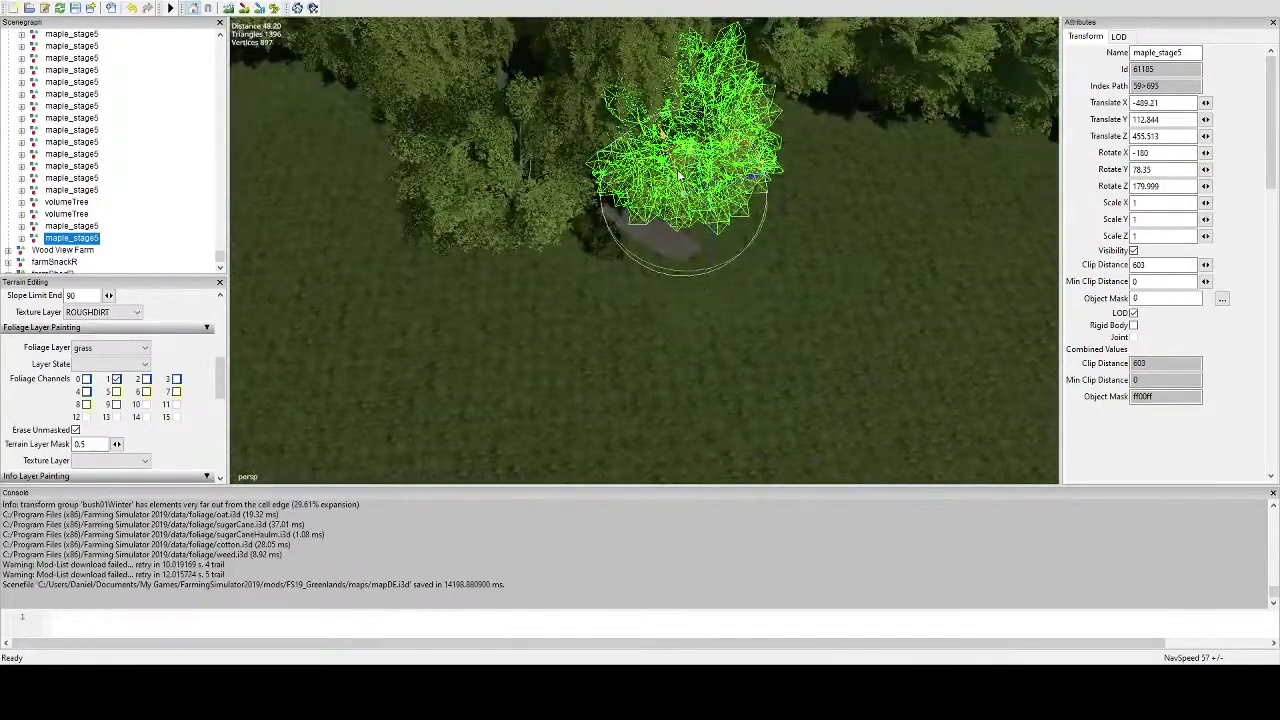
drag(679, 175, 761, 196)
alt+drag(761, 198, 752, 222)
alt+right_drag(752, 222, 727, 205)
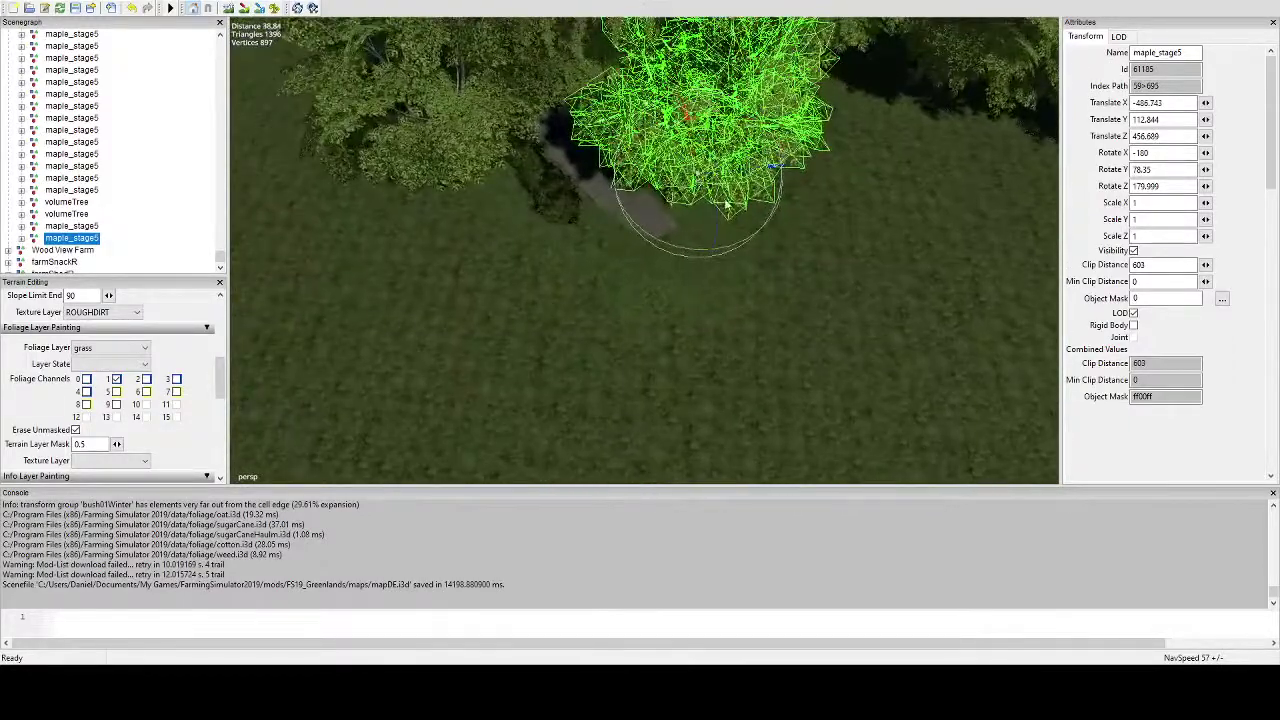
Duplicate that maple just past the lane's end near X -496.5, Z 464.7 and rotate the copy to about -85.0 on Y.
scroll(690, 200, up, 2)
scroll(672, 220, down, 5)
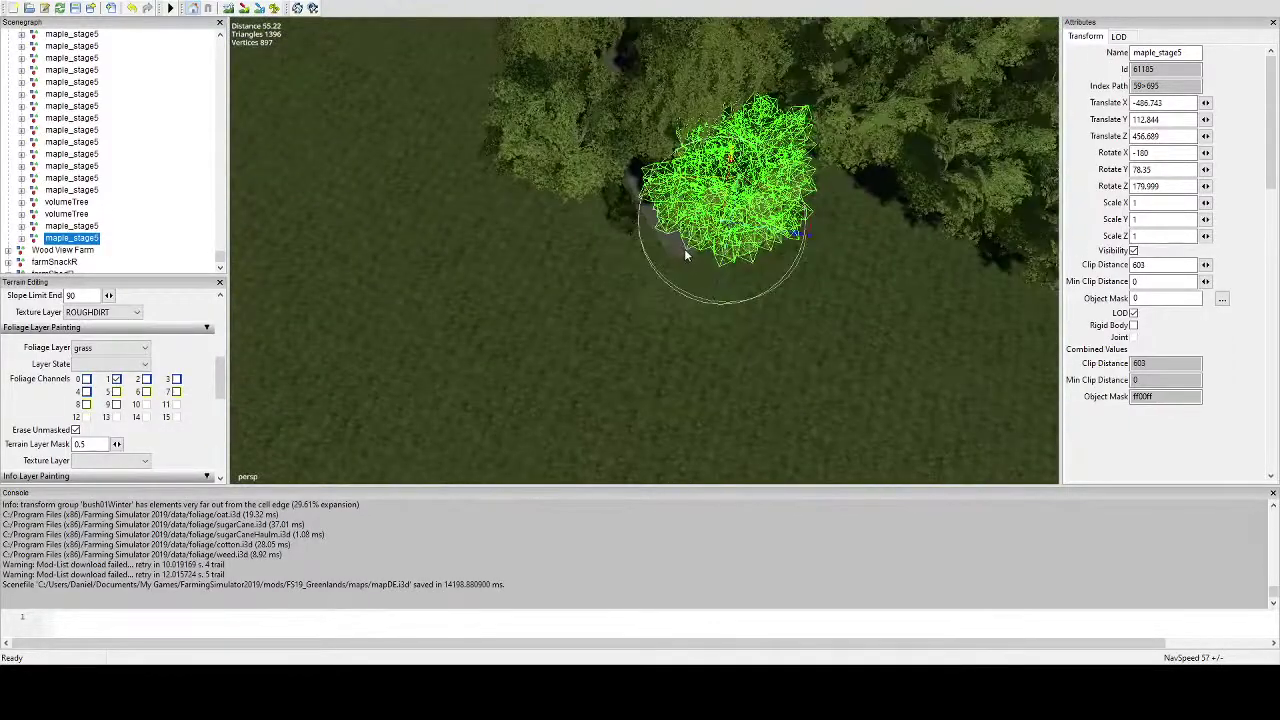
key(ctrl+d)
key(ctrl+b)
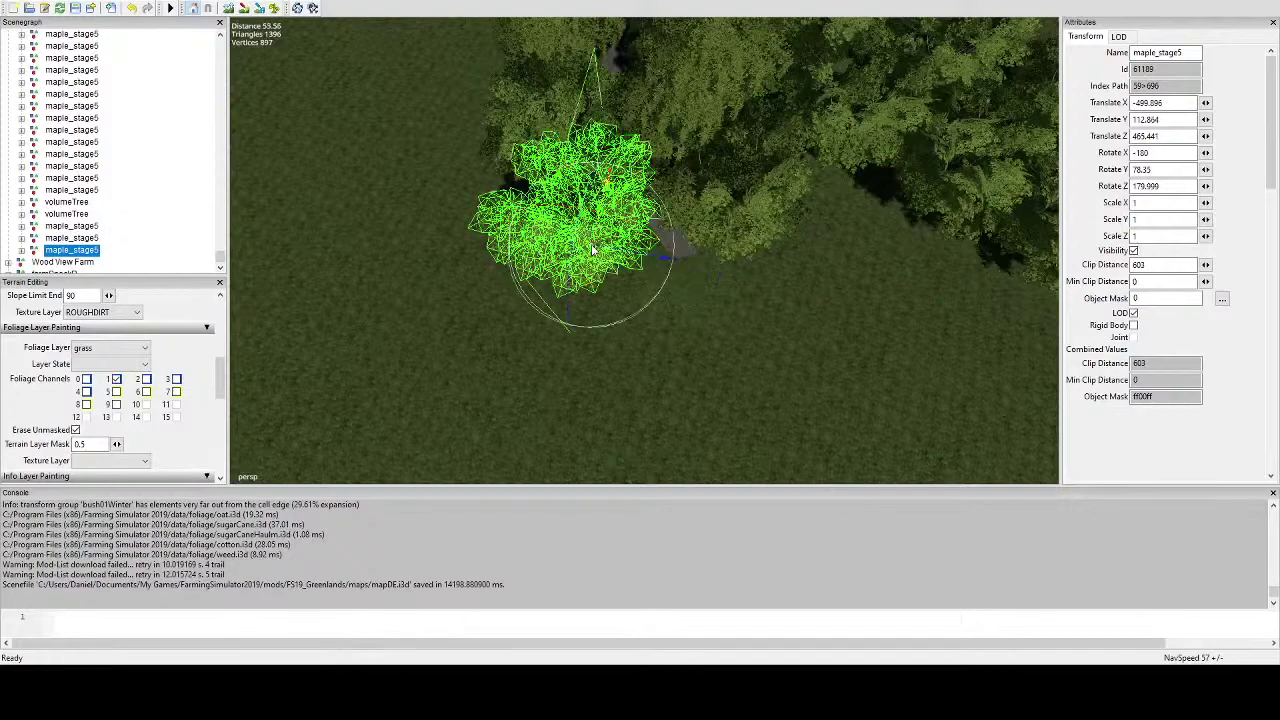
alt+drag(610, 260, 649, 236)
scroll(650, 264, up, 4)
scroll(617, 216, up, 3)
drag(669, 322, 640, 282)
Duplicate the volumeTree standing beside the lane near X -494.9, Z 447.5.
scroll(640, 285, down, 8)
alt+drag(612, 361, 634, 402)
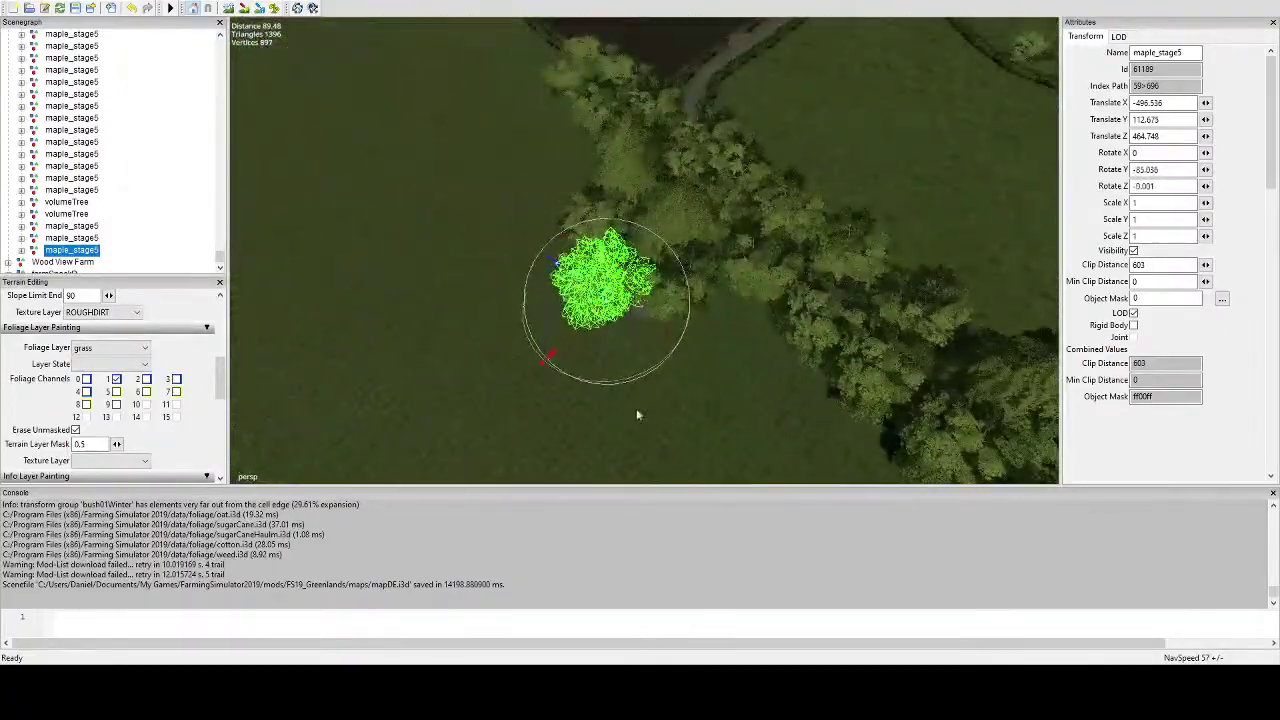
click(636, 408)
scroll(678, 350, up, 8)
mouse_move(690, 325)
alt+mouse_down()
mouse_move(737, 248)
mouse_move(668, 147)
mouse_move(697, 157)
alt+mouse_up()
scroll(706, 173, up, 5)
scroll(712, 162, up, 4)
mouse_move(716, 158)
right_down()
mouse_move(780, 186)
mouse_move(763, 227)
mouse_move(796, 214)
mouse_move(686, 251)
mouse_move(697, 283)
mouse_move(631, 308)
mouse_move(677, 320)
mouse_move(629, 294)
mouse_move(558, 351)
mouse_move(729, 303)
mouse_move(709, 243)
mouse_move(677, 266)
mouse_move(754, 257)
mouse_move(686, 266)
mouse_move(529, 237)
mouse_move(554, 217)
mouse_move(677, 249)
mouse_move(506, 340)
mouse_move(615, 336)
mouse_move(543, 329)
mouse_move(697, 240)
mouse_move(796, 224)
right_up()
click(796, 224)
right_drag(767, 177, 692, 257)
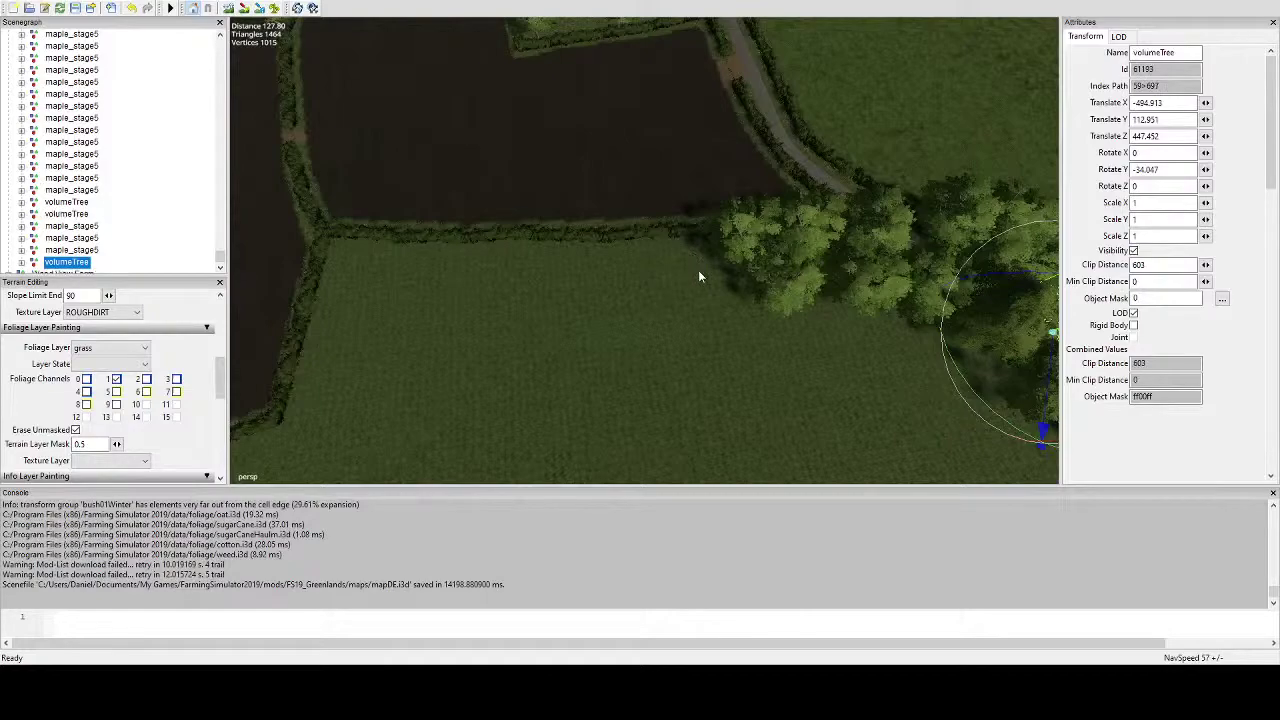
Place the volumeTree copy at the far end of the tree row near X -565.5, Z 415.4 and rotate it to about -5.8 on Y.
key(ctrl+b)
right_drag(688, 247, 787, 184)
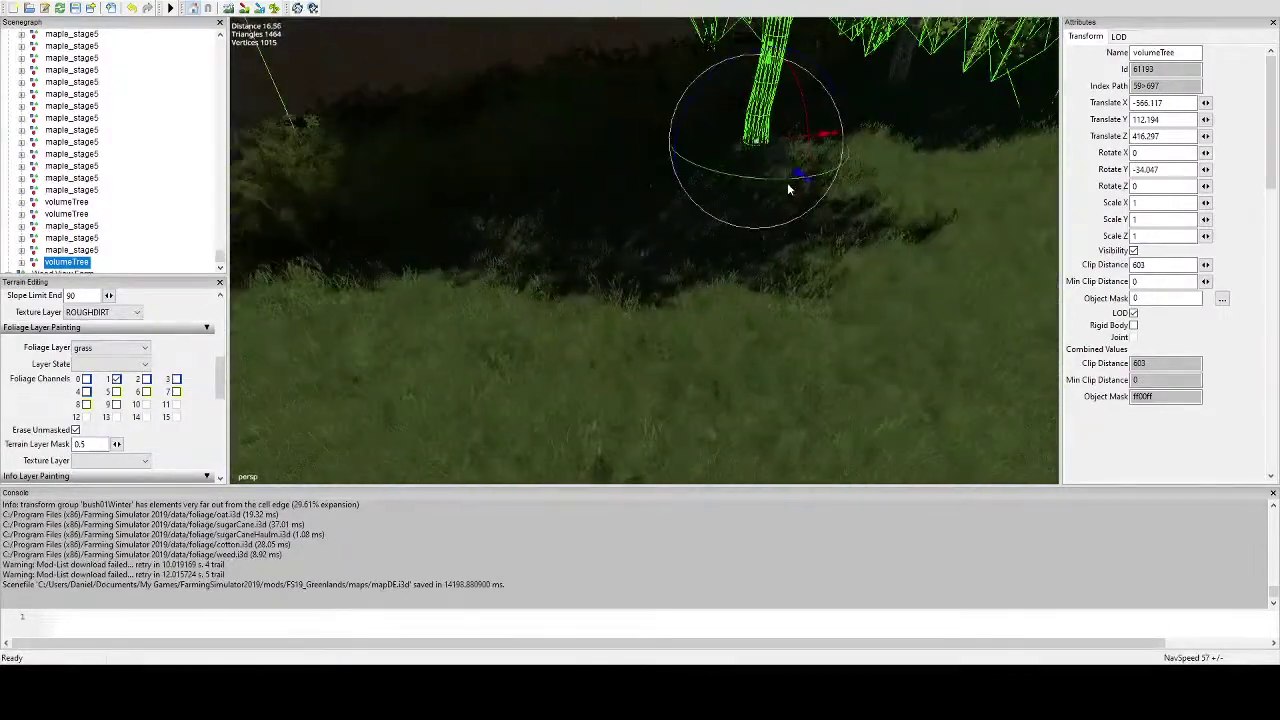
drag(781, 160, 746, 117)
drag(757, 176, 619, 135)
Duplicate that volumeTree along the field boundary near X -581.1, Z 414.8 and rotate the copy to about 84.2 on Y.
right_drag(619, 135, 597, 432)
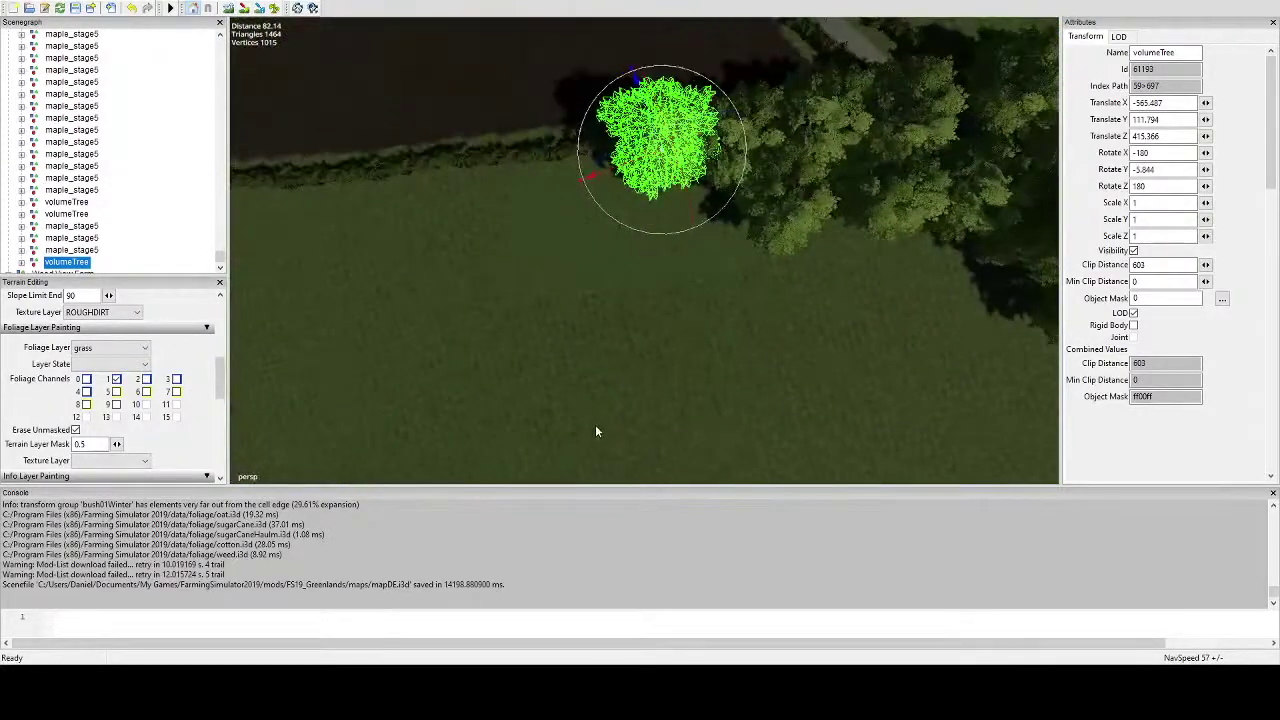
key(ctrl+d)
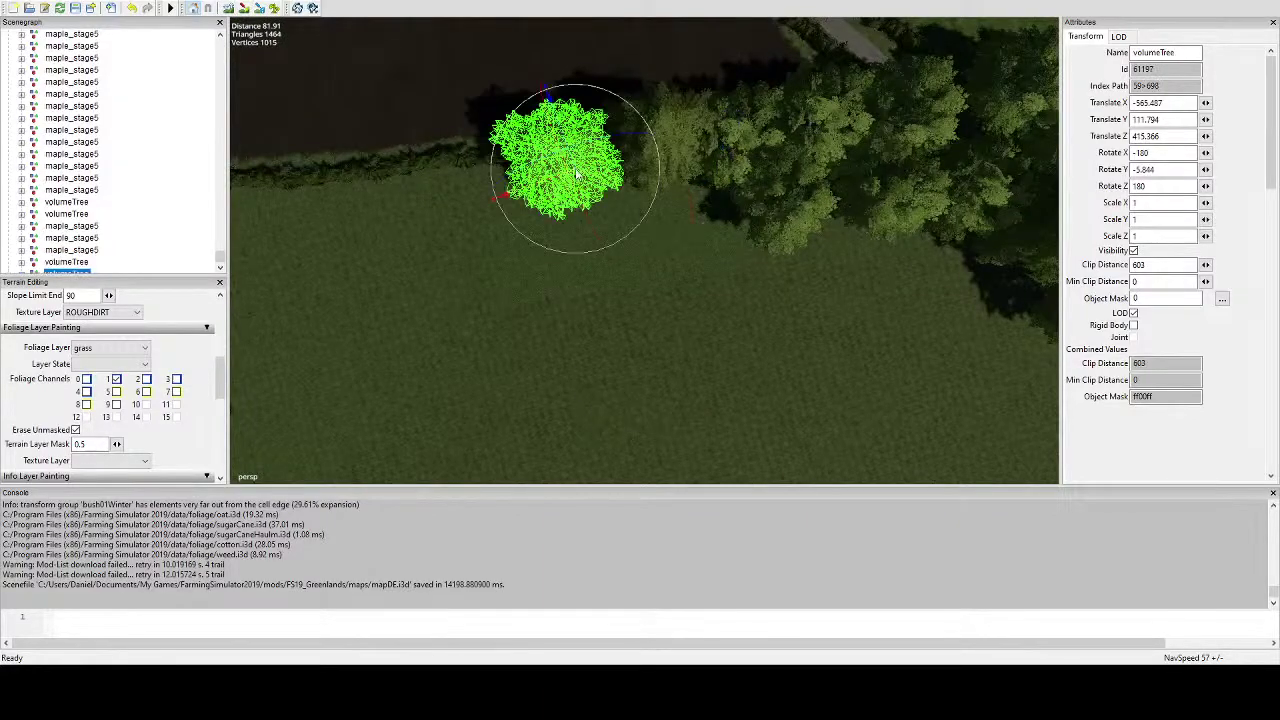
right_drag(618, 251, 713, 224)
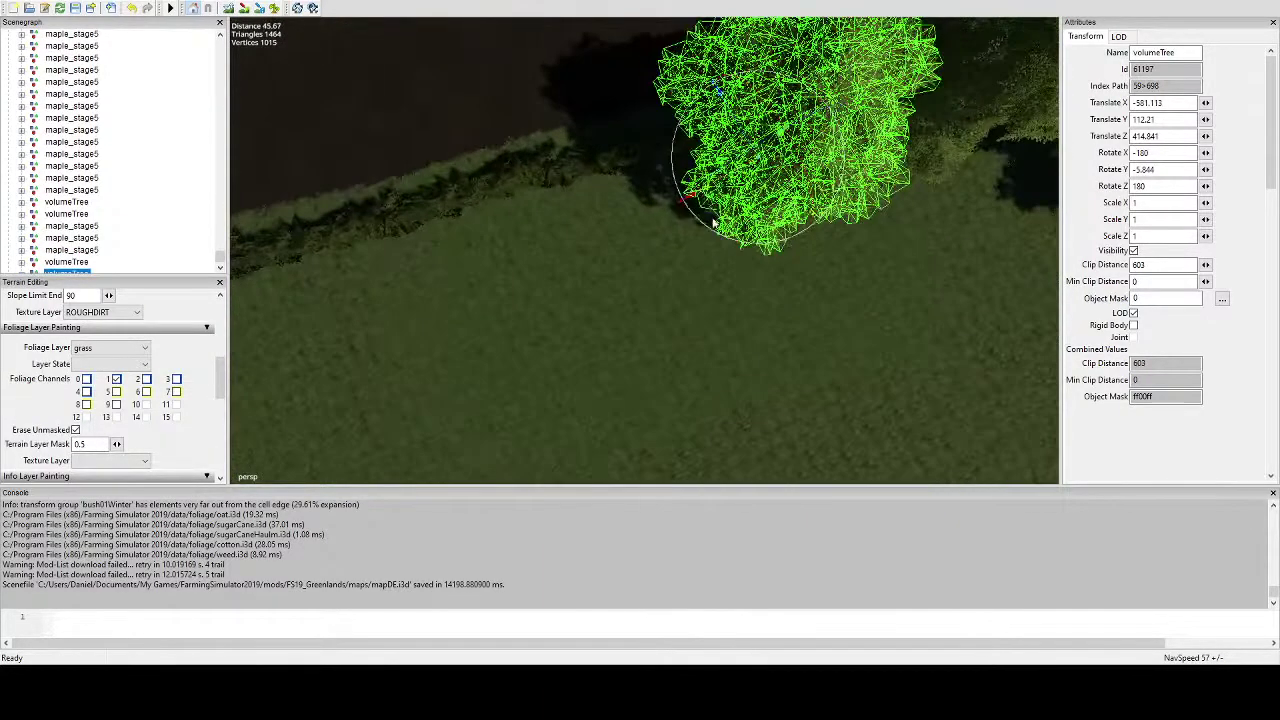
drag(721, 238, 665, 180)
Duplicate the volumeTree on the grass side of the row near X -563.7, Z 428.8 and rotate the copy about its vertical axis.
right_drag(665, 180, 684, 217)
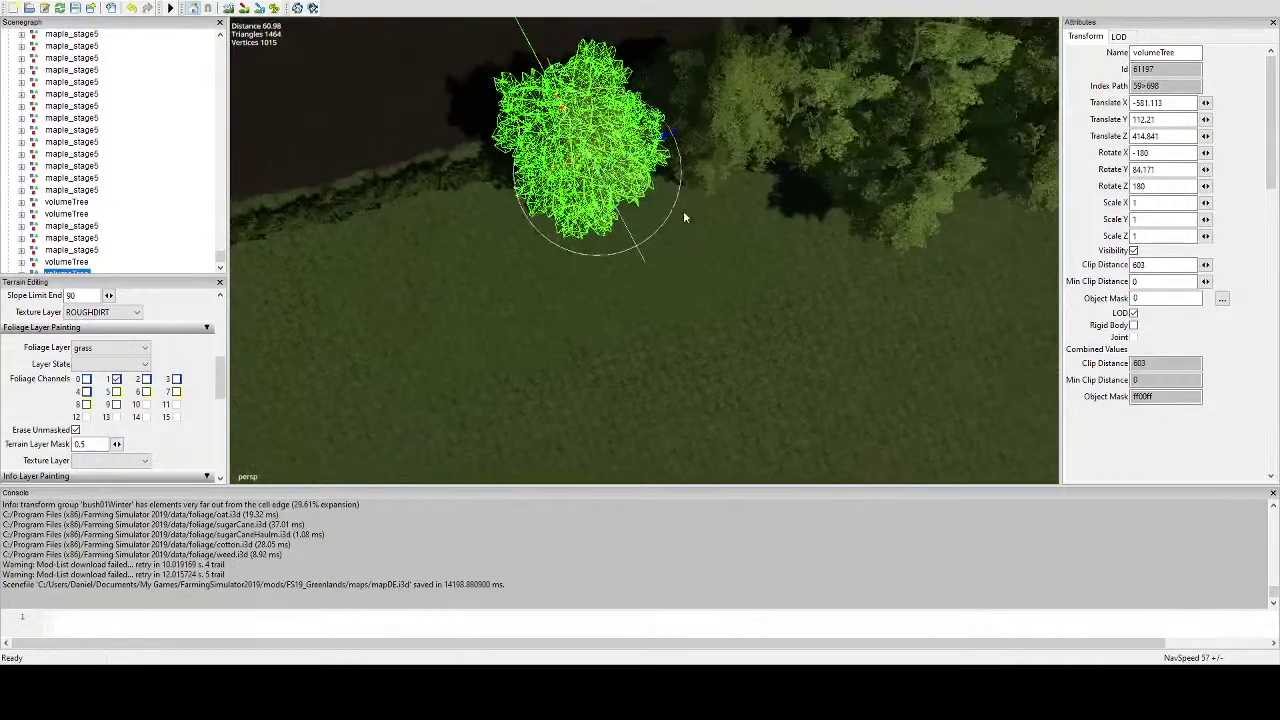
key(ctrl+d)
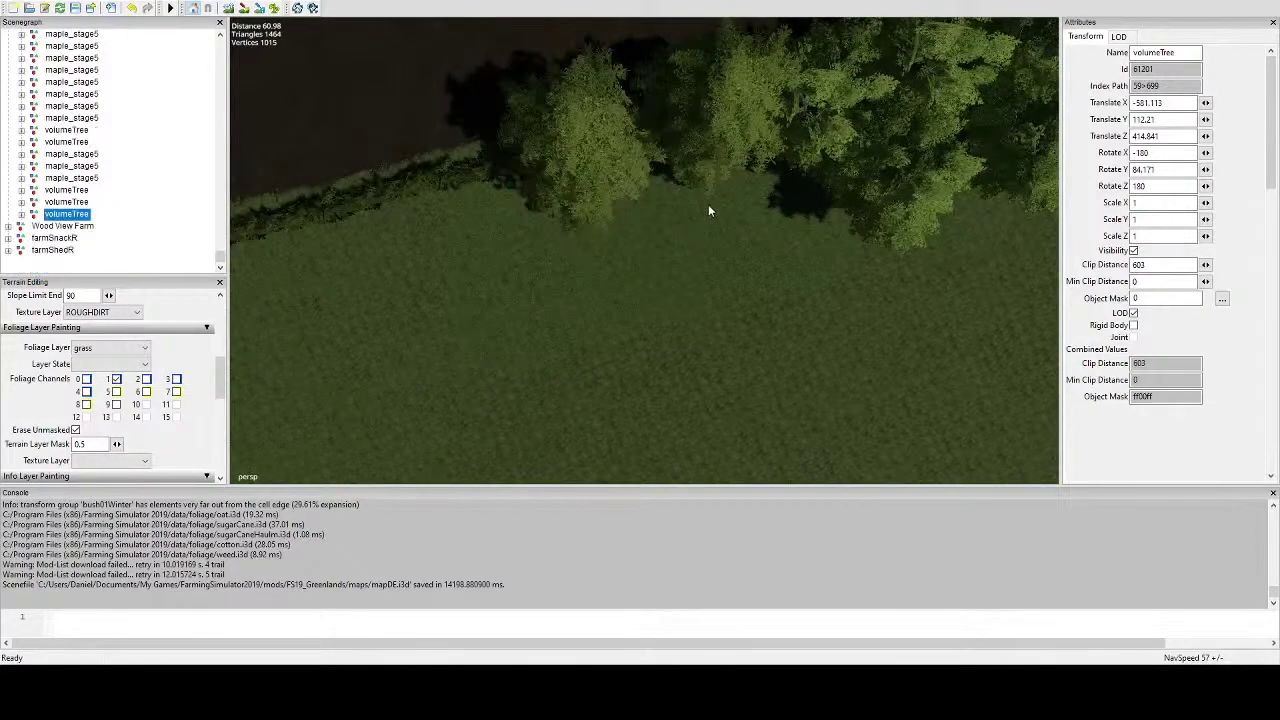
key(ctrl+b)
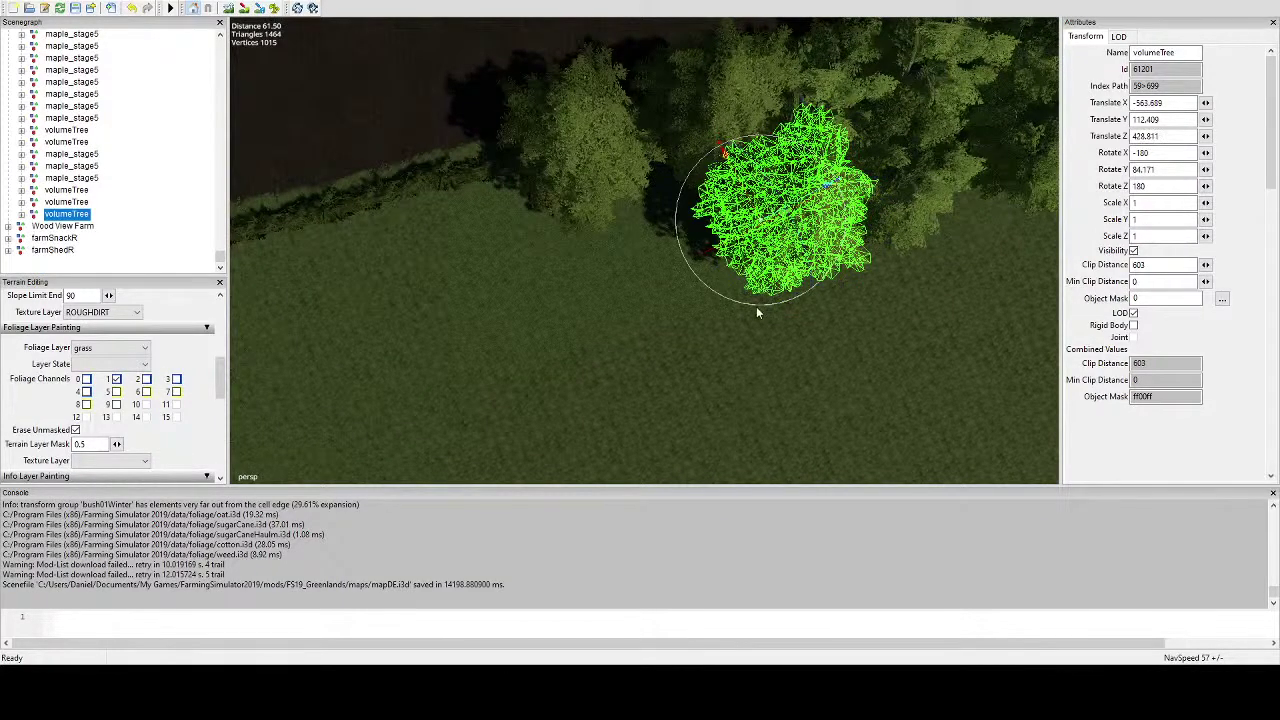
drag(756, 306, 765, 198)
right_drag(765, 198, 771, 192)
click(749, 210)
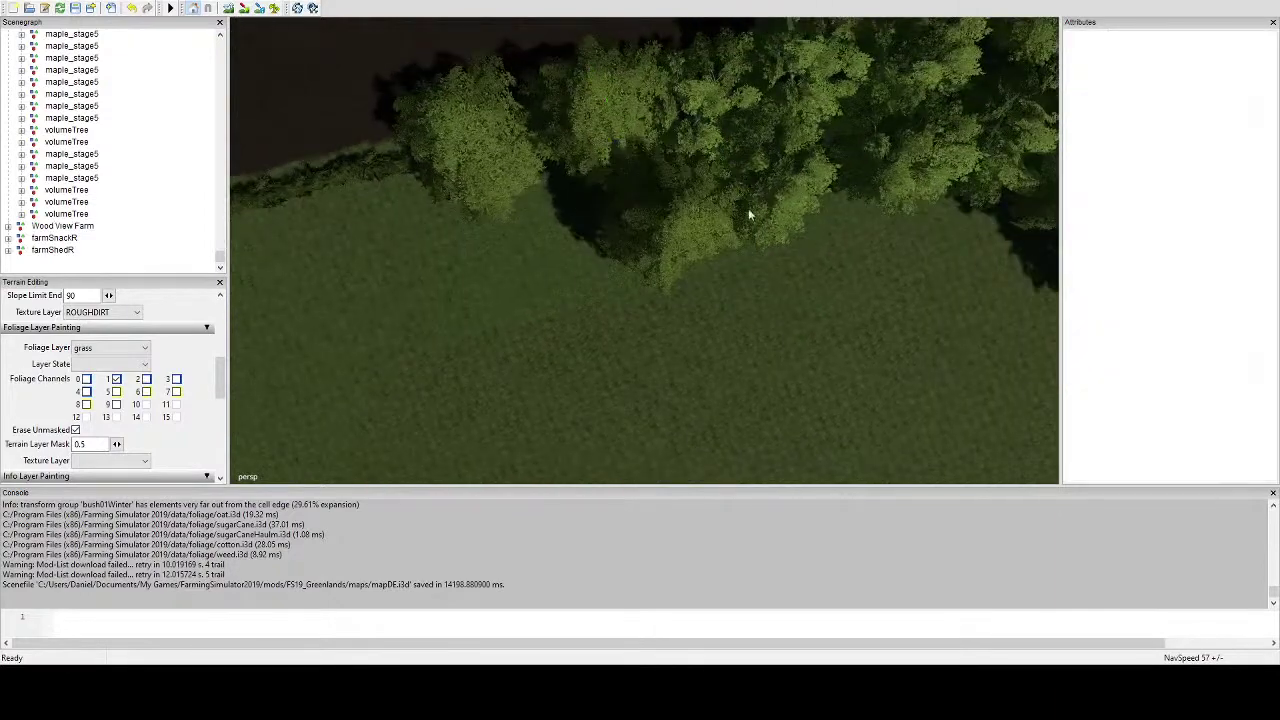
Duplicate a maple_stage5 from the row, place the copy near X -576.8, Z 426.2 and rotate it to about -1.1 on Y.
click(698, 58)
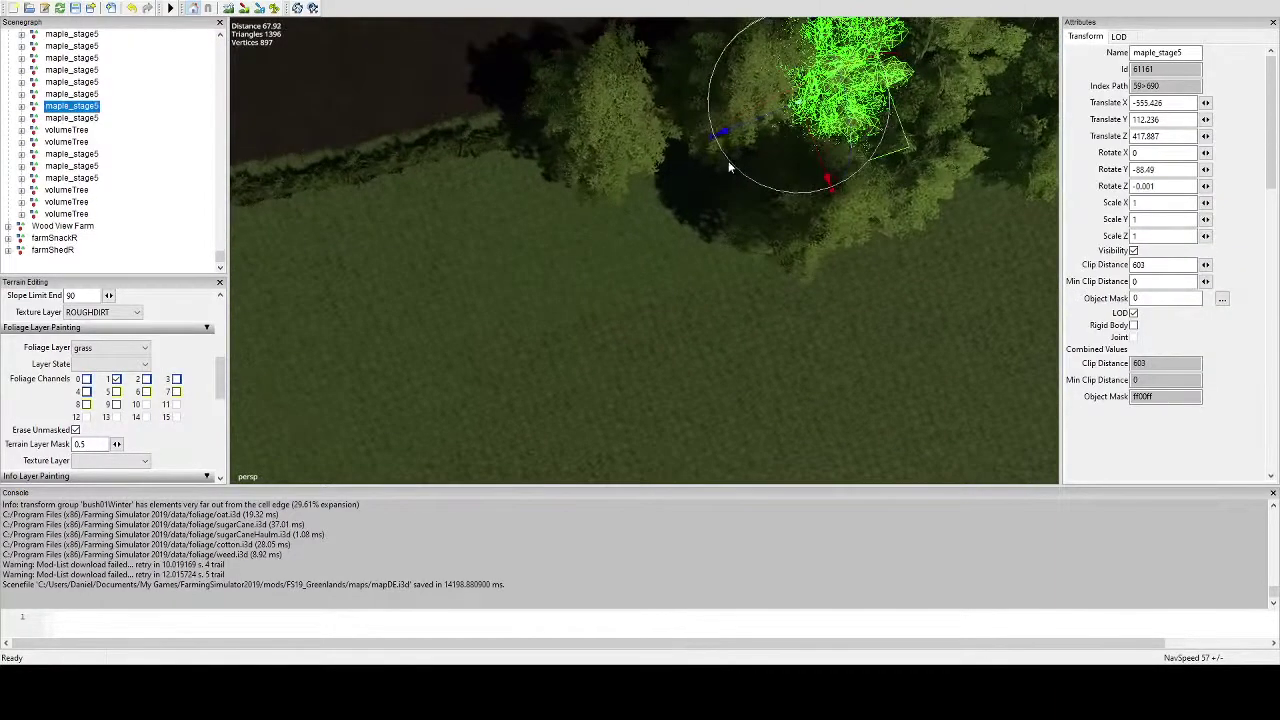
click(682, 230)
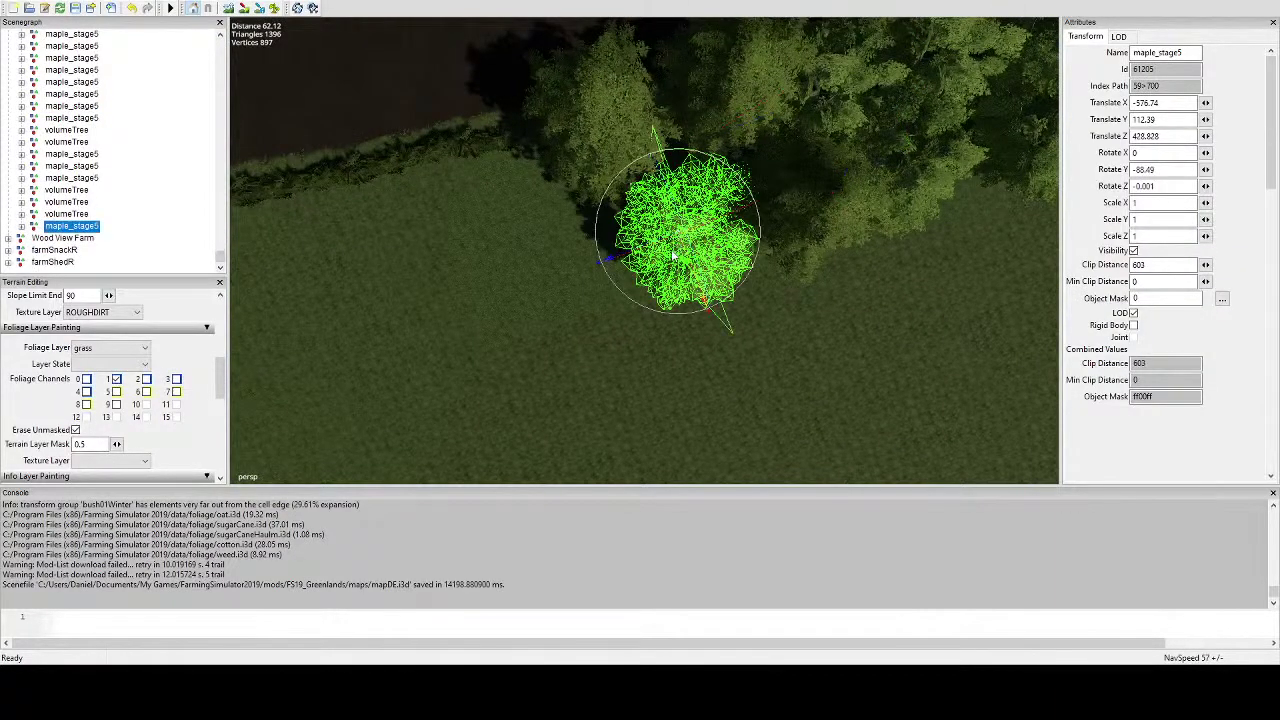
alt+drag(694, 231, 739, 177)
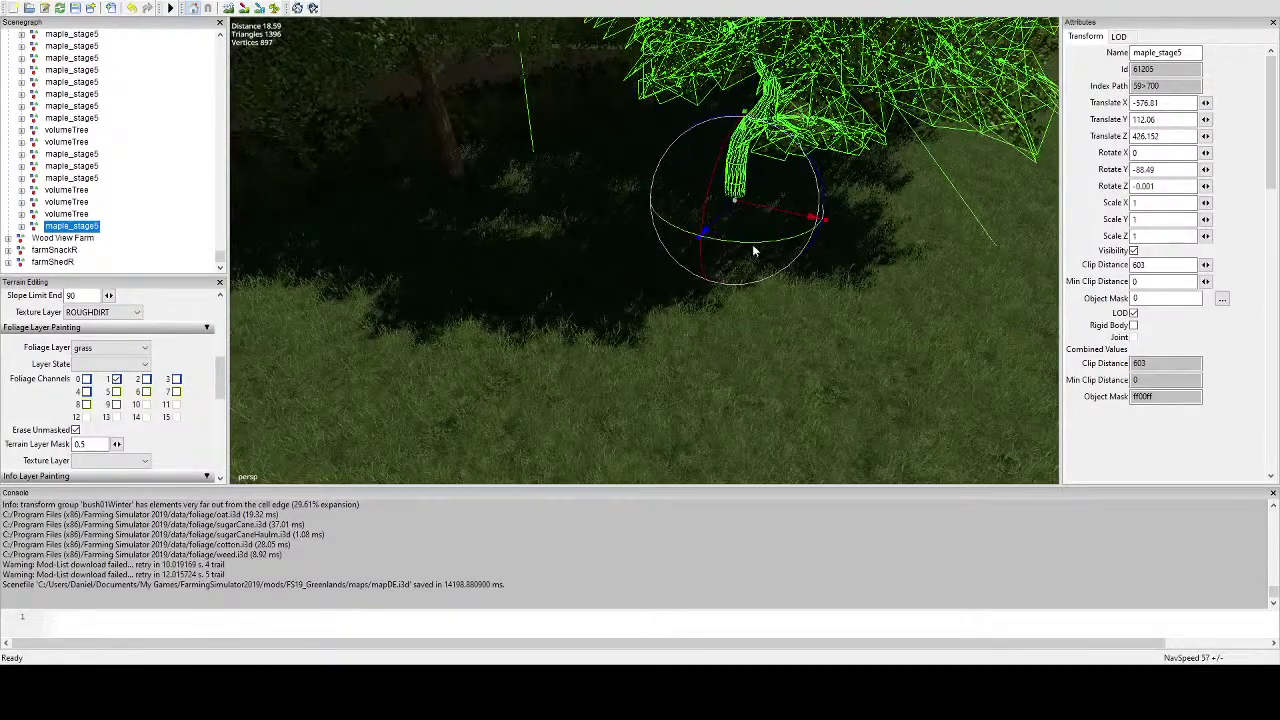
drag(752, 242, 604, 212)
Duplicate that maple, place one of the pair by the hedge near X -595.6, Z 413.6 and rotate it to about 24.5 on Y.
scroll(602, 225, down, 4)
alt+drag(602, 225, 645, 404)
scroll(614, 361, down, 4)
middle_drag(645, 406, 658, 374)
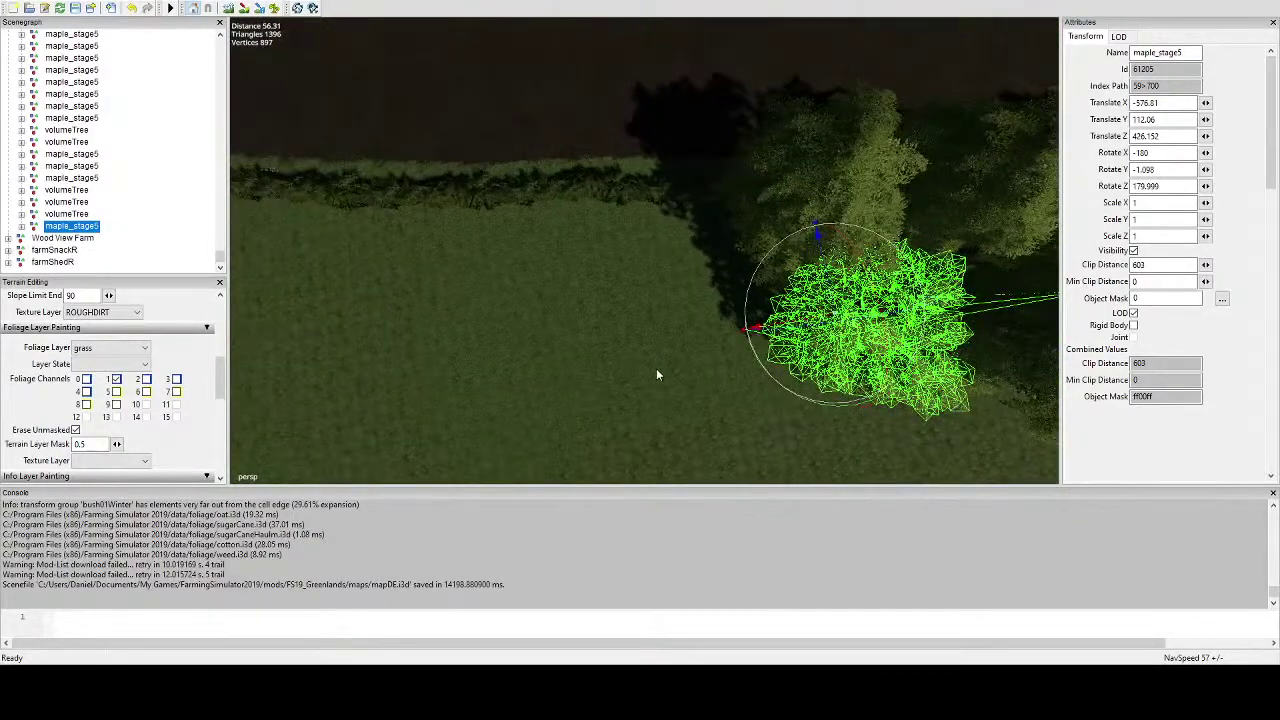
click(659, 232)
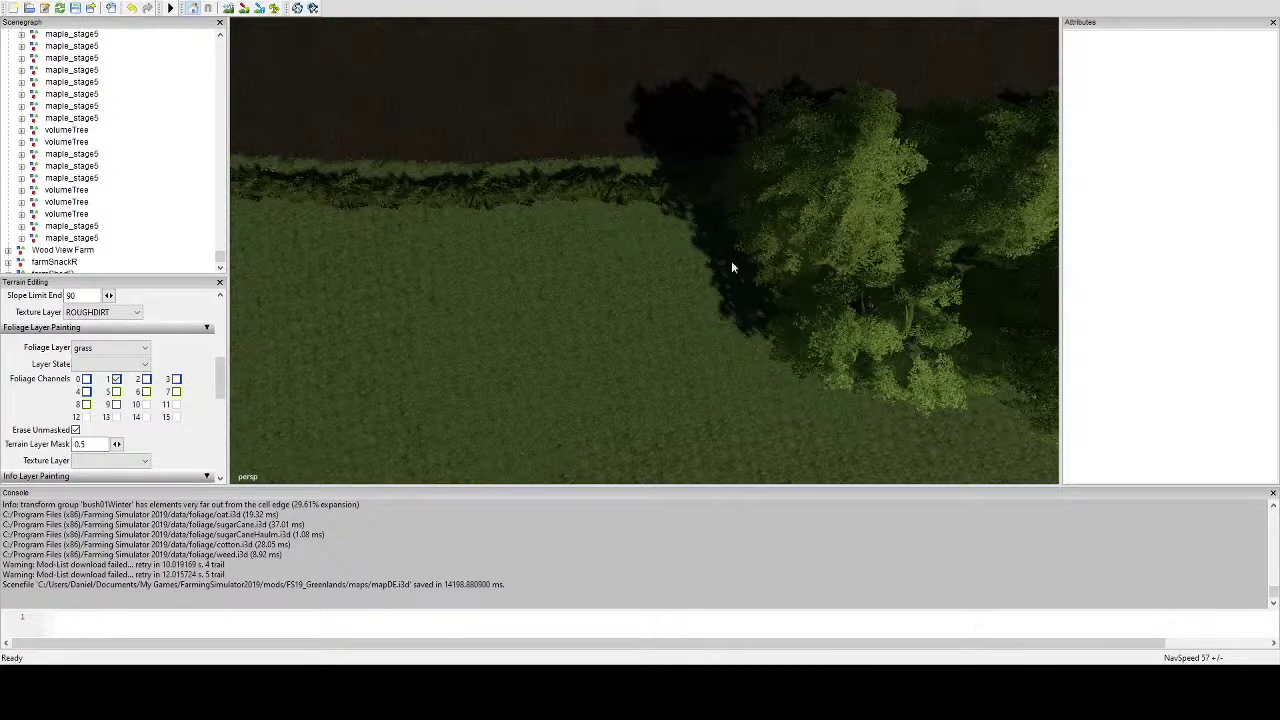
click(758, 334)
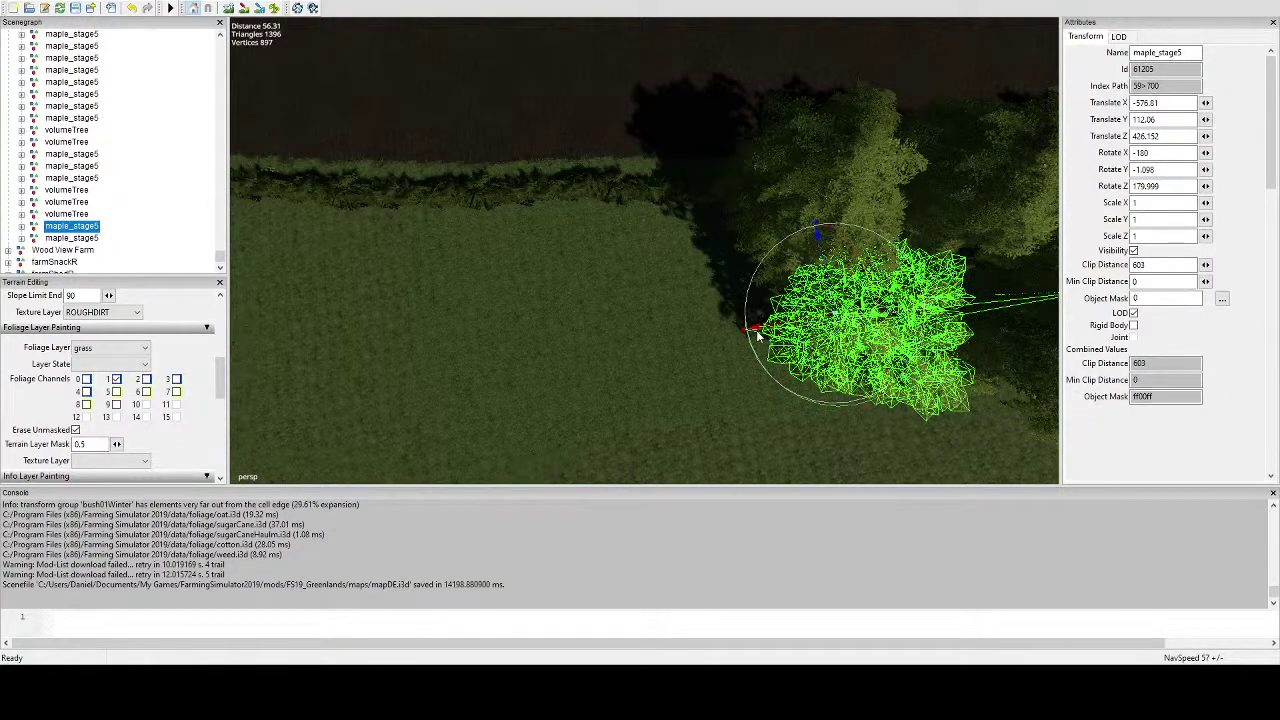
key(ctrl+b)
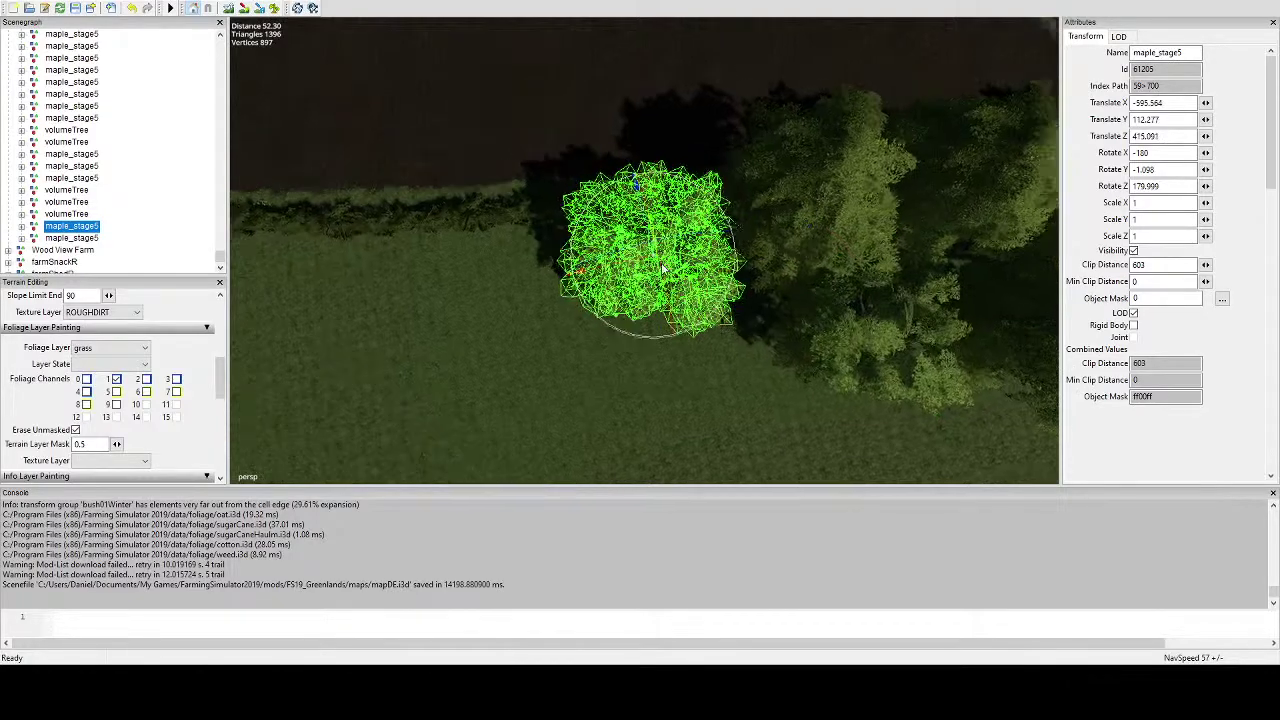
scroll(660, 245, up, 5)
alt+drag(660, 245, 693, 193)
drag(651, 231, 592, 212)
drag(642, 260, 546, 198)
Duplicate the hedge-side maple onto the grass side near X -592.6, Z 423.9 and rotate the copy to about -6.3 on Y.
alt+drag(546, 198, 714, 312)
scroll(595, 347, down, 5)
scroll(673, 328, down, 5)
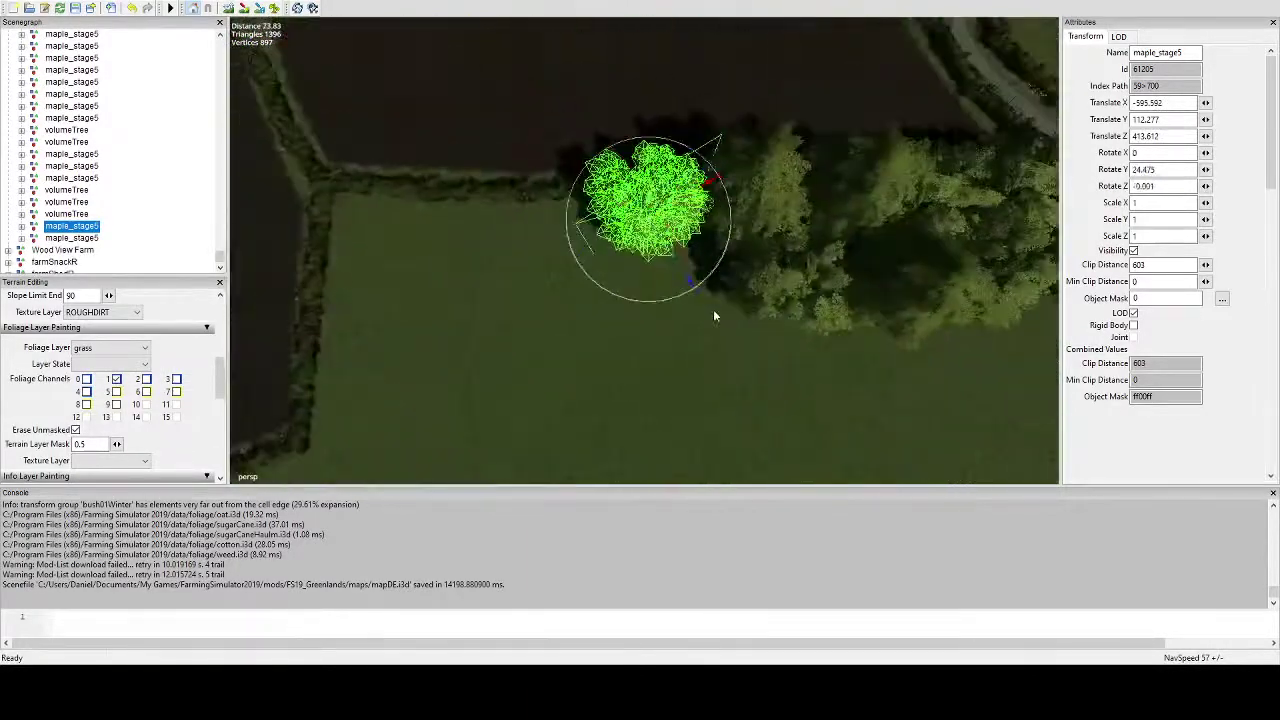
key(ctrl+d)
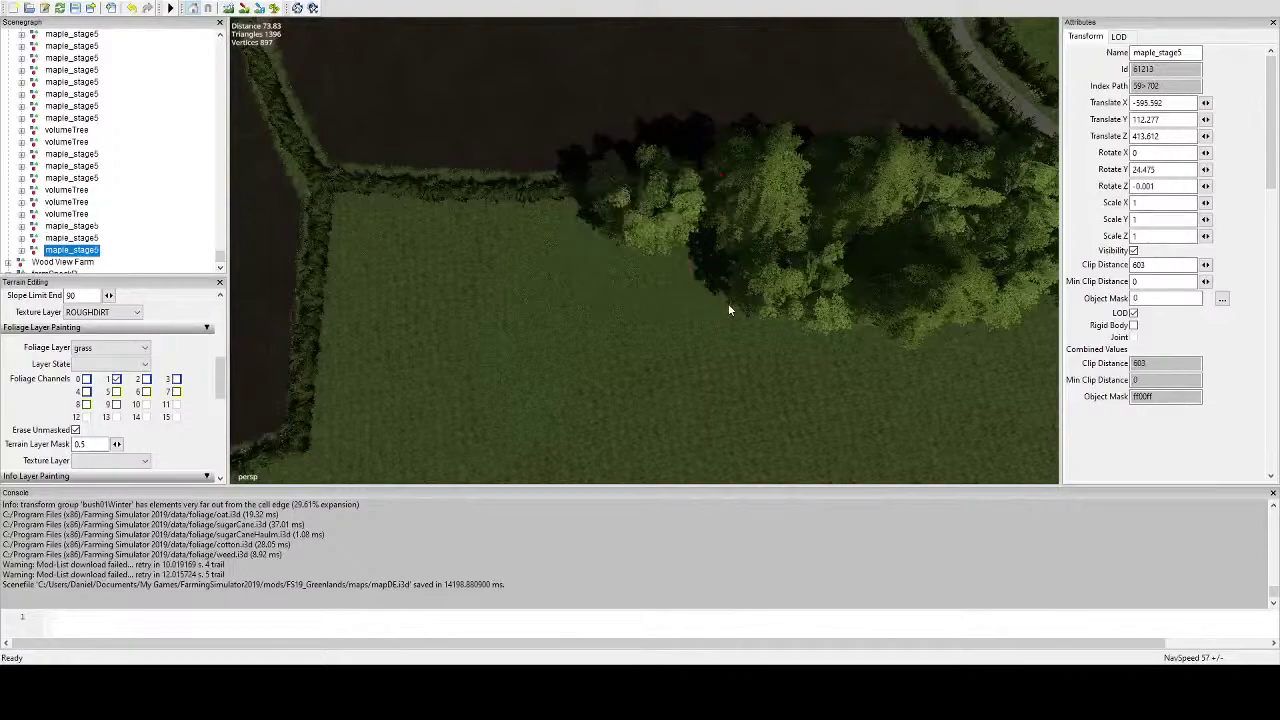
click(677, 281)
scroll(691, 331, up, 5)
alt+middle_drag(691, 331, 737, 252)
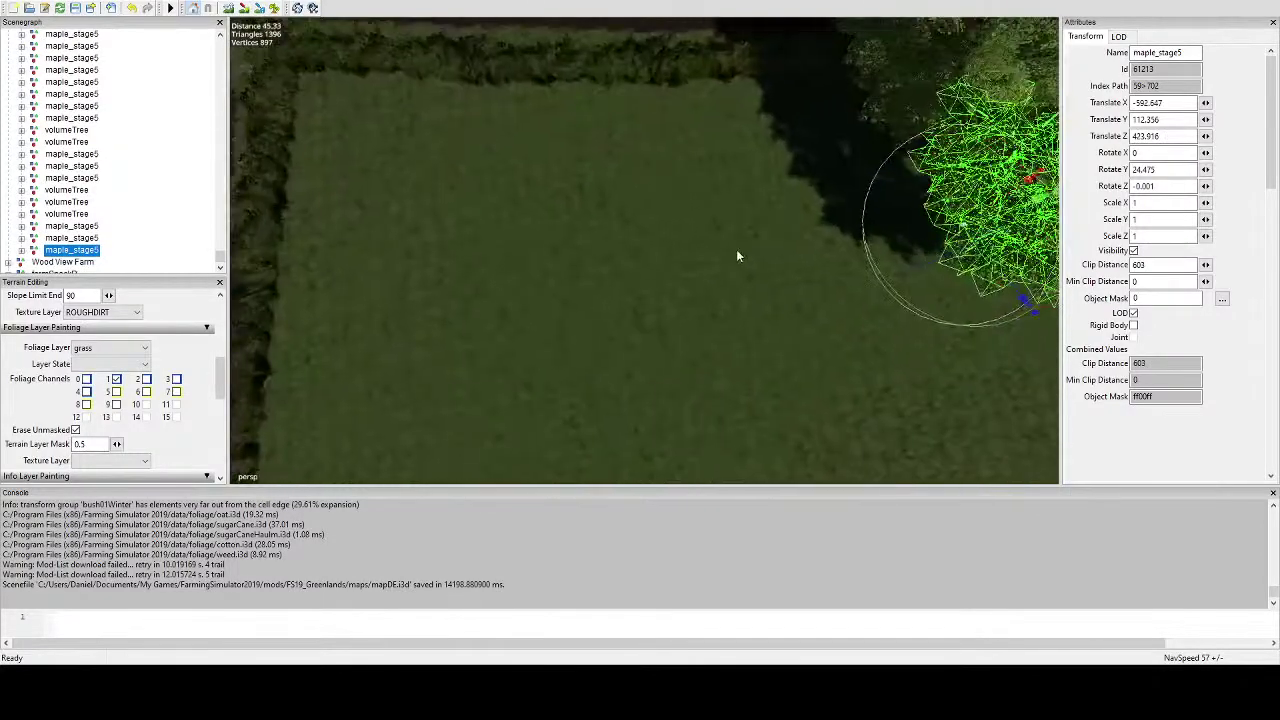
alt+drag(737, 252, 802, 198)
drag(796, 252, 688, 178)
Duplicate the maple along the hedge near X -610.2, Z 411.5, rotate it to about -9.7 on Y and lower it to height 112.15.
alt+drag(688, 178, 601, 311)
scroll(683, 208, down, 5)
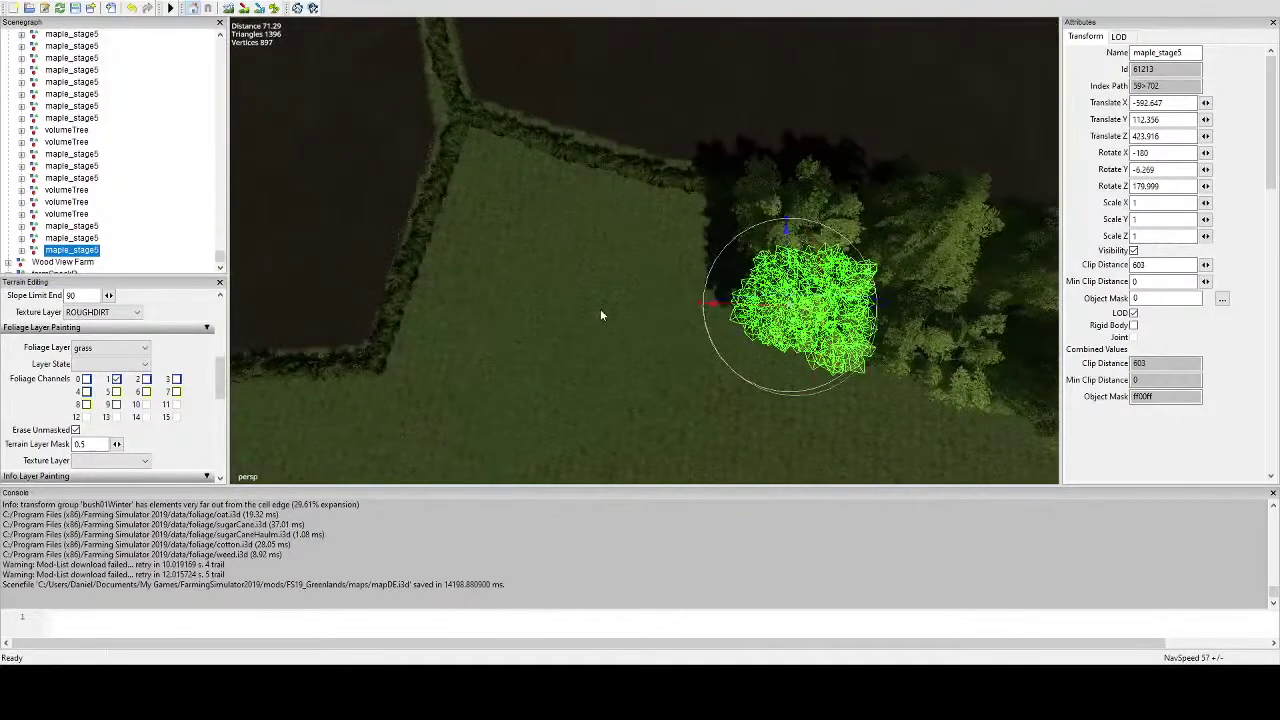
key(ctrl+d)
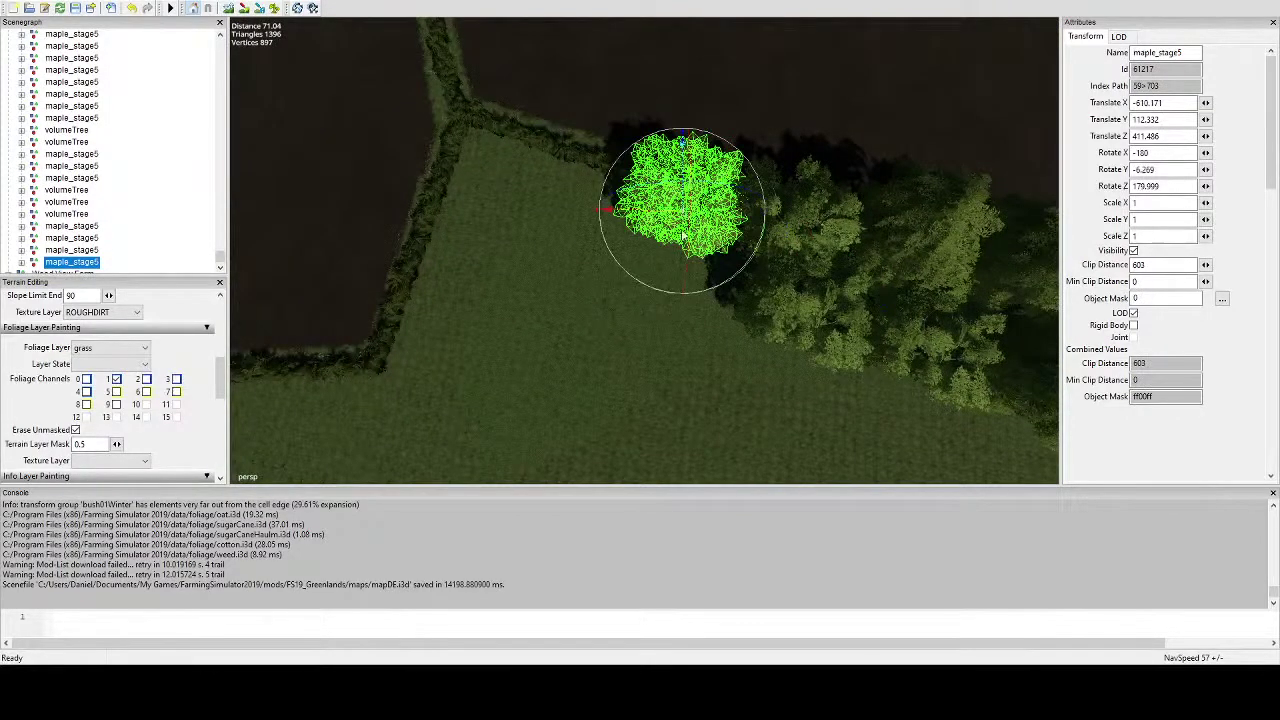
scroll(683, 235, up, 3)
alt+drag(697, 194, 742, 154)
scroll(691, 203, up, 2)
drag(718, 287, 722, 236)
scroll(722, 236, up, 5)
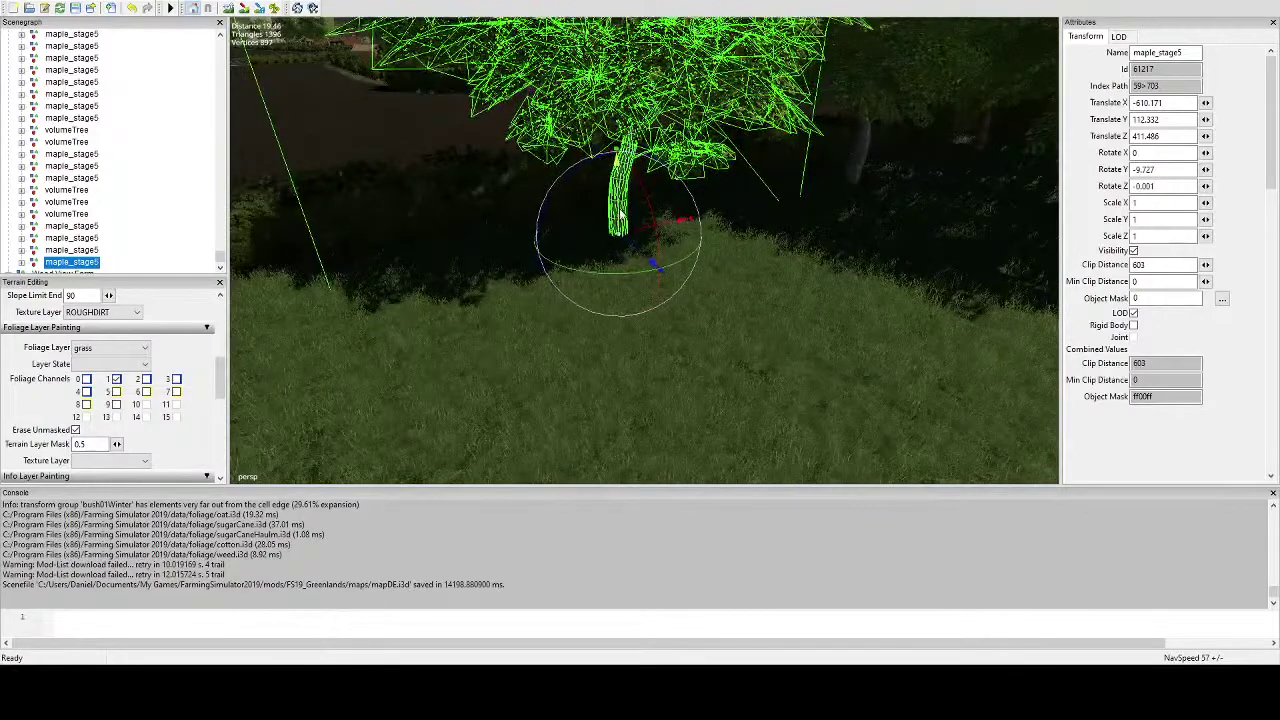
drag(620, 214, 603, 352)
Duplicate that maple farther along the hedge near X -622.0, Z 408.6 and rotate the copy to about -81.1 on Y.
scroll(612, 338, down, 8)
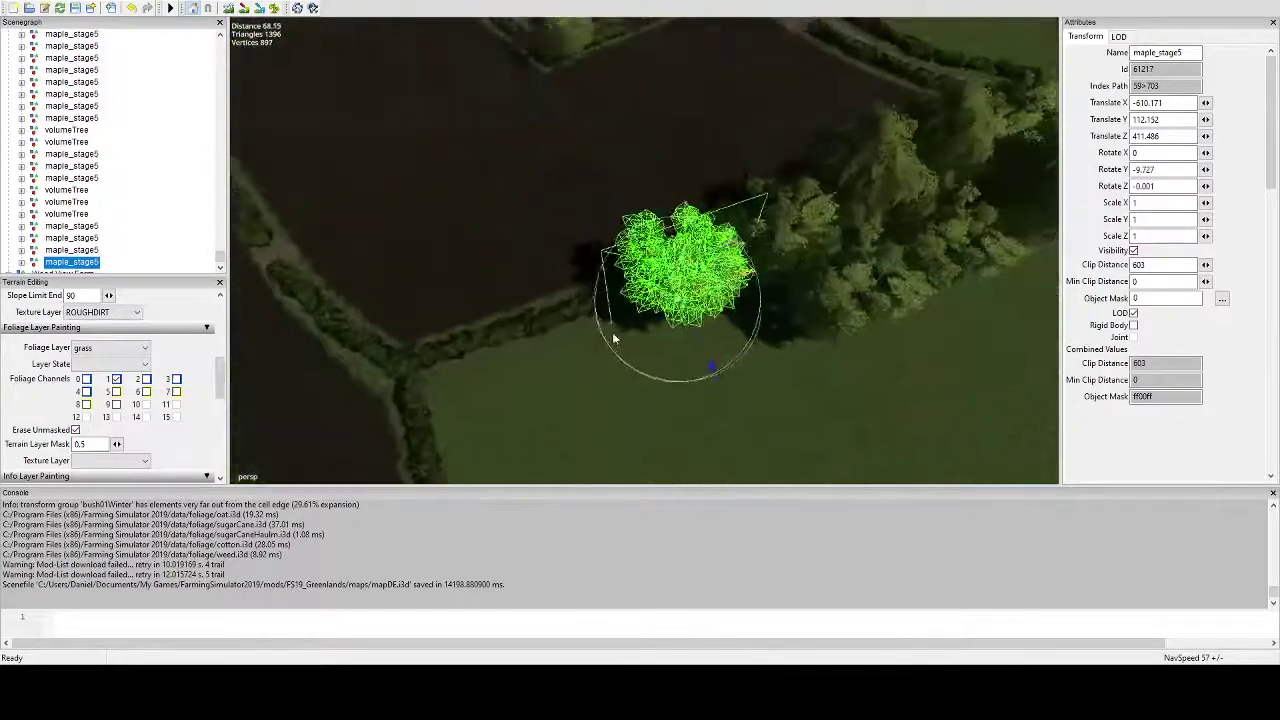
middle_drag(612, 338, 640, 385)
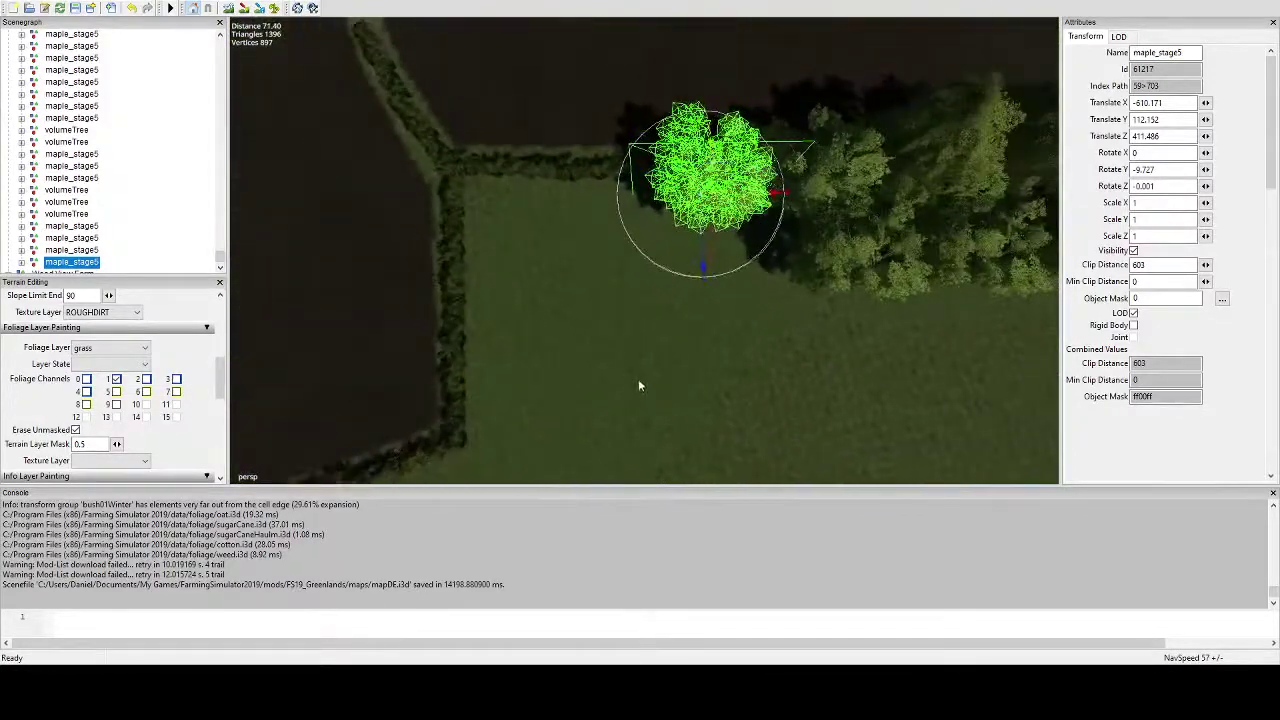
key(ctrl+d)
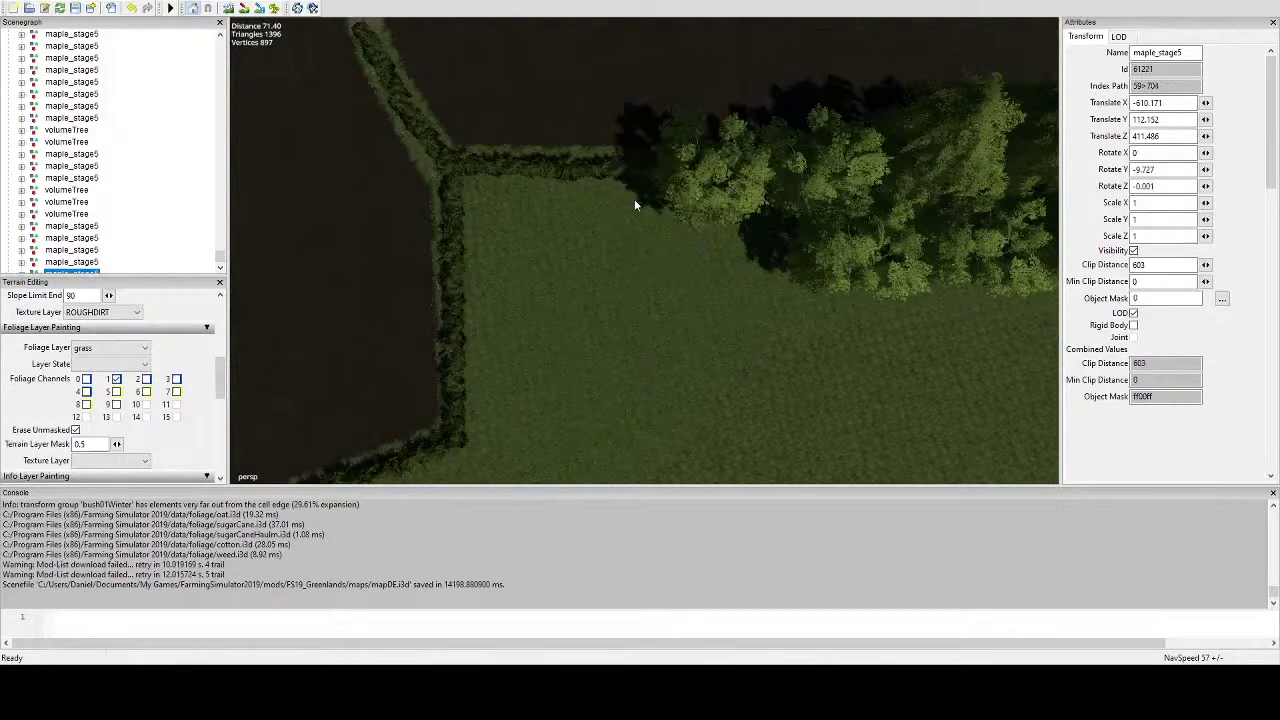
key(ctrl+b)
alt+drag(646, 234, 742, 228)
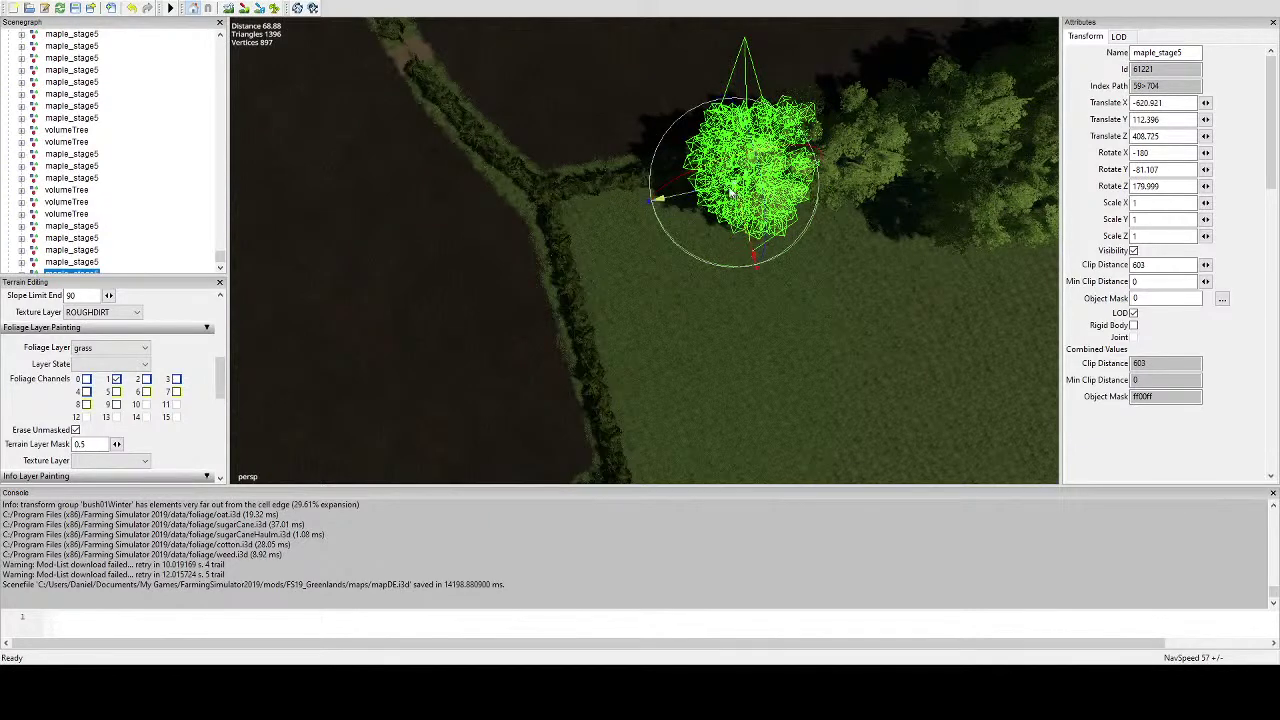
drag(725, 190, 680, 235)
Duplicate the maple at the hedge corner near X -635.6, Z 405.7 and rotate the copy to about -26.8 on Y.
key(ctrl+d)
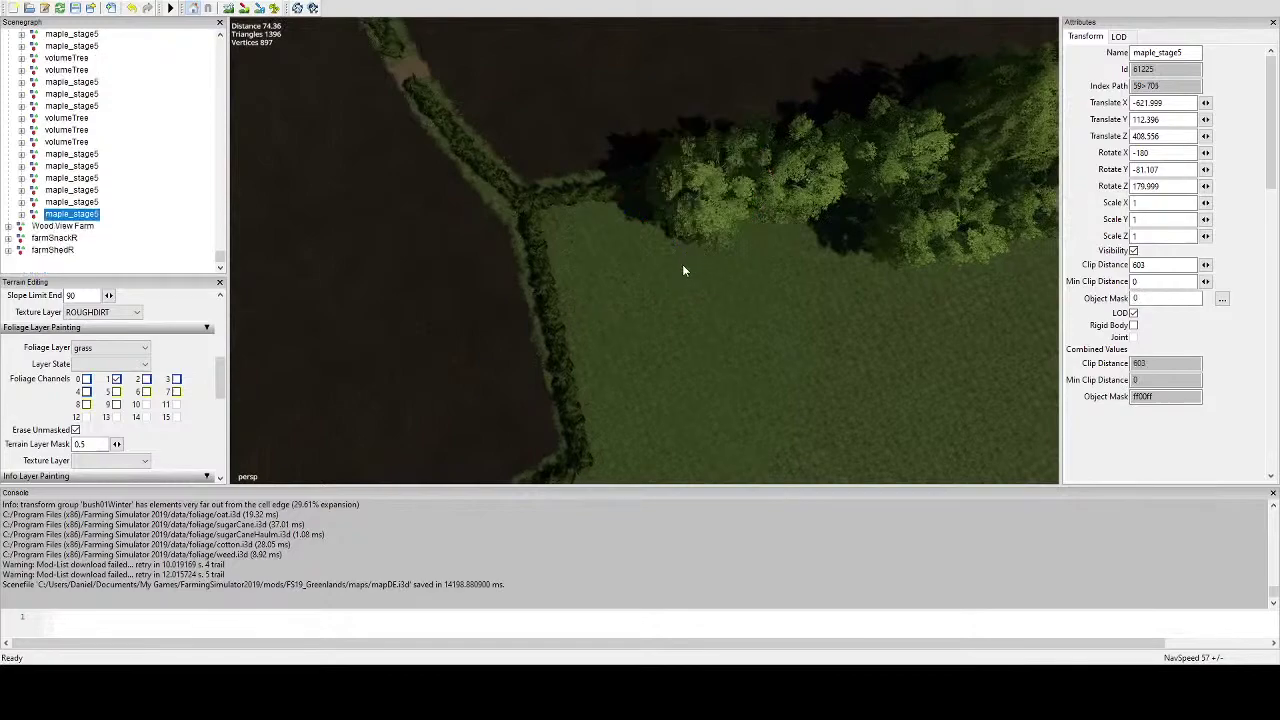
alt+drag(611, 240, 694, 186)
scroll(722, 236, up, 5)
alt+drag(694, 186, 752, 265)
Duplicate the maple_stage5 standing at the hedge corner to continue the tree row.
scroll(669, 228, down, 5)
scroll(725, 288, down, 3)
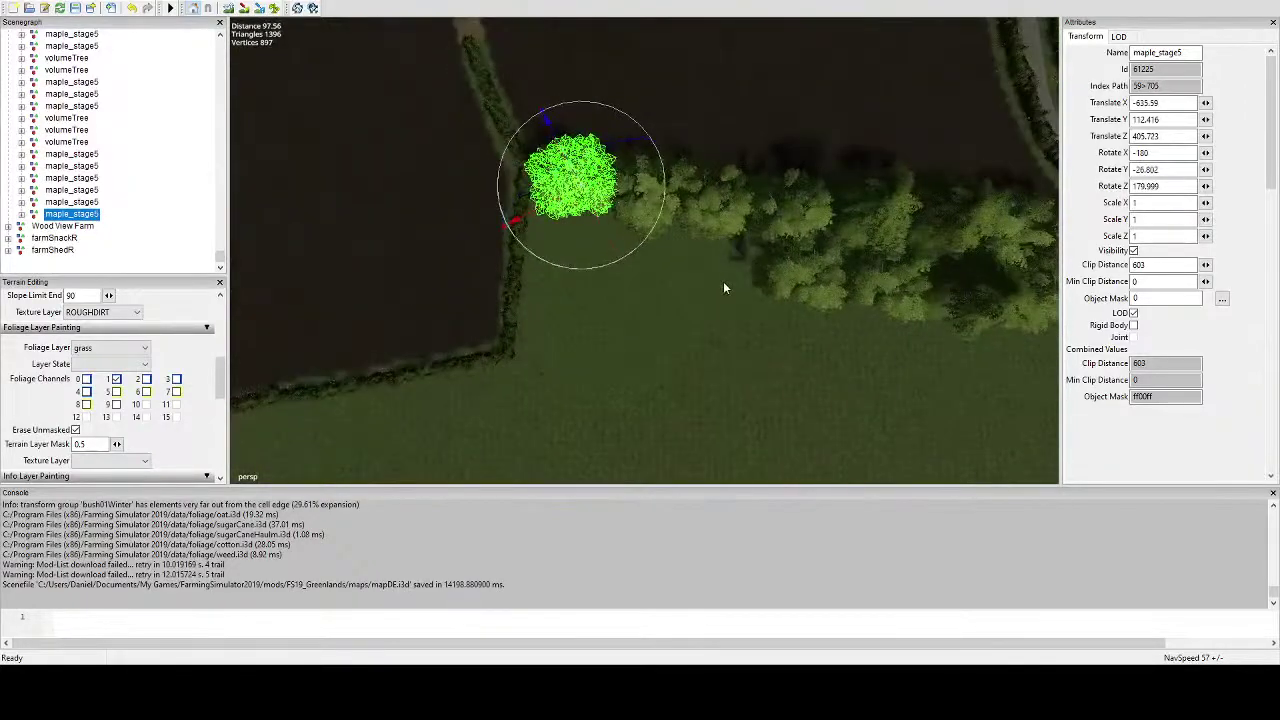
key(ctrl+d)
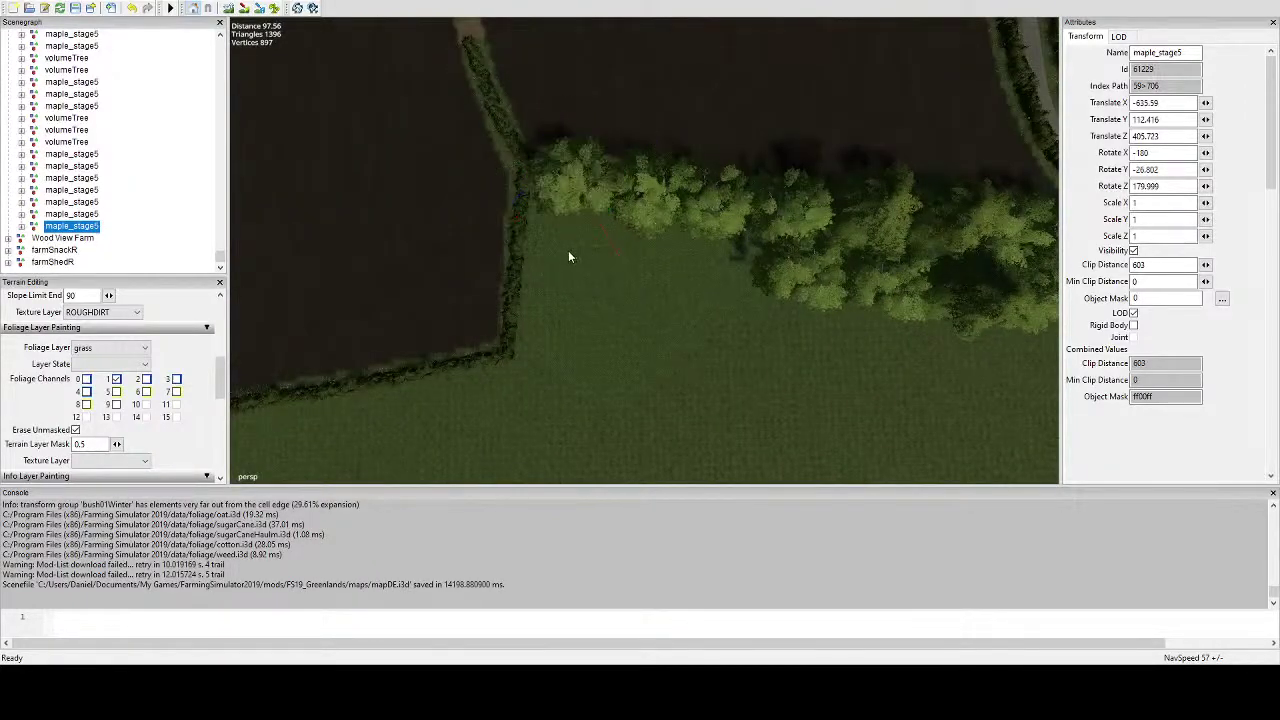
Move the selected maple tree beside the hedge corner, to about X -645.3, Z 417.9.
scroll(540, 245, up, 15)
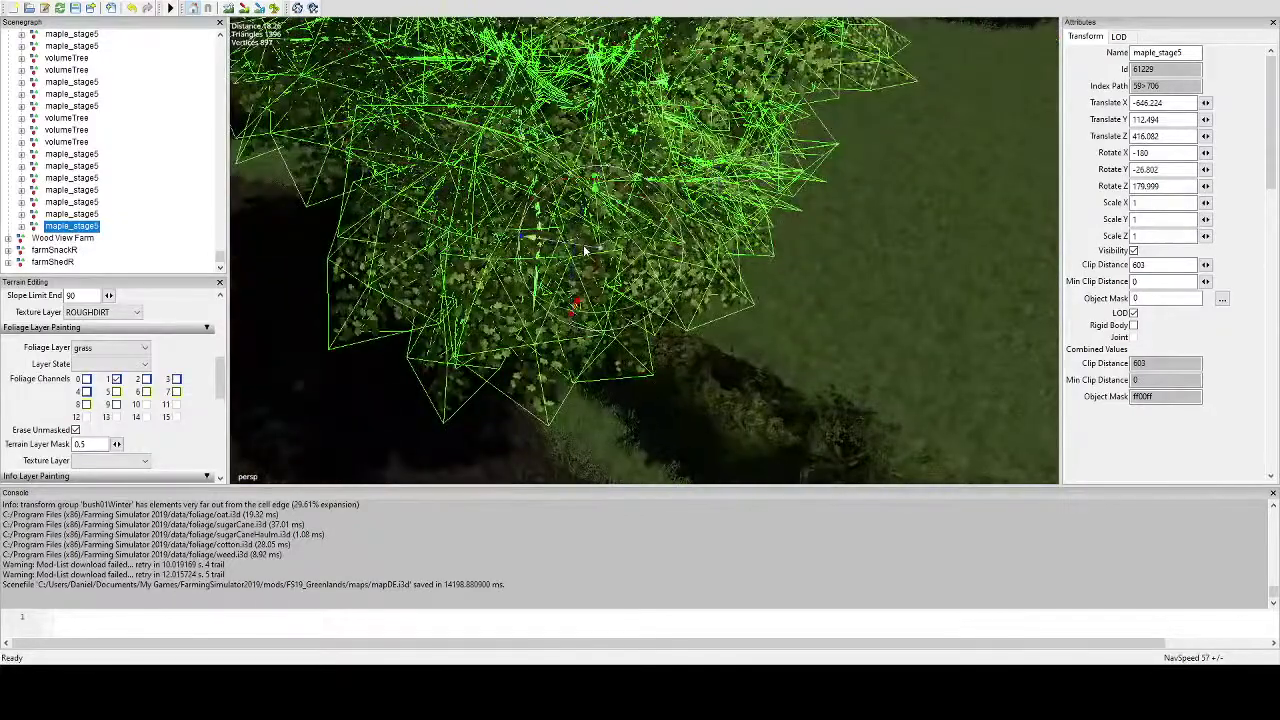
mouse_move(585, 250)
mouse_down()
mouse_move(643, 249)
mouse_move(674, 271)
mouse_move(570, 245)
mouse_up()
scroll(580, 257, up, 3)
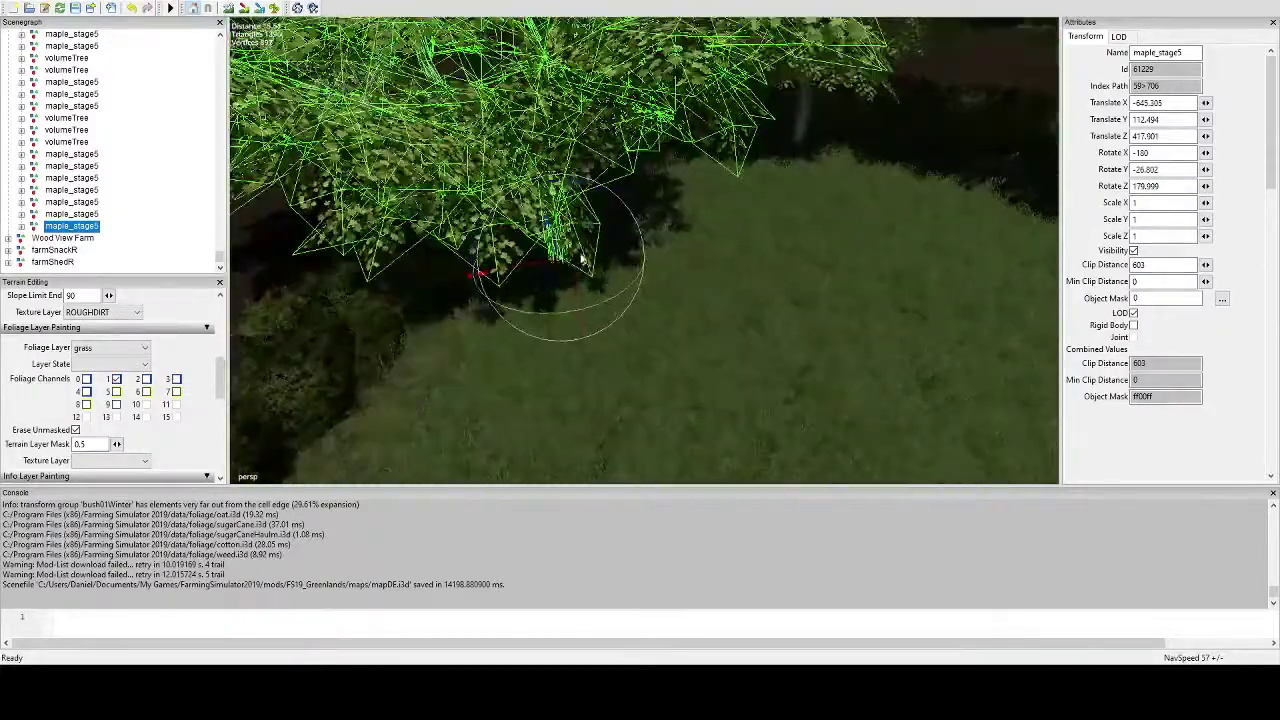
right_drag(560, 242, 565, 220)
scroll(562, 242, down, 8)
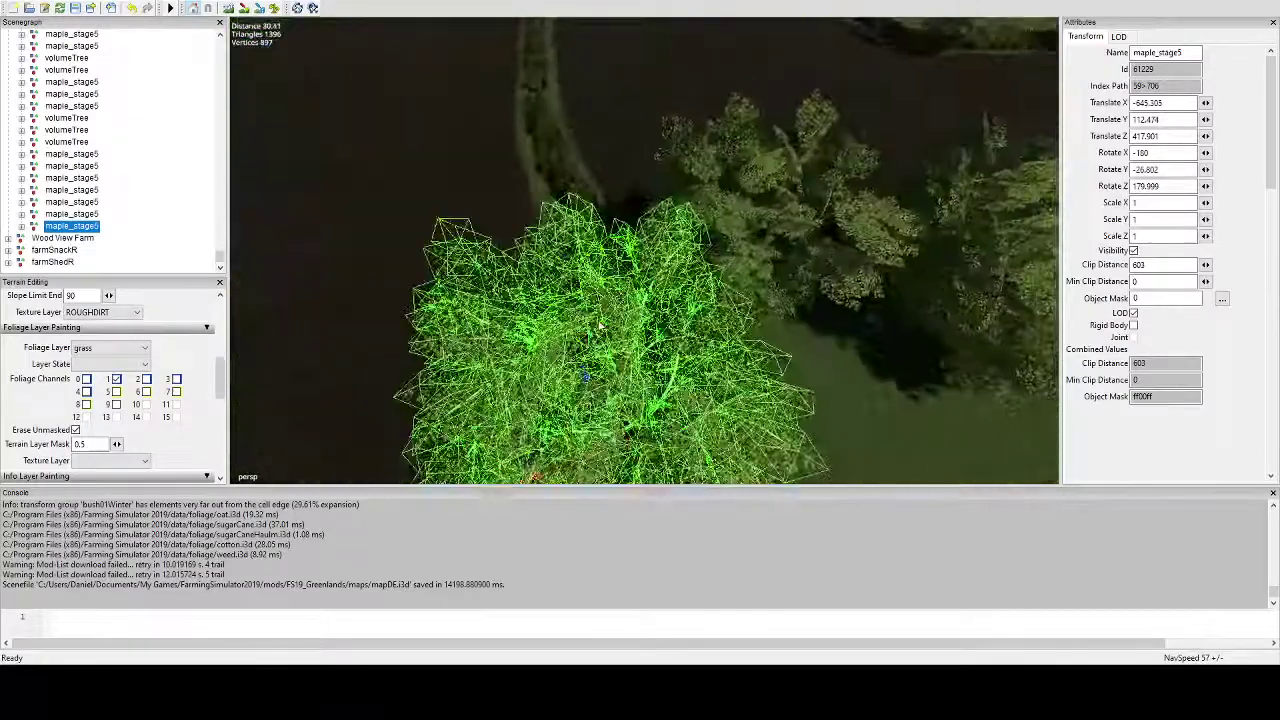
alt+drag(562, 242, 633, 398)
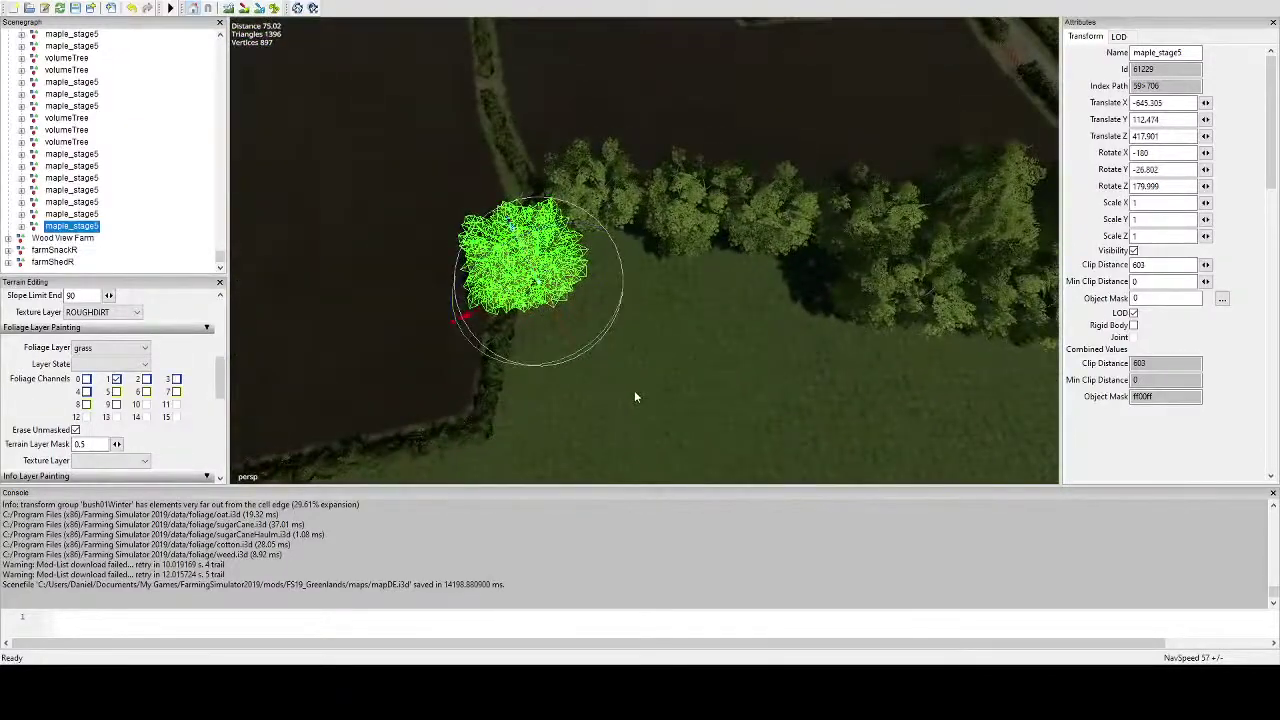
Duplicate the maple and place the copy beside it, at about X -630.9, Z 417.8.
key(ctrl+d)
key(ctrl+b)
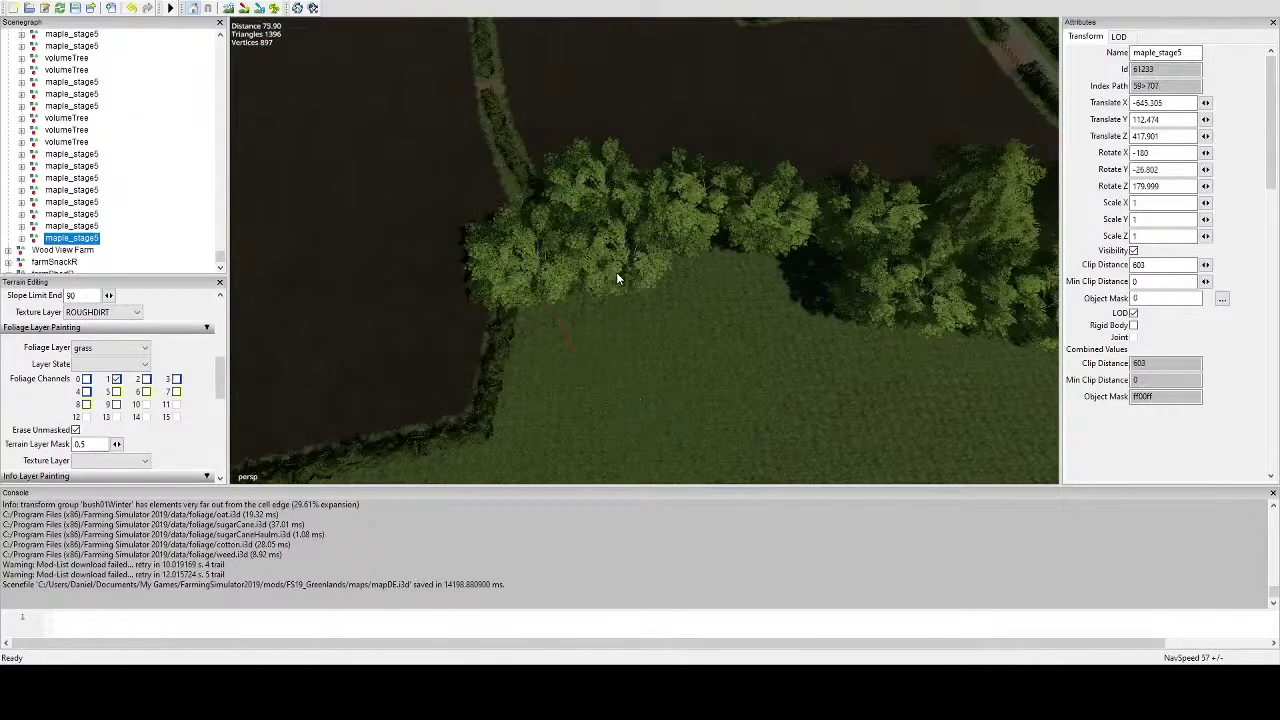
alt+drag(616, 278, 560, 355)
scroll(681, 335, up, 3)
scroll(558, 355, up, 5)
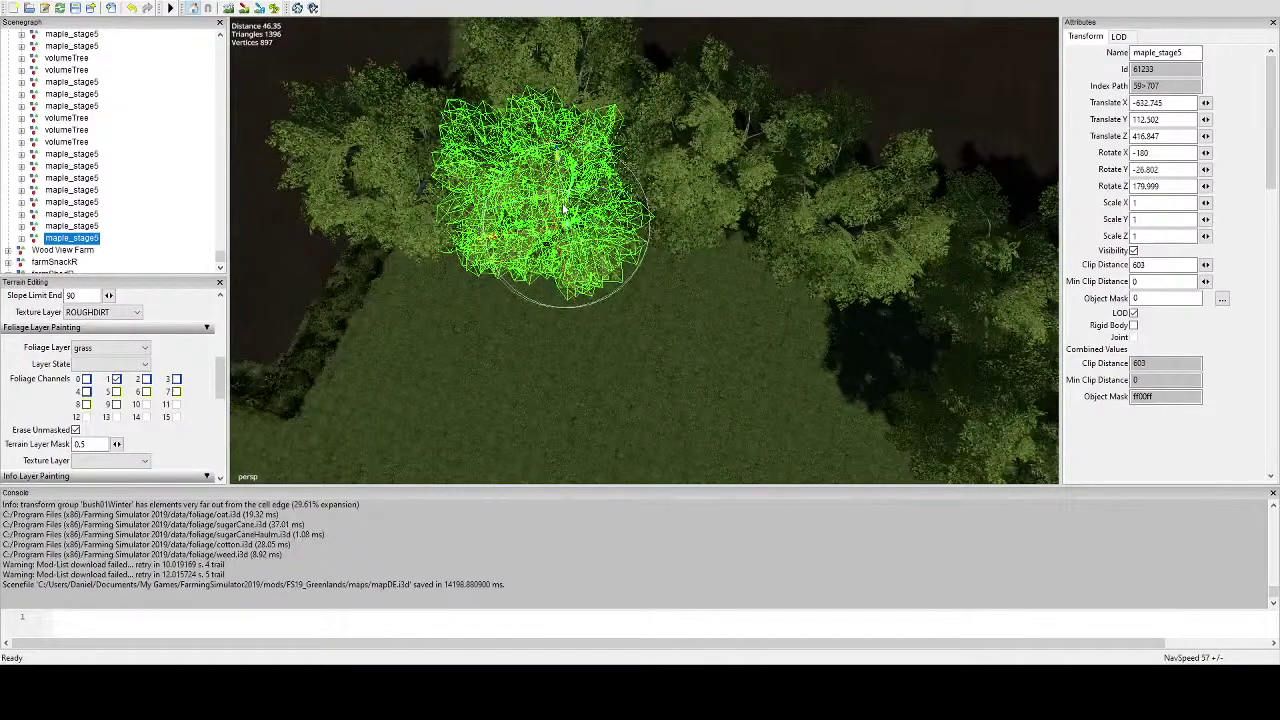
drag(564, 208, 538, 263)
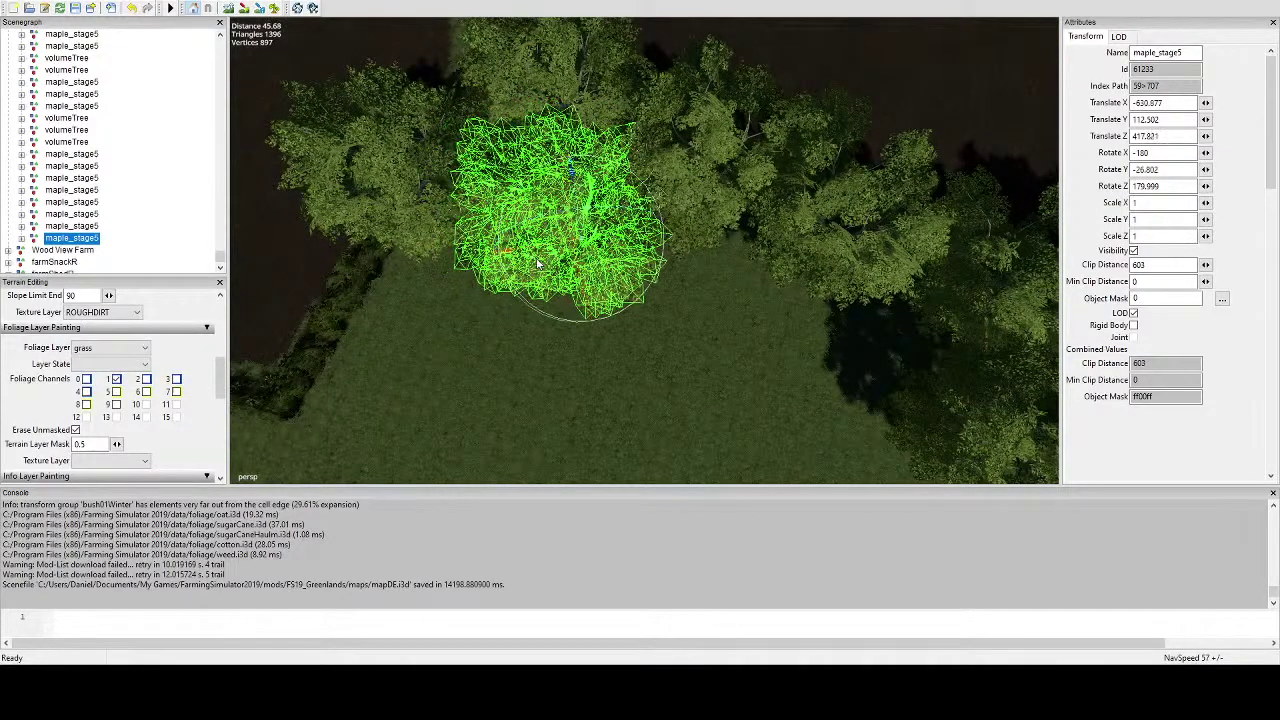
Add another maple copy at about X -617.9, Z 422.9 and turn it to a Y rotation of about 88.8.
drag(582, 327, 680, 300)
alt+drag(680, 300, 660, 328)
click(628, 183)
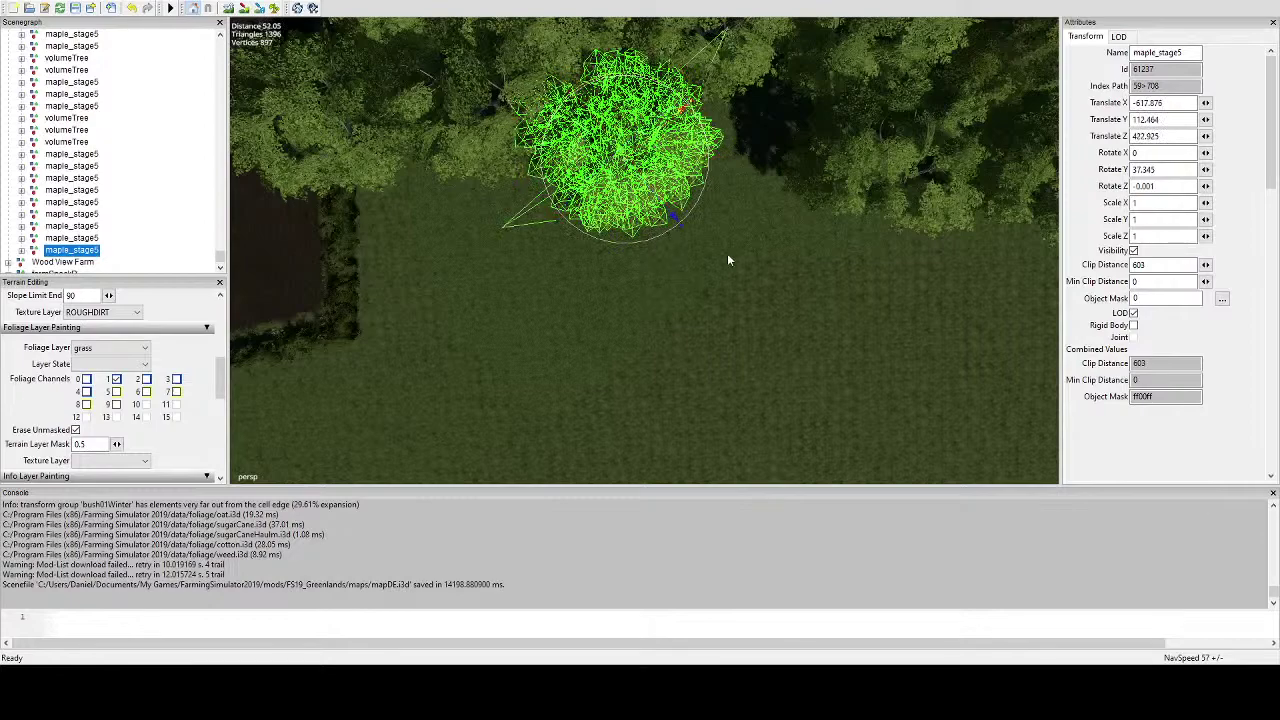
scroll(727, 255, up, 3)
alt+drag(727, 255, 595, 185)
key(f)
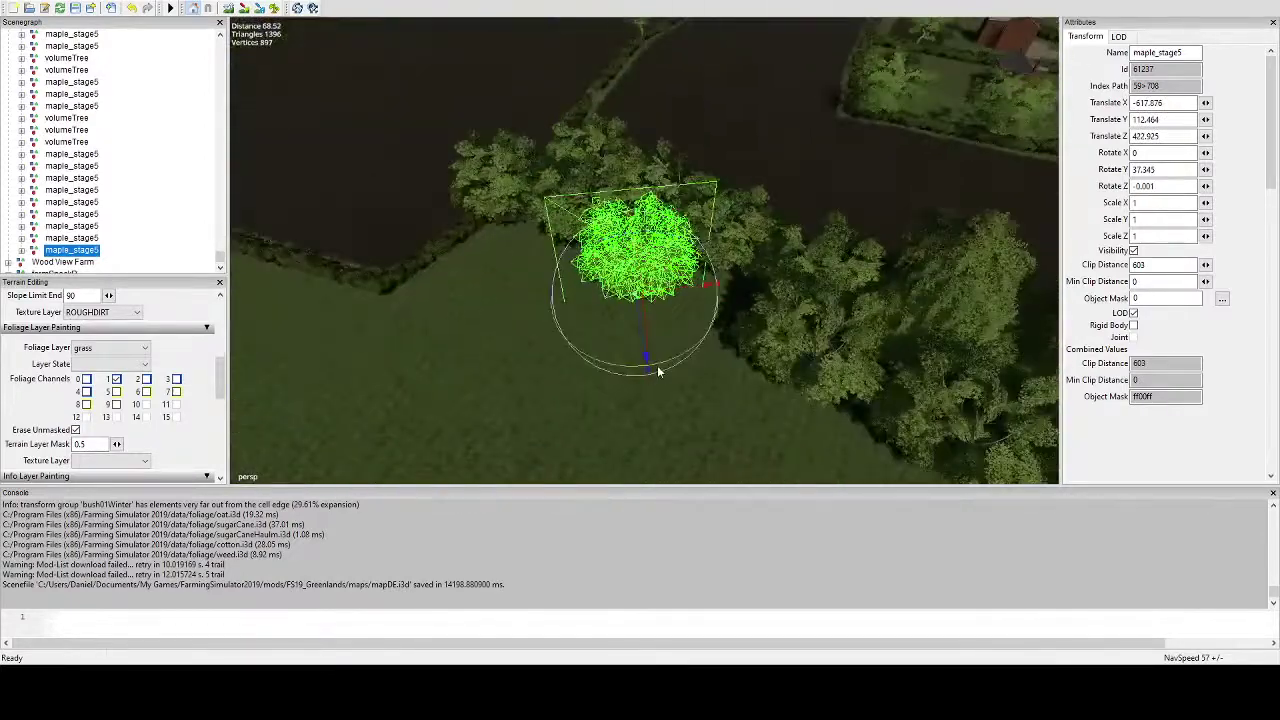
drag(674, 362, 711, 318)
alt+drag(709, 330, 685, 430)
scroll(680, 437, down, 2)
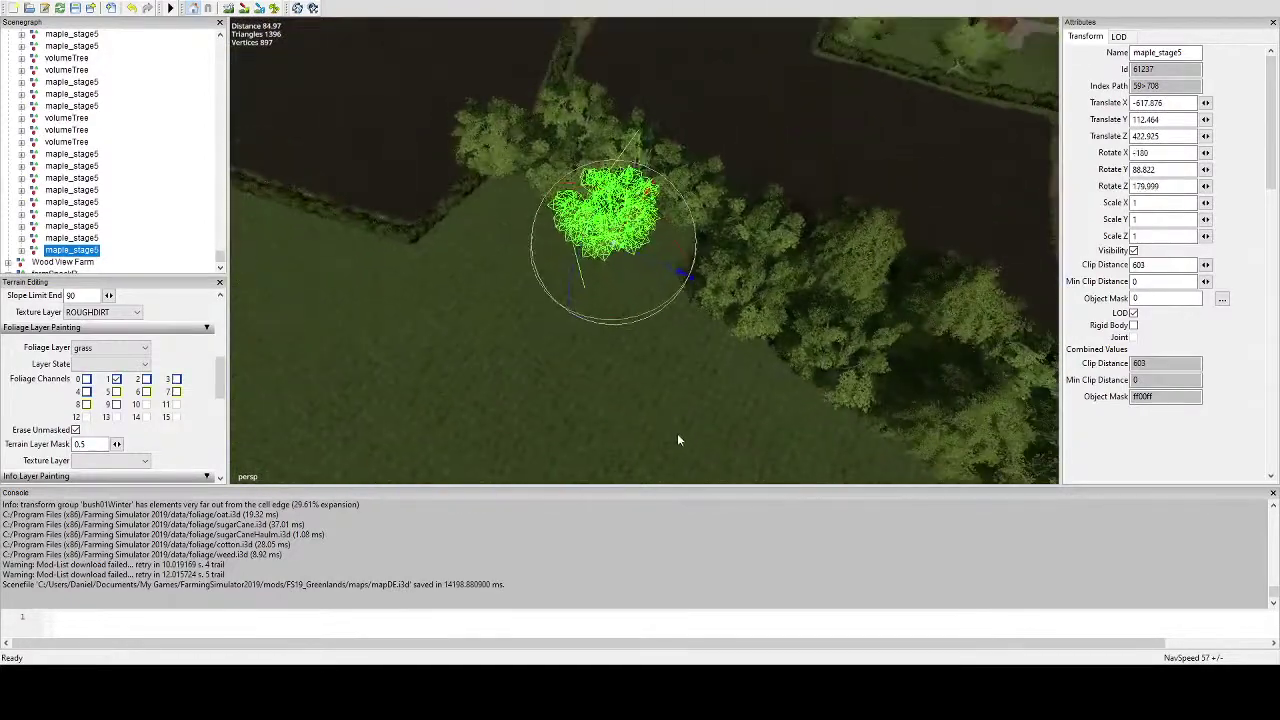
Duplicate the maple and position the copy further along the tree line, at about X -604.5, Z 424.4.
key(ctrl+d)
key(ctrl+b)
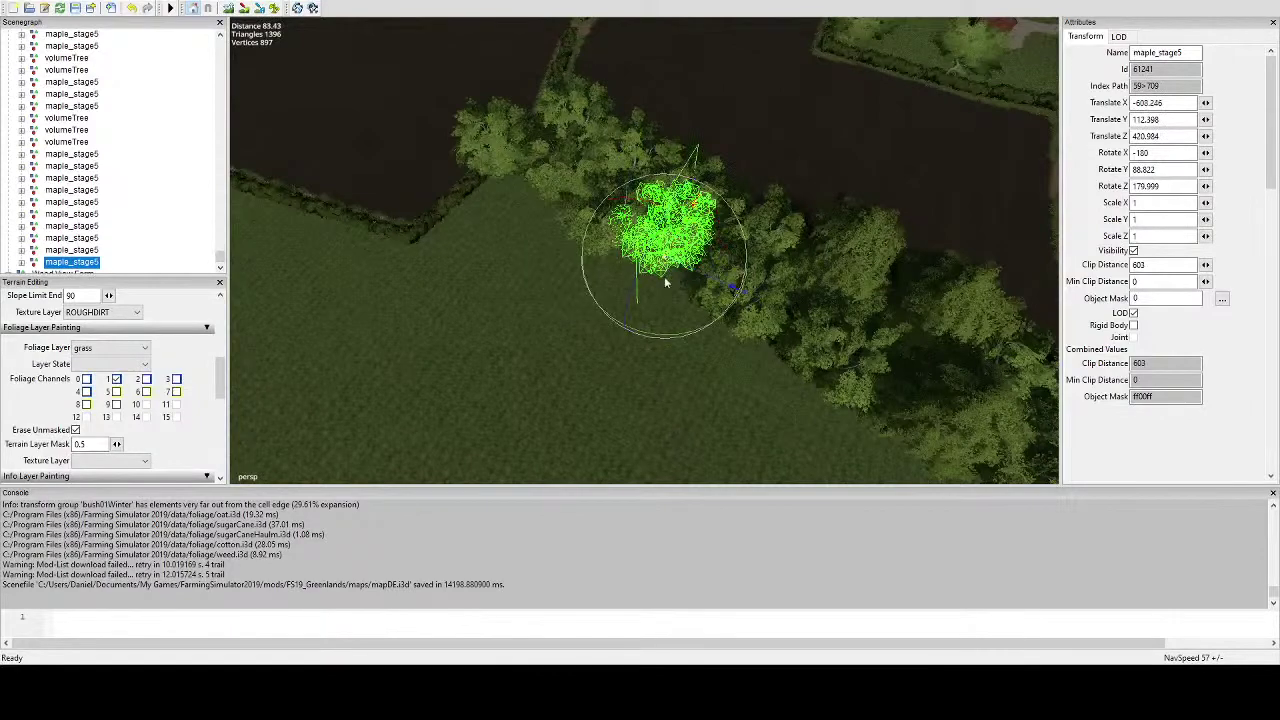
alt+drag(668, 282, 705, 372)
scroll(706, 355, up, 2)
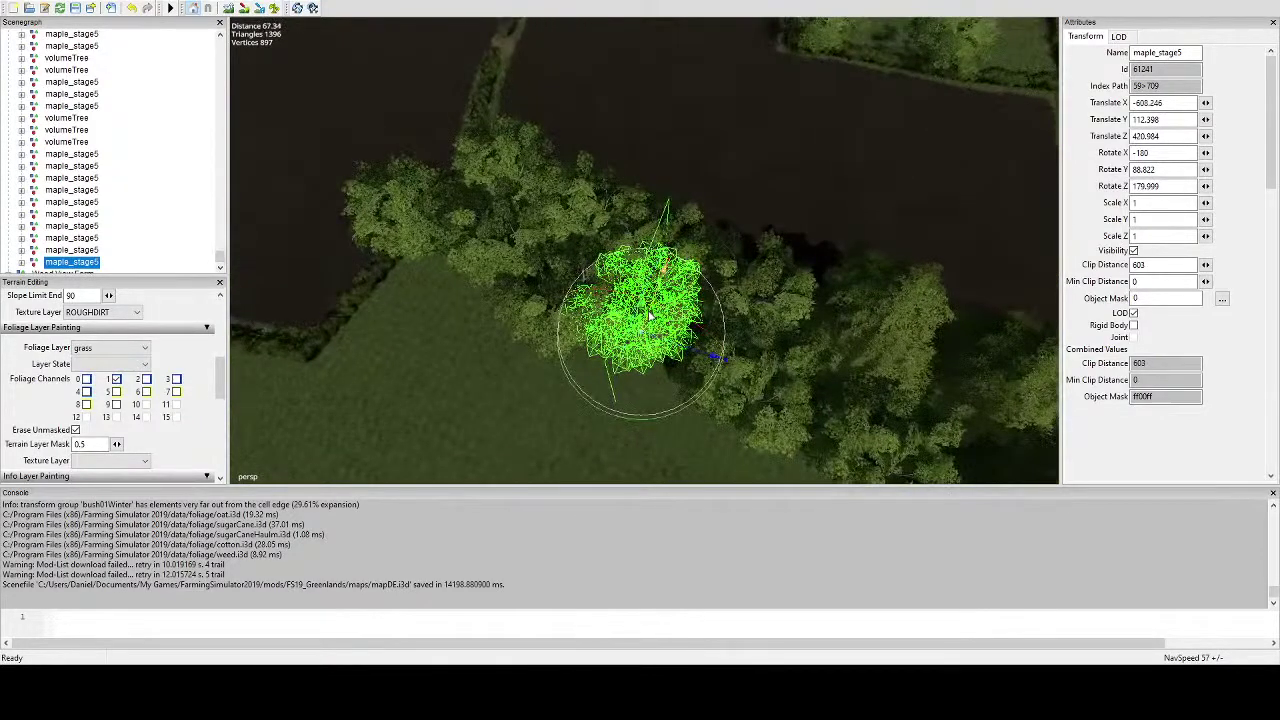
drag(651, 314, 672, 372)
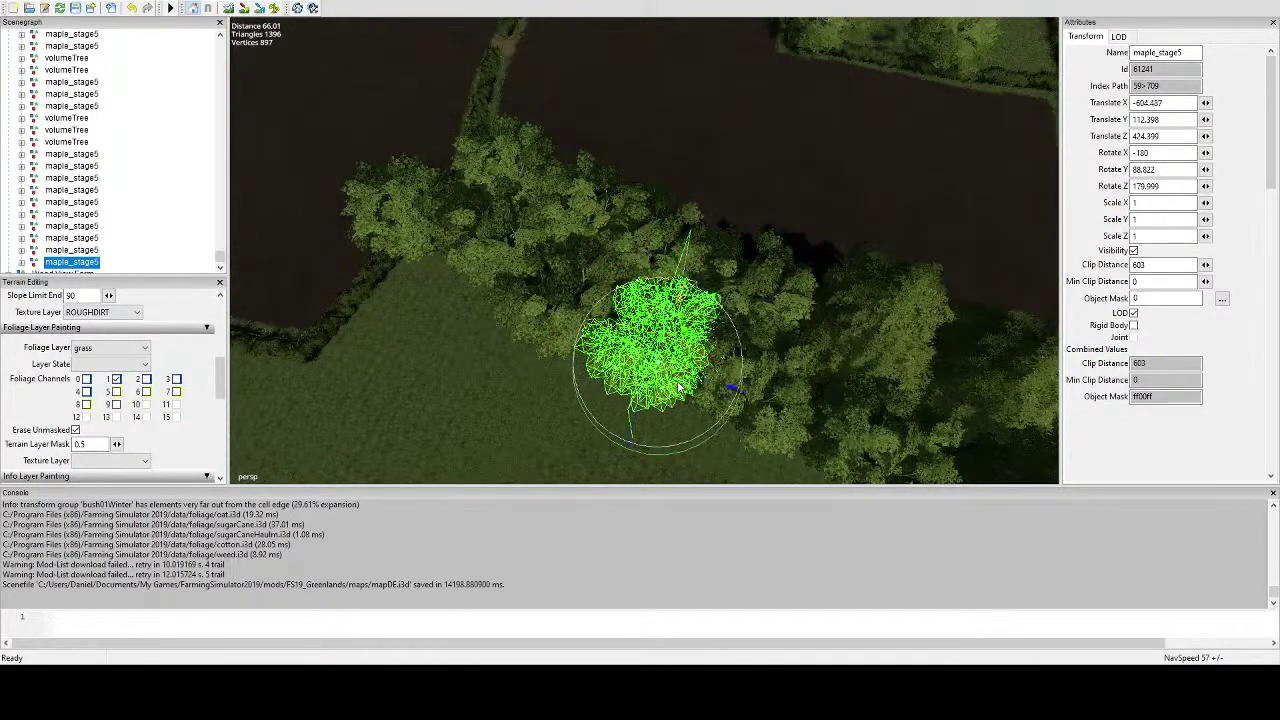
Turn the newest maple copy around its vertical axis to a Y rotation of about -84.6.
scroll(690, 365, up, 2)
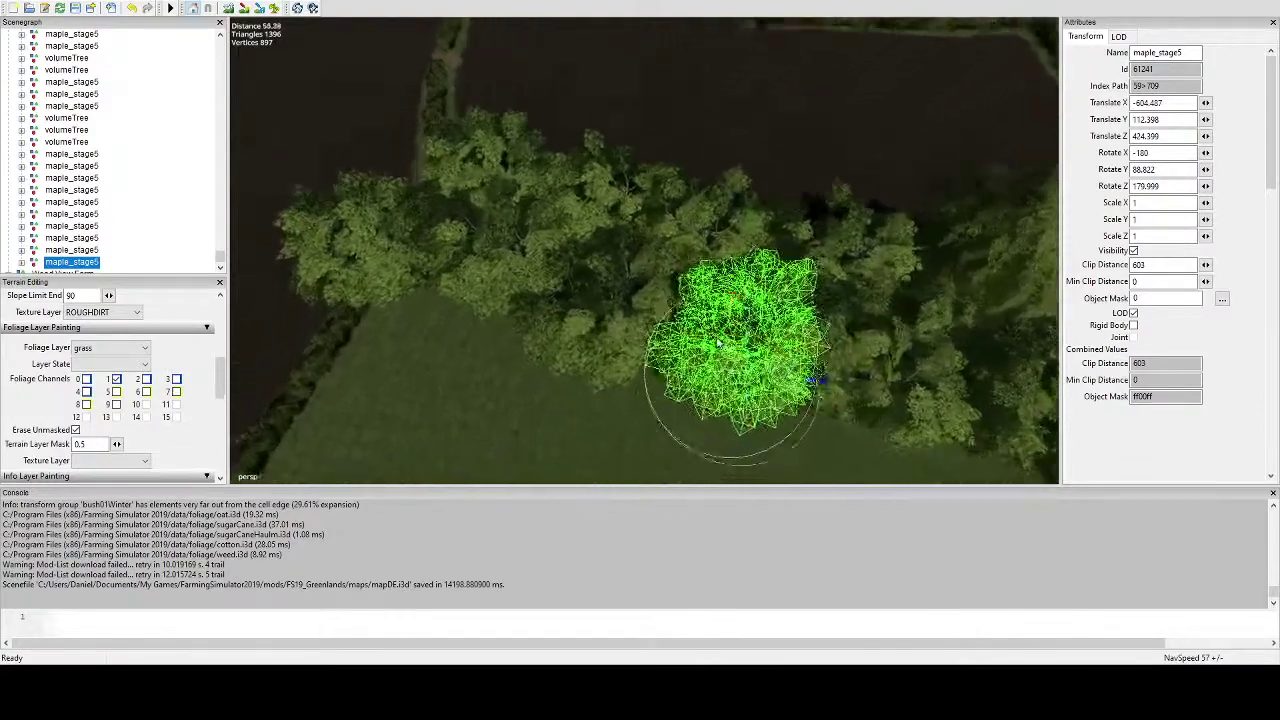
alt+middle_drag(718, 343, 785, 265)
scroll(758, 305, up, 5)
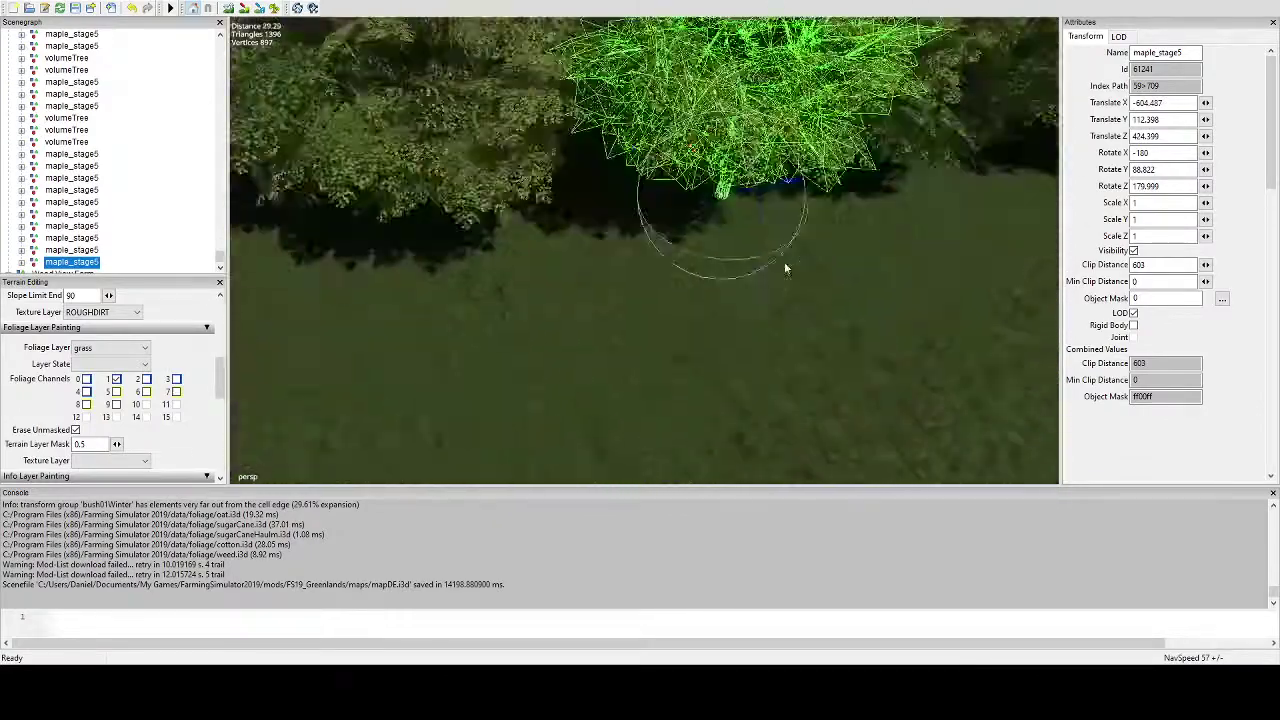
alt+drag(785, 265, 742, 229)
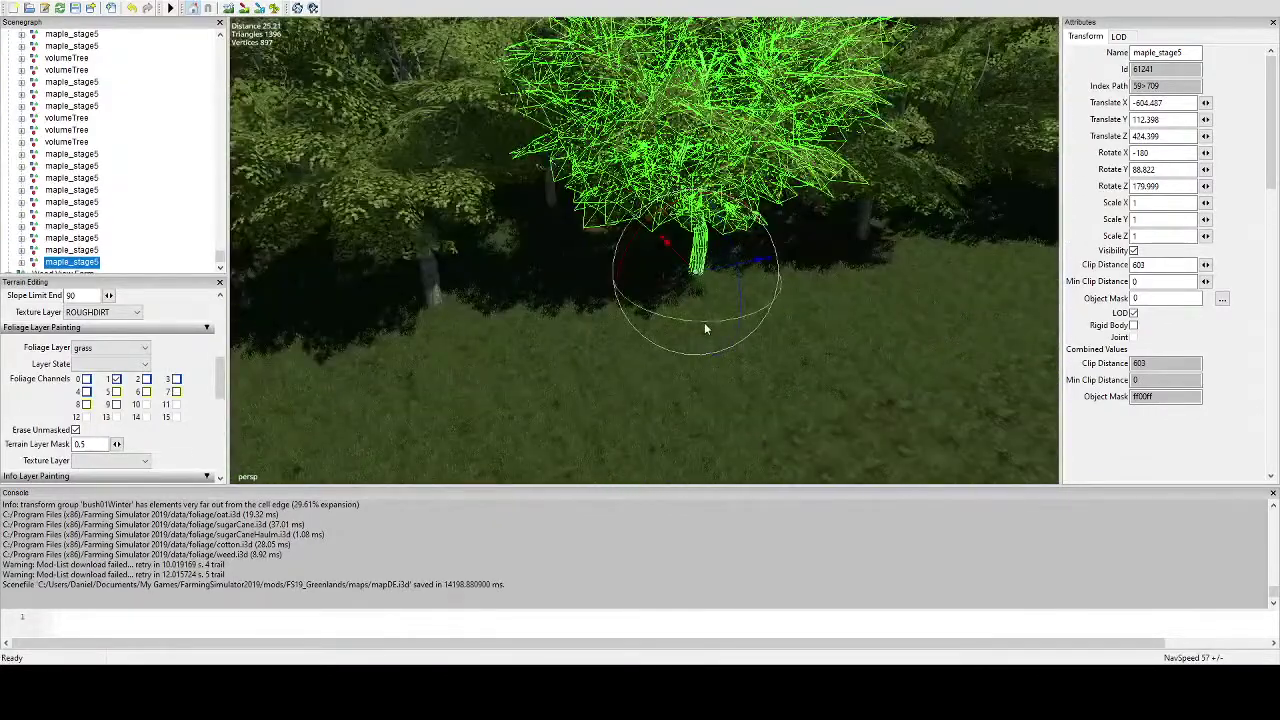
drag(704, 323, 640, 248)
scroll(622, 290, down, 5)
alt+drag(616, 305, 571, 400)
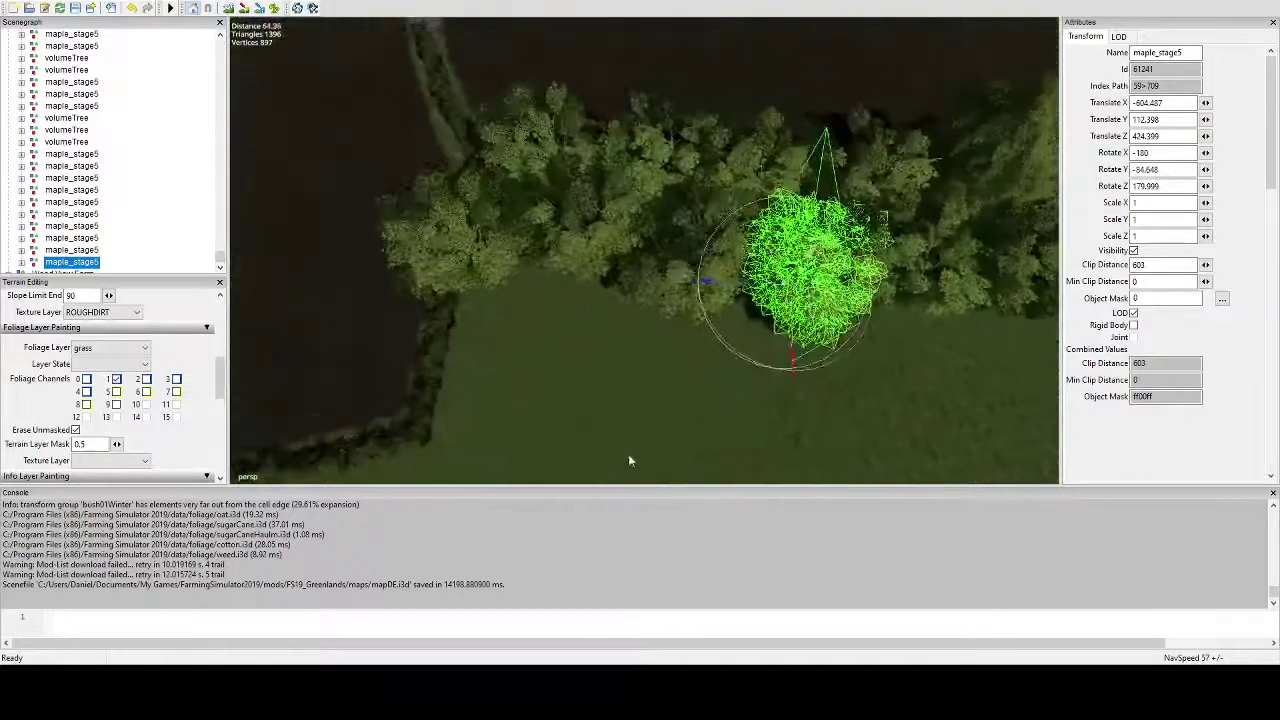
Place another maple copy in front of the first trees by the hedge corner, at about X -645.3, Z 429.7.
alt+middle_drag(571, 400, 620, 389)
scroll(620, 389, up, 4)
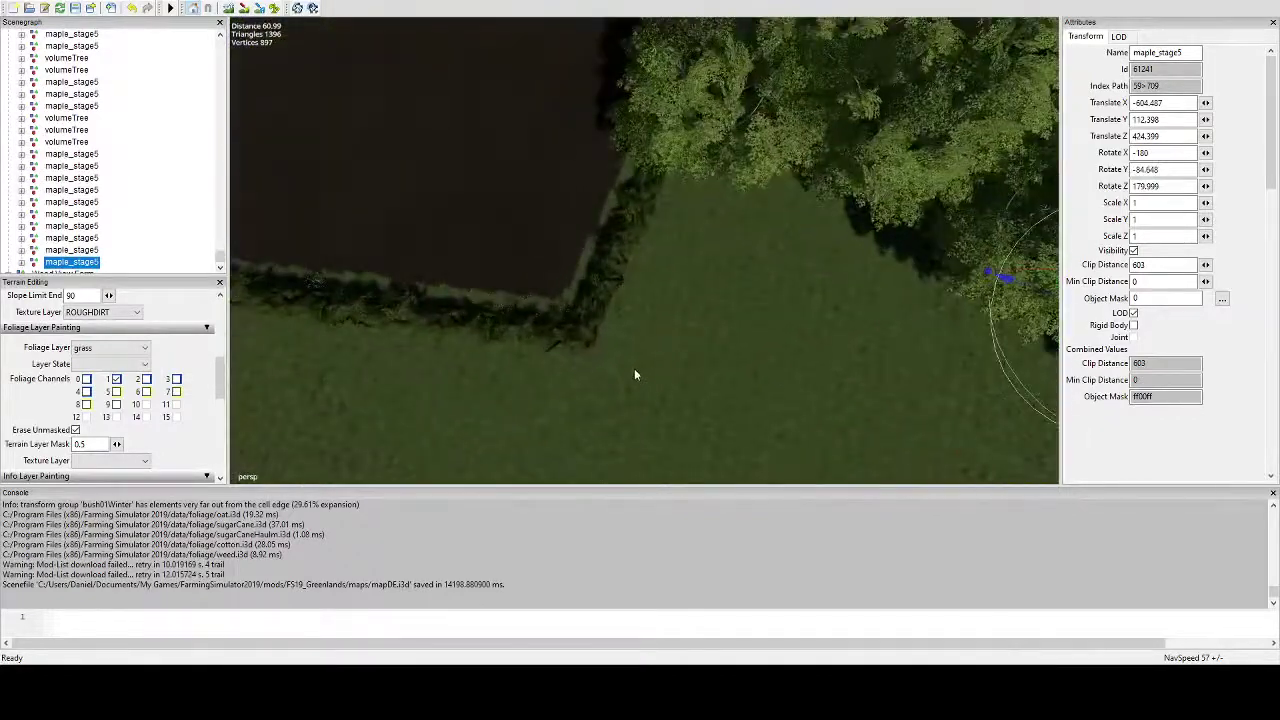
key(ctrl+b)
click(676, 243)
alt+drag(674, 245, 639, 297)
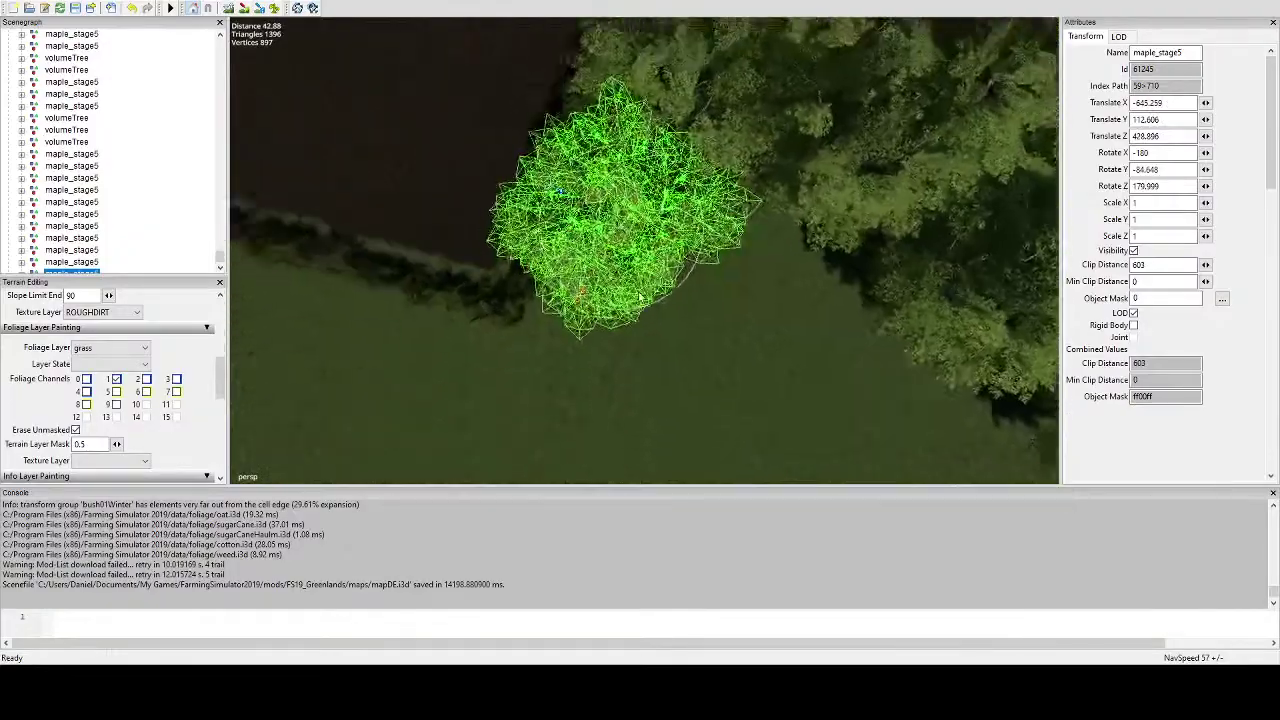
scroll(641, 298, up, 10)
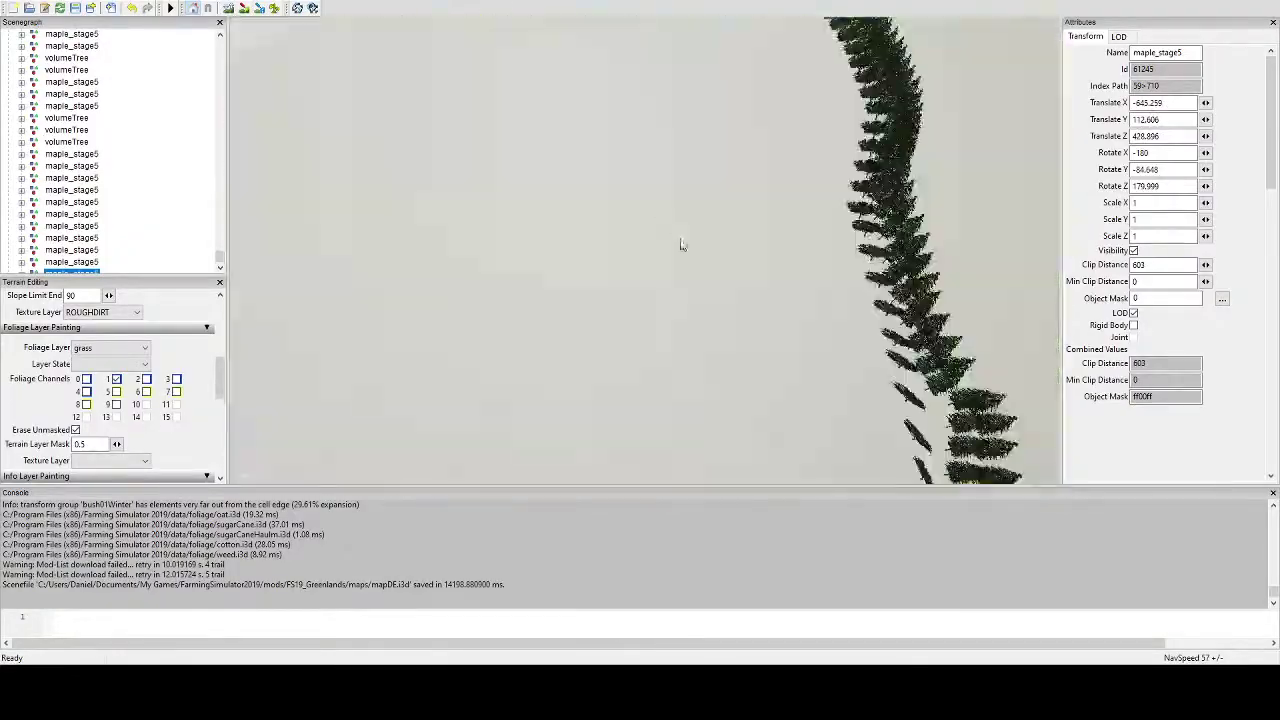
scroll(583, 216, down, 6)
scroll(620, 226, down, 10)
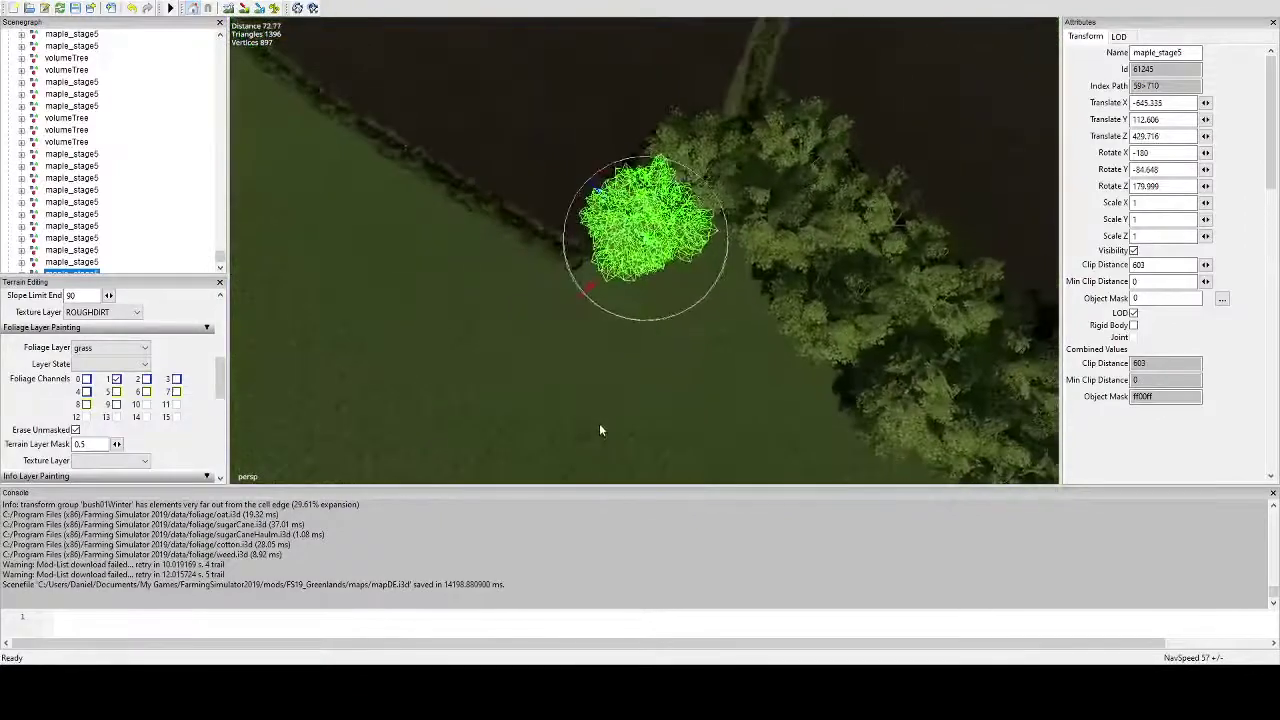
scroll(616, 415, up, 3)
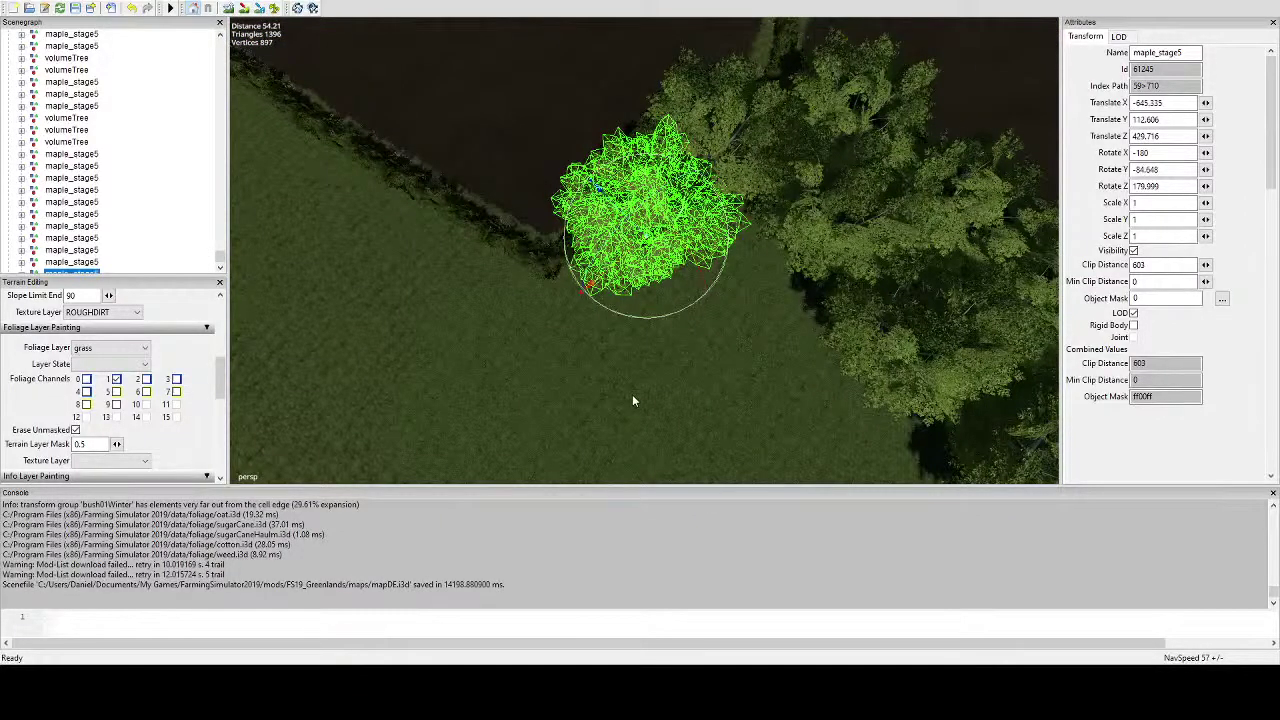
Duplicate the maple, place the copy at about X -633.3, Z 430.3, and turn it to a Y rotation of about 45.
key(ctrl+d)
key(ctrl+b)
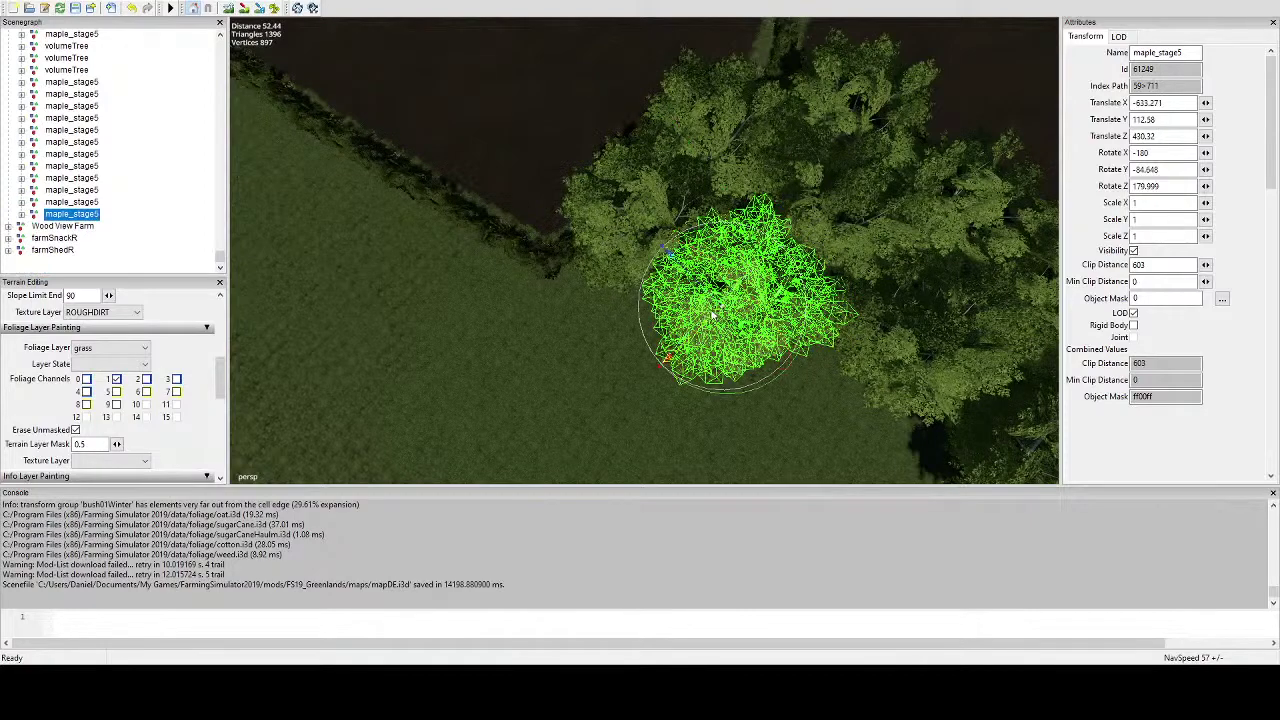
scroll(695, 382, down, 2)
alt+drag(690, 328, 618, 309)
scroll(697, 384, up, 2)
right_drag(617, 311, 695, 322)
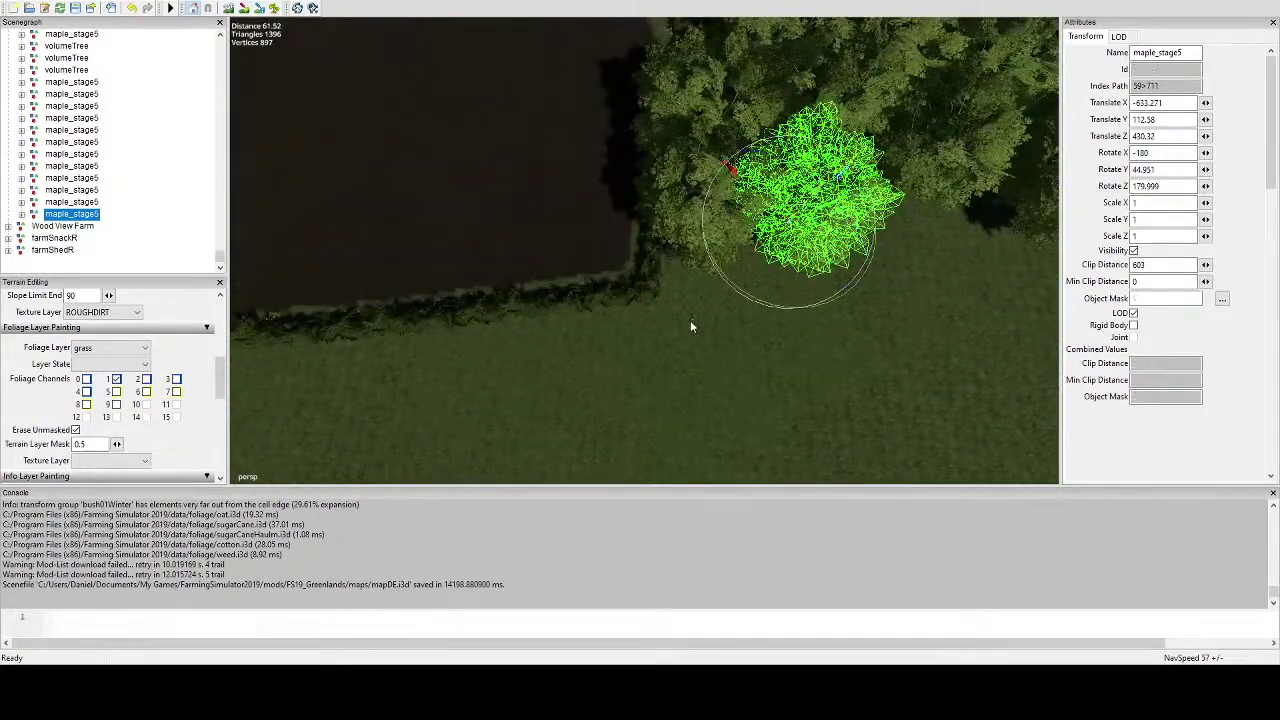
Duplicate the maple to the hedge end at about X -646.6, Z 443.2 and turn it to a Y rotation of about 15.3.
key(ctrl+d)
key(ctrl+b)
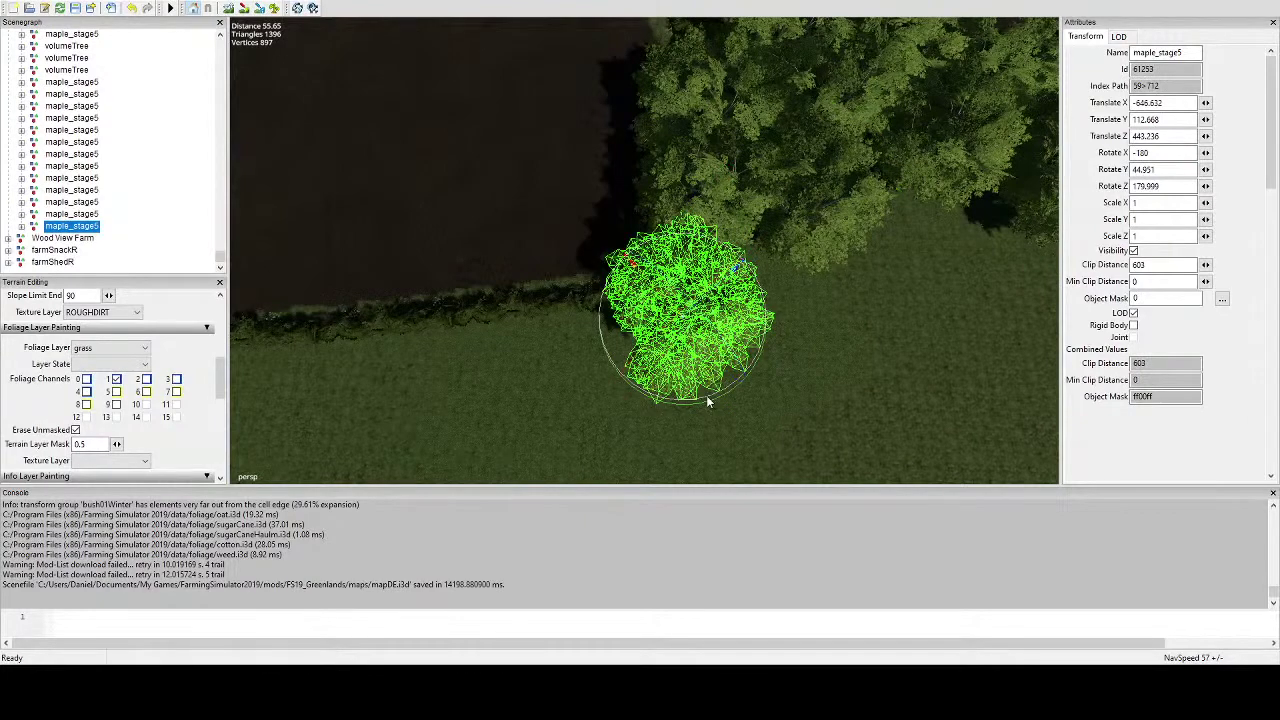
drag(706, 401, 528, 272)
right_drag(528, 272, 613, 357)
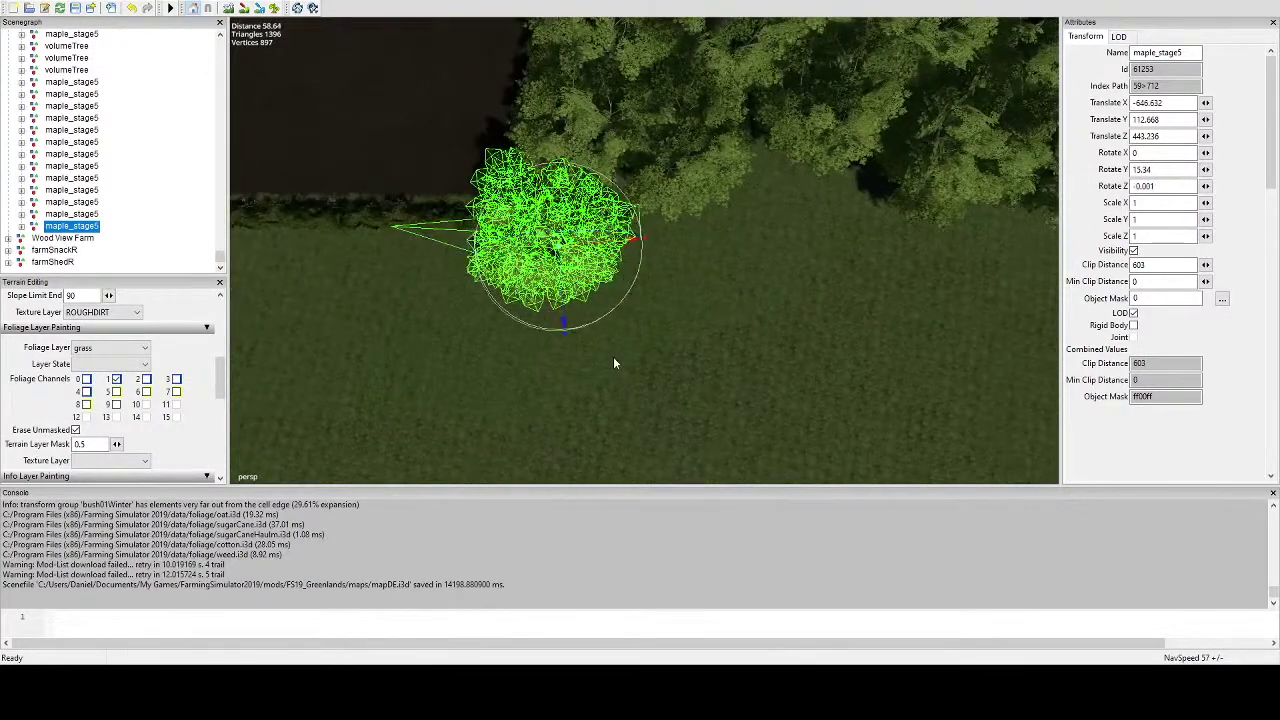
Duplicate the maple to about X -634.9, Z 443.5 and turn the copy to a Y rotation of about -31.3.
key(ctrl+d)
key(space)
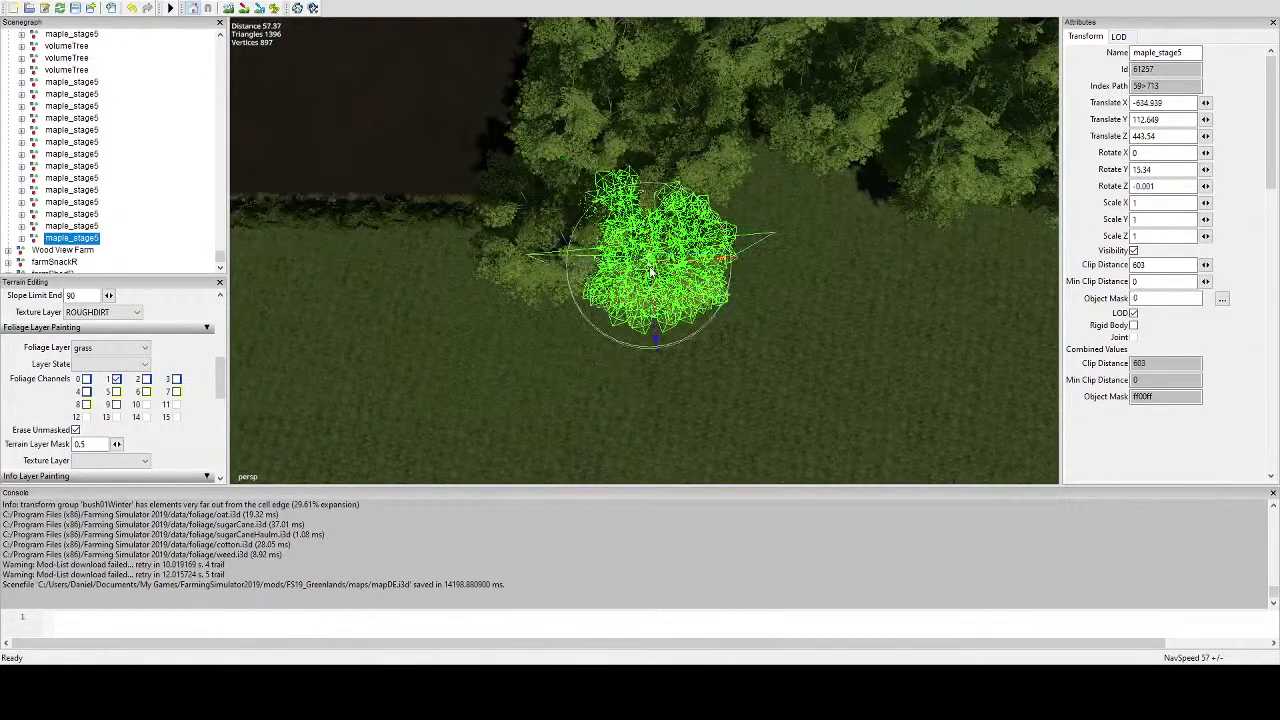
drag(674, 346, 603, 192)
right_drag(603, 192, 707, 281)
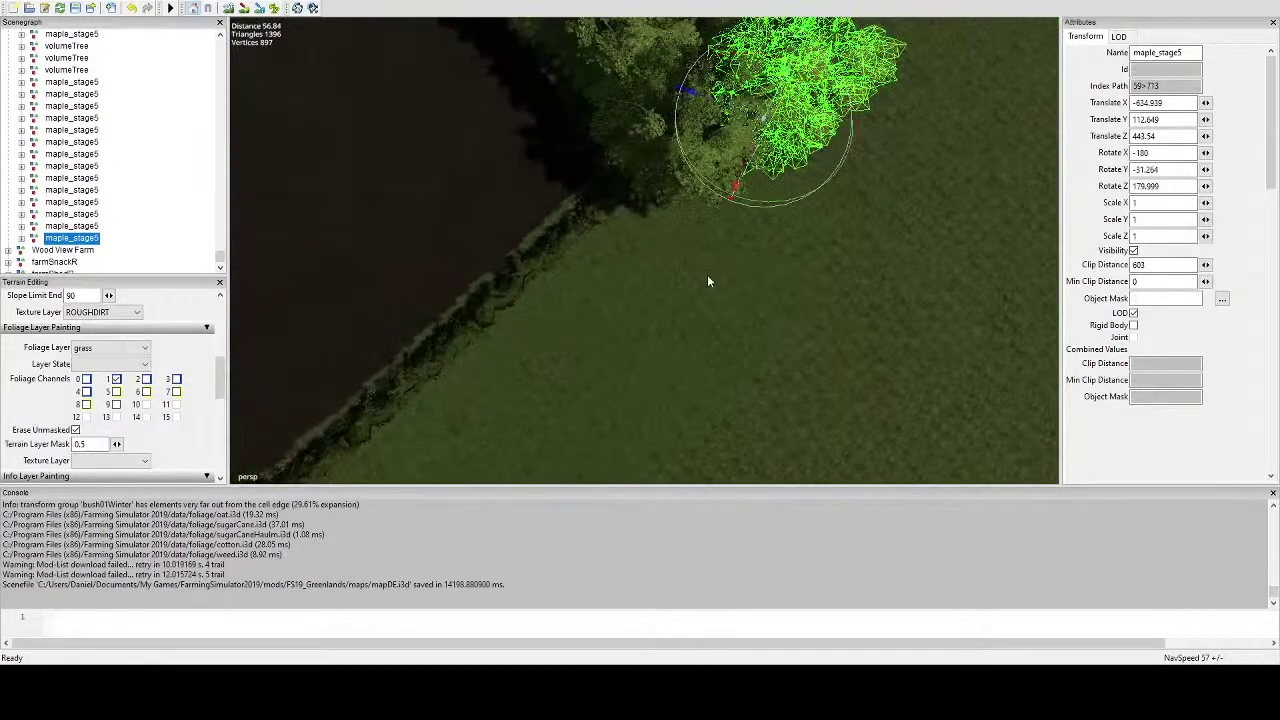
Duplicate the maple along the field hedge to about X -656.3, Z 446.3, with a Y rotation of about -31.6.
key(ctrl+d)
key(ctrl+b)
right_drag(652, 247, 661, 200)
scroll(660, 200, down, 5)
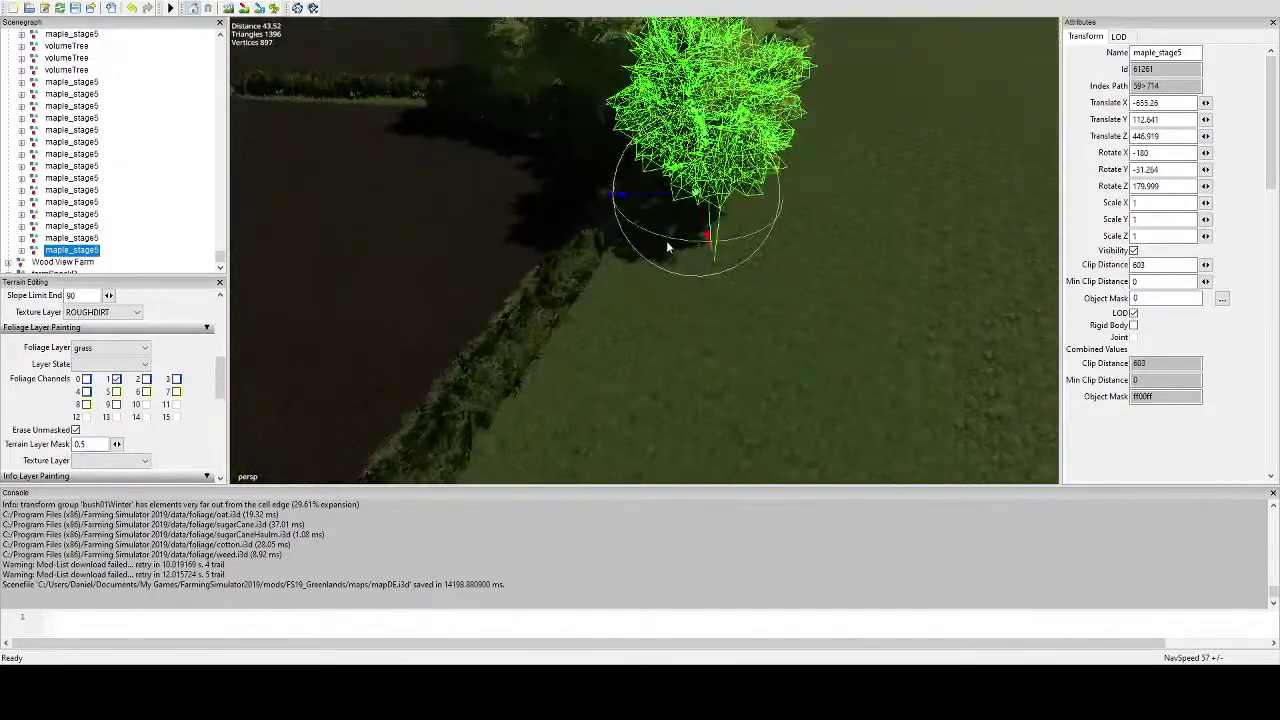
drag(842, 187, 784, 198)
right_drag(784, 198, 764, 194)
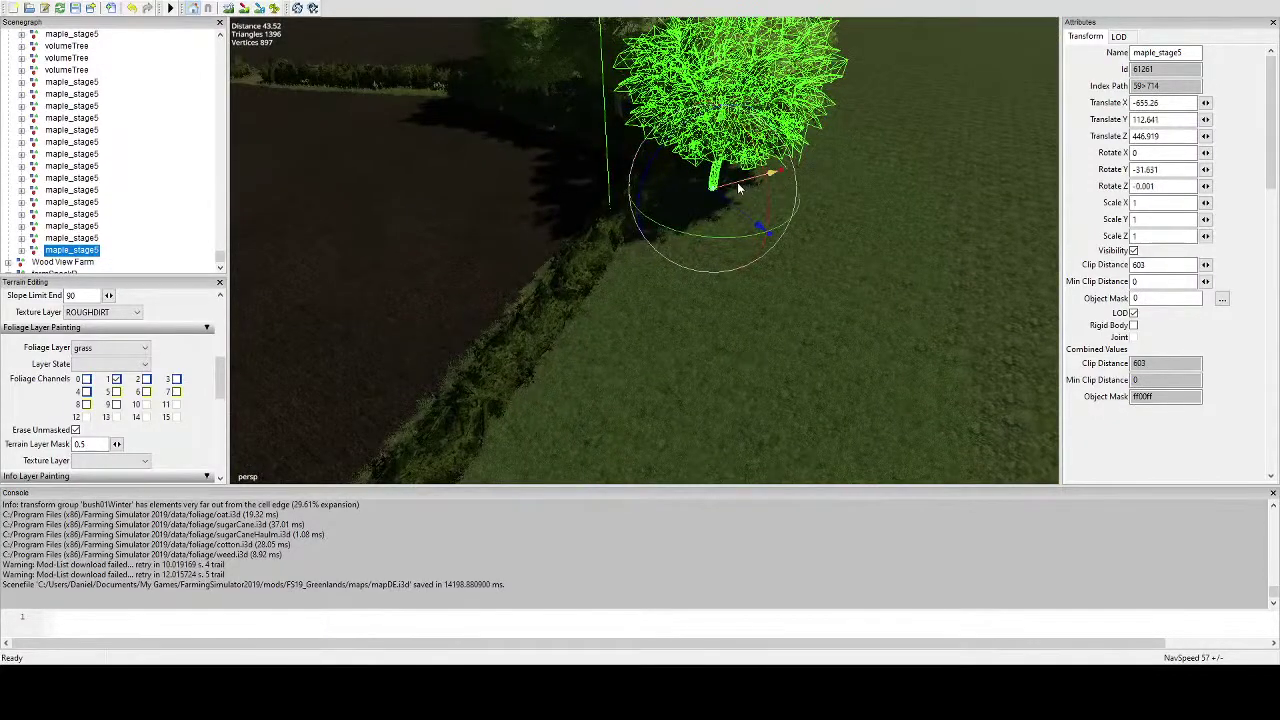
drag(738, 184, 598, 348)
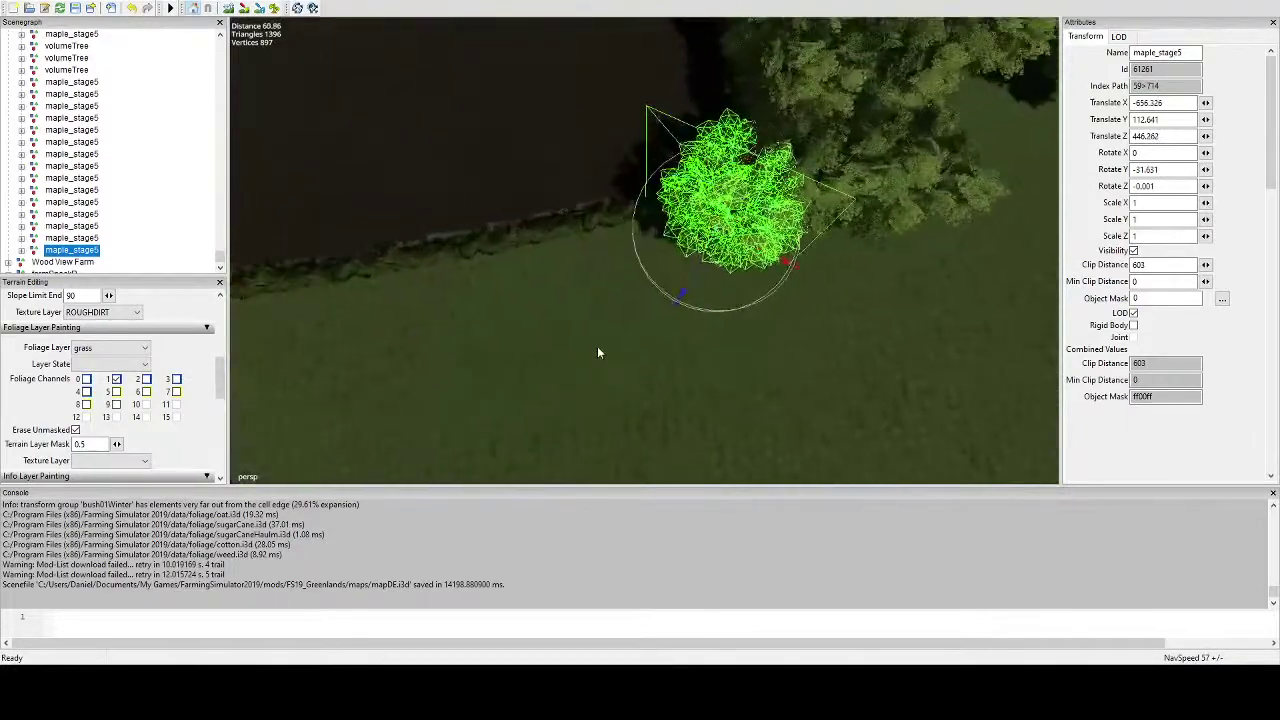
middle_drag(597, 352, 566, 374)
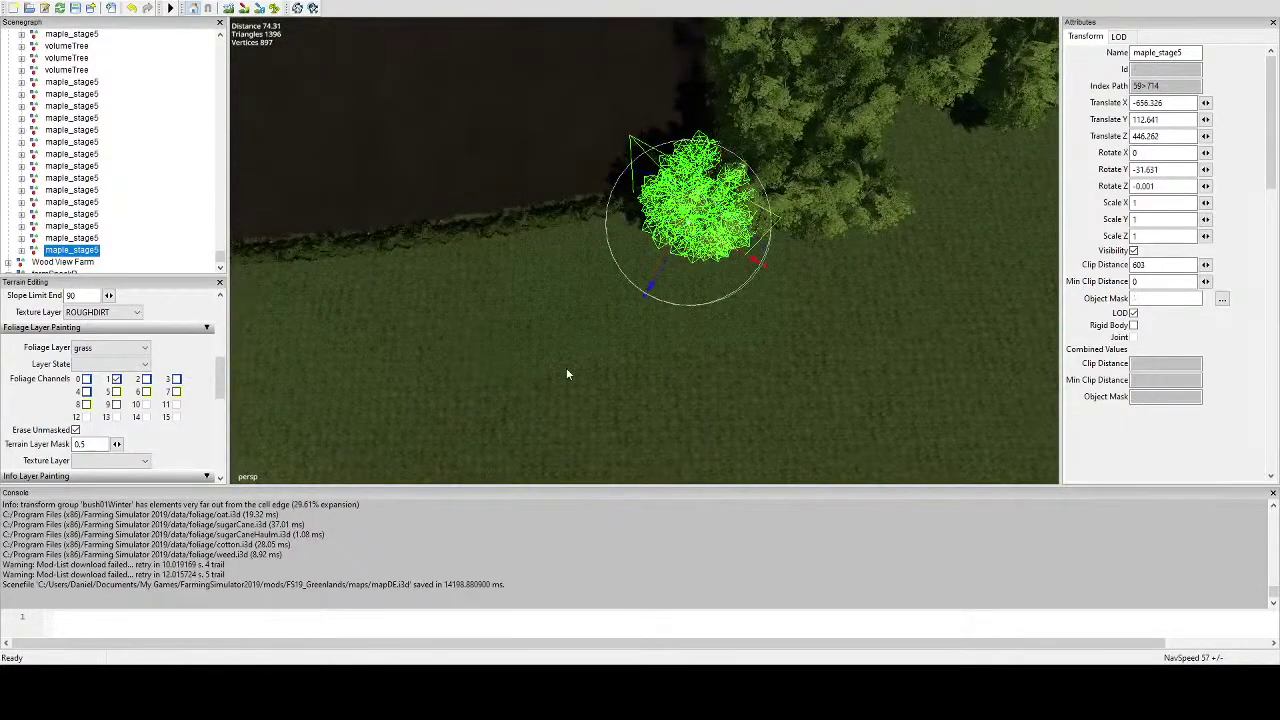
Duplicate the maple further along the hedge to about X -668.8, Z 447.8 and turn it to a Y rotation of about 51.5.
key(ctrl+d)
key(ctrl+b)
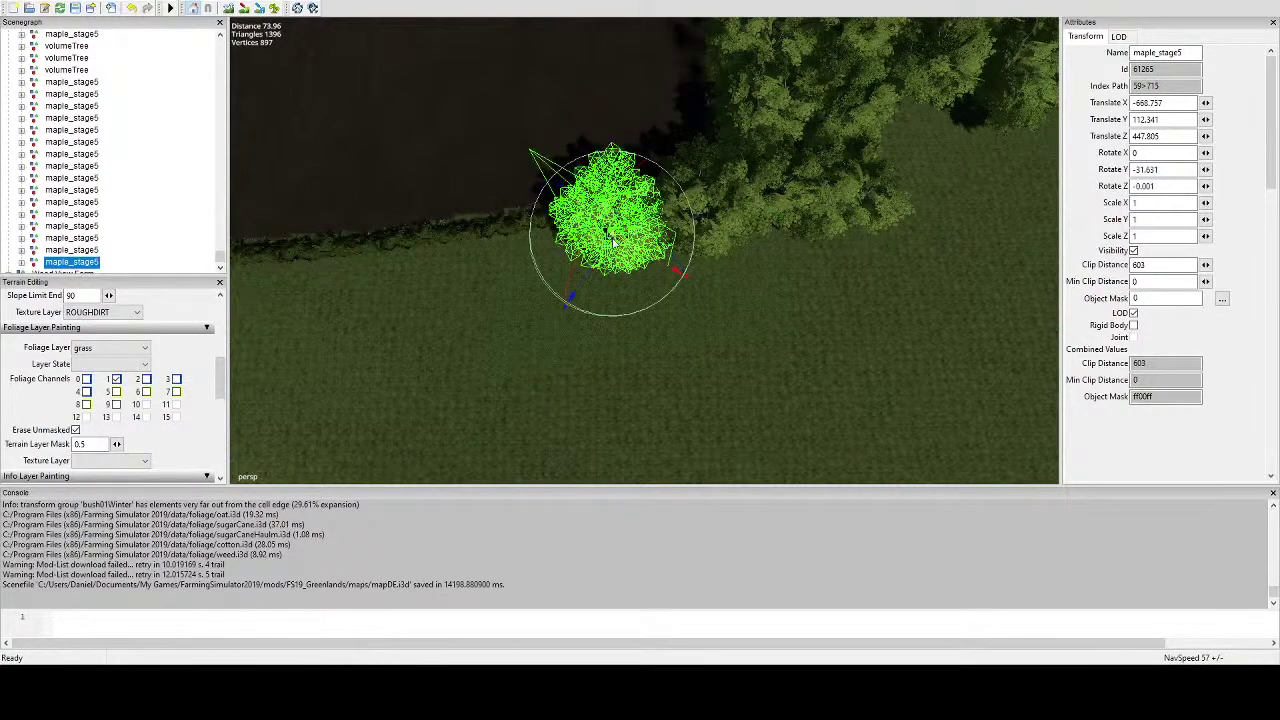
scroll(614, 230, up, 5)
alt+drag(614, 230, 719, 273)
scroll(768, 56, down, 5)
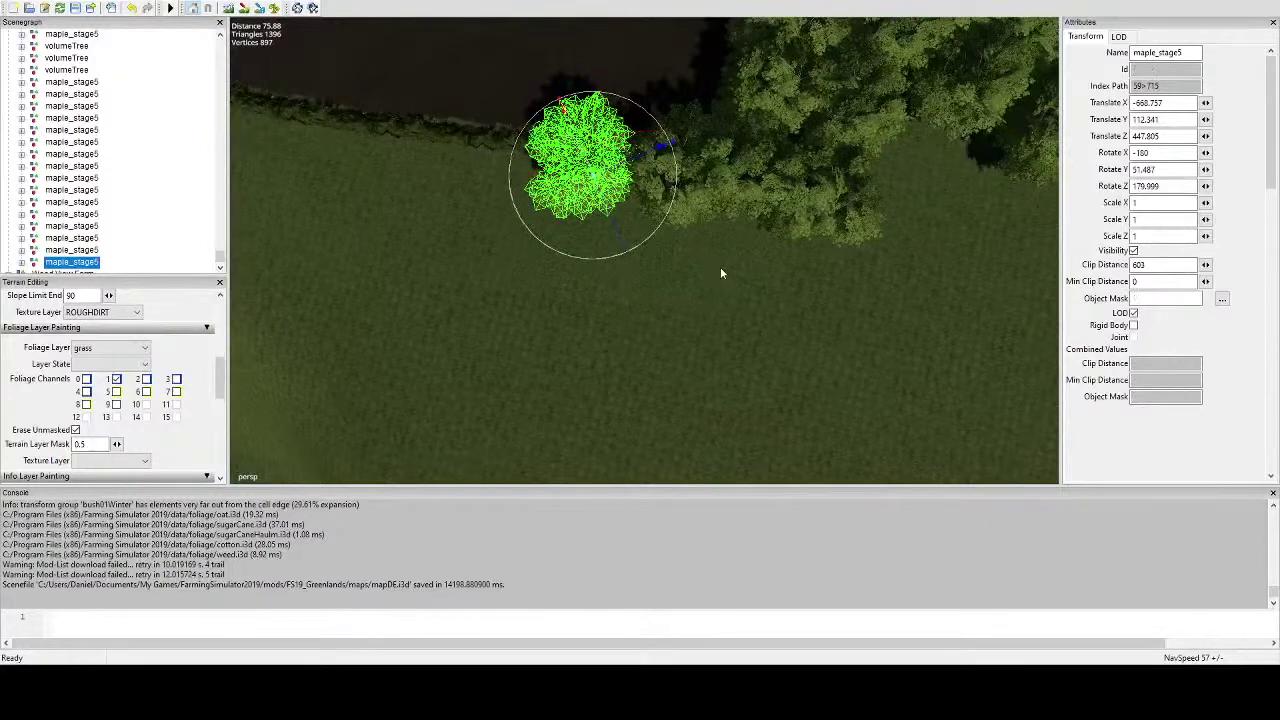
Duplicate the maple to the grass side of the tree row, at about X -635.1, Z 455.1.
key(ctrl+d)
key(ctrl+b)
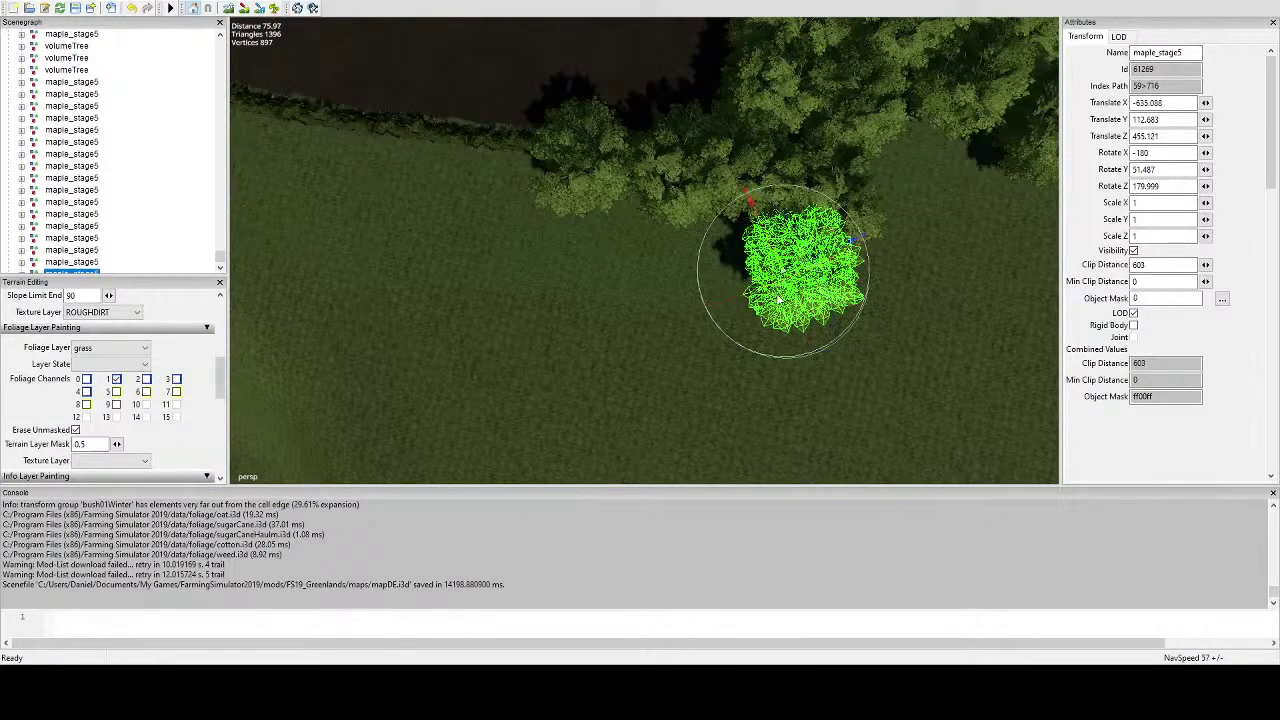
alt+drag(774, 293, 811, 317)
key(ctrl+d)
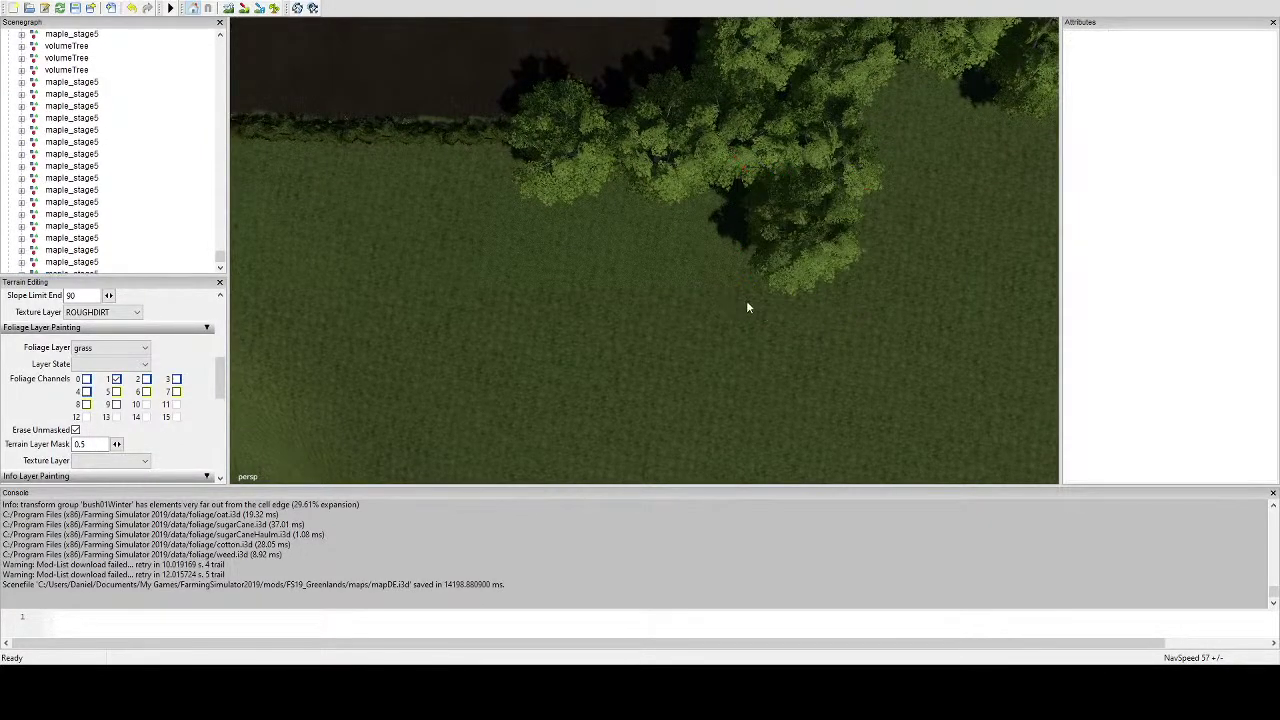
Duplicate the volumeTree near X -563.7 to about X -622.3, Z 431.8 and turn the copy to a Y rotation of about -12.9.
alt+middle_drag(815, 254, 770, 250)
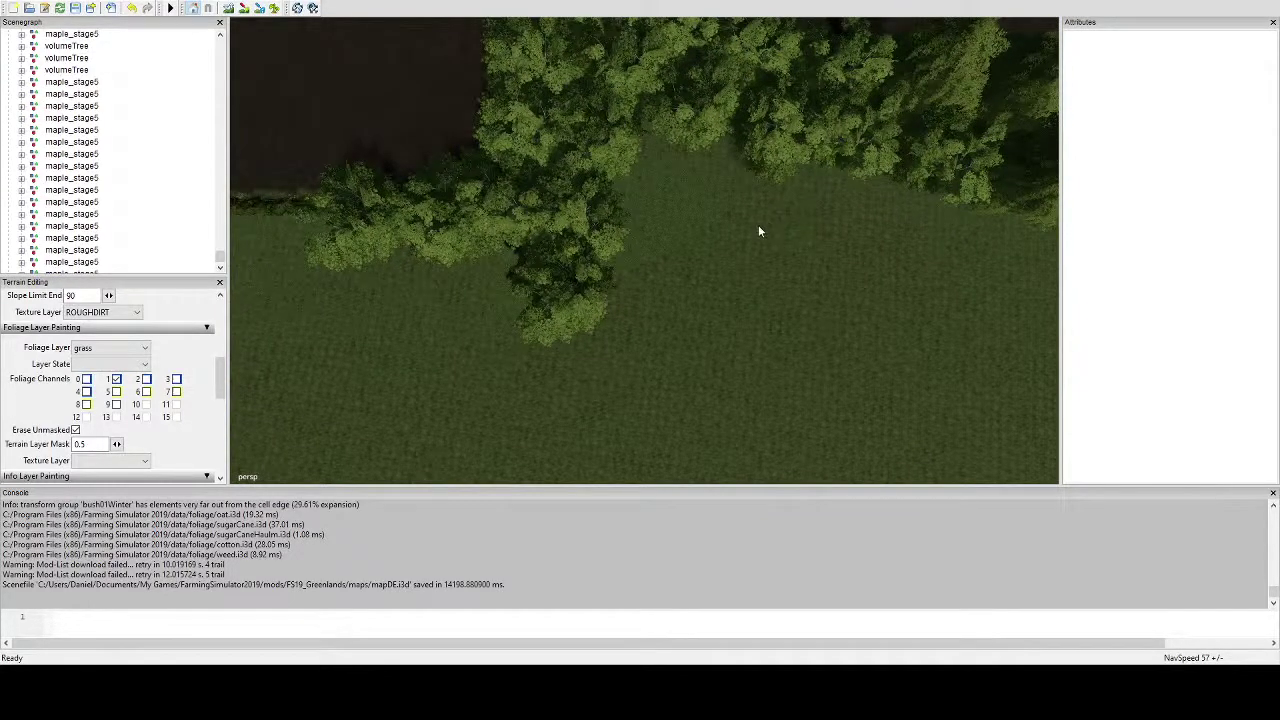
right_drag(758, 225, 740, 164)
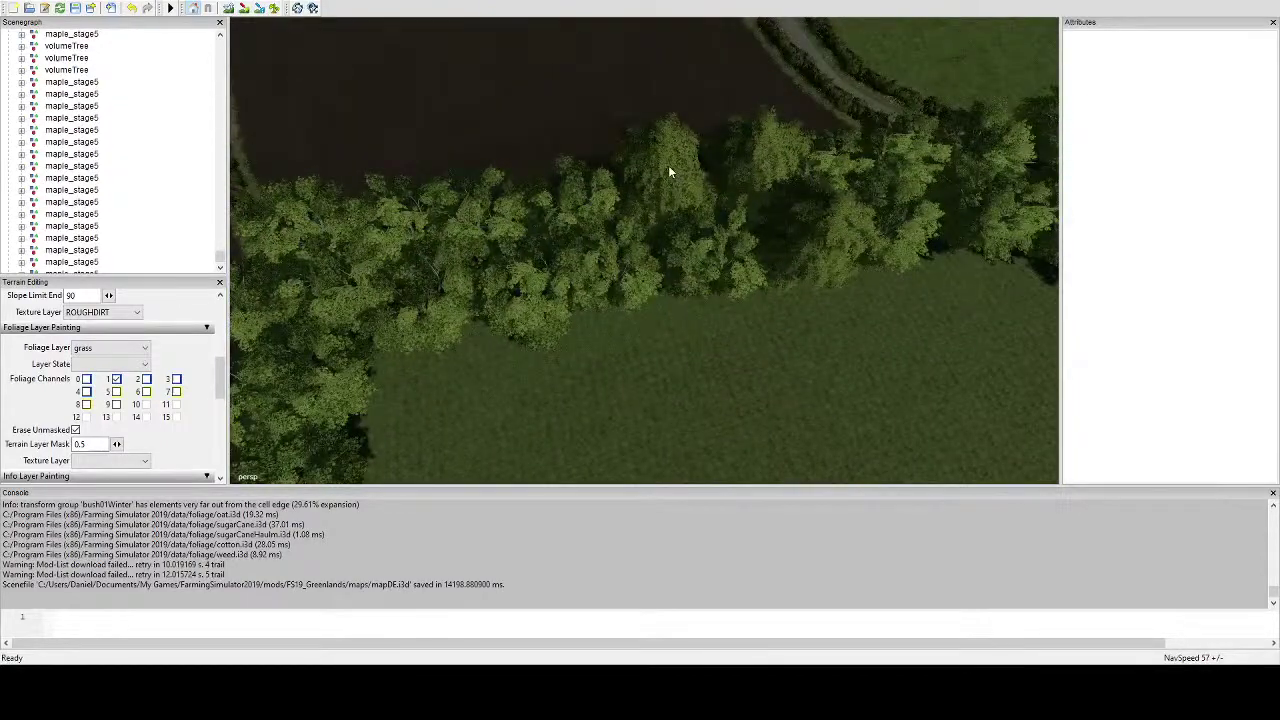
click(762, 146)
right_drag(801, 238, 748, 300)
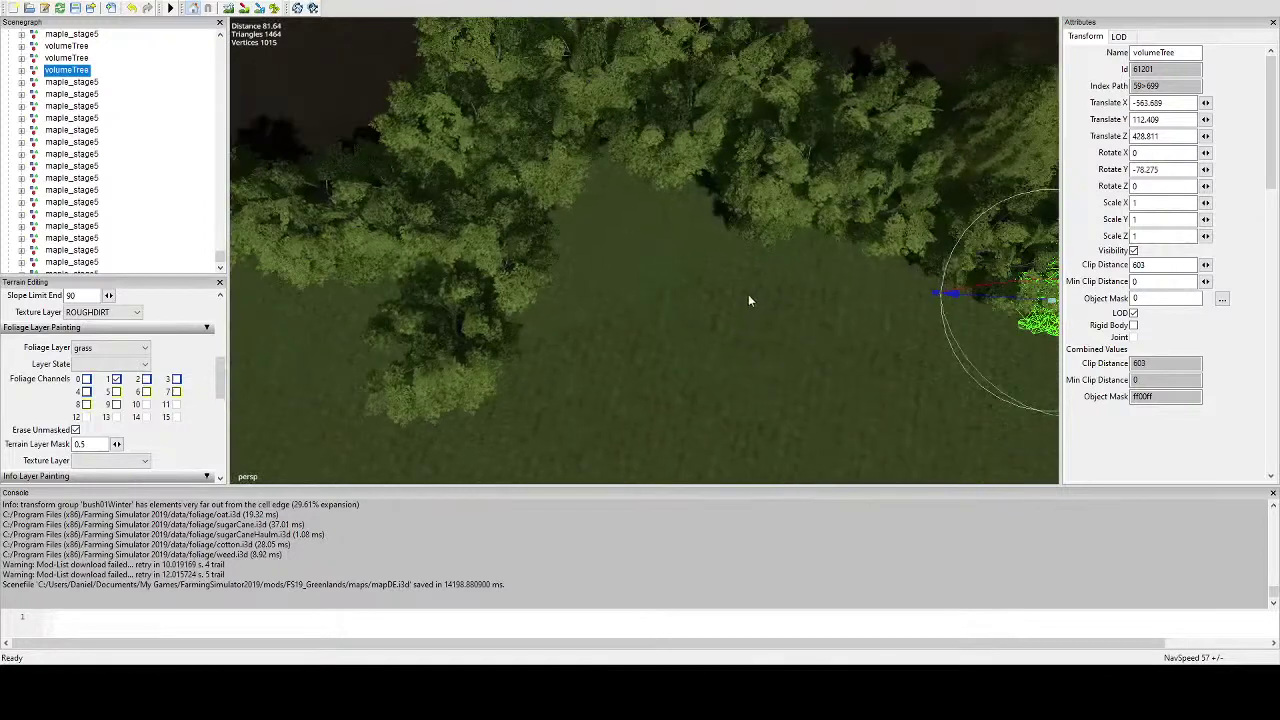
key(ctrl+d)
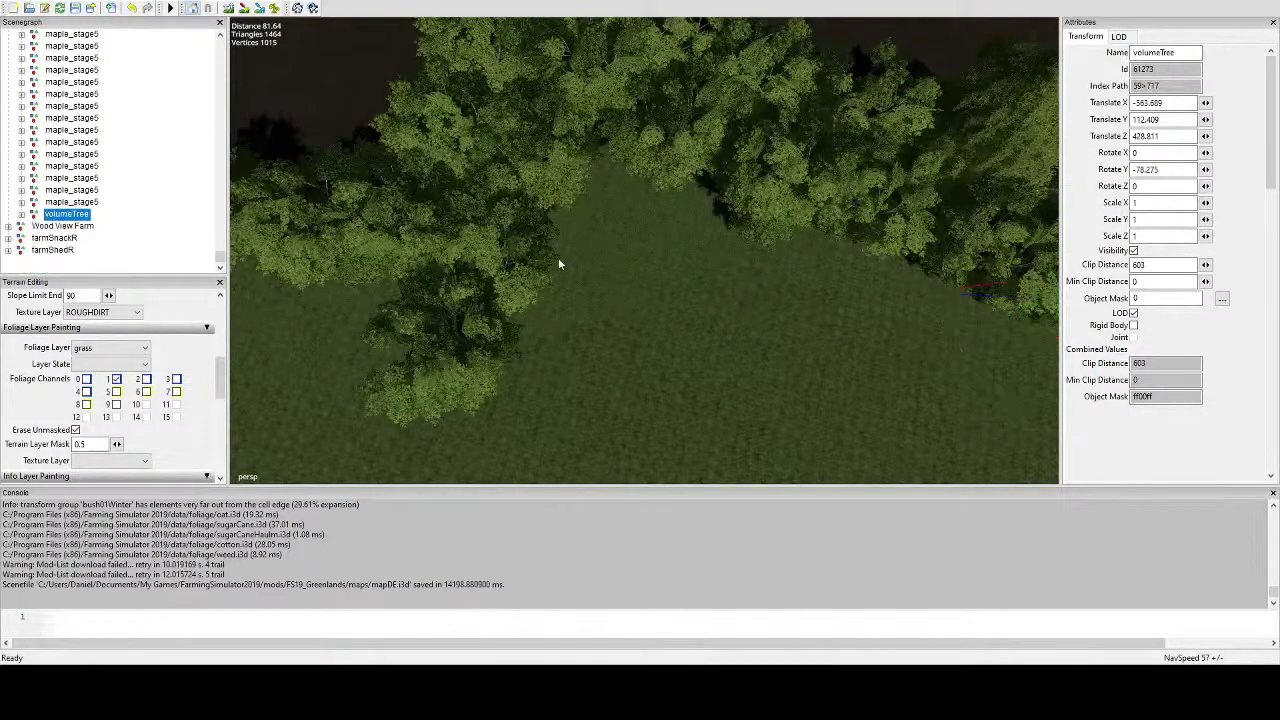
key(ctrl+b)
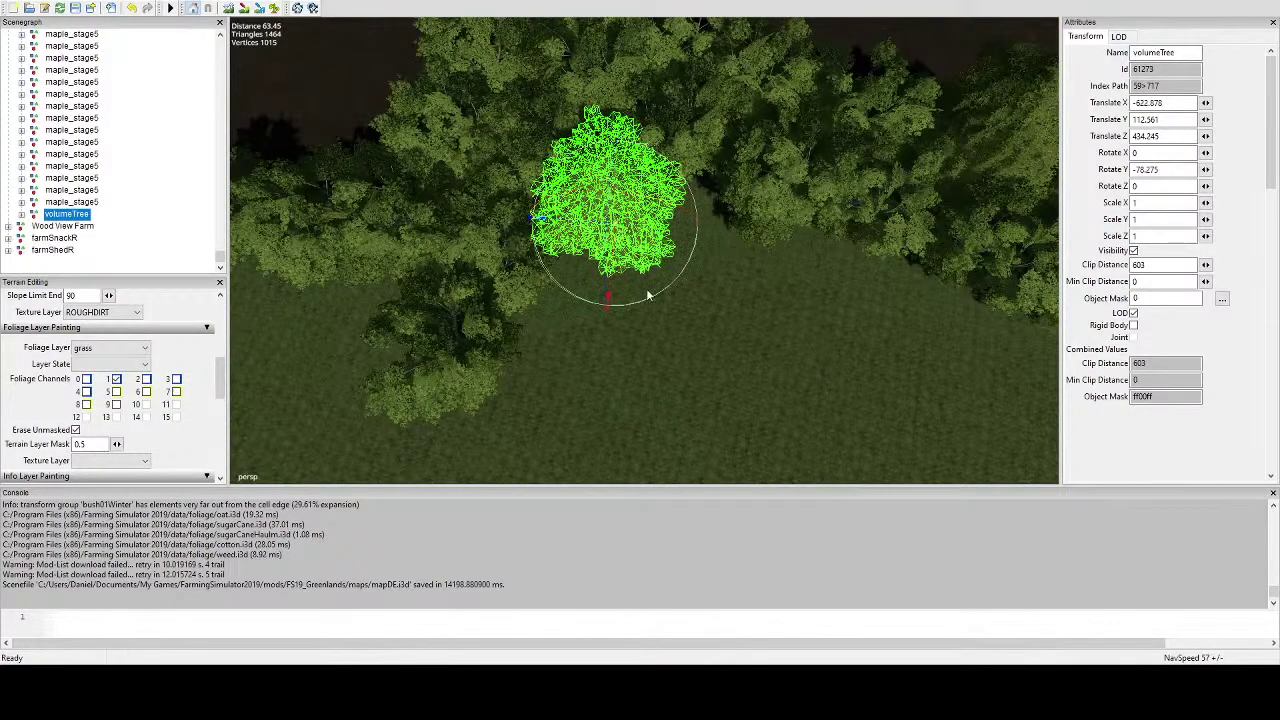
drag(650, 296, 628, 230)
alt+middle_drag(645, 248, 681, 290)
Duplicate the volumeTree to the grass edge at about X -647.9, Z 457.1, with a Y rotation of about -5.8.
scroll(681, 290, down, 2)
scroll(685, 262, up, 3)
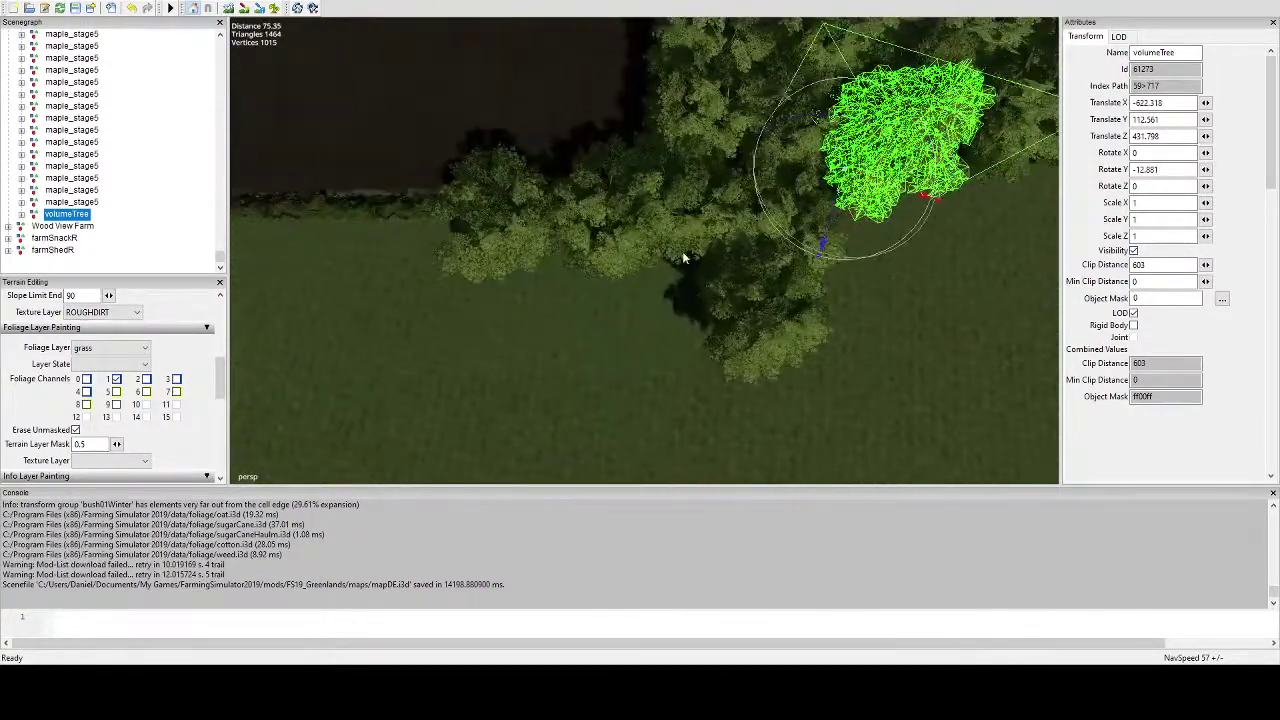
scroll(700, 270, down, 2)
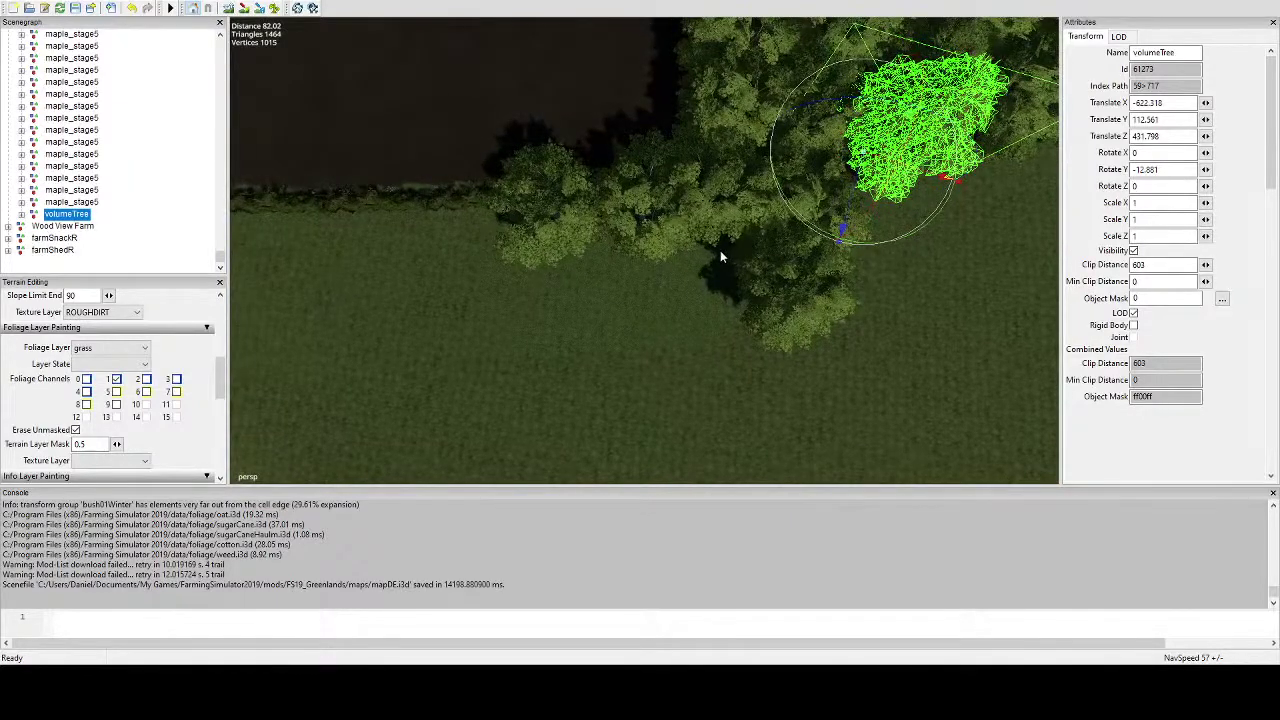
key(ctrl+d)
ctrl+click(677, 286)
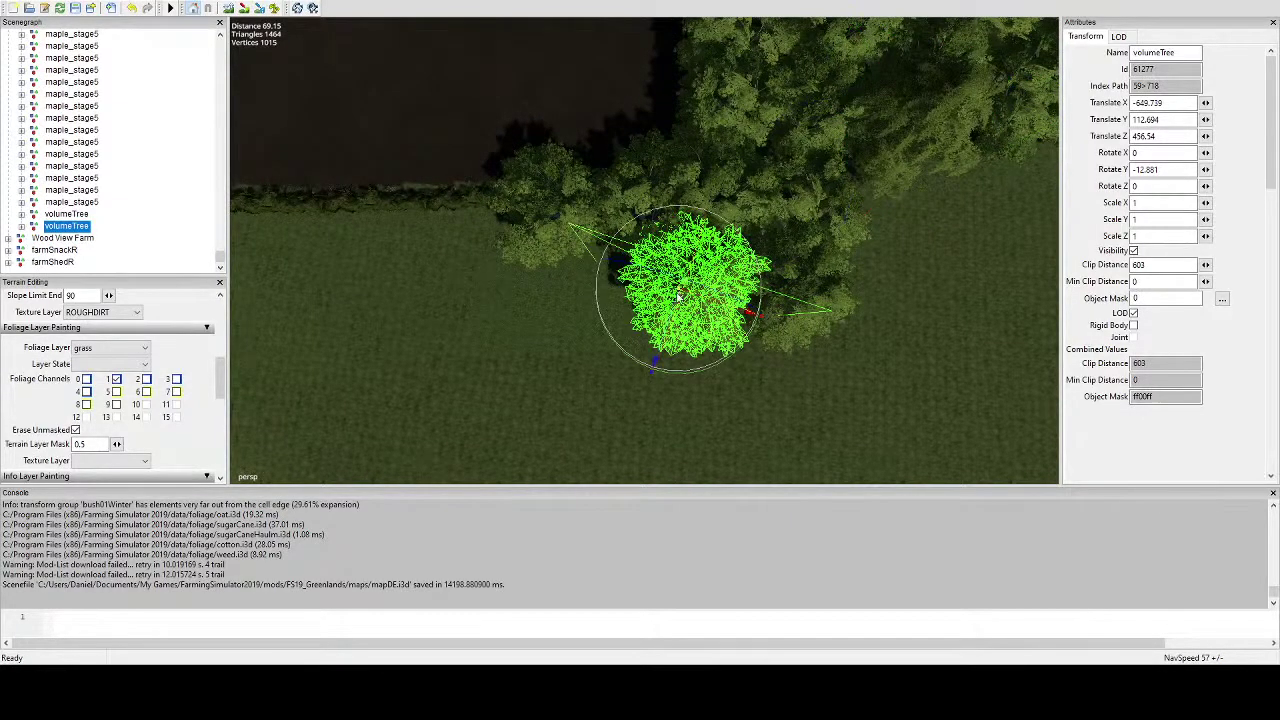
drag(693, 372, 682, 300)
scroll(642, 240, down, 2)
drag(673, 231, 676, 242)
alt+drag(676, 245, 691, 323)
alt+middle_drag(728, 323, 692, 338)
alt+right_drag(692, 338, 705, 346)
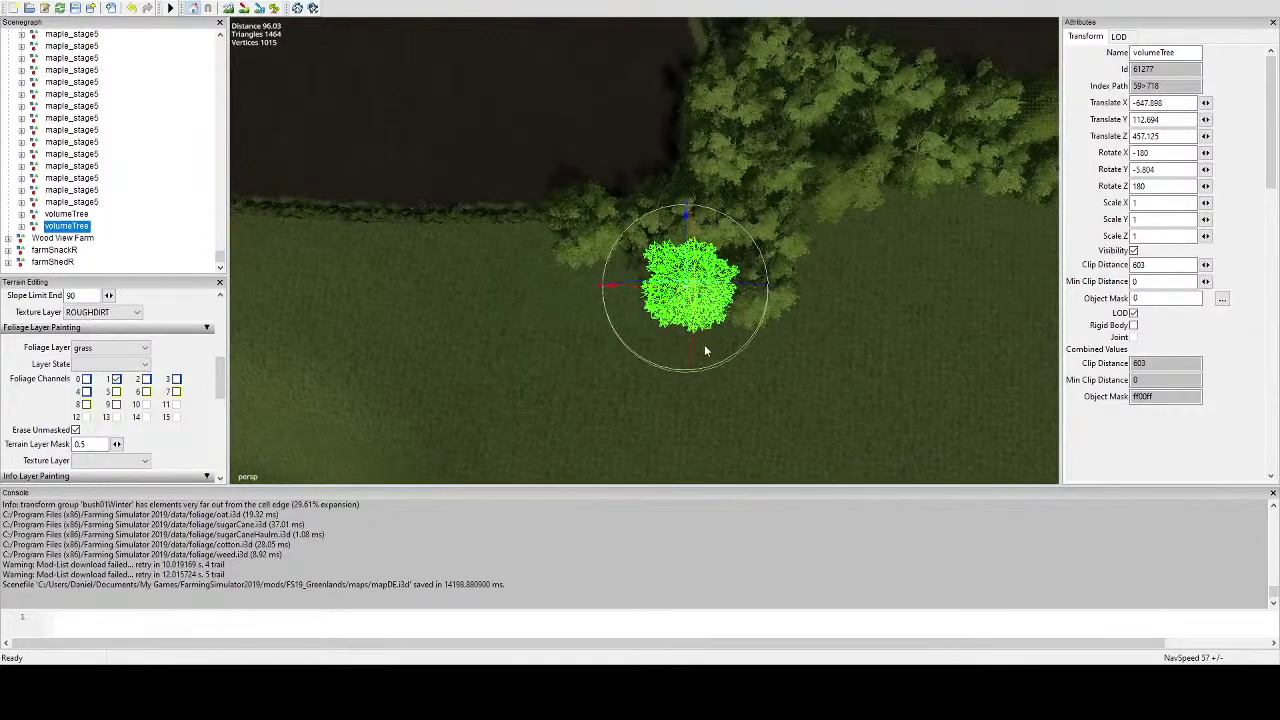
Duplicate the volumeTree to about X -621.9, Z 443.8 and turn the copy to a Y rotation of about 86.2.
key(ctrl+d)
key(ctrl+b)
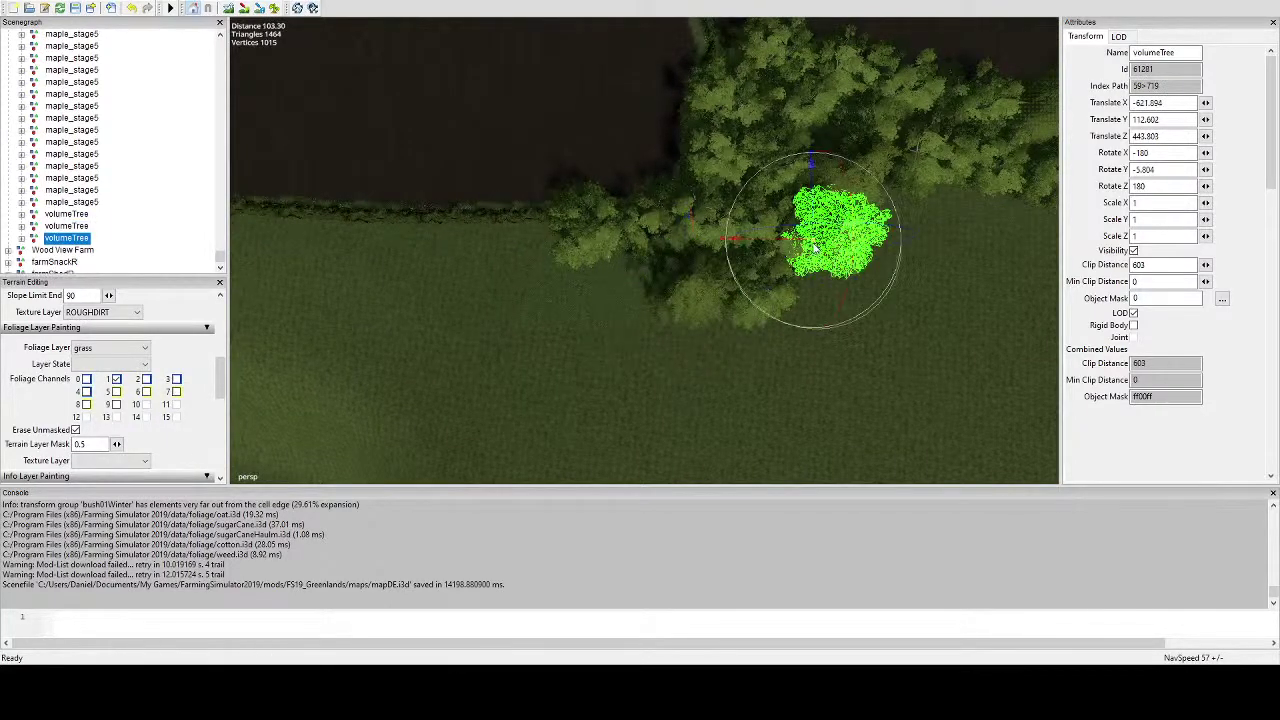
alt+middle_drag(833, 264, 780, 246)
alt+drag(780, 246, 698, 258)
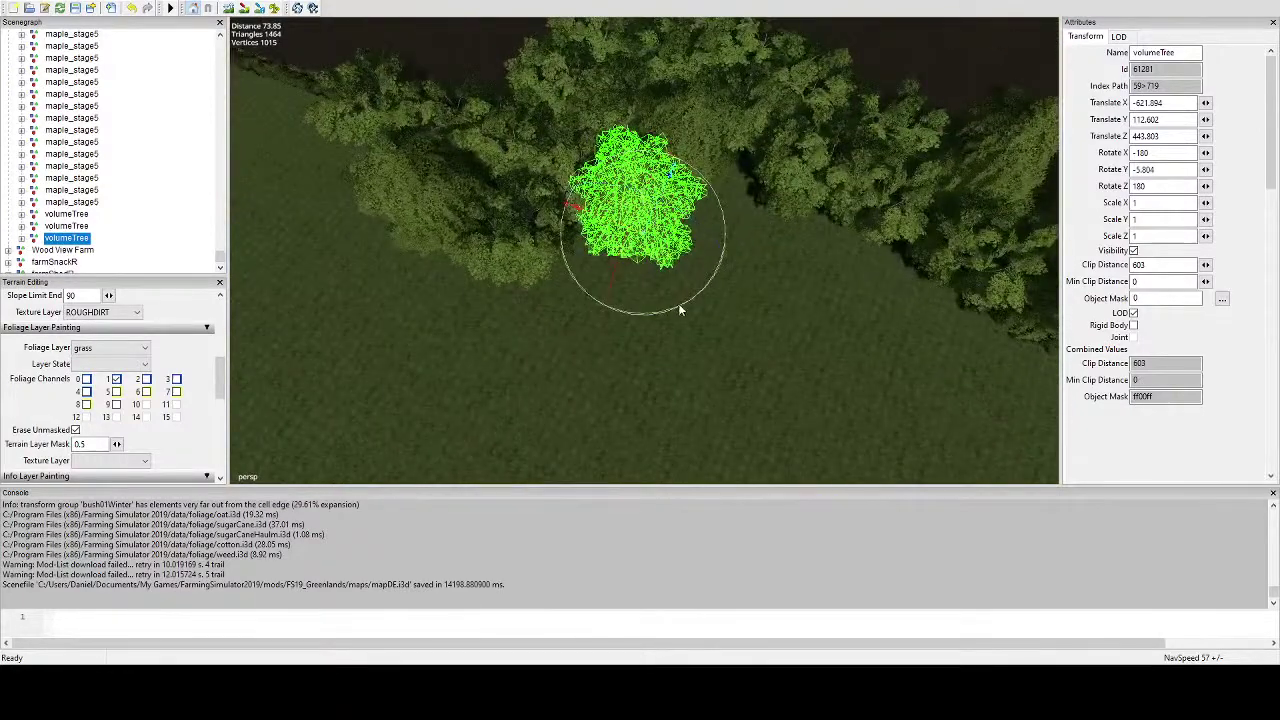
mouse_move(678, 306)
mouse_down()
mouse_move(615, 295)
mouse_move(561, 246)
mouse_move(660, 270)
mouse_move(697, 294)
mouse_up()
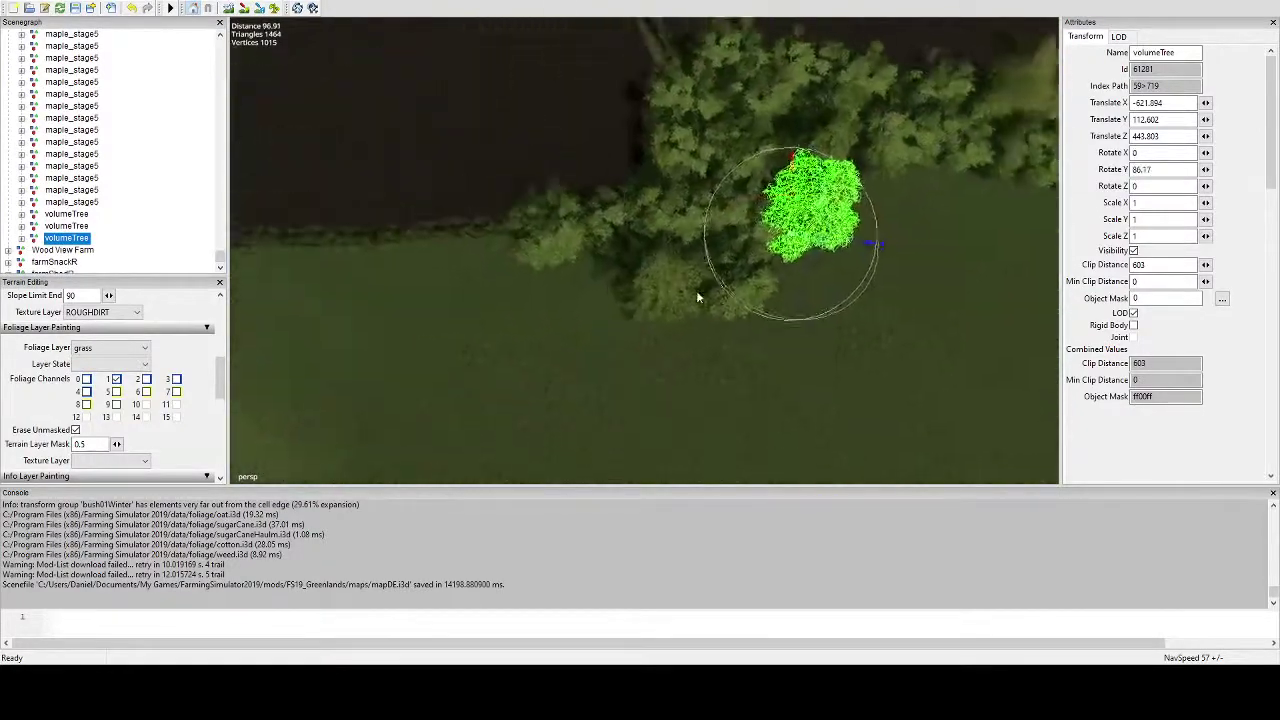
Duplicate the maple at the hedge end of the wood to about X -661.7, Z 456.1.
alt+middle_drag(698, 297, 659, 320)
click(658, 278)
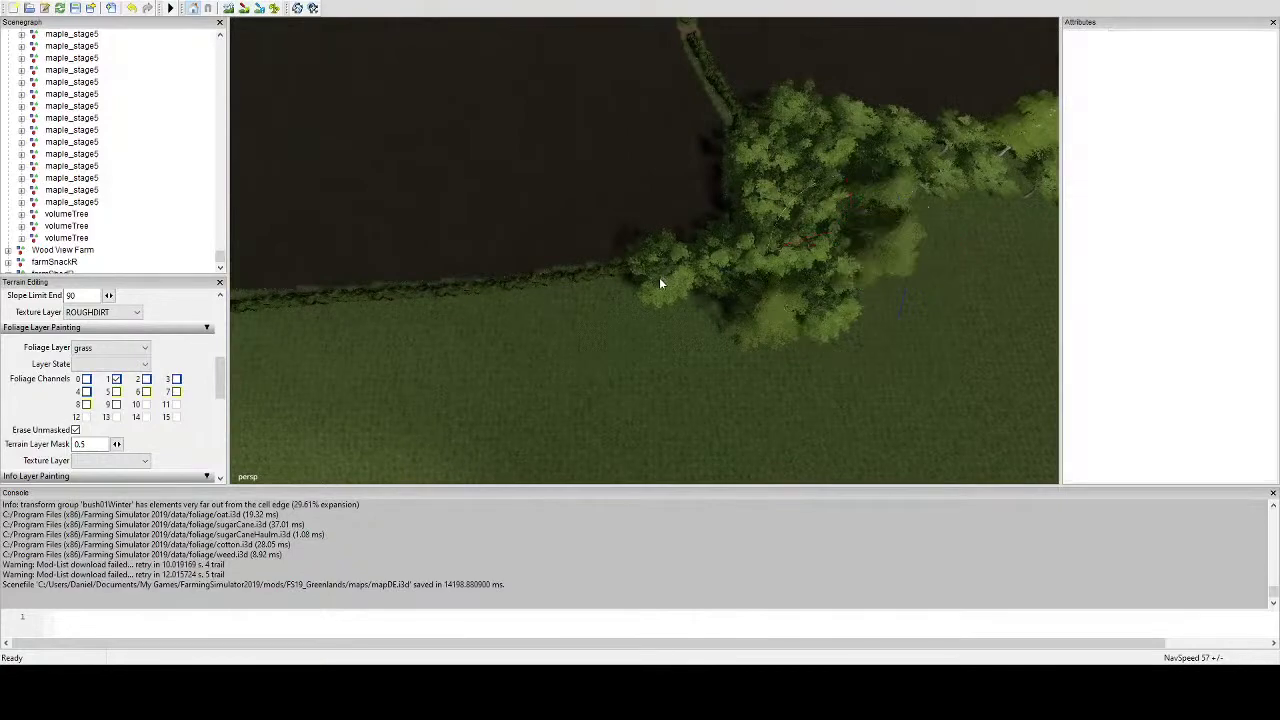
alt+drag(659, 277, 746, 258)
alt+middle_drag(746, 258, 710, 218)
click(766, 180)
click(753, 169)
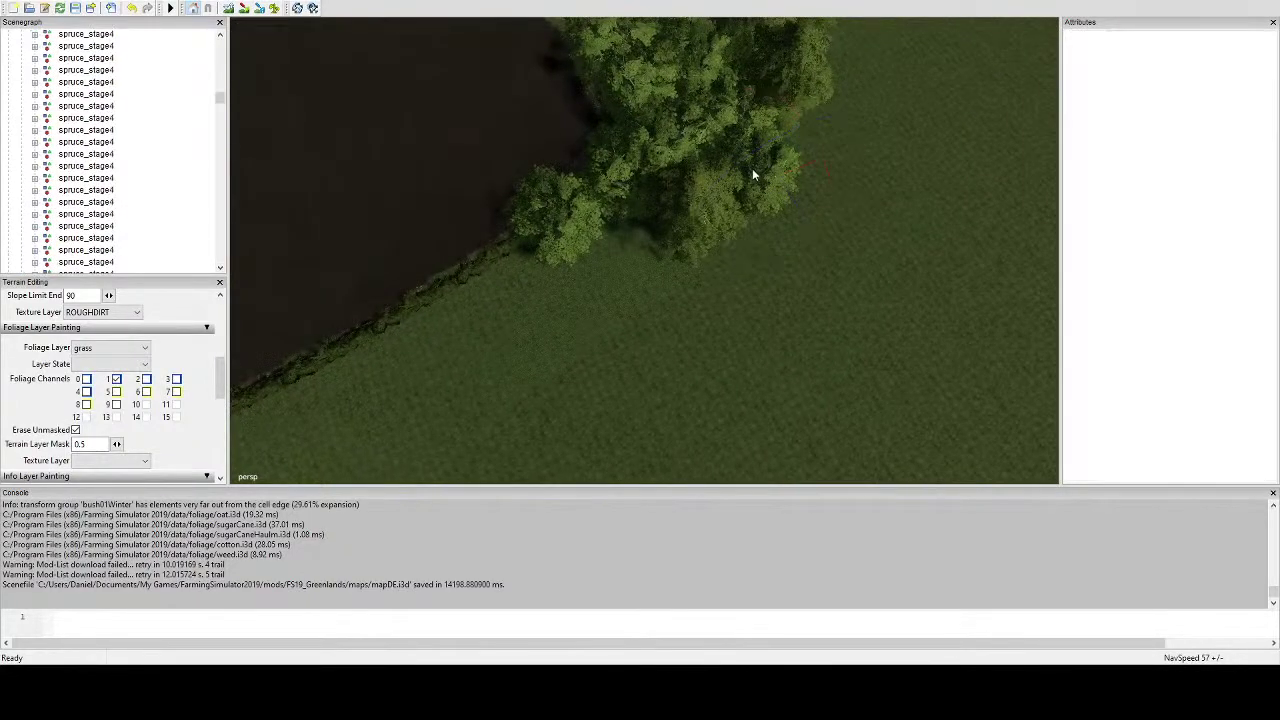
click(754, 170)
alt+middle_drag(718, 143, 704, 265)
scroll(727, 170, up, 3)
key(ctrl+d)
key(ctrl+b)
scroll(692, 232, down, 2)
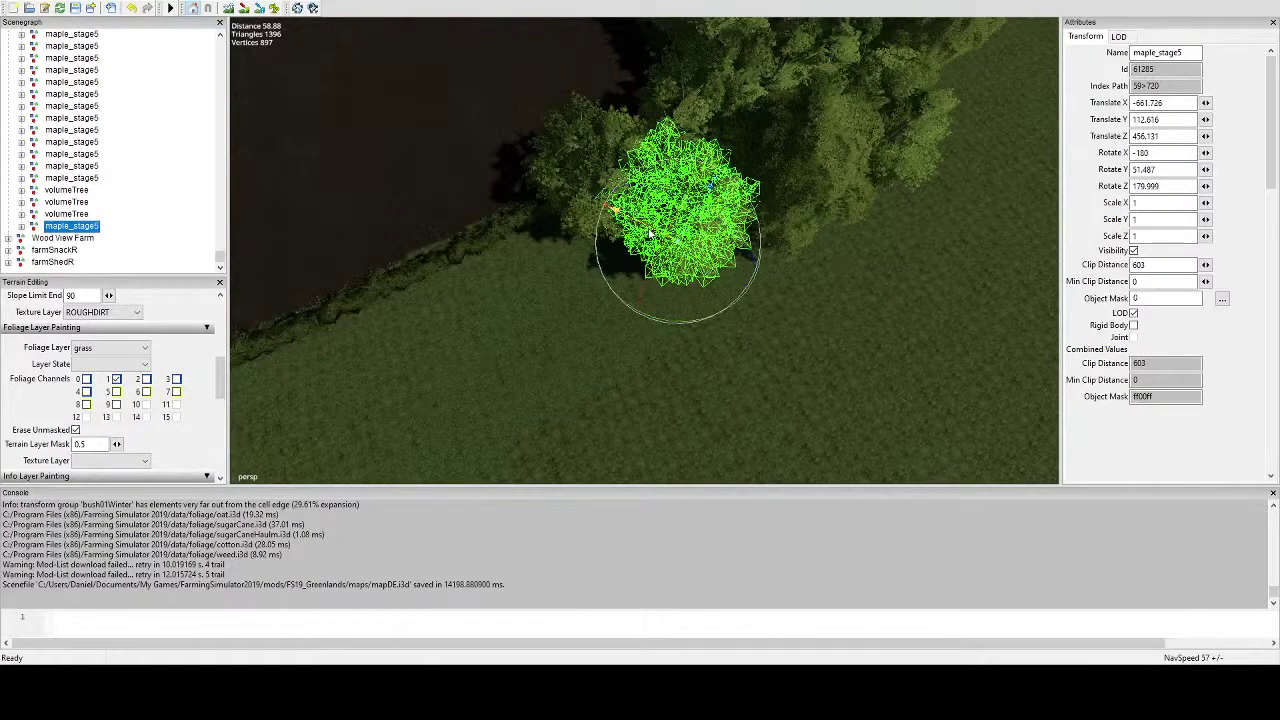
Move the new maple to about X -662.1, Z 459.0 and turn it to a Y rotation of about -28.2.
drag(650, 233, 694, 247)
scroll(697, 252, down, 2)
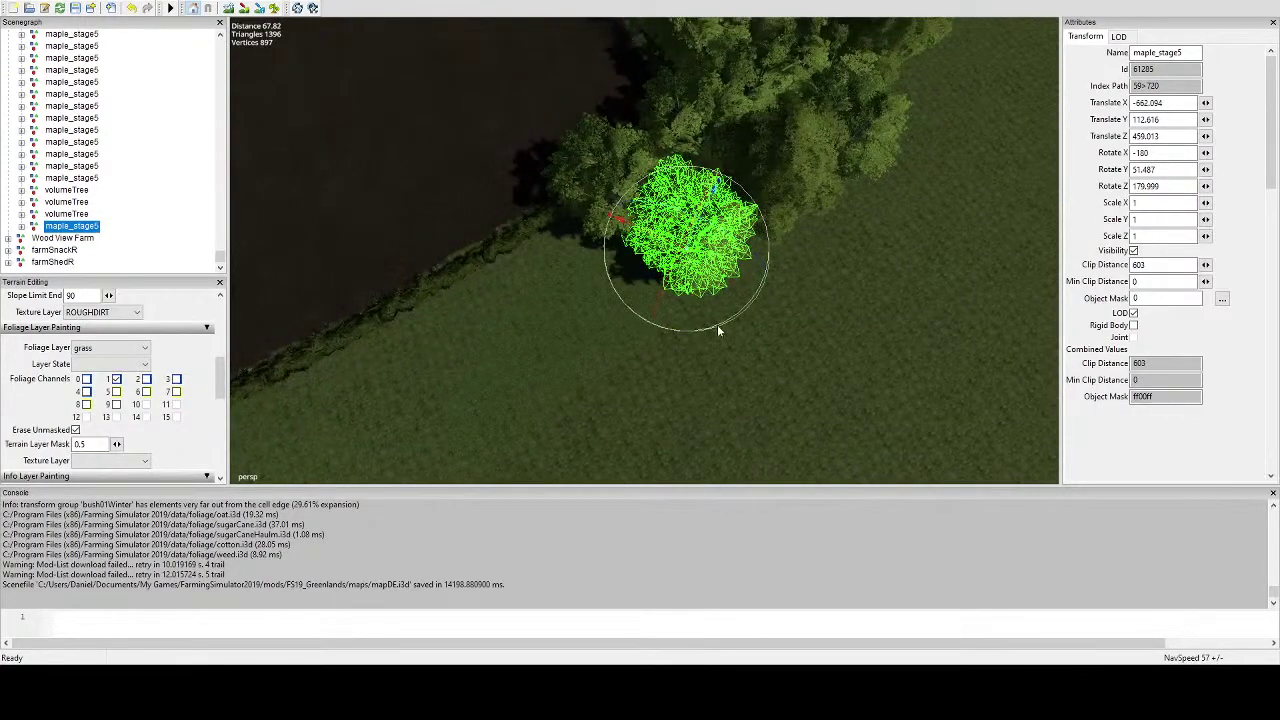
drag(717, 324, 717, 360)
scroll(760, 190, down, 2)
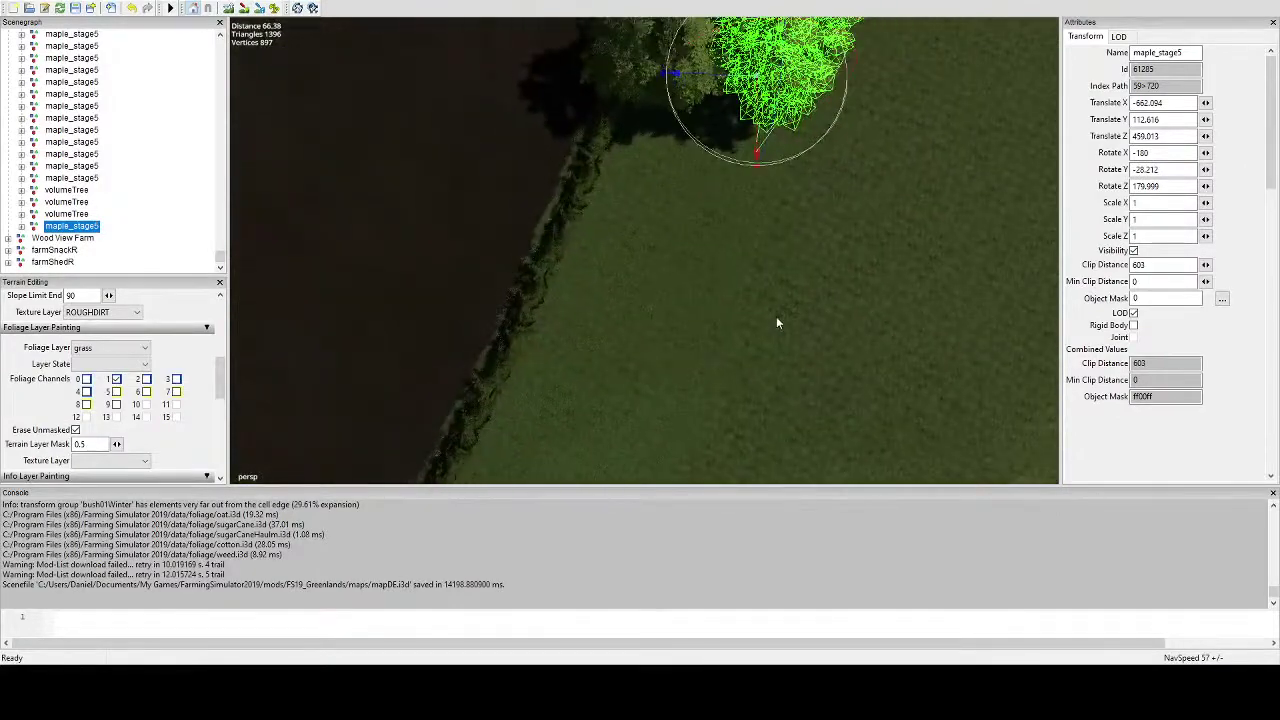
Duplicate the maple to the hedge at about X -681.3, Z 449.2 and turn the copy to a Y rotation of about 82.8.
right_drag(788, 188, 660, 215)
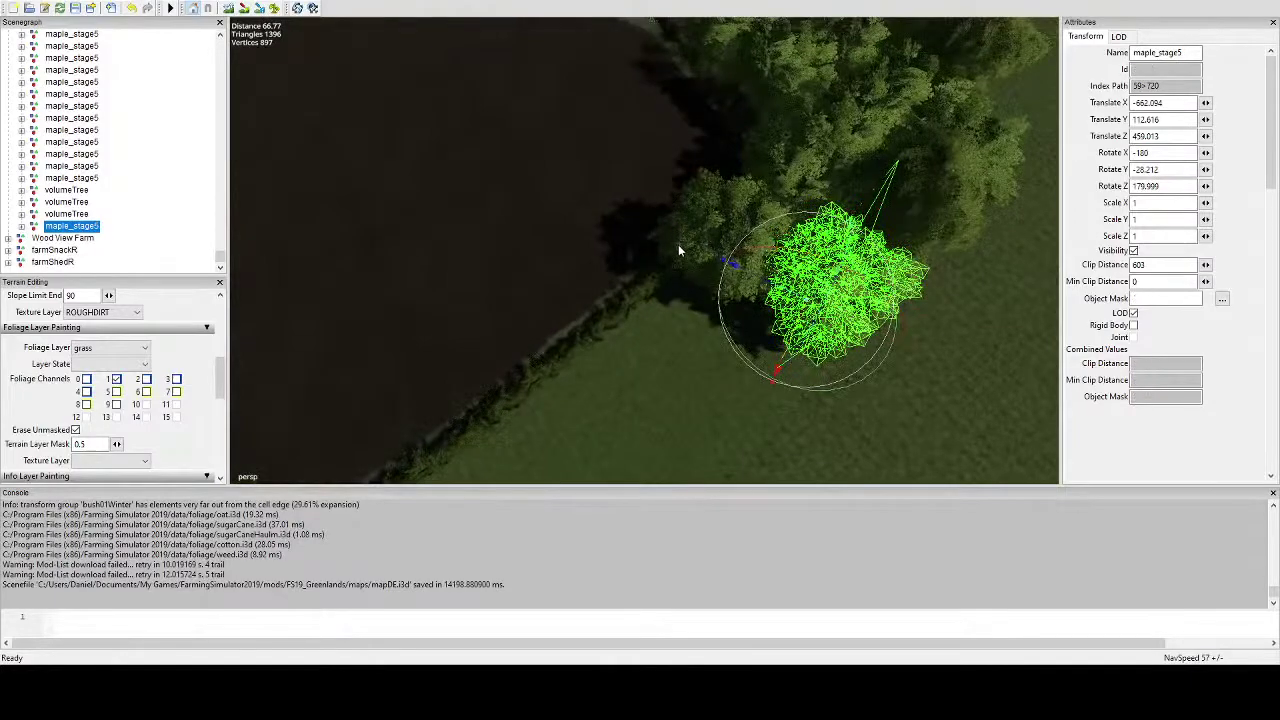
key(ctrl+d)
key(ctrl+b)
scroll(646, 328, up, 4)
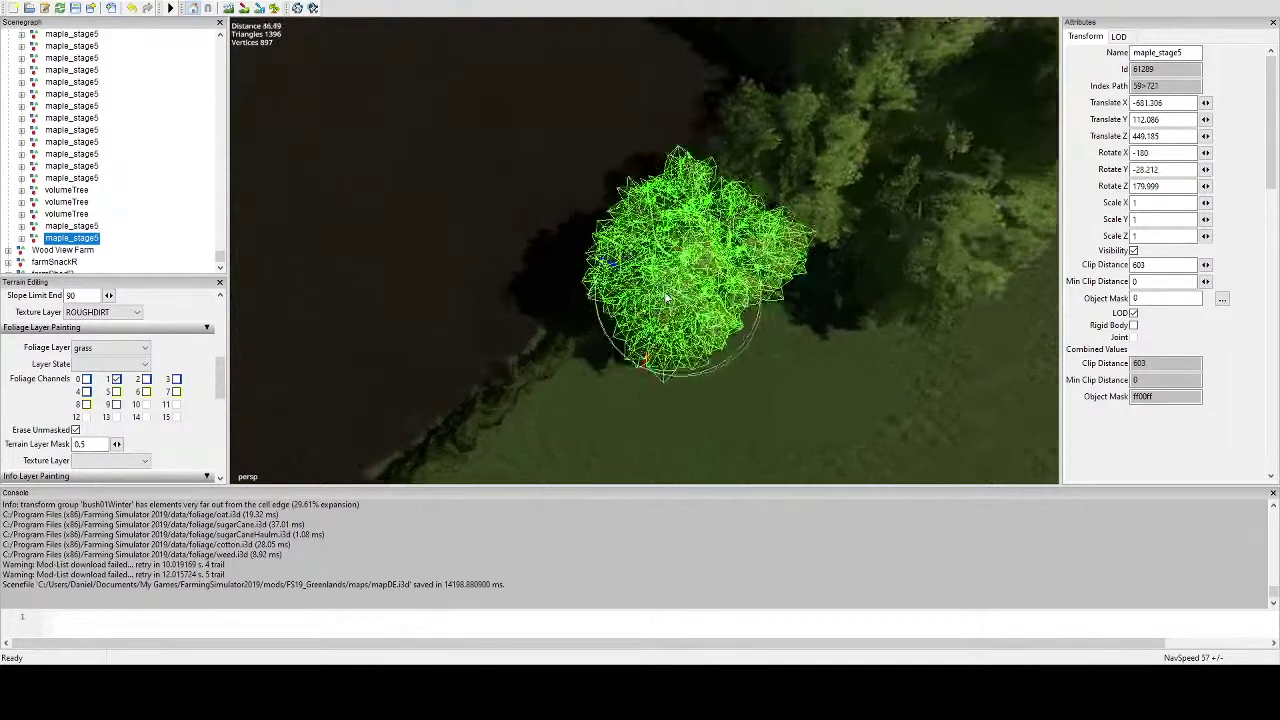
mouse_move(646, 328)
alt+mouse_down()
mouse_move(688, 312)
mouse_move(615, 242)
mouse_move(662, 343)
alt+mouse_up()
scroll(615, 242, down, 3)
Duplicate the maple to the grass side at about X -676.1, Z 461.2, with a Y rotation of about 44.4.
key(ctrl+d)
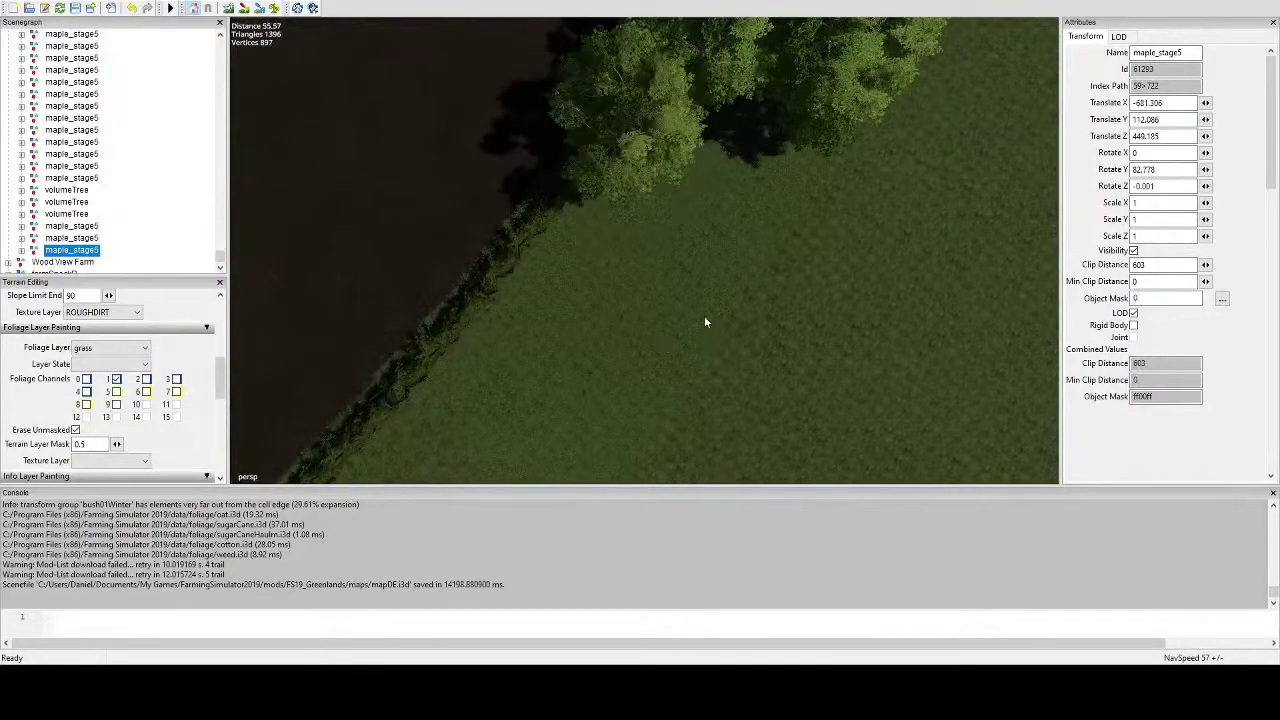
drag(726, 196, 814, 210)
alt+drag(814, 210, 662, 297)
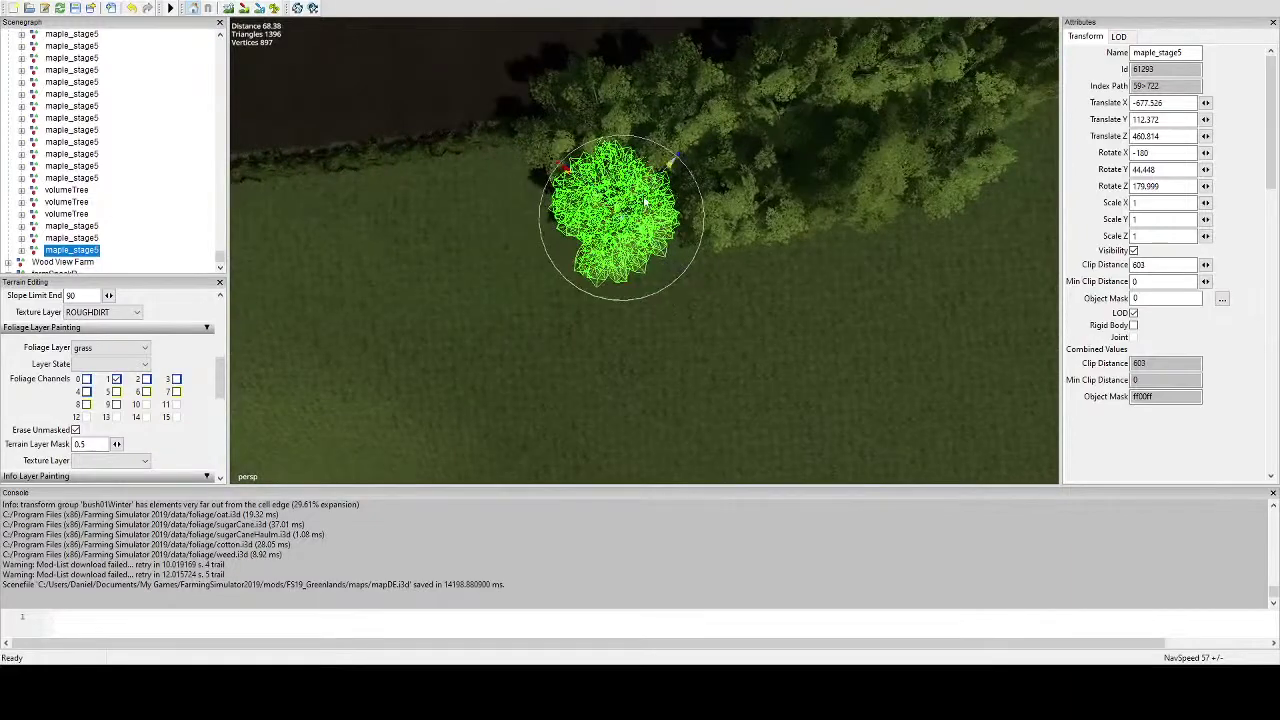
drag(670, 164, 674, 160)
drag(598, 195, 679, 188)
Duplicate the volumeTree in the wood's inner corner to about X -608.0, Z 435.1, with a Y rotation of about -43.6.
right_drag(678, 188, 671, 268)
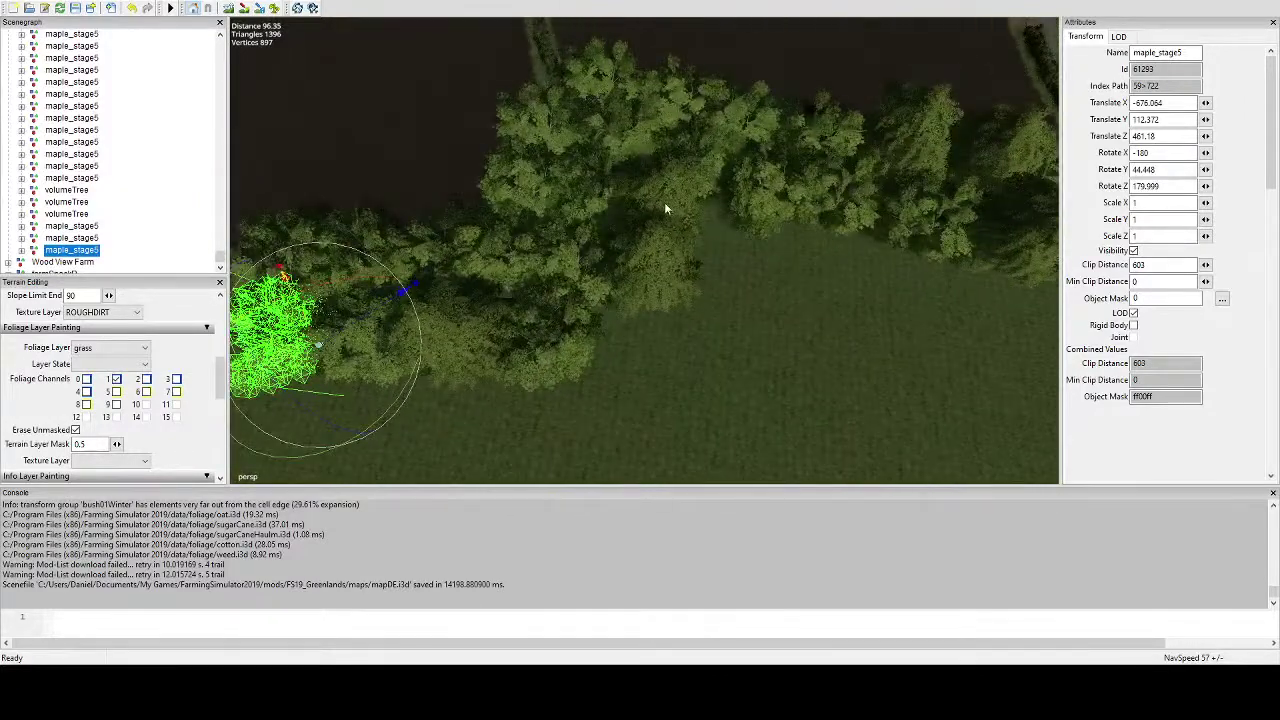
click(664, 207)
right_drag(664, 207, 643, 248)
click(643, 256)
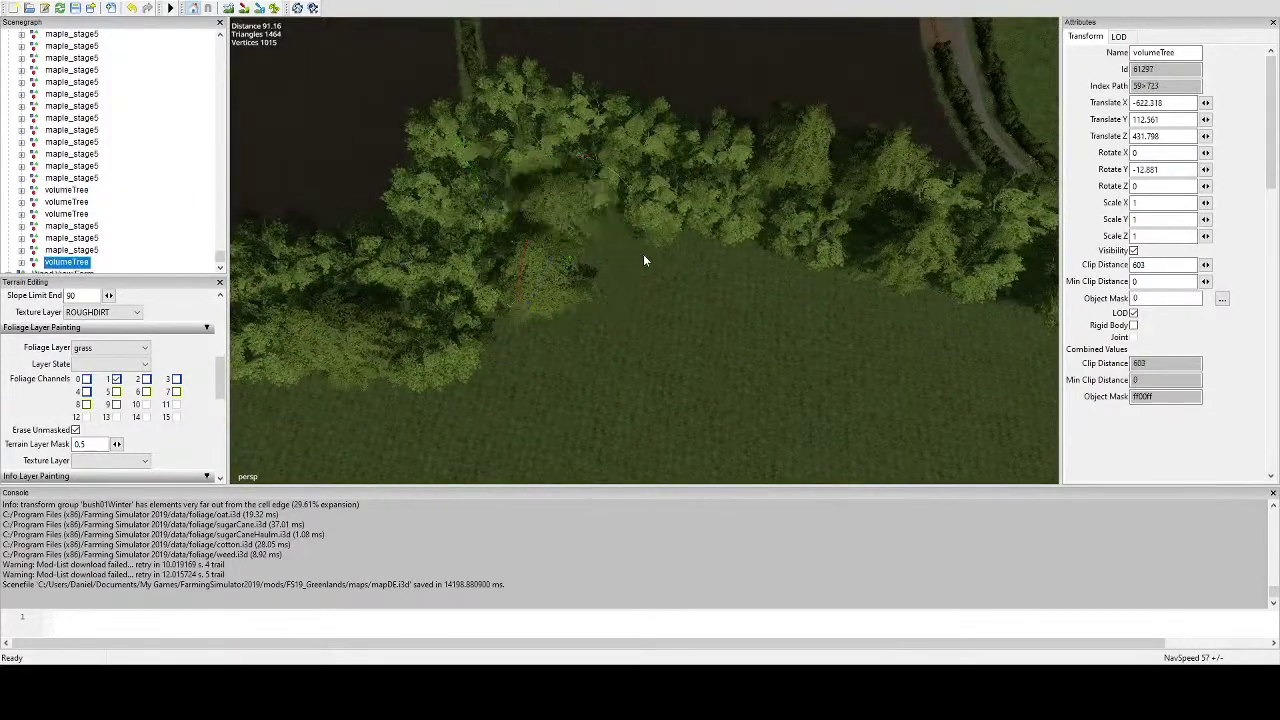
key(ctrl+b)
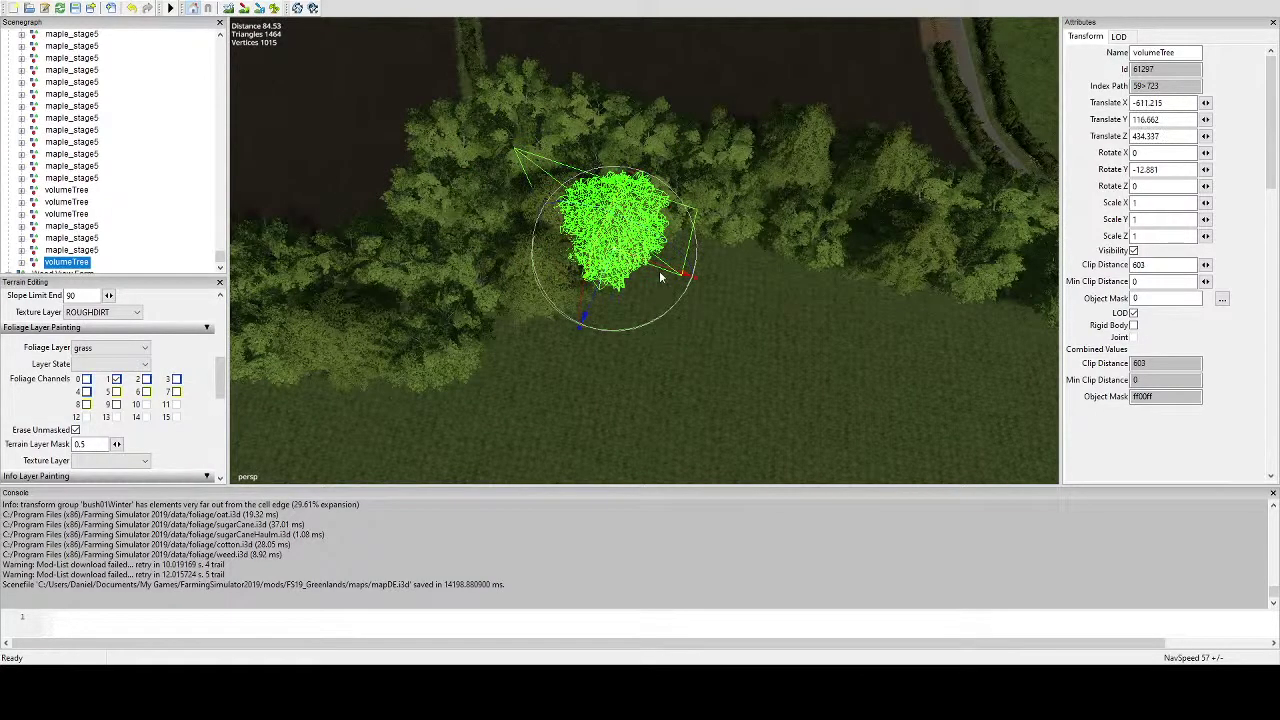
drag(684, 274, 566, 271)
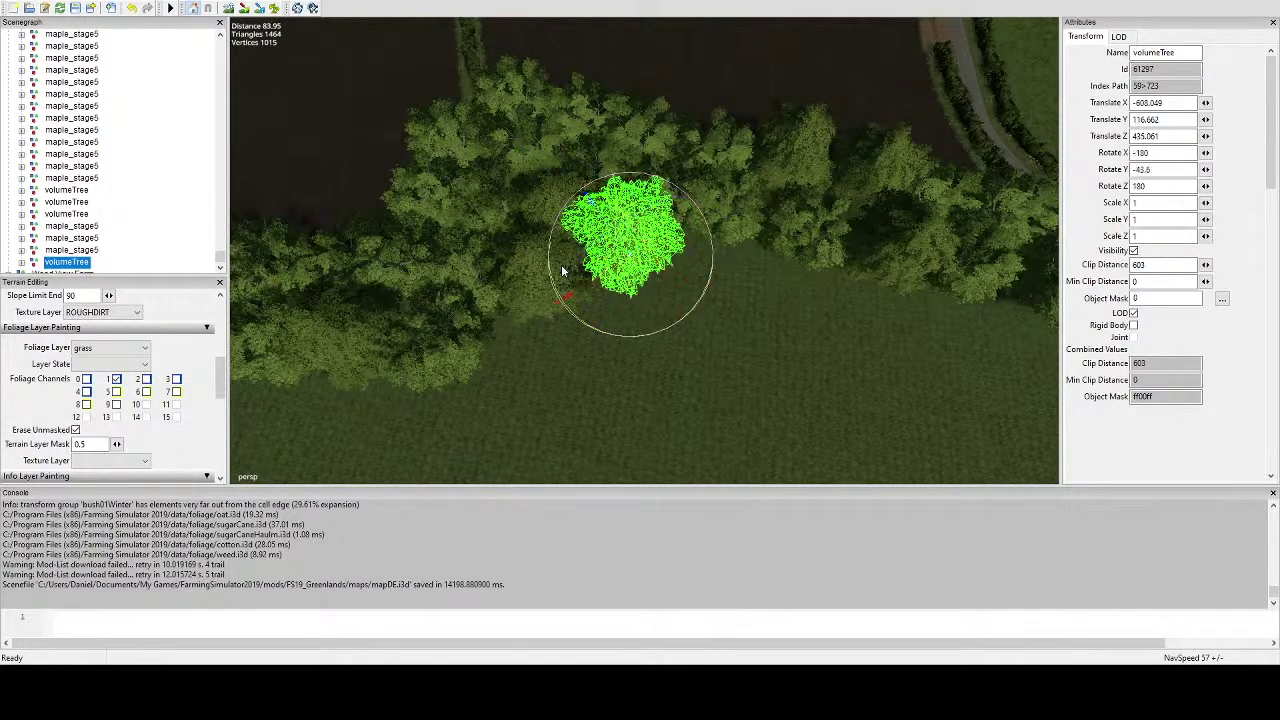
Duplicate the outermost hedge maple to about X -692.5, Z 451.3 and turn the copy to a Y rotation of about -12.2.
alt+middle_drag(566, 271, 765, 295)
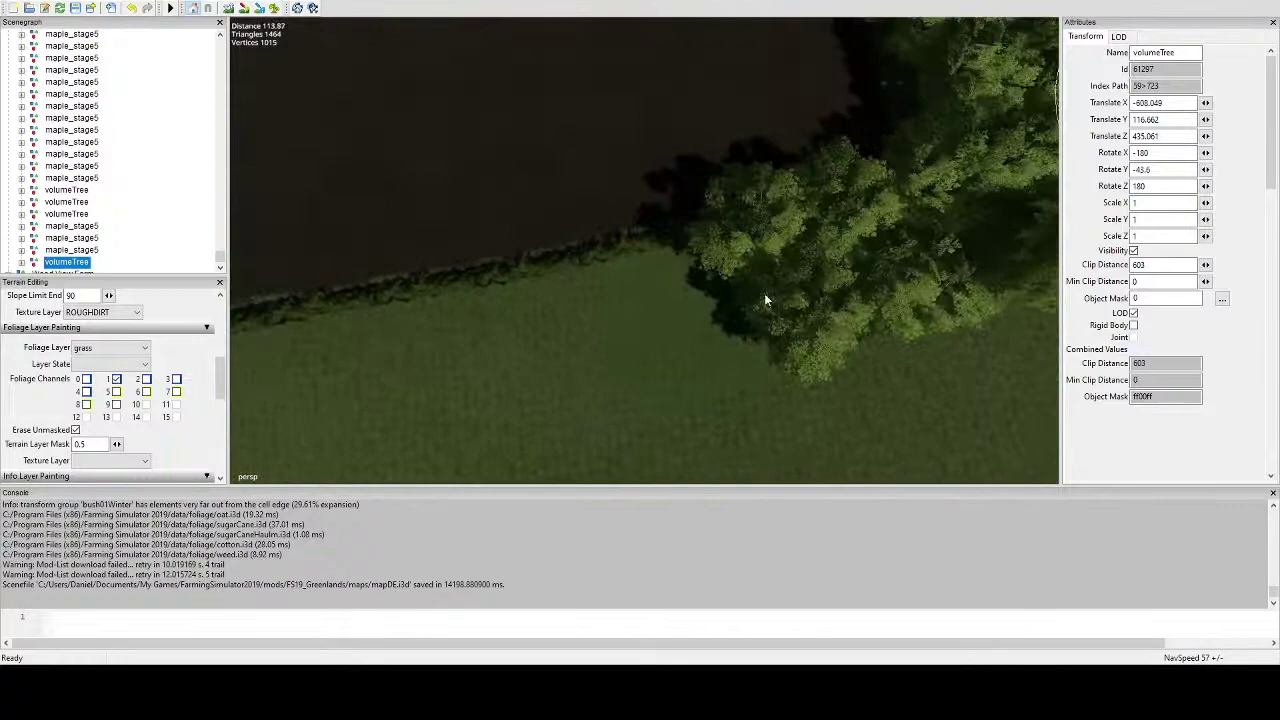
click(737, 239)
scroll(735, 248, up, 5)
alt+drag(729, 260, 795, 196)
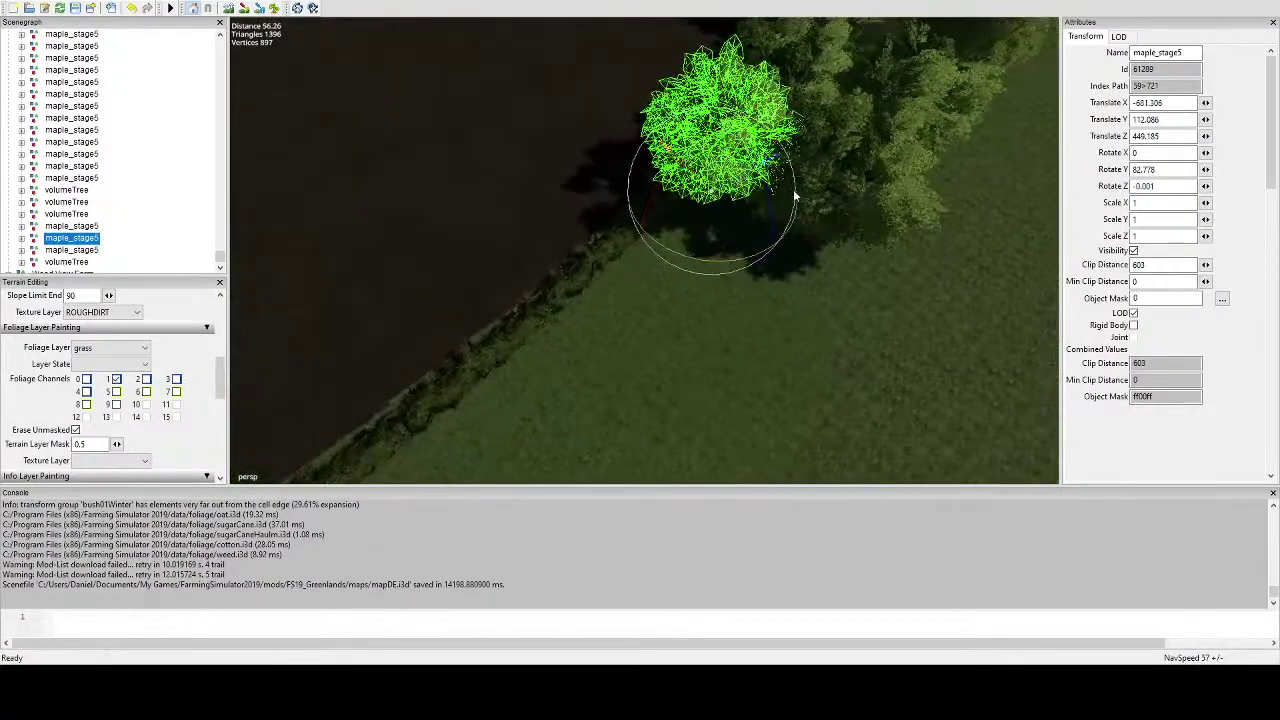
key(ctrl+d)
key(ctrl+b)
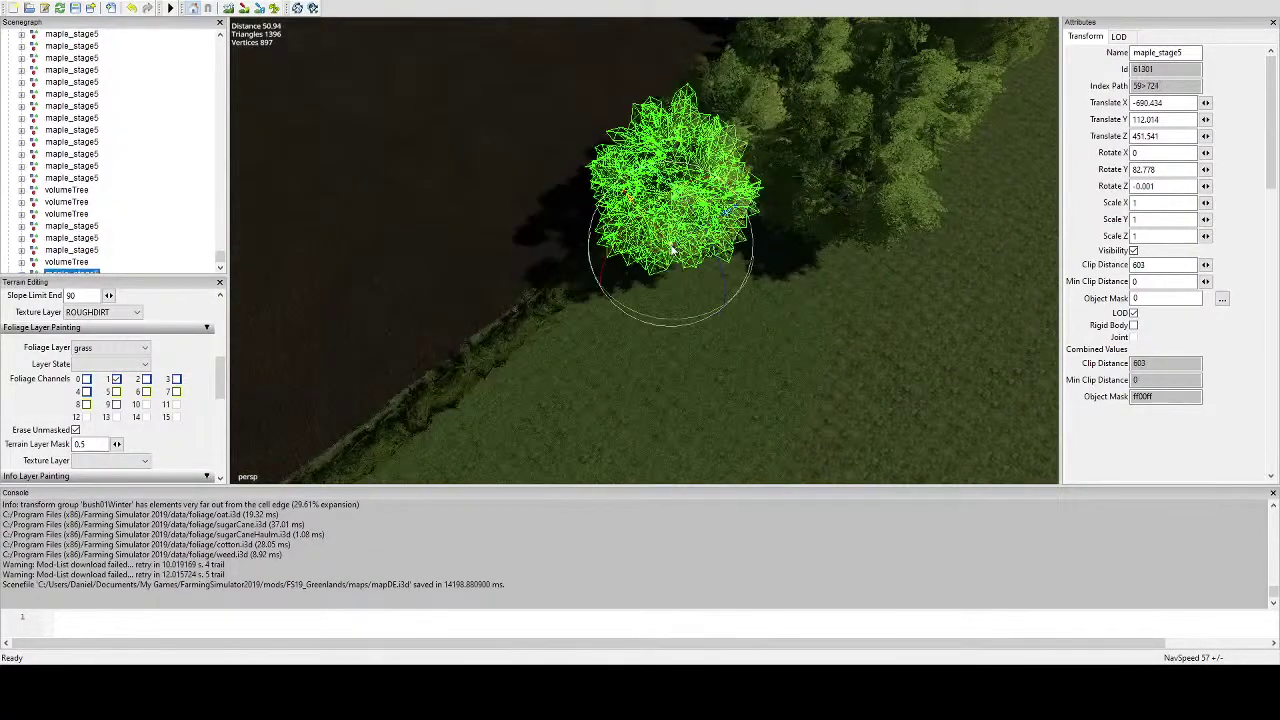
mouse_move(680, 245)
alt+mouse_down()
mouse_move(669, 295)
mouse_move(710, 256)
mouse_move(697, 226)
alt+mouse_up()
mouse_move(697, 226)
alt+mouse_down()
mouse_move(728, 198)
mouse_move(743, 137)
mouse_move(695, 208)
alt+mouse_up()
scroll(743, 137, up, 4)
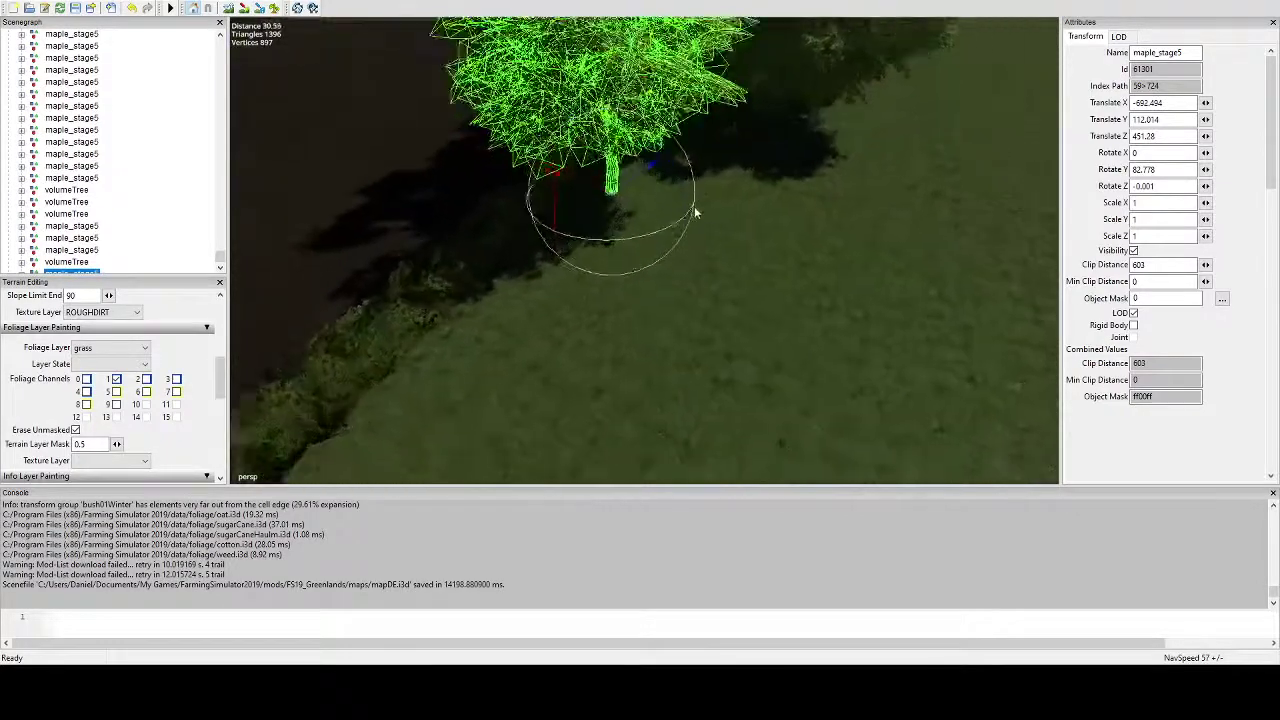
middle_drag(697, 213, 671, 212)
drag(563, 215, 695, 406)
scroll(697, 238, down, 4)
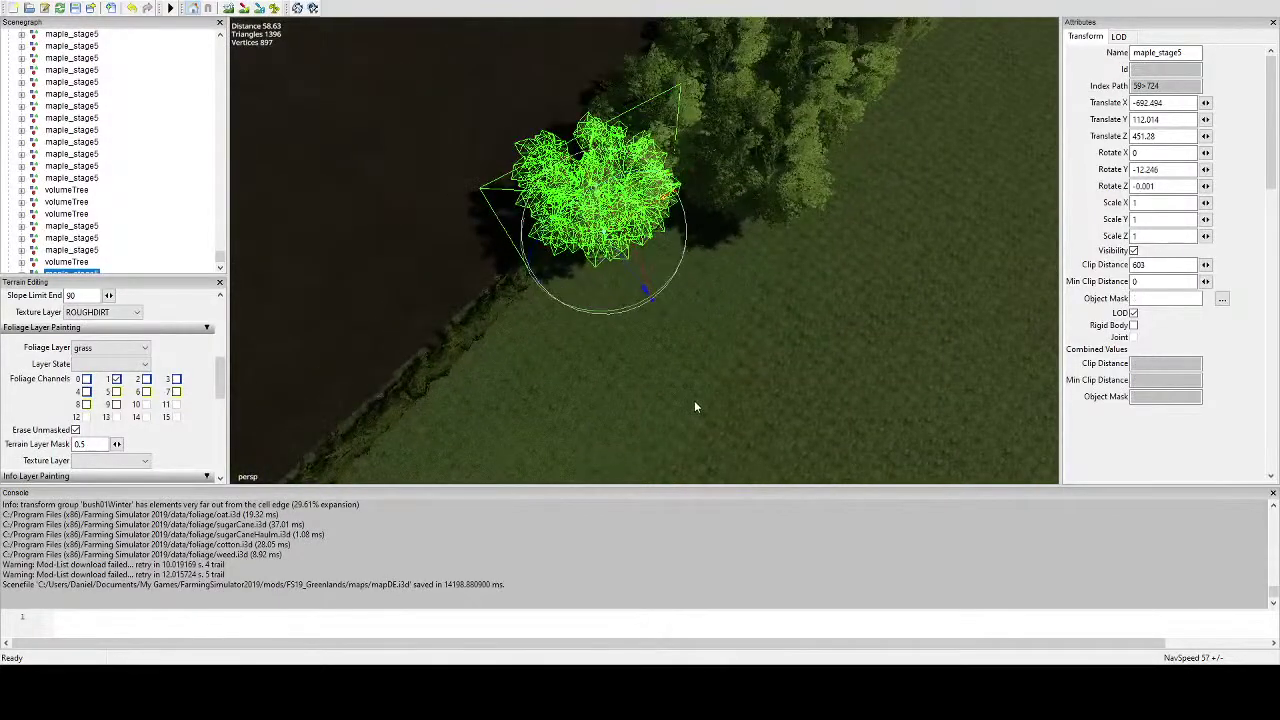
Duplicate the maple to the grass side at about X -688.7, Z 464.3, with a Y rotation of about 76.7.
key(ctrl+d)
drag(703, 263, 643, 364)
scroll(755, 260, down, 4)
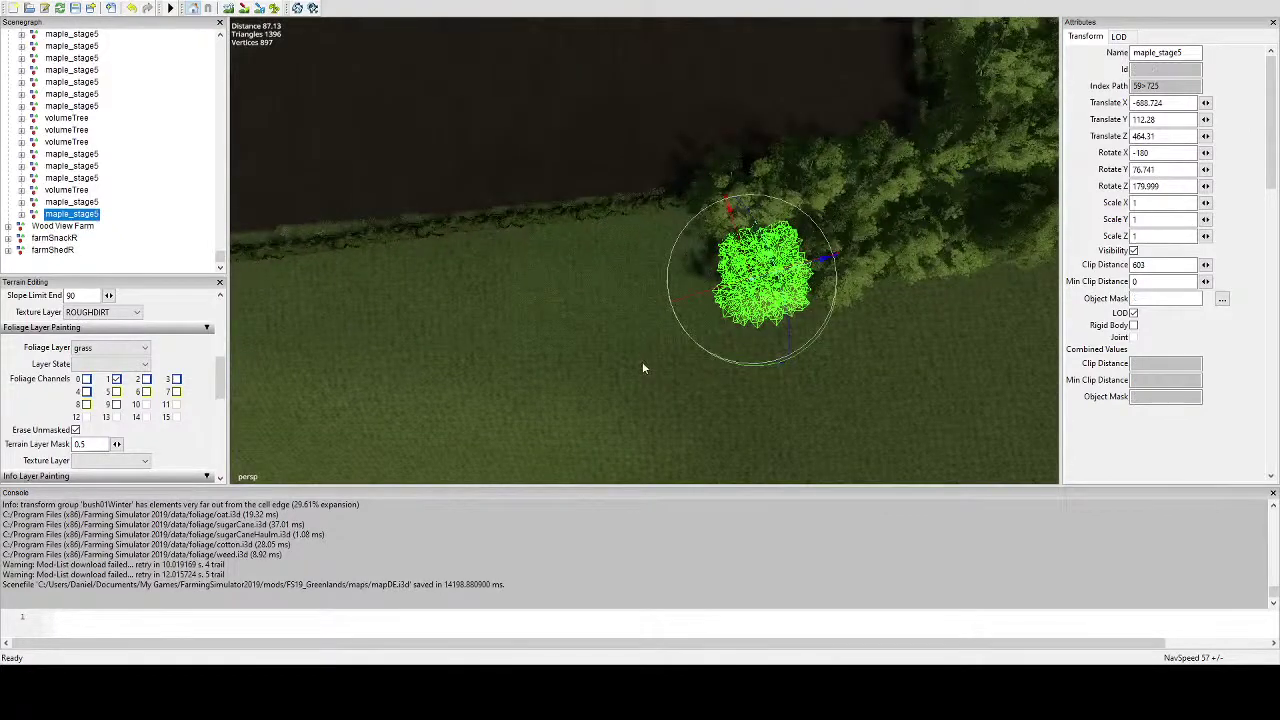
Duplicate the maple to the hedge at about X -705.2, Z 454.7, with Y rotation -19.7, and place another copy at X -717.6, Z 455.5.
key(ctrl+d)
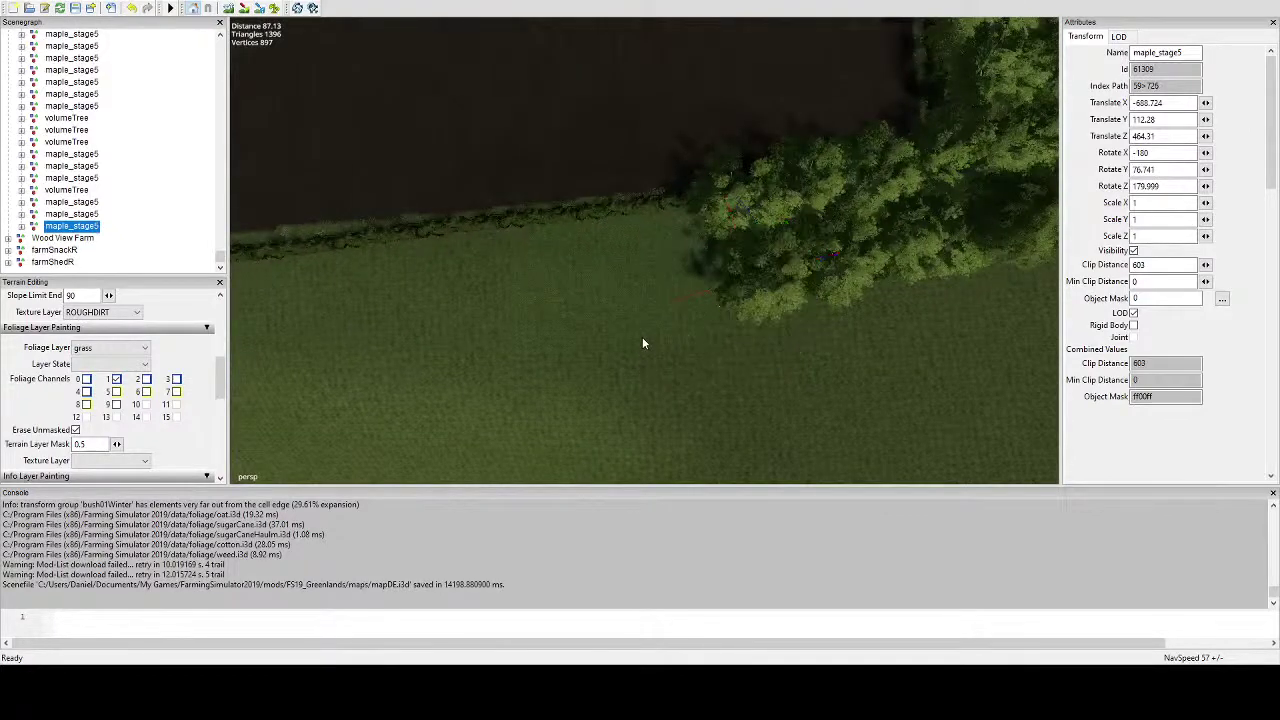
key(ctrl+b)
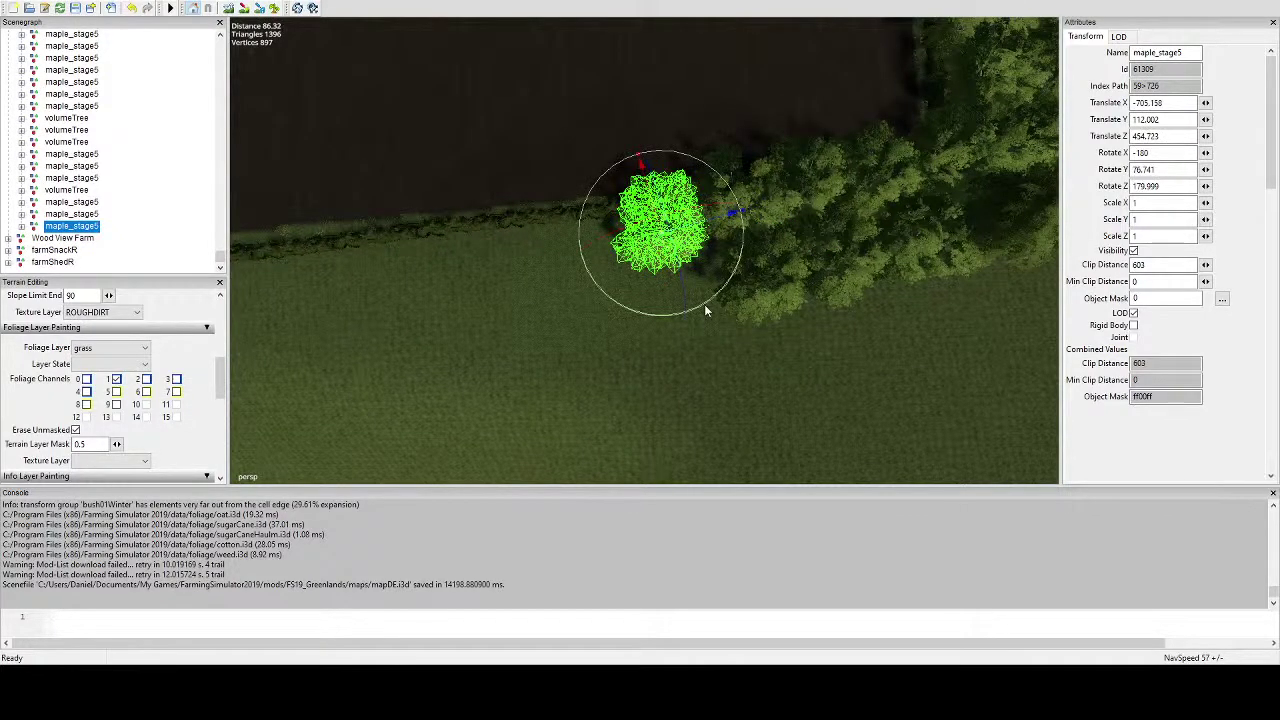
drag(704, 304, 651, 274)
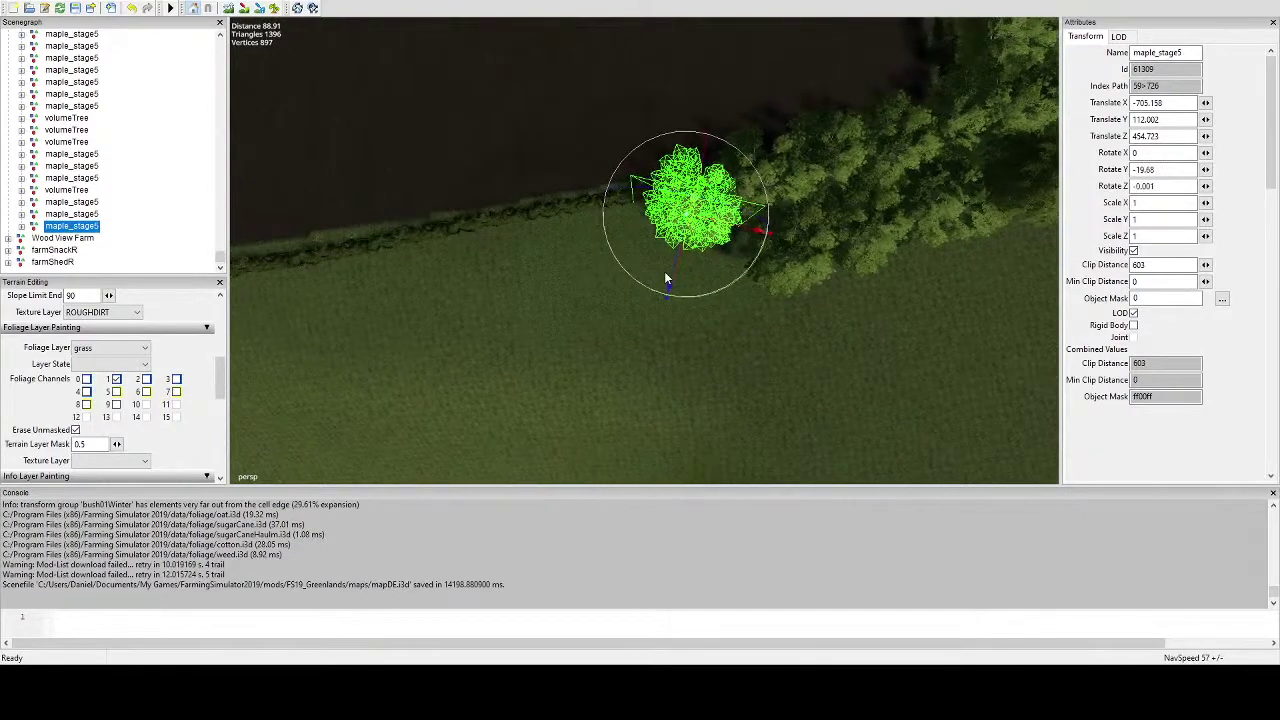
key(ctrl+d)
click(621, 229)
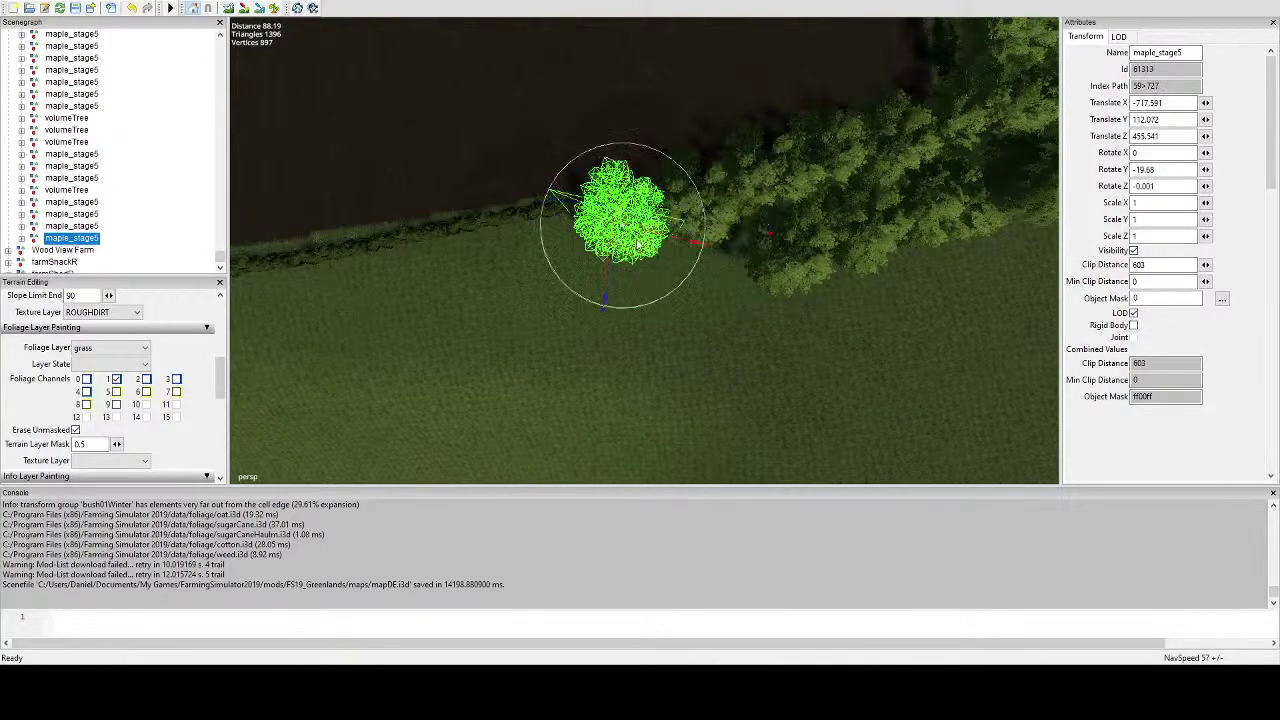
Duplicate the hedge maple to the grass side at about X -700.4, Z 465.9, with a Y rotation of about -60.6.
alt+middle_drag(621, 229, 714, 245)
scroll(716, 284, up, 3)
alt+drag(727, 262, 761, 228)
right_drag(762, 228, 727, 291)
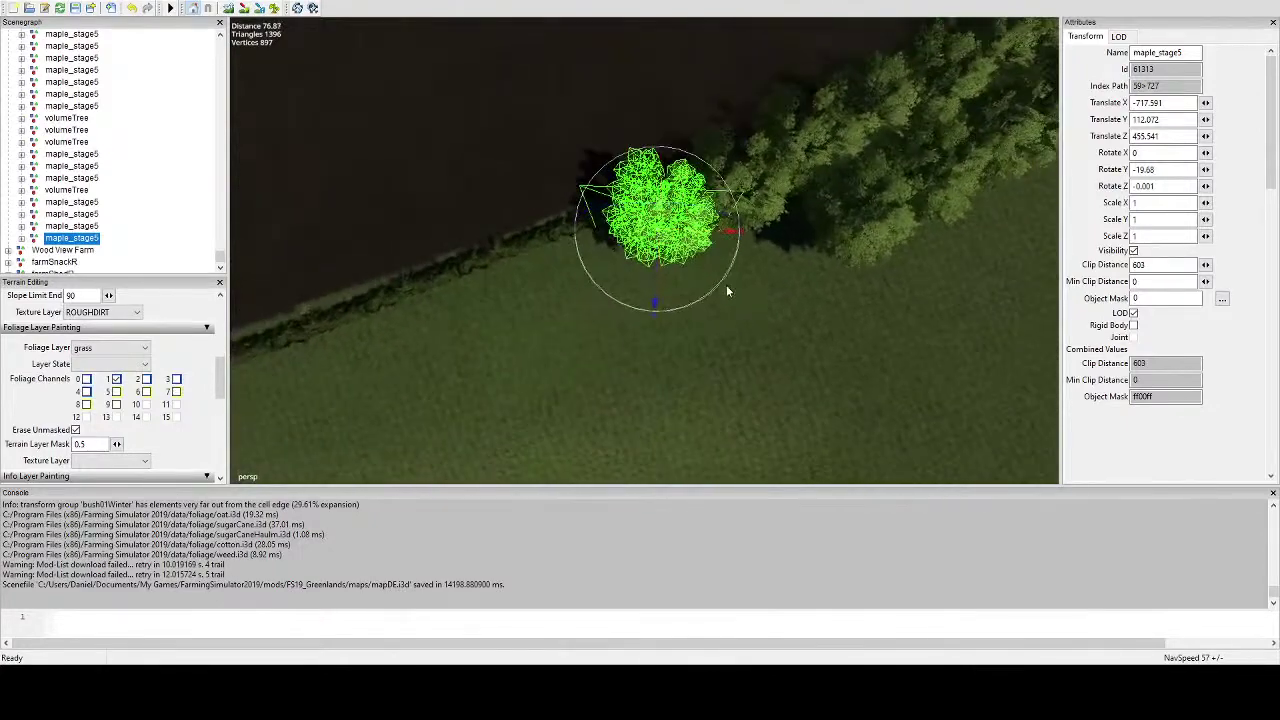
key(ctrl+d)
key(ctrl+b)
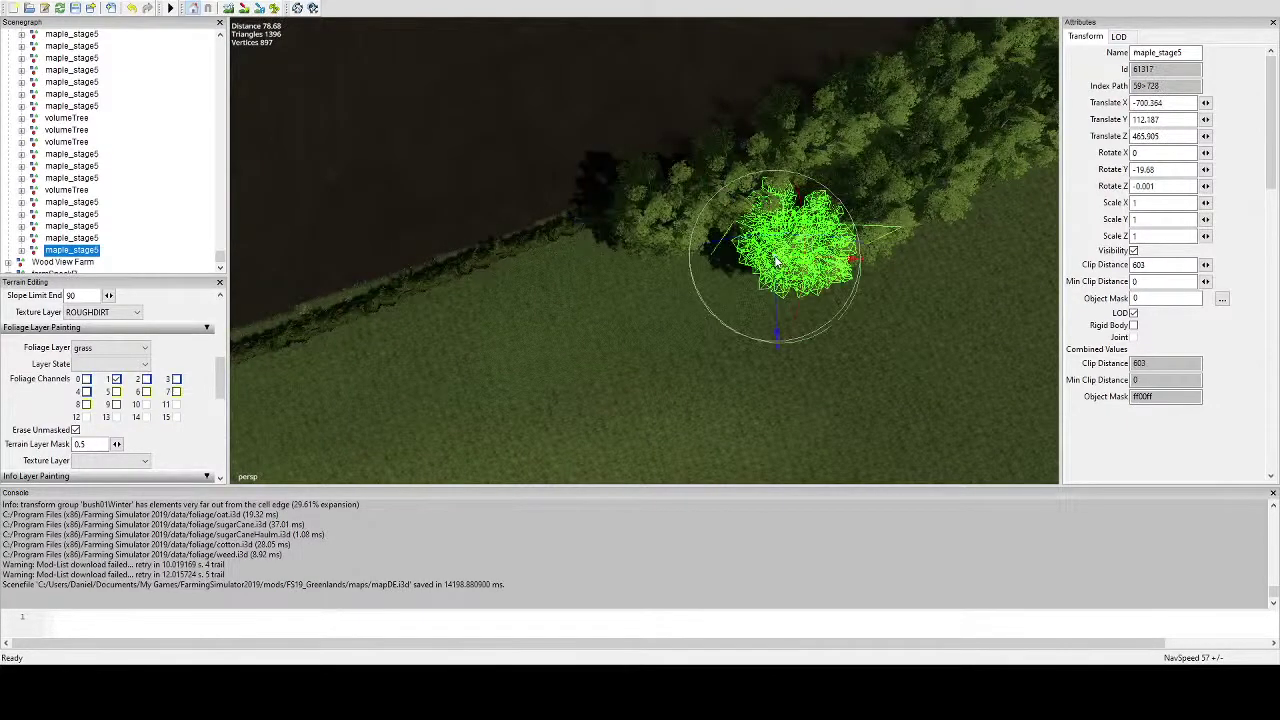
drag(802, 338, 728, 319)
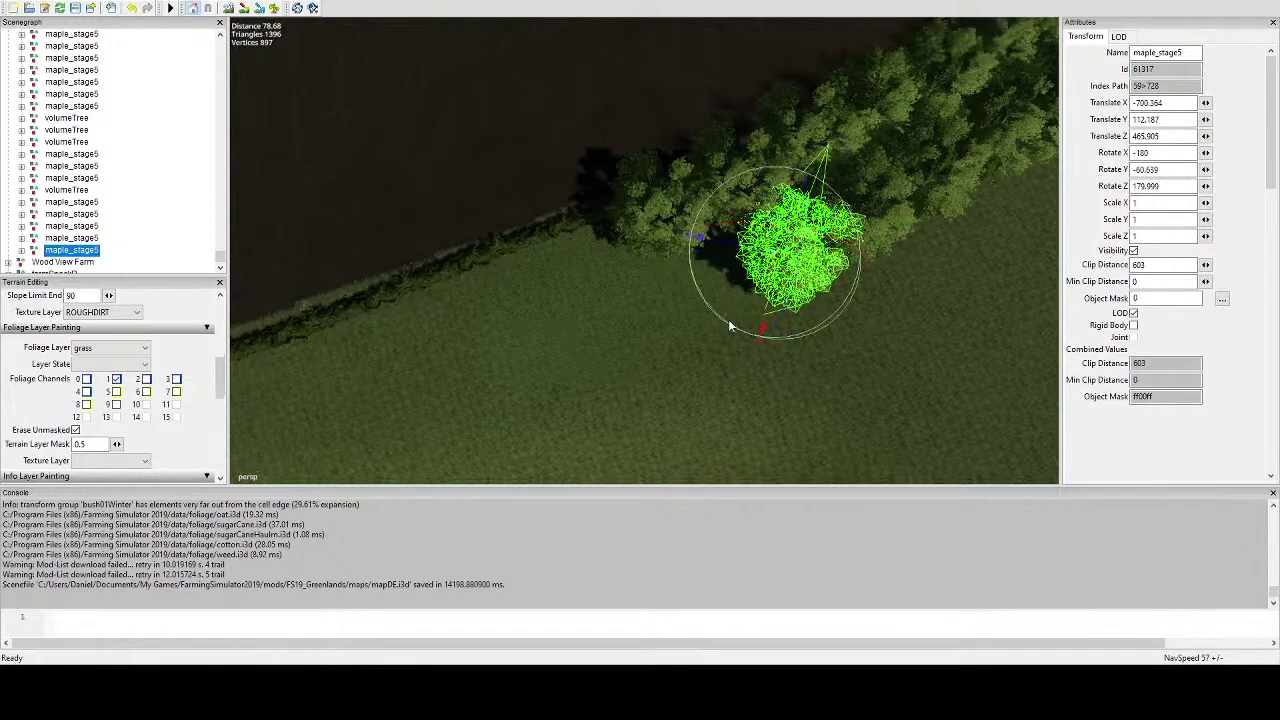
Duplicate the maple further along the grass side to about X -714.9, Z 466.6, with a Y rotation of about 39.3.
right_drag(728, 319, 688, 334)
key(ctrl+v)
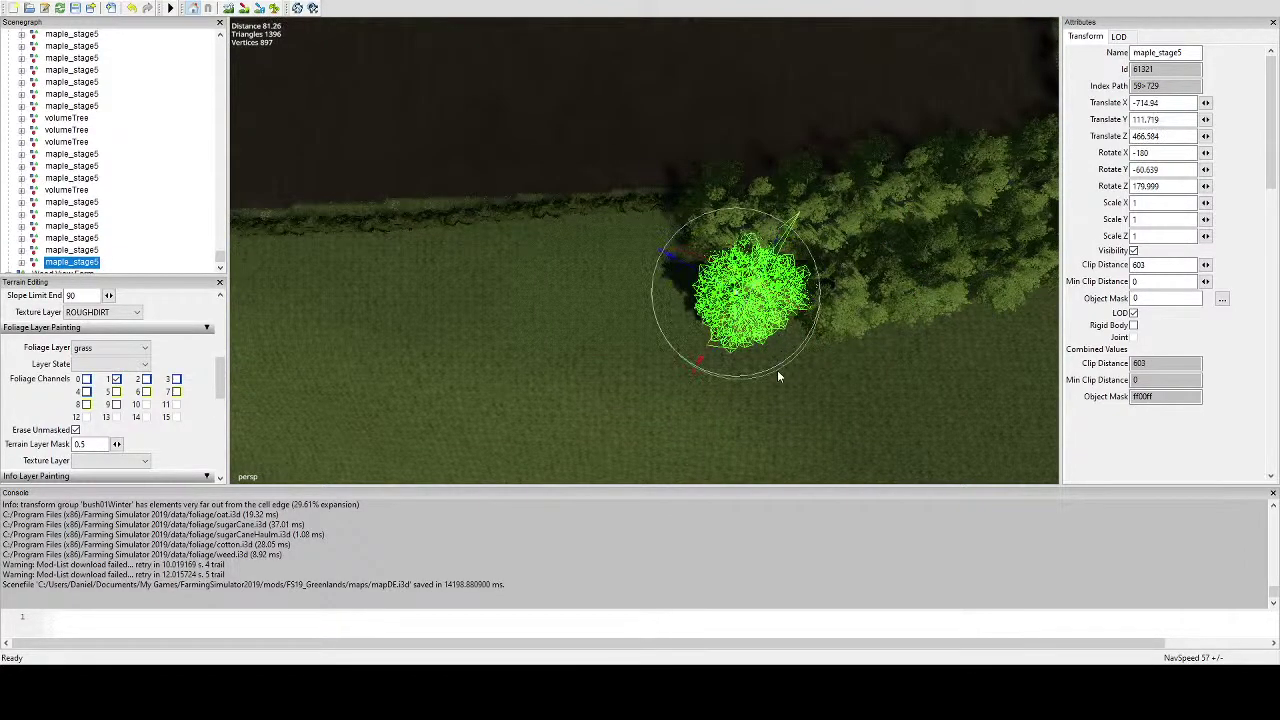
alt+drag(780, 376, 871, 366)
scroll(853, 298, up, 5)
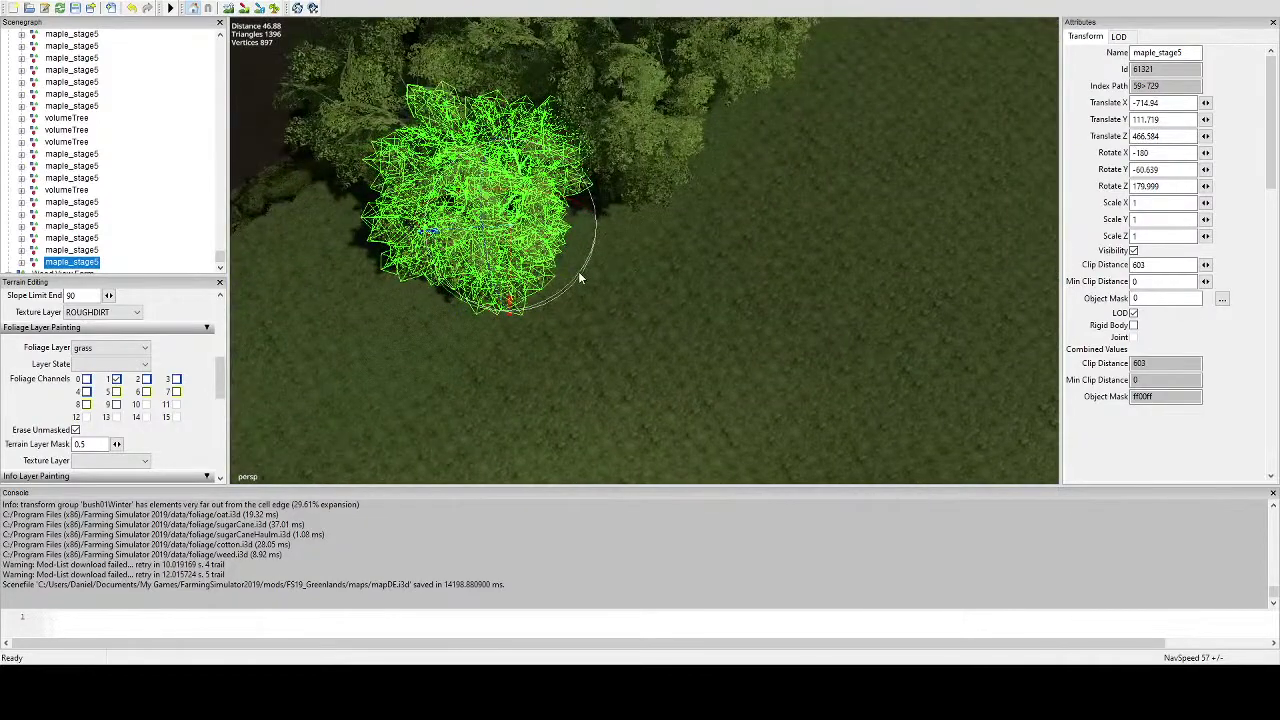
drag(579, 273, 535, 323)
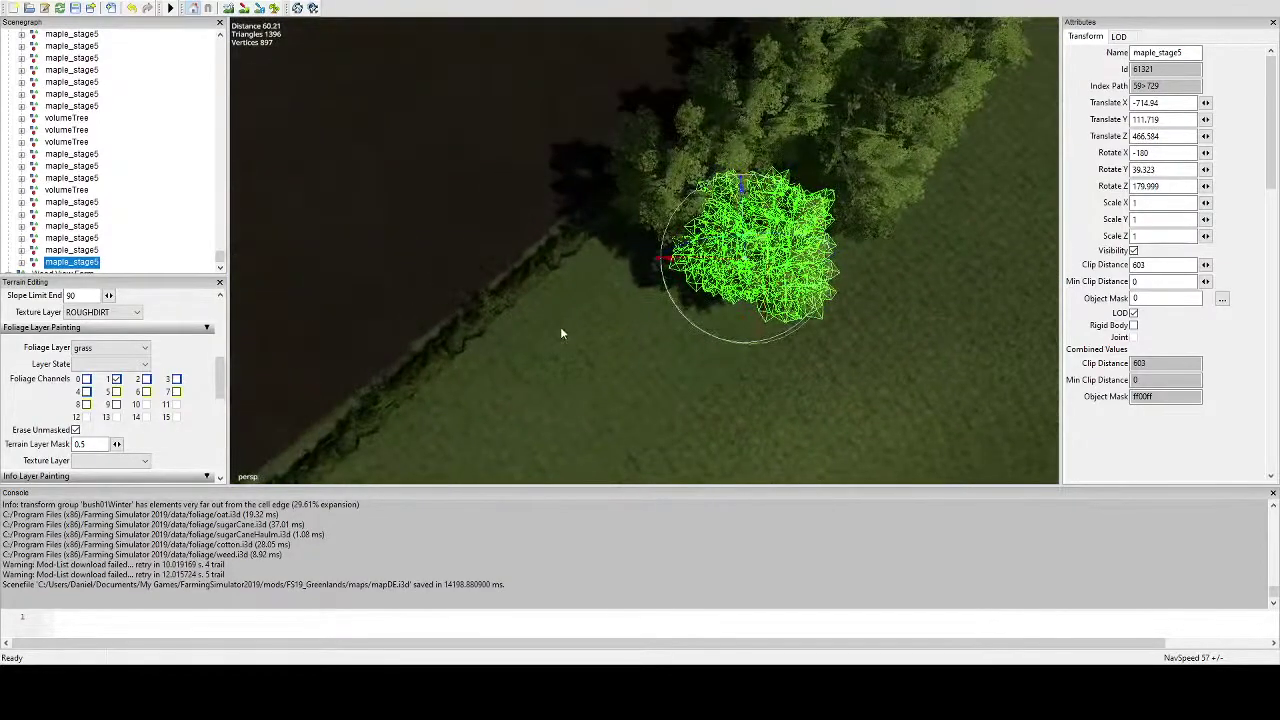
Duplicate the maple to the hedge line at about X -731.5, Z 453.7, with a Y rotation of about 13.2.
key(ctrl+v)
key(ctrl+b)
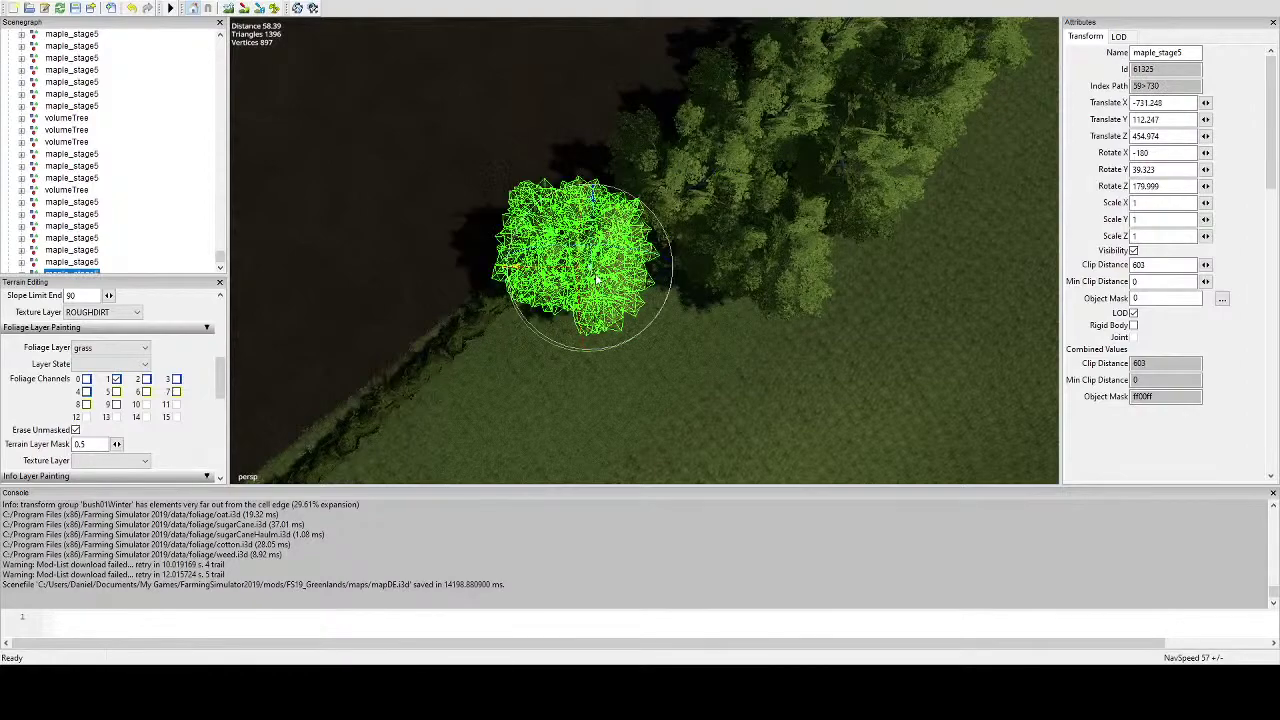
alt+drag(590, 270, 580, 296)
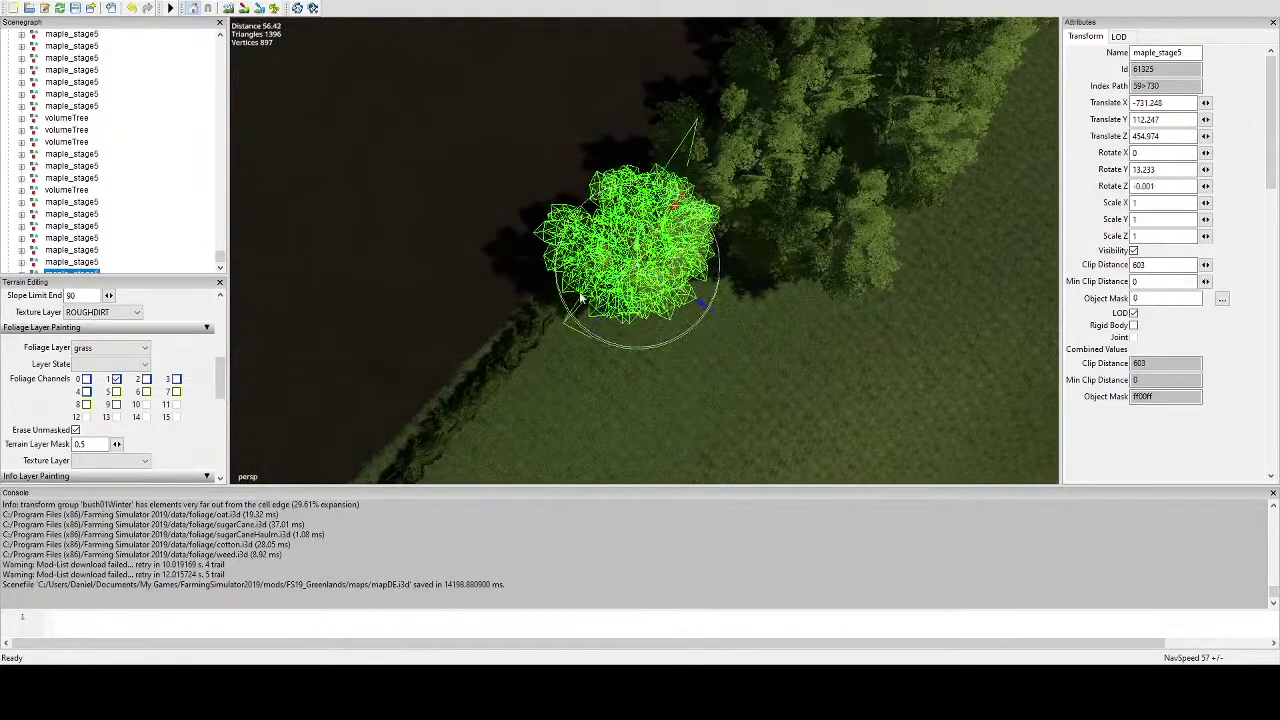
scroll(582, 294, up, 4)
alt+drag(643, 245, 622, 157)
scroll(680, 183, up, 3)
Duplicate the hedge maple to the grass side at about X -727.3, Z 466.8, with a Y rotation of about 86.6.
scroll(737, 216, down, 3)
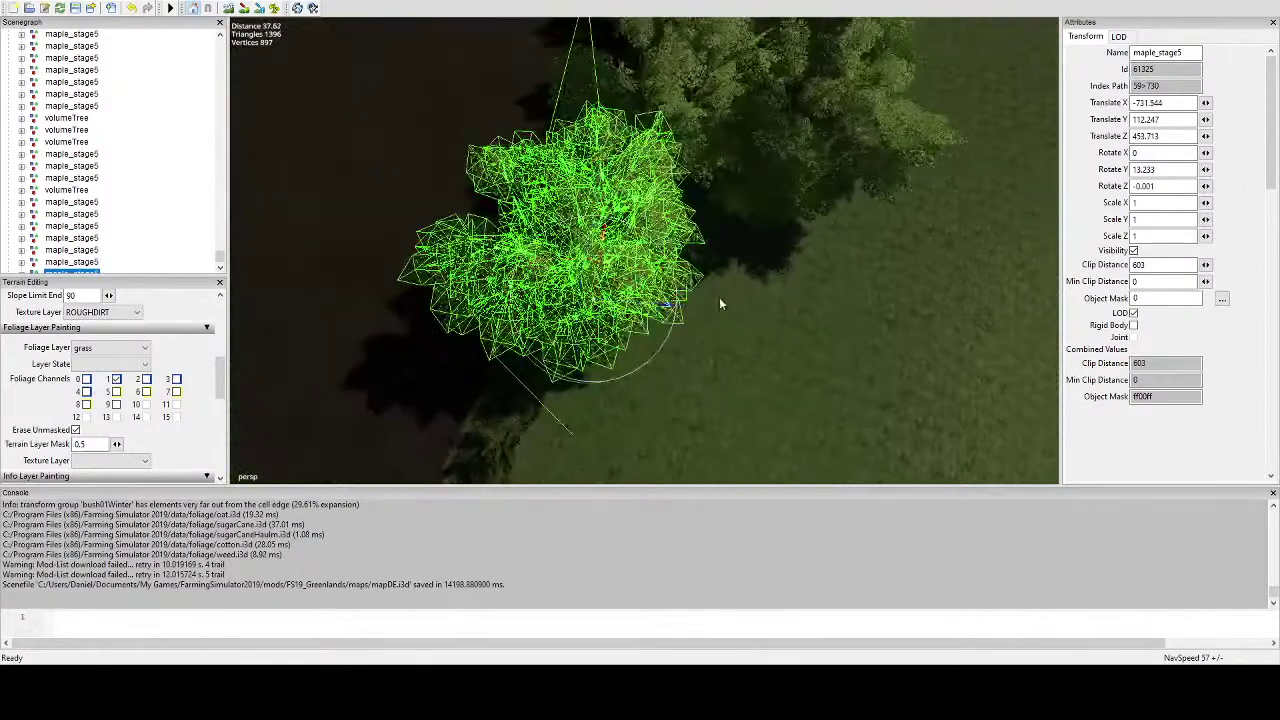
scroll(707, 377, down, 2)
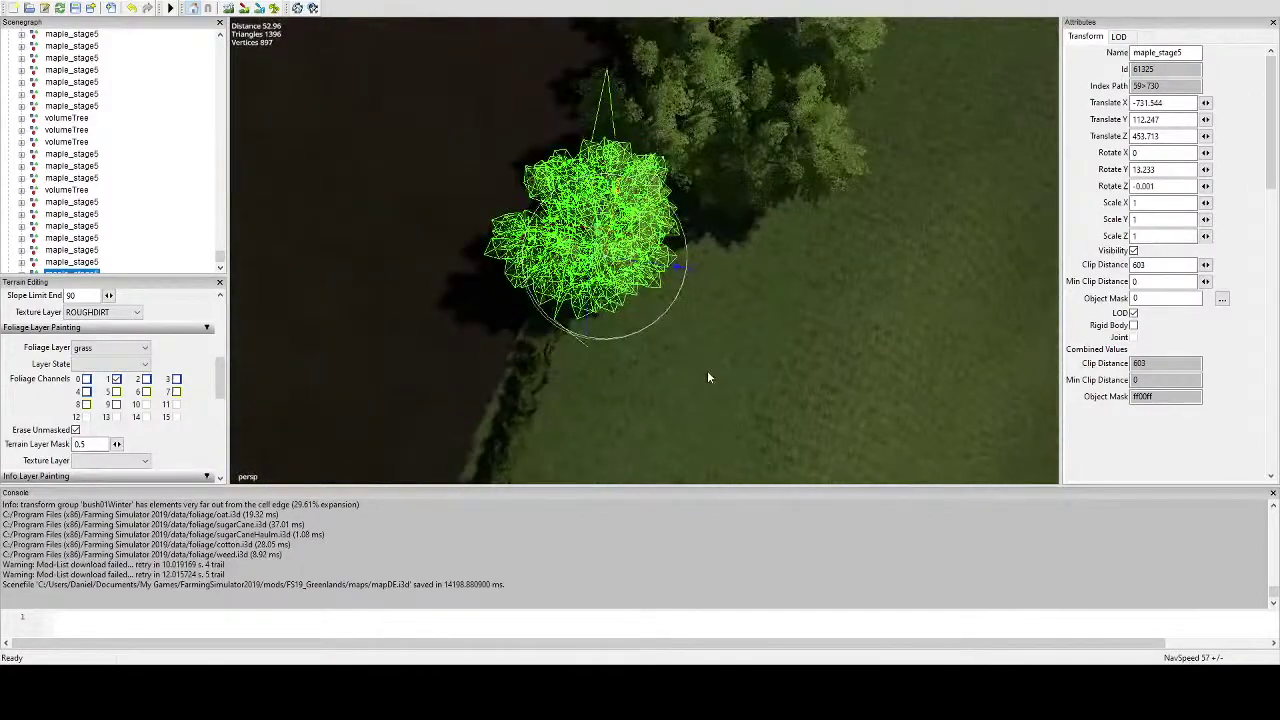
key(ctrl+d)
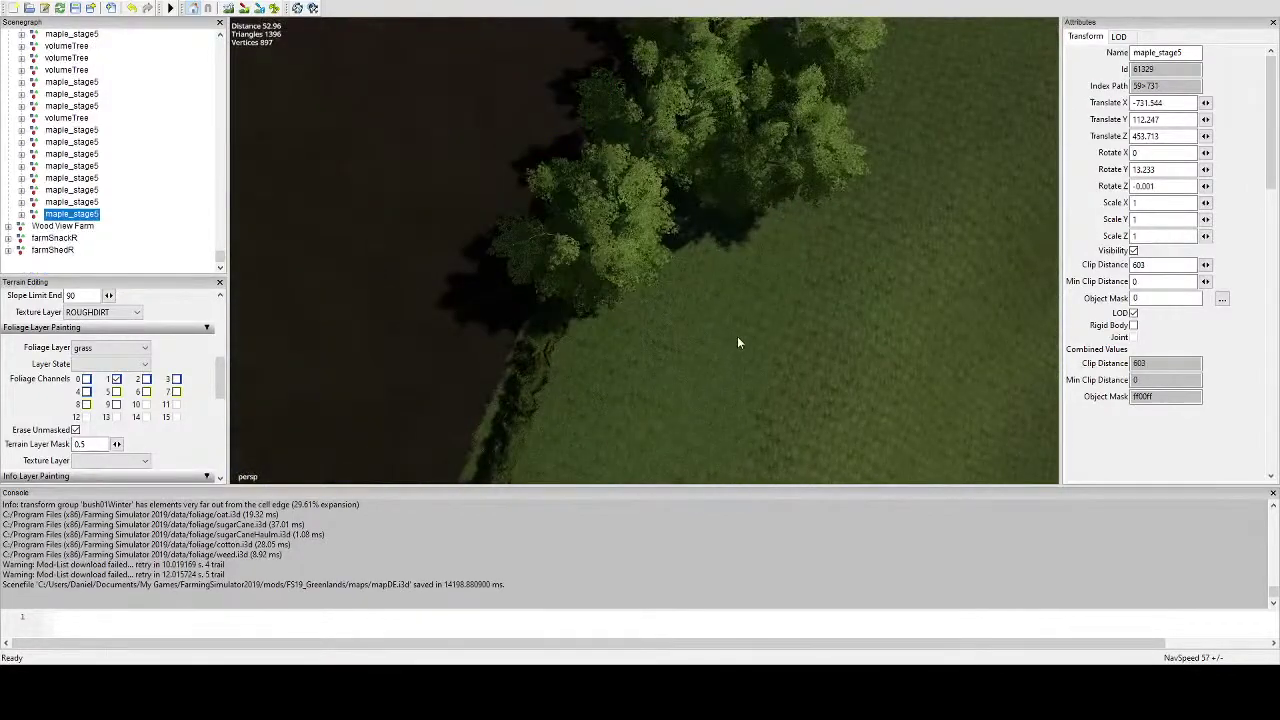
key(ctrl+b)
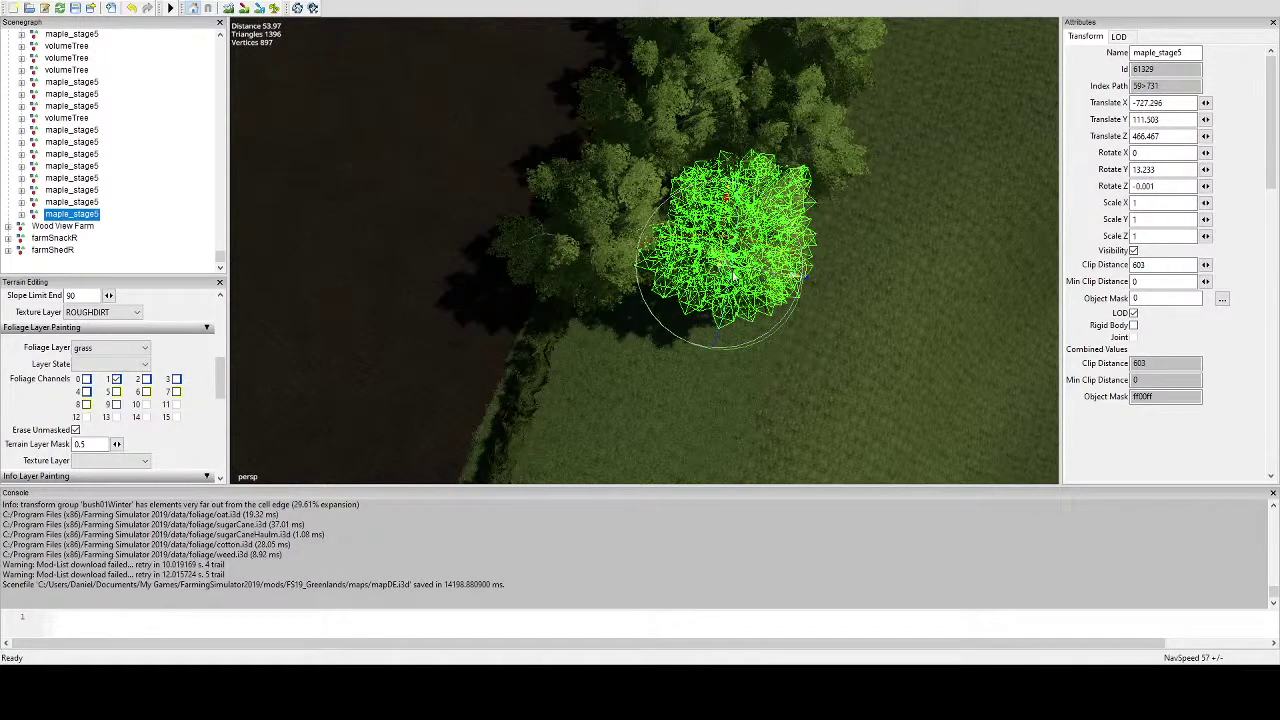
alt+middle_drag(777, 343, 735, 314)
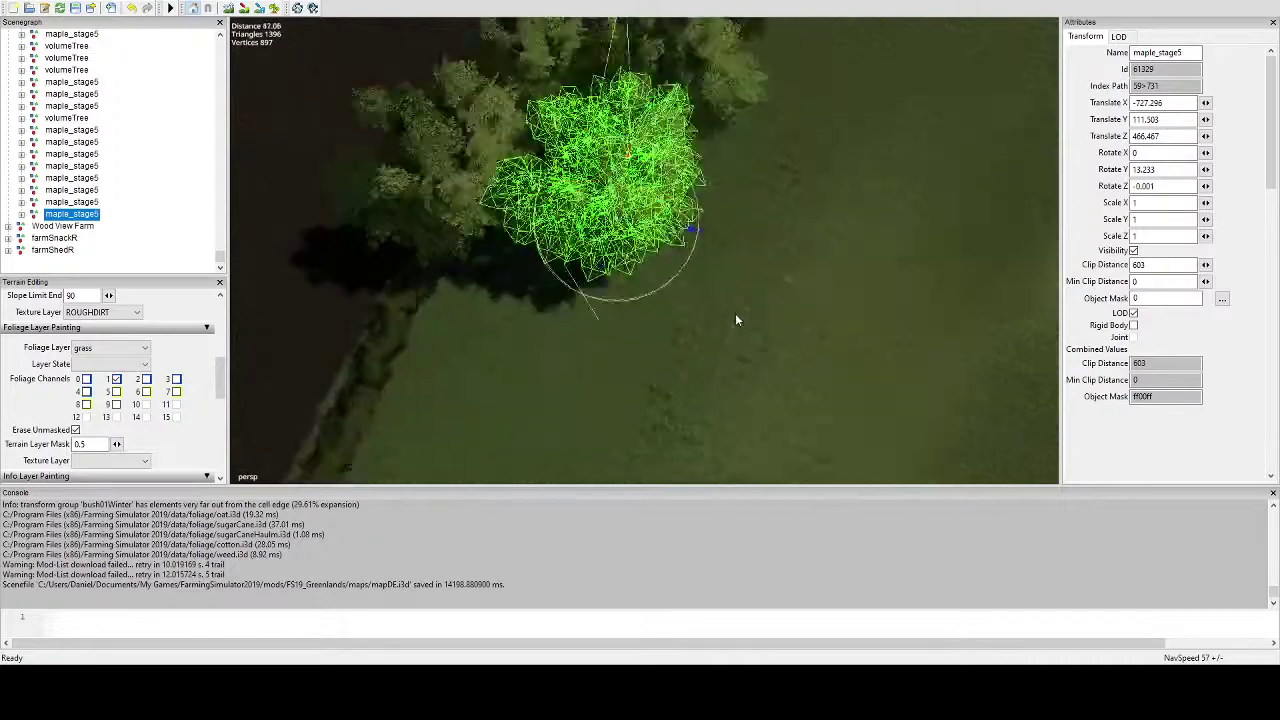
scroll(733, 312, up, 1)
drag(645, 272, 673, 175)
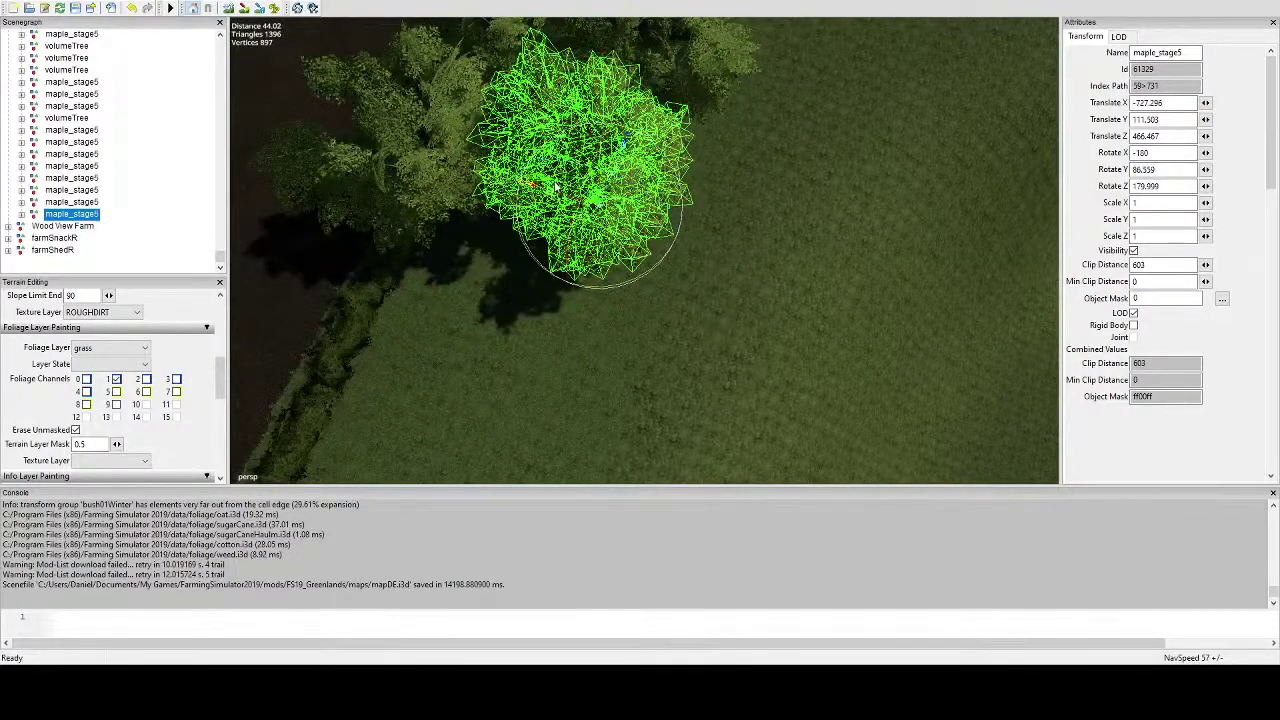
drag(532, 184, 537, 185)
Duplicate the grass-side maple to the hedge line at about X -746.7, Z 455.6, with a Y rotation of about -30.6.
alt+drag(774, 322, 634, 382)
scroll(654, 190, up, 2)
scroll(655, 190, up, 2)
scroll(656, 191, down, 5)
scroll(640, 390, down, 1)
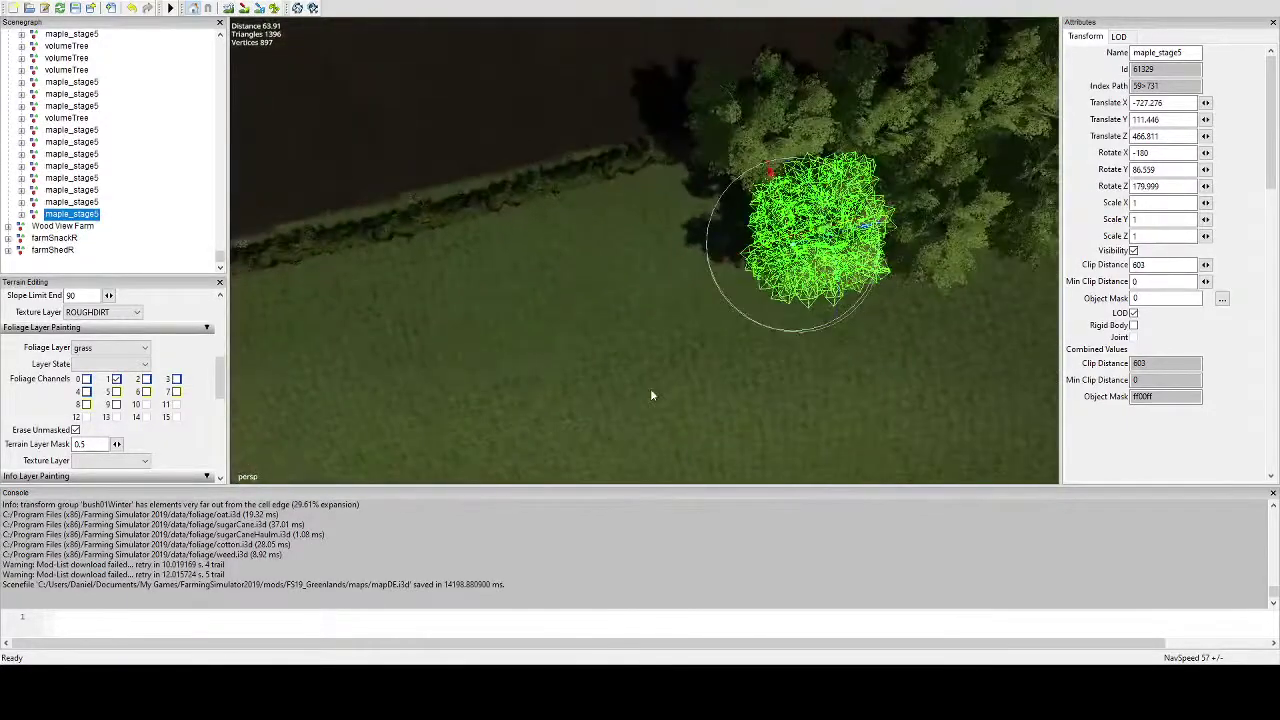
alt+drag(700, 274, 684, 285)
scroll(690, 300, down, 1)
key(ctrl+d)
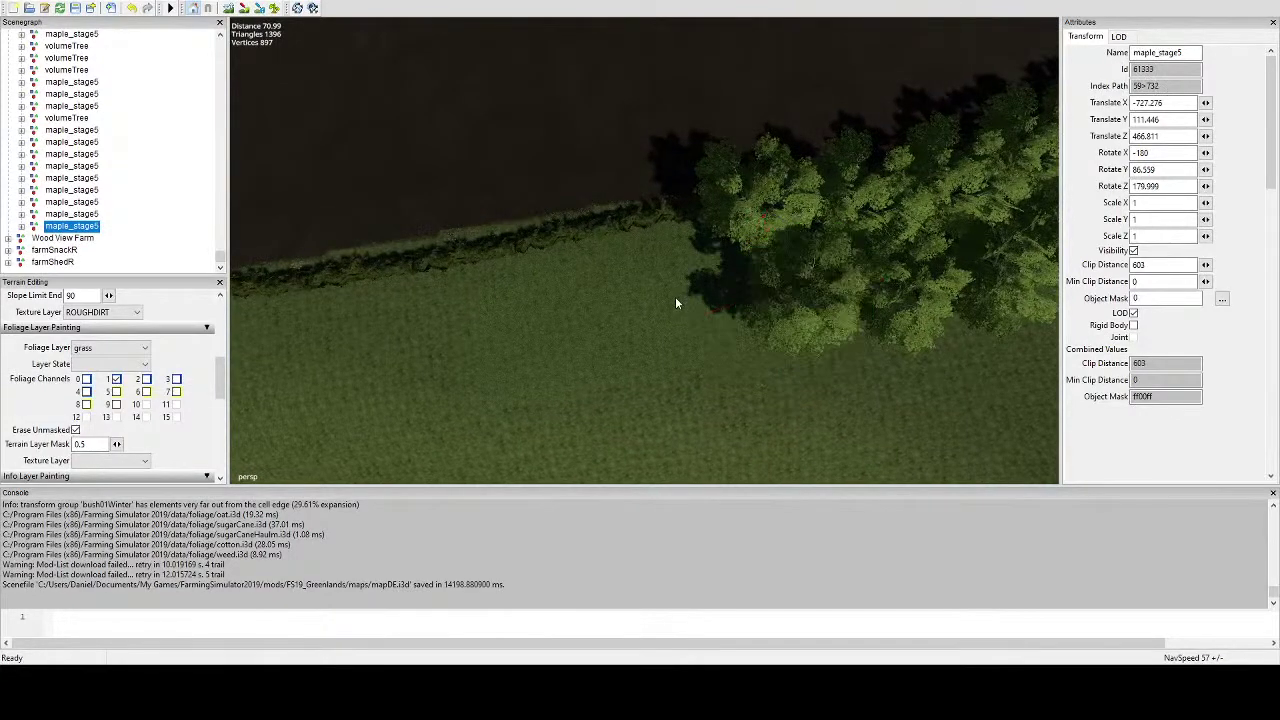
key(ctrl+b)
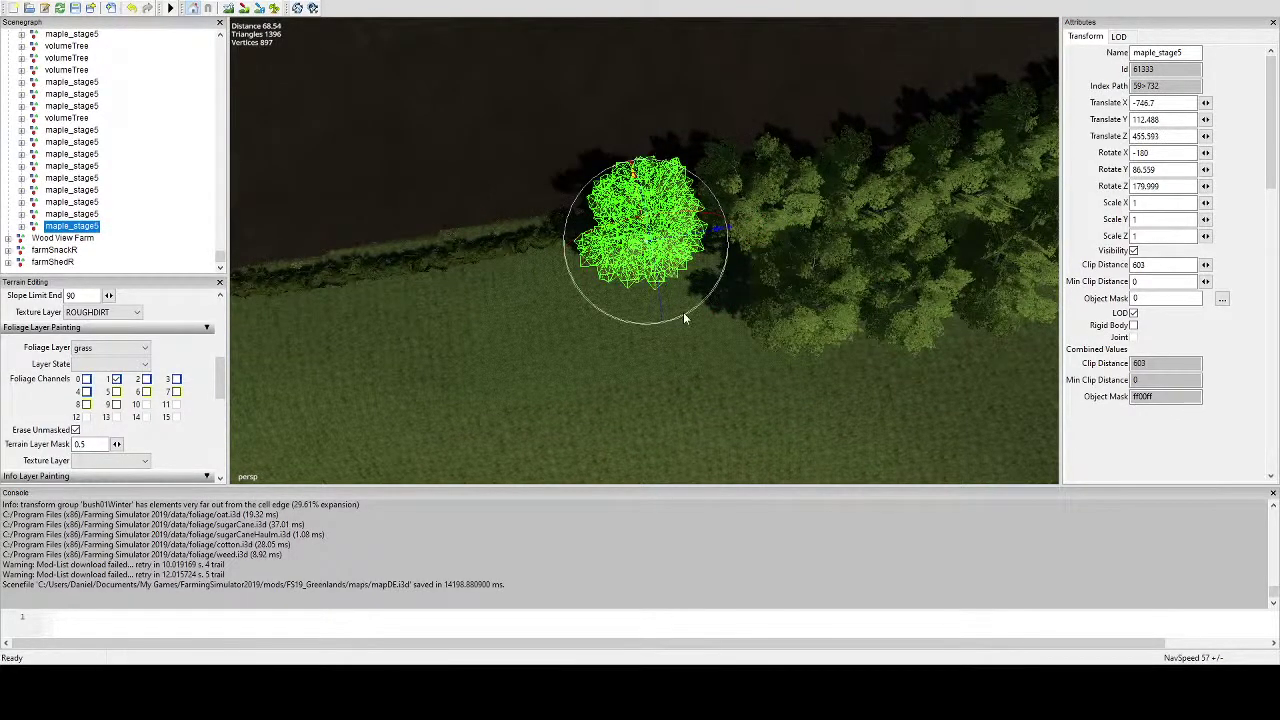
drag(684, 316, 600, 240)
Duplicate the hedge maple to the grass side at about X -742.2, Z 467.1, with a Y rotation of about 25.3.
scroll(600, 240, up, 3)
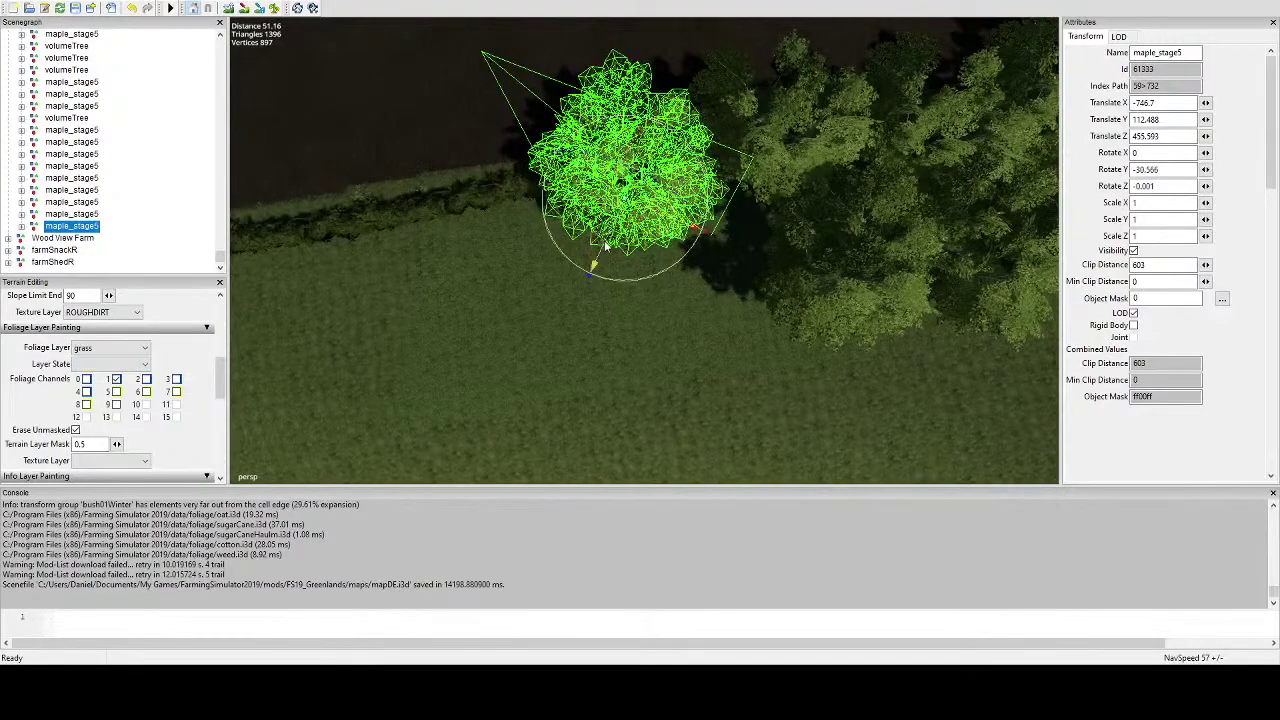
key(ctrl+d)
click(680, 298)
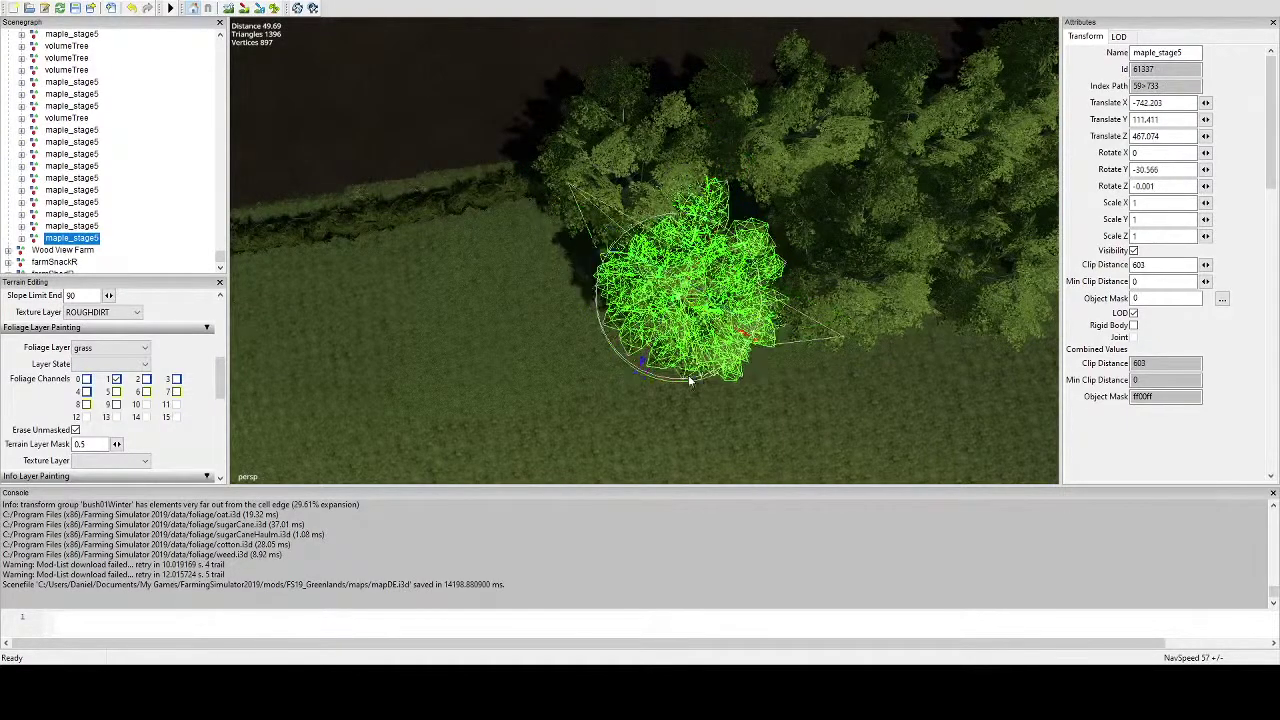
drag(689, 380, 639, 329)
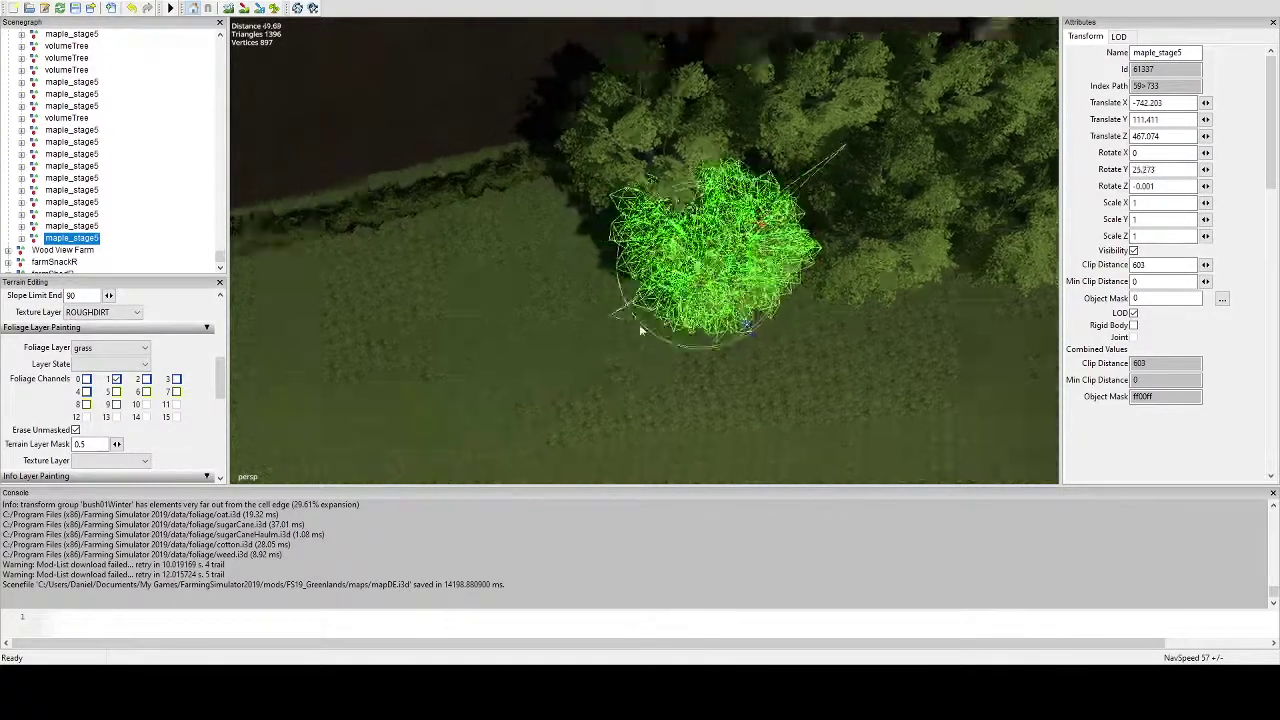
Duplicate the maple to the hedge line and settle the copy at about X -760.3, Z 456.6, with a Y rotation of about -66.0.
alt+middle_drag(641, 330, 675, 302)
alt+drag(675, 302, 762, 235)
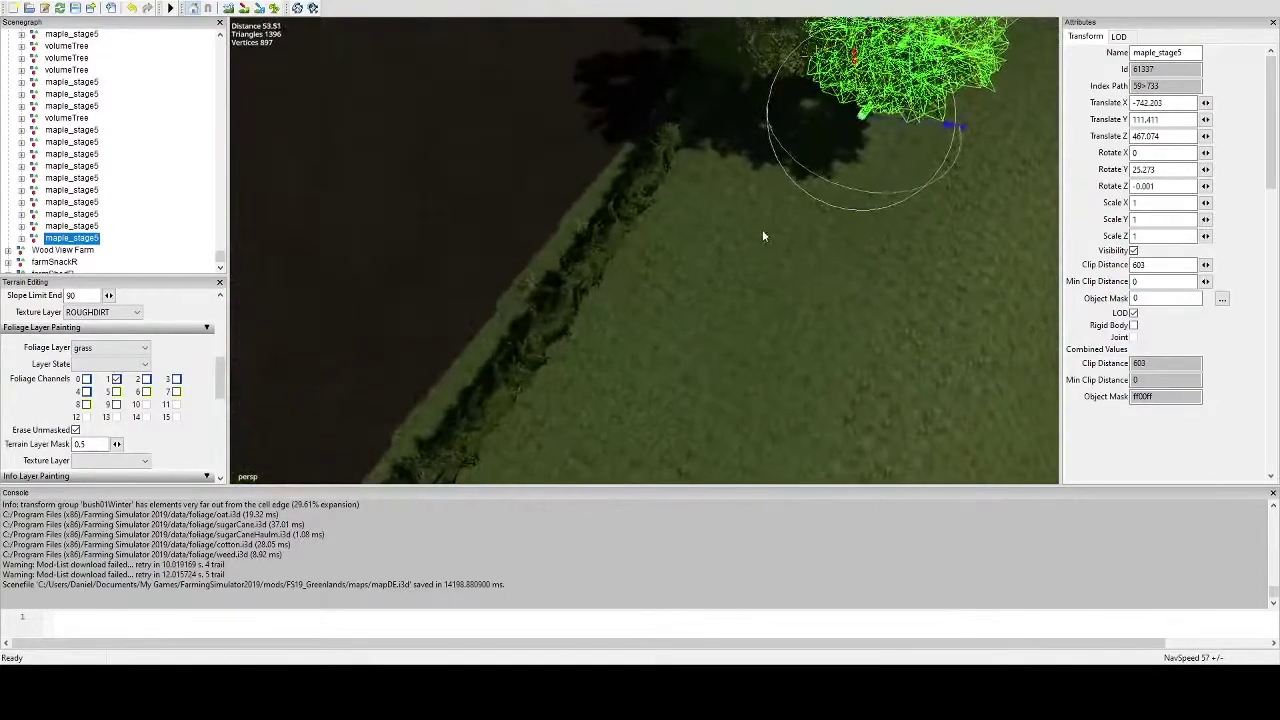
right_drag(762, 233, 790, 188)
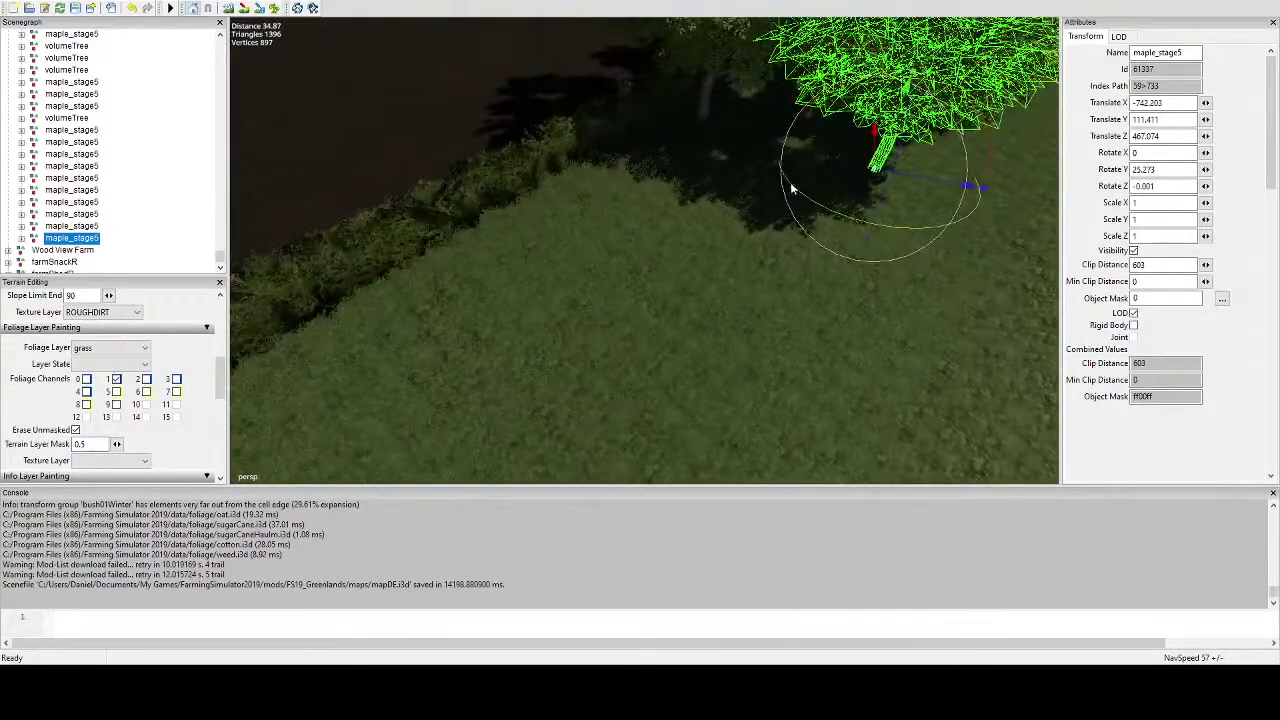
key(ctrl+d)
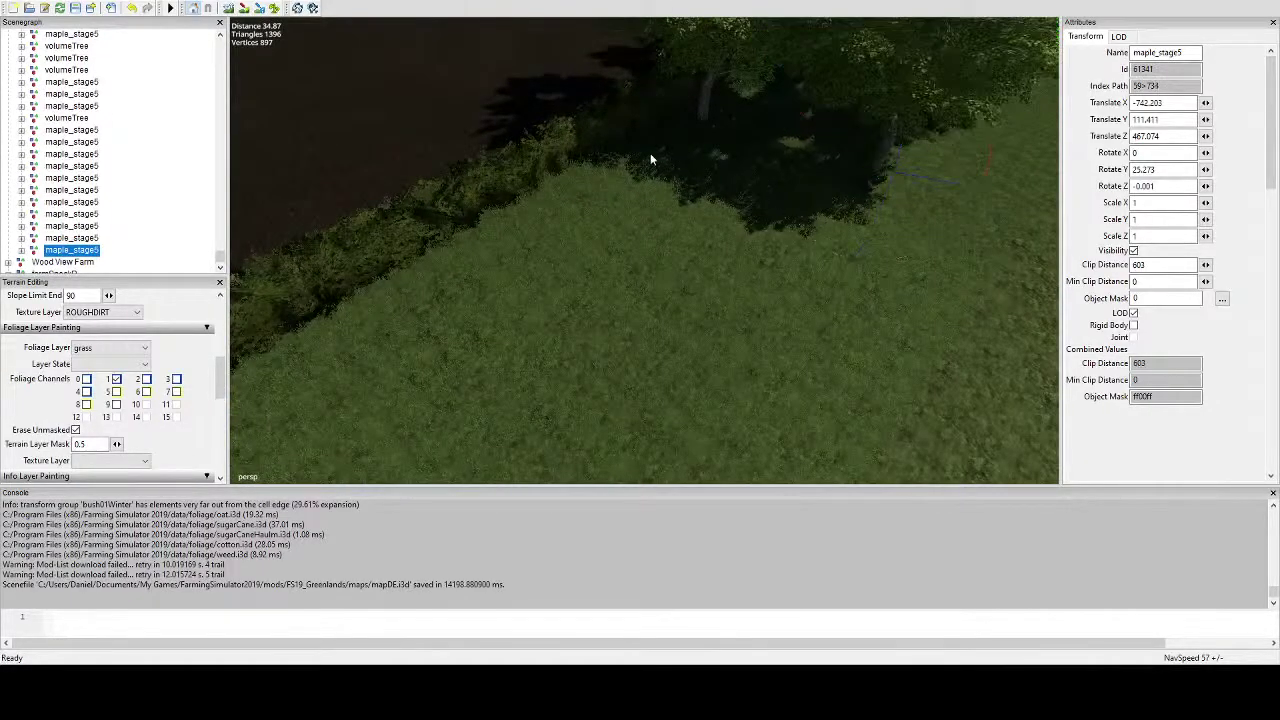
key(ctrl+b)
alt+drag(618, 170, 637, 280)
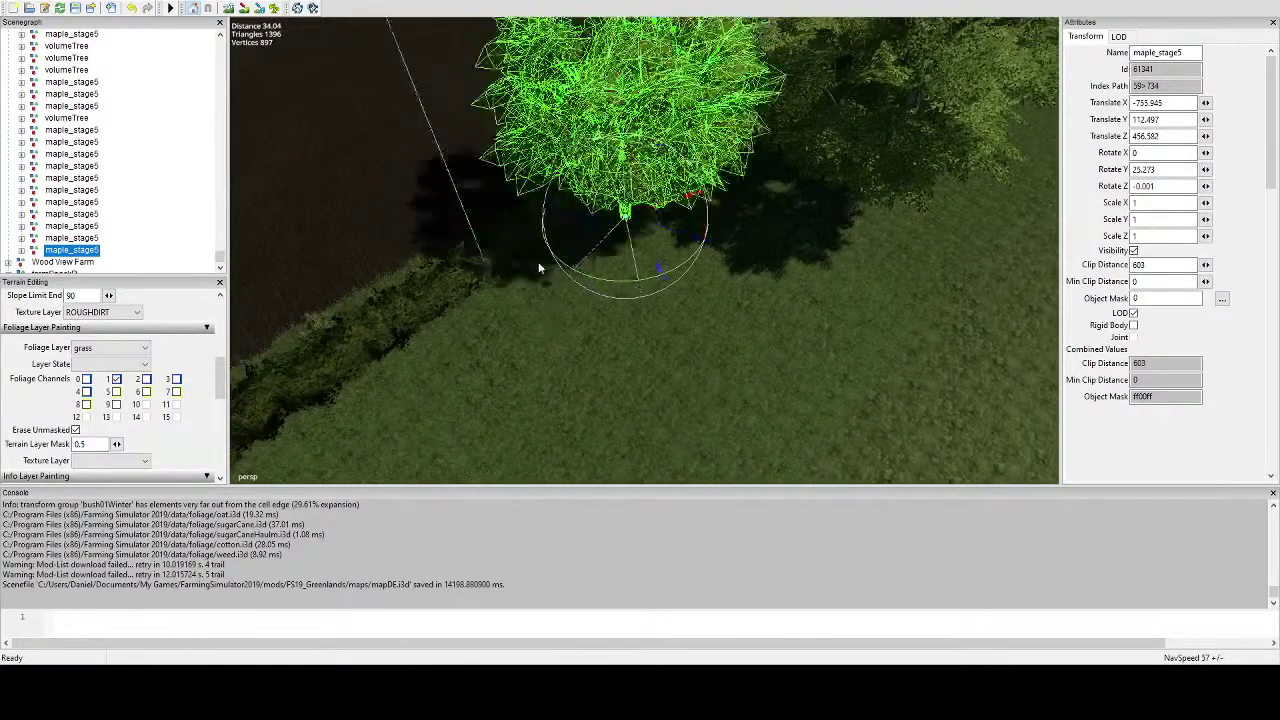
drag(538, 268, 526, 242)
scroll(534, 316, down, 5)
alt+drag(526, 242, 588, 378)
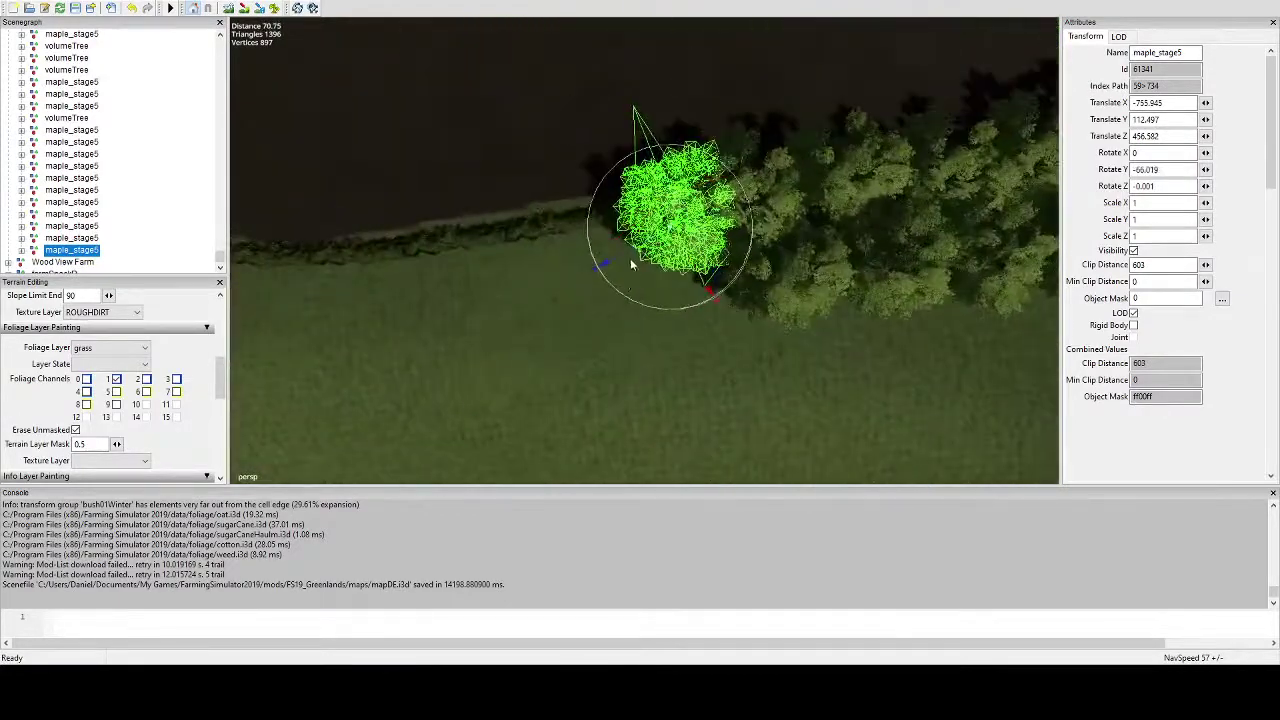
drag(632, 254, 697, 267)
Duplicate the outermost hedge maple to the grass side at about X -755.8, Z 469.3, with a Y rotation of about 9.9.
key(ctrl+d)
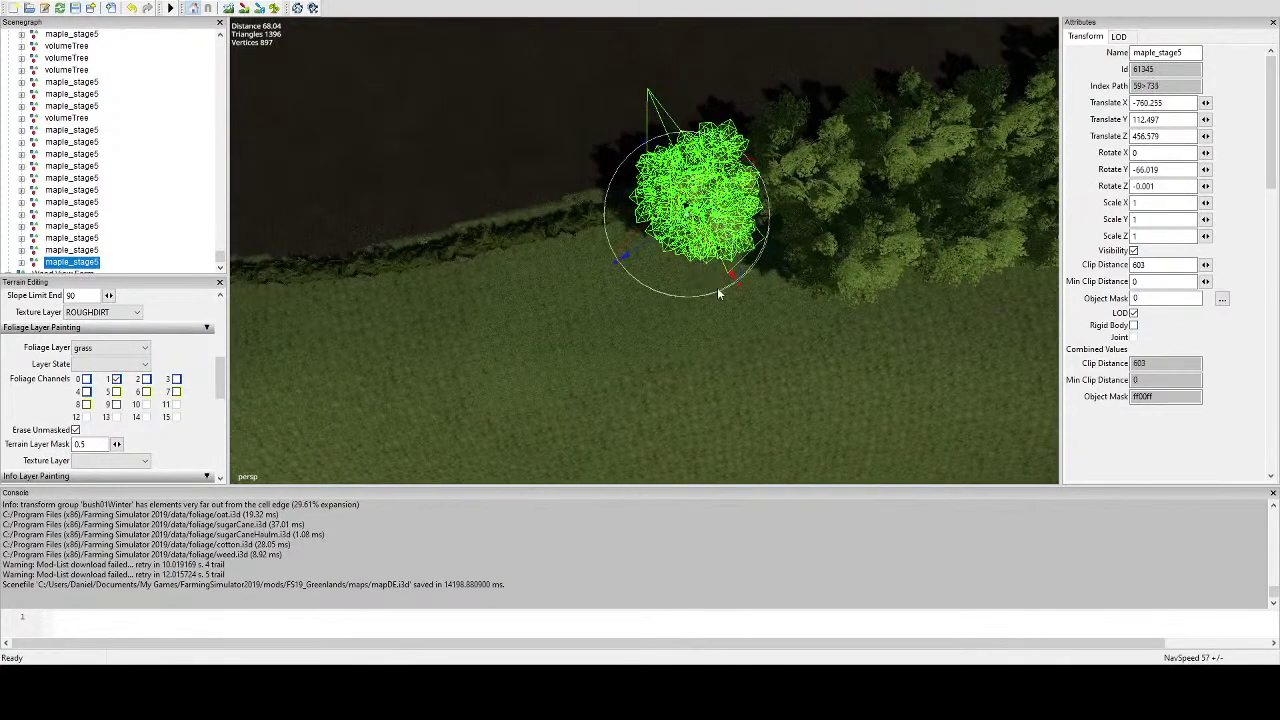
key(ctrl+b)
click(736, 299)
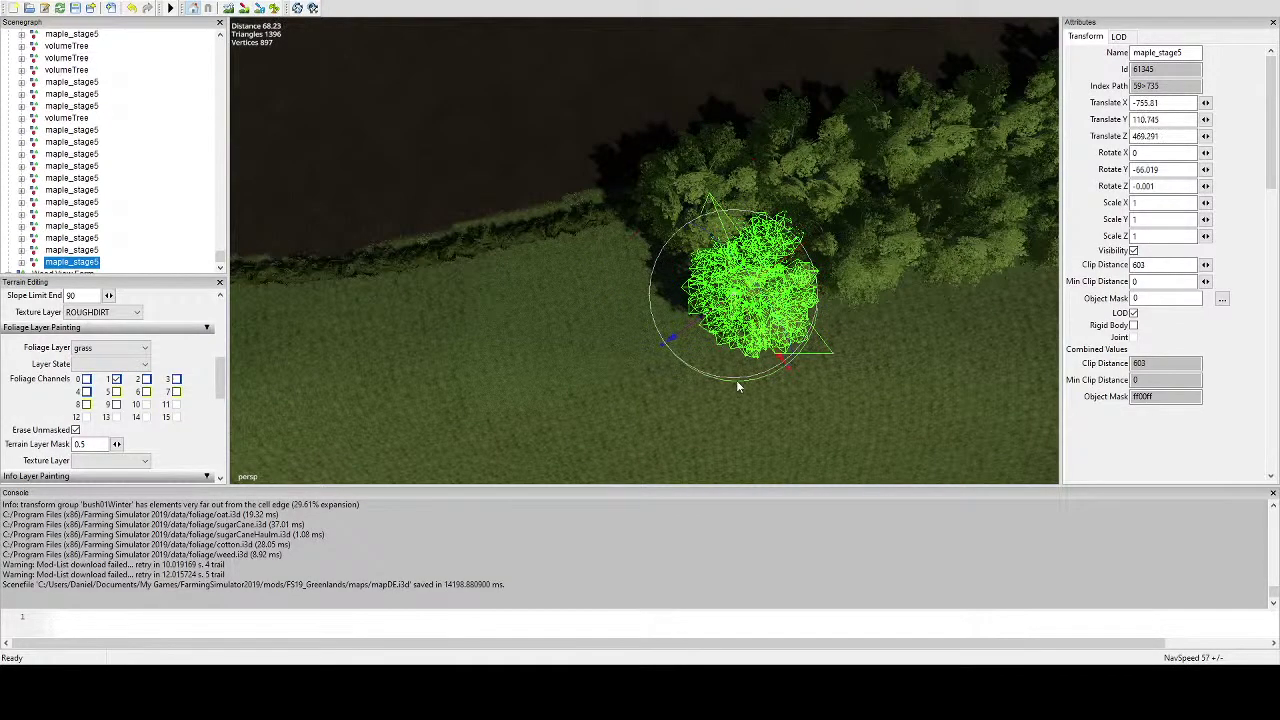
drag(736, 380, 644, 246)
Duplicate the grass-side maple to the hedge line at about X -774.0, Z 458.6, with a Y rotation of about -40.9.
alt+drag(644, 246, 666, 289)
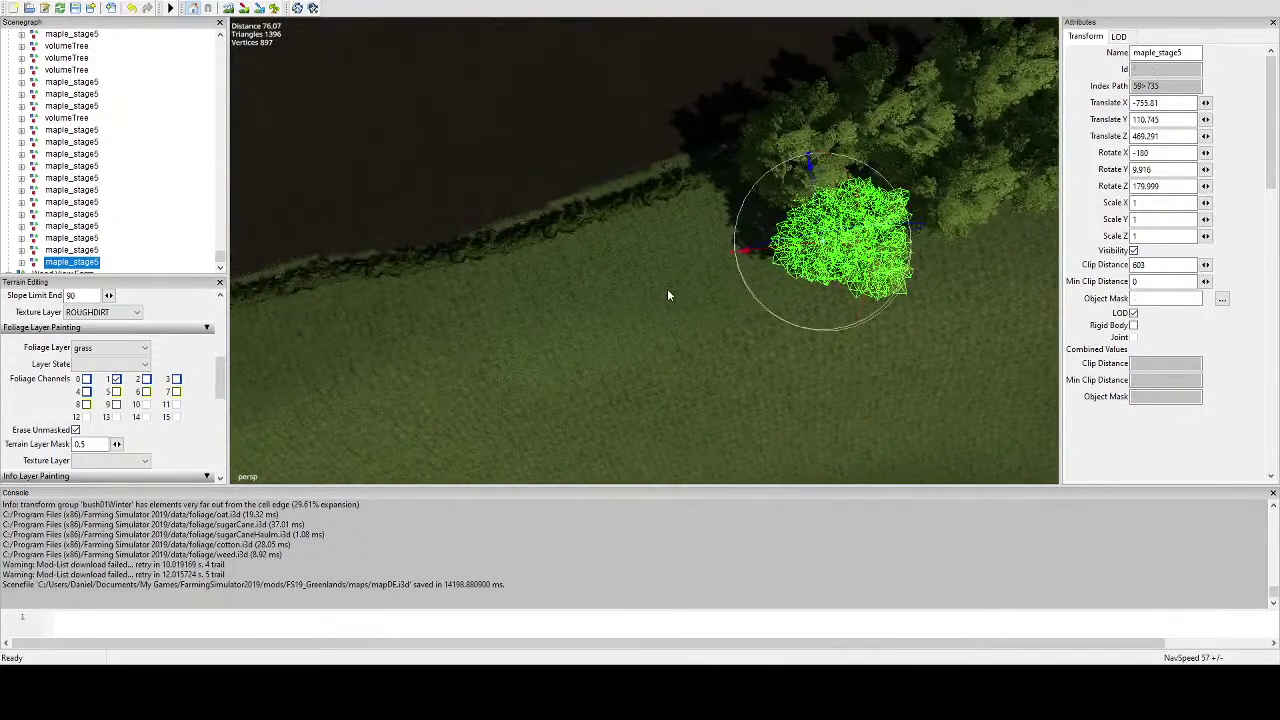
key(ctrl+d)
key(ctrl+b)
click(691, 208)
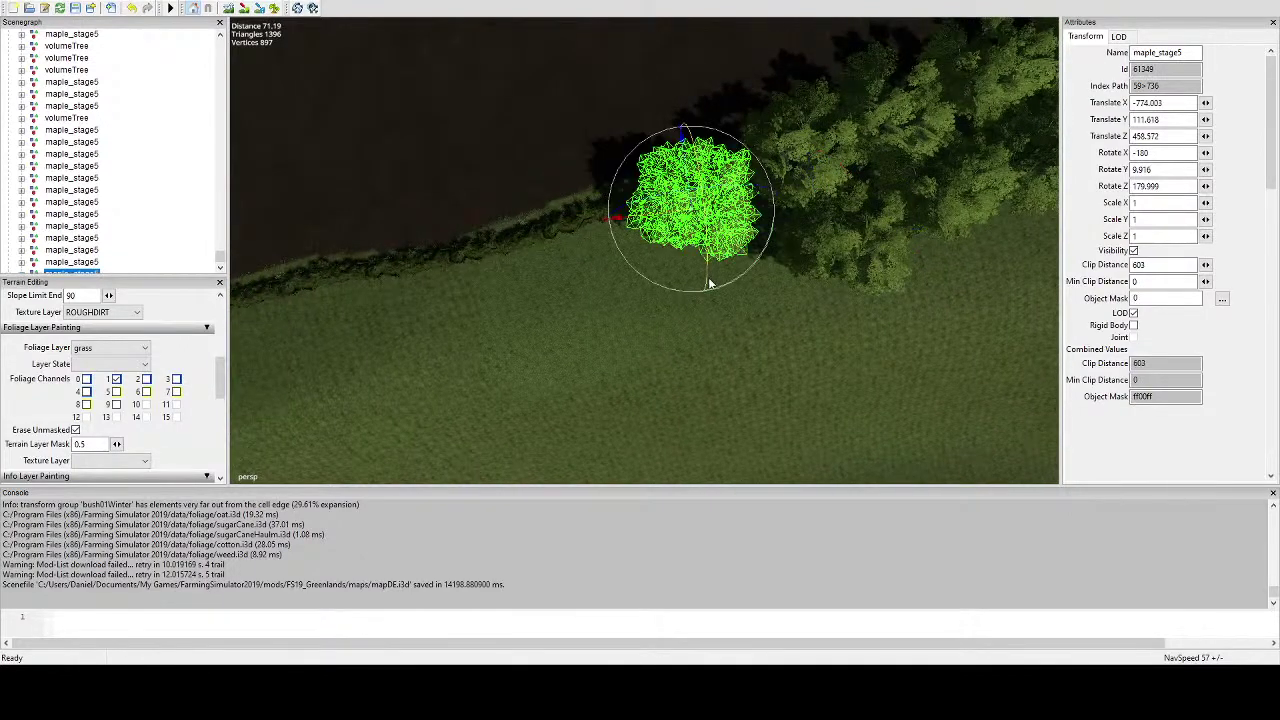
drag(690, 292, 728, 160)
Duplicate the outermost hedge maple to the grass side at about X -769.4, Z 472.0, with a Y rotation of about 54.6.
alt+drag(728, 160, 756, 172)
key(ctrl+d)
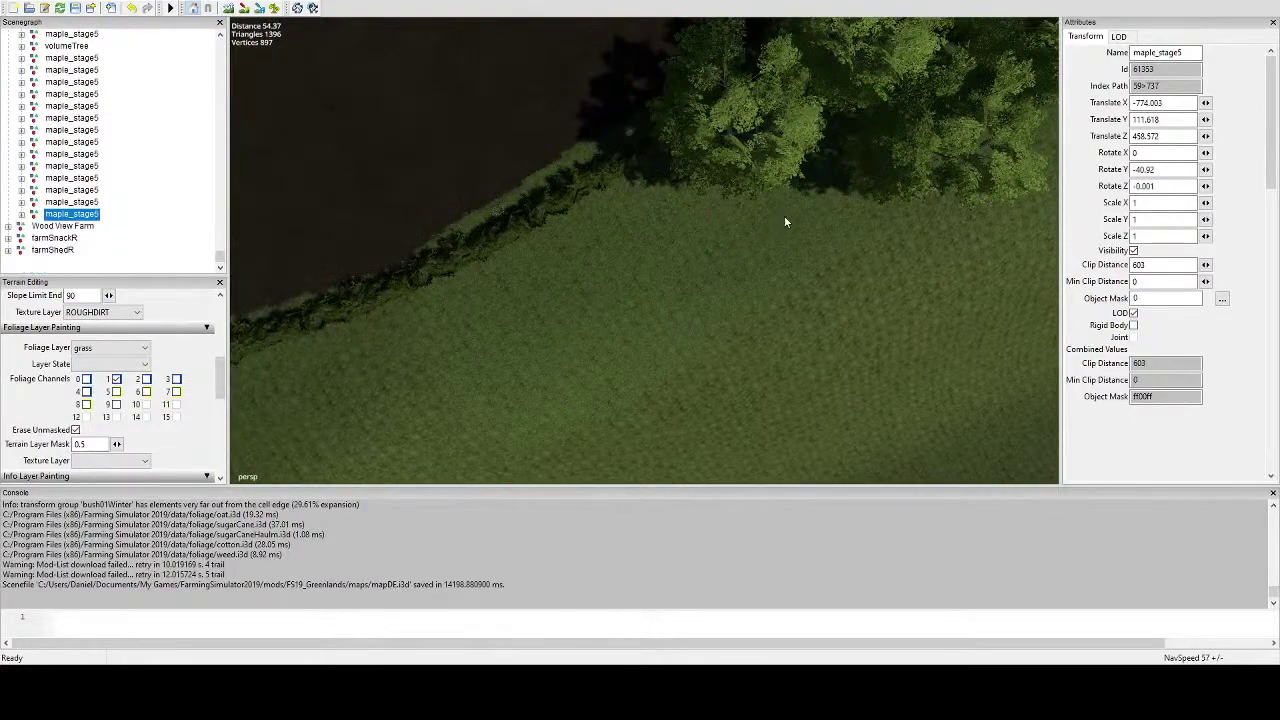
drag(786, 220, 804, 235)
drag(815, 319, 694, 192)
alt+drag(694, 192, 755, 281)
scroll(720, 221, down, 6)
scroll(755, 280, up, 4)
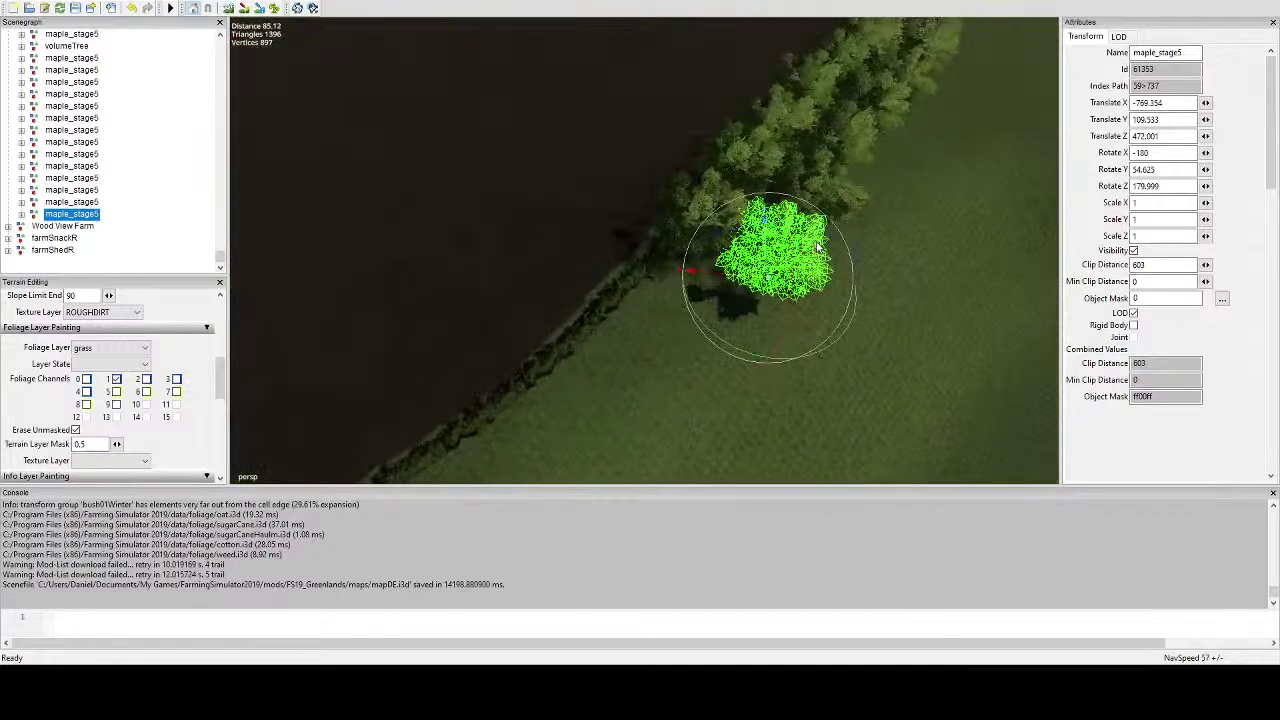
Duplicate the outermost grass-side maple to the hedge line at about X -786.7, Z 458.1, with a Y rotation of about -13.4.
key(ctrl+d)
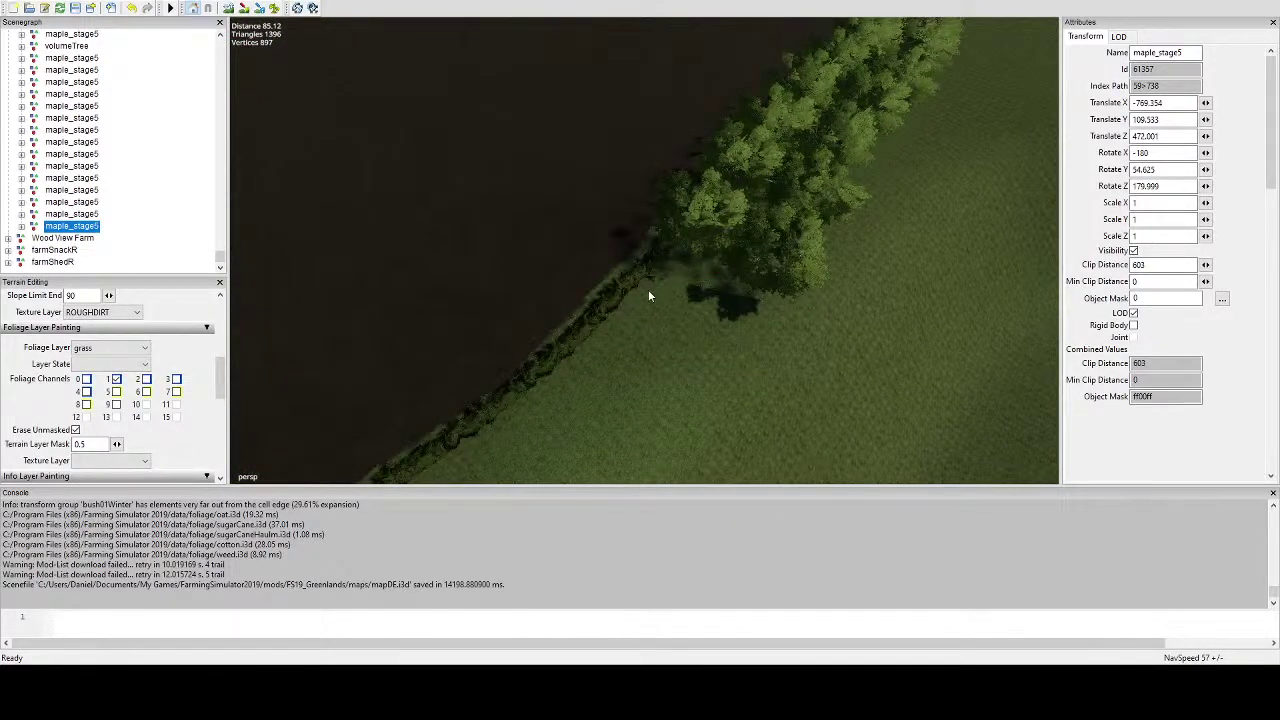
key(ctrl+b)
alt+drag(648, 292, 645, 339)
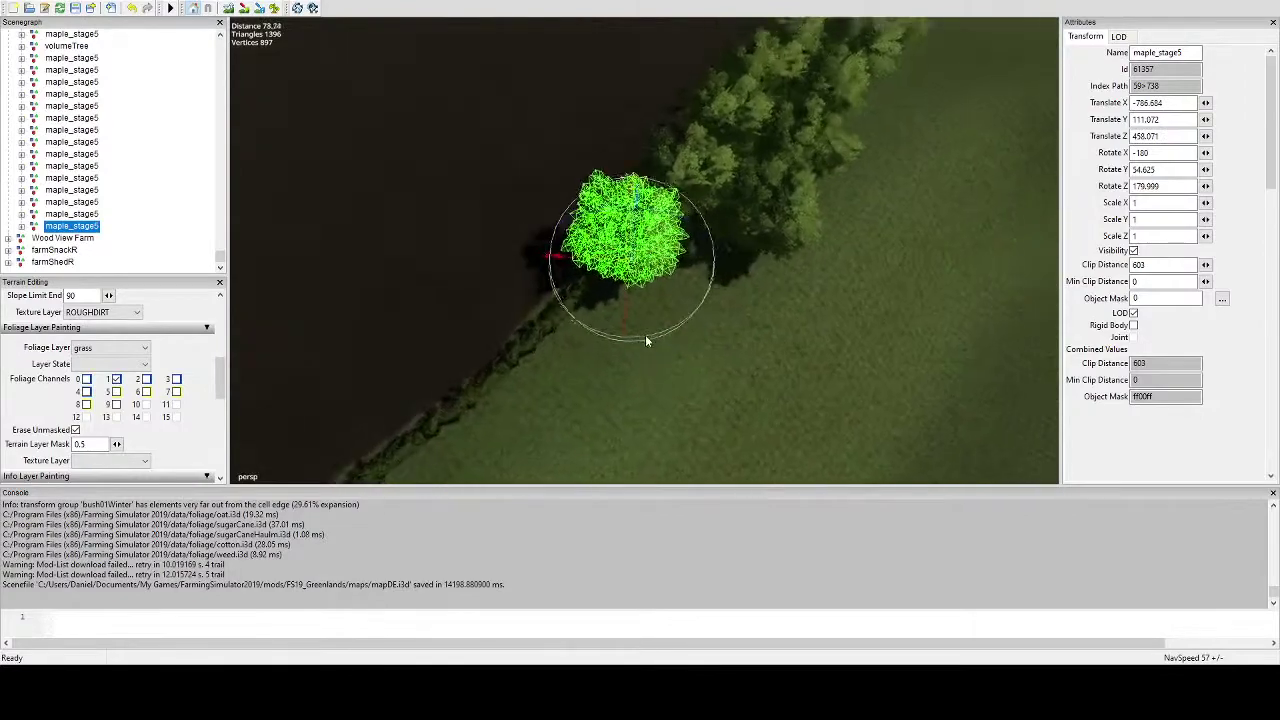
scroll(646, 337, up, 6)
alt+drag(709, 274, 687, 192)
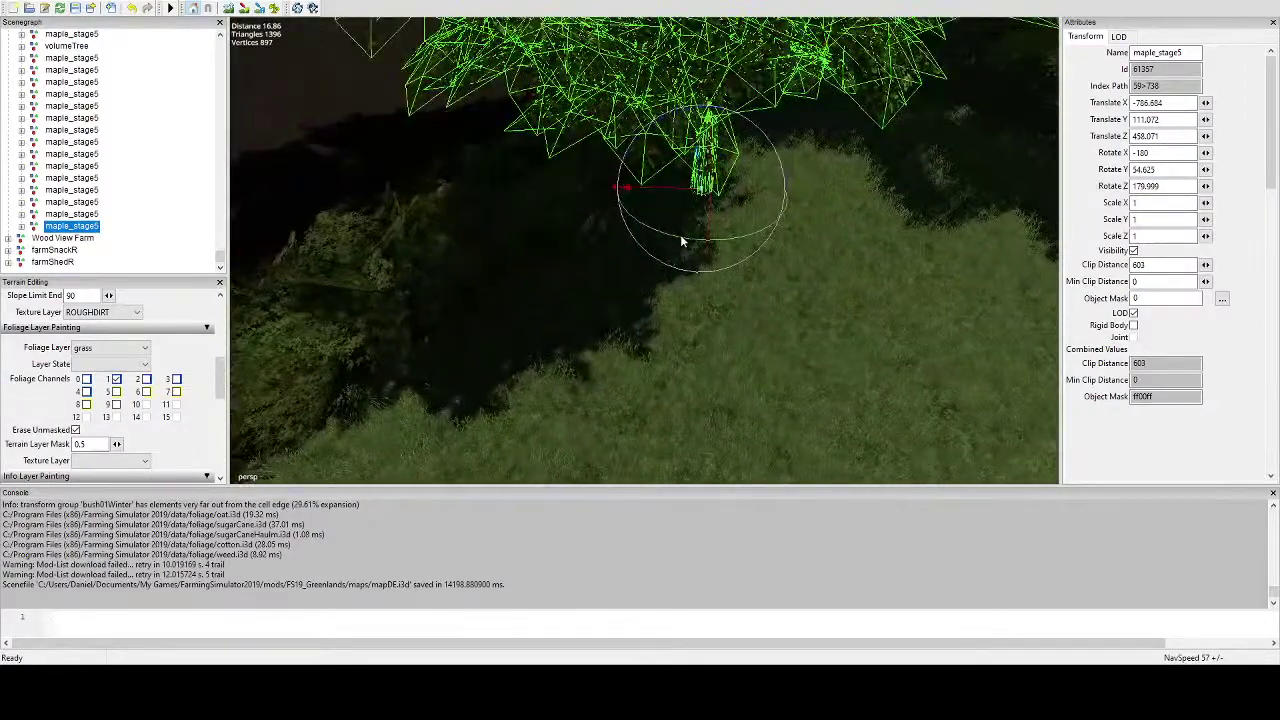
drag(681, 240, 600, 150)
alt+drag(600, 150, 632, 310)
scroll(630, 280, down, 5)
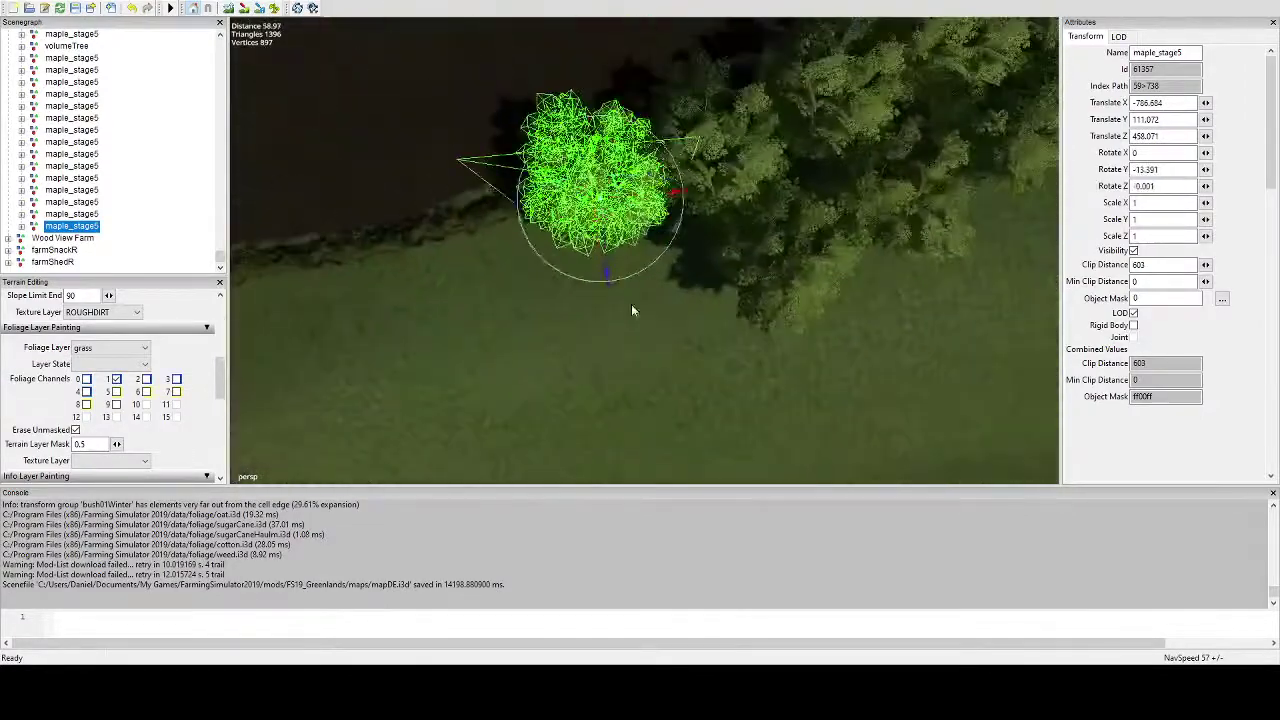
scroll(620, 330, down, 3)
Duplicate the outermost hedge maple to the grass side at about X -784.6, Z 471.1, with a Y rotation of about 20.8.
key(ctrl+d)
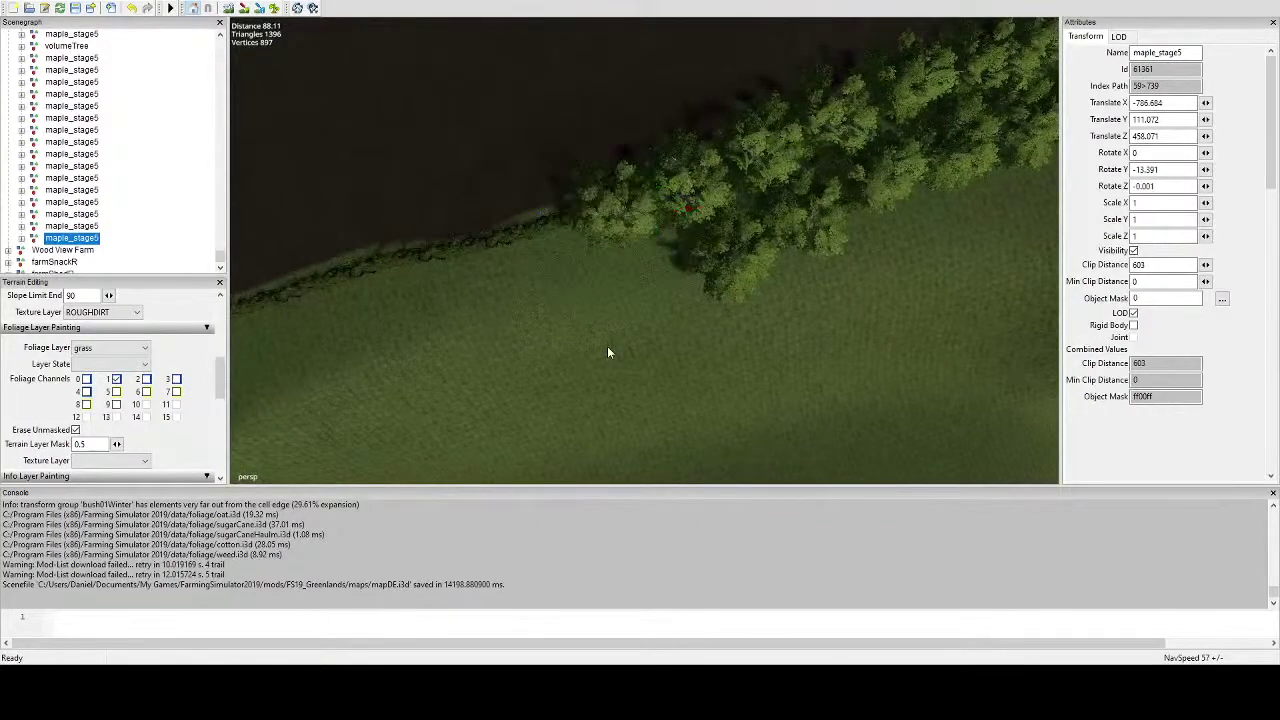
key(ctrl+b)
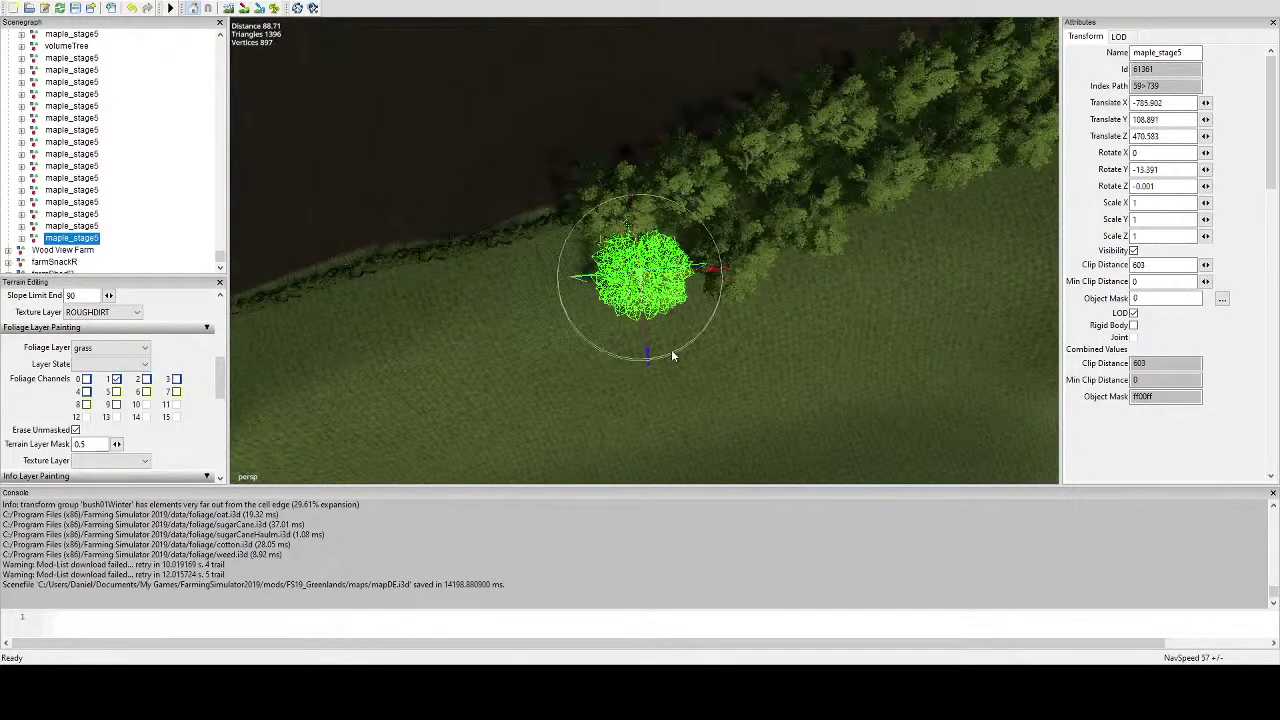
drag(671, 356, 603, 283)
alt+drag(603, 283, 631, 136)
scroll(700, 260, up, 5)
scroll(704, 148, up, 2)
drag(638, 212, 600, 391)
scroll(656, 145, down, 5)
scroll(612, 385, down, 3)
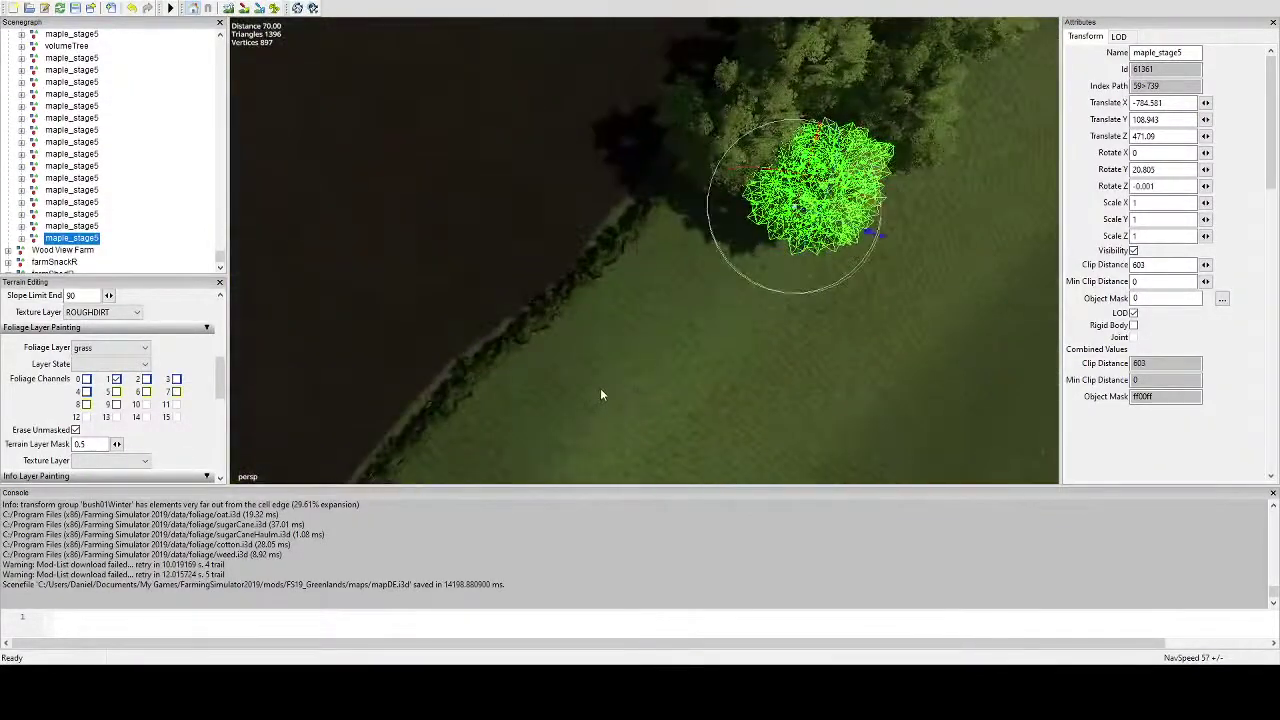
Duplicate the grass-side maple to the hedge line at about X -800.5, Z 458.6, with a Y rotation of about -25.2.
key(ctrl+d)
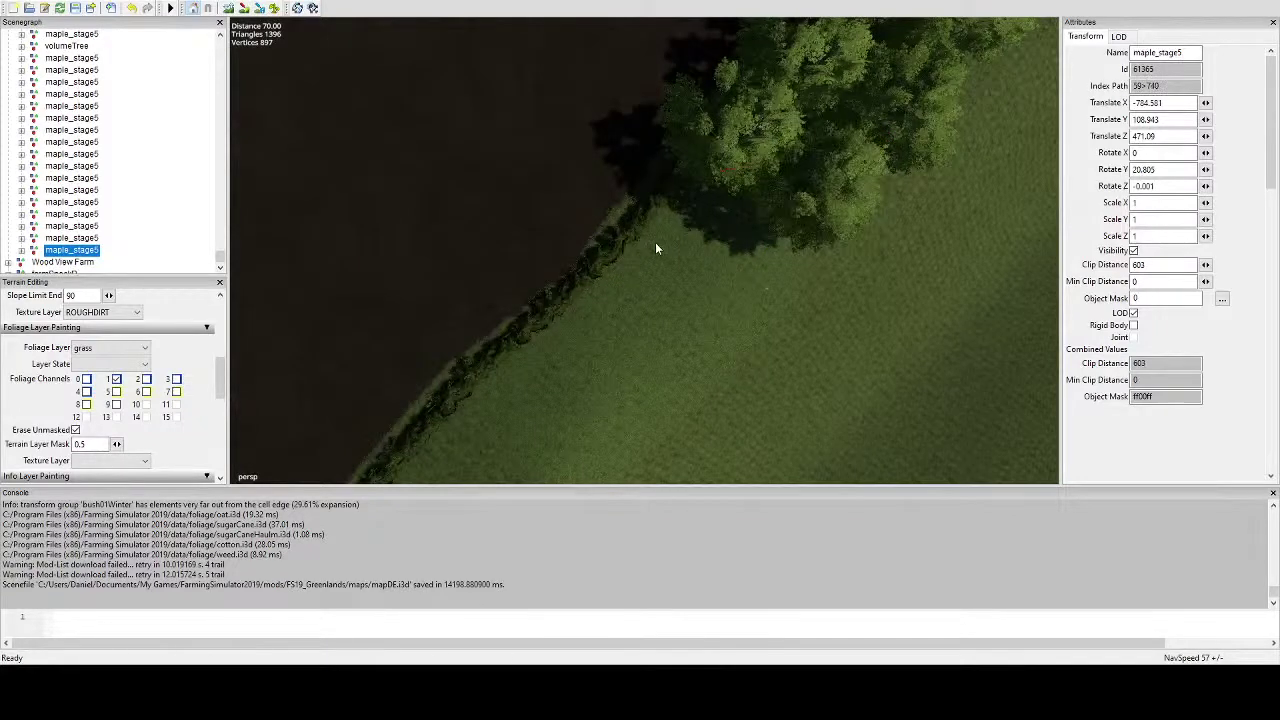
key(ctrl+b)
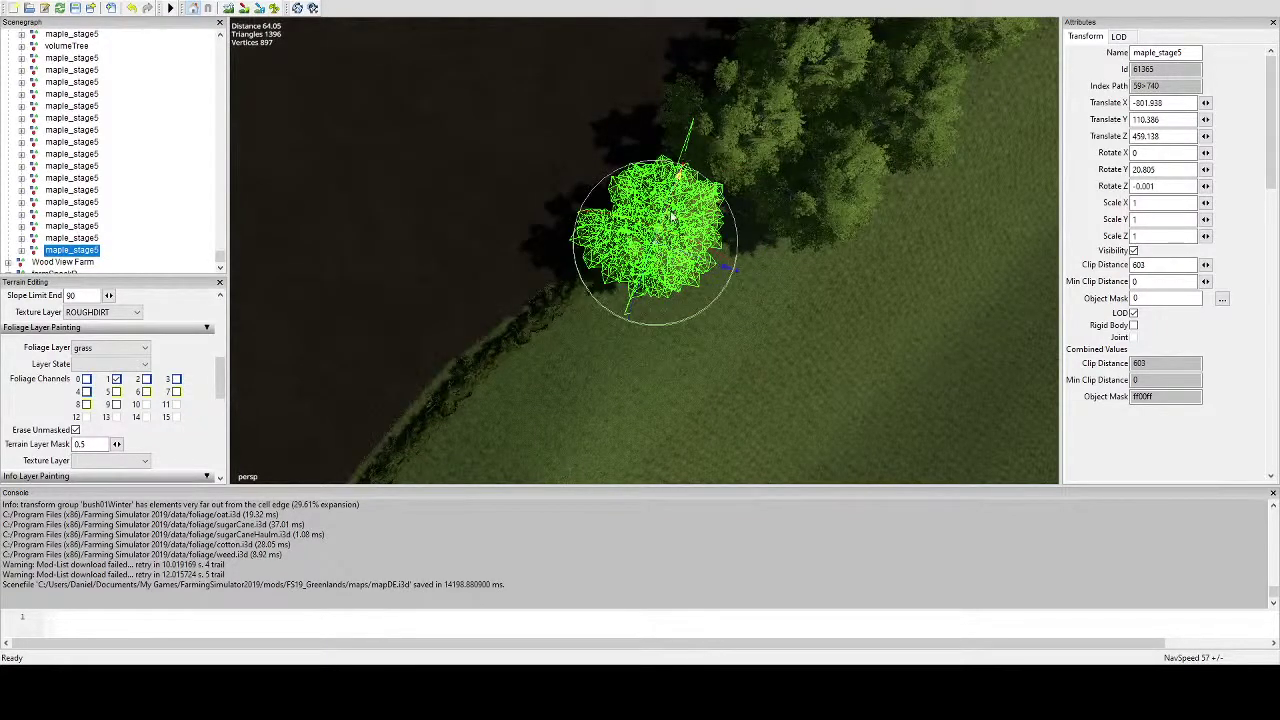
drag(671, 213, 744, 147)
scroll(744, 147, up, 4)
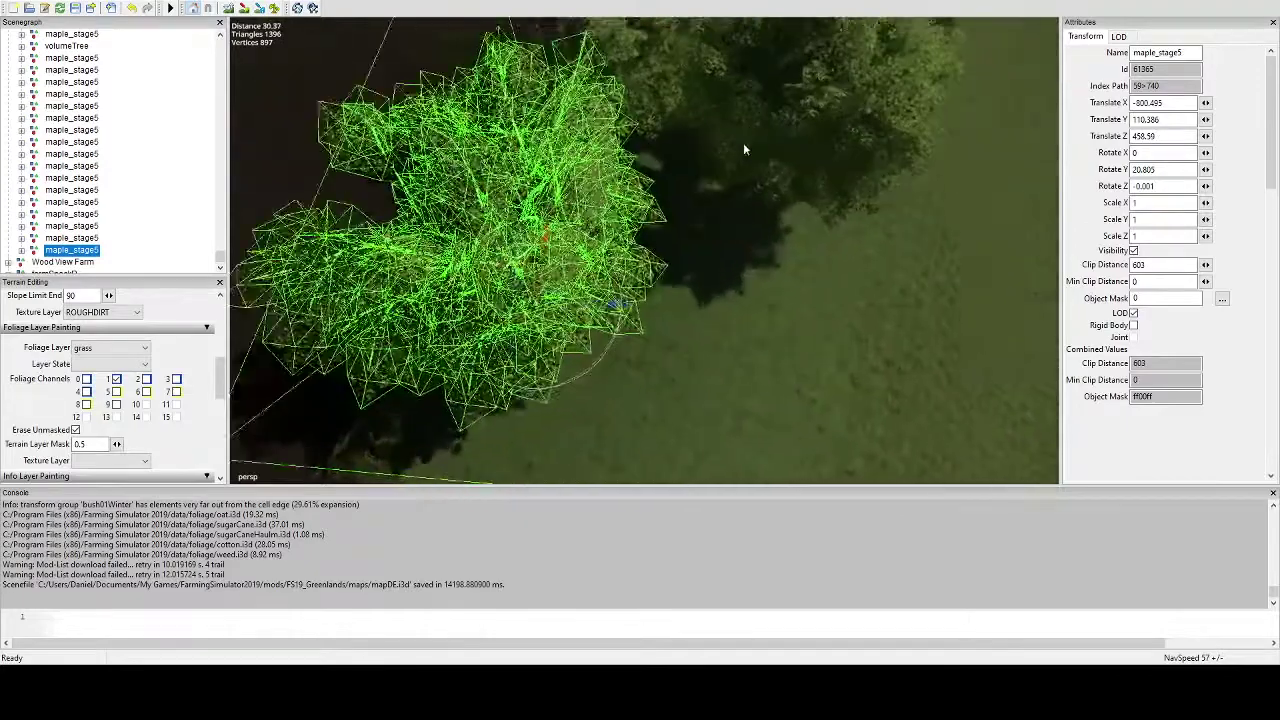
scroll(743, 149, up, 4)
drag(773, 244, 770, 115)
scroll(755, 130, down, 7)
alt+drag(702, 261, 696, 371)
scroll(697, 375, down, 1)
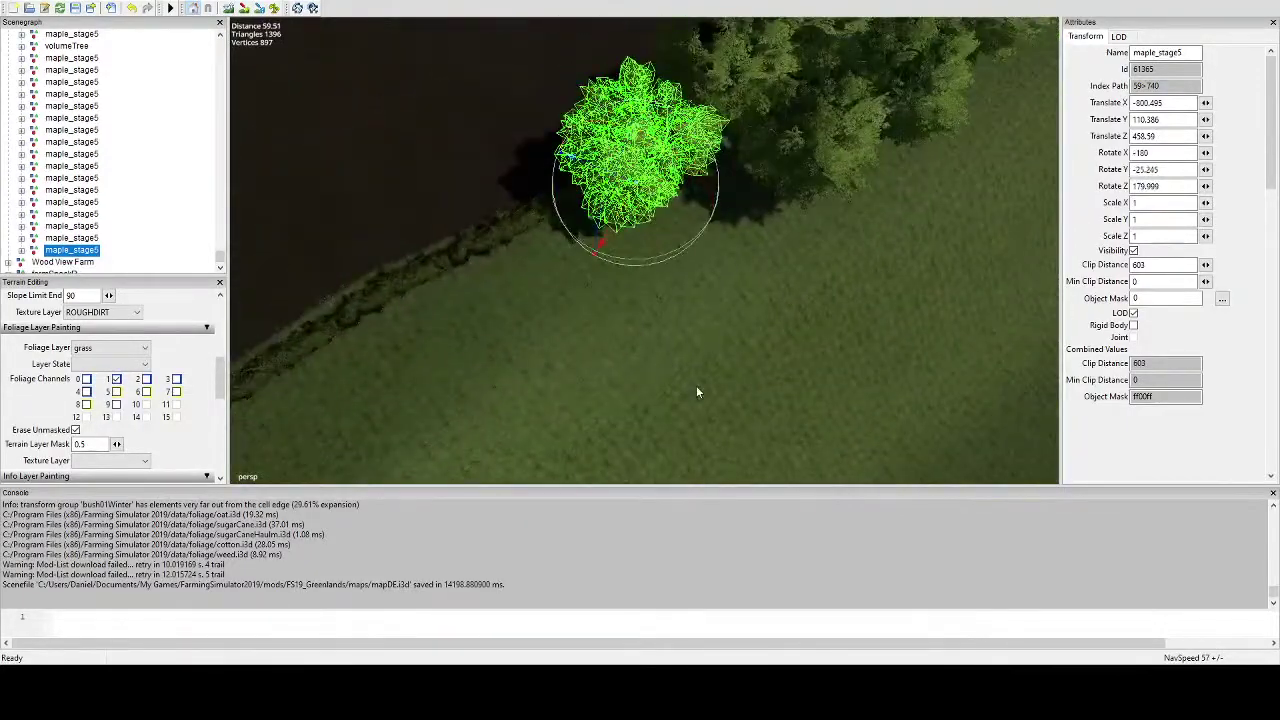
Duplicate the outermost hedge maple to the grass side at about X -796.7, Z 471.2, with a Y rotation of about -4.6.
key(ctrl+d)
key(ctrl+b)
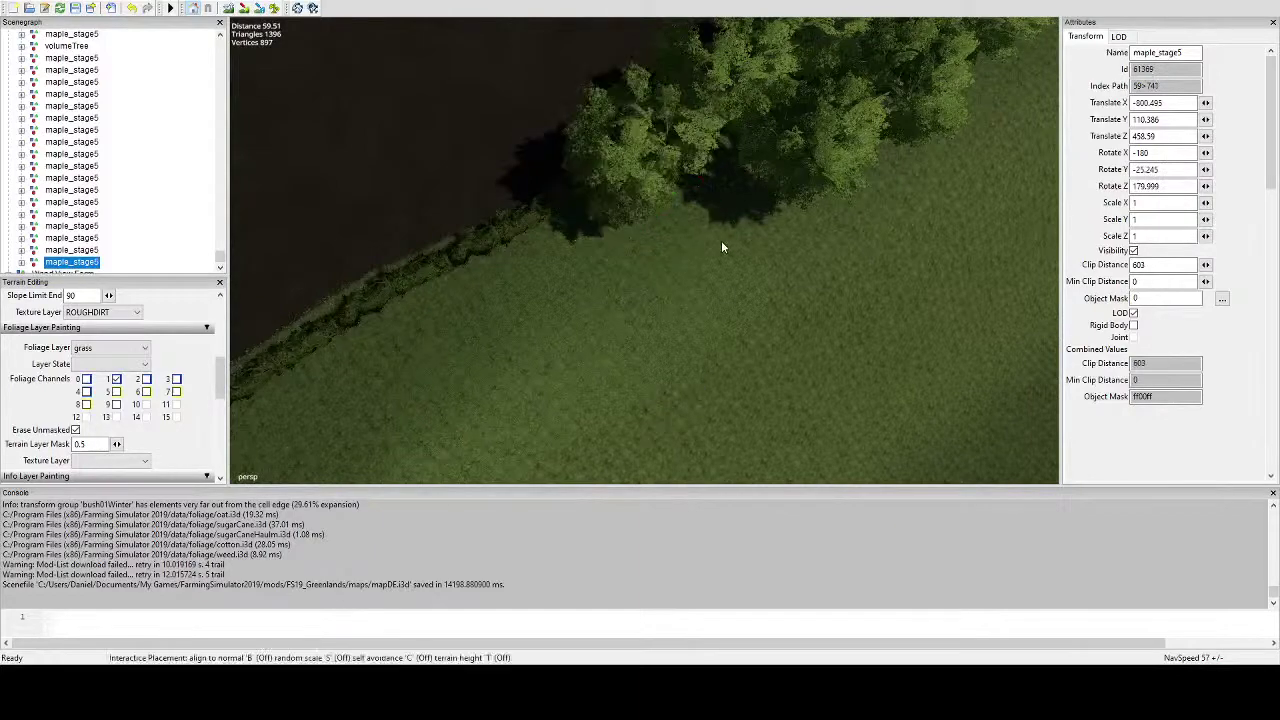
click(722, 242)
drag(730, 321, 765, 185)
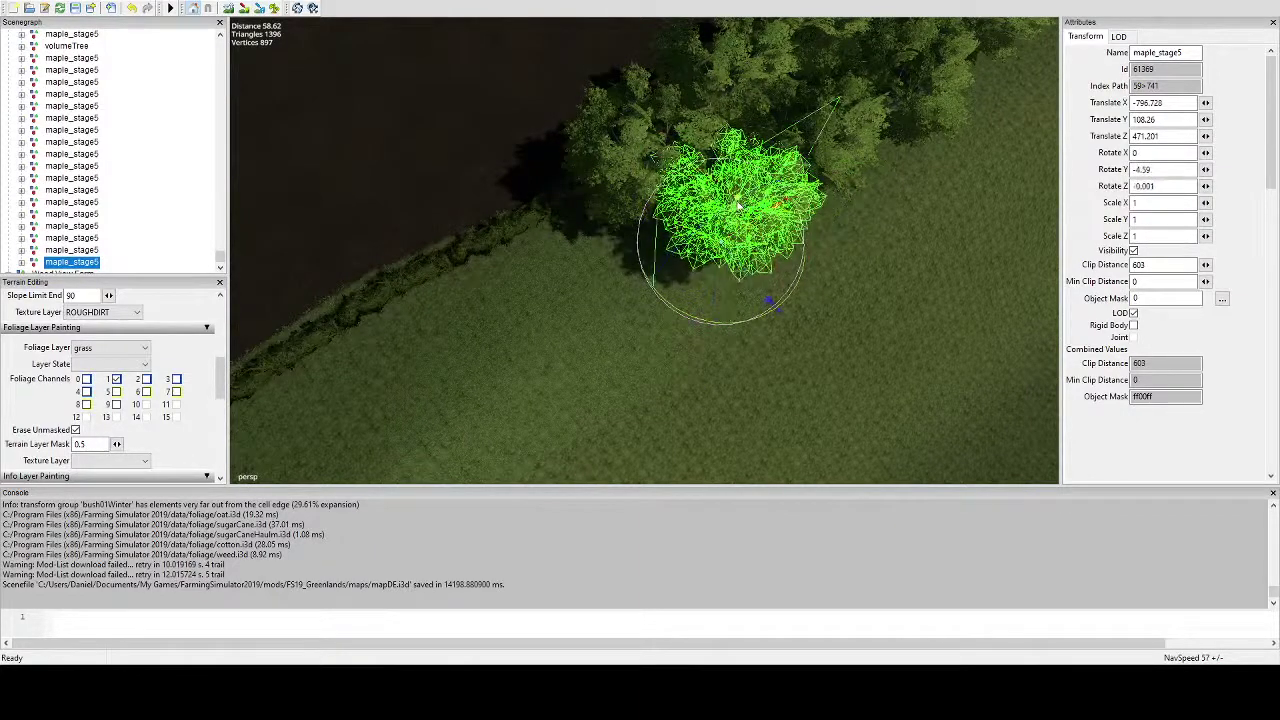
scroll(730, 260, down, 2)
alt+drag(730, 262, 714, 293)
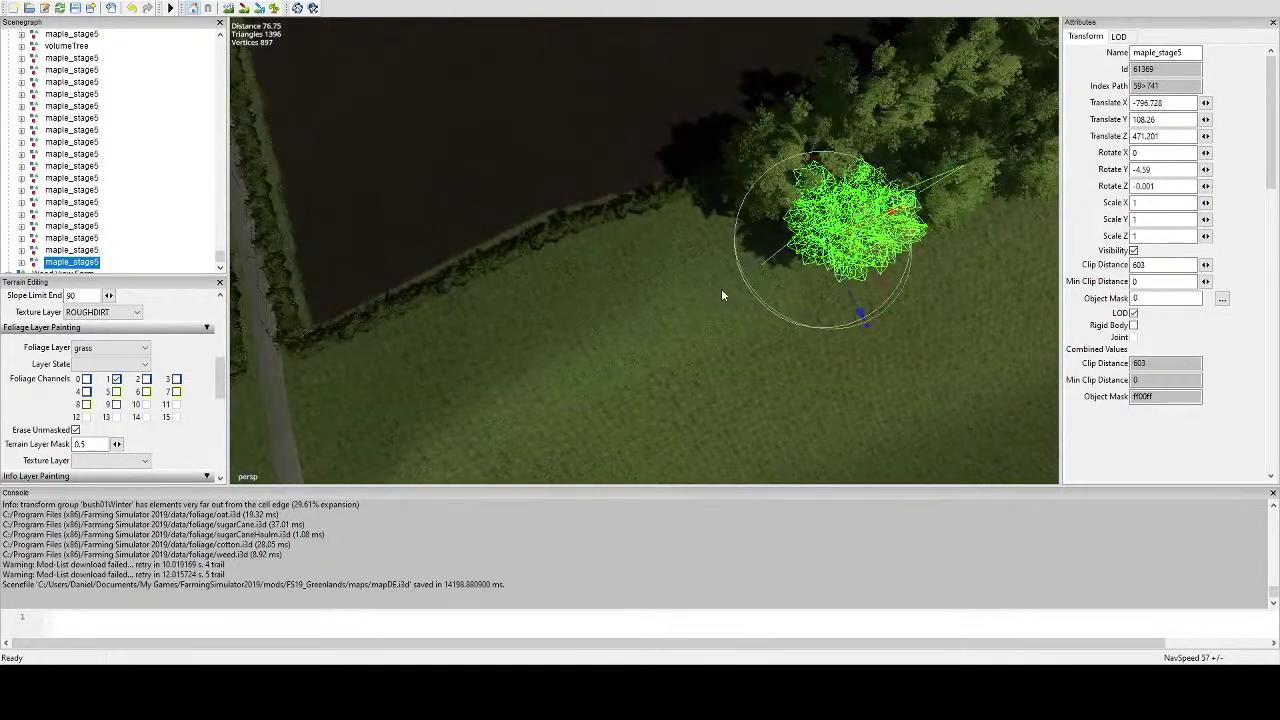
Duplicate the grass-side maple to the hedge line at about X -815.8, Z 459.0, with a Y rotation of about 63.9.
key(ctrl+v)
key(ctrl+b)
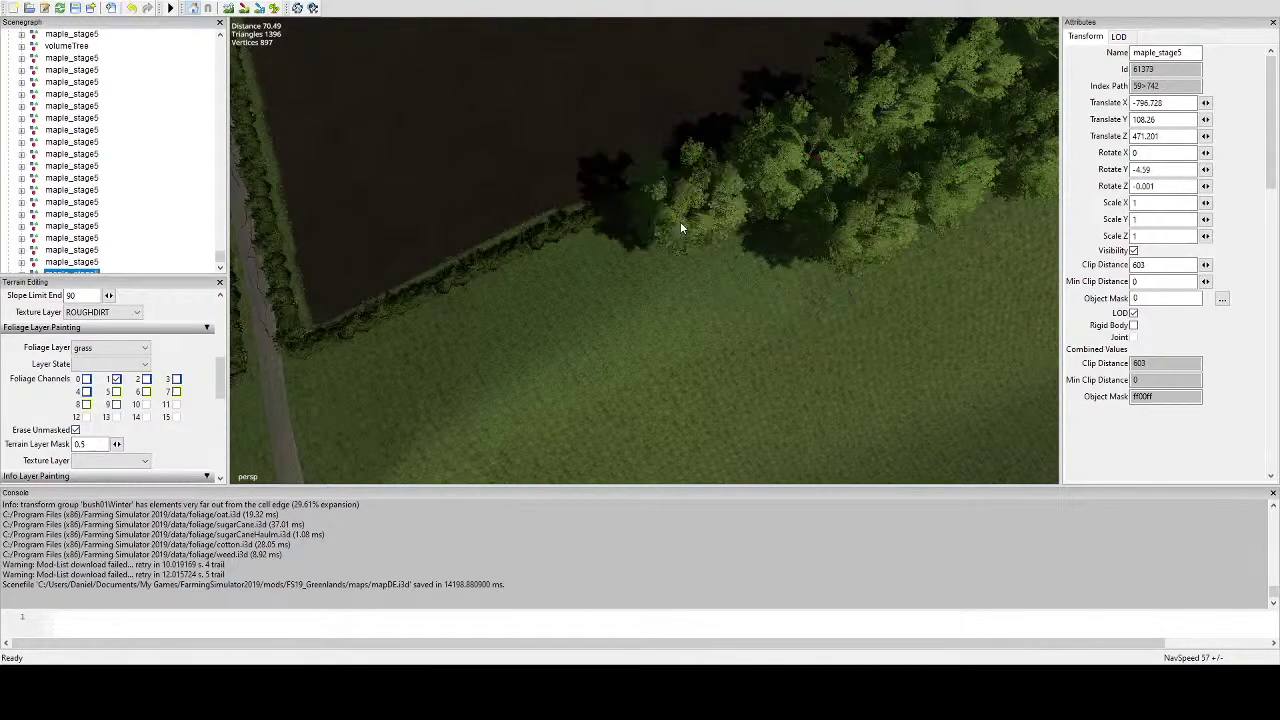
drag(688, 303, 741, 233)
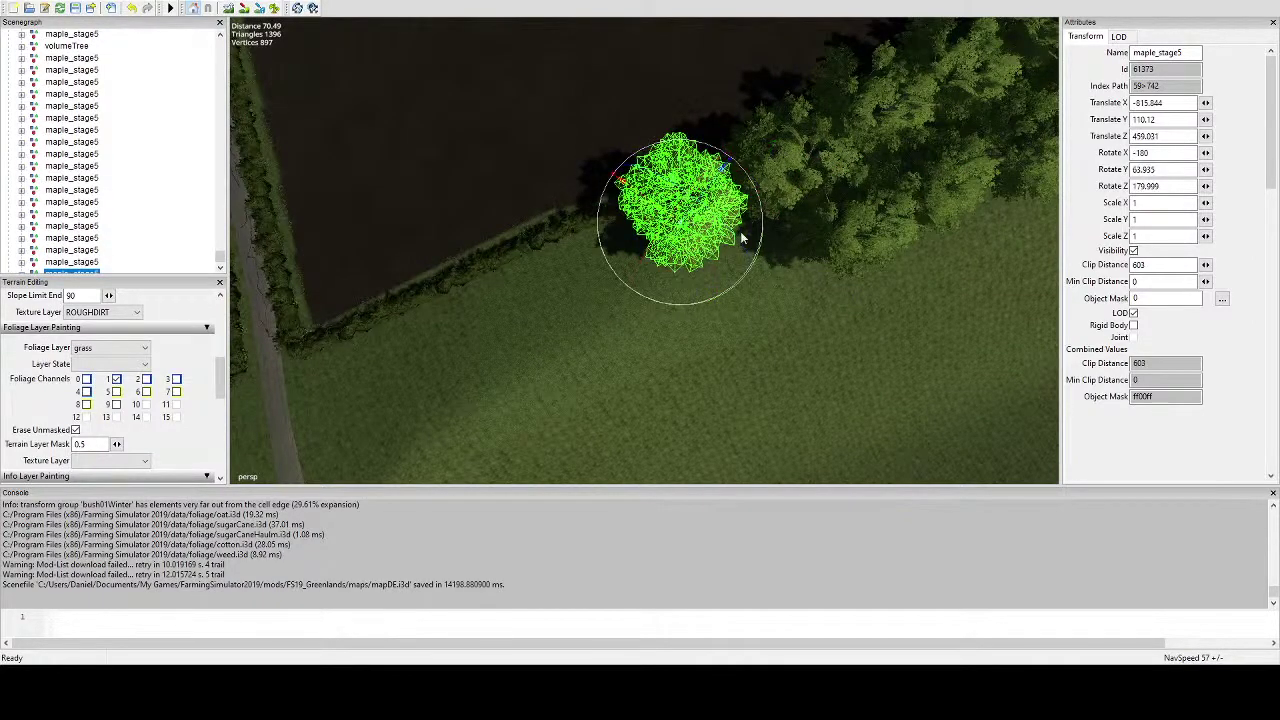
scroll(741, 231, up, 3)
scroll(742, 180, down, 5)
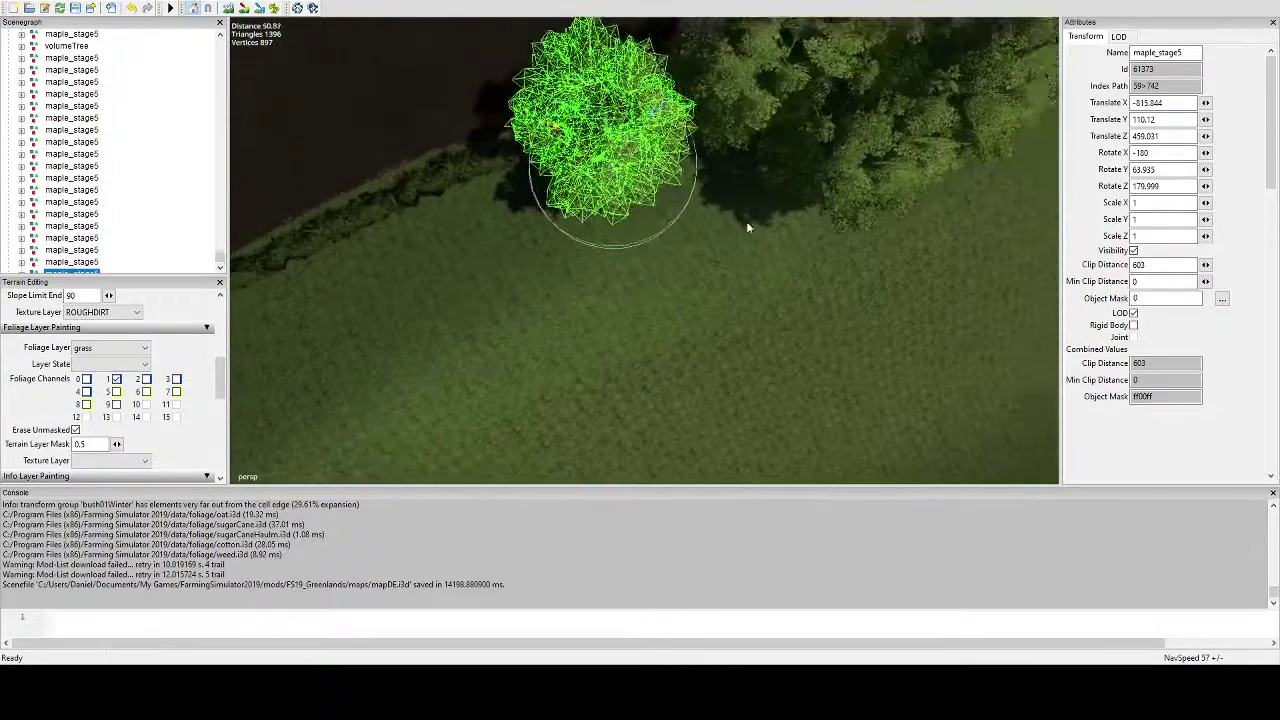
scroll(732, 355, down, 1)
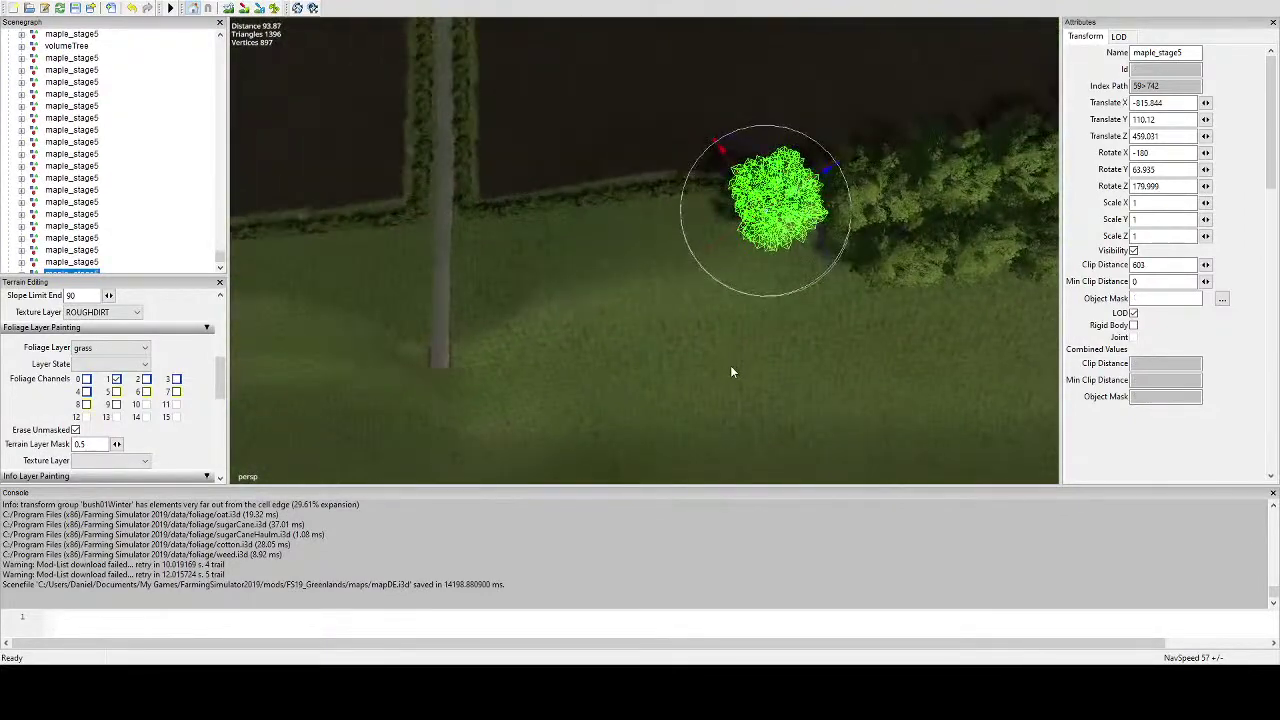
Duplicate the outermost hedge maple to the grass side at about X -811.8, Z 471.2, with a Y rotation of about -23.1.
key(ctrl+d)
key(ctrl+b)
click(792, 269)
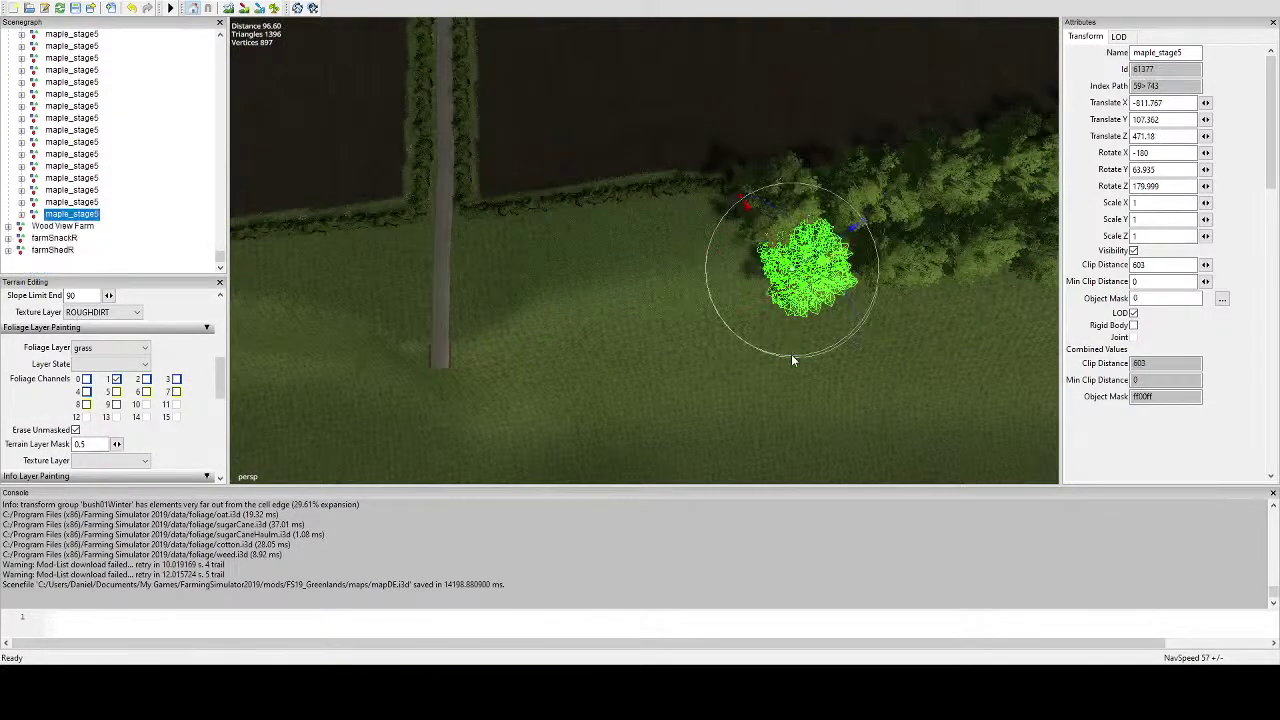
drag(791, 355, 867, 277)
alt+middle_drag(791, 281, 827, 277)
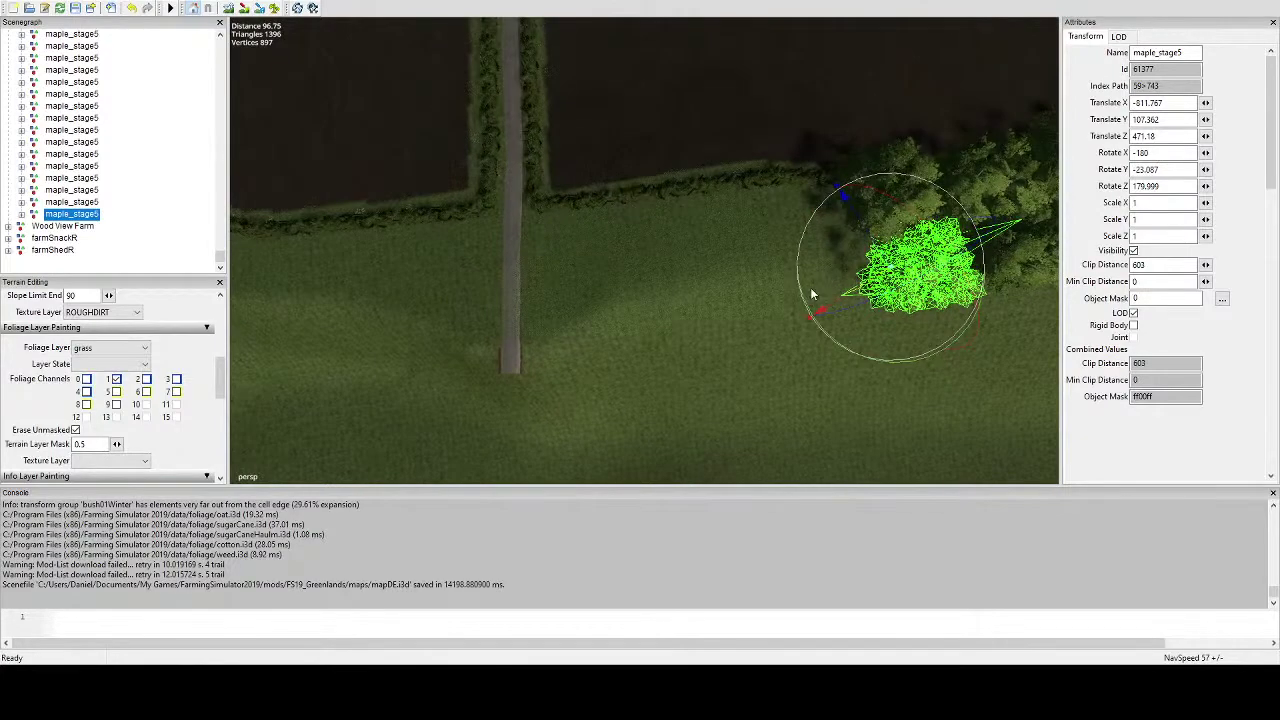
Duplicate the grass-side maple to the hedge line at about X -828.0, Z 457.0, with a Y rotation of about 85.8.
key(ctrl+d)
click(797, 203)
scroll(790, 208, up, 5)
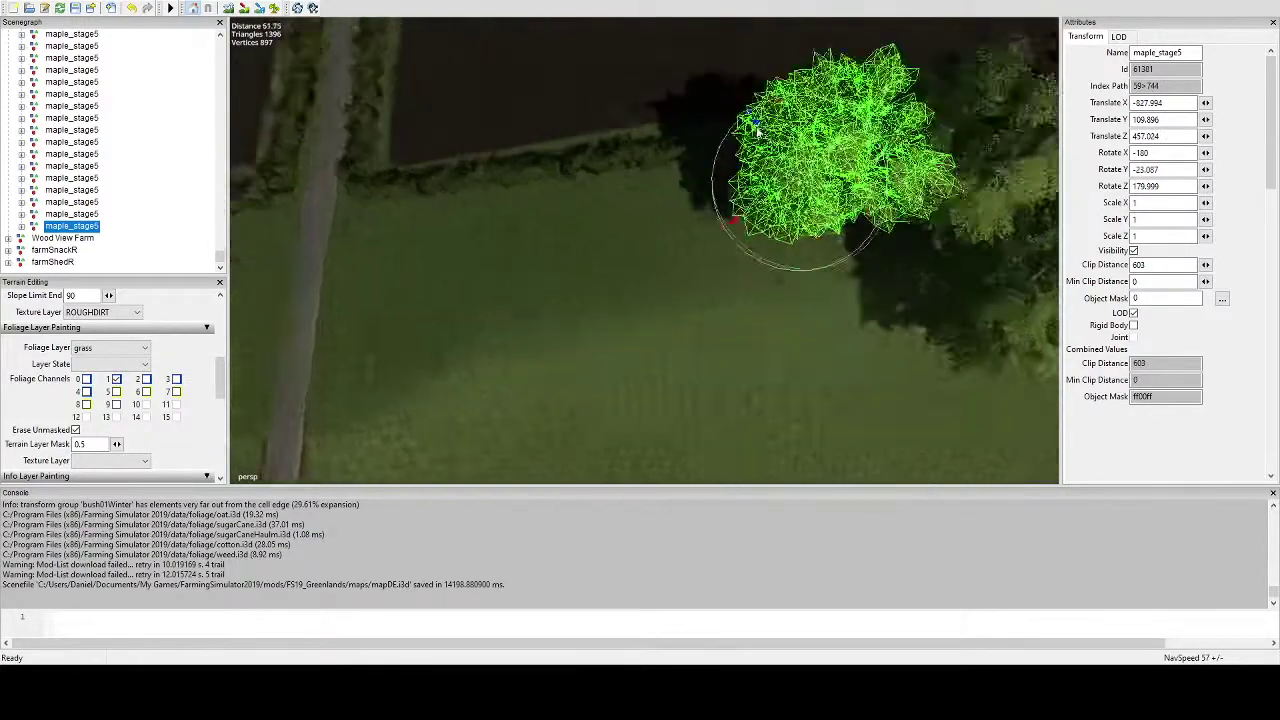
scroll(786, 209, up, 3)
alt+middle_drag(787, 205, 781, 146)
drag(779, 147, 619, 85)
scroll(618, 88, down, 8)
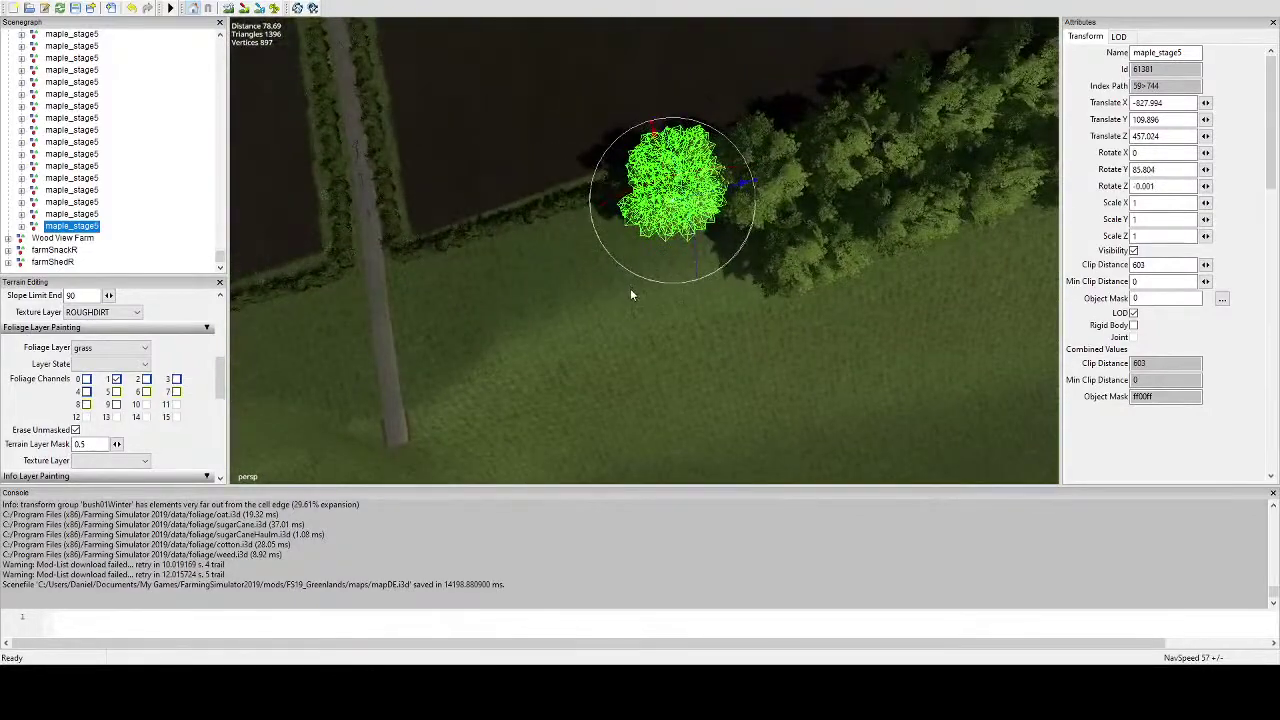
Duplicate the outermost hedge maple to the grass side at about X -826.2, Z 471.3, with a Y rotation of about -6.7.
key(ctrl+d)
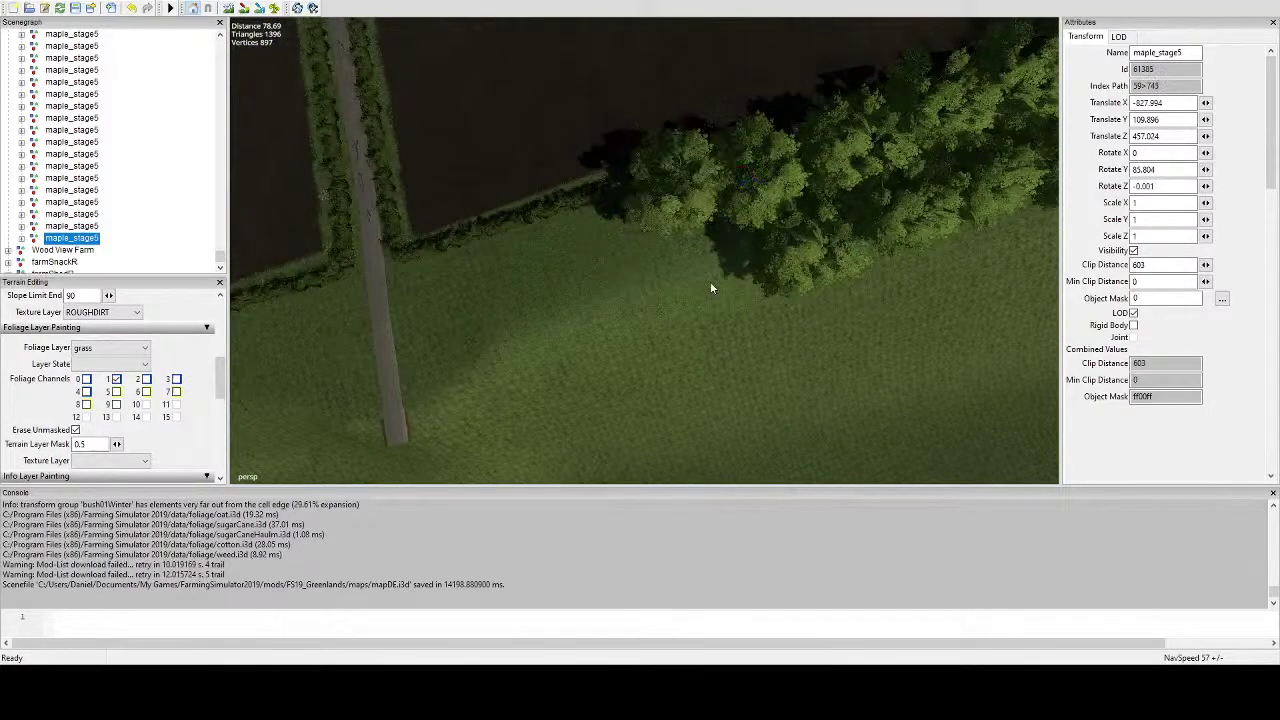
key(ctrl+b)
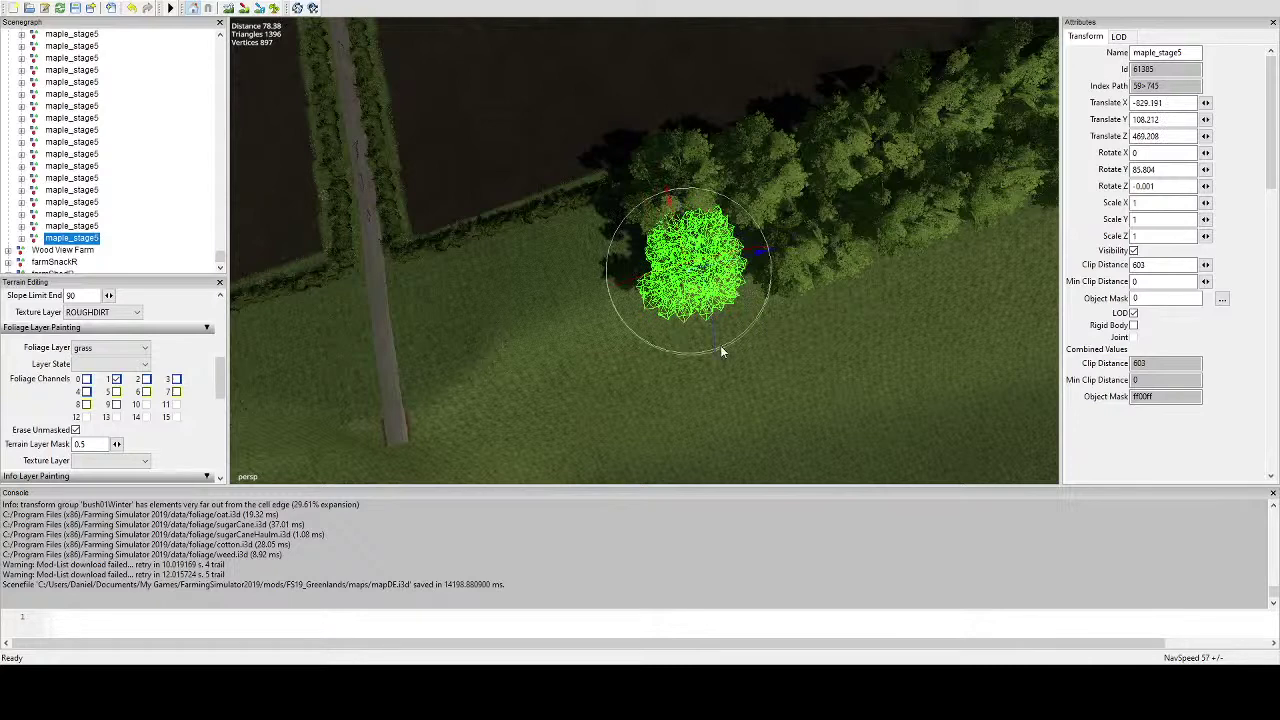
drag(723, 352, 610, 285)
drag(724, 272, 716, 308)
scroll(704, 240, up, 5)
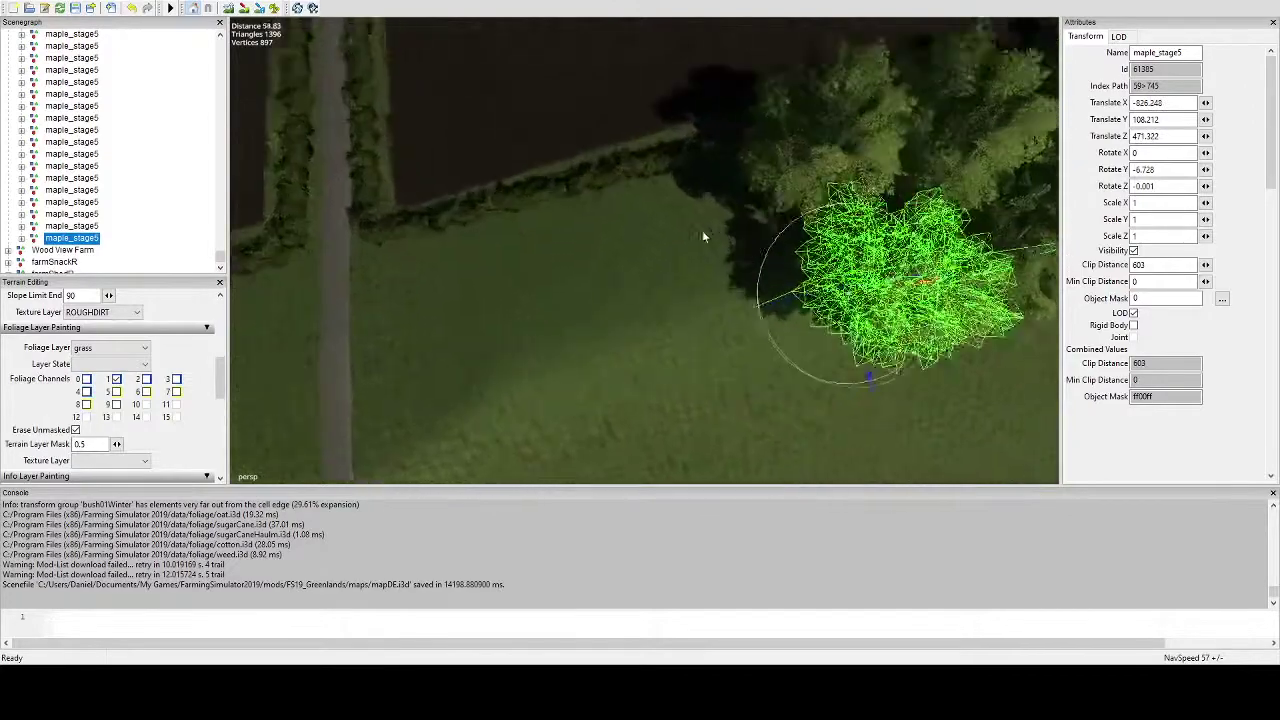
alt+drag(702, 230, 671, 215)
right_drag(670, 215, 560, 420)
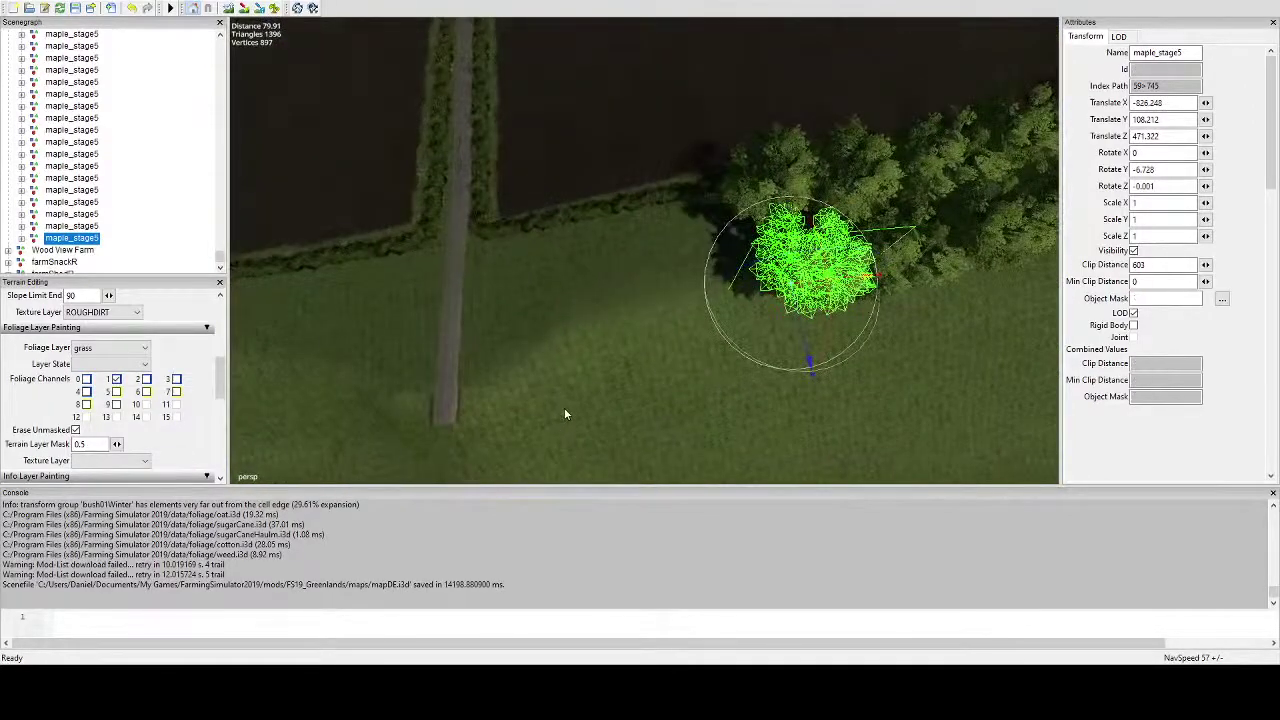
Duplicate the maple to the hedge line at about X -842.8, Z 455.2, rotate it to about -45.9 in Y and lower it to about Y 109.42.
key(ctrl+d)
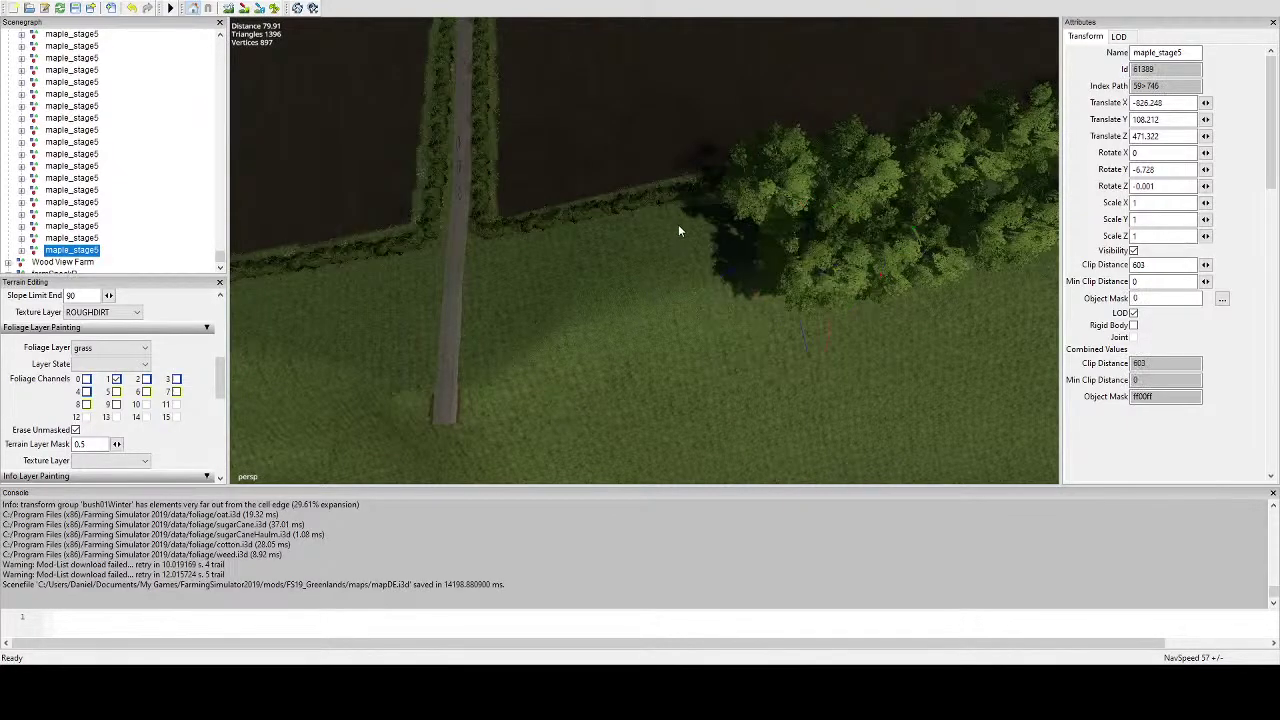
key(ctrl+b)
alt+drag(679, 231, 597, 201)
scroll(714, 331, up, 5)
scroll(557, 172, up, 2)
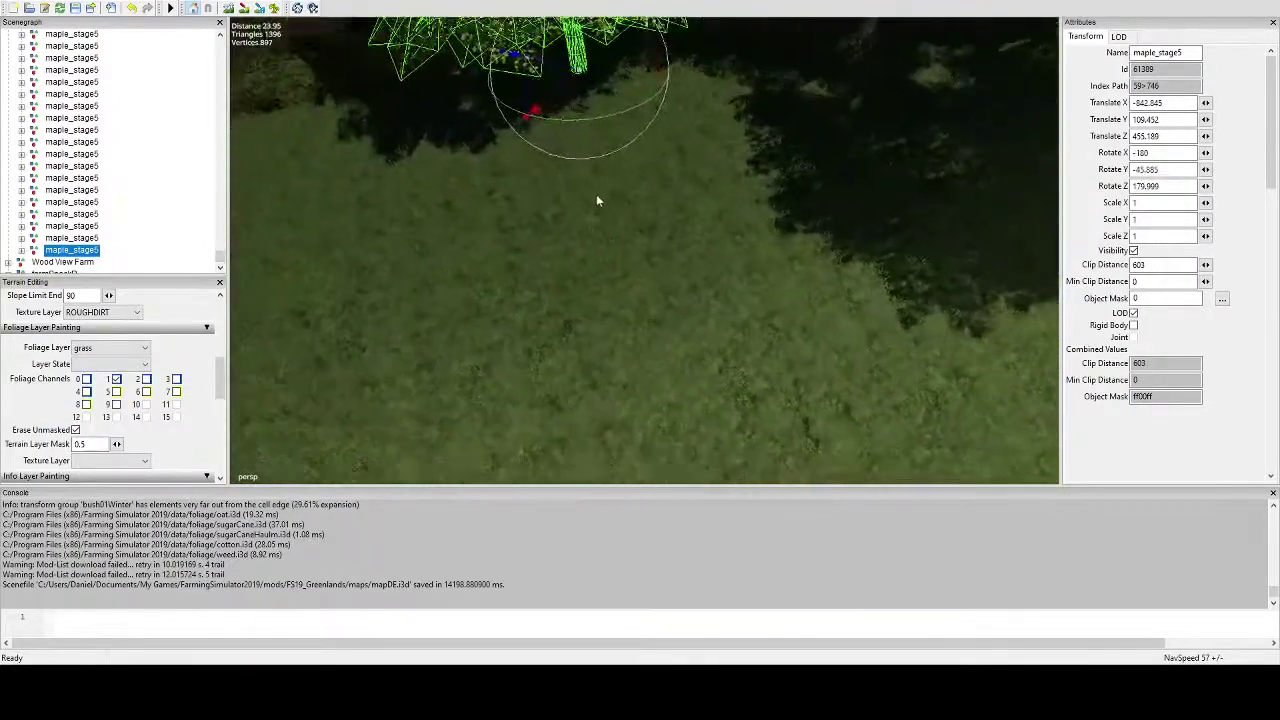
right_drag(596, 201, 563, 156)
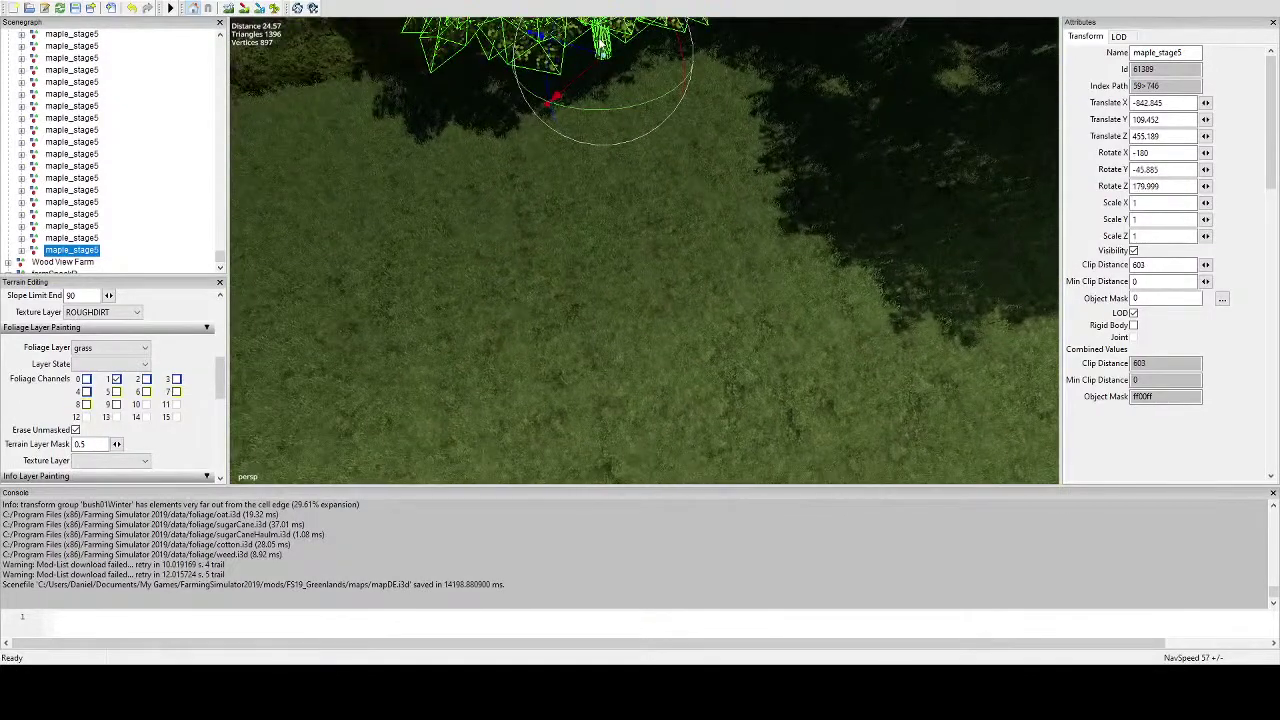
mouse_move(601, 44)
mouse_down()
mouse_move(600, 33)
mouse_move(601, 44)
mouse_up()
alt+drag(601, 44, 726, 275)
scroll(672, 189, down, 5)
scroll(672, 189, down, 2)
Duplicate the outermost hedge maple to the grass side at about X -837.2, Z 471.6, with a Y rotation of about 71.0.
key(ctrl+d)
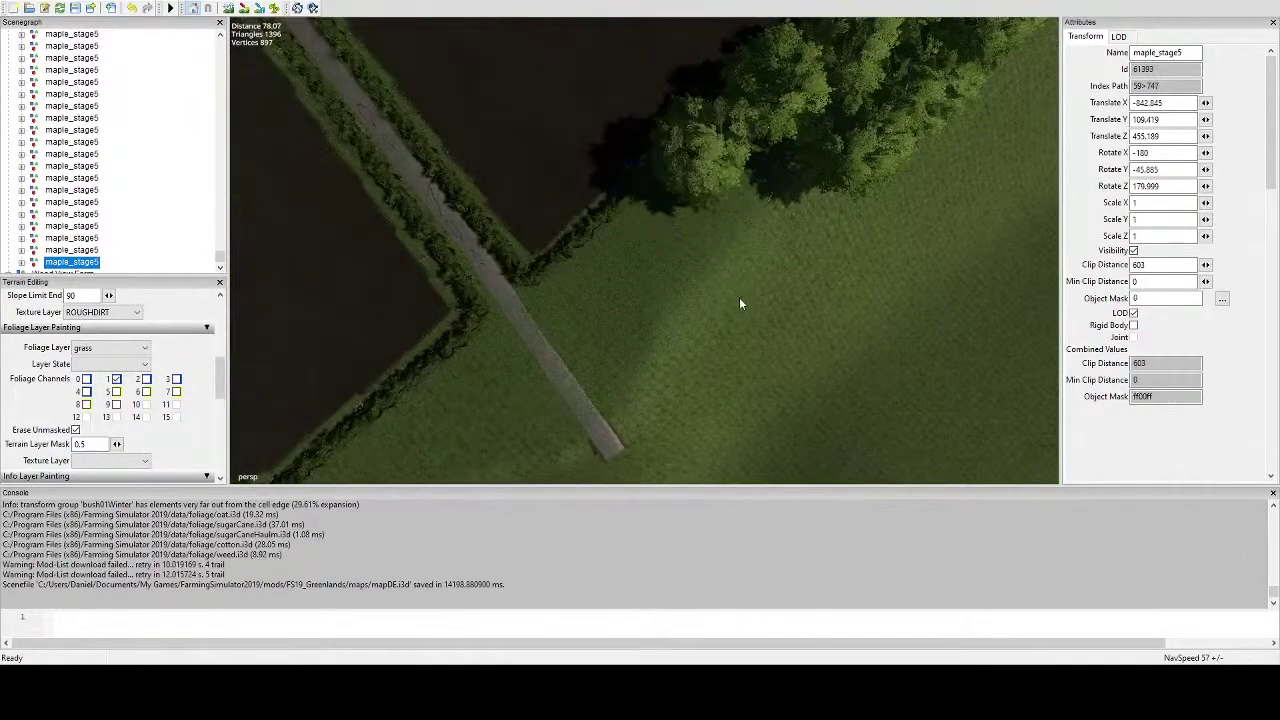
key(ctrl+b)
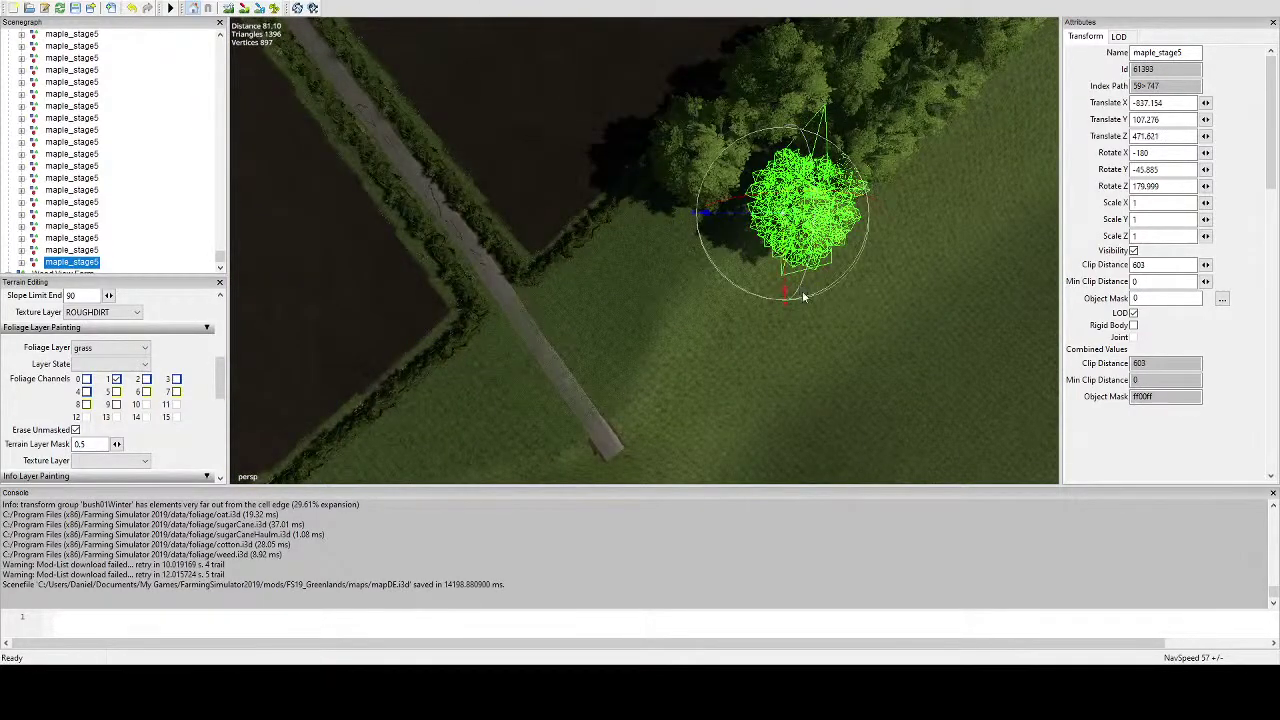
drag(805, 299, 692, 194)
alt+drag(660, 208, 695, 244)
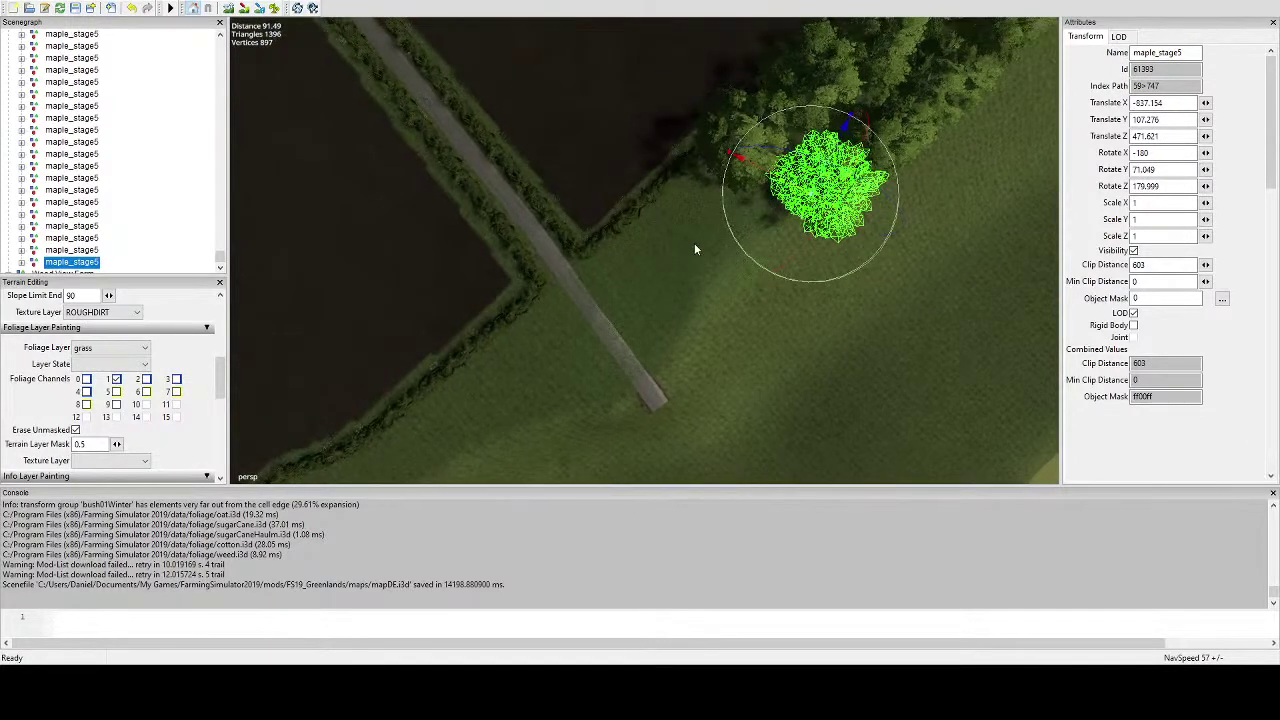
Duplicate the grass-side maple to the hedge line near the track at about X -857.9, Z 455.6, with a Y rotation of about 0.2.
key(ctrl+d)
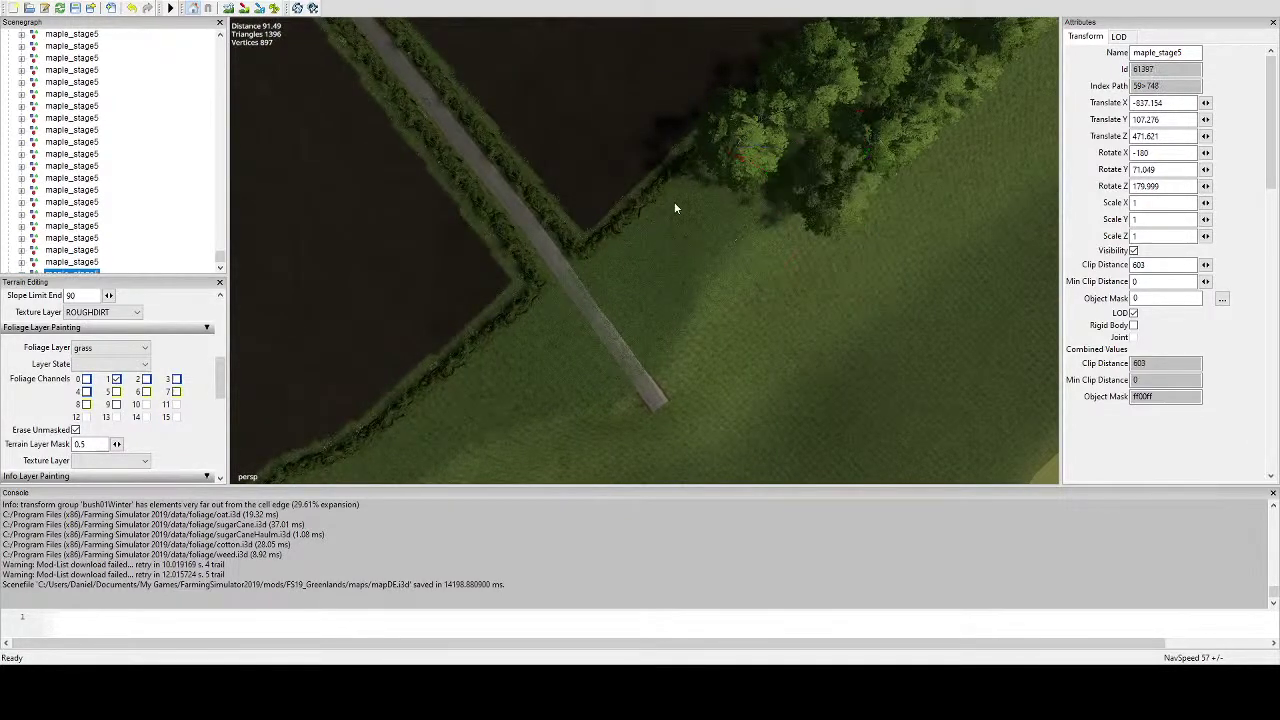
key(ctrl+b)
drag(710, 275, 581, 214)
scroll(574, 205, up, 1)
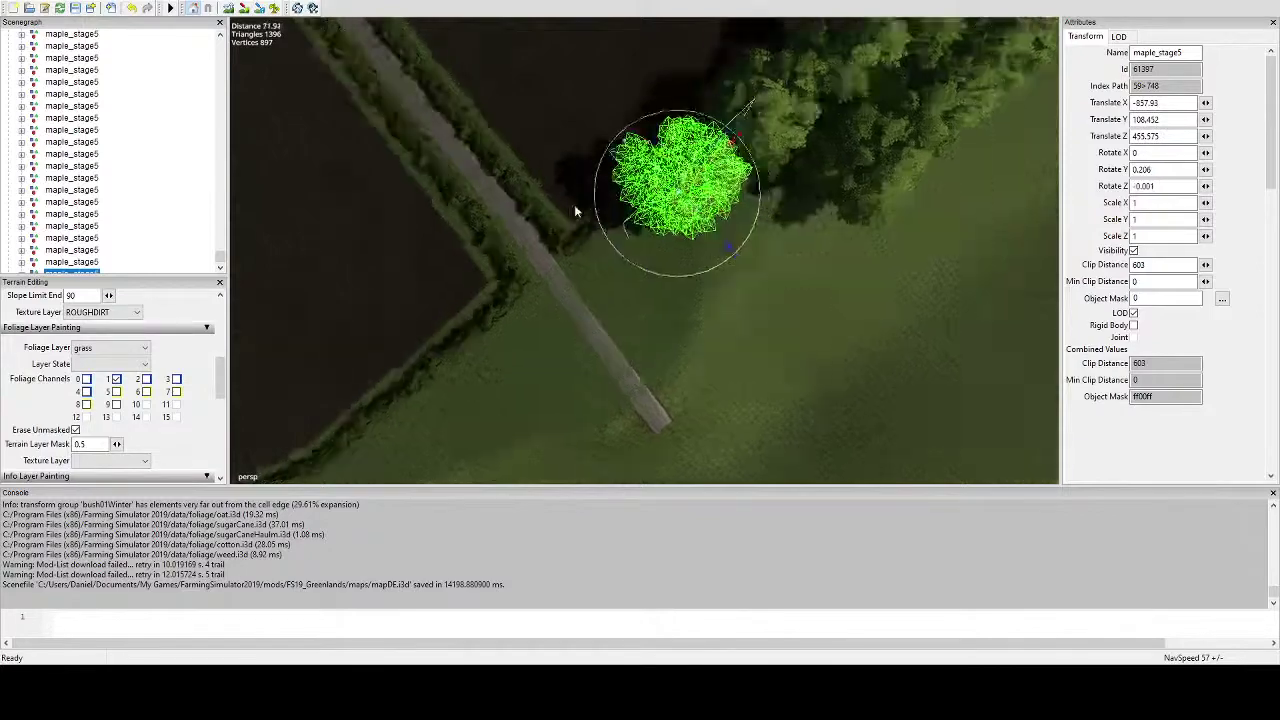
scroll(576, 211, up, 2)
Duplicate the maple to the hedge line beside the track at about X -872.3, Z 455.2, and rotate it to about -54.4 in Y.
key(ctrl+d)
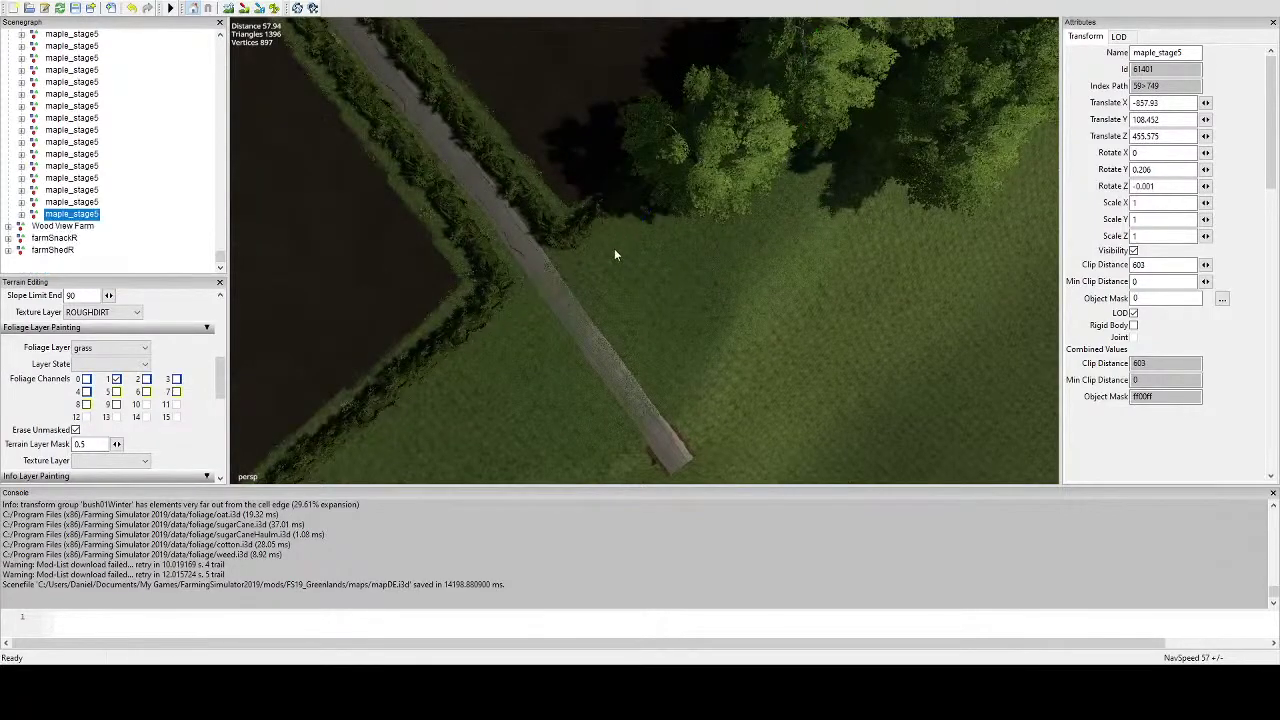
key(ctrl+b)
scroll(620, 262, up, 5)
alt+drag(615, 173, 566, 127)
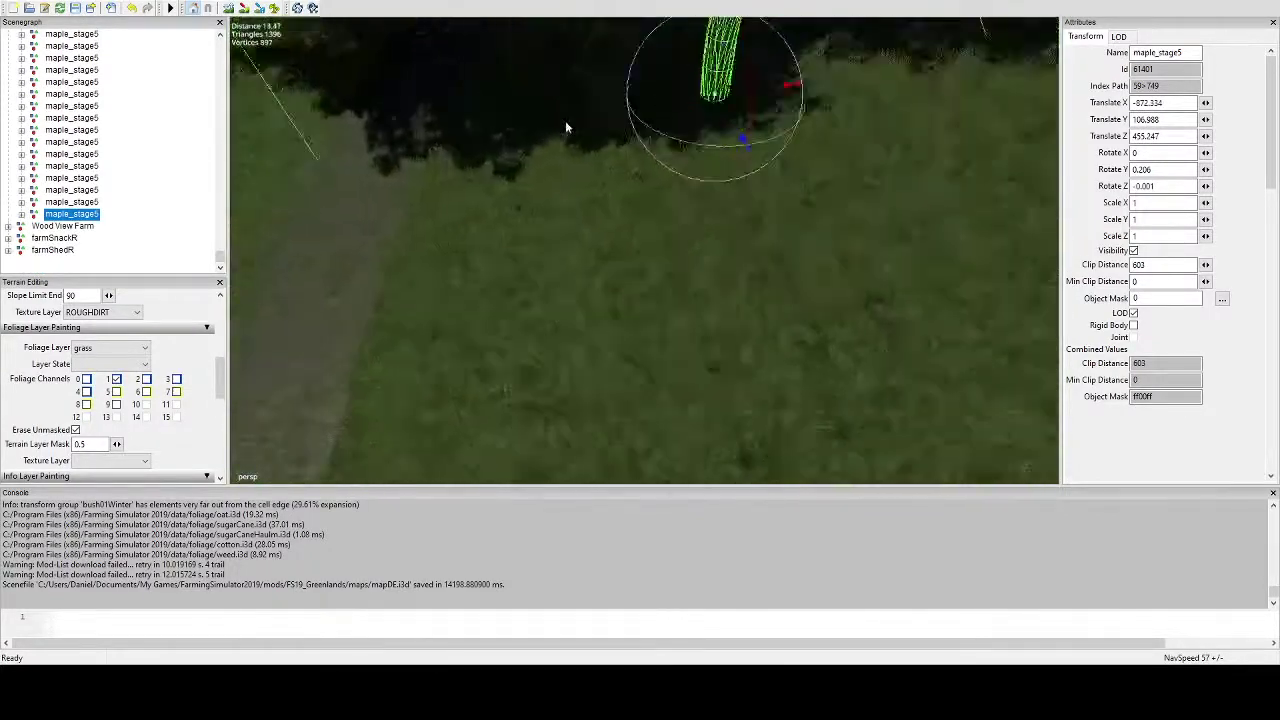
scroll(565, 120, up, 2)
scroll(735, 160, down, 6)
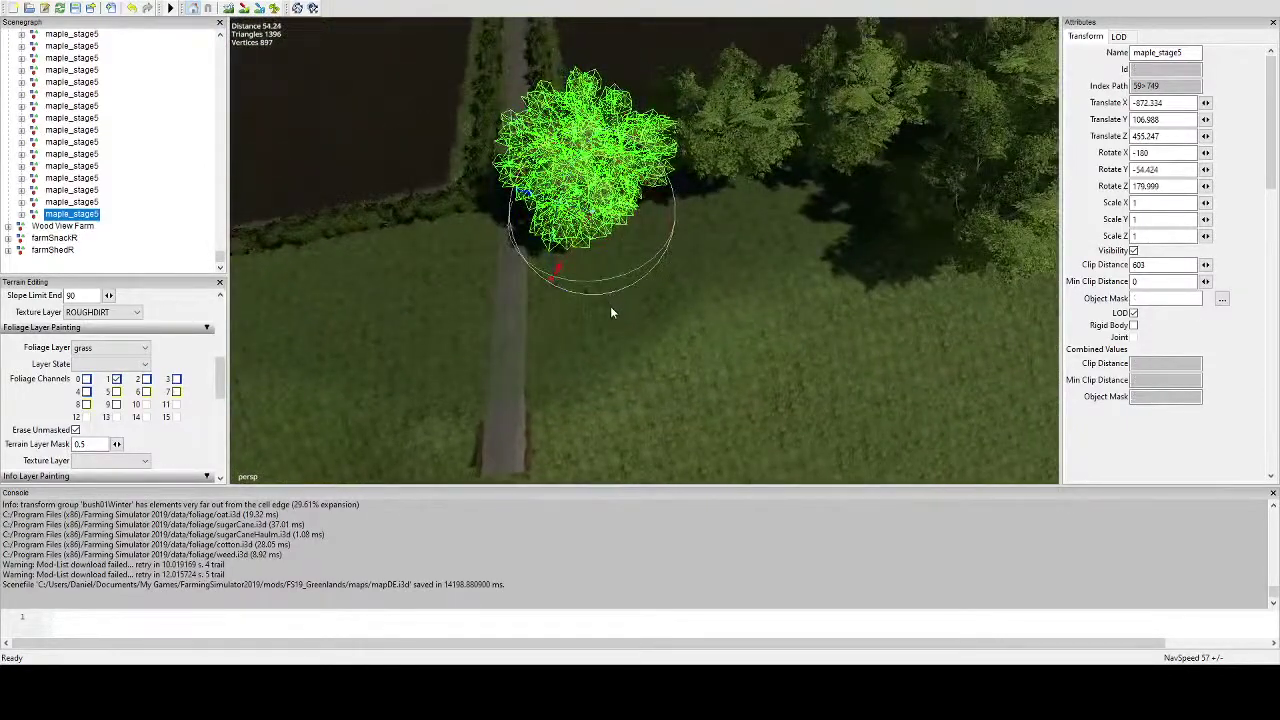
Duplicate the trackside maple to the grass side of the row at about X -852.4, Z 465.9.
key(ctrl+d)
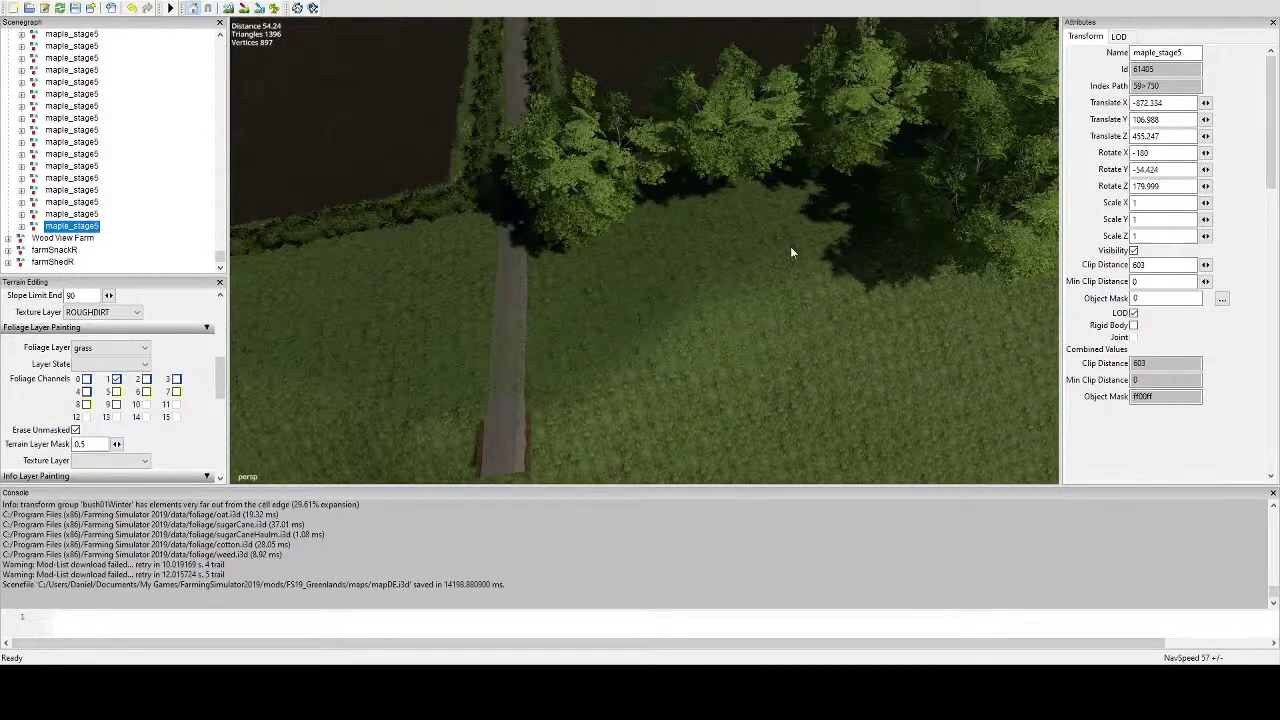
key(ctrl+b)
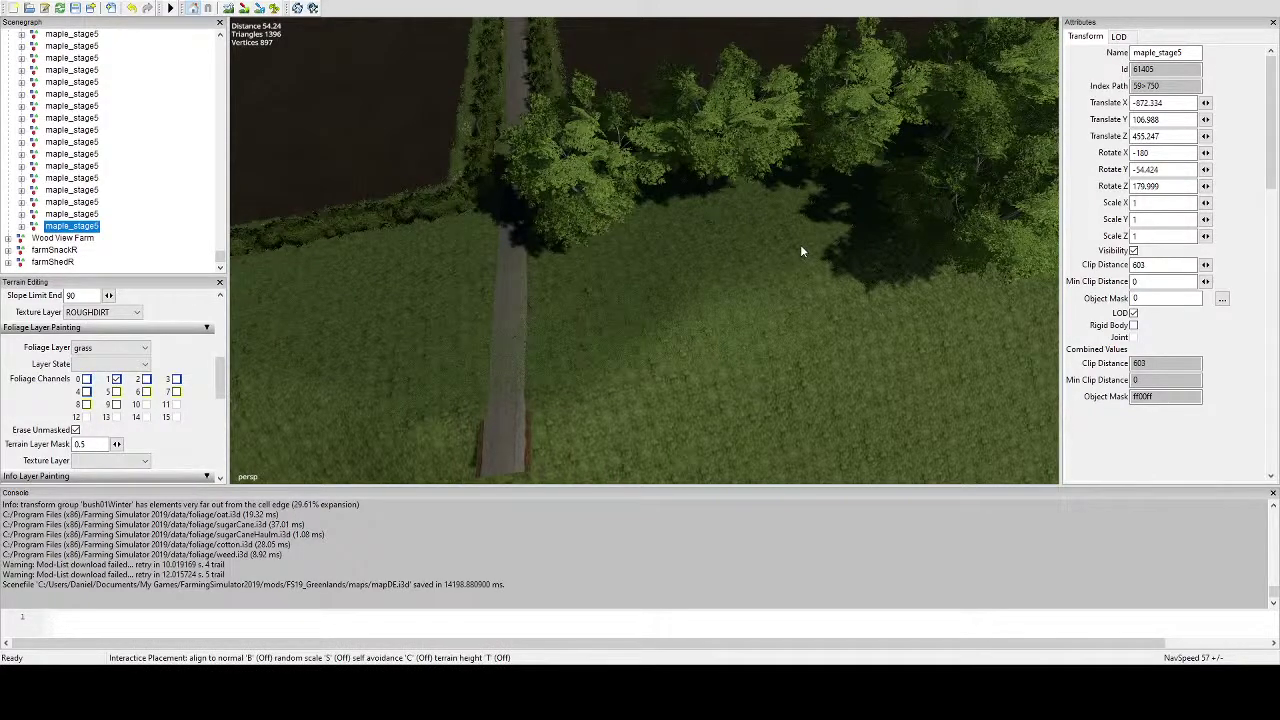
click(800, 244)
scroll(759, 343, down, 3)
scroll(767, 378, up, 3)
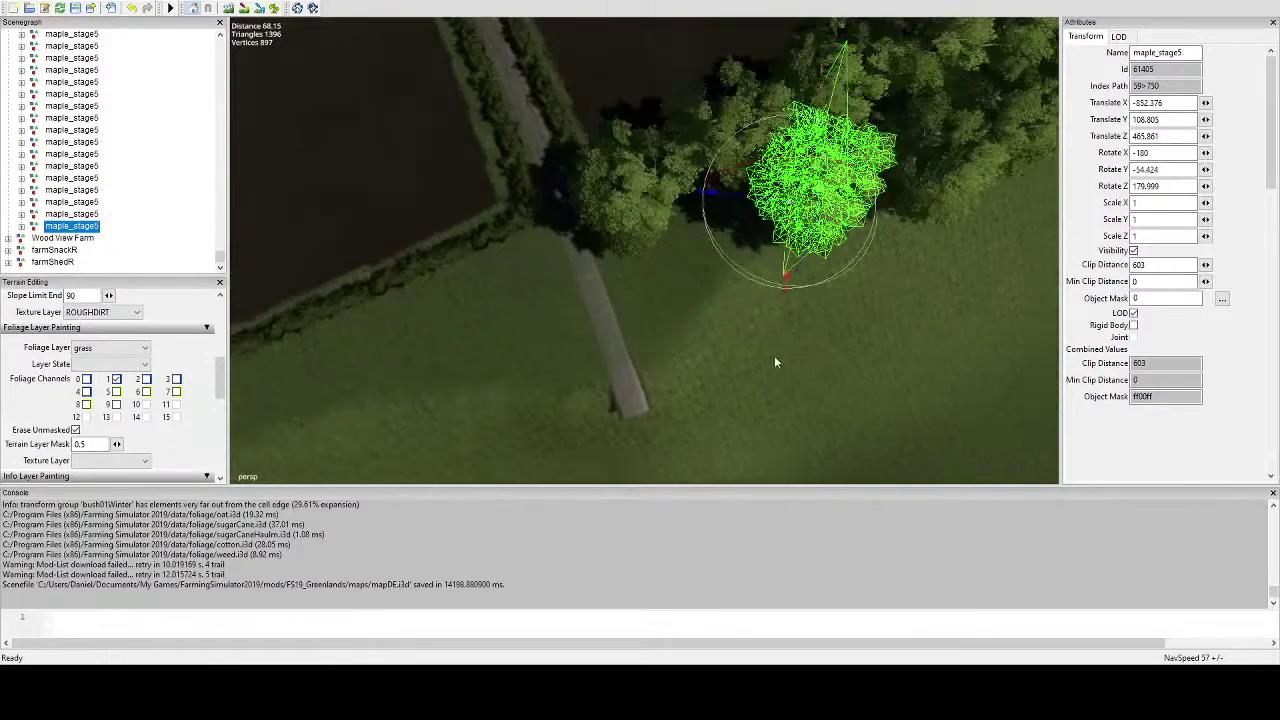
Duplicate the grass-side maple closer to the track at about X -866.6, Z 468.3, and rotate it to about 31.3 in Y.
key(ctrl+d)
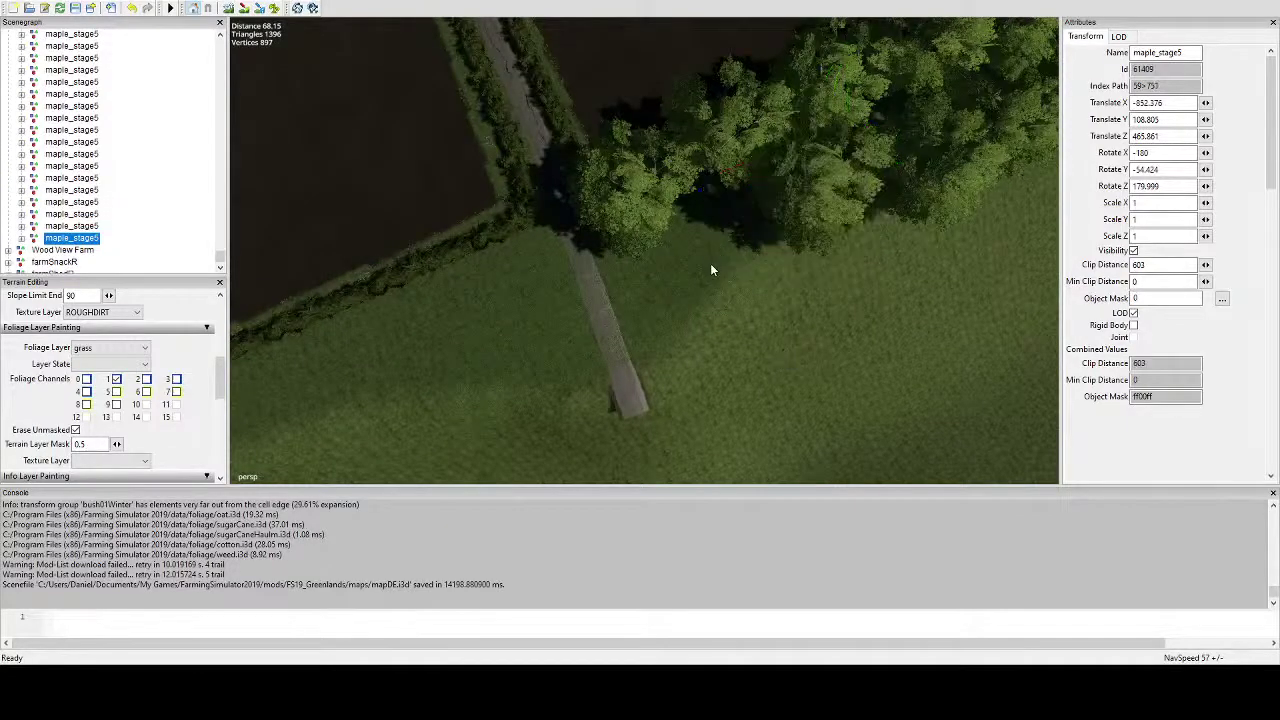
key(ctrl+b)
scroll(748, 342, down, 2)
scroll(750, 343, up, 3)
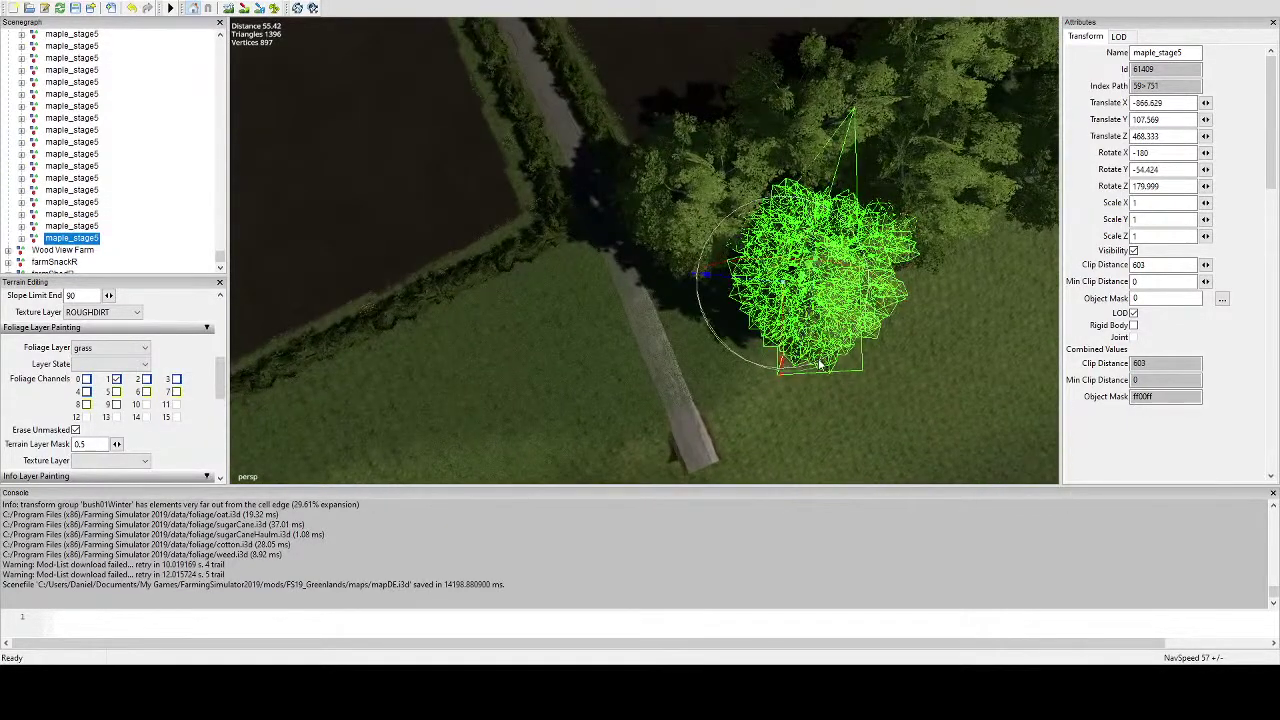
drag(800, 370, 702, 312)
alt+drag(652, 318, 608, 349)
scroll(656, 332, down, 2)
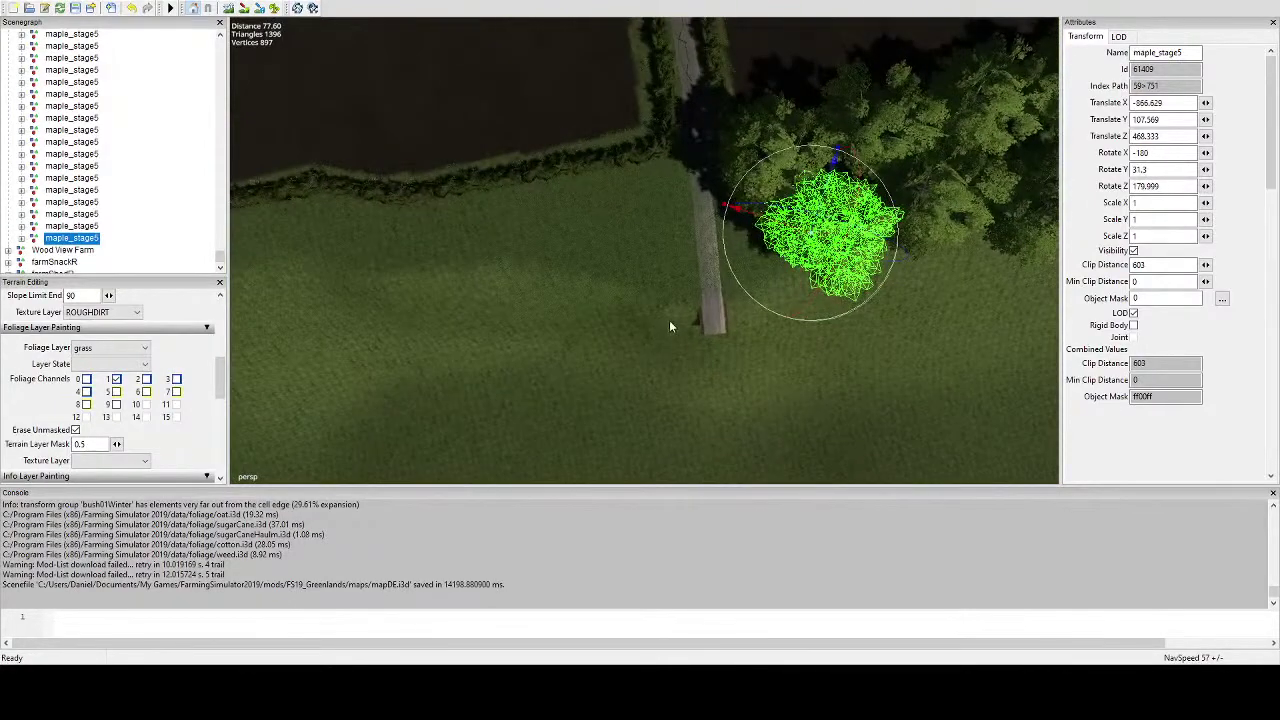
Duplicate the maple across the track to the hedge corner at about X -889.2, Z 451.7.
key(ctrl+v)
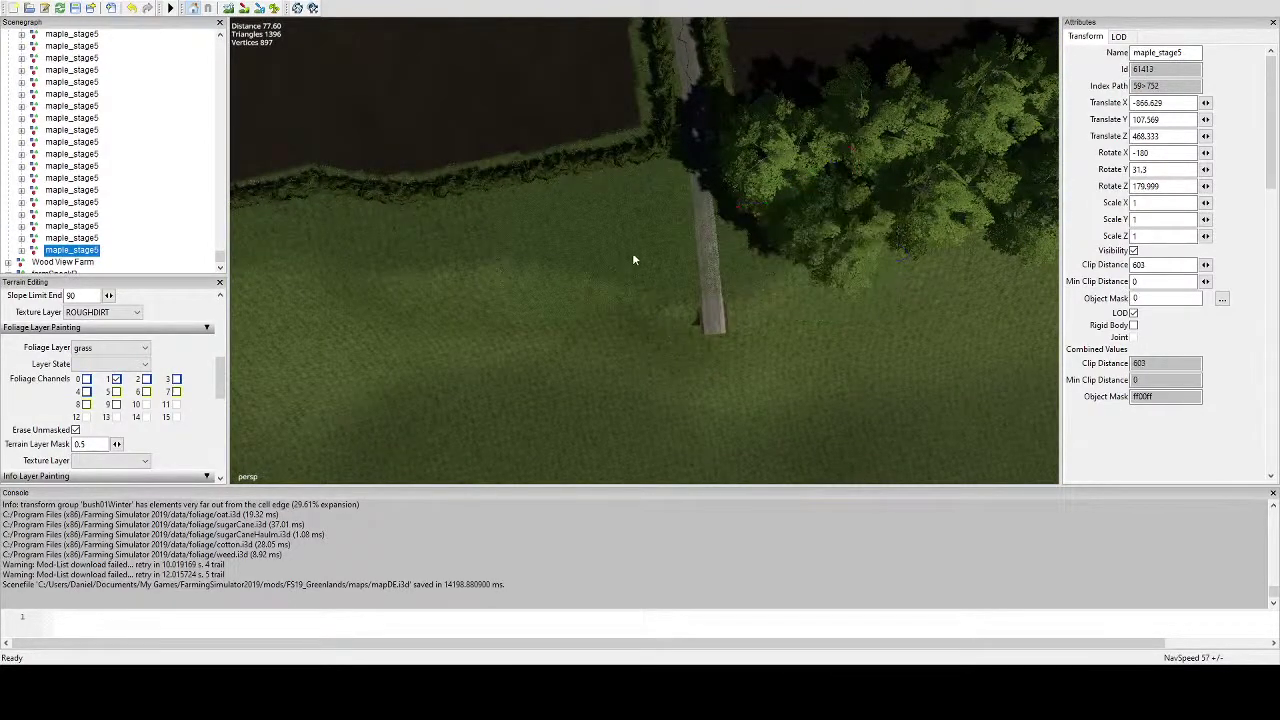
key(ctrl+b)
scroll(652, 196, up, 5)
alt+drag(652, 196, 806, 137)
drag(762, 100, 686, 104)
mouse_move(686, 104)
alt+mouse_down()
mouse_move(680, 114)
mouse_move(637, 80)
mouse_move(703, 97)
alt+mouse_up()
scroll(637, 80, up, 3)
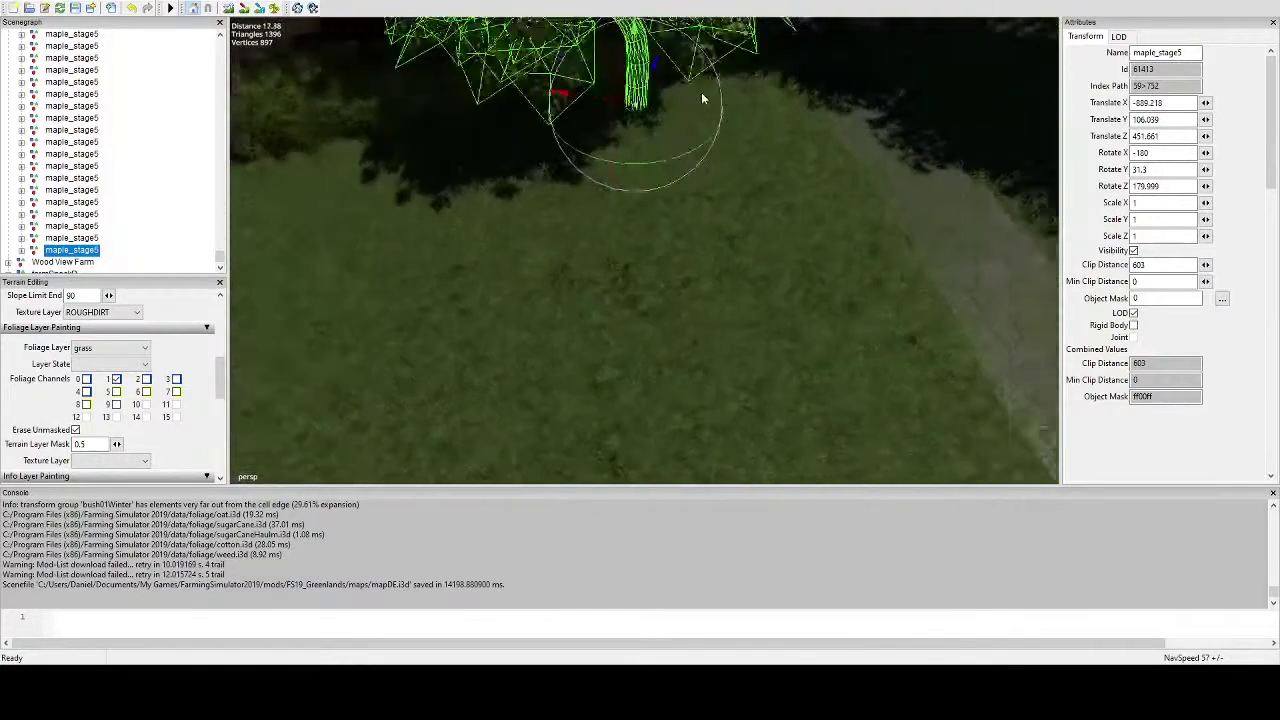
Lower the hedge-corner maple to about Y 105.87 and rotate it to about 22.5 in Y.
alt+middle_drag(618, 96, 680, 92)
drag(657, 86, 532, 130)
alt+drag(645, 125, 688, 205)
scroll(688, 205, down, 3)
alt+middle_drag(688, 205, 676, 249)
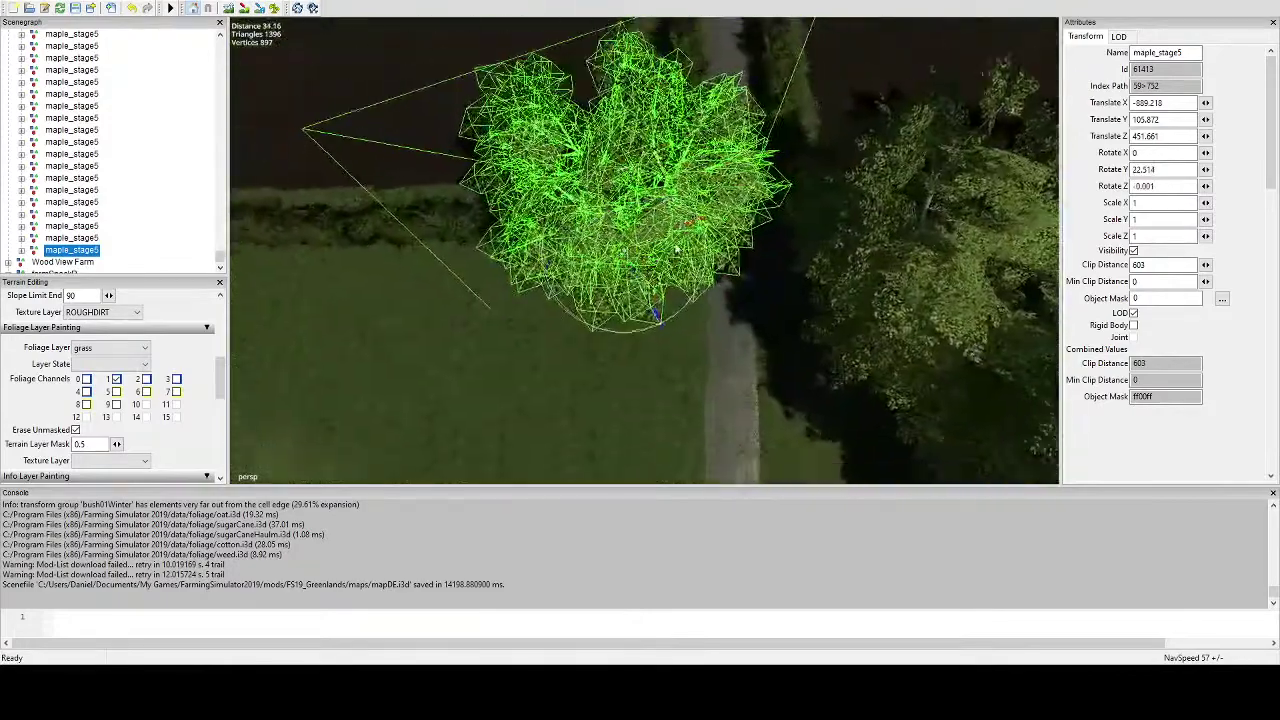
Duplicate the hedge-corner maple to the grass on the same side of the track at about X -891.6, Z 465.8.
scroll(729, 242, down, 4)
alt+drag(729, 242, 780, 237)
scroll(759, 311, up, 4)
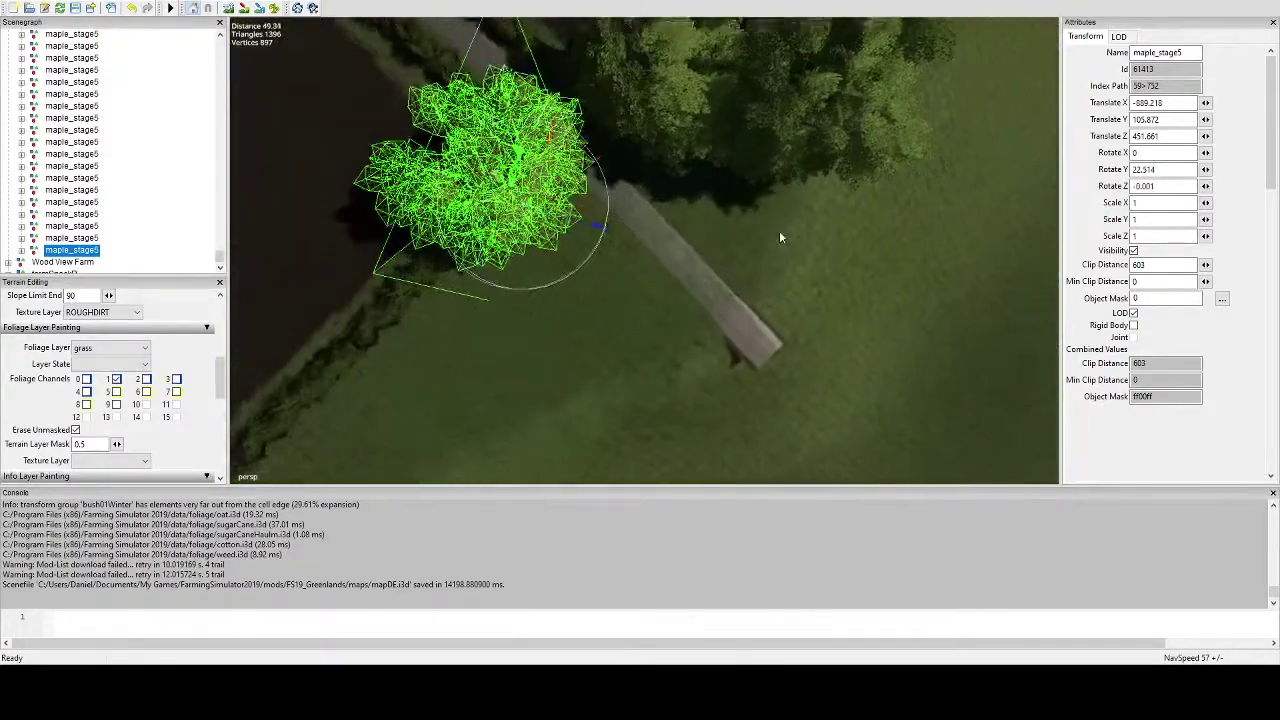
middle_drag(781, 238, 803, 314)
key(ctrl+d)
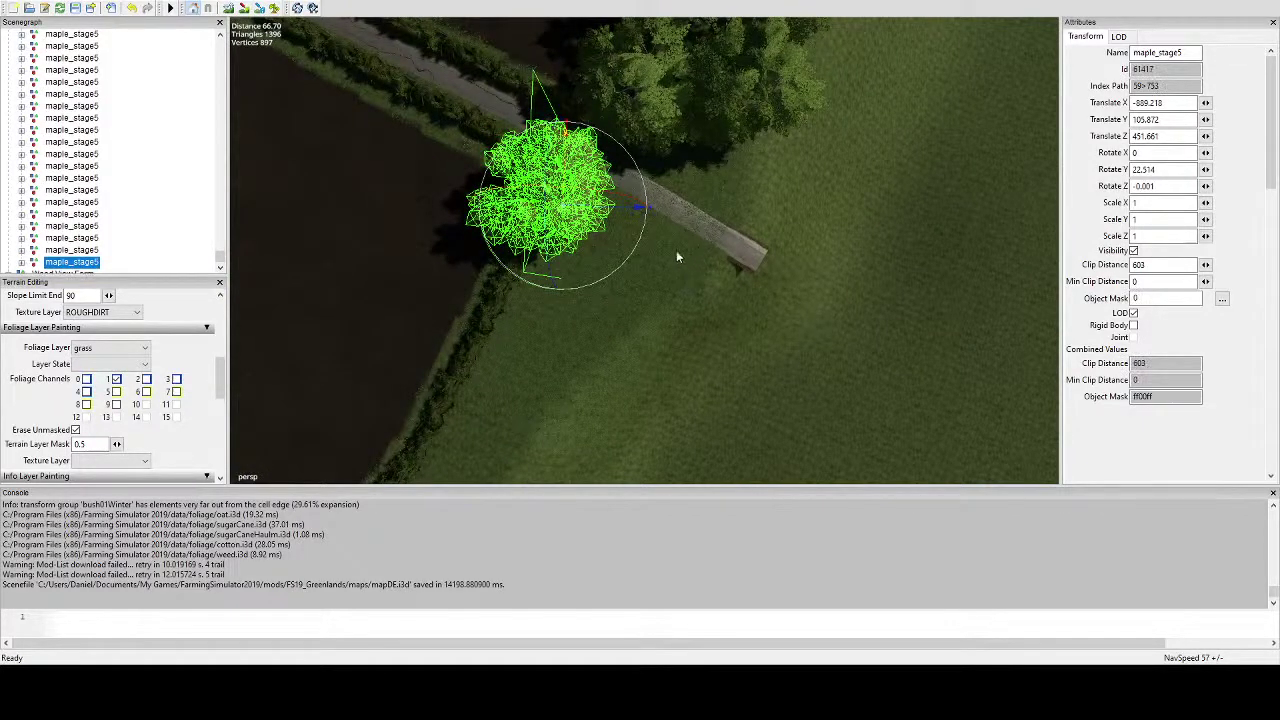
key(ctrl+b)
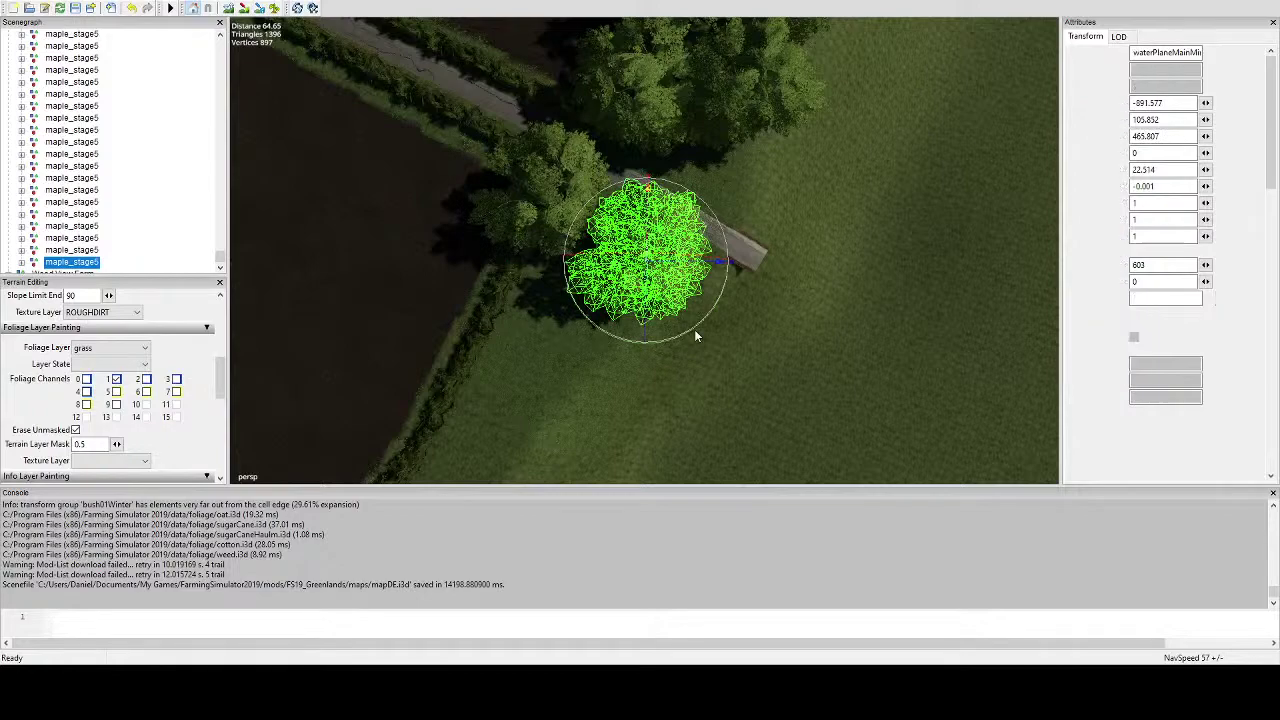
click(673, 300)
Shift the new grass-side maple towards the track to about X -889.1 and rotate it to about -89.2 in Y.
scroll(687, 304, up, 3)
alt+drag(710, 261, 653, 173)
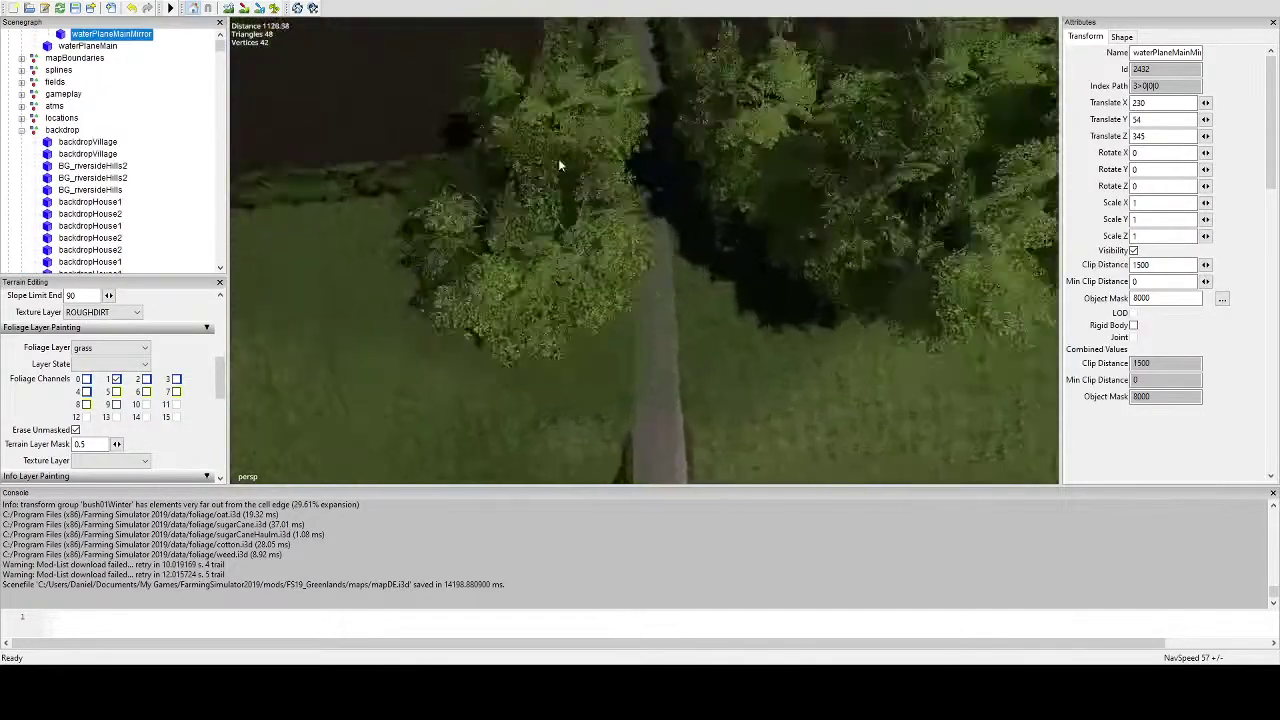
click(553, 217)
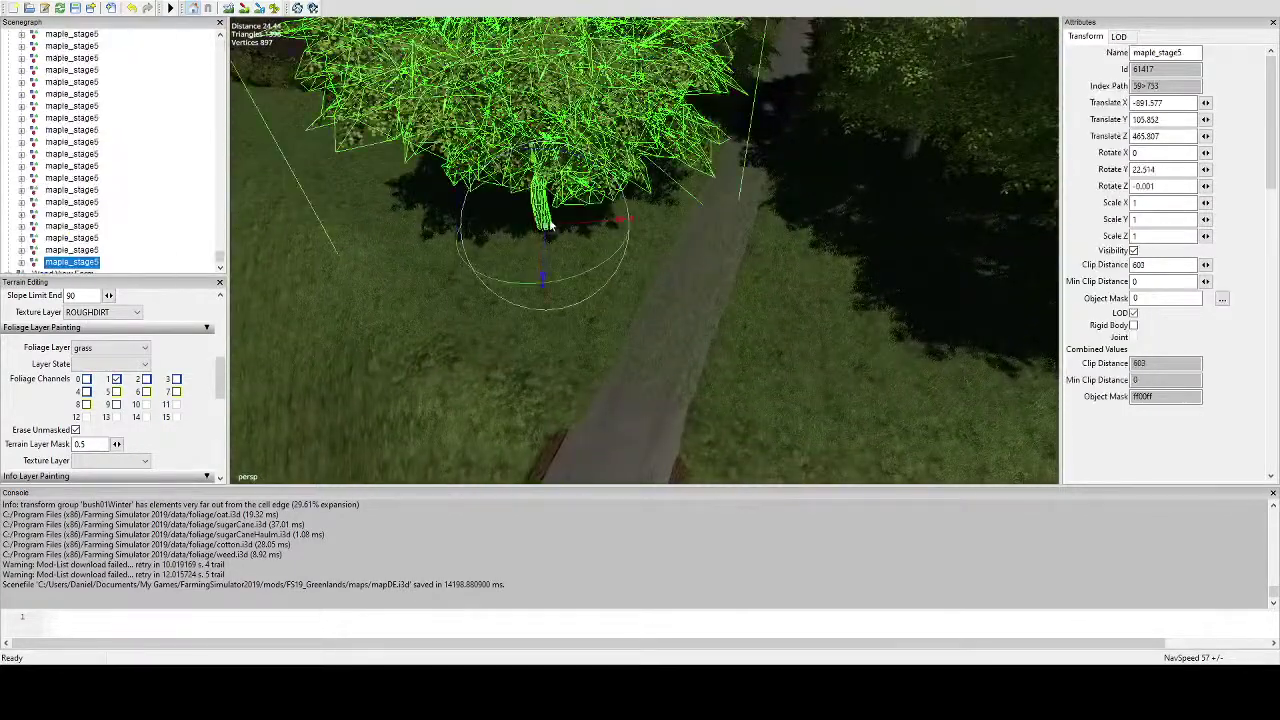
drag(574, 275, 689, 396)
scroll(689, 396, down, 2)
scroll(689, 394, down, 3)
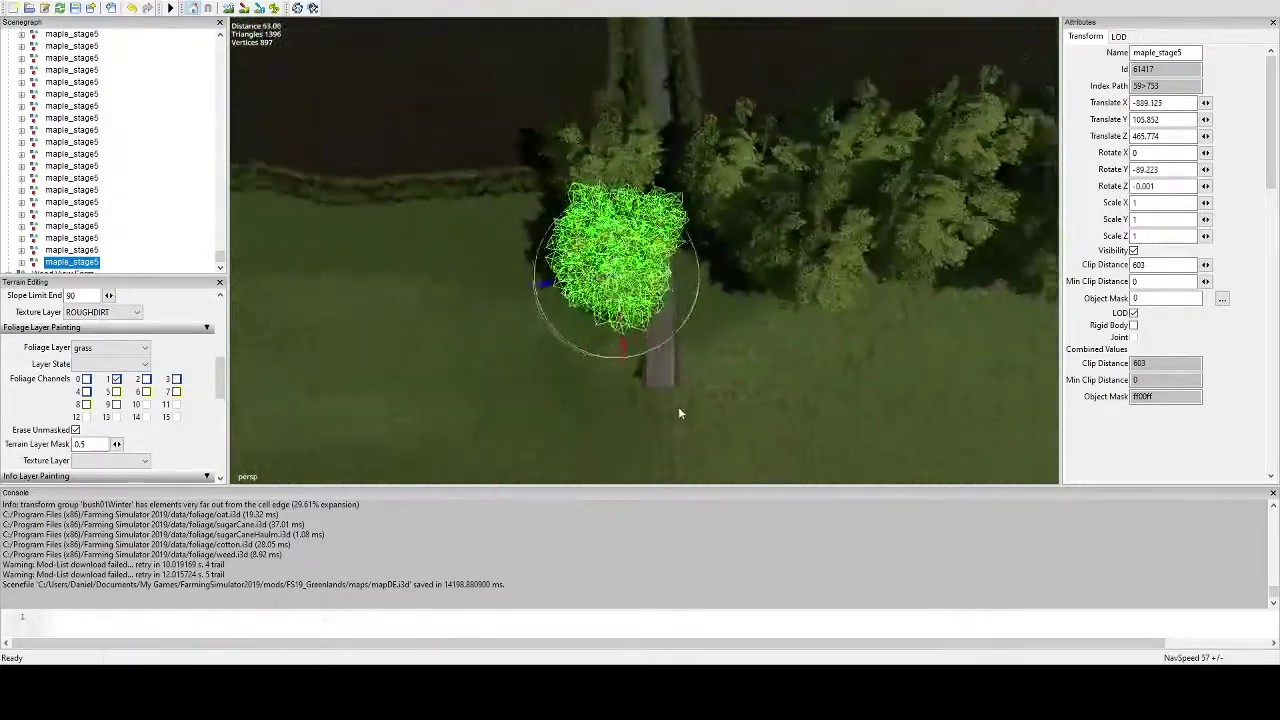
Switch to terrain sculpting and raise the ground over the end of the track.
alt+middle_drag(678, 411, 654, 317)
scroll(654, 317, up, 4)
alt+drag(654, 317, 266, 97)
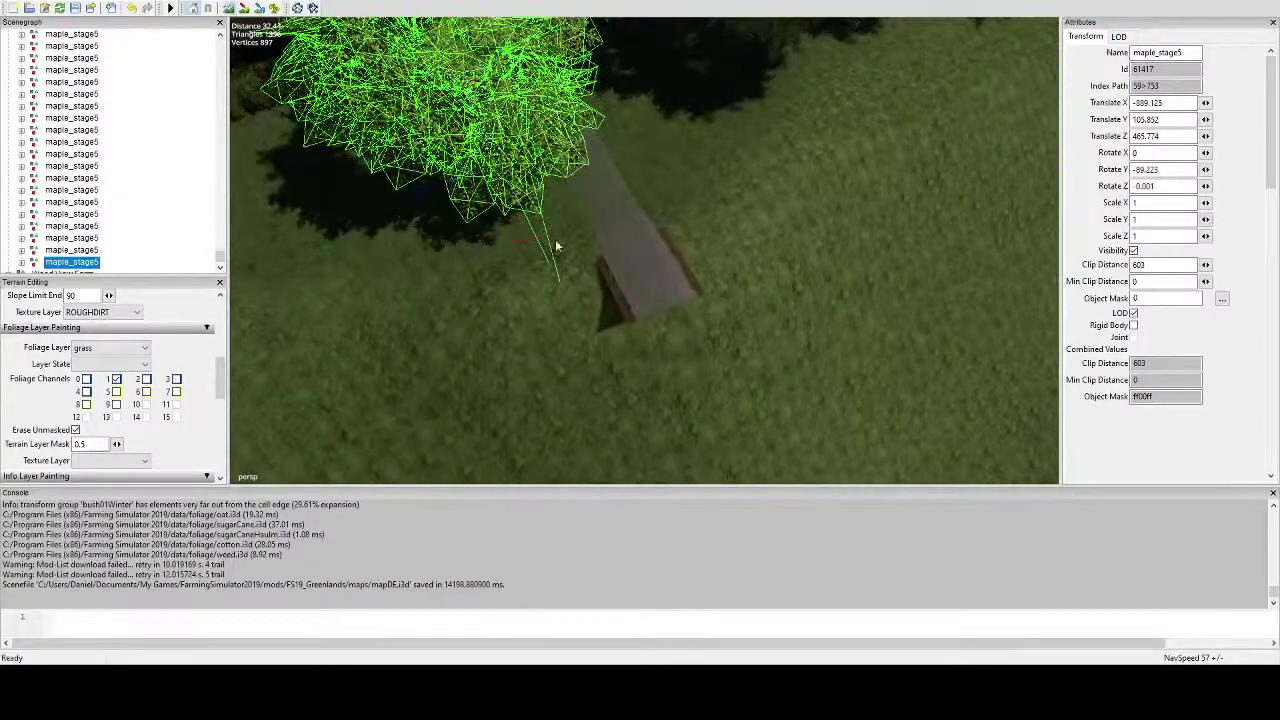
alt+right_drag(682, 293, 510, 462)
alt+drag(510, 462, 662, 348)
alt+right_drag(662, 348, 797, 272)
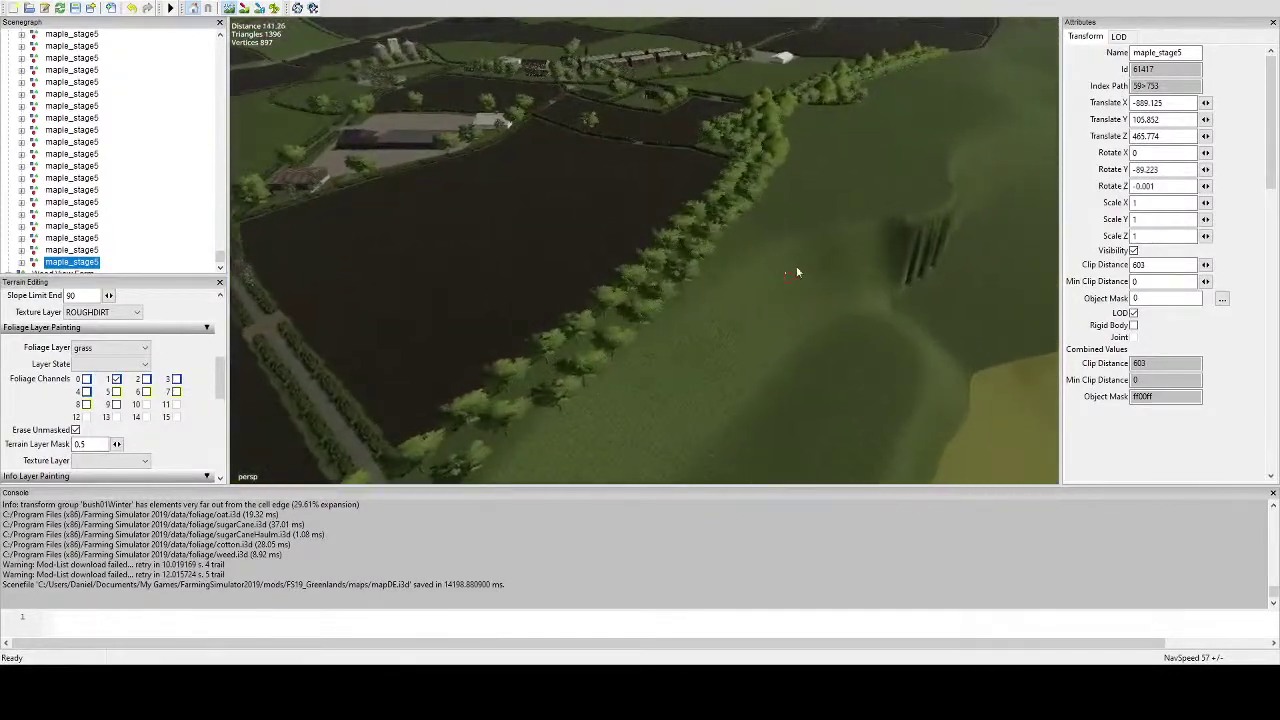
alt+middle_drag(797, 272, 781, 278)
alt+drag(781, 278, 766, 304)
scroll(764, 297, up, 5)
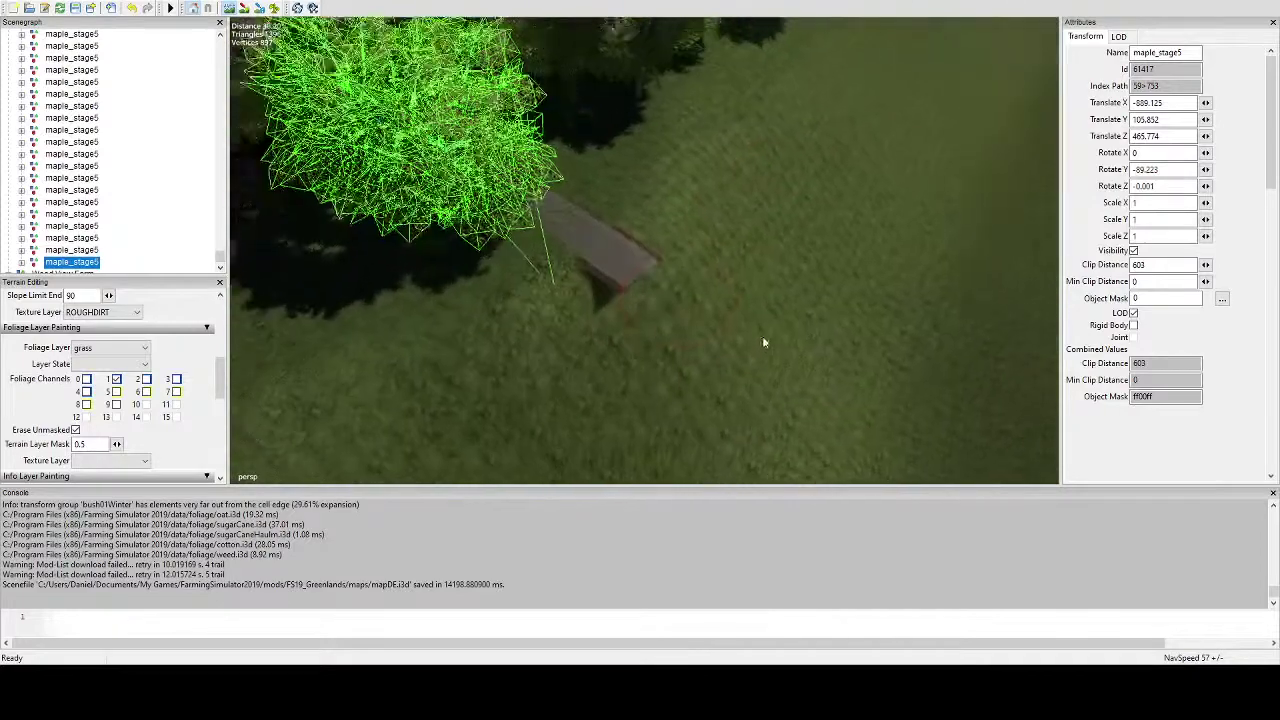
mouse_move(662, 298)
mouse_down()
mouse_move(738, 310)
mouse_move(716, 318)
mouse_move(630, 264)
mouse_up()
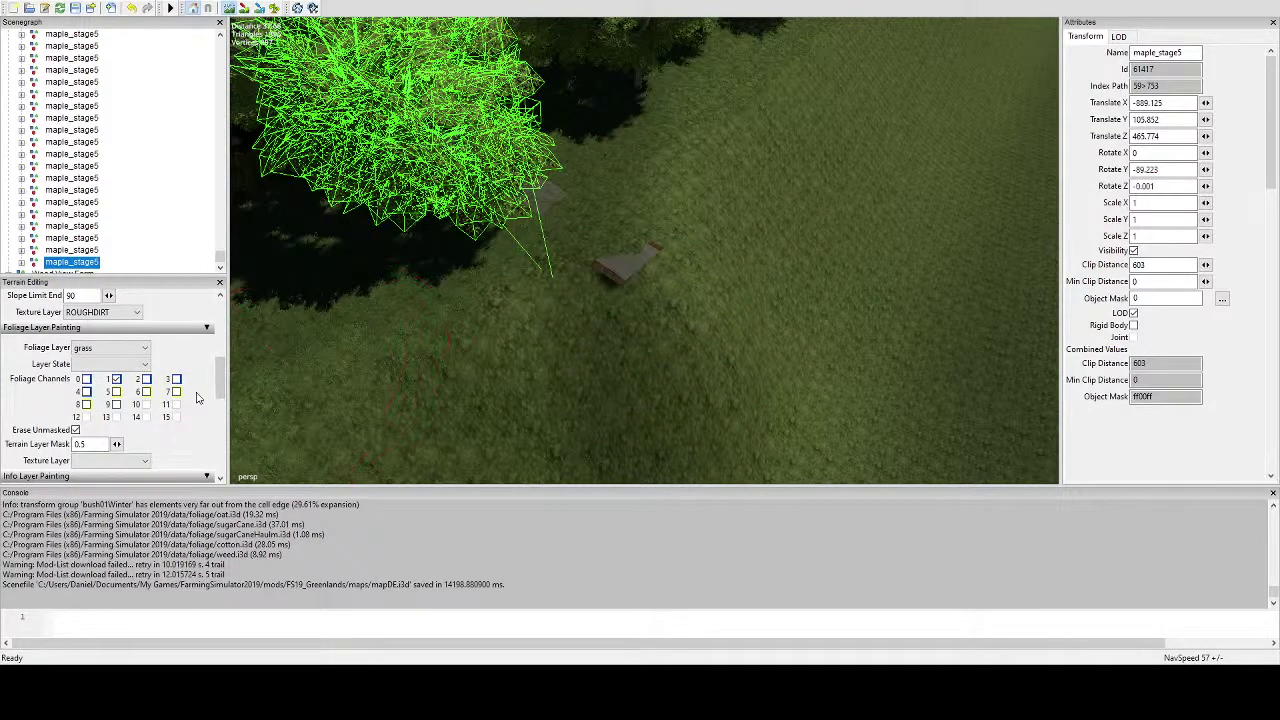
Set the brush value to 1, enlarge its radius to about 12.3 and raise a mound beyond the end of the track.
drag(218, 388, 211, 337)
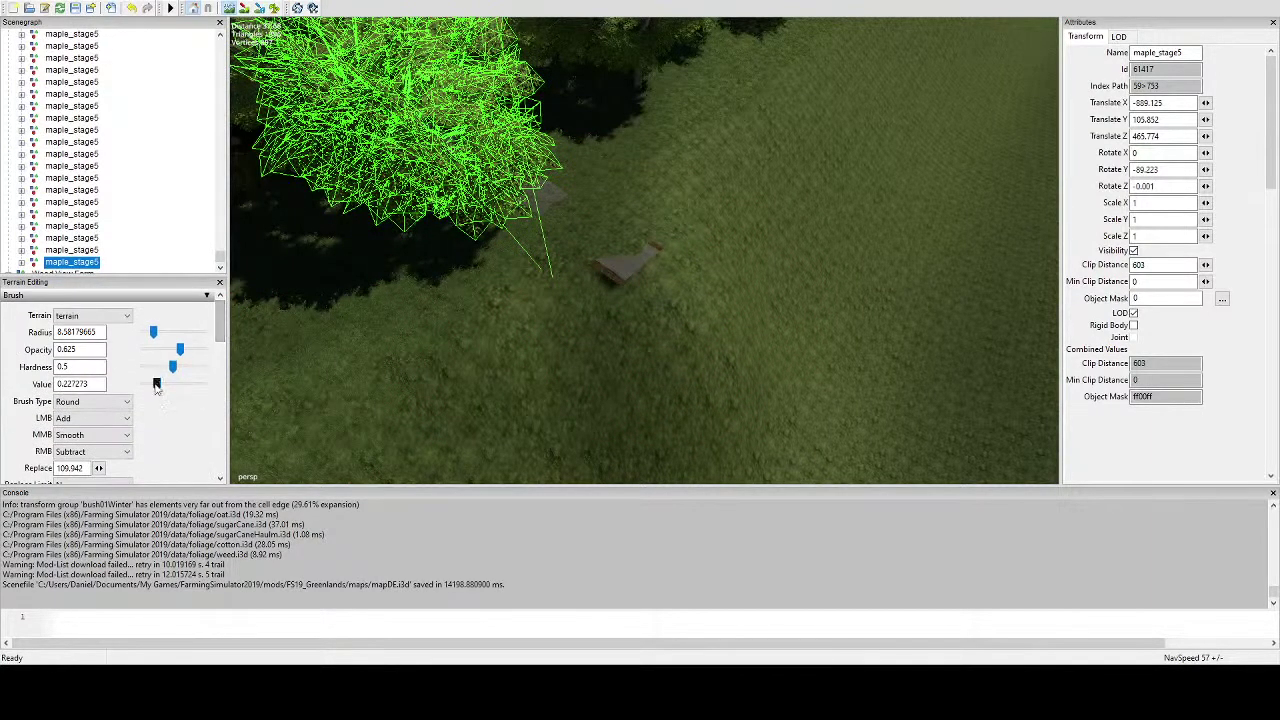
drag(156, 386, 242, 387)
scroll(772, 304, up, 5)
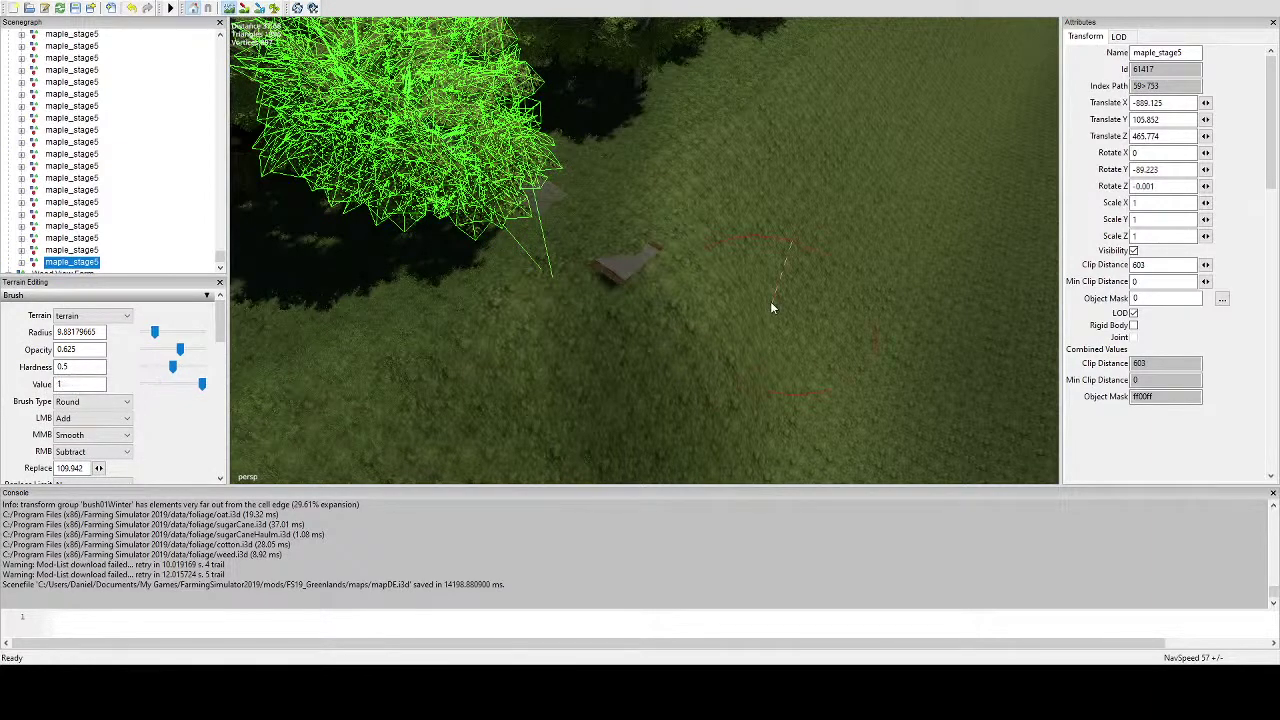
drag(796, 348, 881, 338)
scroll(880, 336, down, 8)
alt+drag(738, 340, 568, 436)
mouse_move(632, 280)
mouse_down()
mouse_move(648, 269)
mouse_move(629, 218)
mouse_move(634, 251)
mouse_move(636, 238)
mouse_up()
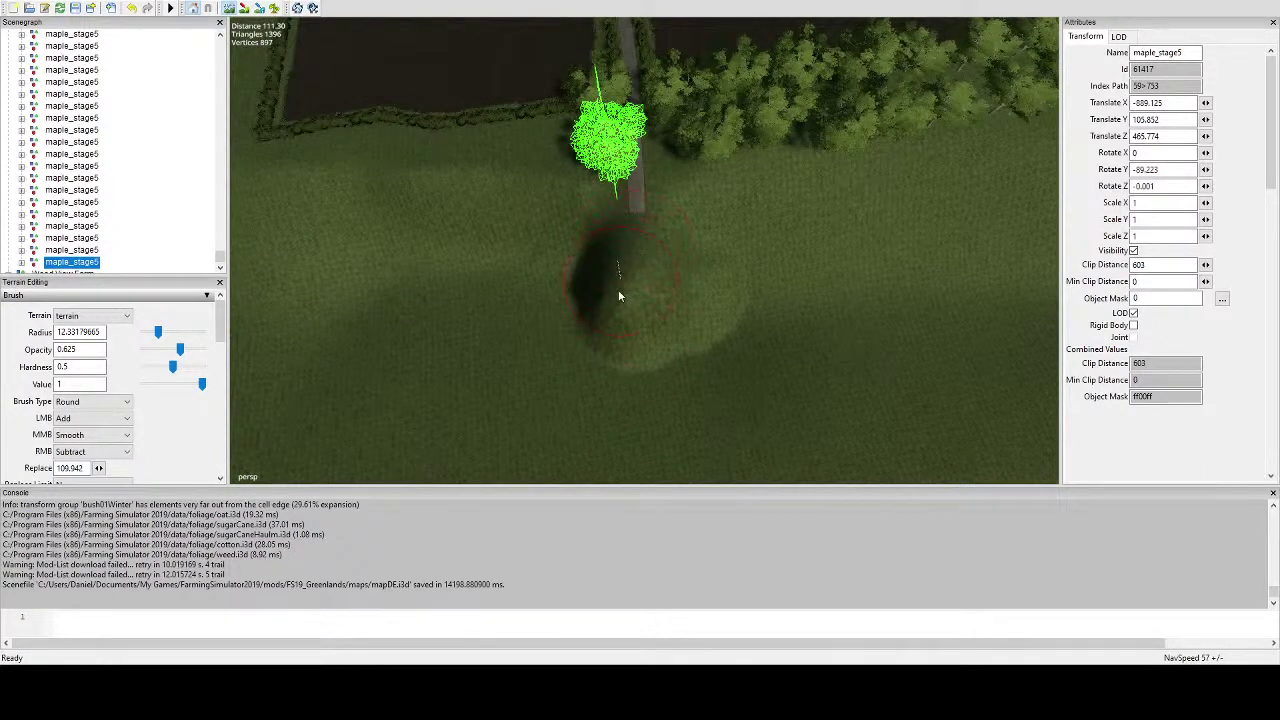
Broaden the mound to both sides, enlarging the brush radius to about 16.6.
drag(618, 291, 548, 338)
scroll(592, 286, up, 3)
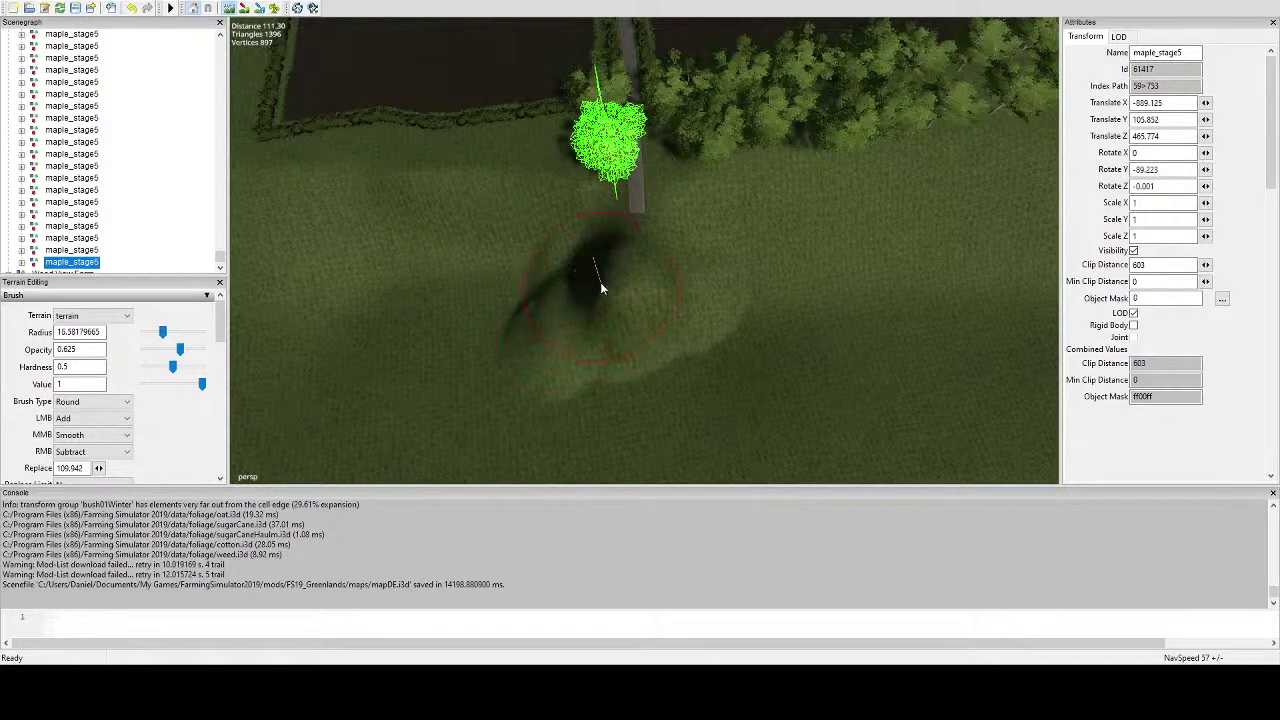
drag(600, 282, 674, 256)
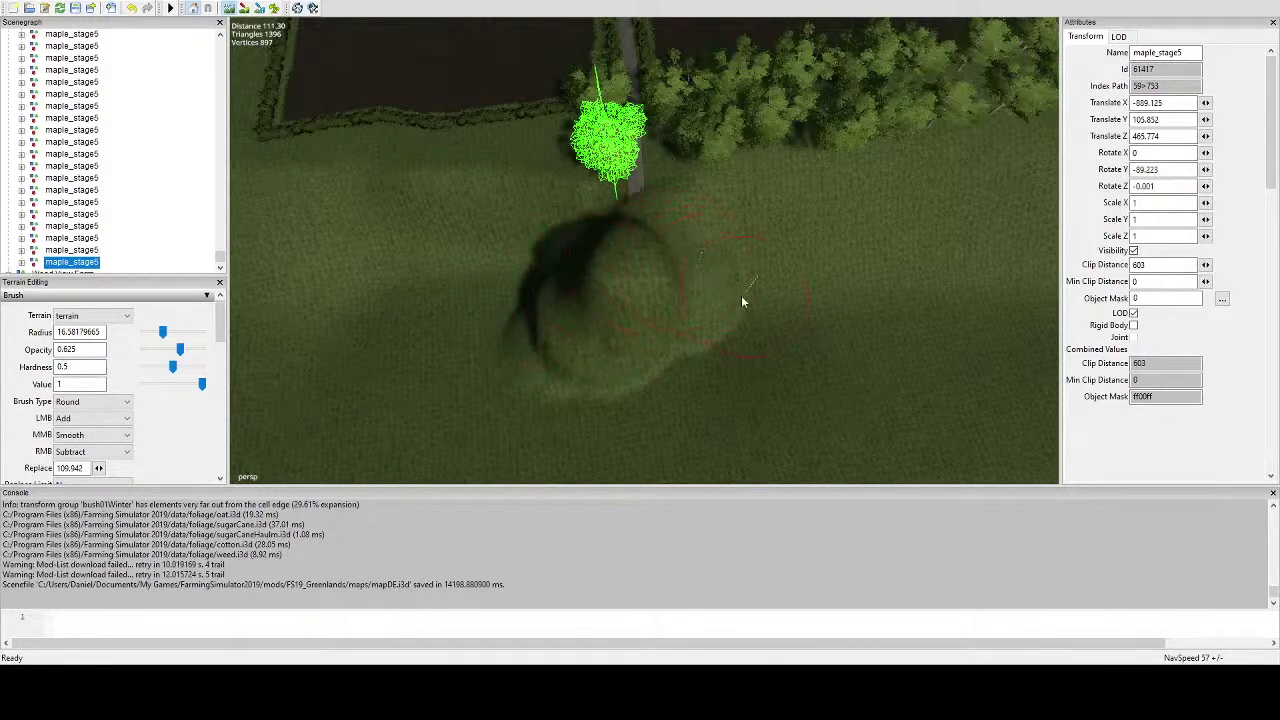
Extend the mound along the grass slope beyond the track, enlarging the brush radius to about 20.1.
mouse_move(741, 295)
alt+mouse_down()
mouse_move(599, 243)
mouse_move(569, 208)
mouse_move(573, 192)
mouse_move(623, 194)
mouse_move(625, 231)
alt+mouse_up()
scroll(604, 247, up, 3)
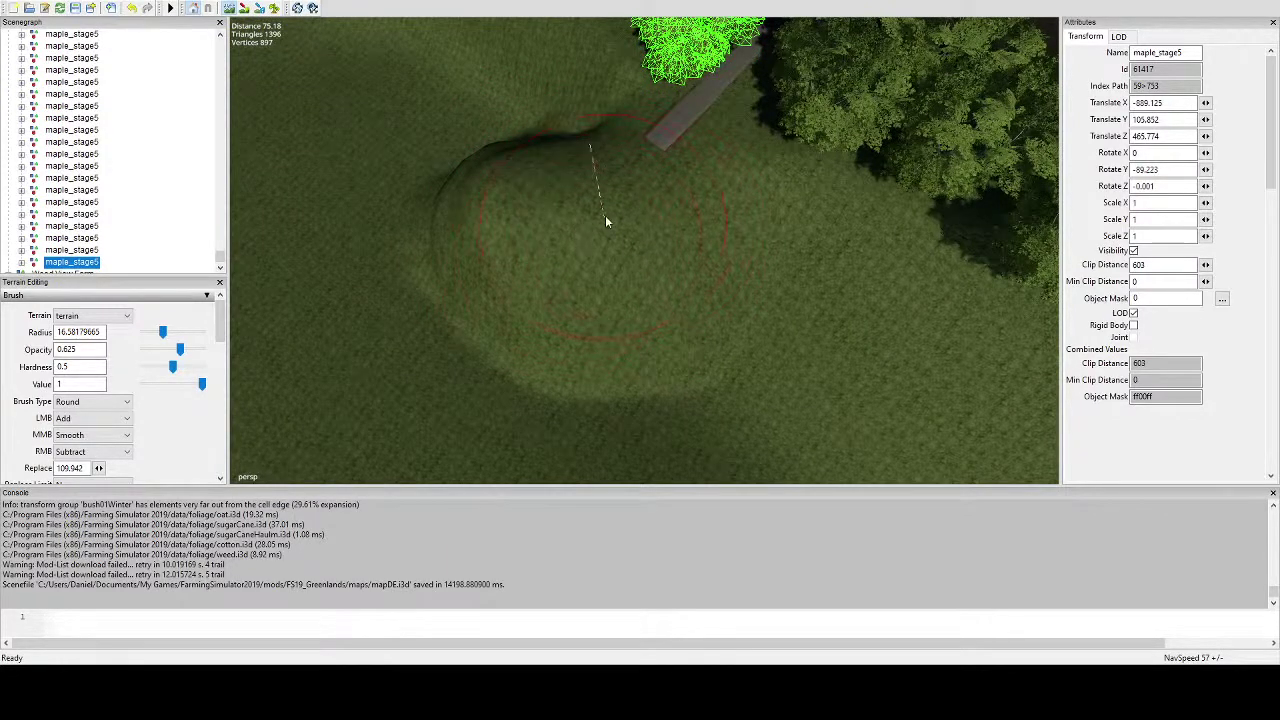
mouse_move(605, 216)
alt+mouse_down()
mouse_move(588, 266)
mouse_move(621, 194)
mouse_move(627, 205)
alt+mouse_up()
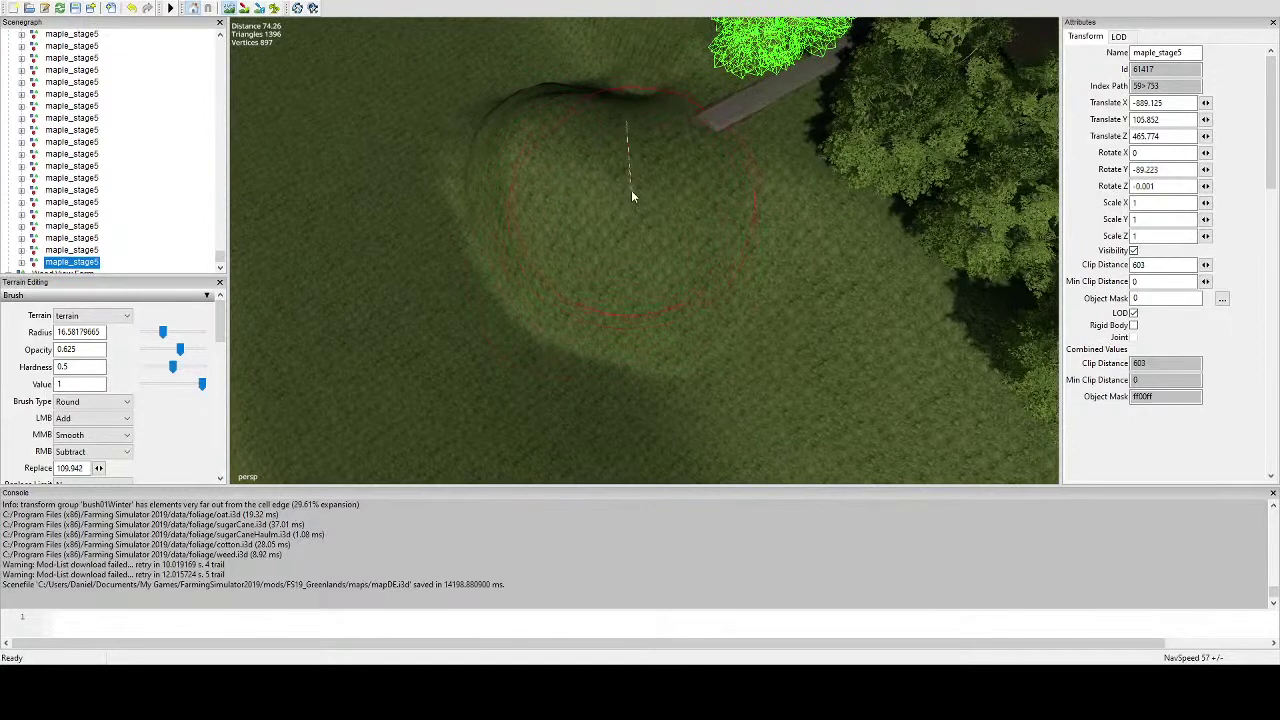
drag(477, 266, 739, 316)
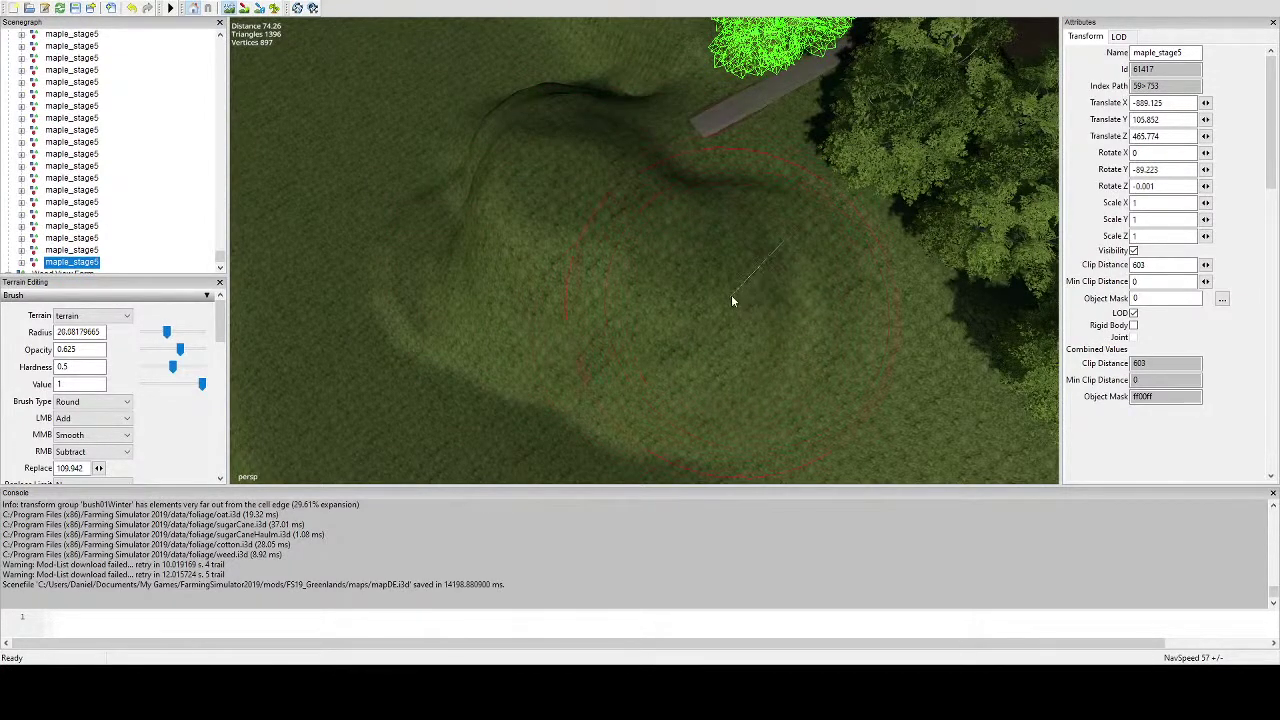
Smooth the slopes of the raised mound with a brush radius of about 21.3.
scroll(732, 297, up, 1)
mouse_move(727, 291)
middle_down()
mouse_move(692, 301)
mouse_move(571, 189)
mouse_move(502, 156)
middle_up()
mouse_move(502, 156)
alt+mouse_down()
mouse_move(740, 134)
mouse_move(743, 157)
alt+mouse_up()
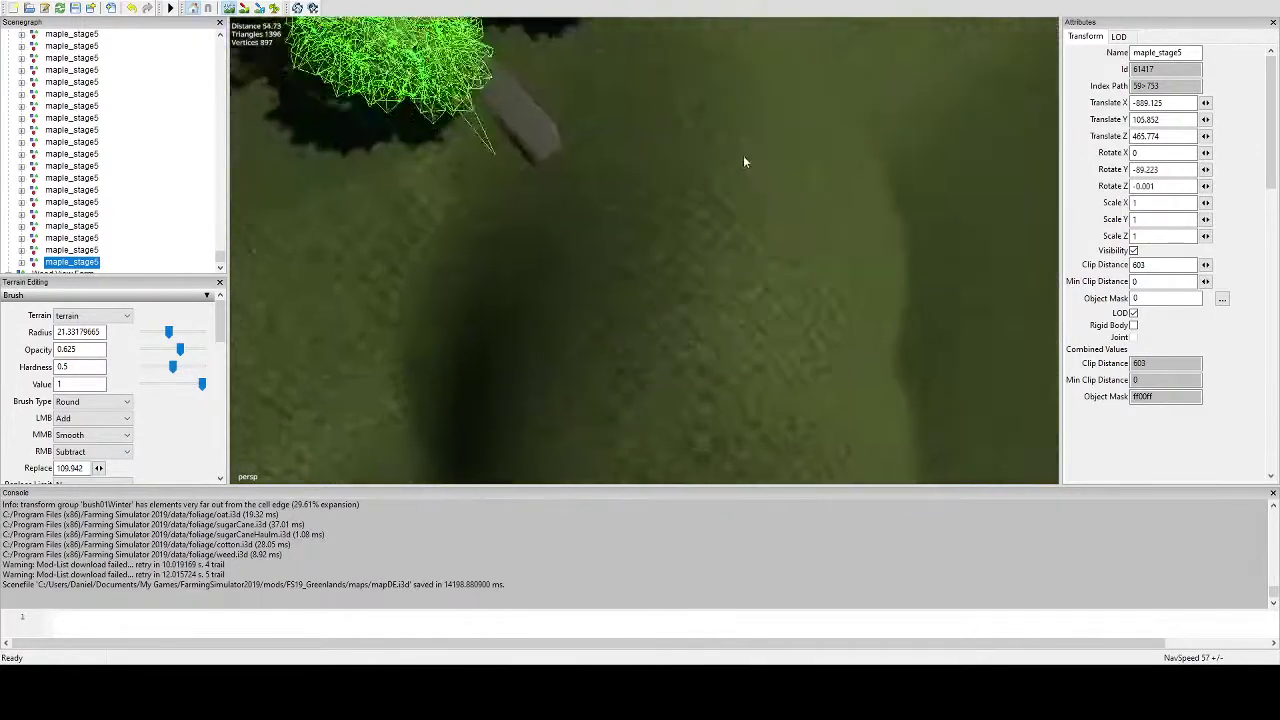
right_drag(743, 161, 745, 205)
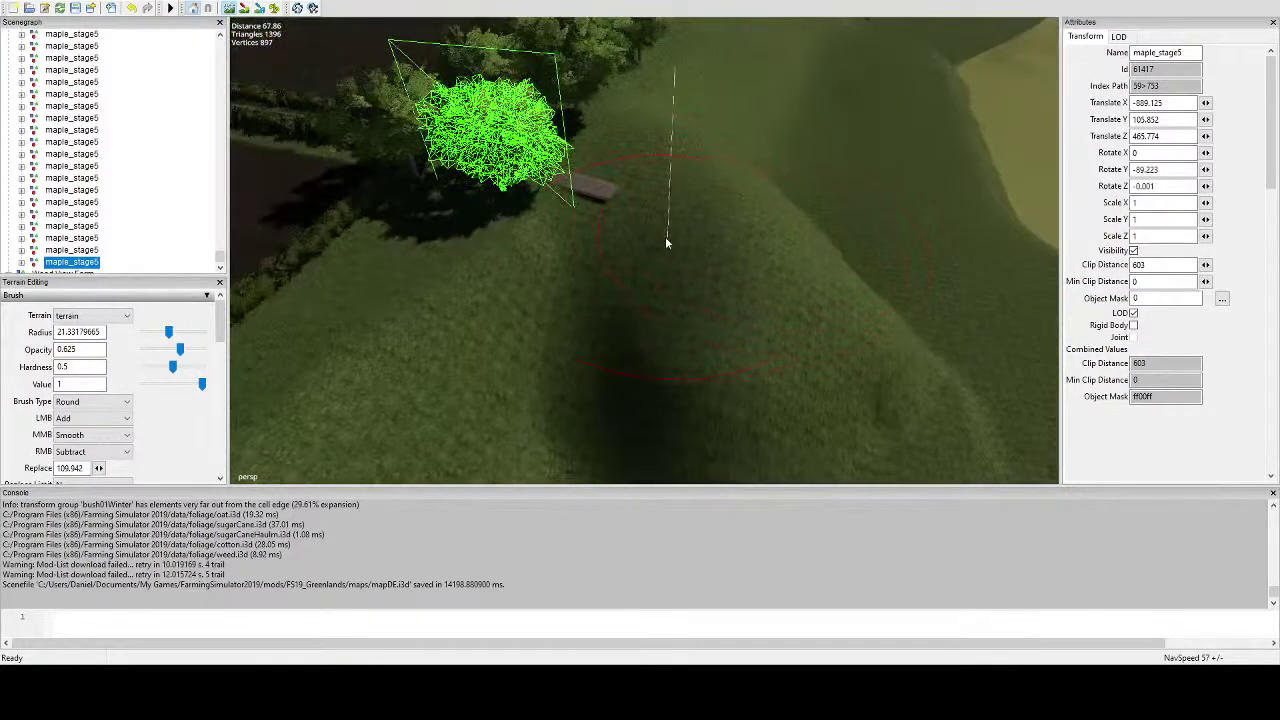
Reduce the brush radius to about 13.1 and raise the dark hollow in the terrain beyond the end of the track.
ctrl+scroll(623, 256, down, 1)
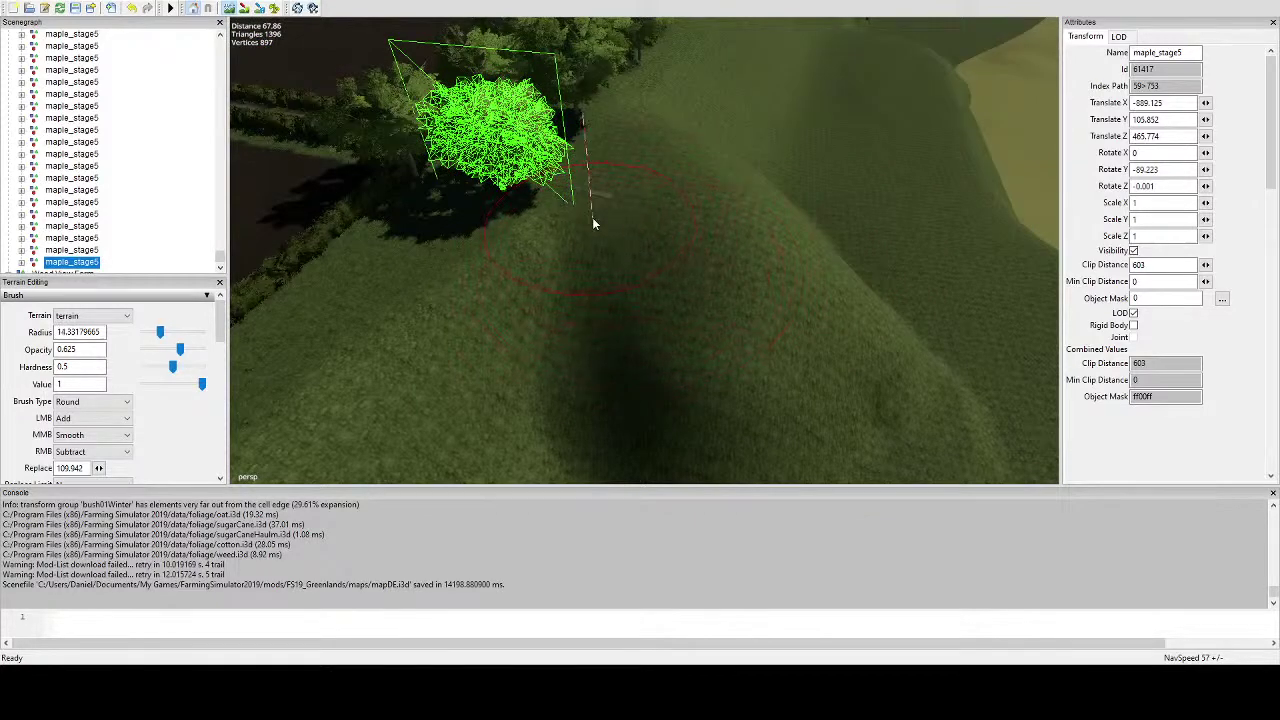
ctrl+scroll(596, 212, down, 1)
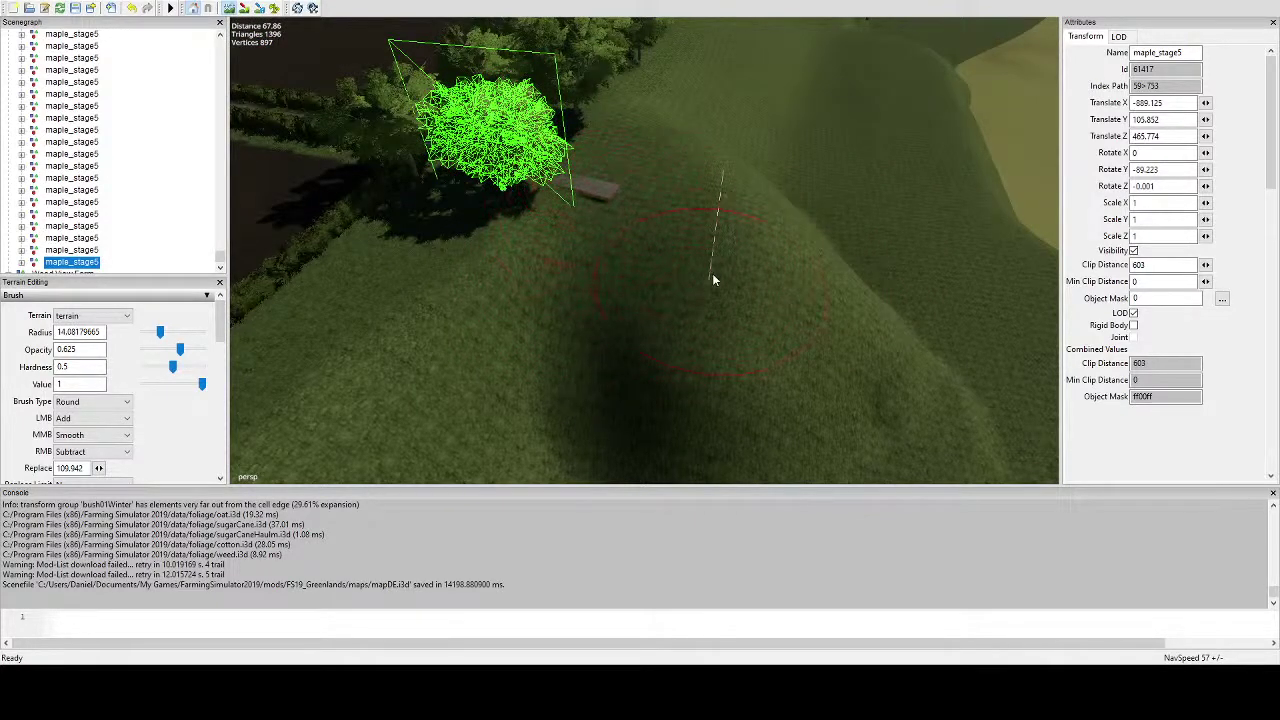
alt+drag(743, 280, 708, 308)
scroll(675, 343, down, 2)
scroll(642, 351, up, 1)
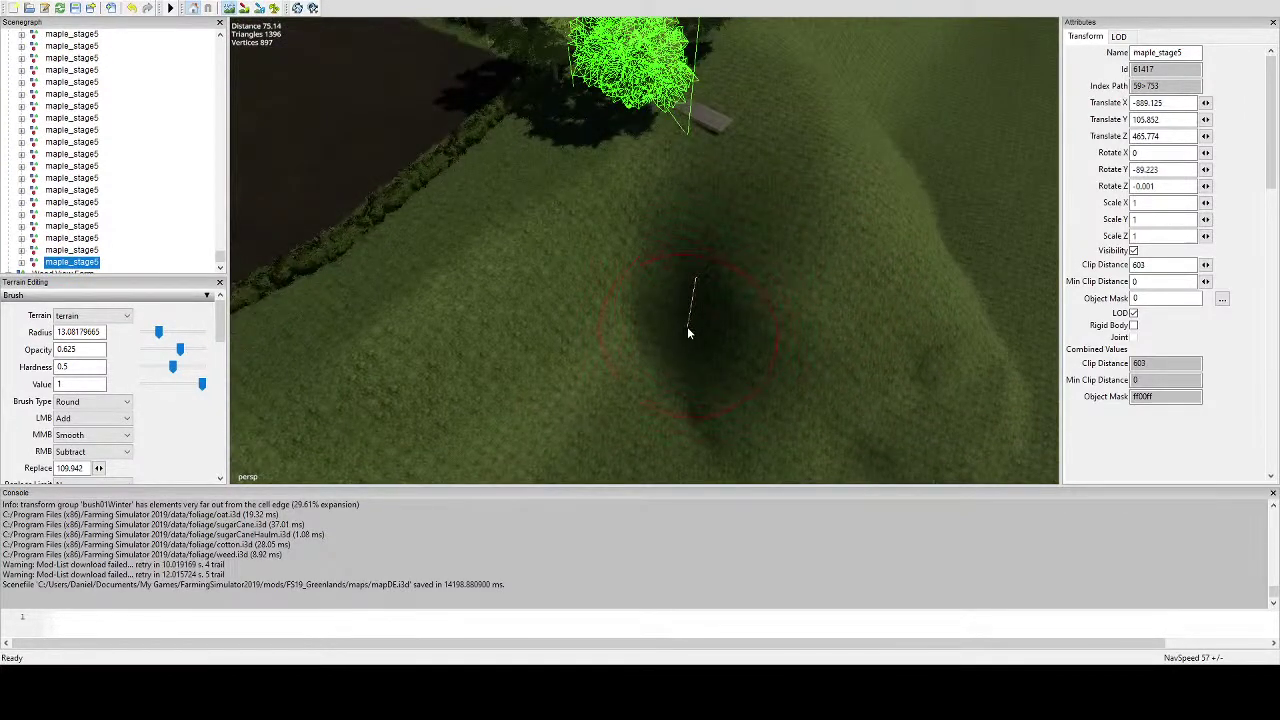
drag(689, 333, 732, 316)
Try to raise and smooth the ground against the edge of the track's end, reducing the brush radius to about 2.8.
right_drag(750, 288, 734, 340)
scroll(588, 304, down, 5)
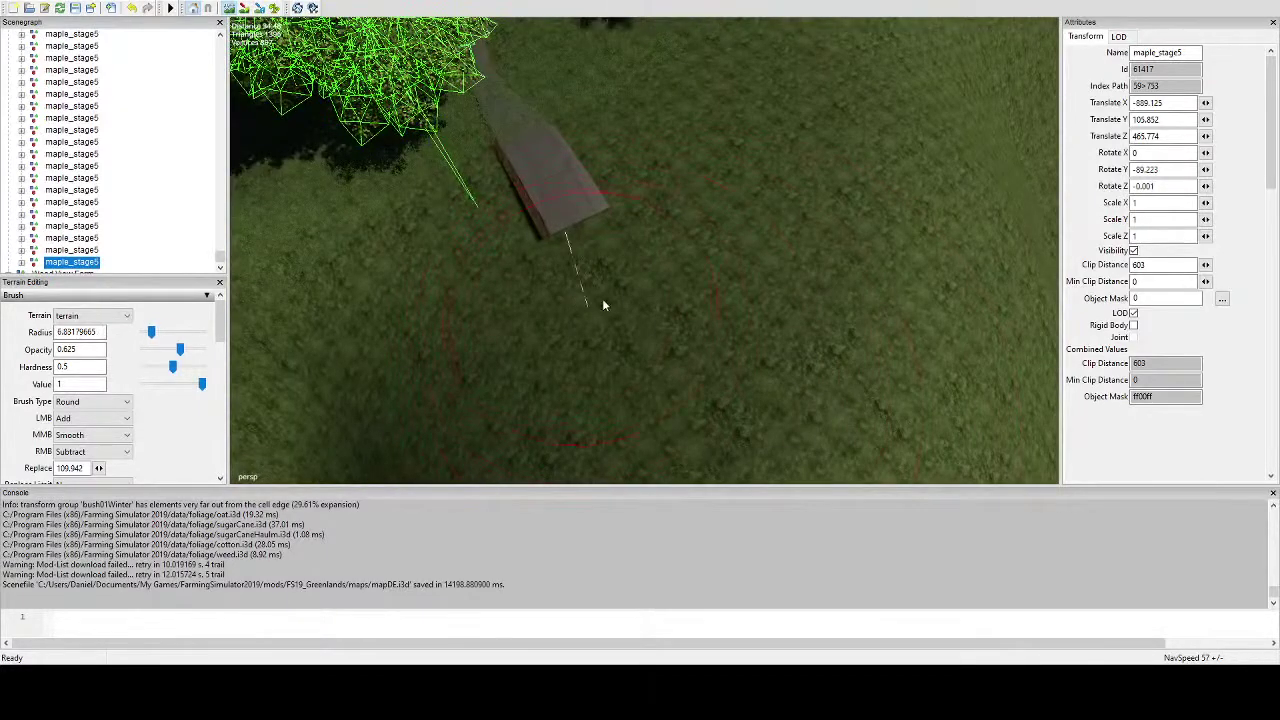
click(511, 241)
click(504, 238)
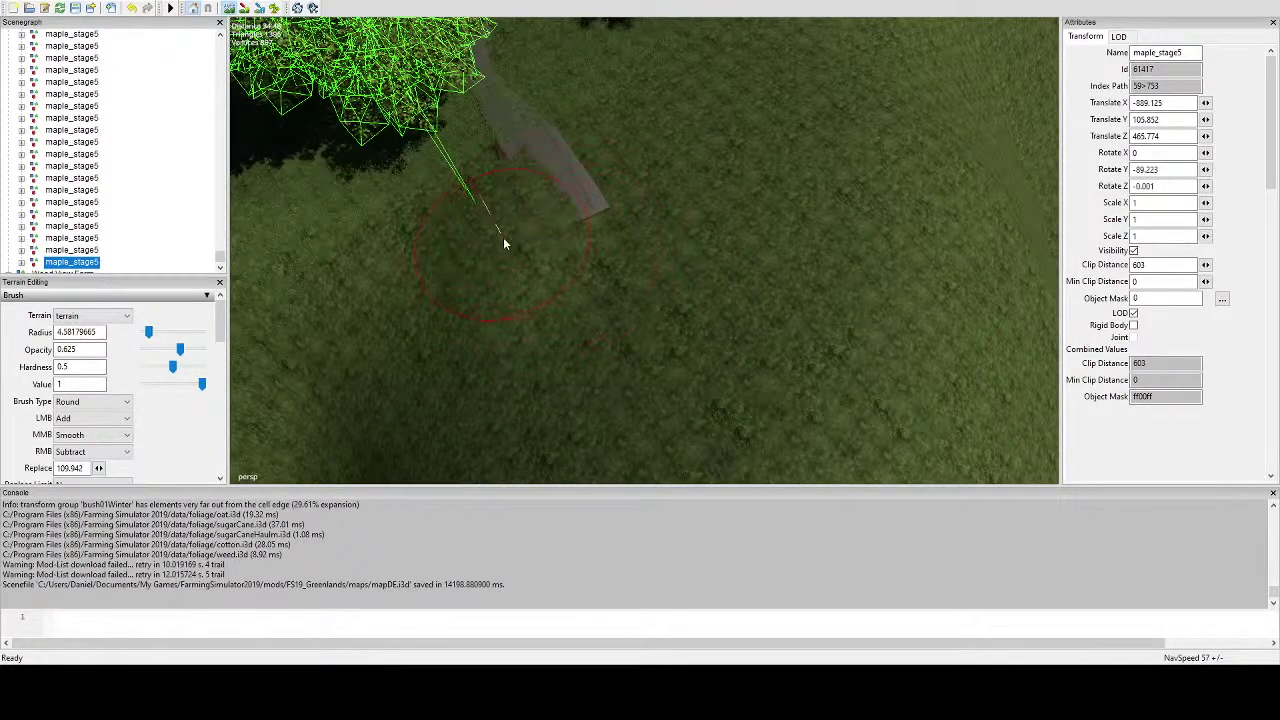
click(470, 156)
mouse_move(465, 154)
middle_down()
mouse_move(548, 201)
mouse_move(514, 243)
mouse_move(516, 223)
mouse_move(486, 184)
middle_up()
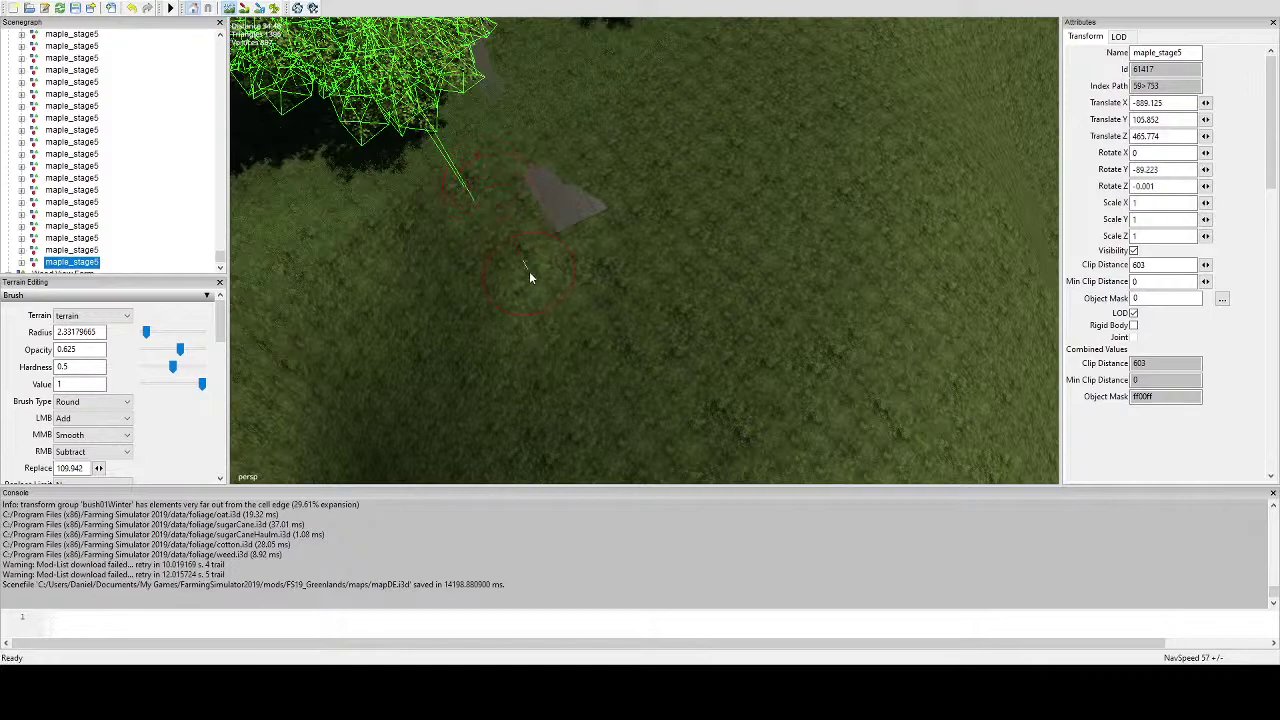
mouse_move(612, 248)
alt+mouse_down()
mouse_move(525, 265)
mouse_move(690, 175)
mouse_move(667, 72)
alt+mouse_up()
mouse_move(657, 256)
mouse_down()
mouse_move(611, 268)
mouse_move(677, 226)
mouse_move(705, 70)
mouse_move(677, 213)
mouse_move(661, 262)
mouse_move(647, 253)
mouse_move(647, 278)
mouse_move(641, 260)
mouse_move(563, 234)
mouse_move(567, 209)
mouse_up()
scroll(654, 250, up, 3)
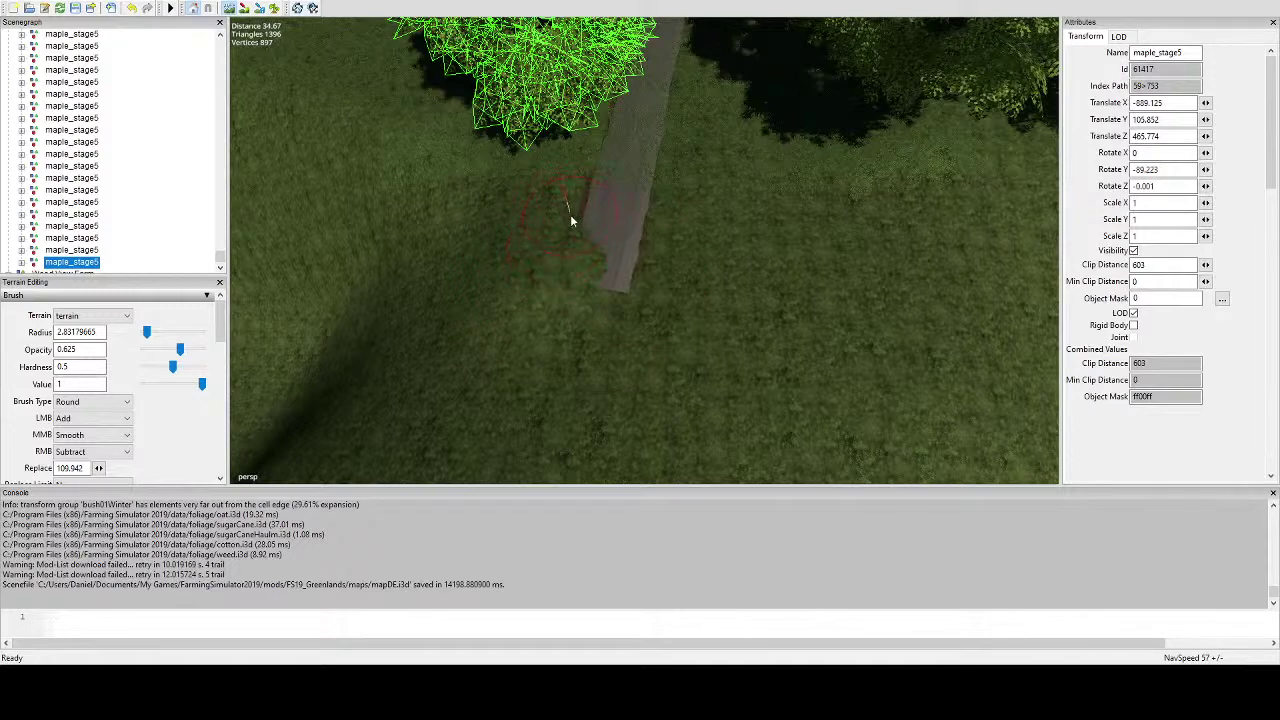
Undo the latest terrain strokes that buried the edge of the track's end.
key(ctrl+z)
key(ctrl+z)
key(ctrl+y)
Lower the brush value to about 0.16 and raise the ground along the tree side of the track's end.
alt+drag(564, 283, 563, 321)
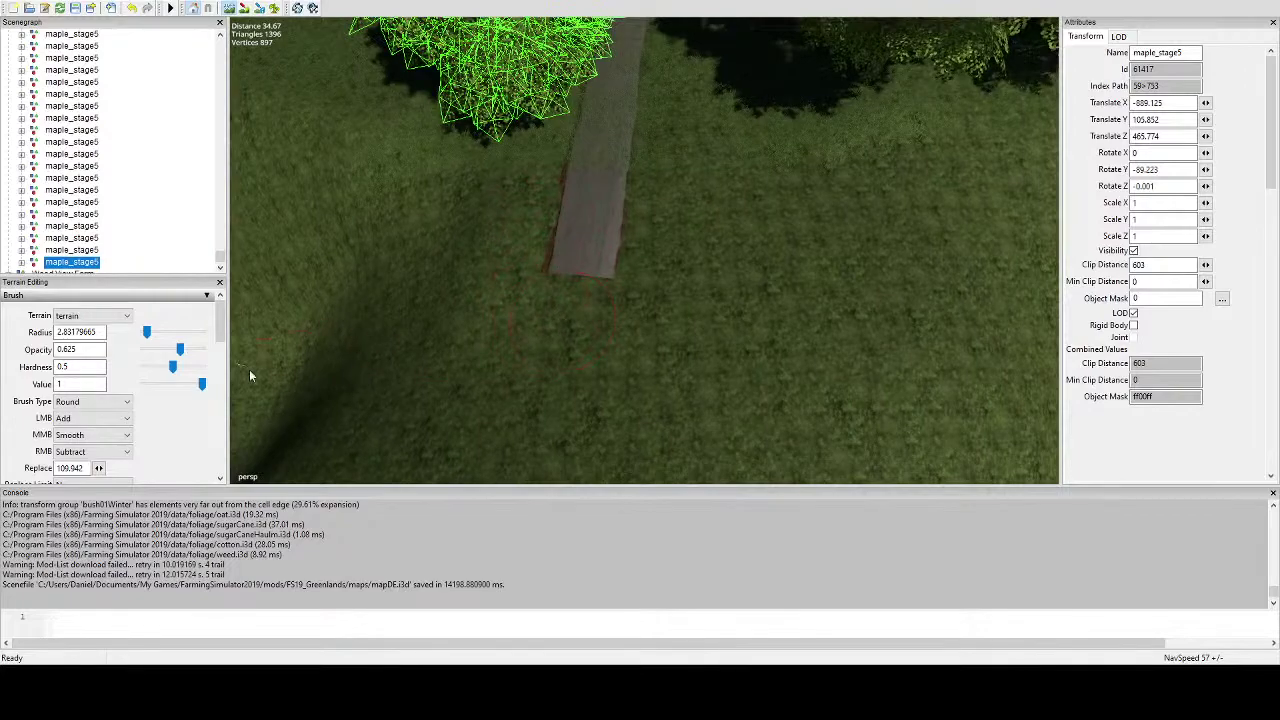
drag(205, 387, 153, 395)
alt+drag(507, 342, 650, 335)
mouse_move(650, 340)
right_down()
mouse_move(674, 317)
mouse_move(751, 300)
right_up()
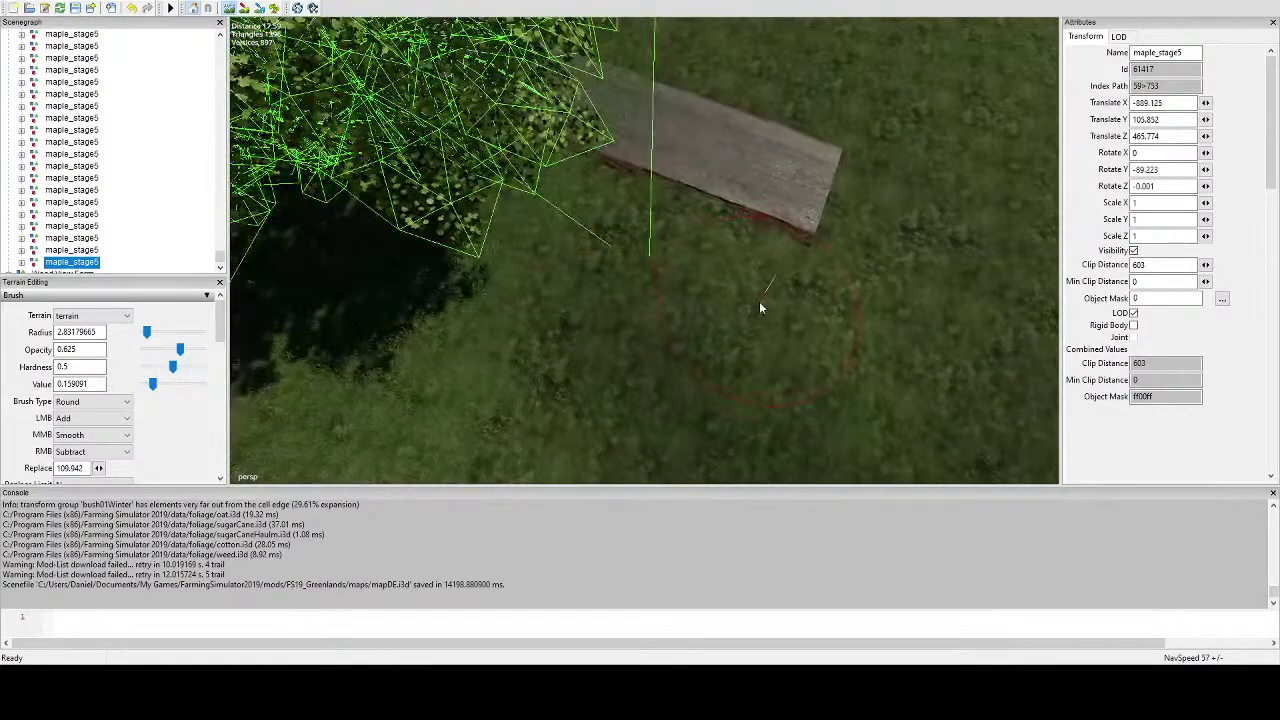
mouse_move(772, 289)
mouse_down()
mouse_move(800, 287)
mouse_move(603, 231)
mouse_move(631, 231)
mouse_up()
mouse_move(690, 262)
alt+mouse_down()
mouse_move(708, 266)
mouse_move(635, 240)
alt+mouse_up()
right_drag(635, 244, 601, 190)
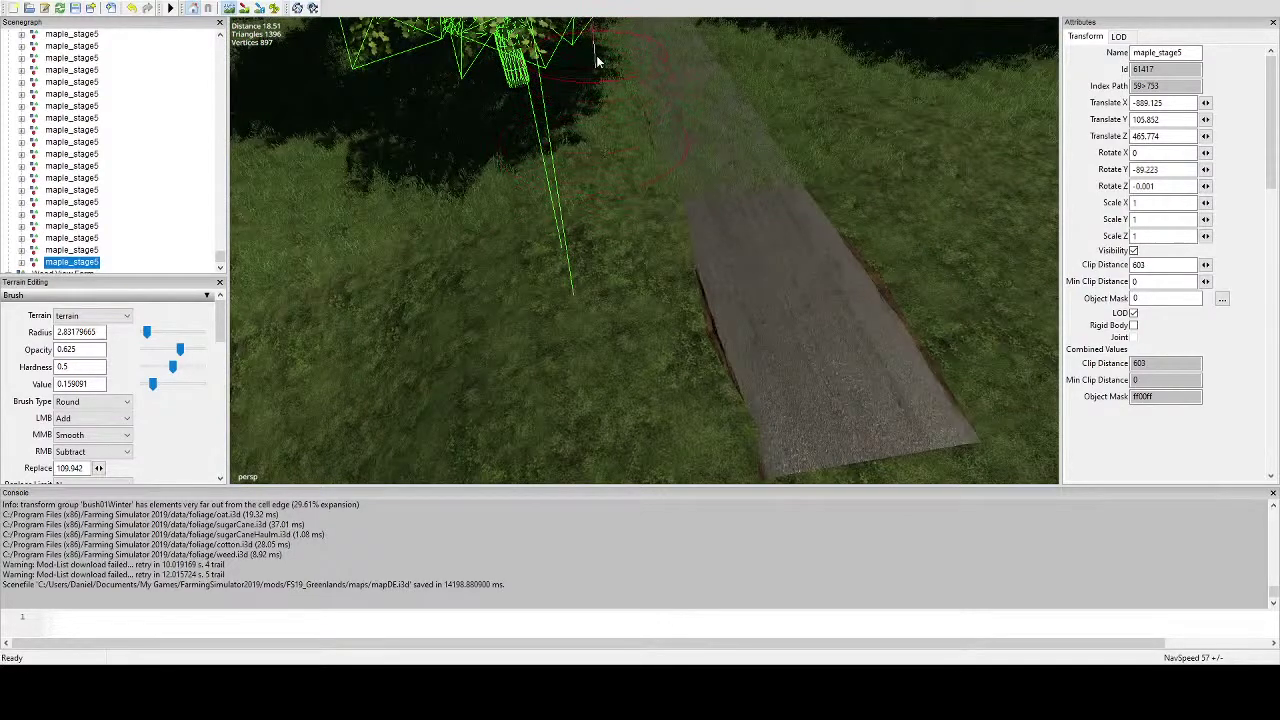
click(673, 332)
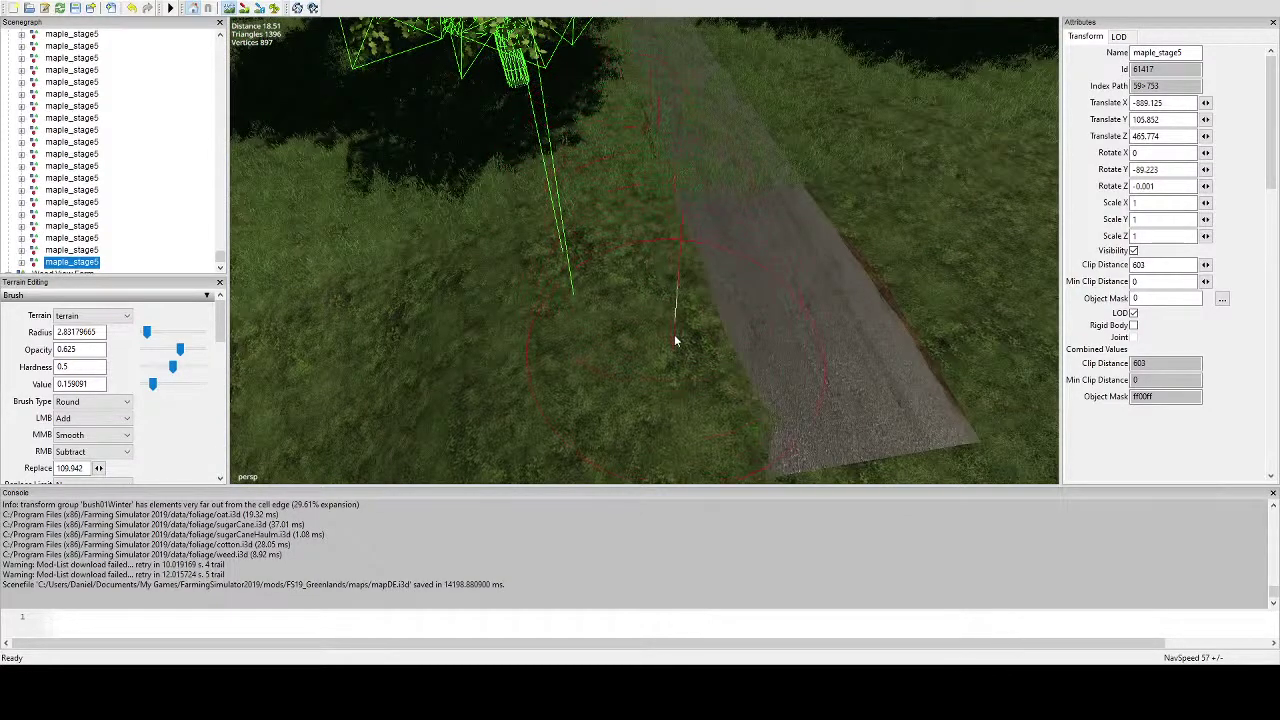
Raise and smooth the ground along the track's opposite edge, reducing the brush radius to about 1.6.
alt+drag(706, 306, 673, 320)
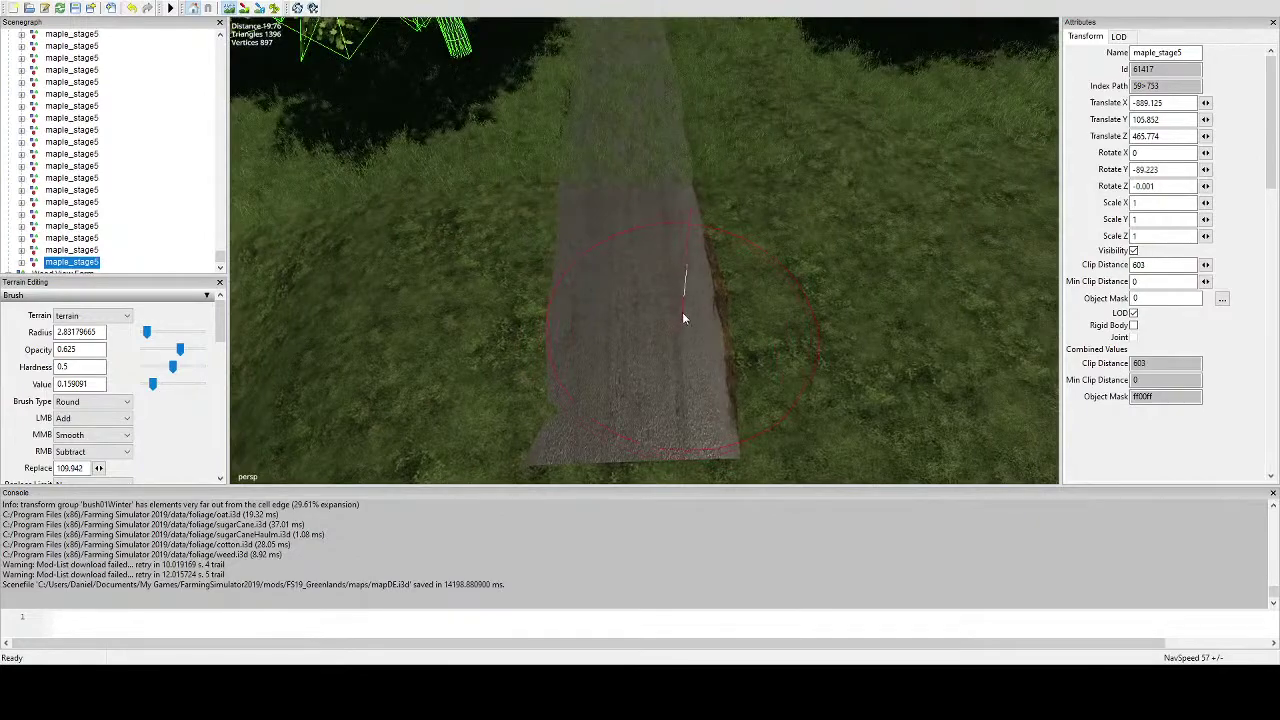
mouse_move(768, 284)
right_down()
mouse_move(626, 322)
mouse_move(704, 299)
mouse_move(597, 346)
mouse_move(546, 300)
right_up()
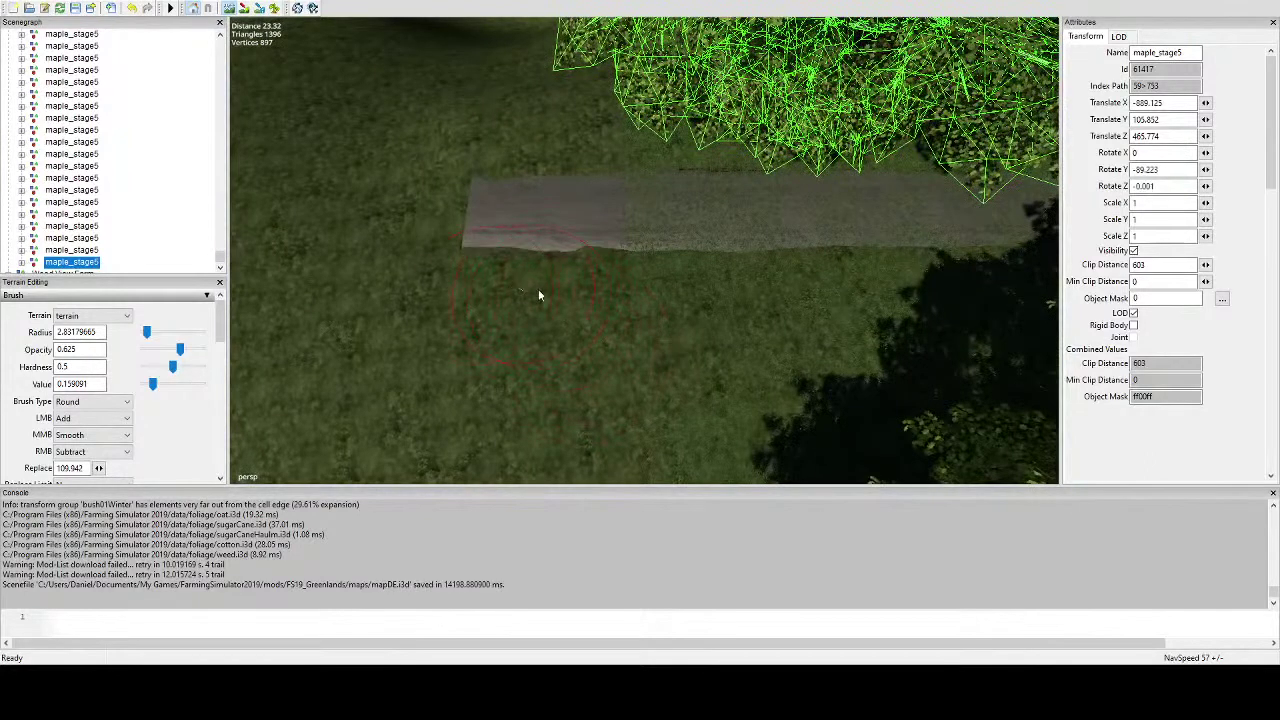
middle_drag(562, 297, 588, 295)
alt+drag(479, 194, 781, 178)
right_drag(781, 183, 756, 233)
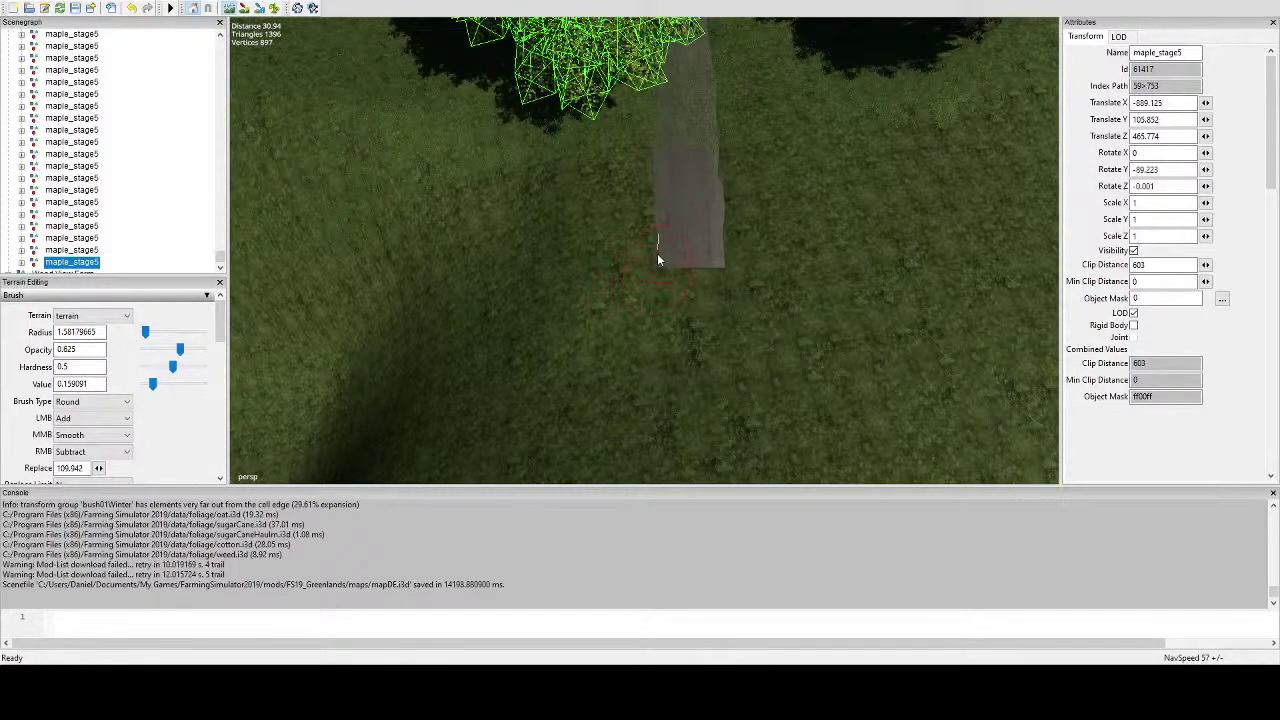
right_drag(668, 276, 600, 210)
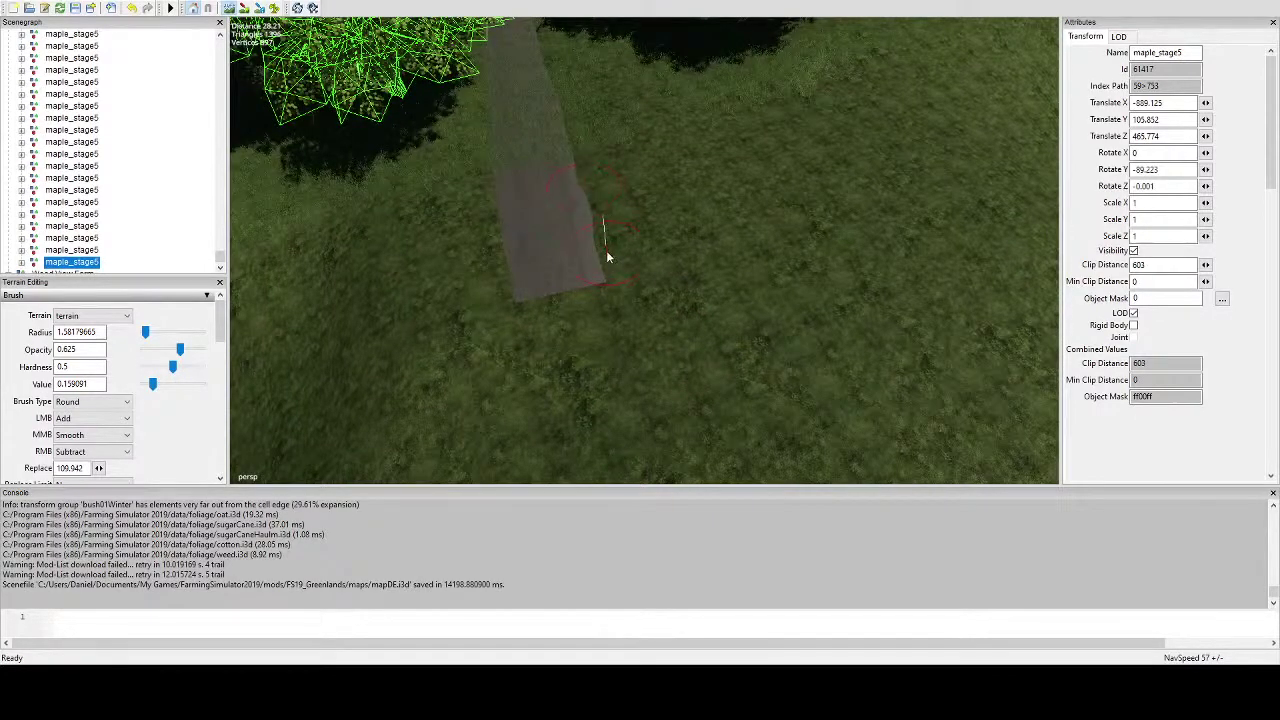
right_drag(620, 263, 535, 224)
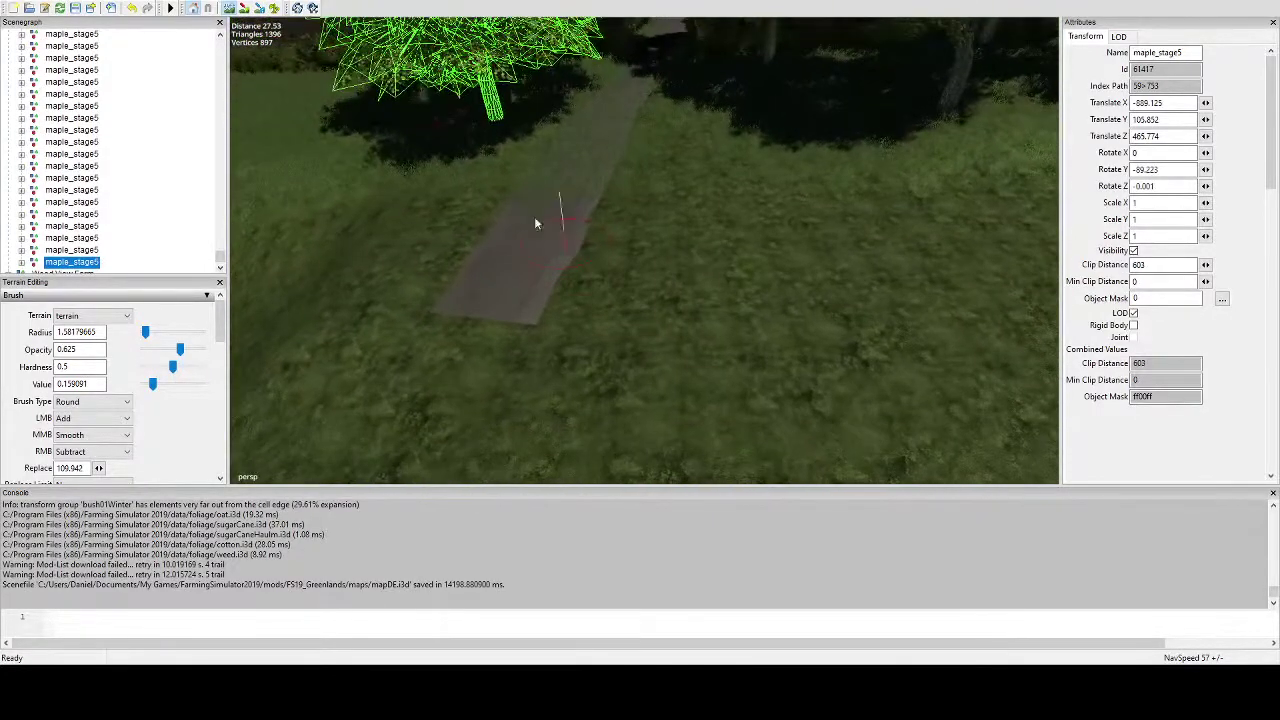
Switch to foliage painting and set the grass layer to green middle with foliage channels 1, 5 and 6 enabled.
click(274, 8)
alt+drag(458, 102, 566, 171)
scroll(654, 200, up, 2)
alt+drag(656, 202, 609, 205)
scroll(610, 205, up, 2)
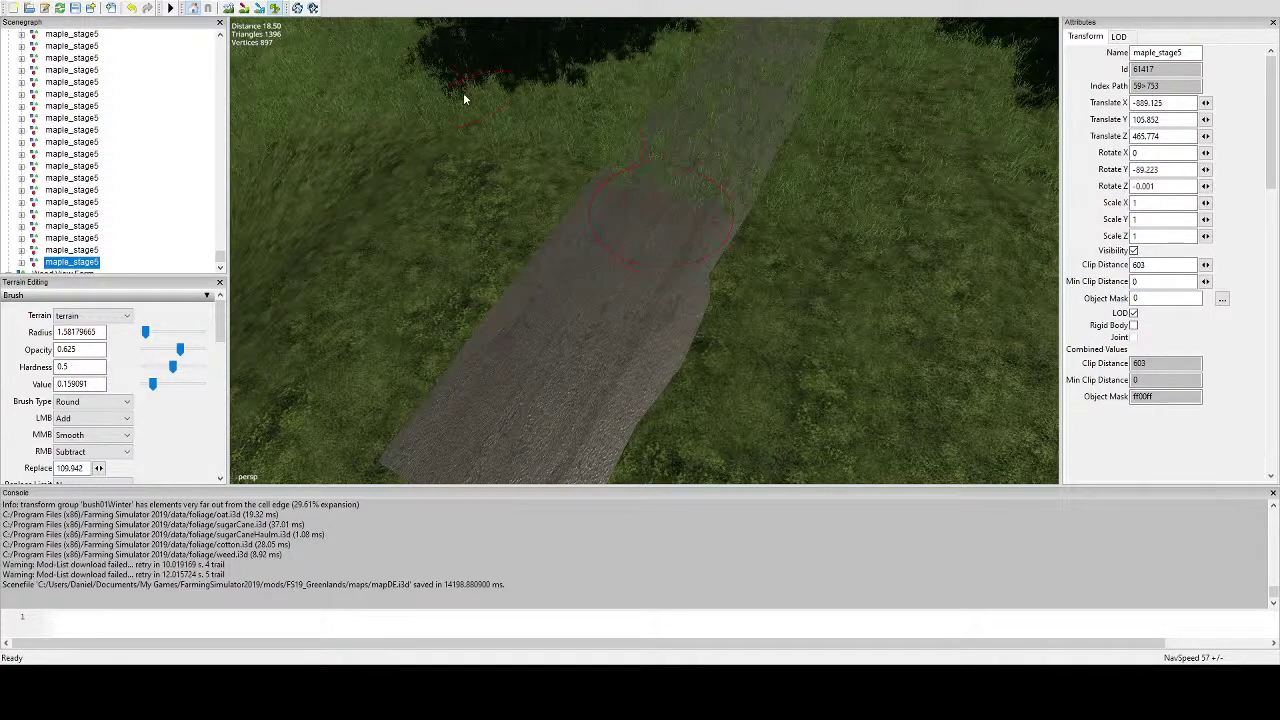
alt+drag(463, 99, 587, 184)
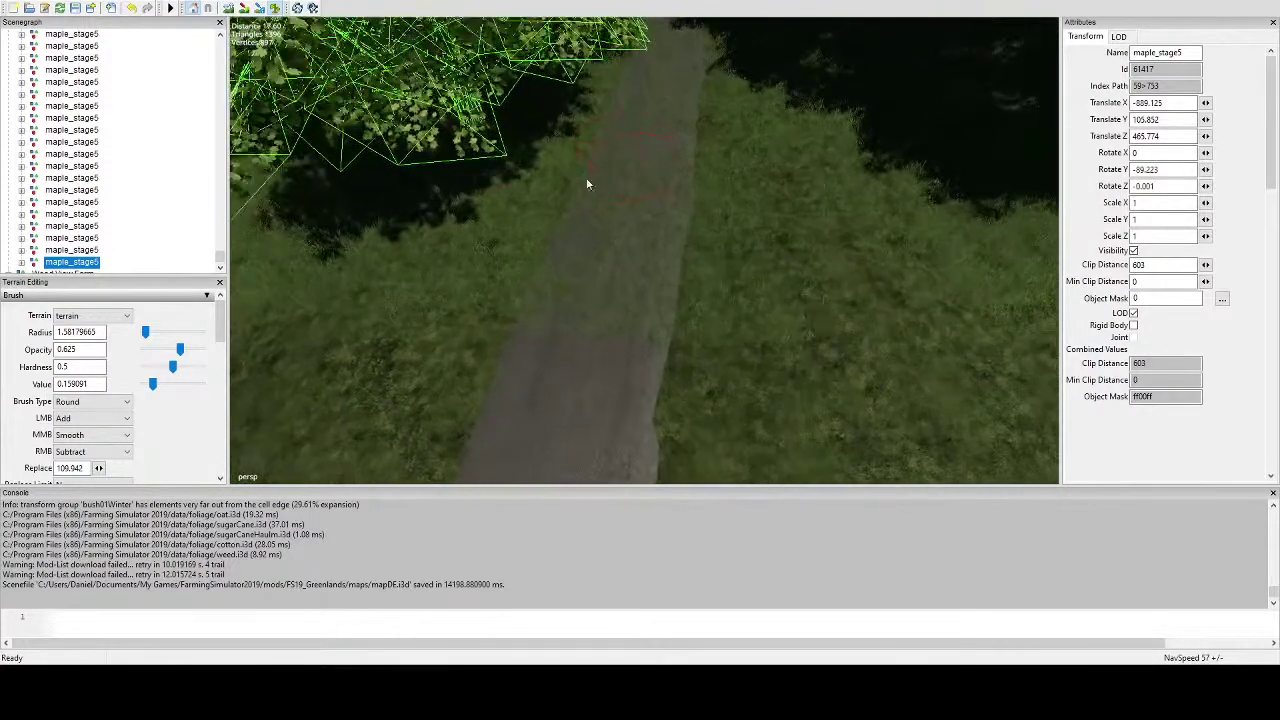
scroll(214, 371, down, 5)
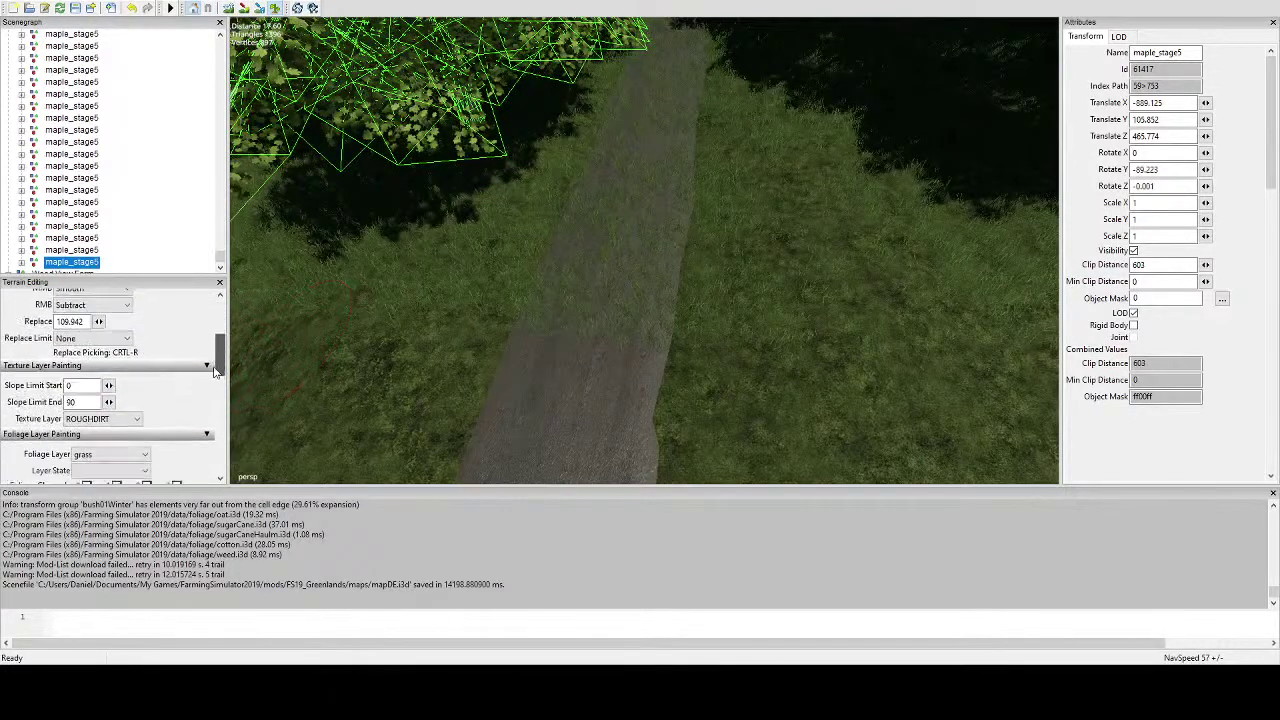
scroll(214, 371, down, 2)
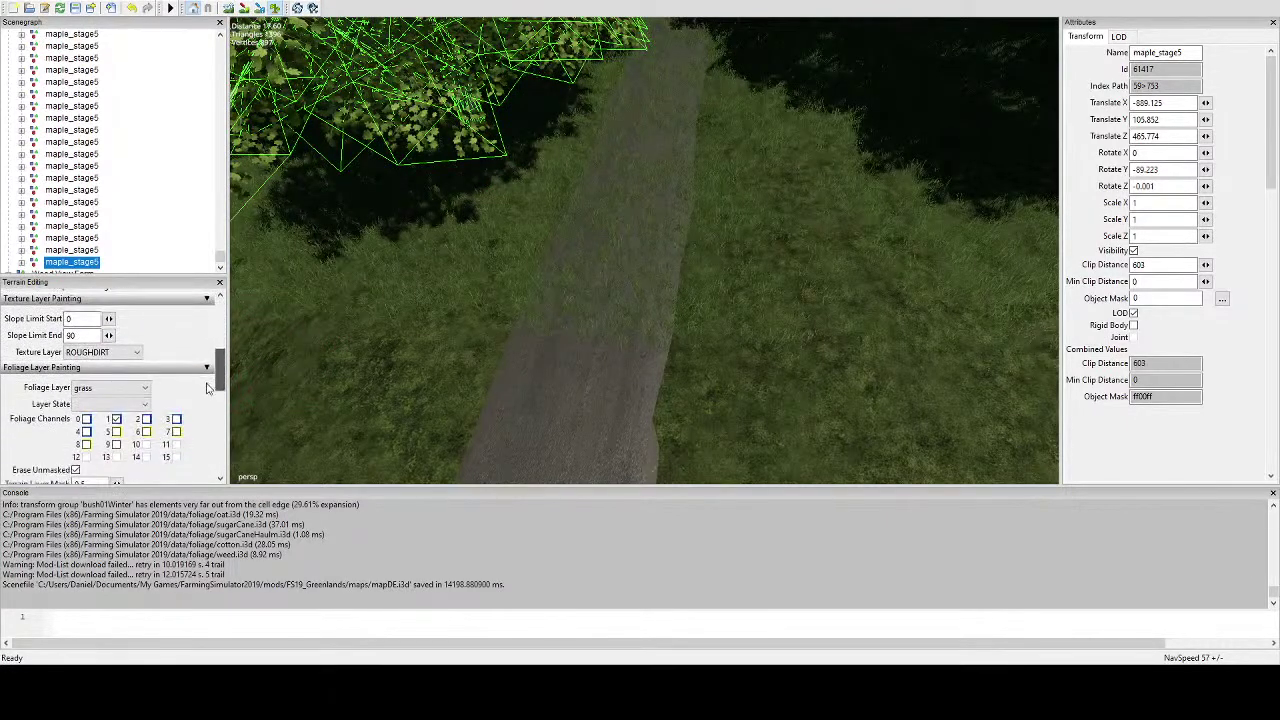
click(143, 452)
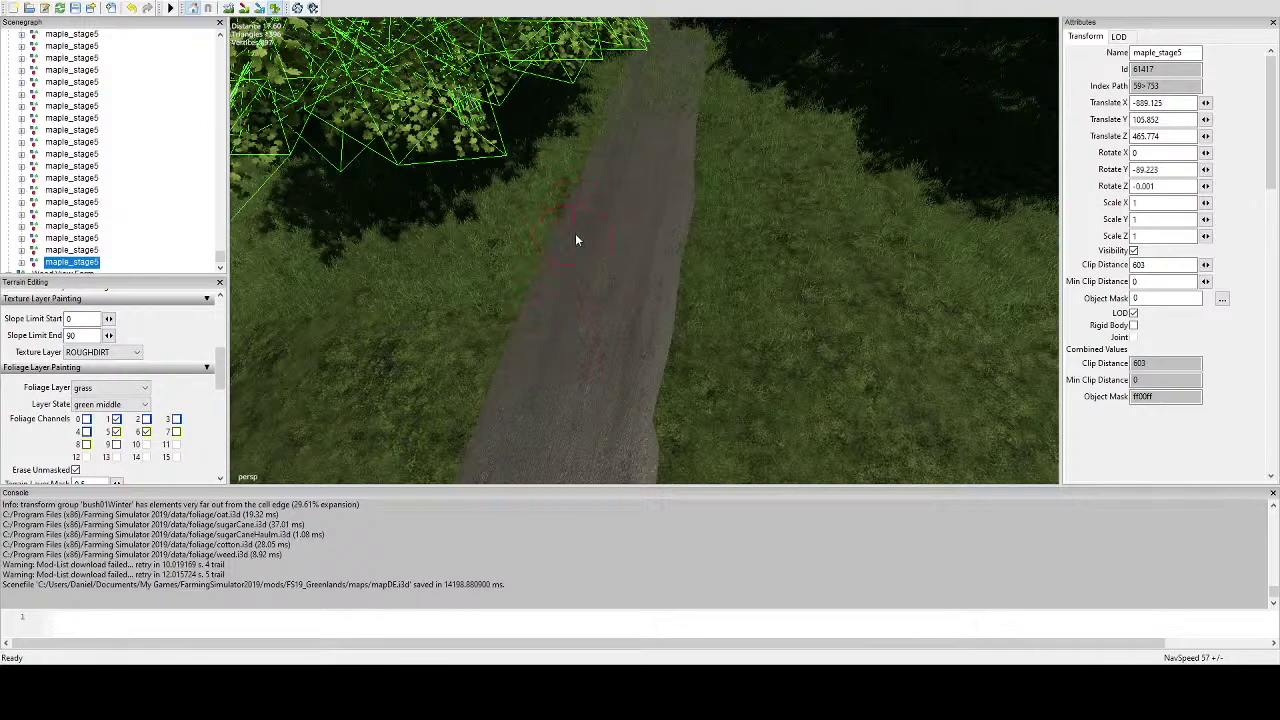
Clear the grass growing through the track surface between the verges up to the trees.
scroll(603, 232, down, 4)
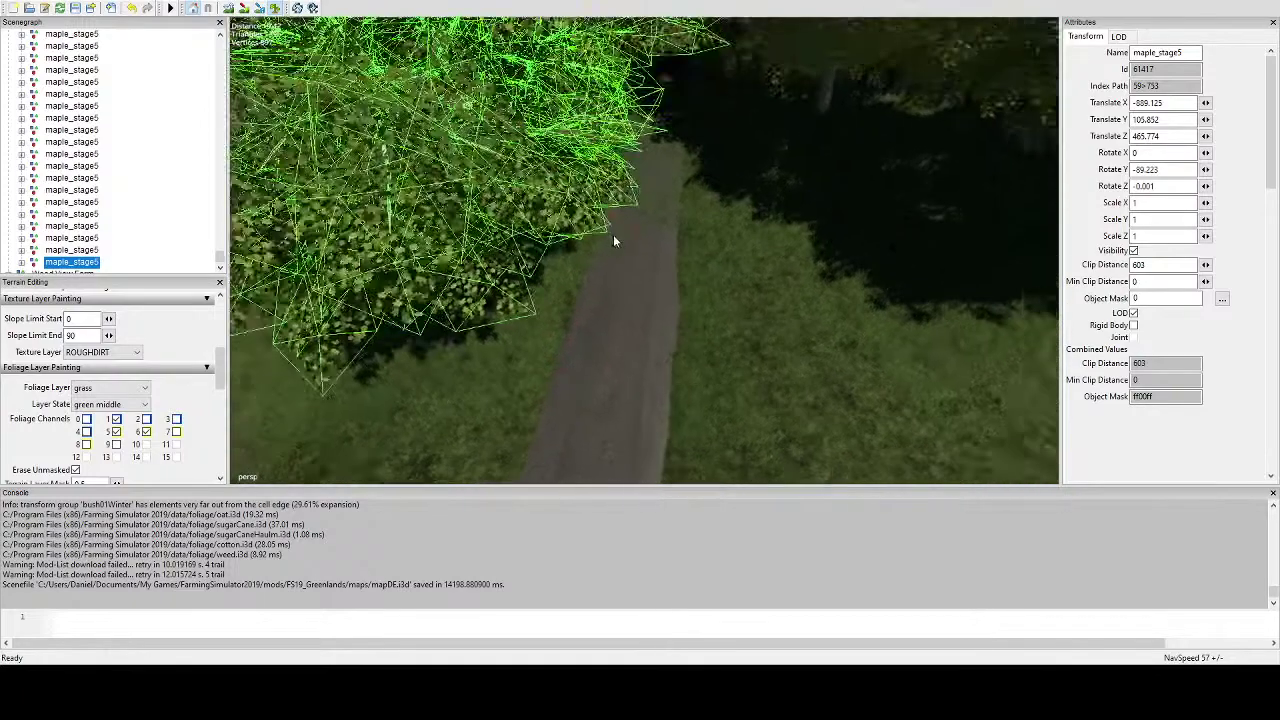
scroll(616, 238, up, 5)
scroll(639, 227, down, 4)
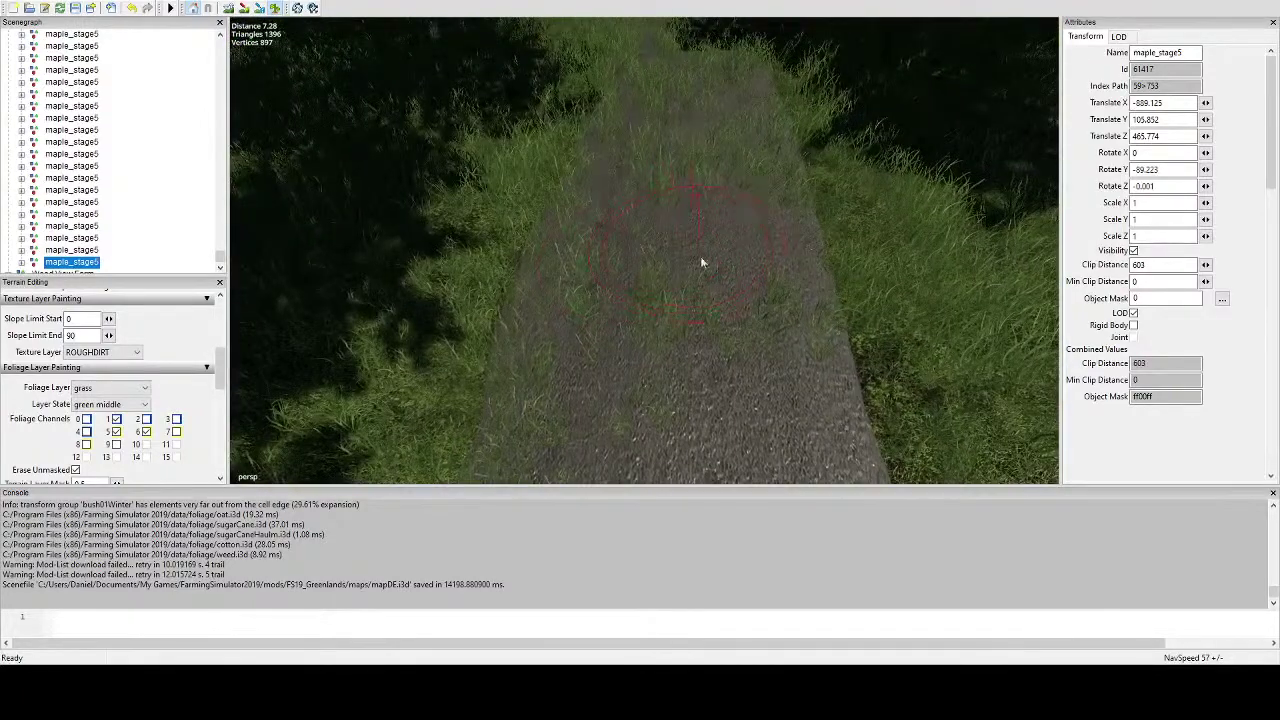
mouse_move(646, 285)
mouse_down()
mouse_move(602, 289)
mouse_move(598, 320)
mouse_move(582, 324)
mouse_move(598, 232)
mouse_move(643, 118)
mouse_up()
scroll(612, 330, up, 2)
drag(705, 52, 758, 122)
mouse_move(735, 125)
alt+mouse_down()
mouse_move(708, 156)
mouse_move(691, 141)
mouse_move(724, 184)
mouse_move(725, 215)
mouse_move(626, 264)
alt+mouse_up()
alt+middle_drag(650, 244, 666, 257)
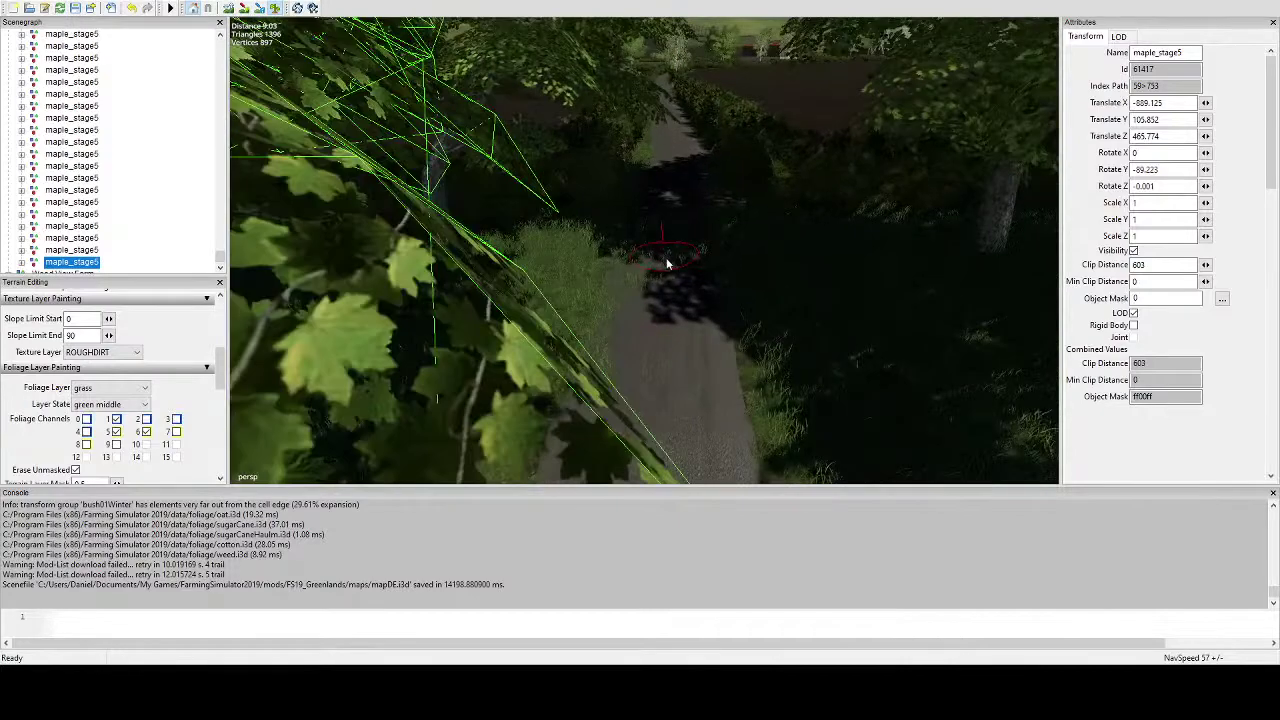
Touch up the grass along both edges of the shaded stretch of track between the trees.
mouse_move(666, 257)
right_down()
mouse_move(669, 273)
mouse_move(684, 268)
mouse_move(672, 288)
mouse_move(701, 336)
mouse_move(569, 333)
right_up()
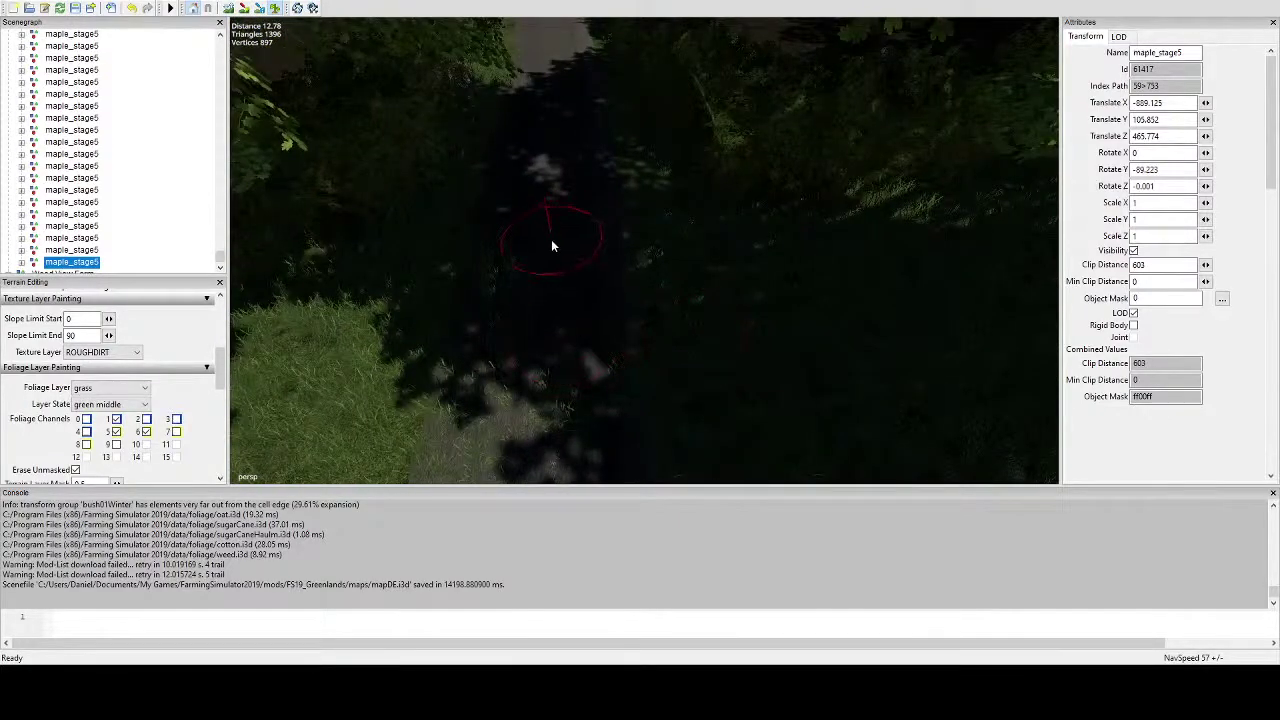
mouse_move(511, 303)
alt+mouse_down()
mouse_move(500, 362)
mouse_move(497, 345)
alt+mouse_up()
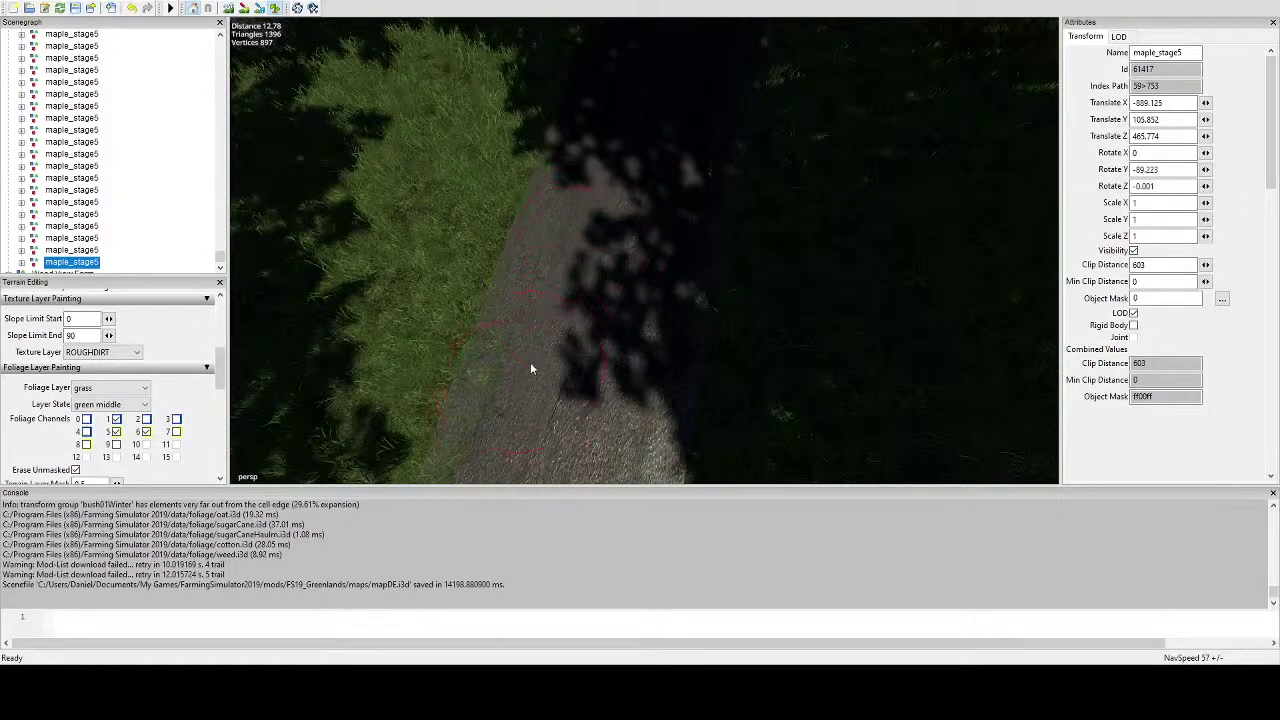
right_drag(494, 365, 493, 346)
alt+drag(539, 335, 710, 263)
right_drag(710, 264, 690, 283)
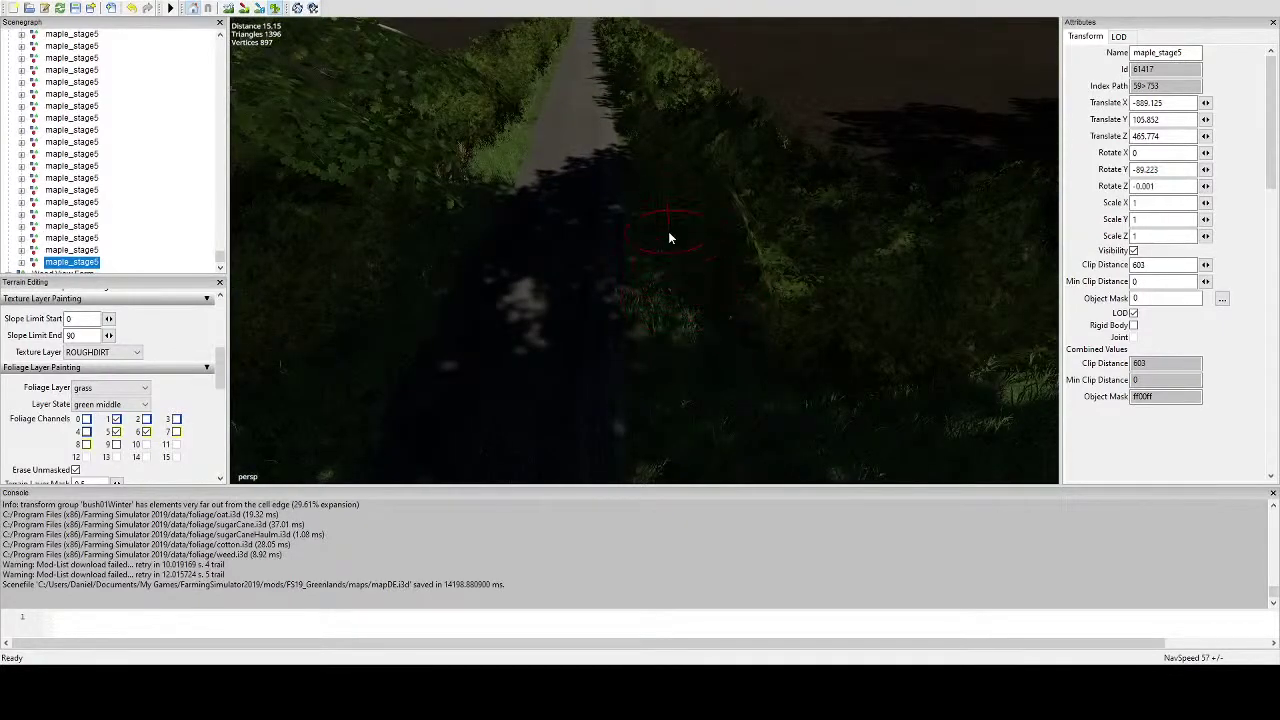
mouse_move(646, 134)
right_down()
mouse_move(551, 255)
mouse_move(757, 314)
mouse_move(811, 303)
mouse_move(735, 277)
mouse_move(794, 265)
mouse_move(827, 203)
mouse_move(876, 256)
mouse_move(741, 262)
mouse_move(497, 186)
mouse_move(558, 183)
mouse_move(548, 179)
mouse_move(557, 222)
mouse_move(577, 233)
mouse_move(636, 185)
right_up()
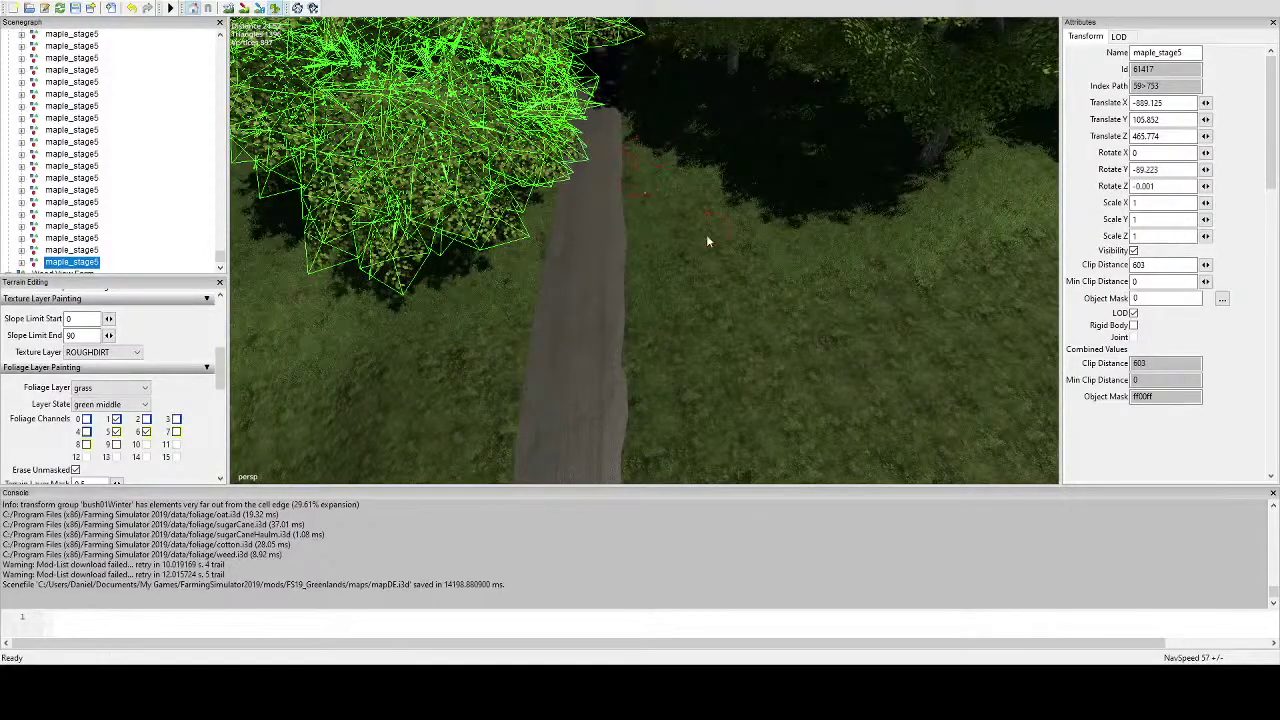
Paint green middle grass on the open ground beside the track and around its end.
right_drag(700, 258, 730, 225)
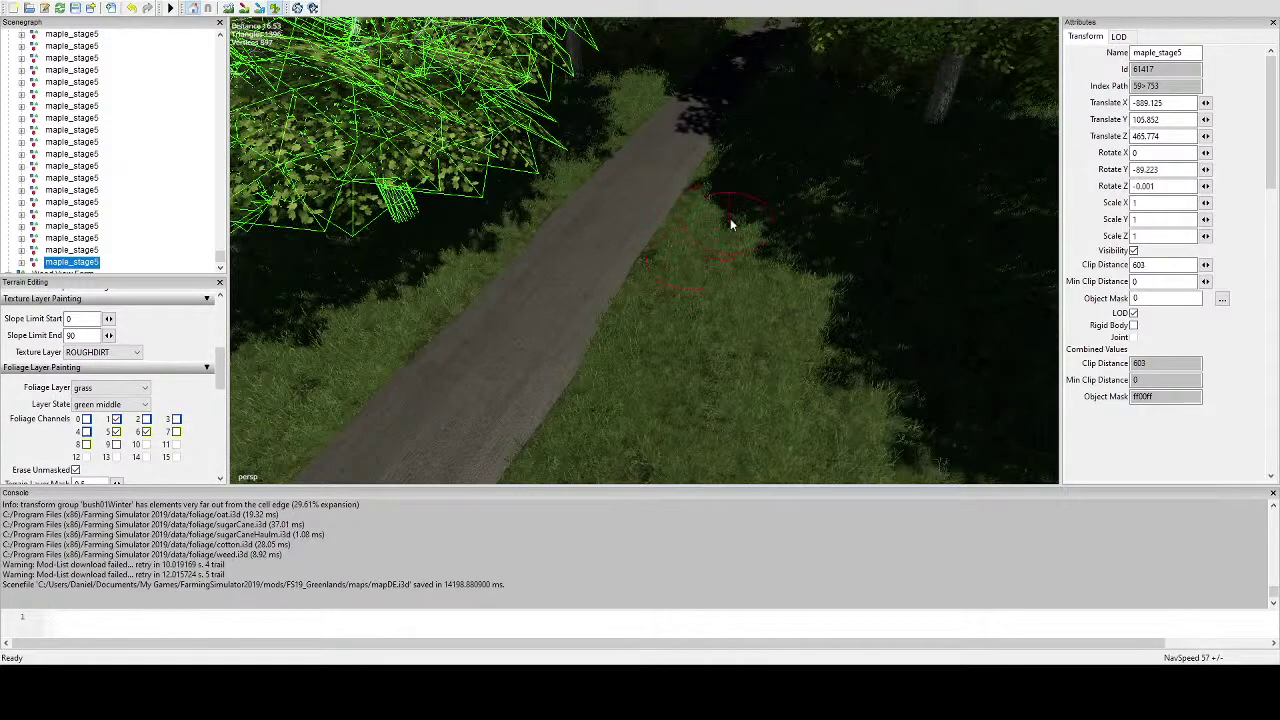
mouse_move(717, 199)
right_down()
mouse_move(580, 240)
mouse_move(680, 237)
mouse_move(746, 297)
mouse_move(743, 248)
right_up()
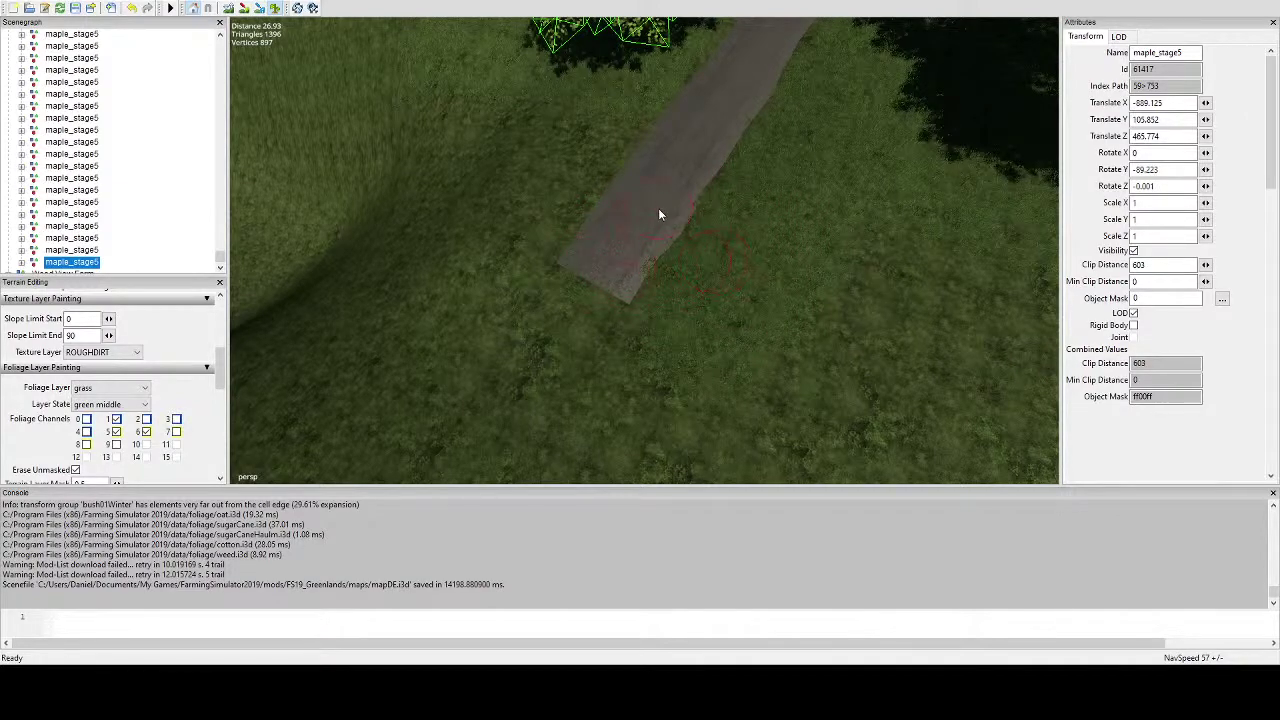
alt+drag(464, 300, 600, 288)
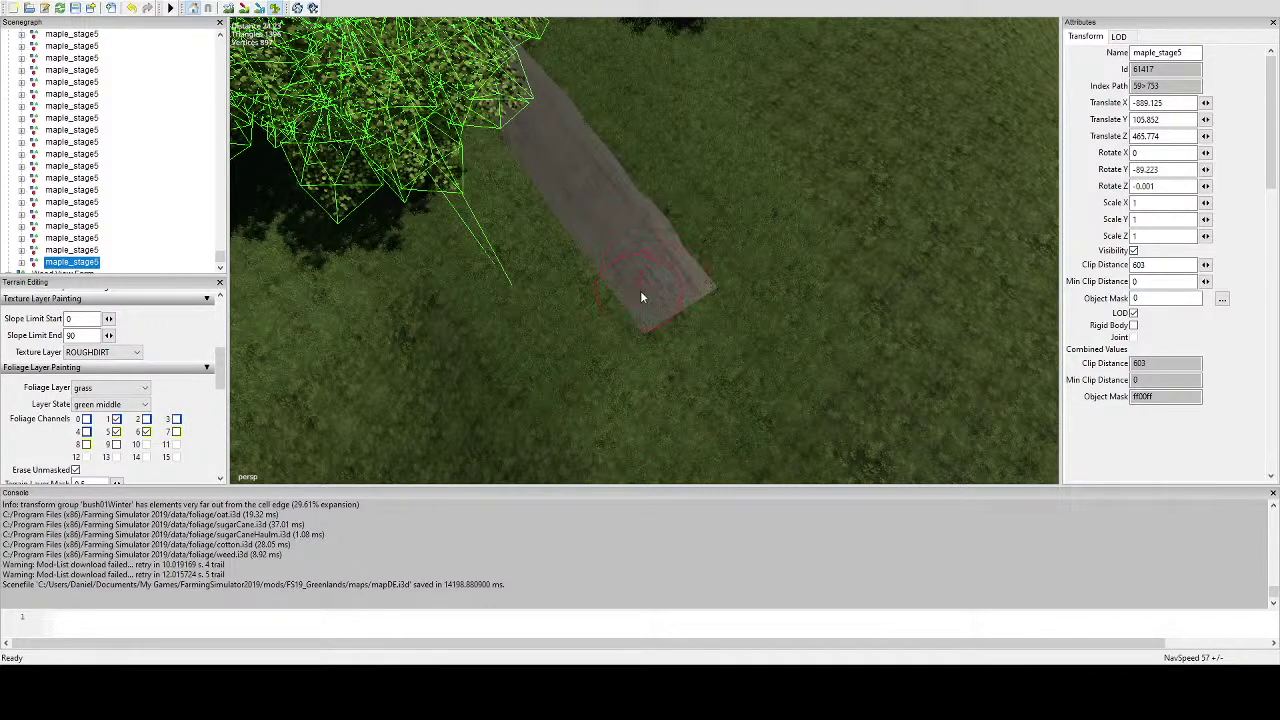
alt+drag(638, 295, 511, 293)
right_drag(598, 288, 764, 376)
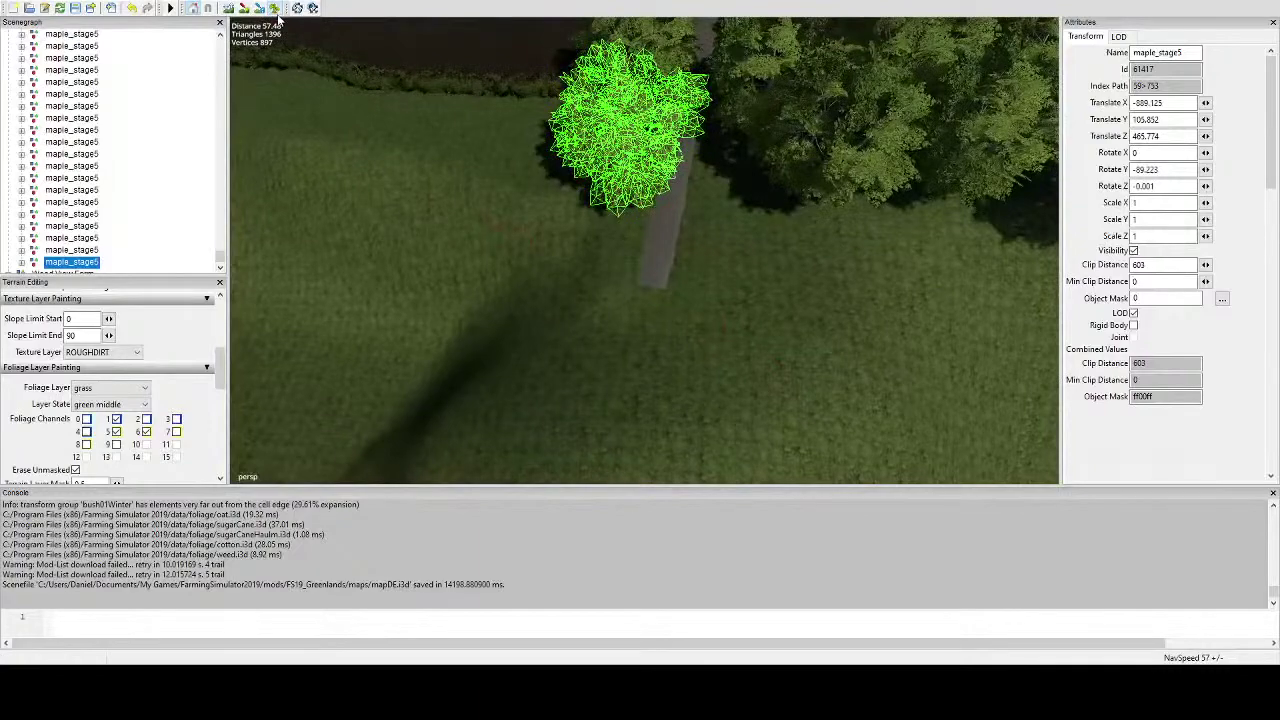
Leave foliage painting, duplicate the lane20m section at the track's end and move the copy beyond it.
click(275, 9)
mouse_move(640, 330)
right_down()
mouse_move(610, 300)
mouse_move(636, 247)
right_up()
click(625, 204)
right_drag(625, 204, 704, 213)
key(ctrl+d)
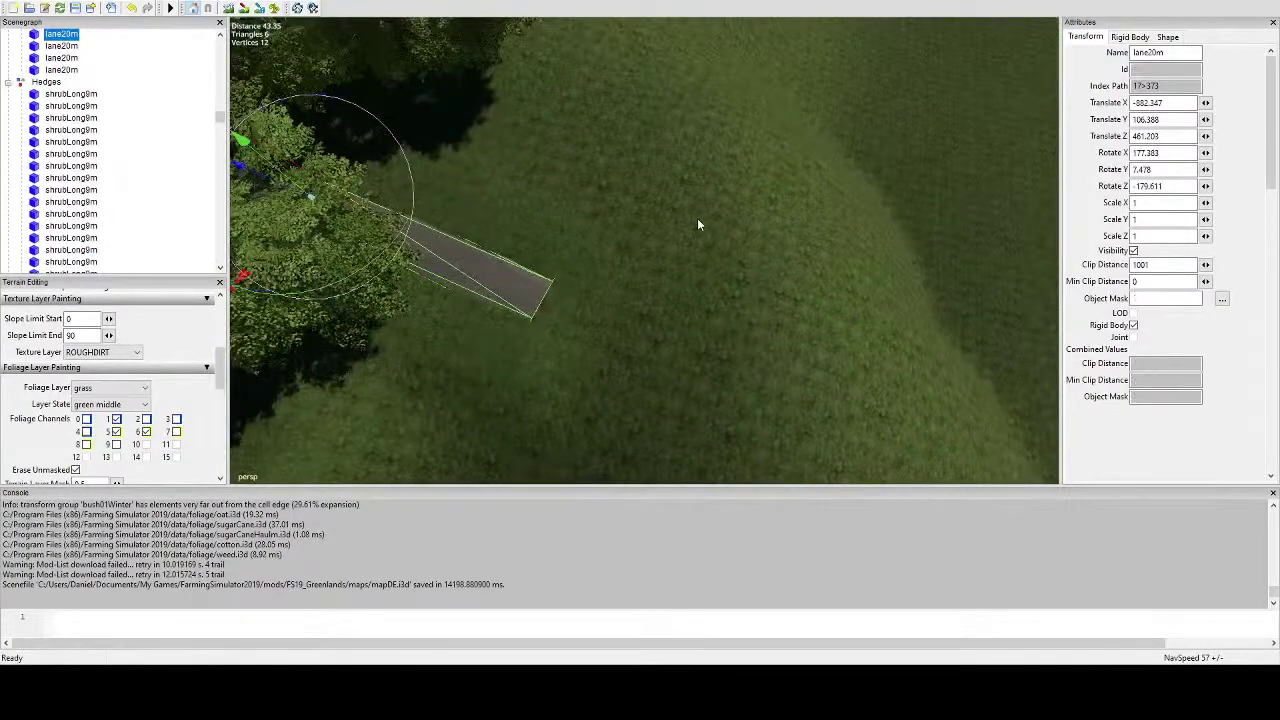
drag(241, 167, 572, 297)
alt+drag(572, 297, 711, 286)
scroll(711, 286, up, 3)
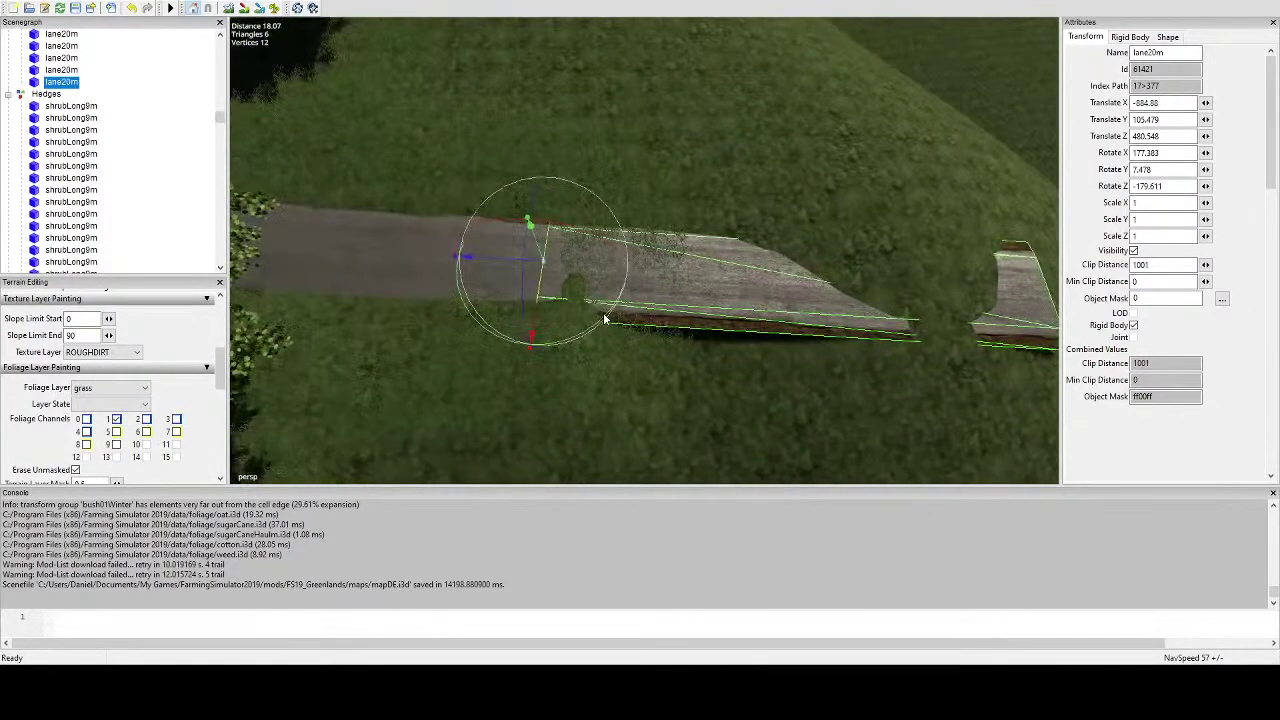
Rotate and shift the copied lane20m section so it joins the end of the existing track.
drag(605, 322, 640, 306)
alt+drag(640, 306, 697, 299)
scroll(693, 302, up, 4)
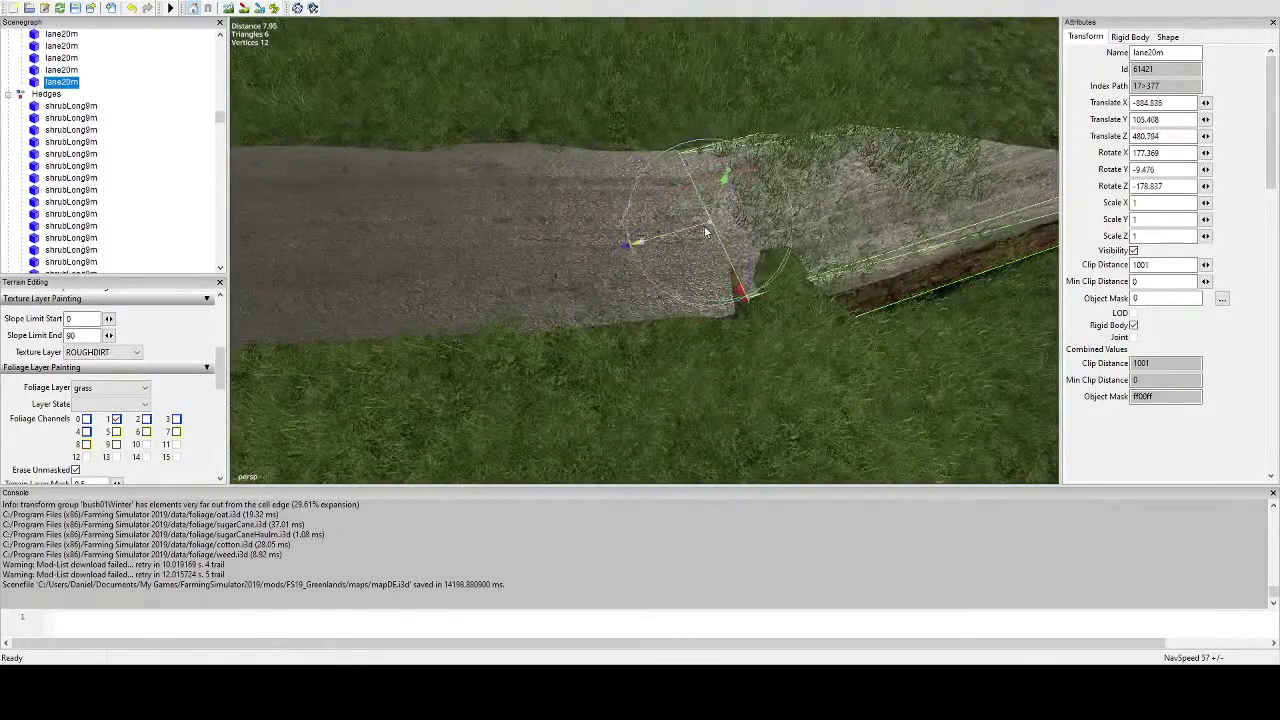
drag(690, 234, 668, 261)
scroll(657, 276, down, 3)
alt+middle_drag(667, 256, 616, 271)
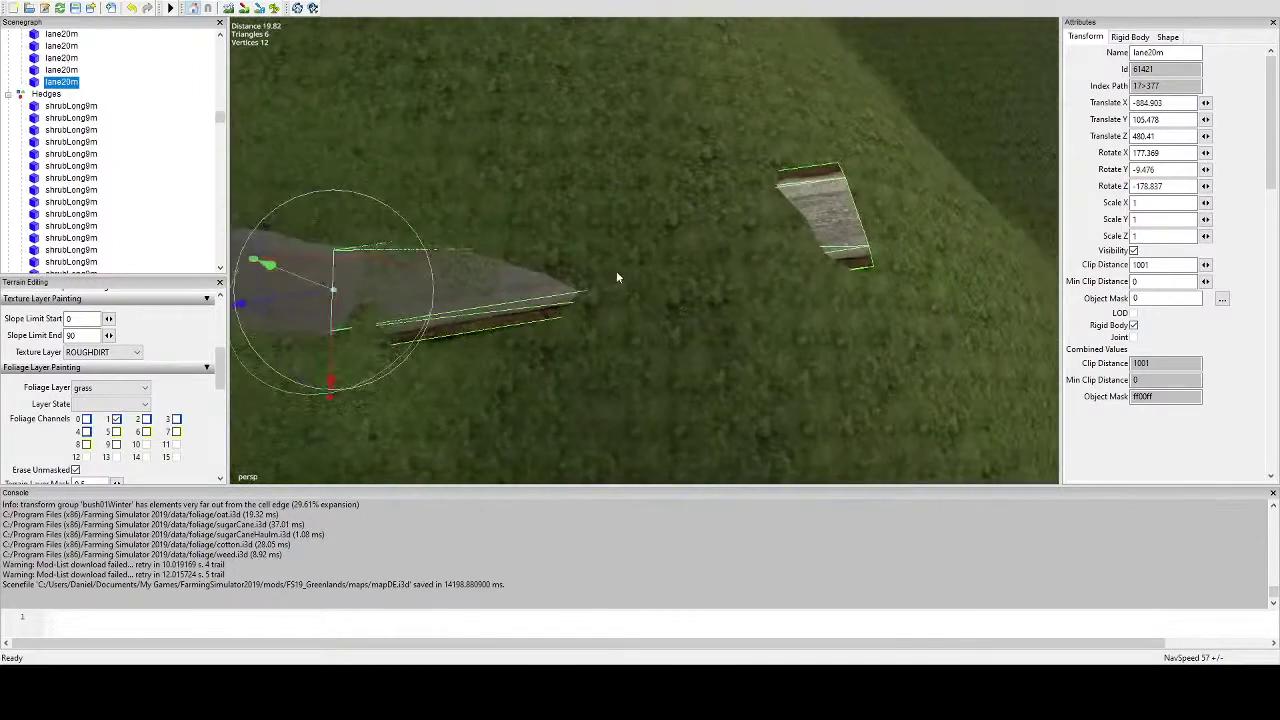
Sculpt the terrain down where it covers the middle and near edge of the new lane20m section.
scroll(618, 273, down, 2)
click(230, 7)
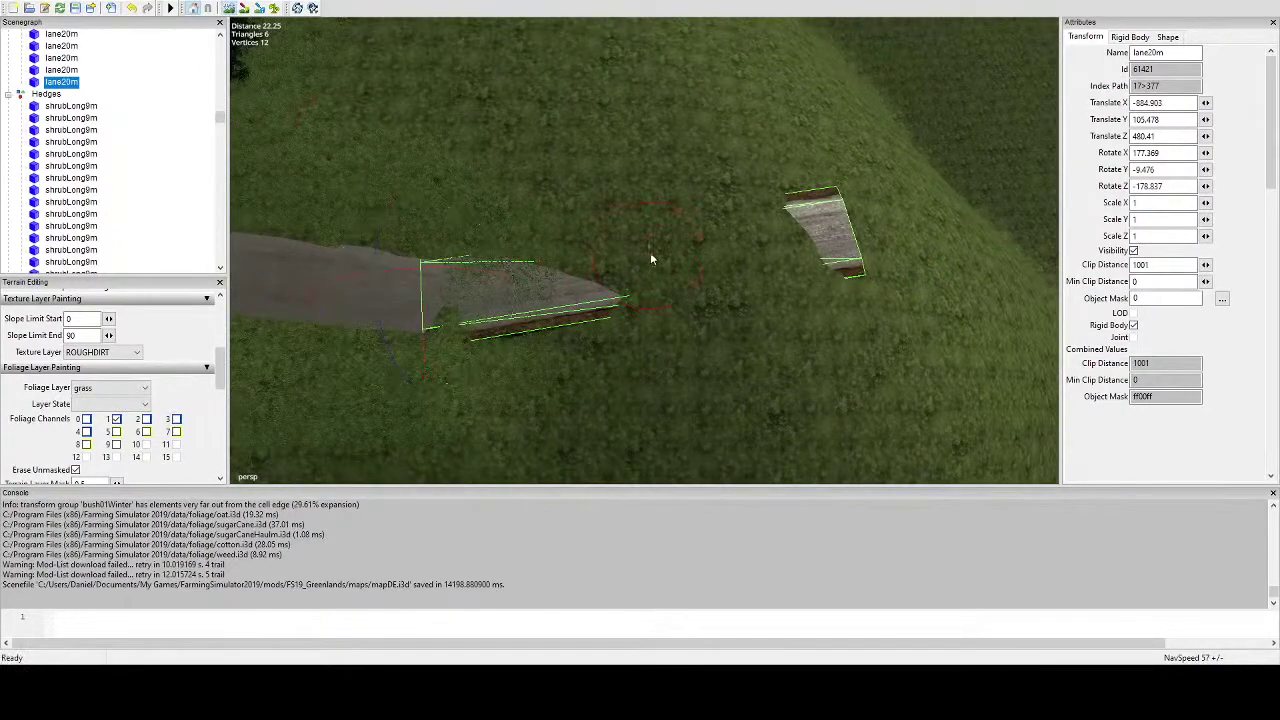
mouse_move(686, 244)
mouse_down()
mouse_move(716, 237)
mouse_move(659, 244)
mouse_up()
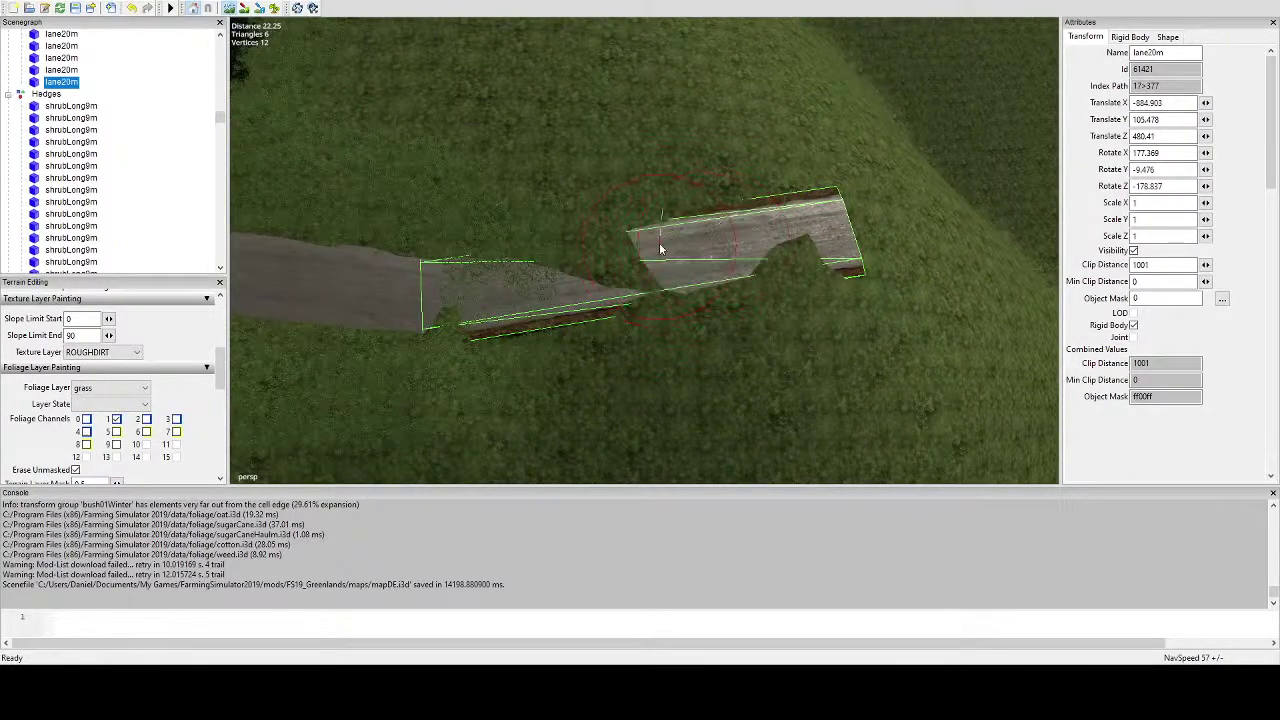
alt+middle_drag(653, 251, 649, 271)
scroll(649, 271, down, 2)
scroll(651, 272, up, 2)
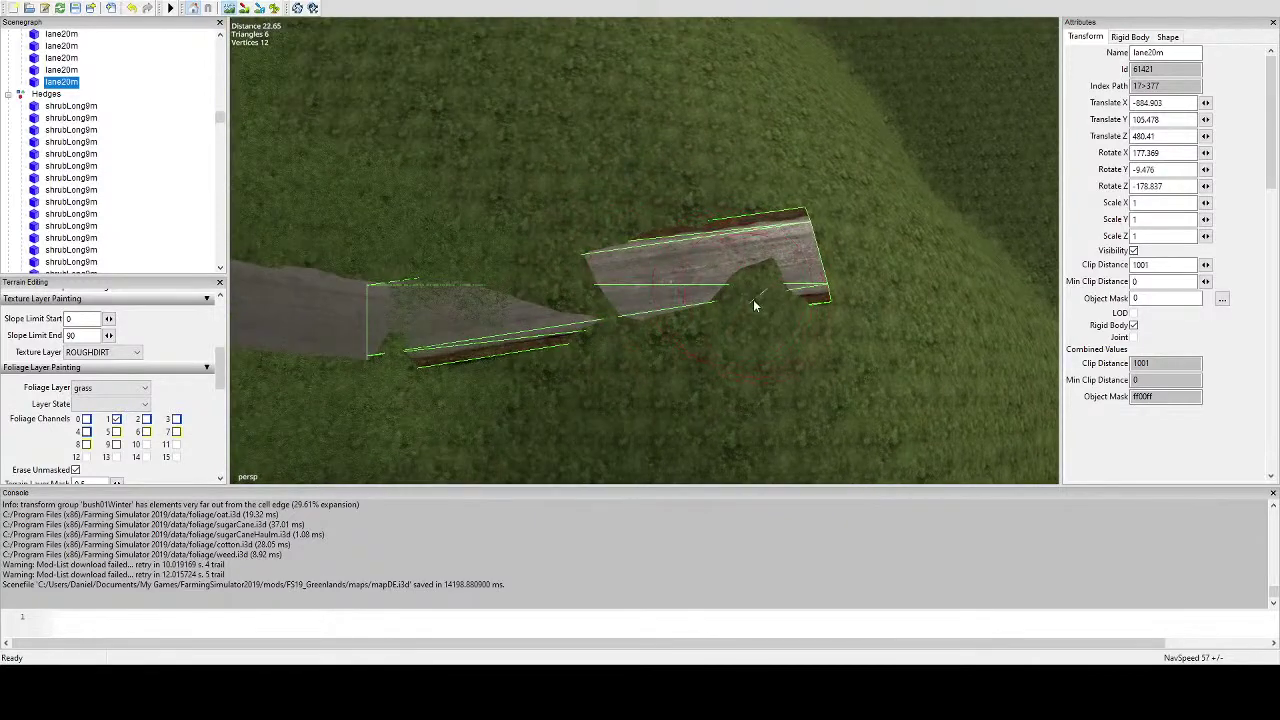
drag(753, 299, 752, 321)
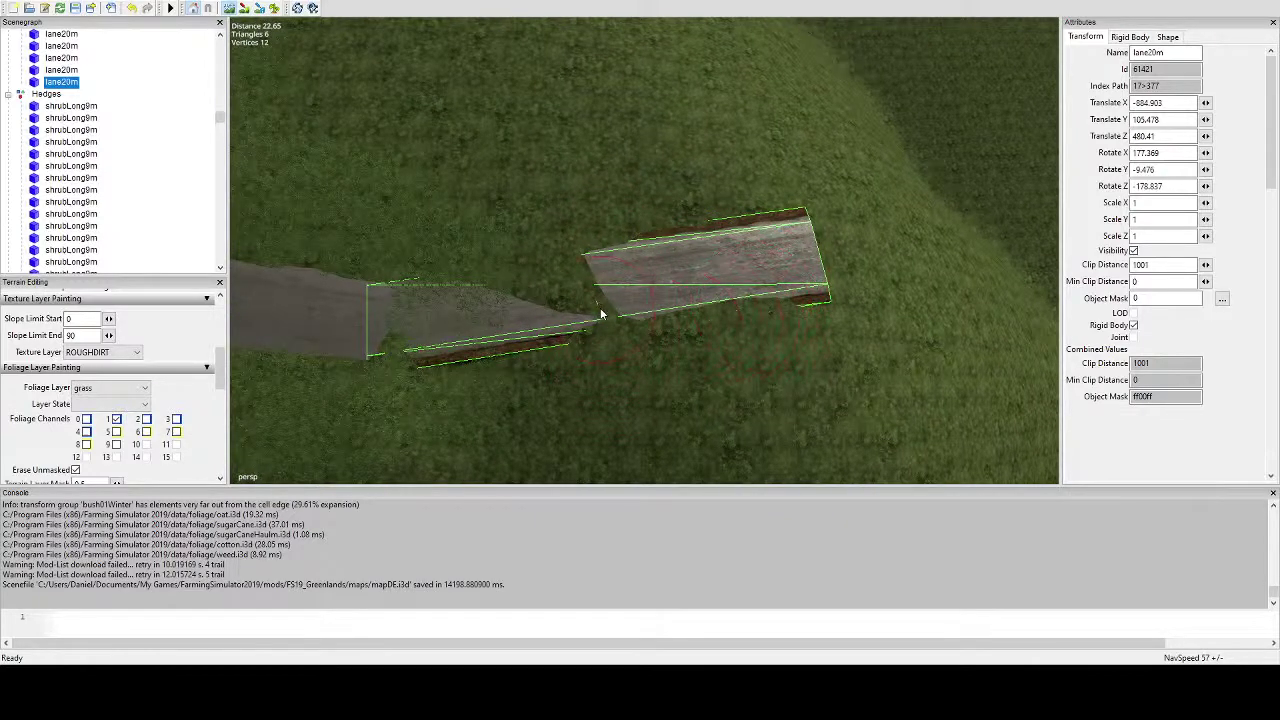
mouse_move(601, 310)
mouse_down()
mouse_move(579, 328)
mouse_move(587, 384)
mouse_move(546, 388)
mouse_move(556, 374)
mouse_move(751, 339)
mouse_up()
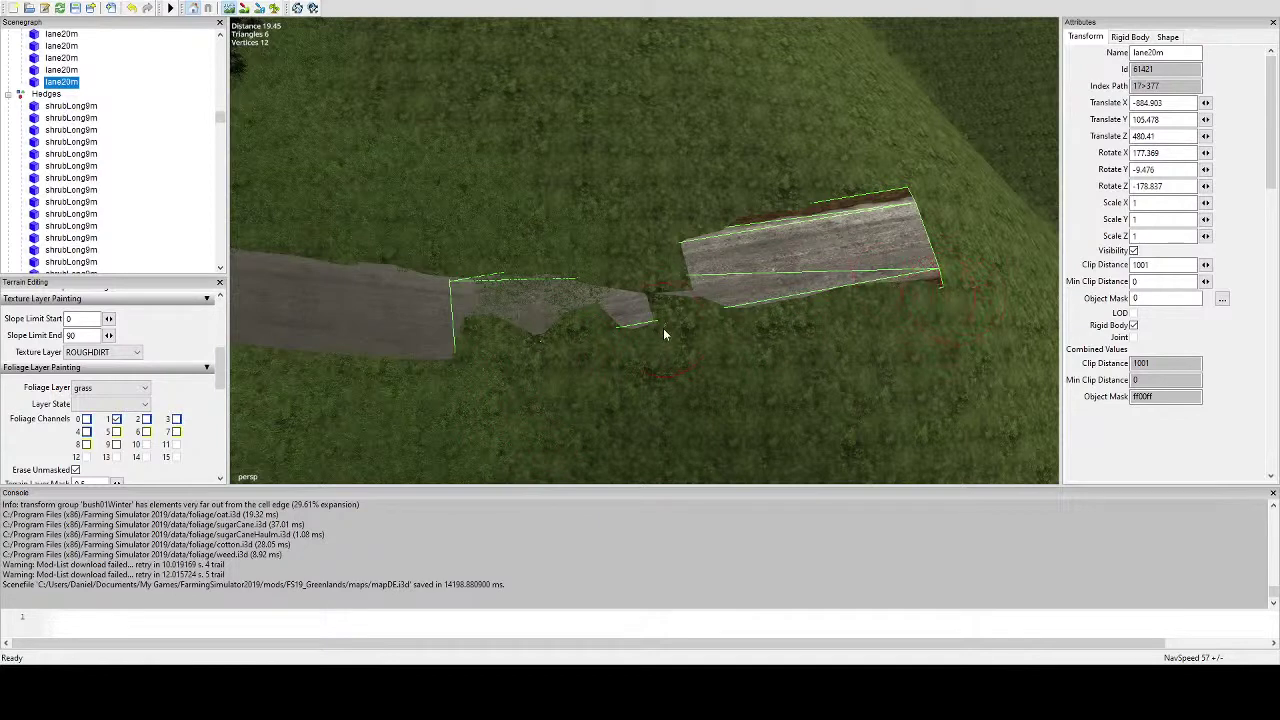
drag(663, 328, 702, 322)
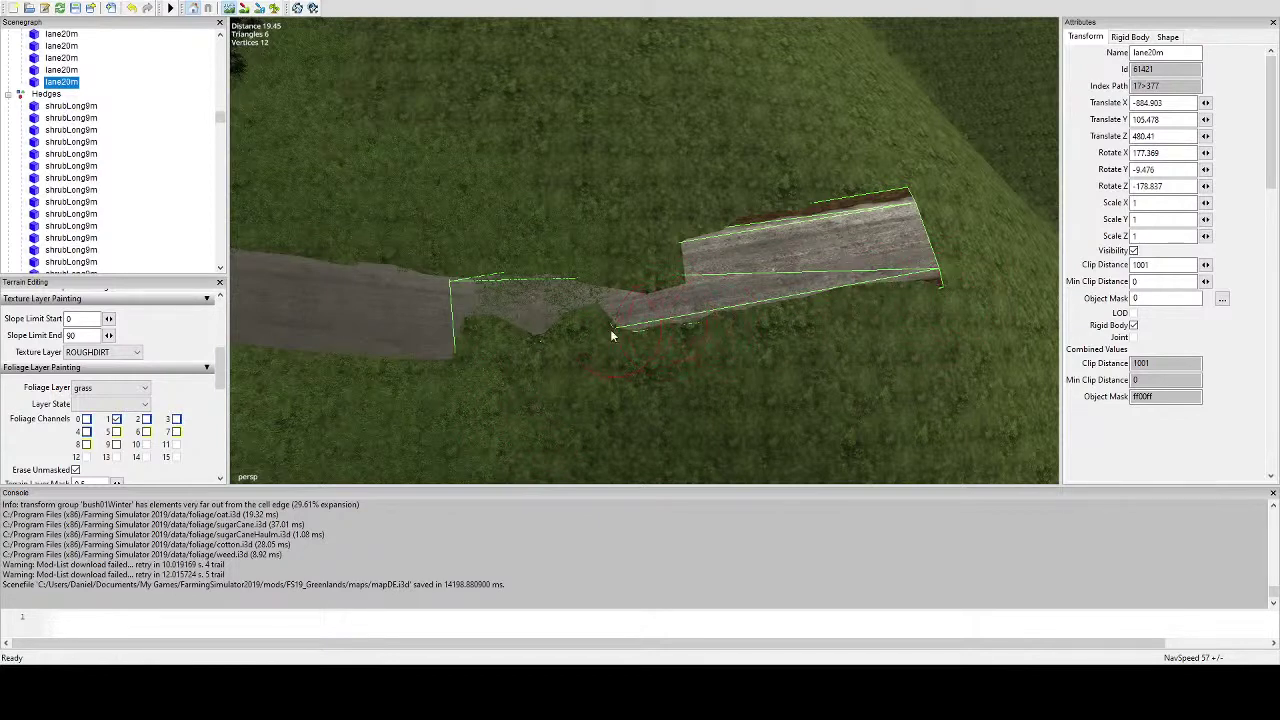
mouse_move(612, 336)
mouse_down()
mouse_move(491, 360)
mouse_move(592, 365)
mouse_up()
Lower the terrain along the opposite edge of the new lane section, from its joint outwards.
alt+middle_drag(592, 365, 706, 288)
scroll(706, 288, up, 2)
drag(733, 264, 712, 264)
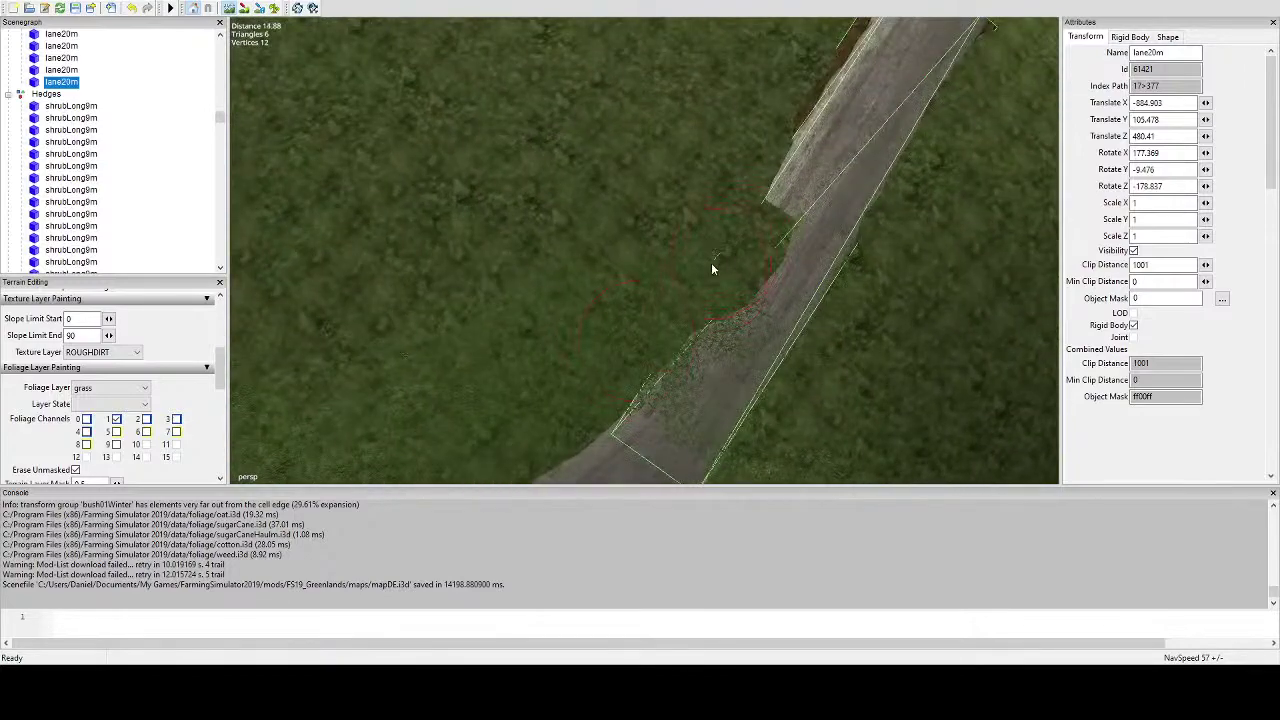
right_drag(518, 275, 734, 208)
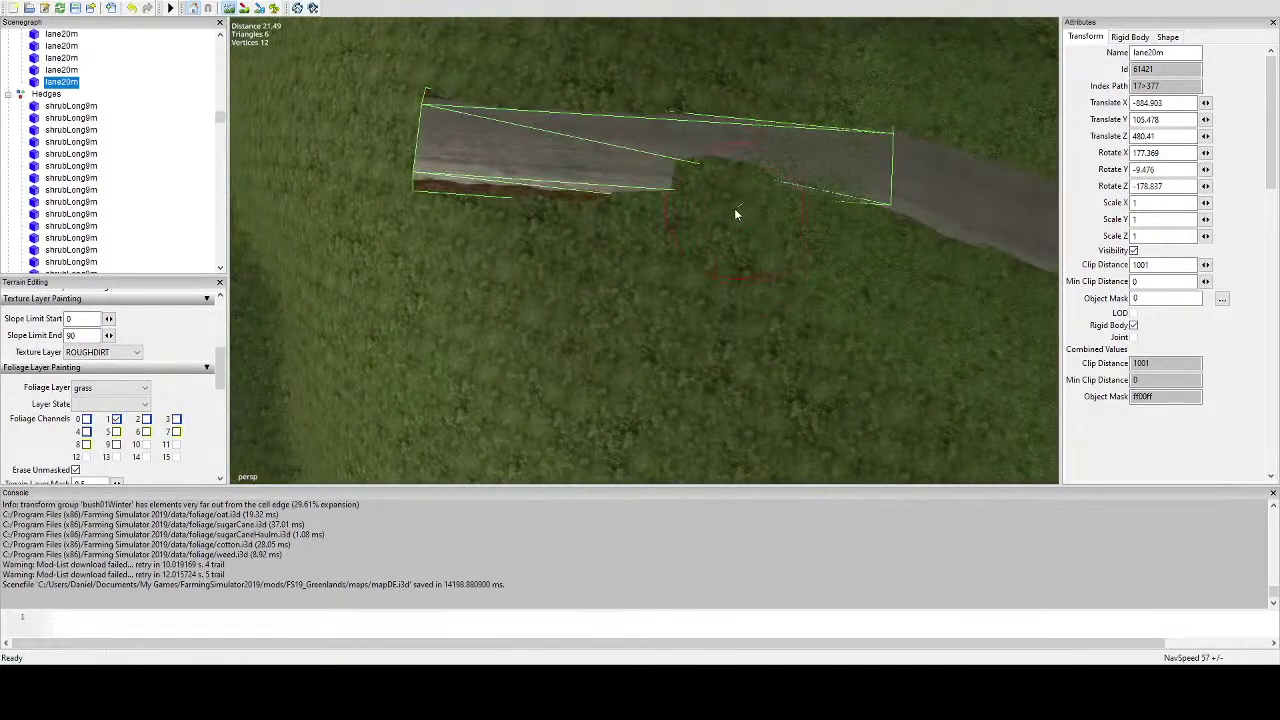
mouse_move(735, 213)
mouse_down()
mouse_move(723, 218)
mouse_move(766, 248)
mouse_move(803, 254)
mouse_move(778, 263)
mouse_up()
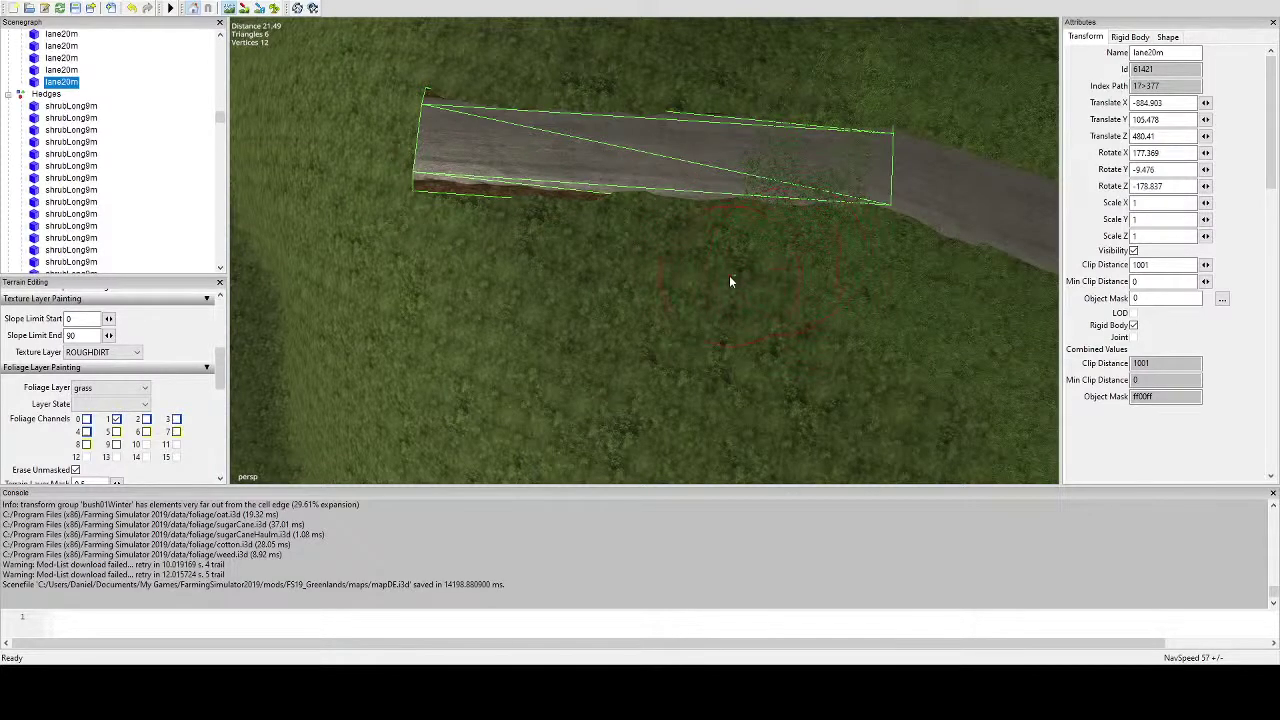
alt+middle_drag(729, 281, 735, 256)
mouse_move(735, 256)
mouse_down()
mouse_move(716, 245)
mouse_move(727, 240)
mouse_move(597, 224)
mouse_move(551, 235)
mouse_move(597, 220)
mouse_move(613, 231)
mouse_up()
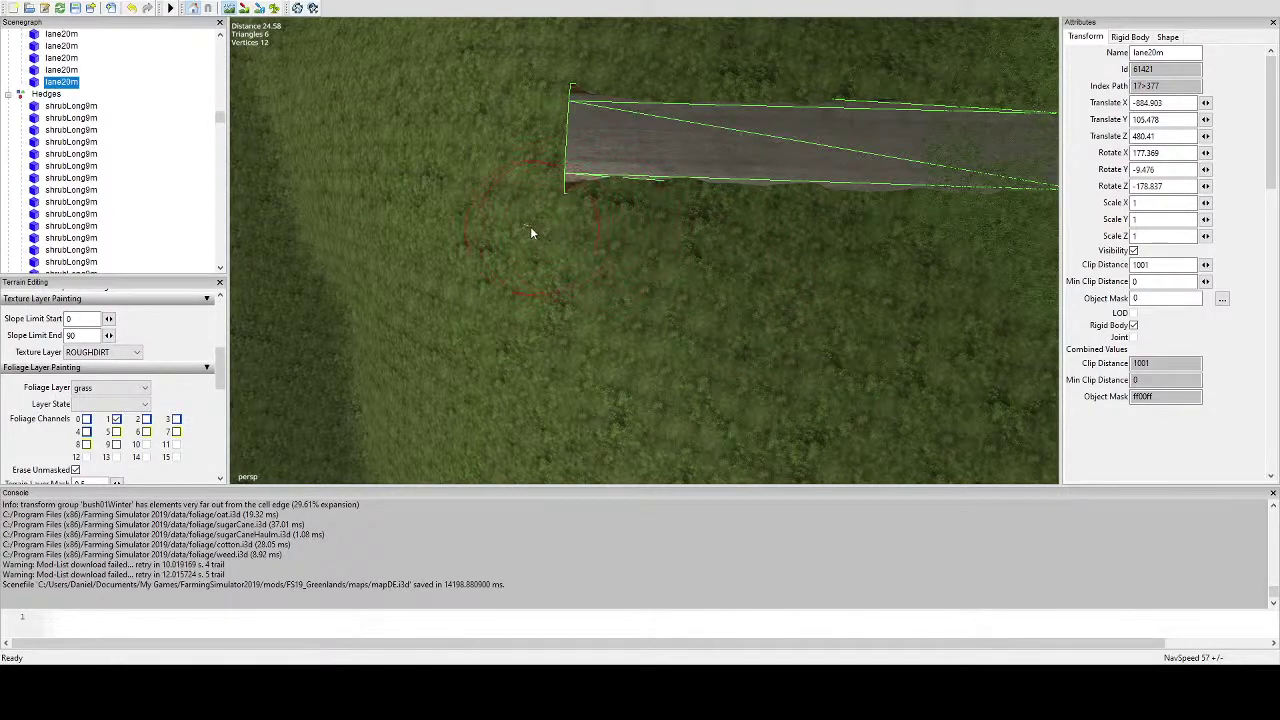
Shape the ground around the far end of the new lane section to meet its surface.
drag(530, 233, 536, 228)
alt+drag(459, 236, 812, 208)
mouse_move(676, 220)
alt+mouse_down()
mouse_move(692, 194)
mouse_move(736, 207)
mouse_move(677, 160)
mouse_move(708, 185)
mouse_move(691, 248)
mouse_move(732, 227)
alt+mouse_up()
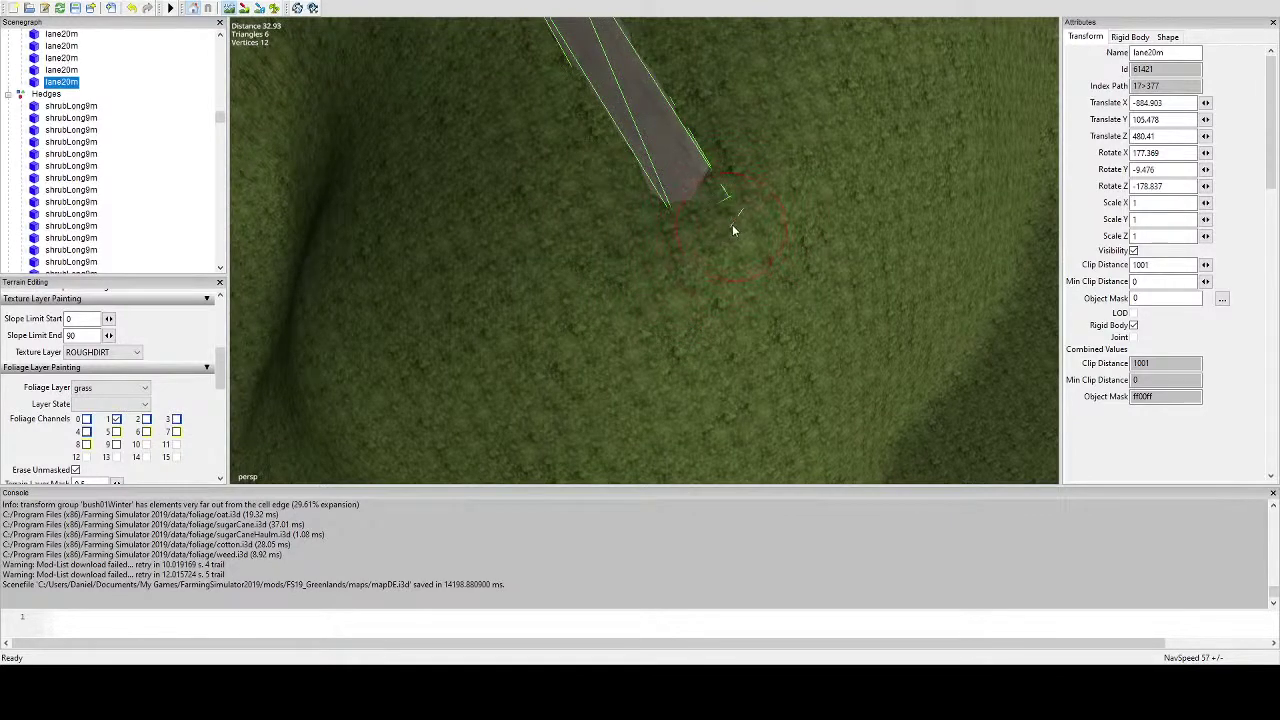
click(732, 227)
mouse_move(728, 236)
right_down()
mouse_move(746, 240)
mouse_move(737, 232)
mouse_move(728, 252)
mouse_move(569, 223)
mouse_move(609, 237)
mouse_move(618, 268)
mouse_move(666, 296)
mouse_move(685, 255)
mouse_move(731, 302)
mouse_move(796, 282)
mouse_move(757, 324)
mouse_move(762, 300)
right_up()
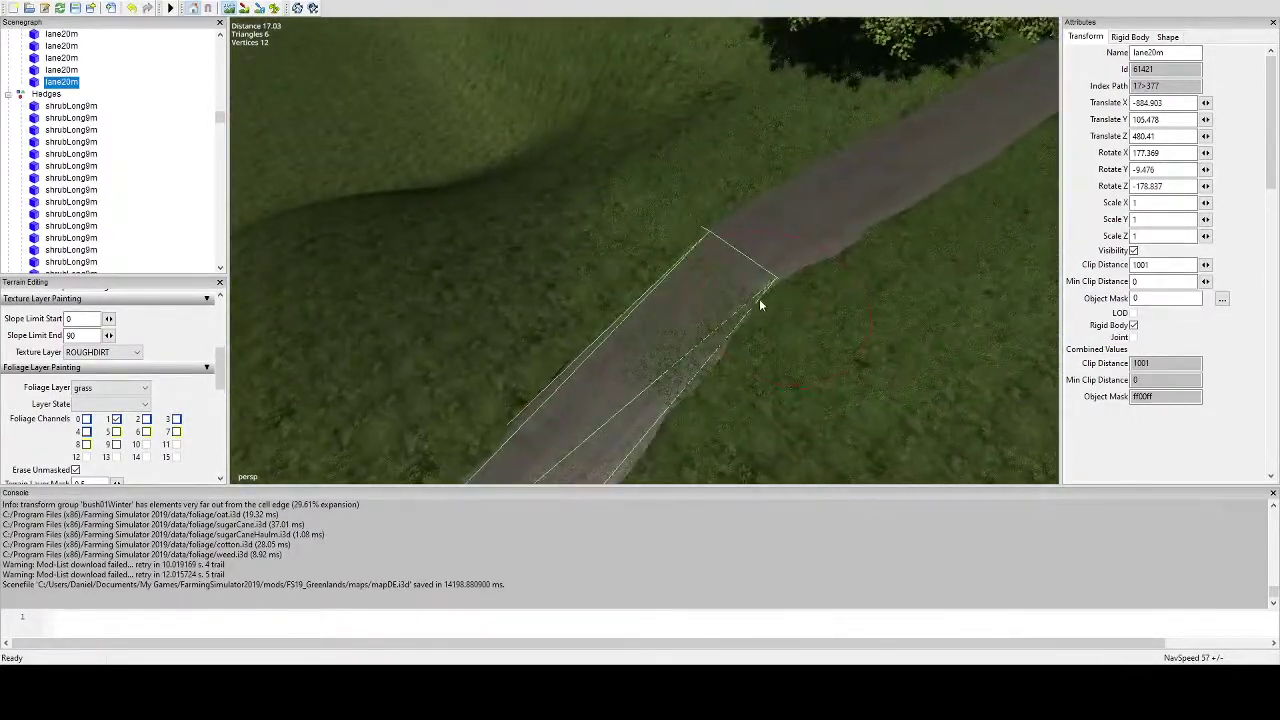
Switch from terrain sculpting to foliage painting and clear the grass growing through the new lane section.
click(230, 10)
click(274, 10)
mouse_move(780, 240)
right_down()
mouse_move(947, 332)
mouse_move(799, 273)
mouse_move(801, 252)
right_up()
drag(695, 232, 619, 191)
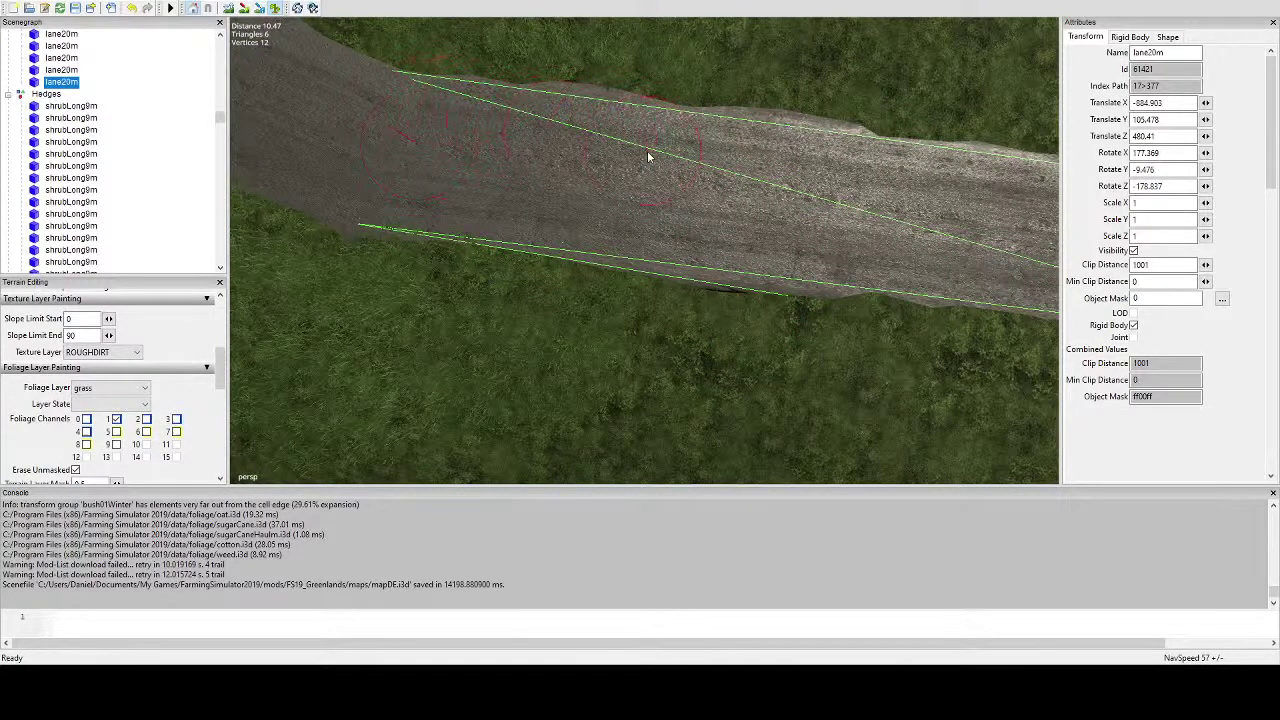
scroll(846, 237, down, 5)
alt+middle_drag(794, 224, 773, 227)
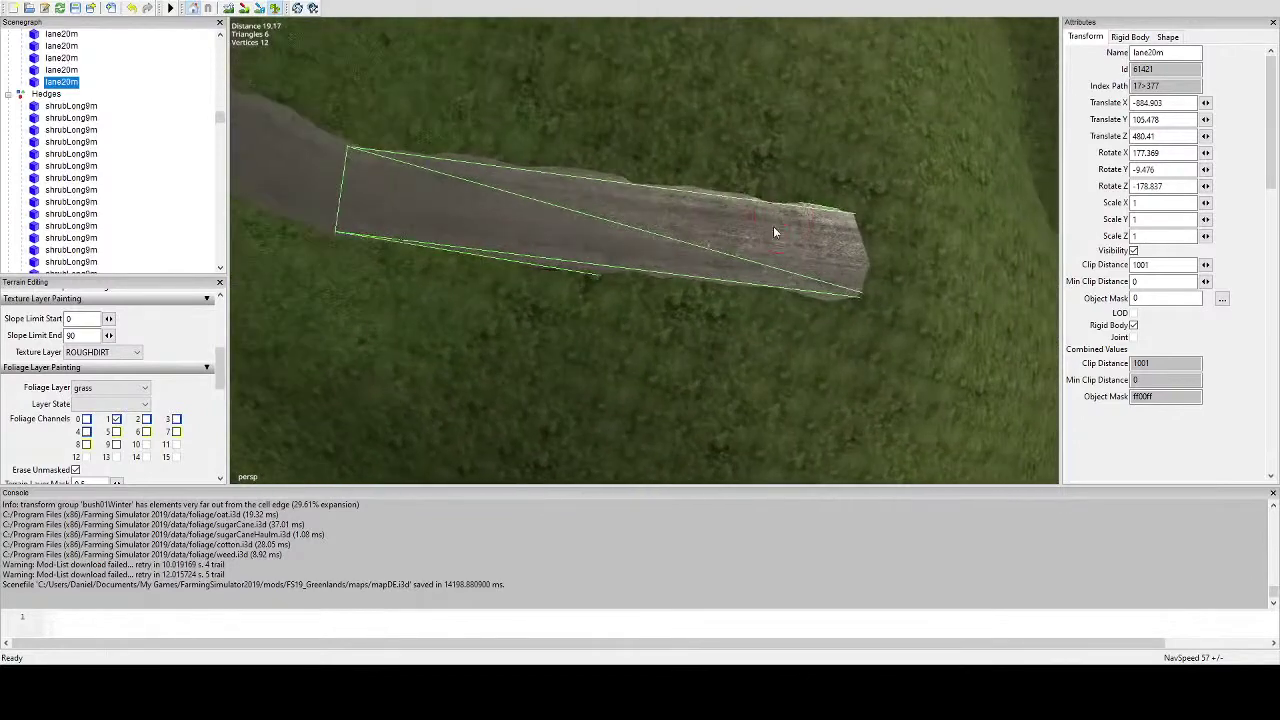
alt+drag(773, 227, 747, 212)
middle_drag(746, 216, 652, 161)
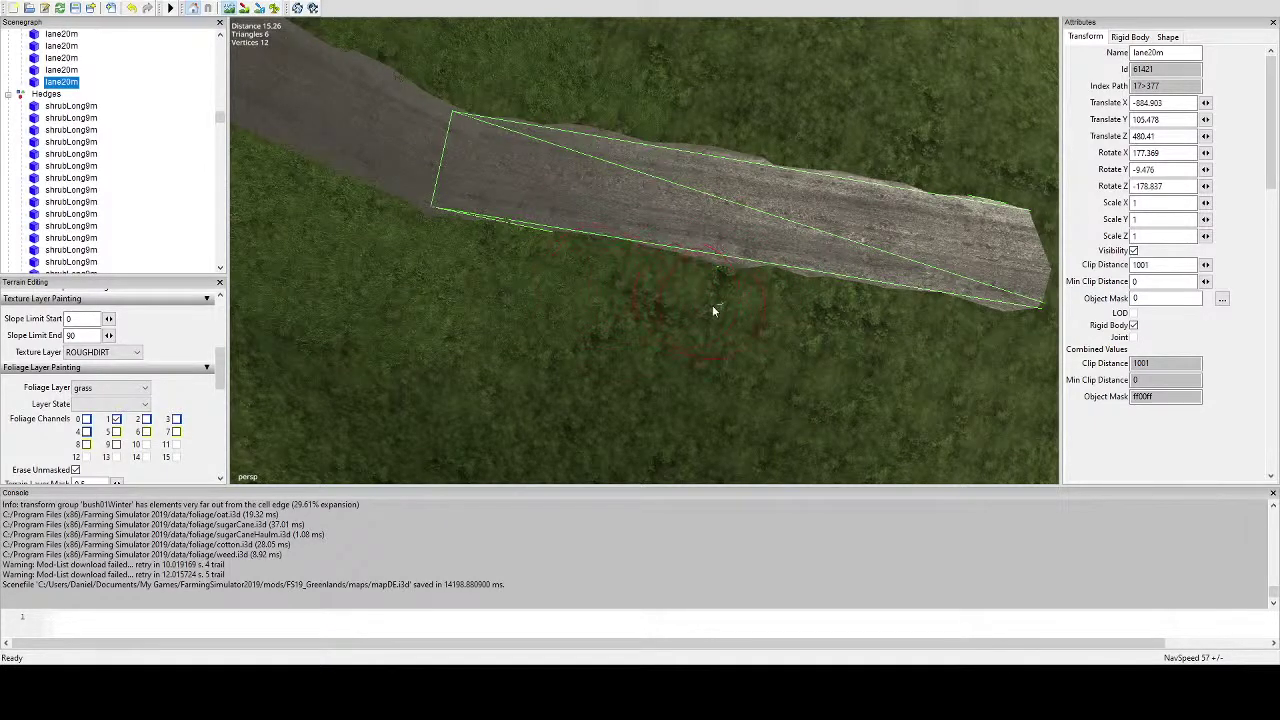
Touch up the grass along the new lane section's edges and around its far end.
mouse_move(487, 248)
alt+mouse_down()
mouse_move(705, 222)
mouse_move(637, 229)
alt+mouse_up()
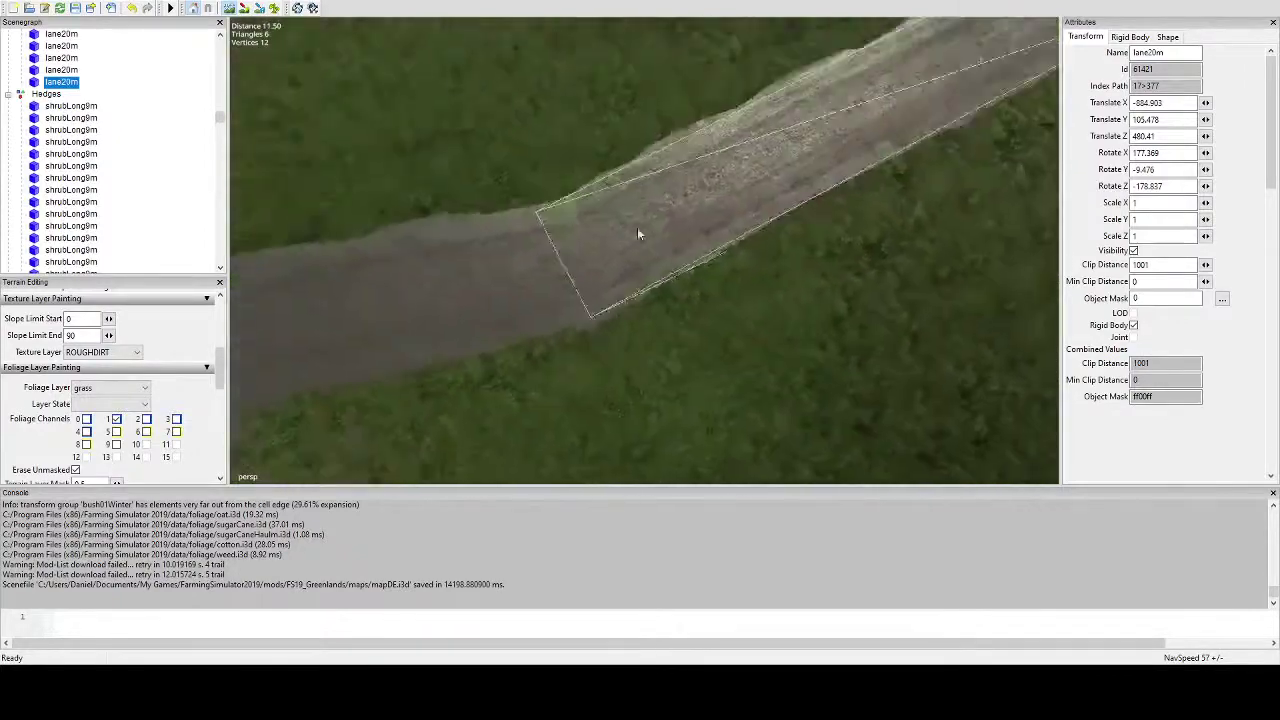
alt+middle_drag(637, 229, 687, 222)
alt+drag(687, 222, 606, 202)
alt+middle_drag(606, 202, 701, 231)
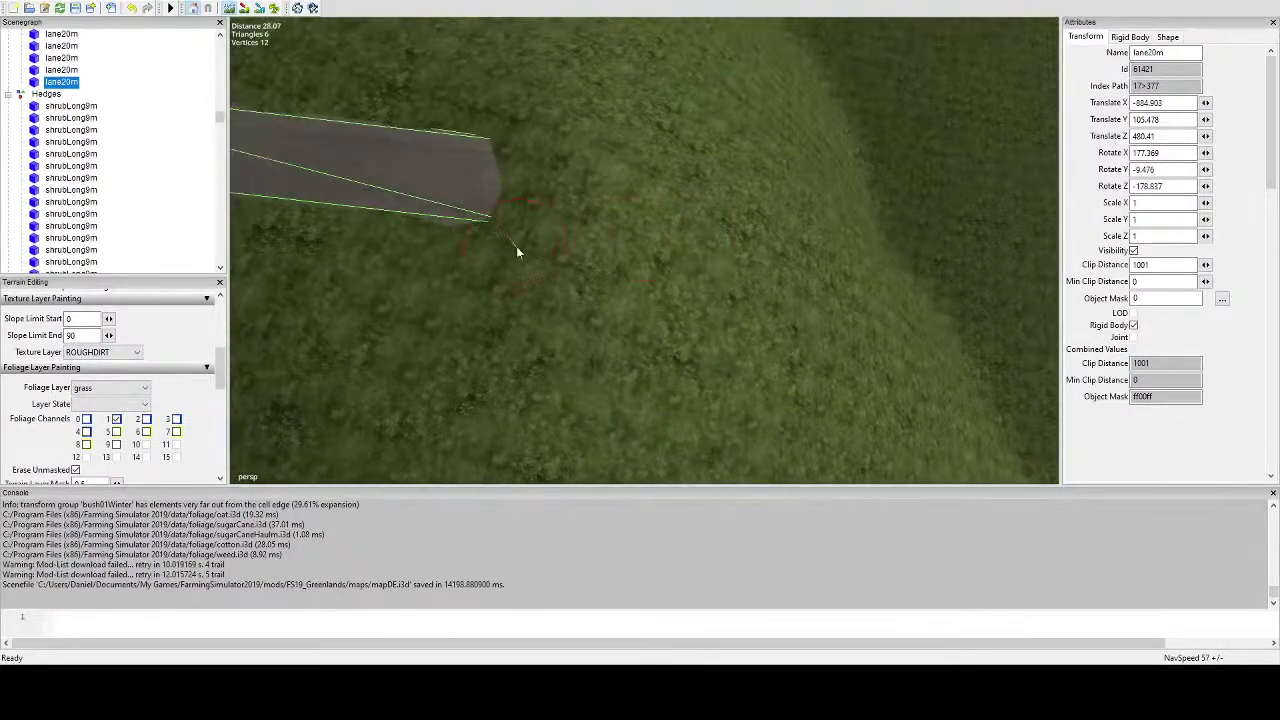
middle_drag(516, 251, 775, 185)
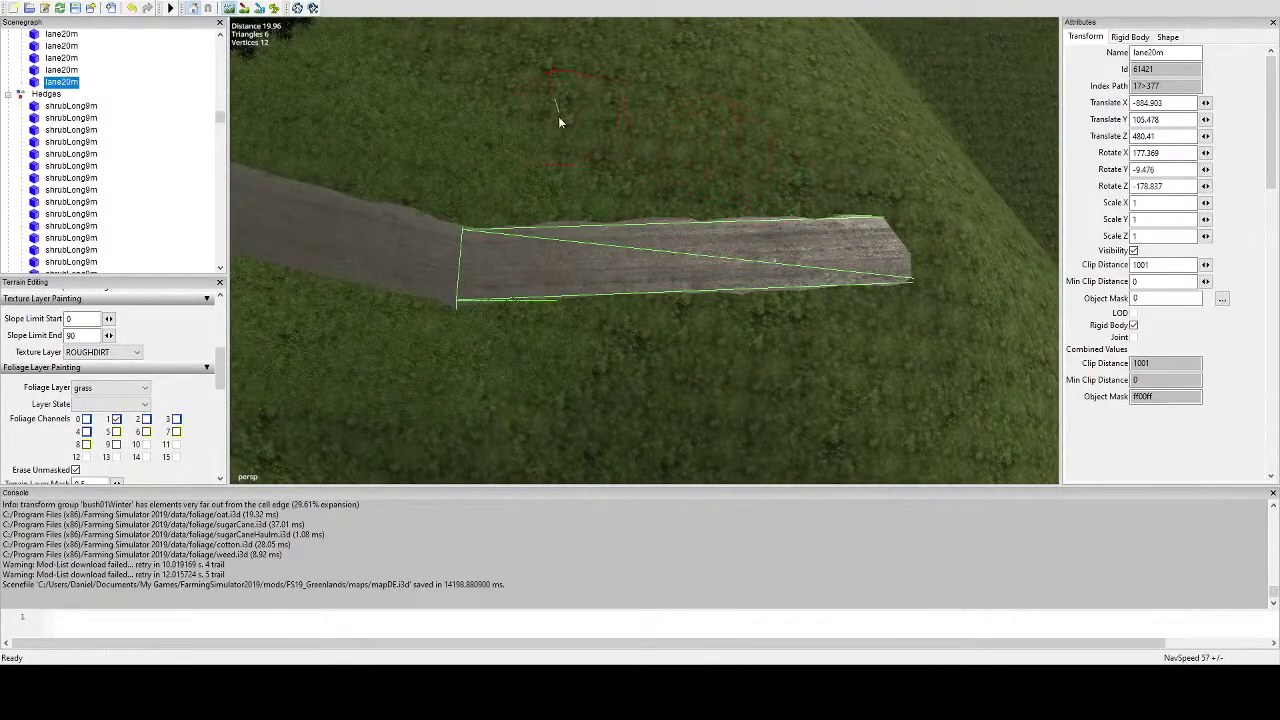
Paint grass over the open slopes on both sides of the new lane section, then leave foliage painting.
middle_drag(708, 109, 484, 196)
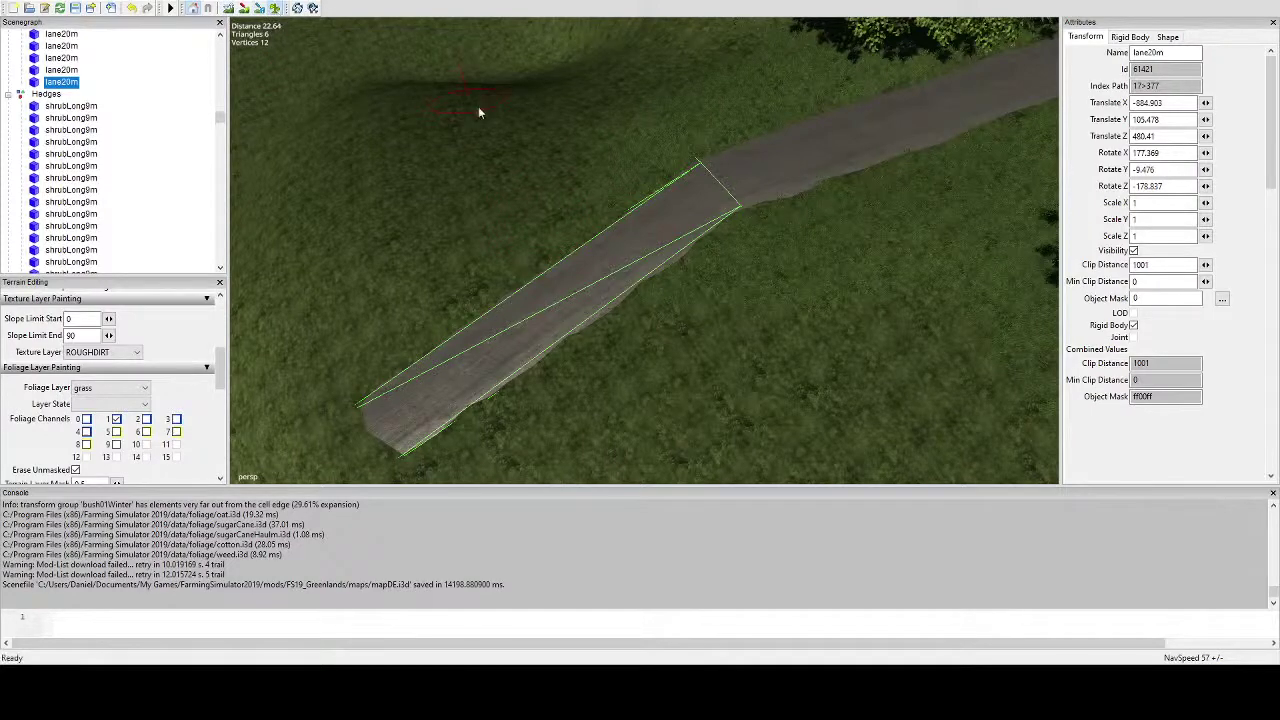
middle_drag(478, 112, 741, 185)
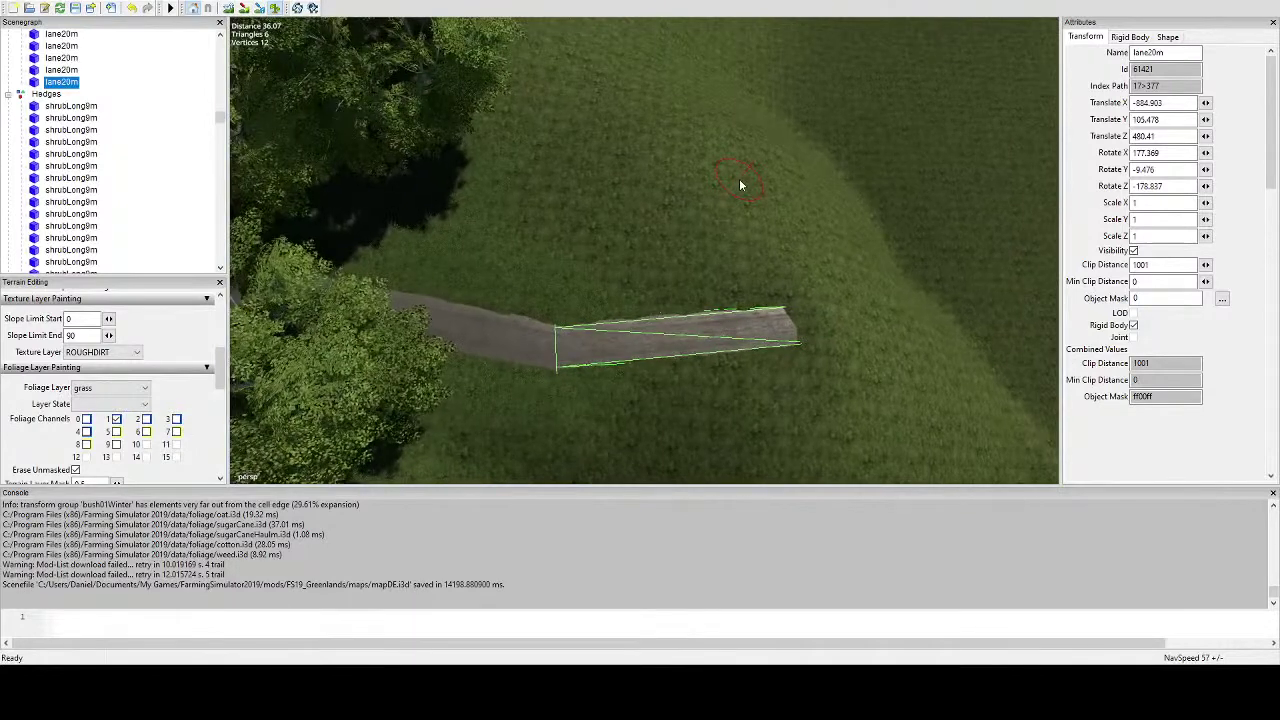
middle_drag(698, 208, 684, 172)
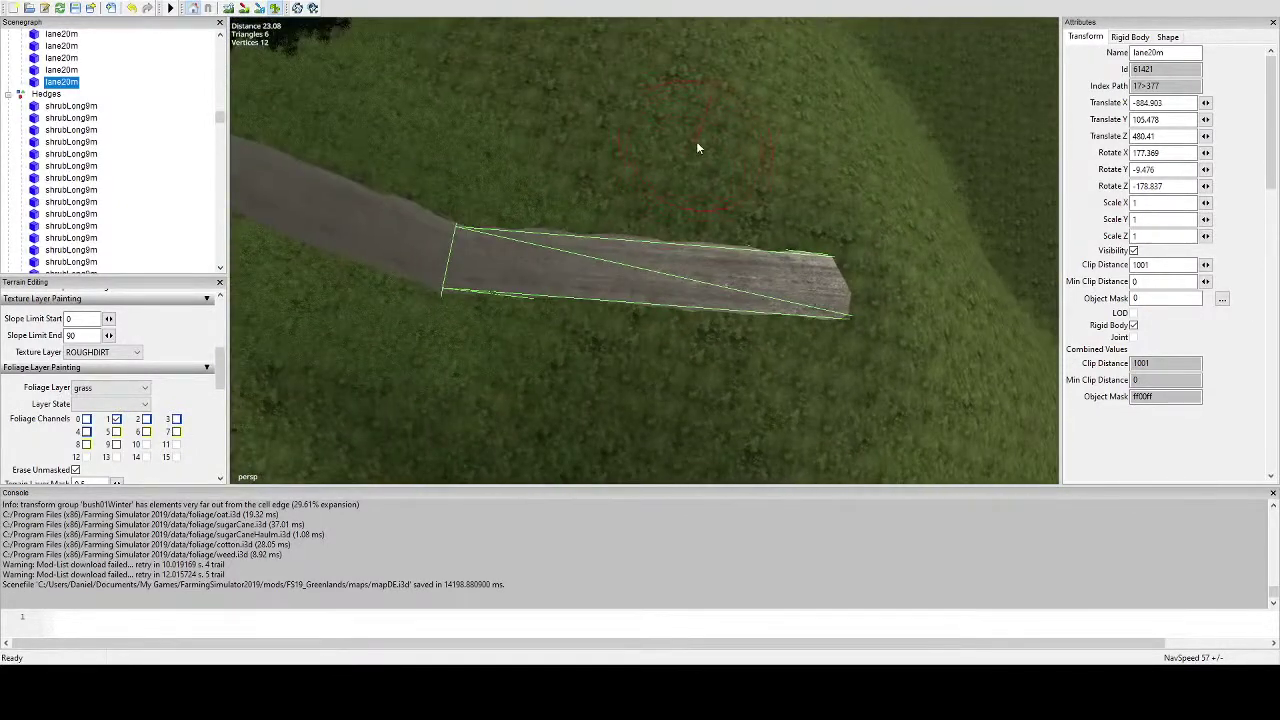
middle_drag(731, 131, 534, 203)
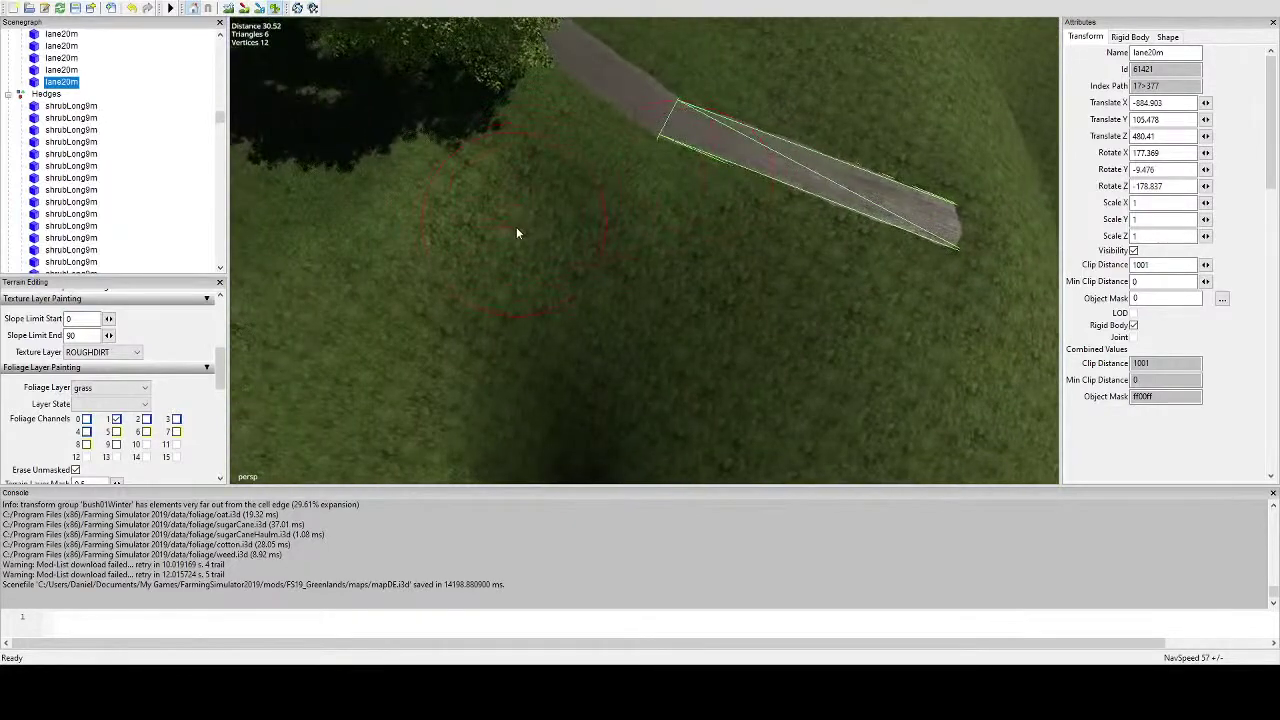
alt+drag(516, 232, 527, 233)
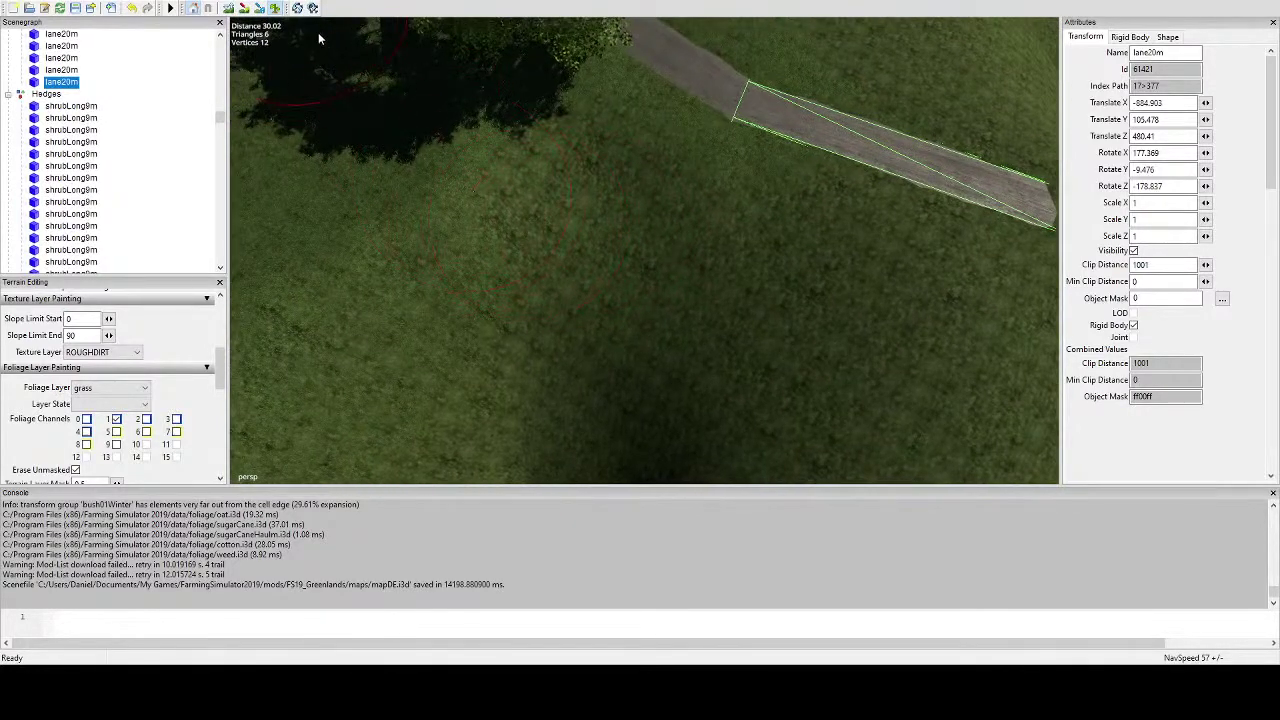
middle_drag(380, 57, 593, 242)
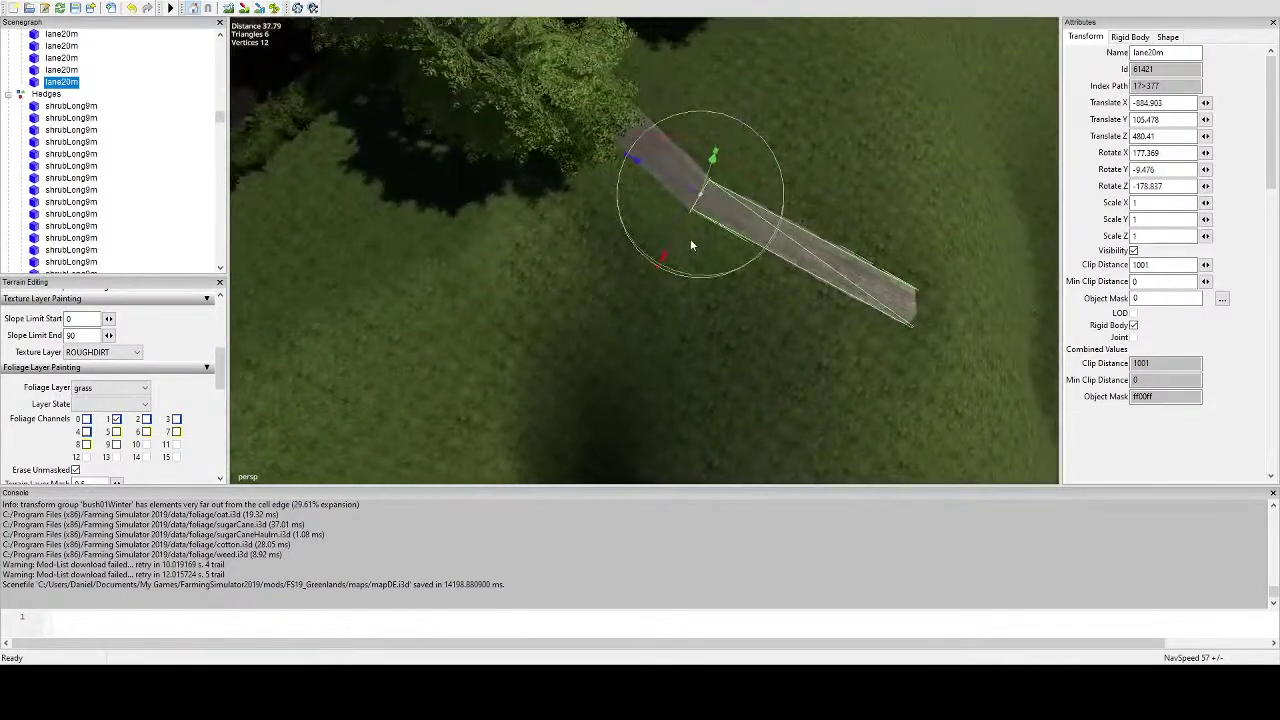
middle_drag(690, 244, 516, 236)
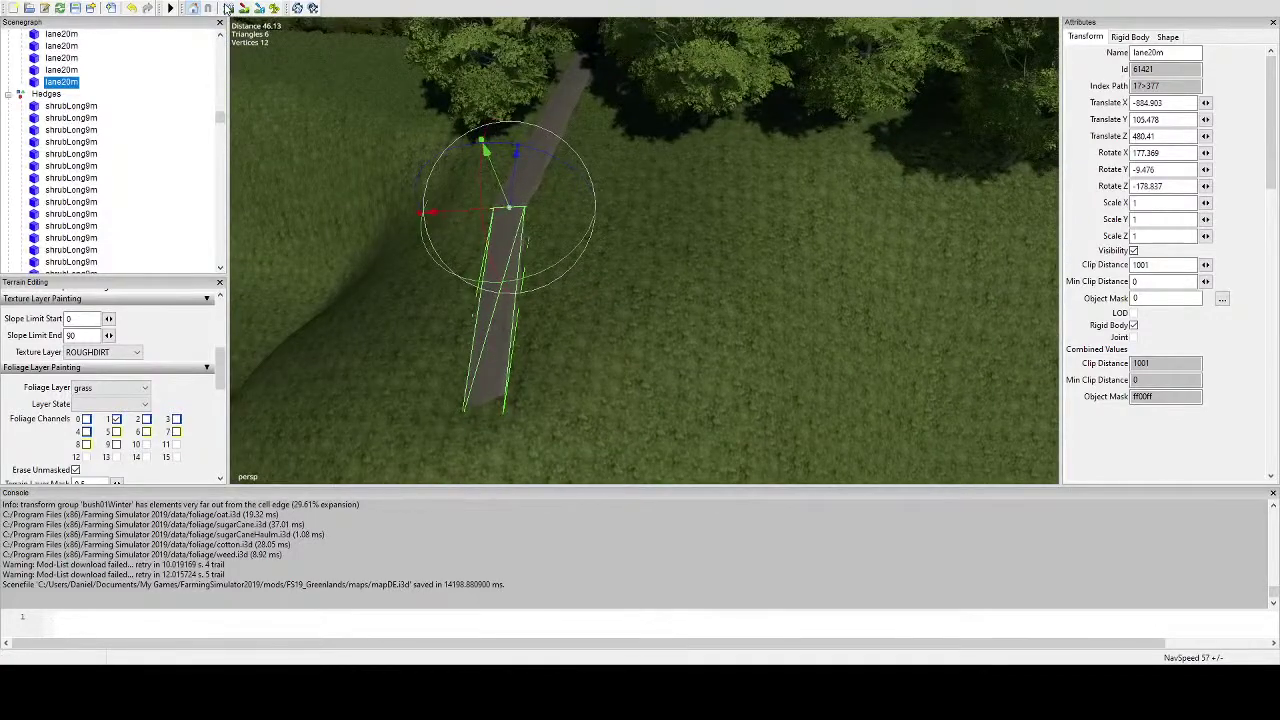
click(228, 8)
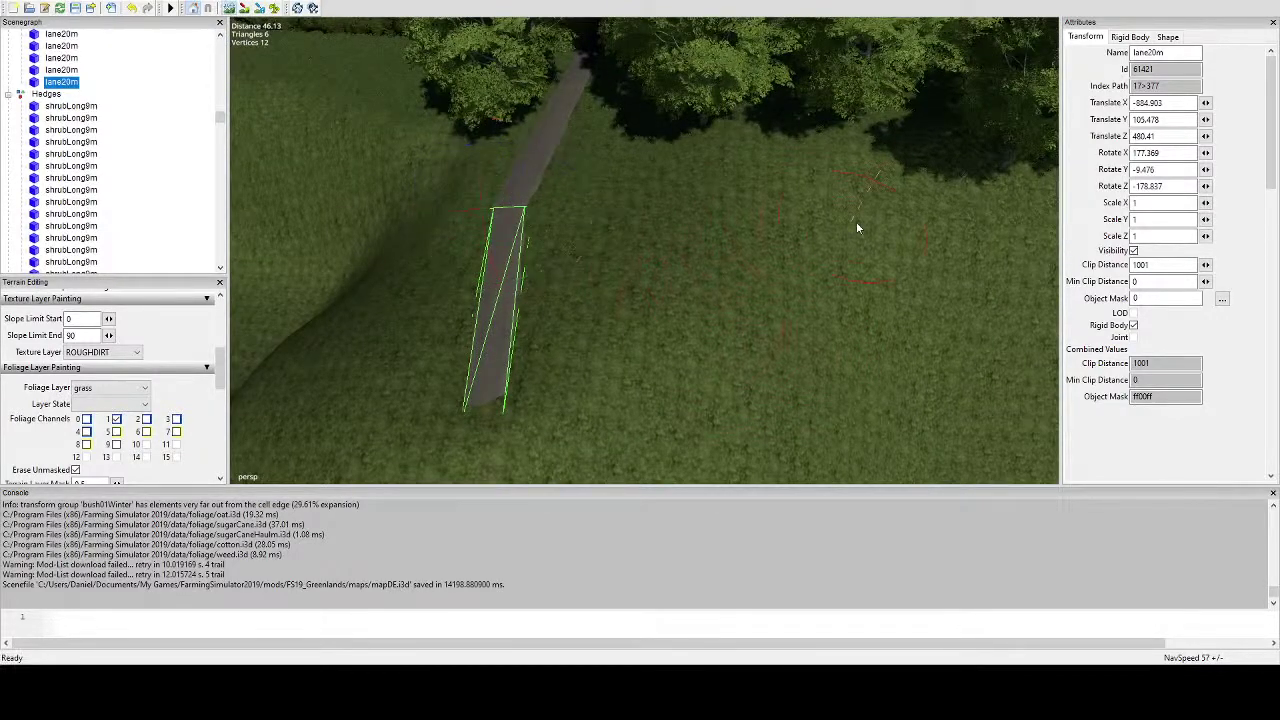
middle_drag(701, 298, 839, 370)
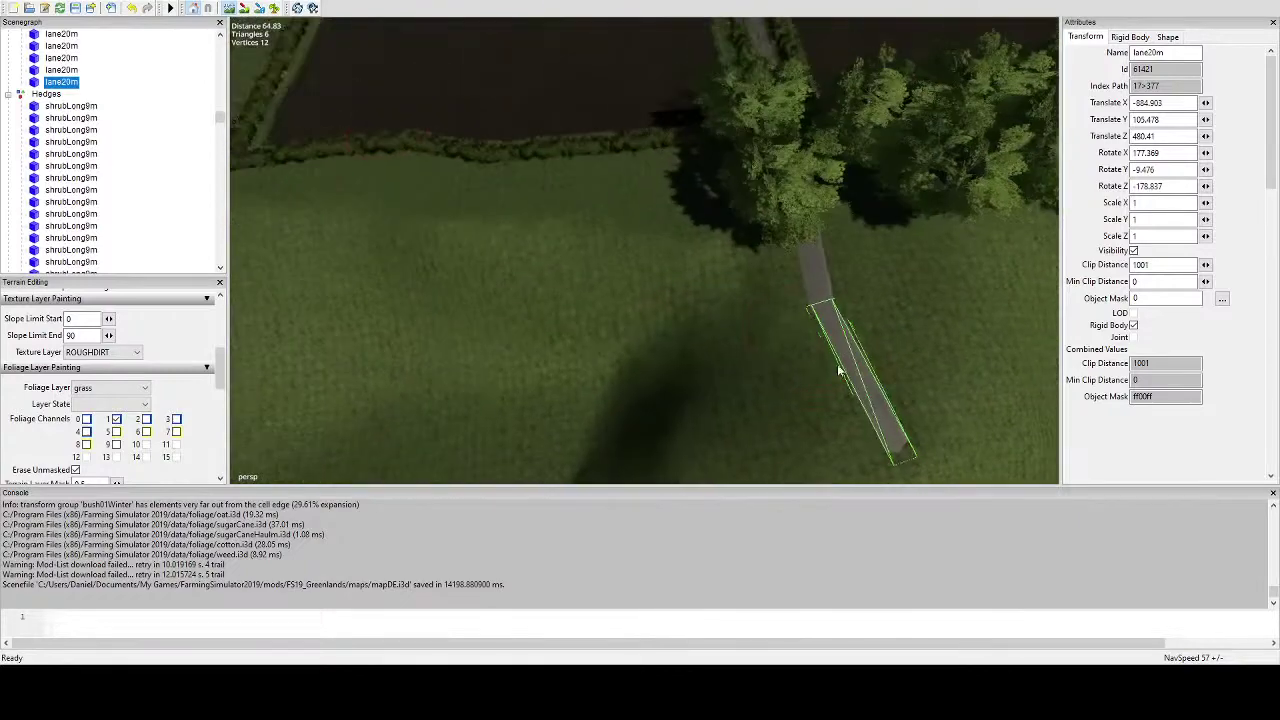
click(274, 9)
alt+drag(540, 118, 806, 250)
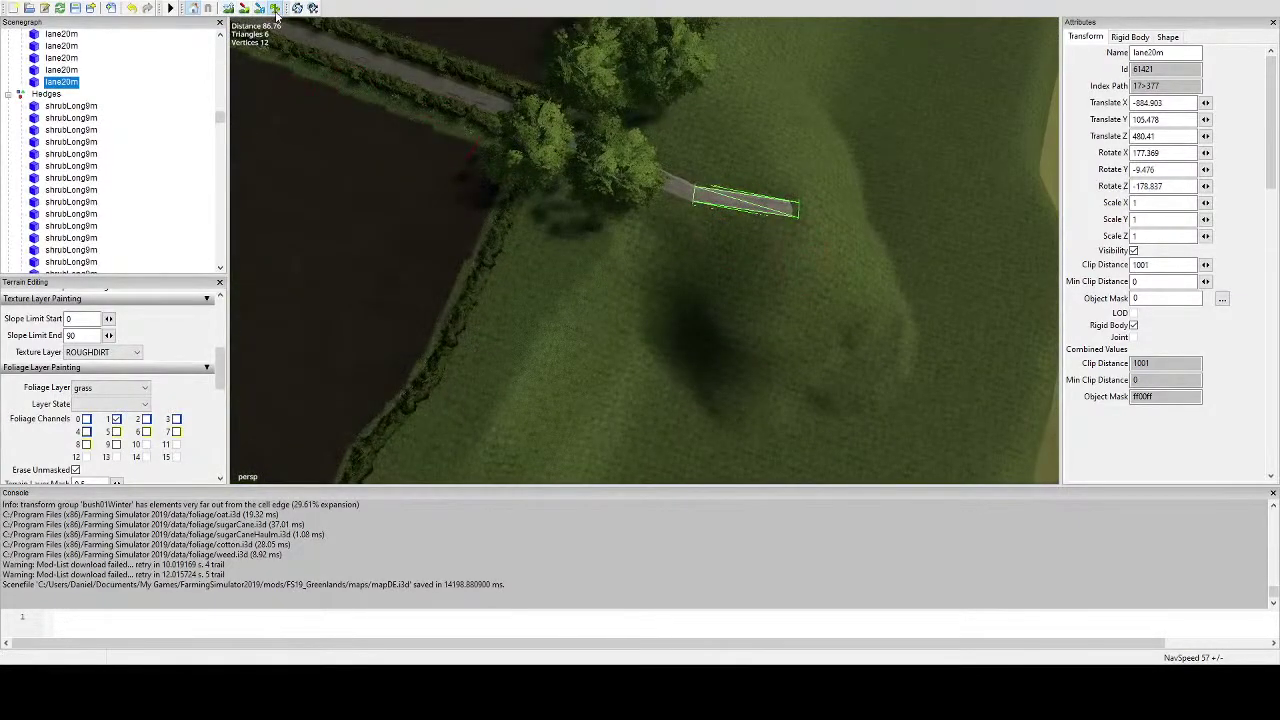
click(275, 12)
Select the shrubLong9m hedge beside the track under the trees and duplicate it.
mouse_move(640, 165)
alt+mouse_down()
mouse_move(704, 187)
mouse_move(610, 114)
alt+mouse_up()
scroll(663, 202, up, 5)
alt+middle_drag(610, 114, 583, 127)
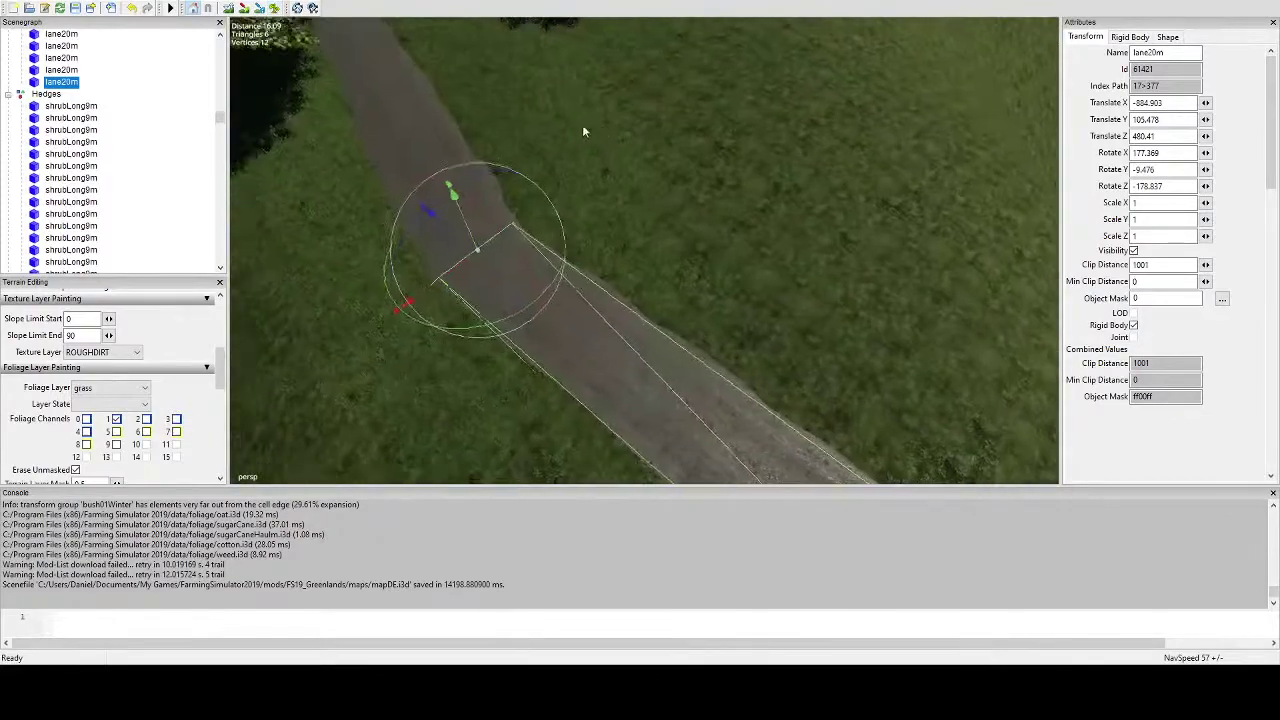
alt+drag(584, 128, 594, 192)
click(573, 105)
click(566, 122)
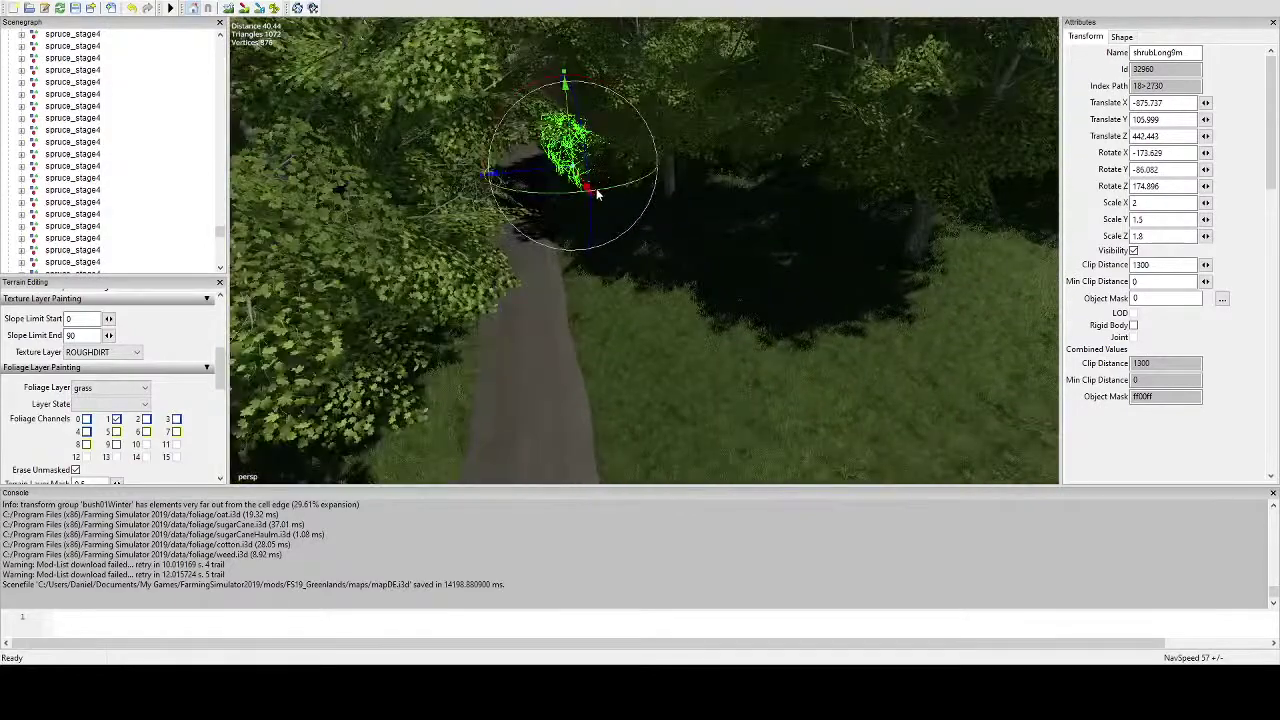
click(576, 196)
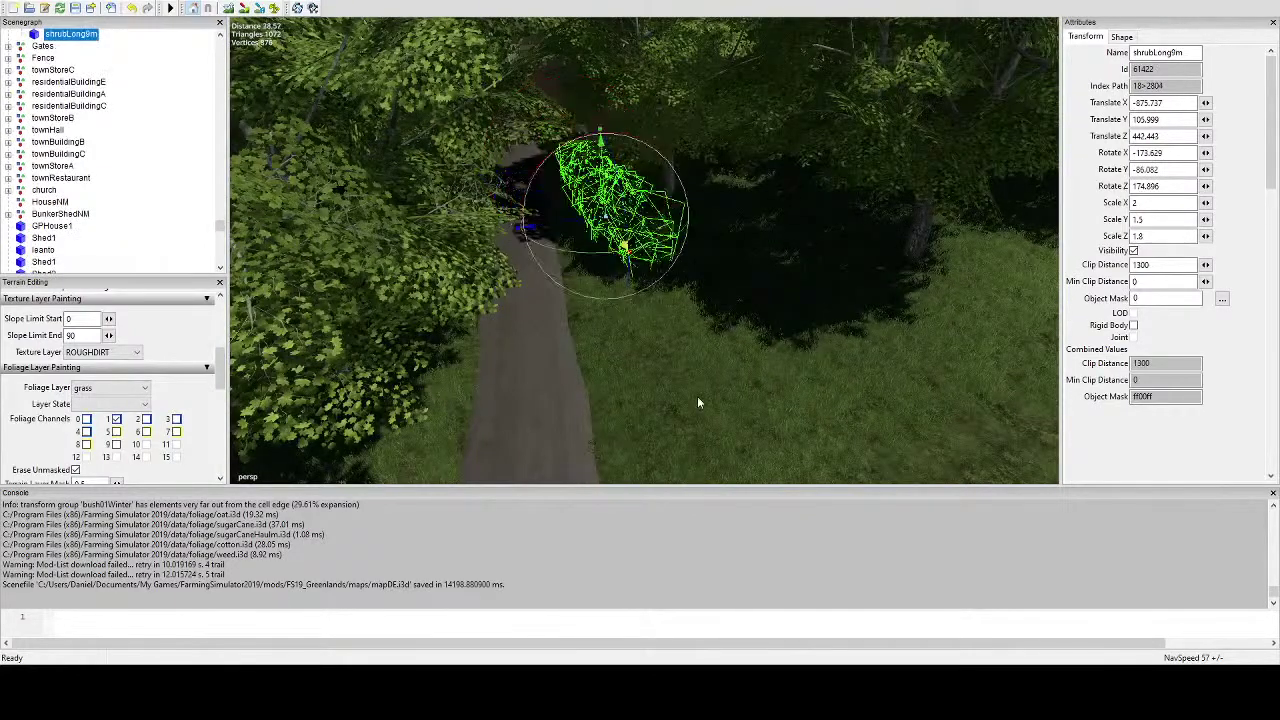
Move the duplicated hedge along the track's edge under the trees to about X -877, Z 458, aligned with the verge.
middle_drag(561, 338, 610, 285)
drag(614, 268, 659, 256)
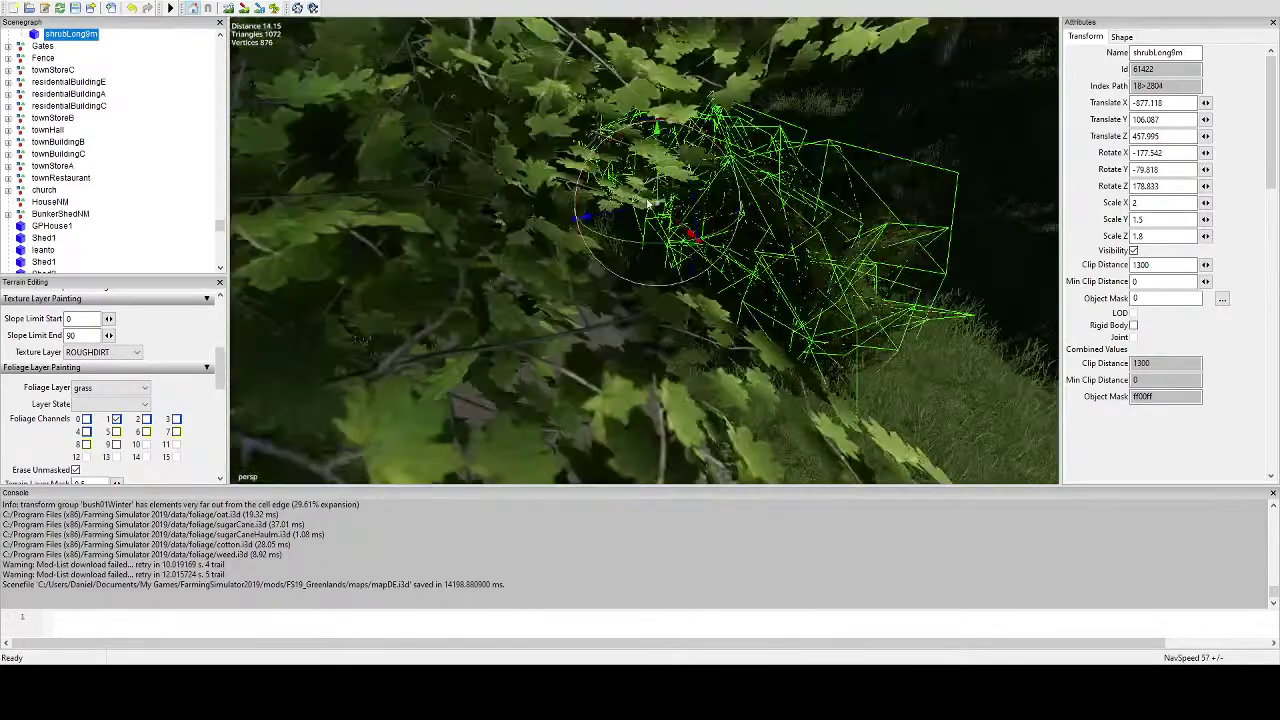
alt+drag(657, 203, 660, 240)
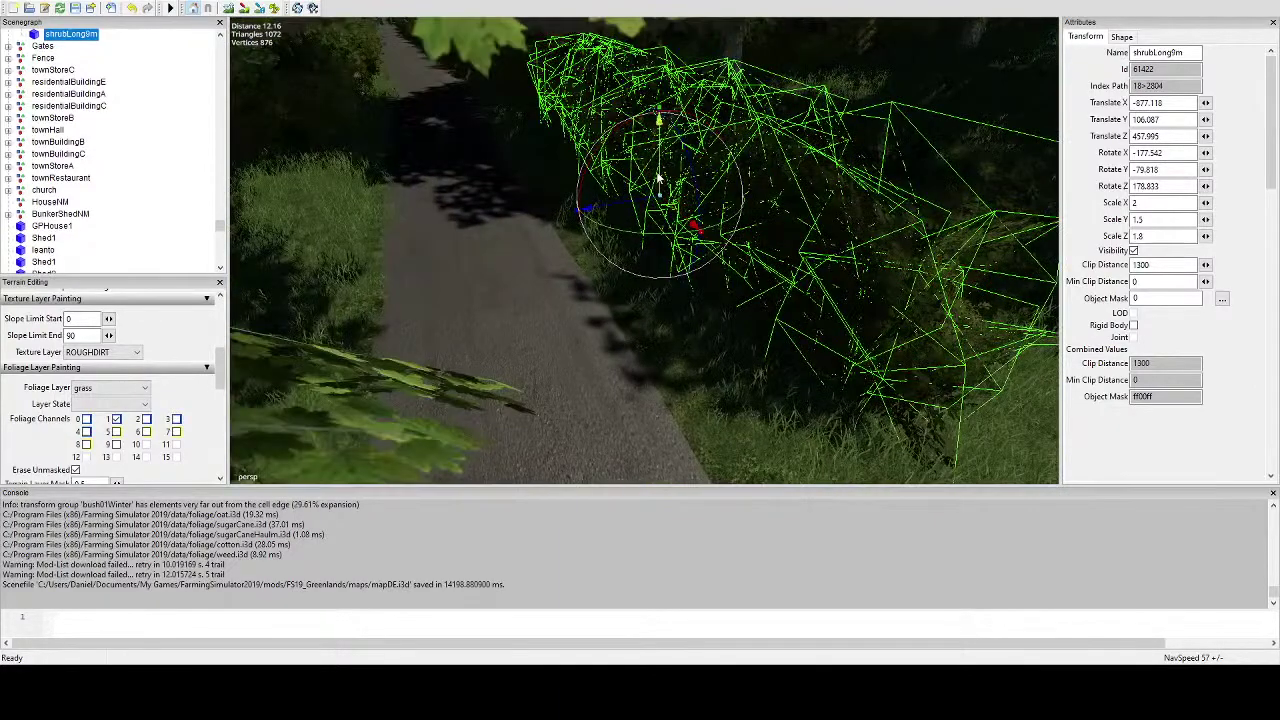
mouse_move(660, 181)
mouse_down()
mouse_move(648, 313)
mouse_move(663, 135)
mouse_move(672, 180)
mouse_up()
middle_drag(668, 215, 654, 317)
Duplicate the hedge, continue it along the same verge at about X -878, Z 471, and tilt it to the slope.
key(ctrl+d)
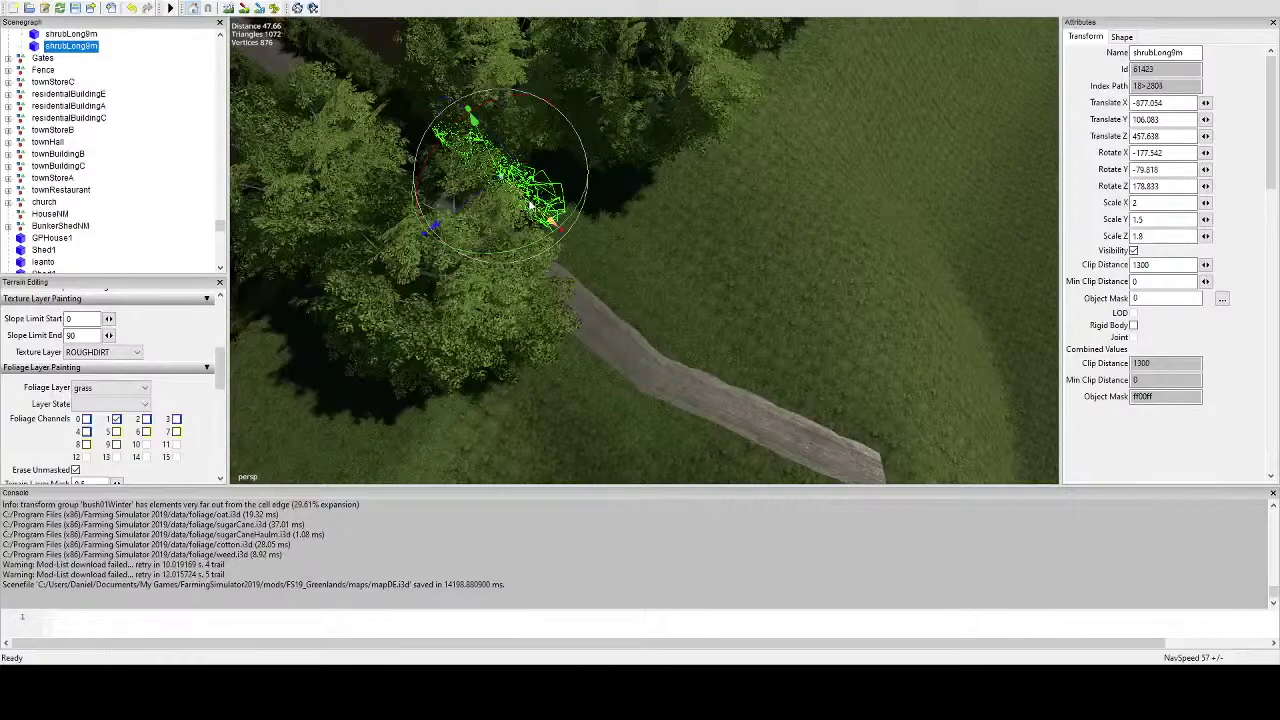
drag(561, 230, 598, 283)
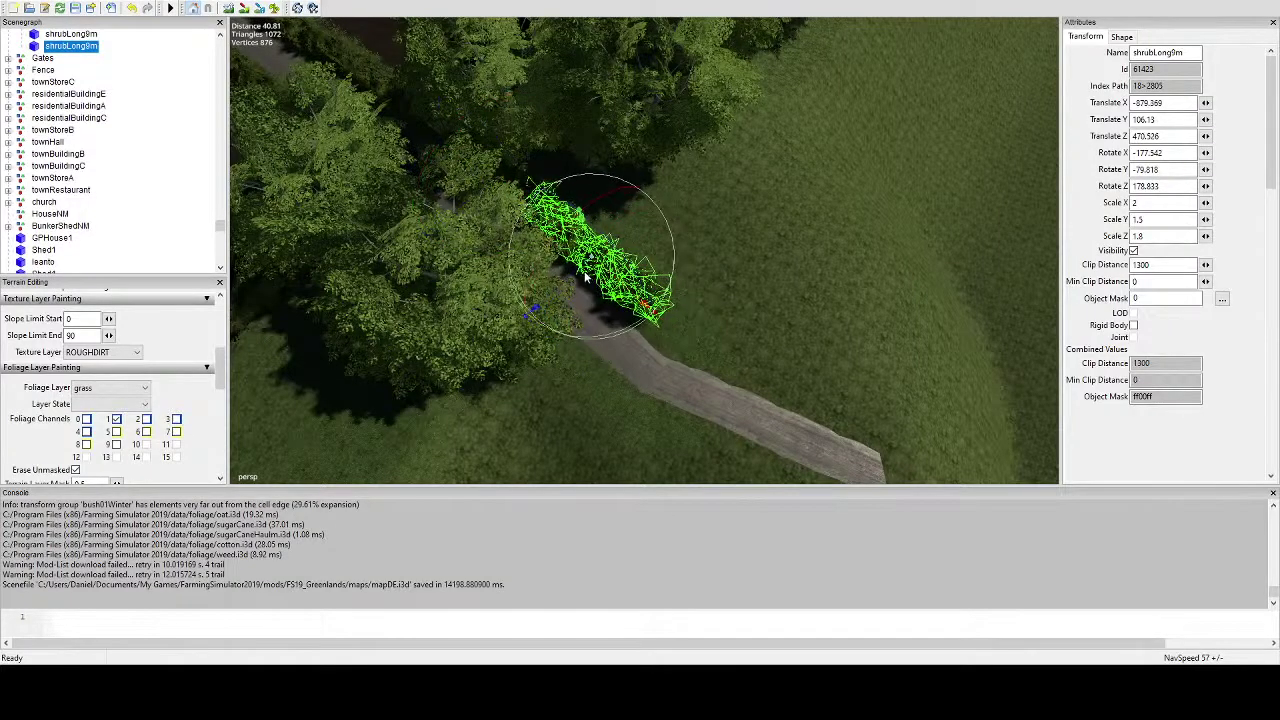
drag(532, 310, 542, 302)
scroll(598, 266, up, 4)
alt+middle_drag(598, 266, 596, 181)
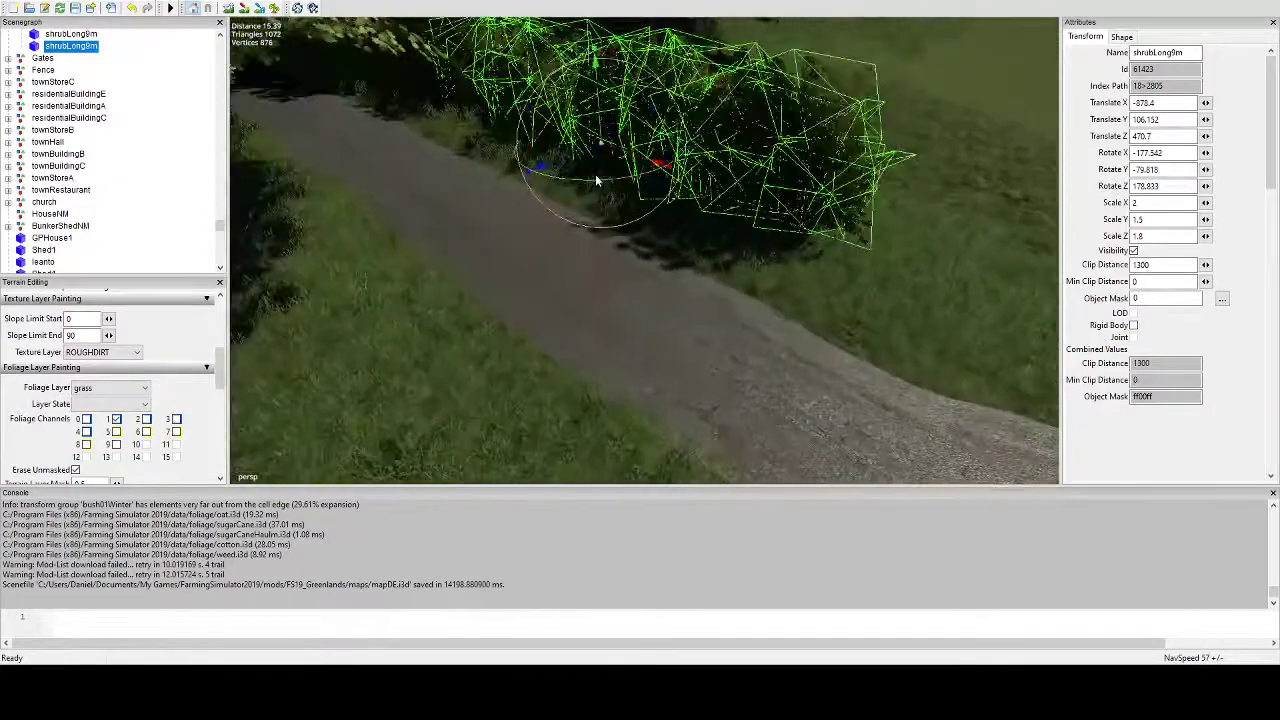
scroll(599, 134, up, 3)
alt+middle_drag(599, 134, 582, 143)
scroll(590, 141, down, 3)
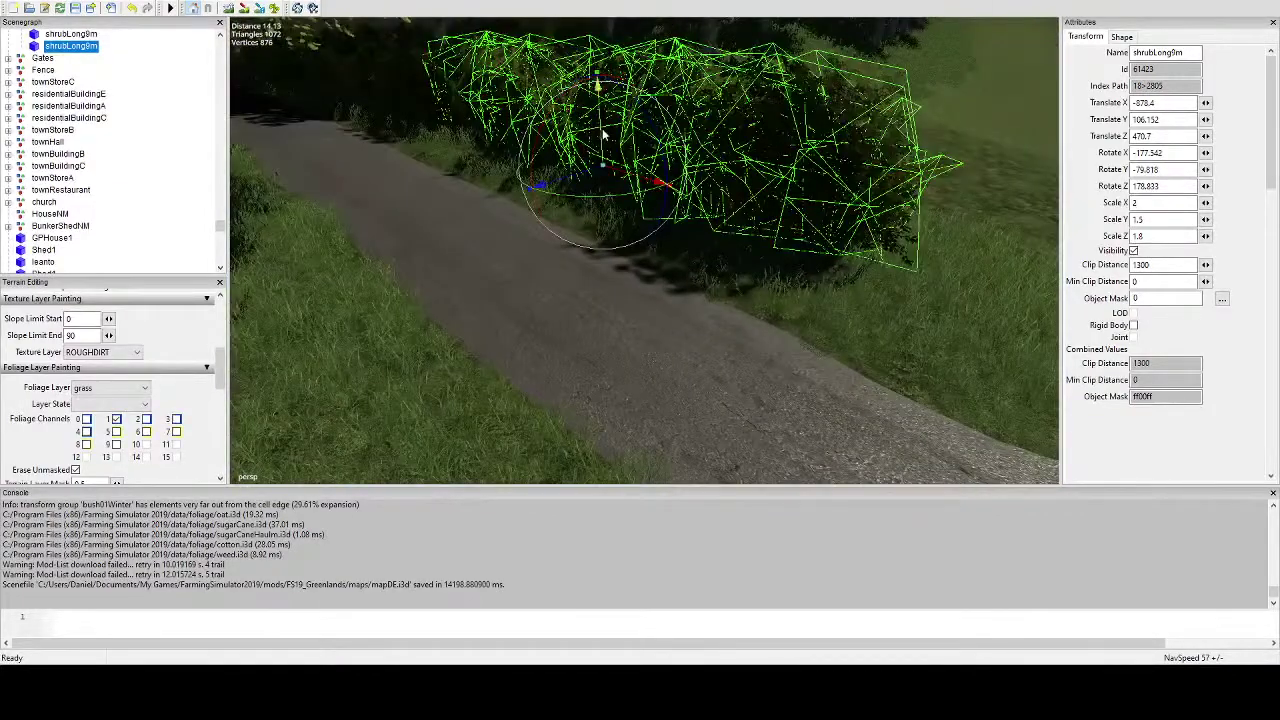
drag(602, 128, 632, 100)
alt+drag(680, 165, 697, 318)
scroll(729, 308, down, 3)
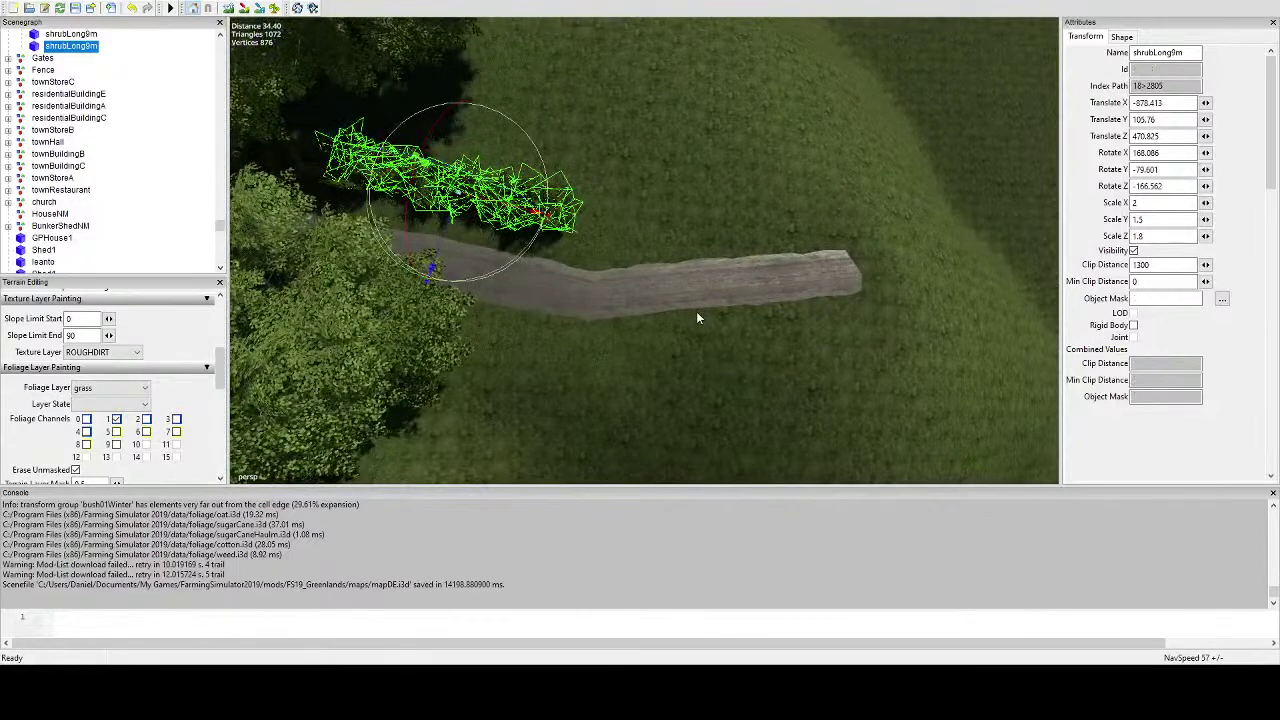
Duplicate the hedge again, set it beside the new lane section at about X -879, Z 486, and rotate it parallel to the lane.
key(ctrl+d)
drag(511, 205, 689, 250)
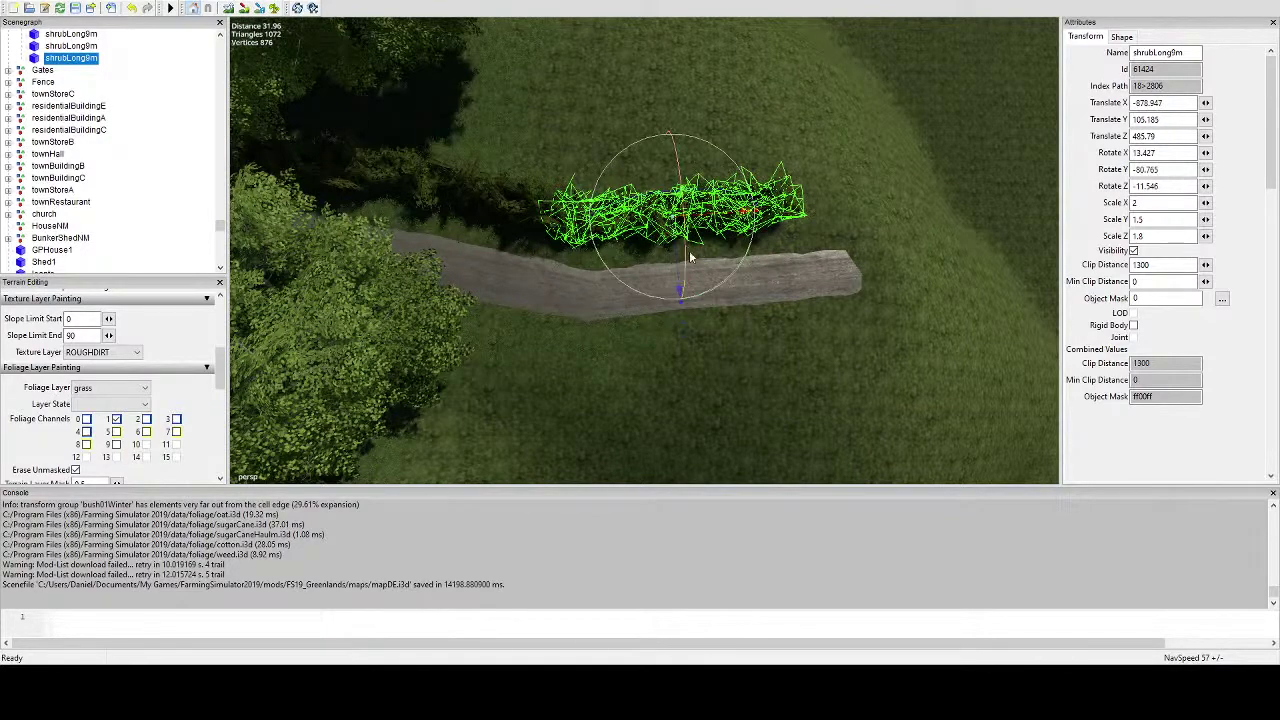
drag(706, 293, 740, 284)
scroll(697, 188, up, 4)
scroll(619, 307, down, 4)
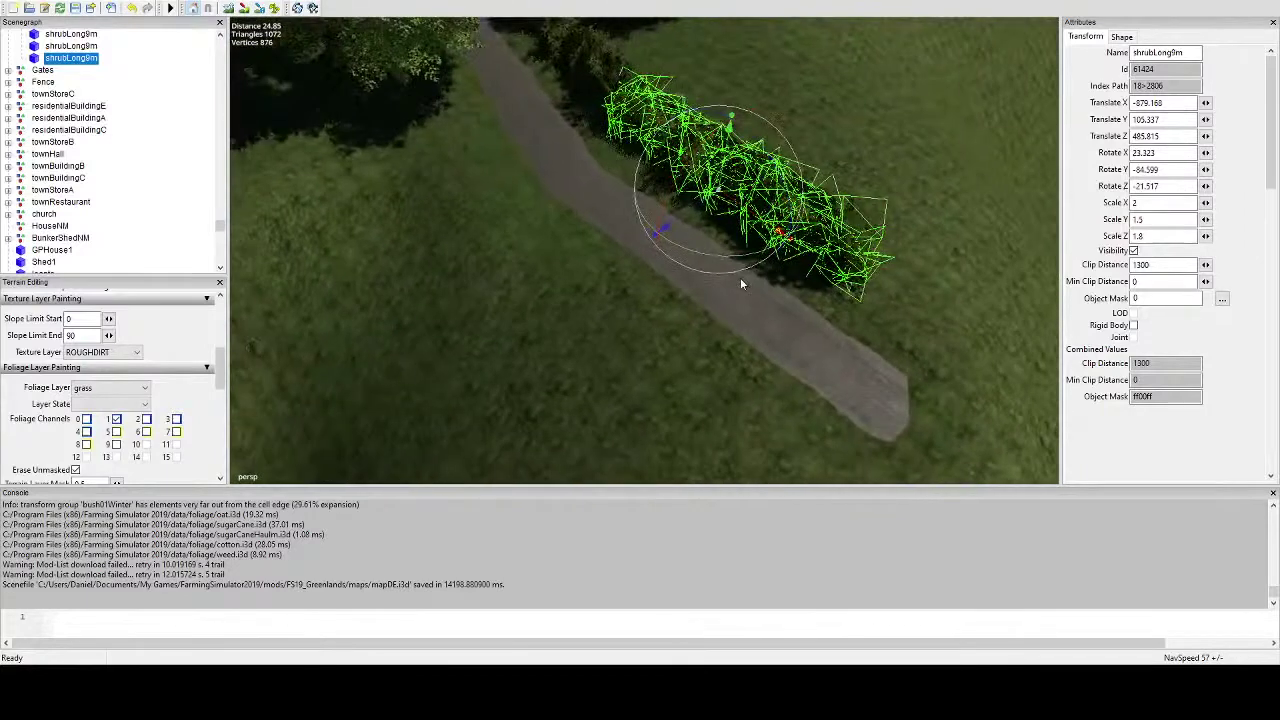
Duplicate this hedge across to the opposite side of the lane at about X -888, Z 487, and align it with the edge.
key(ctrl+d)
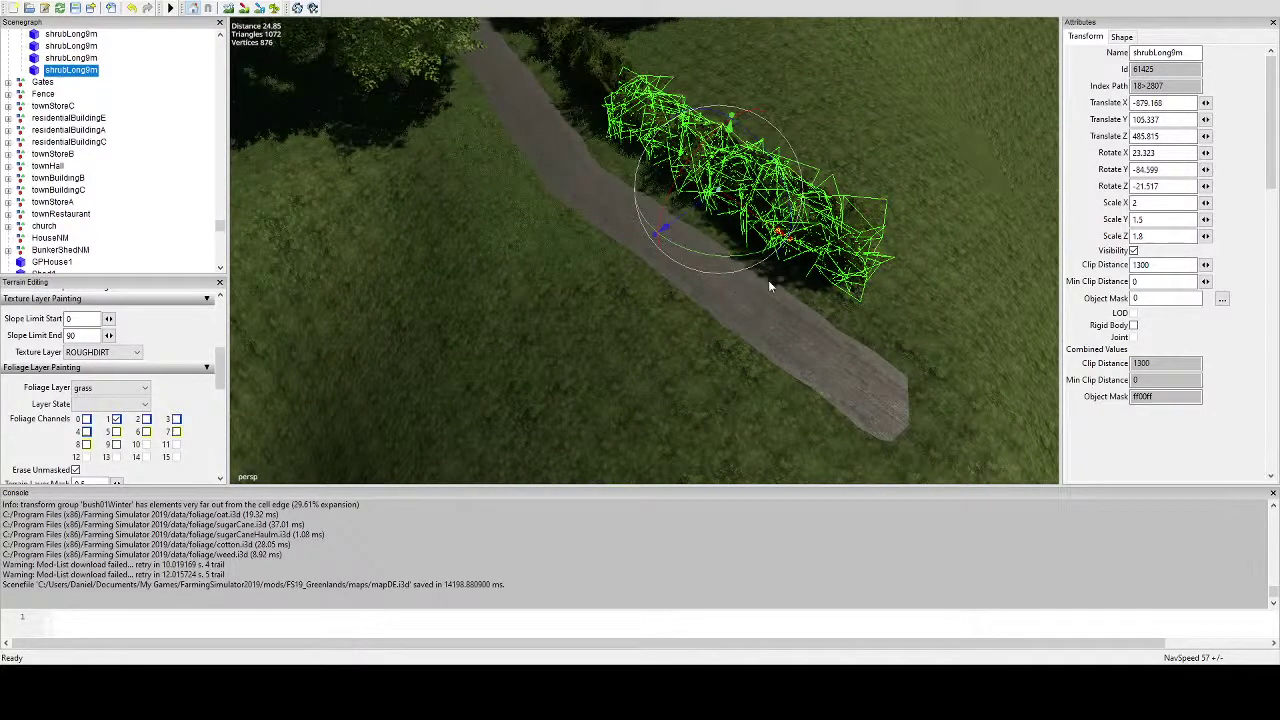
alt+drag(737, 291, 668, 258)
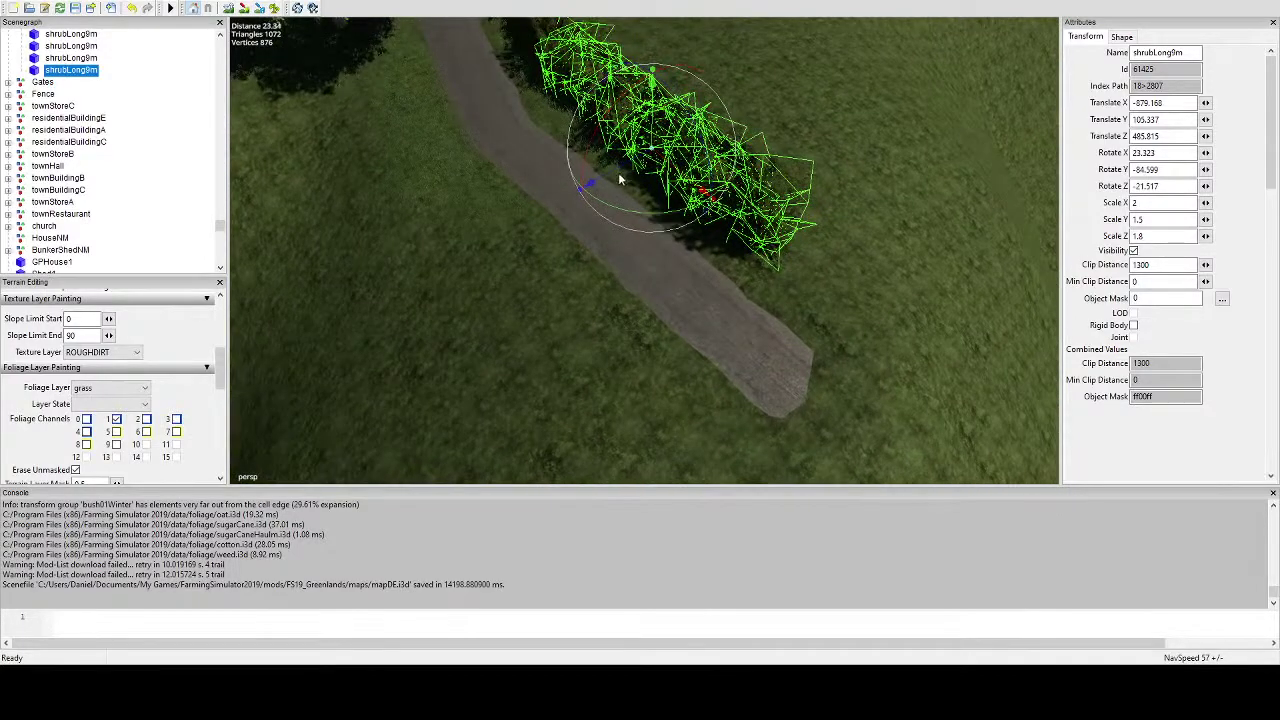
drag(590, 185, 390, 268)
alt+drag(618, 303, 512, 252)
alt+drag(499, 206, 633, 260)
Duplicate the opposite hedge back toward the trees at about X -890, Z 471, and align it with the track.
key(ctrl+d)
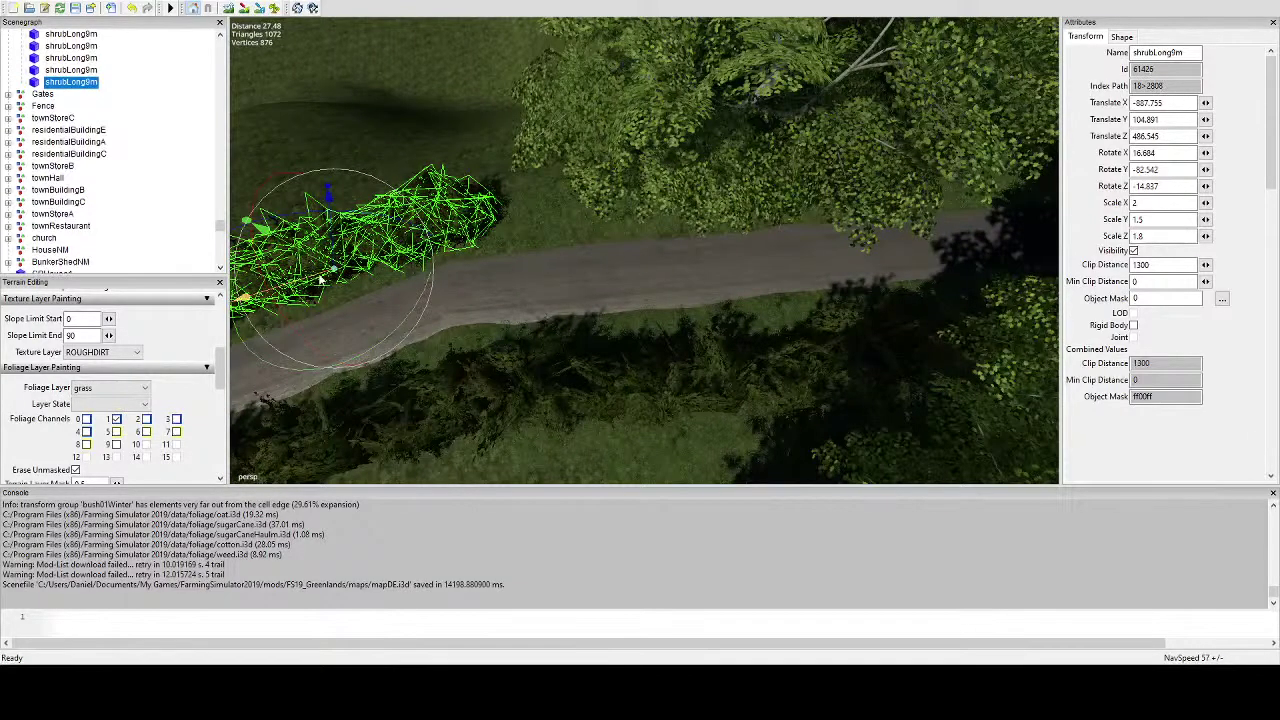
drag(322, 280, 761, 183)
scroll(718, 217, up, 3)
drag(665, 235, 641, 232)
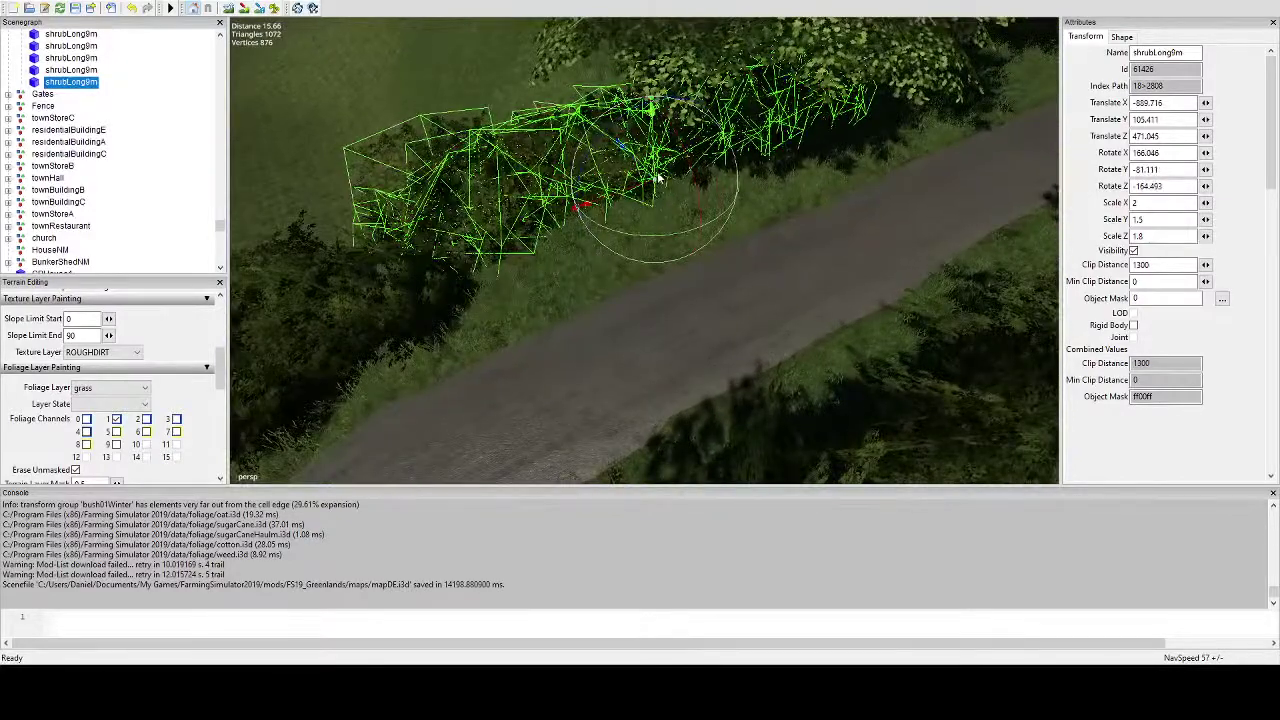
drag(650, 178, 515, 225)
Duplicate the hedge farther back under the trees at about X -886, Z 457, and adjust its rotation.
key(ctrl+d)
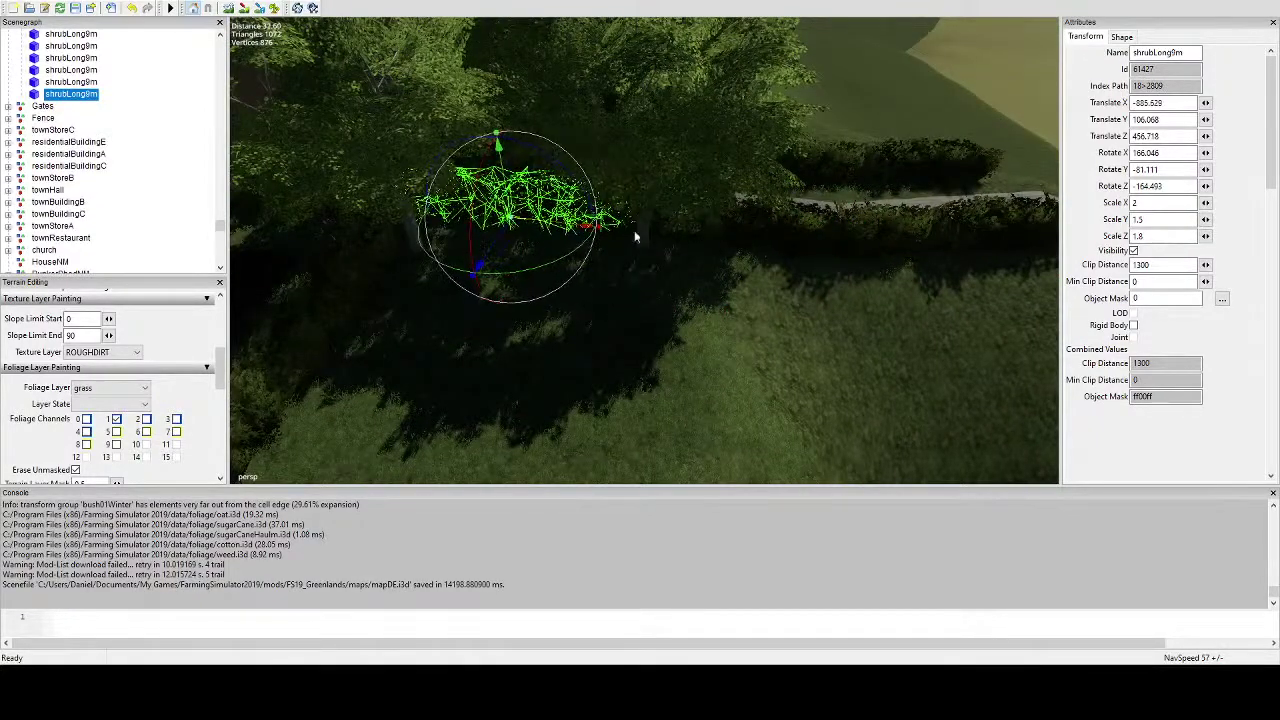
alt+drag(634, 232, 510, 329)
scroll(648, 330, down, 5)
alt+drag(648, 330, 750, 341)
Duplicate the hedge at about X -888, Z 487 past the lane's end to about X -886, Z 499, and rotate it in line.
click(612, 283)
alt+drag(612, 283, 661, 374)
key(ctrl+d)
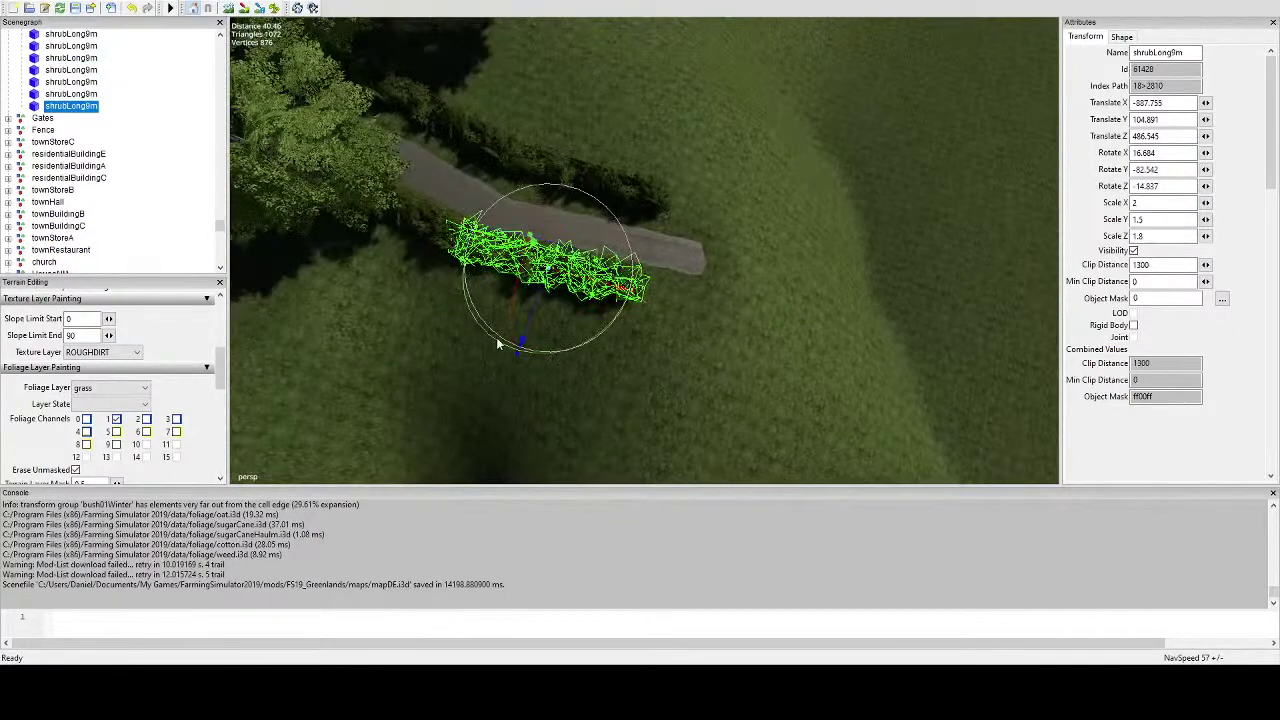
drag(571, 282, 763, 326)
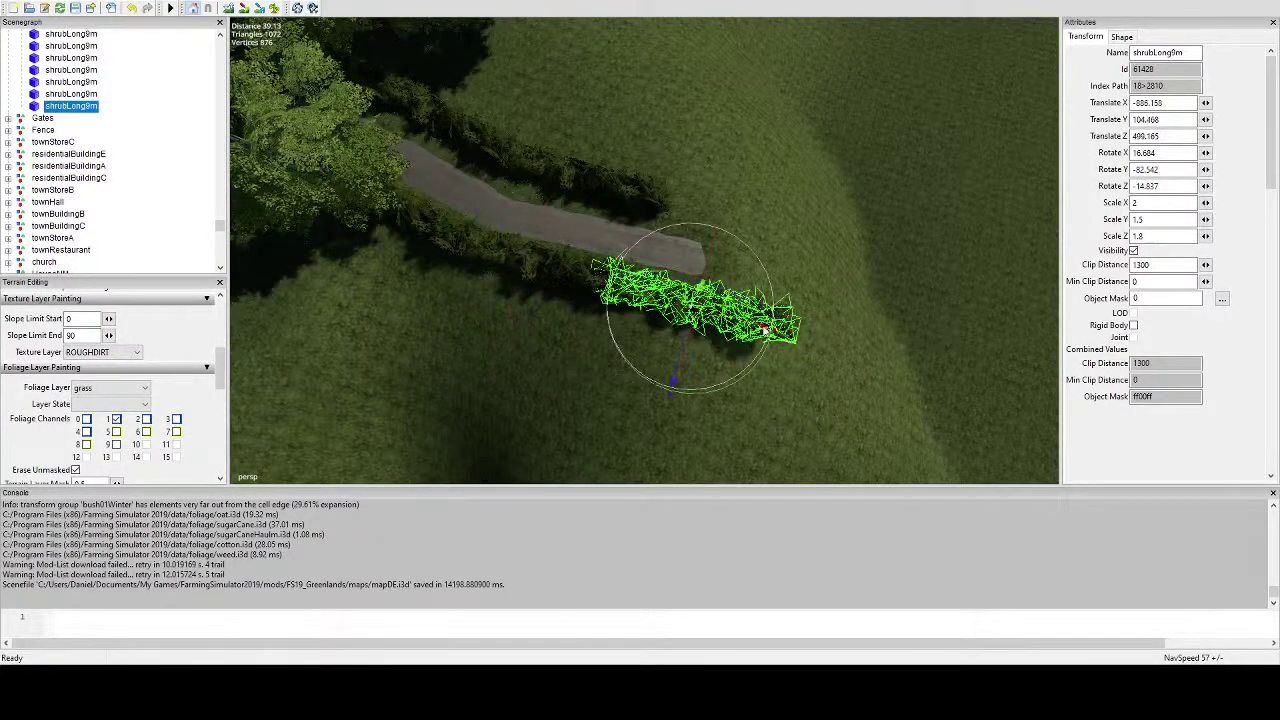
drag(724, 388, 664, 359)
drag(442, 274, 457, 280)
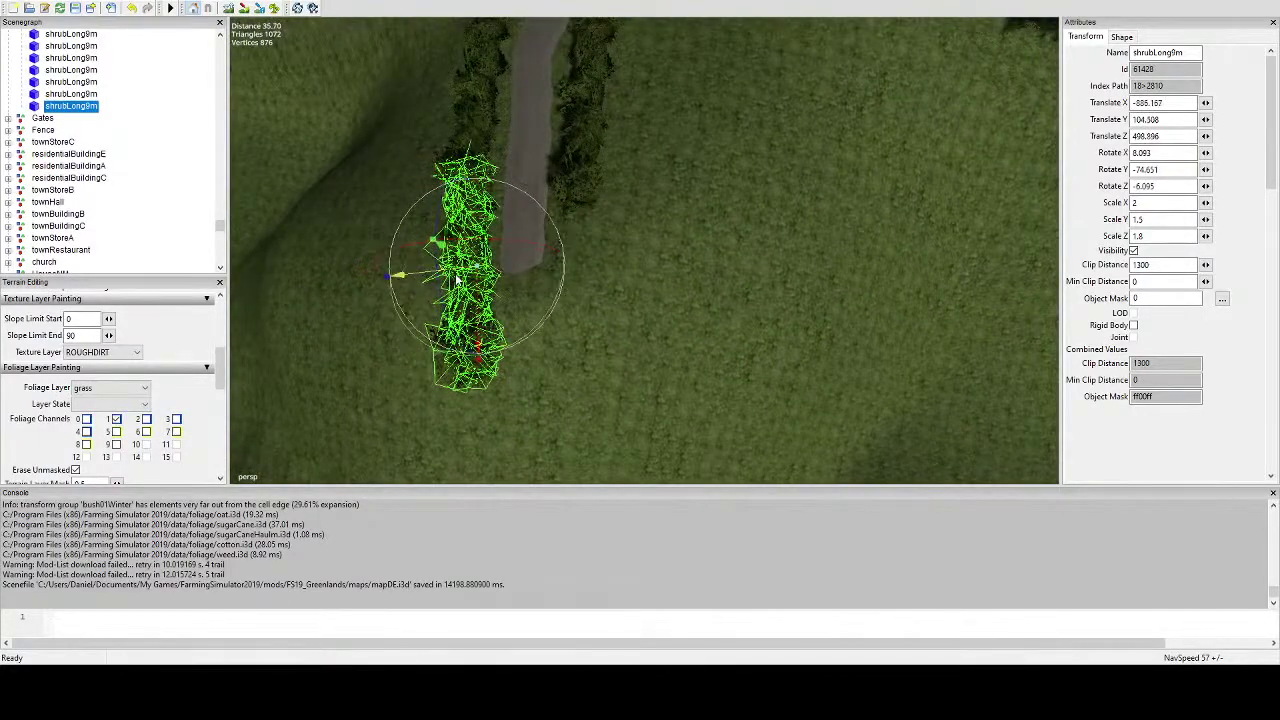
alt+drag(623, 311, 635, 343)
Duplicate the end hedge on the lane's other side to about X -878, Z 498, and rotate it to match the lane.
click(668, 281)
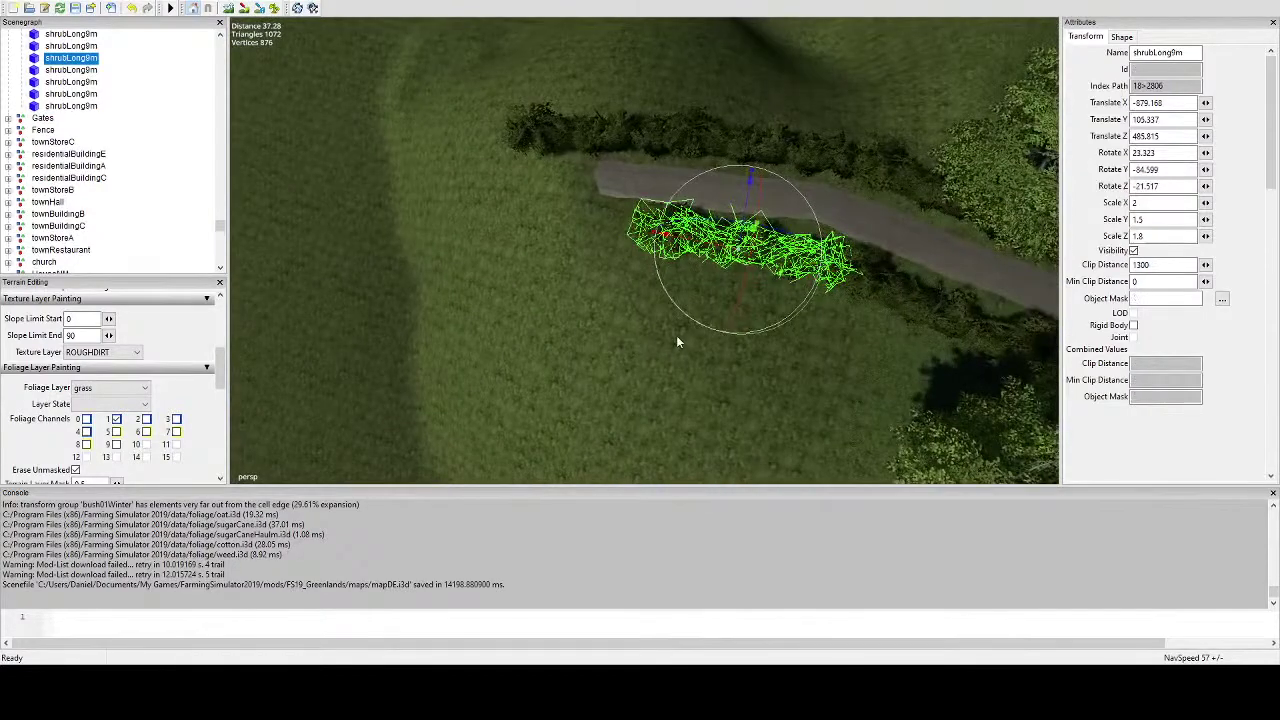
key(ctrl+d)
drag(712, 246, 560, 212)
drag(599, 299, 624, 295)
alt+drag(591, 281, 634, 232)
drag(549, 74, 550, 78)
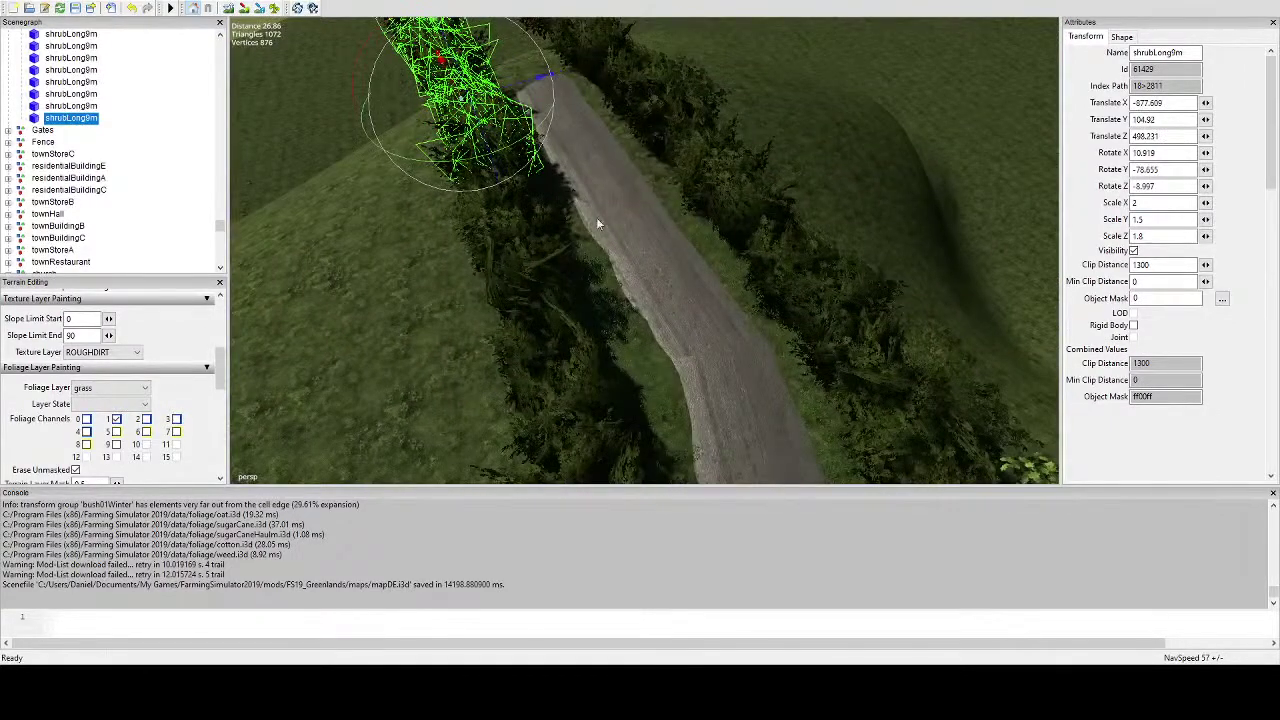
Duplicate the maple_stage5 tree beside the track and place the copy across the lane at about X -875, Z 479.
click(488, 280)
alt+drag(488, 280, 537, 239)
right_drag(536, 238, 726, 347)
right_drag(780, 266, 809, 273)
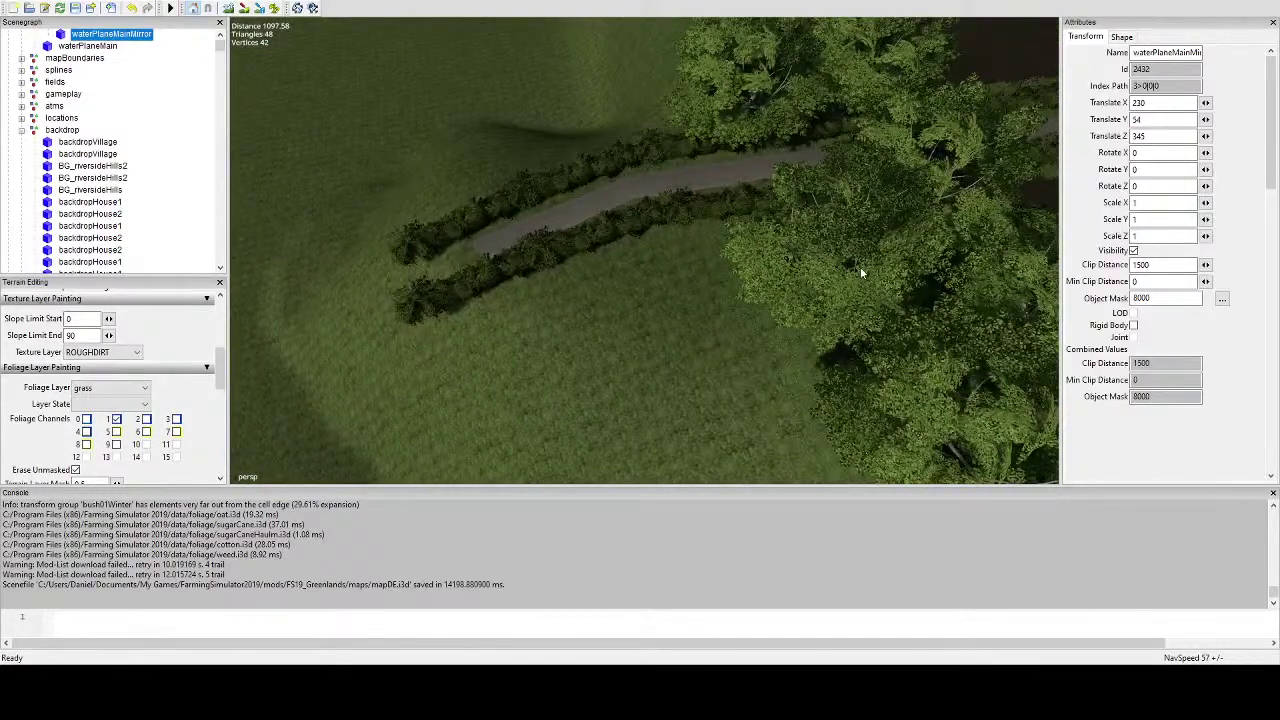
right_drag(856, 266, 746, 240)
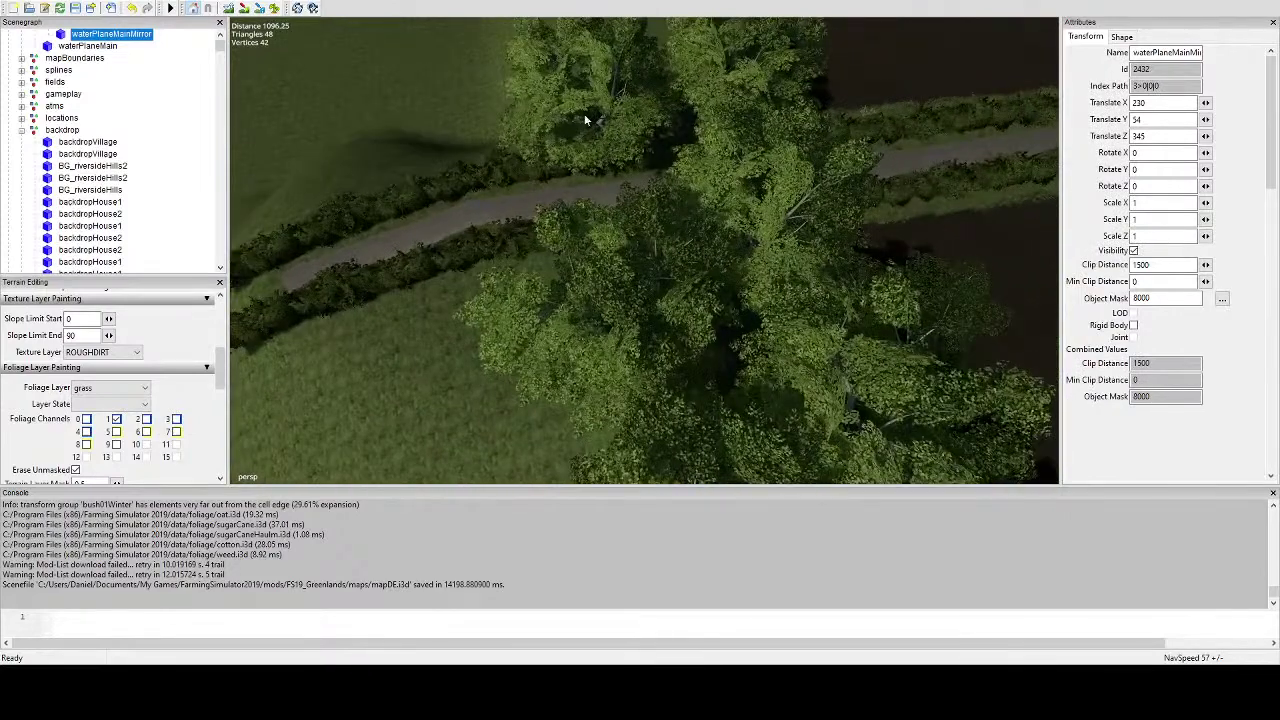
click(599, 121)
key(f)
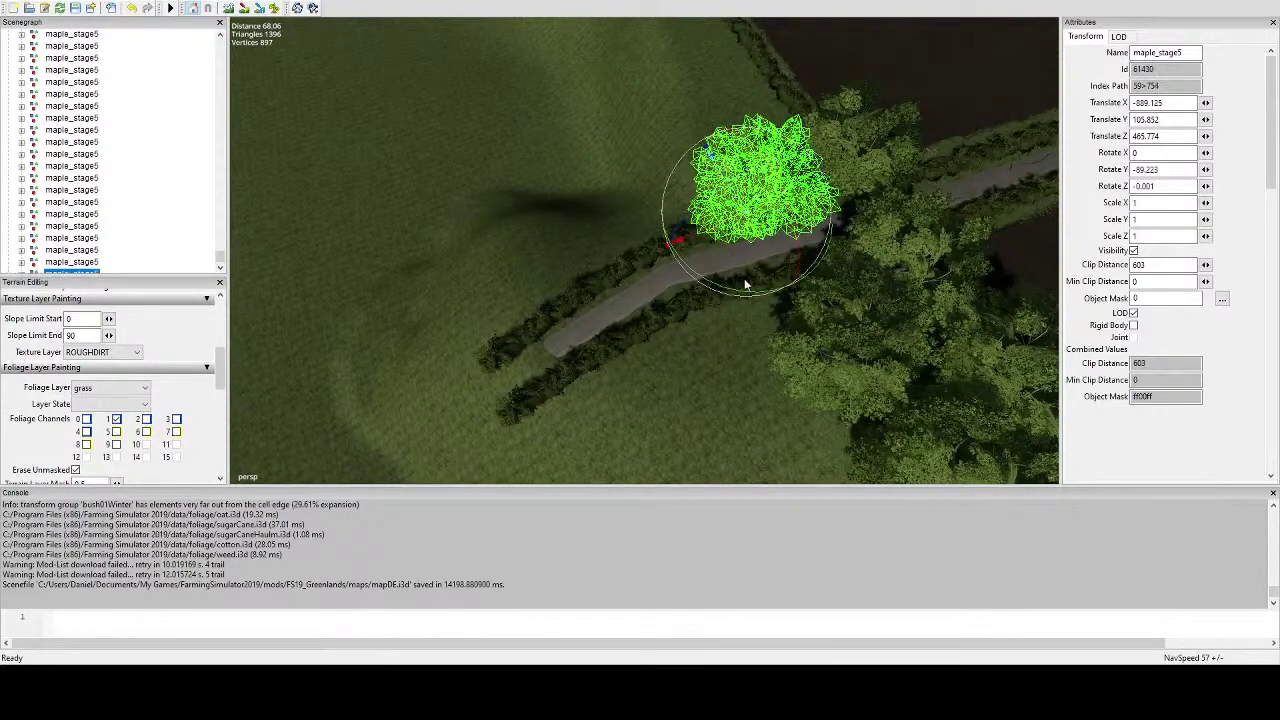
key(ctrl+b)
alt+drag(716, 329, 737, 356)
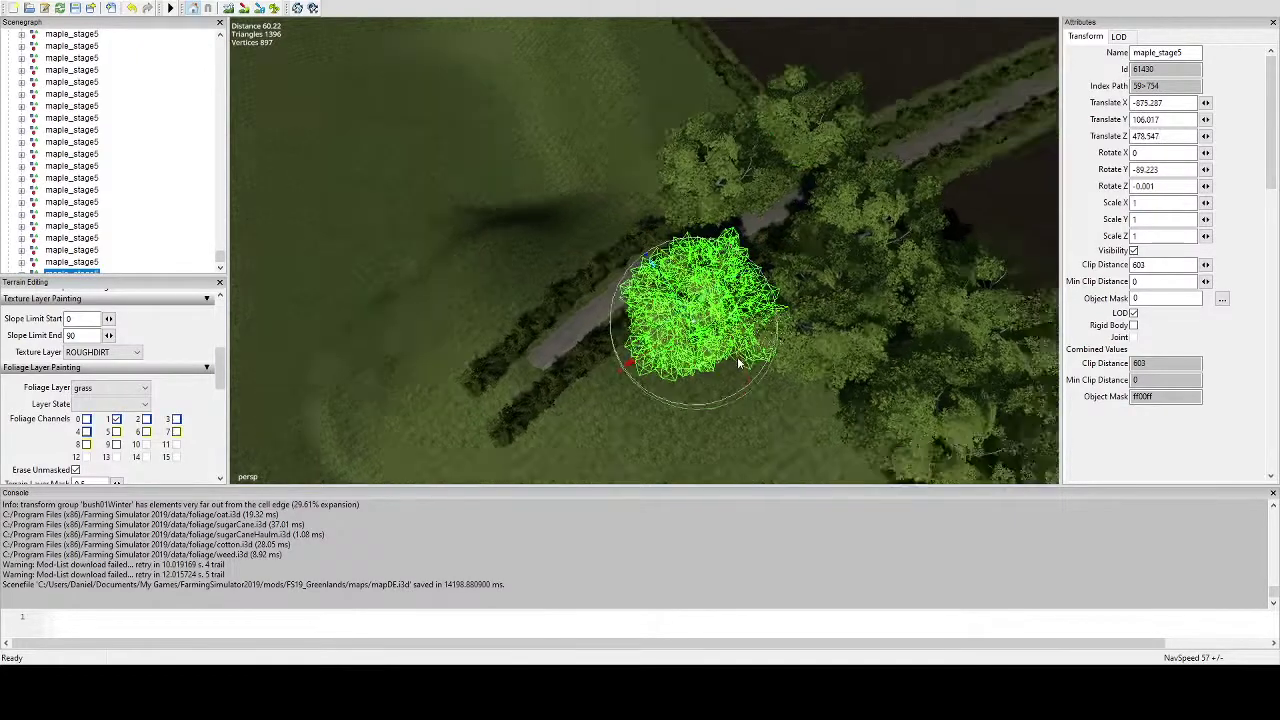
Lower the new maple slightly so its trunk sits in the ground, and rotate it to vary its look.
scroll(780, 300, up, 5)
alt+drag(816, 251, 794, 180)
scroll(794, 180, up, 3)
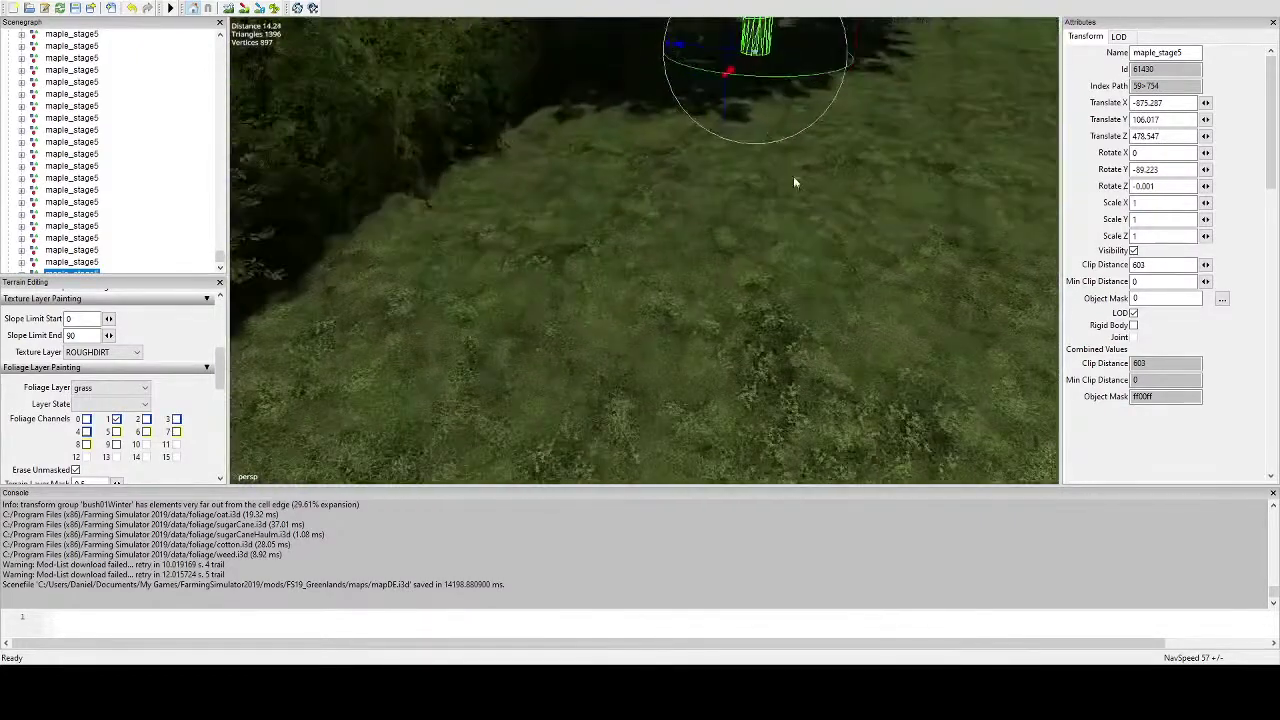
alt+drag(759, 129, 574, 397)
scroll(612, 340, down, 8)
middle_drag(575, 404, 602, 395)
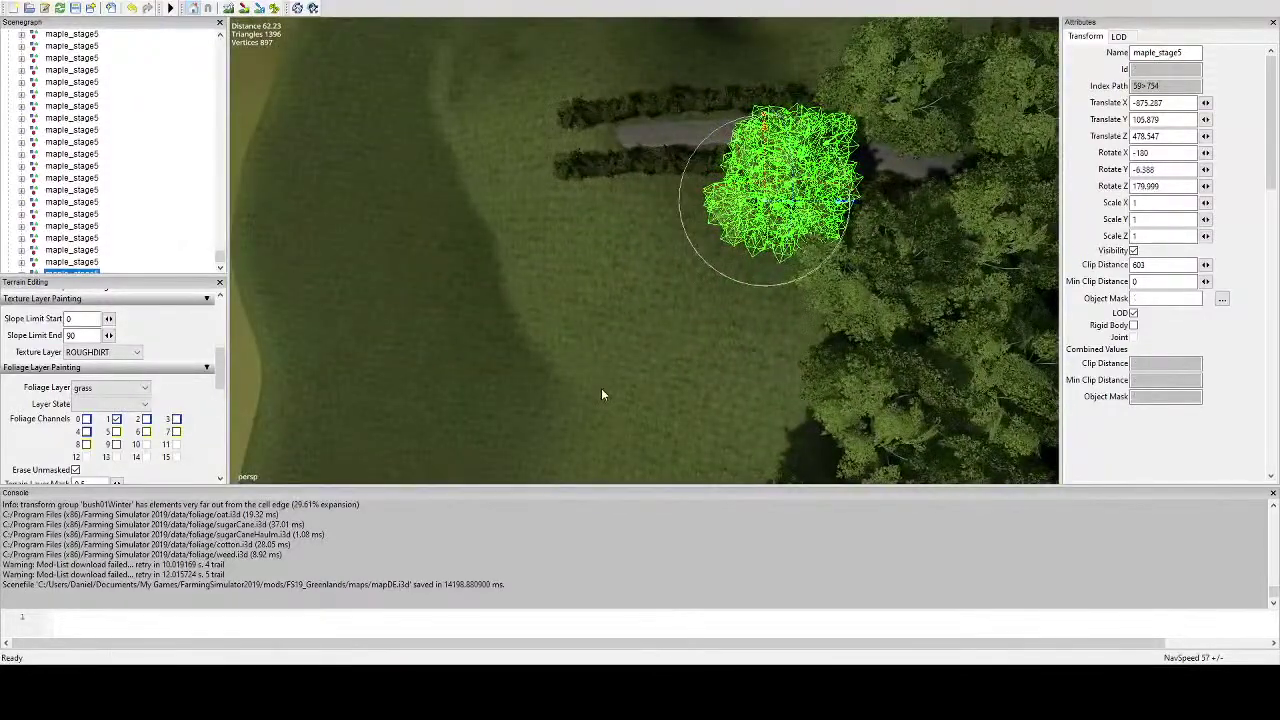
Duplicate the maple farther toward the lane's end at about X -873, Z 490, and rotate the copy.
key(ctrl+d)
key(ctrl+b)
alt+drag(685, 217, 826, 168)
drag(808, 228, 804, 226)
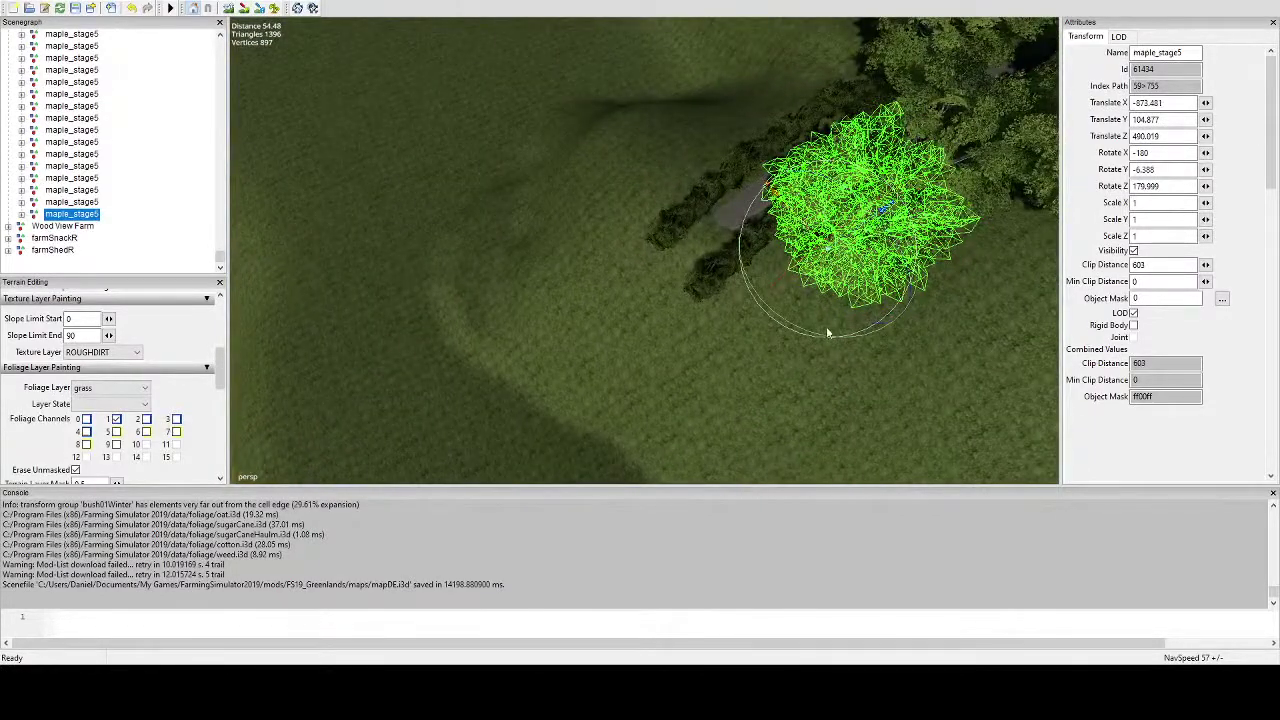
drag(827, 332, 925, 177)
alt+drag(794, 220, 771, 289)
alt+middle_drag(771, 289, 756, 288)
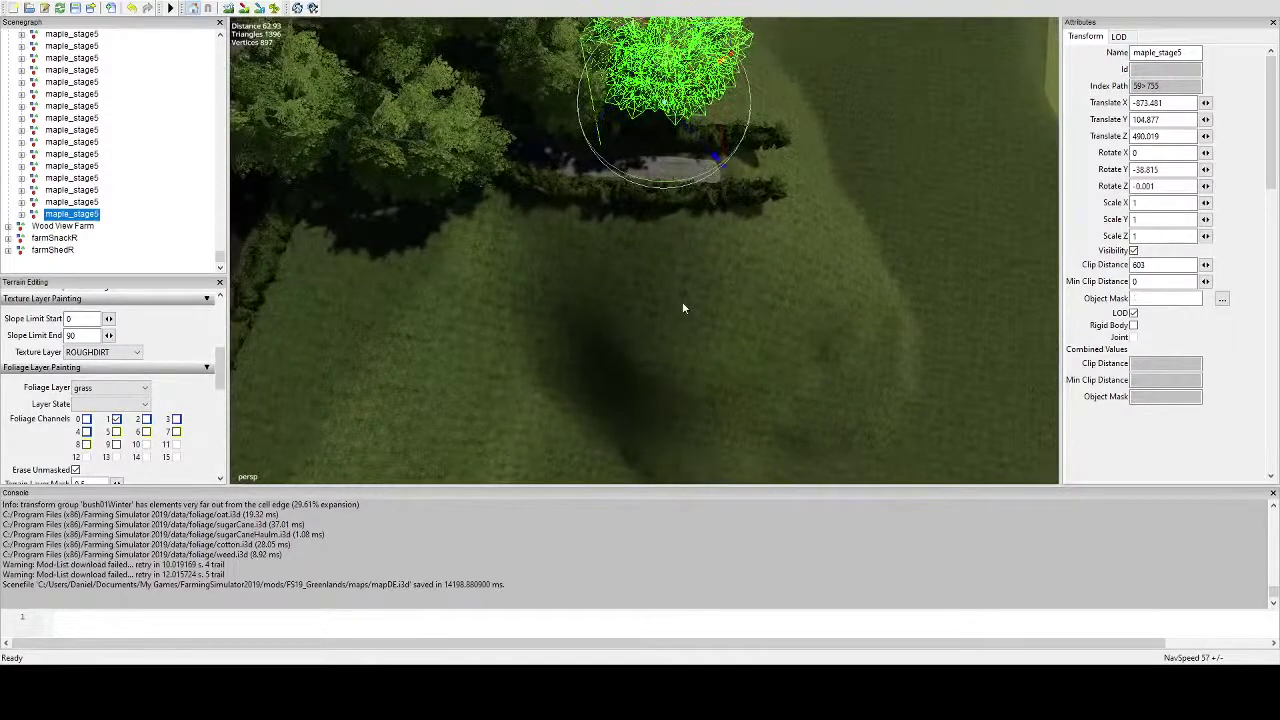
Place two maple copies on the lane's opposite side at about Z 477 and Z 491, and rotate the second one.
key(ctrl+d)
key(ctrl+b)
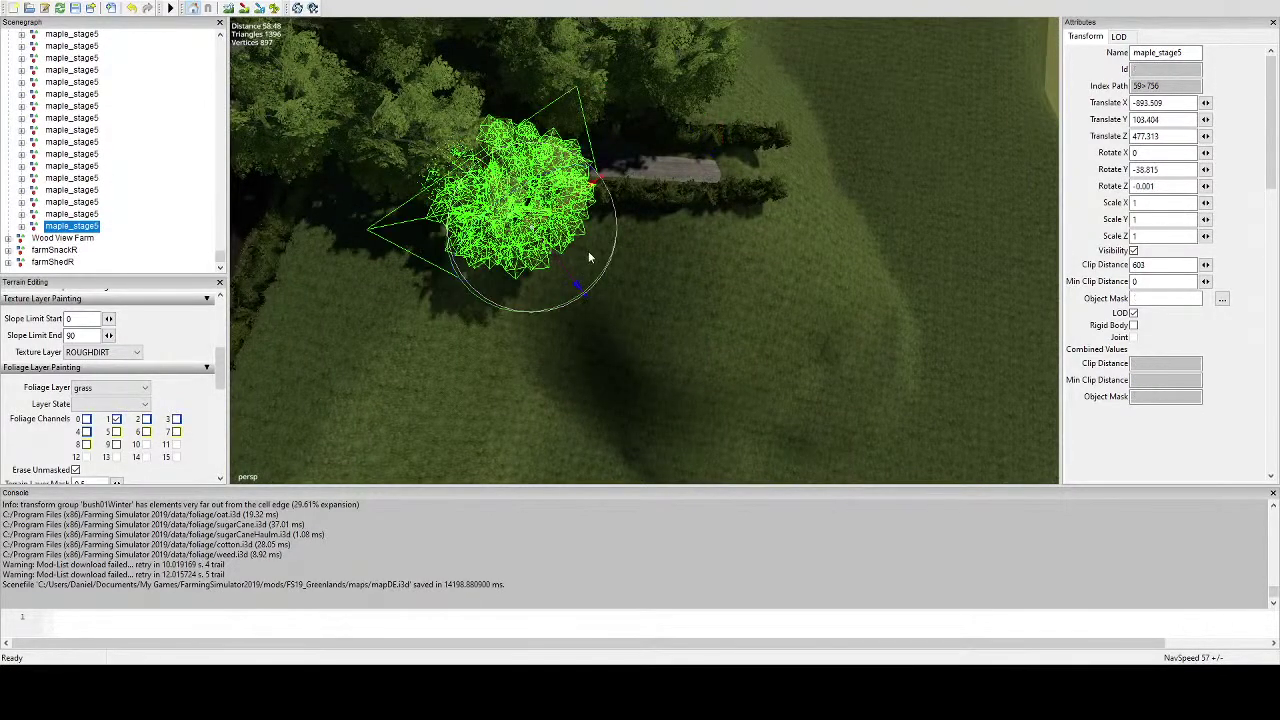
key(ctrl+d)
key(ctrl+b)
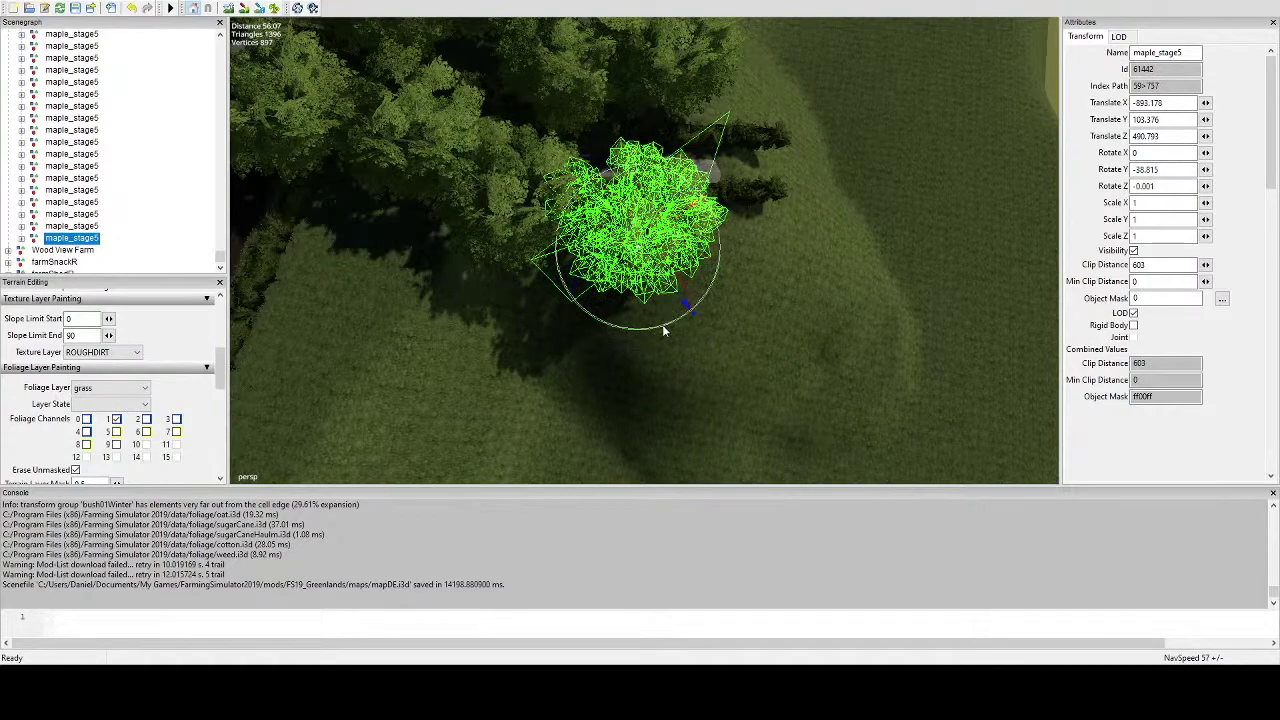
drag(663, 330, 734, 265)
Place two more maple copies around the lane's end at about Z 504 and Z 512, rotating each one differently.
key(ctrl+d)
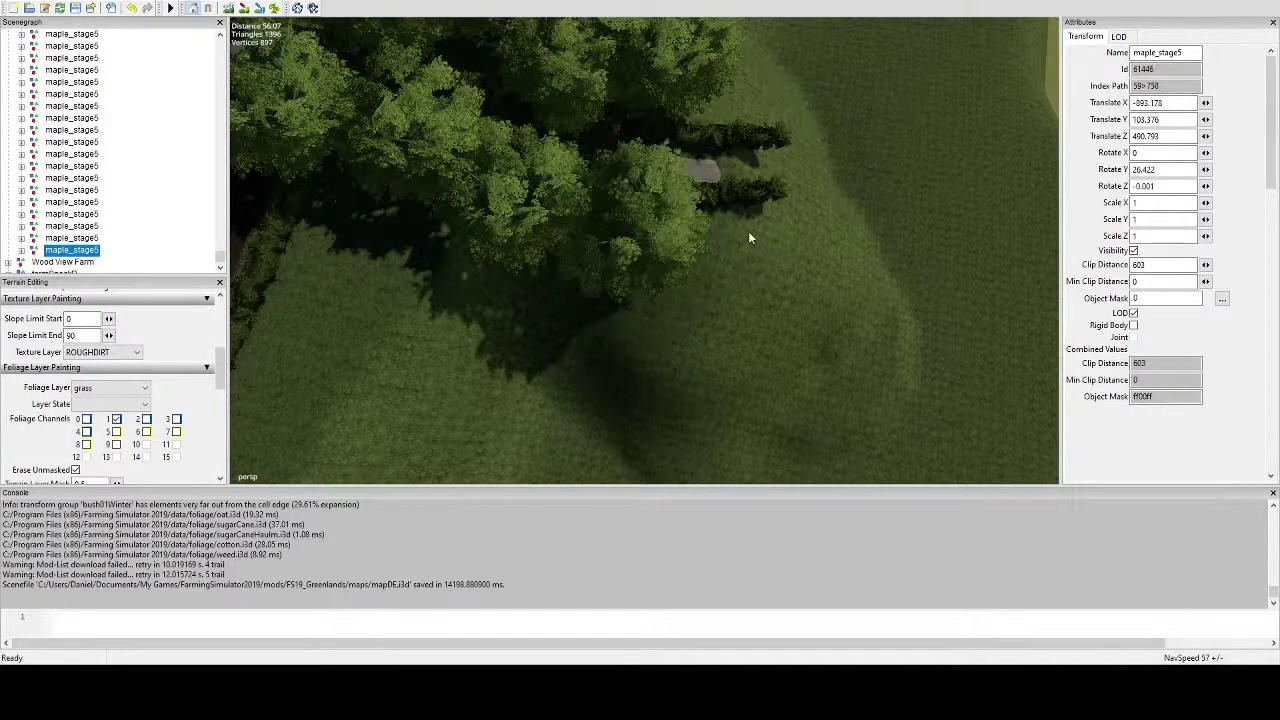
drag(754, 315, 624, 229)
scroll(640, 290, down, 3)
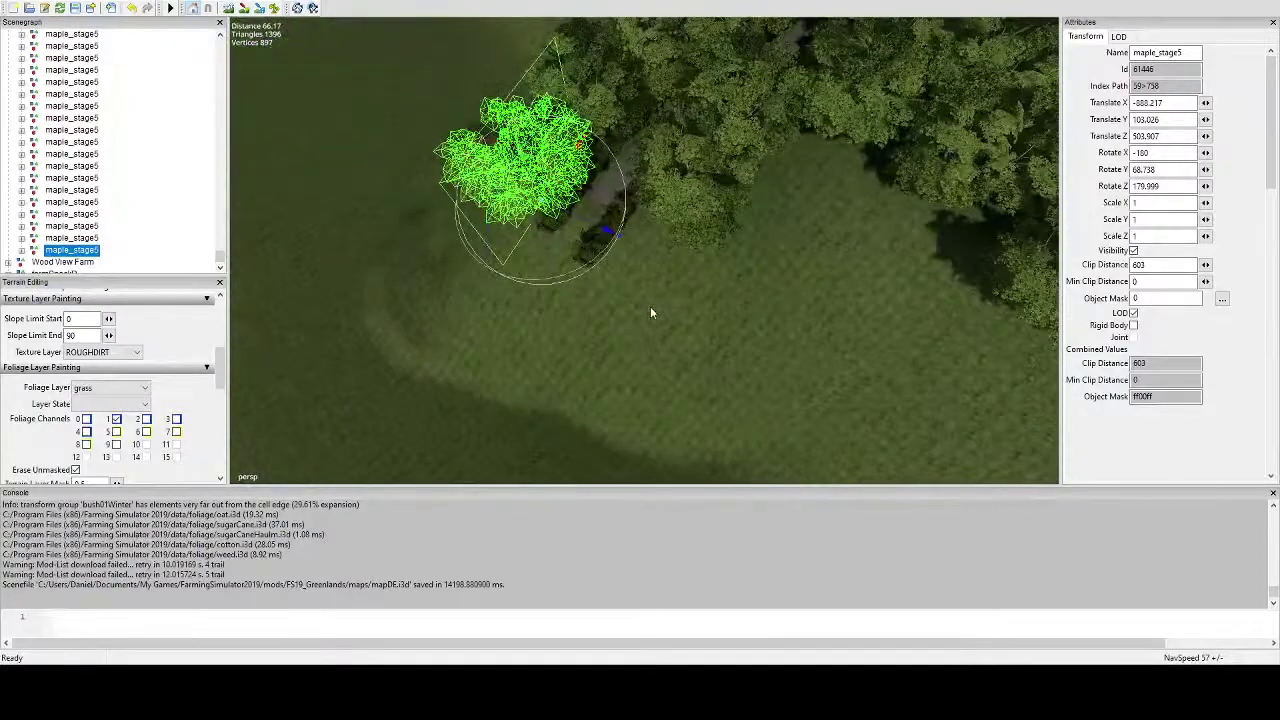
key(ctrl+d)
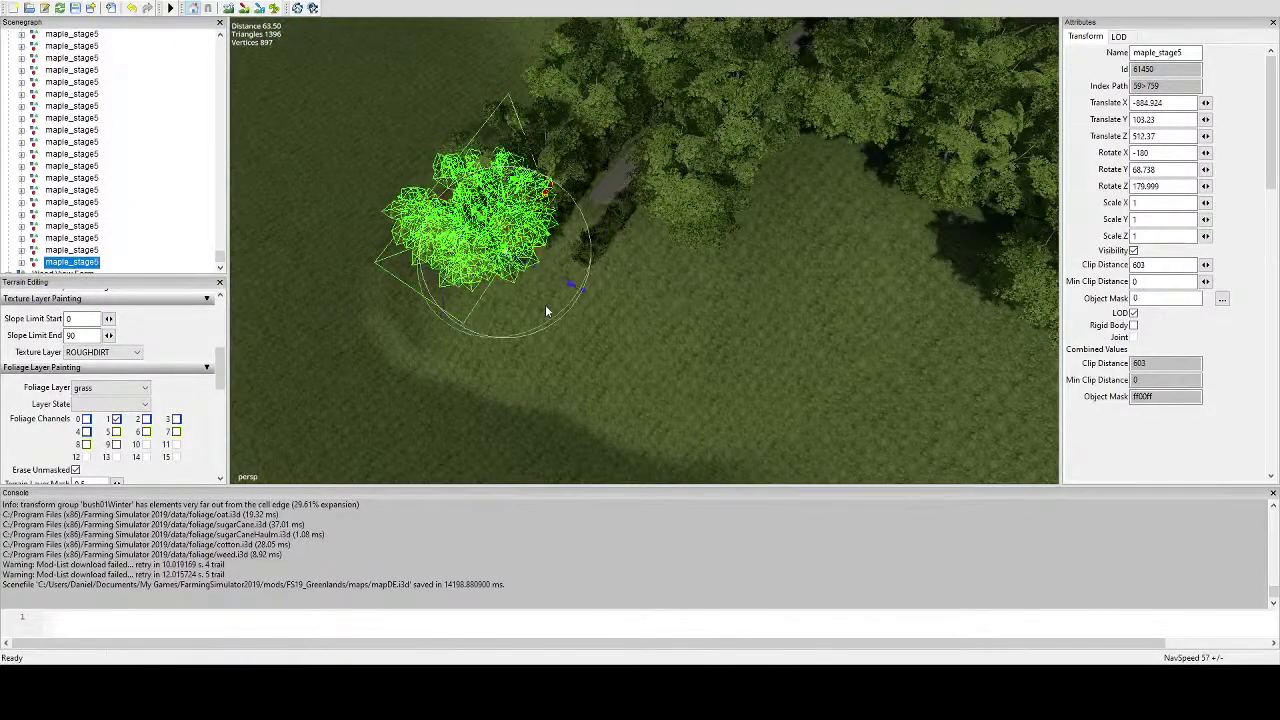
drag(541, 329, 408, 292)
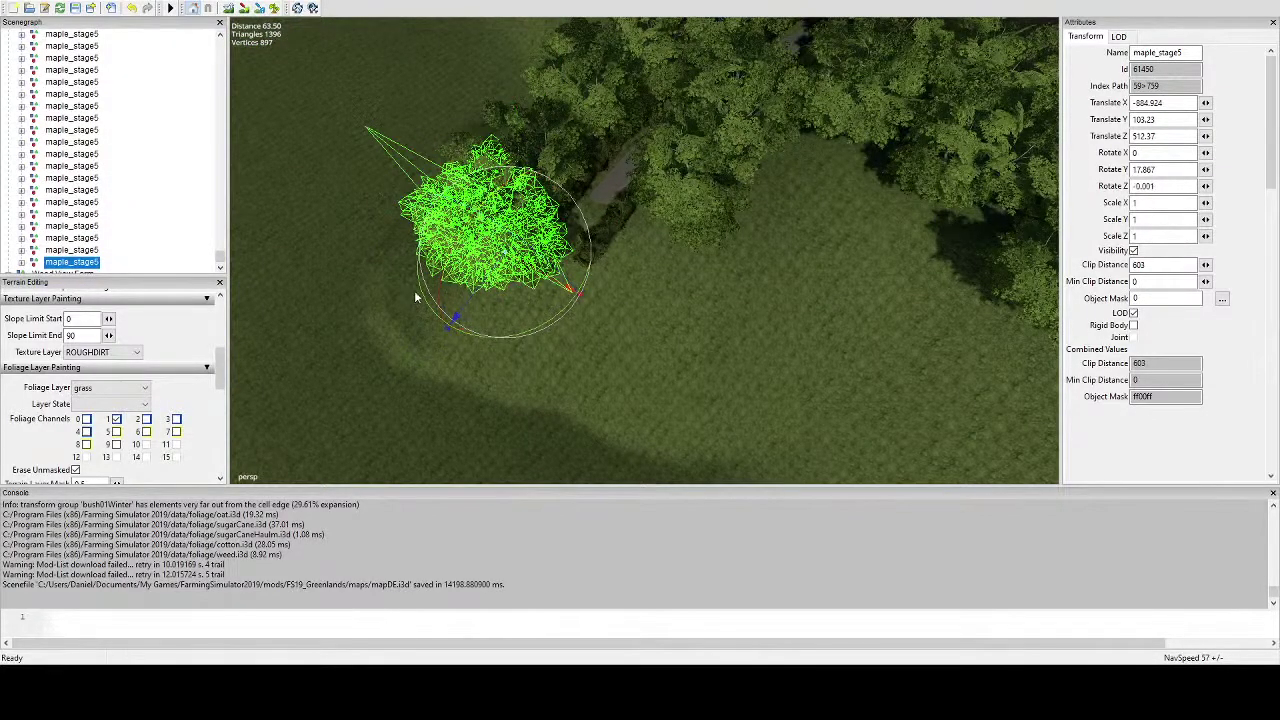
Duplicate the maple to the other side of the lane's end at about X -870, Z 502, and rotate it.
key(ctrl+d)
key(ctrl+b)
drag(661, 360, 614, 249)
alt+middle_drag(614, 252, 616, 300)
scroll(650, 290, down, 2)
scroll(714, 280, up, 4)
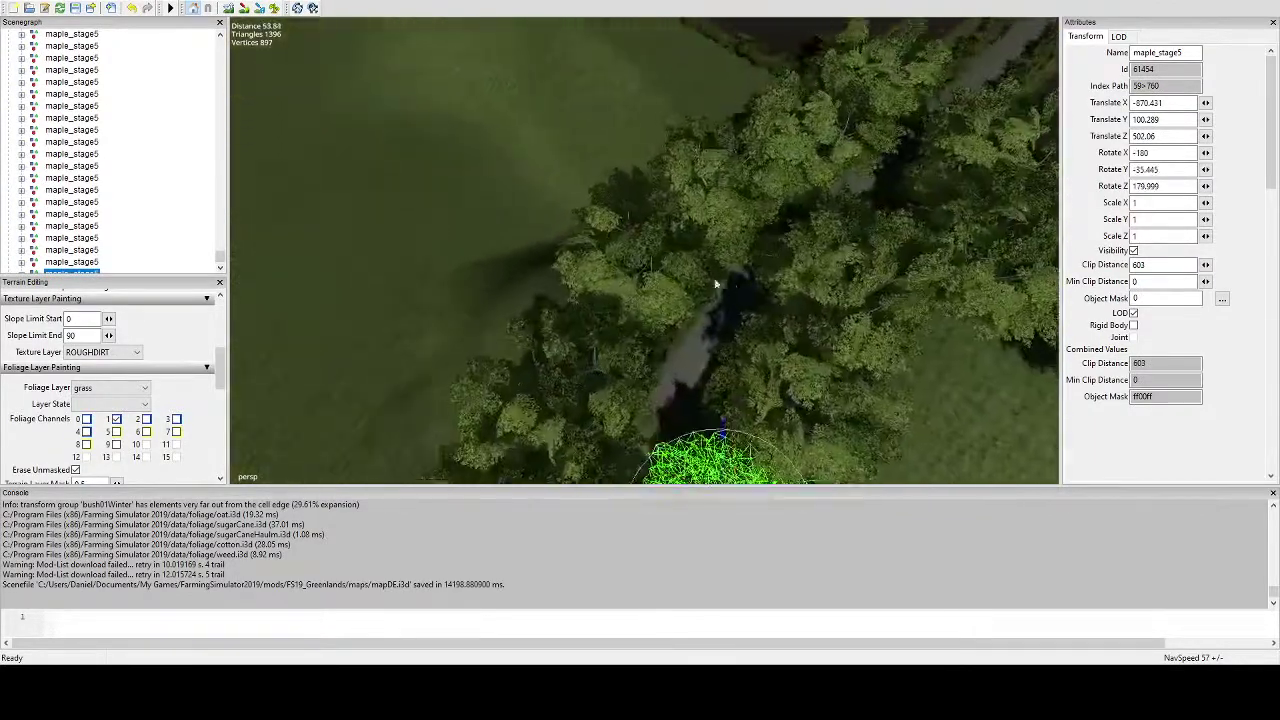
Duplicate the maple beside the lane's start to about X -901, Z 451, next to the field hedge, and rotate the copy.
alt+drag(714, 280, 632, 274)
right_drag(631, 268, 820, 234)
click(812, 202)
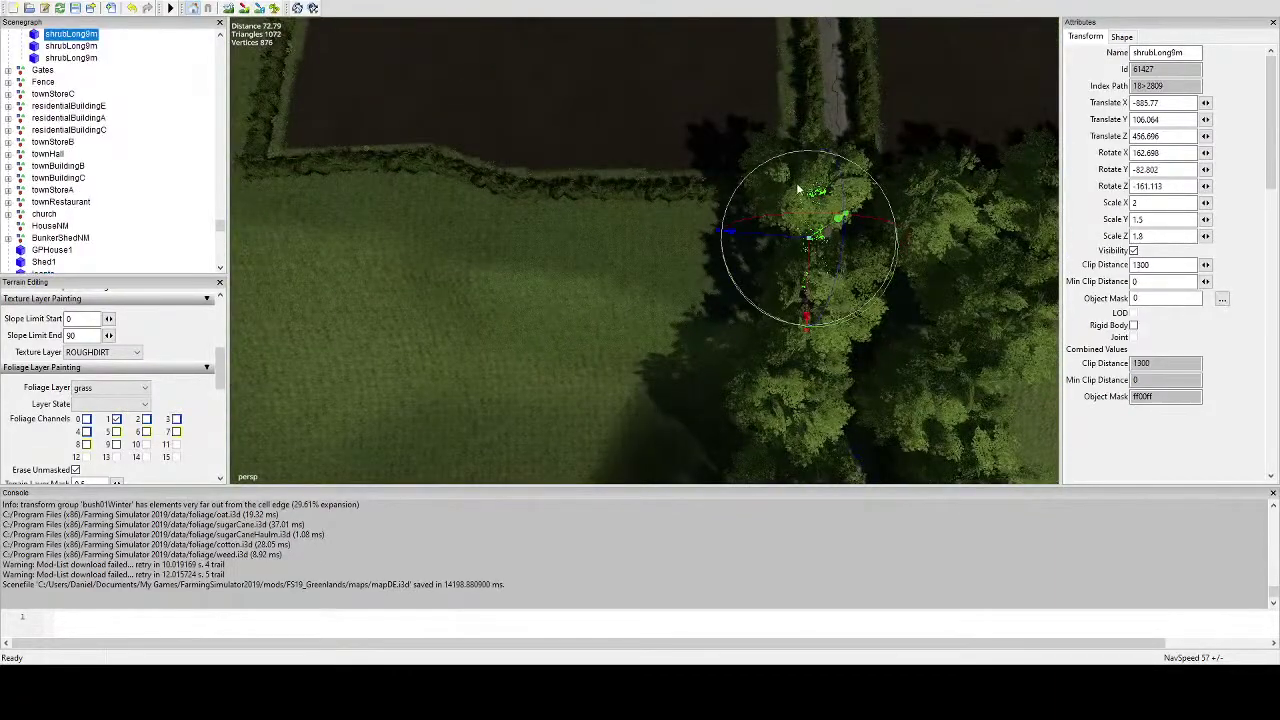
click(791, 194)
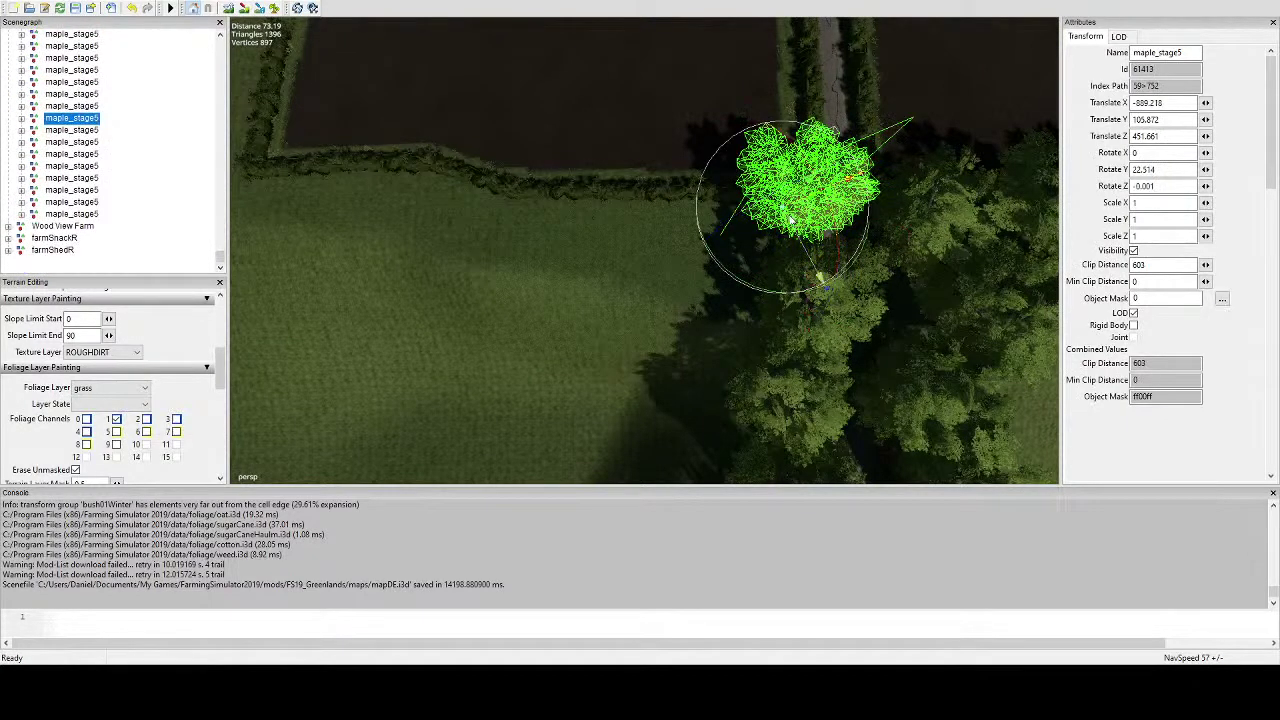
key(ctrl+d)
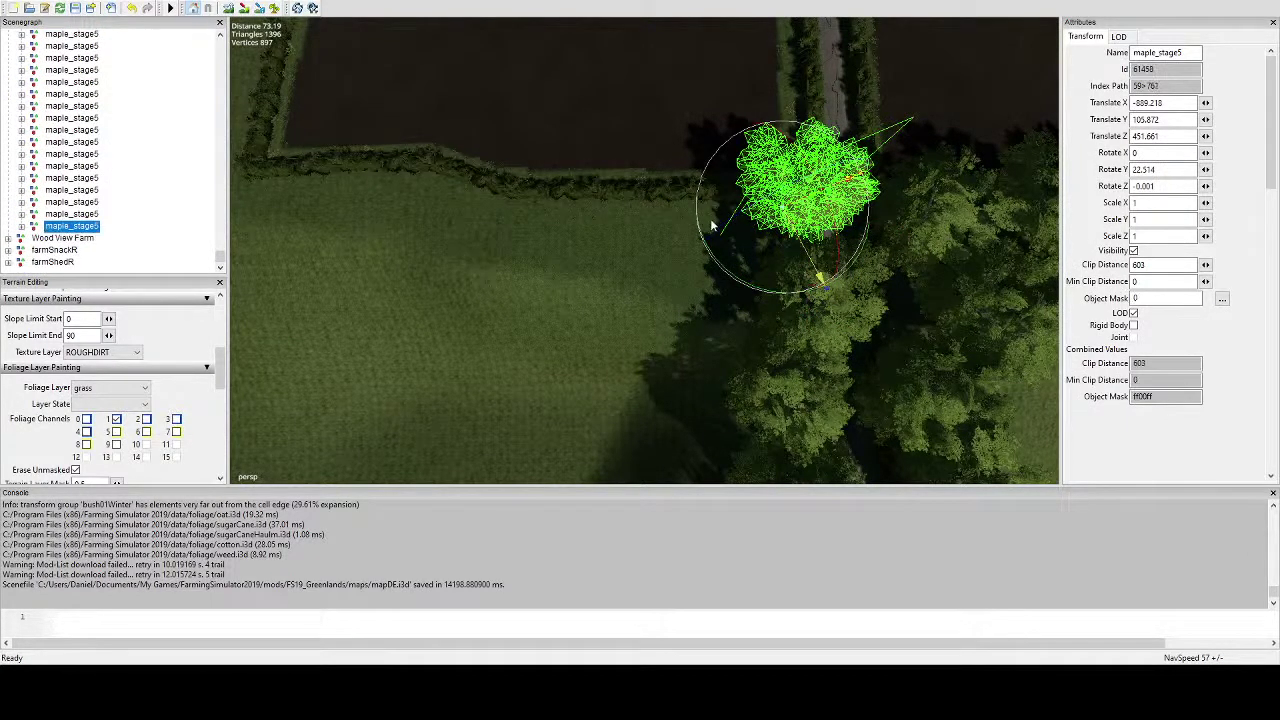
key(ctrl+b)
drag(706, 302, 655, 201)
alt+drag(680, 232, 700, 271)
scroll(700, 271, up, 3)
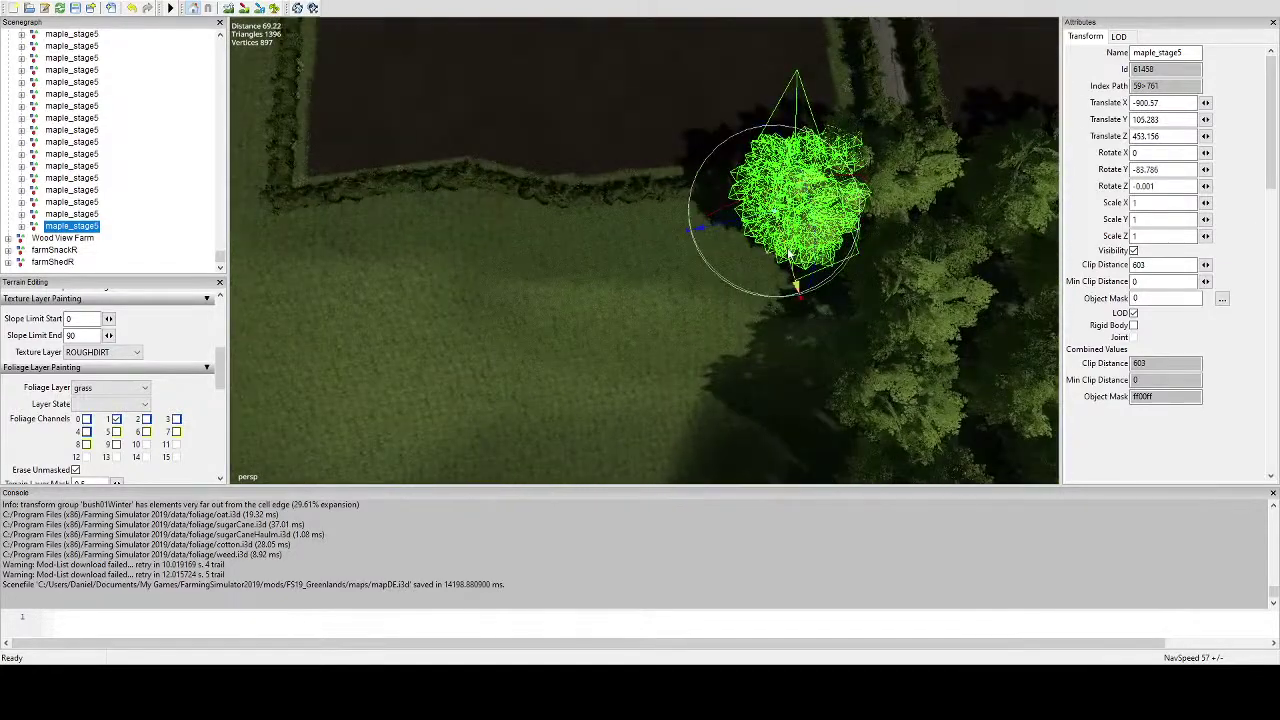
drag(782, 252, 774, 243)
drag(766, 287, 710, 226)
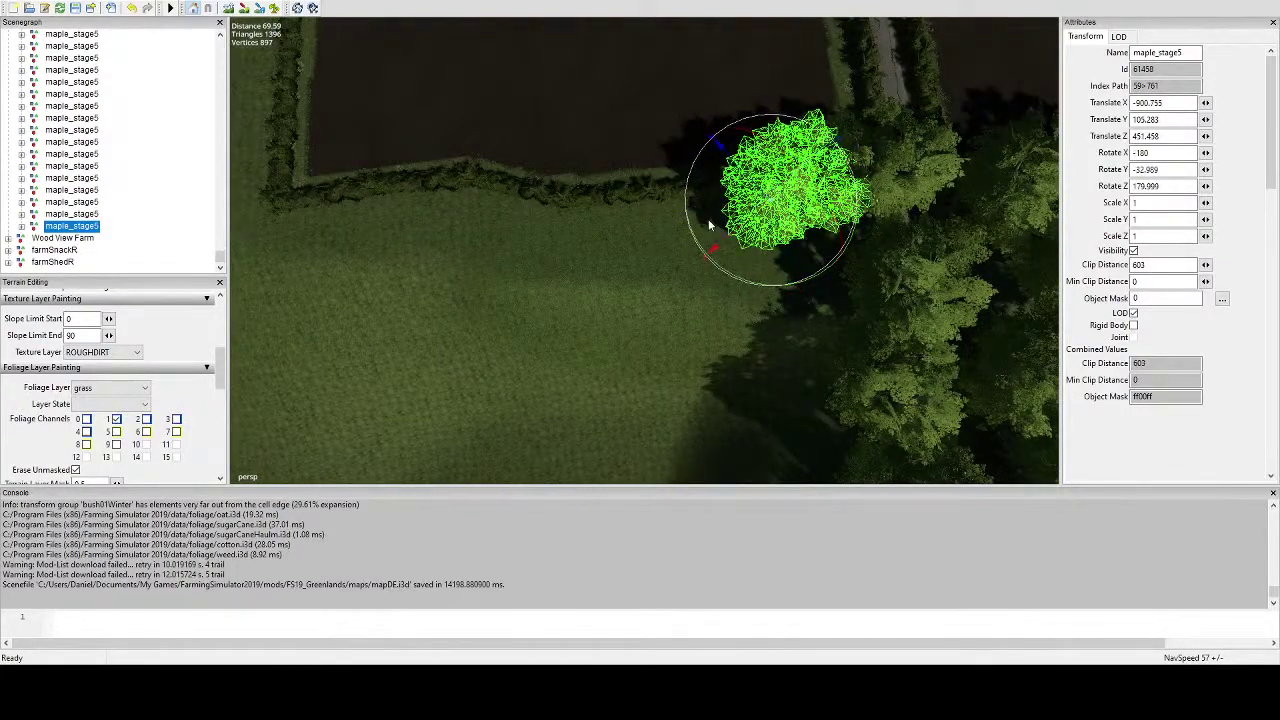
Place another maple copy on the grass side of that tree at about X -901, Z 465, and rotate it.
key(ctrl+d)
key(ctrl+b)
click(785, 290)
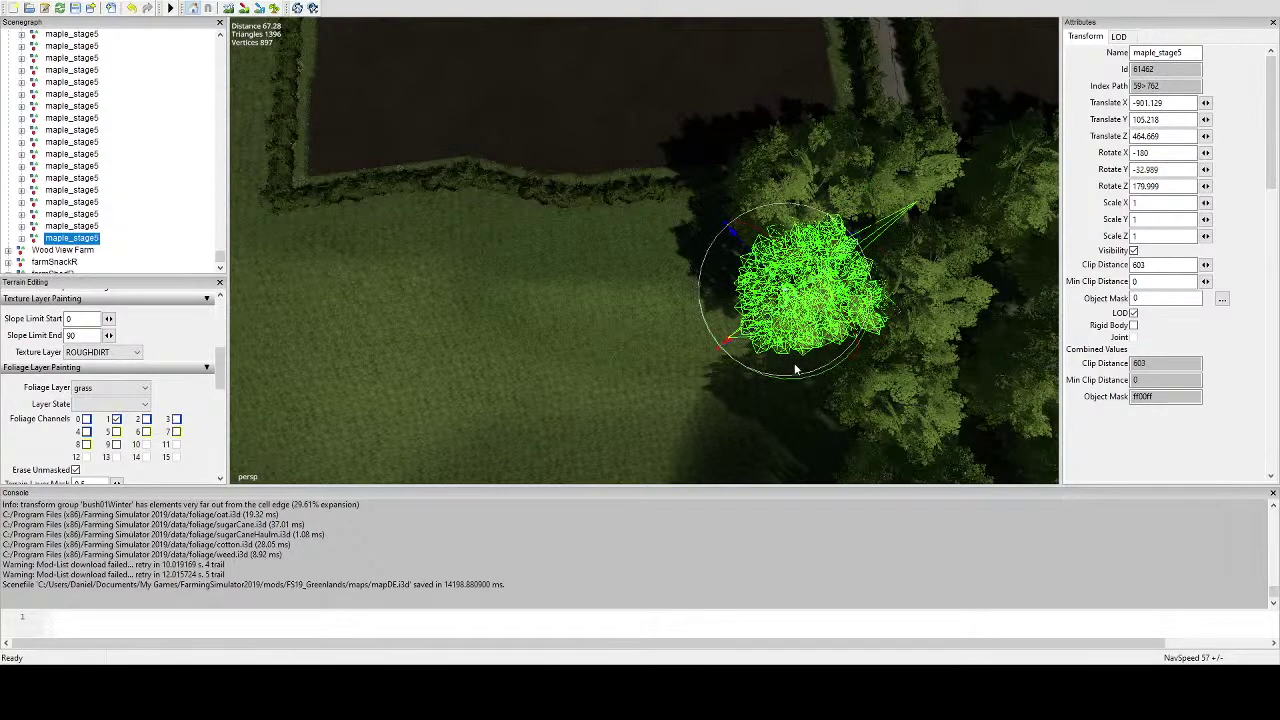
drag(792, 377, 713, 238)
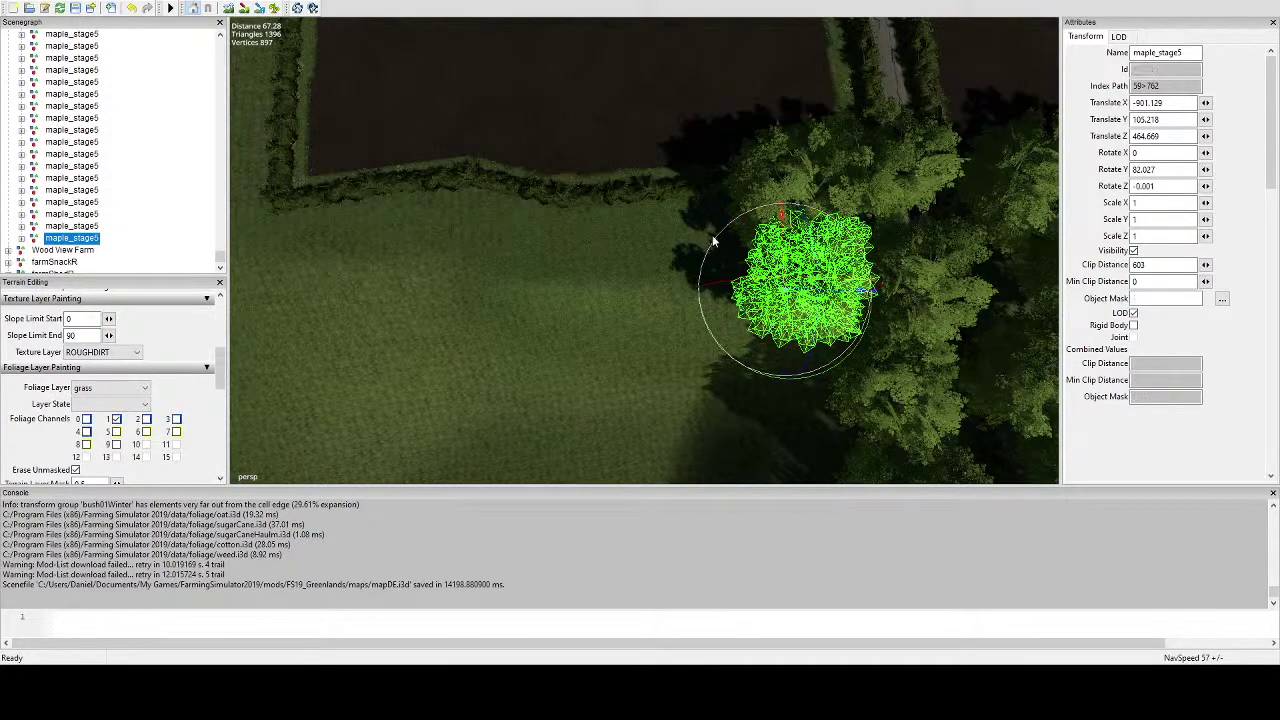
Duplicate the maple farther along the field hedge at about X -914, Z 452, and rotate the copy.
key(ctrl+d)
key(ctrl+b)
click(683, 218)
drag(706, 296, 595, 192)
Add a maple copy to the outer row at about X -914, Z 463, and rotate it.
key(ctrl+d)
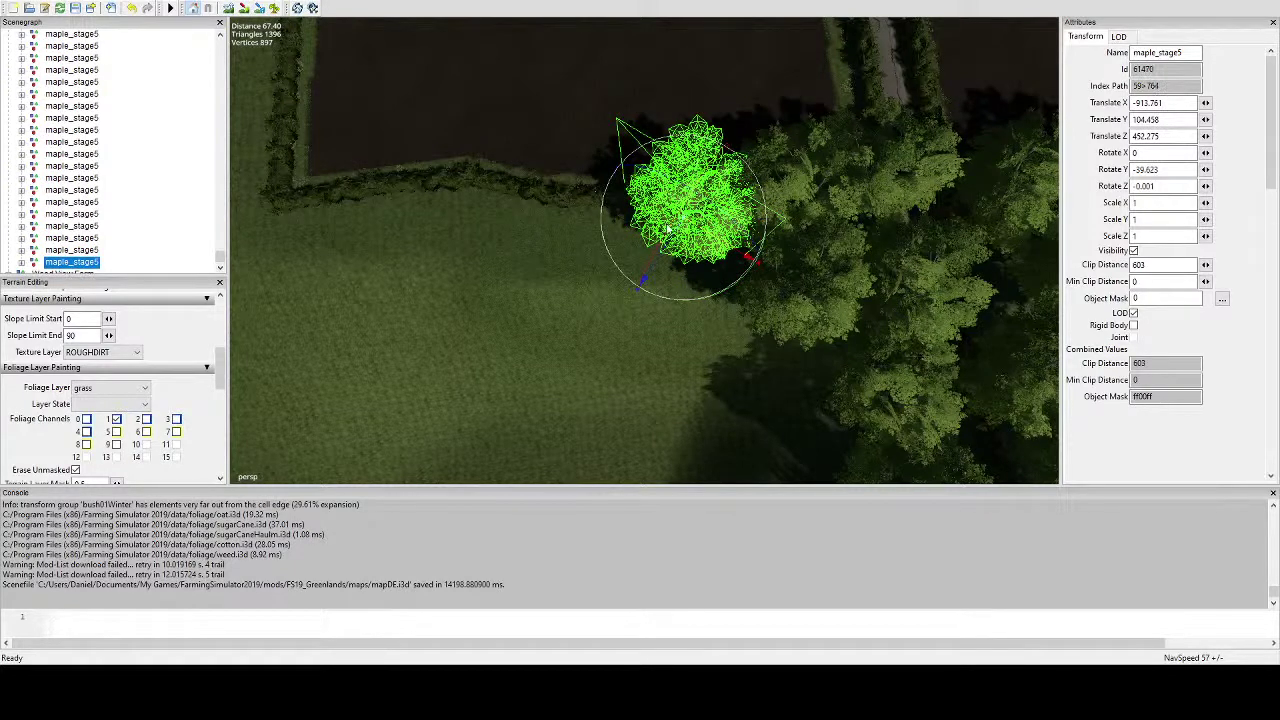
key(ctrl+b)
click(694, 293)
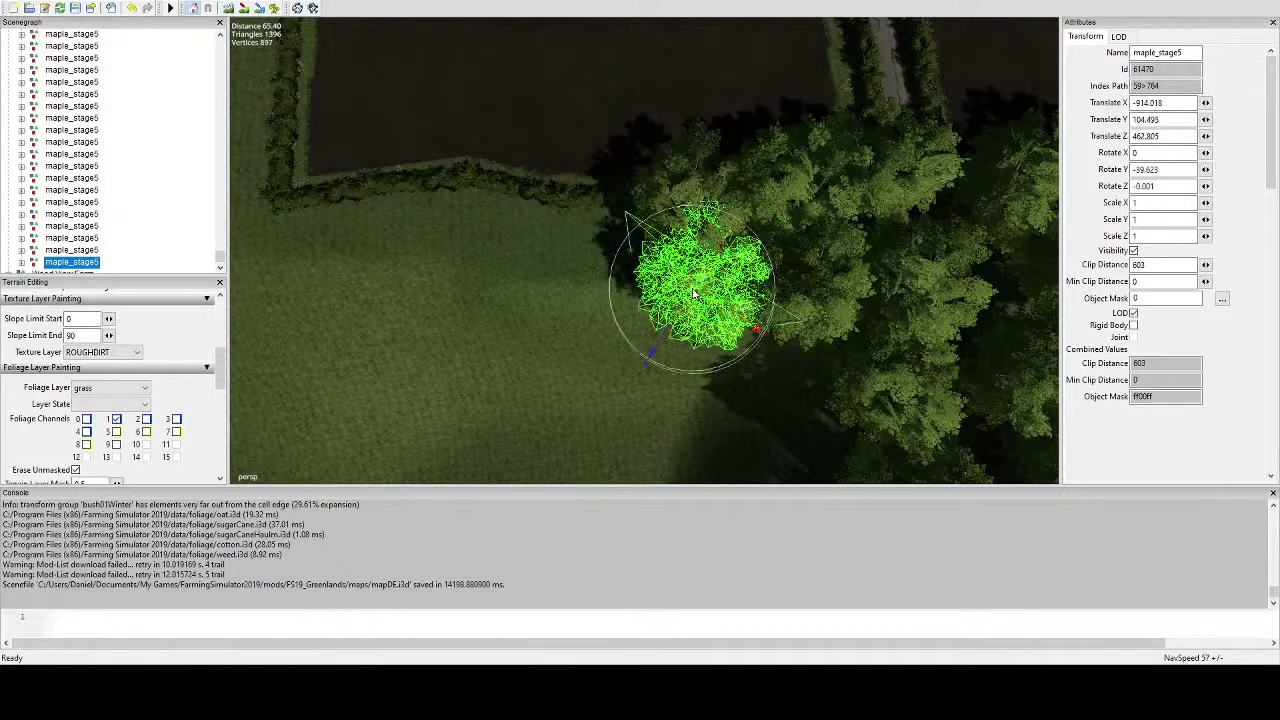
alt+drag(688, 289, 714, 275)
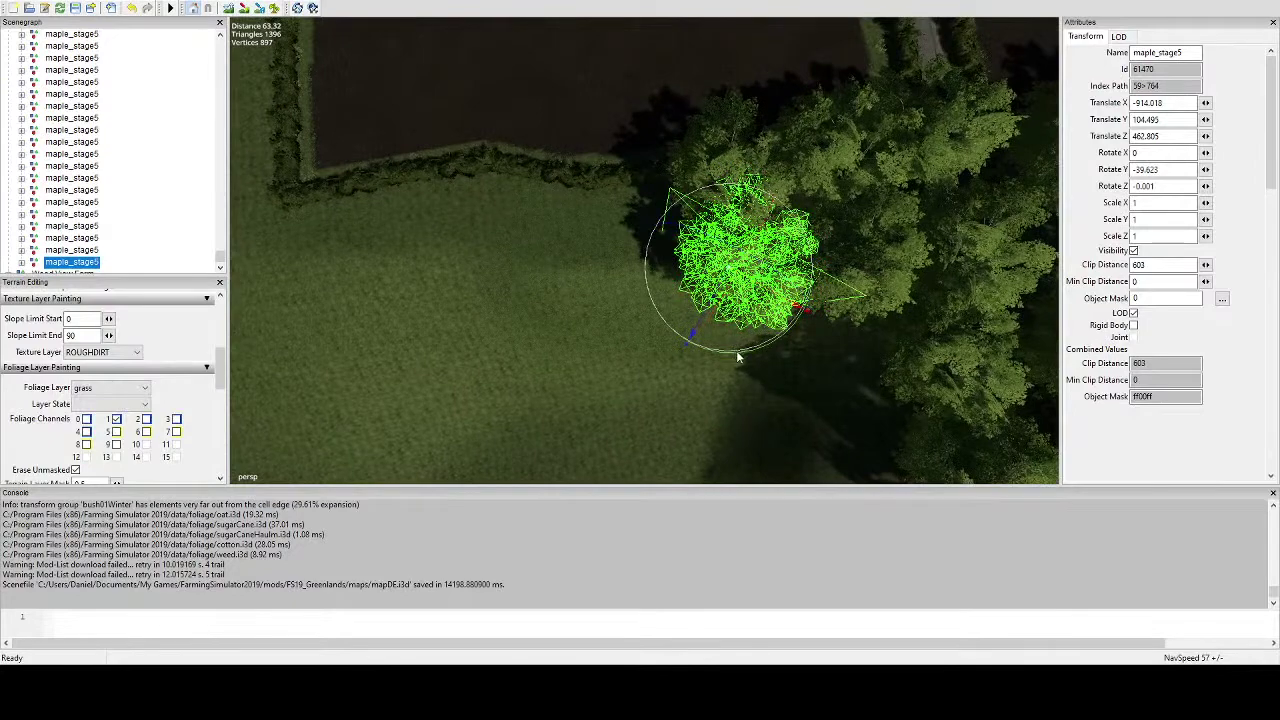
drag(737, 352, 617, 246)
alt+drag(618, 247, 662, 263)
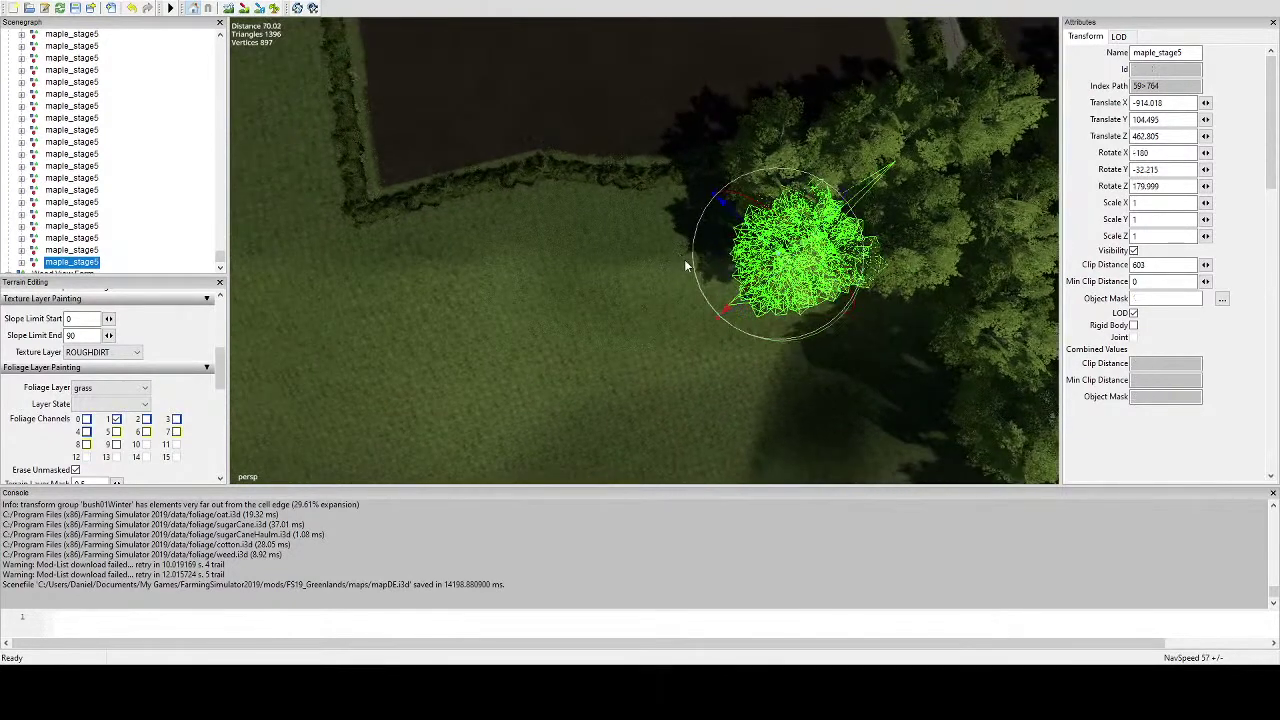
Duplicate the maple along the hedge to about X -926, Z 451, and rotate the copy.
key(ctrl+d)
key(ctrl+b)
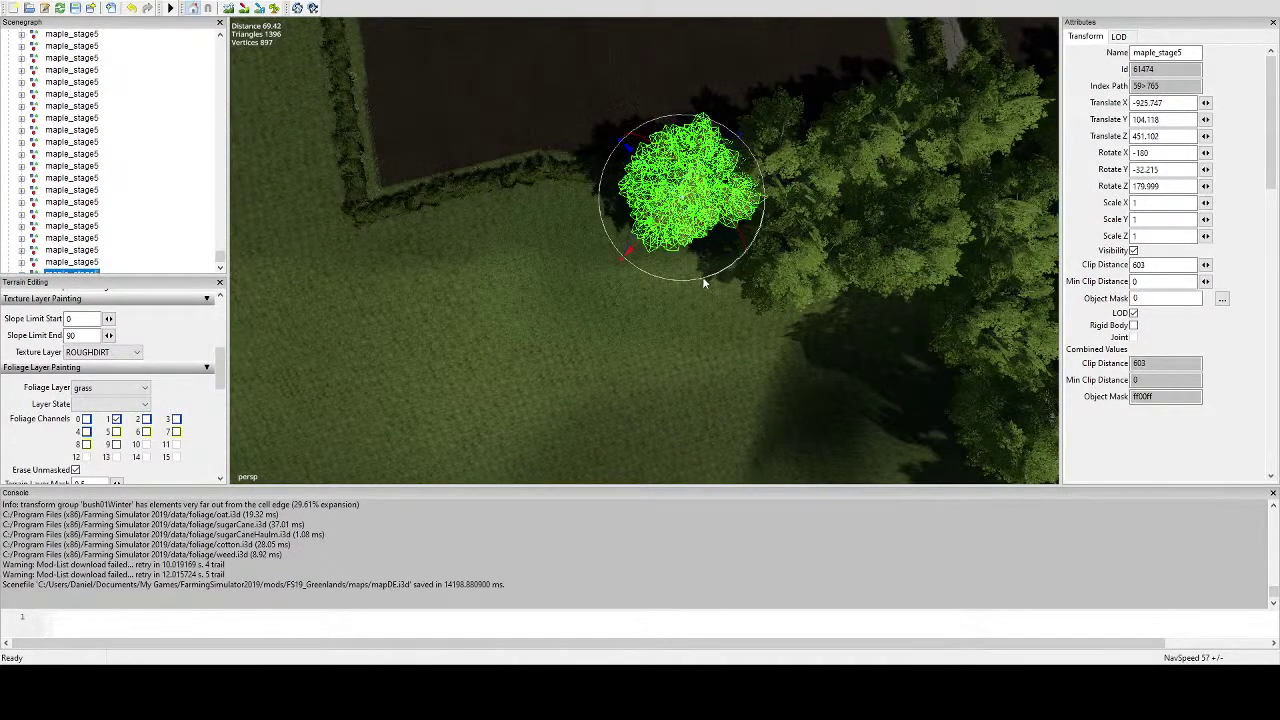
drag(702, 276, 543, 184)
Place a maple copy in the outer row at about X -928, Z 462, and rotate it.
key(ctrl+d)
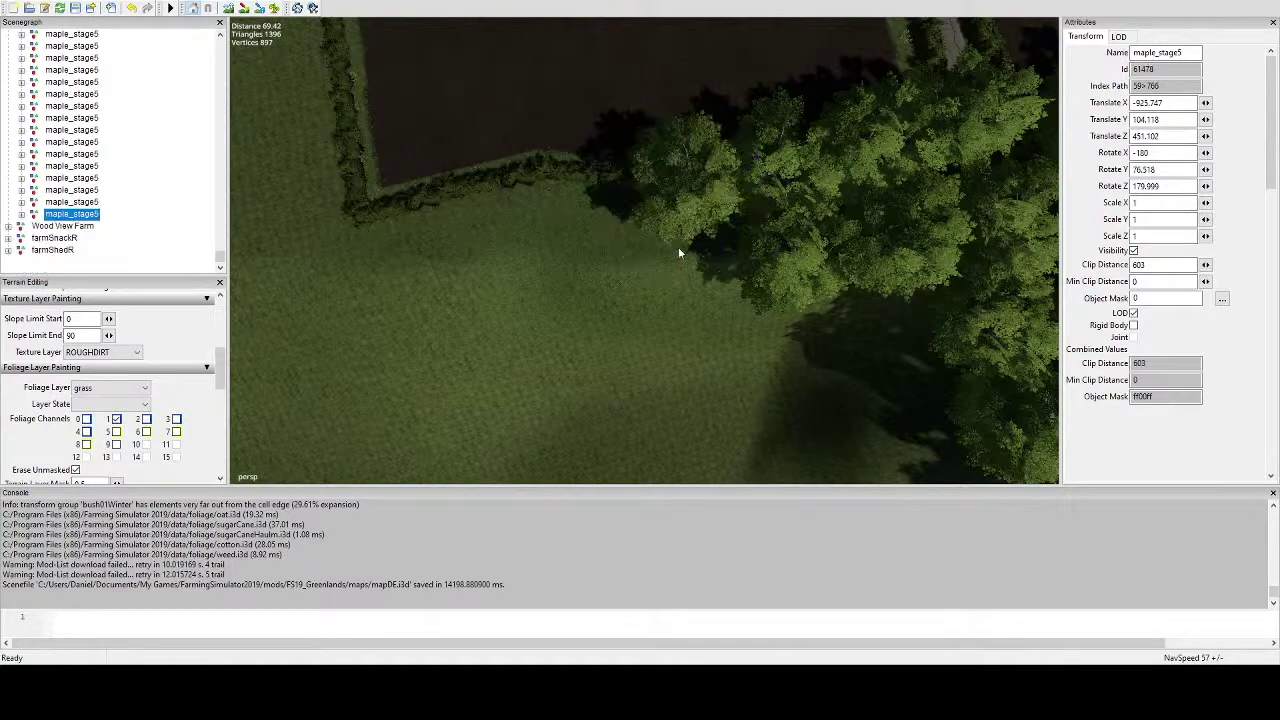
key(ctrl+b)
scroll(683, 257, up, 5)
alt+drag(683, 257, 780, 150)
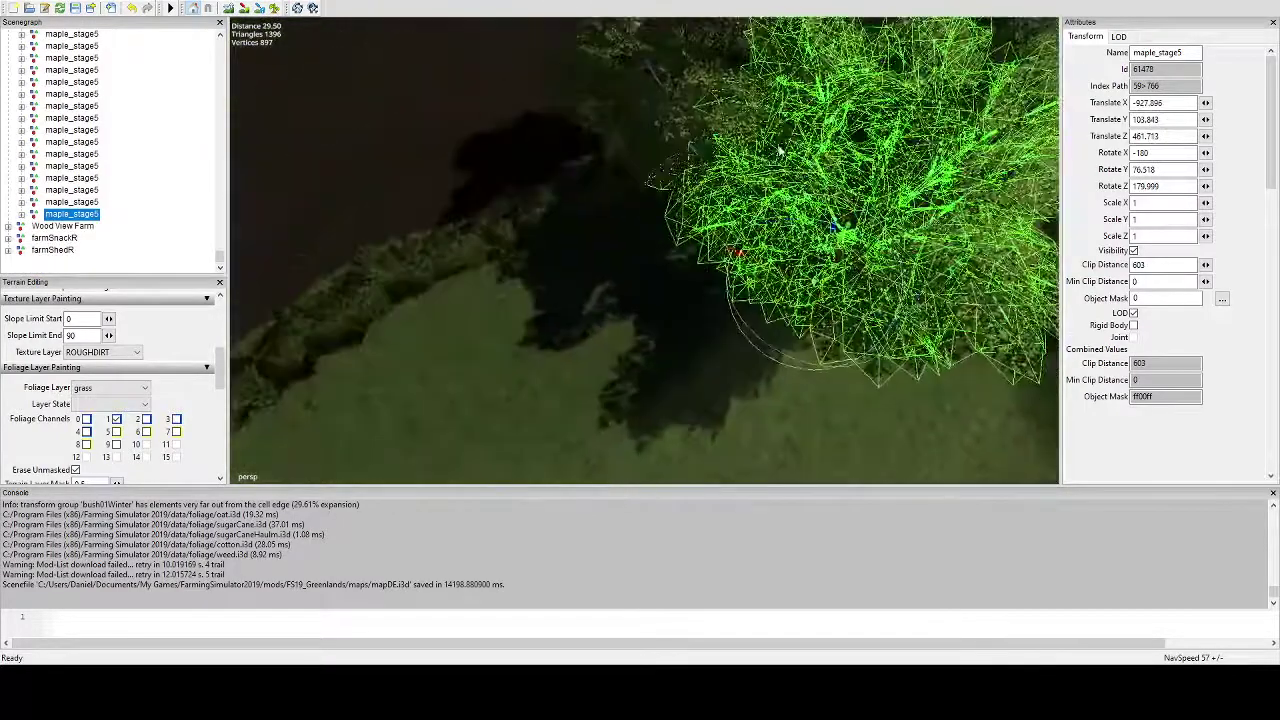
alt+middle_drag(780, 150, 754, 114)
scroll(754, 114, up, 3)
drag(675, 162, 586, 254)
scroll(586, 254, down, 5)
scroll(595, 301, down, 1)
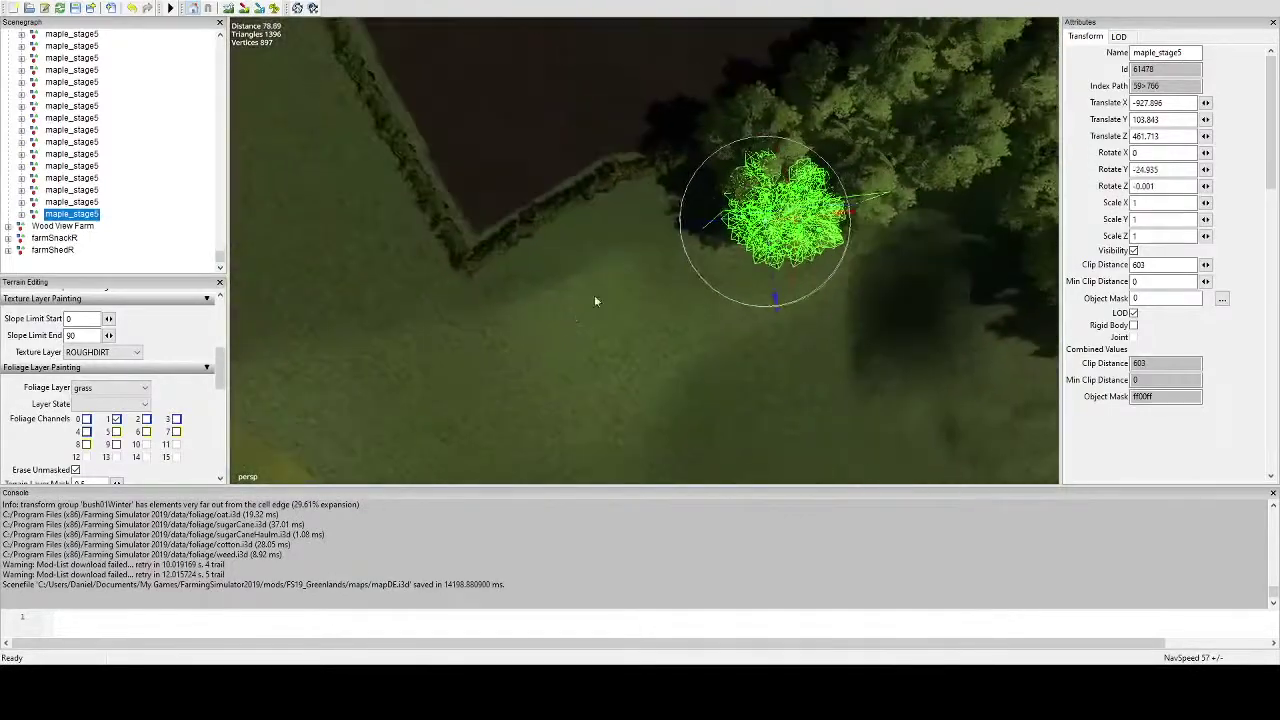
Duplicate the maple over the field hedge at about X -940, Z 446, and rotate the copy.
key(ctrl+d)
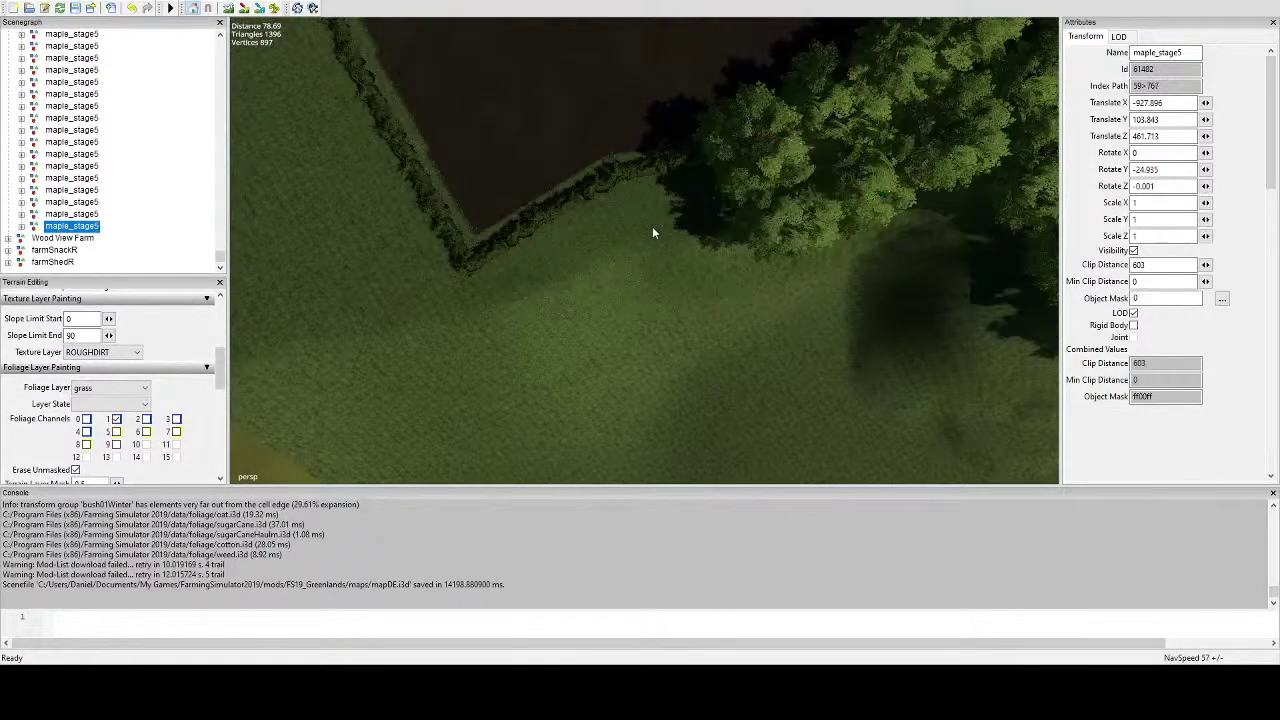
key(ctrl+b)
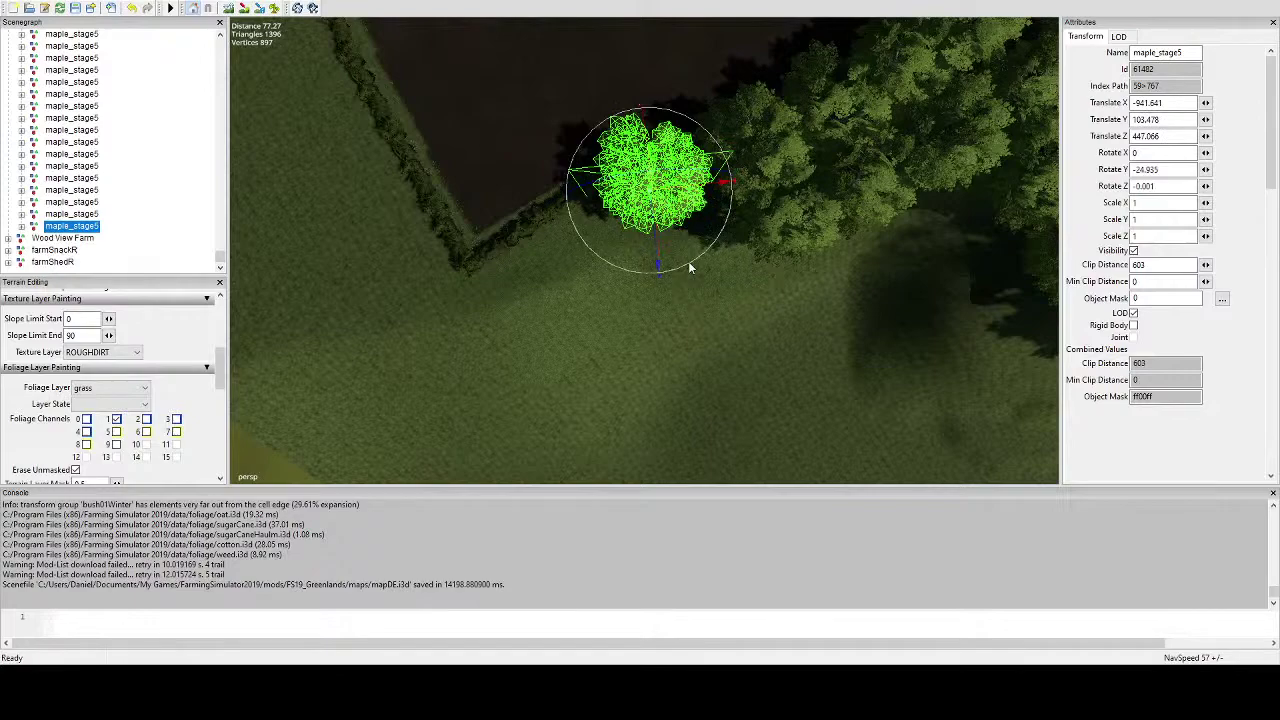
drag(689, 267, 639, 171)
scroll(613, 230, up, 3)
scroll(591, 254, down, 3)
alt+drag(591, 254, 630, 214)
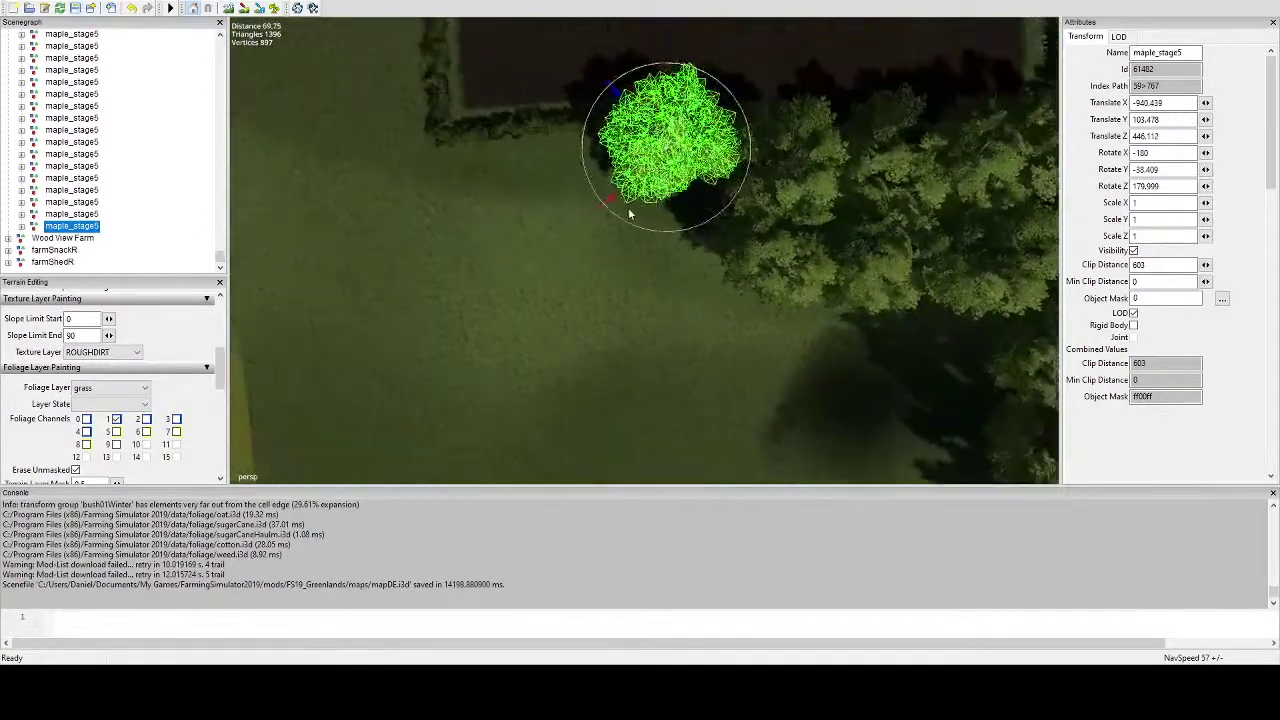
scroll(630, 214, down, 2)
Add a maple copy to the outer row at about X -940, Z 460, and rotate it.
key(ctrl+d)
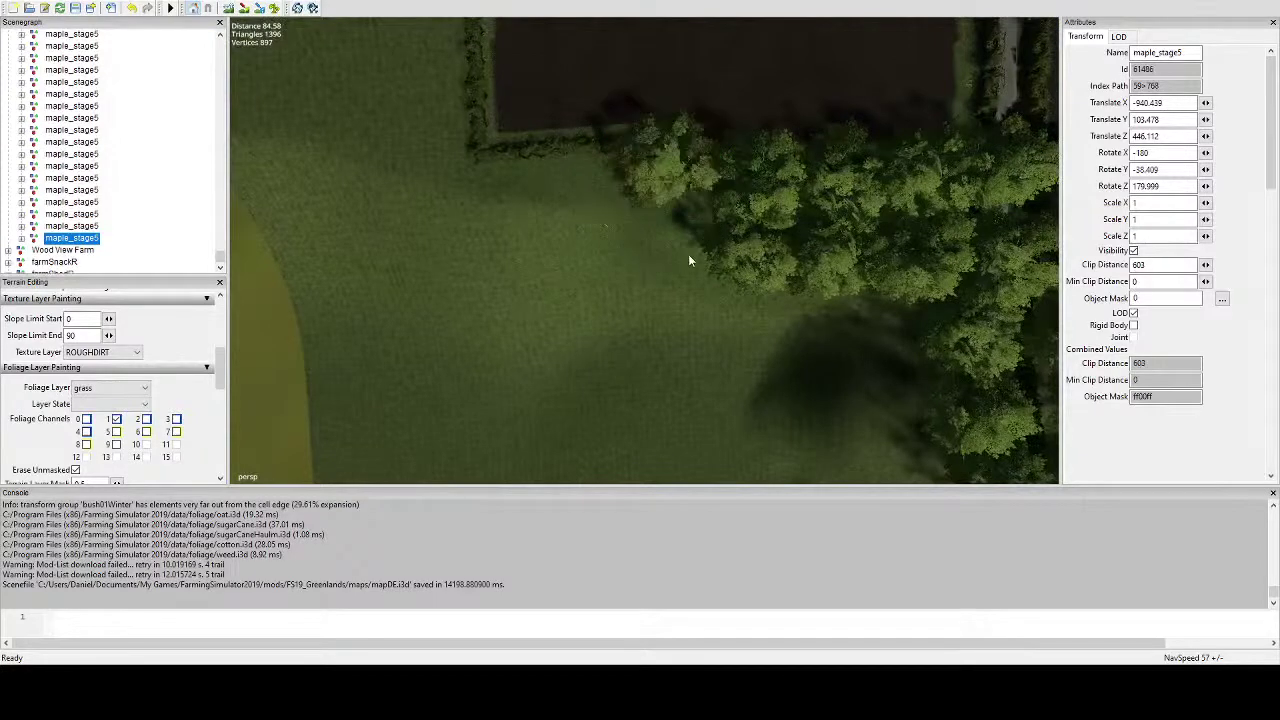
key(ctrl+b)
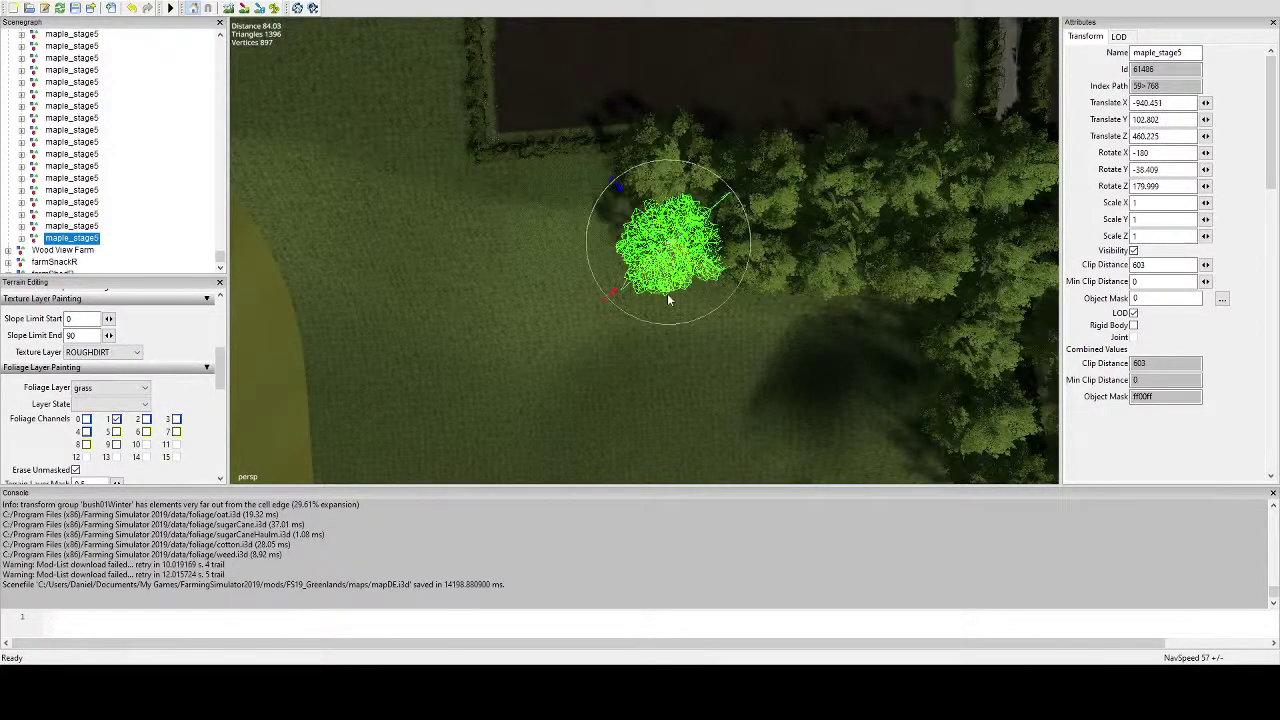
key(ctrl+d)
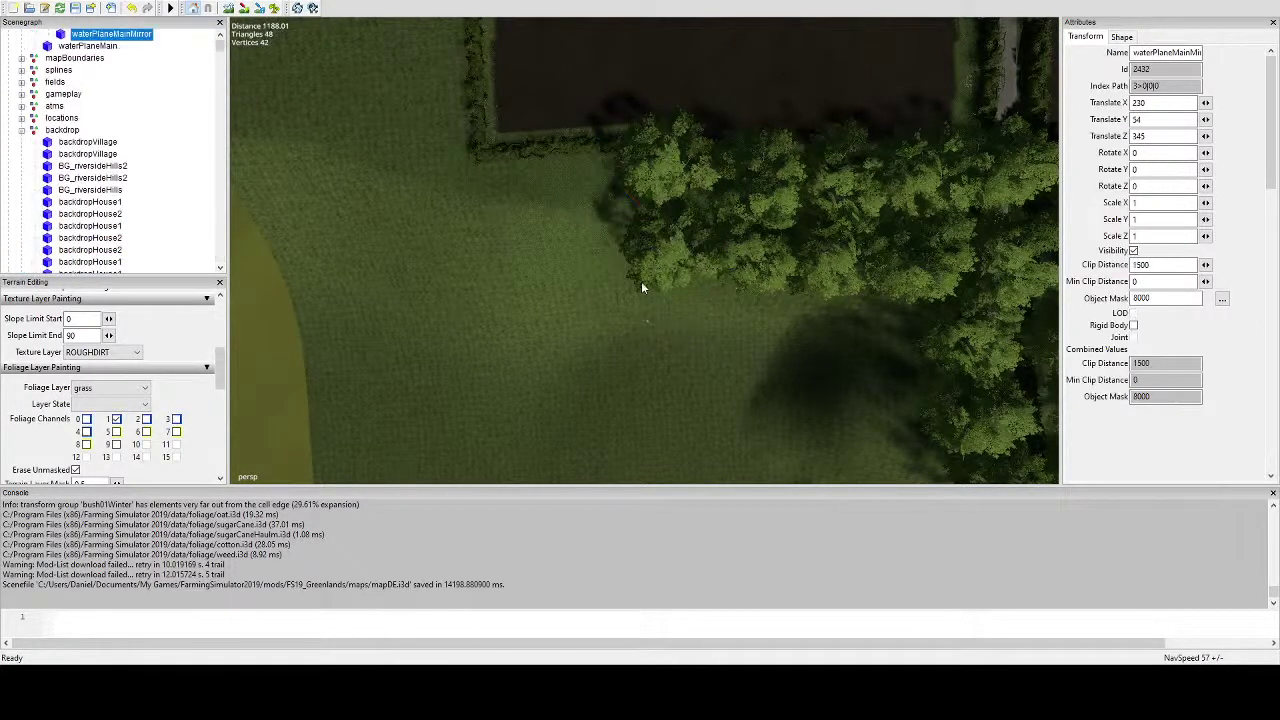
scroll(697, 212, up, 5)
alt+drag(697, 212, 746, 128)
scroll(730, 200, down, 5)
alt+middle_drag(730, 200, 726, 288)
right_drag(727, 287, 772, 296)
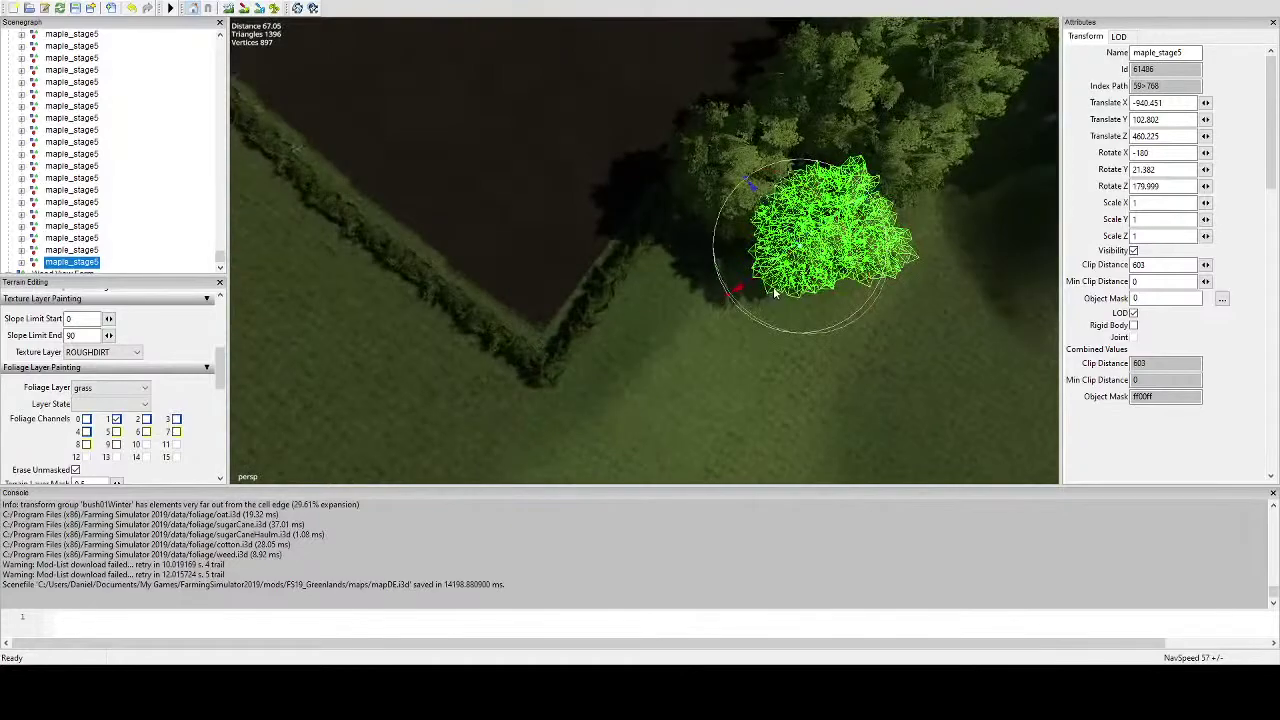
Duplicate the maple toward the field's hedge corner at about X -952, Z 446, and rotate the copy.
key(ctrl+d)
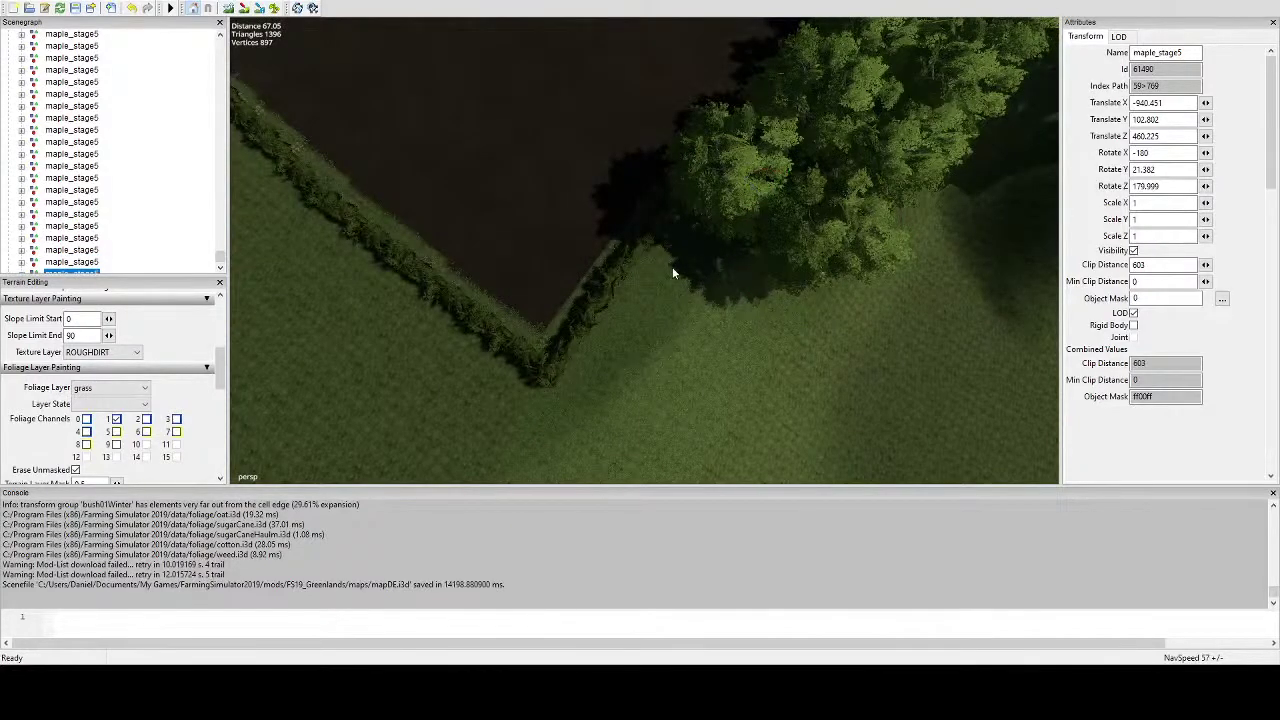
key(ctrl+b)
alt+middle_drag(673, 272, 676, 200)
scroll(676, 200, up, 5)
alt+drag(676, 200, 566, 104)
scroll(703, 138, down, 2)
scroll(566, 110, down, 4)
alt+drag(568, 180, 557, 277)
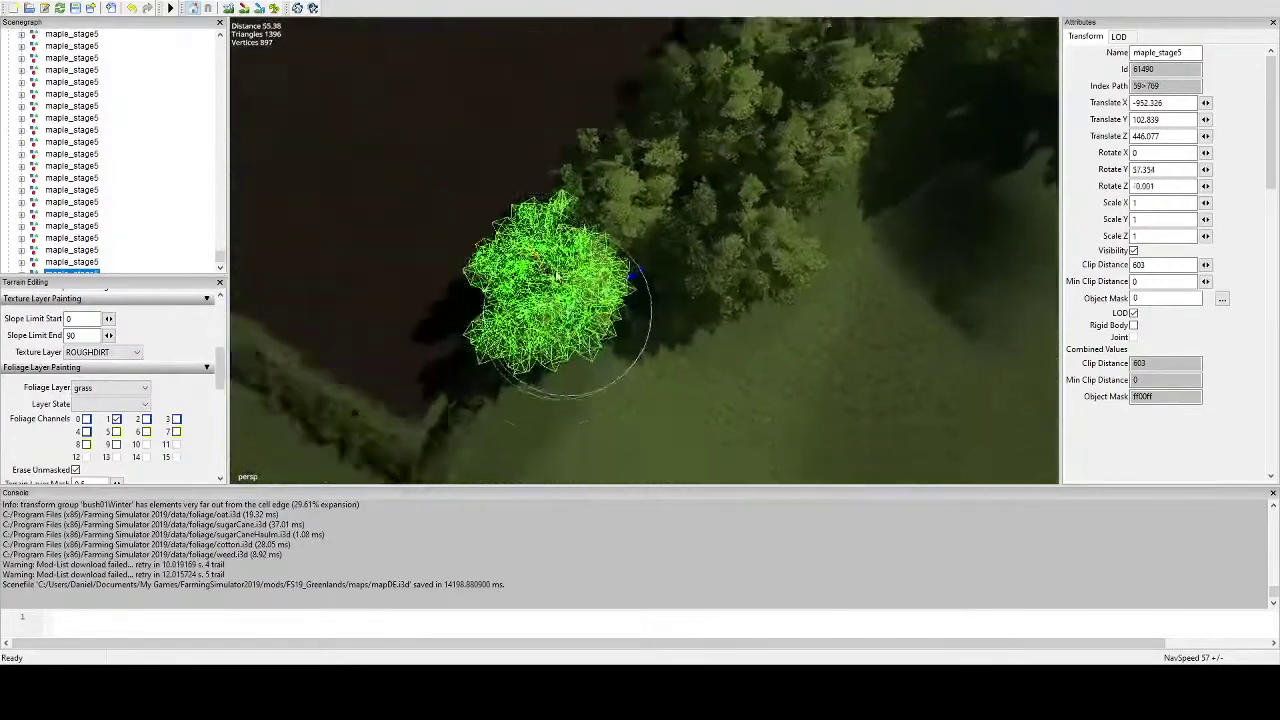
scroll(616, 327, down, 3)
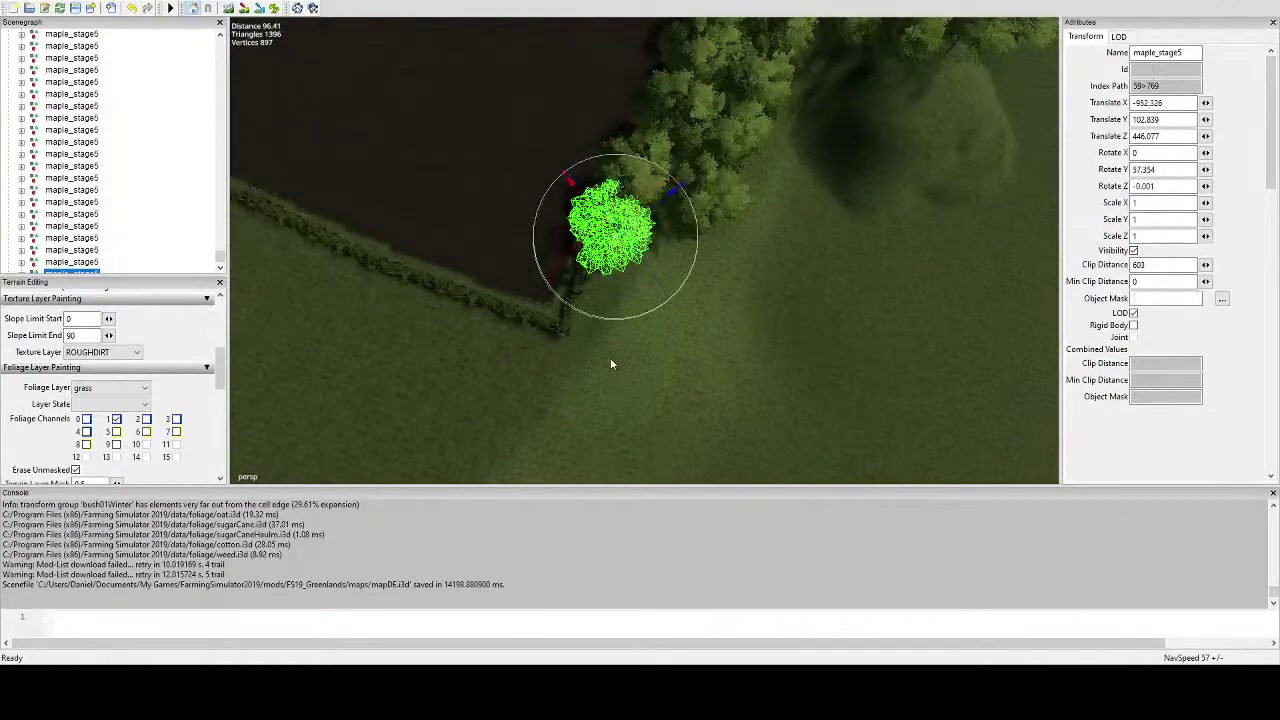
Place a maple copy in the outer row at about X -952, Z 457, and rotate it.
key(ctrl+d)
key(ctrl+b)
scroll(670, 257, up, 3)
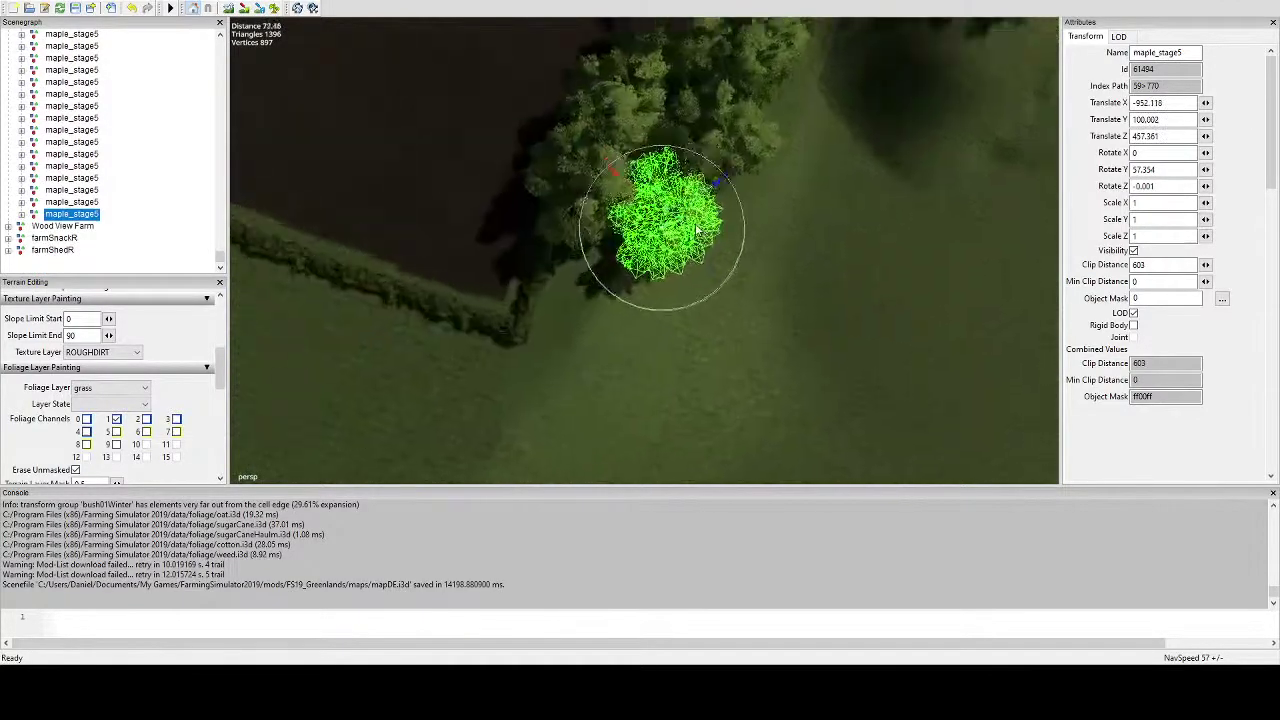
alt+middle_drag(688, 276, 755, 241)
drag(761, 271, 667, 174)
scroll(697, 244, down, 3)
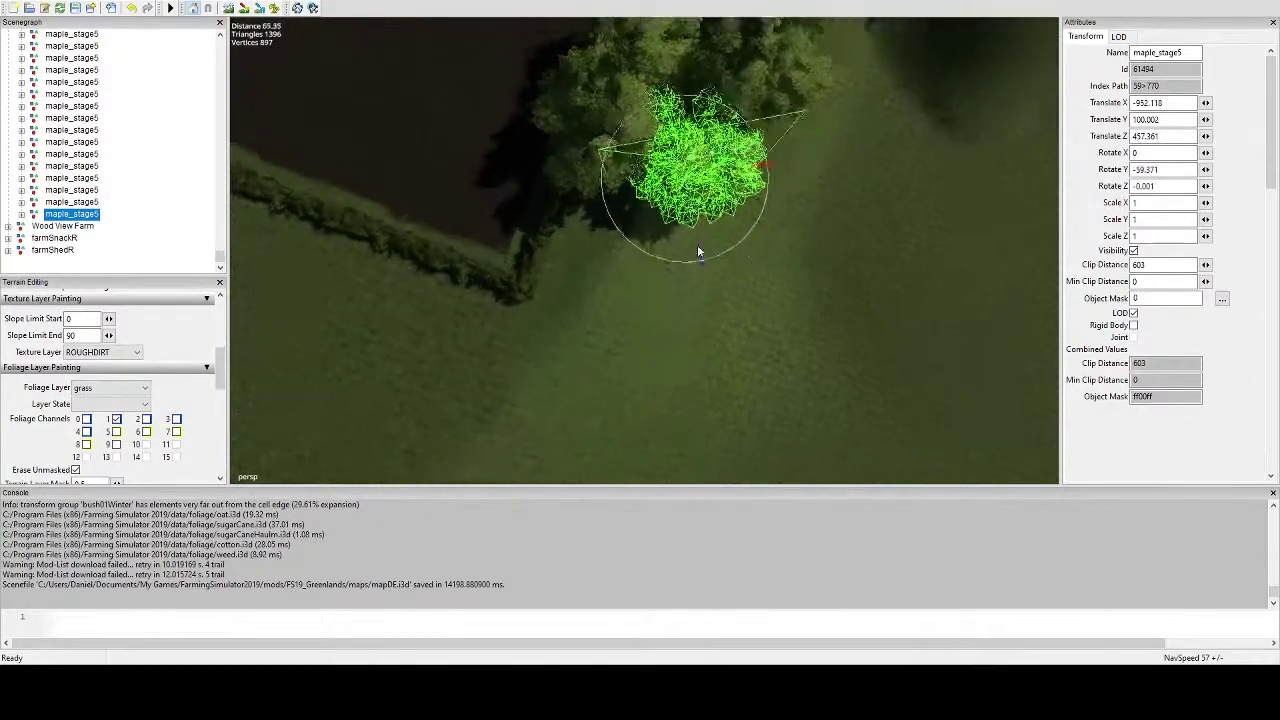
alt+drag(697, 244, 613, 268)
middle_drag(613, 268, 646, 282)
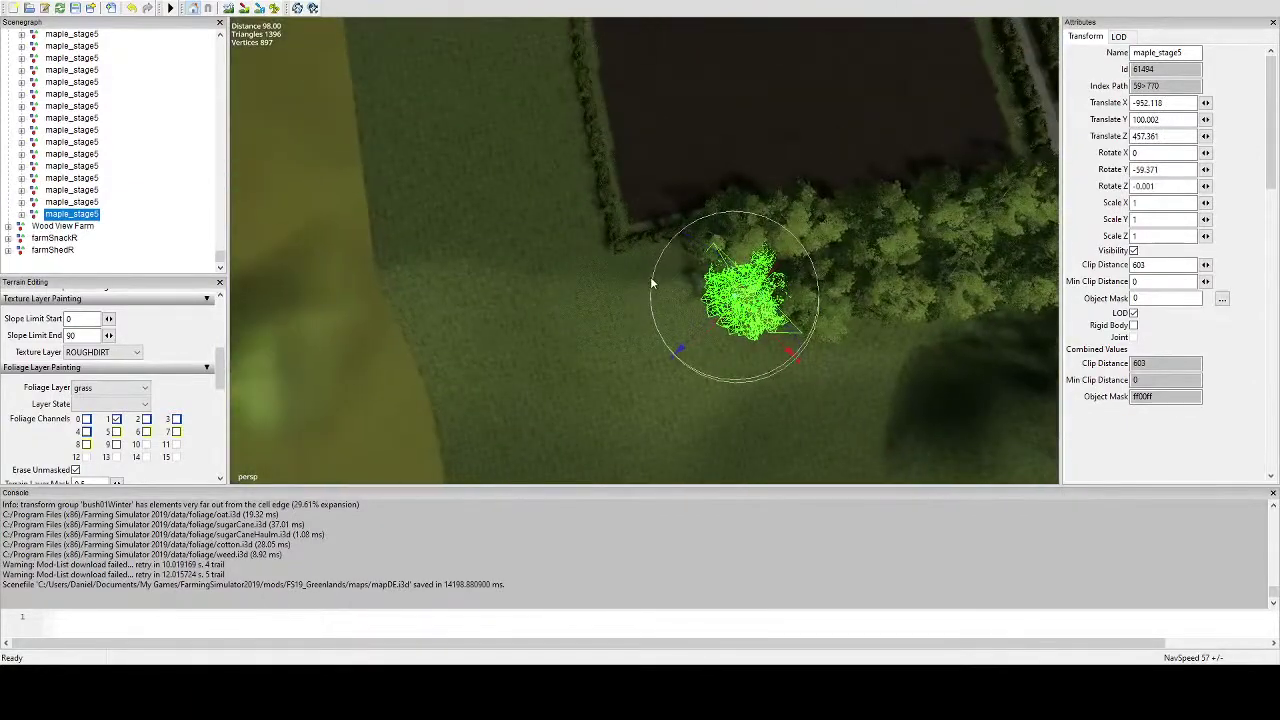
Duplicate the maple onto the field's hedge corner at about X -968, Z 446, and rotate the copy.
key(ctrl+d)
key(ctrl+b)
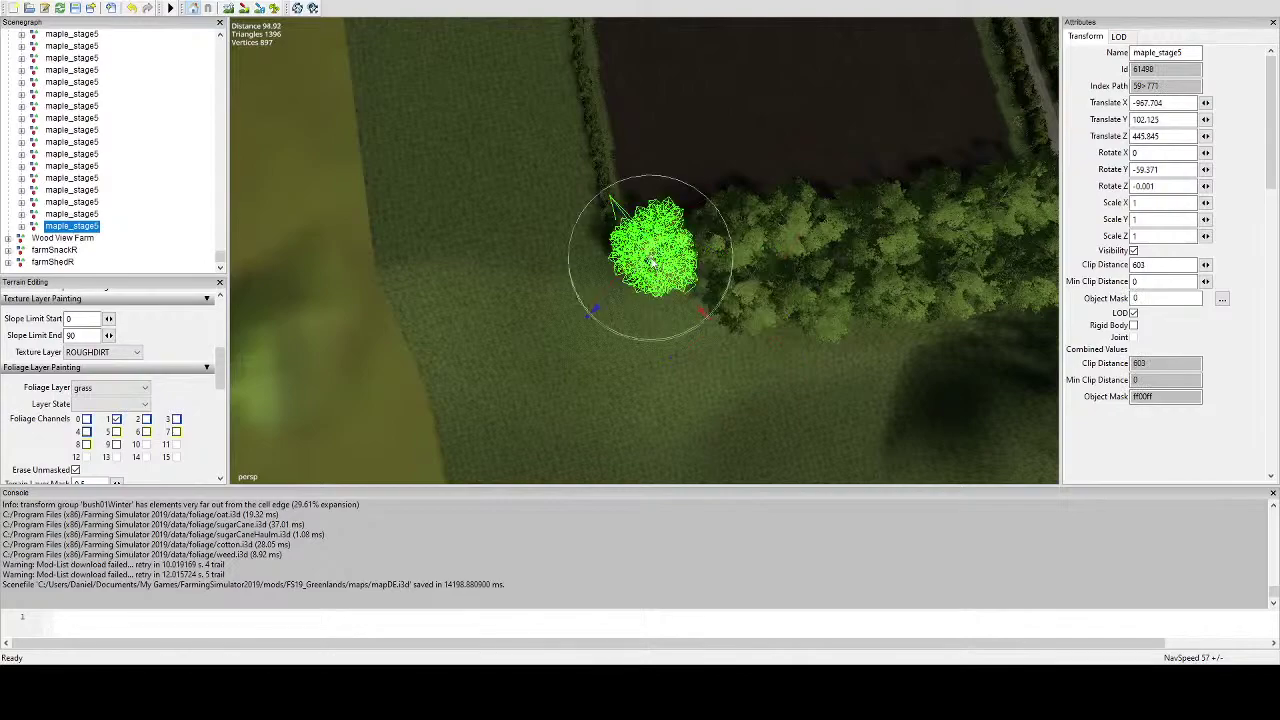
scroll(665, 289, up, 5)
alt+drag(665, 289, 567, 32)
alt+drag(598, 50, 691, 242)
scroll(660, 200, down, 5)
scroll(724, 232, up, 4)
scroll(700, 248, down, 2)
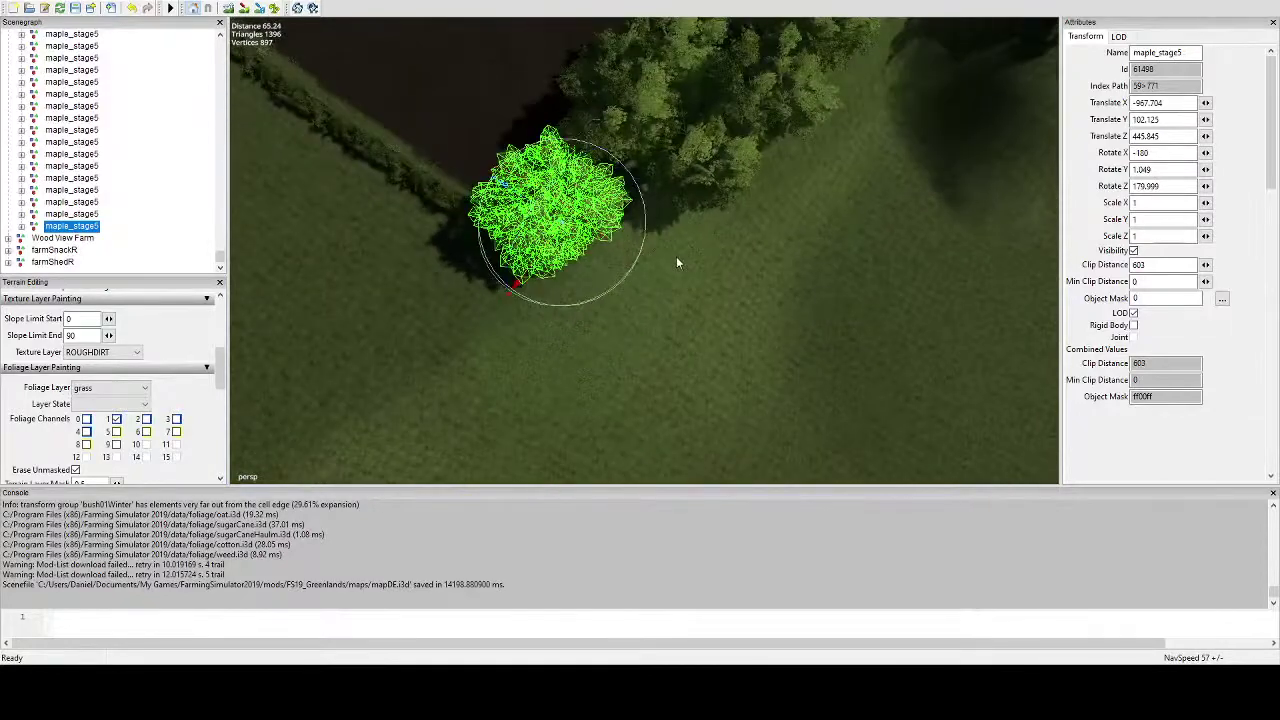
Place a maple copy outside the hedge corner at about X -966, Z 458, and rotate it.
key(ctrl+d)
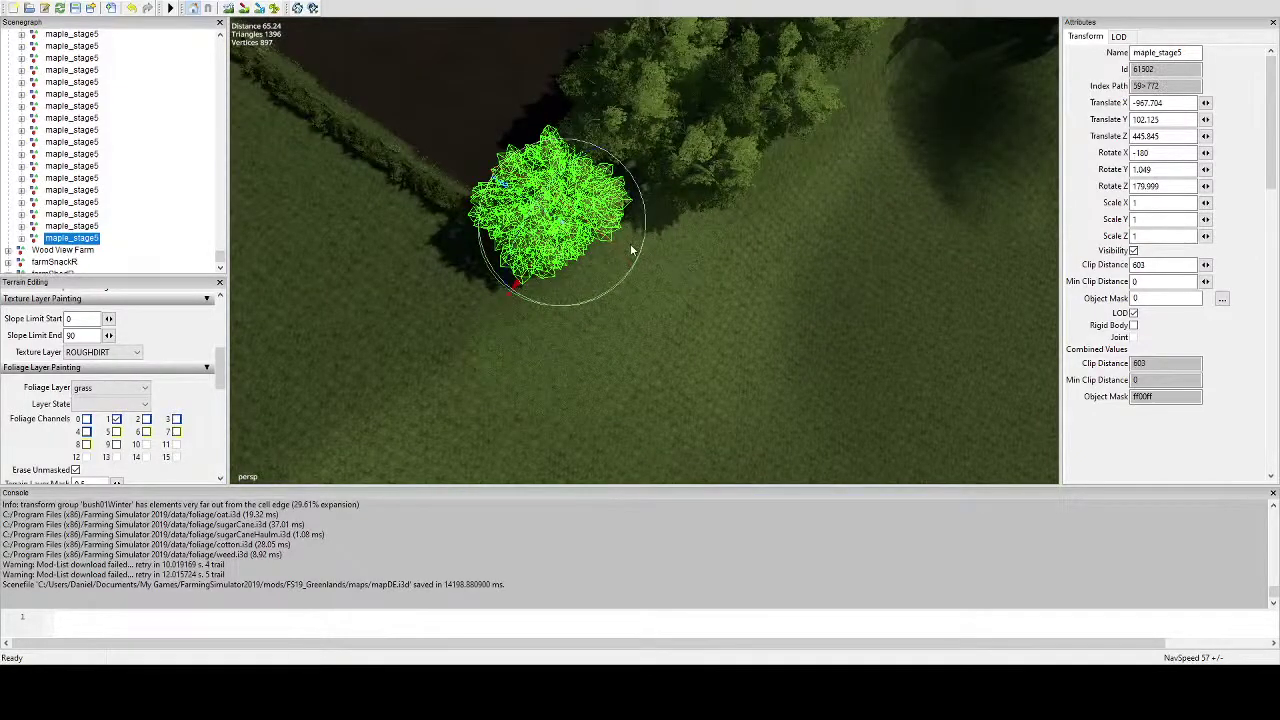
drag(632, 258, 590, 275)
scroll(683, 290, up, 3)
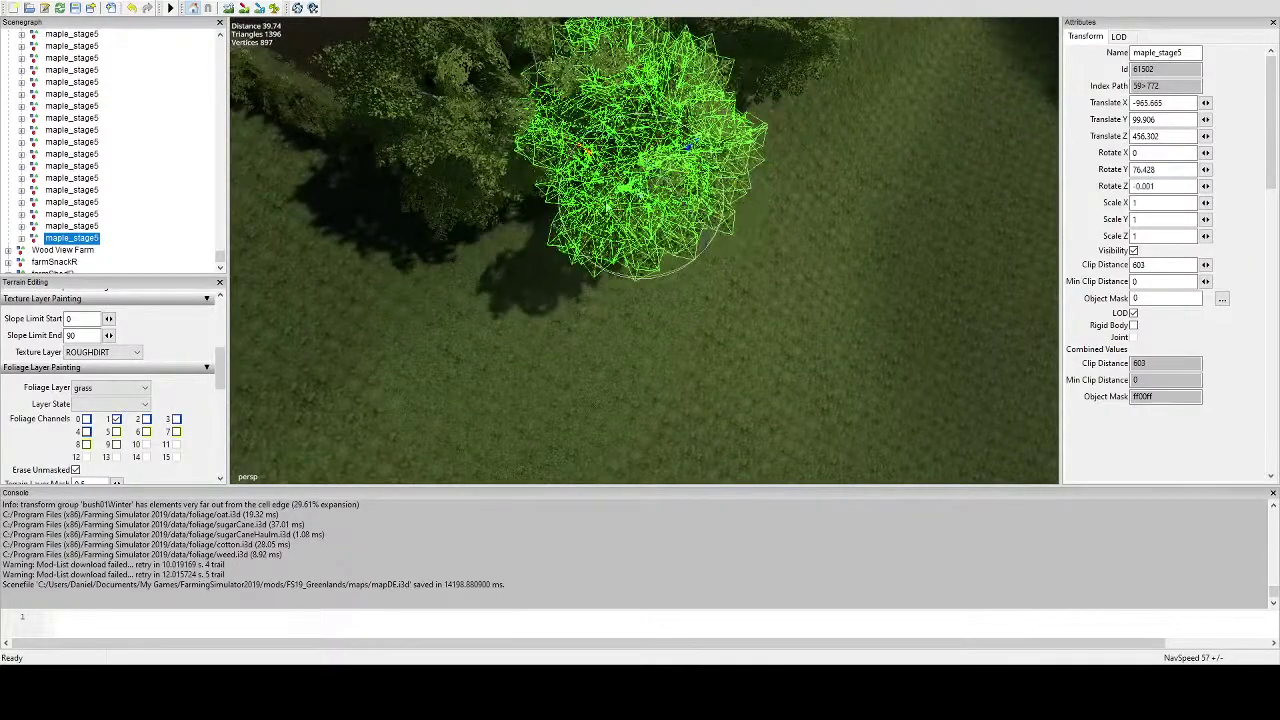
drag(628, 188, 648, 178)
Lower the maple outside the hedge corner to about Y 99.5 so its trunk sits in the ground.
alt+drag(648, 178, 690, 118)
scroll(690, 168, up, 4)
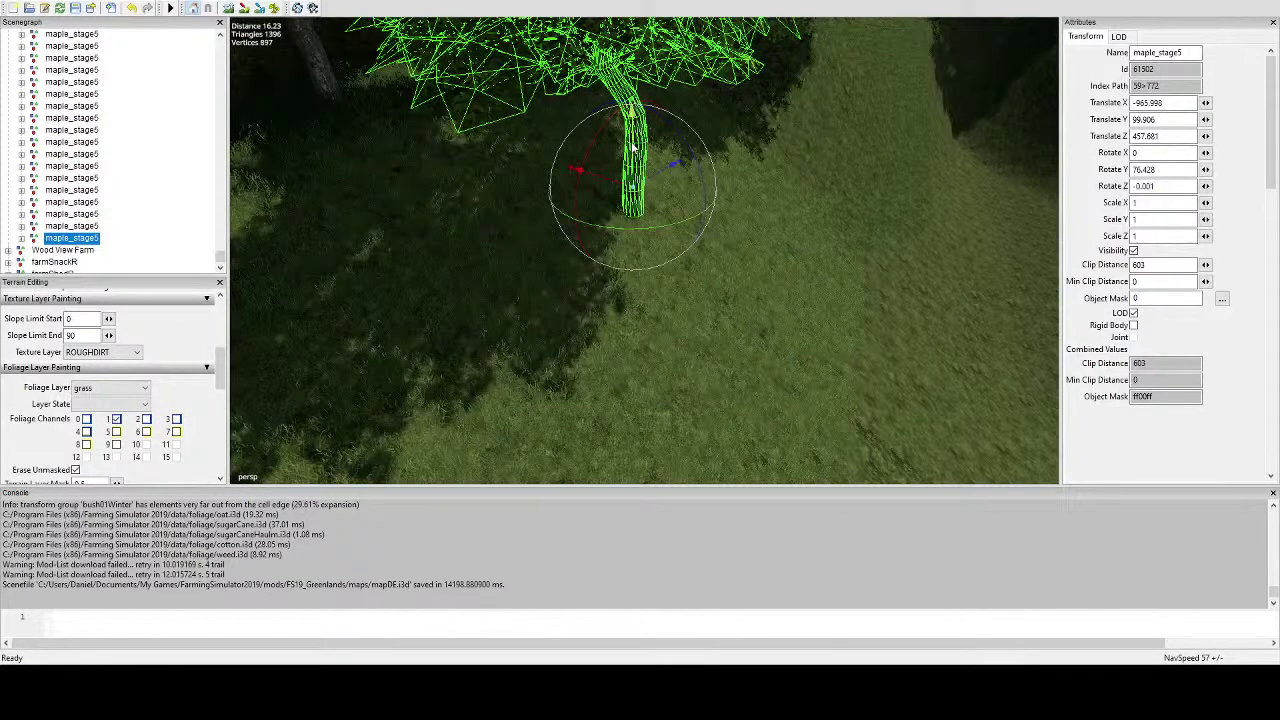
drag(632, 147, 677, 219)
scroll(630, 165, down, 4)
scroll(594, 366, down, 3)
scroll(595, 368, down, 2)
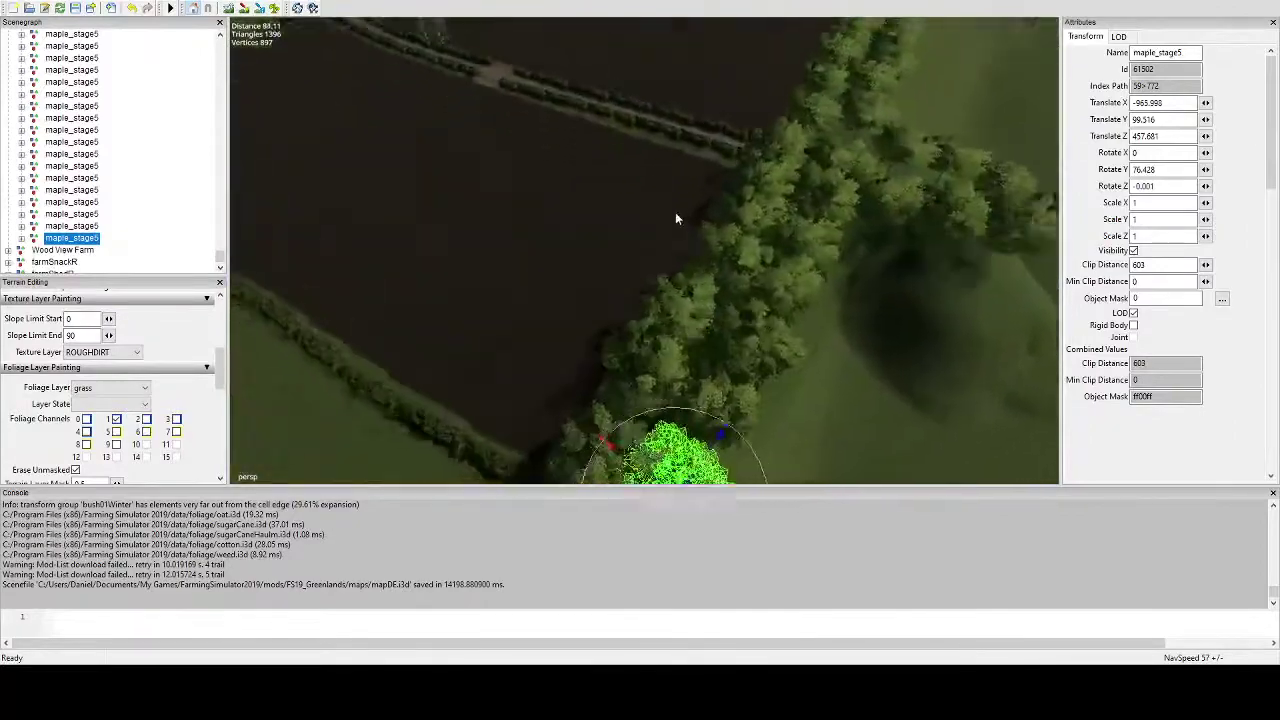
Duplicate the maple and place the copy beyond the hedge corner at about X -981, Z 455.
right_drag(675, 218, 642, 304)
key(ctrl+d)
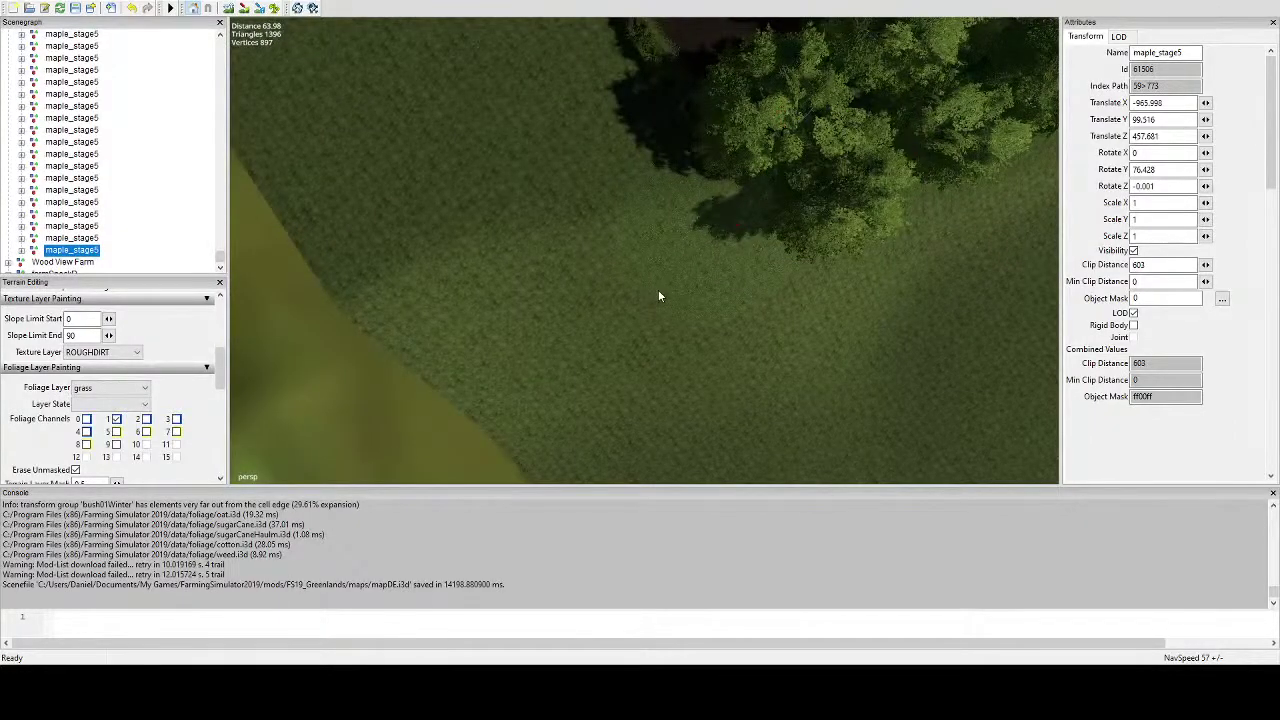
key(ctrl+b)
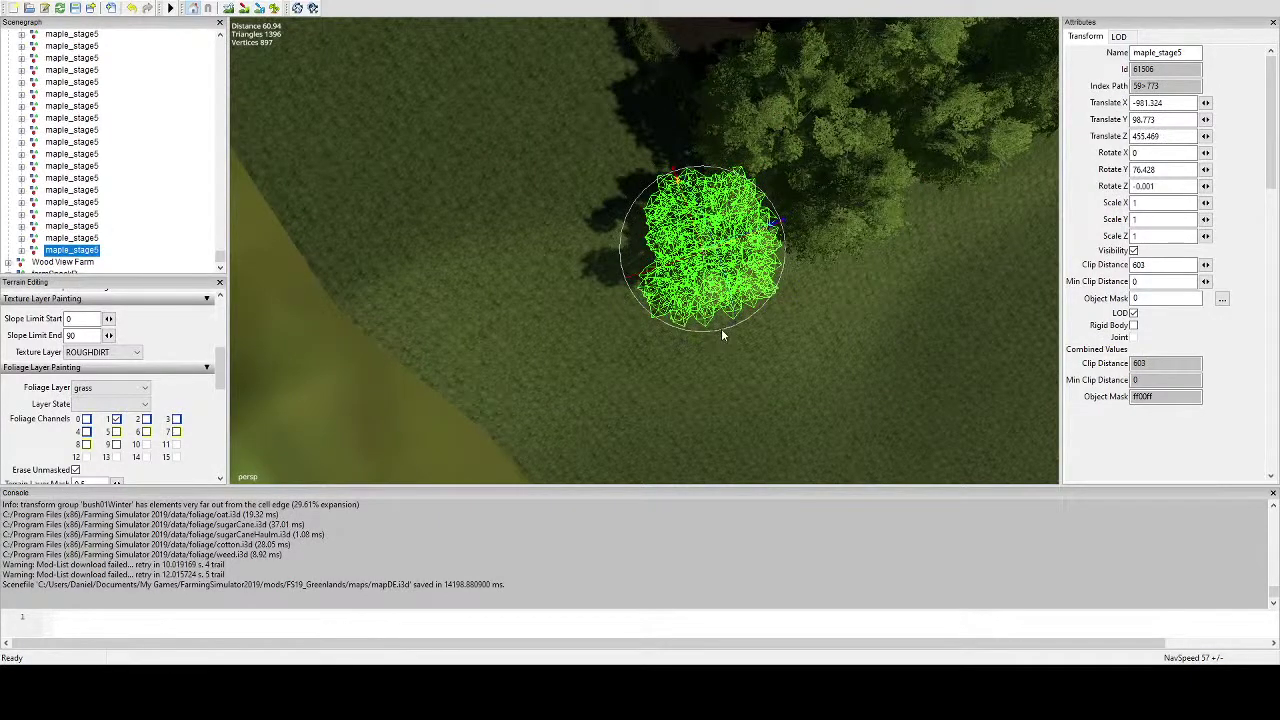
click(666, 319)
alt+drag(666, 319, 833, 253)
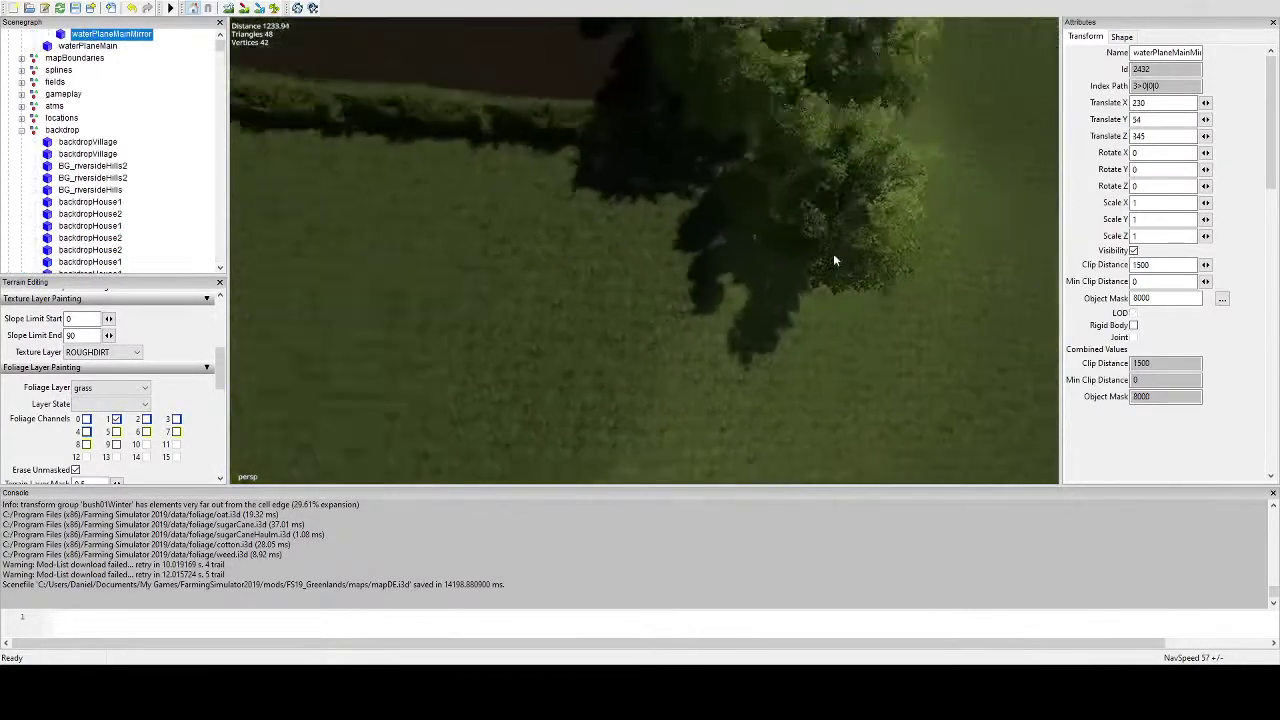
scroll(833, 253, down, 3)
Duplicate the maple at the end of the outer row to about X -980, Z 438, and rotate the copy to about Y -70.
click(812, 240)
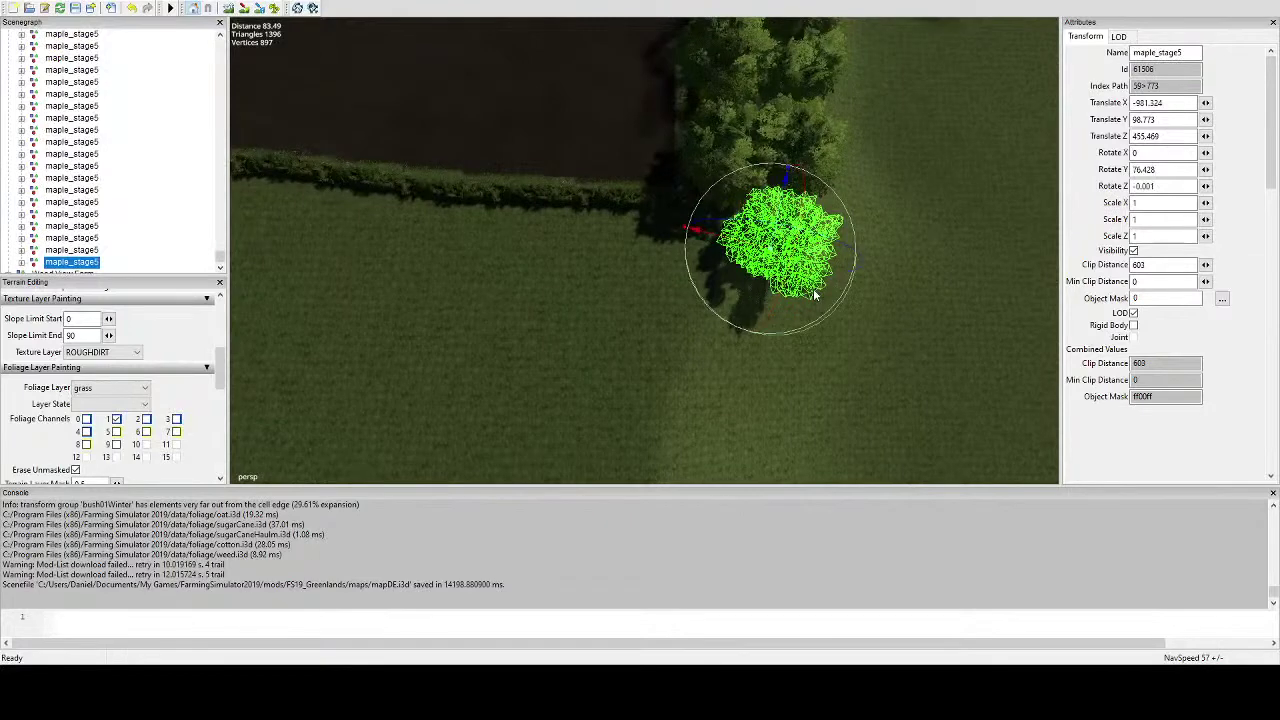
key(Delete)
key(ctrl+b)
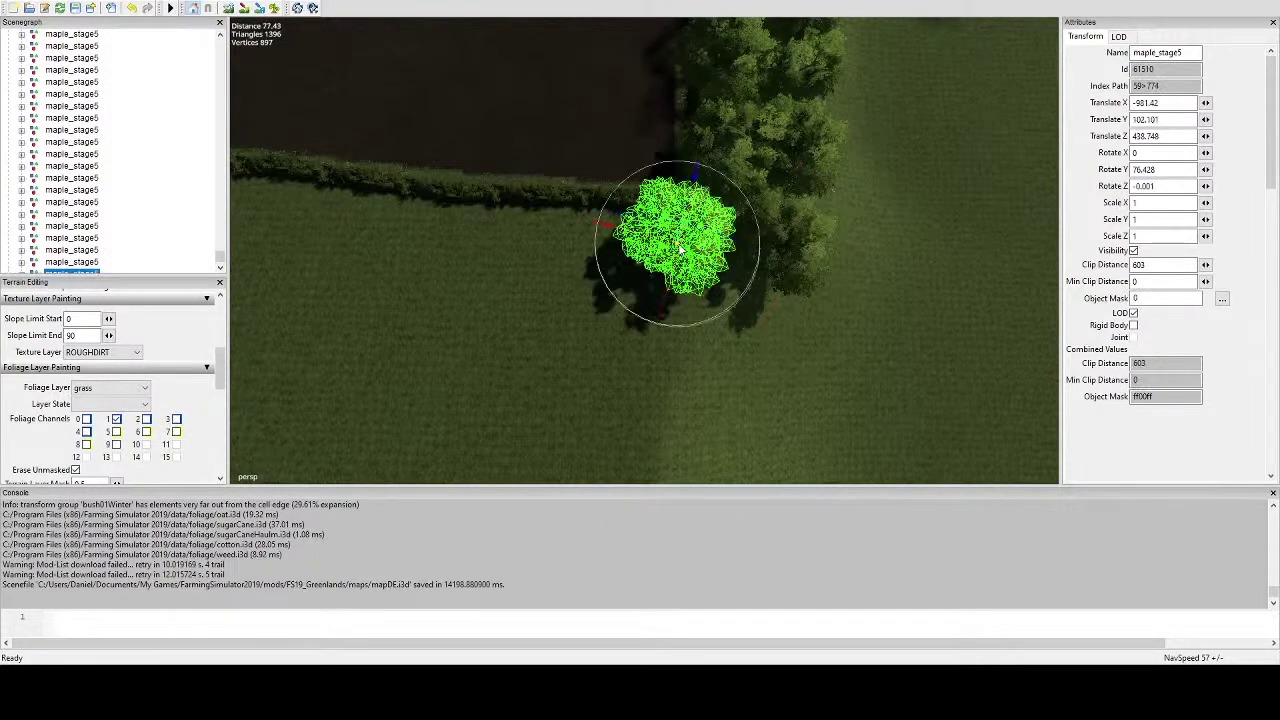
drag(716, 321, 632, 286)
alt+drag(640, 284, 724, 210)
alt+drag(724, 210, 608, 218)
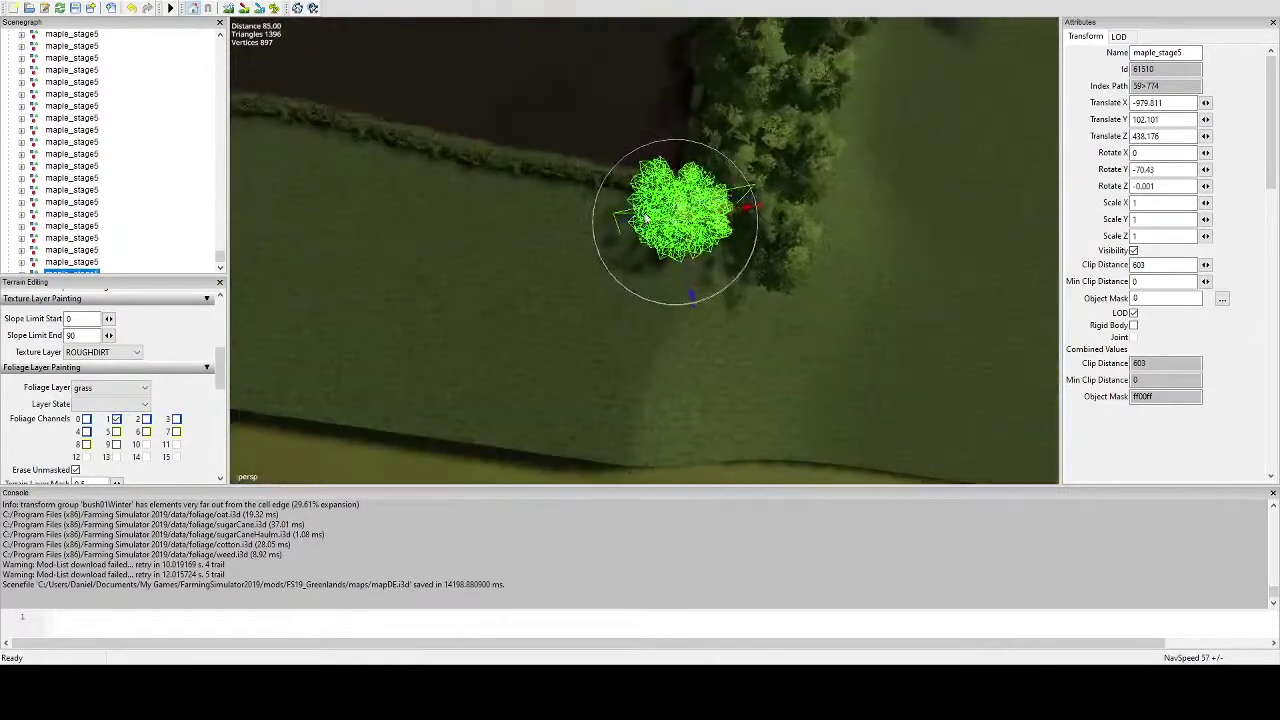
alt+middle_drag(608, 218, 699, 222)
Duplicate the maple again and place the copy further out from the hedge corner at about X -997, Z 452.
click(722, 244)
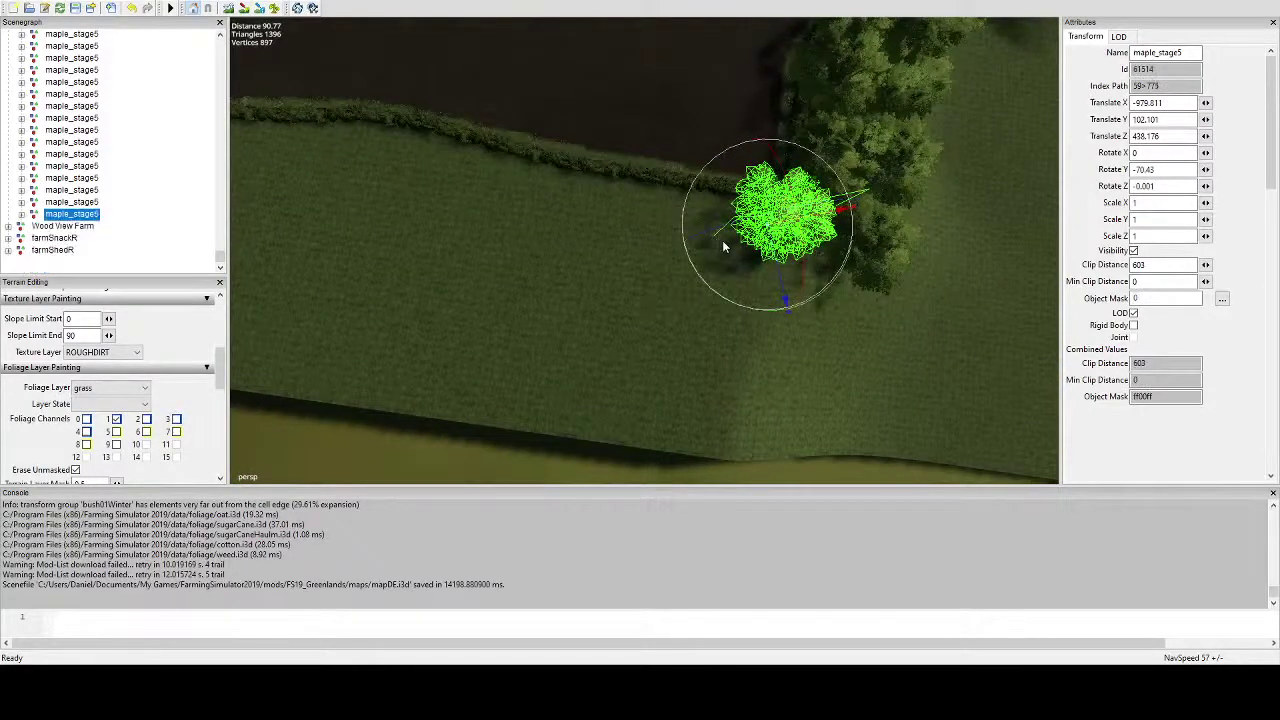
key(ctrl+b)
click(839, 301)
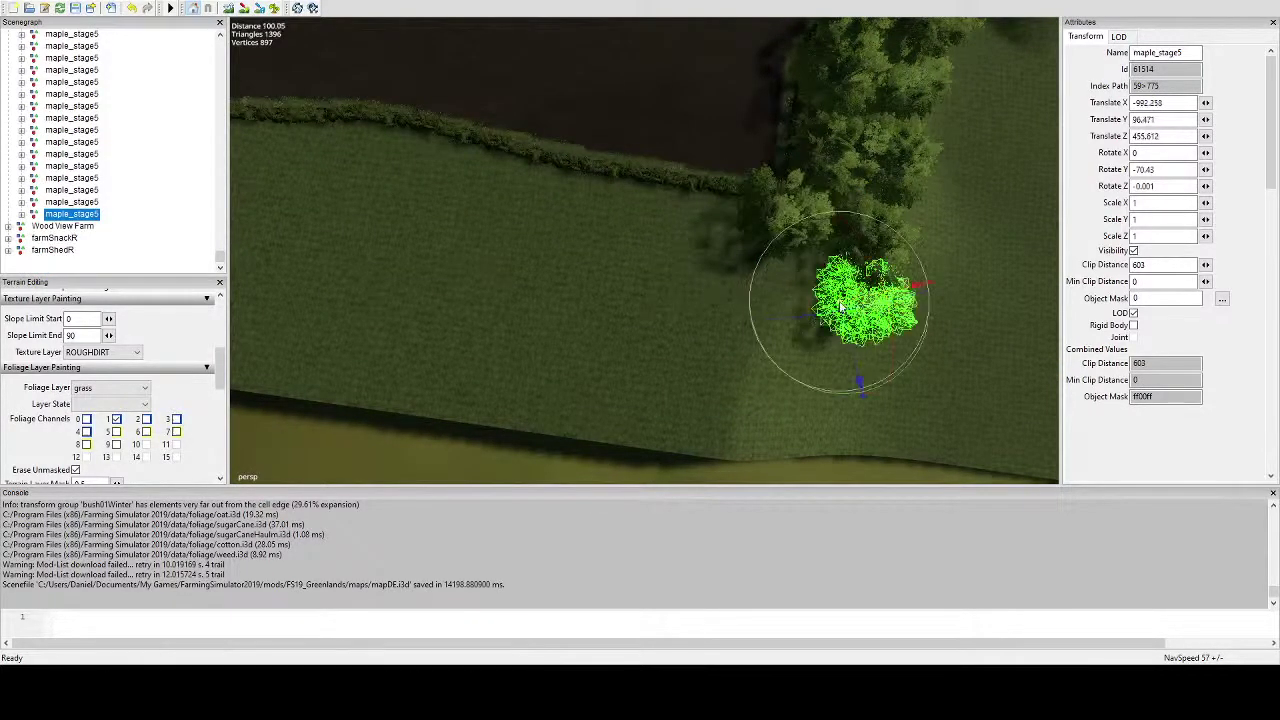
alt+drag(842, 305, 872, 338)
scroll(871, 336, up, 3)
drag(831, 249, 843, 268)
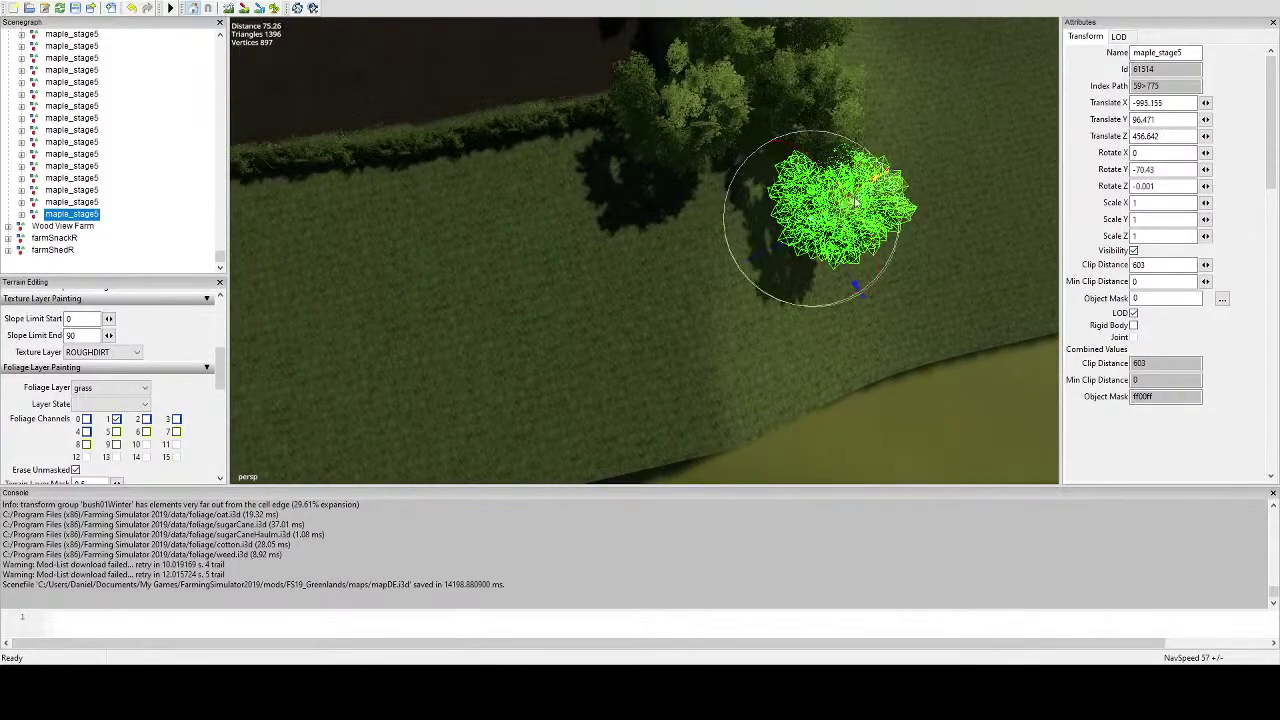
drag(858, 194, 803, 117)
Turn the outermost maple about its vertical axis so it differs from its neighbours.
scroll(831, 163, up, 6)
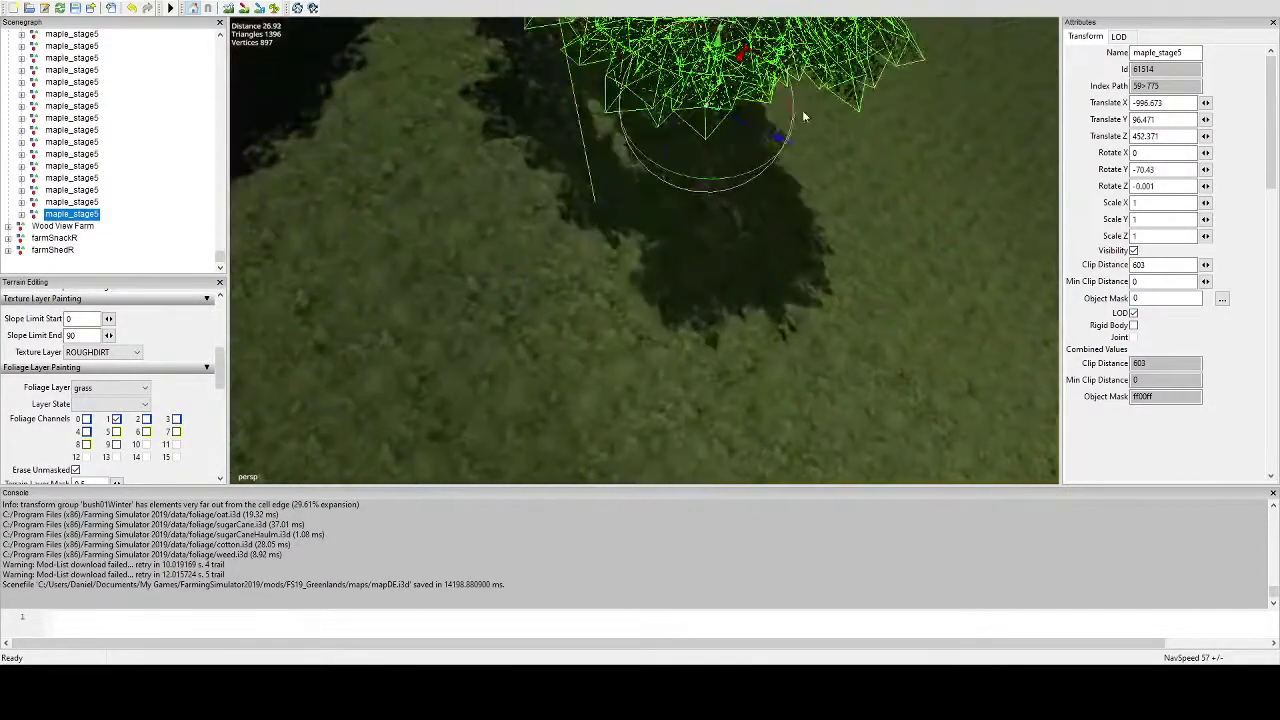
scroll(690, 77, up, 2)
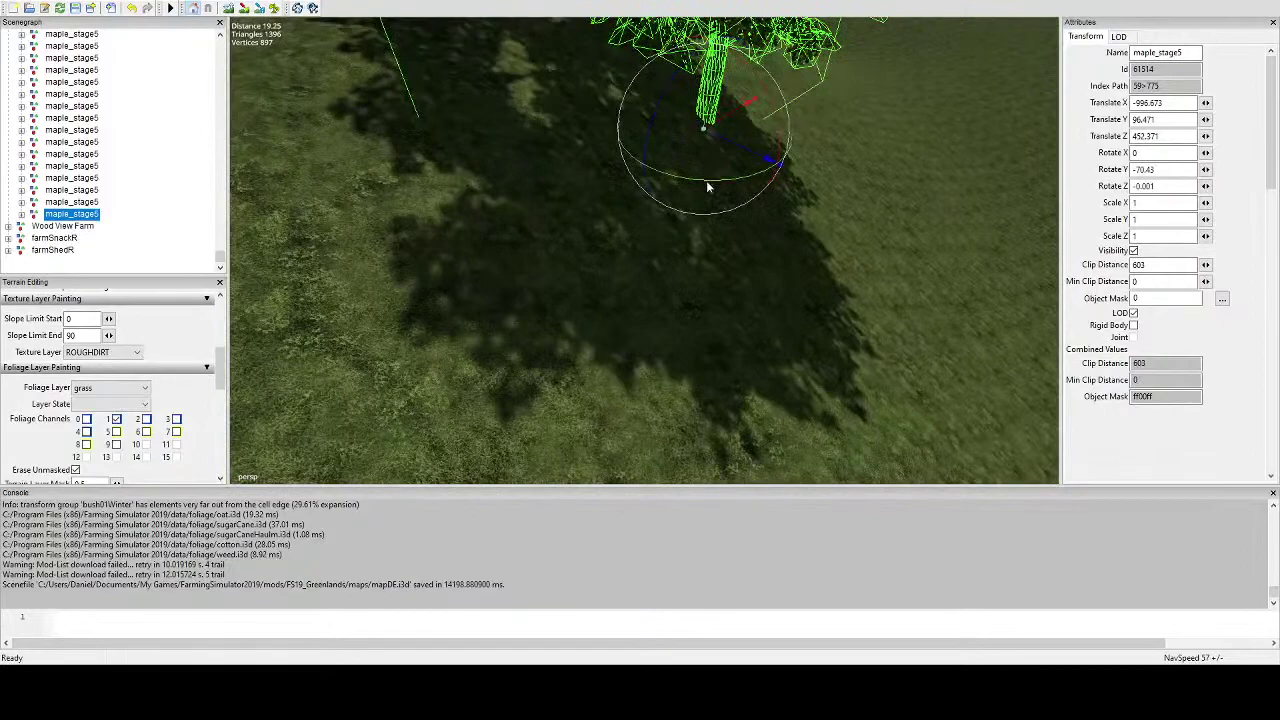
drag(707, 182, 585, 130)
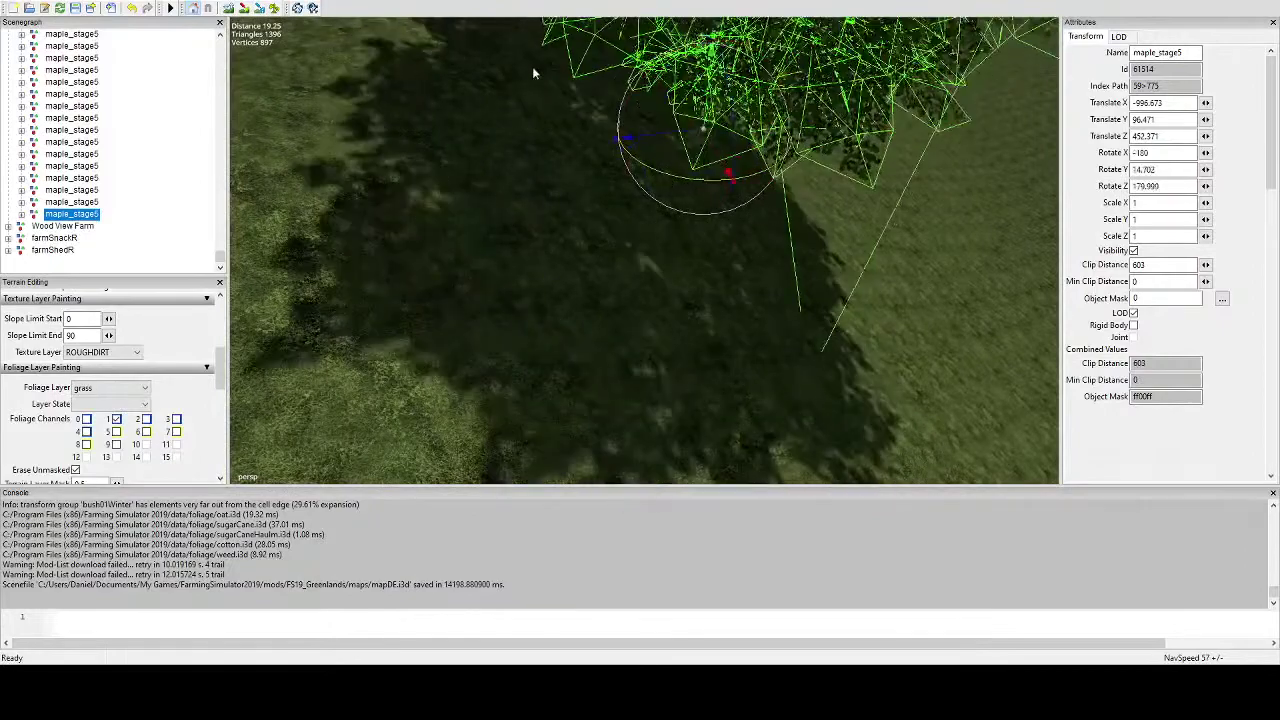
scroll(540, 130, down, 5)
alt+drag(532, 70, 561, 334)
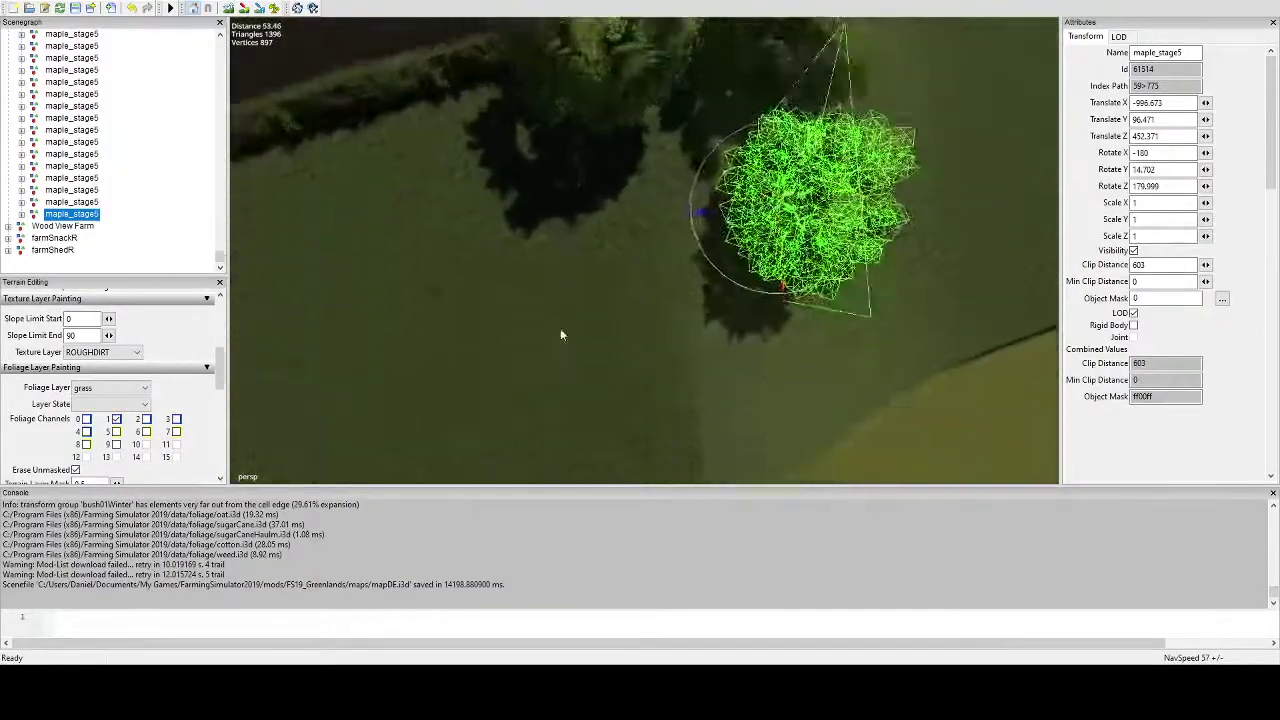
right_drag(561, 335, 577, 353)
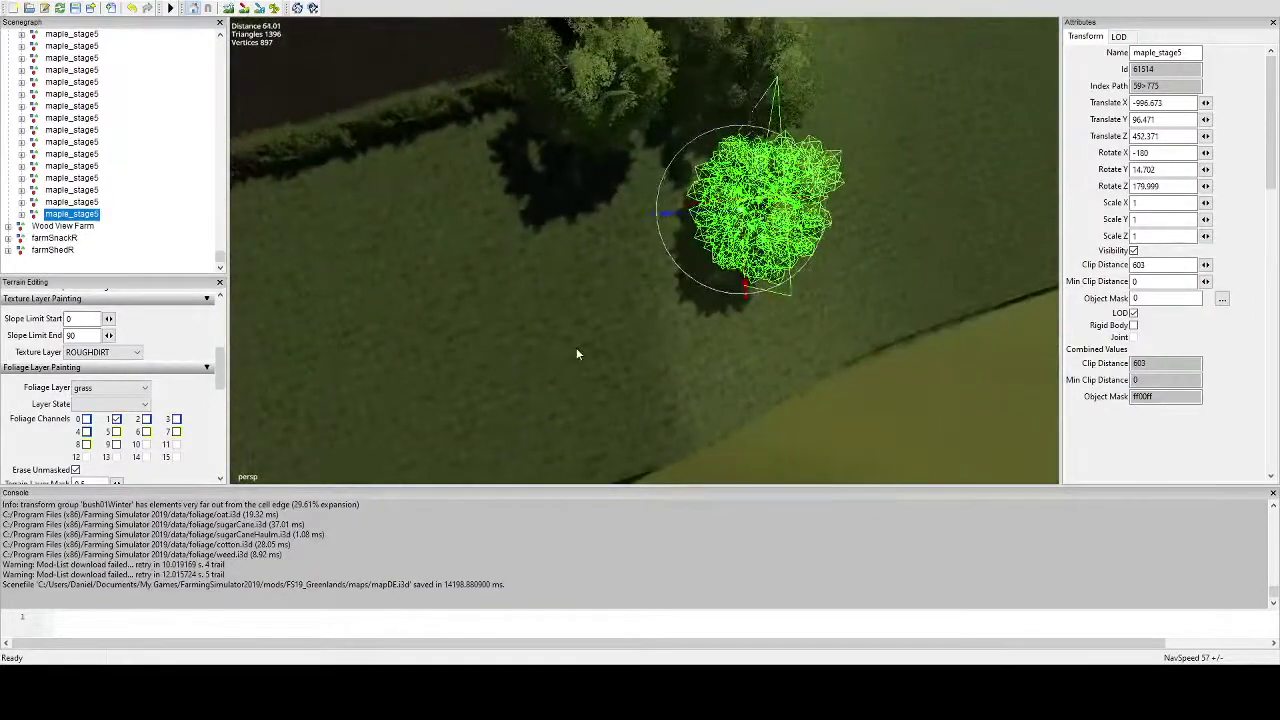
Duplicate the outermost maple to about X -991, Z 439, and rotate the copy to about Y 63.
key(ctrl+d)
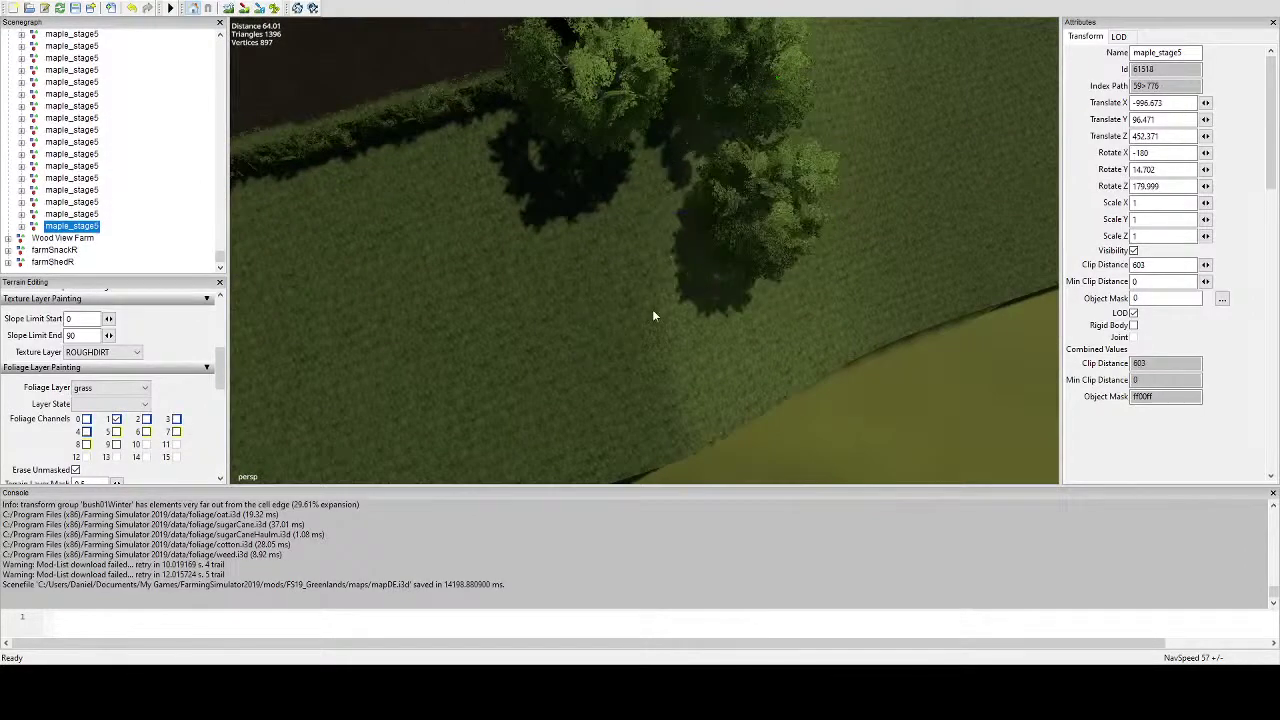
key(ctrl+b)
drag(672, 298, 627, 170)
alt+middle_drag(628, 170, 702, 192)
Inspect the maple rows along the lane and around the field's hedge corner from several distances and angles.
scroll(702, 192, up, 3)
scroll(738, 248, down, 5)
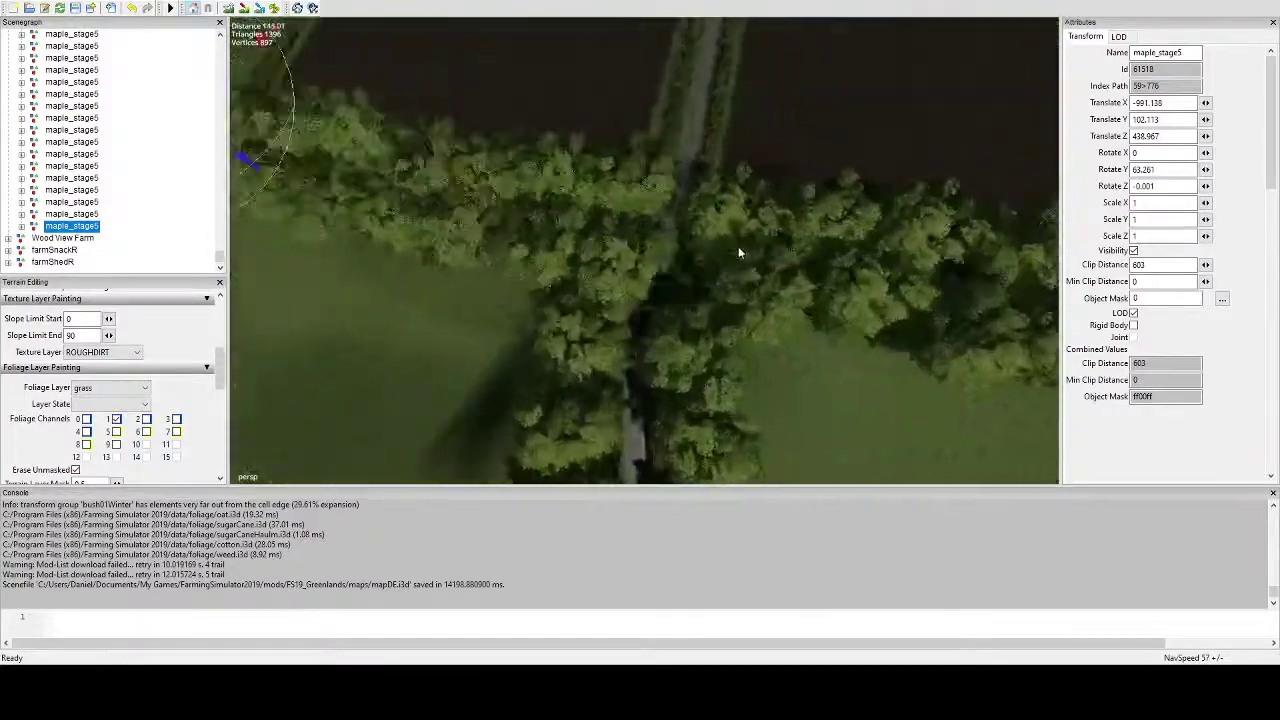
scroll(738, 248, up, 3)
alt+middle_drag(738, 248, 792, 196)
alt+drag(792, 196, 737, 174)
scroll(689, 215, up, 4)
alt+middle_drag(689, 215, 1030, 165)
alt+middle_drag(718, 231, 564, 177)
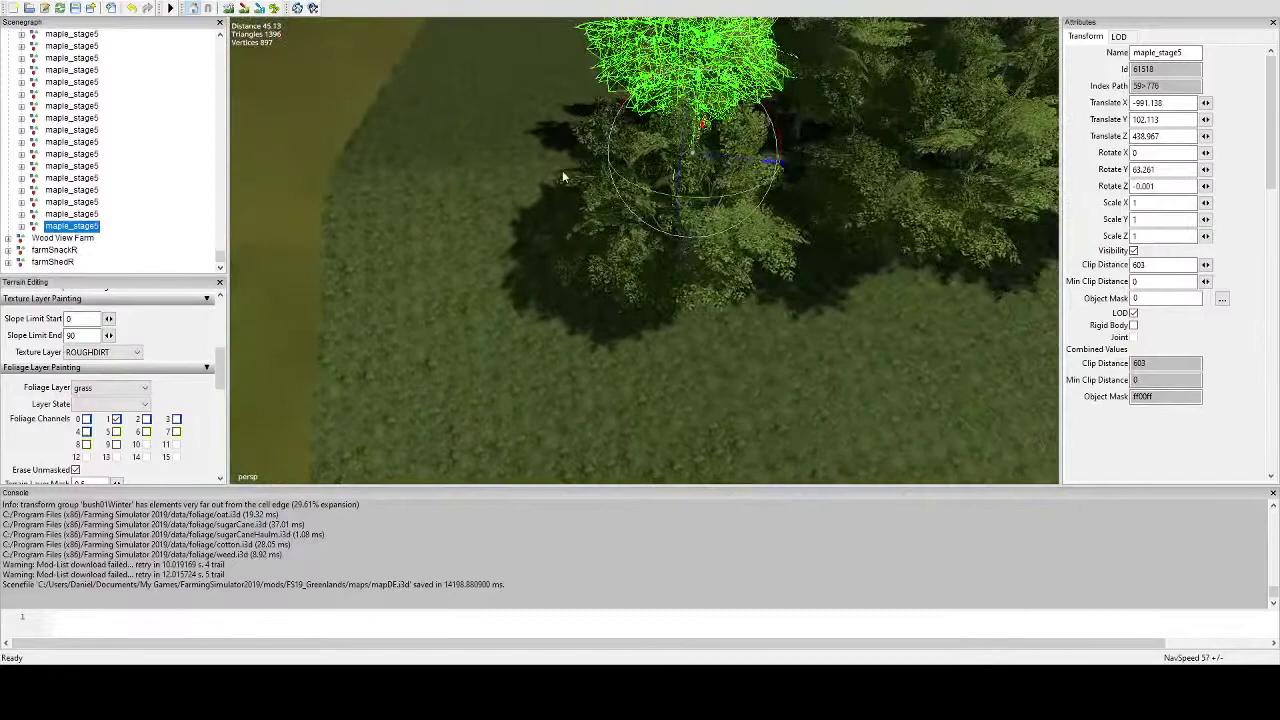
click(277, 9)
alt+drag(715, 155, 967, 229)
scroll(888, 326, down, 8)
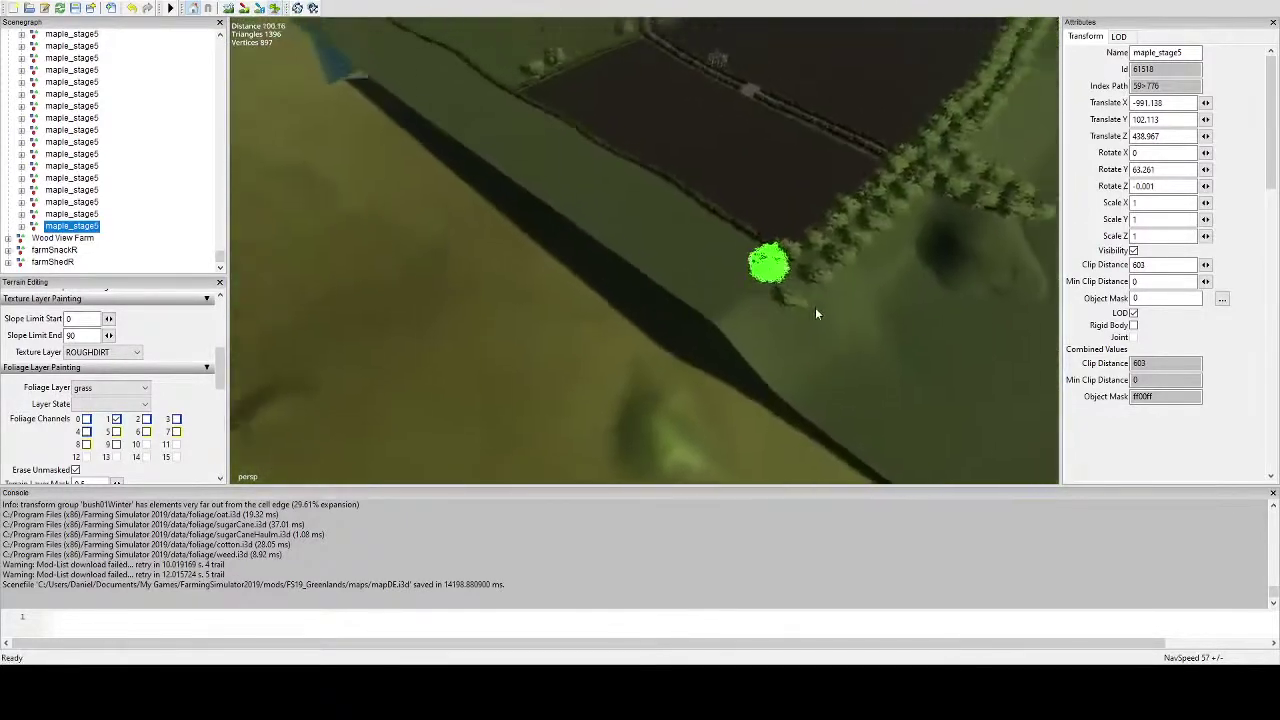
alt+middle_drag(815, 307, 730, 328)
right_drag(665, 322, 940, 195)
scroll(942, 195, up, 4)
alt+drag(942, 195, 800, 339)
right_drag(799, 340, 440, 345)
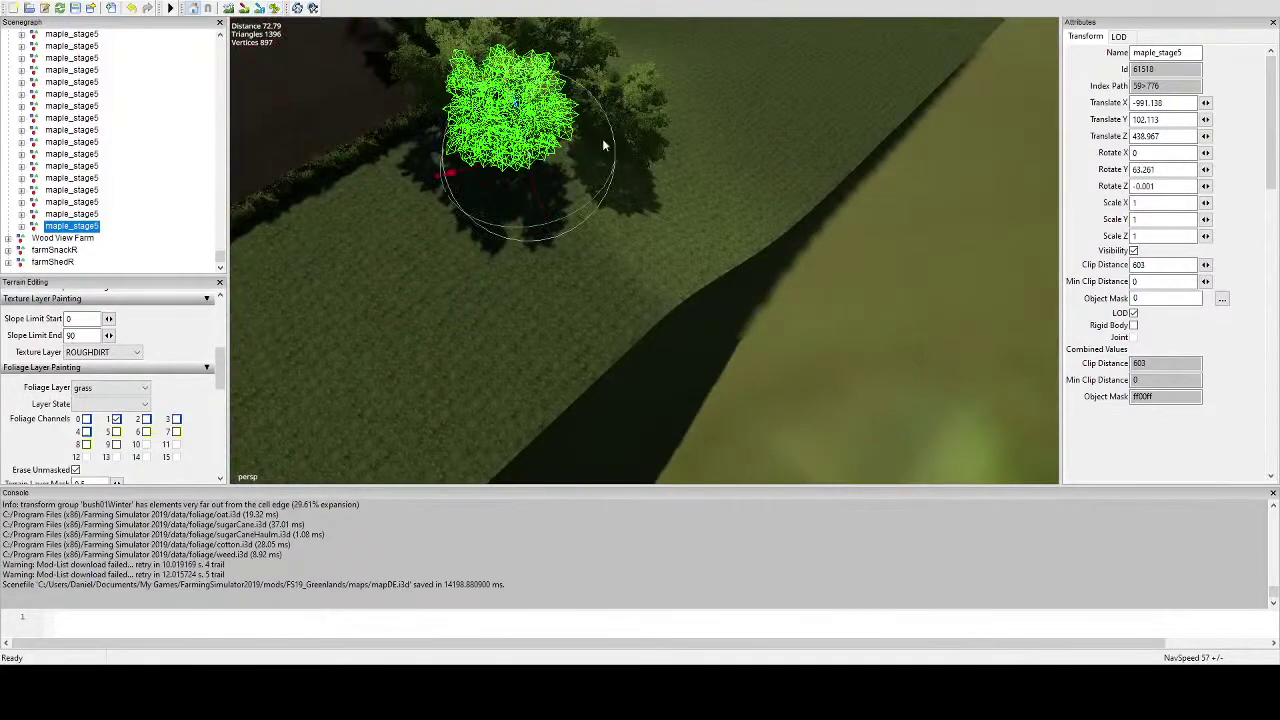
right_drag(603, 146, 809, 226)
Select the ground trees group at the wood's edge near X 322, Z 532, and place a duplicate further along the edge.
click(728, 289)
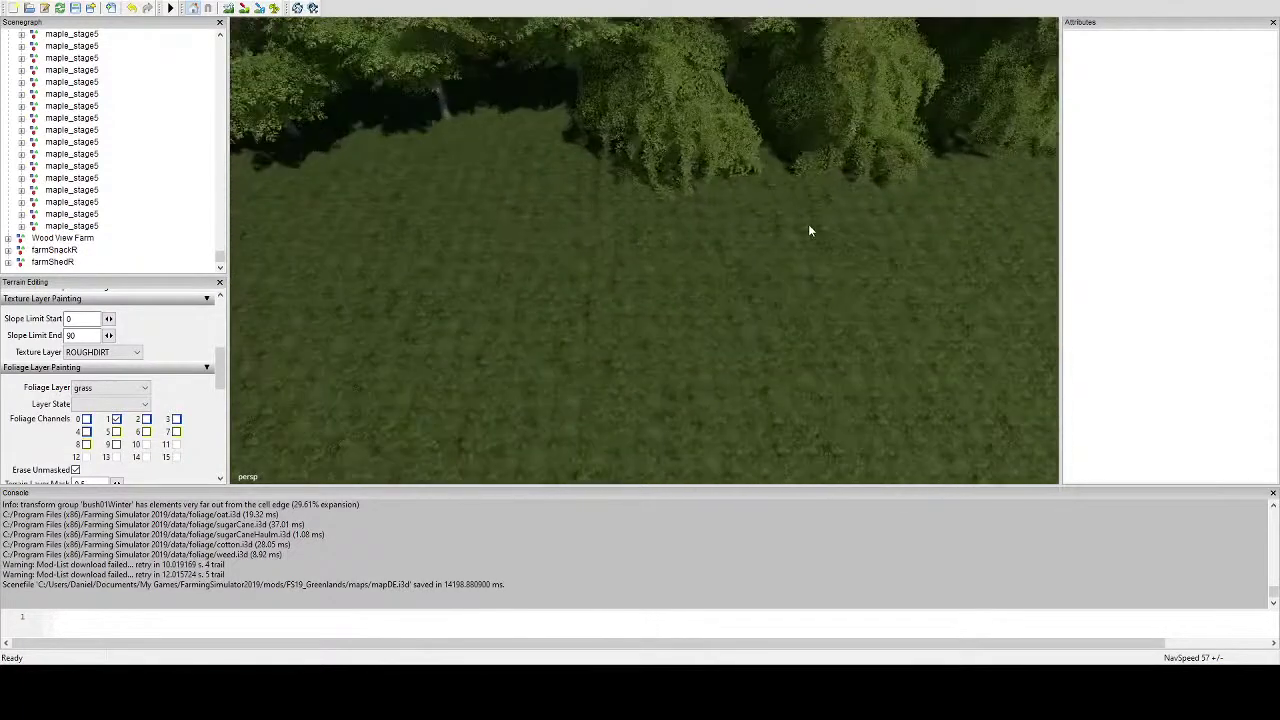
right_drag(689, 122, 538, 263)
click(611, 287)
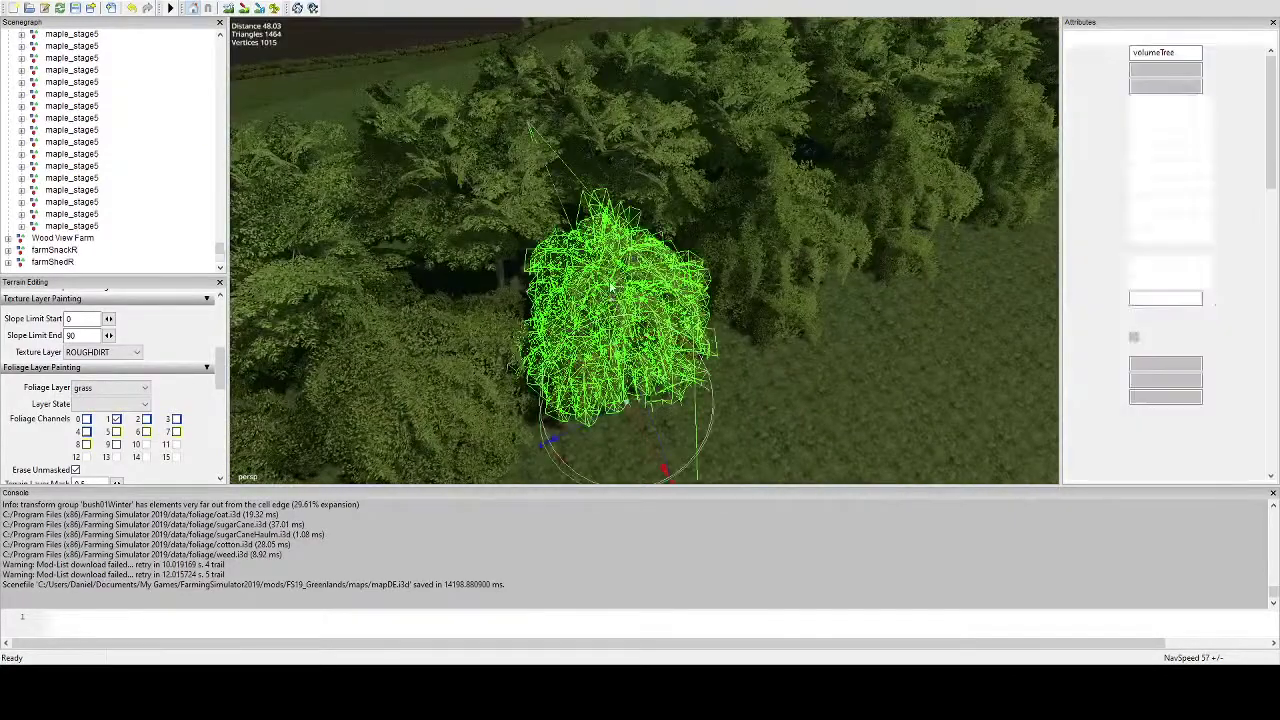
click(68, 106)
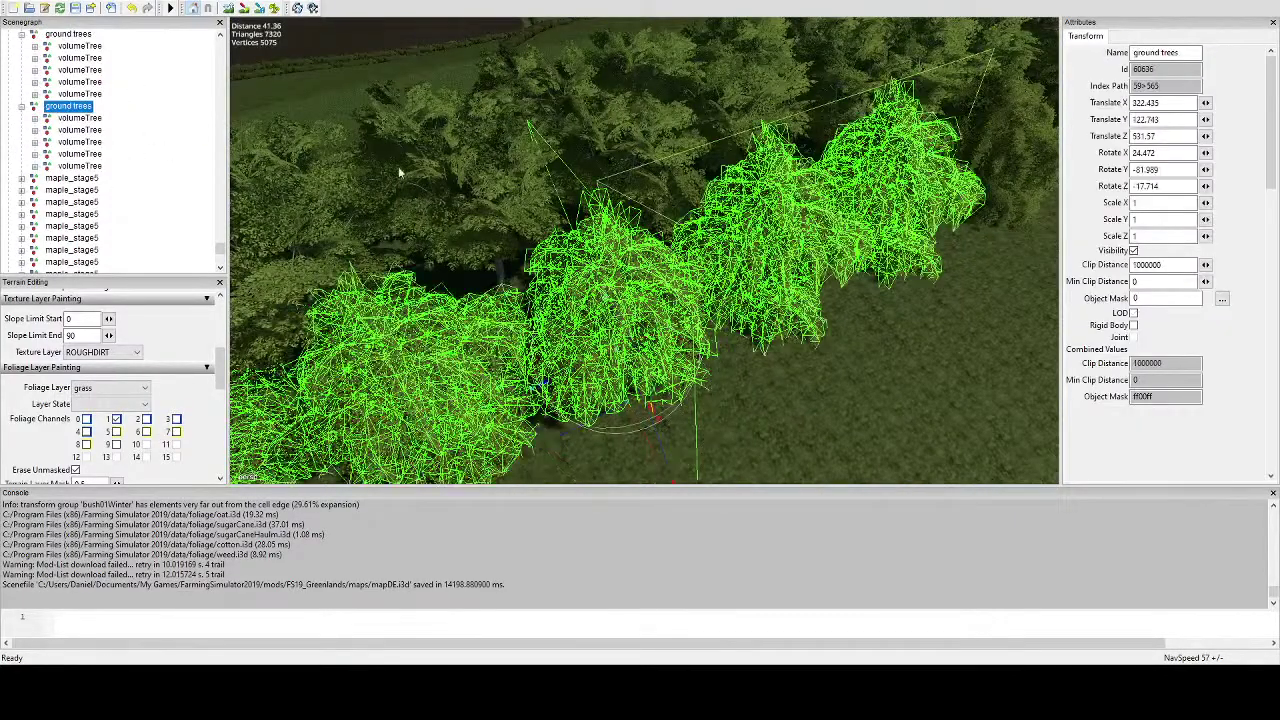
right_drag(398, 166, 605, 361)
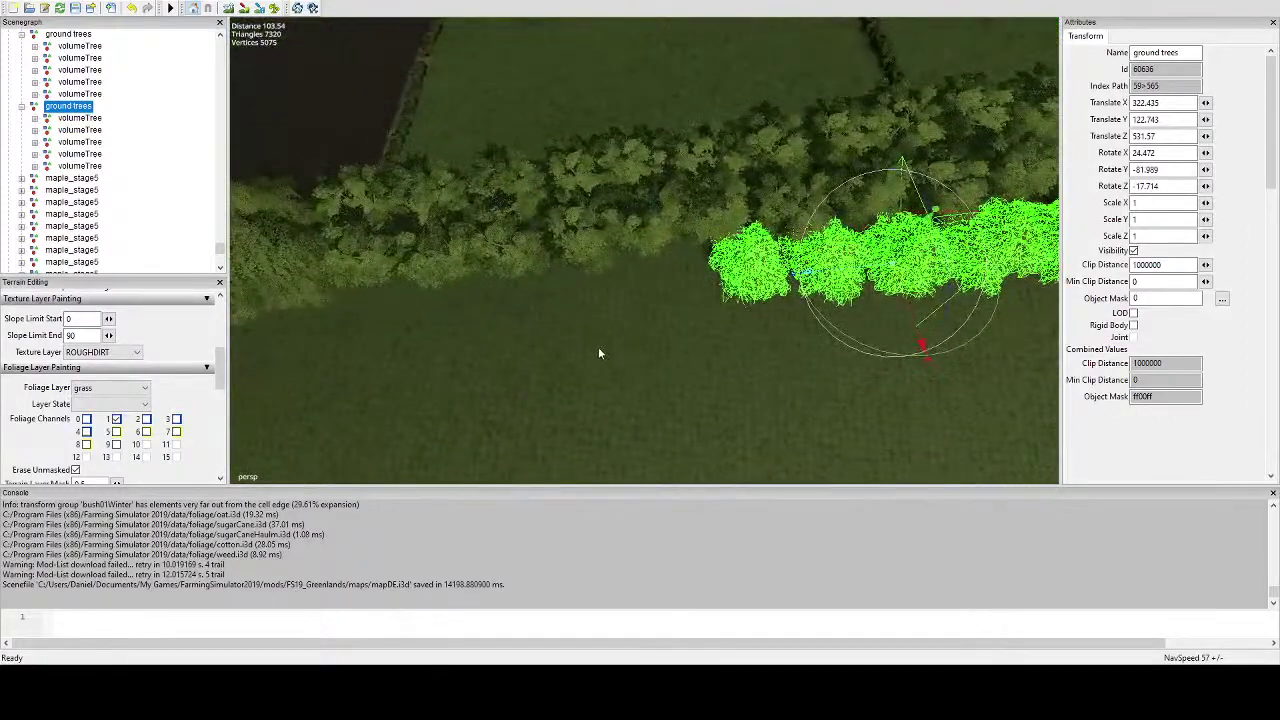
click(594, 269)
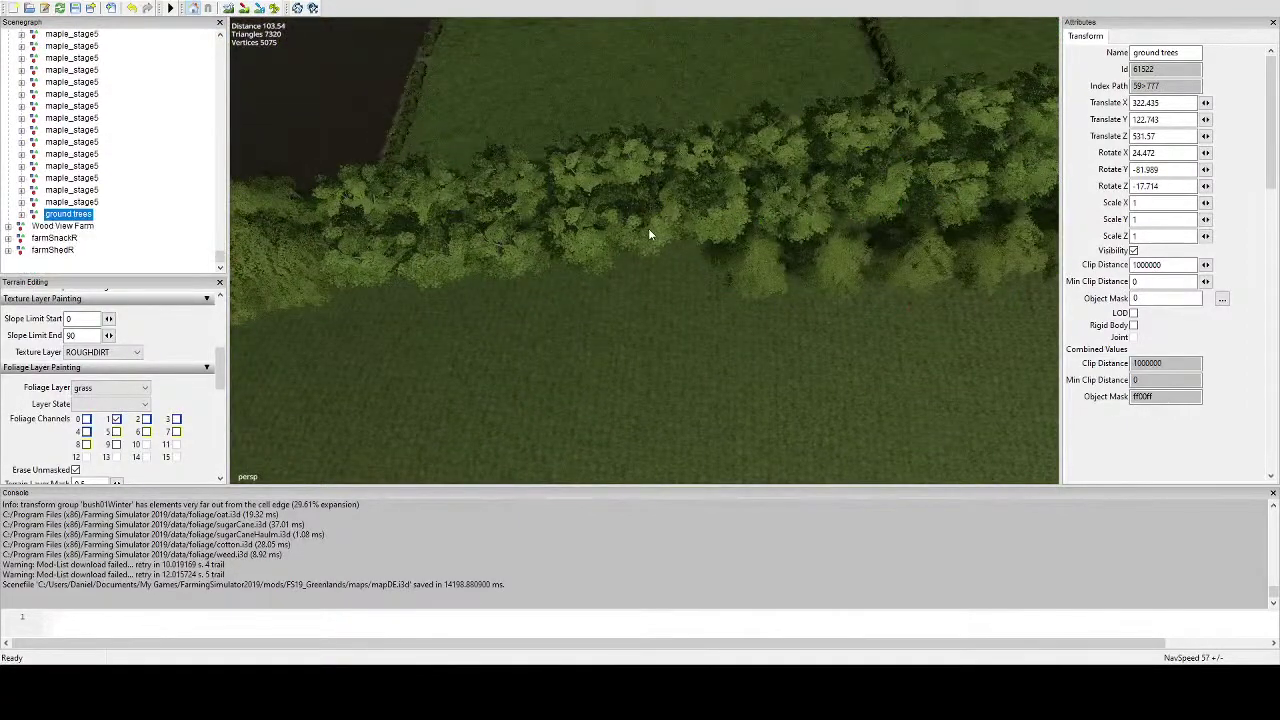
key(ctrl+b)
Align the duplicated ground trees group with the wood's edge at about X 253, Z 545.
alt+drag(532, 296, 666, 246)
drag(697, 118, 758, 183)
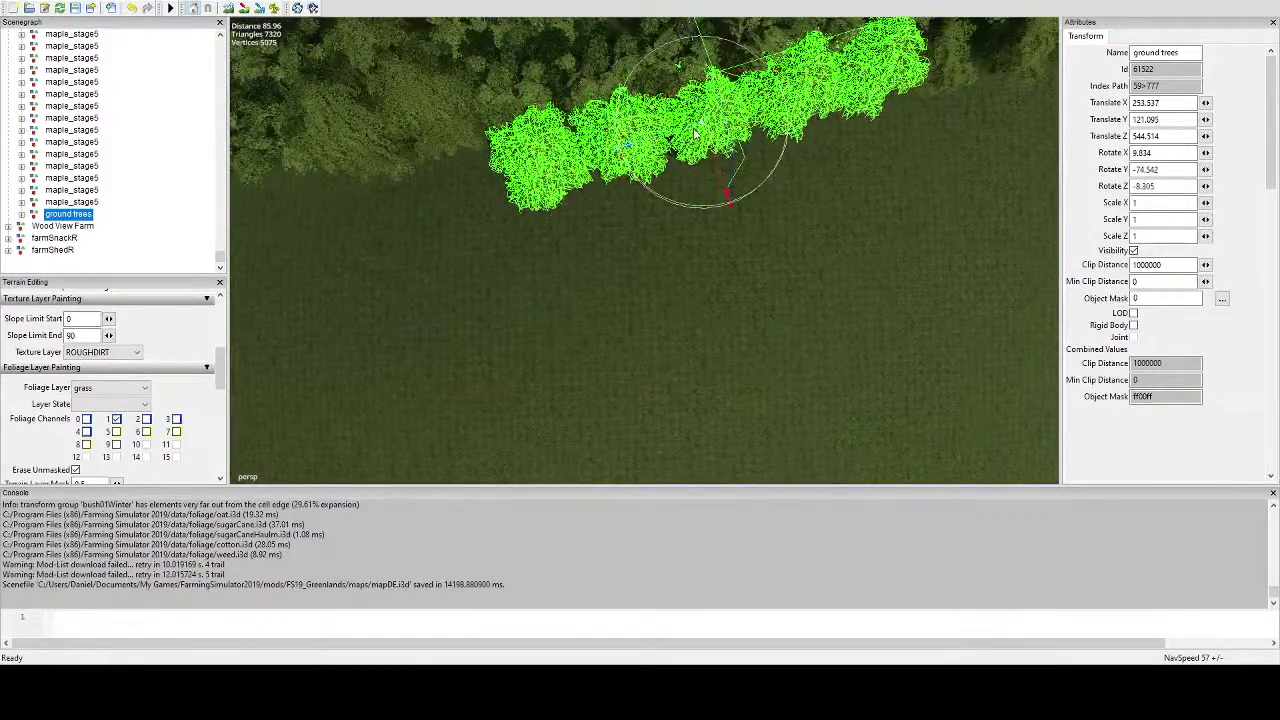
mouse_move(626, 144)
mouse_down()
mouse_move(587, 153)
mouse_move(618, 146)
mouse_up()
alt+middle_drag(694, 194, 713, 192)
alt+drag(713, 188, 769, 214)
scroll(750, 201, down, 3)
Duplicate the ground trees group to about X 181, Z 557, and rotate the copy parallel to the wood's edge.
key(ctrl+d)
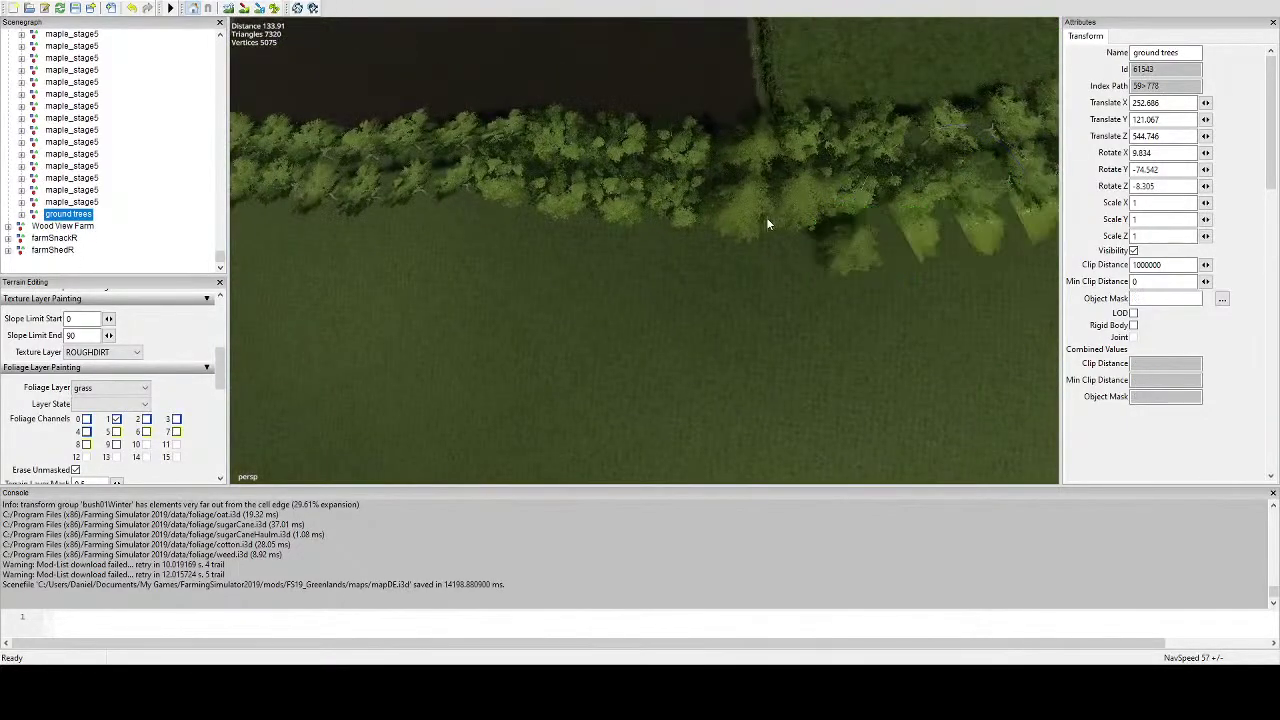
key(ctrl+b)
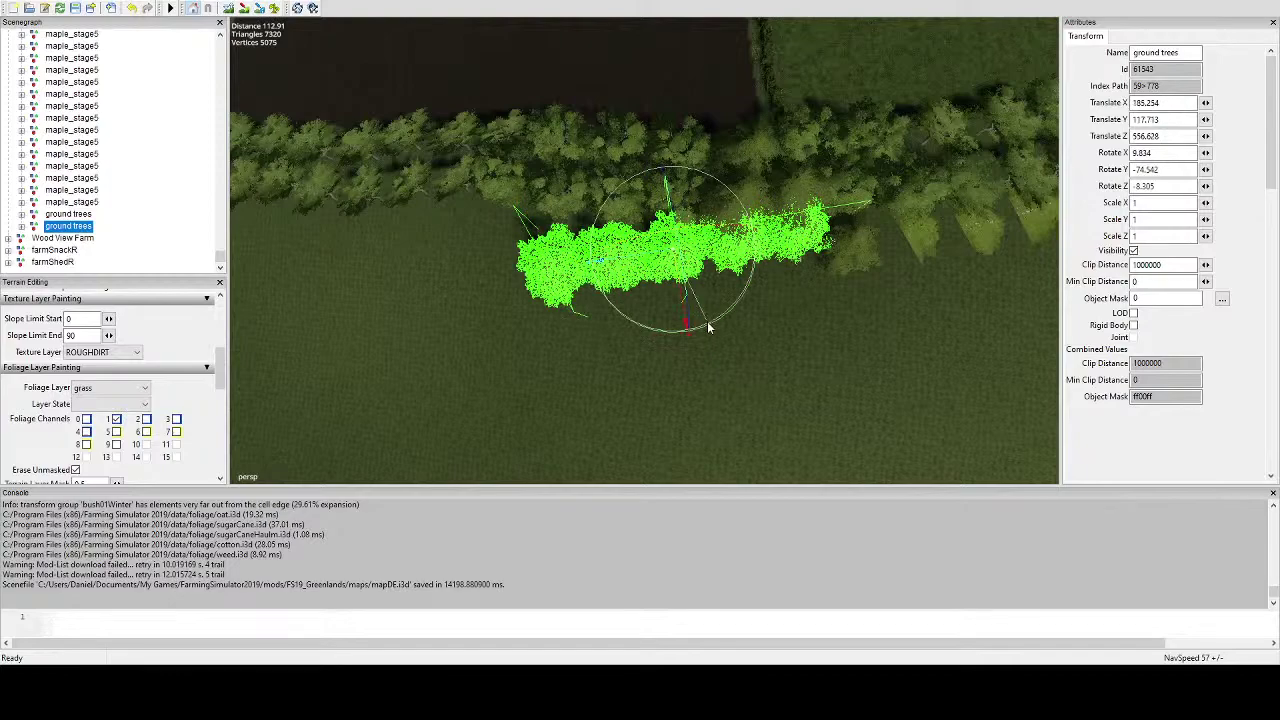
drag(708, 327, 680, 328)
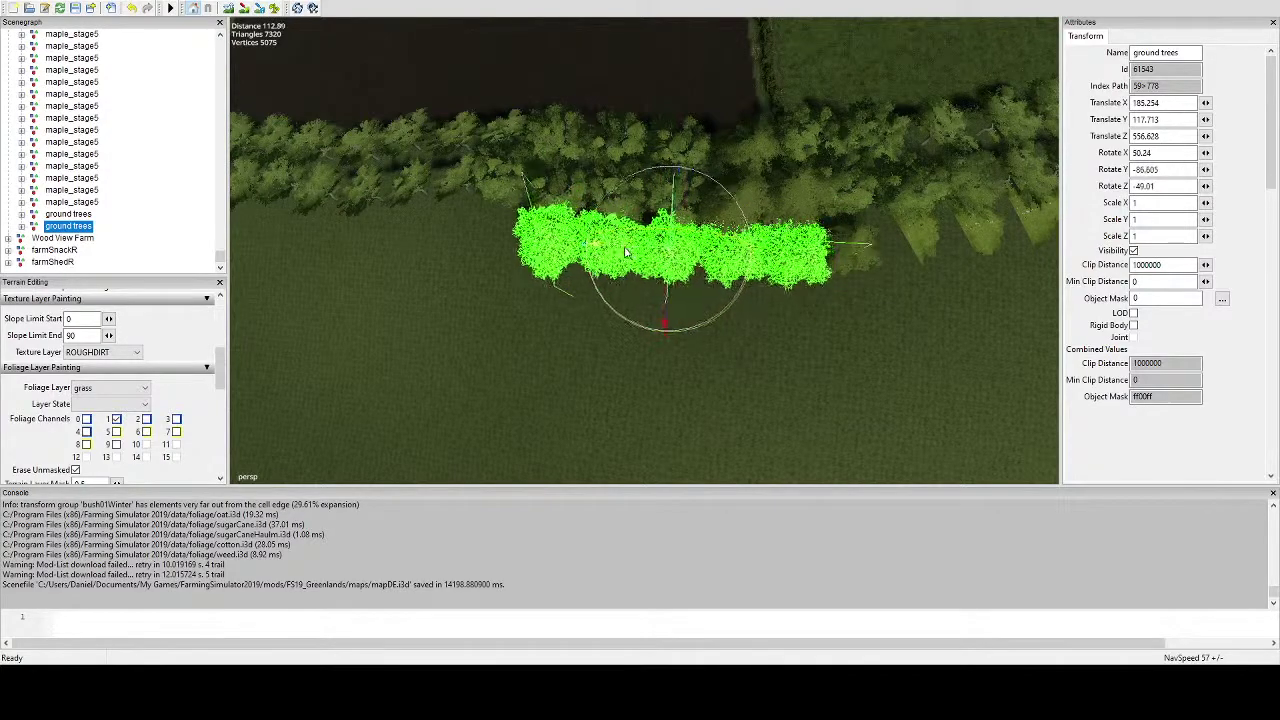
drag(626, 252, 738, 143)
Lower the ground trees copy to about Y 113.8 and tilt it to about X 53.8 to follow the slope.
scroll(612, 250, up, 5)
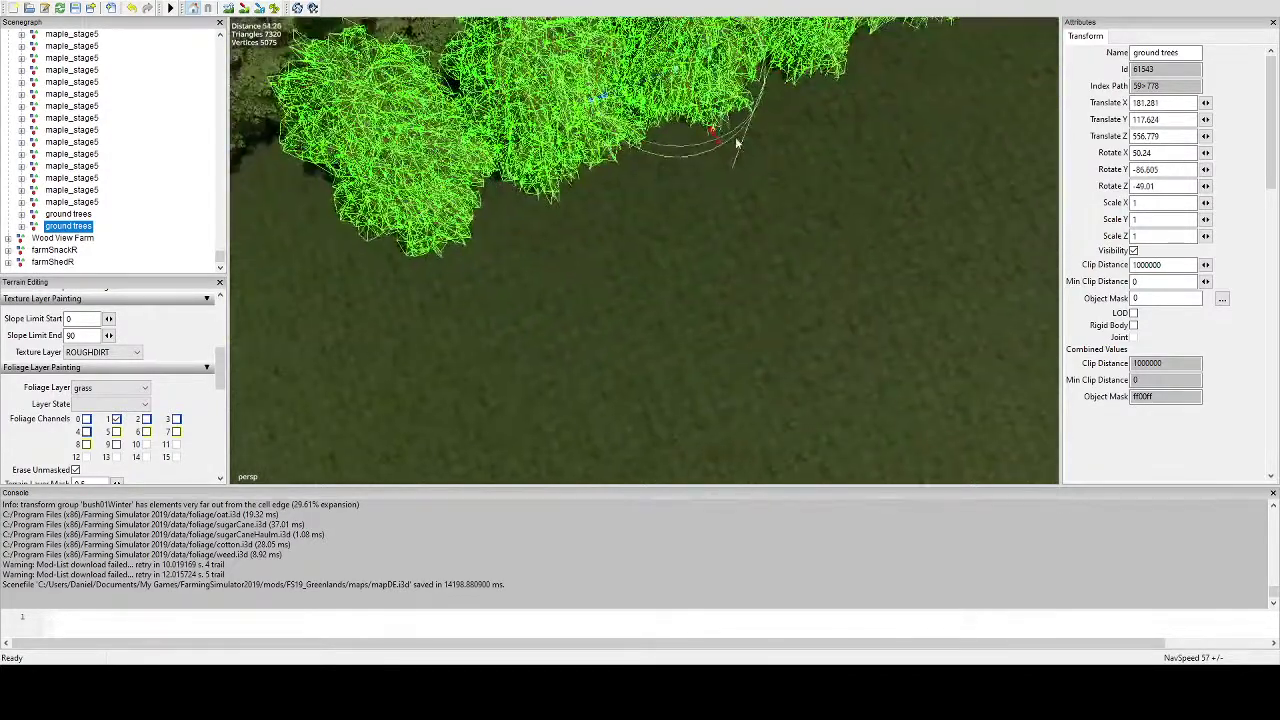
scroll(736, 143, down, 5)
drag(706, 212, 691, 333)
drag(674, 275, 743, 355)
alt+middle_drag(743, 355, 798, 370)
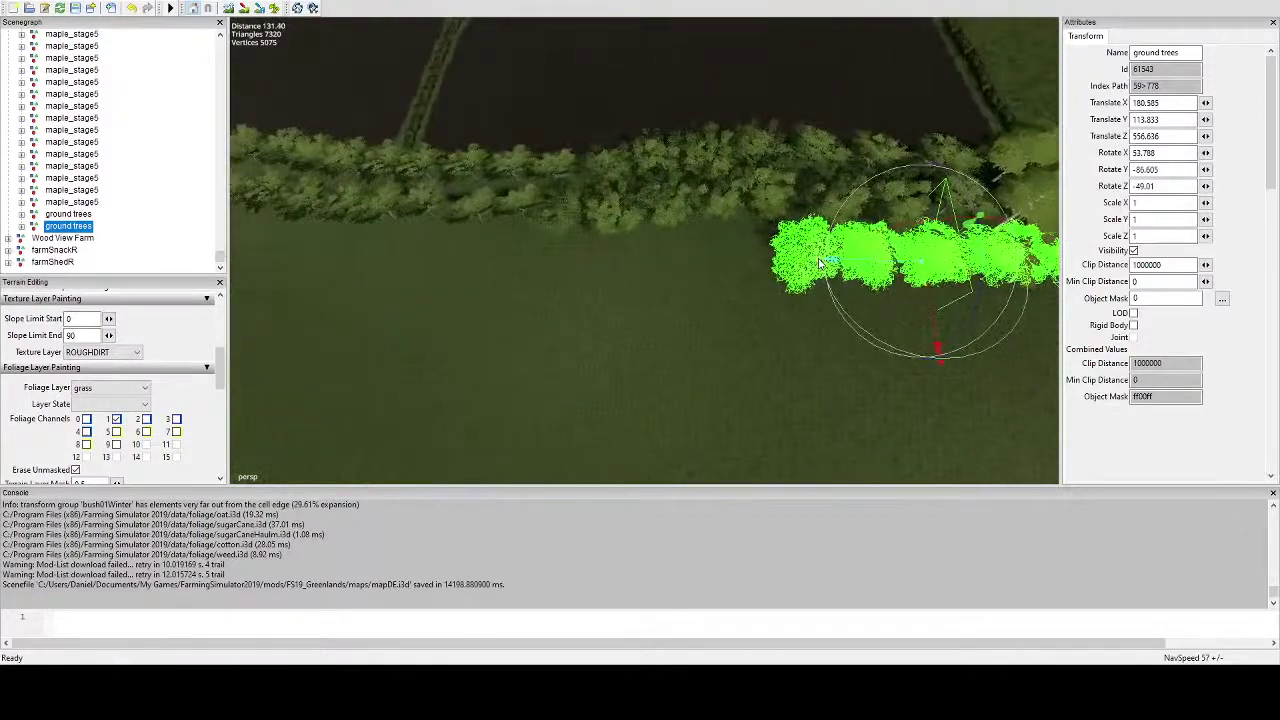
Place a further ground trees copy along the wood's edge at about X 112, Y 101, Z 556.
right_drag(656, 270, 840, 275)
drag(801, 175, 770, 248)
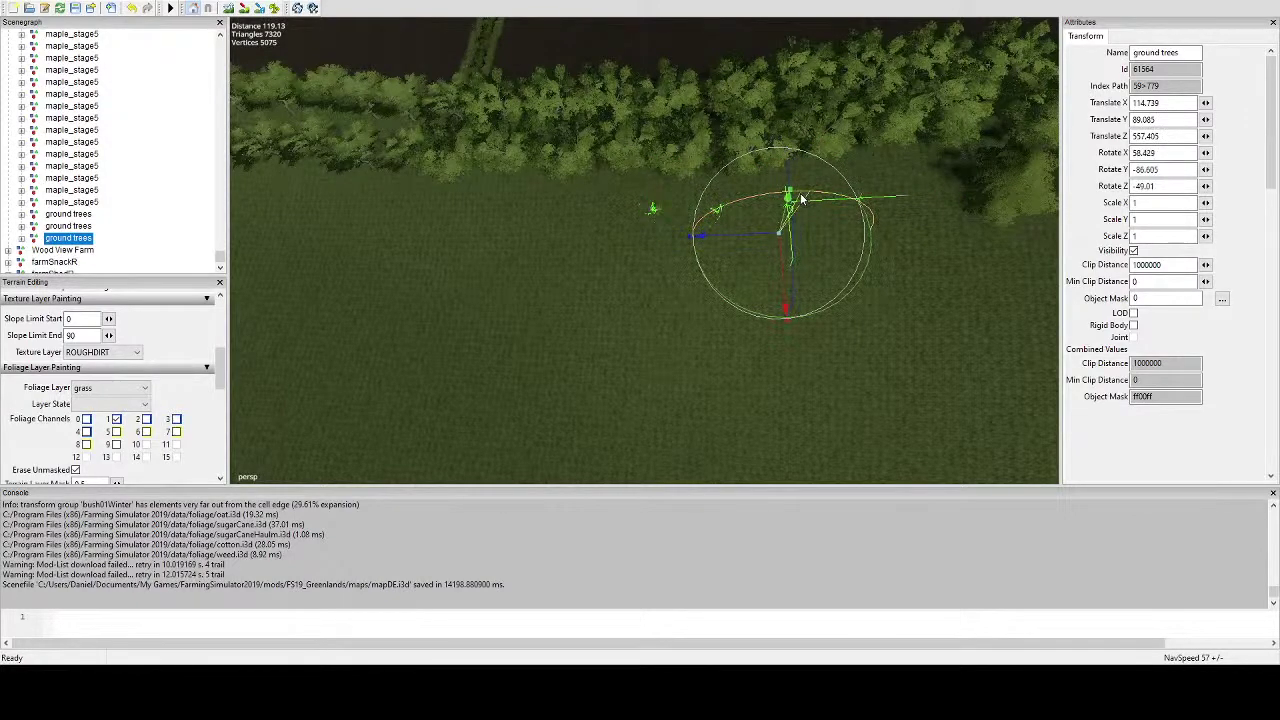
drag(788, 210, 799, 156)
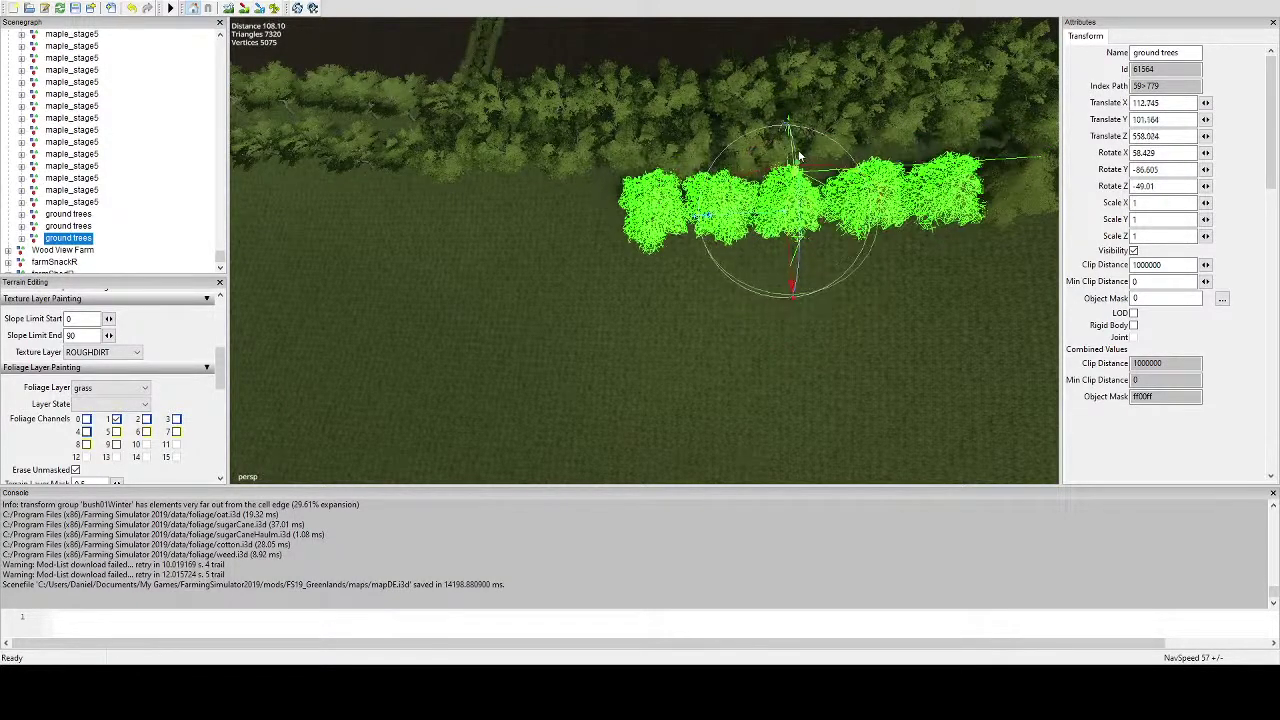
mouse_move(783, 220)
mouse_down()
mouse_move(762, 200)
mouse_move(785, 208)
mouse_up()
scroll(785, 215, down, 3)
alt+middle_drag(786, 238, 895, 303)
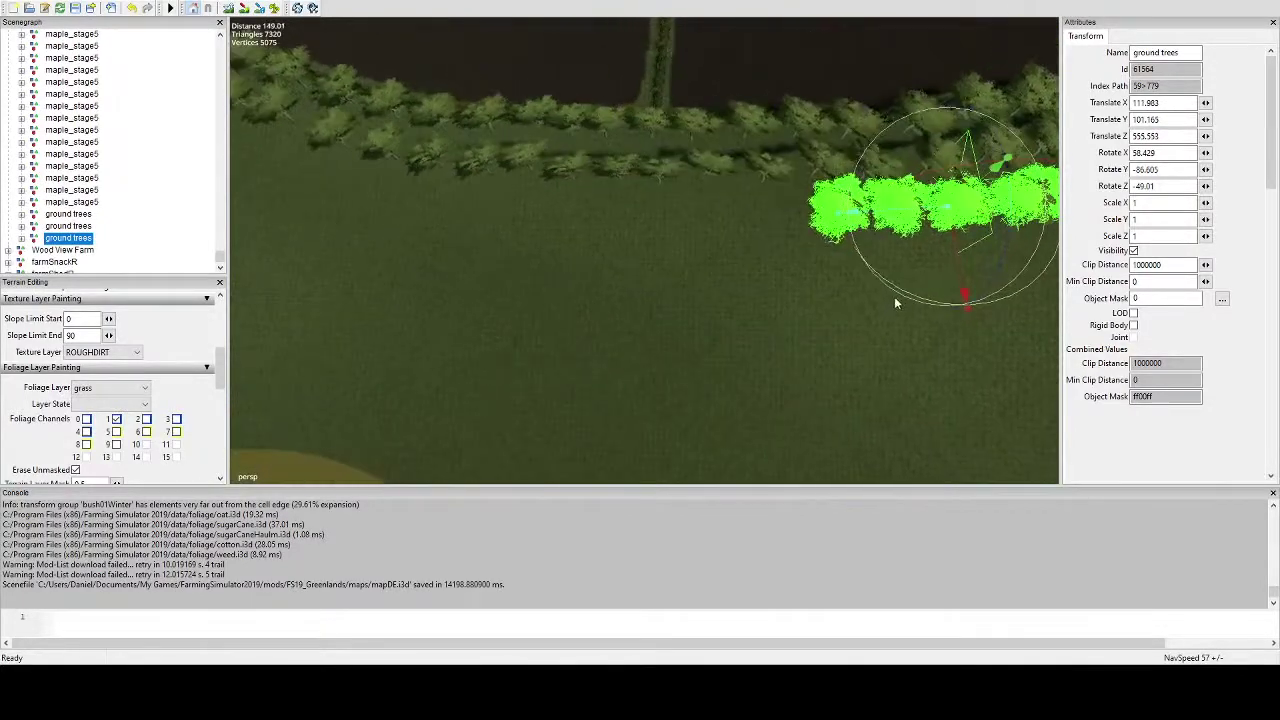
Duplicate the ground trees group to about X 43, Y 88.7, Z 557, and rotate the copy to follow the wood's edge.
key(ctrl+d)
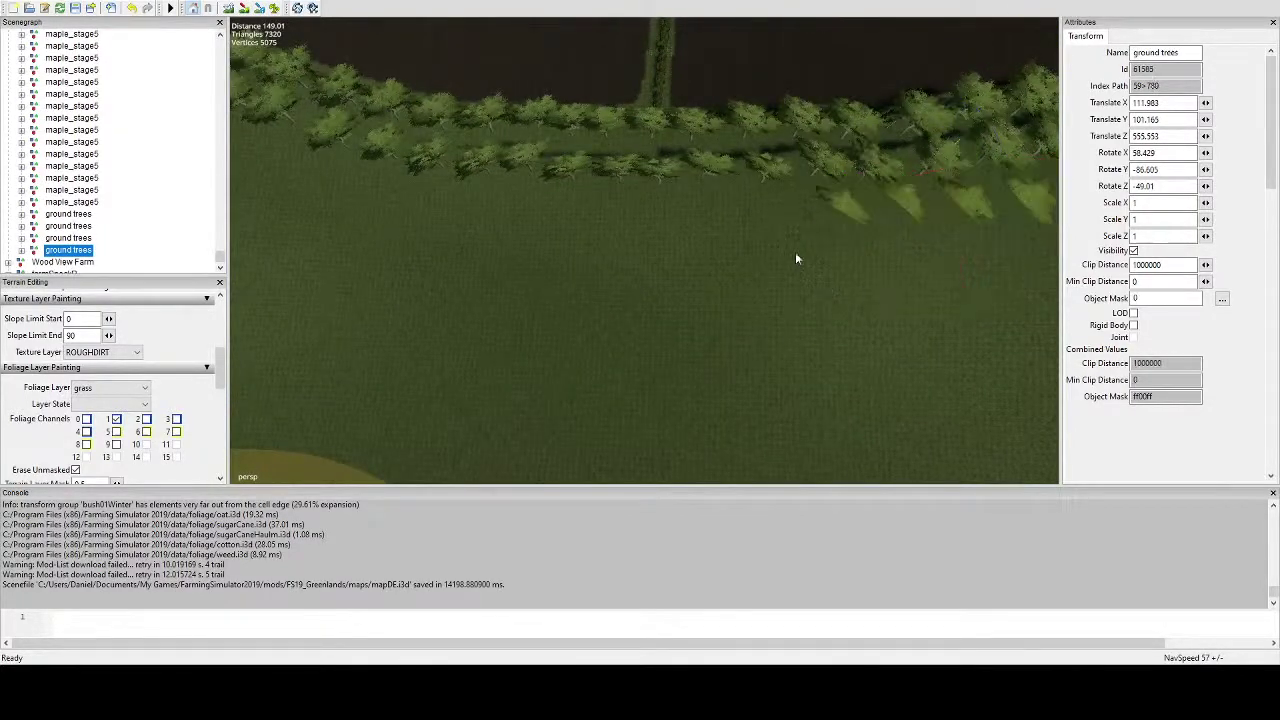
mouse_move(728, 223)
alt+mouse_down()
mouse_move(768, 239)
mouse_move(786, 229)
mouse_move(755, 200)
mouse_move(741, 211)
alt+mouse_up()
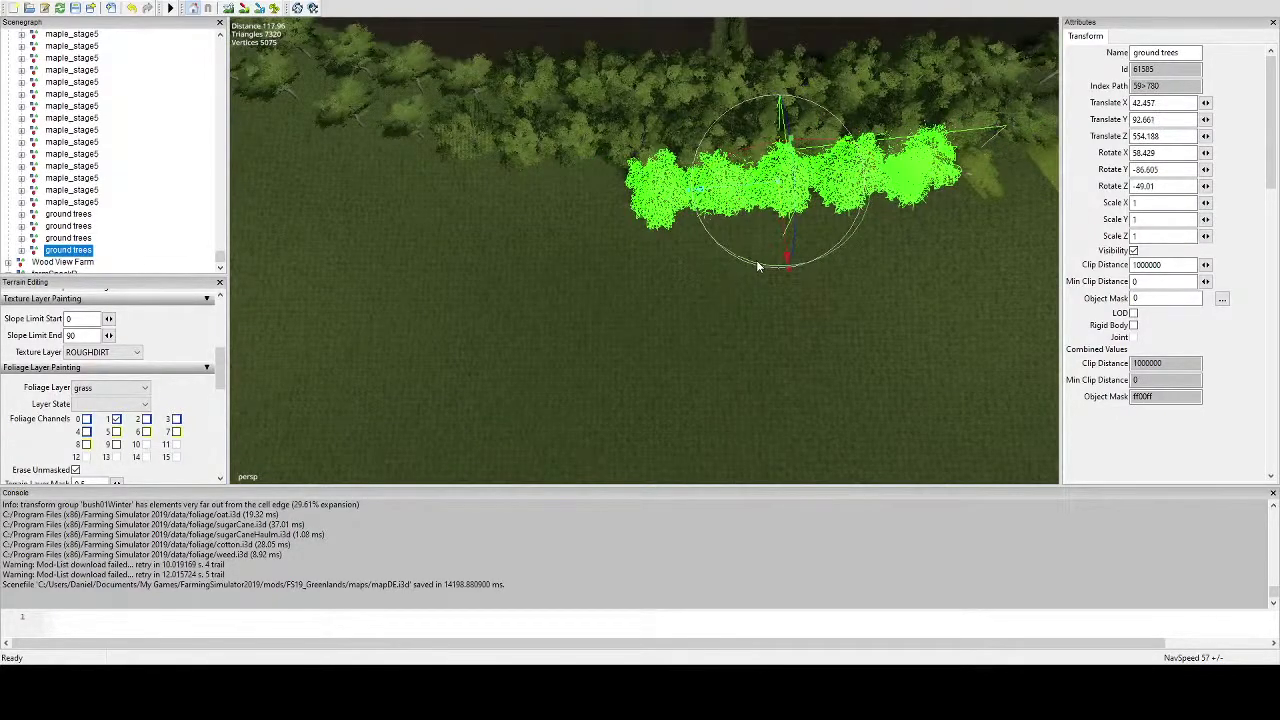
drag(756, 266, 766, 165)
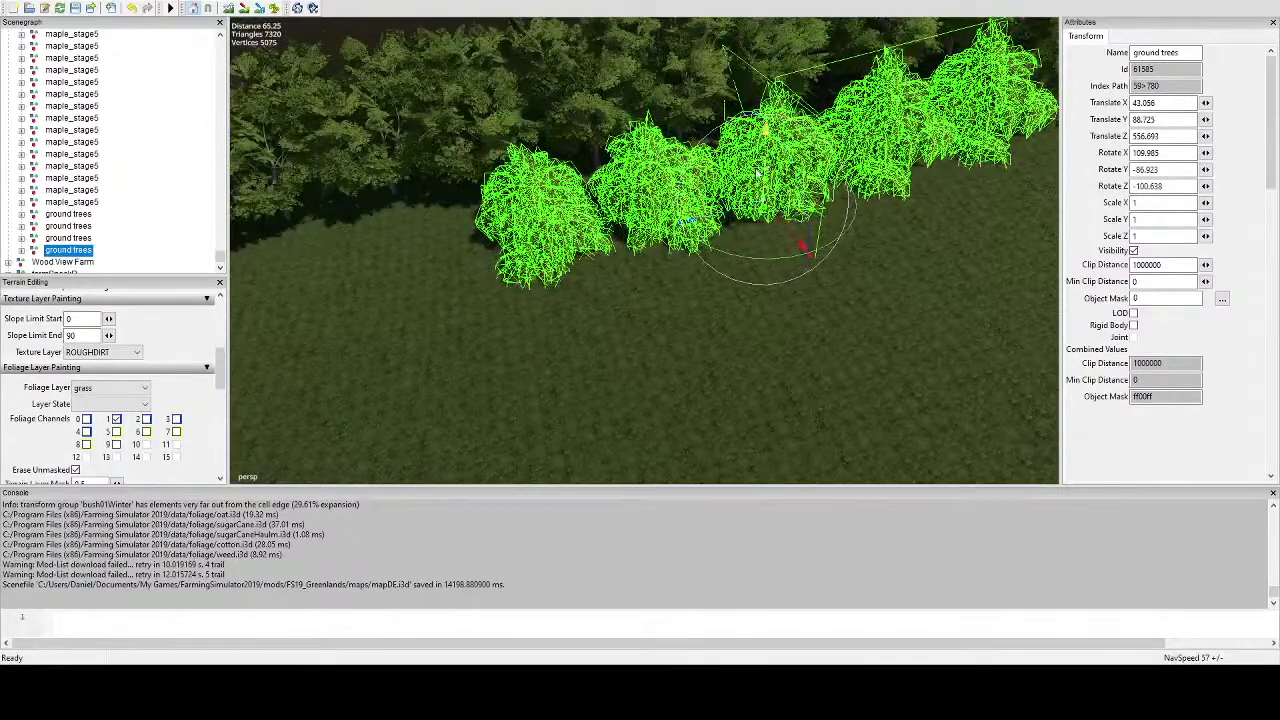
right_drag(757, 173, 783, 393)
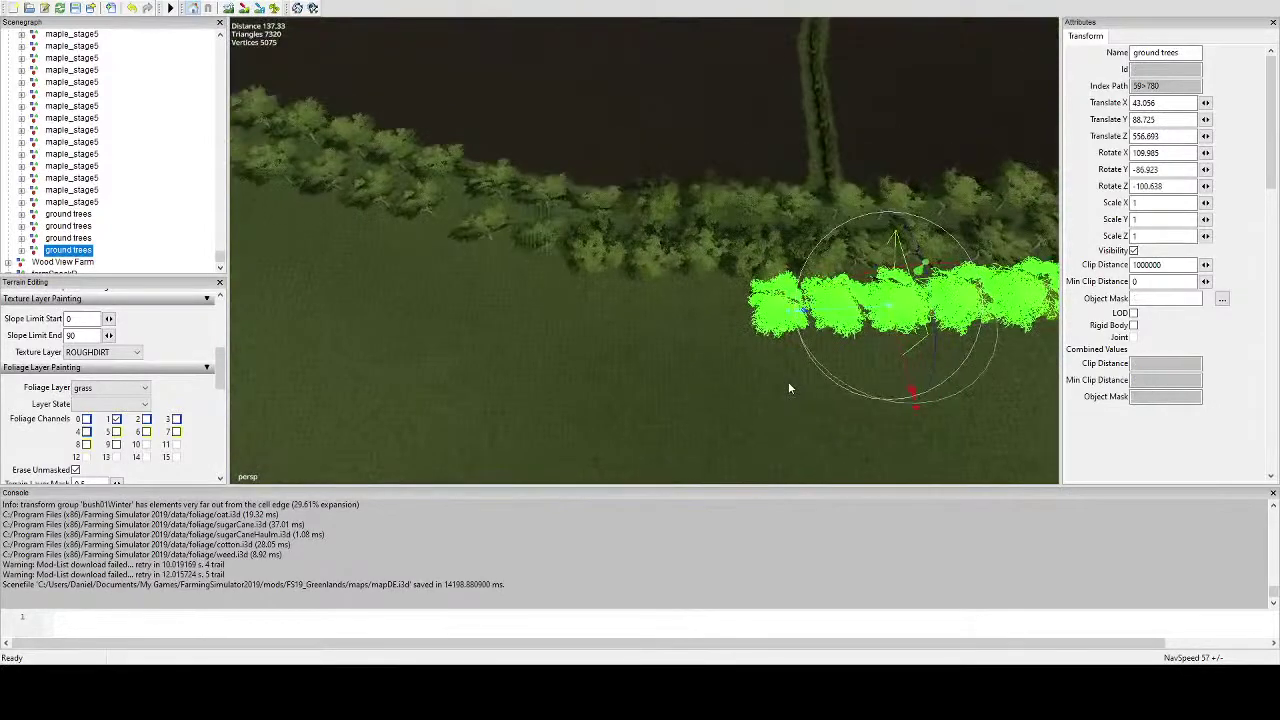
Duplicate the ground trees row and place the copy along the woodland edge at about X -29, Z 553.
key(ctrl+d)
right_drag(618, 306, 777, 322)
drag(773, 323, 795, 343)
alt+middle_drag(795, 343, 662, 242)
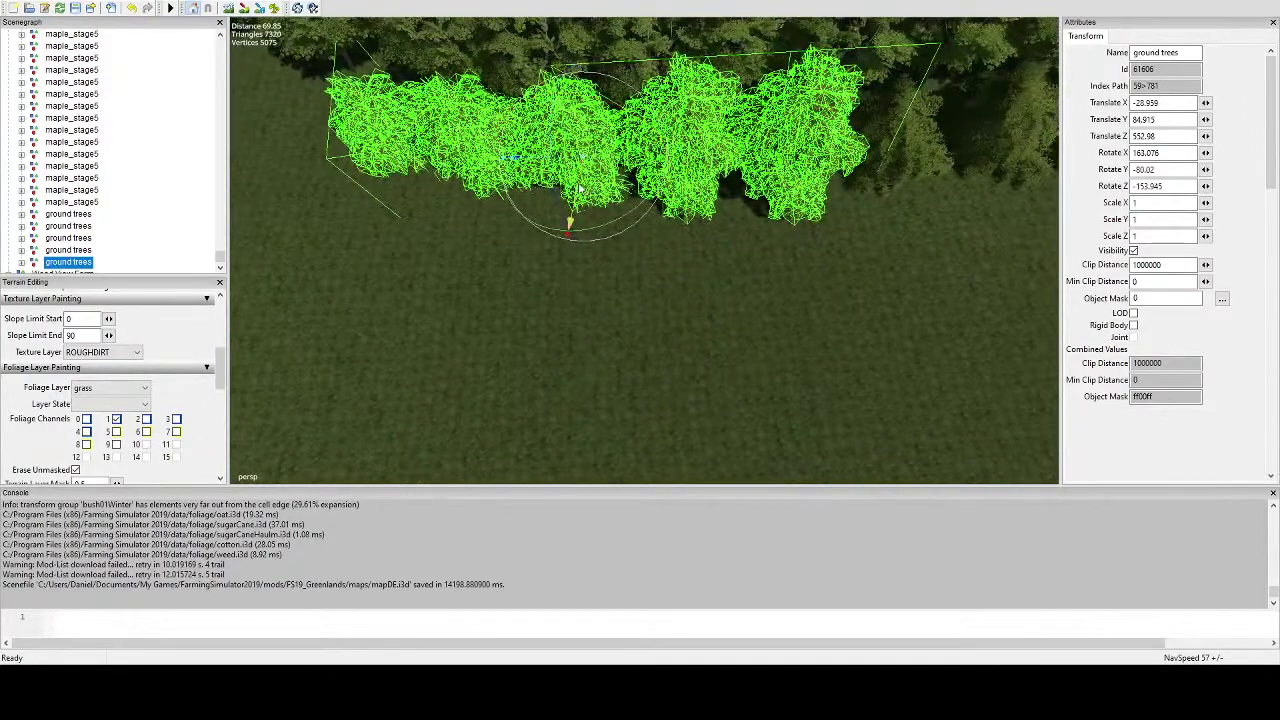
Lower and tilt the copied row to fit the terrain, ending at about X -27, Y 83, Z 550.
drag(579, 188, 579, 180)
drag(571, 122, 617, 209)
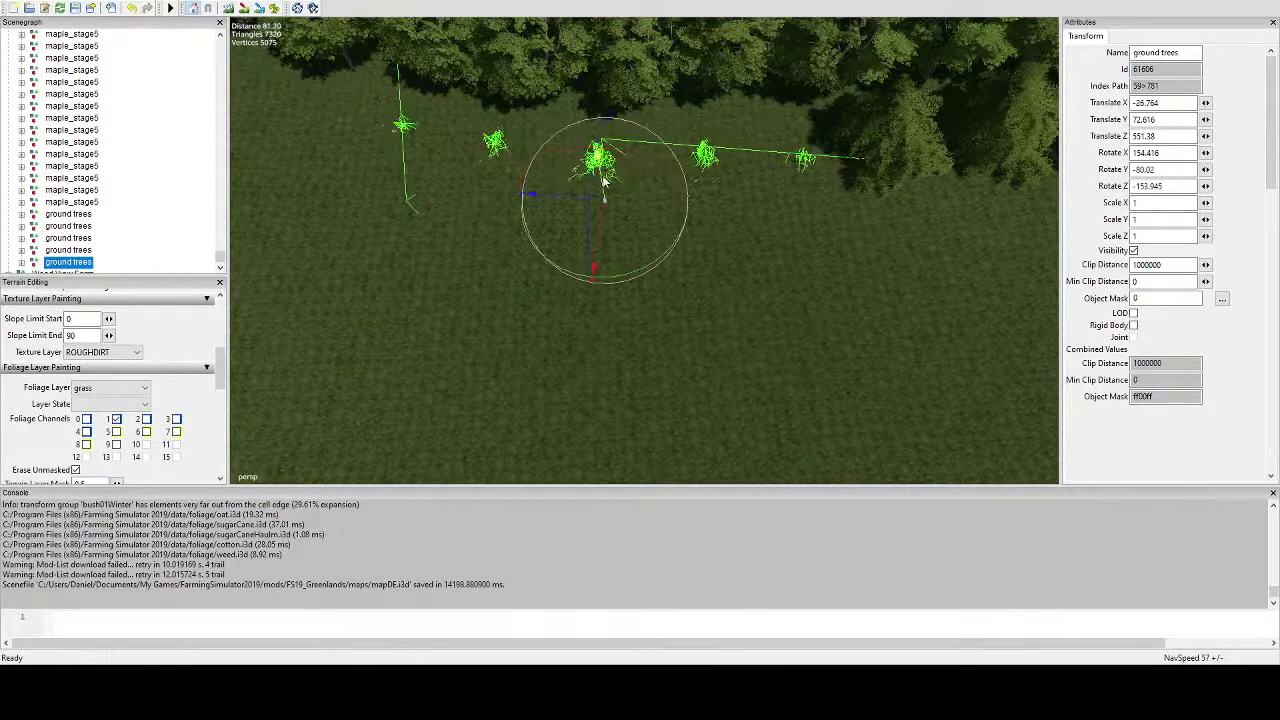
drag(604, 182, 629, 170)
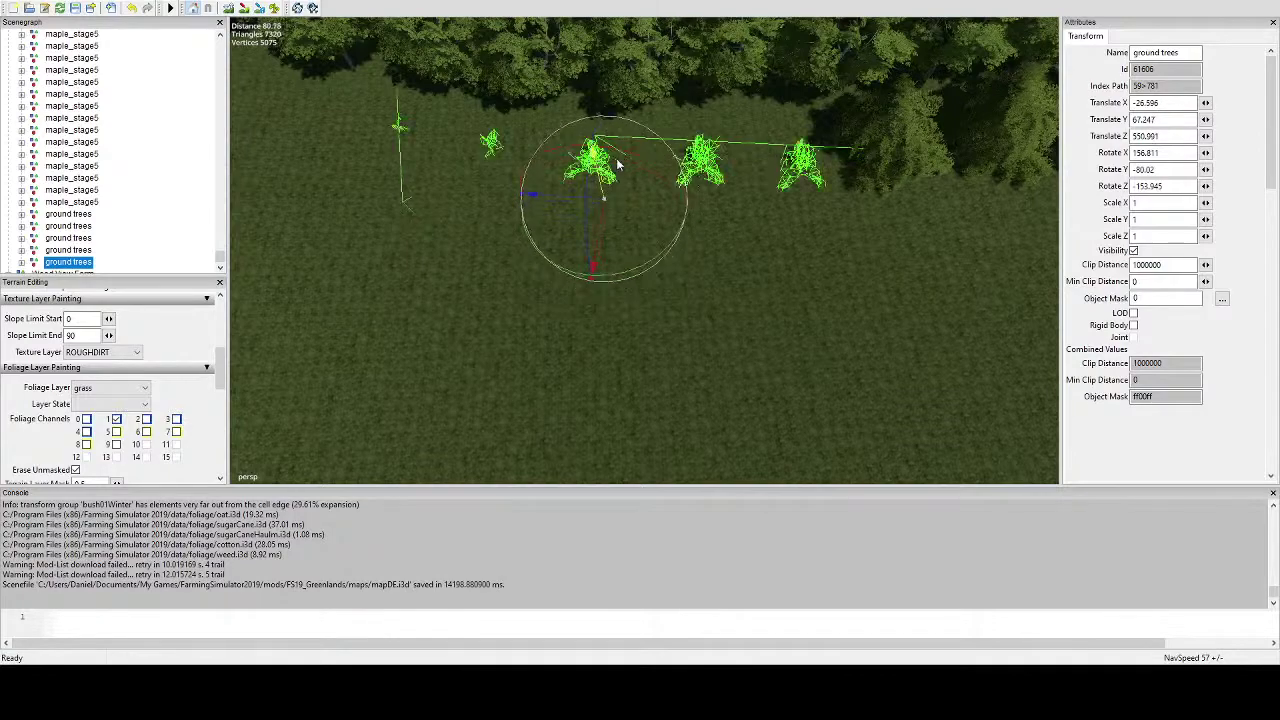
drag(617, 165, 688, 193)
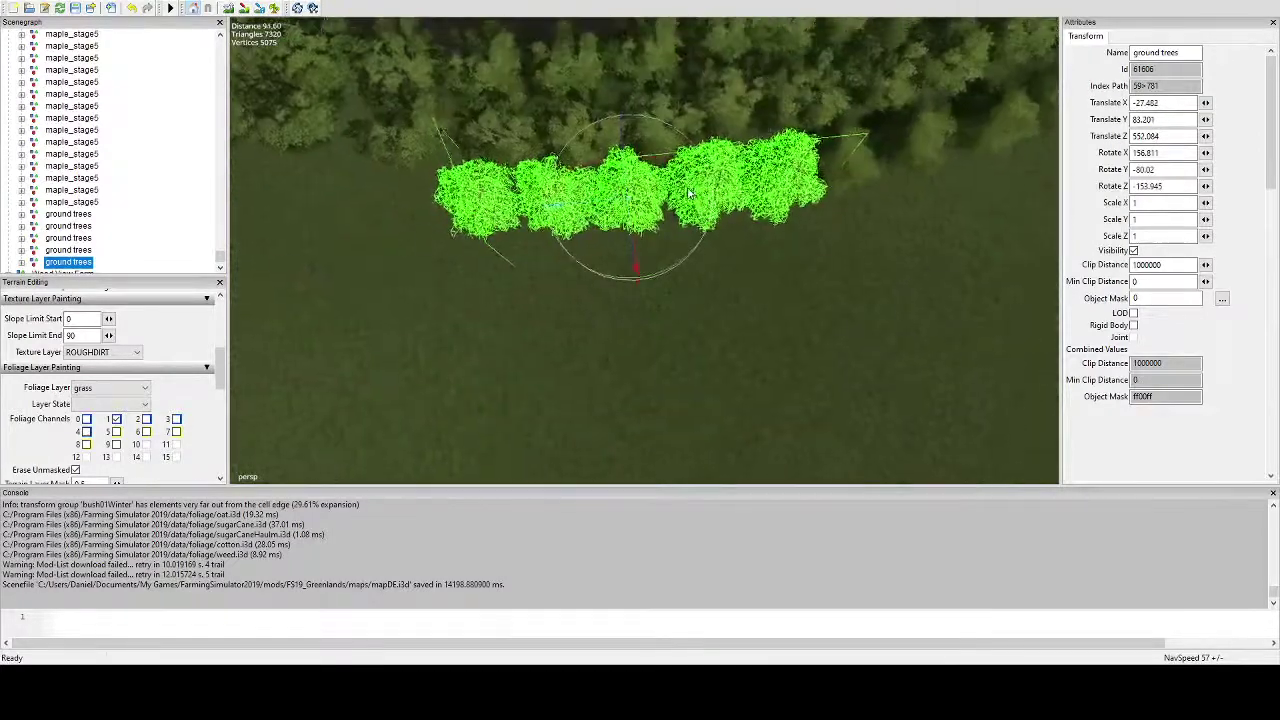
drag(635, 231, 636, 213)
Duplicate the row to about X -95, Z 538 and rotate the copy to follow the tree line.
alt+middle_drag(655, 222, 784, 241)
alt+drag(784, 246, 777, 287)
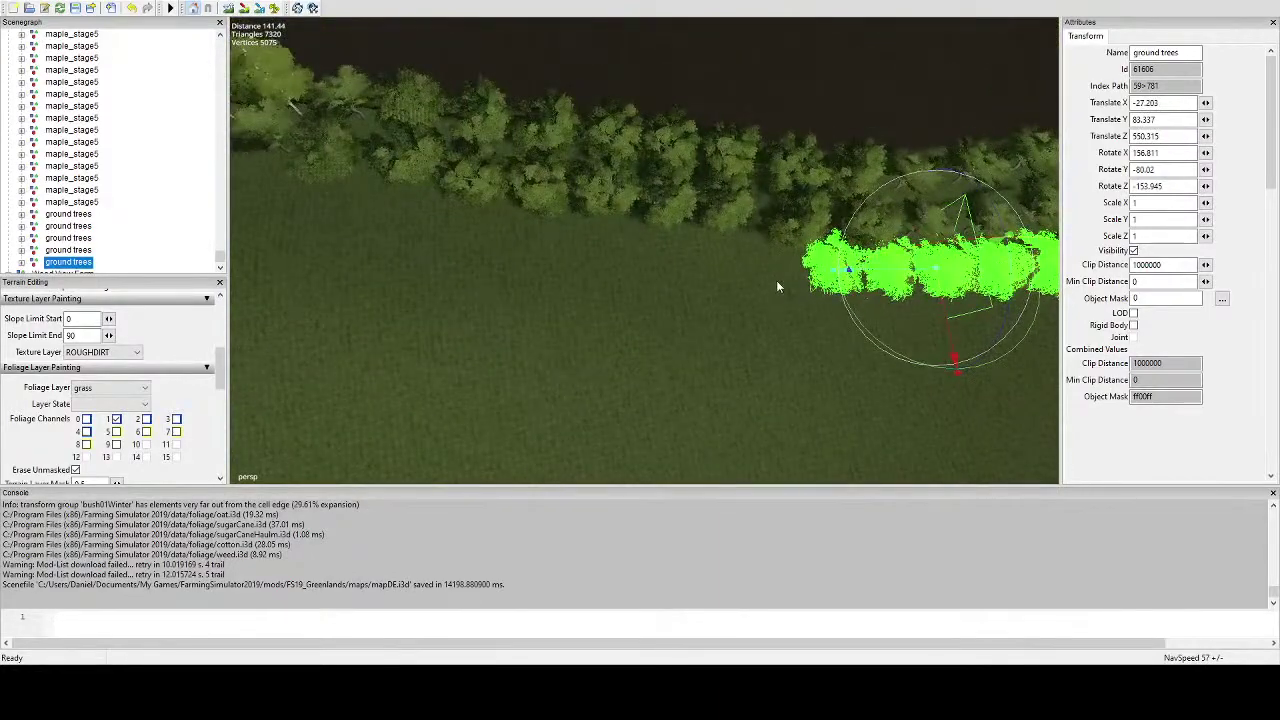
key(ctrl+d)
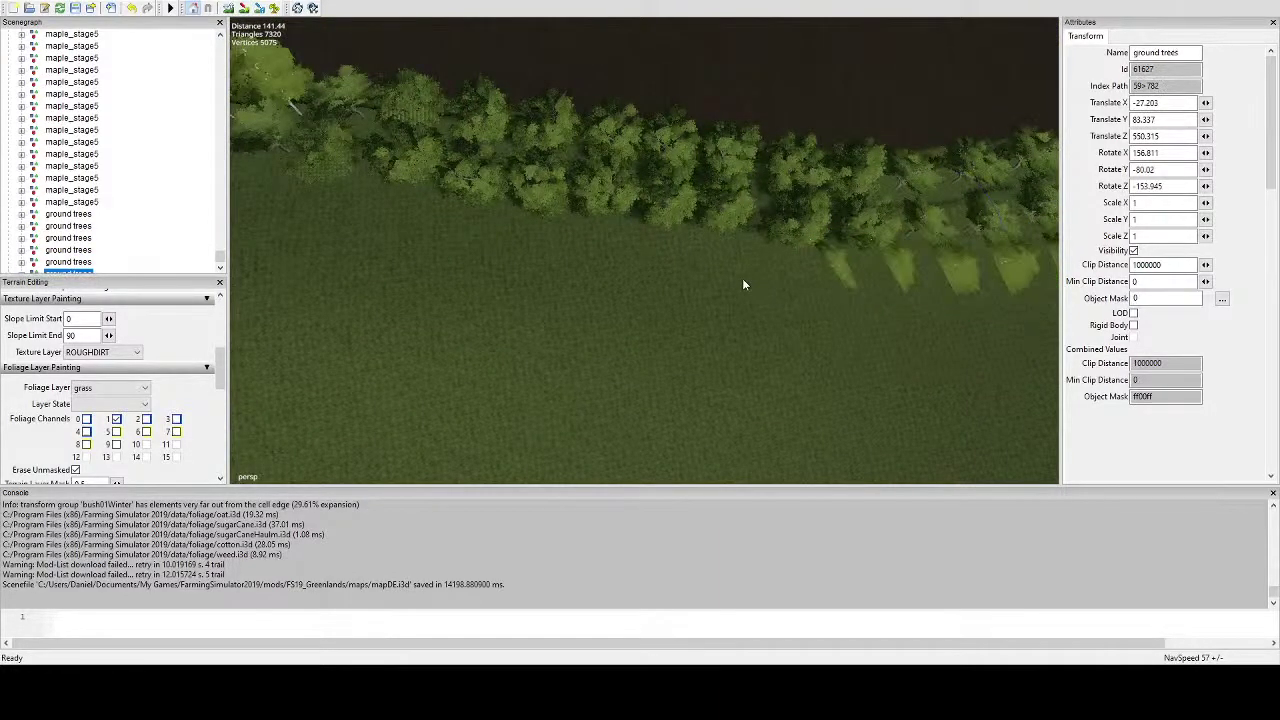
key(ctrl+b)
scroll(720, 286, up, 5)
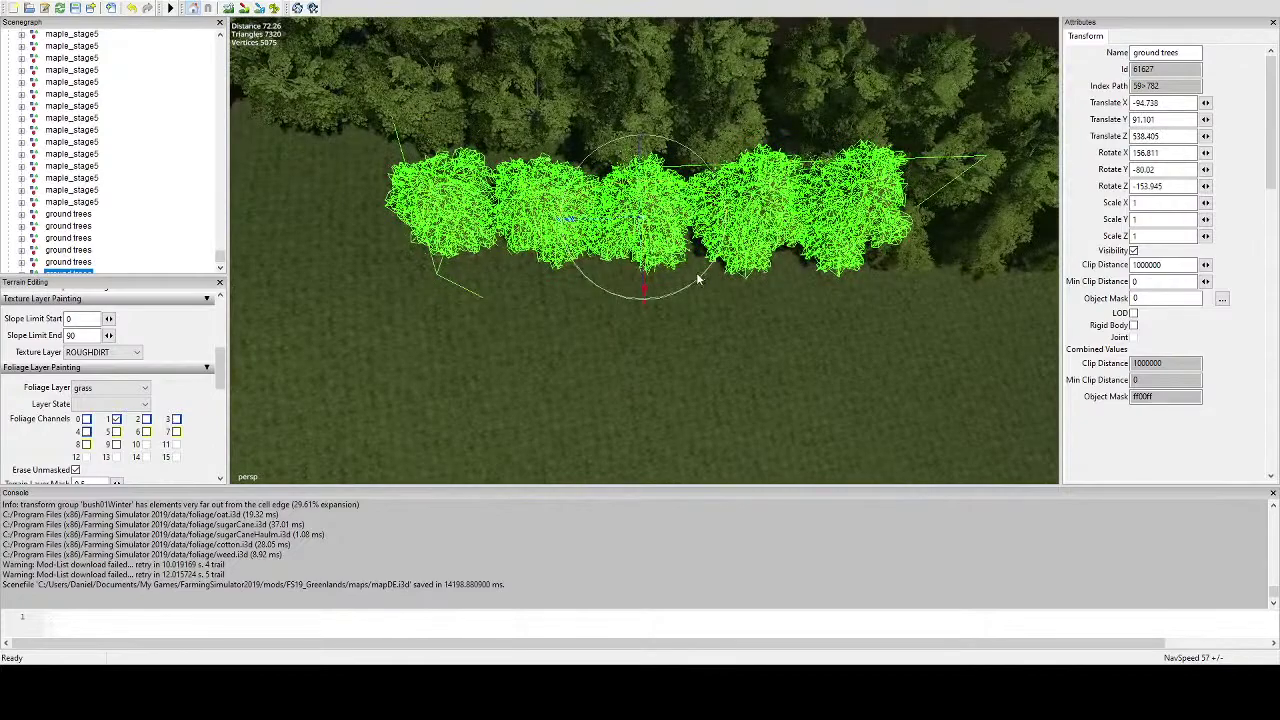
drag(694, 281, 688, 296)
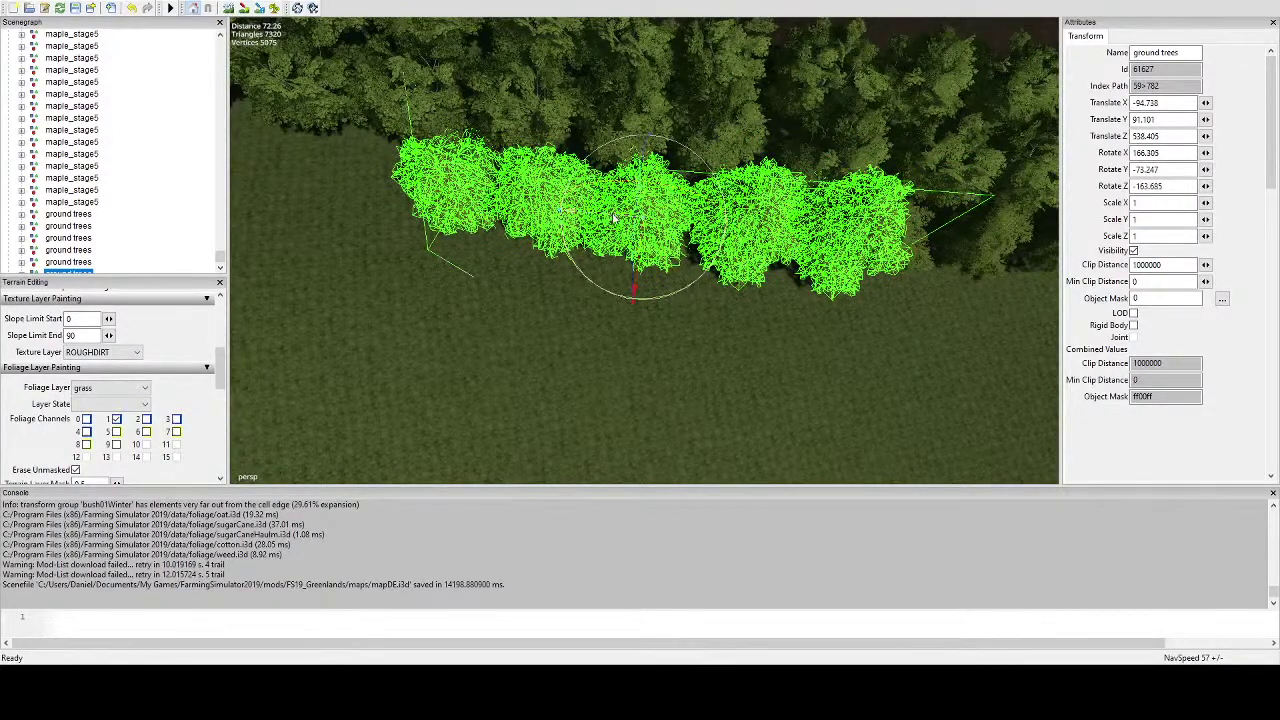
Shift the rotated row against the wood and sink its trunks into the ground at about X -97, Y 87, Z 536.
drag(614, 218, 652, 249)
scroll(604, 197, up, 3)
scroll(586, 206, up, 2)
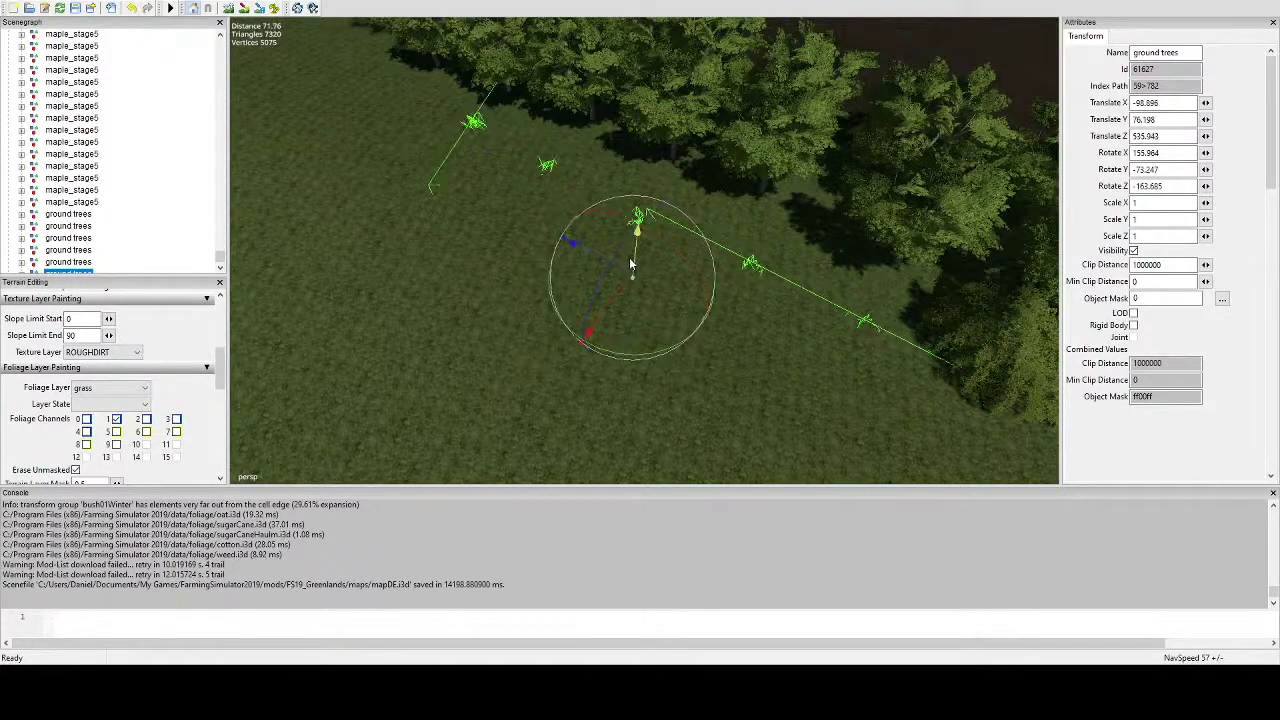
mouse_move(629, 278)
mouse_down()
mouse_move(694, 134)
mouse_move(729, 106)
mouse_move(711, 149)
mouse_move(743, 209)
mouse_move(692, 190)
mouse_move(652, 222)
mouse_move(640, 270)
mouse_up()
mouse_move(626, 351)
mouse_down()
mouse_move(647, 314)
mouse_move(636, 340)
mouse_up()
Reselect the whole ground trees group just placed by picking one of its volumeTree trunks and its parent group.
click(586, 343)
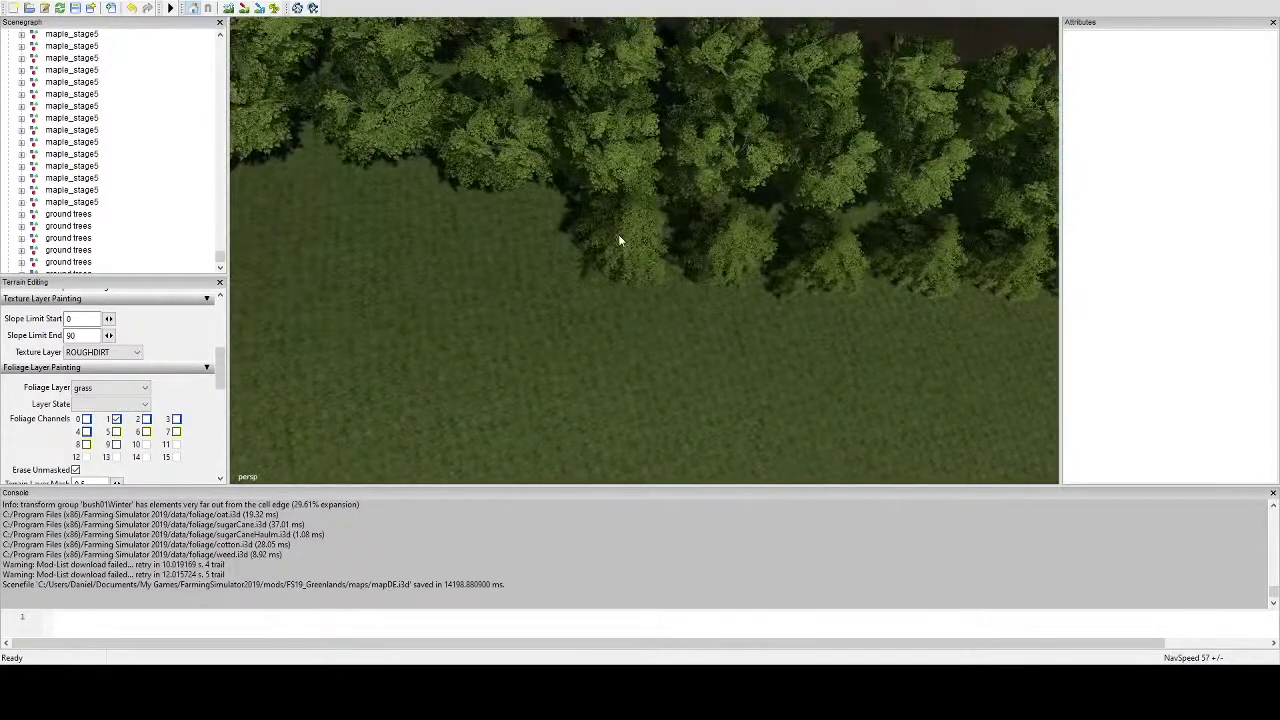
click(640, 230)
click(735, 252)
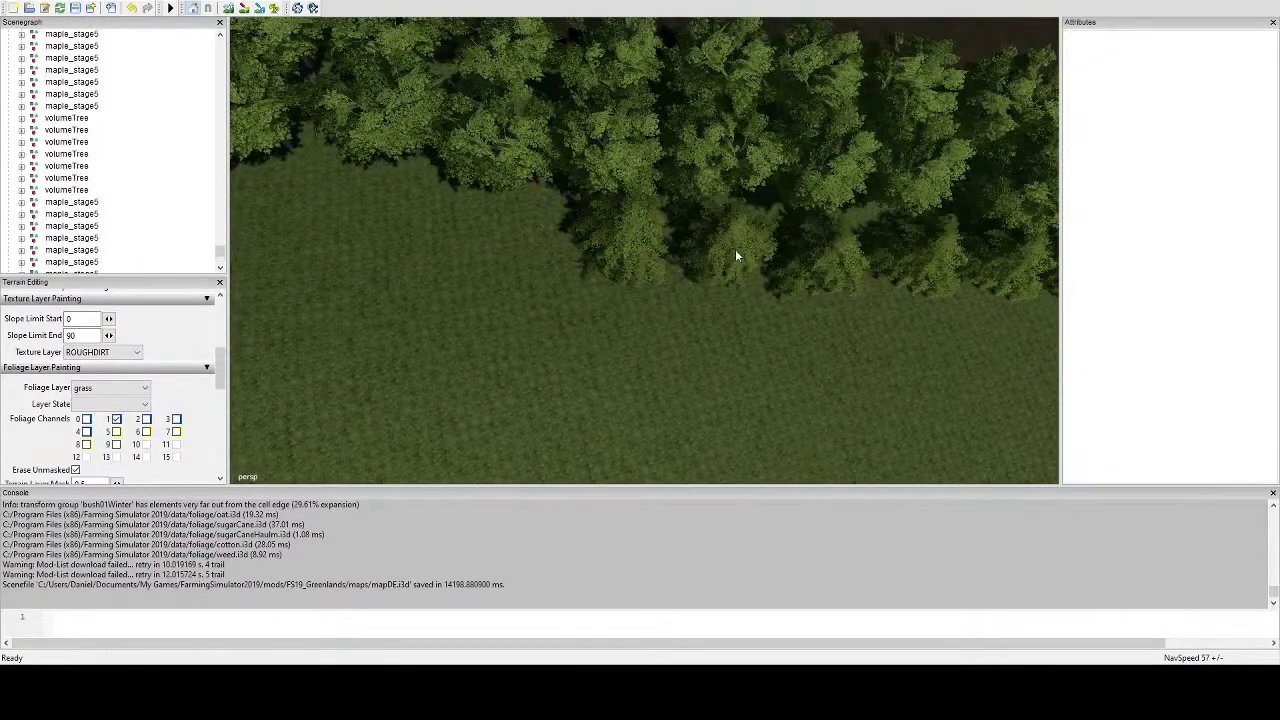
scroll(784, 252, up, 3)
alt+drag(784, 252, 733, 209)
right_drag(733, 209, 754, 184)
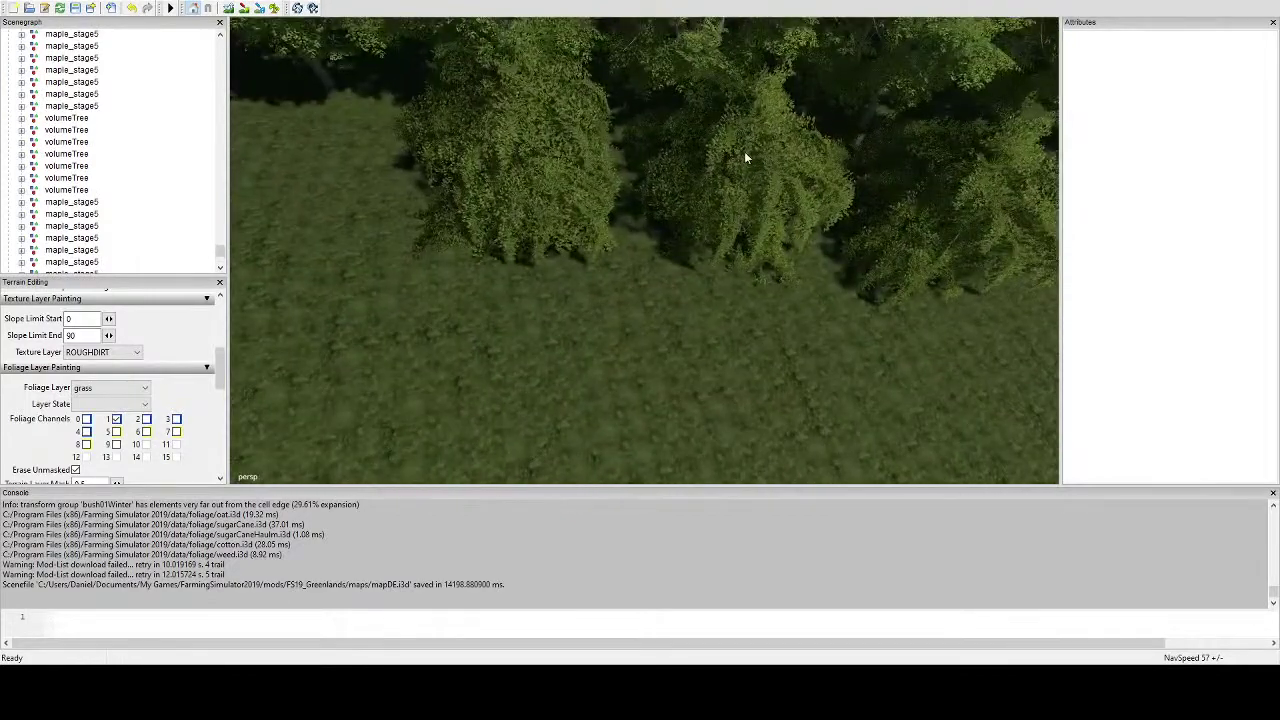
alt+drag(545, 153, 523, 185)
alt+right_drag(523, 186, 624, 198)
click(725, 199)
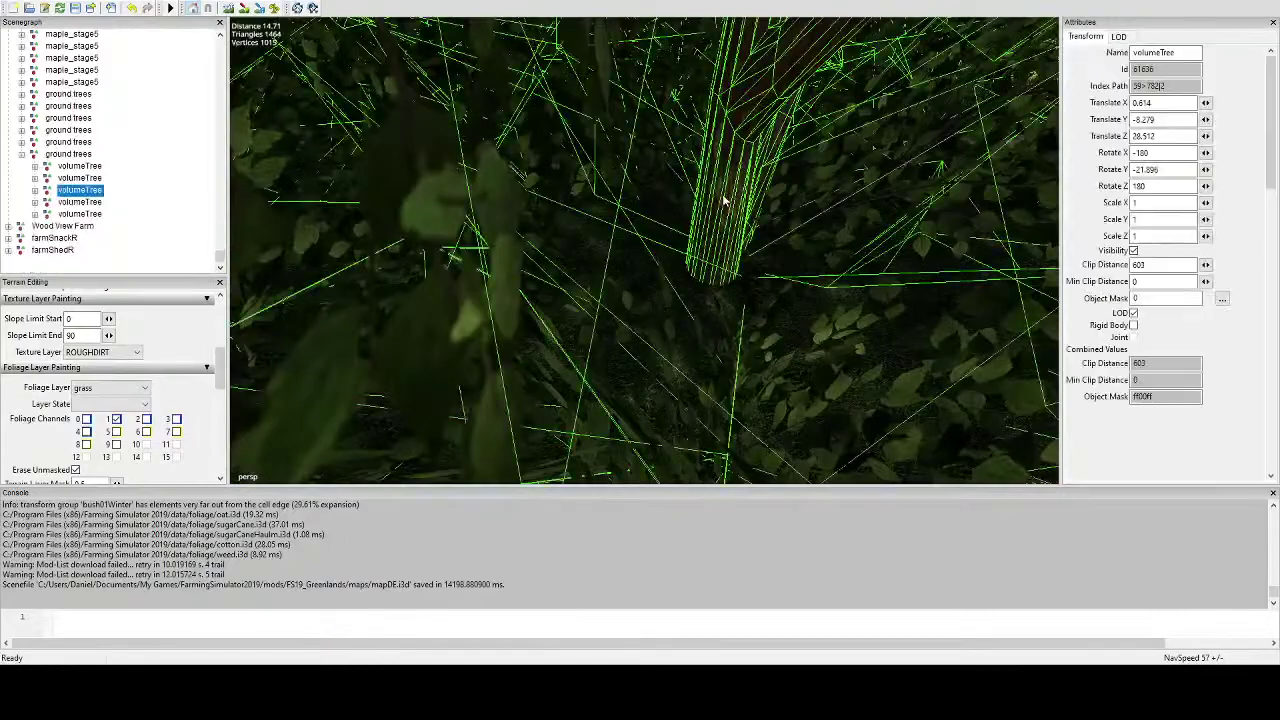
alt+right_drag(725, 199, 632, 284)
scroll(633, 285, down, 3)
click(93, 158)
Duplicate the ground trees group to about X -165, Z 521 and rotate the copy along the woodland edge.
alt+drag(345, 245, 570, 388)
right_drag(570, 389, 730, 358)
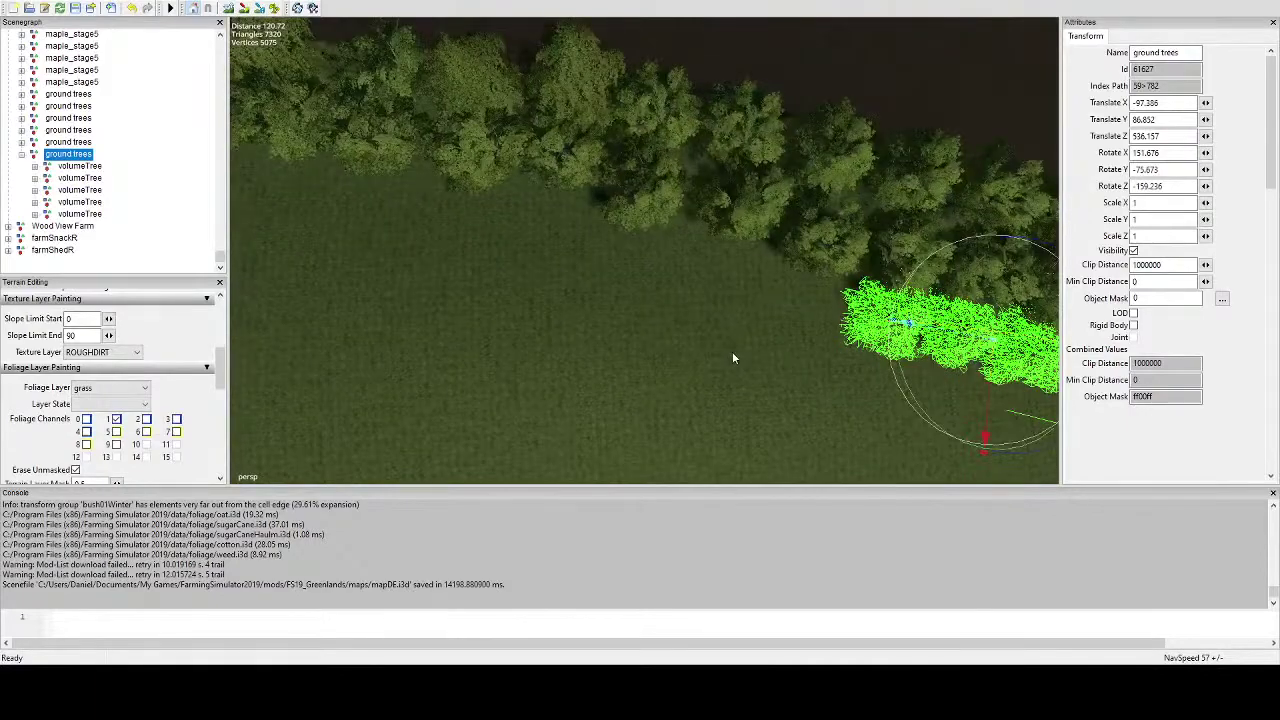
key(ctrl+d)
click(672, 277)
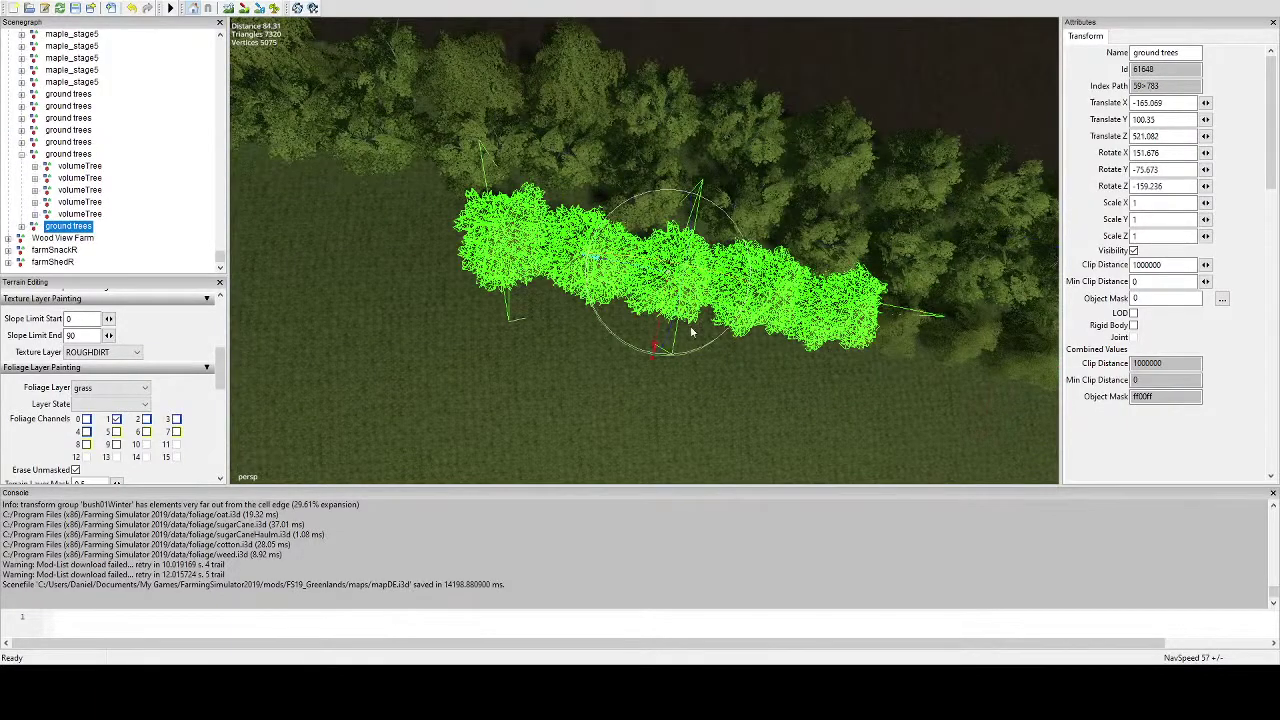
alt+drag(691, 328, 641, 422)
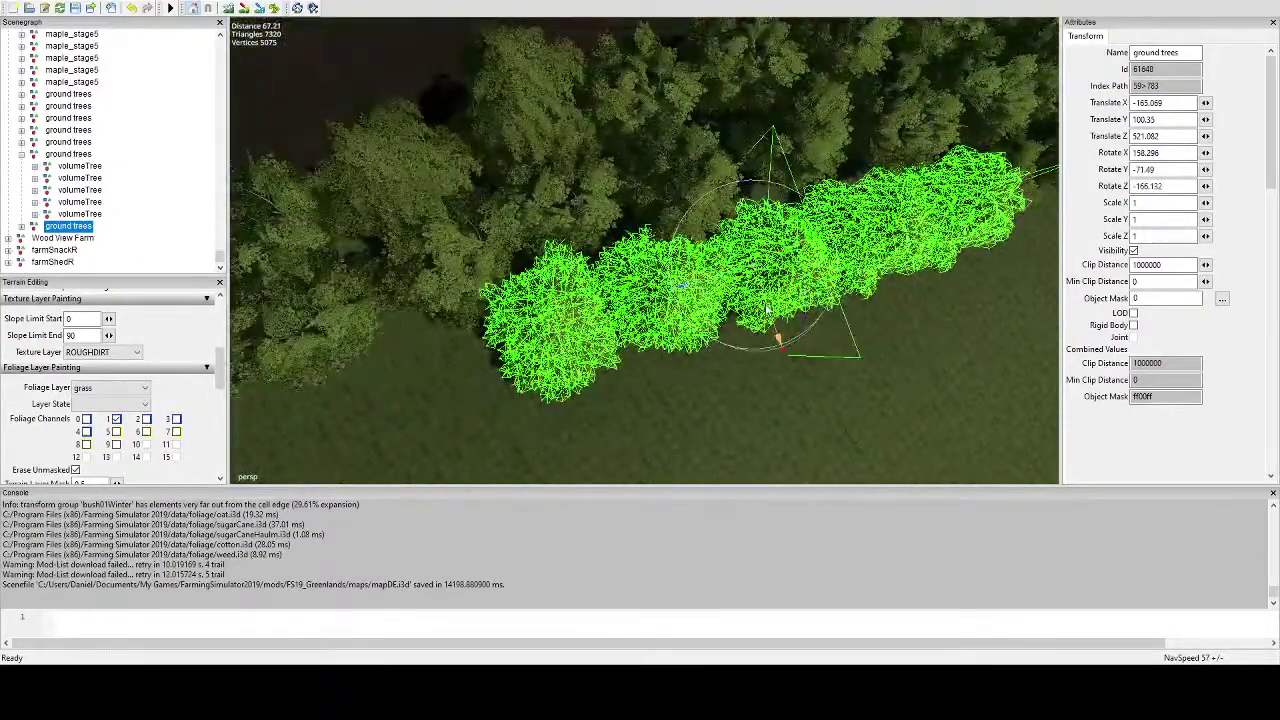
Fine-tune the row's position, height and tilt to match the slope at about X -165, Y 99, Z 520.
drag(767, 309, 765, 301)
drag(846, 350, 660, 290)
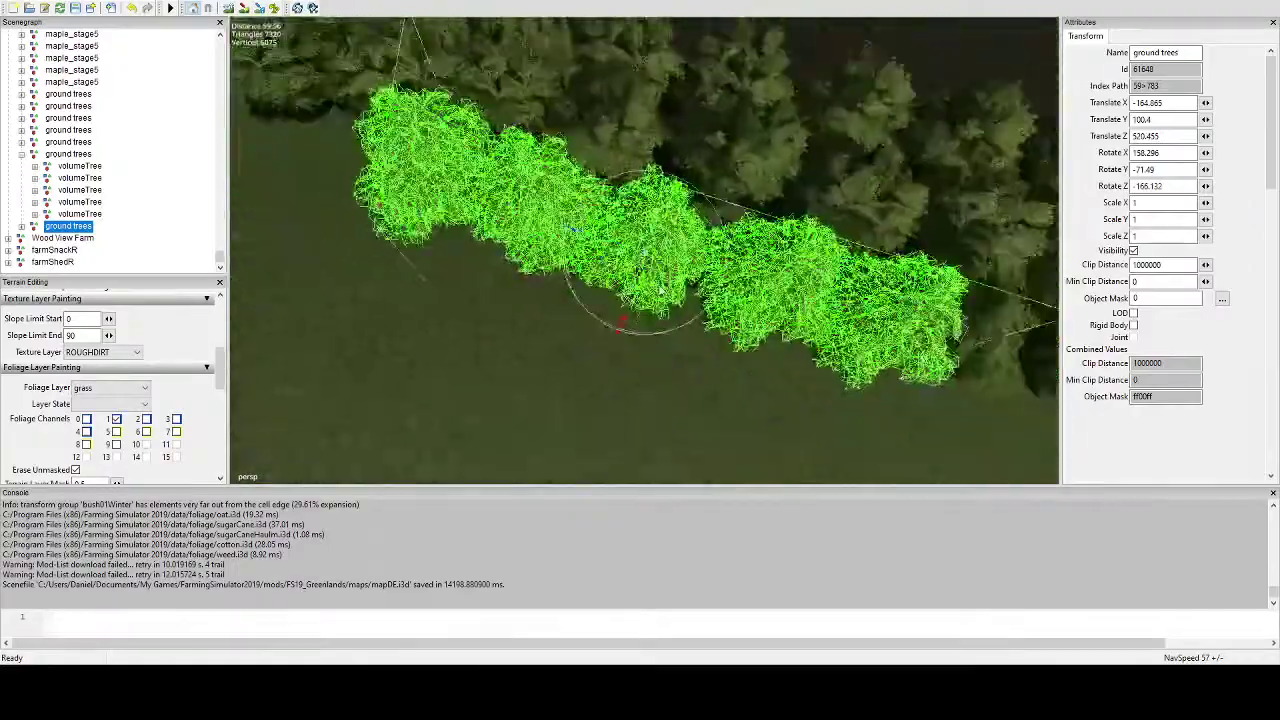
alt+middle_drag(660, 290, 582, 212)
scroll(582, 212, up, 1)
drag(564, 145, 572, 187)
alt+drag(655, 208, 722, 218)
scroll(722, 218, down, 2)
alt+middle_drag(722, 218, 690, 320)
drag(666, 319, 666, 318)
Add another ground trees copy beyond the last row, rotated and fitted to the terrain at about X -239, Y 104, Z 503.
alt+middle_drag(666, 318, 796, 344)
alt+middle_drag(749, 343, 778, 355)
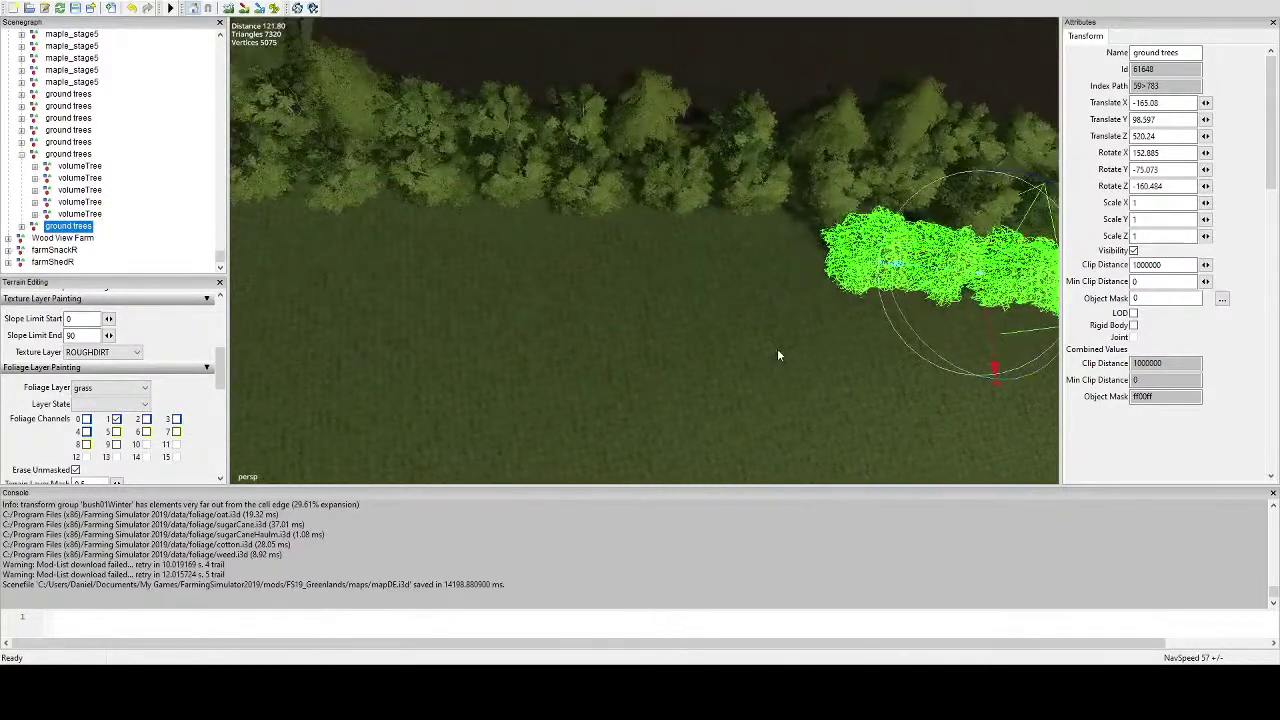
key(ctrl+v)
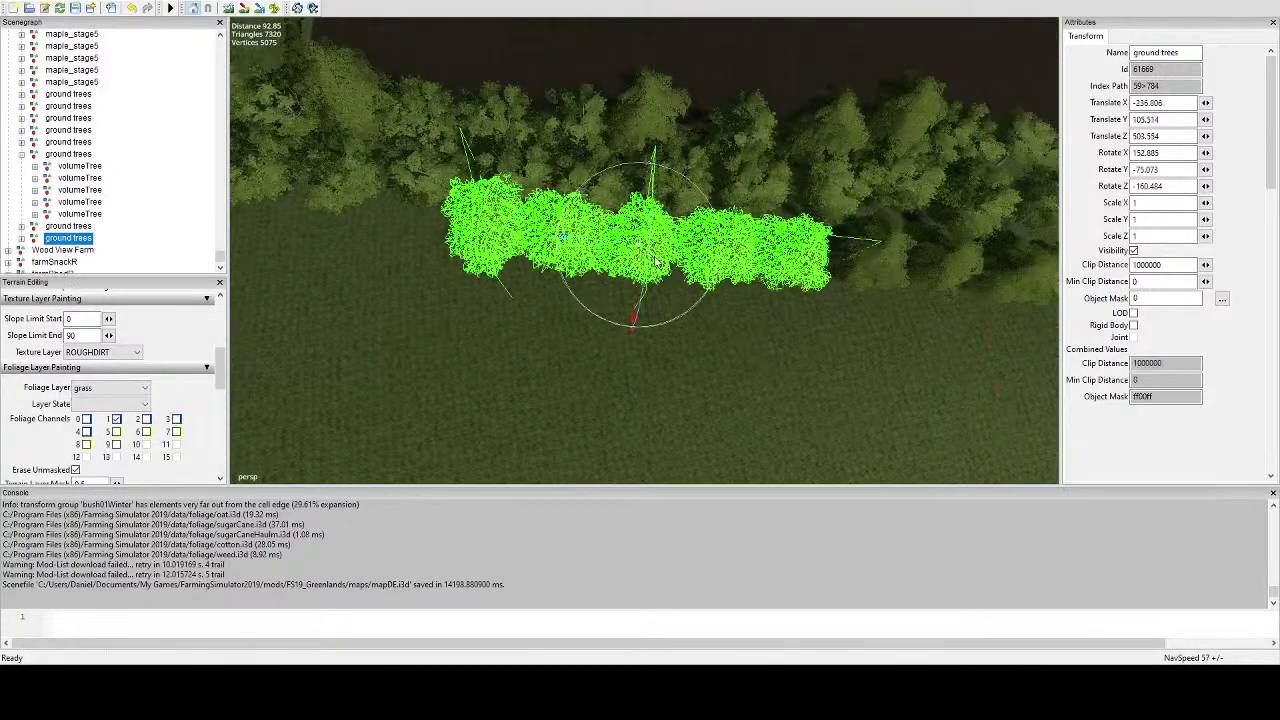
drag(684, 313, 734, 306)
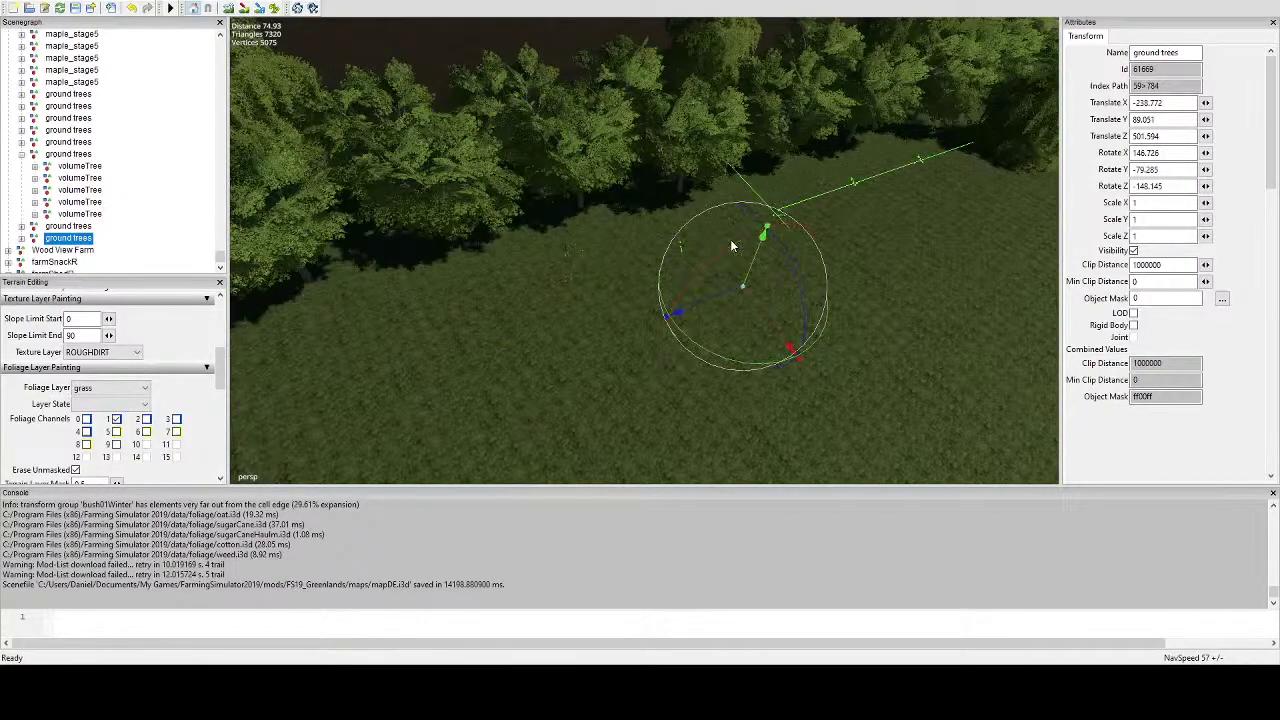
drag(758, 250, 808, 147)
Duplicate the row further along the hedge and align it with the slope at about X -312, Y 107, Z 490.
alt+drag(808, 147, 766, 322)
alt+right_drag(766, 322, 629, 335)
alt+middle_drag(629, 335, 687, 397)
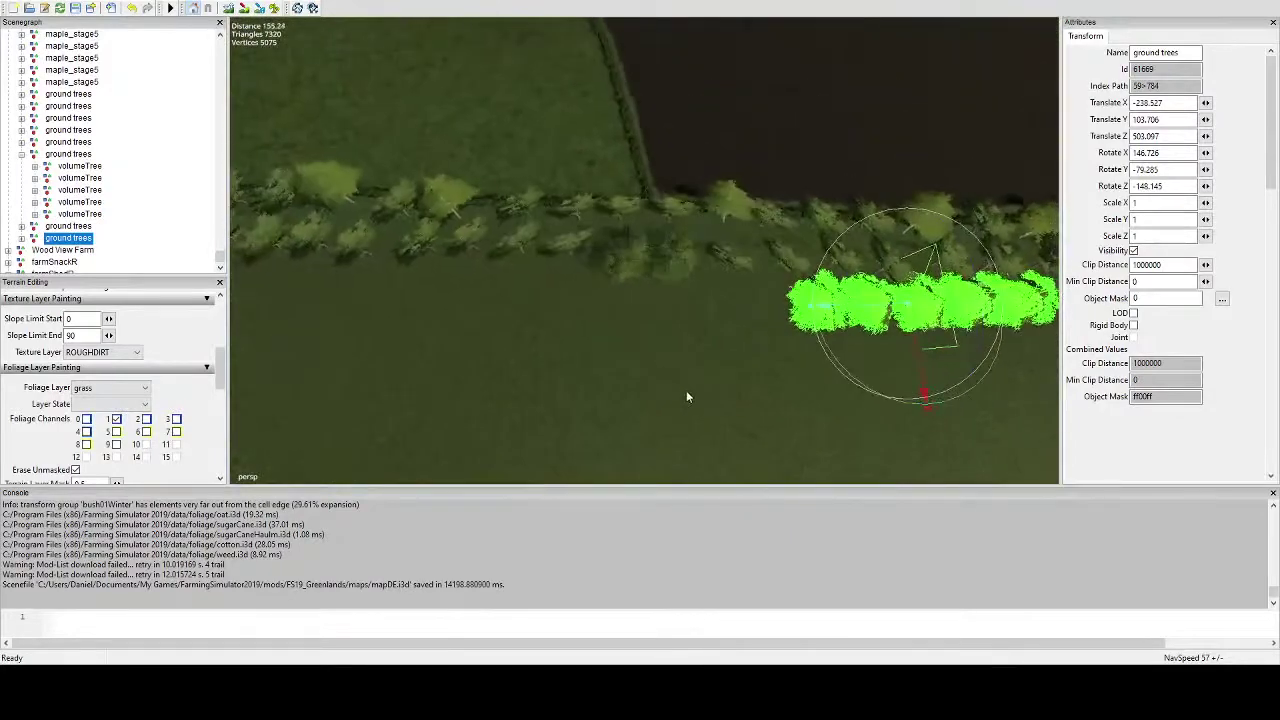
key(ctrl+d)
key(ctrl+b)
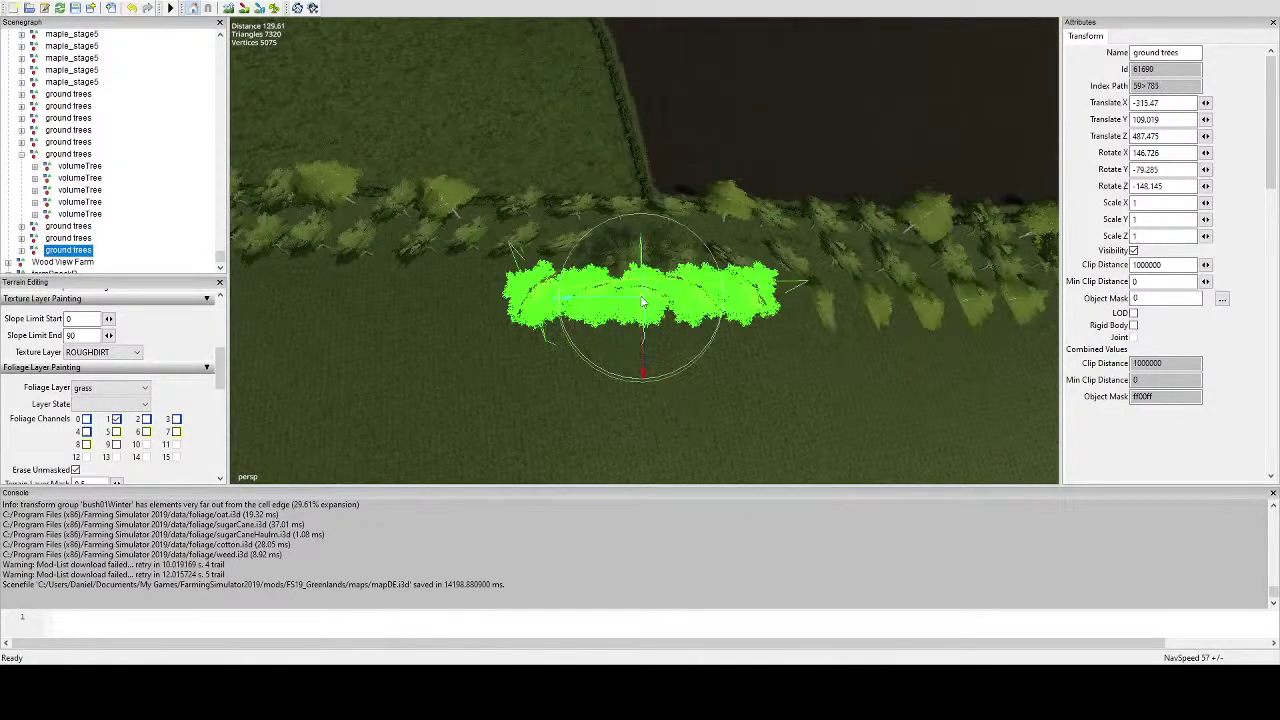
scroll(685, 350, up, 3)
alt+middle_drag(640, 343, 567, 241)
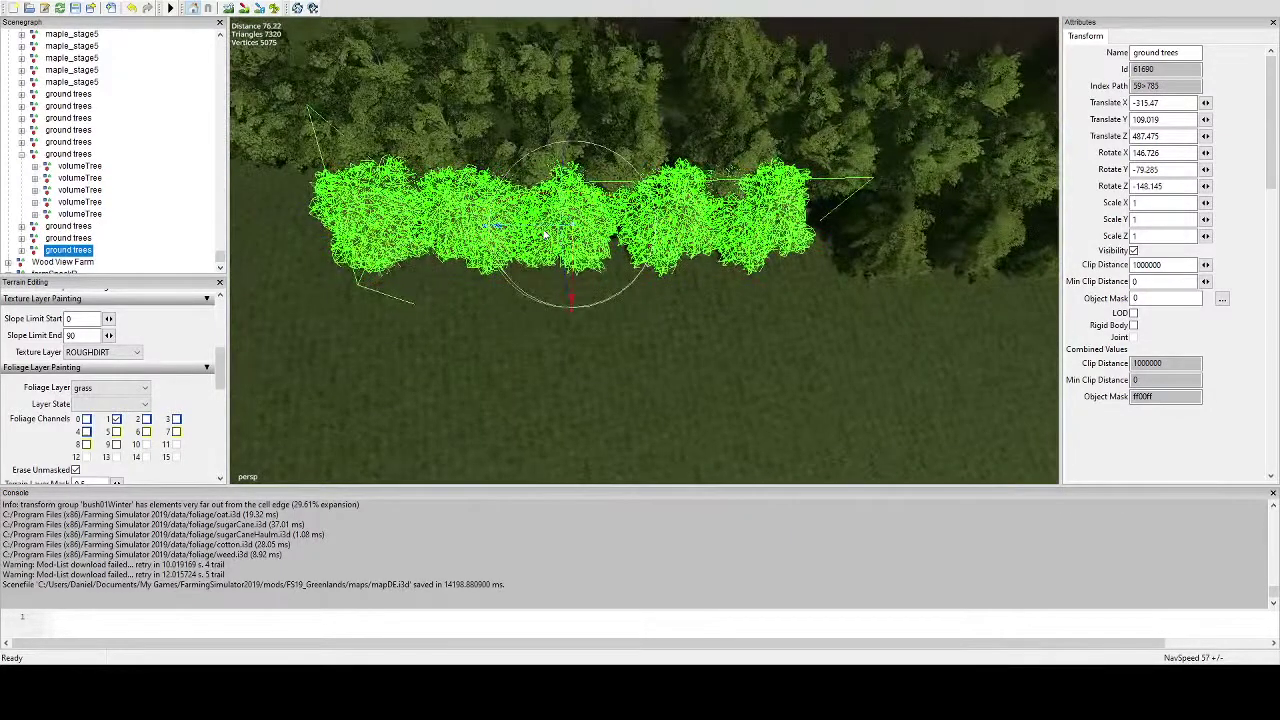
drag(541, 231, 593, 311)
Continue the tree line with another ground trees copy positioned at about X -383, Y 112, Z 472.
alt+drag(596, 296, 758, 310)
scroll(700, 220, down, 5)
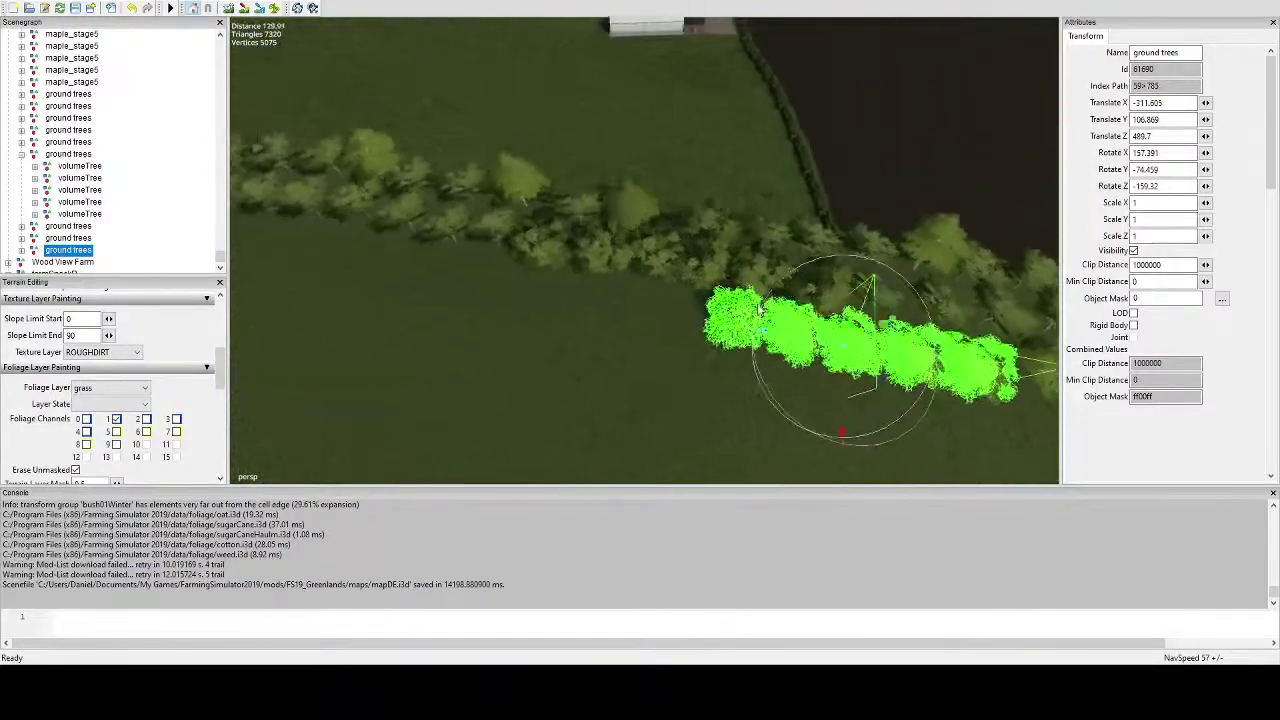
middle_drag(758, 310, 714, 355)
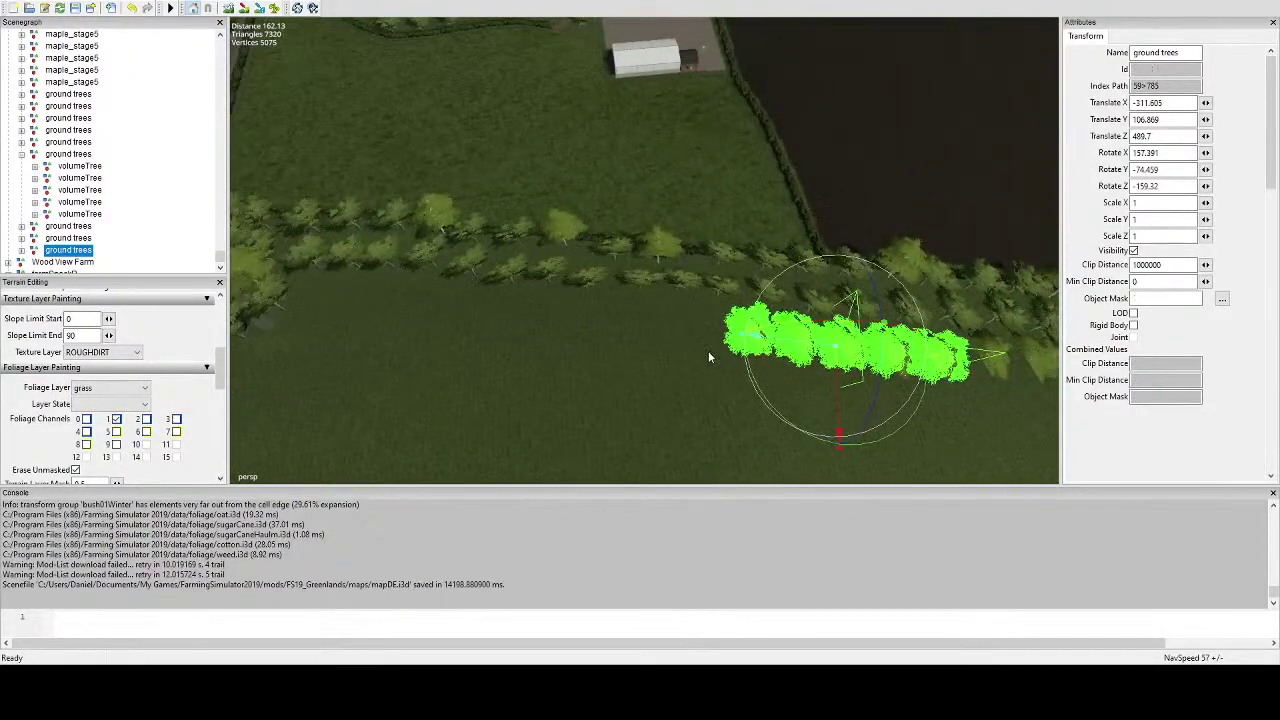
click(708, 350)
click(640, 321)
scroll(688, 350, up, 3)
scroll(687, 346, up, 5)
alt+drag(687, 346, 694, 313)
scroll(720, 296, down, 2)
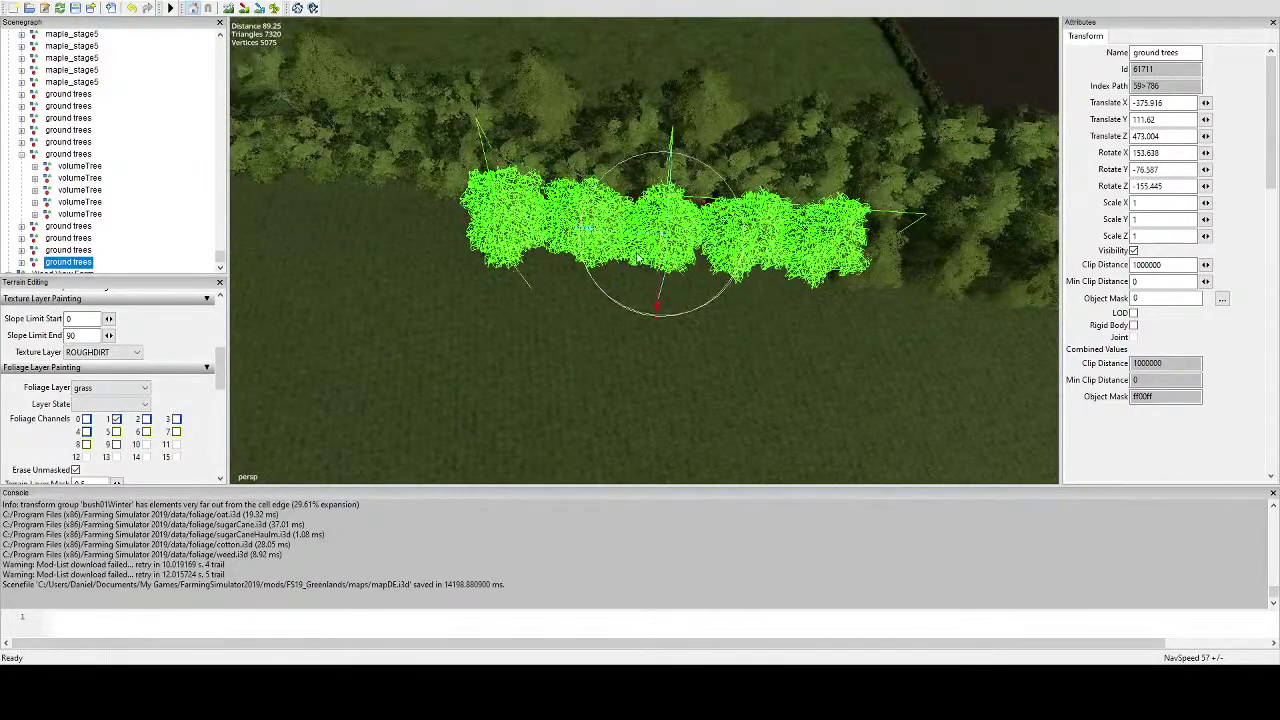
drag(581, 228, 584, 255)
Duplicate the row to the woodland corner, rotating and lowering it into place at about X -449, Y 109, Z 457.
alt+middle_drag(583, 251, 760, 307)
key(ctrl+d)
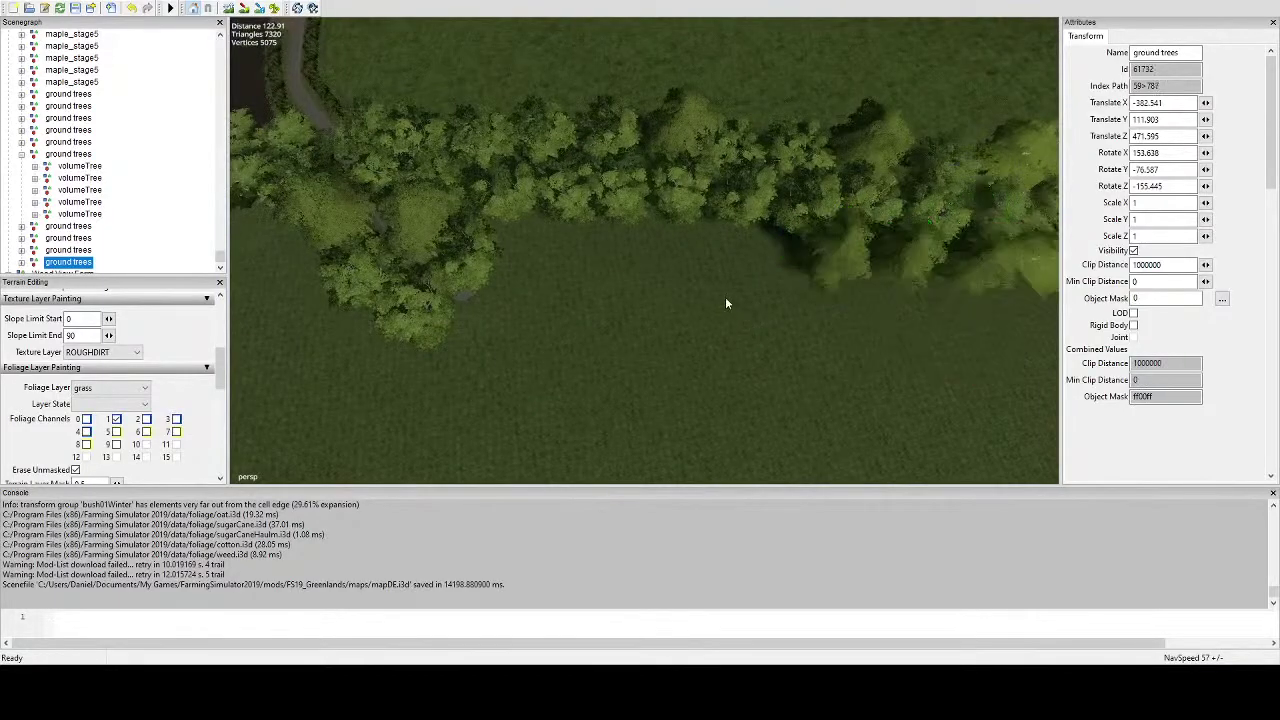
key(ctrl+b)
scroll(676, 300, up, 8)
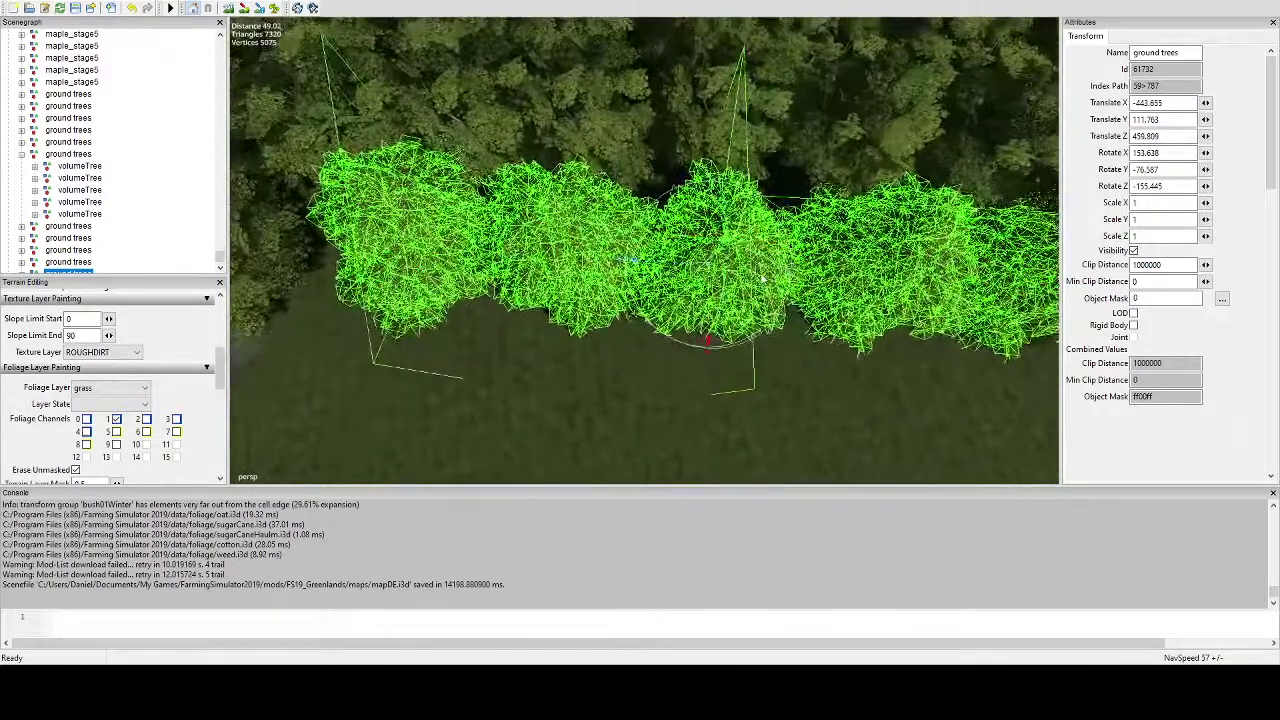
scroll(659, 188, down, 3)
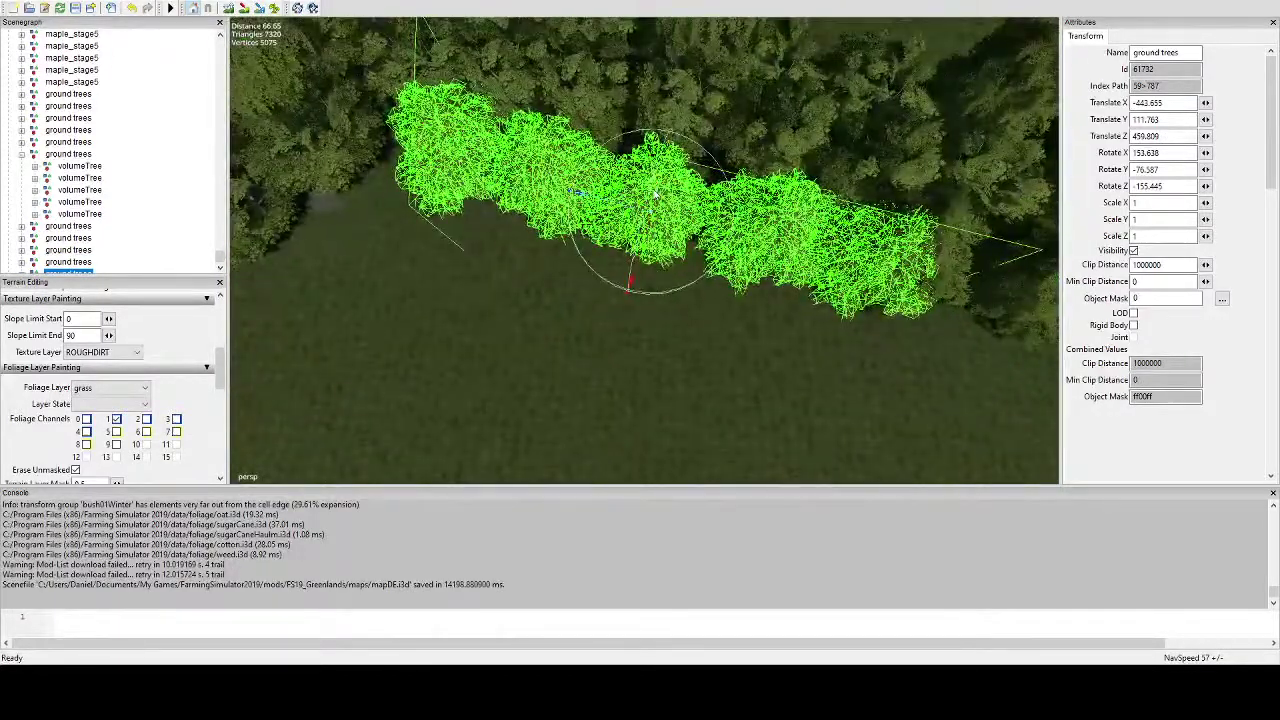
drag(657, 197, 612, 259)
scroll(648, 238, down, 3)
drag(674, 313, 657, 271)
Place another ground trees copy past the woodland corner, turn it to the edge's new direction and move it against the trees.
key(a)
right_drag(657, 271, 561, 300)
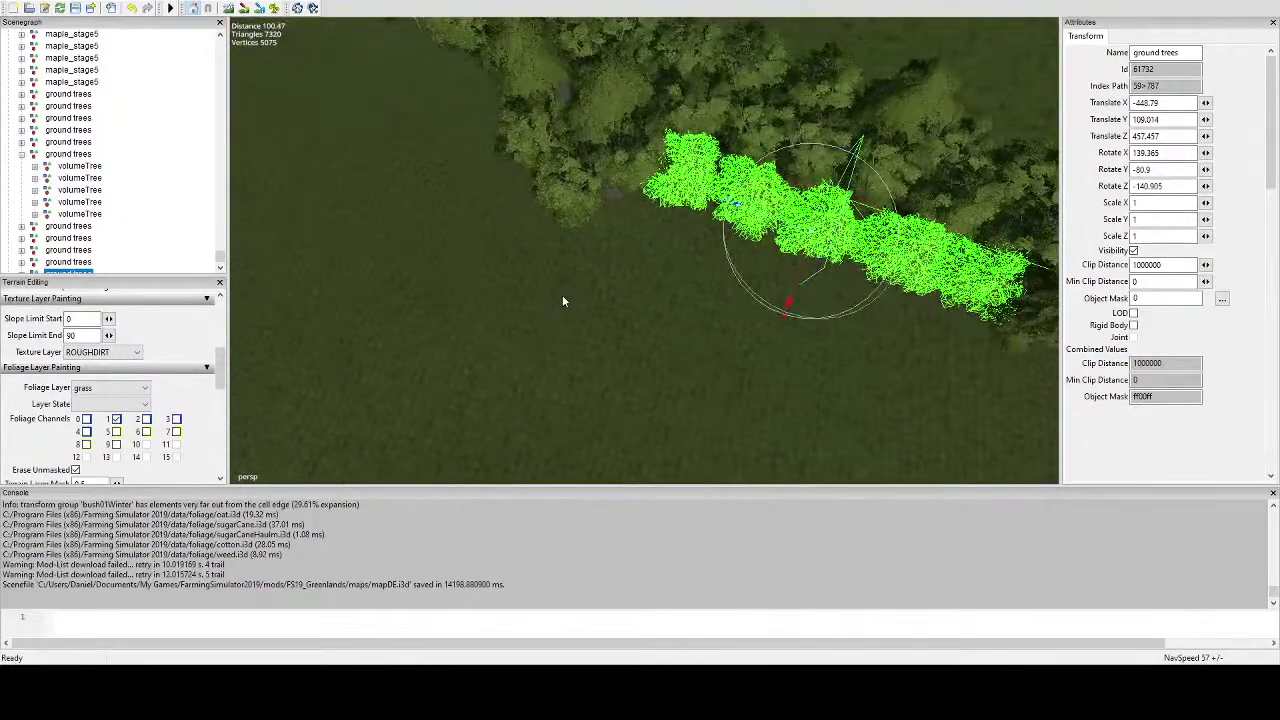
key(ctrl+d)
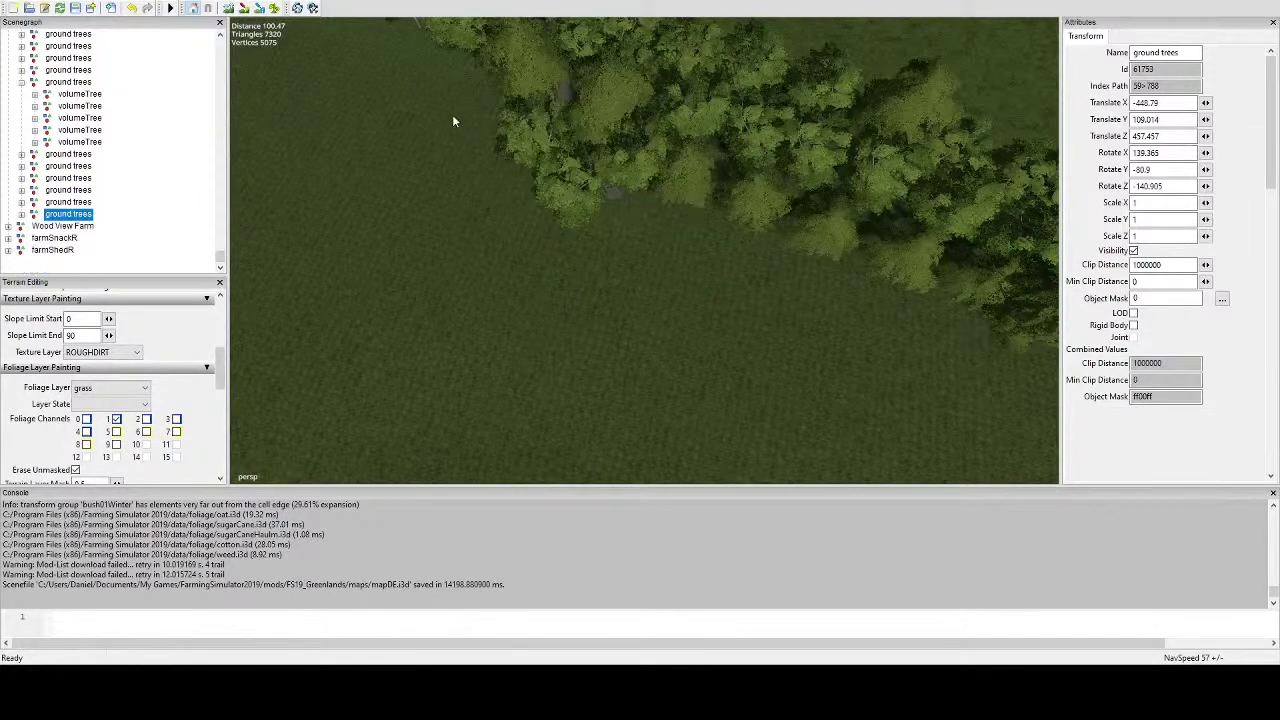
key(ctrl+b)
right_drag(453, 121, 672, 250)
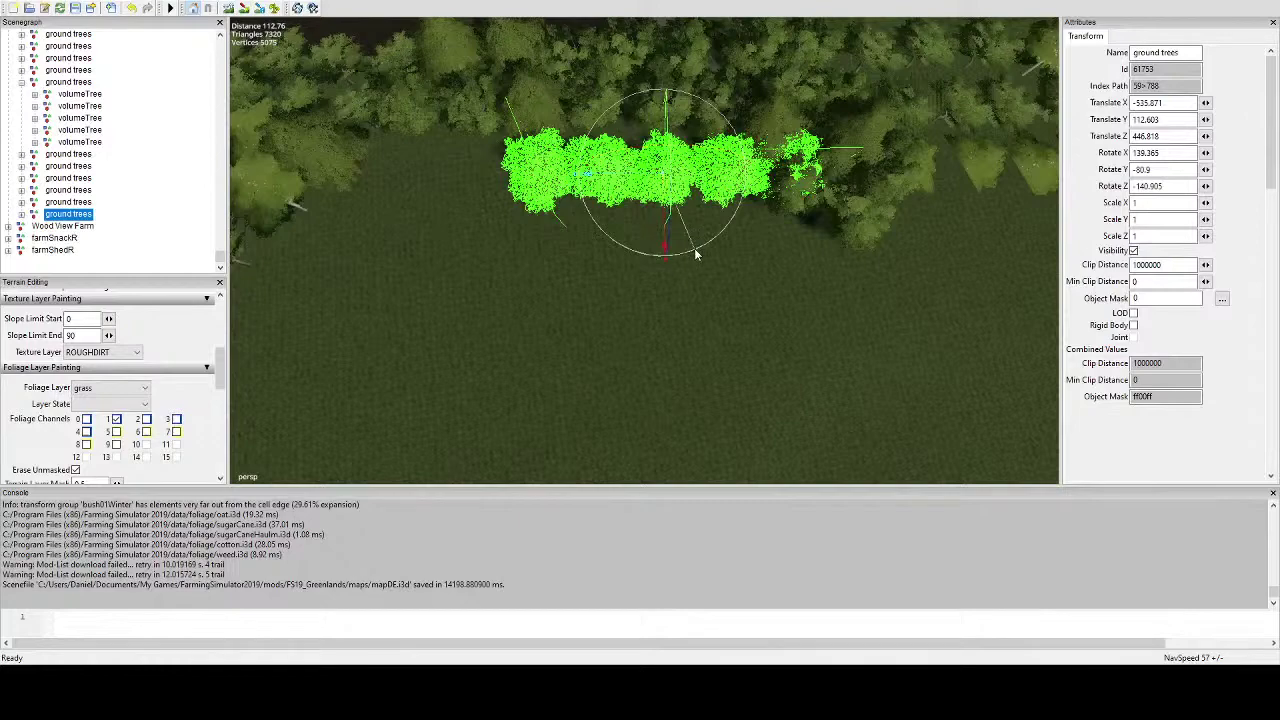
drag(697, 255, 651, 243)
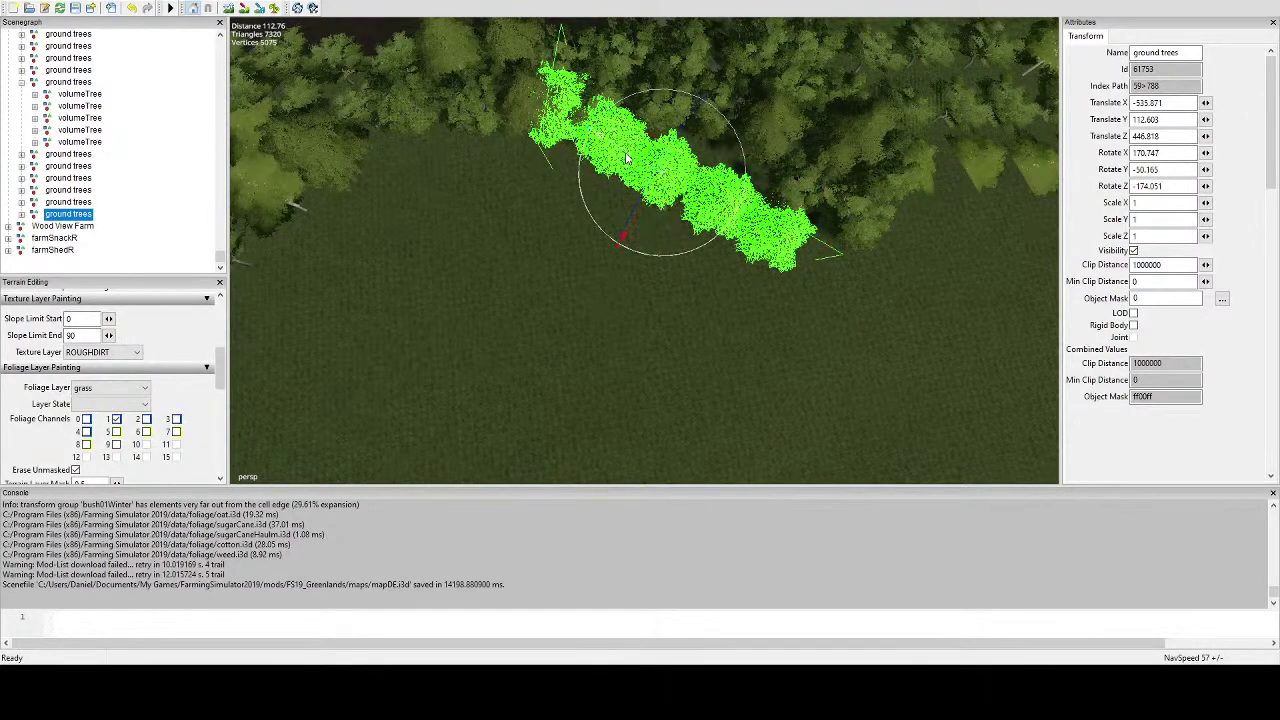
drag(626, 158, 868, 68)
Tilt, raise and shift the turned row to suit the ground at about X -517, Y 110, Z 461.
scroll(887, 89, up, 5)
scroll(720, 172, down, 3)
alt+drag(673, 207, 631, 240)
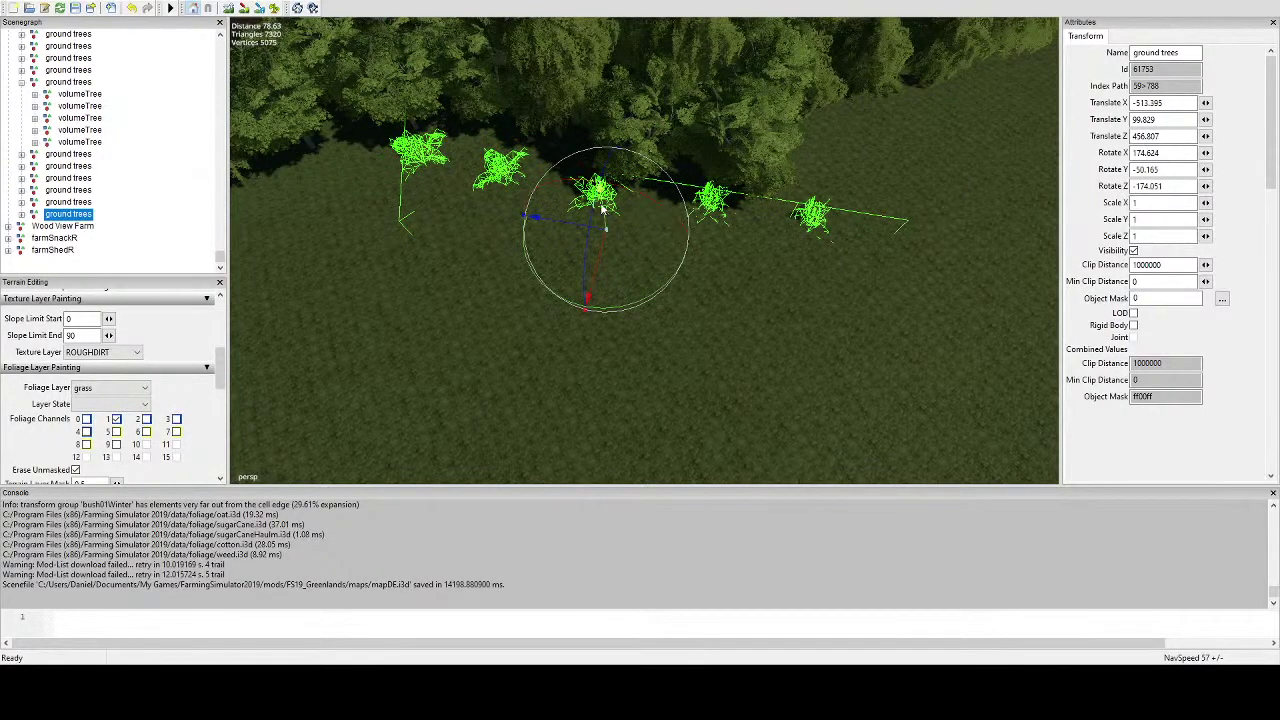
drag(667, 210, 632, 124)
alt+drag(632, 124, 517, 248)
scroll(625, 168, down, 4)
alt+middle_drag(517, 248, 478, 155)
drag(480, 150, 457, 163)
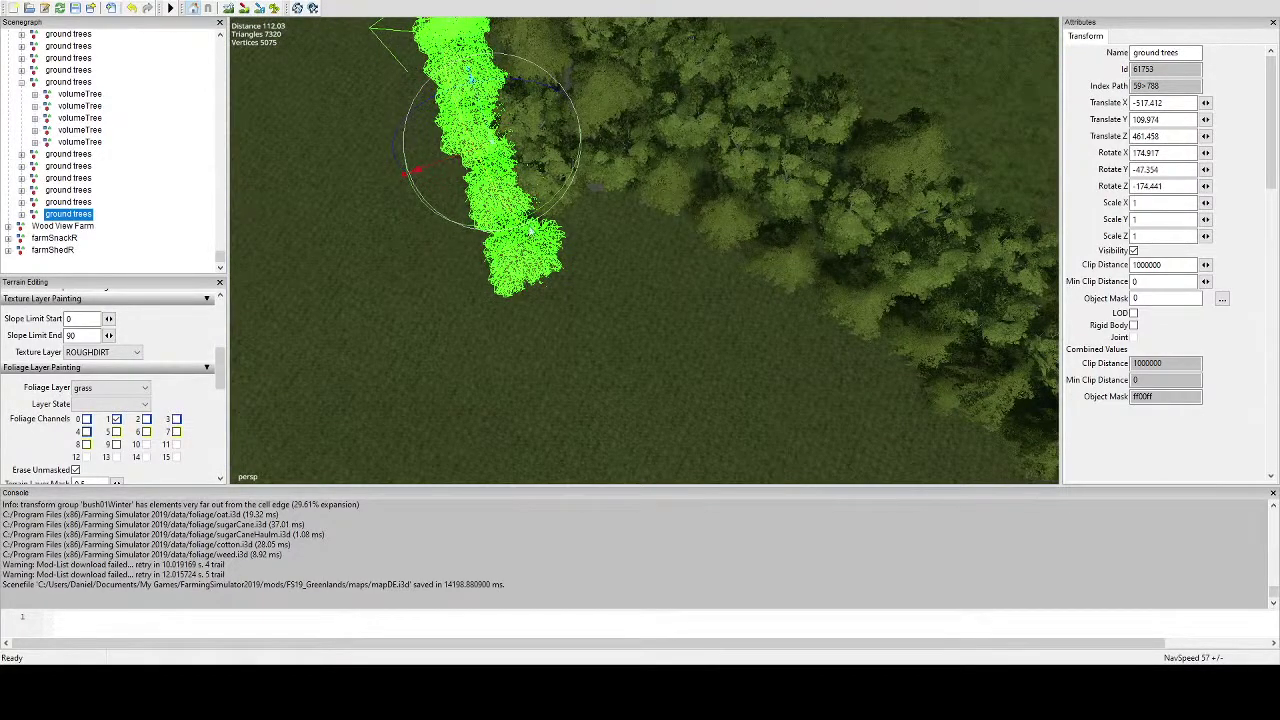
Duplicate the single volumeTree at the end of the turned row and place the copy in the gap beside it.
click(522, 261)
click(515, 254)
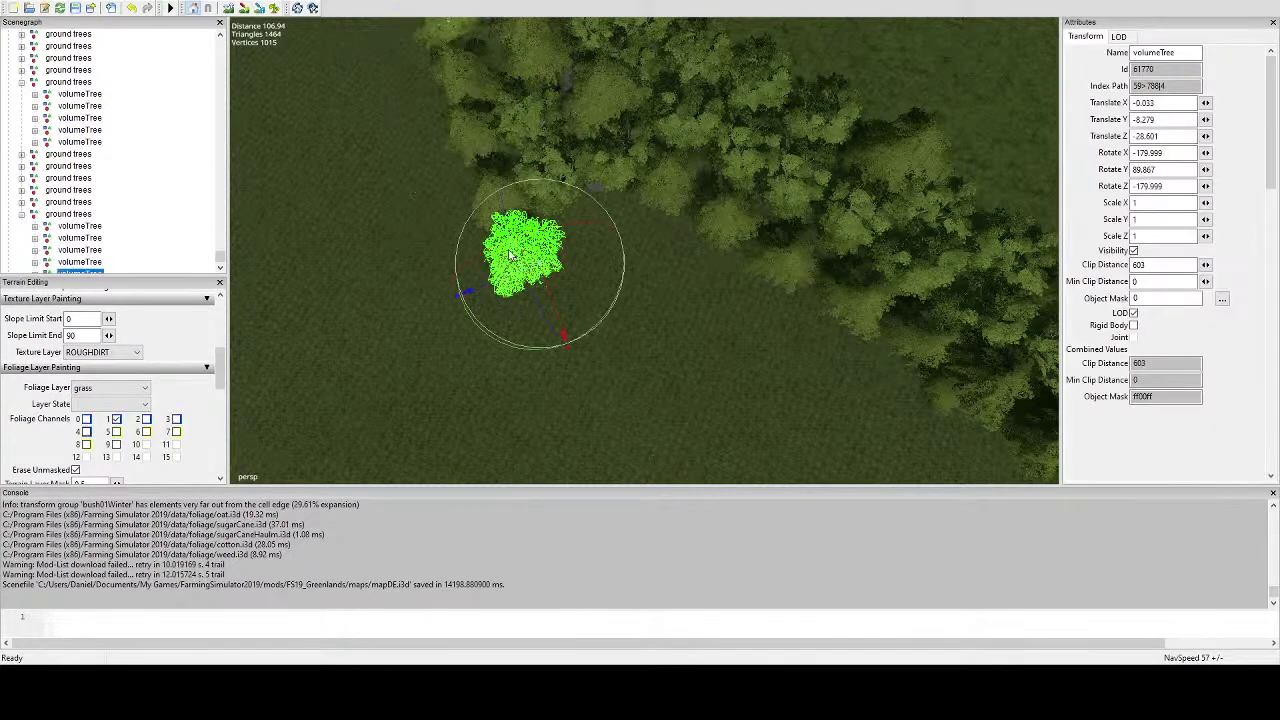
key(ctrl+d)
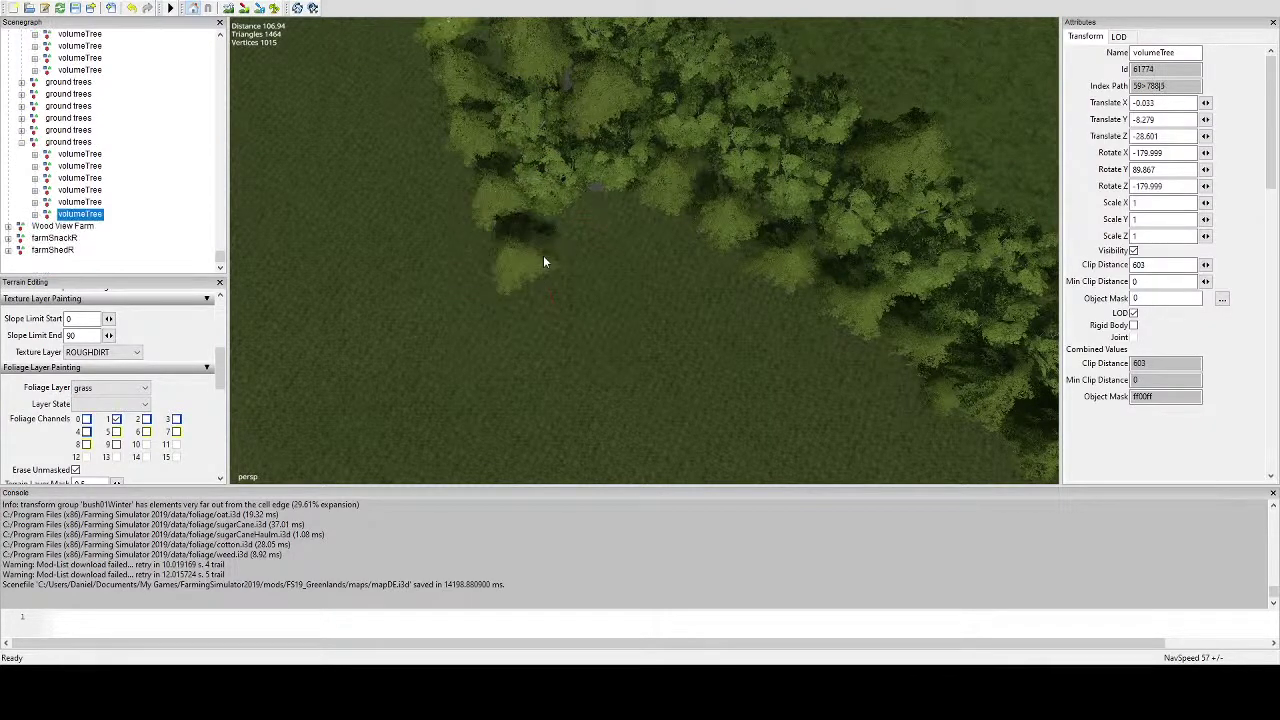
key(ctrl+b)
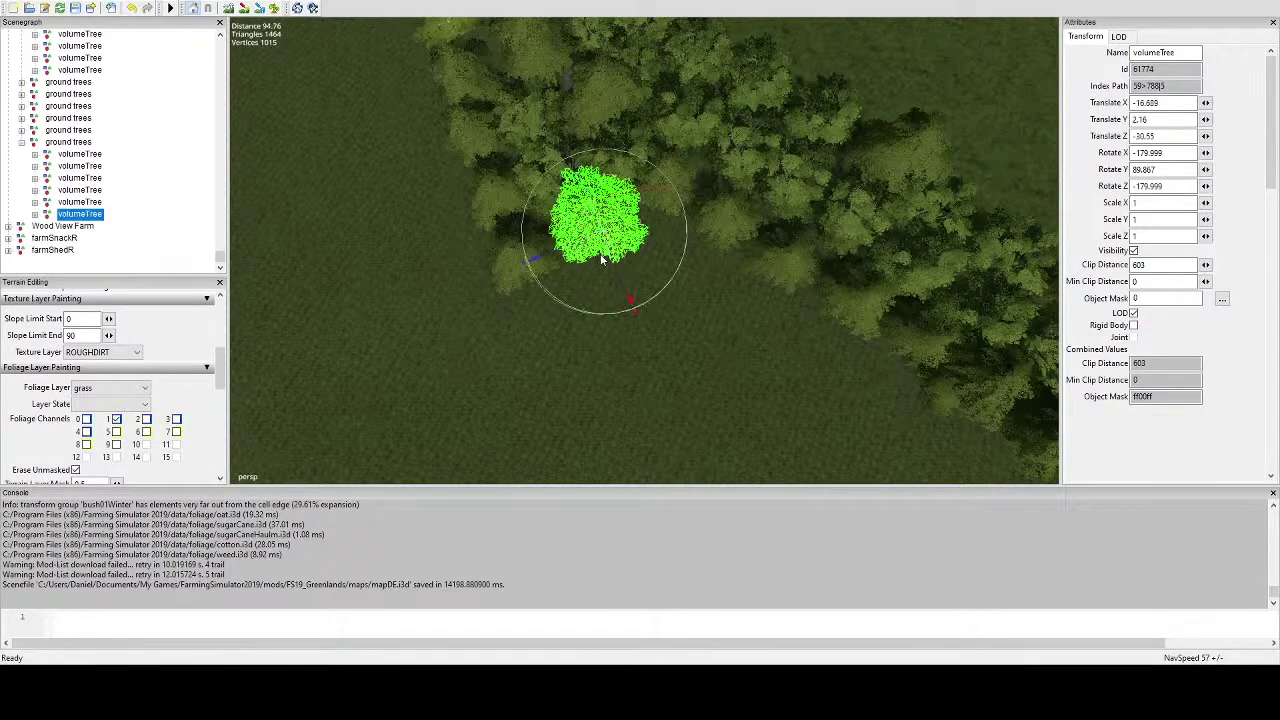
scroll(602, 259, up, 5)
alt+drag(612, 235, 686, 212)
alt+drag(670, 198, 847, 254)
Duplicate the ground trees row at the woodland corner and fit the copy along the edge at about X -576, Y 113, Z 437.
scroll(549, 264, down, 5)
click(847, 254)
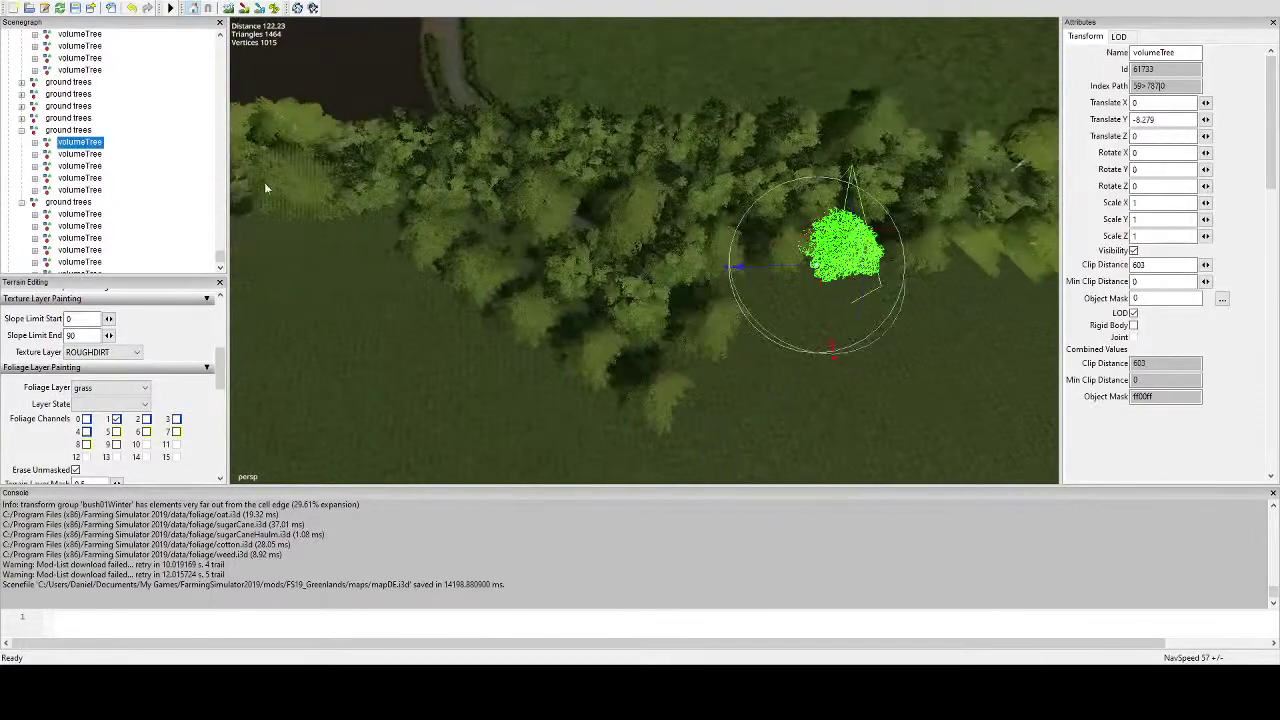
click(75, 131)
alt+middle_drag(320, 235, 427, 316)
key(ctrl+d)
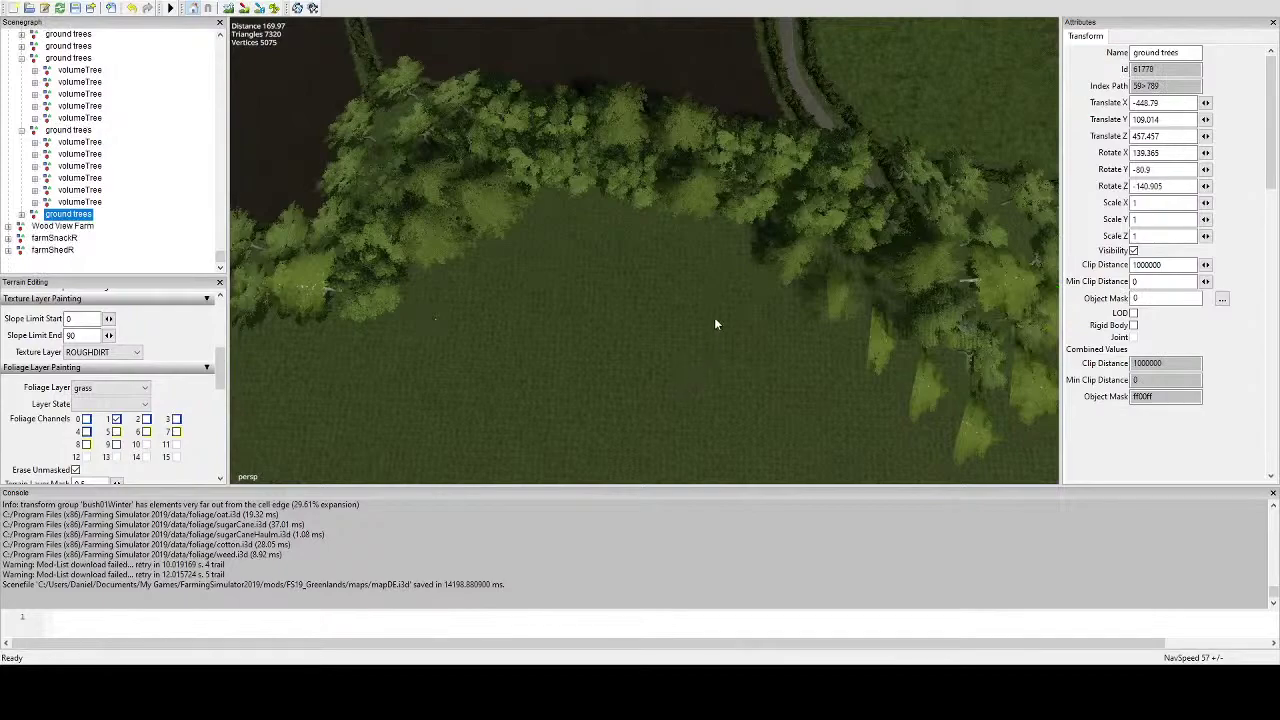
key(ctrl+b)
scroll(651, 292, up, 5)
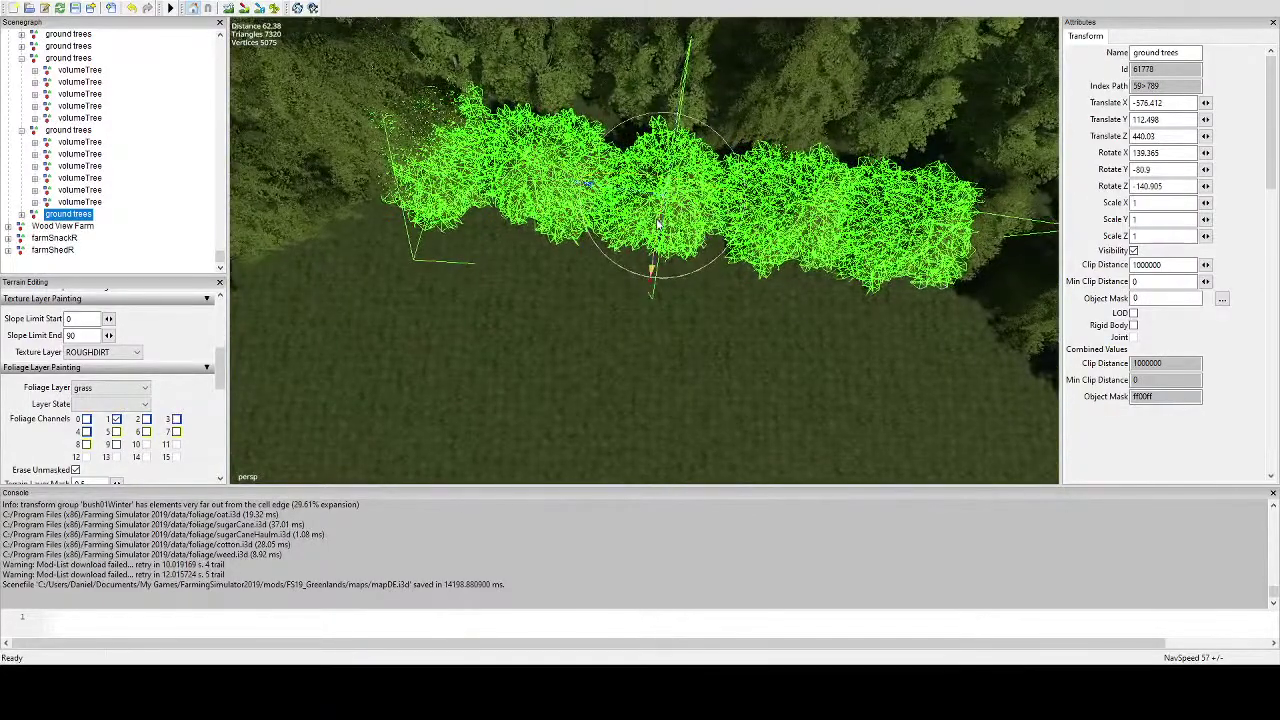
drag(652, 270, 654, 243)
alt+drag(650, 240, 632, 97)
scroll(632, 97, up, 5)
scroll(600, 277, down, 5)
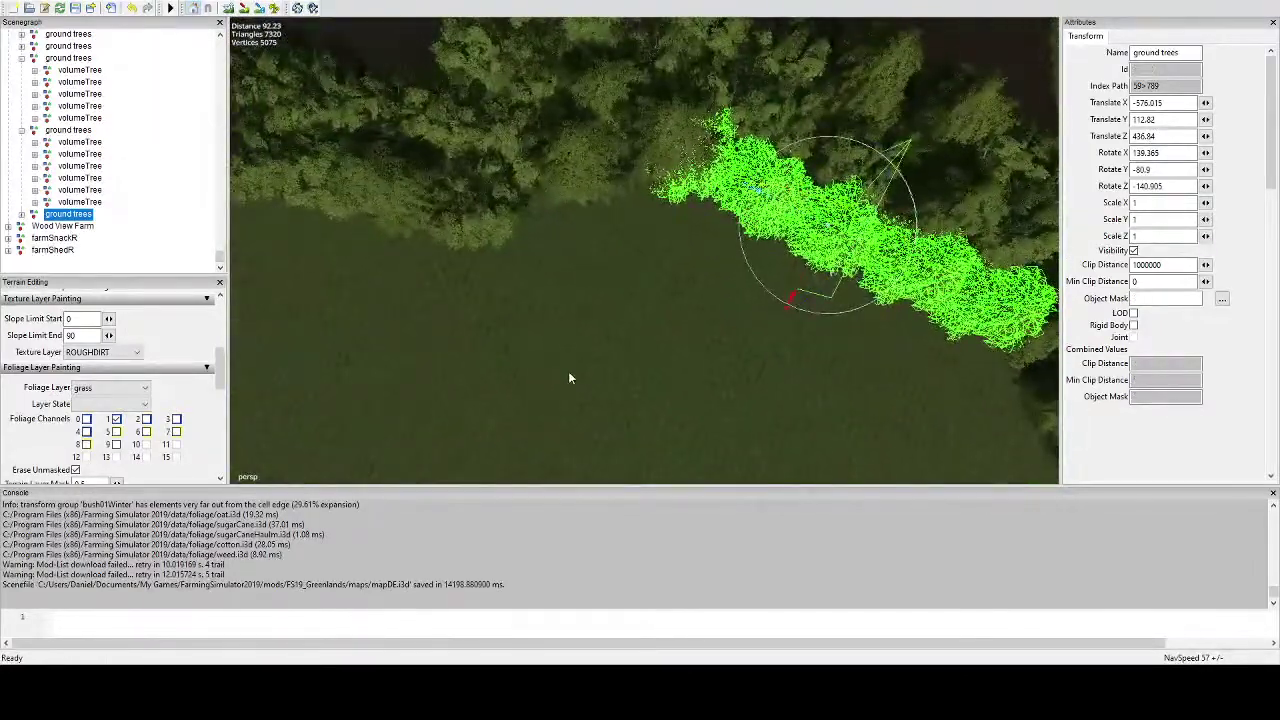
Place another ground trees copy further along the edge at about X -624, Y 113, Z 465 and select its whole group.
key(ctrl+d)
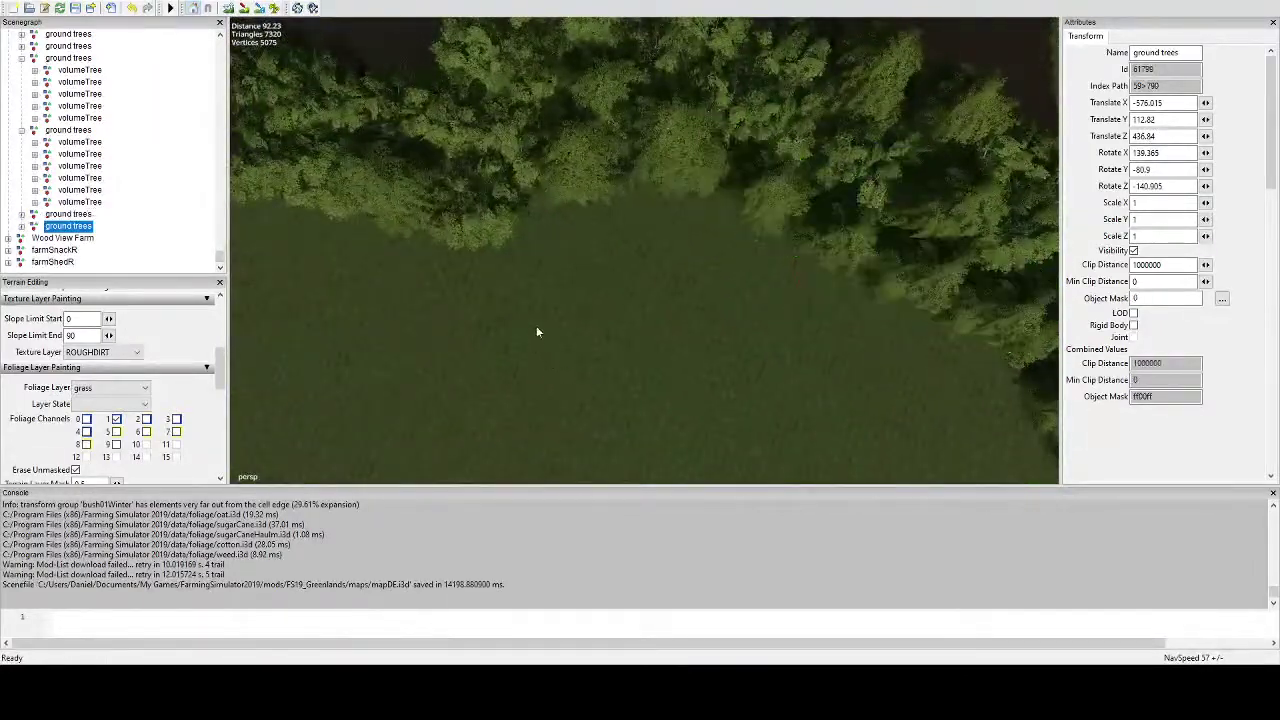
key(ctrl+b)
alt+drag(536, 328, 670, 370)
click(599, 294)
scroll(673, 350, up, 3)
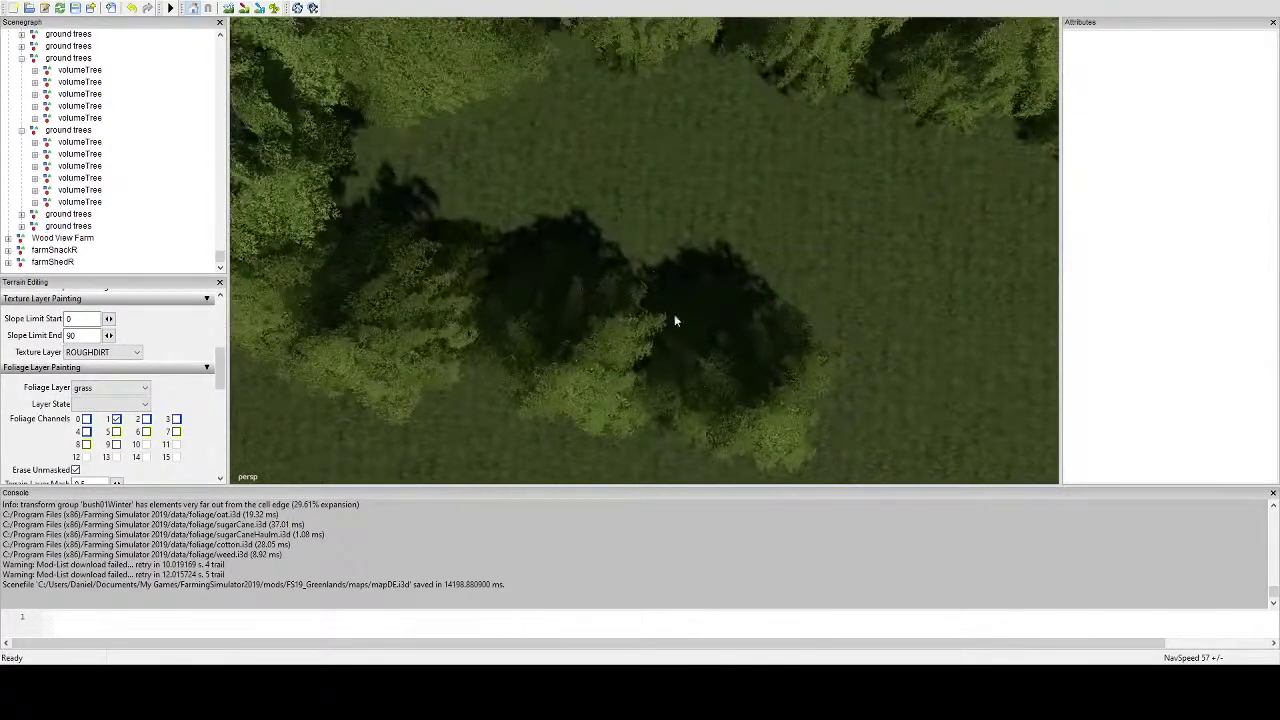
scroll(686, 388, up, 5)
click(436, 250)
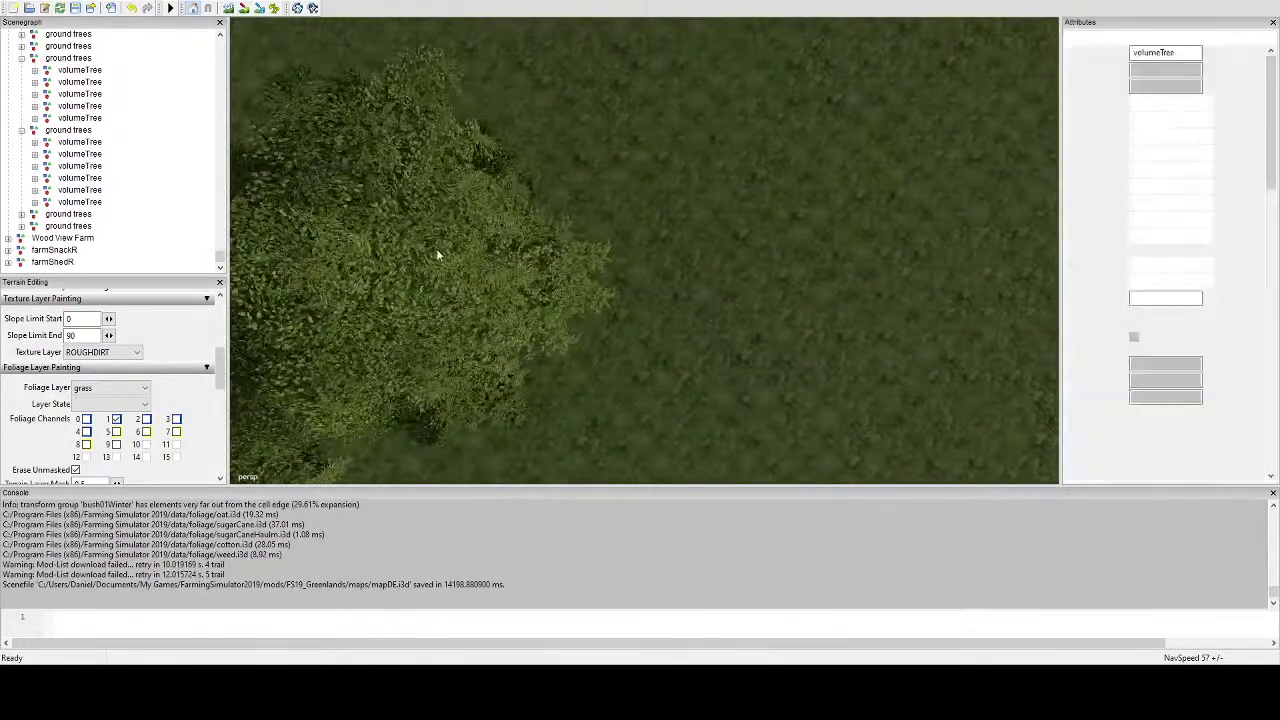
alt+drag(436, 250, 484, 285)
scroll(483, 287, down, 2)
click(117, 154)
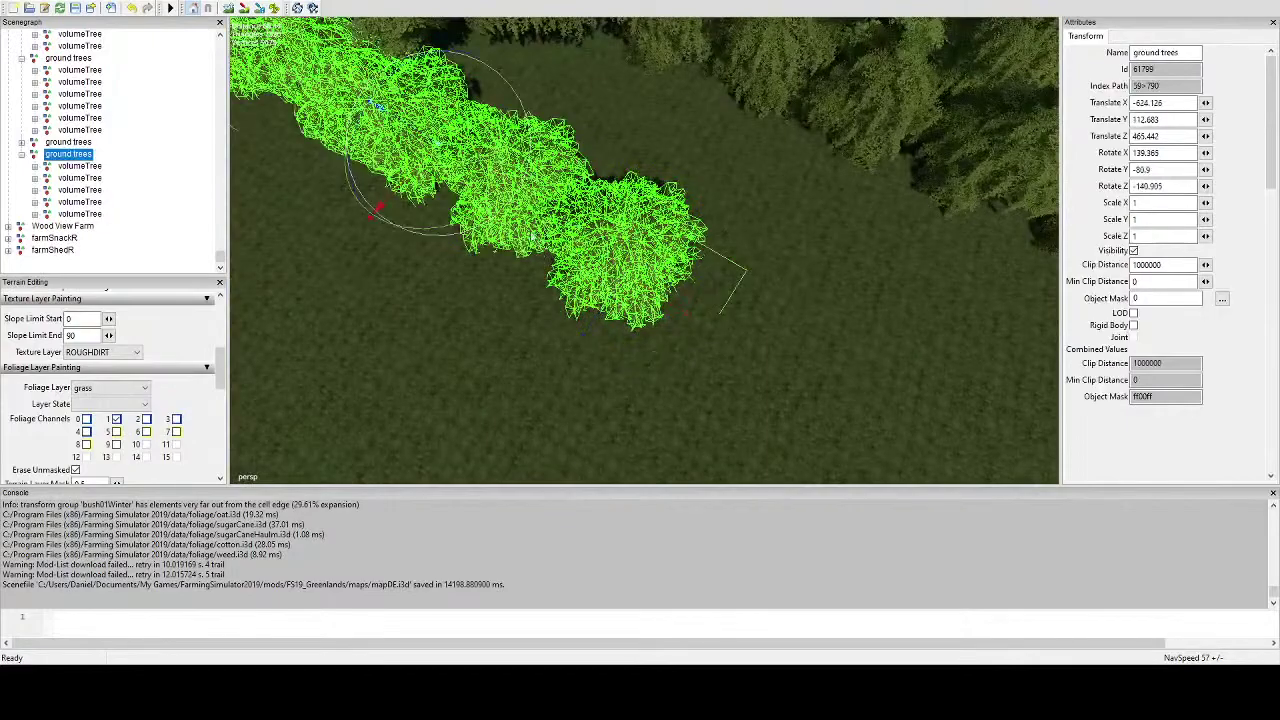
Turn the new row to follow the edge and move it against the trees at about X -624, Y 113, Z 458.
drag(468, 225, 545, 205)
scroll(560, 235, down, 3)
alt+drag(600, 262, 732, 337)
drag(743, 294, 708, 292)
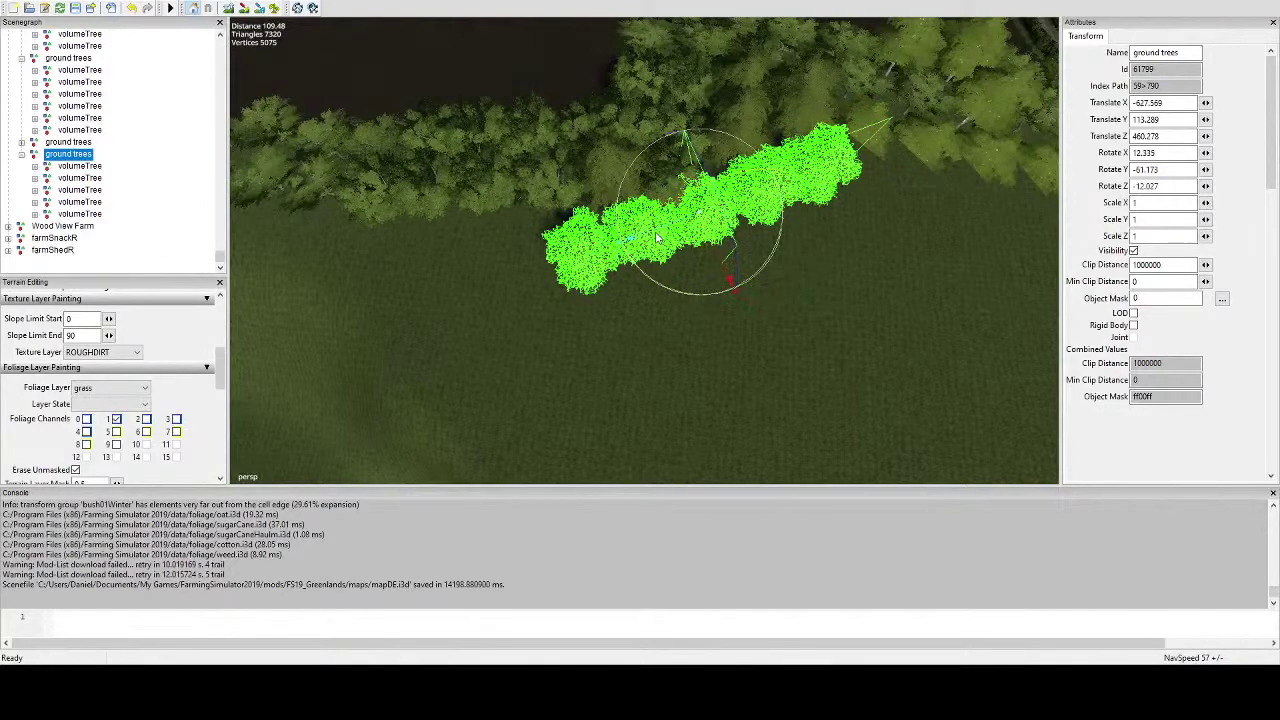
drag(629, 238, 650, 232)
scroll(719, 250, up, 4)
alt+drag(723, 191, 690, 222)
scroll(651, 291, down, 5)
alt+drag(651, 291, 731, 408)
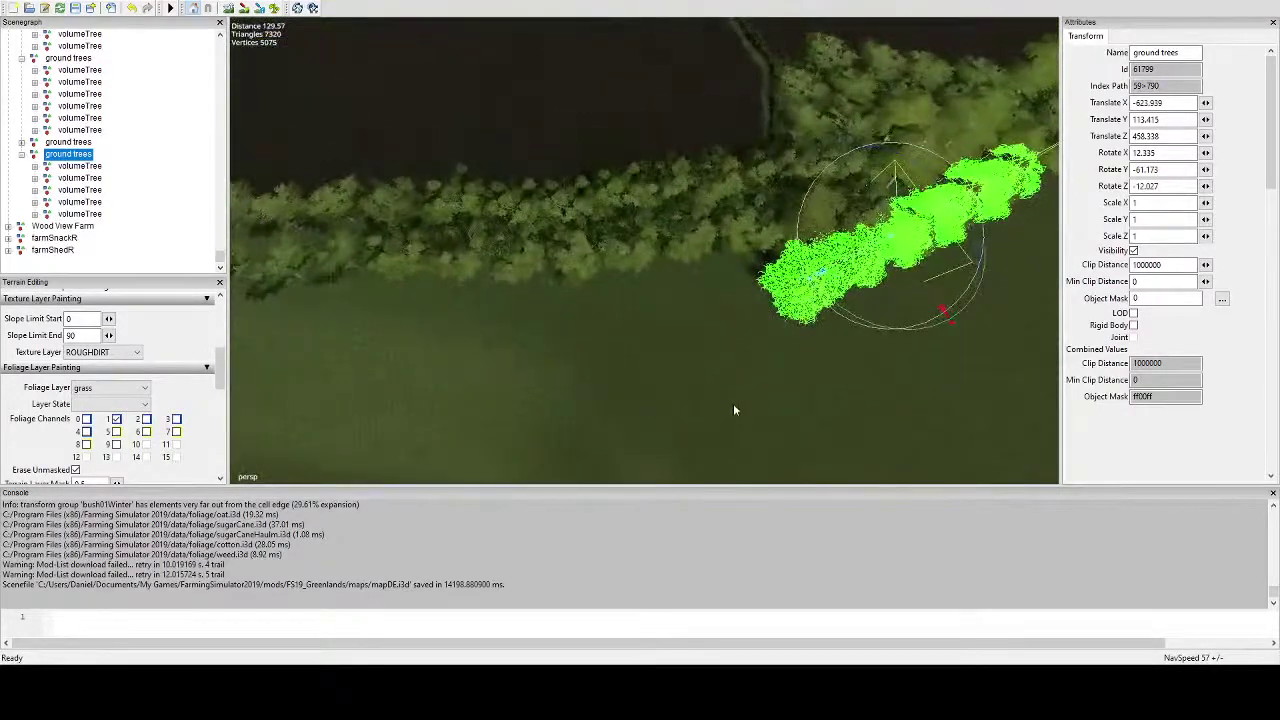
Continue the edge with a duplicated ground trees row, turned to fit at about X -691, Y 112, Z 477.
key(ctrl+d)
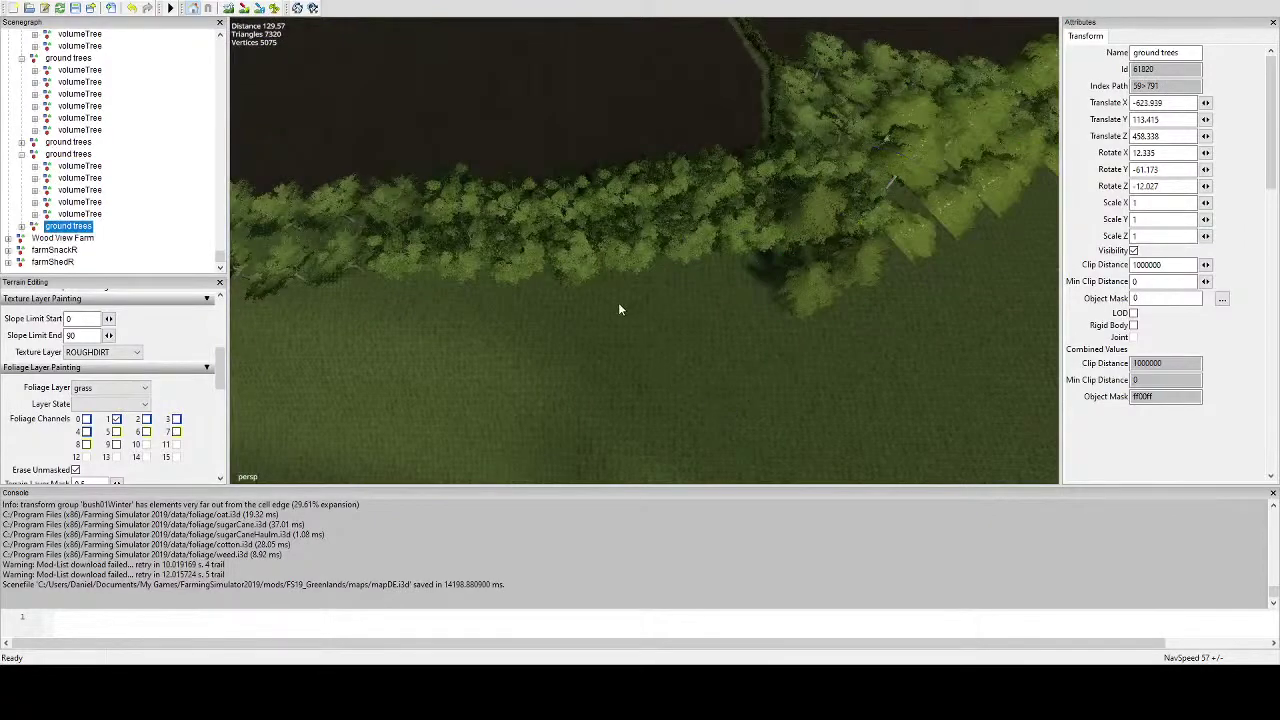
key(ctrl+b)
alt+drag(619, 304, 664, 373)
scroll(650, 350, up, 3)
alt+middle_drag(612, 335, 667, 307)
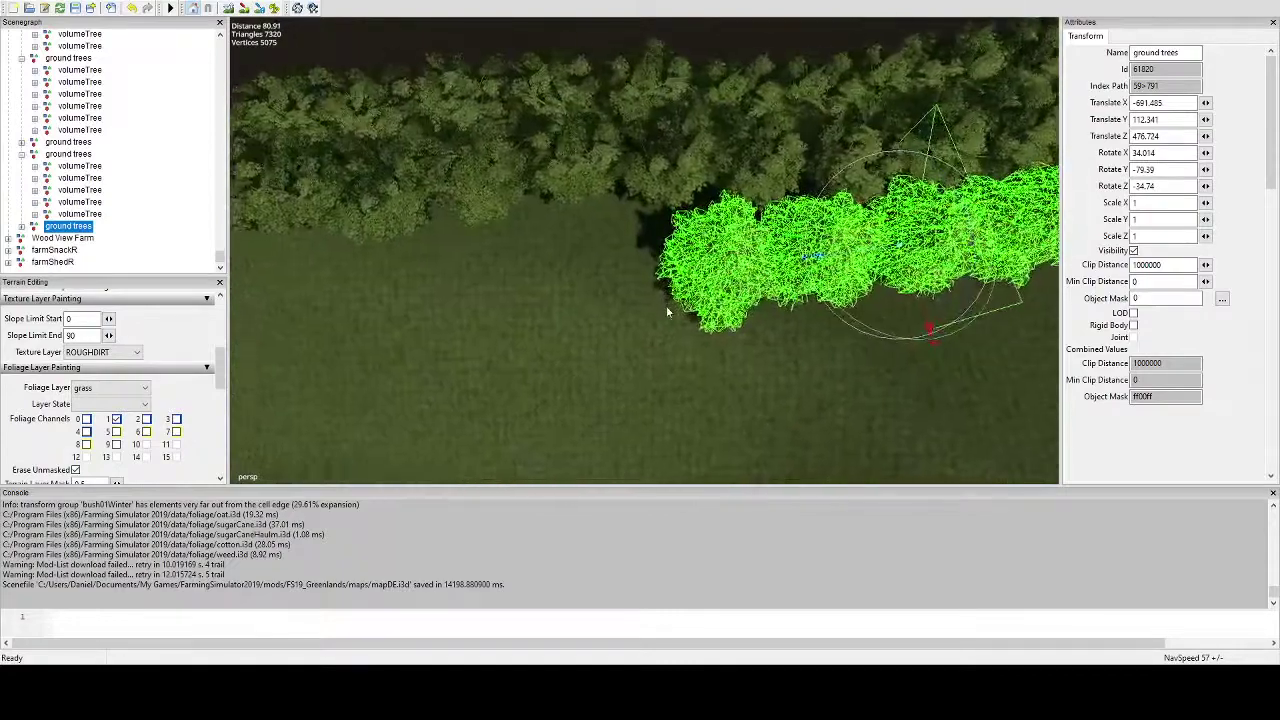
scroll(762, 379, down, 3)
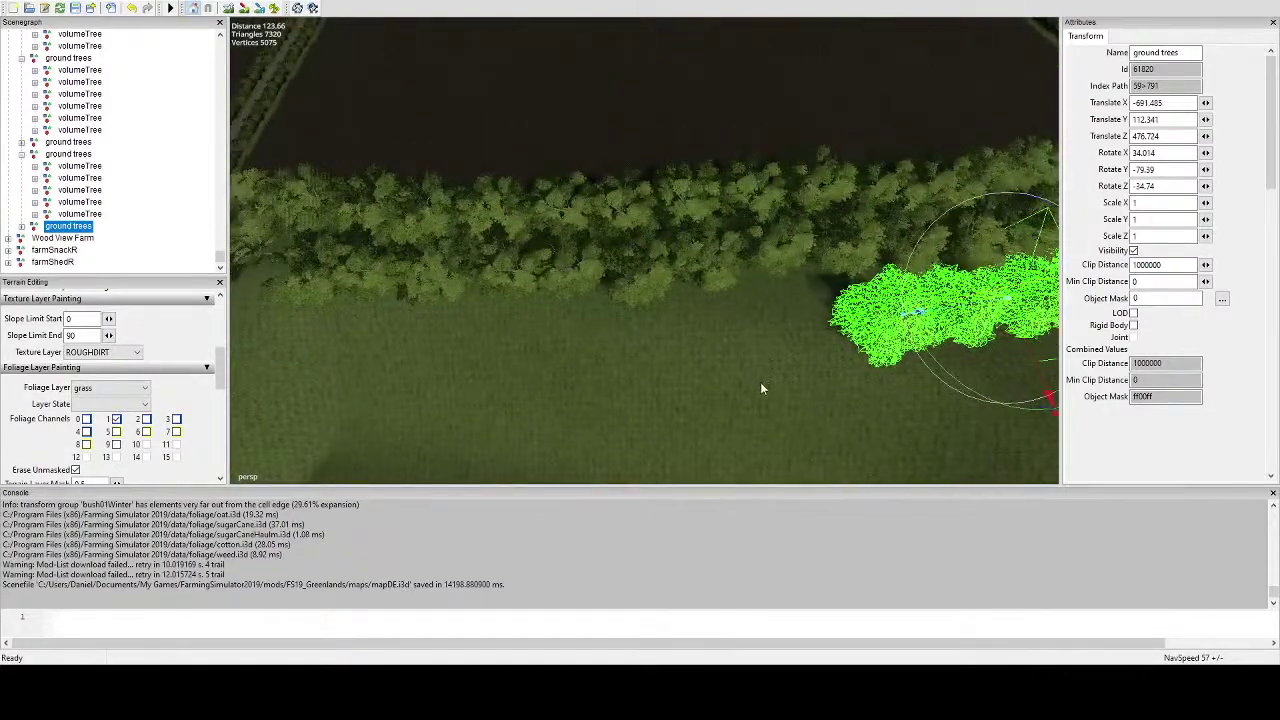
Duplicate the row again and place it rotated along the edge at about X -764, Z 480.
key(ctrl+d)
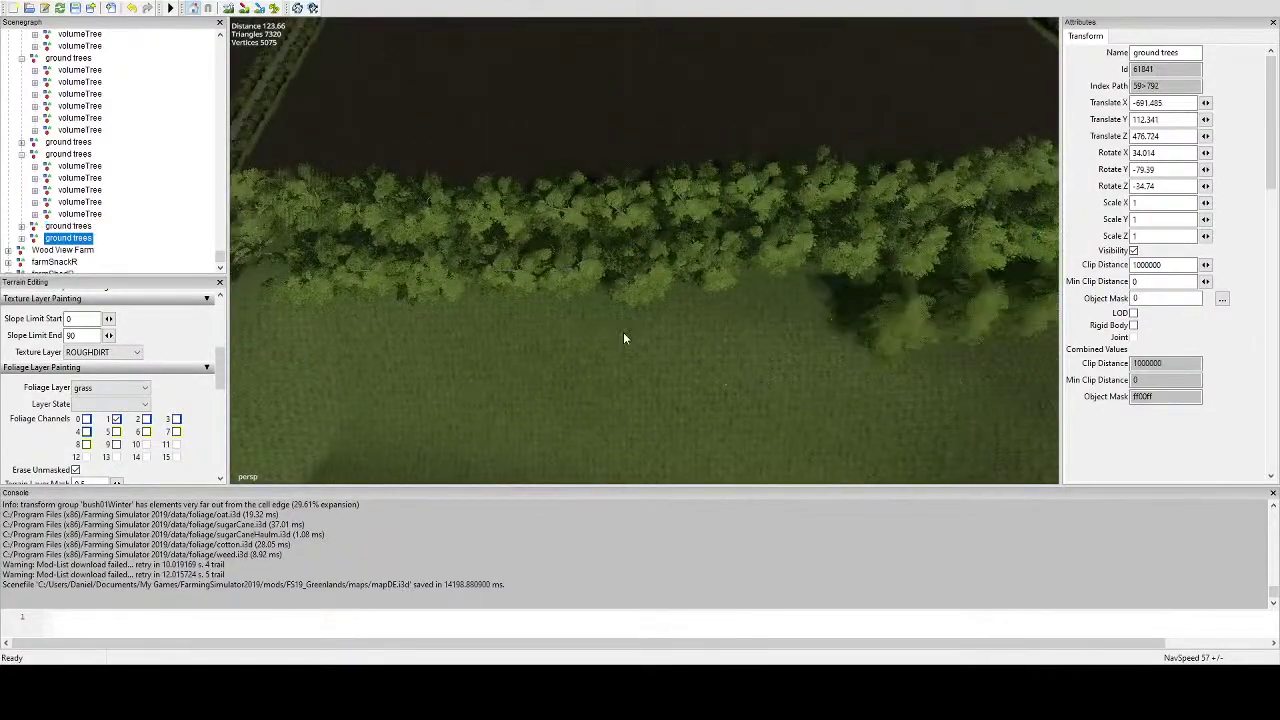
key(ctrl+b)
scroll(666, 377, up, 2)
alt+middle_drag(668, 379, 712, 363)
drag(712, 362, 691, 380)
drag(613, 310, 667, 288)
scroll(712, 341, up, 2)
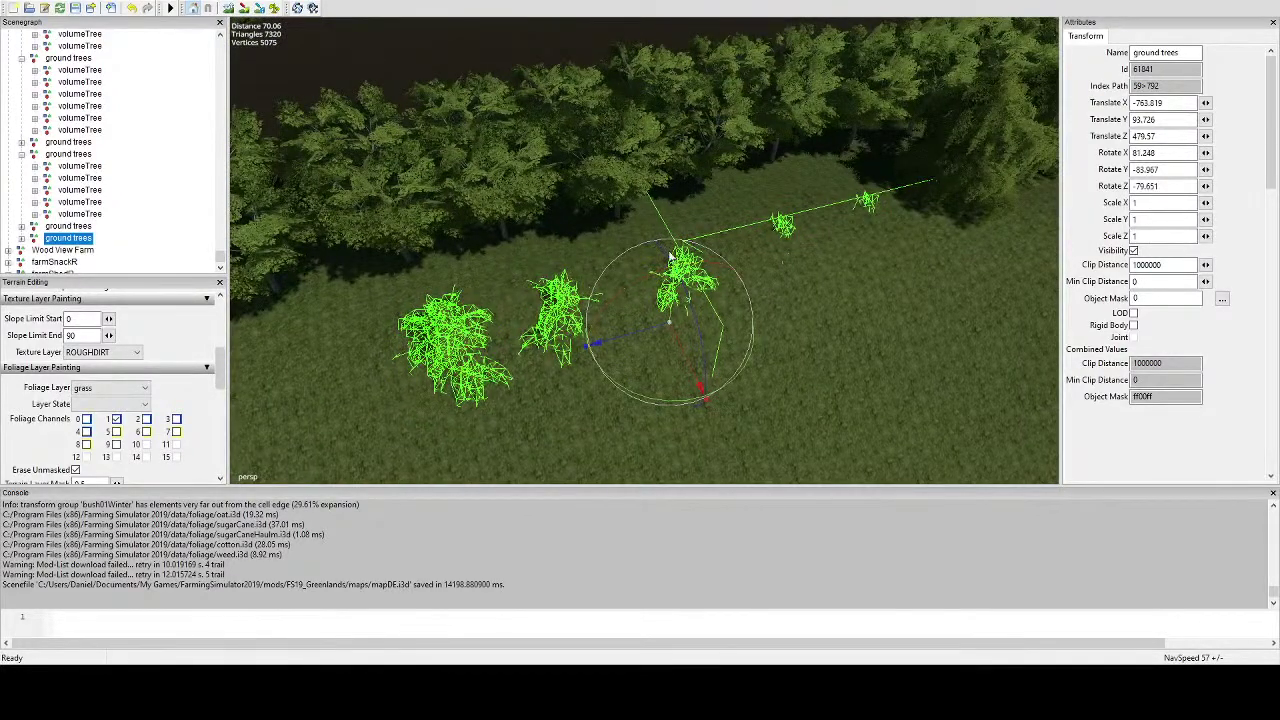
Select the whole sunken ground trees group and raise it to about Y 106, shifting it against the woodland.
click(670, 258)
click(70, 239)
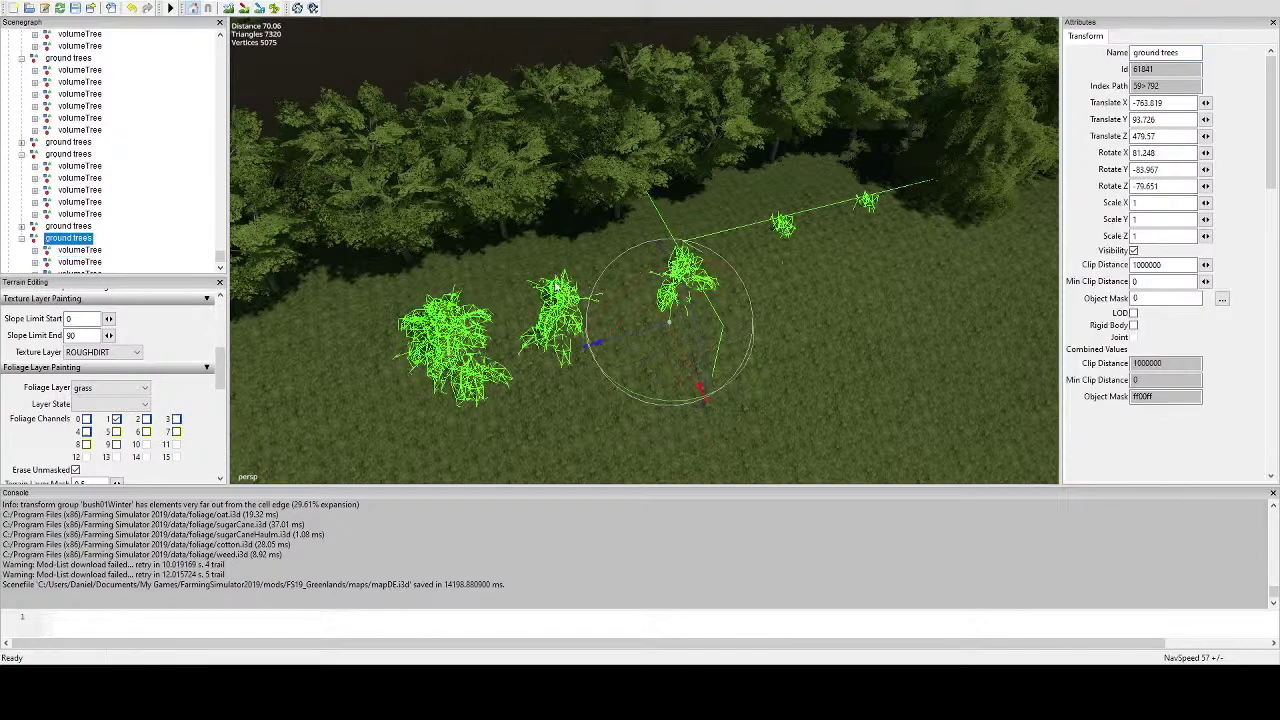
click(677, 299)
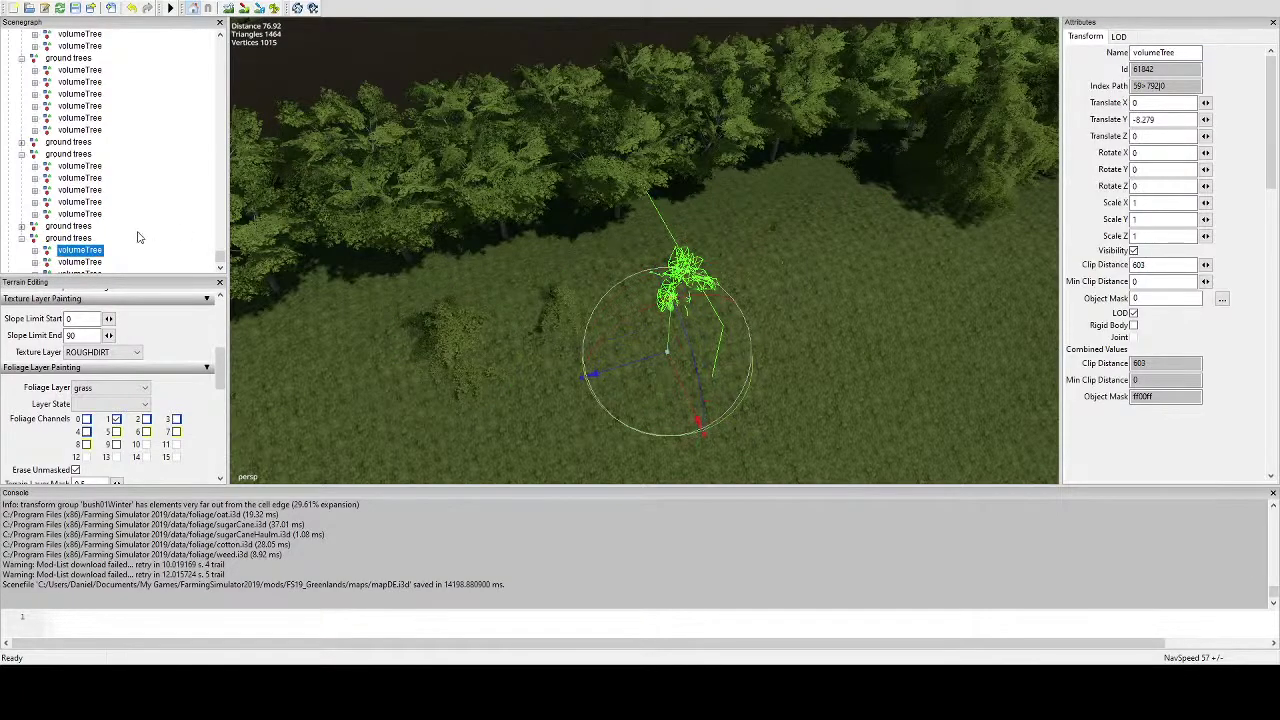
click(76, 240)
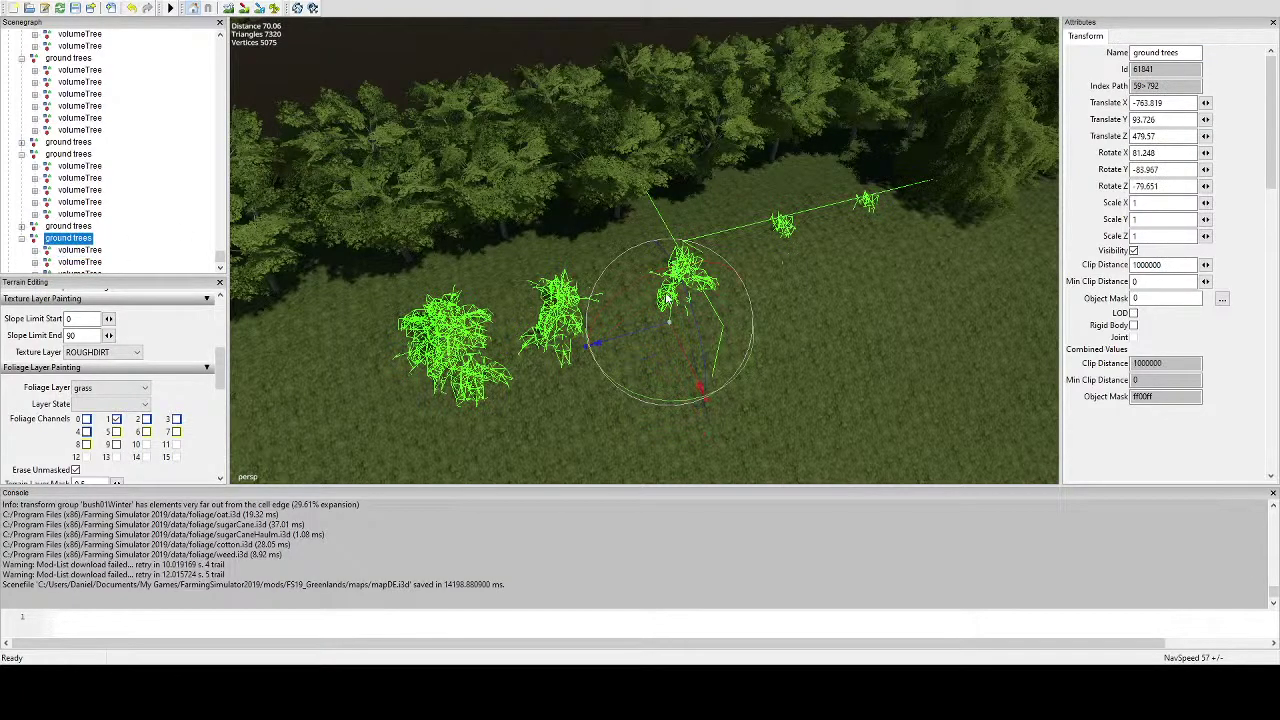
drag(668, 298, 707, 195)
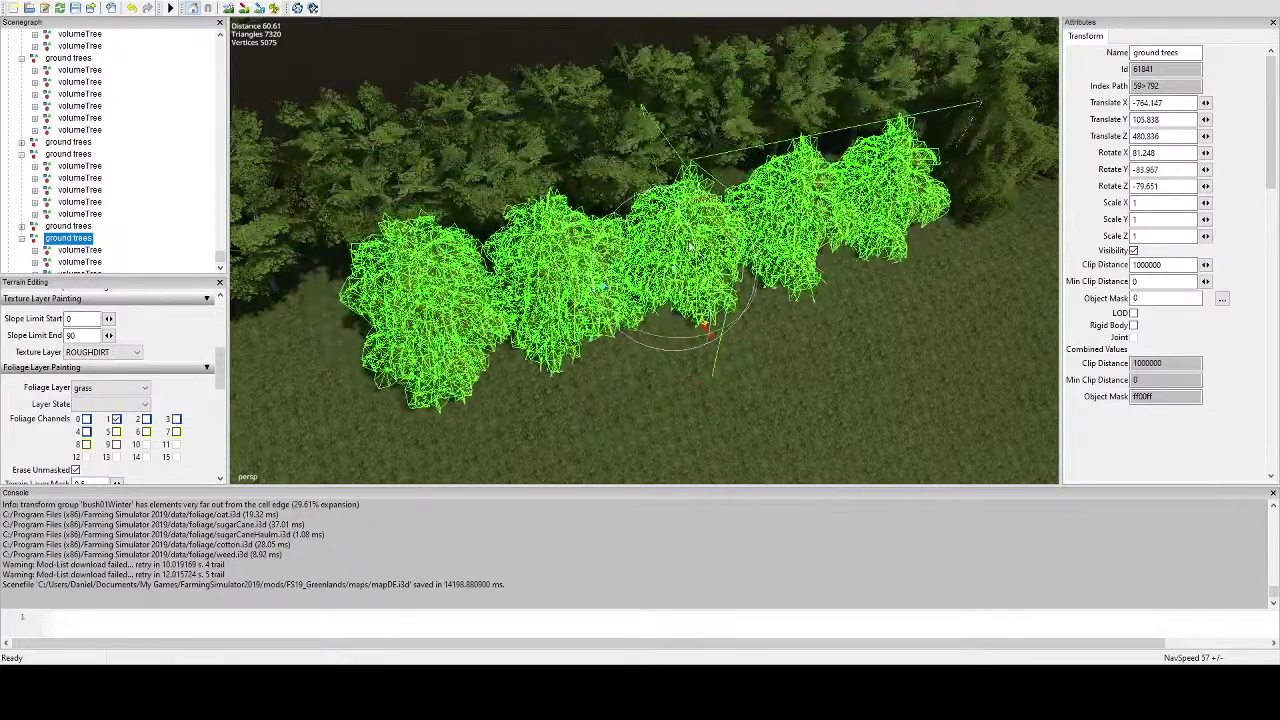
alt+drag(690, 247, 629, 355)
alt+middle_drag(629, 355, 754, 368)
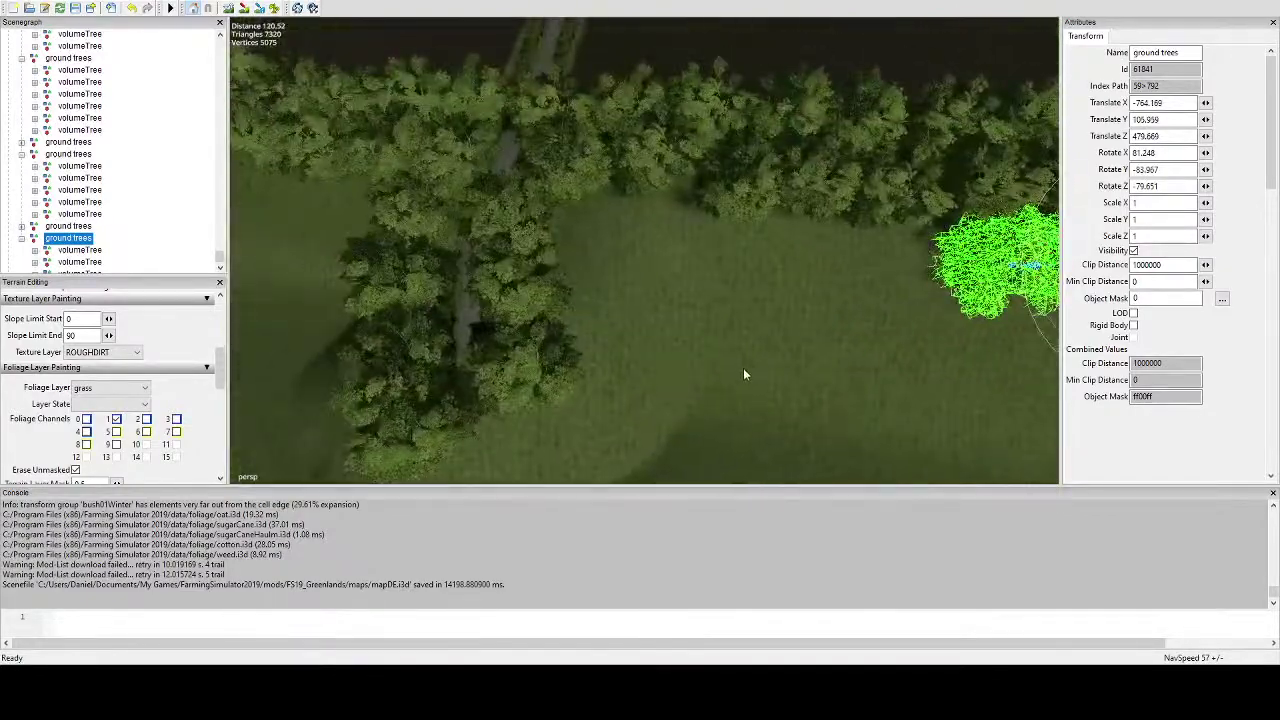
Place another ground trees copy near the tree-lined track, turned to the edge at about X -835, Y 98, Z 479.
key(ctrl+d)
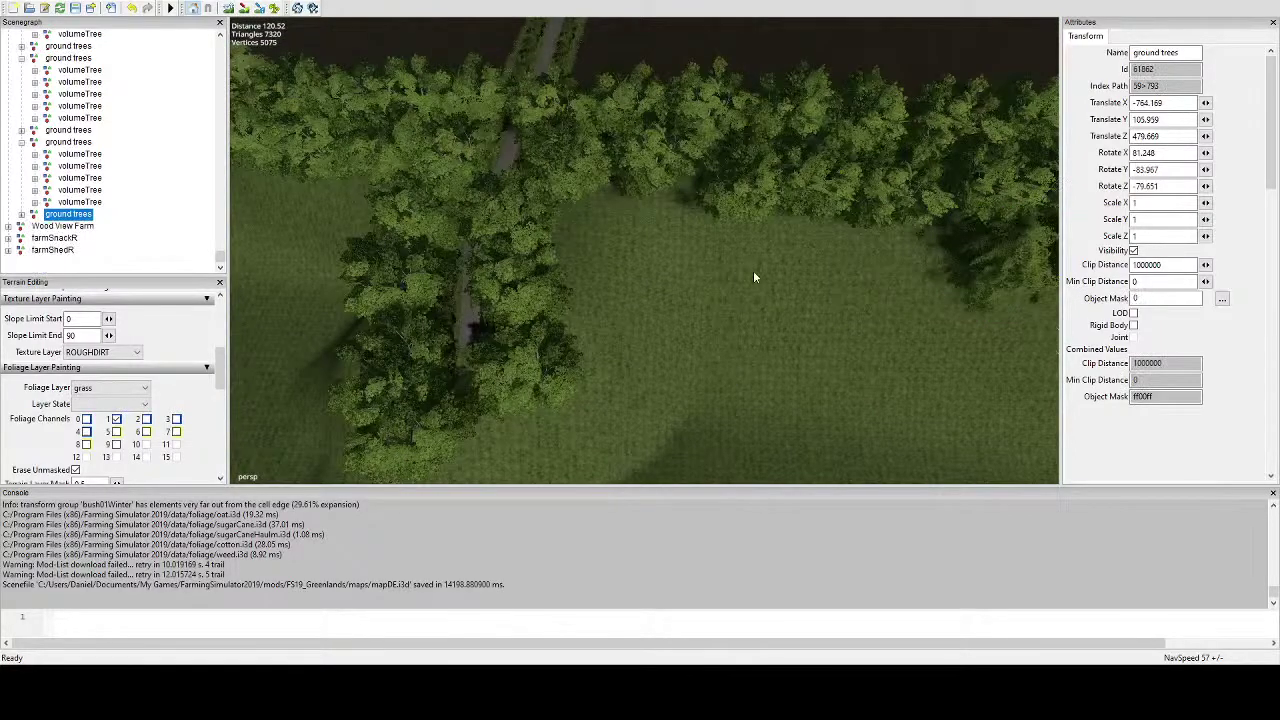
key(ctrl+b)
mouse_move(737, 277)
alt+mouse_down()
mouse_move(763, 305)
mouse_move(729, 297)
alt+mouse_up()
drag(688, 258, 773, 283)
scroll(783, 271, up, 2)
drag(762, 209, 680, 242)
alt+middle_drag(680, 242, 746, 258)
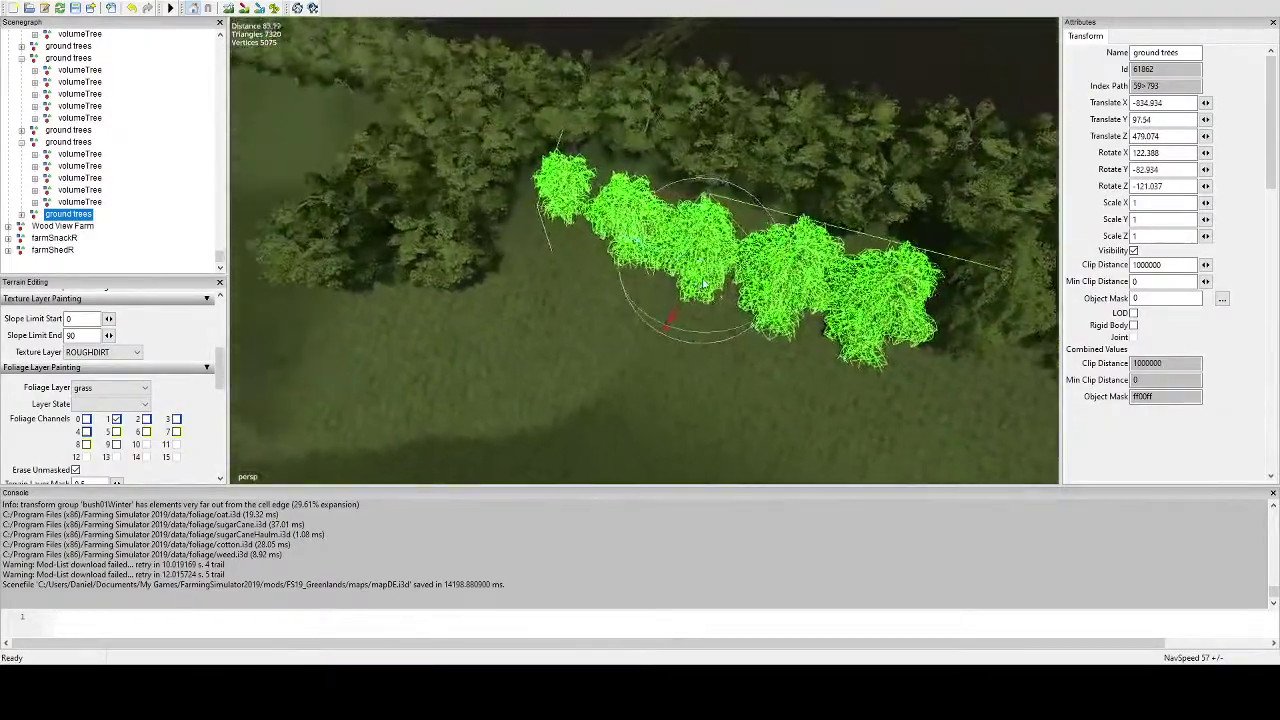
Tilt the row near the track to follow the slope and raise it to about Y 99.
scroll(748, 256, up, 3)
drag(754, 217, 722, 242)
alt+middle_drag(900, 316, 810, 262)
right_drag(810, 263, 709, 218)
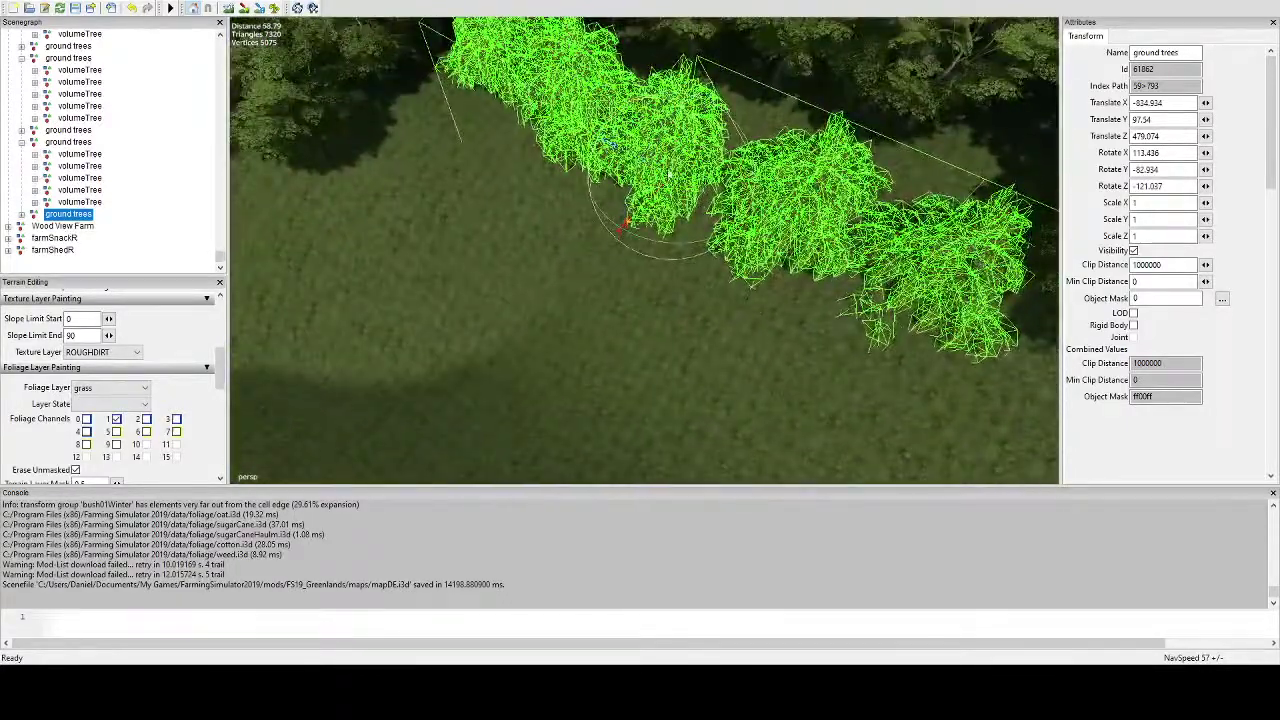
scroll(676, 163, up, 2)
drag(727, 122, 778, 342)
scroll(735, 195, down, 3)
scroll(700, 315, down, 2)
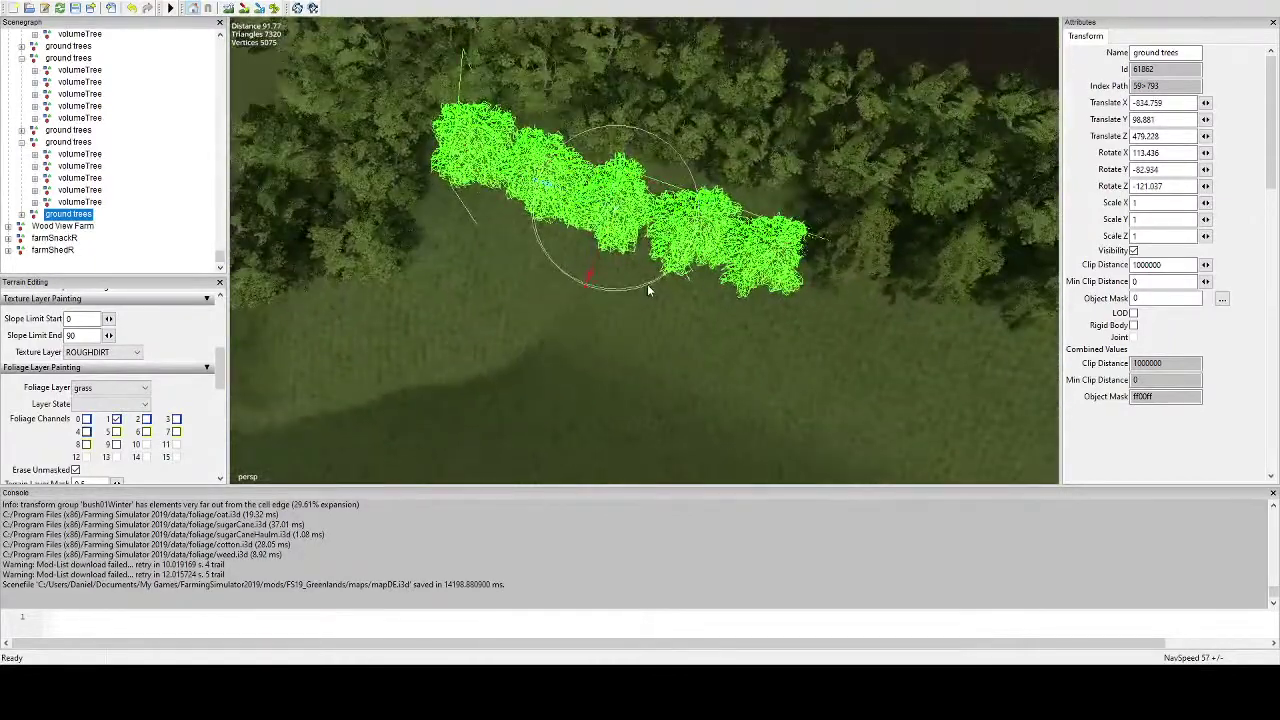
Rotate the row slightly and move it closer to the woodland at about X -835, Y 99, Z 477.
drag(647, 289, 655, 284)
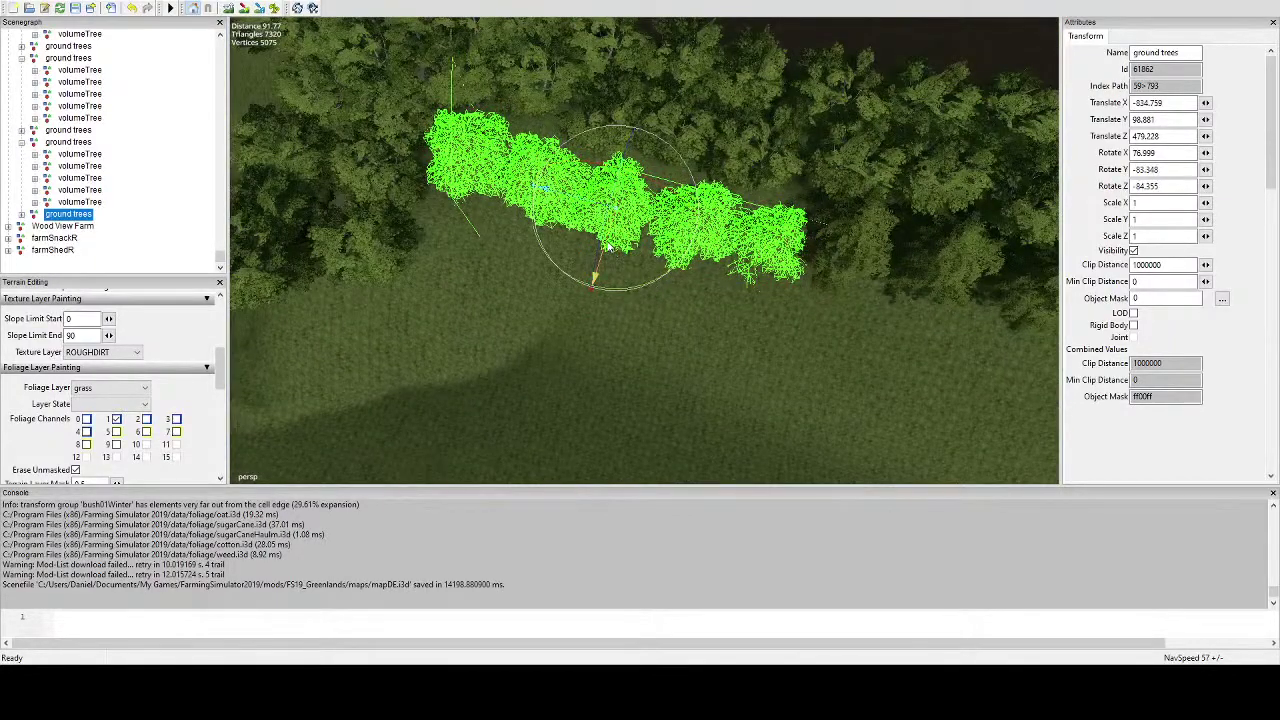
scroll(625, 215, up, 3)
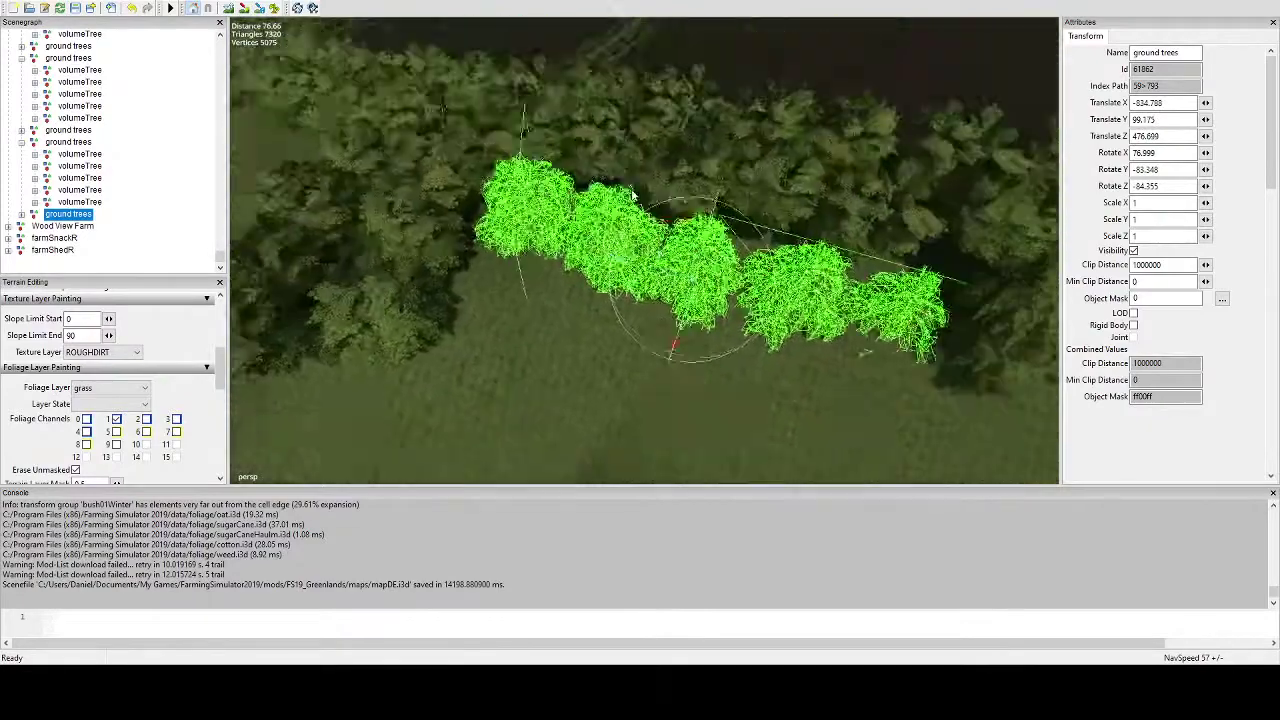
alt+drag(632, 195, 565, 330)
scroll(597, 358, down, 4)
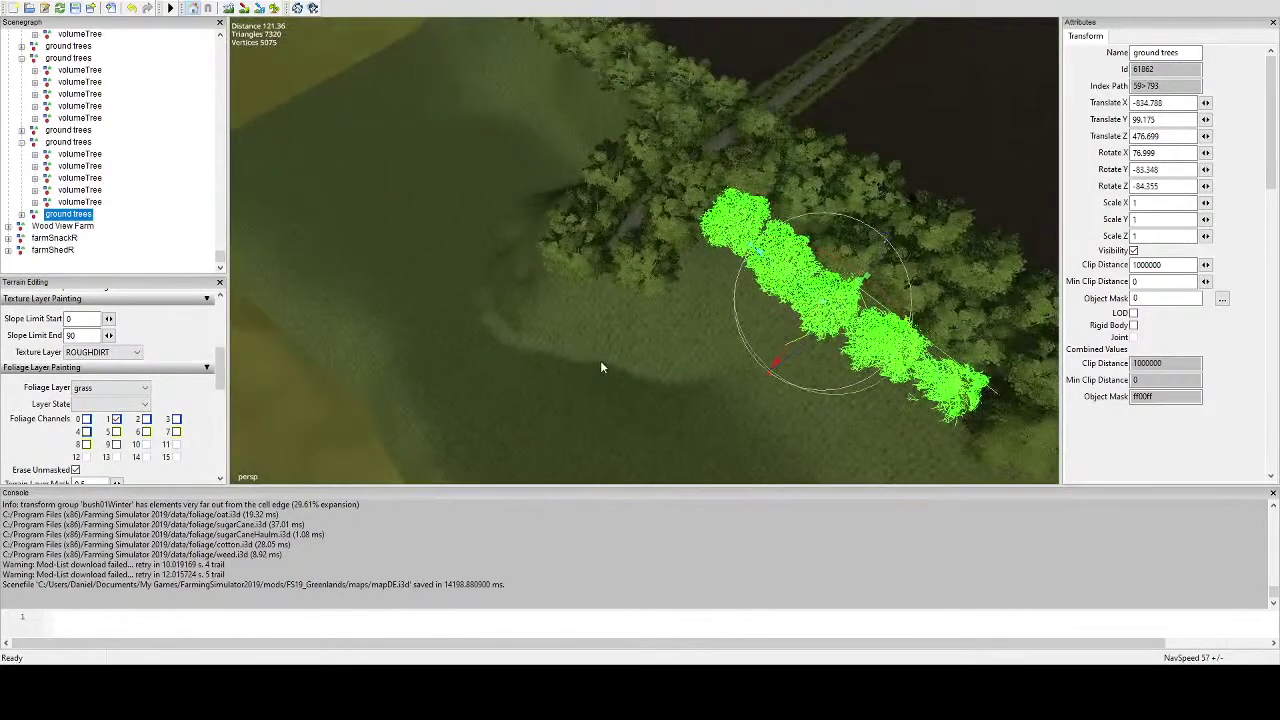
Duplicate the row along the trees beside the track, turned to about X -862, Y 97, Z 502, and select its whole group.
key(ctrl+d)
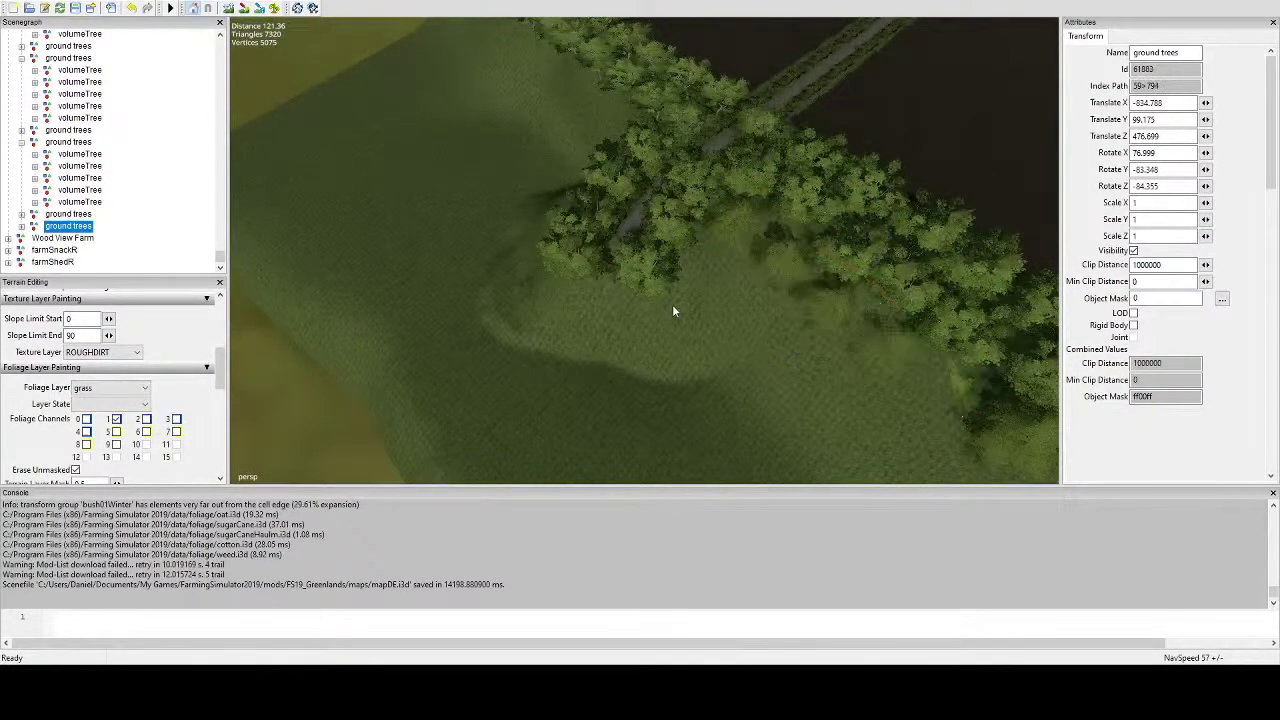
key(ctrl+b)
alt+drag(673, 307, 810, 310)
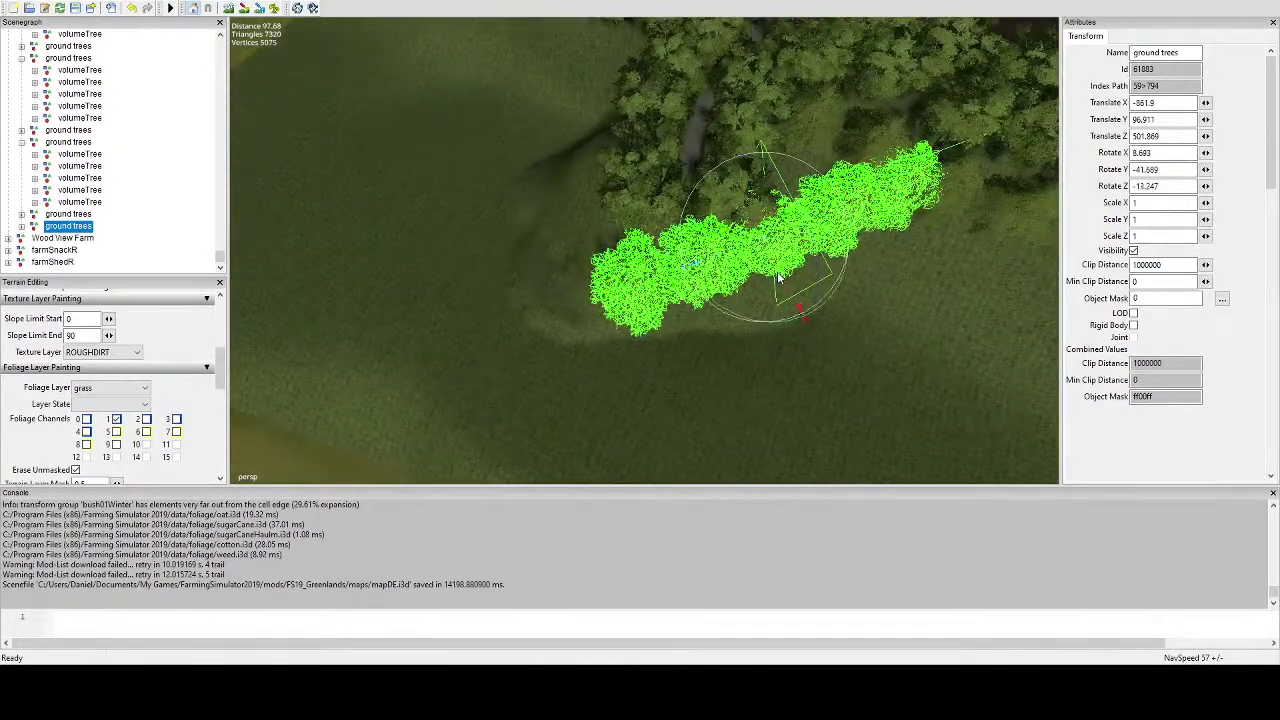
click(778, 275)
click(75, 227)
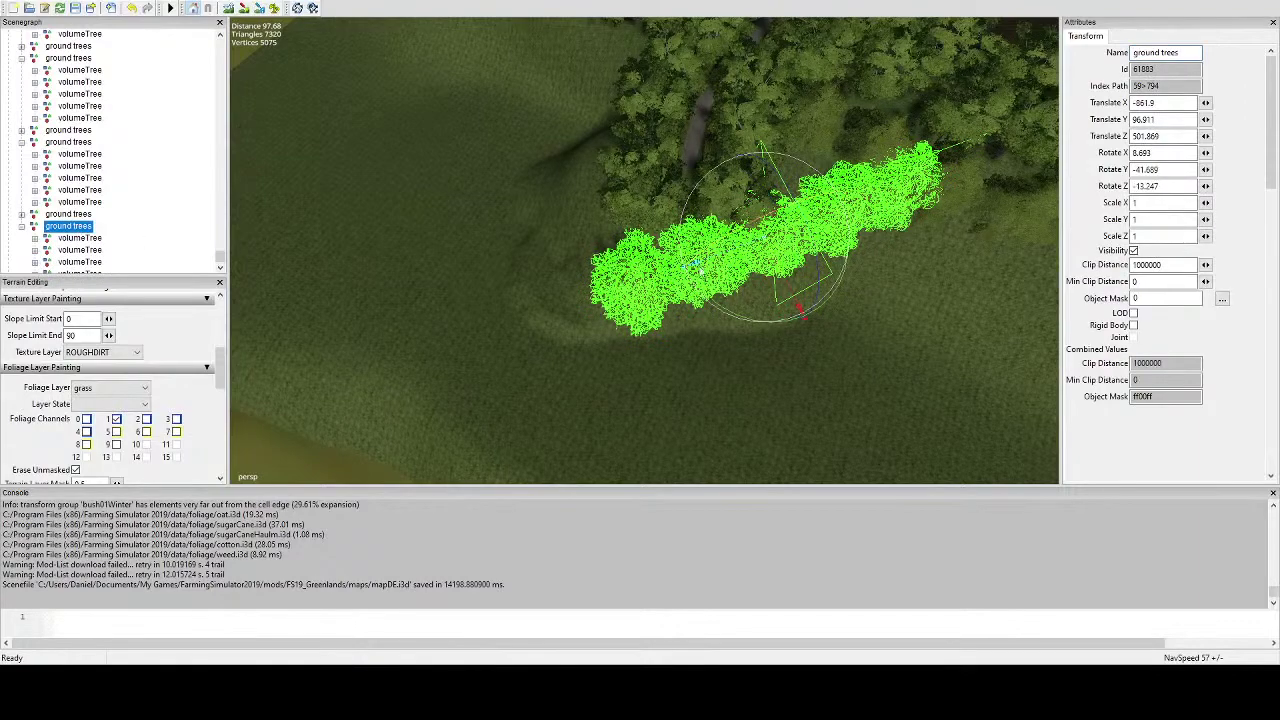
Rotate and shift the trackside row to fit the sloping ground at about X -860, Y 97, Z 503.
drag(799, 307, 728, 280)
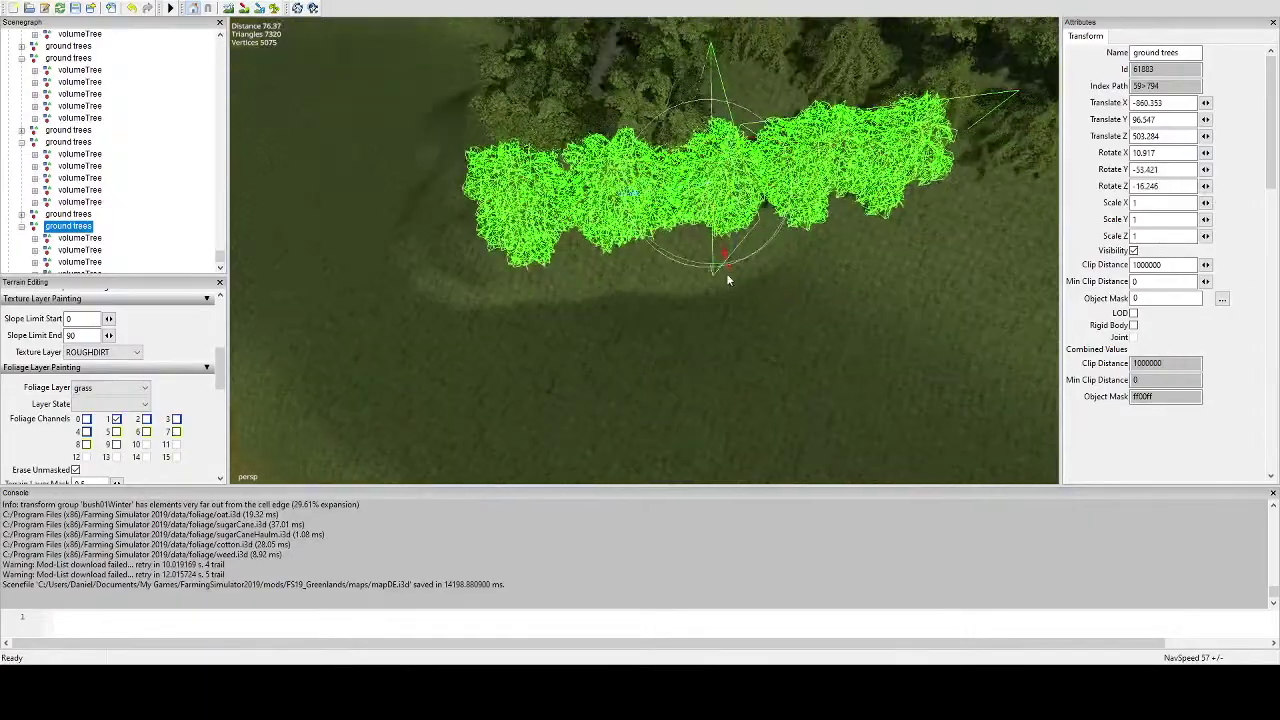
mouse_move(682, 193)
mouse_down()
mouse_move(626, 203)
mouse_move(658, 196)
mouse_up()
alt+drag(658, 196, 630, 180)
middle_drag(628, 180, 627, 212)
Duplicate a single tree from the neighbouring row and place it in the gap between the rows, at local X 19, Y 1, Z 23.
click(643, 196)
click(648, 196)
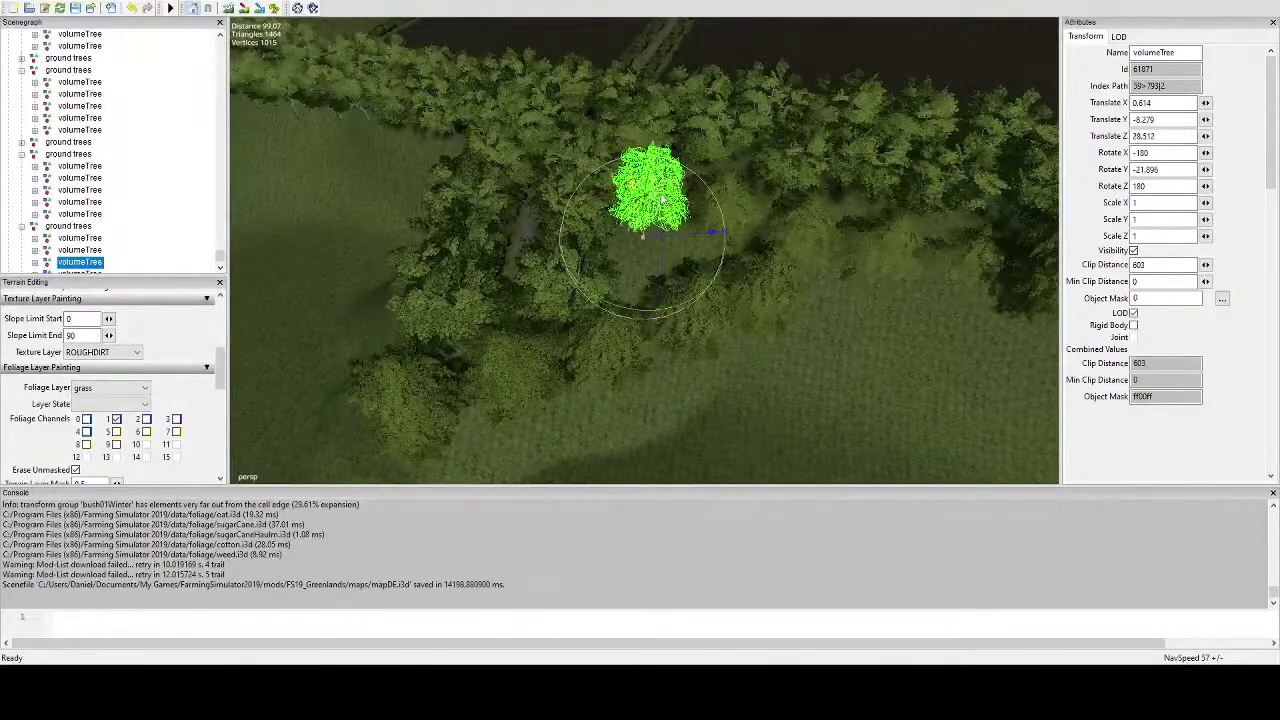
click(671, 228)
click(658, 264)
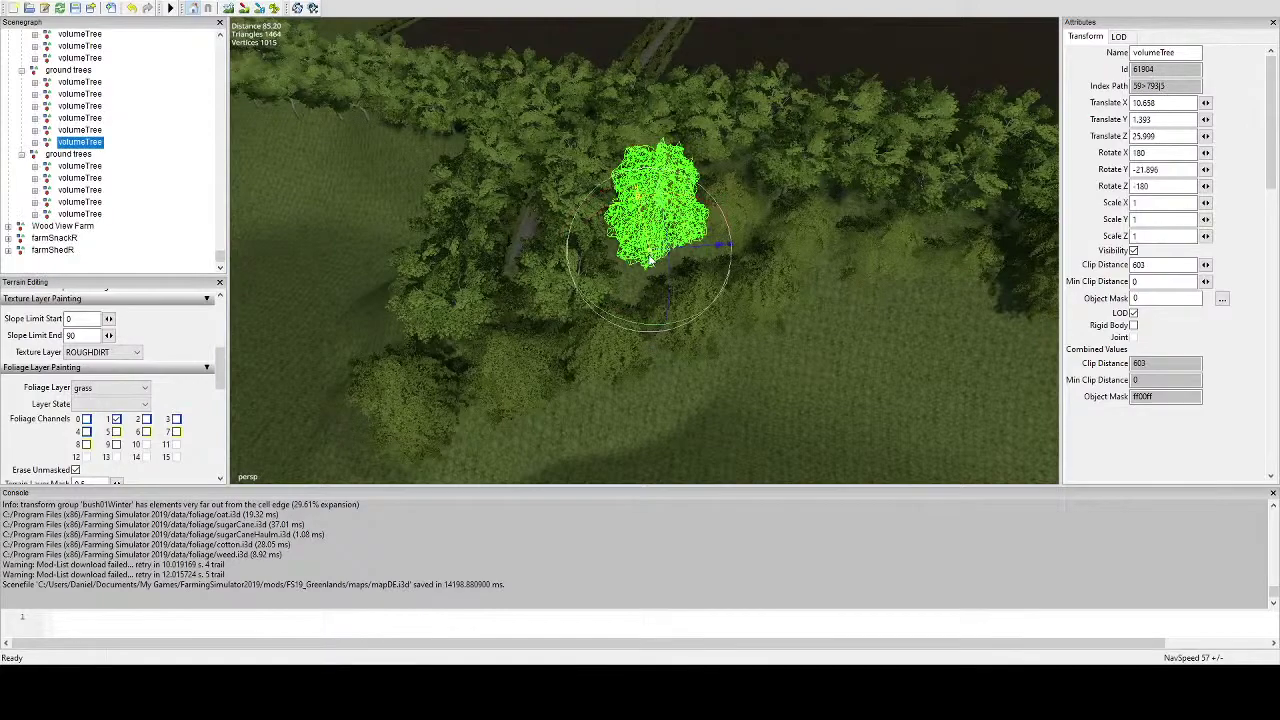
scroll(650, 280, up, 5)
scroll(690, 305, down, 1)
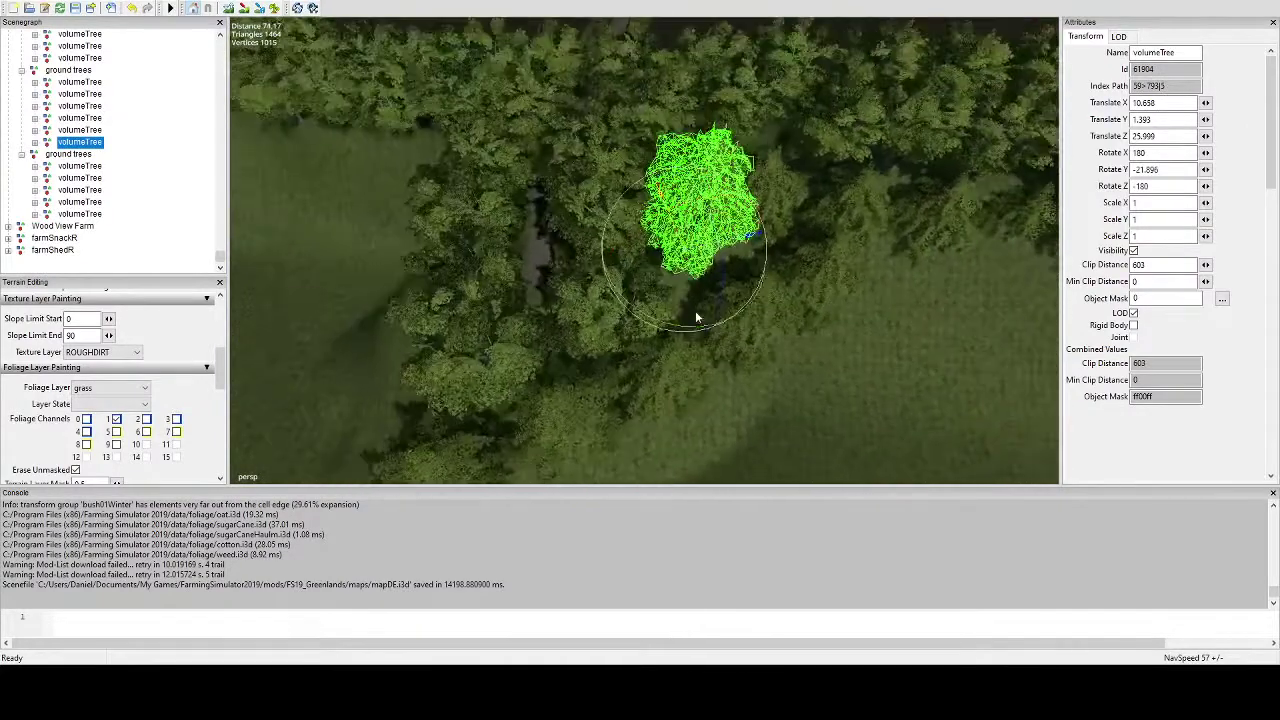
drag(672, 230, 675, 303)
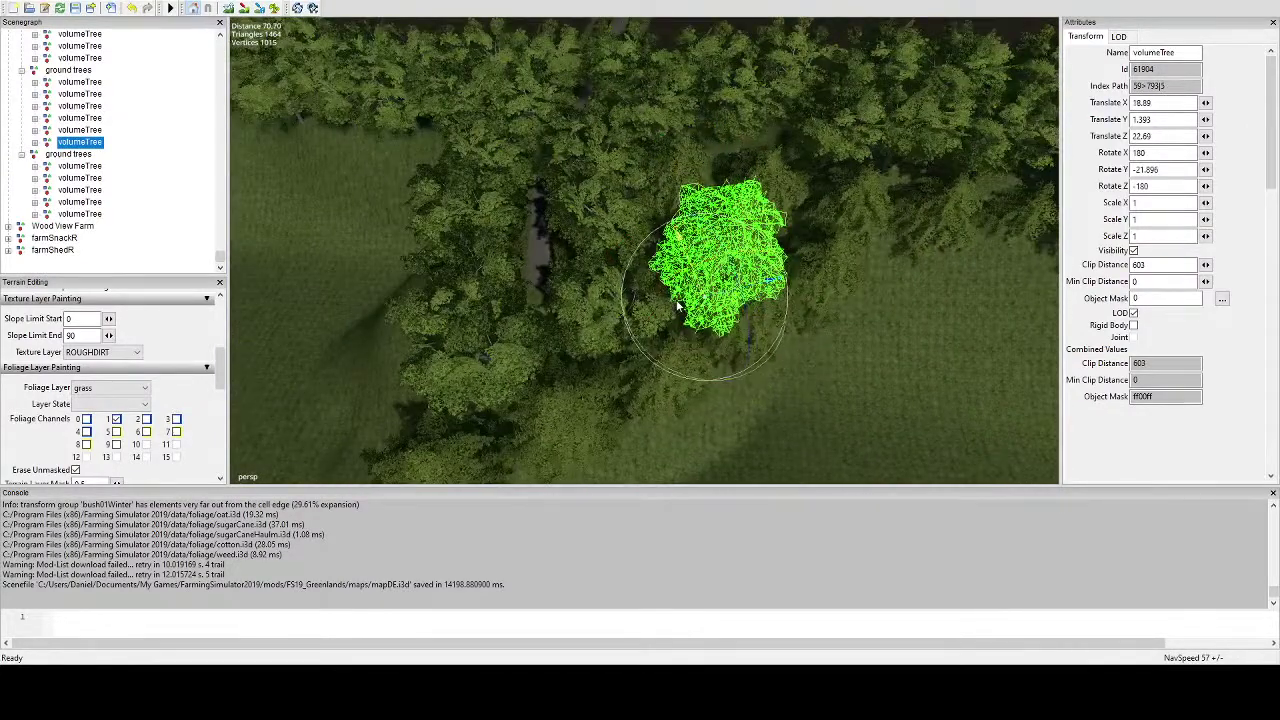
Sculpt the sloping ground beside the woodland corner with a terrain brush radius of about 16.
alt+middle_drag(667, 311, 694, 333)
alt+drag(694, 333, 675, 334)
scroll(634, 375, down, 8)
alt+middle_drag(634, 375, 631, 332)
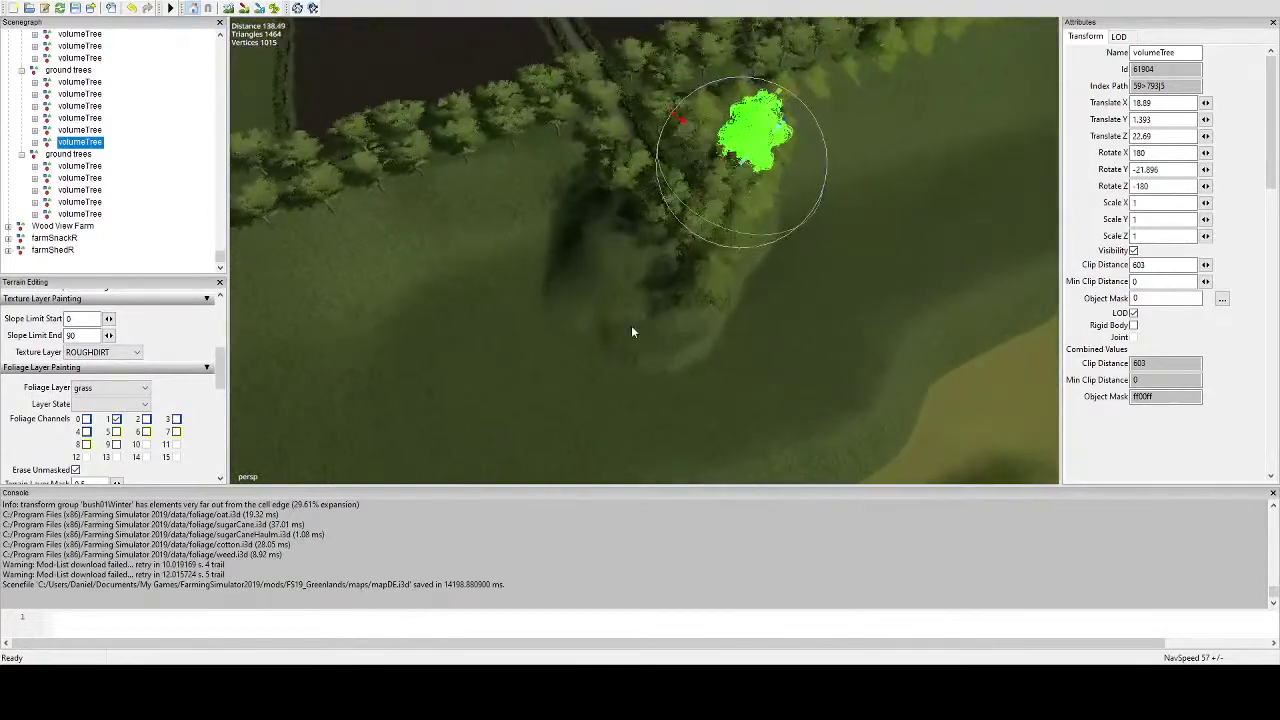
scroll(714, 298, up, 4)
alt+middle_drag(714, 298, 676, 307)
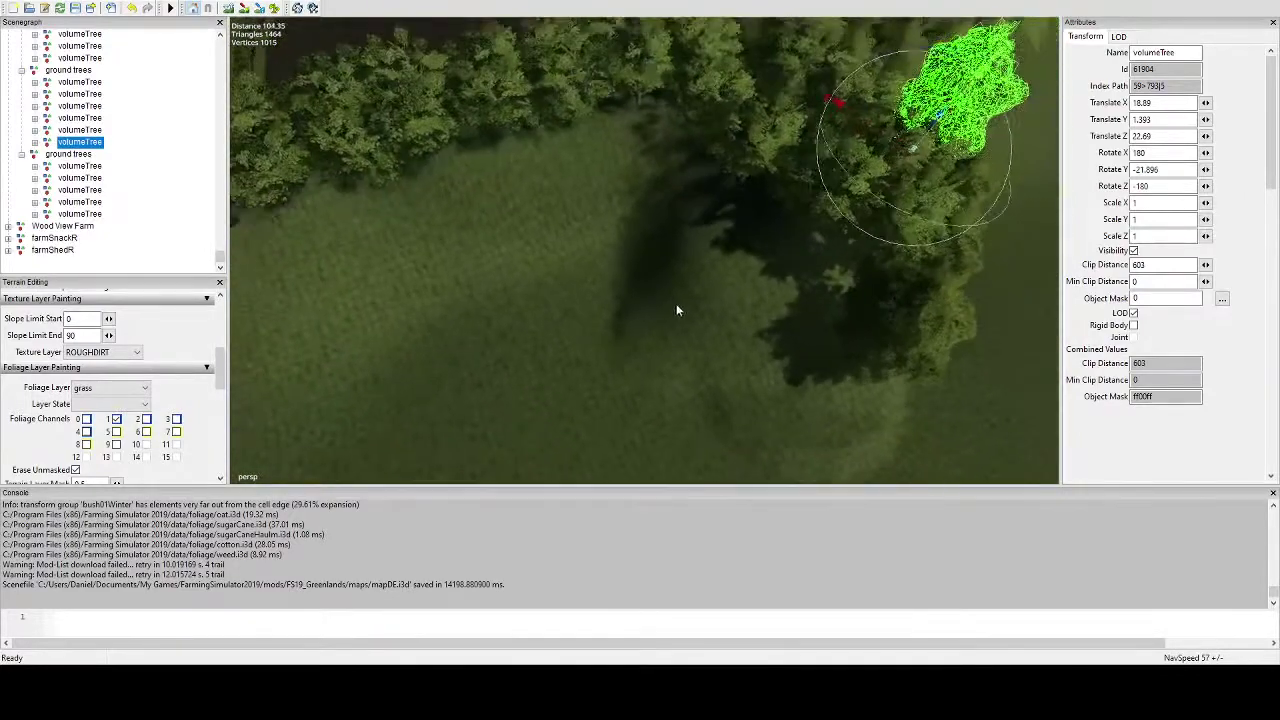
scroll(676, 307, down, 1)
click(229, 9)
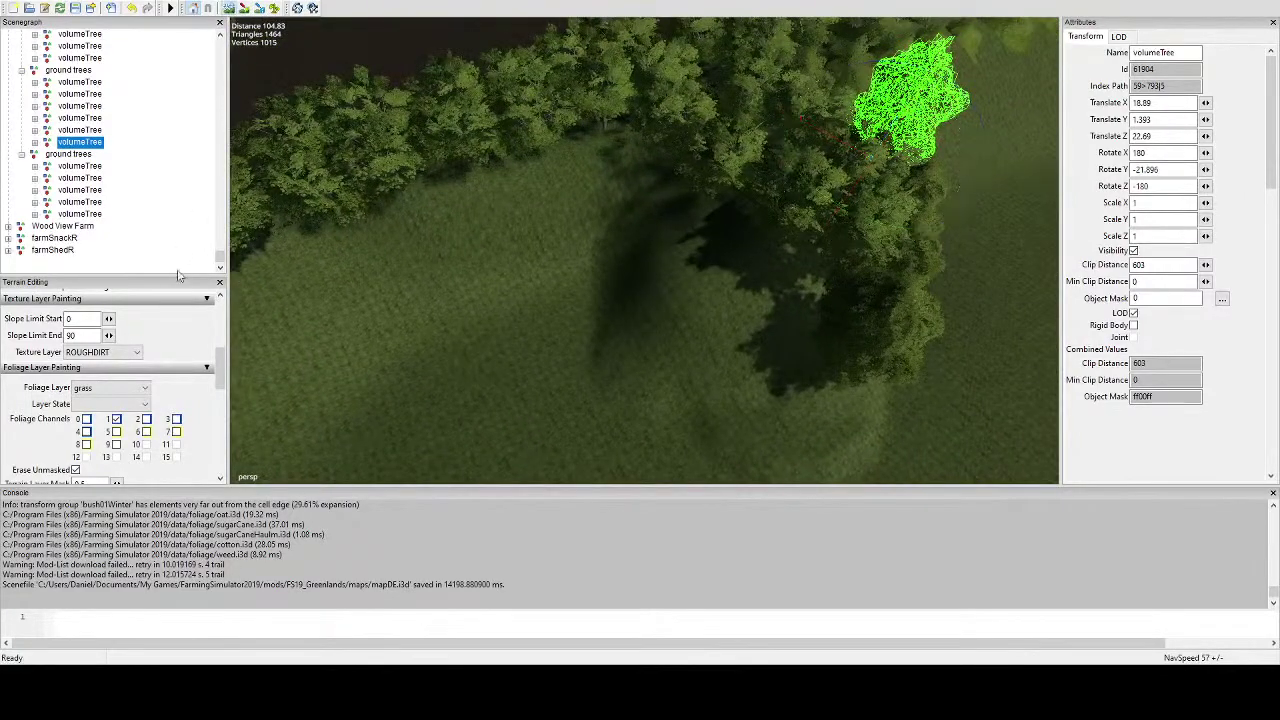
drag(218, 358, 218, 320)
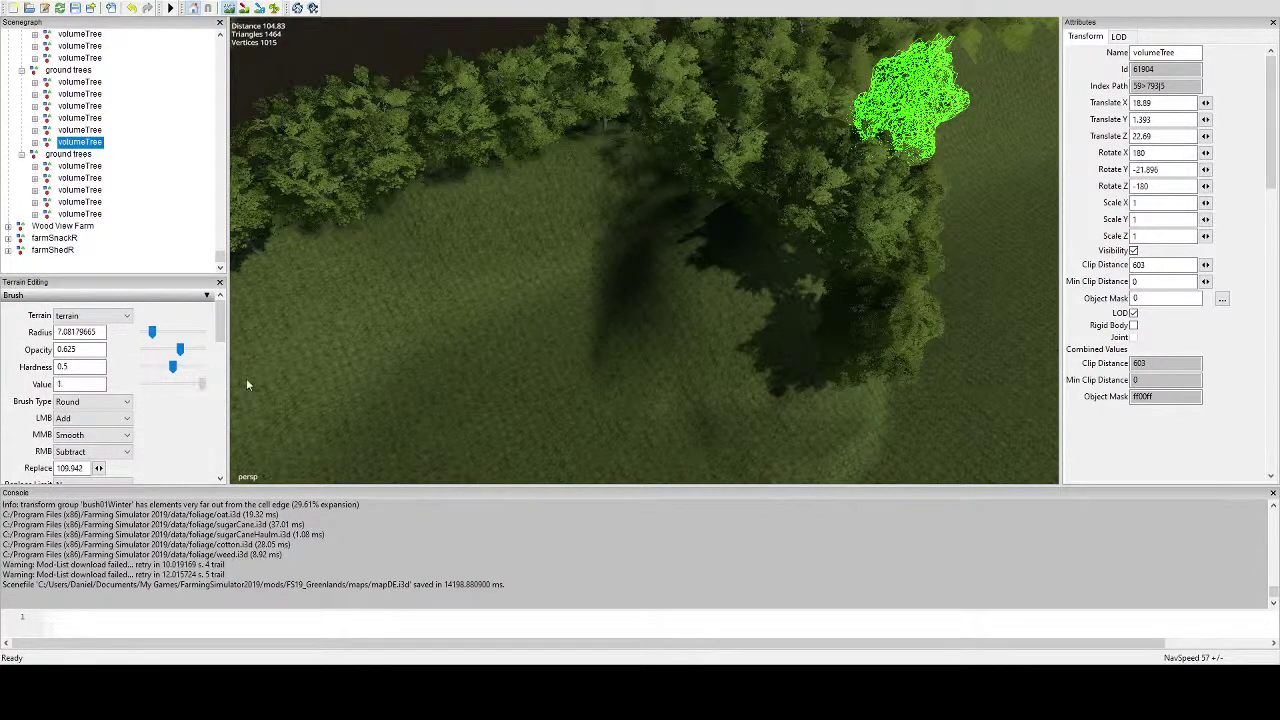
scroll(587, 260, up, 11)
mouse_move(585, 255)
mouse_down()
mouse_move(604, 229)
mouse_move(621, 247)
mouse_move(577, 288)
mouse_move(460, 272)
mouse_up()
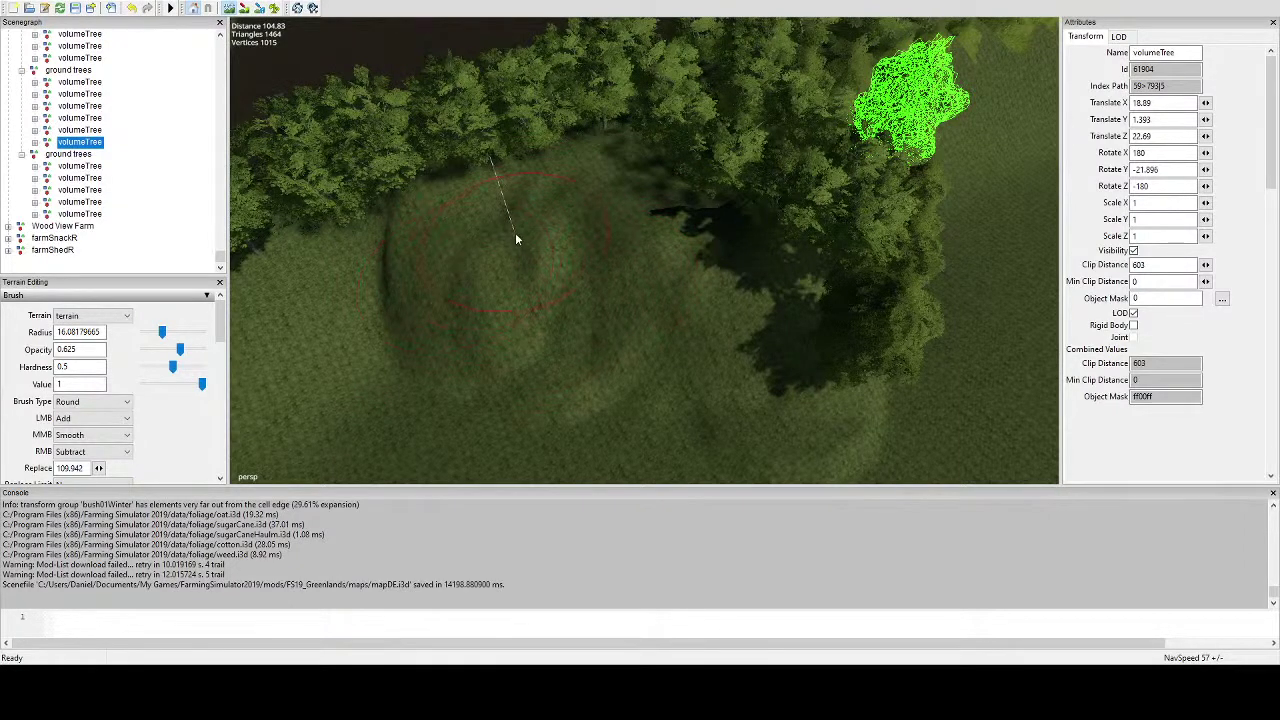
Extend the raised ground along the tree line to the field boundary and even out the slope.
alt+drag(632, 311, 643, 441)
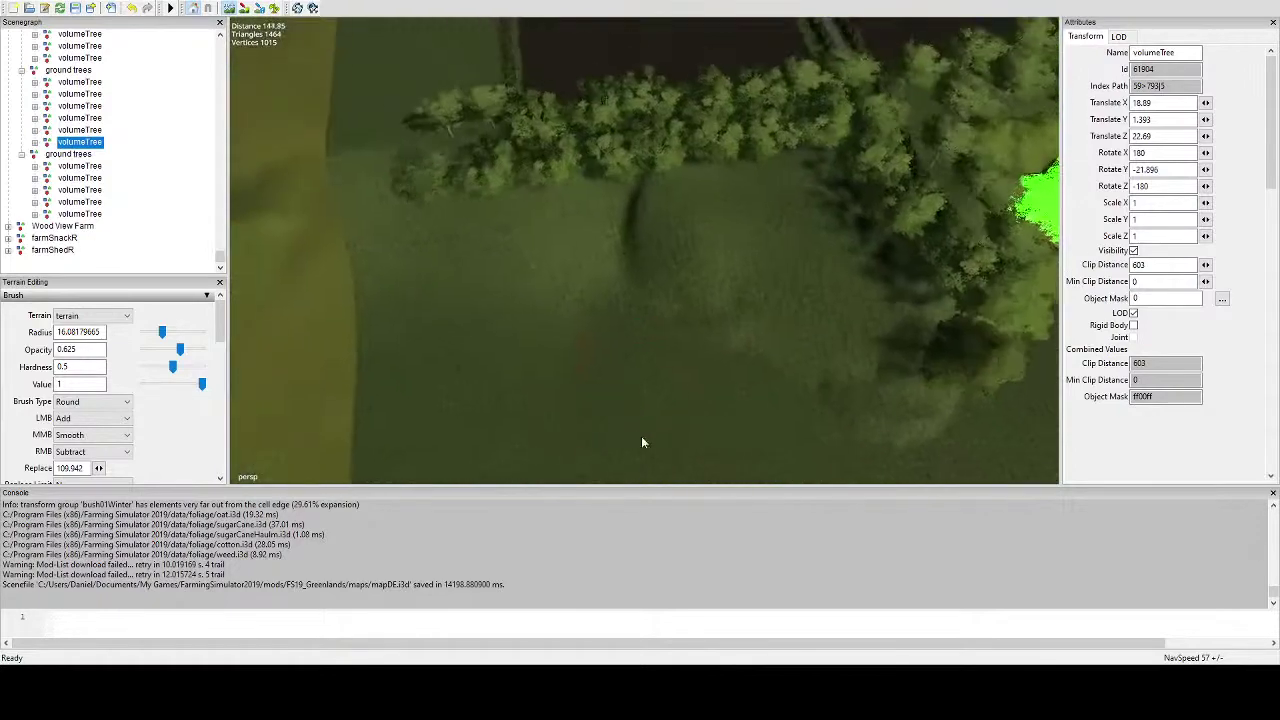
mouse_move(634, 243)
mouse_down()
mouse_move(626, 226)
mouse_move(437, 251)
mouse_move(394, 220)
mouse_up()
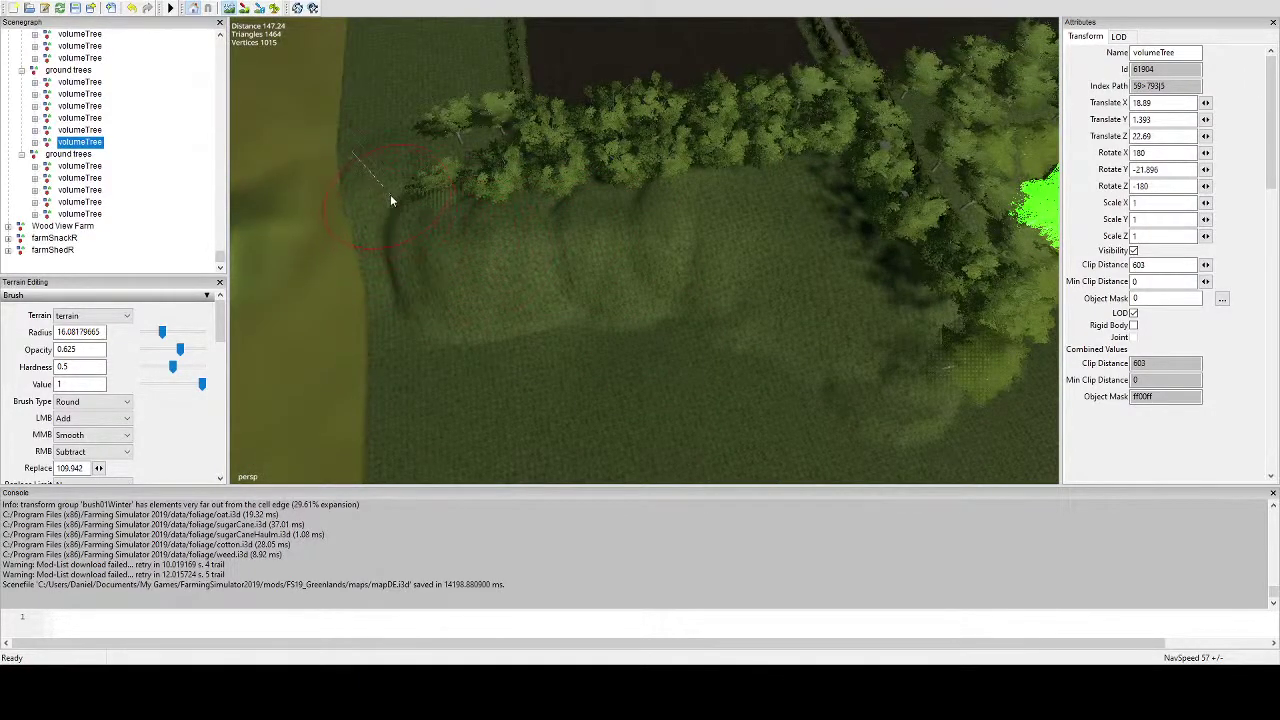
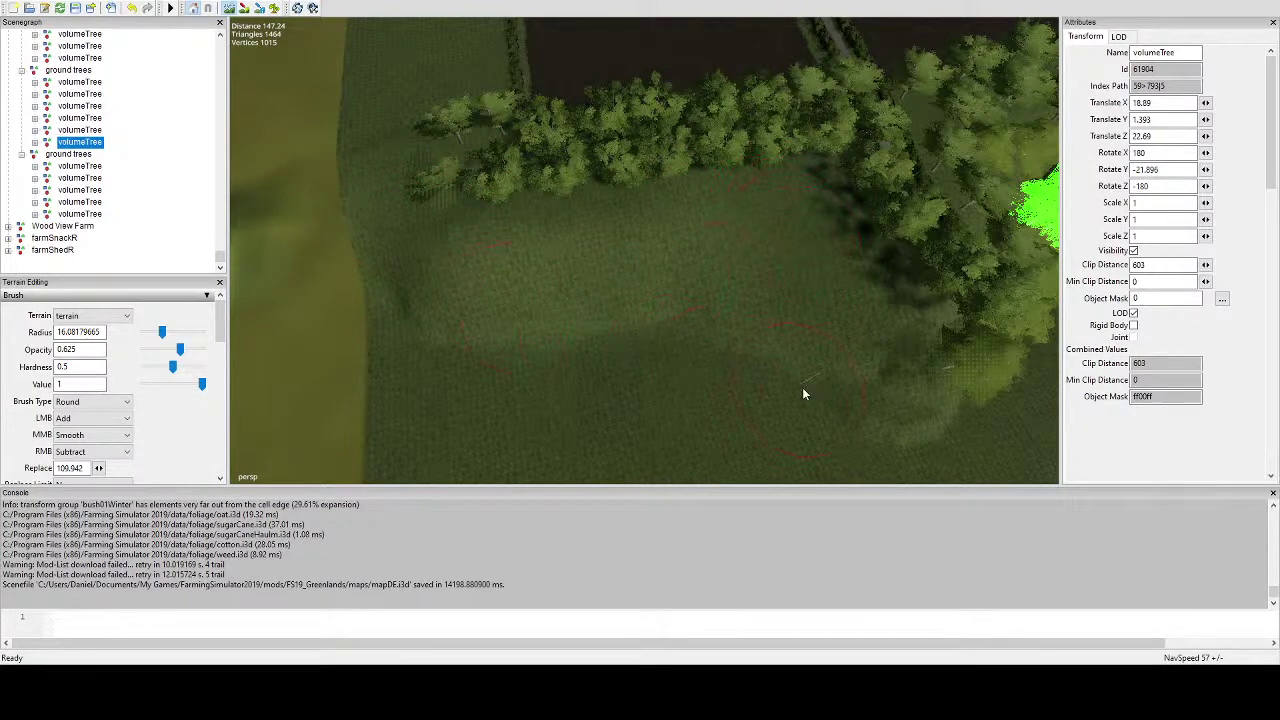
drag(391, 300, 392, 260)
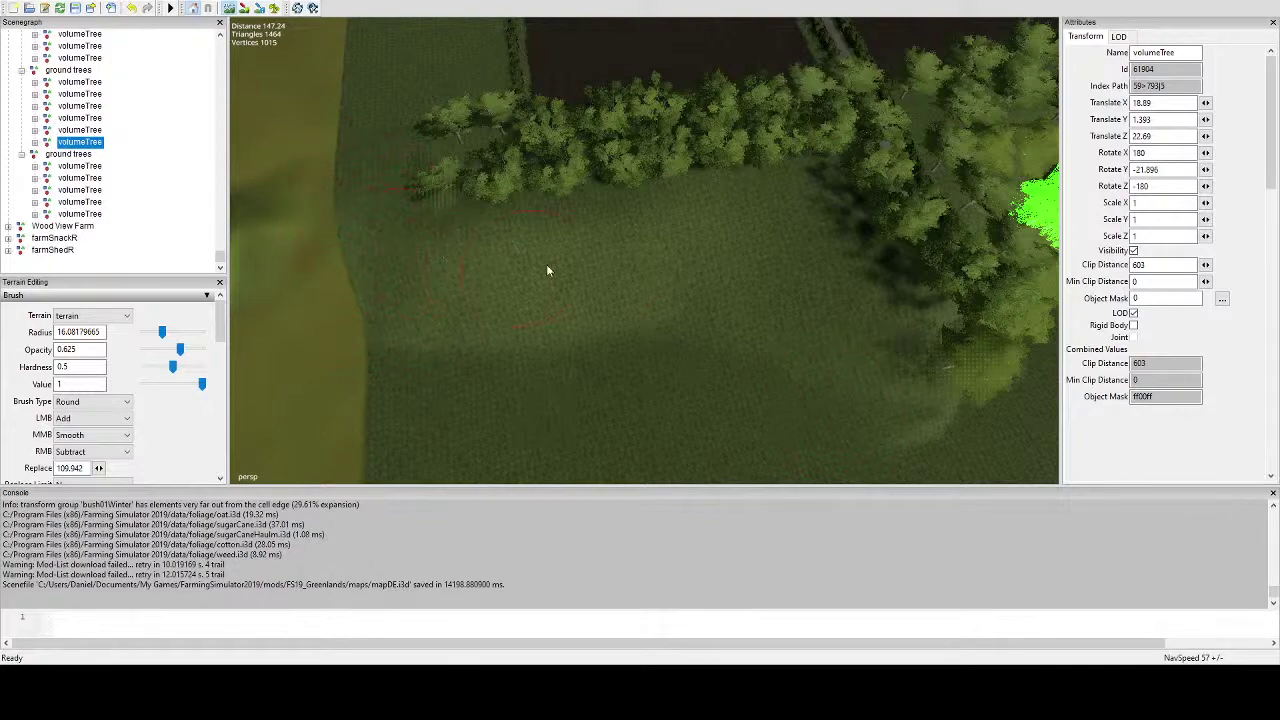
alt+middle_drag(858, 402, 699, 325)
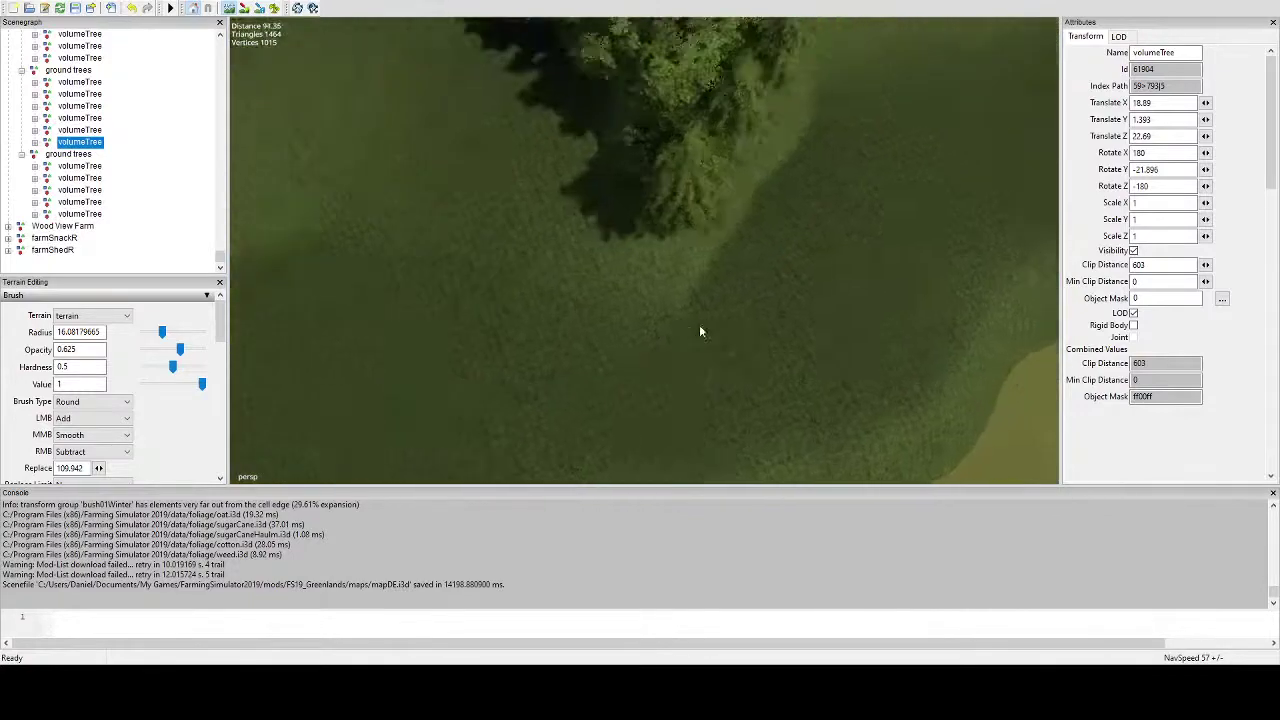
alt+drag(699, 325, 554, 254)
right_drag(555, 259, 443, 148)
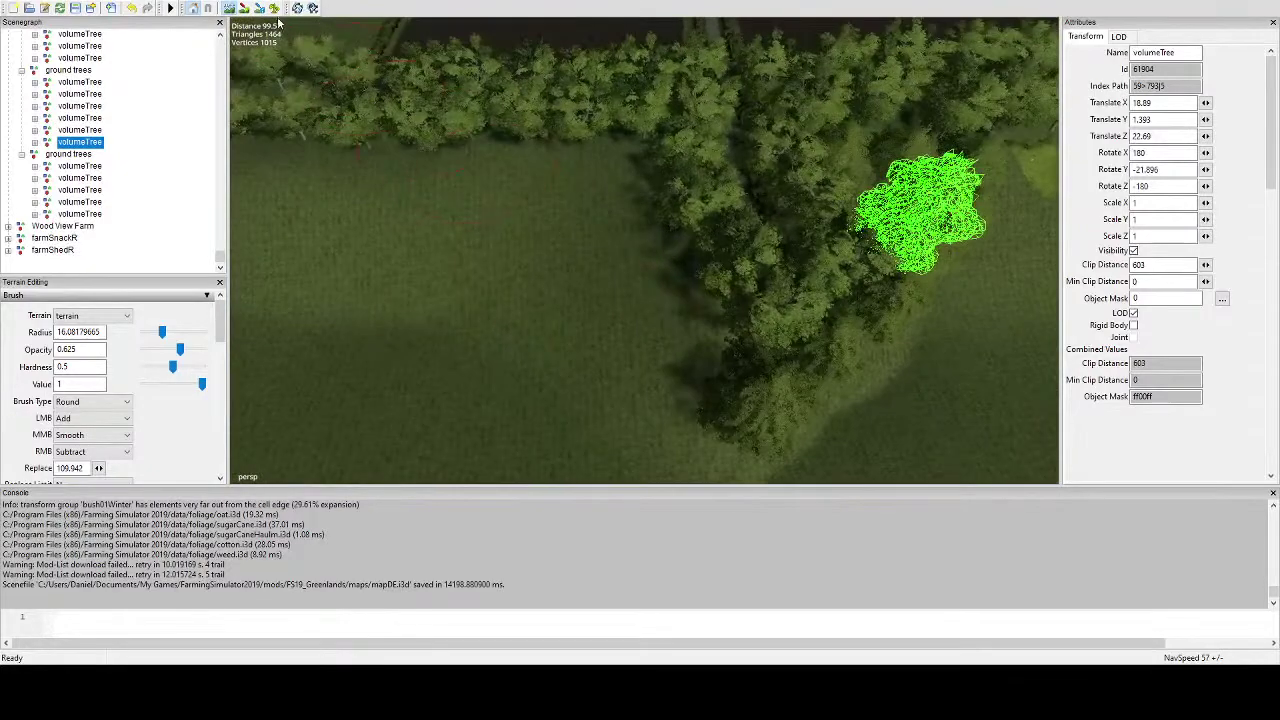
Duplicate the trackside ground tree row and turn it along the inner side of the woodland corner, at about X -903, Y 99, Z 501.
alt+drag(640, 335, 800, 352)
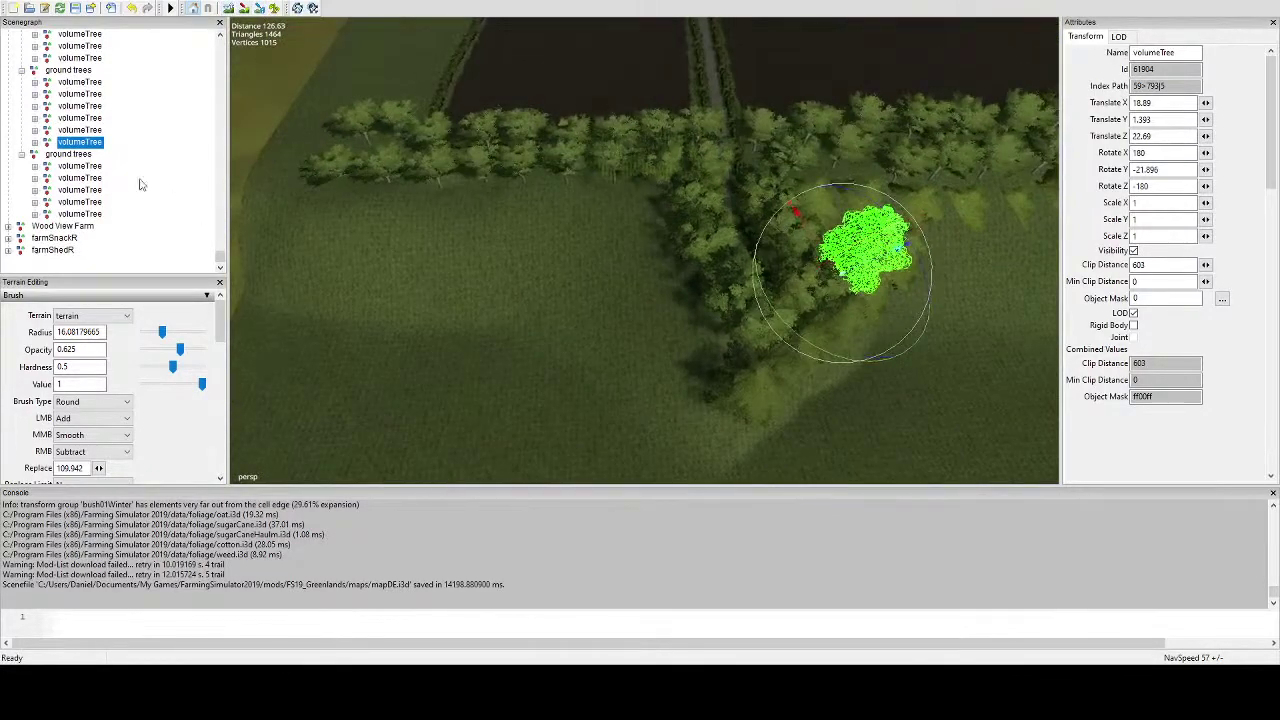
click(75, 155)
alt+drag(720, 400, 652, 330)
right_drag(652, 330, 827, 377)
key(ctrl+d)
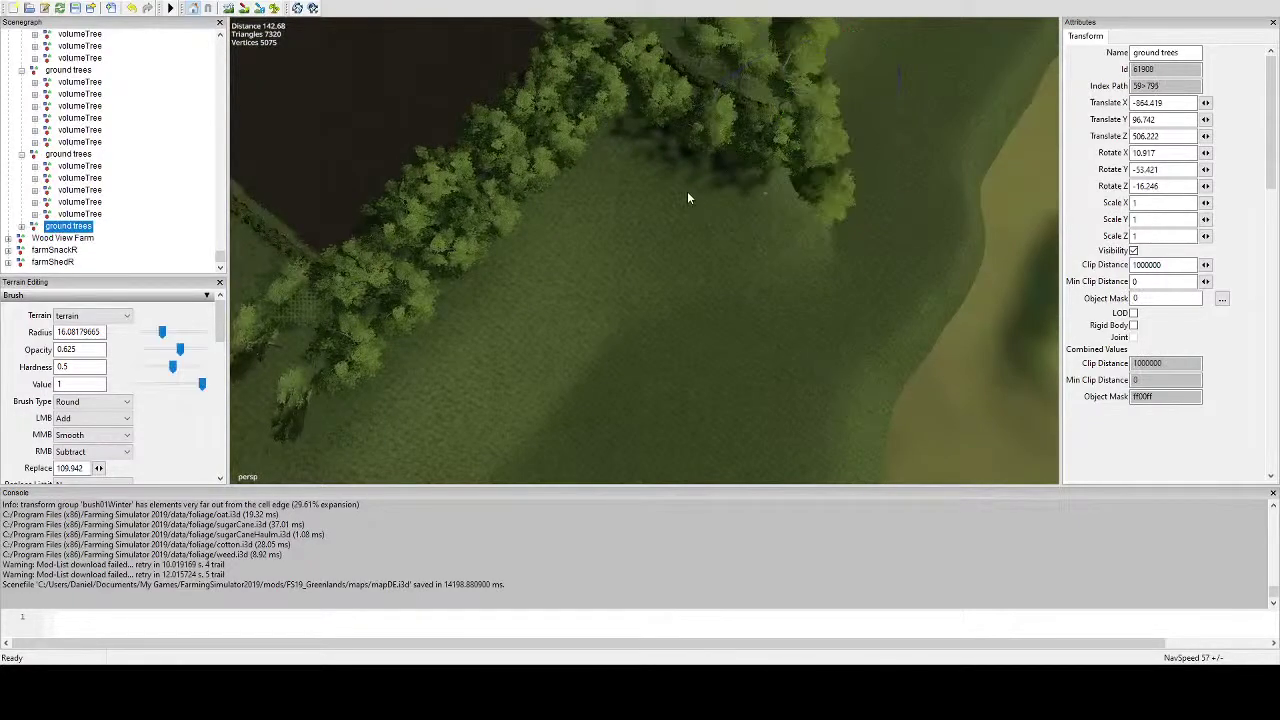
key(ctrl+b)
drag(716, 268, 760, 232)
scroll(760, 232, up, 3)
right_drag(760, 232, 643, 241)
drag(644, 242, 682, 270)
drag(674, 328, 665, 331)
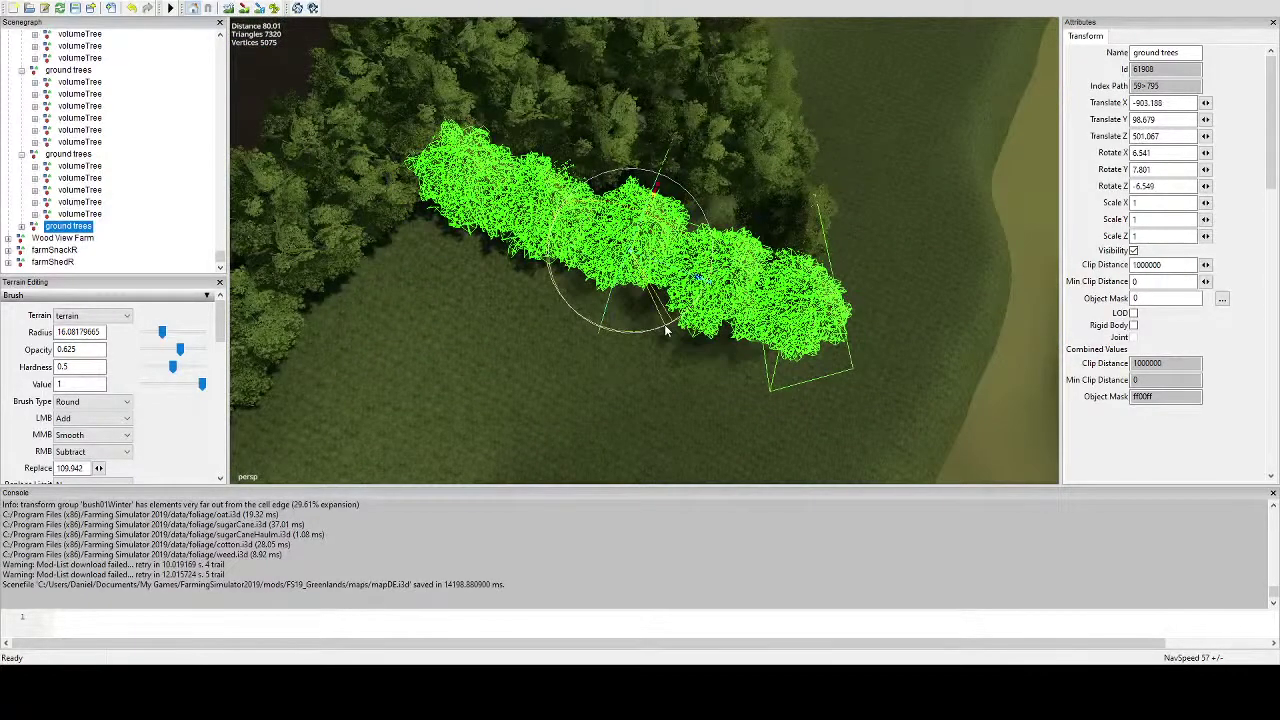
Move the new row to about X -901, Y 97, Z 503 and tilt it to about 15 degrees around X to follow the slope.
drag(655, 190, 663, 170)
scroll(664, 170, up, 3)
right_drag(664, 170, 710, 159)
alt+drag(710, 157, 590, 193)
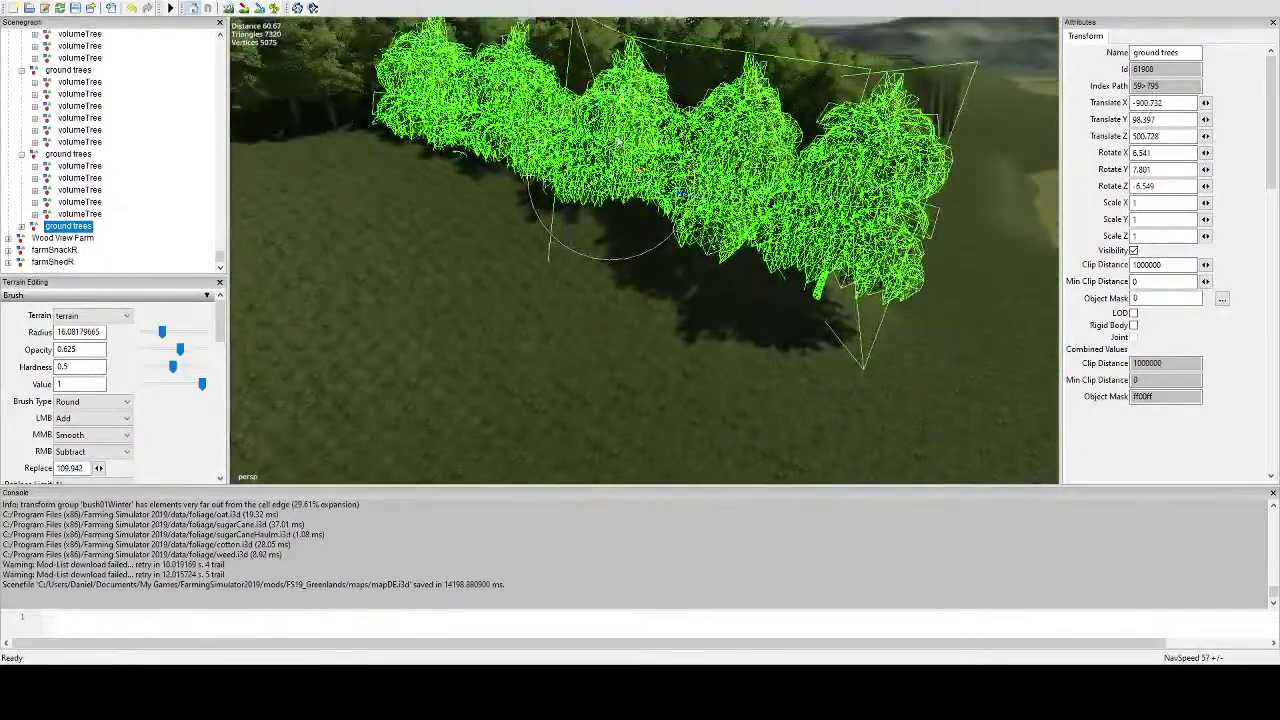
drag(616, 142, 606, 306)
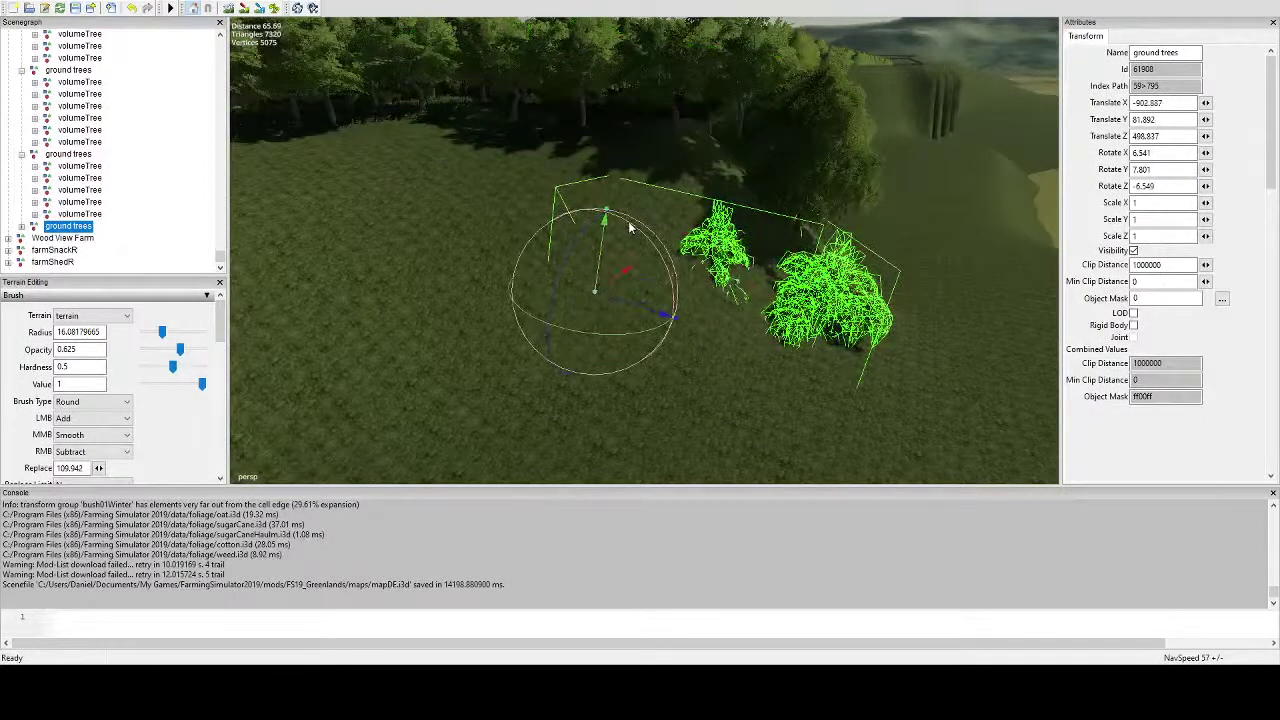
drag(629, 228, 702, 104)
alt+drag(642, 134, 588, 311)
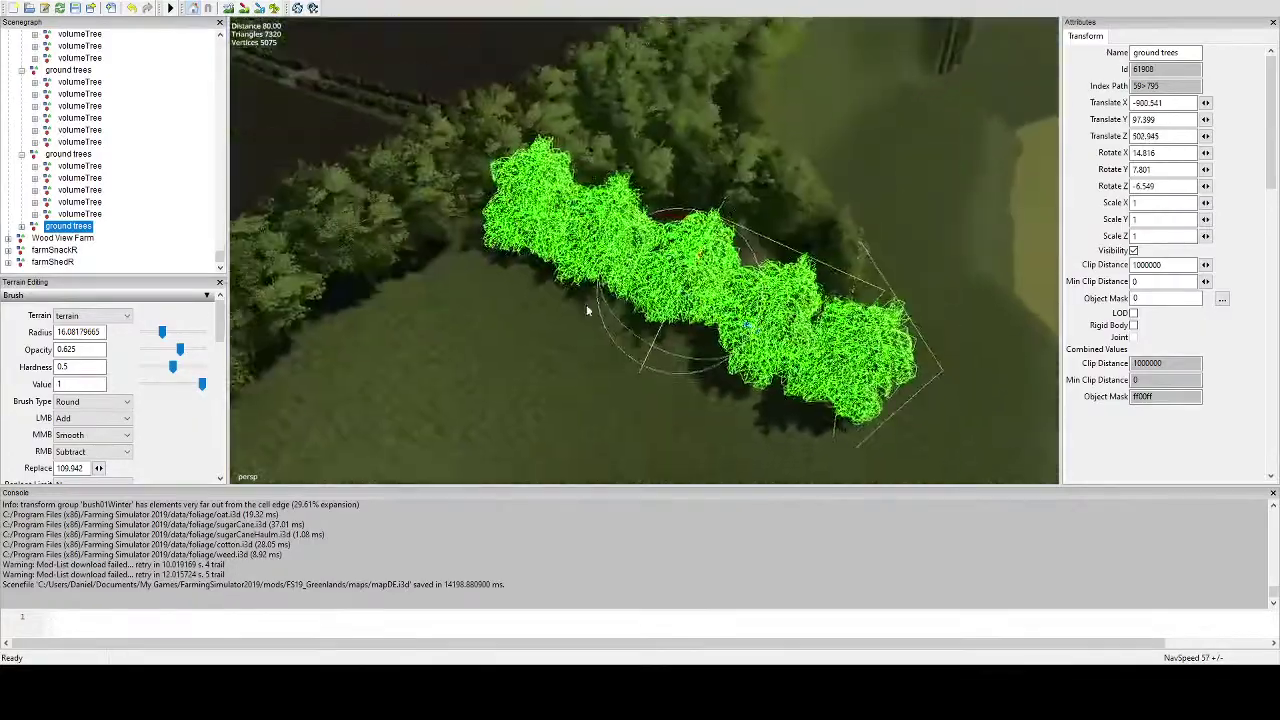
Duplicate the row again and turn it parallel to the trees along the dark field, at about X -942, Y 99, Z 471.
scroll(588, 311, down, 4)
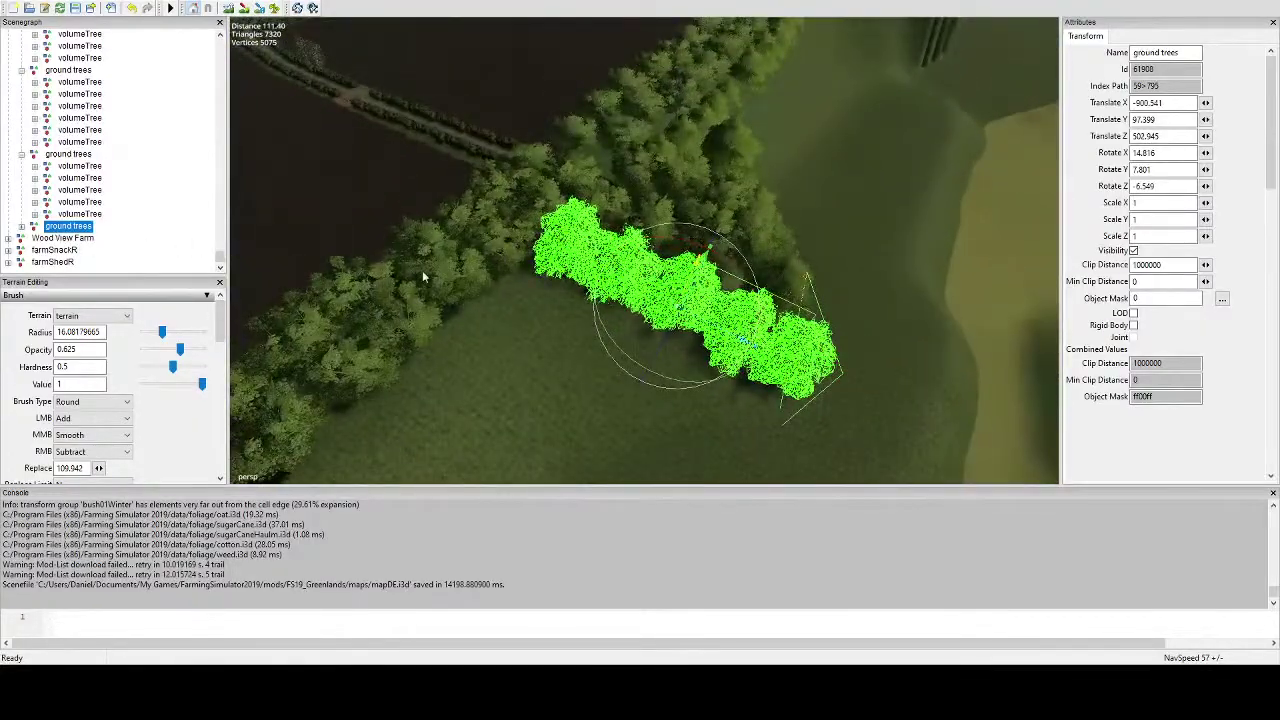
alt+drag(422, 270, 632, 297)
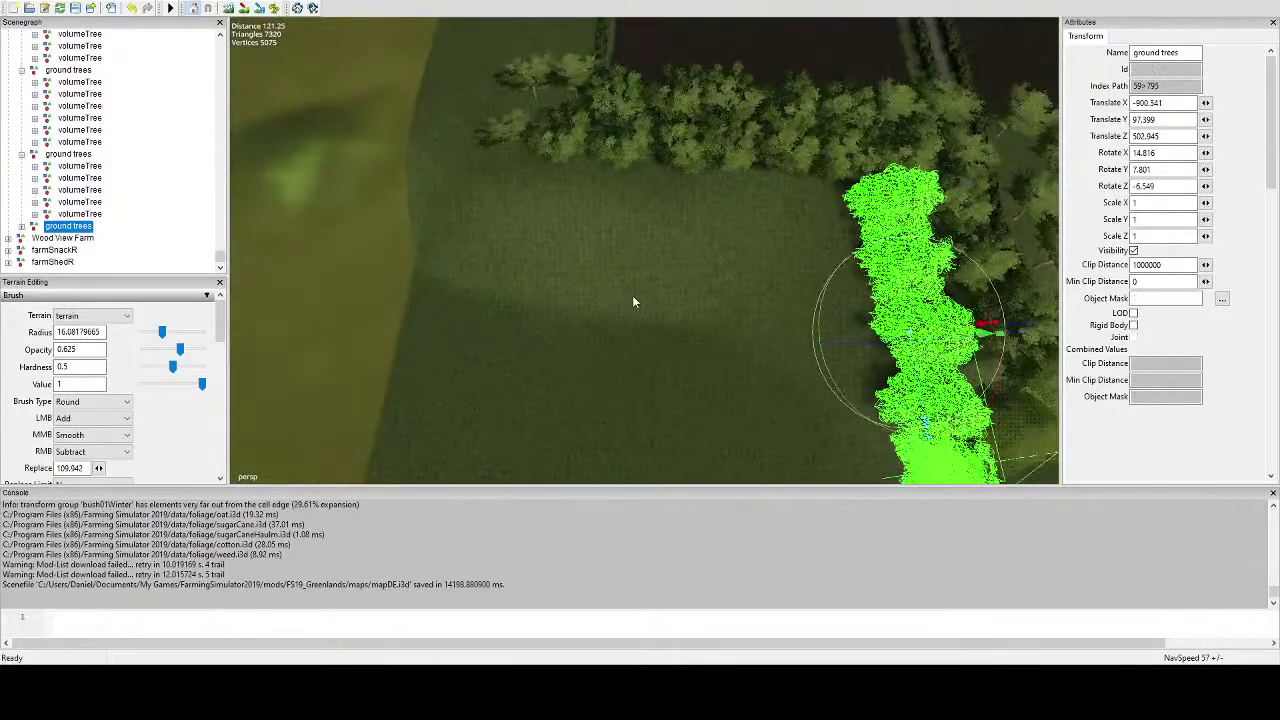
key(ctrl+d)
key(ctrl+b)
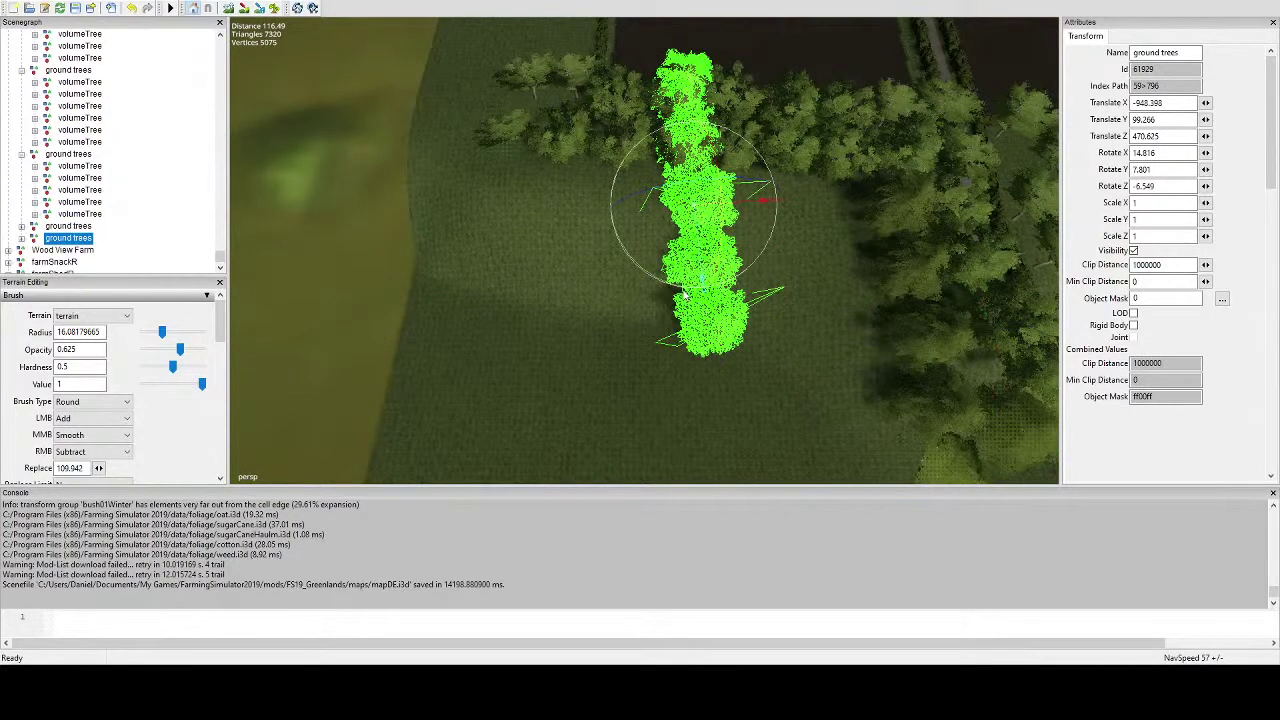
drag(684, 295, 852, 215)
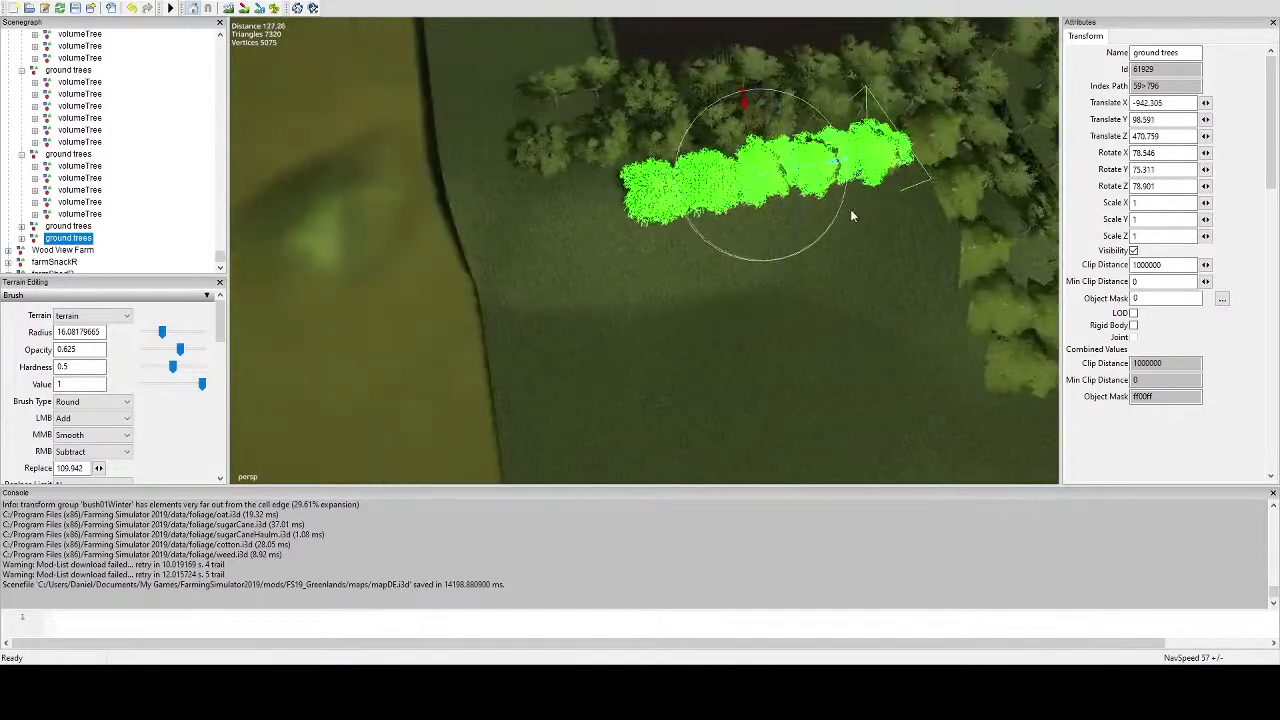
drag(768, 258, 762, 261)
Duplicate the row's end tree and place it beyond the end of the row, at about local X -1, Y 1, Z -44.
scroll(759, 250, up, 5)
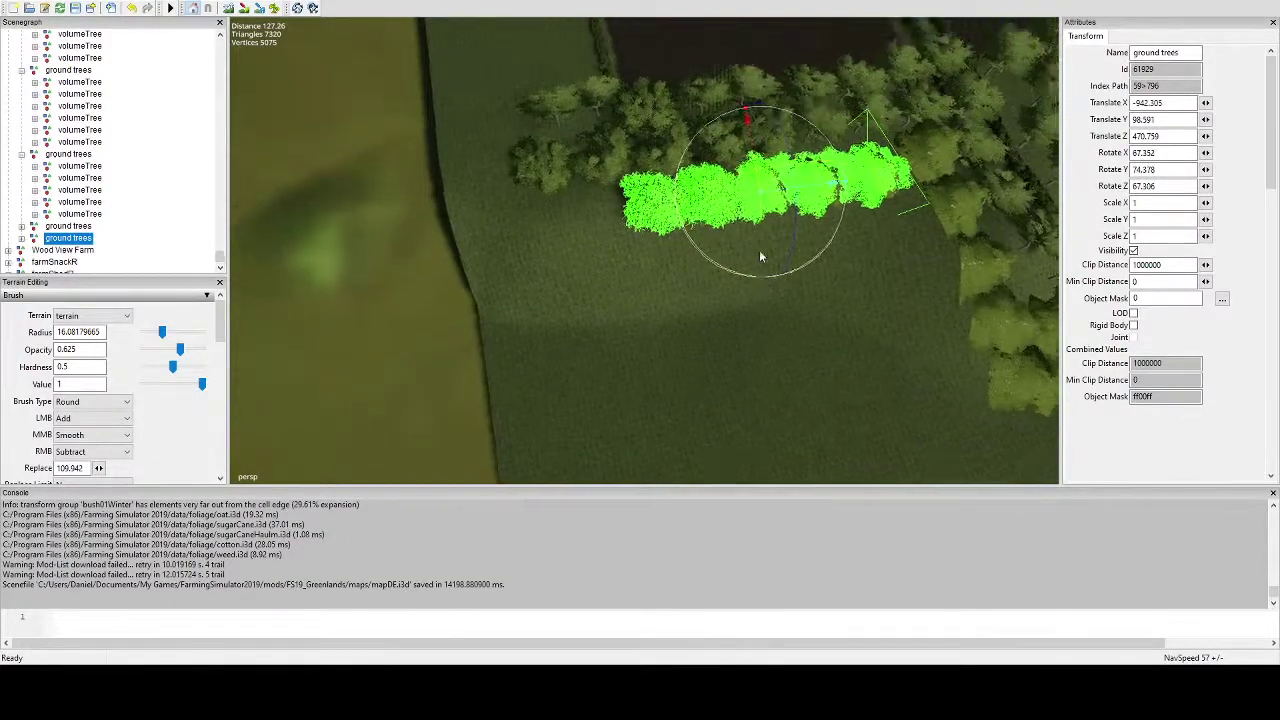
alt+drag(733, 133, 668, 190)
scroll(675, 230, down, 5)
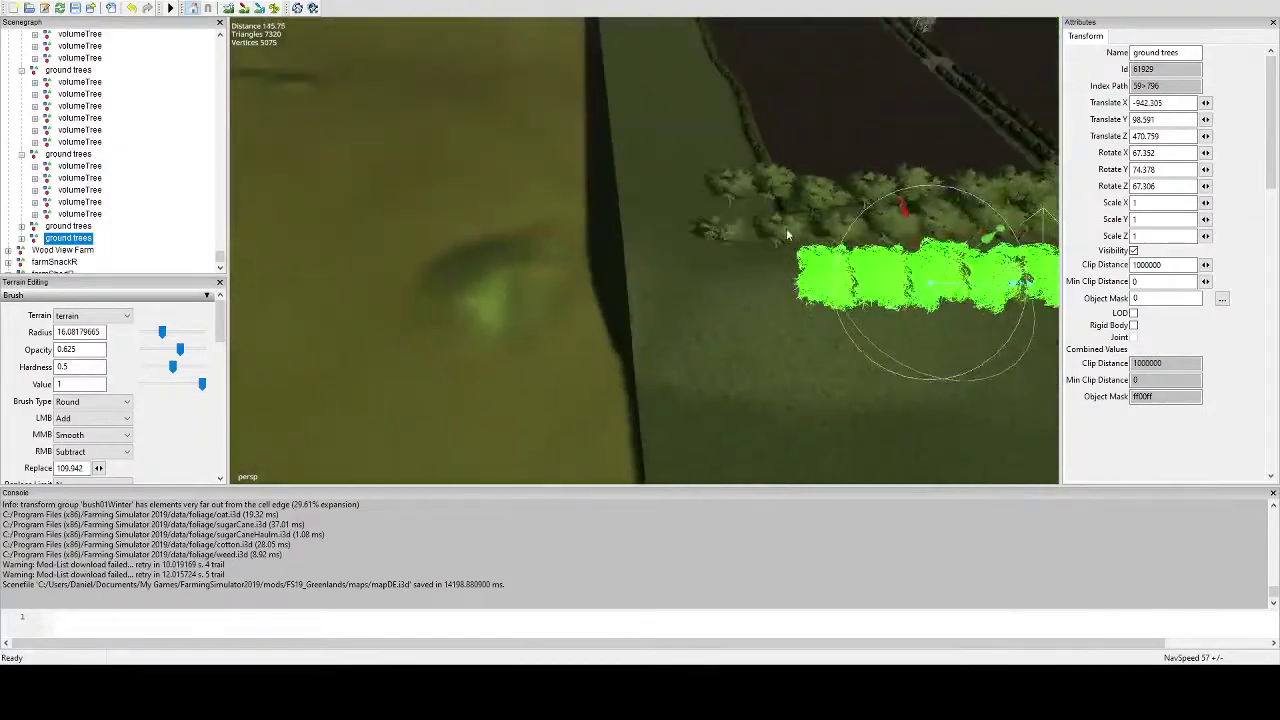
alt+drag(680, 250, 739, 291)
scroll(738, 291, up, 6)
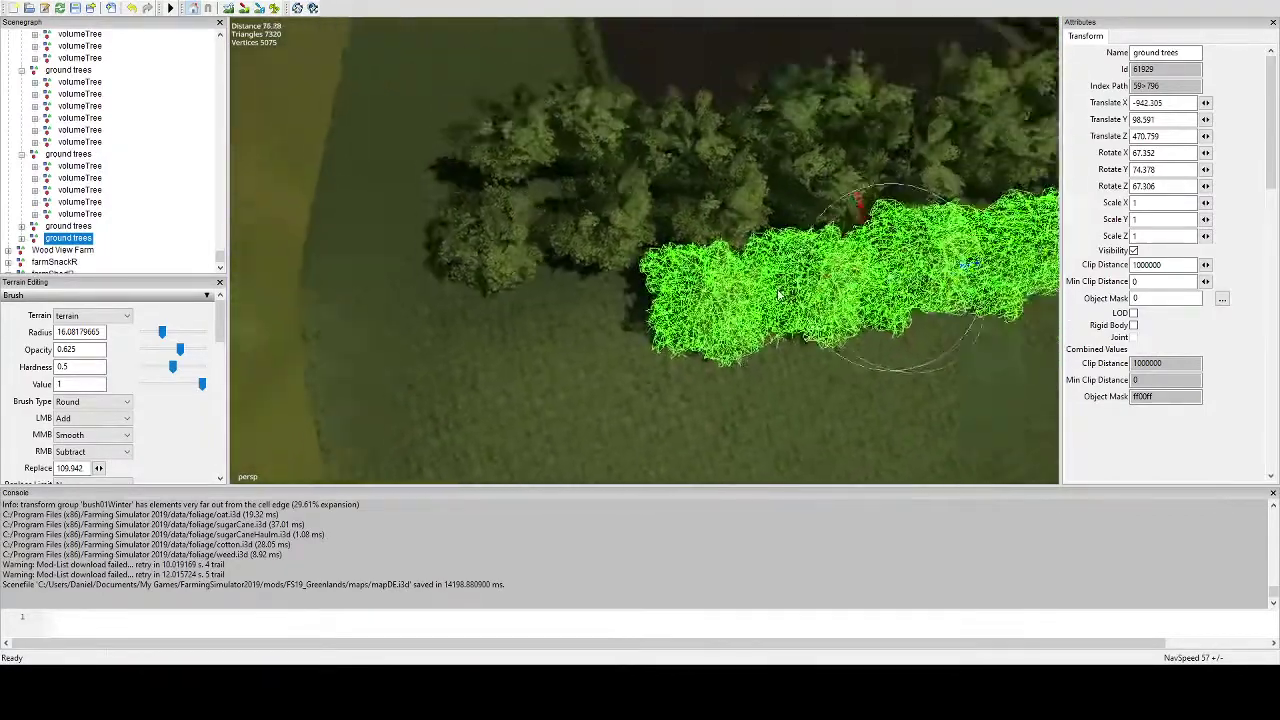
scroll(694, 334, down, 1)
click(668, 275)
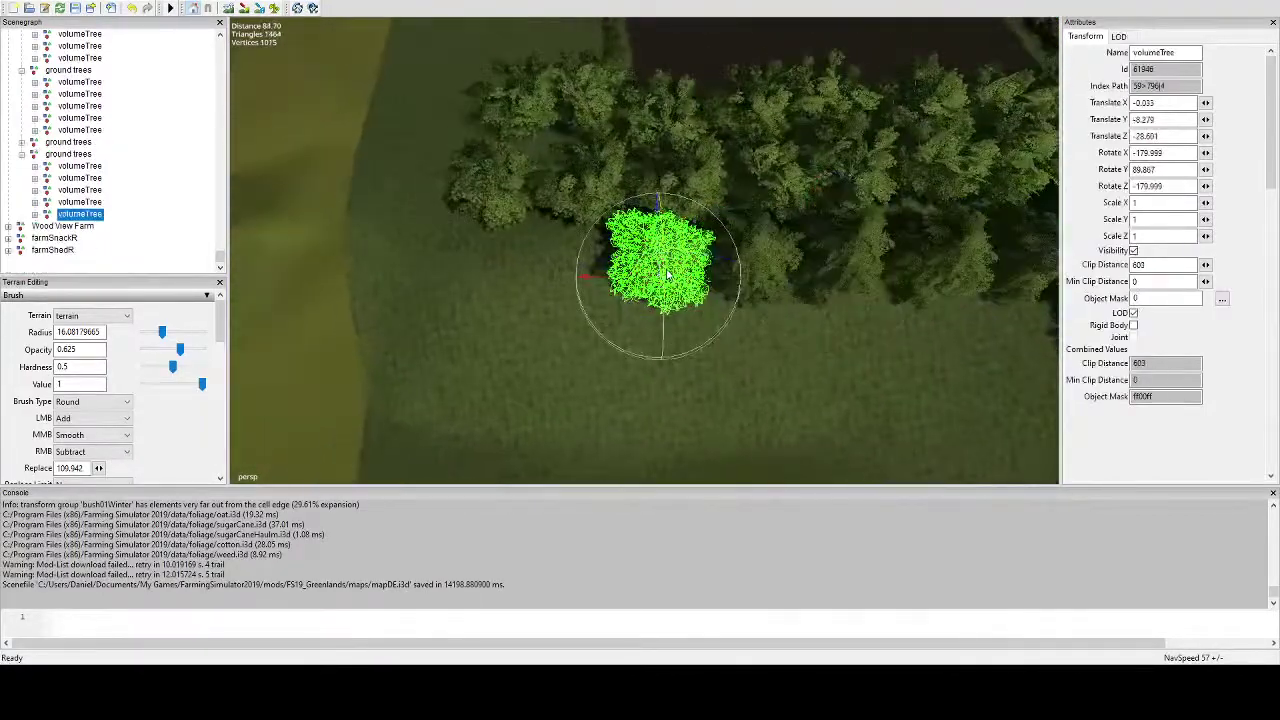
key(ctrl+d)
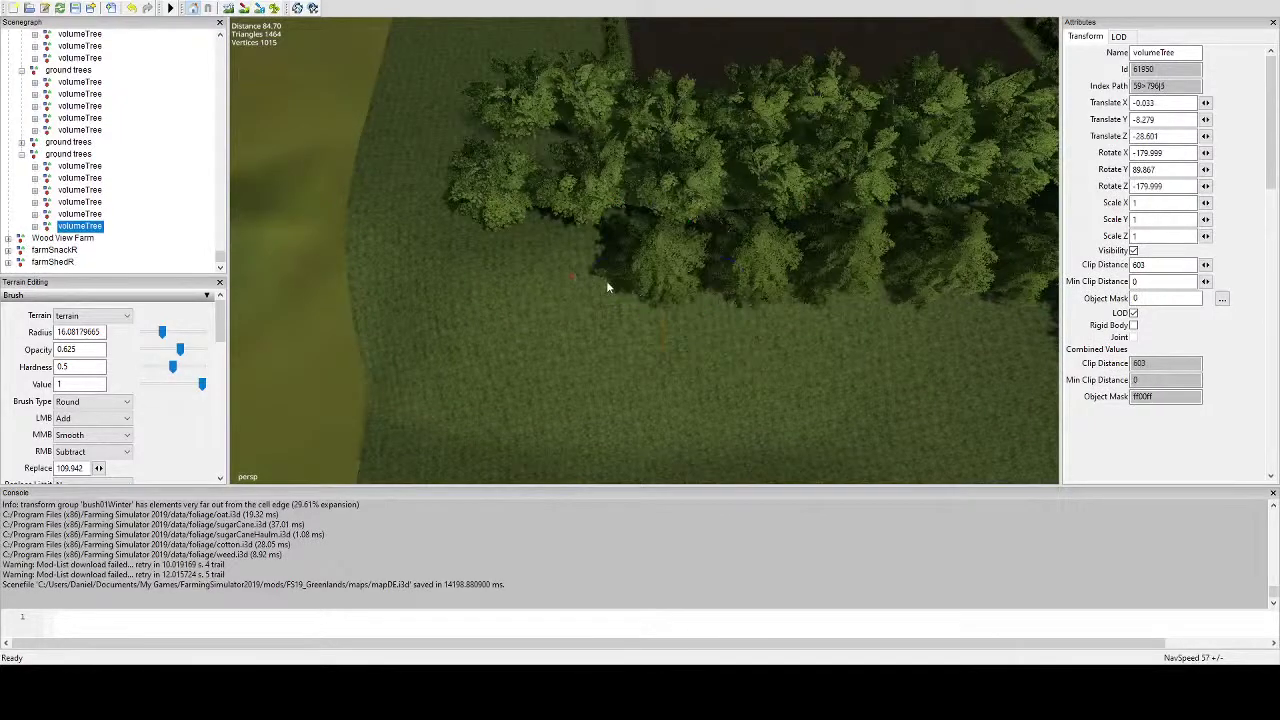
key(ctrl+b)
drag(607, 345, 490, 298)
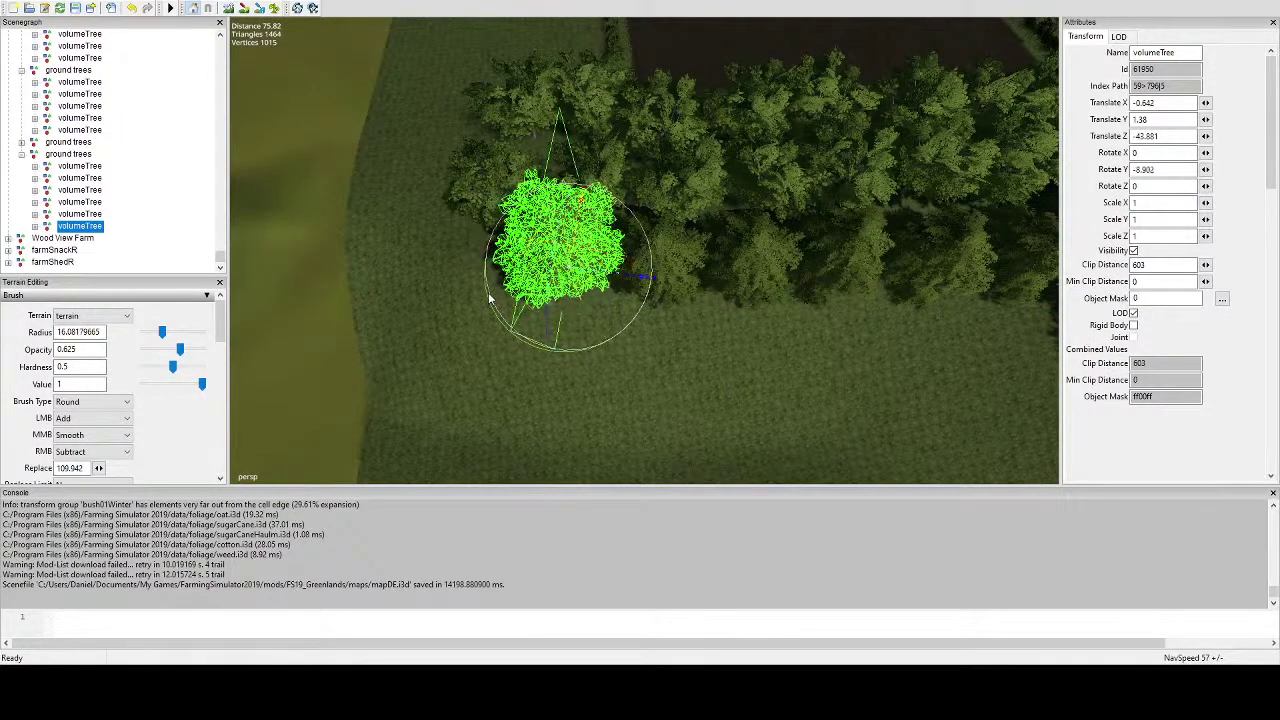
Deselect the tree and set up a foliage brush of about 11.6 radius with grass, green middle state, channels 1, 5 and 6.
scroll(721, 366, up, 5)
alt+drag(721, 366, 632, 200)
click(689, 285)
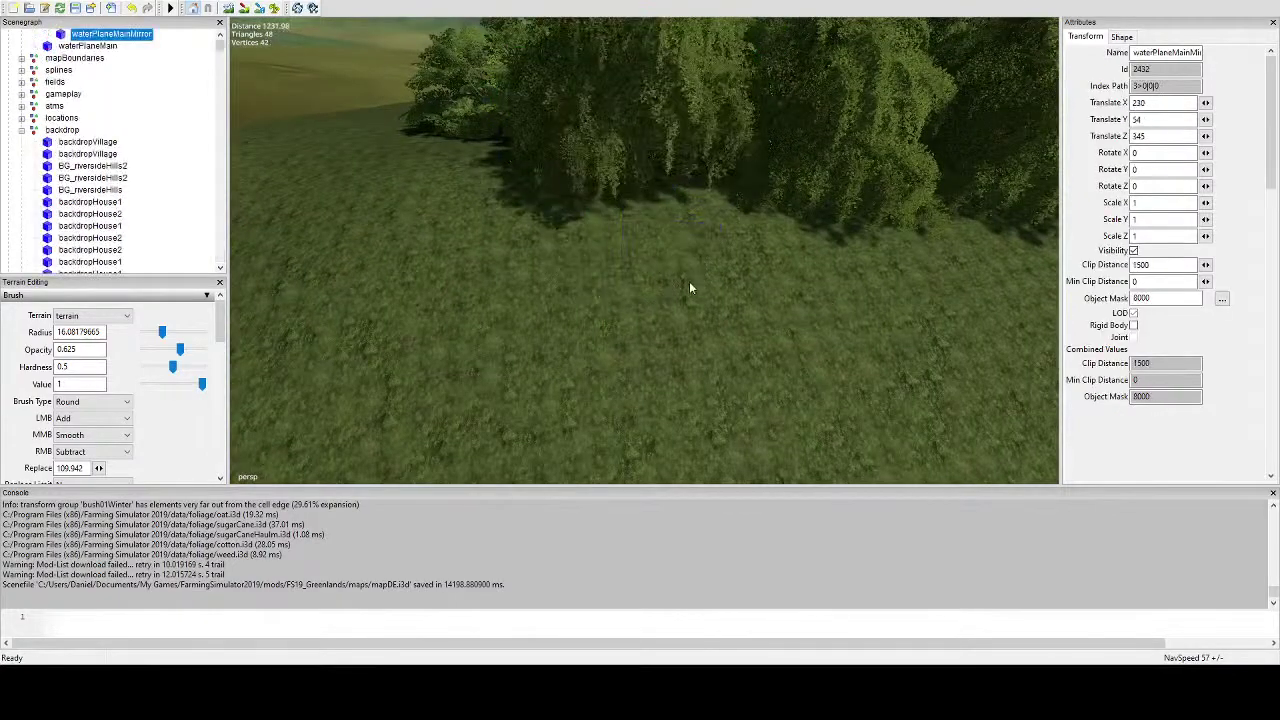
scroll(689, 285, down, 5)
alt+drag(689, 285, 901, 257)
right_drag(900, 257, 620, 323)
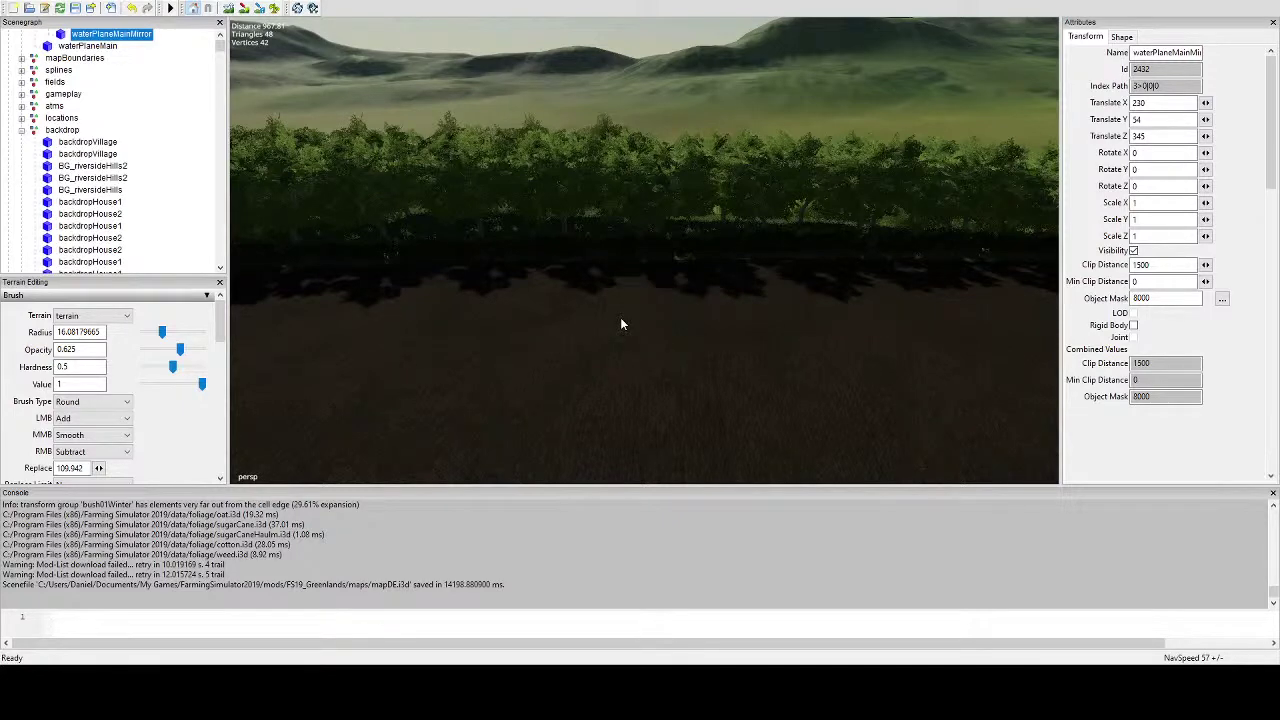
right_drag(651, 344, 560, 352)
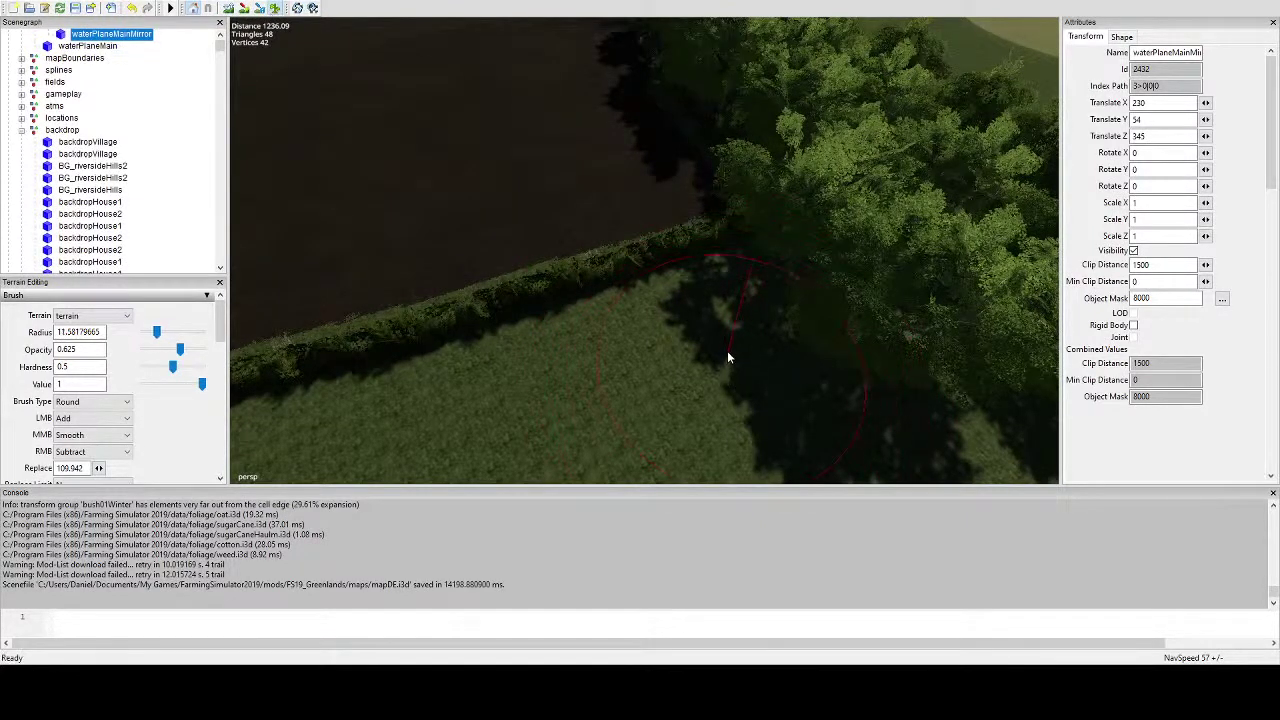
scroll(185, 382, down, 5)
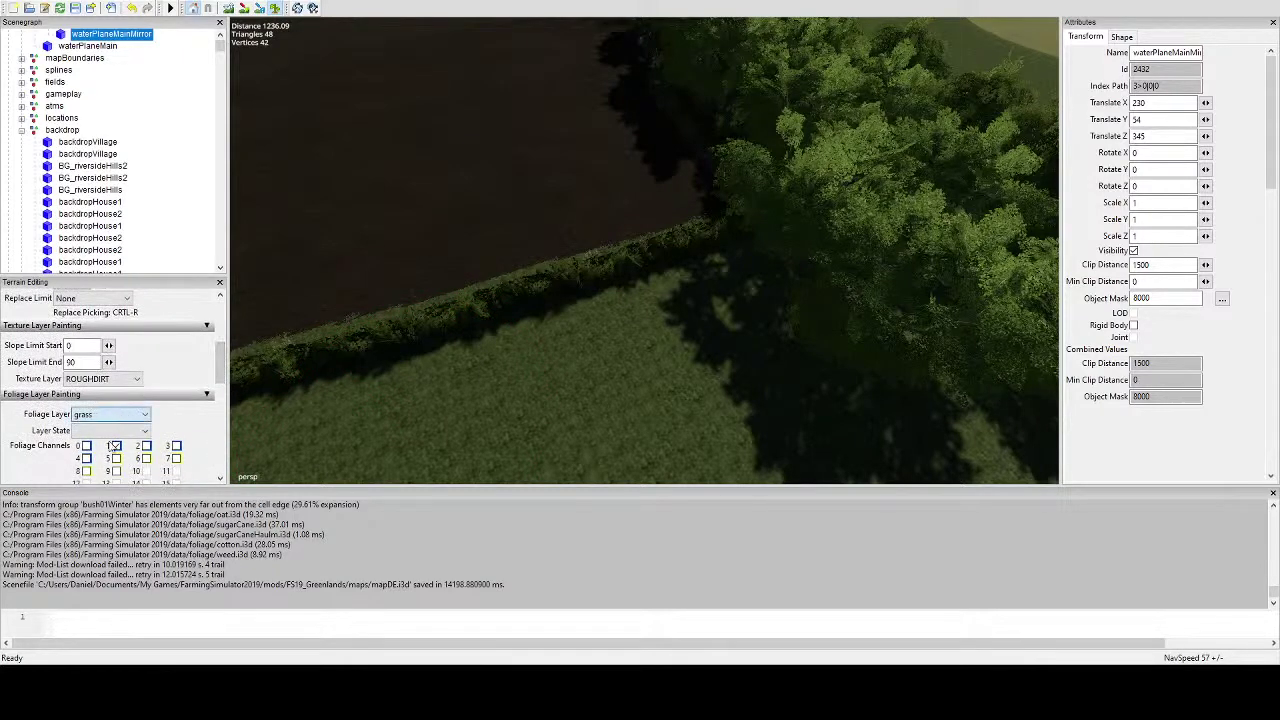
click(116, 445)
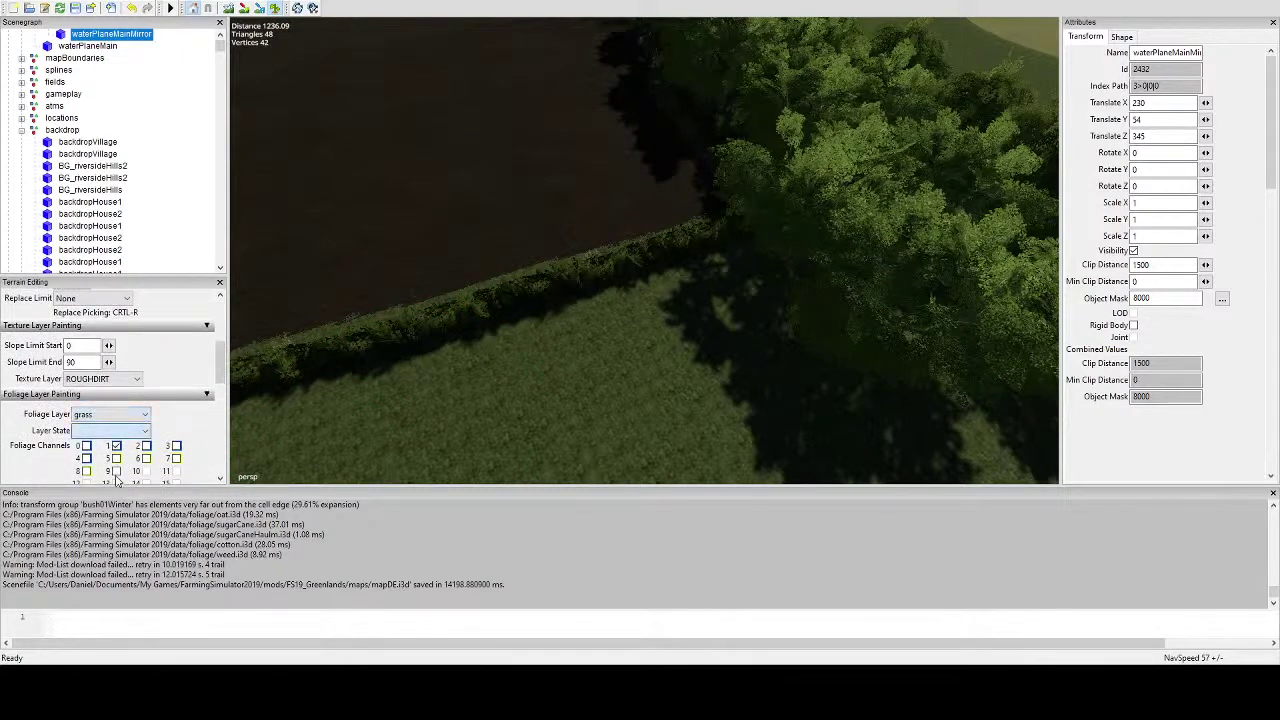
click(116, 479)
alt+drag(676, 340, 592, 425)
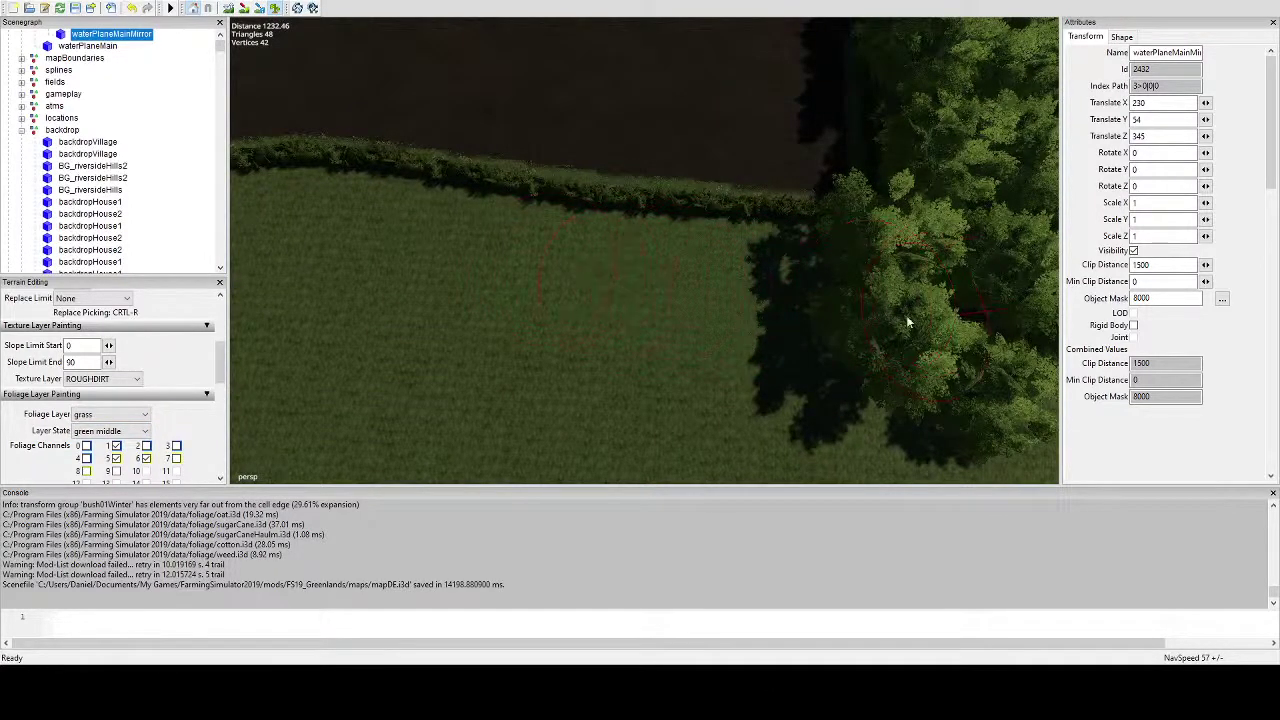
Paint green middle grass in a strip along the hedge and tree line, from the woodland corner to the stream.
right_drag(358, 240, 816, 268)
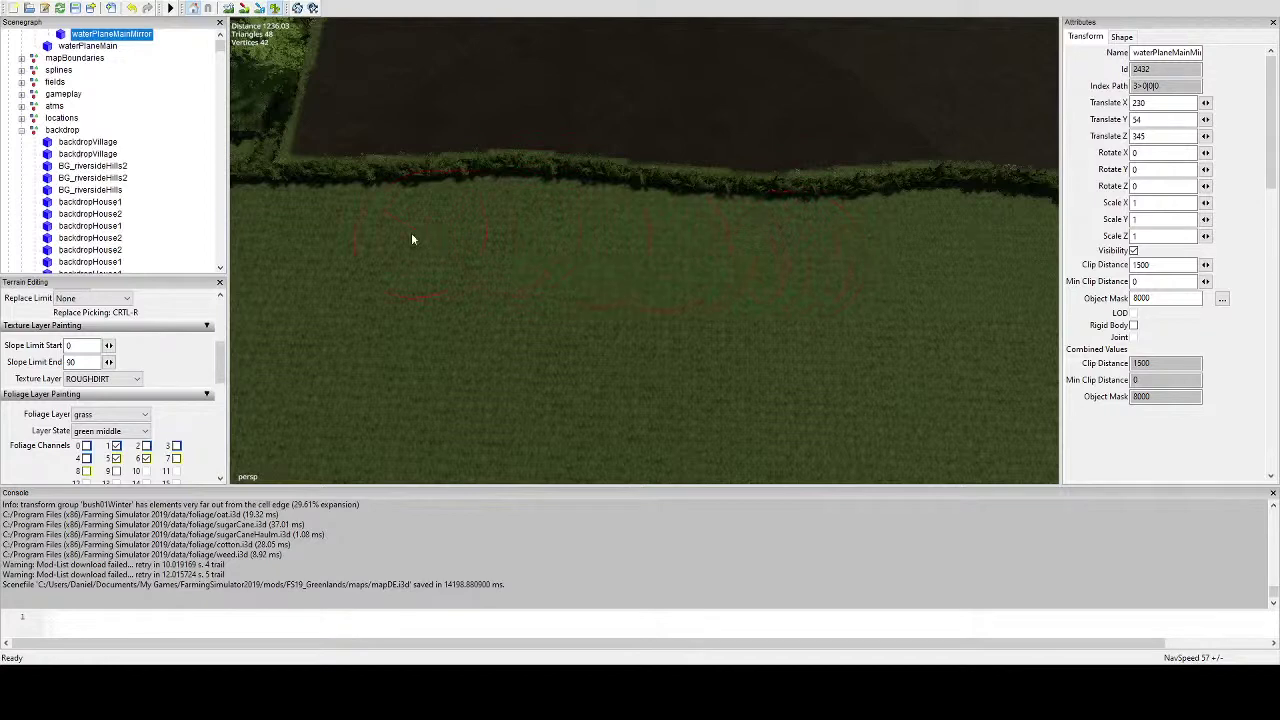
right_drag(351, 246, 716, 240)
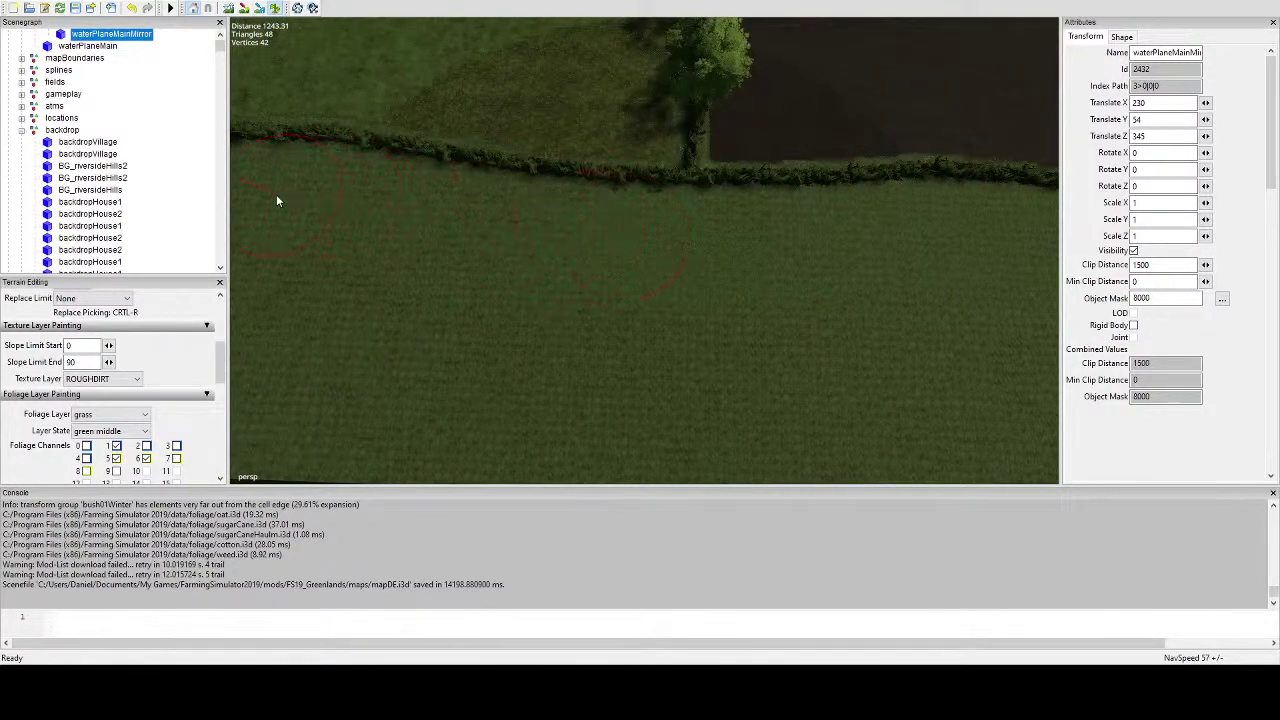
right_drag(277, 201, 698, 236)
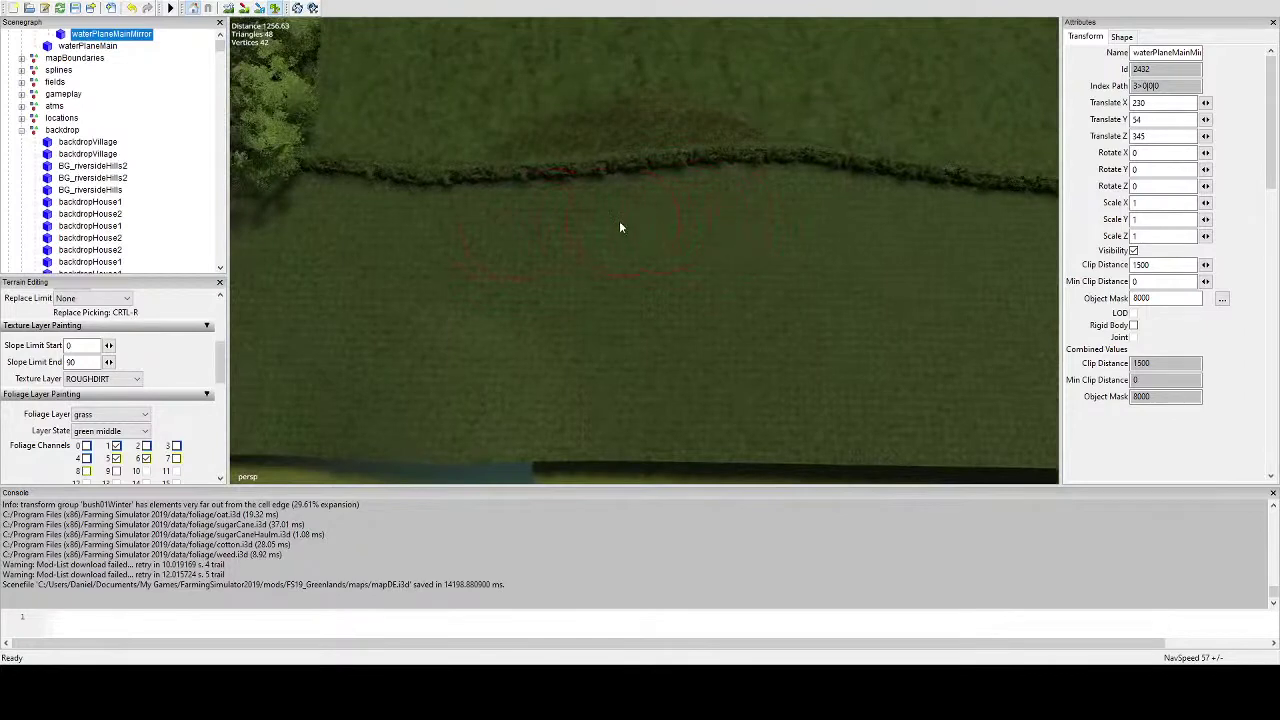
right_drag(377, 235, 711, 223)
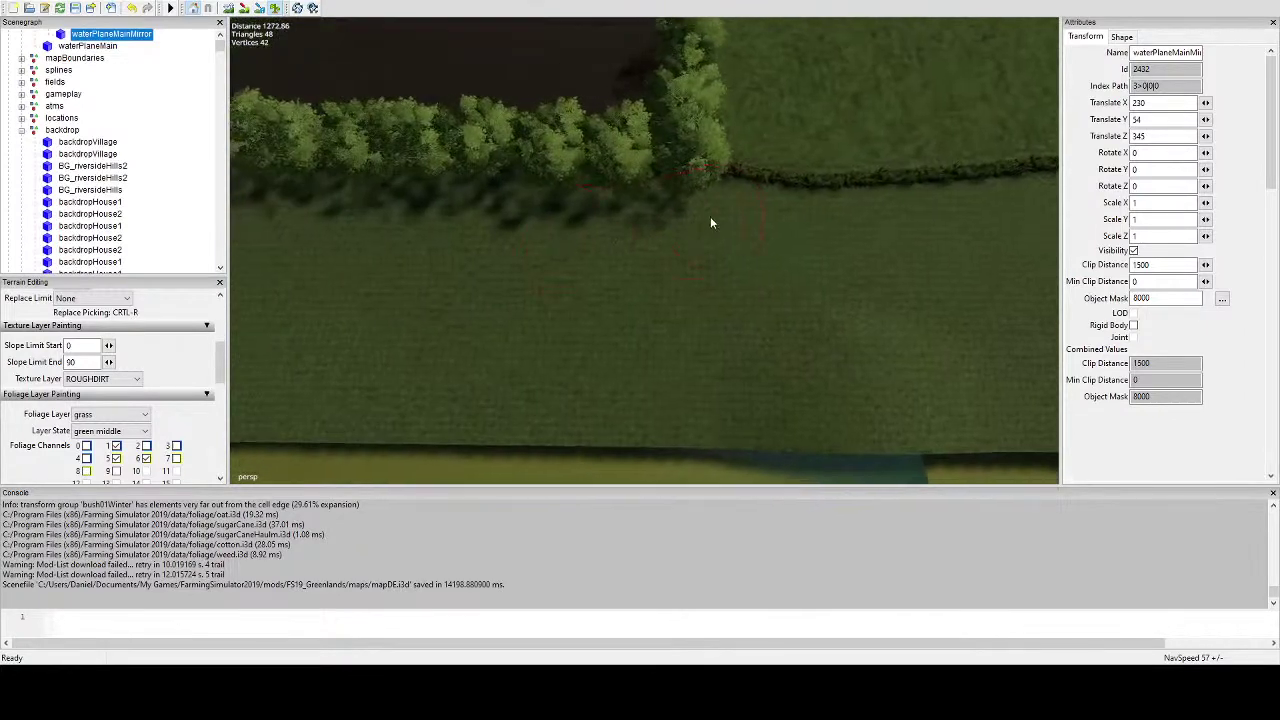
right_drag(569, 222, 860, 279)
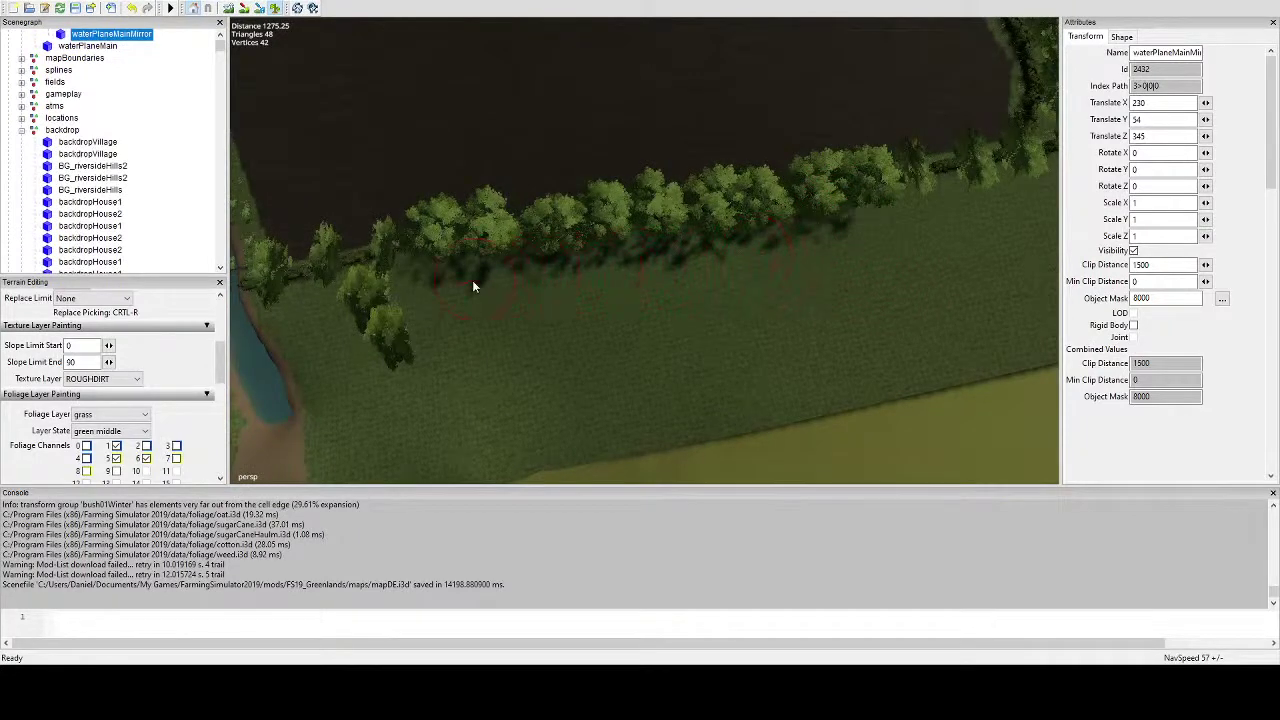
right_drag(428, 295, 758, 237)
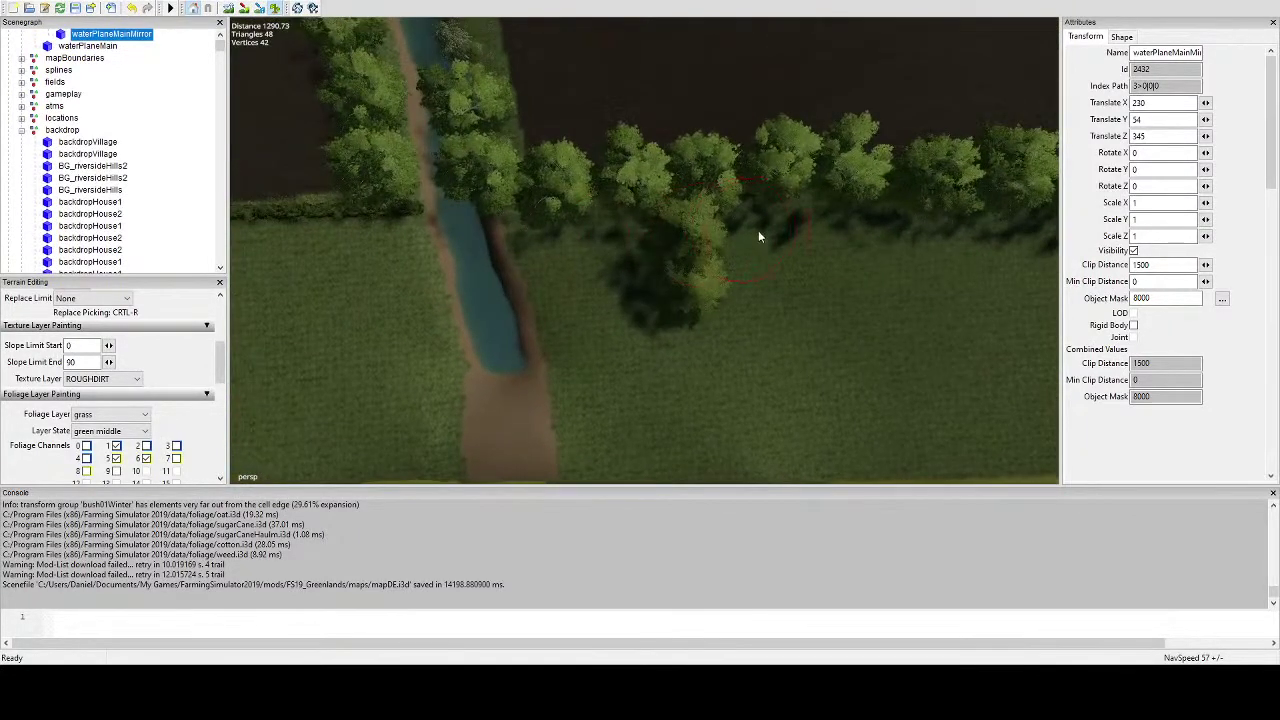
right_drag(590, 247, 716, 236)
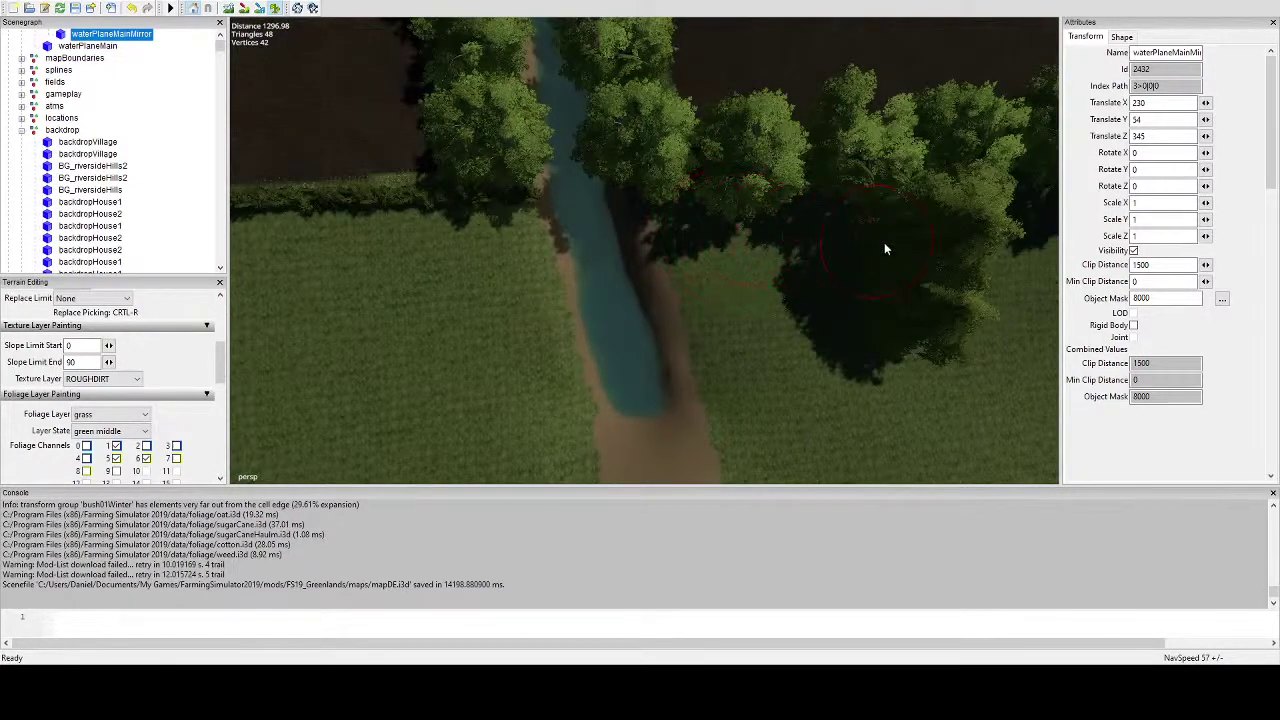
Continue the green middle grass strip along the hedge on the far side of the stream and beyond.
alt+drag(884, 242, 836, 270)
scroll(760, 301, down, 3)
alt+drag(760, 301, 791, 249)
scroll(776, 240, up, 3)
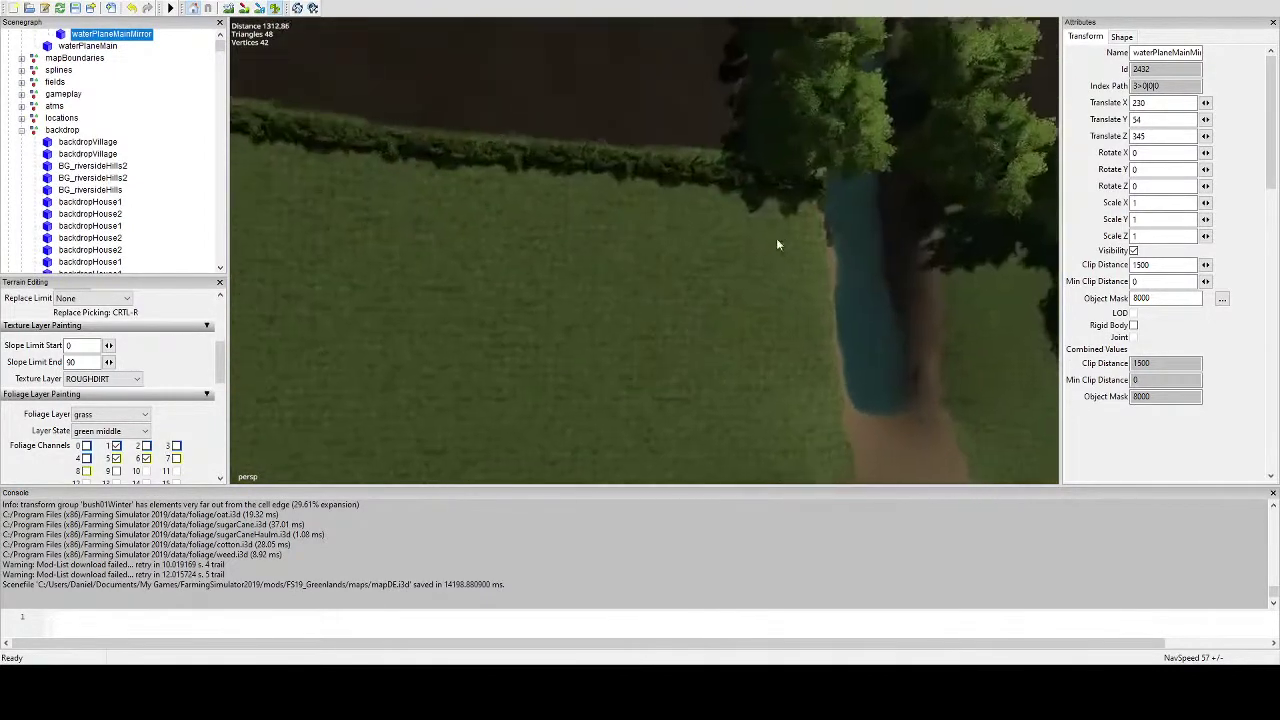
middle_drag(778, 244, 642, 233)
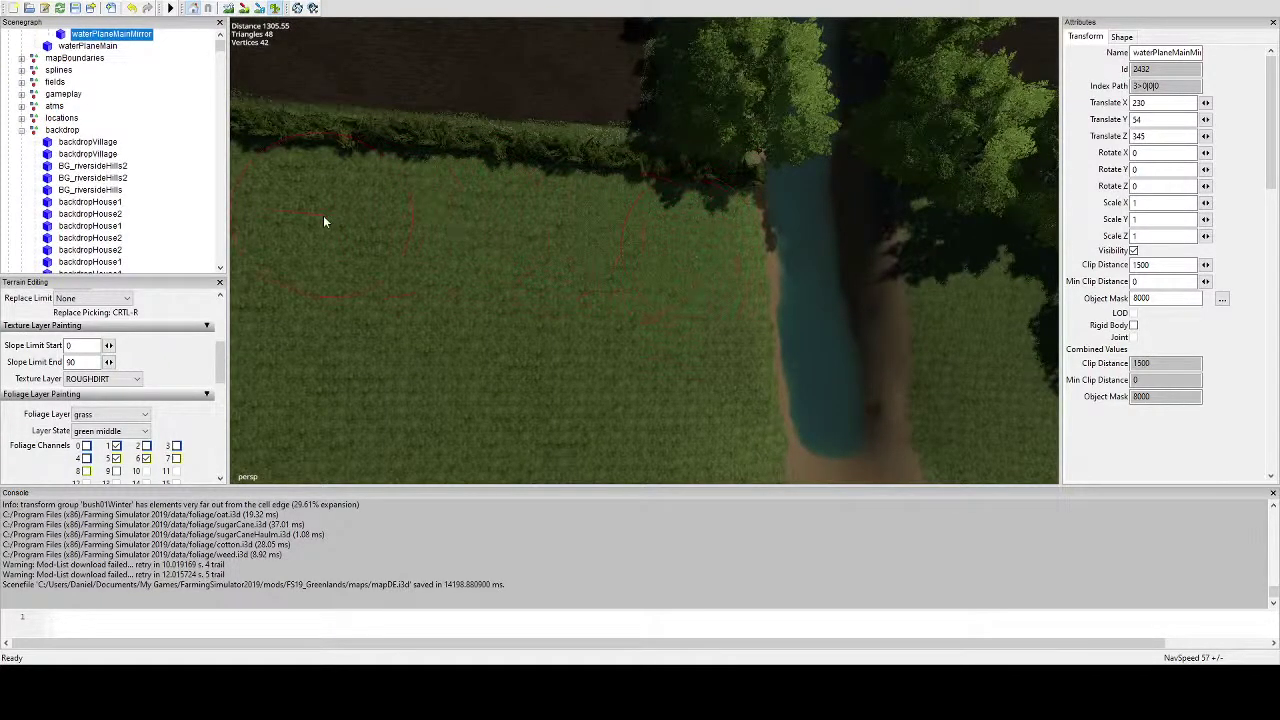
middle_drag(323, 222, 426, 289)
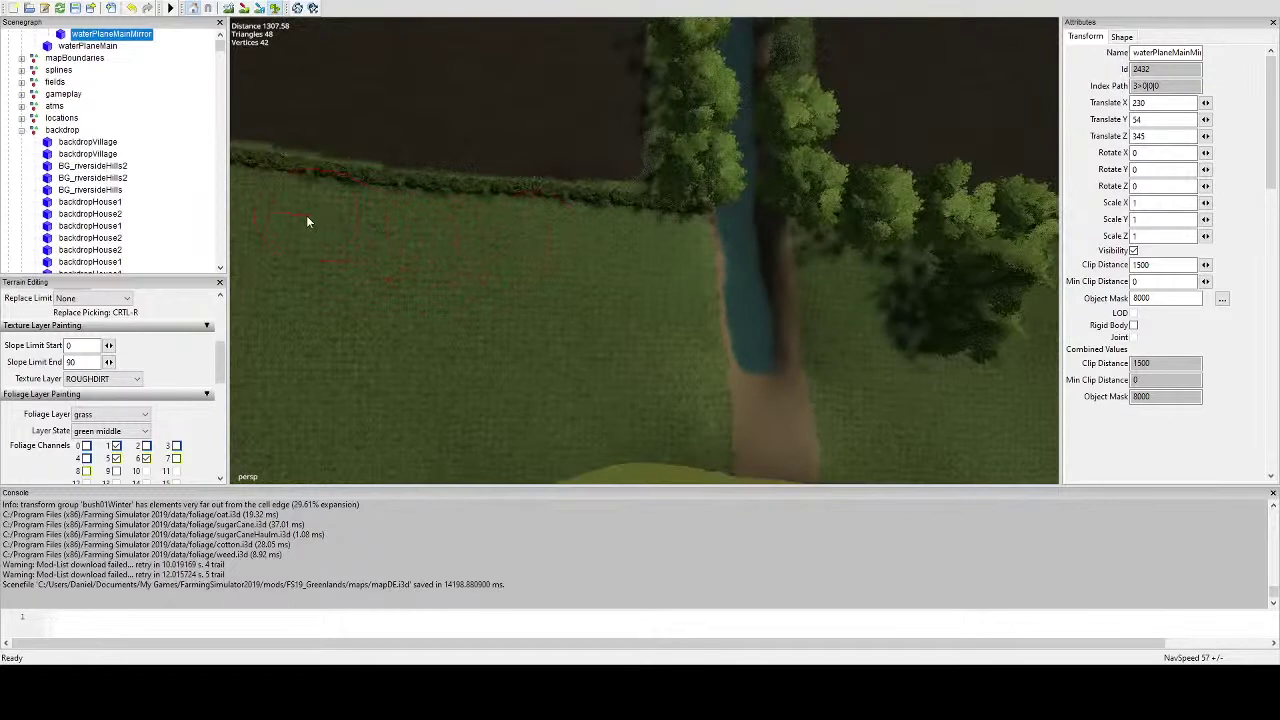
middle_drag(306, 215, 706, 281)
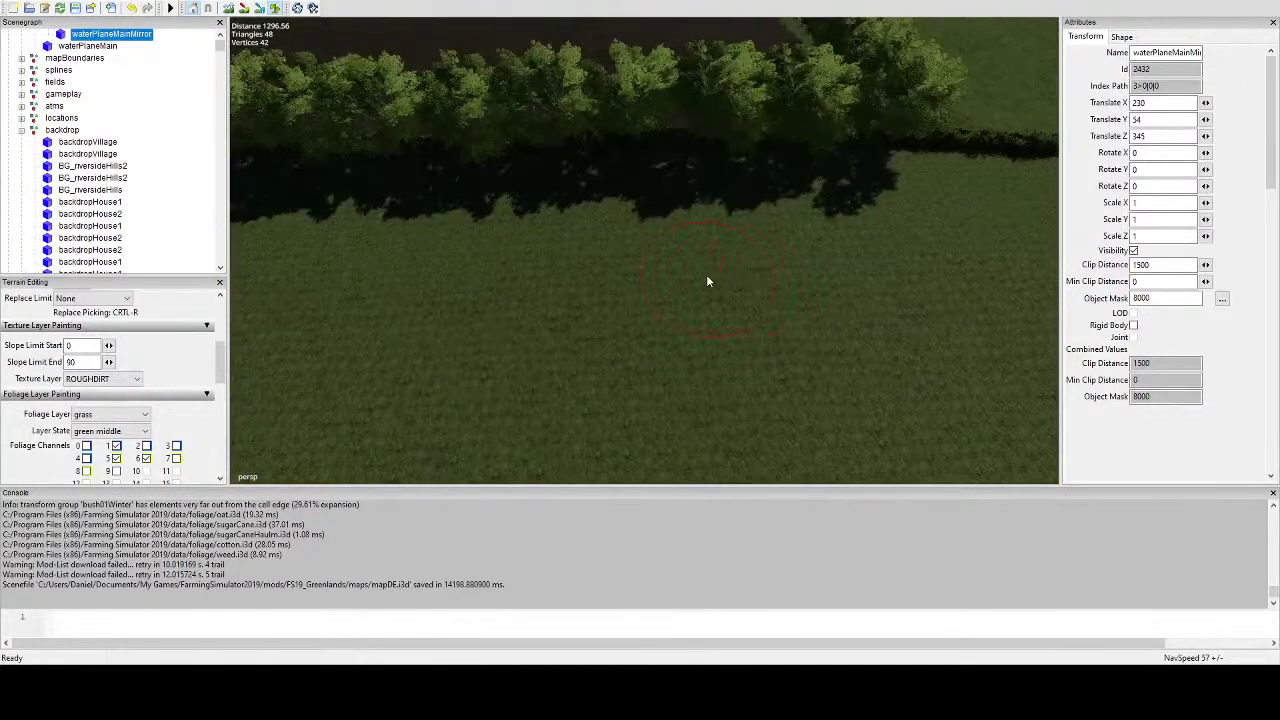
Duplicate a volume tree to the hedge by the woodland corner at about X -978, Y 102, Z 425, rotated to about -78 degrees around Y.
middle_drag(335, 20, 961, 243)
middle_drag(832, 255, 638, 298)
click(638, 298)
middle_drag(745, 323, 662, 347)
key(ctrl+d)
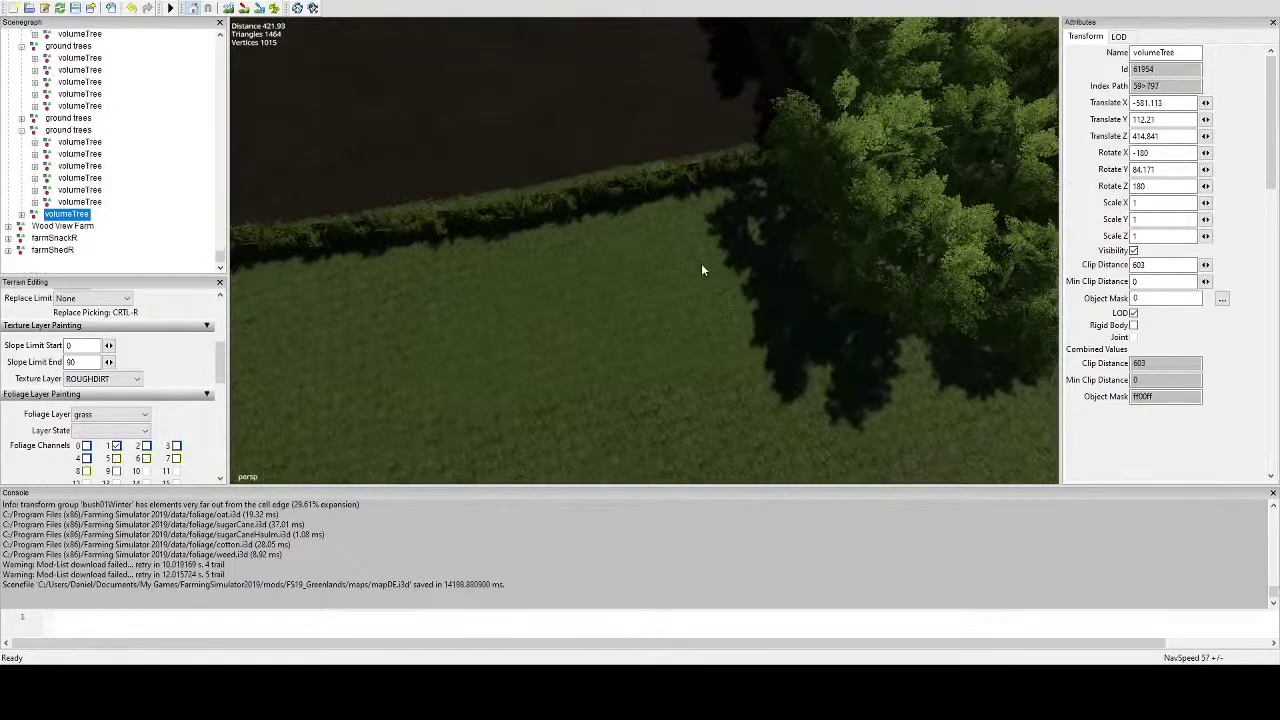
key(ctrl+b)
drag(723, 284, 645, 257)
Duplicate the volume tree, place it further along the hedge at about X -978, Y 102, Z 414, and rotate it.
key(ctrl+d)
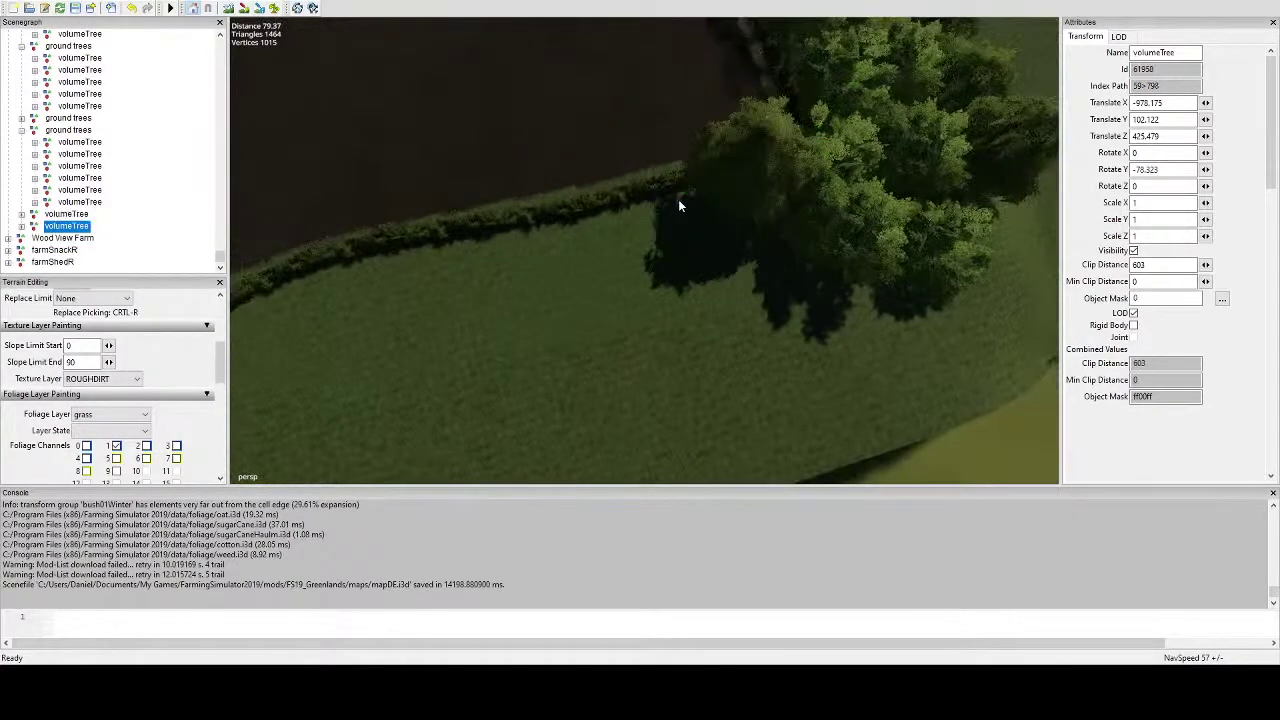
key(ctrl+b)
drag(660, 292, 578, 224)
alt+middle_drag(534, 235, 577, 247)
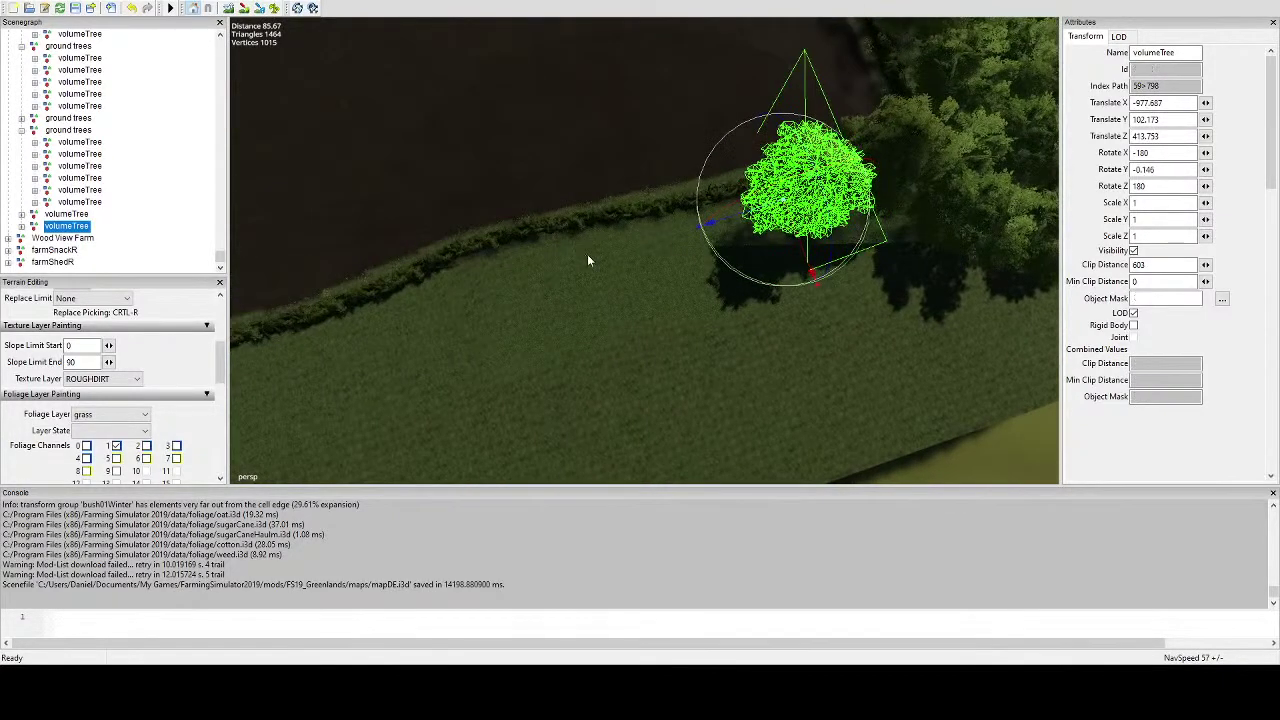
Add another volume tree duplicate at about X -977, Y 102, Z 399, rotated to about 17 degrees around Y.
key(ctrl+d)
key(ctrl+b)
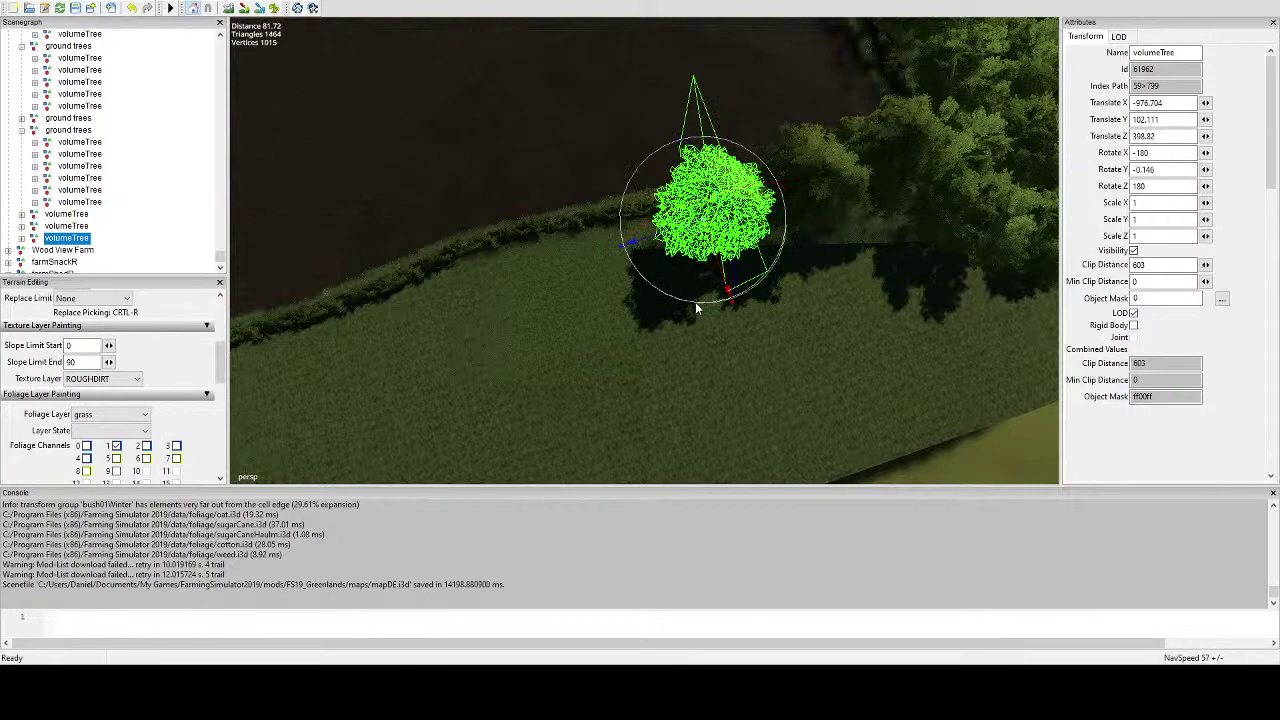
drag(697, 303, 624, 236)
alt+middle_drag(640, 236, 745, 223)
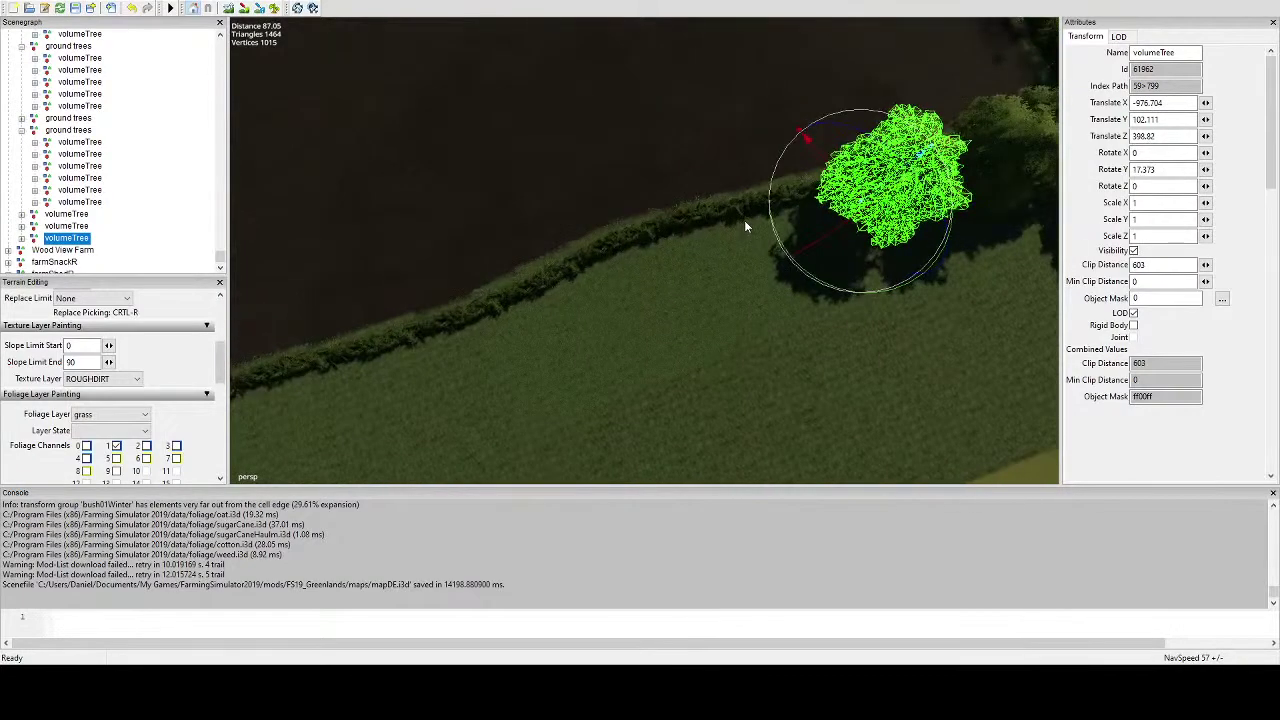
Duplicate the volume tree again and place it after a gap along the hedge, at about X -973, Y 101, Z 350.
key(ctrl+d)
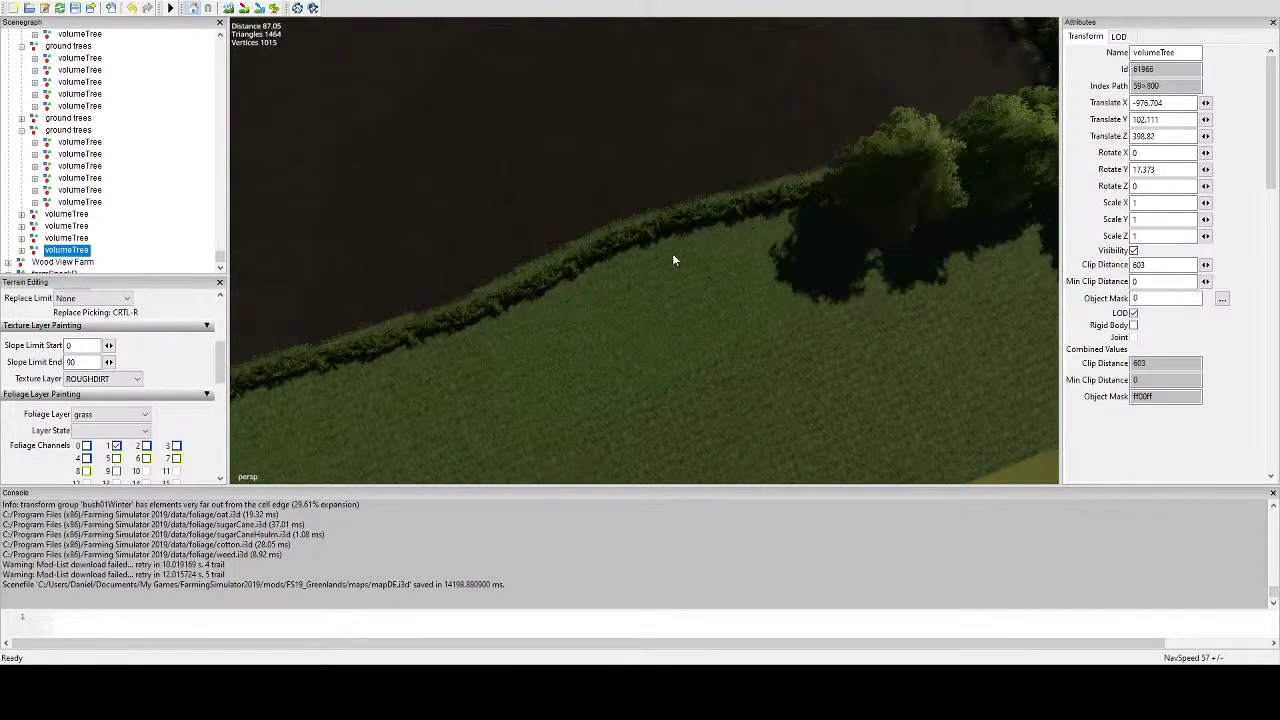
key(ctrl+b)
scroll(592, 274, up, 5)
alt+drag(680, 160, 778, 18)
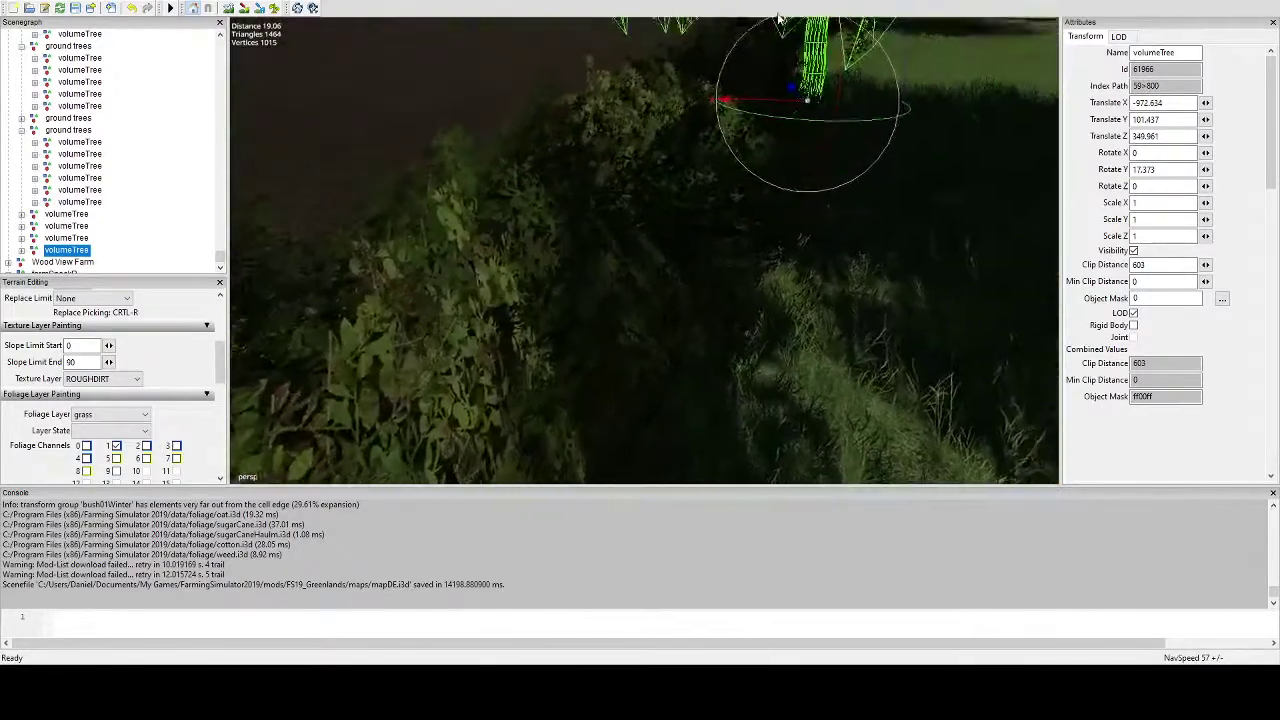
drag(752, 104, 894, 227)
click(728, 185)
scroll(823, 215, up, 5)
Duplicate the outer maple_stage5 tree into the hedge gap at about X -974, Y 102, Z 384, rotated to about 59 degrees around Y.
right_drag(895, 233, 666, 232)
click(666, 232)
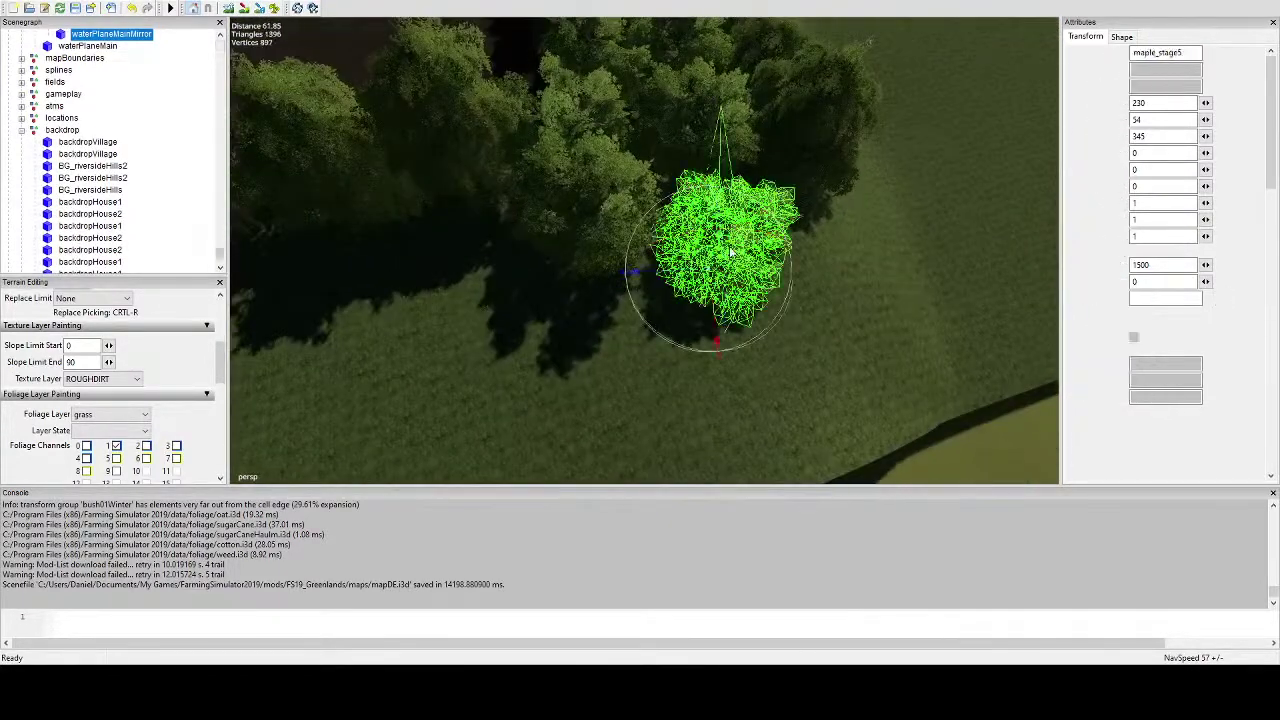
right_drag(506, 226, 586, 327)
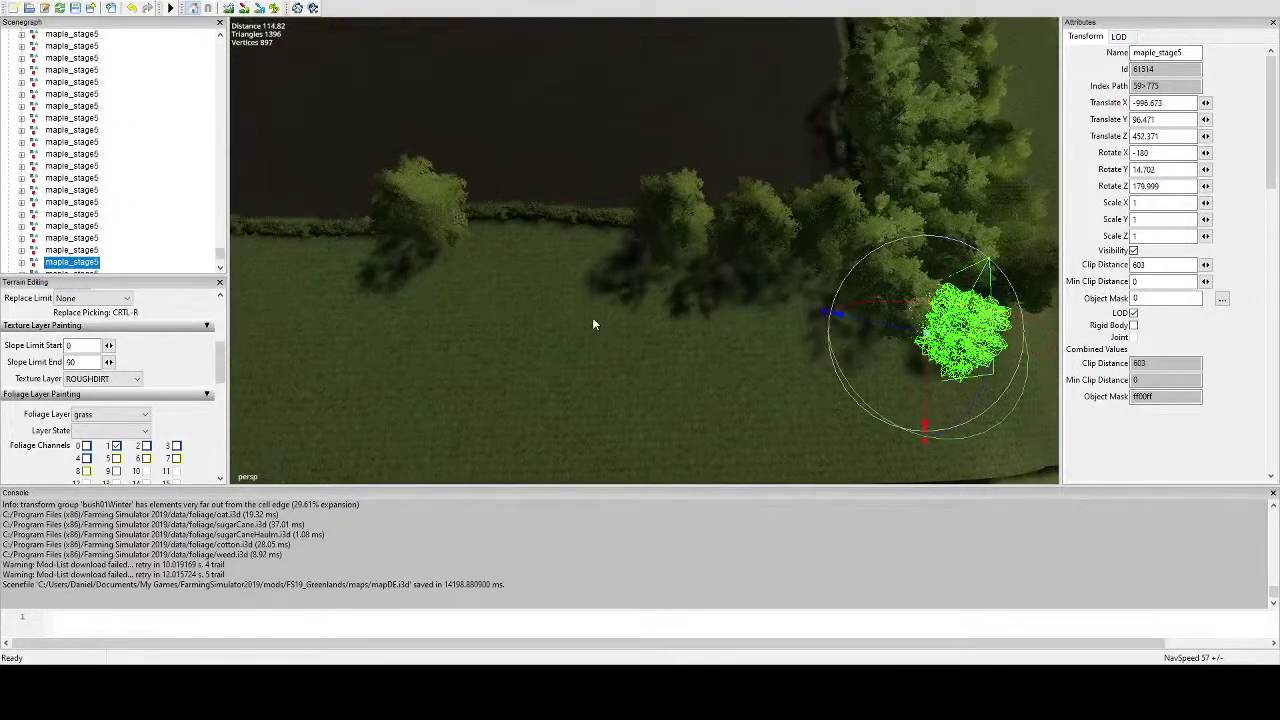
click(590, 263)
key(ctrl+b)
alt+middle_drag(603, 240, 667, 238)
drag(722, 305, 590, 237)
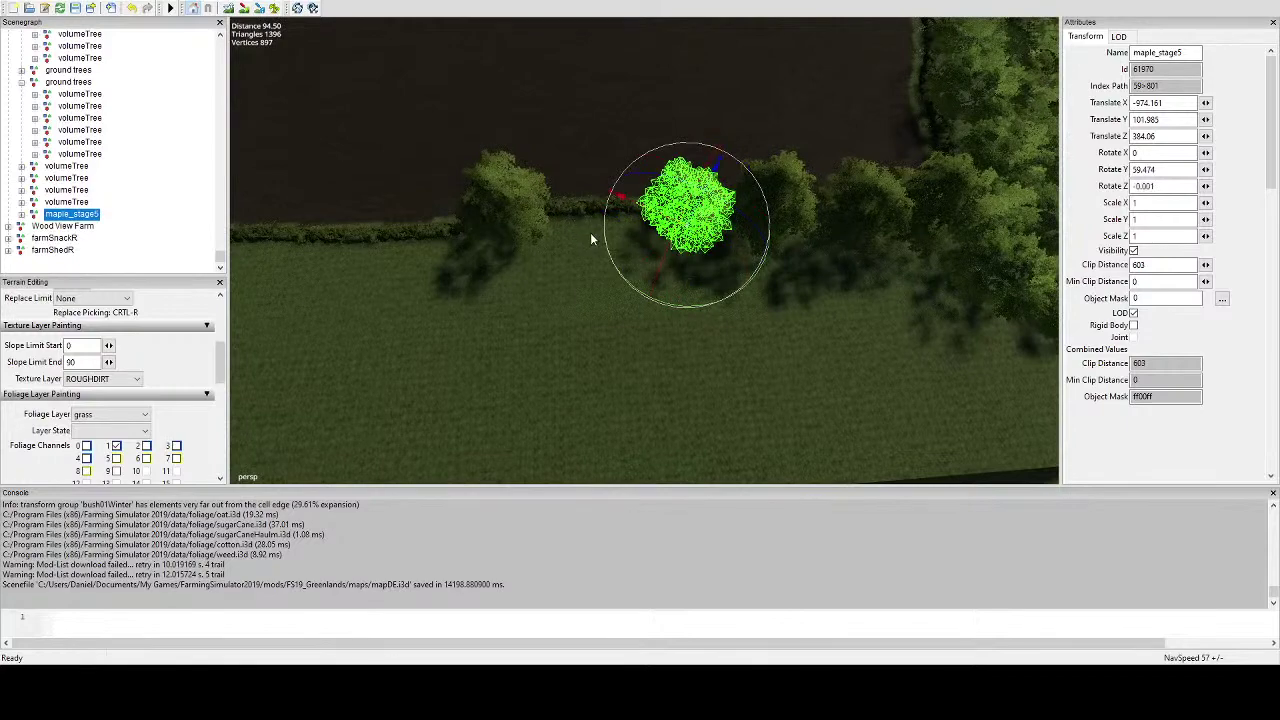
Duplicate the maple into the remaining gap at about X -972, Y 102, Z 366, rotated to about -71 degrees around Y.
key(ctrl+d)
key(space)
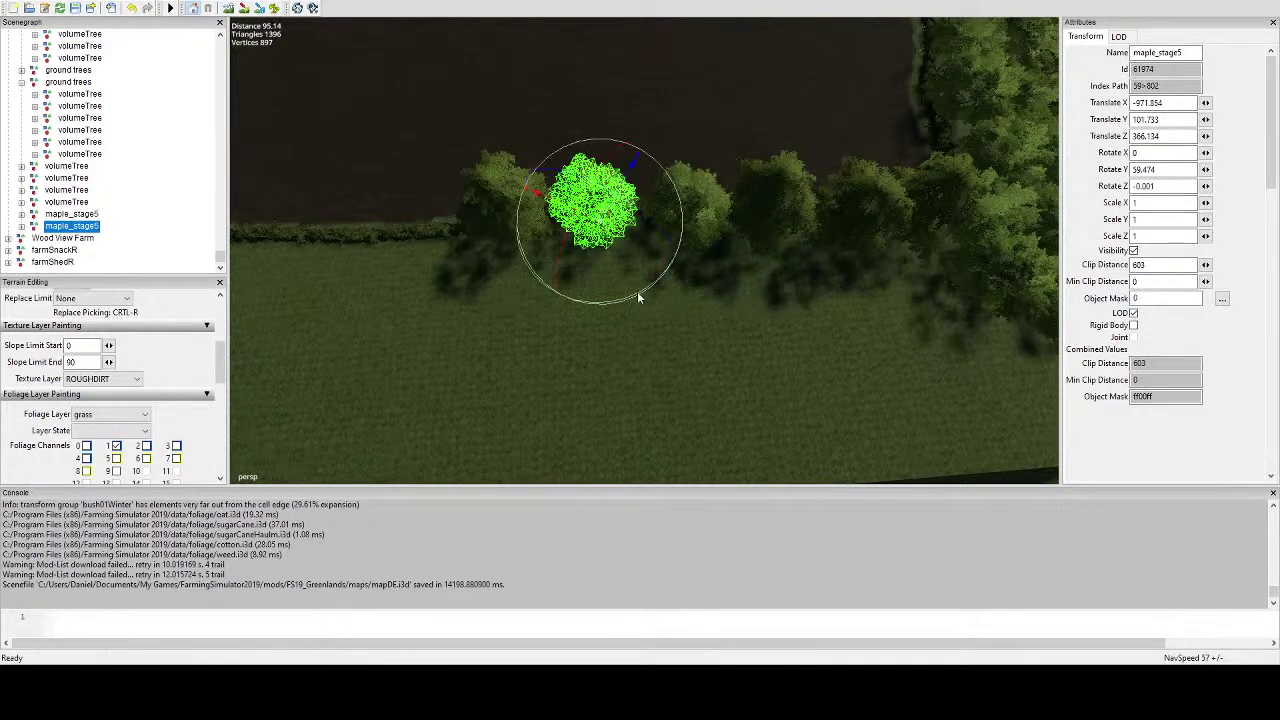
drag(638, 297, 494, 192)
scroll(534, 128, up, 4)
alt+drag(534, 128, 597, 45)
alt+middle_drag(597, 45, 585, 167)
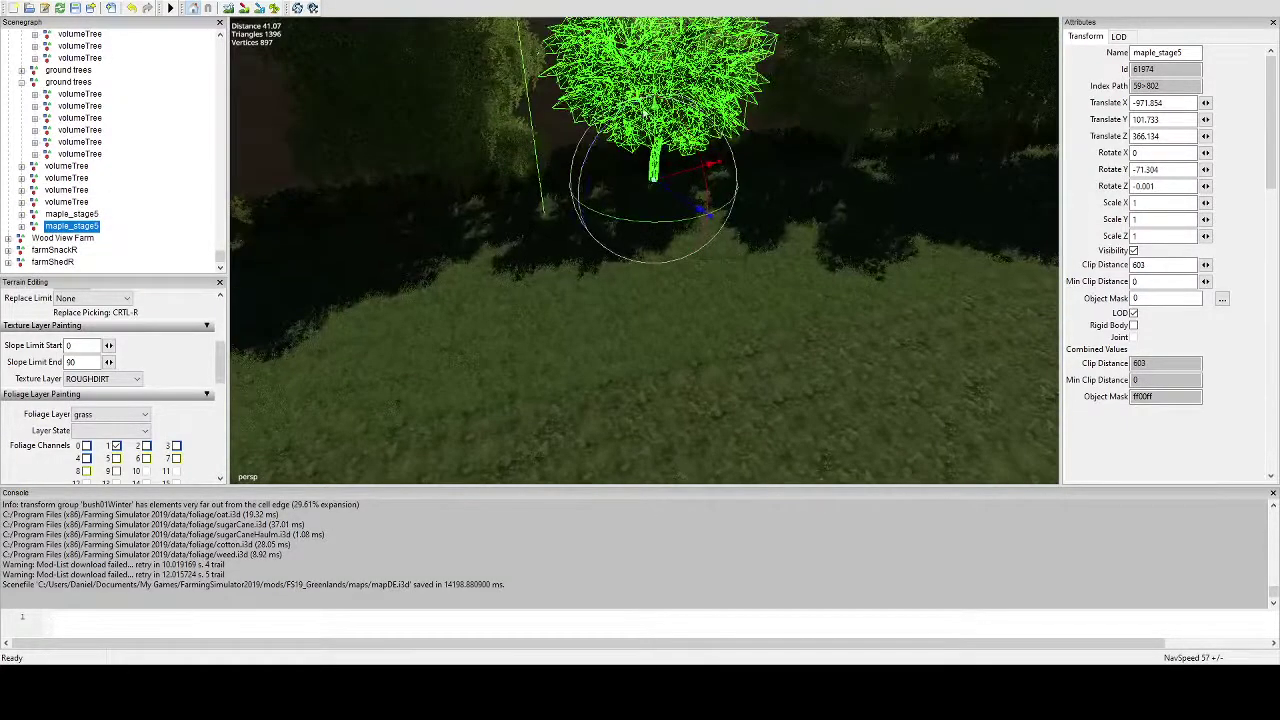
scroll(645, 113, down, 4)
alt+drag(645, 113, 537, 372)
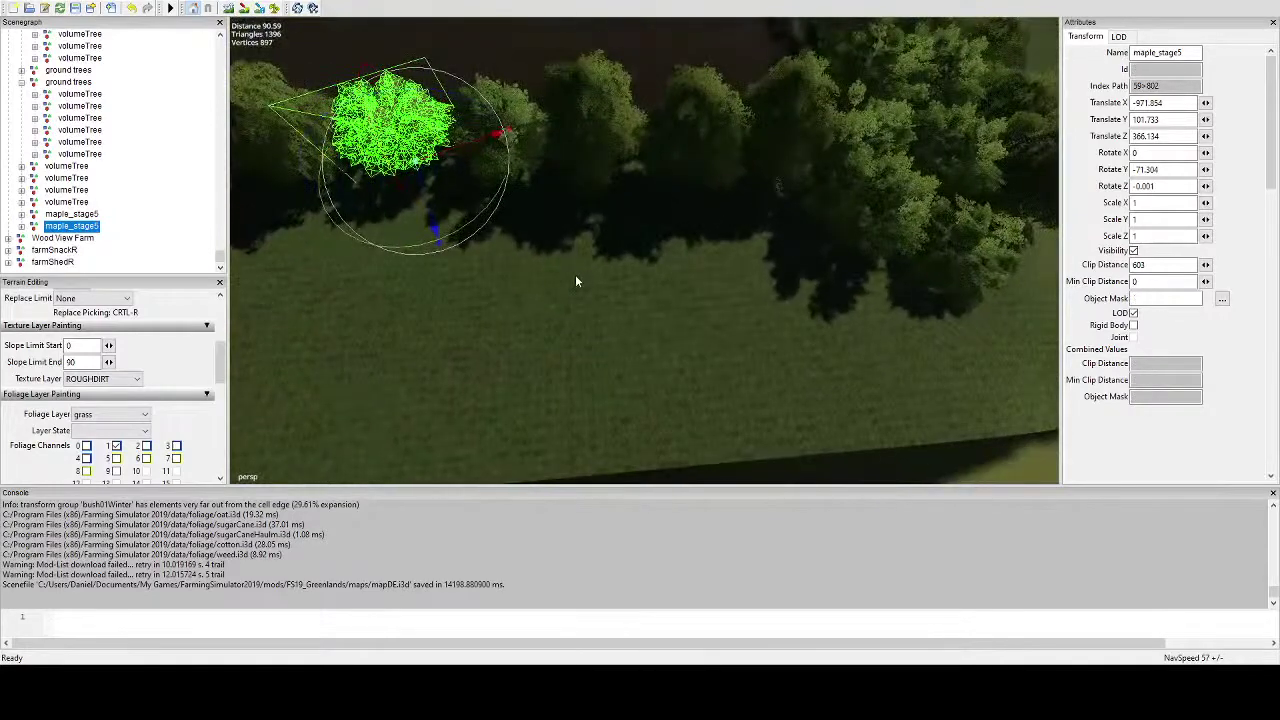
Start an outer row in front of the hedge trees with two maple duplicates, the first at about X -989, Y 102, Z 424.
key(ctrl+d)
drag(765, 228, 686, 216)
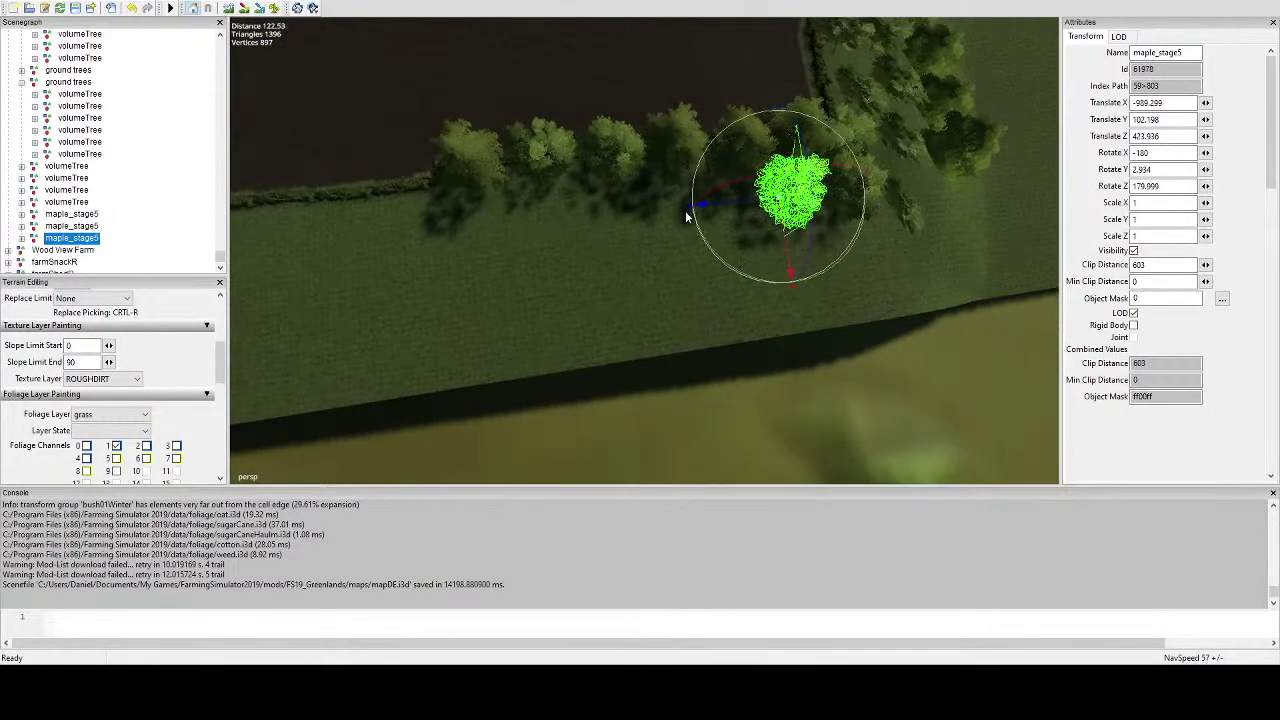
key(ctrl+d)
key(ctrl+b)
scroll(700, 240, up, 5)
Add a maple duplicate to the outer row at about X -984, Y 102, Z 392, rotated to about -66 degrees around Y.
key(ctrl+d)
key(ctrl+b)
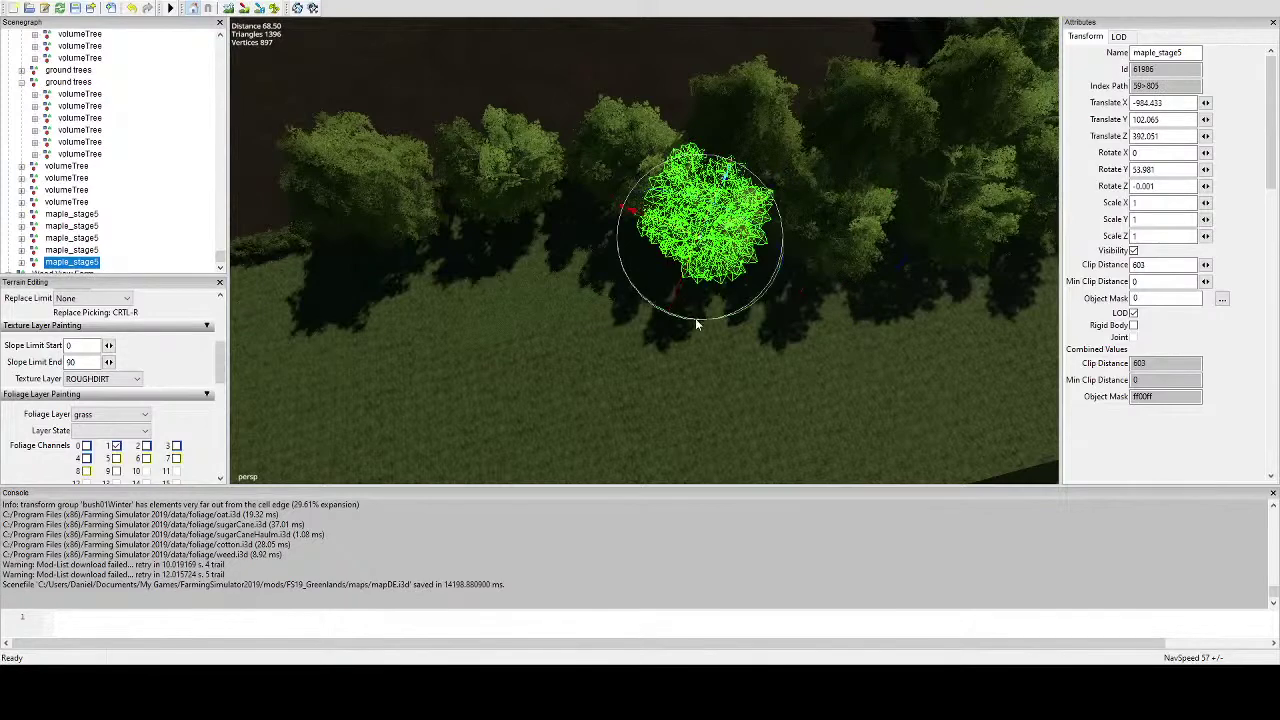
drag(712, 322, 565, 208)
scroll(565, 208, down, 3)
alt+middle_drag(565, 208, 632, 267)
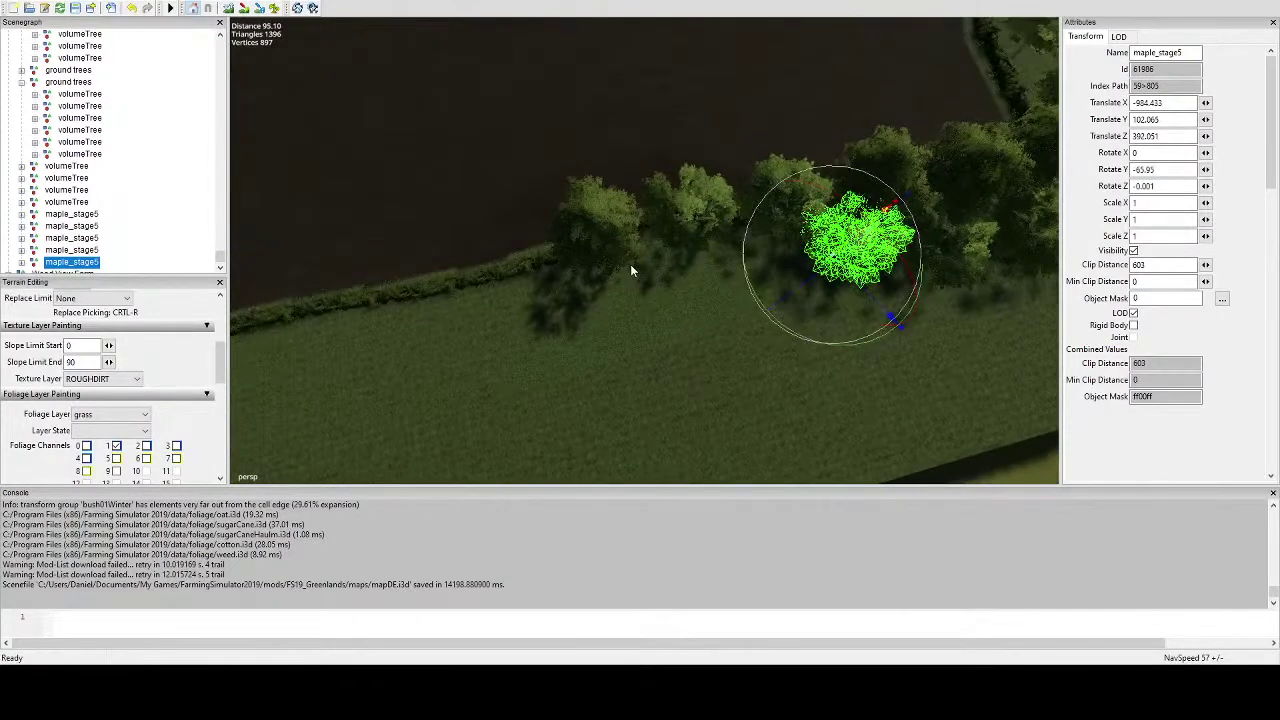
Extend the outer row with a rotated maple duplicate at about X -983, Y 102, Z 375.
key(ctrl+d)
key(ctrl+b)
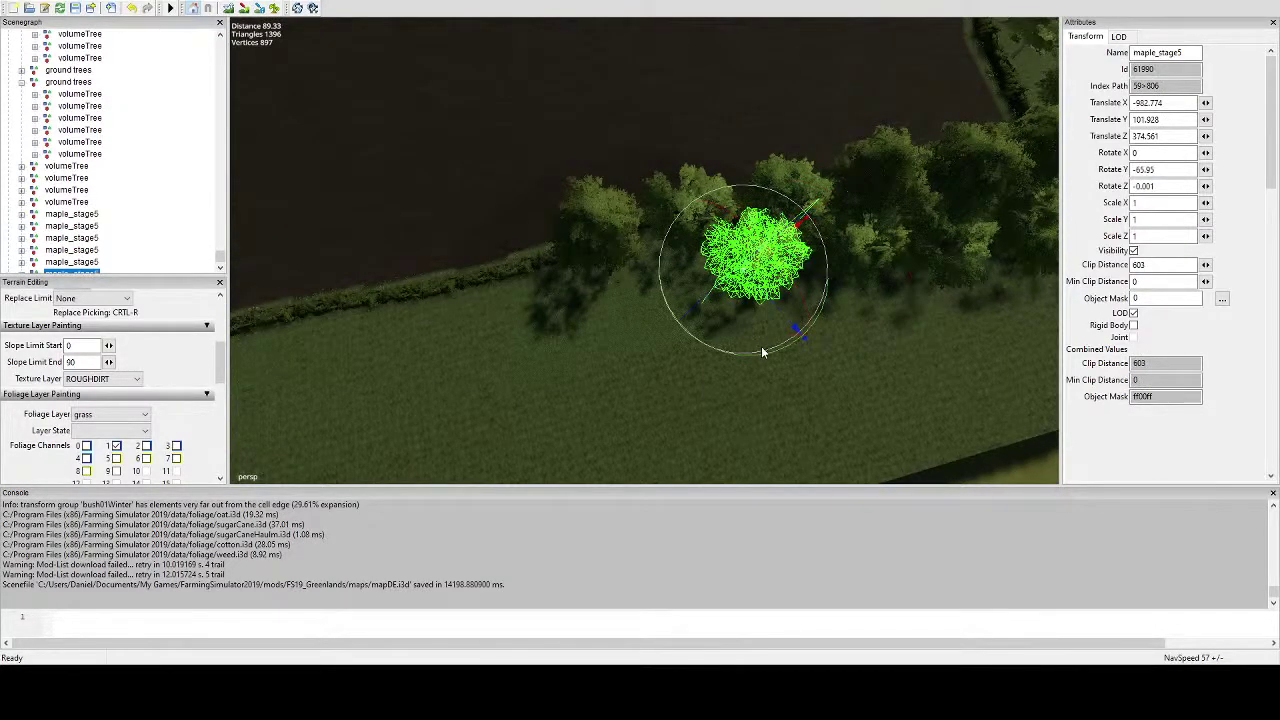
drag(762, 352, 670, 329)
drag(670, 329, 668, 240)
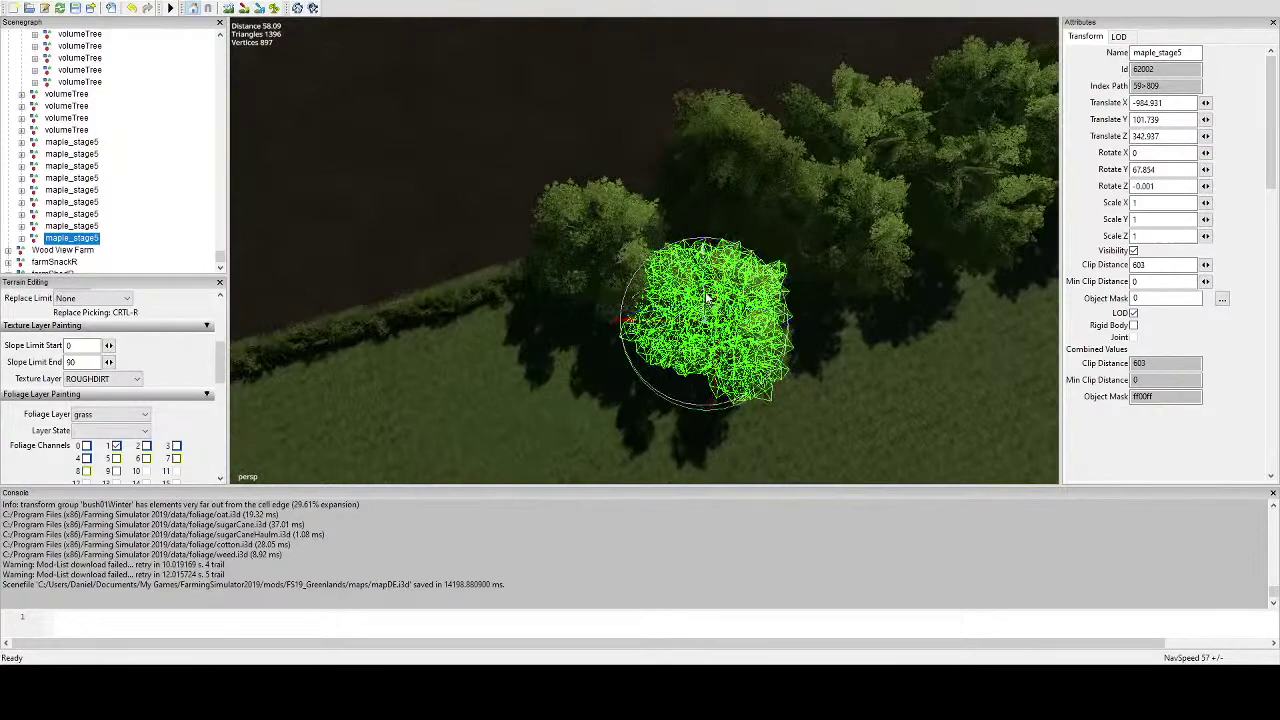
Reposition the selected maple in the outer row to about X -982, Y 102, Z 346.
key(ctrl+b)
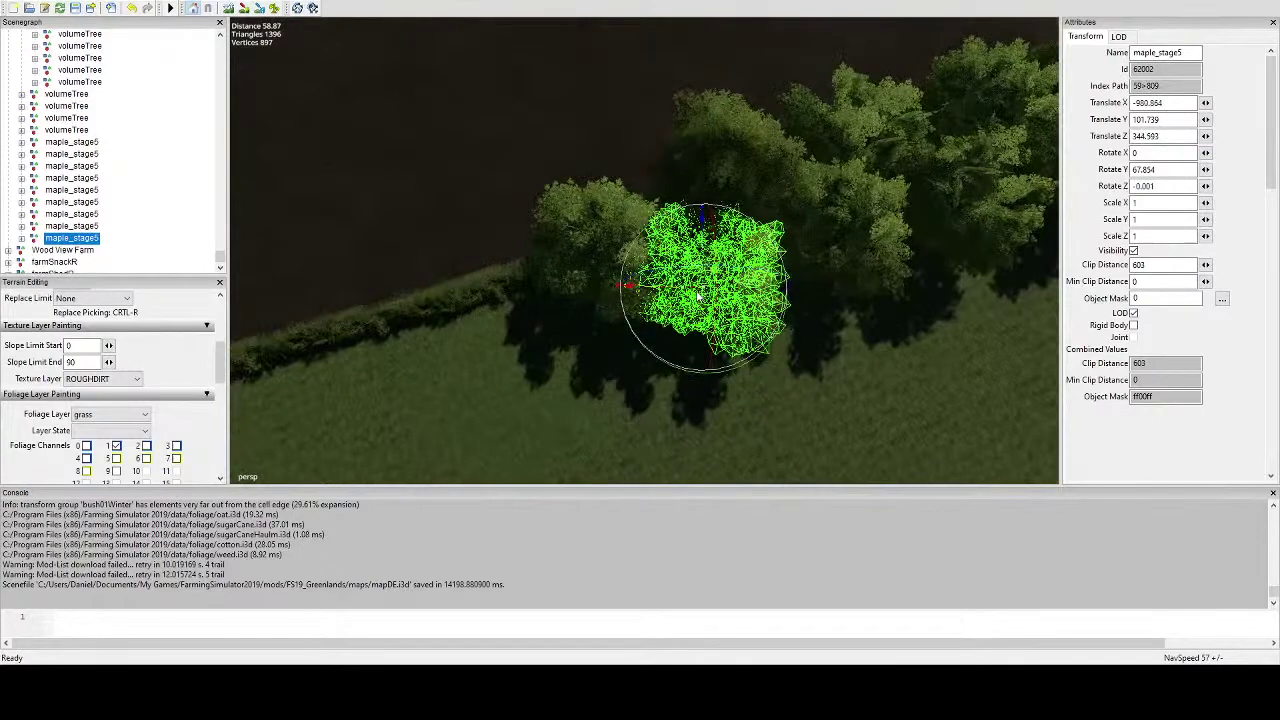
drag(695, 293, 710, 293)
drag(720, 372, 686, 358)
key(ctrl+z)
Duplicate the maple to the end of the hedge row at about X -975, Y 101, Z 318, rotated to about -65 degrees around Y.
key(ctrl+d)
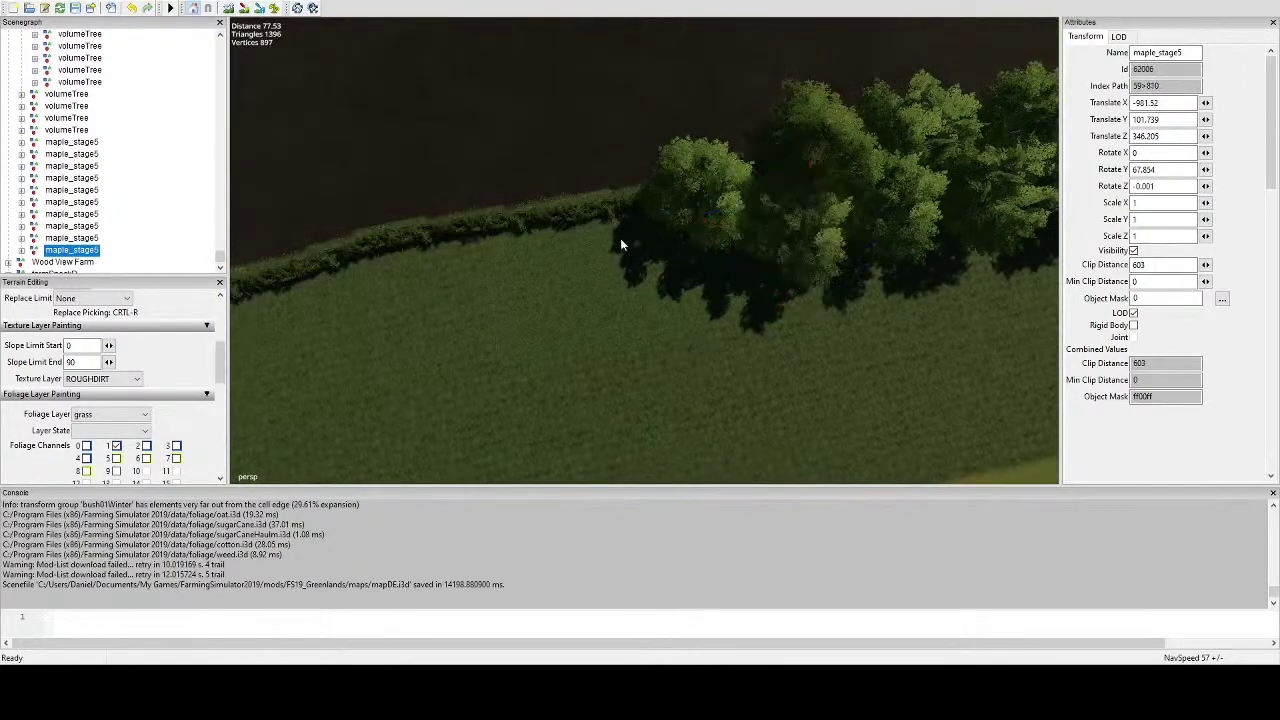
key(ctrl+b)
alt+middle_drag(628, 283, 709, 251)
scroll(709, 251, up, 3)
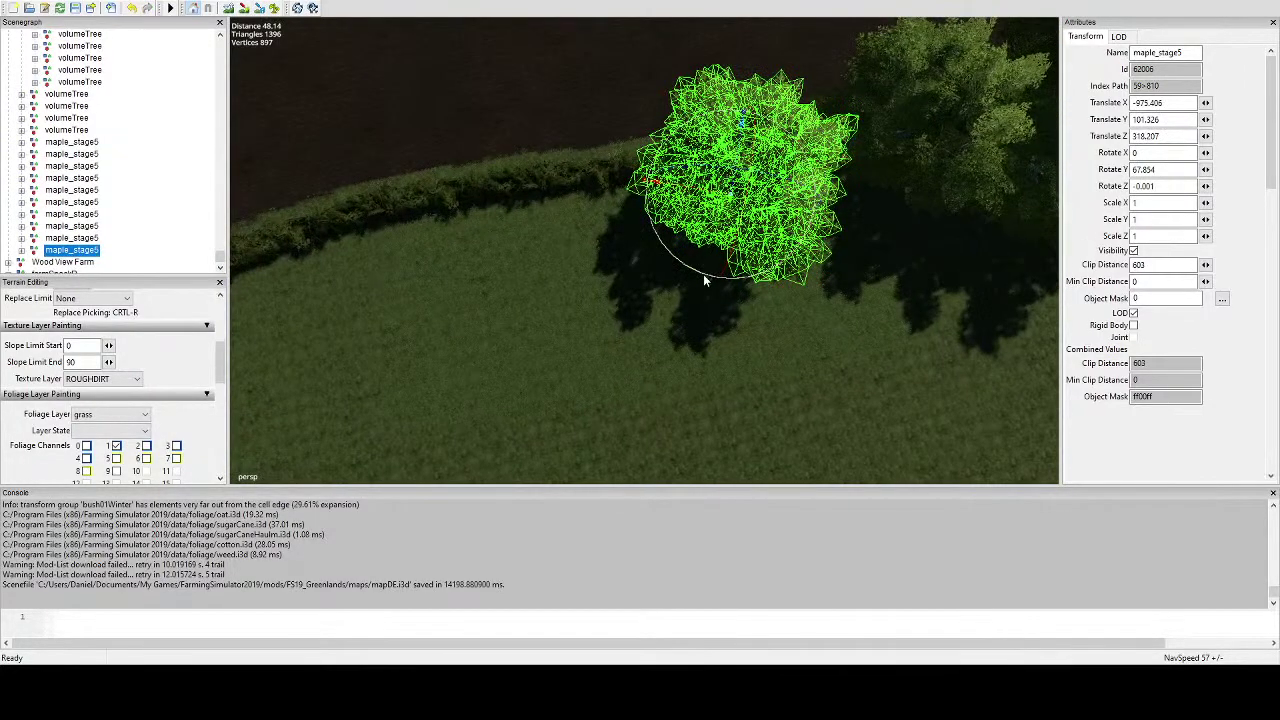
drag(703, 274, 780, 268)
alt+middle_drag(780, 268, 662, 273)
scroll(662, 273, down, 2)
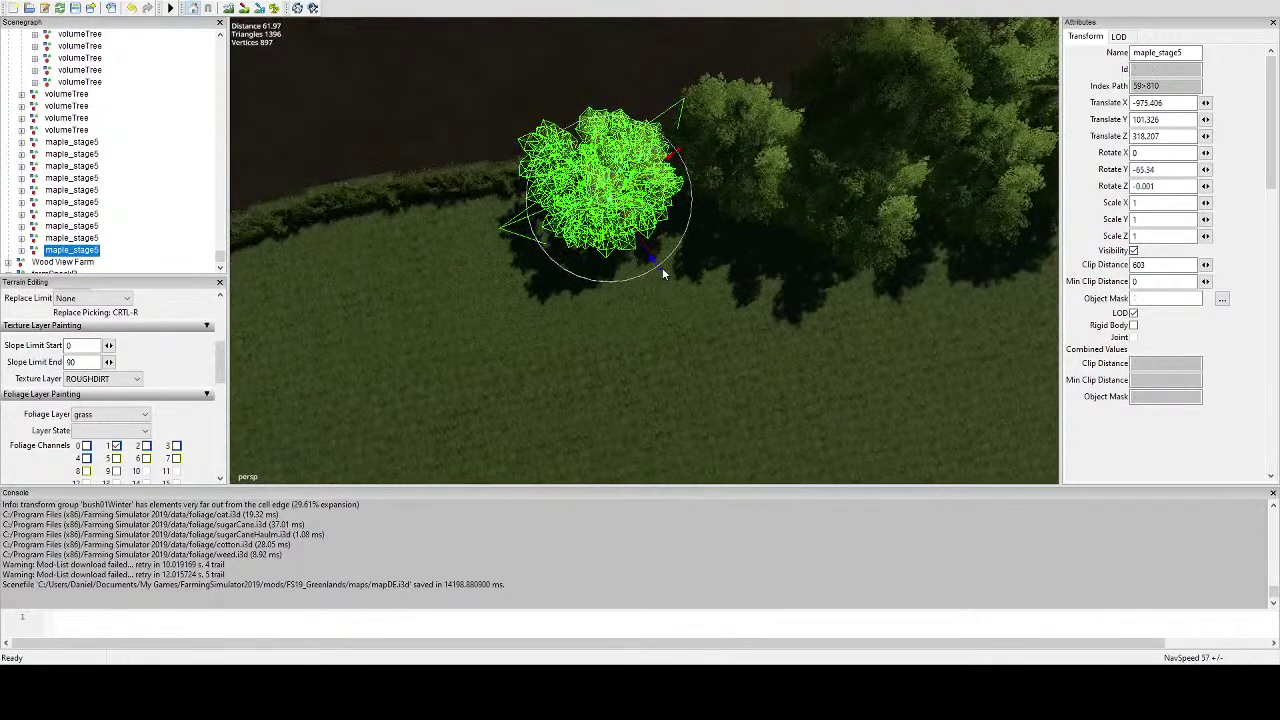
Add a maple duplicate to the outer row at about X -985, Y 102, Z 330, with rotation about -180, -83, 180 degrees.
key(ctrl+d)
key(ctrl+b)
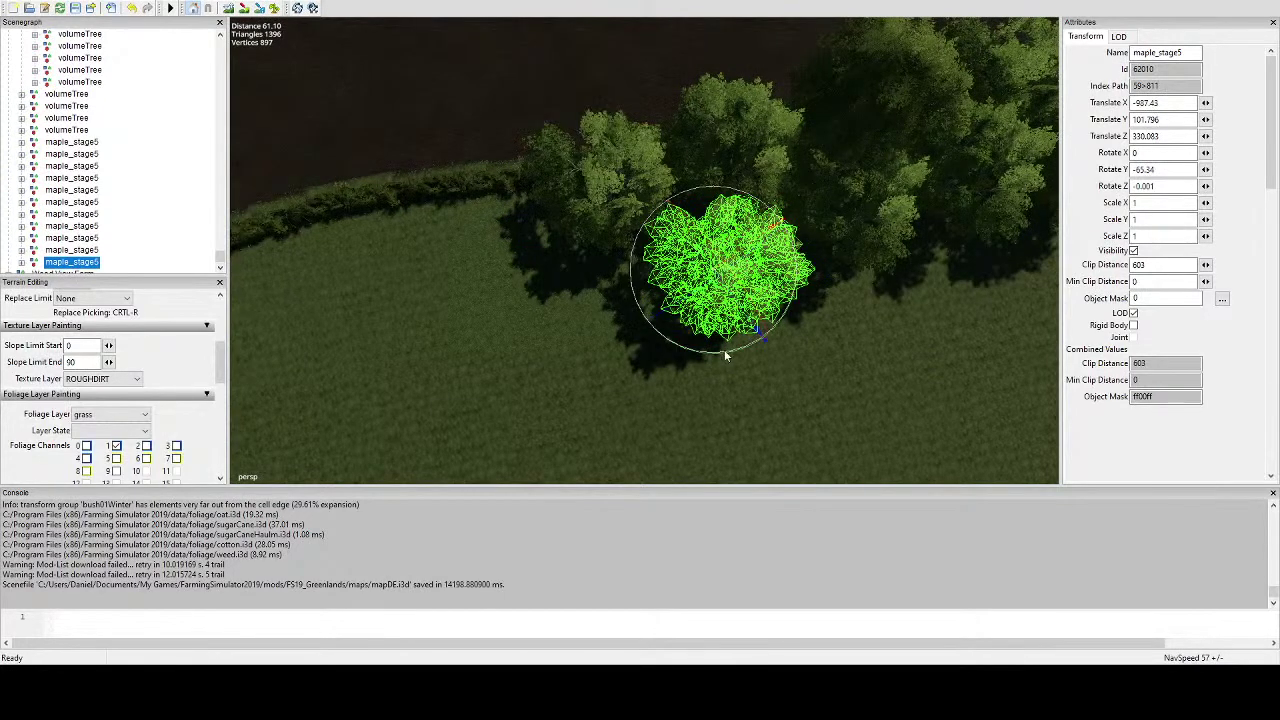
click(722, 350)
click(716, 270)
scroll(790, 253, up, 3)
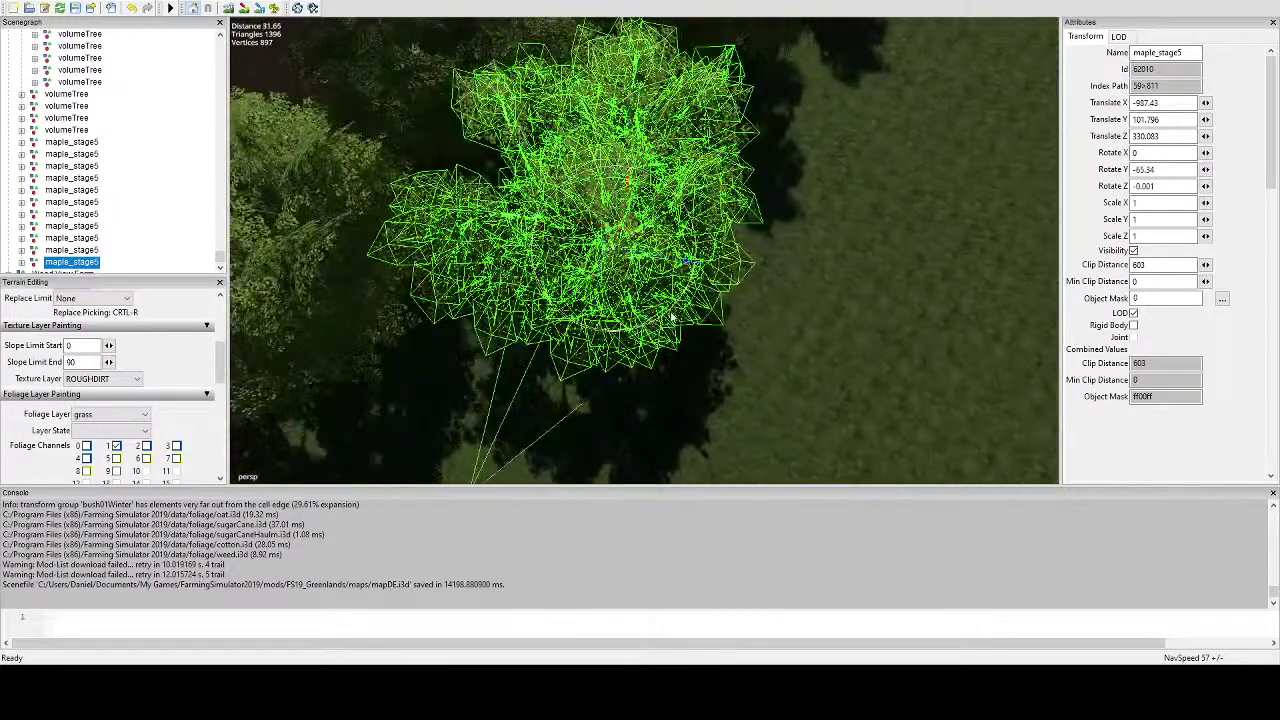
drag(672, 318, 628, 254)
alt+drag(610, 245, 575, 317)
scroll(548, 308, down, 3)
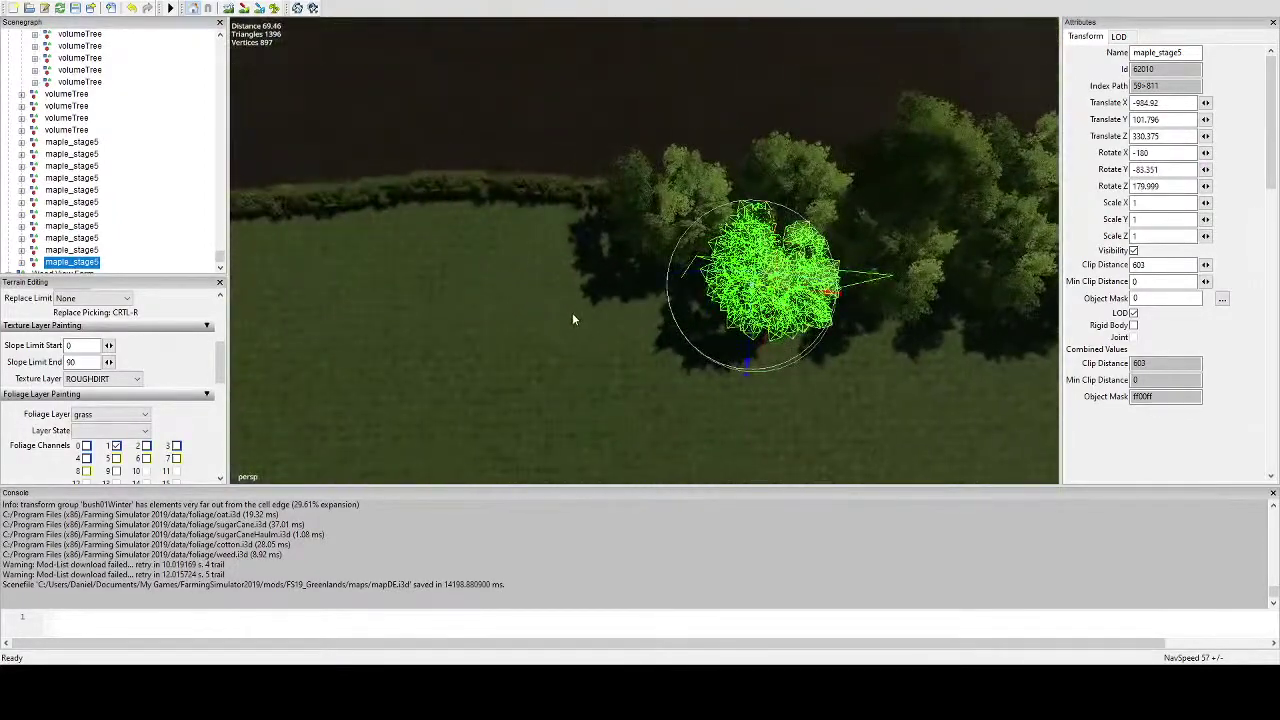
Extend the hedge row with a maple duplicate at about X -973, Y 101, Z 304, with rotation about -180, 16, 180 degrees.
key(ctrl+d)
key(ctrl+b)
alt+middle_drag(568, 220, 634, 182)
scroll(634, 180, up, 2)
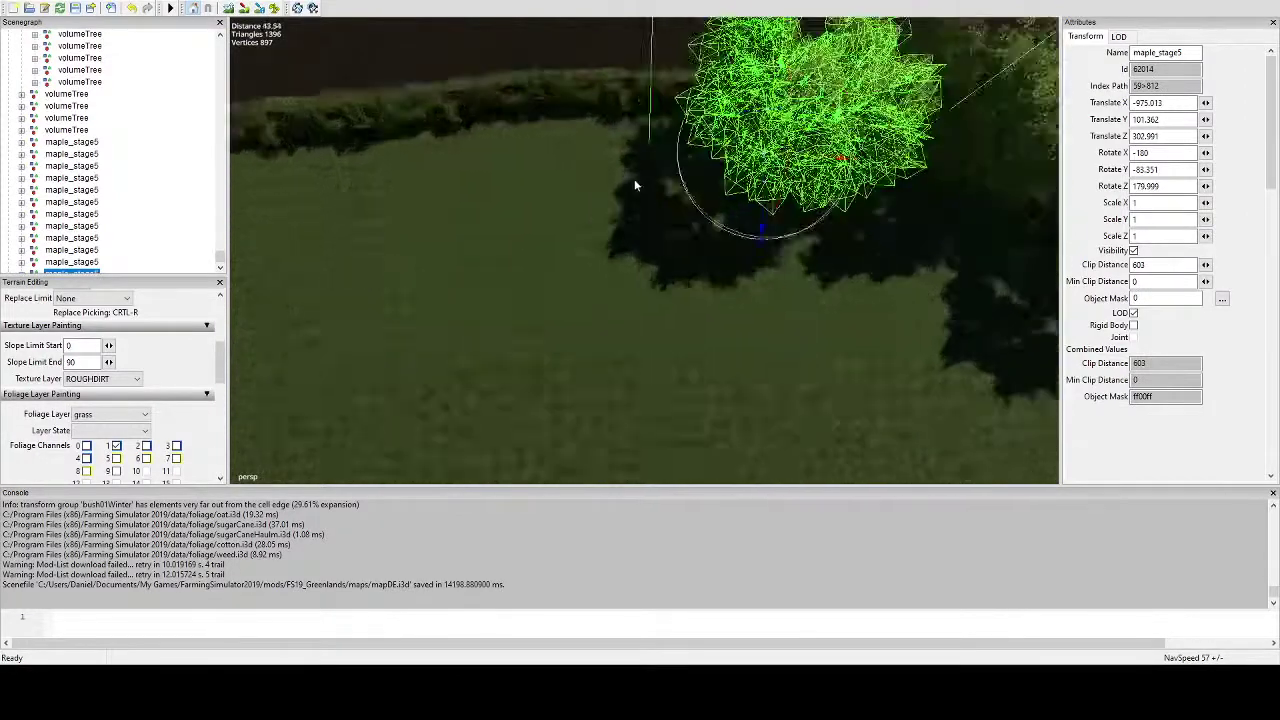
scroll(634, 182, up, 1)
alt+drag(634, 182, 670, 320)
scroll(768, 175, down, 3)
Continue the hedge row with a maple duplicate at about X -972, Y 101, Z 291, rotated to about 68 degrees around Y.
key(ctrl+d)
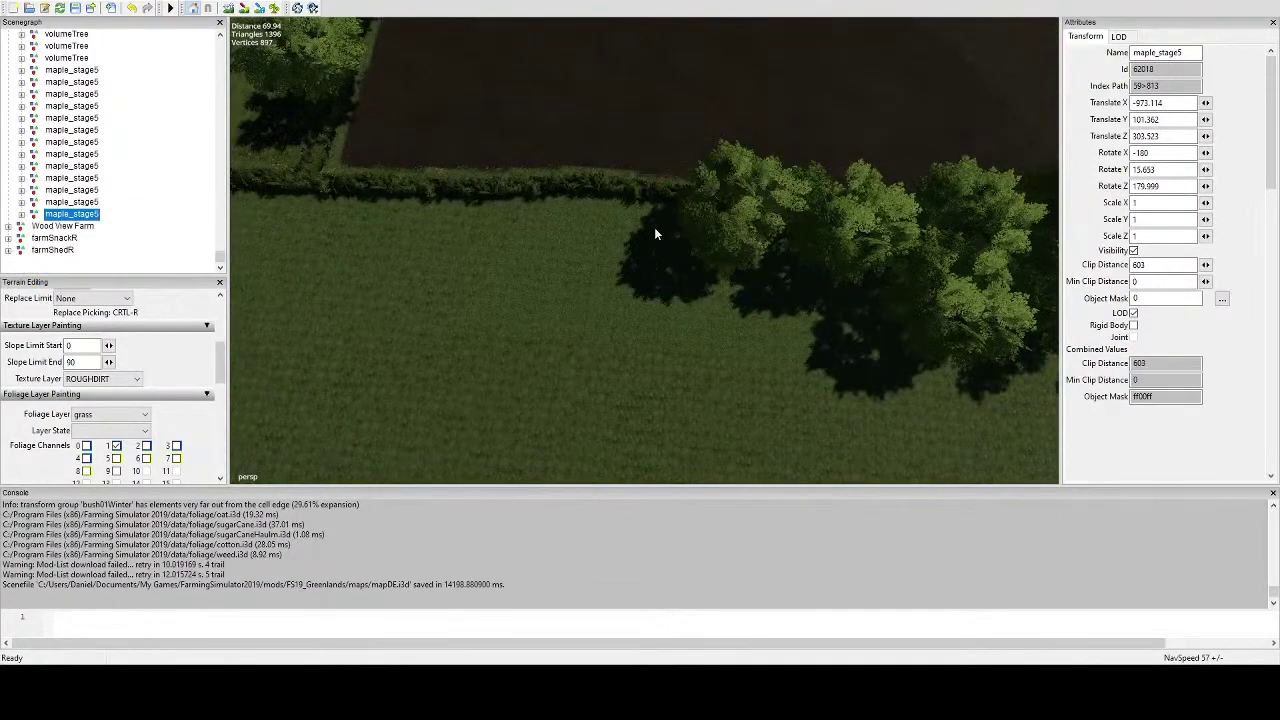
key(ctrl+b)
scroll(639, 215, up, 1)
alt+drag(639, 215, 576, 354)
scroll(685, 116, up, 3)
scroll(577, 146, down, 3)
scroll(566, 354, down, 1)
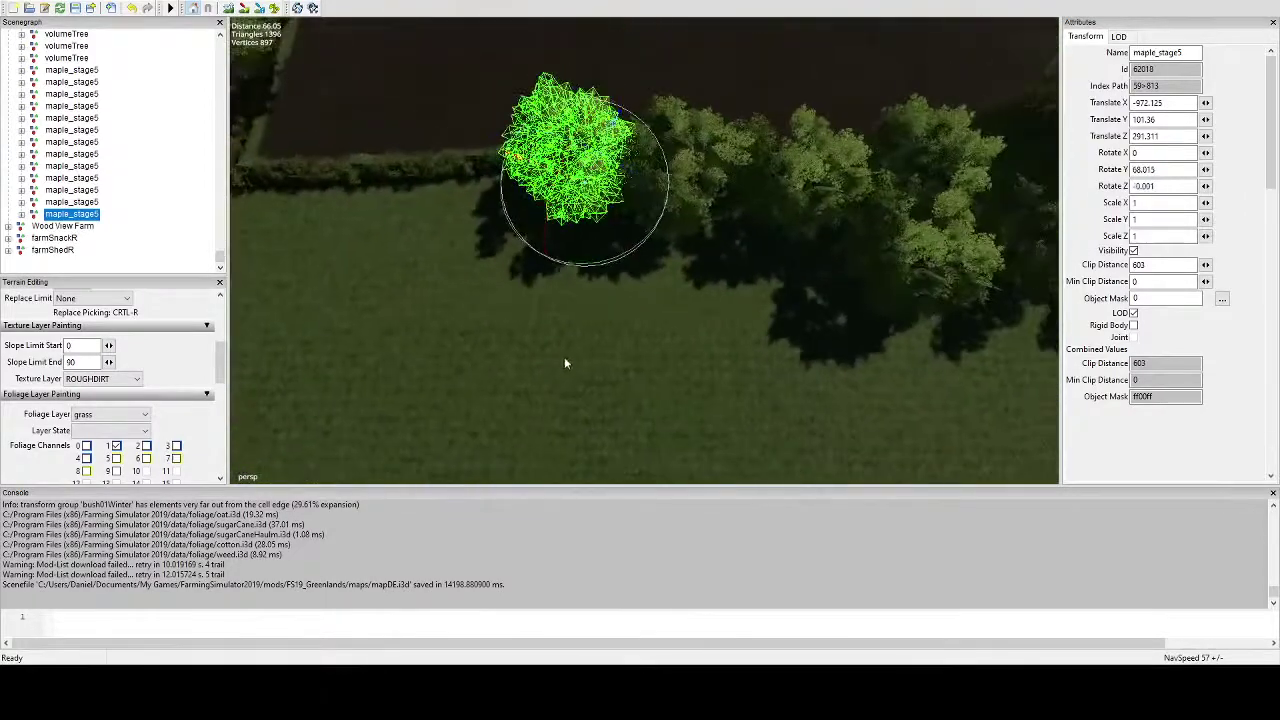
Add two maple duplicates to the outer row at about X -986, Z 319 and Z 303, rotated to about -46 and 76 degrees around Y.
key(ctrl+d)
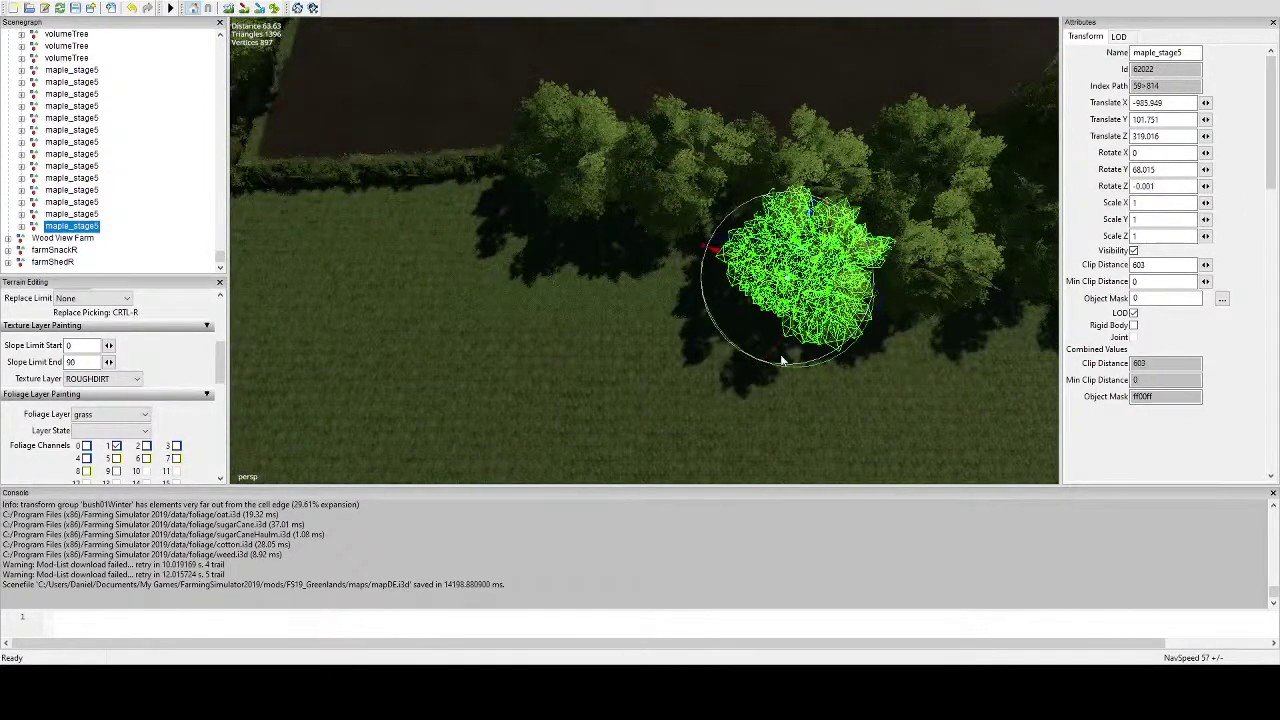
drag(794, 365, 677, 264)
scroll(612, 298, down, 2)
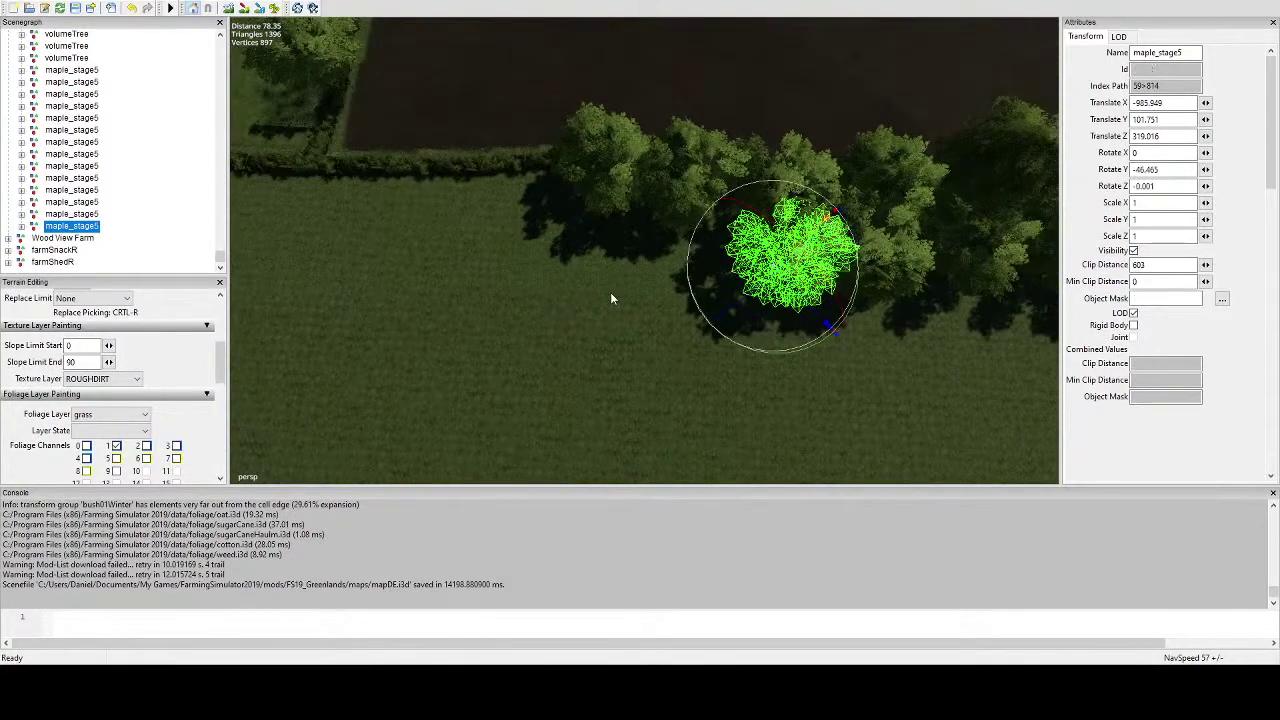
key(ctrl+d)
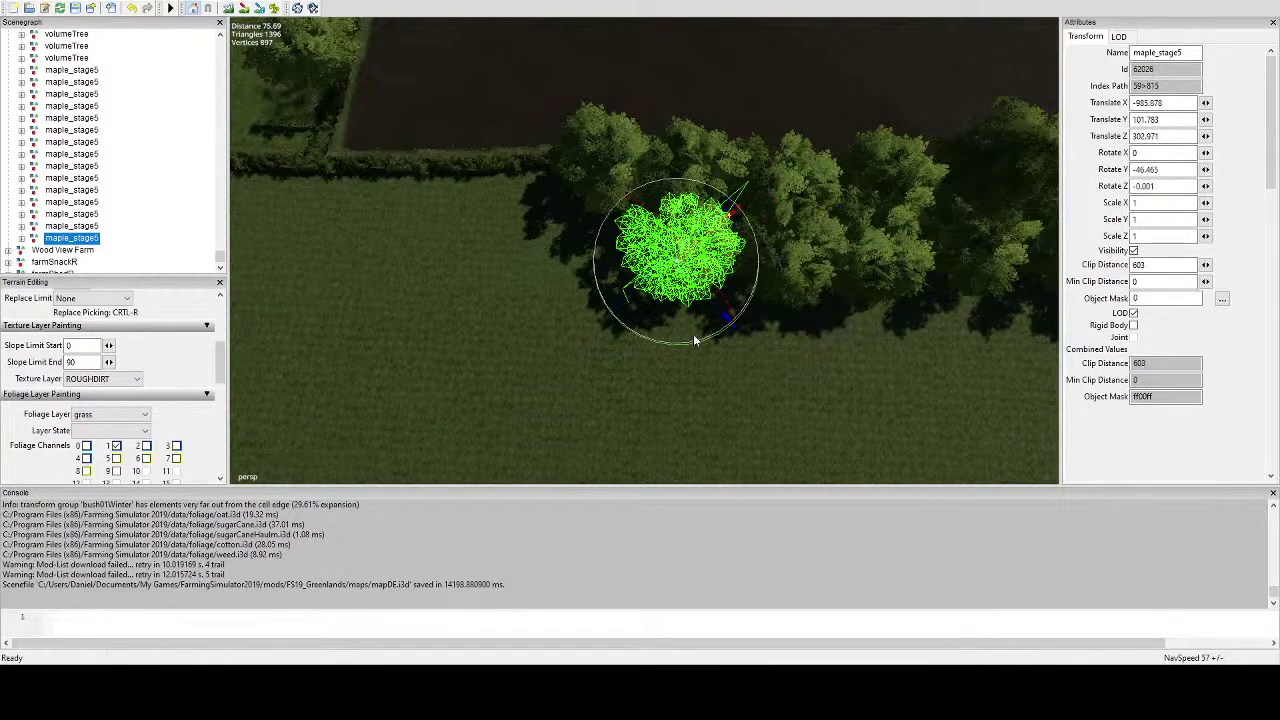
drag(693, 341, 640, 200)
alt+middle_drag(612, 256, 757, 262)
scroll(757, 262, down, 1)
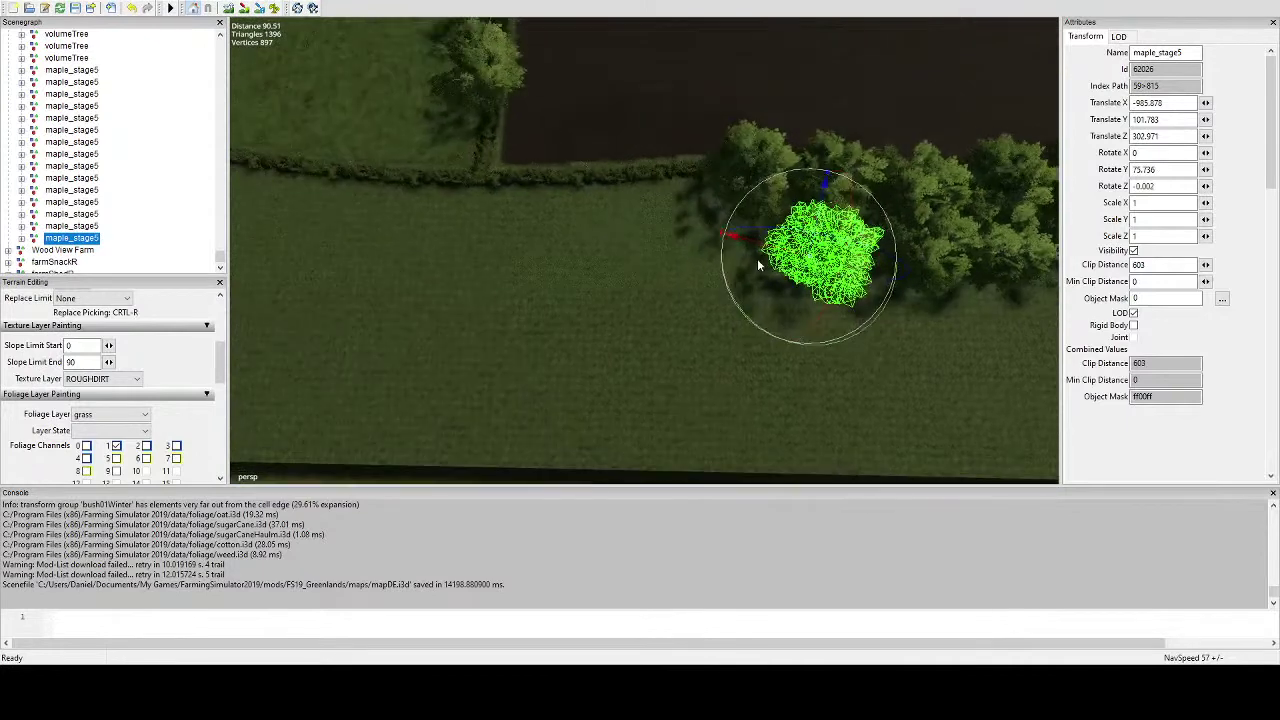
Place two rotated maple duplicates, one in the outer row at about X -985, Z 287 and one by the hedge at X -975, Z 279.
key(ctrl+d)
drag(734, 246, 724, 256)
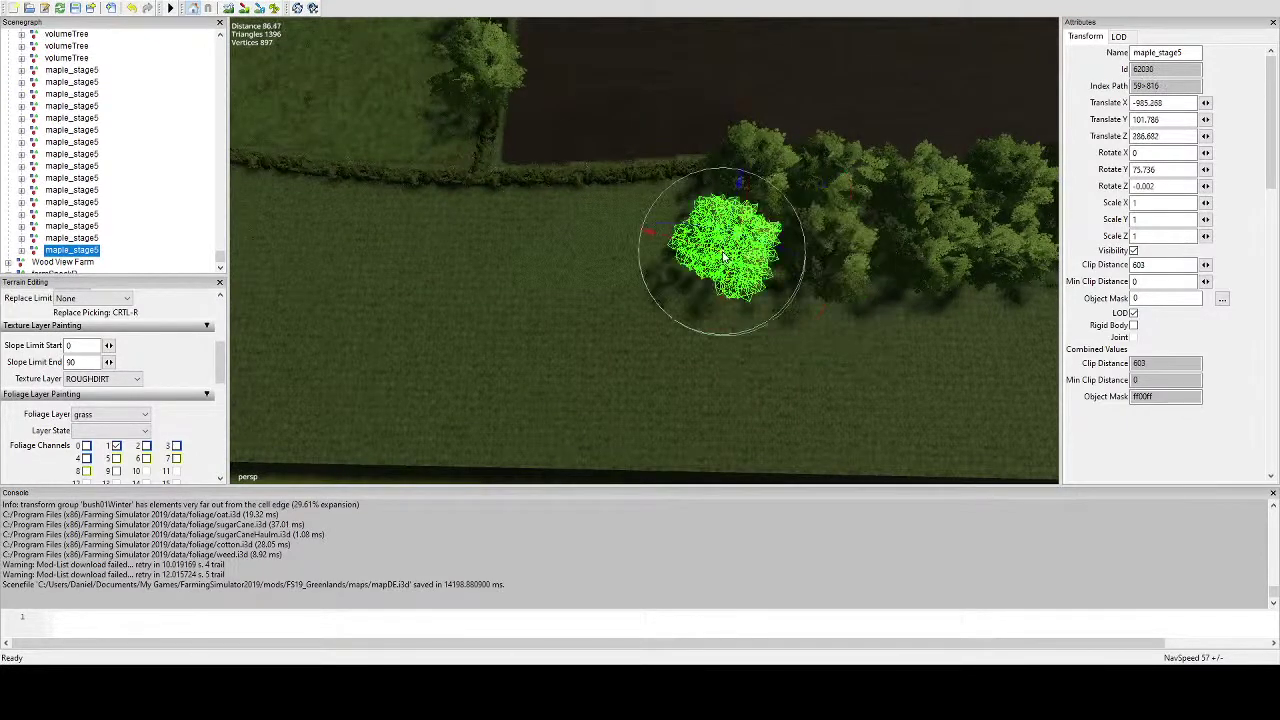
drag(748, 333, 772, 219)
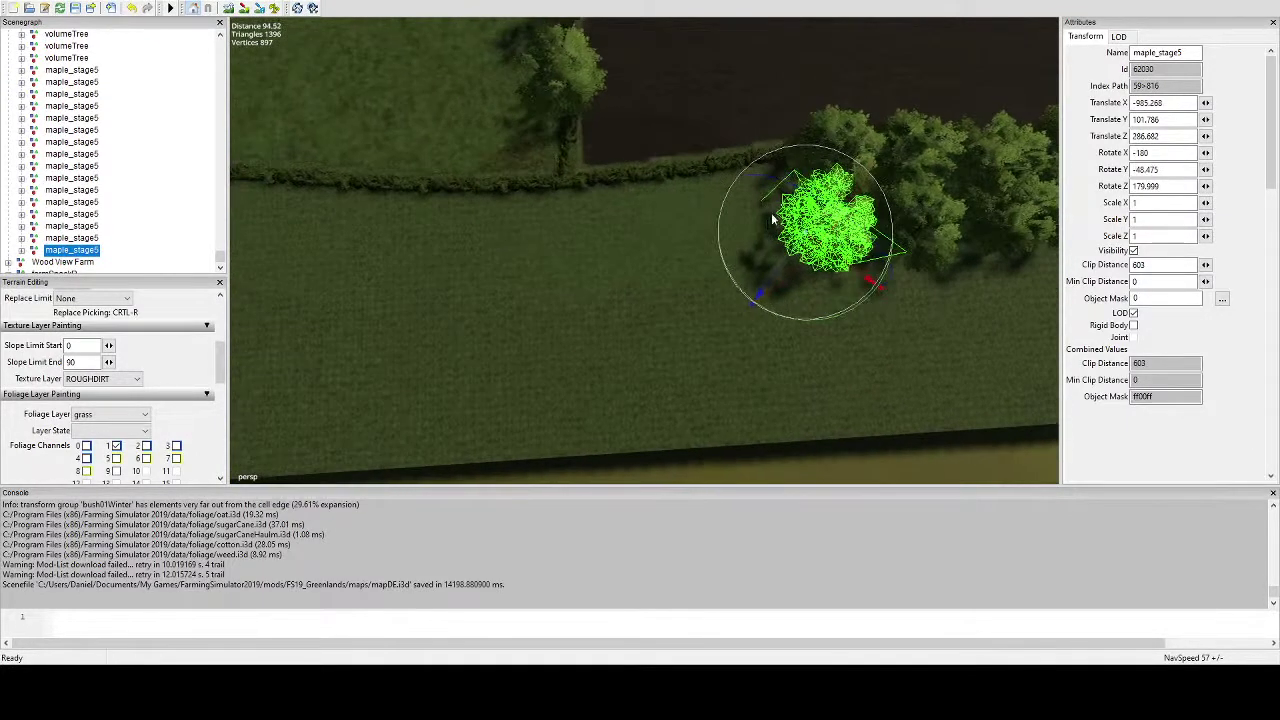
key(ctrl+d)
key(ctrl+b)
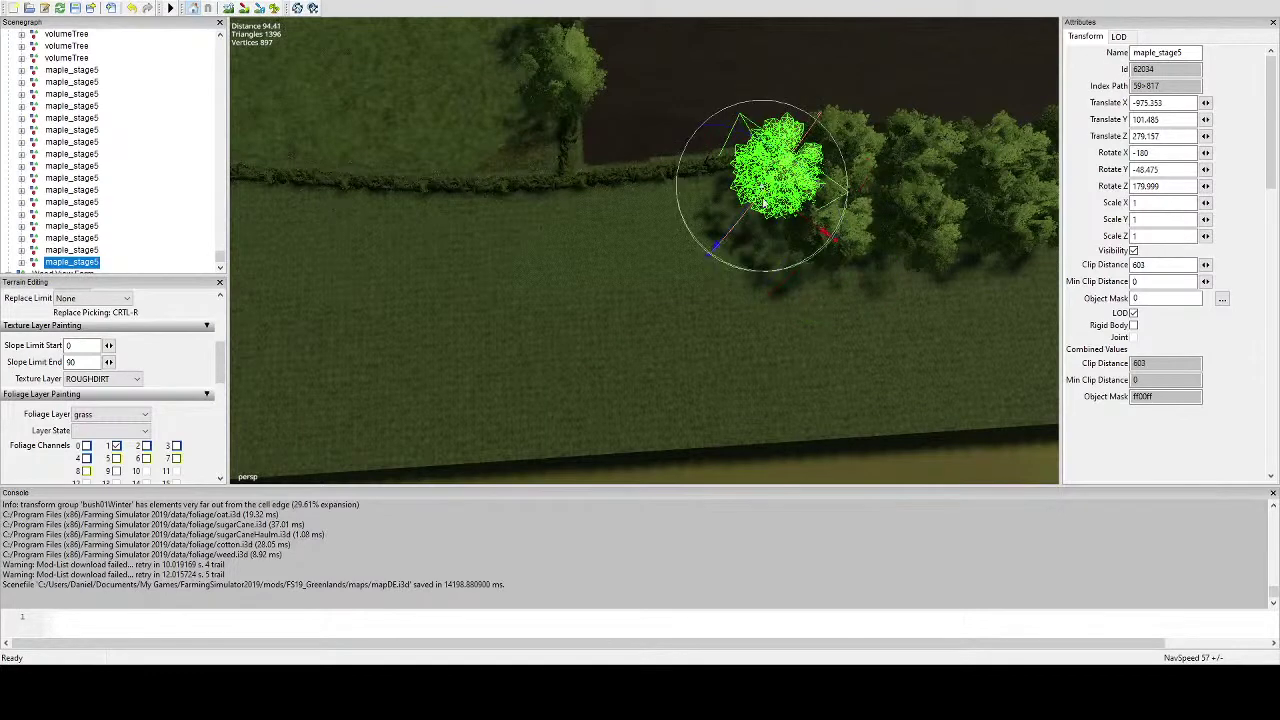
drag(780, 269, 631, 123)
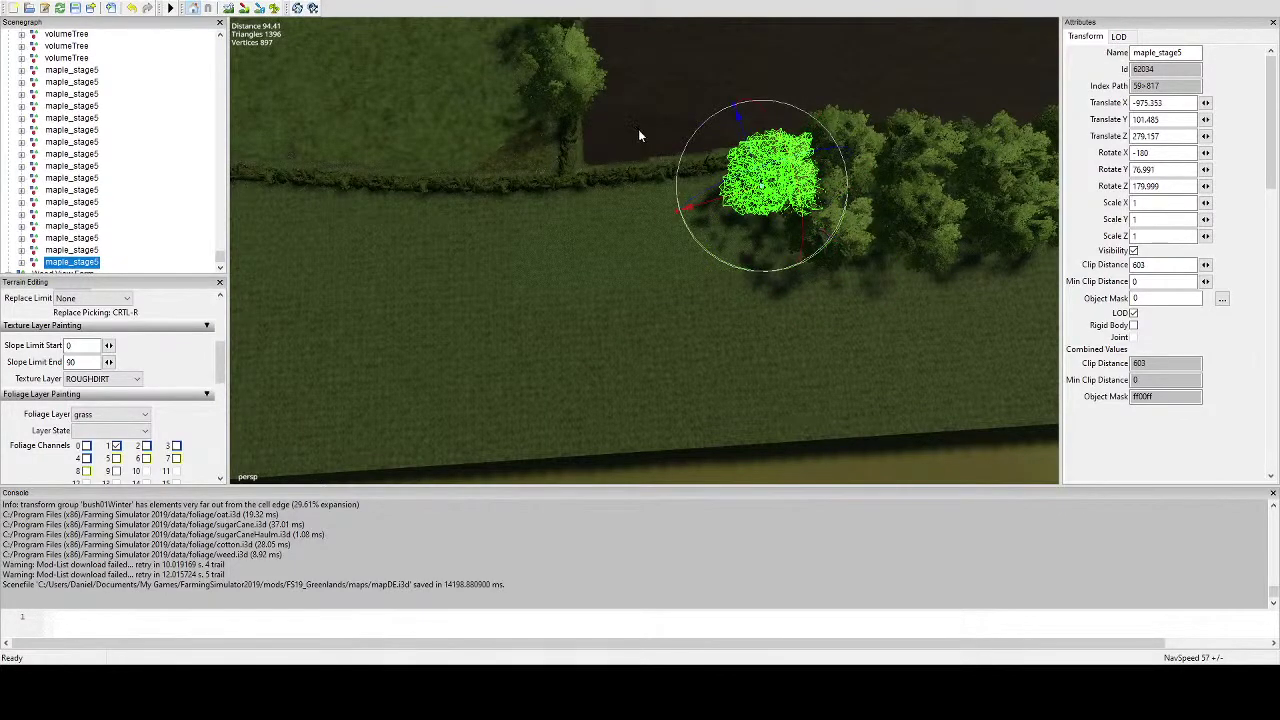
Duplicate the maple along the hedge to about X -975, Y 102, Z 264, rotated to about -73 degrees around Y.
key(ctrl+d)
key(ctrl+b)
key(ctrl+b)
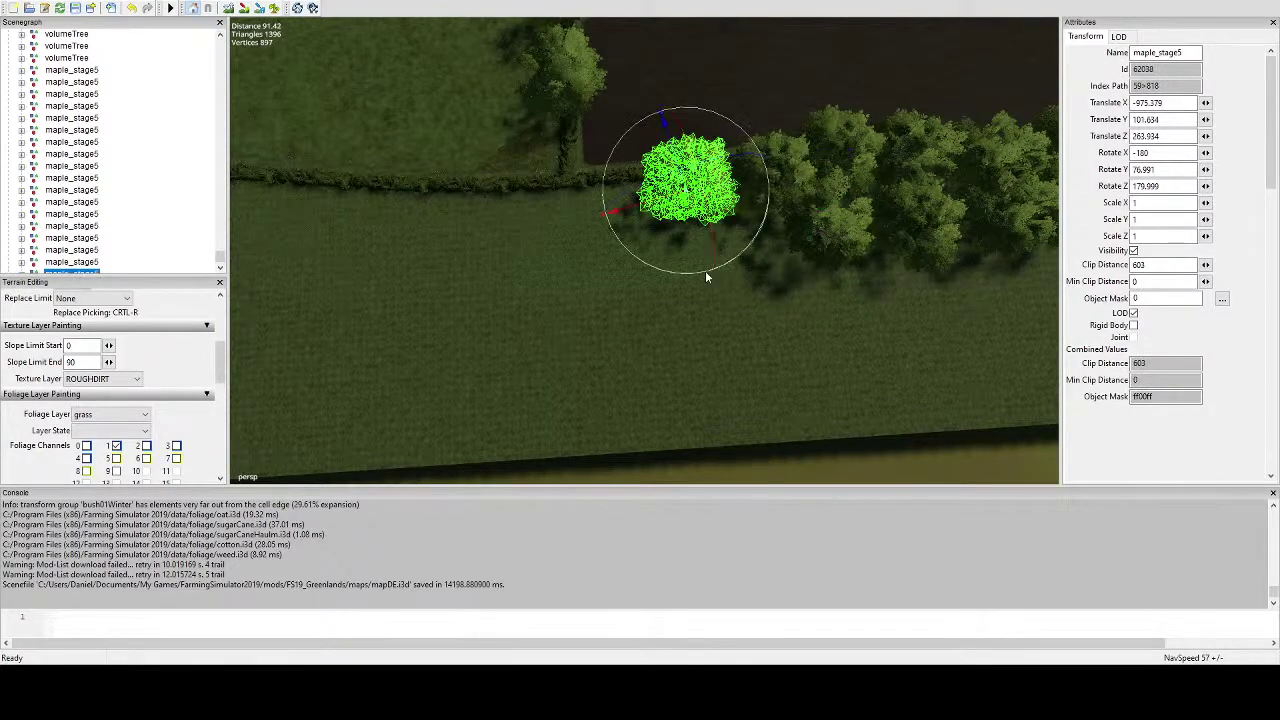
drag(705, 270, 636, 122)
alt+drag(636, 122, 720, 203)
right_drag(721, 204, 751, 163)
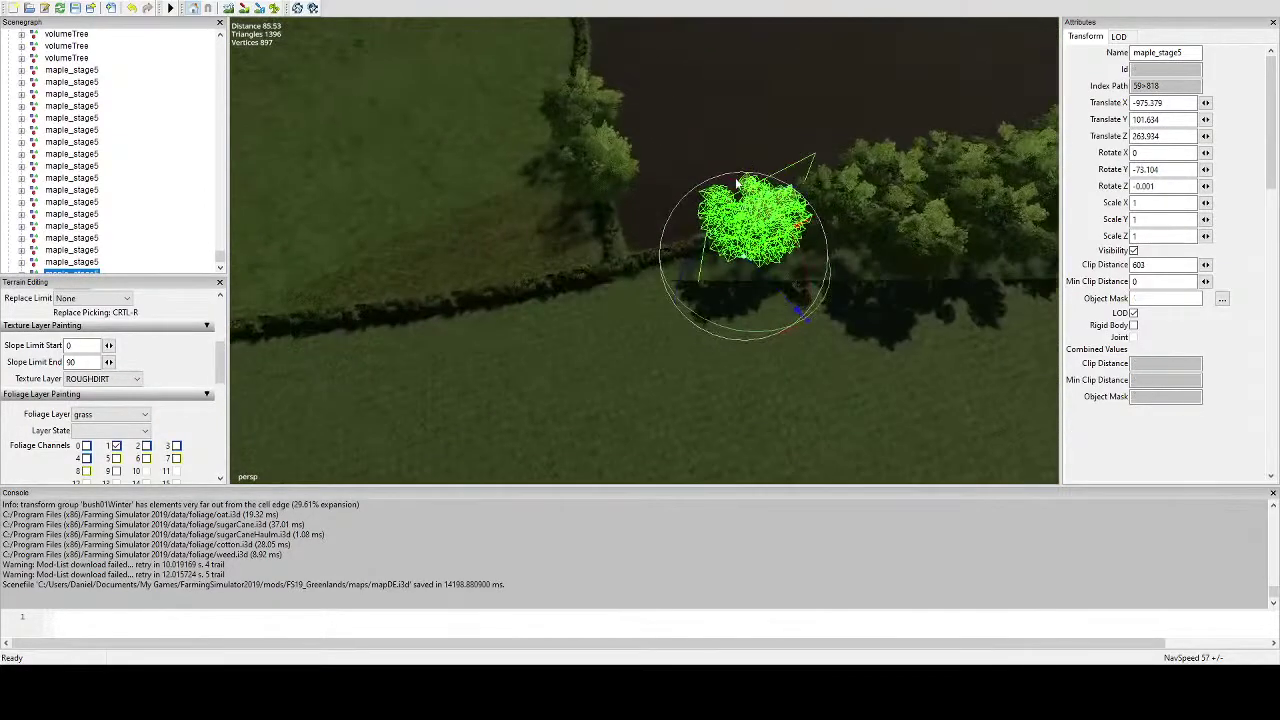
Add a maple duplicate by the hedge at about X -976, Y 102, Z 251, with rotation about -180, -1, 180 degrees.
key(ctrl+d)
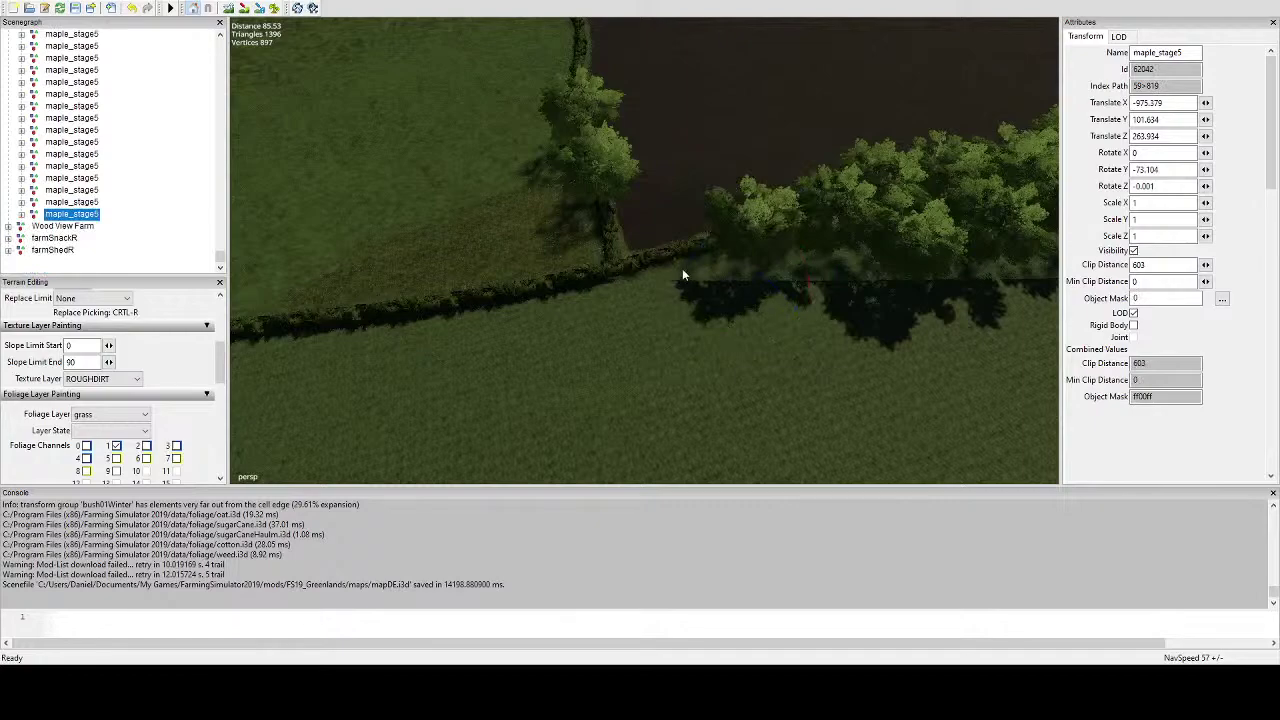
key(ctrl+b)
scroll(712, 285, up, 4)
alt+drag(722, 295, 560, 184)
alt+drag(560, 184, 568, 355)
scroll(568, 355, down, 4)
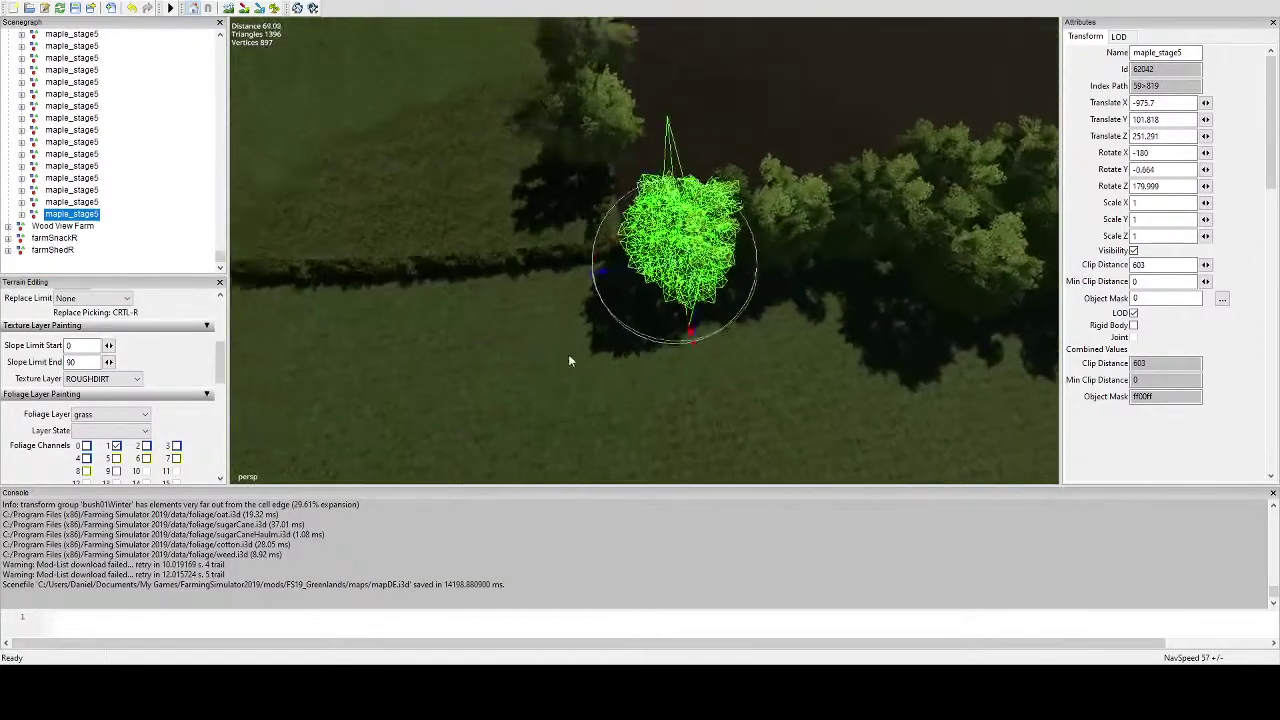
Finish the hedge row with a maple duplicate at about X -976, Y 102, Z 237, rotated to about 49 degrees around Y.
key(ctrl+d)
key(ctrl+b)
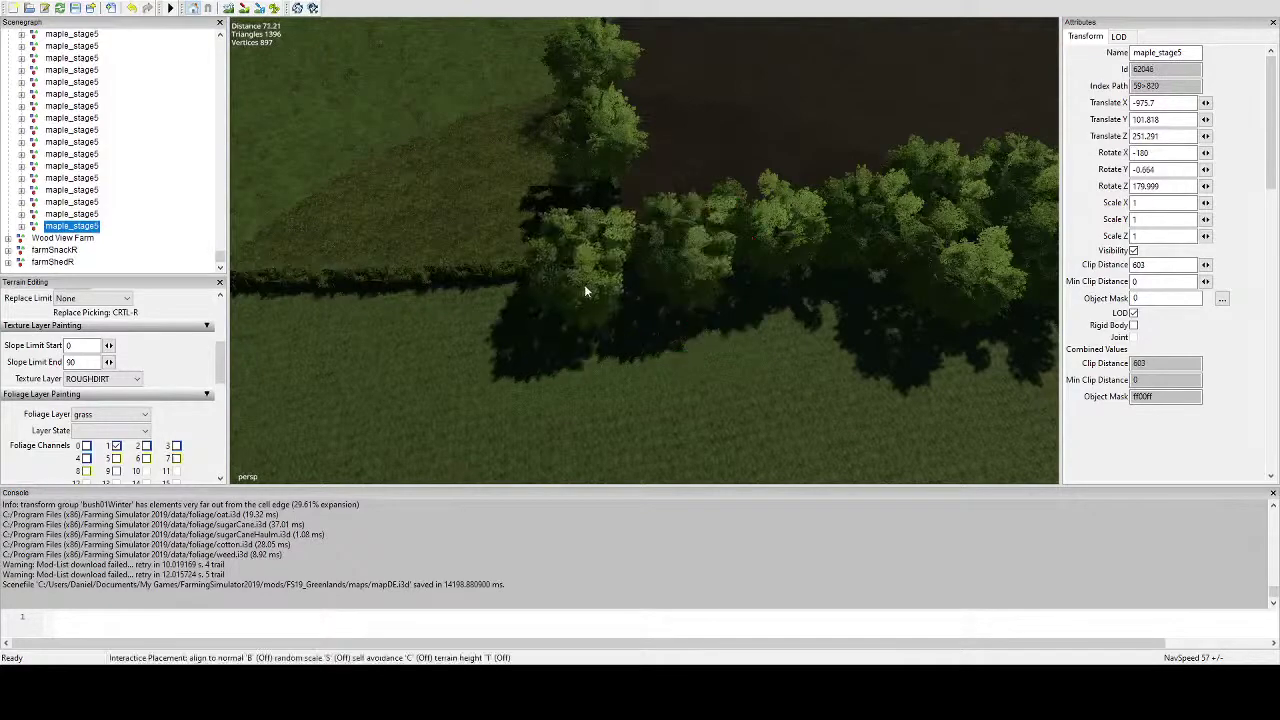
drag(625, 360, 512, 300)
alt+middle_drag(565, 385, 537, 360)
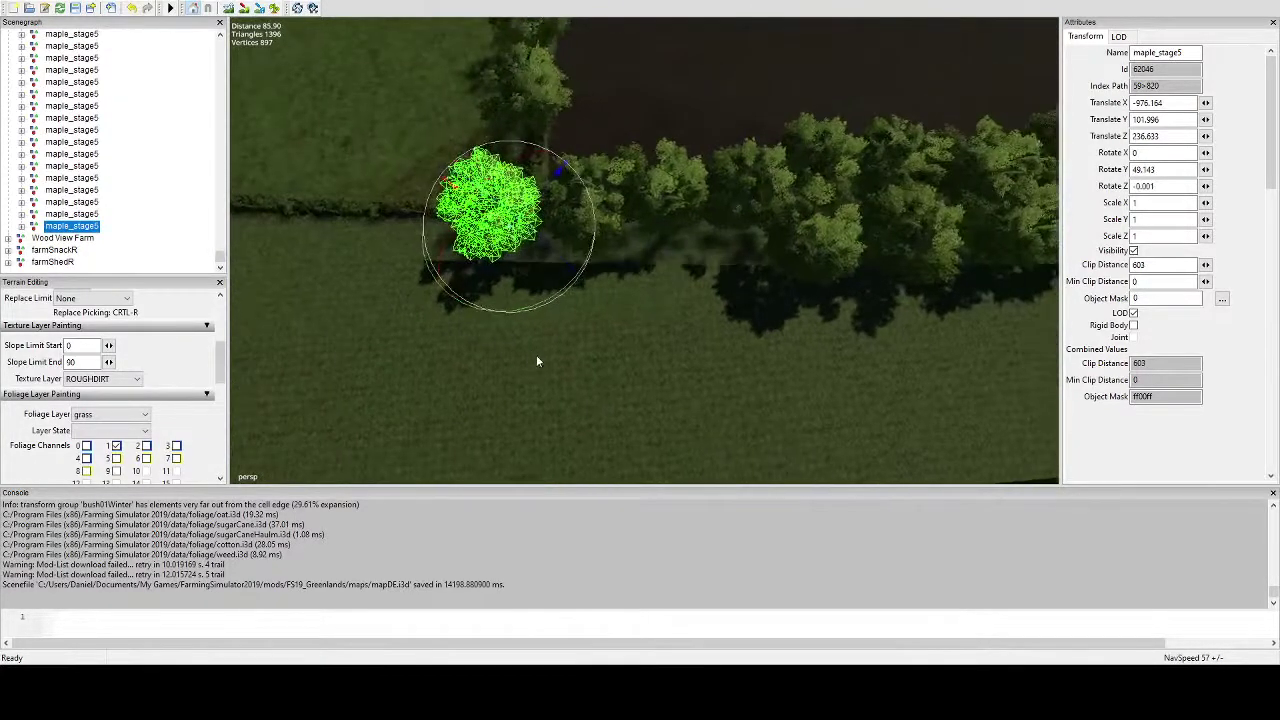
alt+middle_drag(680, 347, 629, 347)
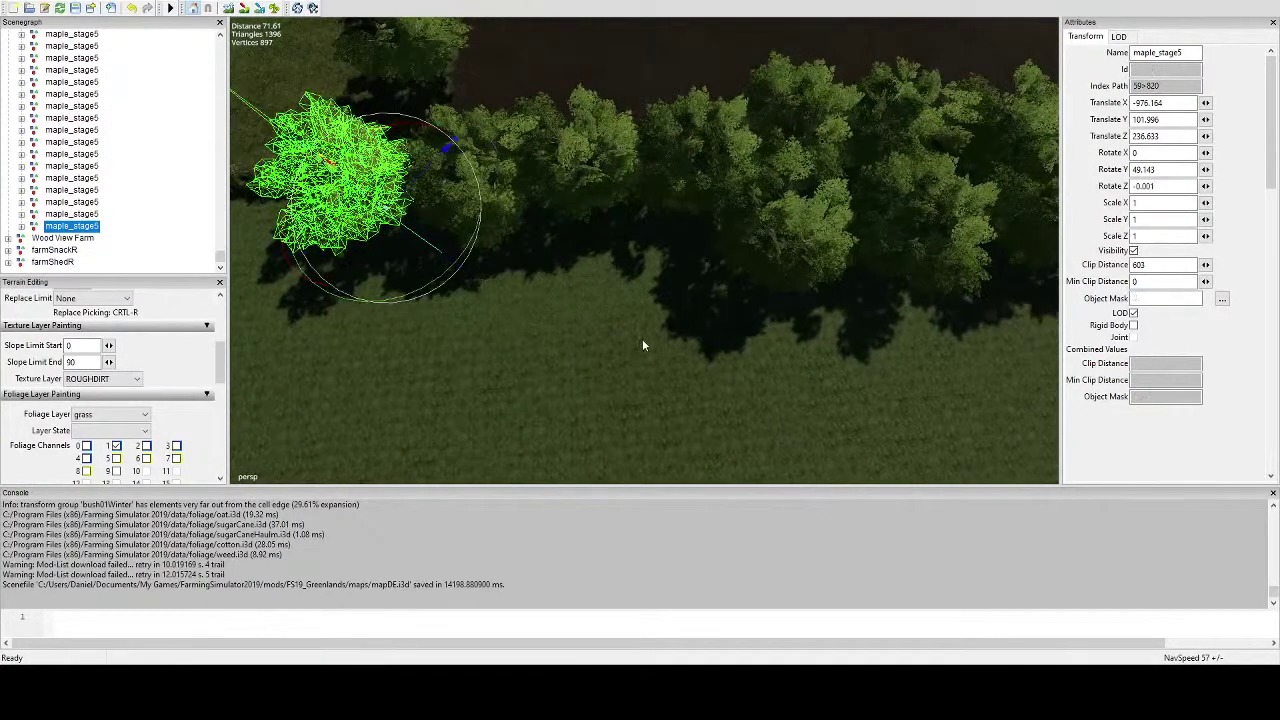
Duplicate the maple into the outer row at about X -987, Y 102, Z 274, rotated to about -48 degrees around Y.
key(ctrl+d)
click(670, 262)
right_drag(670, 262, 743, 342)
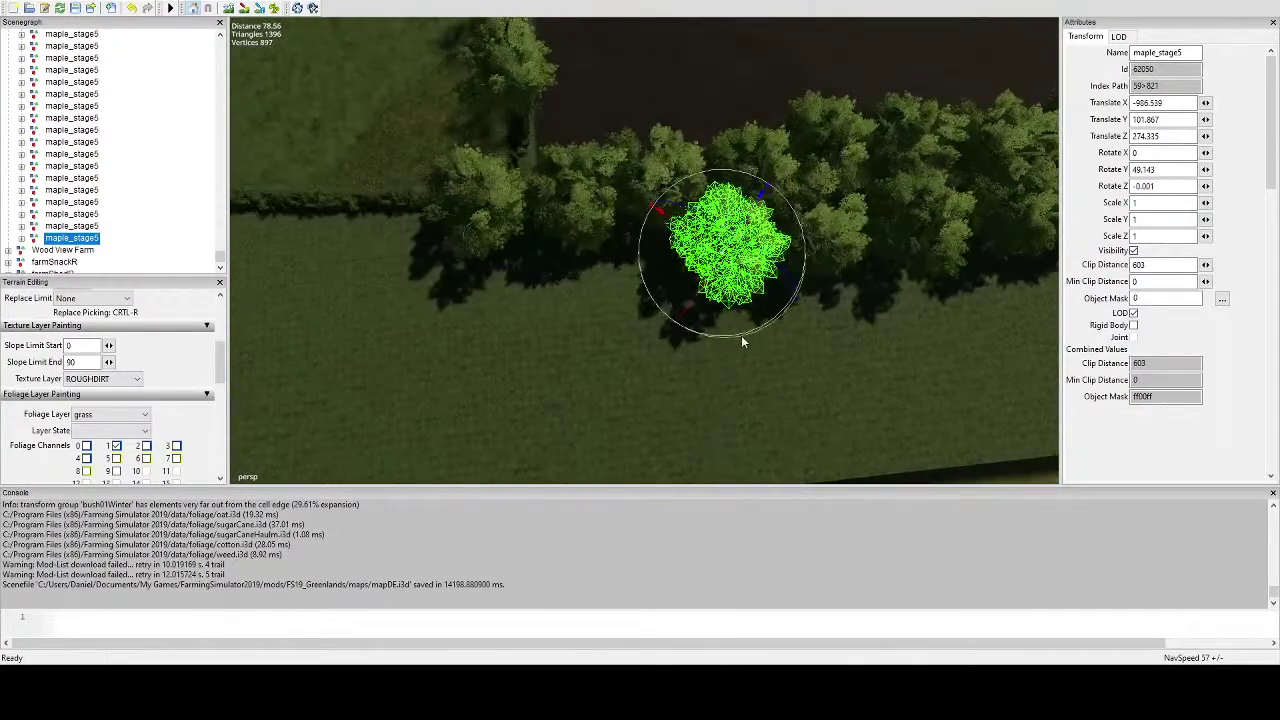
drag(741, 338, 594, 302)
alt+middle_drag(594, 302, 612, 292)
Complete the outer row with two rotated maple duplicates at about X -989, Y 102, the first at Z 259 and the second at Z 243.
key(ctrl+d)
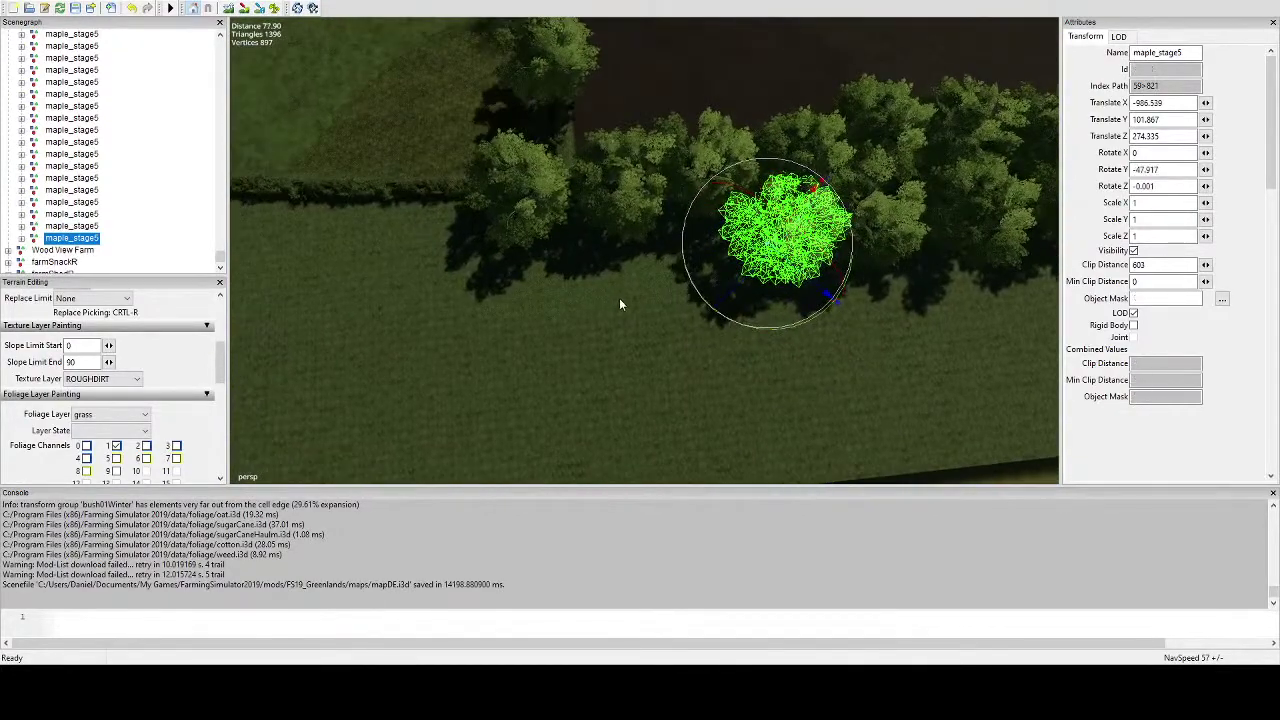
click(674, 264)
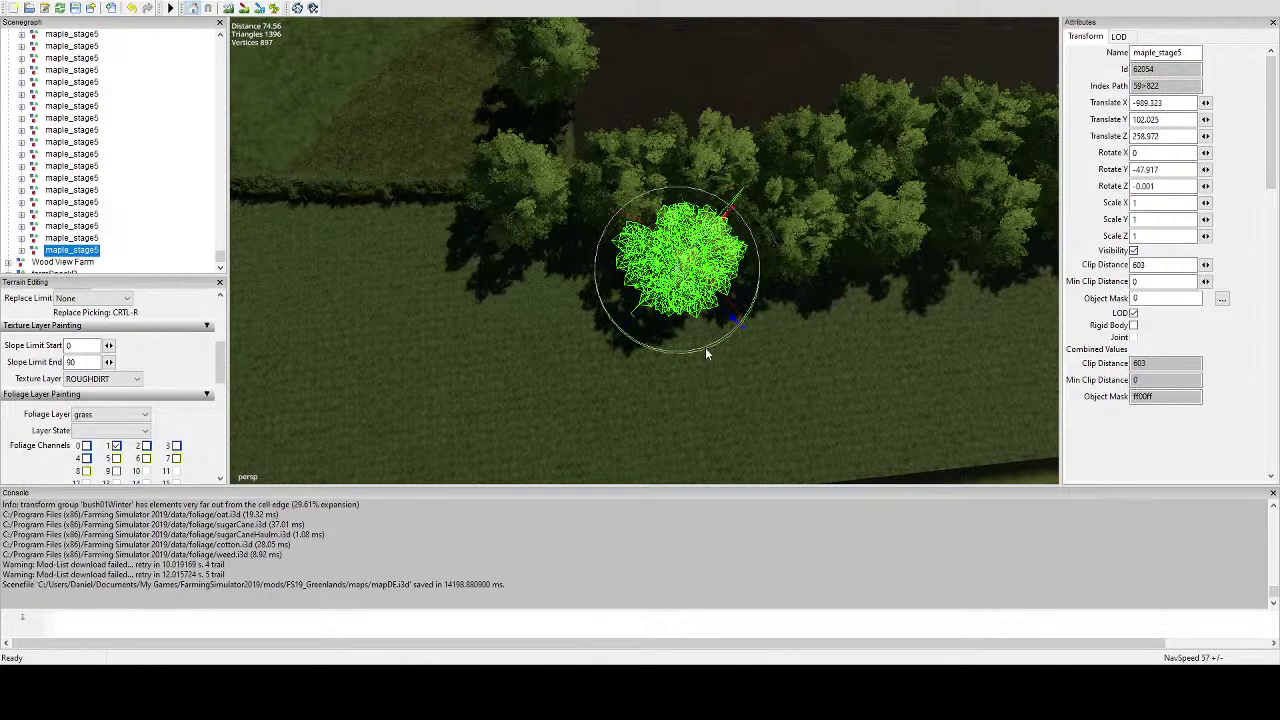
drag(614, 281, 606, 254)
alt+middle_drag(606, 254, 646, 260)
key(ctrl+d)
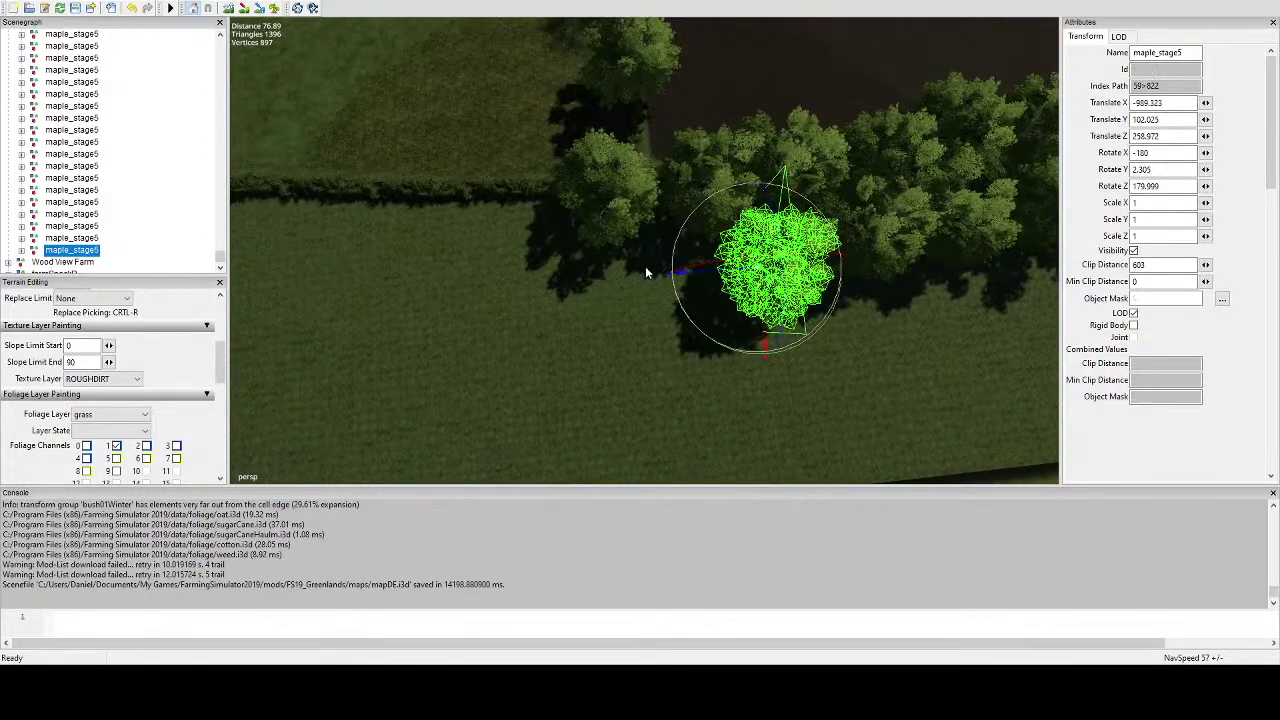
click(661, 262)
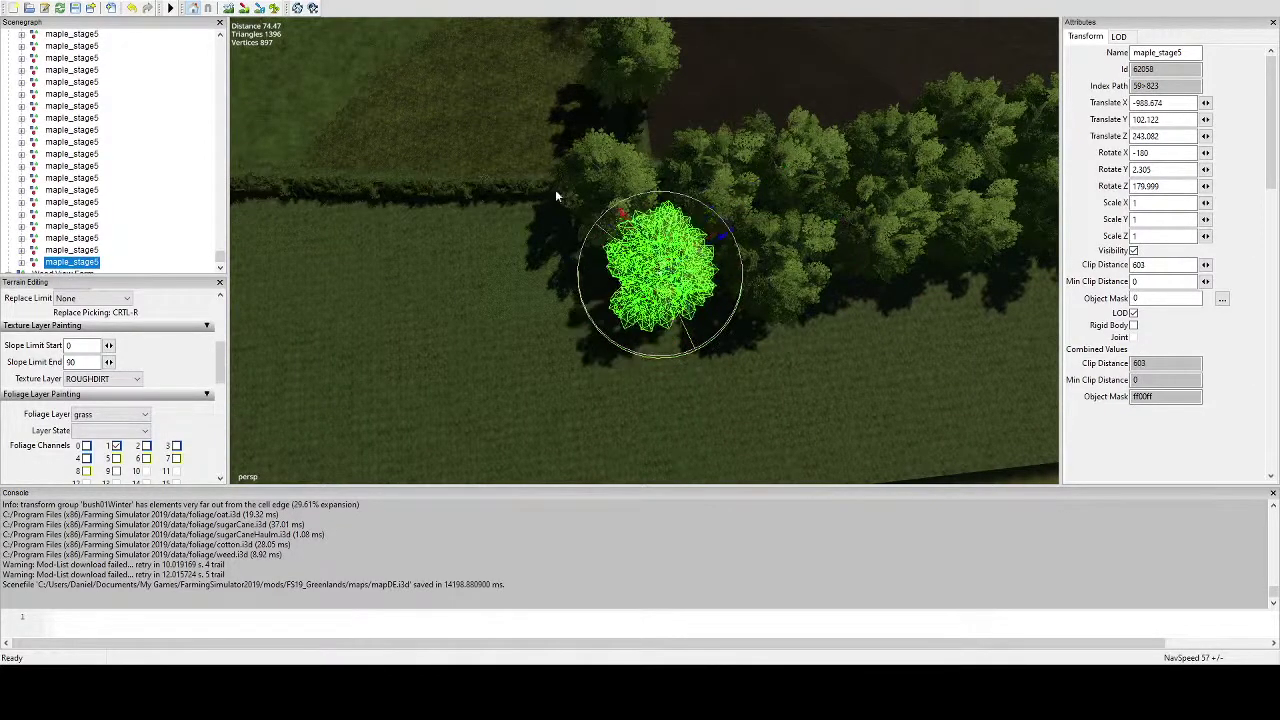
right_drag(555, 189, 595, 314)
alt+middle_drag(596, 316, 630, 286)
Duplicate a volumeTree of the ground trees group to the open end of the far tree row, at about local X 0.3, Y 1.6, Z -57.
alt+drag(630, 286, 662, 212)
alt+middle_drag(662, 212, 520, 244)
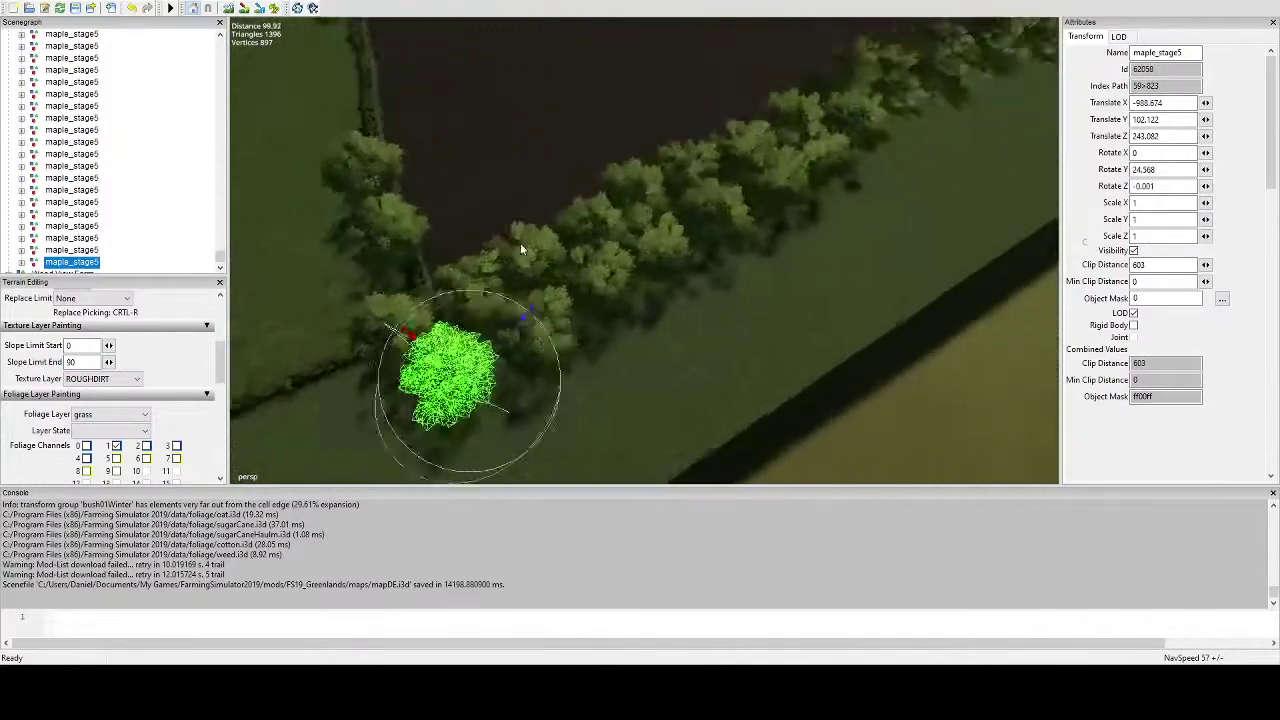
alt+drag(520, 244, 662, 235)
right_drag(661, 240, 772, 203)
click(772, 203)
alt+drag(687, 221, 175, 100)
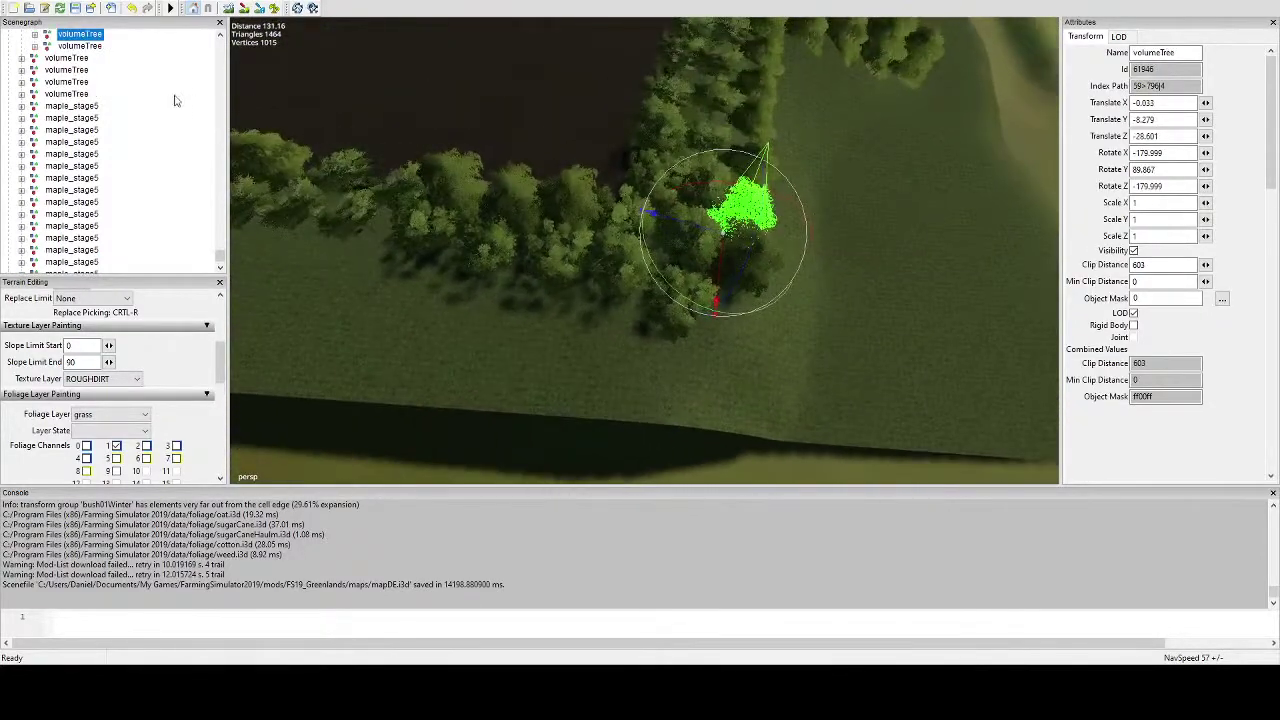
right_drag(541, 219, 319, 183)
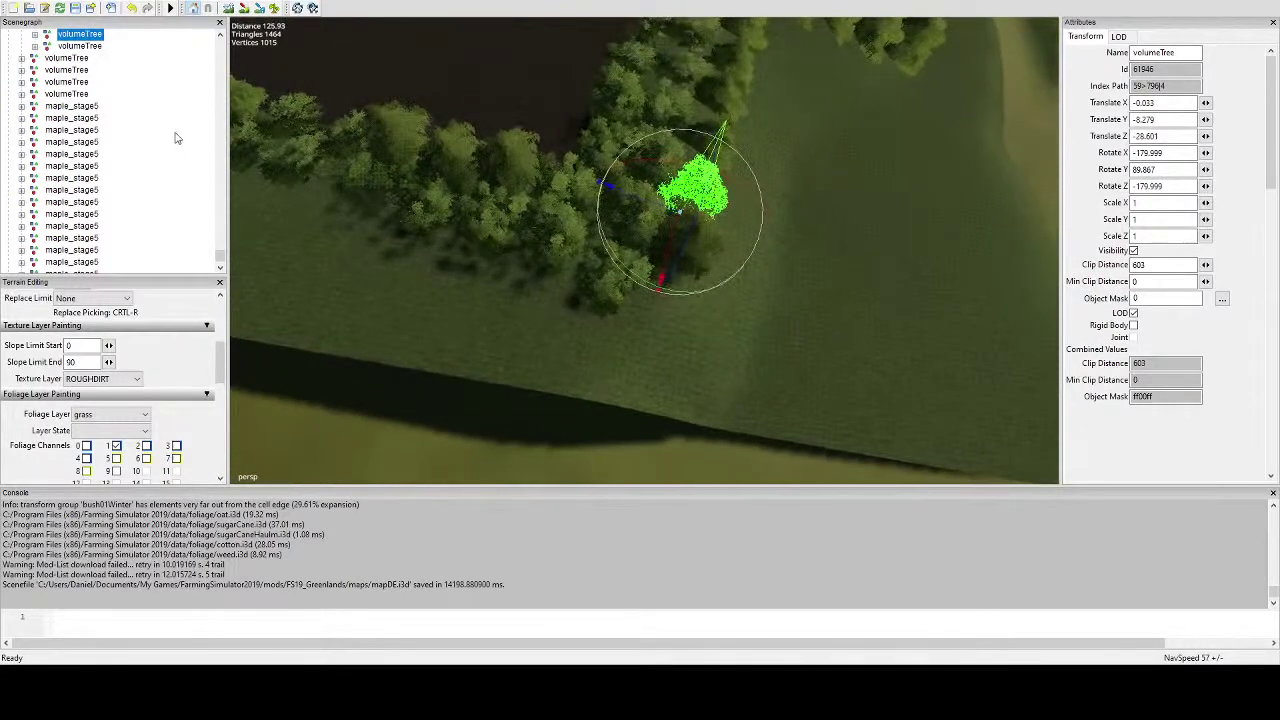
scroll(178, 138, up, 1)
scroll(430, 195, up, 1)
alt+drag(432, 197, 712, 267)
key(ctrl+d)
key(ctrl+b)
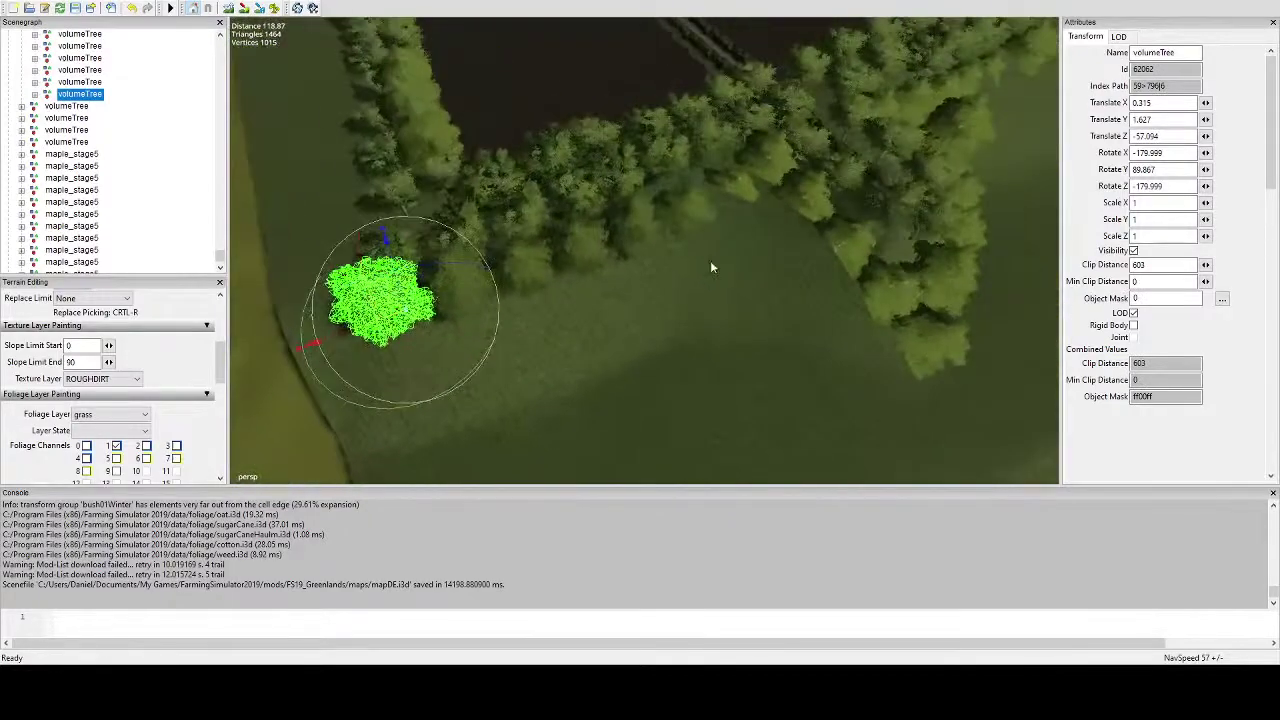
Move the first ground trees group to the outer edge of the woodland, at about X -1006, Y 103, Z 432.
click(842, 240)
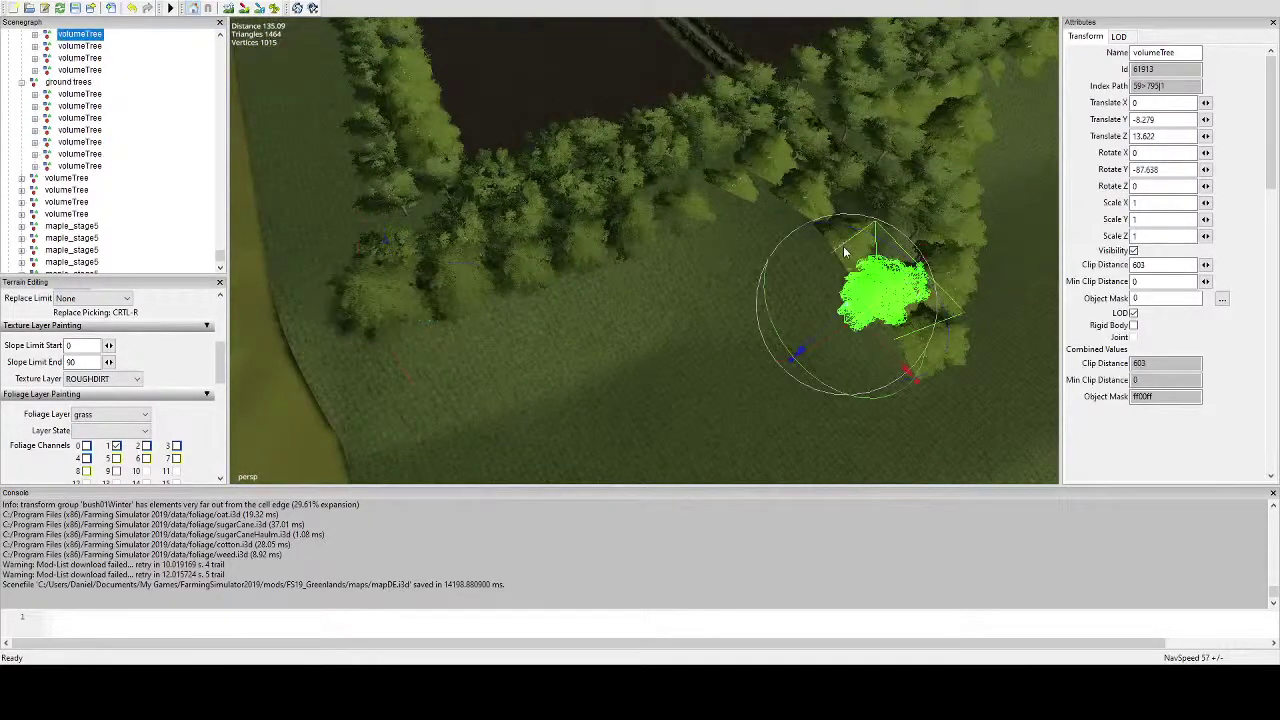
scroll(73, 67, up, 2)
click(73, 69)
alt+drag(515, 190, 605, 211)
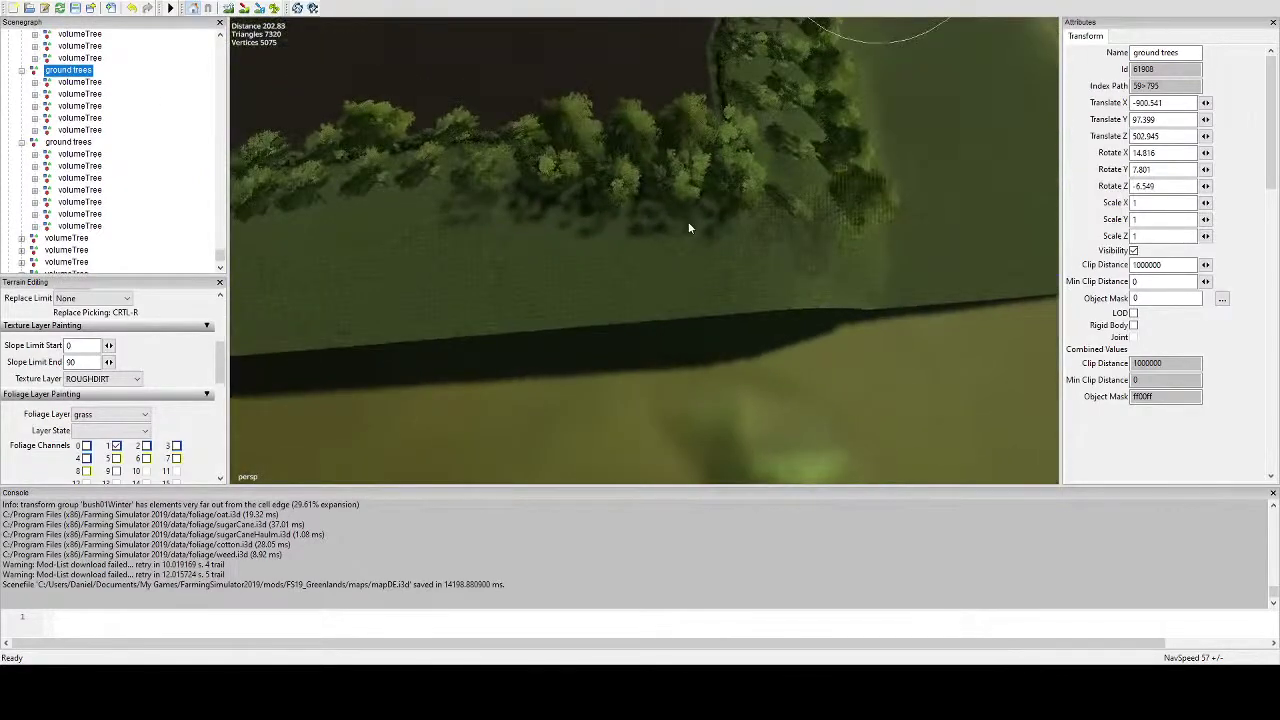
key(ctrl+b)
alt+drag(709, 251, 671, 241)
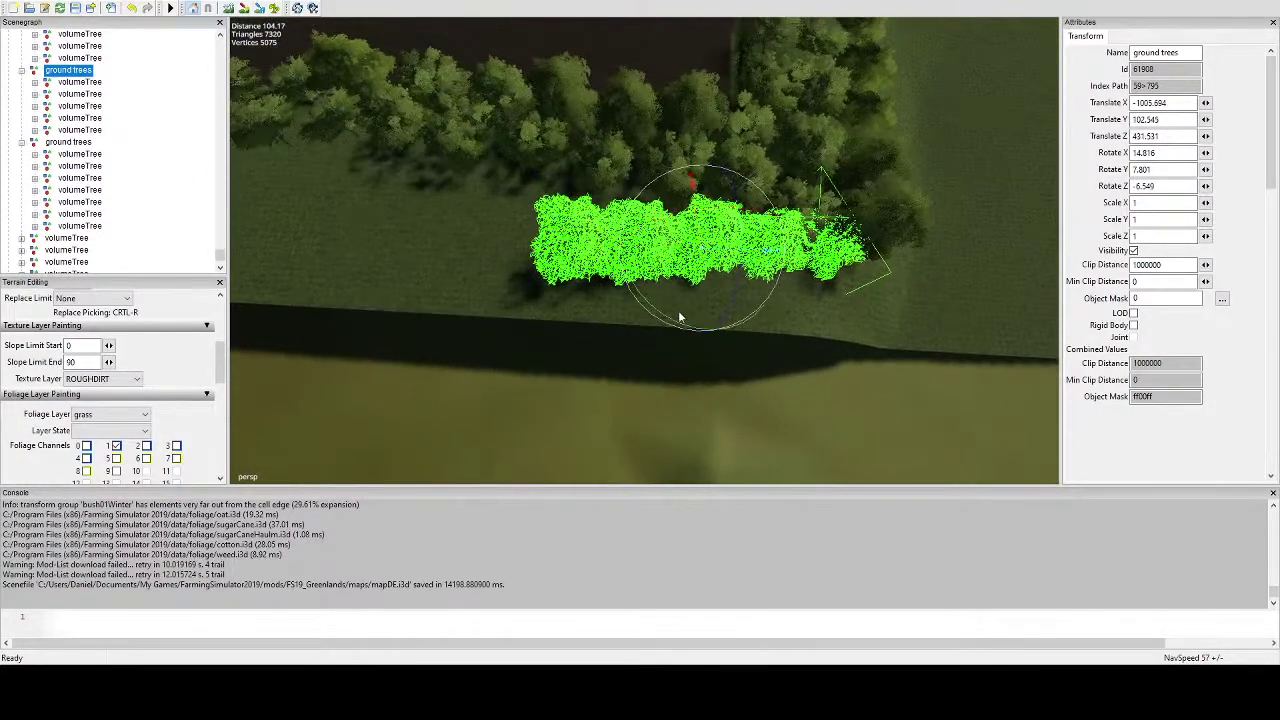
Rotate the ground trees group to about X 4, Y -13, Z -11 degrees and settle it at about X -1006, Y 97, Z 438.
drag(679, 318, 712, 258)
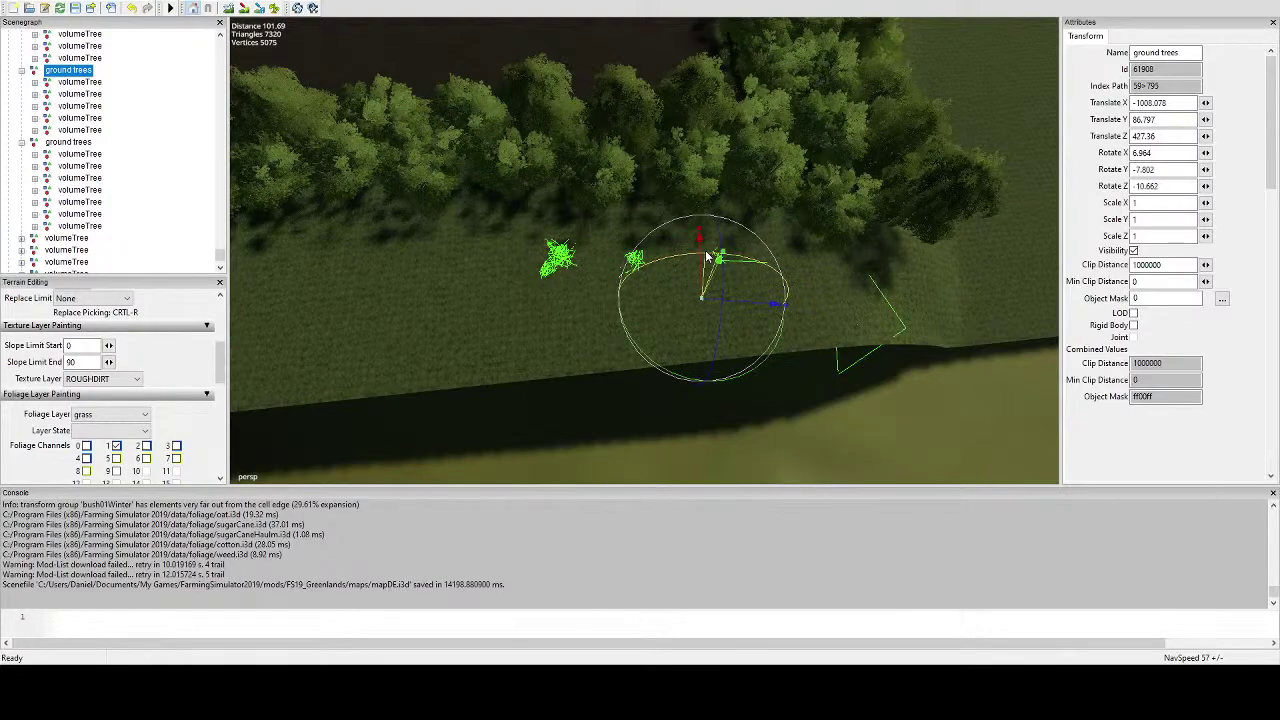
drag(706, 258, 755, 218)
scroll(720, 262, down, 3)
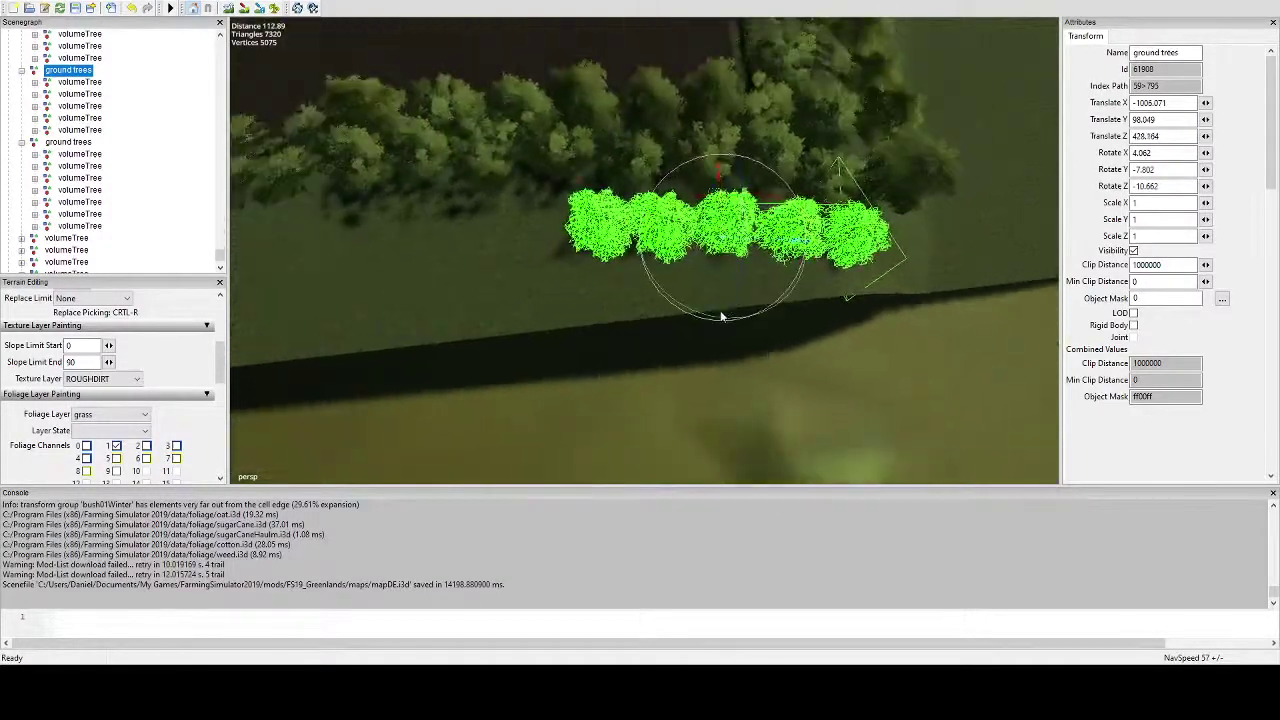
drag(717, 314, 712, 320)
drag(763, 244, 773, 234)
drag(761, 180, 762, 174)
alt+middle_drag(759, 230, 780, 222)
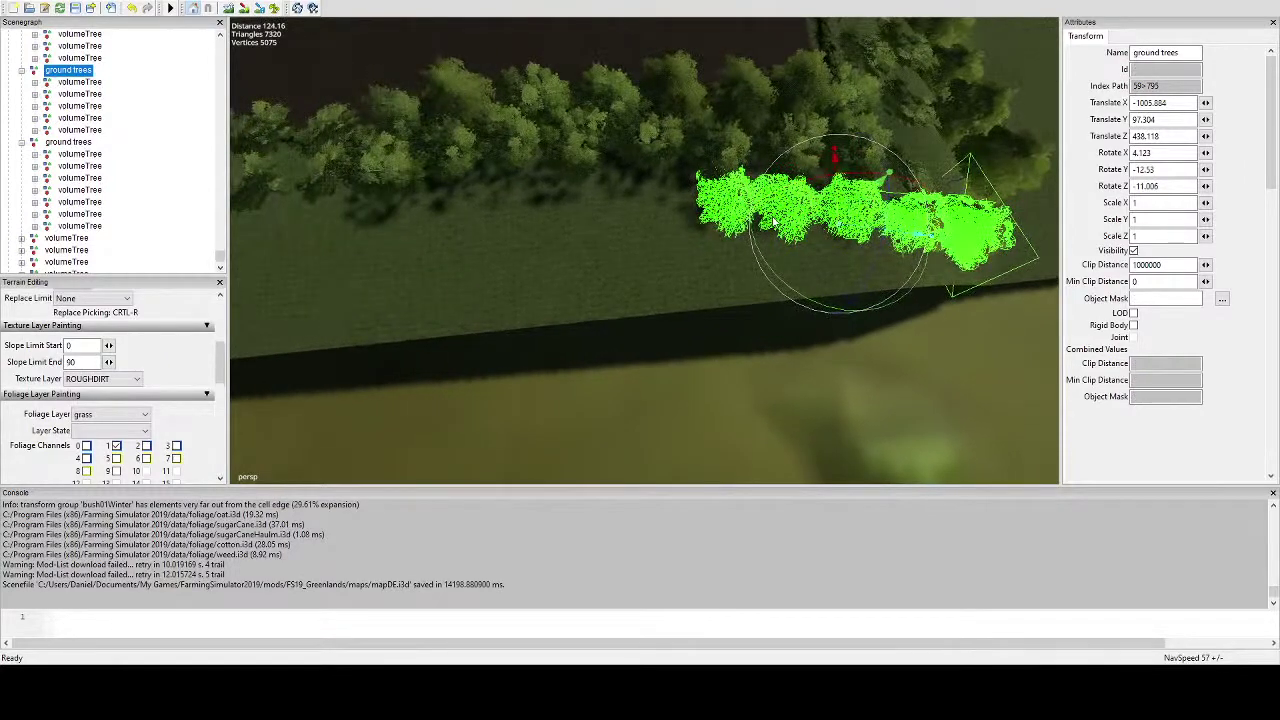
Duplicate the ground trees group farther along the woodland edge at about X -998, Y 103, Z 368, rotated to about -0.4 degrees around Y.
key(ctrl+d)
key(ctrl+b)
alt+middle_drag(555, 204, 598, 205)
drag(630, 262, 503, 226)
scroll(503, 226, up, 2)
drag(698, 272, 680, 296)
alt+drag(680, 296, 712, 240)
scroll(700, 230, up, 7)
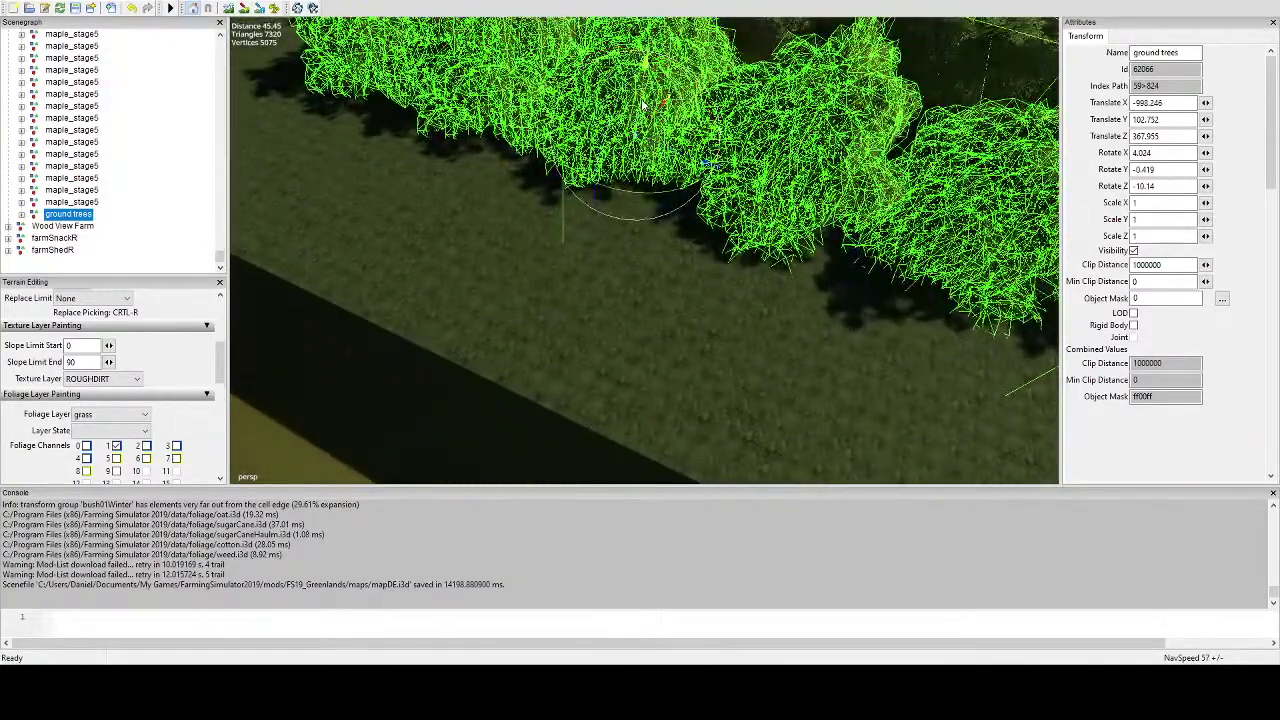
alt+drag(643, 104, 710, 290)
scroll(710, 290, down, 9)
alt+middle_drag(710, 290, 745, 335)
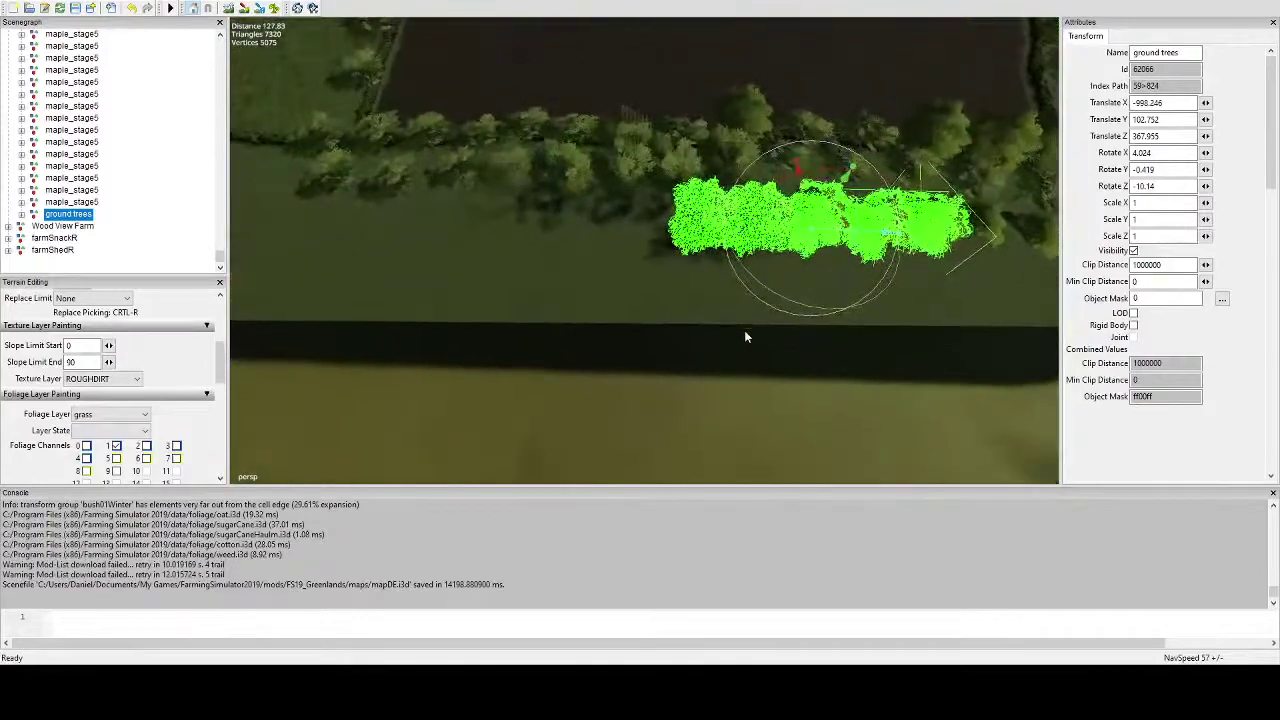
Duplicate the ground trees group again at about X -999, Y 100, Z 298, tilted to about 0.5 degrees around X.
key(ctrl+d)
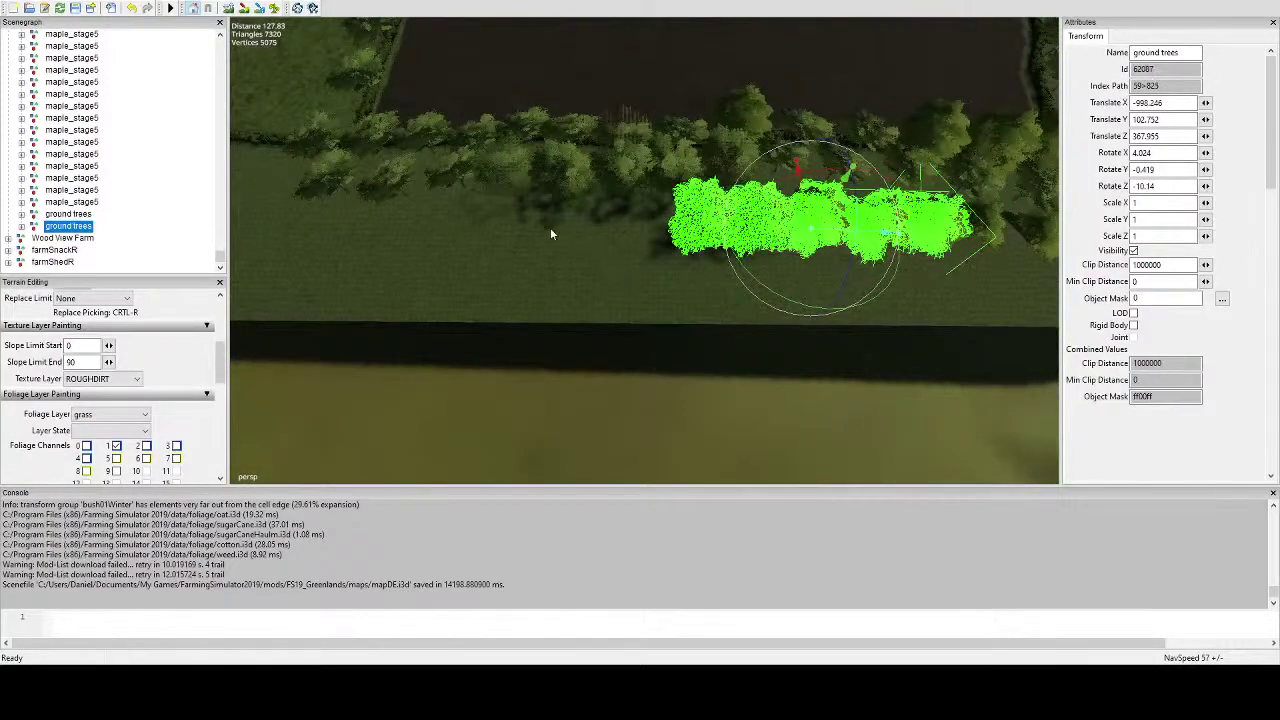
key(ctrl+b)
scroll(588, 253, up, 6)
alt+drag(746, 266, 594, 291)
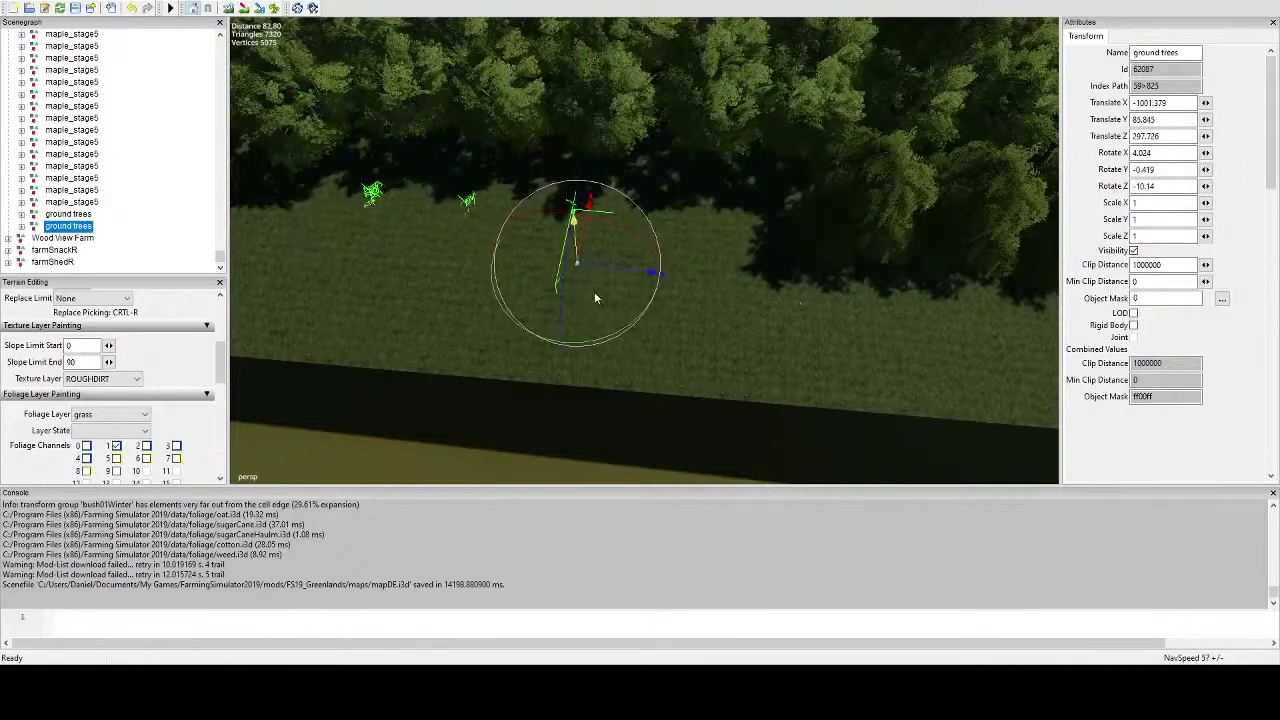
drag(610, 229, 720, 290)
Extend the row with a third ground trees duplicate at about X -997, Y 102, Z 225, rotated to about -6 degrees around Y.
key(ctrl+d)
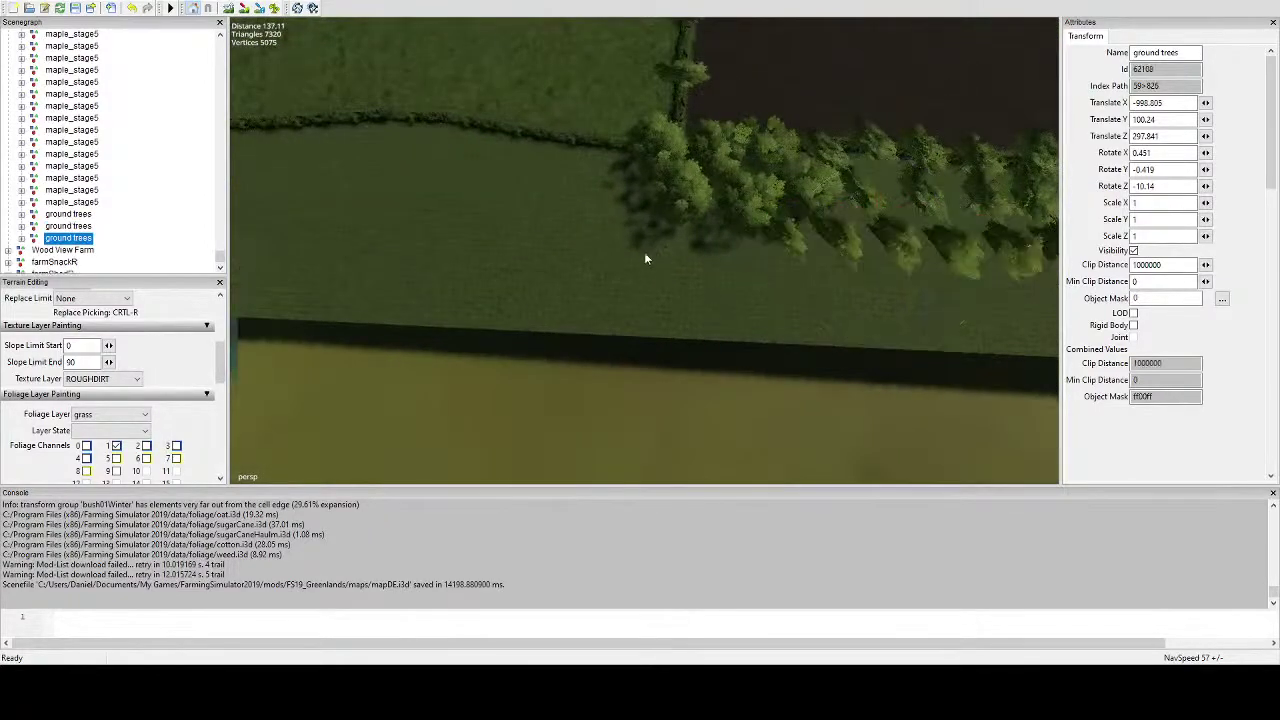
key(ctrl+b)
scroll(624, 250, up, 4)
alt+drag(624, 250, 749, 271)
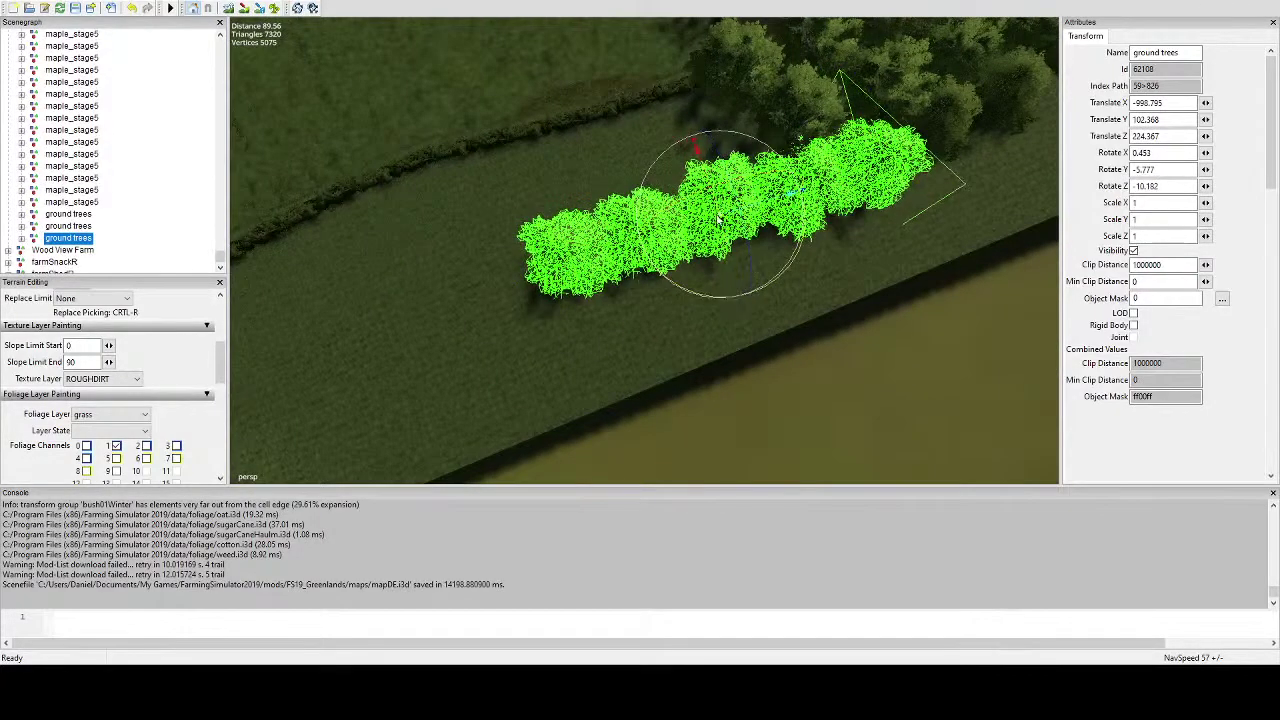
drag(714, 207, 711, 199)
scroll(711, 199, up, 4)
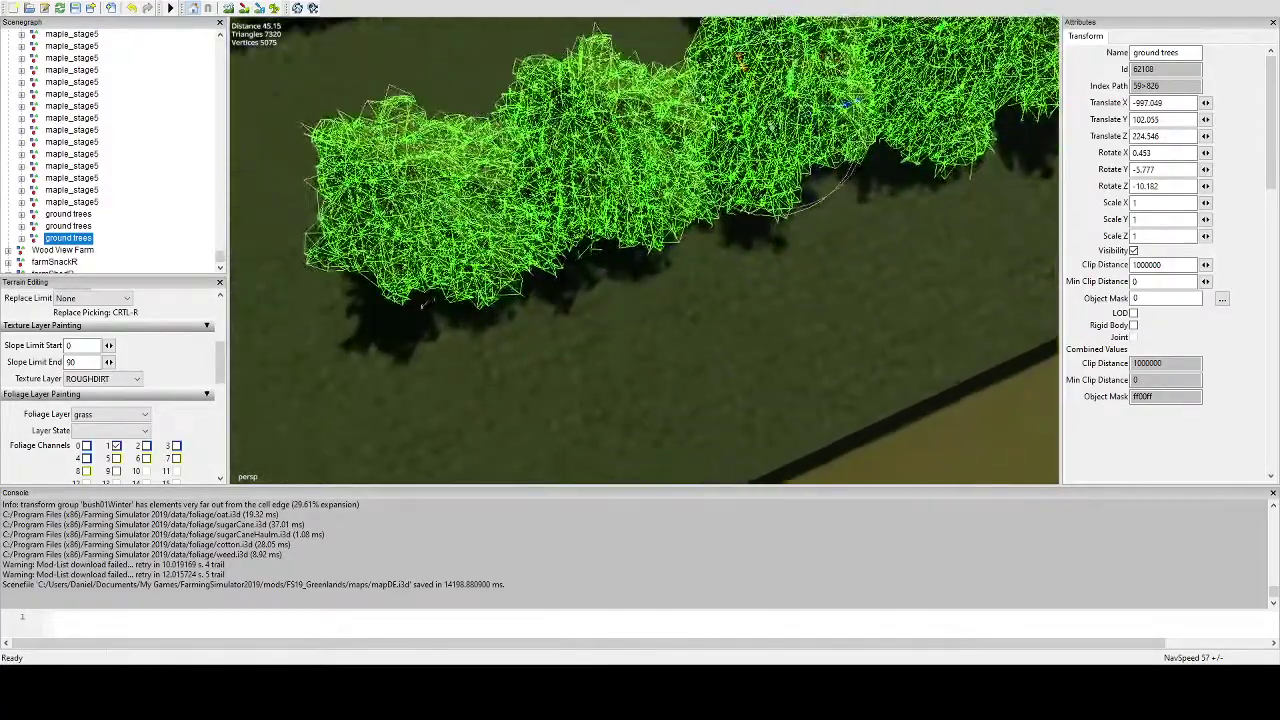
alt+middle_drag(714, 196, 812, 158)
scroll(812, 158, down, 4)
Duplicate the maple at the hedge corner to about X -987, Y 102, Z 229, rotated to about -36 degrees around Y.
alt+drag(812, 158, 746, 246)
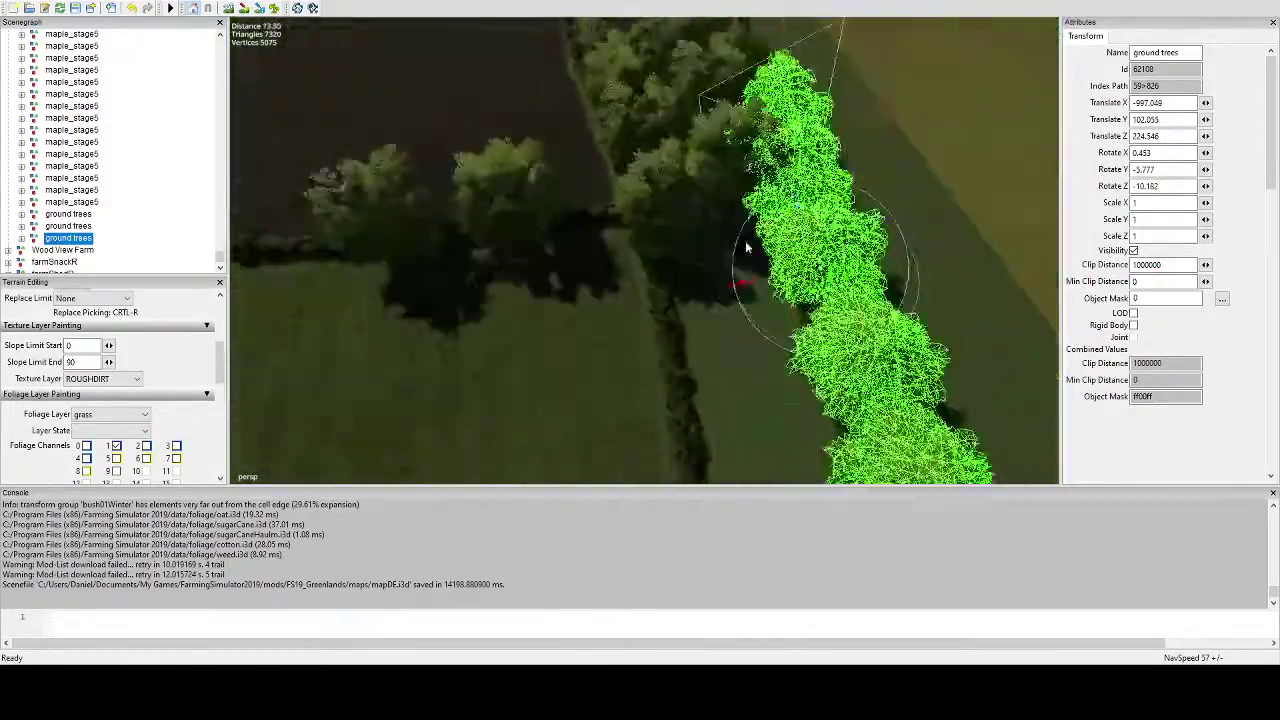
scroll(746, 246, up, 4)
alt+middle_drag(746, 246, 733, 152)
alt+drag(733, 152, 573, 222)
scroll(766, 169, down, 4)
click(574, 221)
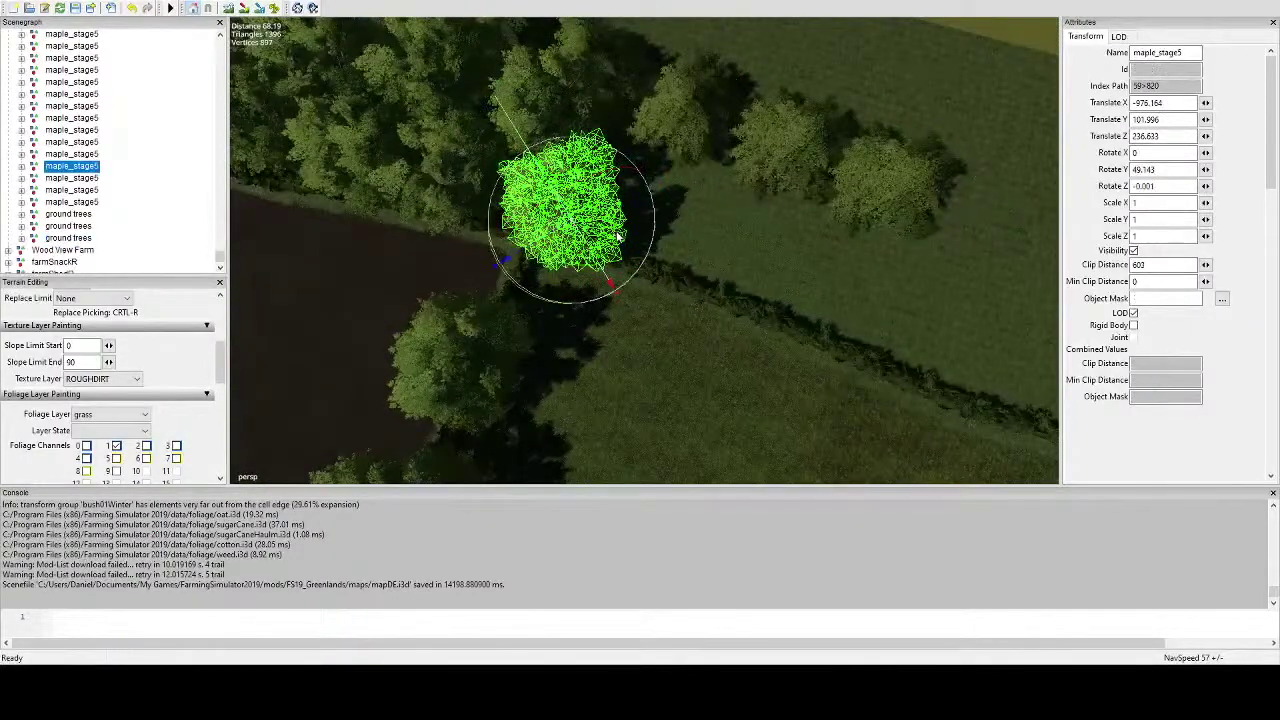
click(642, 168)
drag(664, 248, 554, 200)
Duplicate the new maple beside the end of the hedge and turn it to a different angle around Y.
key(ctrl+d)
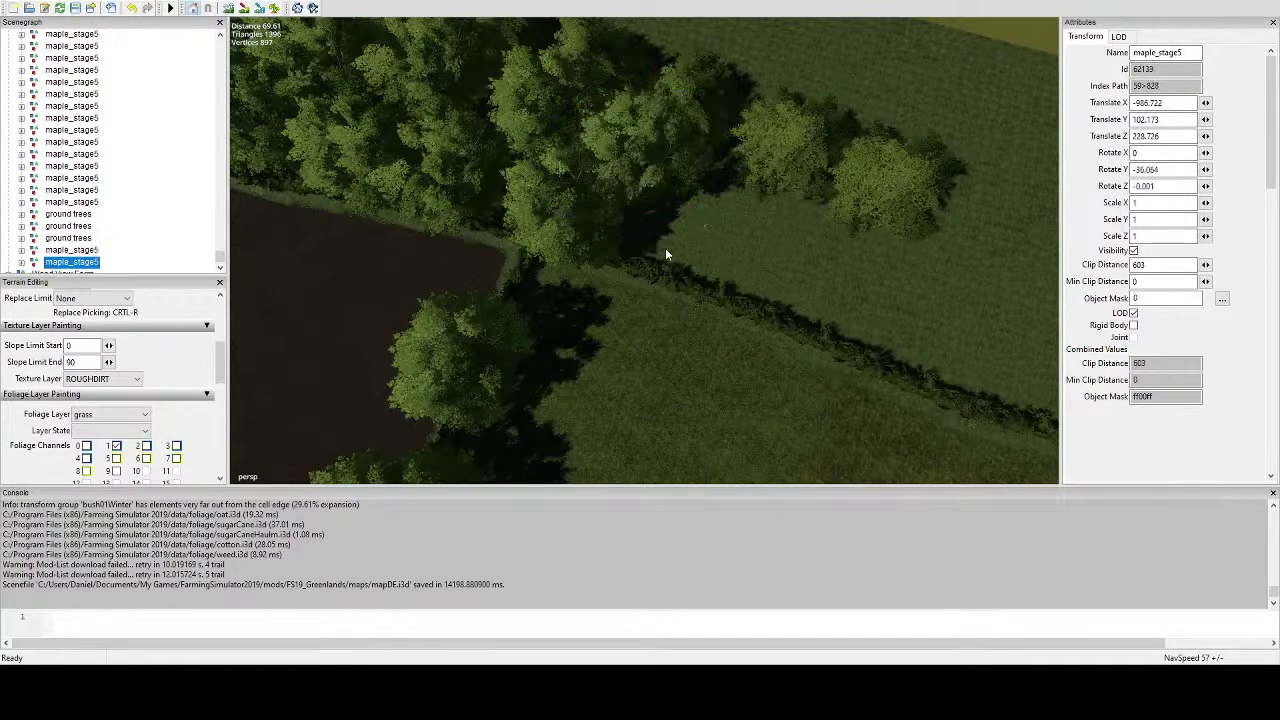
key(ctrl+b)
drag(710, 331, 488, 222)
Duplicate a volumeTree to about X -989, Y 102, Z 216, rotated to about 37 degrees around Y, and copy it to about X -971, Z 152.
alt+drag(610, 242, 648, 240)
scroll(648, 240, down, 3)
click(831, 192)
alt+drag(831, 192, 878, 247)
click(776, 308)
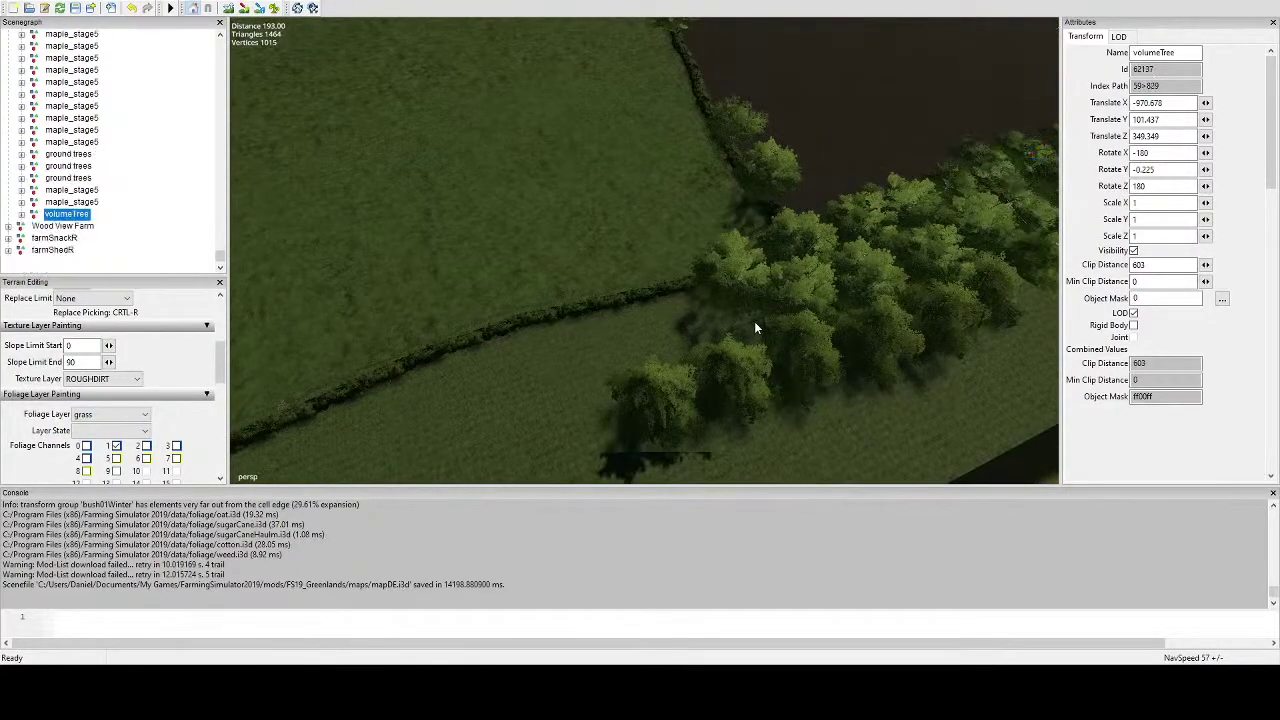
drag(782, 394, 788, 406)
drag(727, 360, 630, 345)
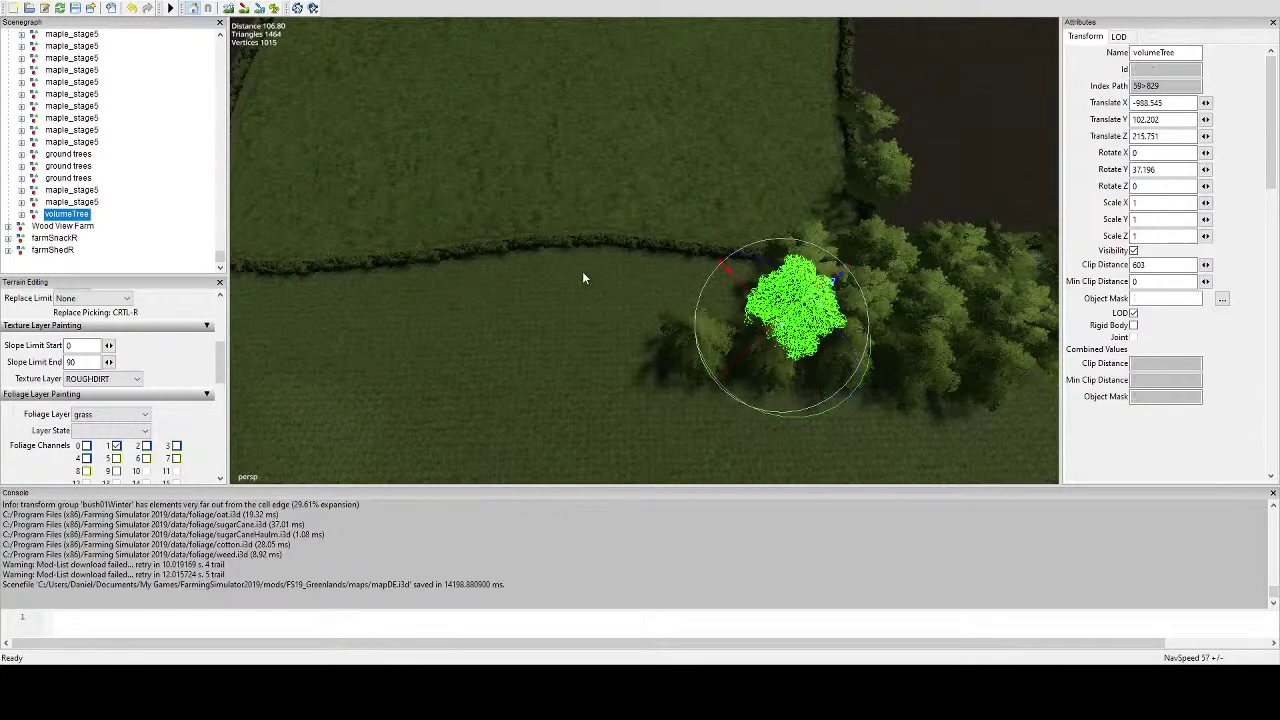
key(ctrl+v)
alt+middle_drag(532, 297, 502, 288)
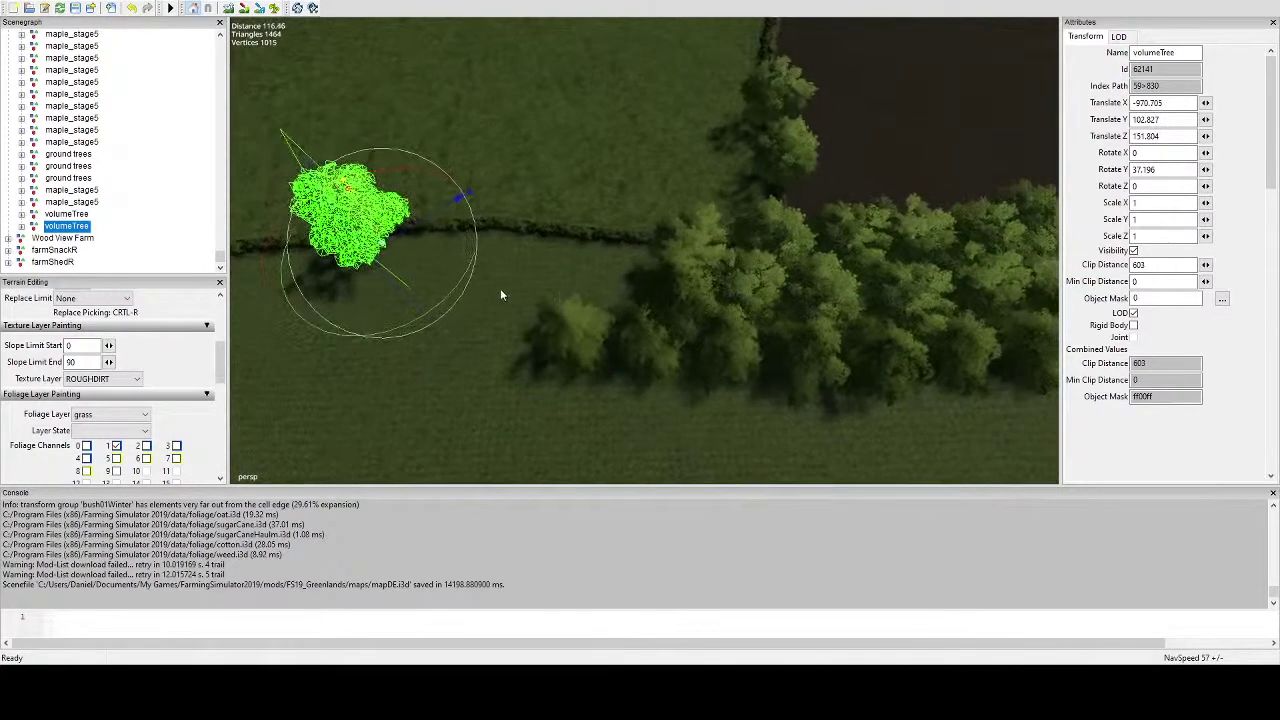
Duplicate the hedge corner maple to about X -975, Y 102, Z 206, rotated to about -85 degrees around Y.
click(639, 344)
click(675, 294)
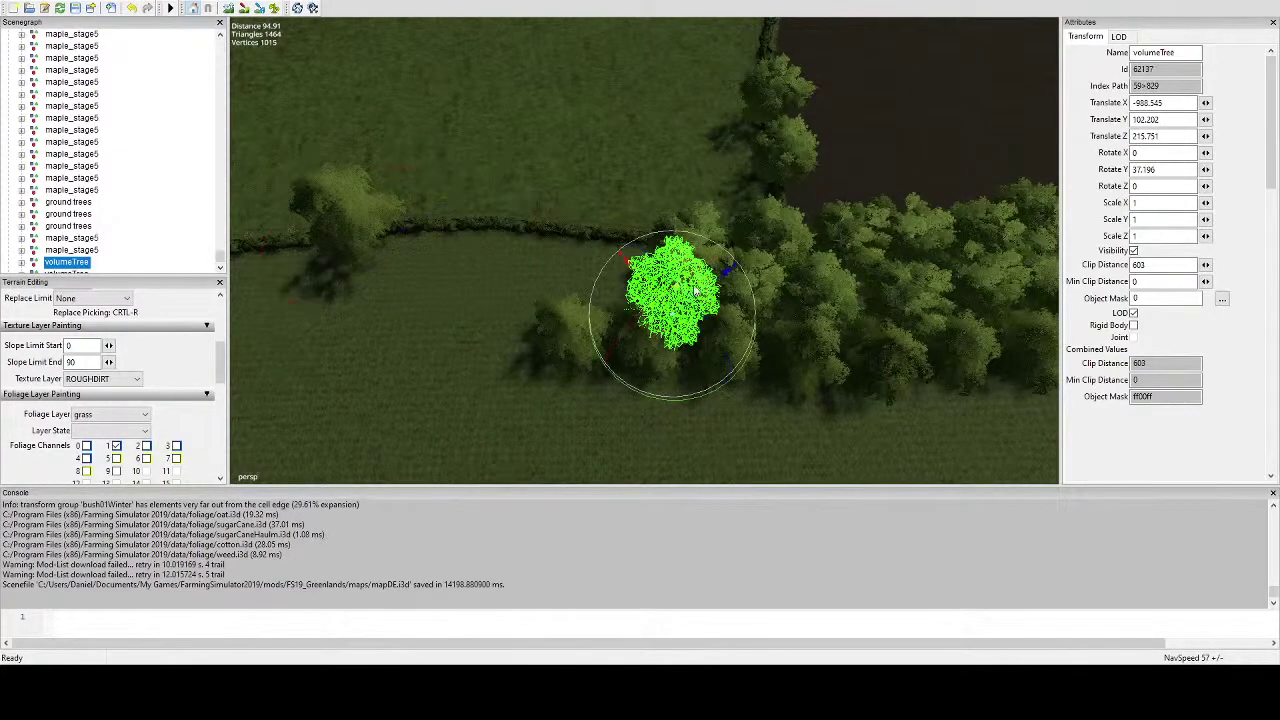
click(779, 246)
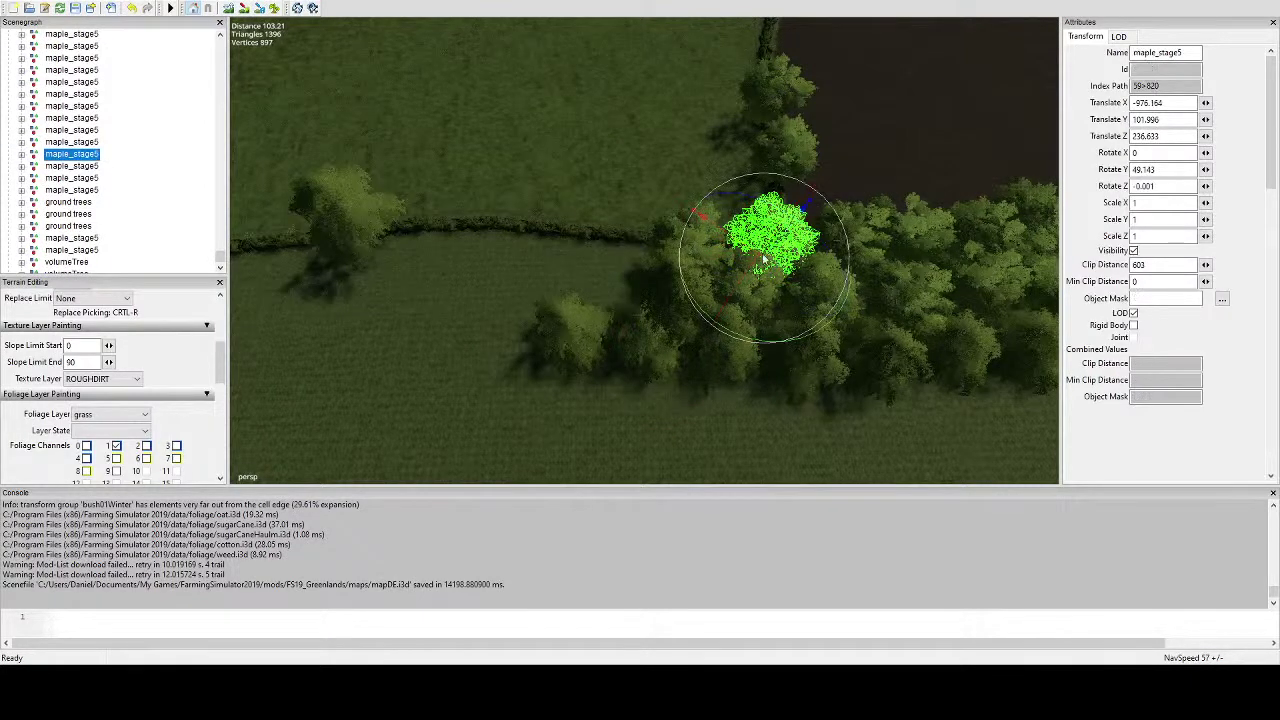
key(ctrl+v)
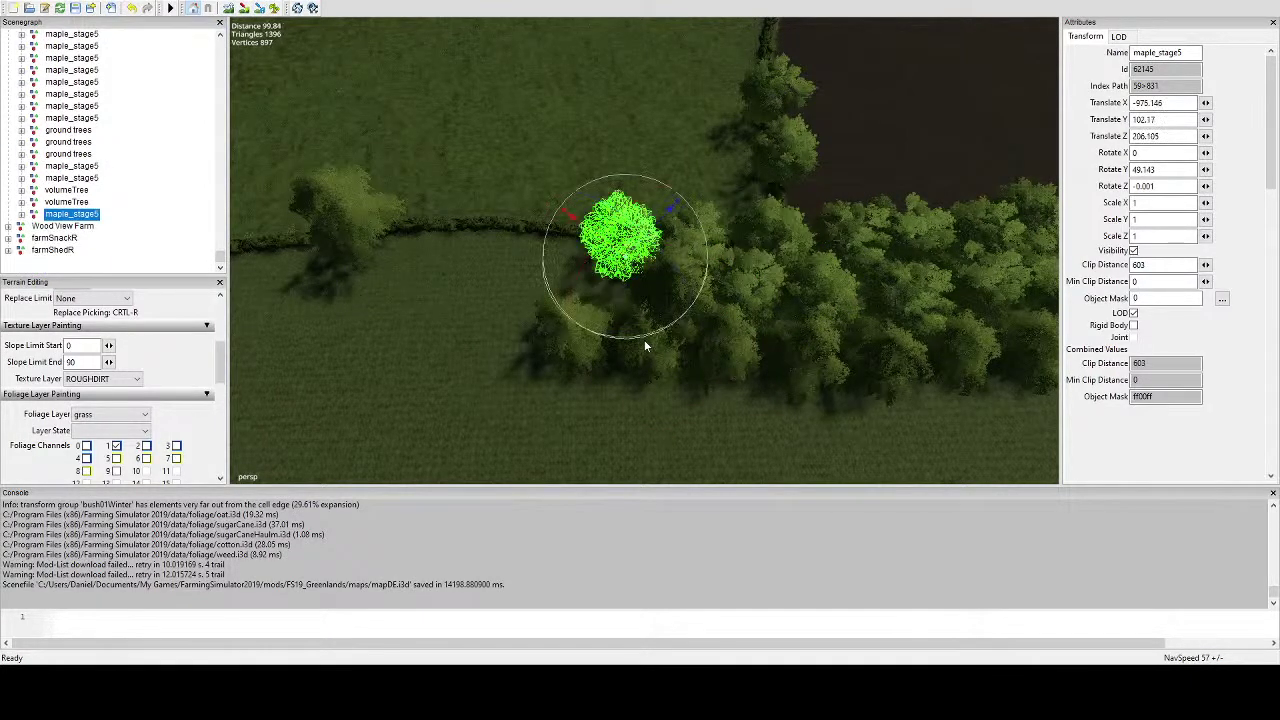
drag(643, 335, 578, 224)
Add two maple duplicates along the hedge at about Y 102, the first at X -984, Z 200 and the second at X -975, Z 189.
key(ctrl+d)
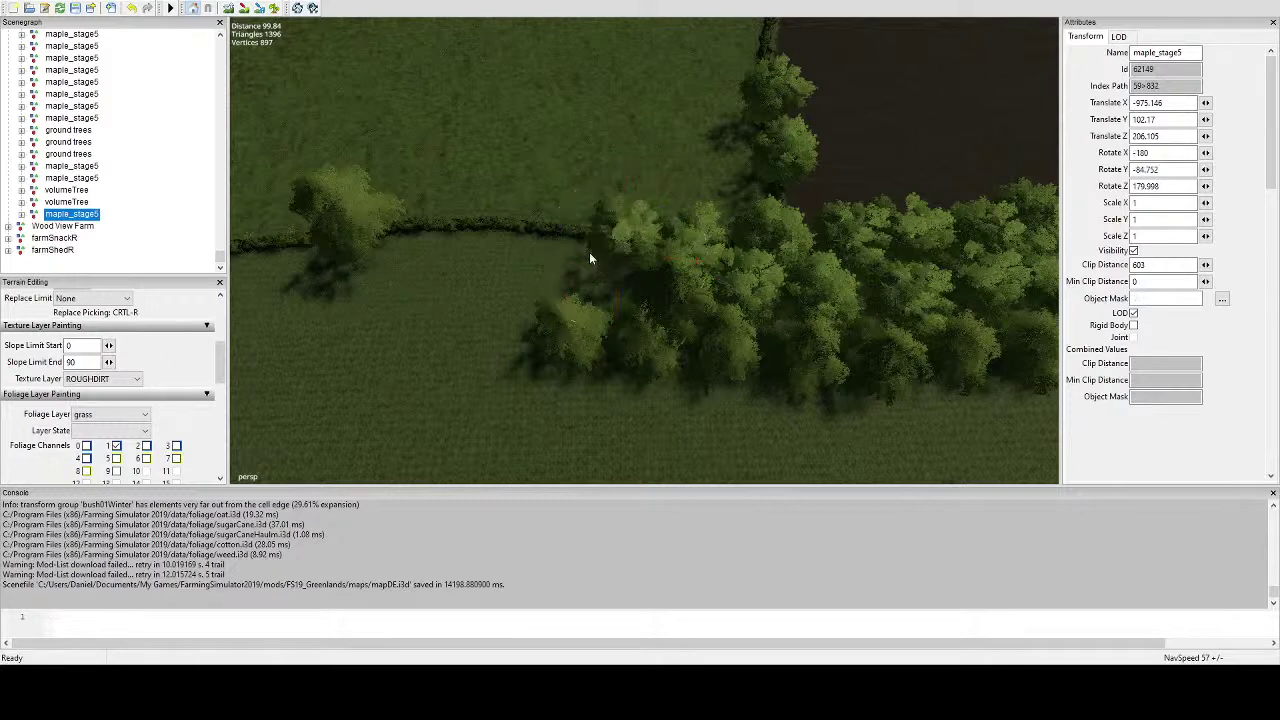
key(ctrl+b)
alt+middle_drag(598, 295, 690, 304)
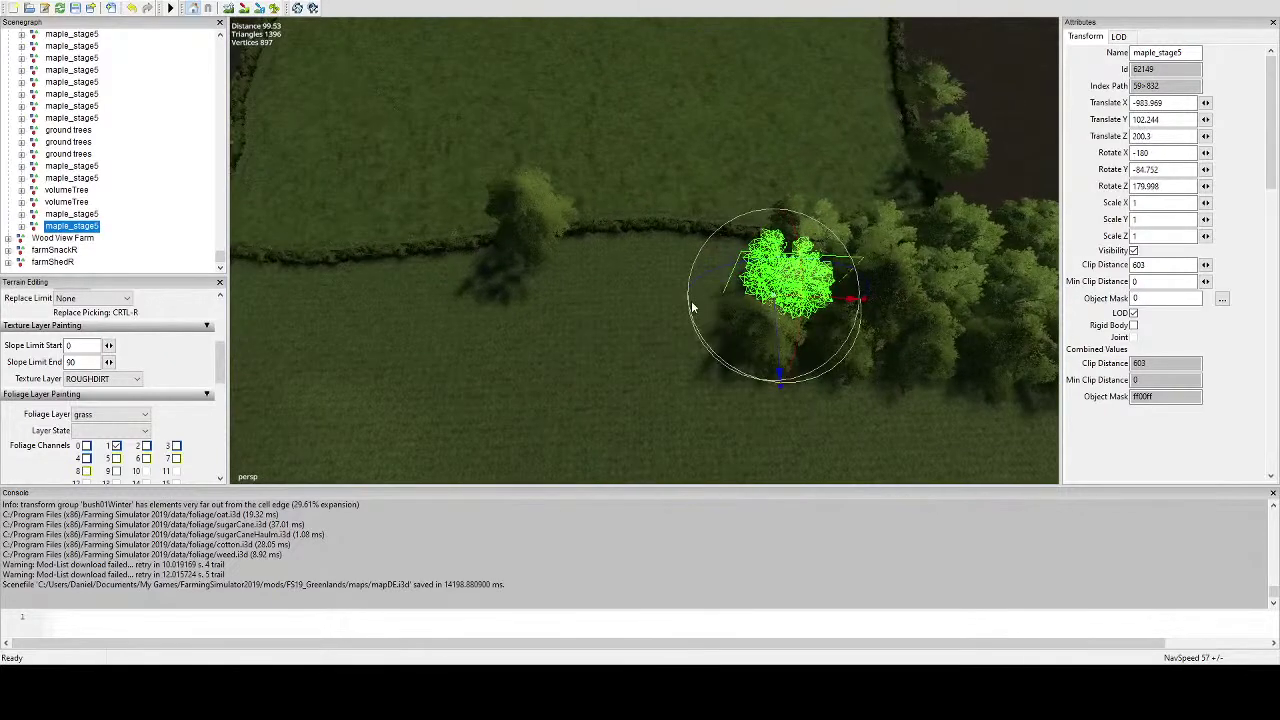
key(ctrl+d)
key(ctrl+b)
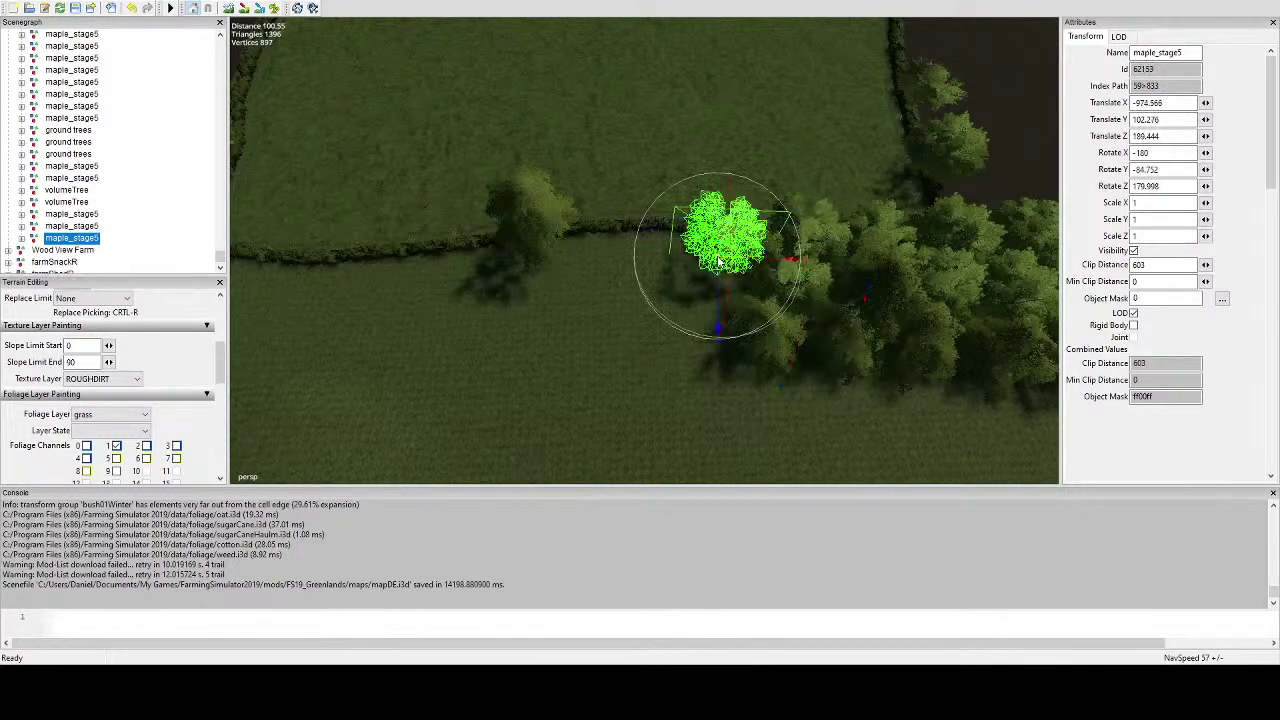
Continue the hedge trees with maple duplicates at about X -983, Y 102, Z 186 and X -972, Y 102, Z 175.
click(706, 294)
key(ctrl+v)
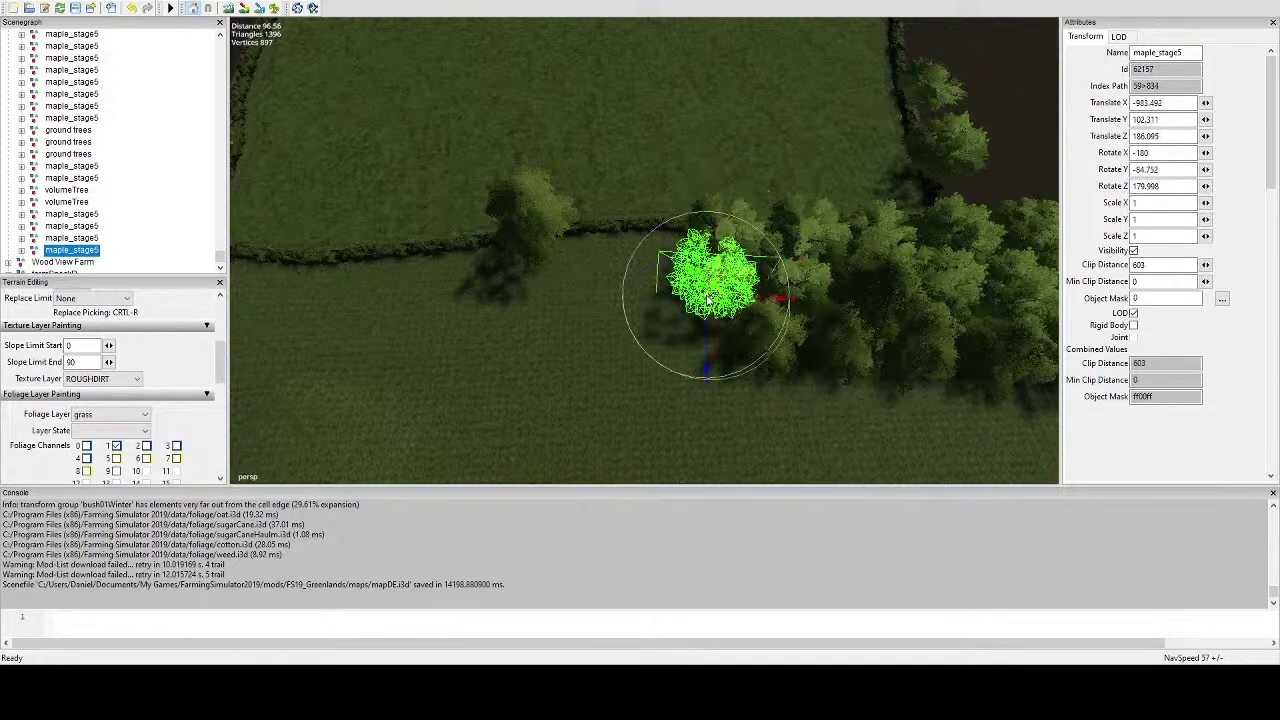
click(666, 262)
key(ctrl+v)
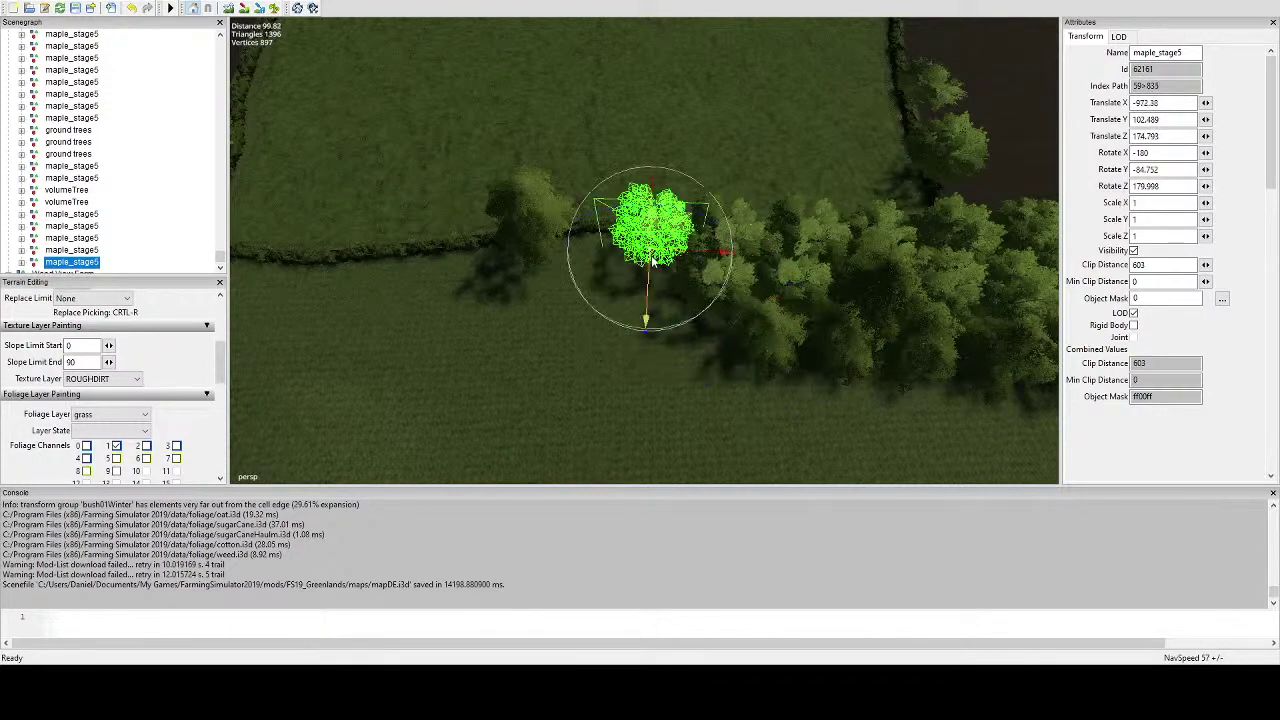
Duplicate the maple next to the lone volumeTree at about X -972, Y 103, Z 161, rotated to about 37 degrees around Y.
click(606, 250)
key(ctrl+v)
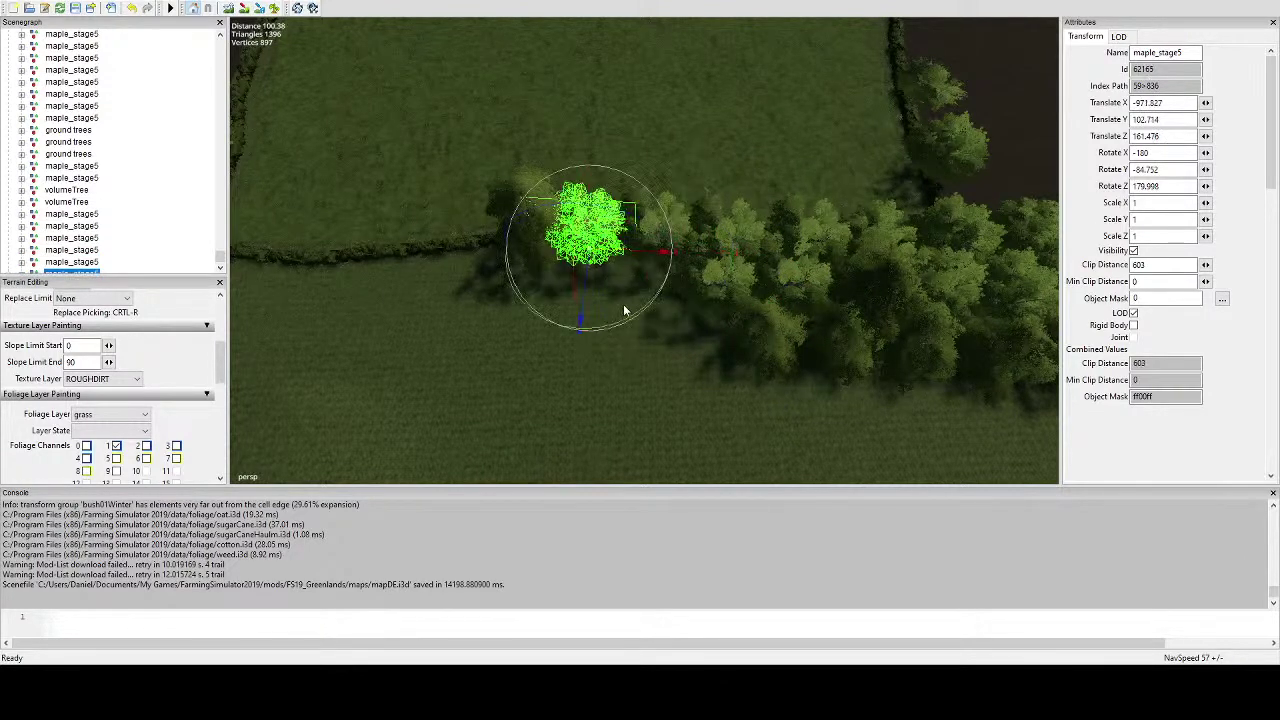
drag(628, 322, 466, 243)
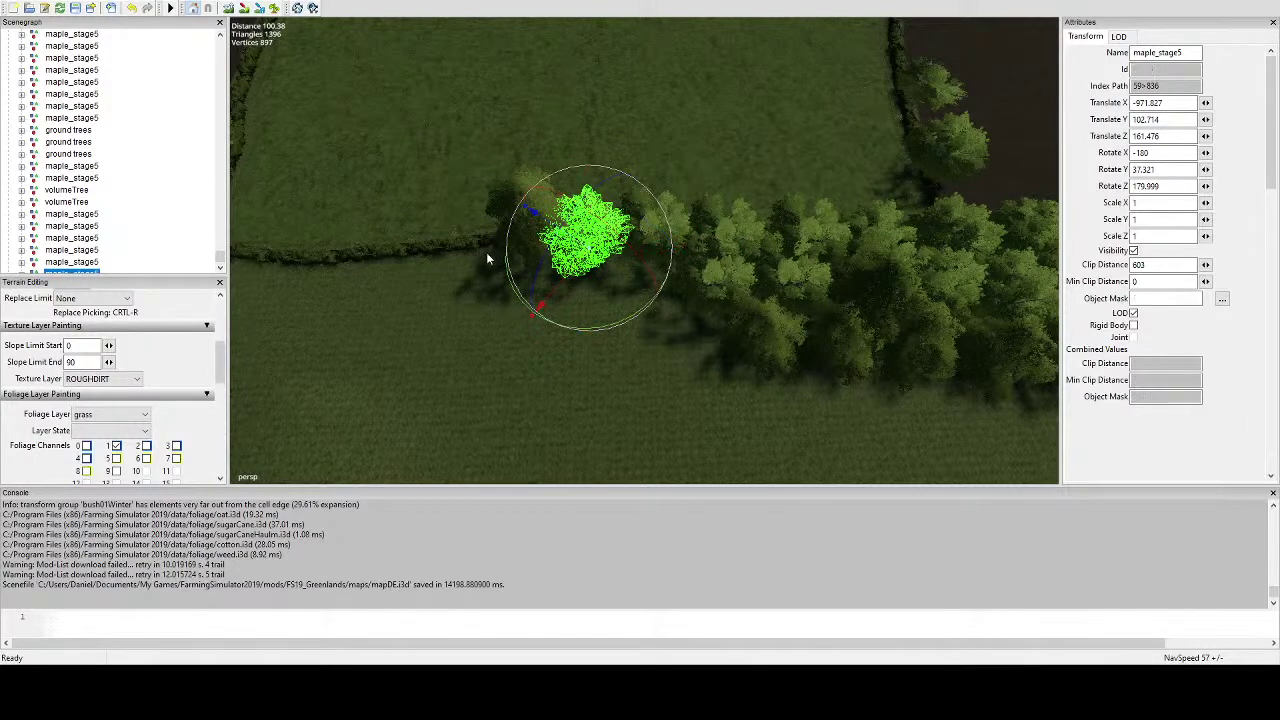
Add two outer maple duplicates at about X -985, Z 173 and X -984, Z 160, rotating the second to about -11 degrees around Y.
click(486, 252)
key(ctrl+v)
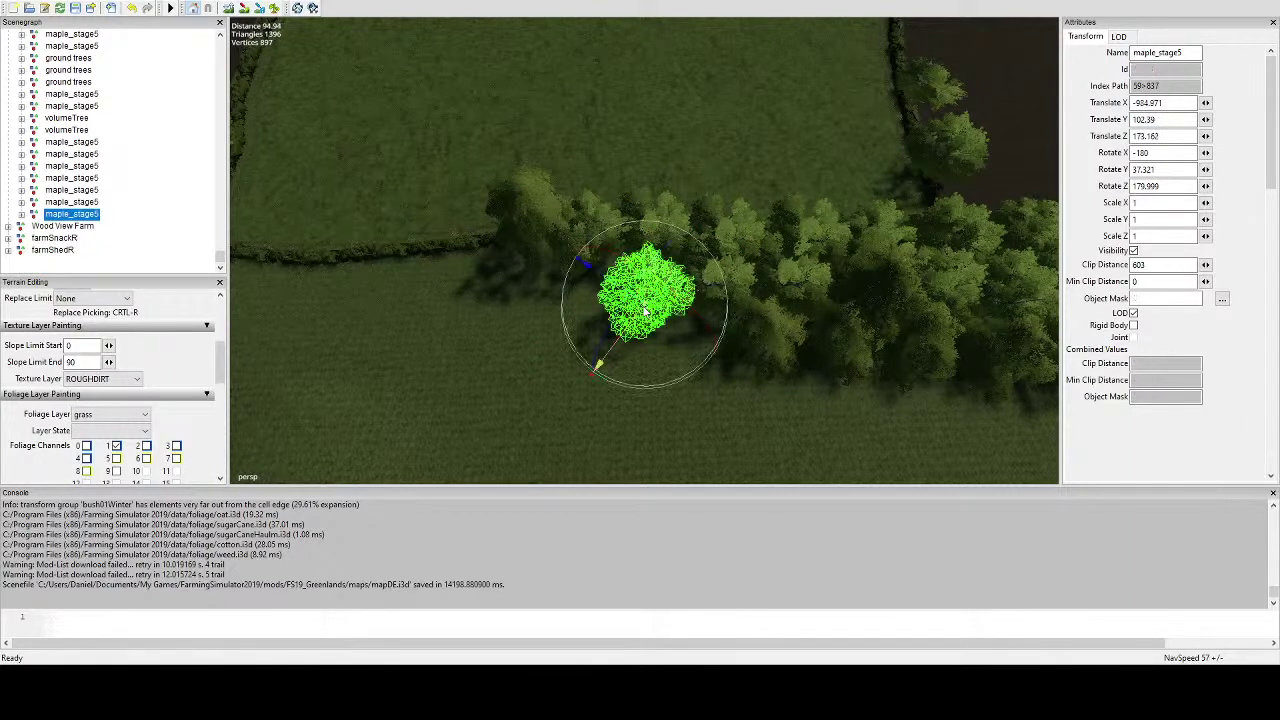
click(605, 297)
key(ctrl+v)
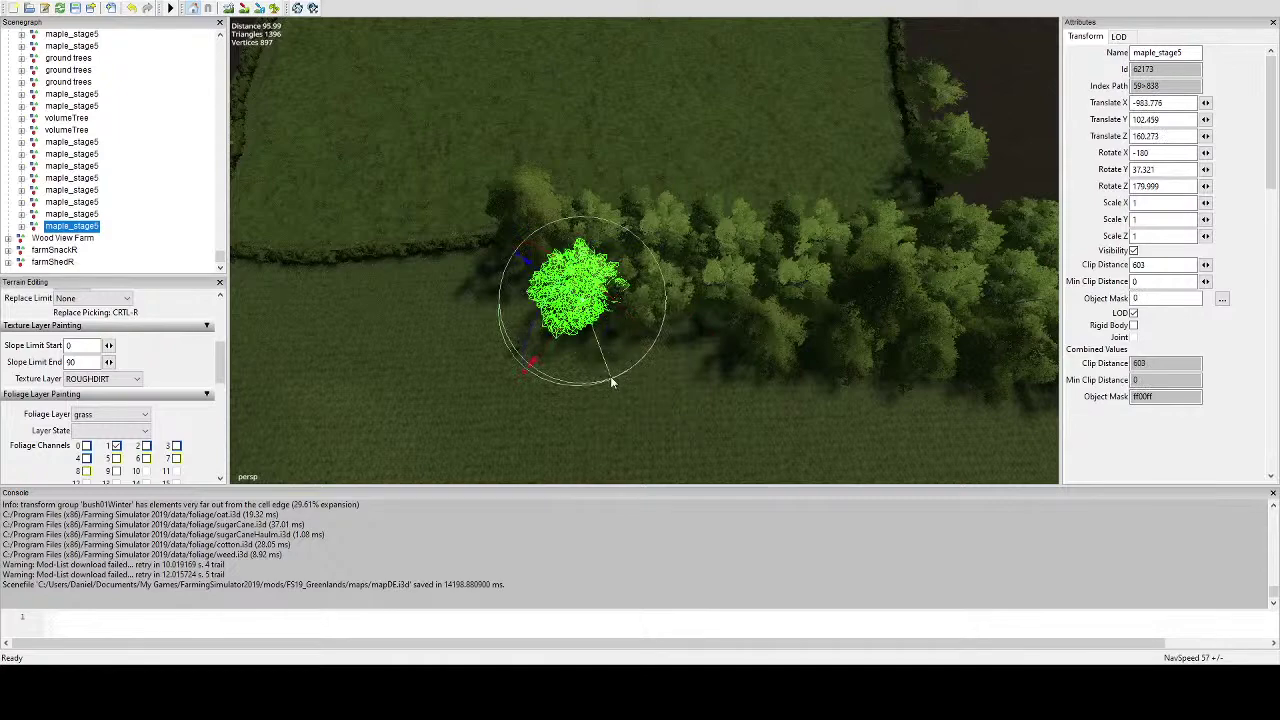
drag(611, 379, 600, 311)
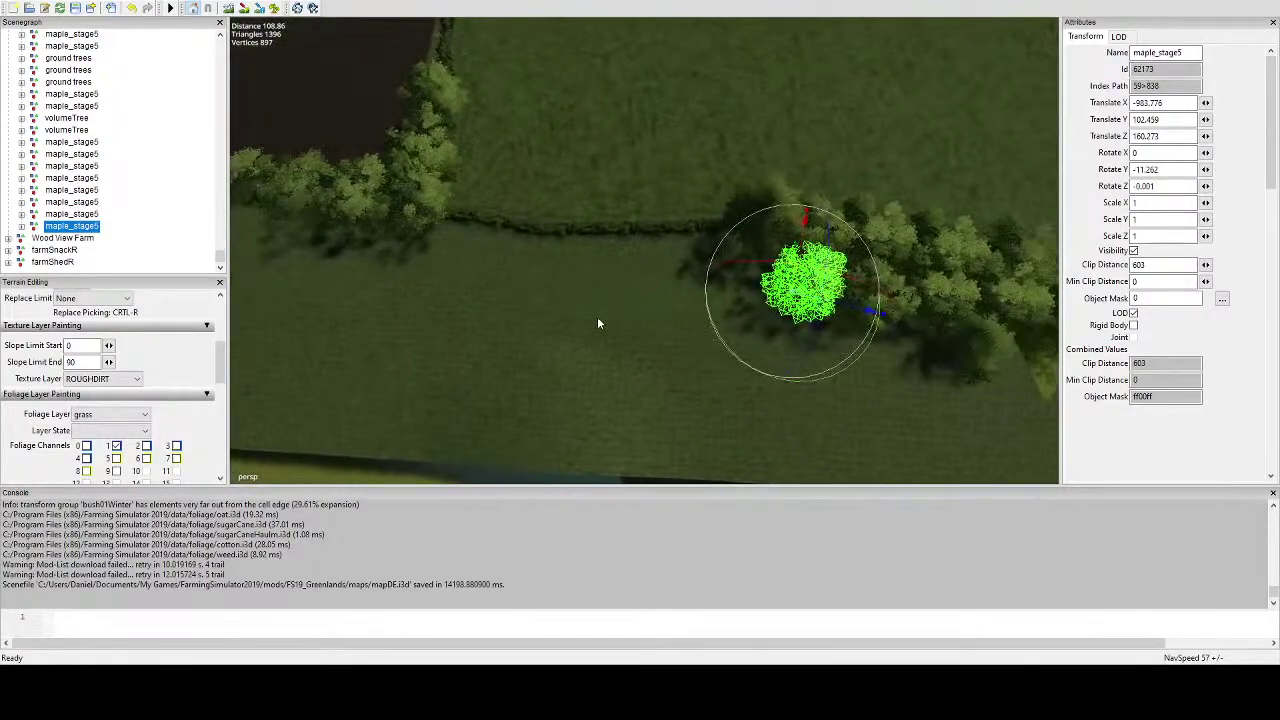
Add two maple duplicates along the hedge at about X -974, Z 138 and X -987, Z 143, with Rotate Y about -51 and 61.
key(ctrl+v)
key(ctrl+b)
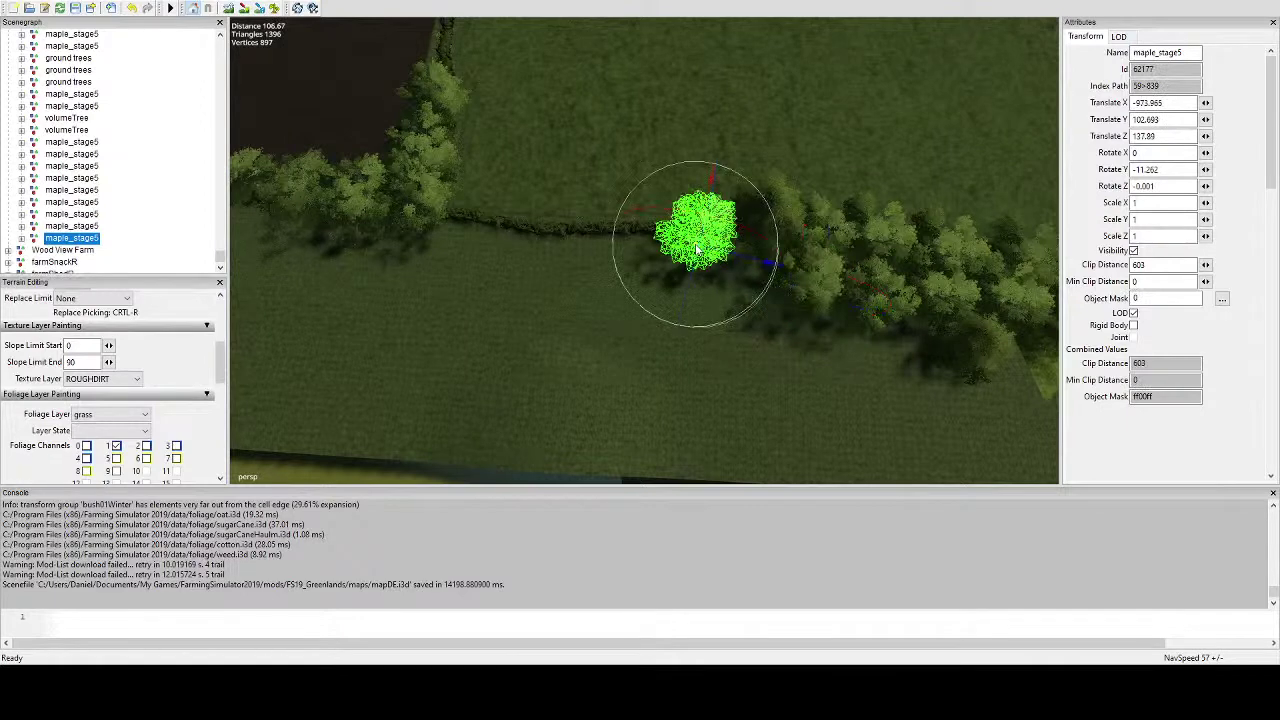
drag(733, 323, 614, 245)
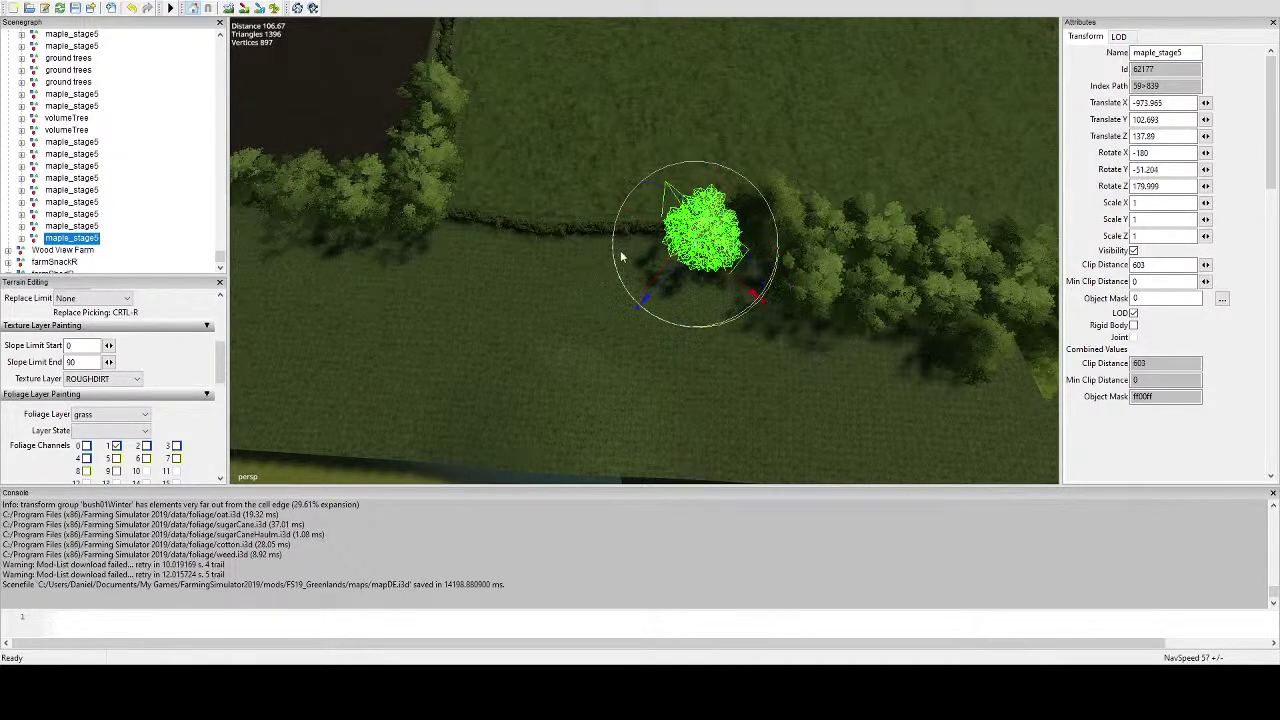
key(ctrl+v)
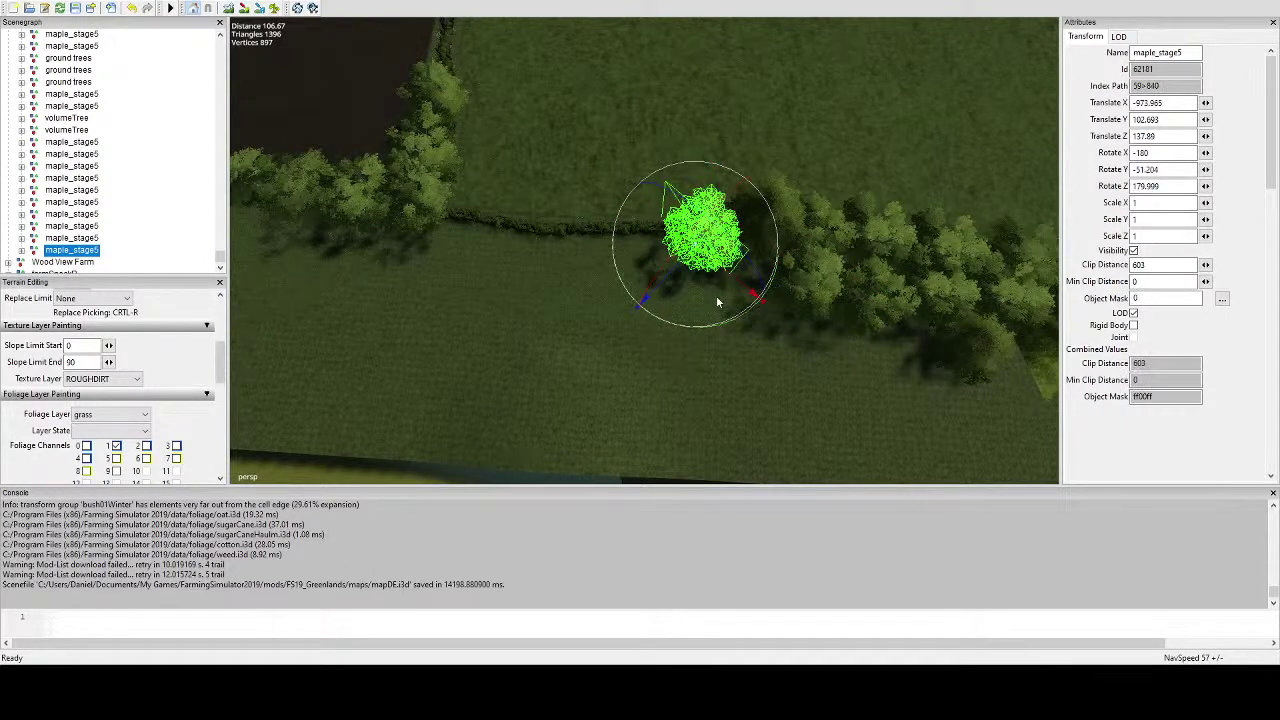
drag(716, 300, 743, 344)
drag(736, 388, 616, 278)
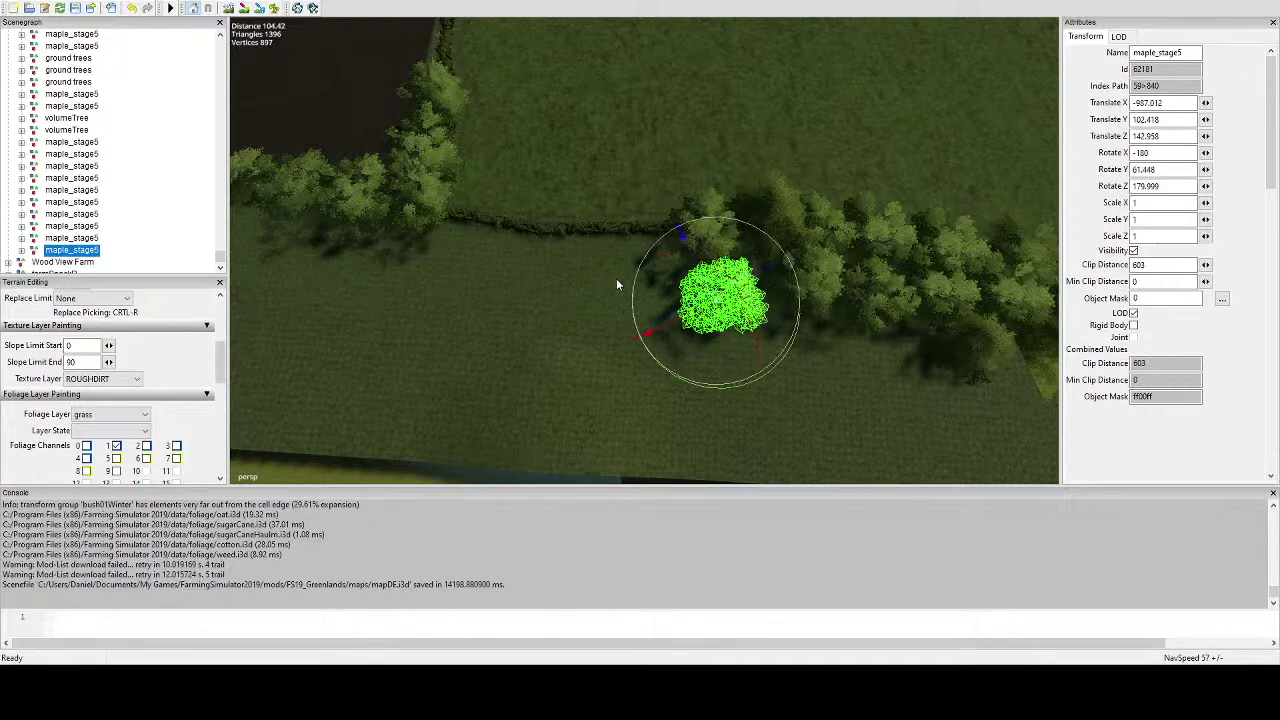
Extend the hedge with maple duplicates at about X -974, Z 124 and X -987, Z 125, with Rotate Y about -33 and -2.
key(ctrl+v)
key(ctrl+b)
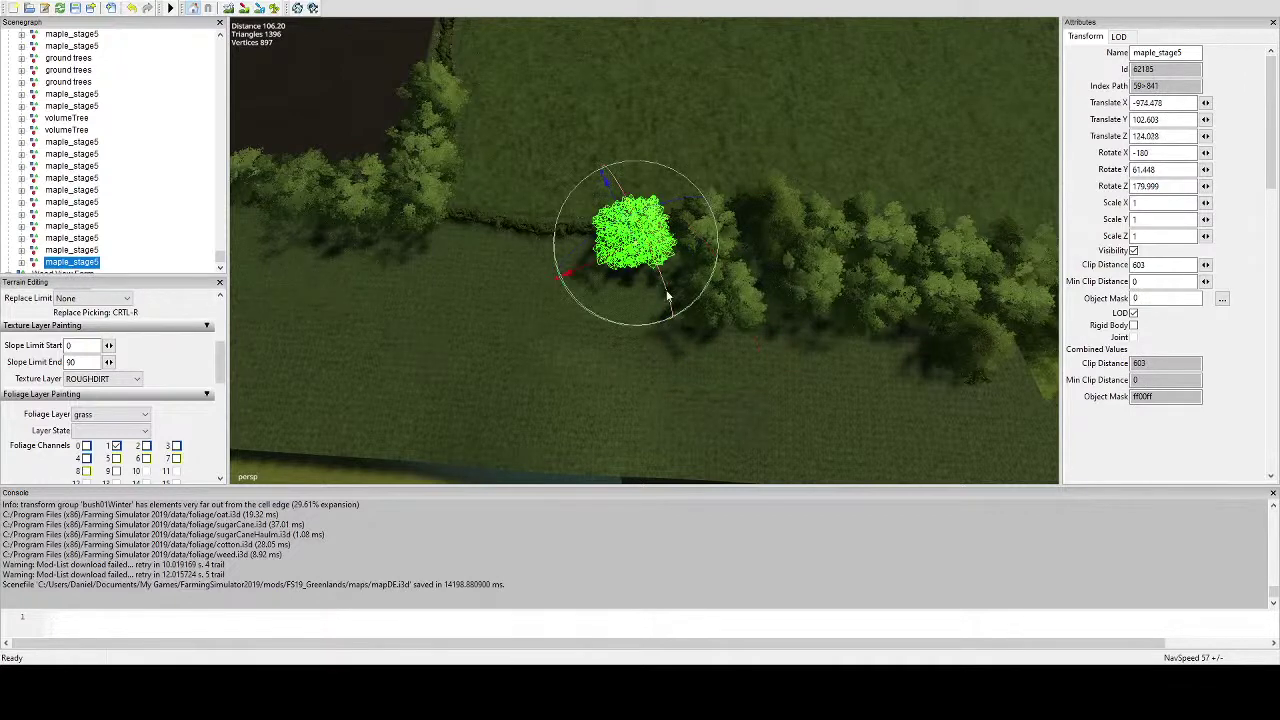
drag(668, 321, 573, 187)
key(ctrl+d)
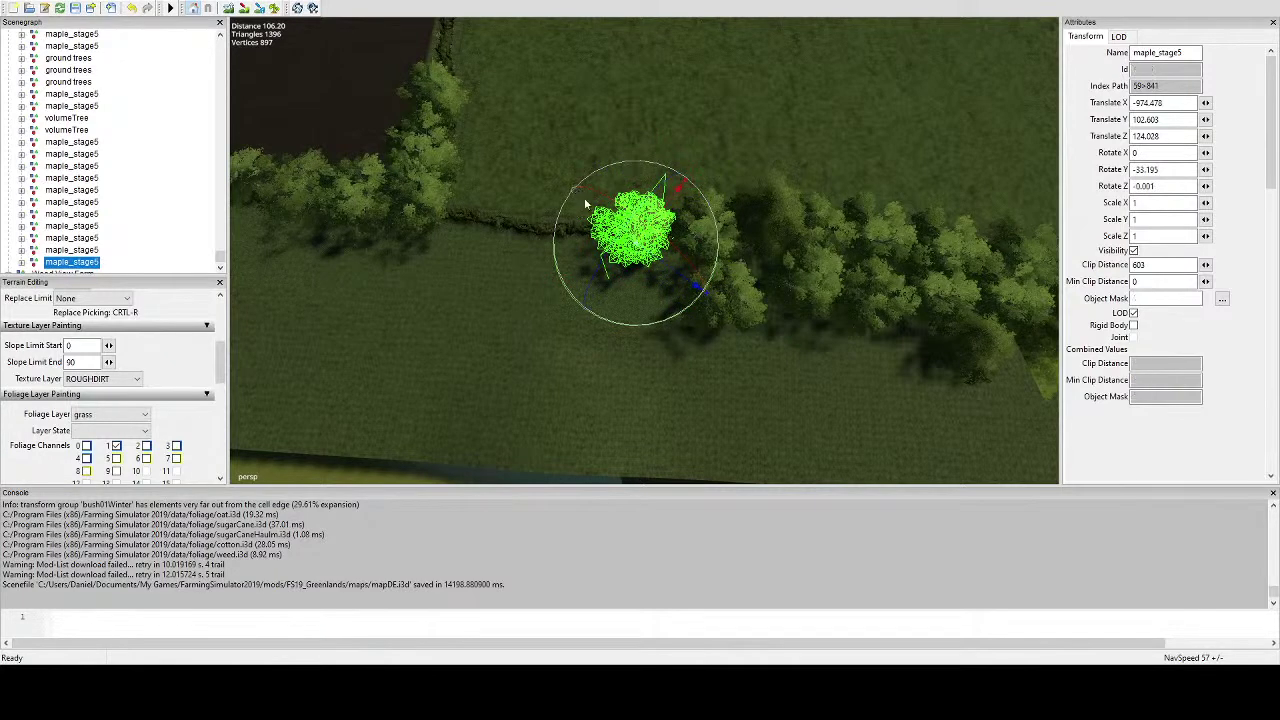
key(ctrl+b)
click(637, 297)
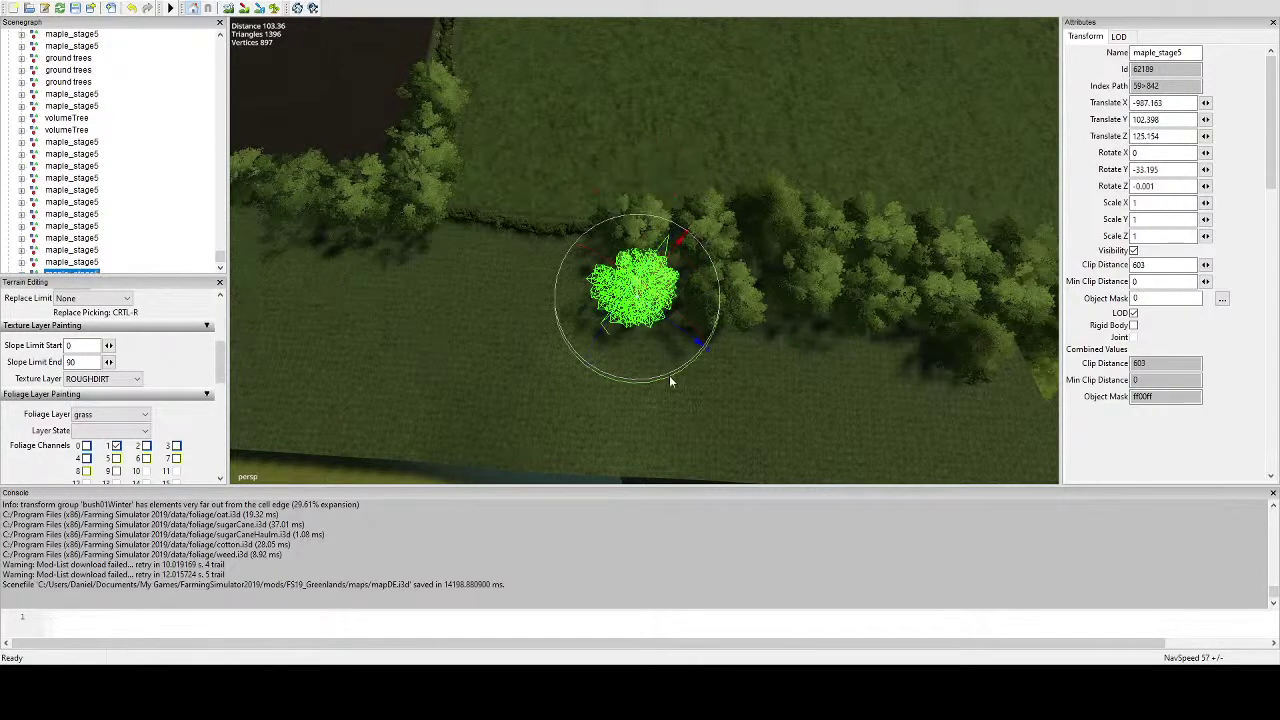
drag(670, 382, 558, 247)
Add two inner maple duplicates at about X -975, Z 110 and X -976, Z 93, with Rotate Y about 87 and -57.
key(ctrl+v)
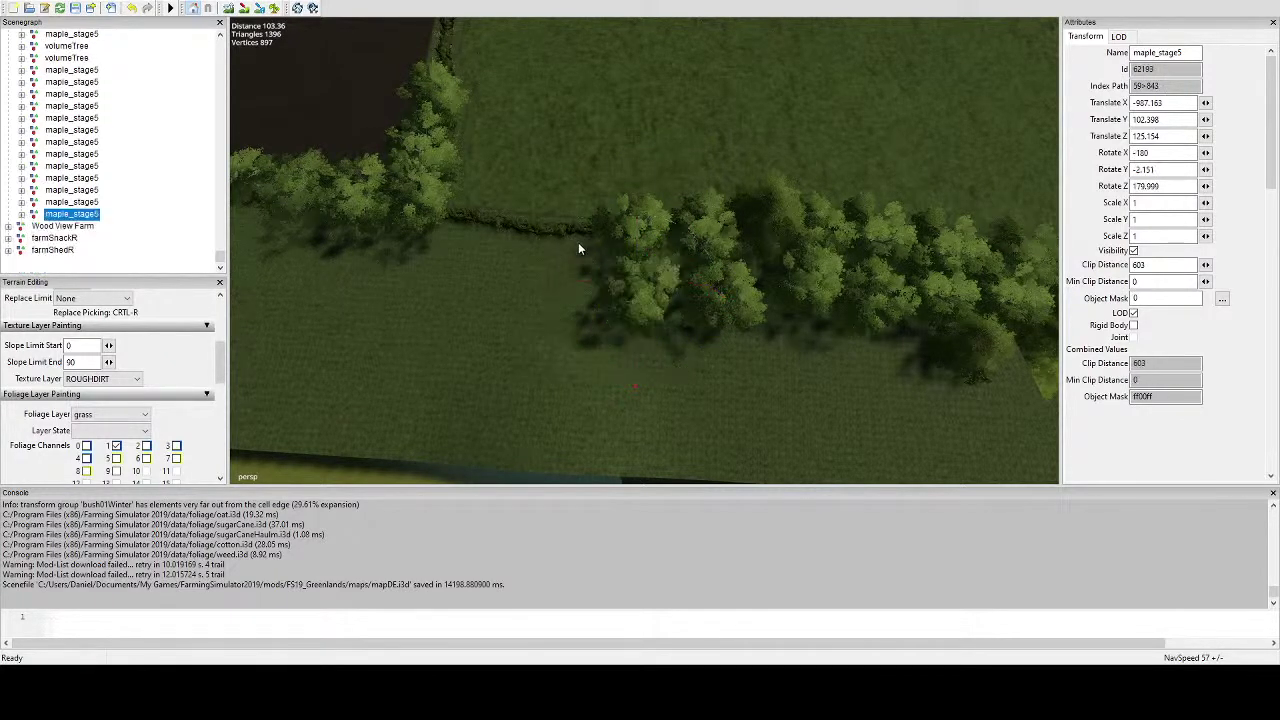
scroll(640, 250, up, 2)
scroll(640, 251, up, 4)
alt+middle_drag(640, 251, 793, 227)
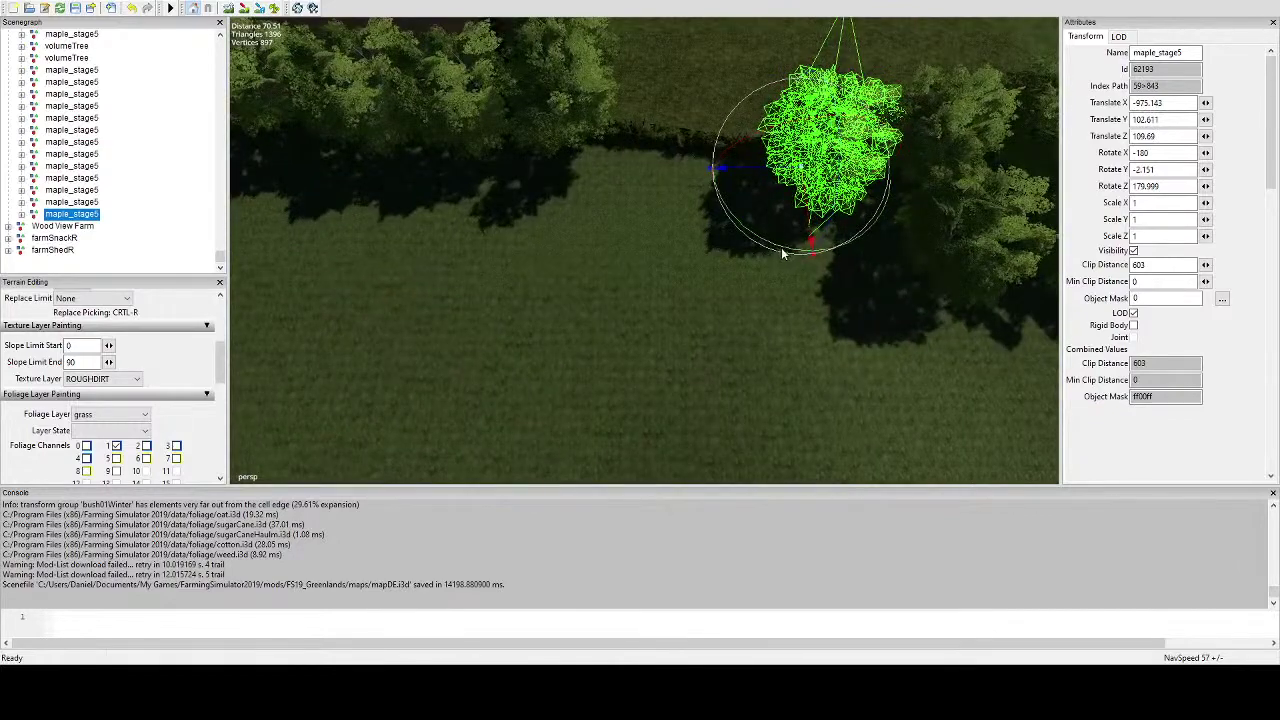
drag(782, 249, 718, 152)
scroll(690, 238, down, 3)
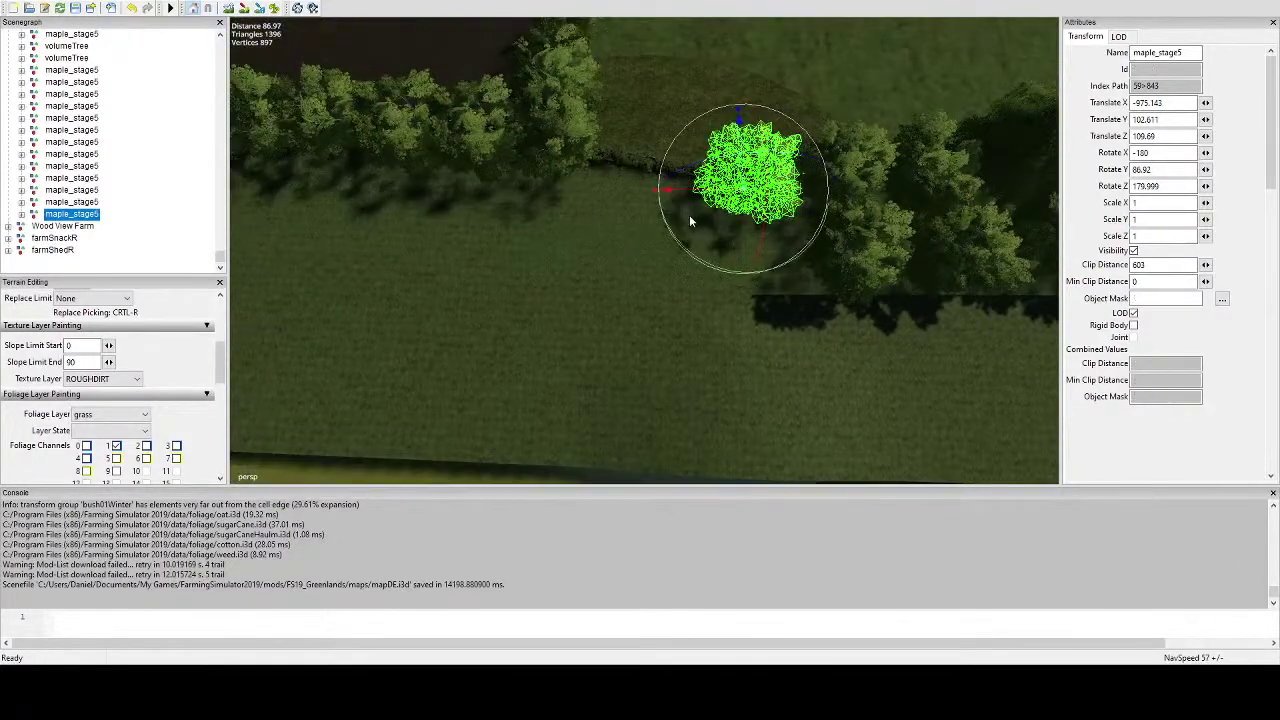
key(ctrl+v)
key(ctrl+b)
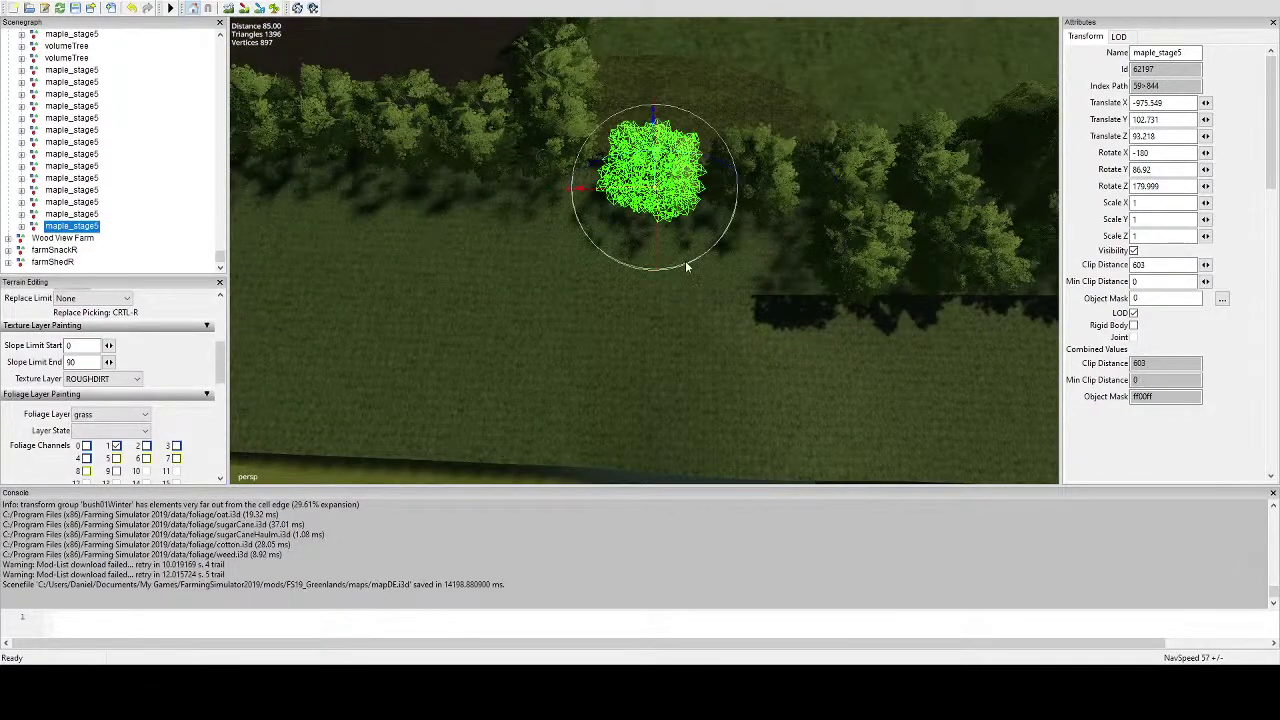
drag(686, 266, 601, 149)
Add an outer maple duplicate at about X -987, Y 102, Z 113, with Rotate Y about -27.
key(ctrl+d)
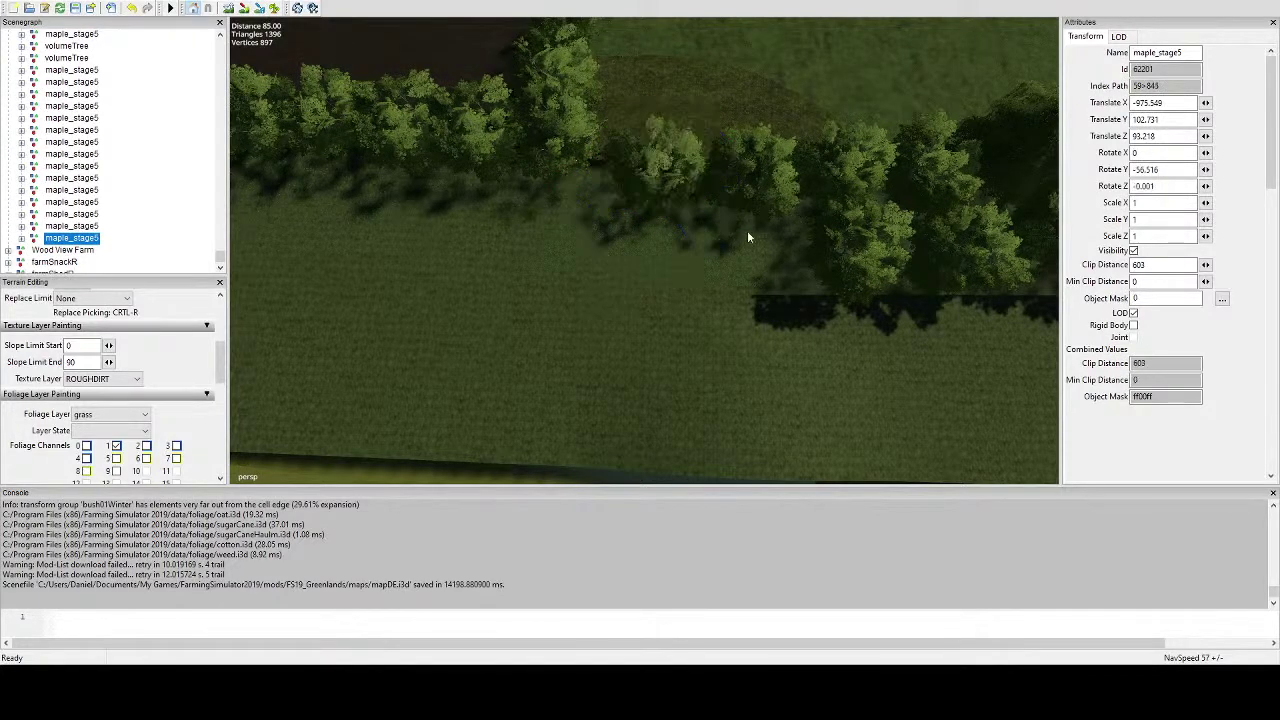
key(ctrl+shift+v)
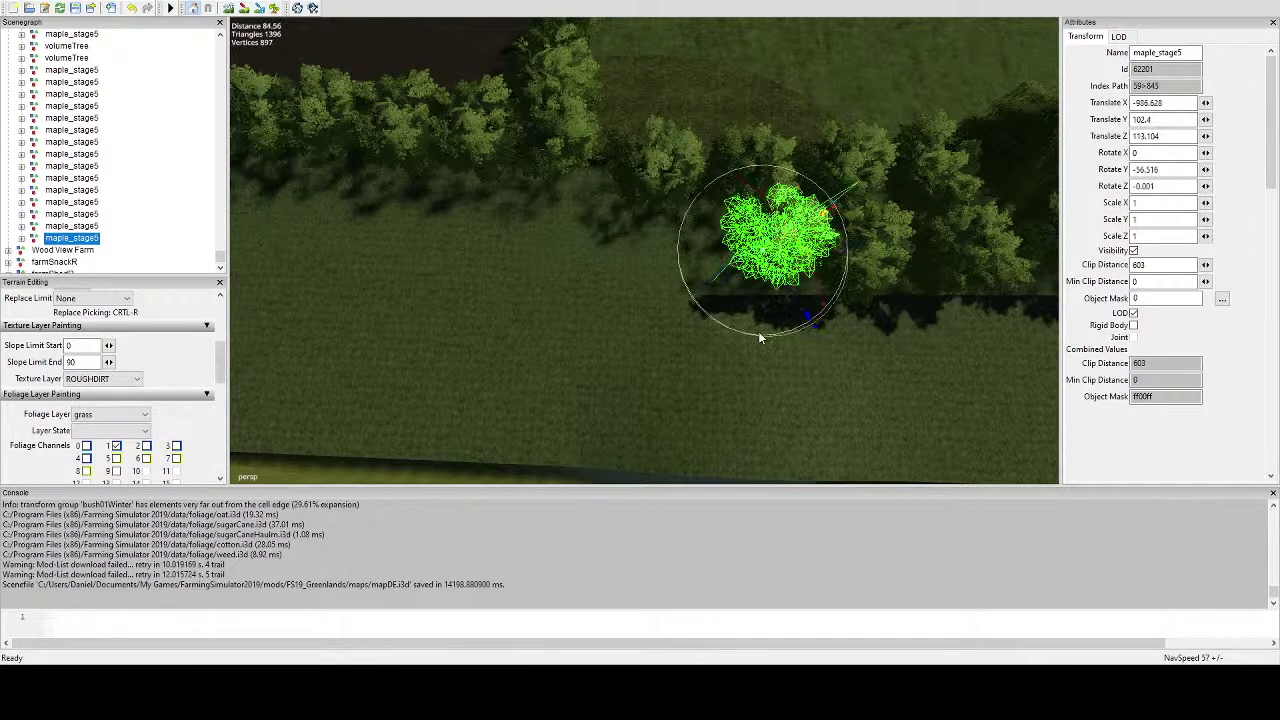
click(759, 266)
click(773, 251)
click(771, 247)
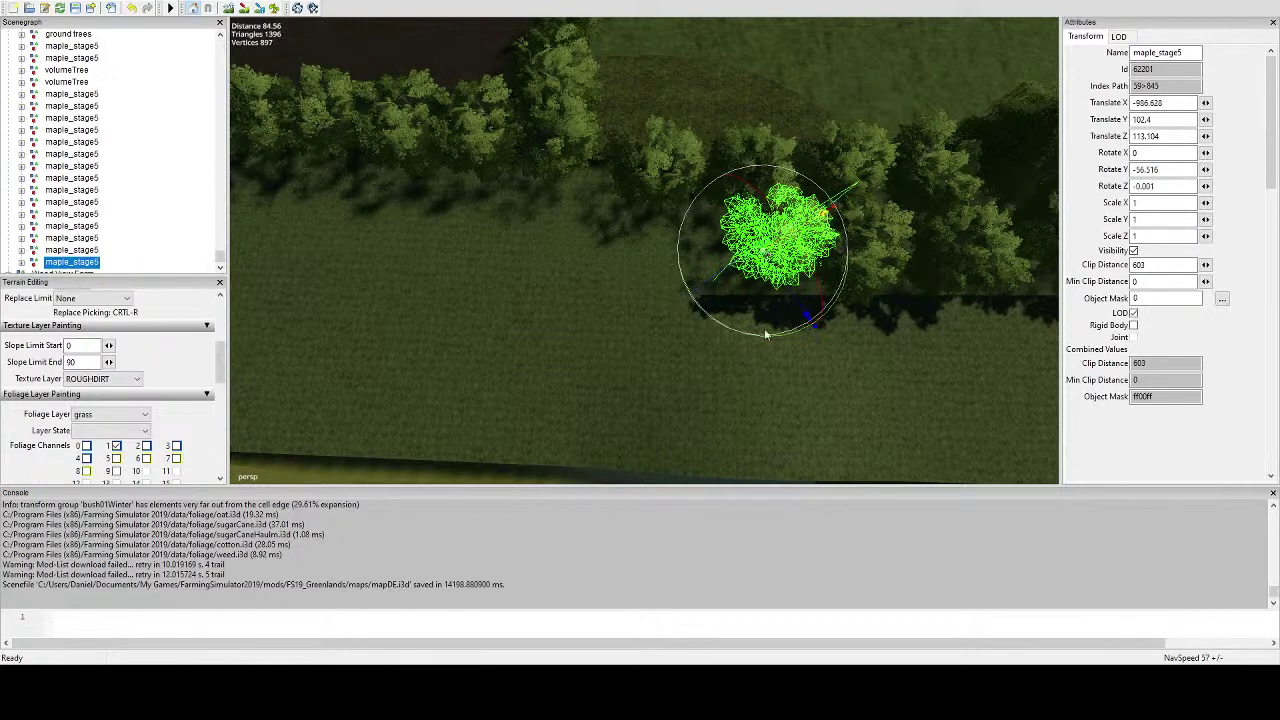
drag(766, 336, 659, 235)
Close the outer row with maple duplicates at about X -987, Z 98 and X -982, Z 82, with Rotate Y about 71 and -80.
scroll(678, 273, down, 3)
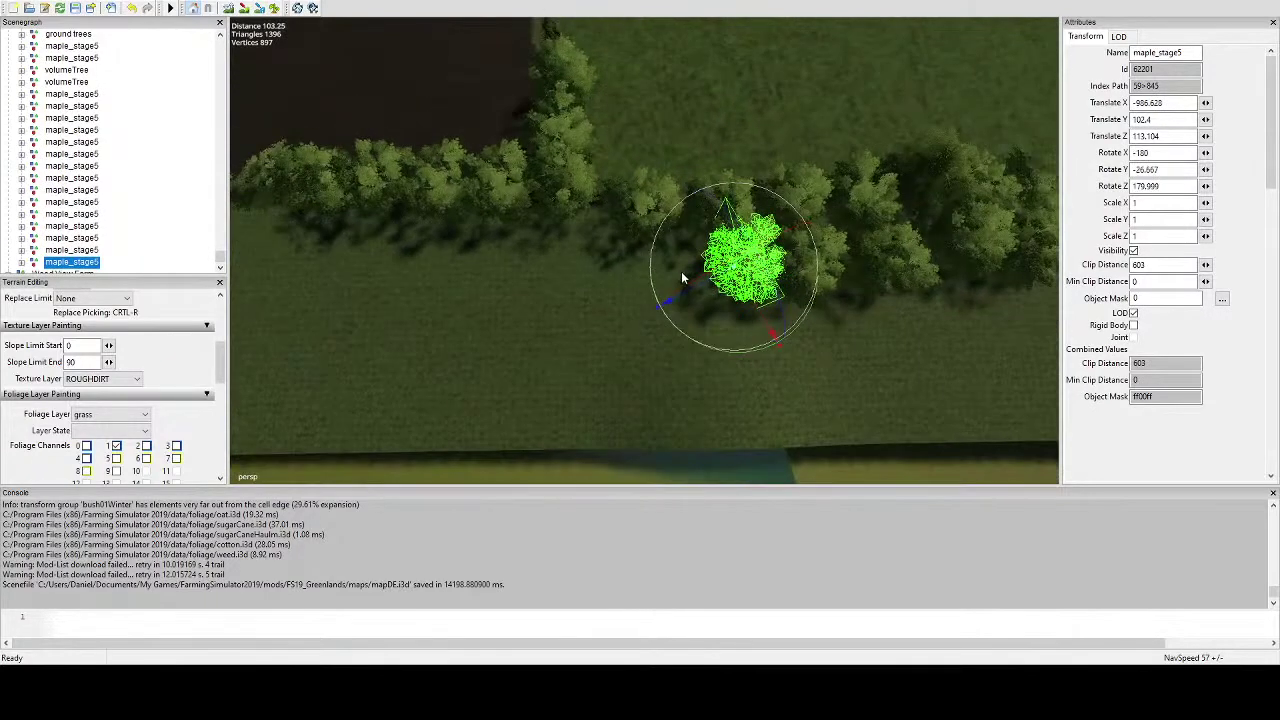
key(Delete)
key(ctrl+shift+v)
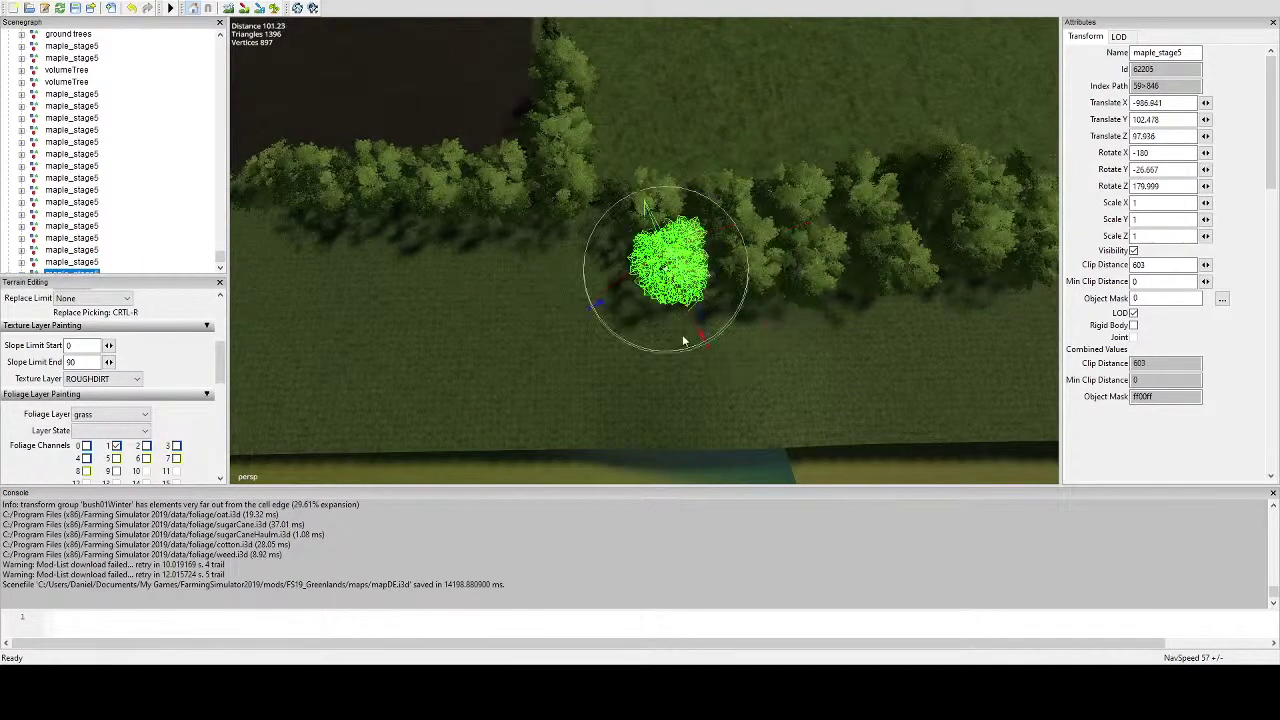
drag(677, 353, 595, 240)
key(ctrl+d)
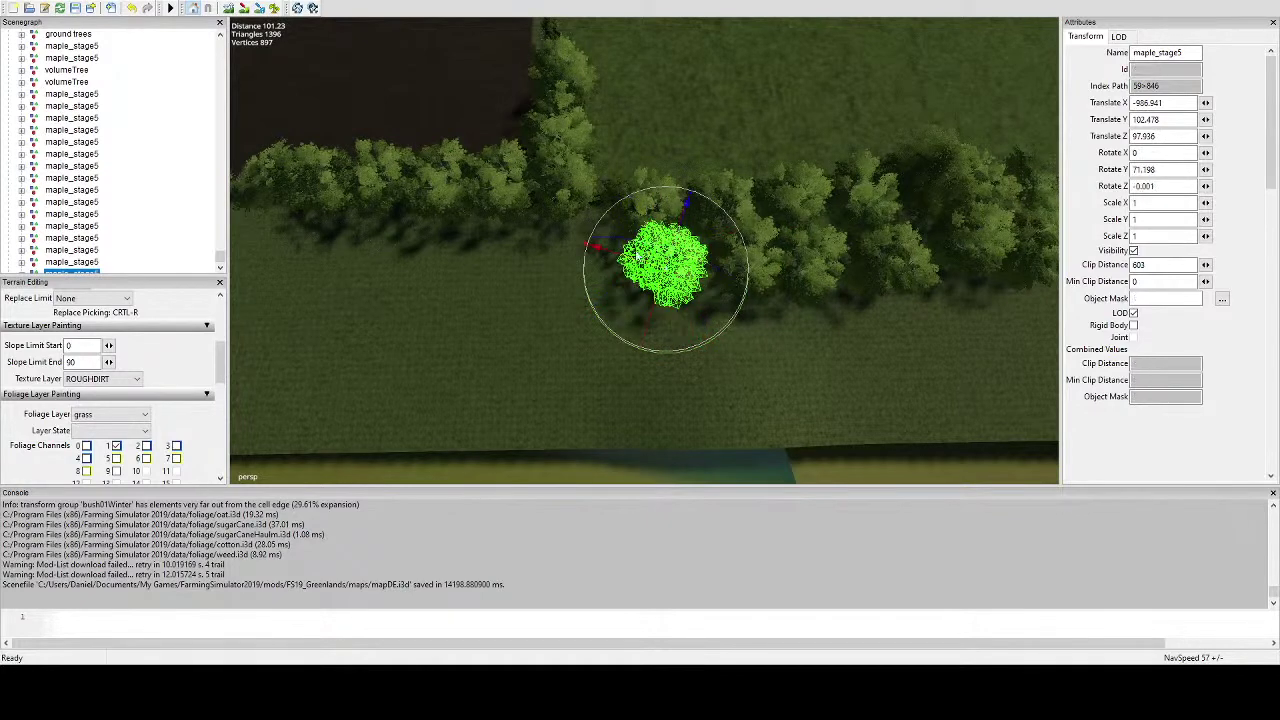
key(ctrl+b)
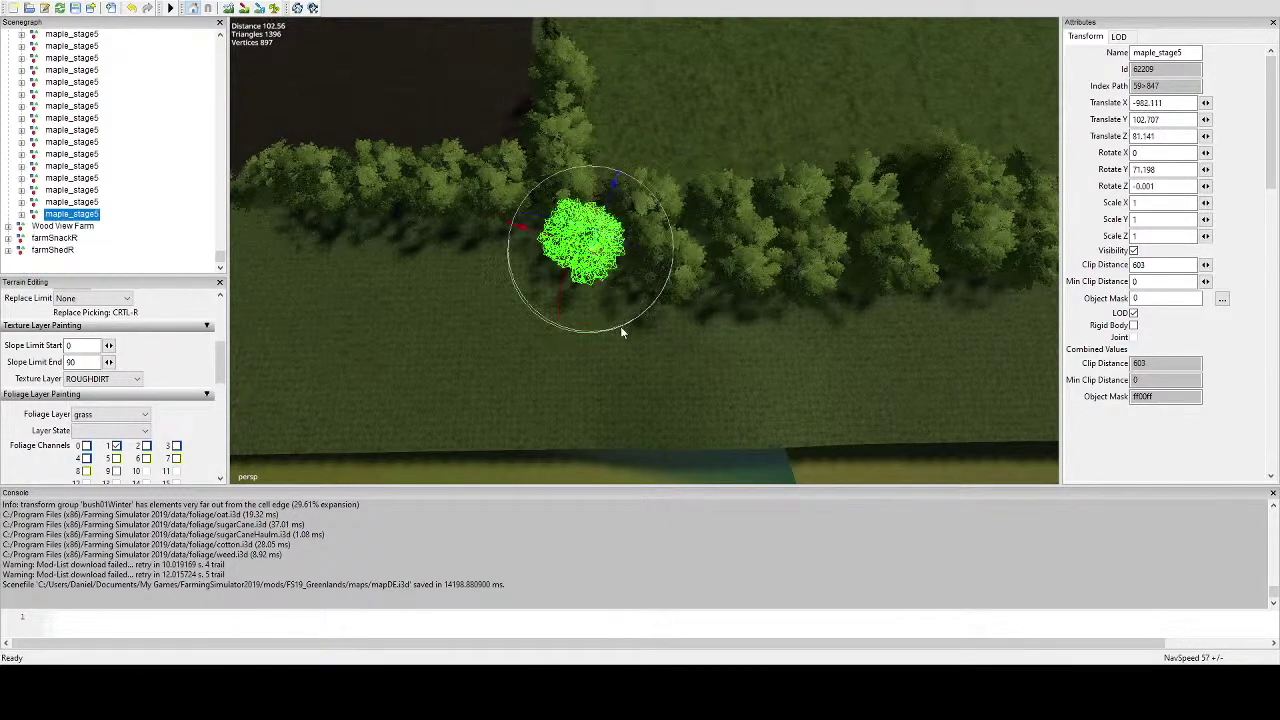
drag(620, 326, 512, 192)
drag(616, 243, 684, 268)
scroll(718, 241, up, 5)
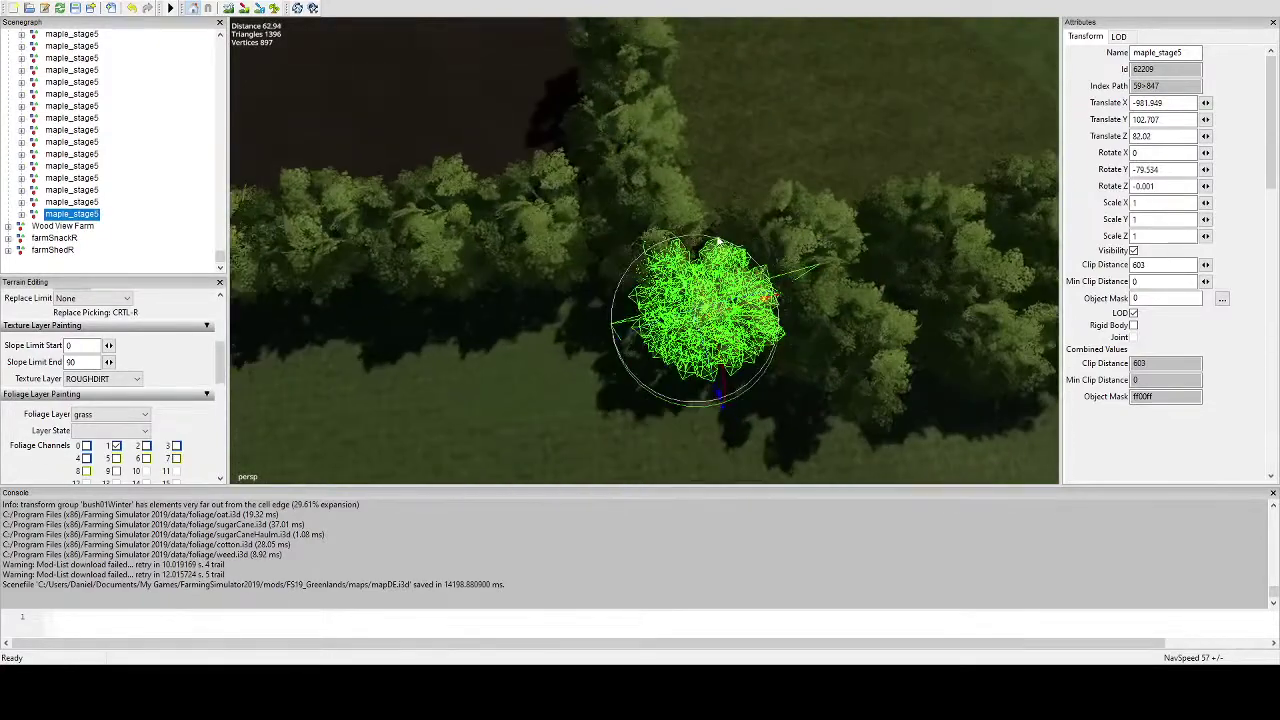
Select the existing maple at the hedge corner and search the scenegraph for its parent group, checking a birch_stage4 and Map Edge Trees.
click(637, 210)
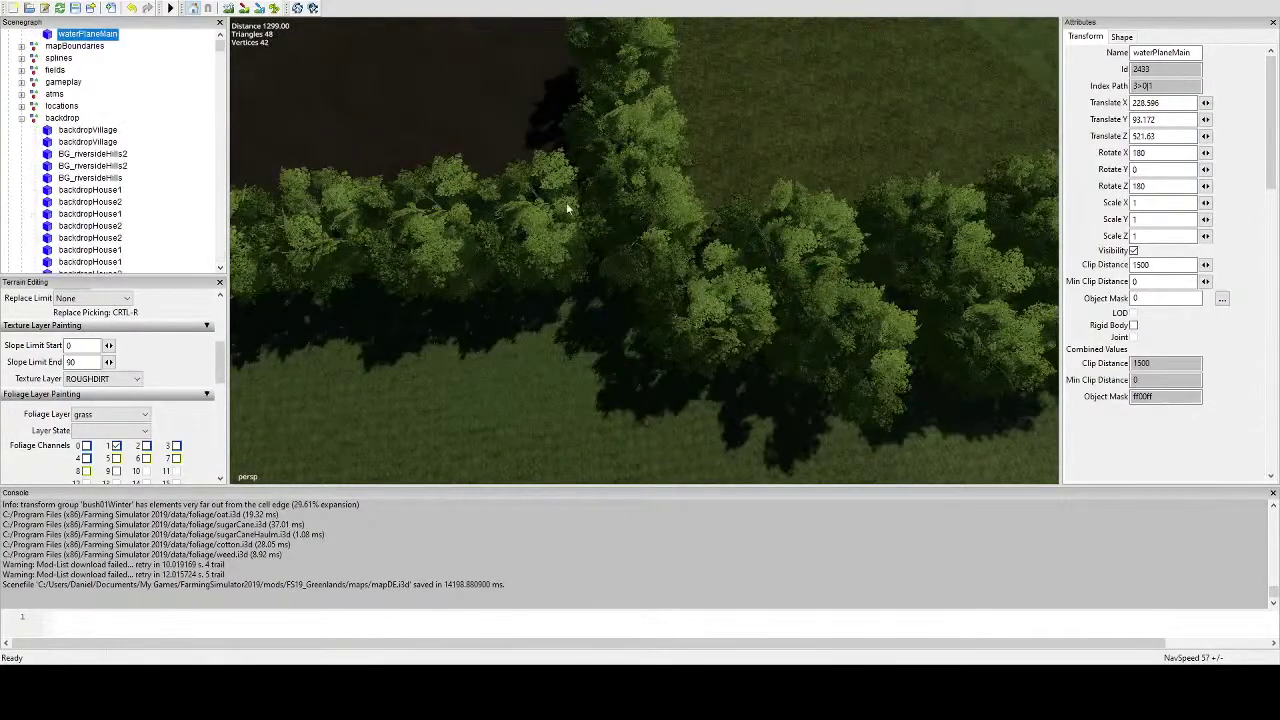
click(636, 213)
scroll(570, 218, down, 3)
alt+middle_drag(570, 218, 606, 270)
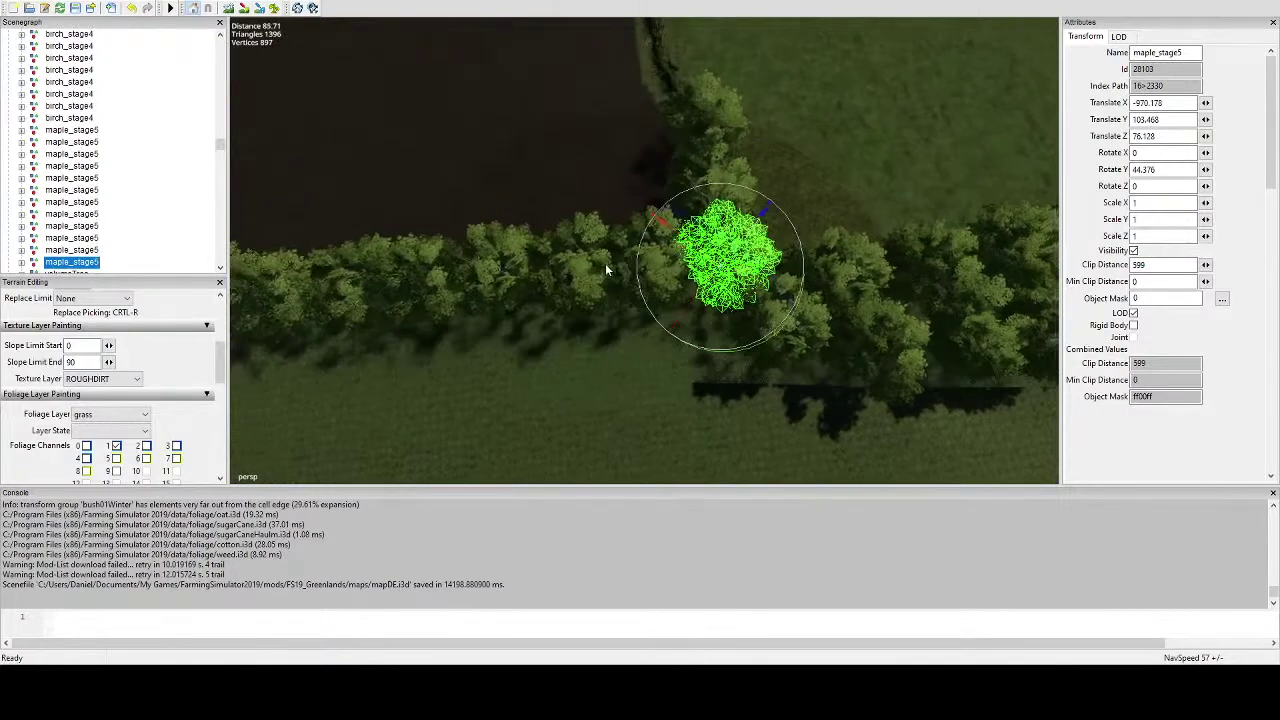
scroll(90, 160, up, 5)
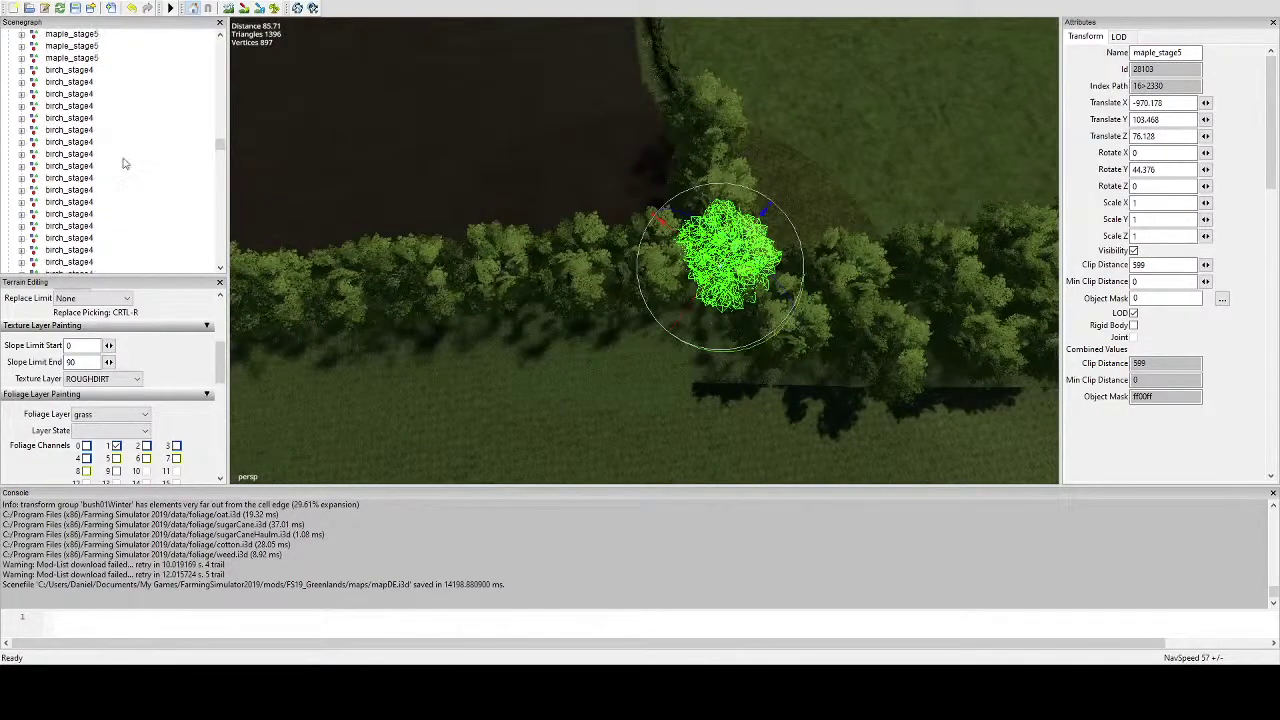
click(83, 156)
alt+drag(492, 222, 528, 211)
right_drag(530, 215, 583, 326)
scroll(583, 326, up, 3)
scroll(151, 120, up, 10)
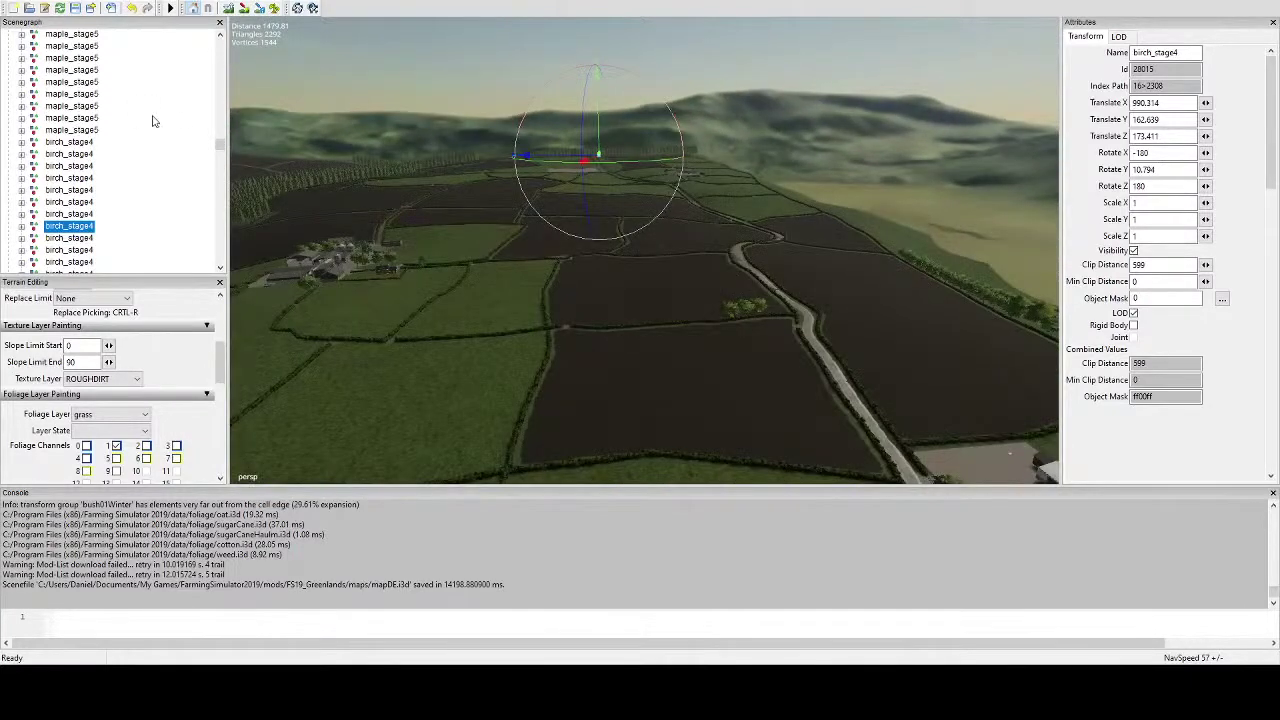
scroll(138, 98, up, 3)
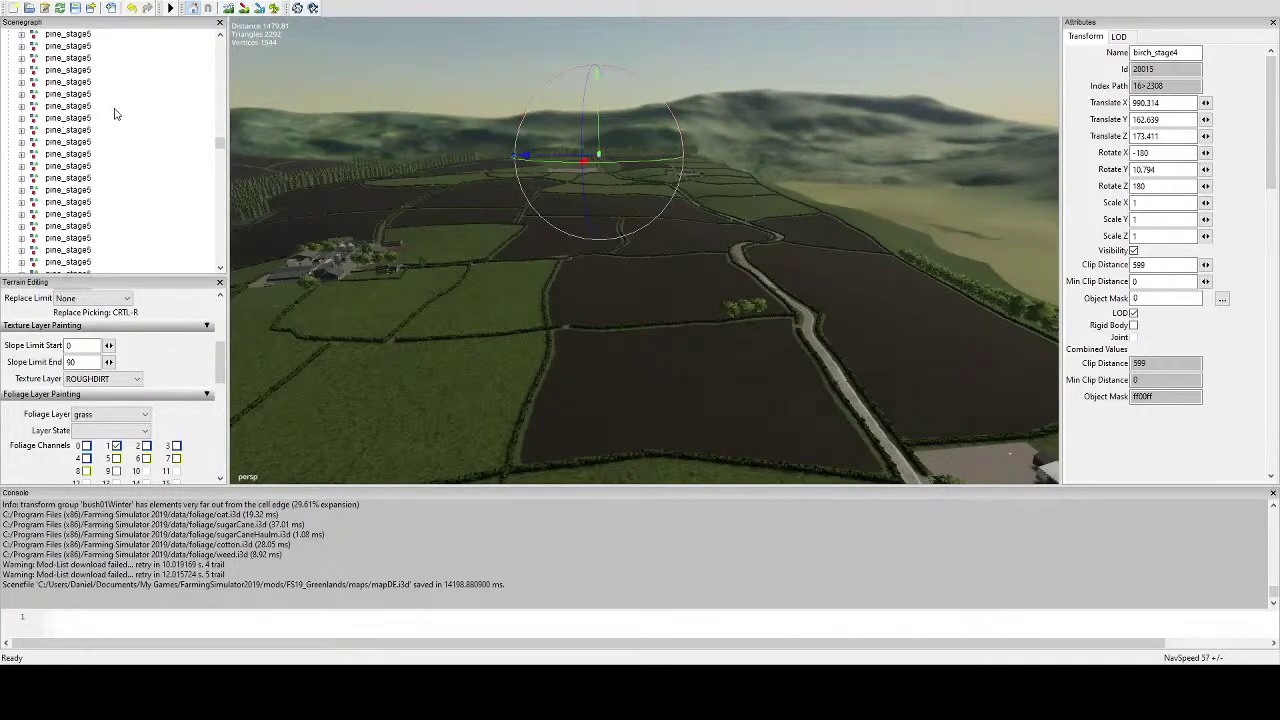
drag(222, 145, 227, 84)
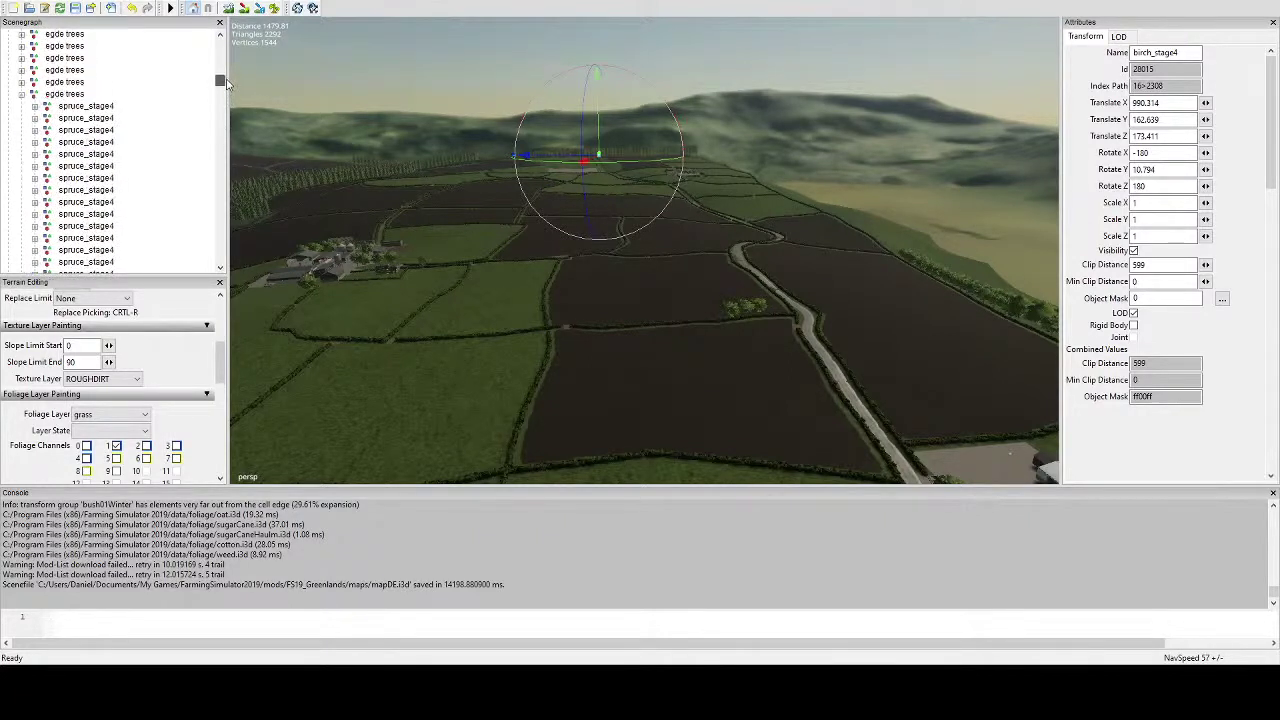
scroll(227, 84, down, 5)
scroll(227, 84, up, 5)
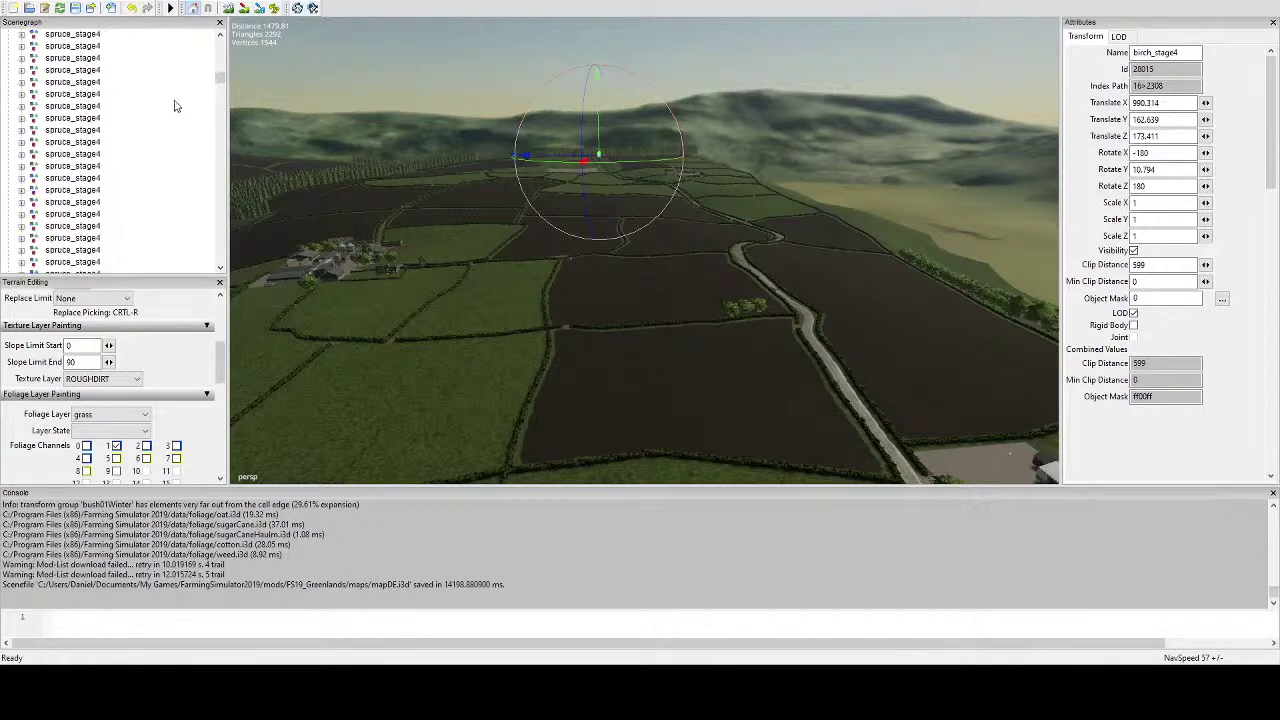
scroll(170, 106, up, 2)
click(82, 106)
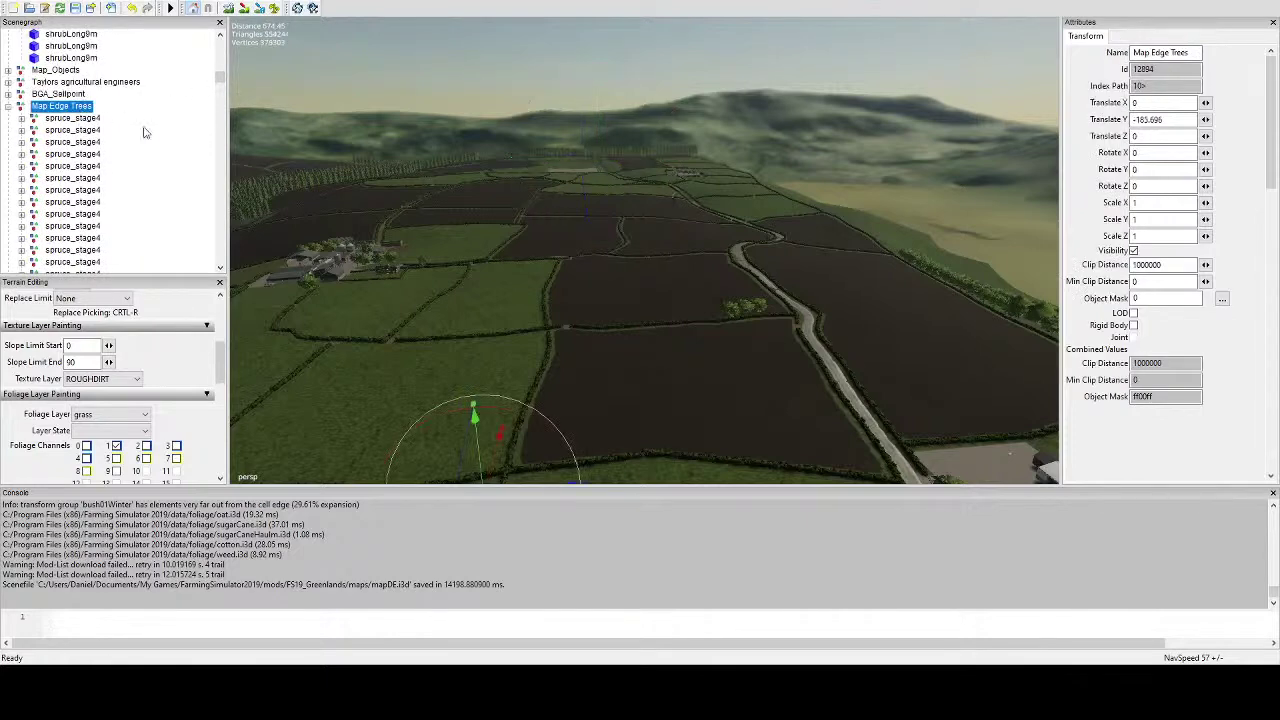
Return to the hedge corner and select the existing maple at about X -969, Z 61.
alt+drag(590, 205, 547, 396)
alt+middle_drag(547, 396, 790, 350)
scroll(618, 388, down, 4)
alt+middle_drag(618, 388, 625, 429)
right_drag(625, 429, 680, 214)
click(770, 226)
click(672, 229)
Find and select the Trees parent group in the scenegraph and examine which hedge trees it covers.
scroll(190, 226, up, 12)
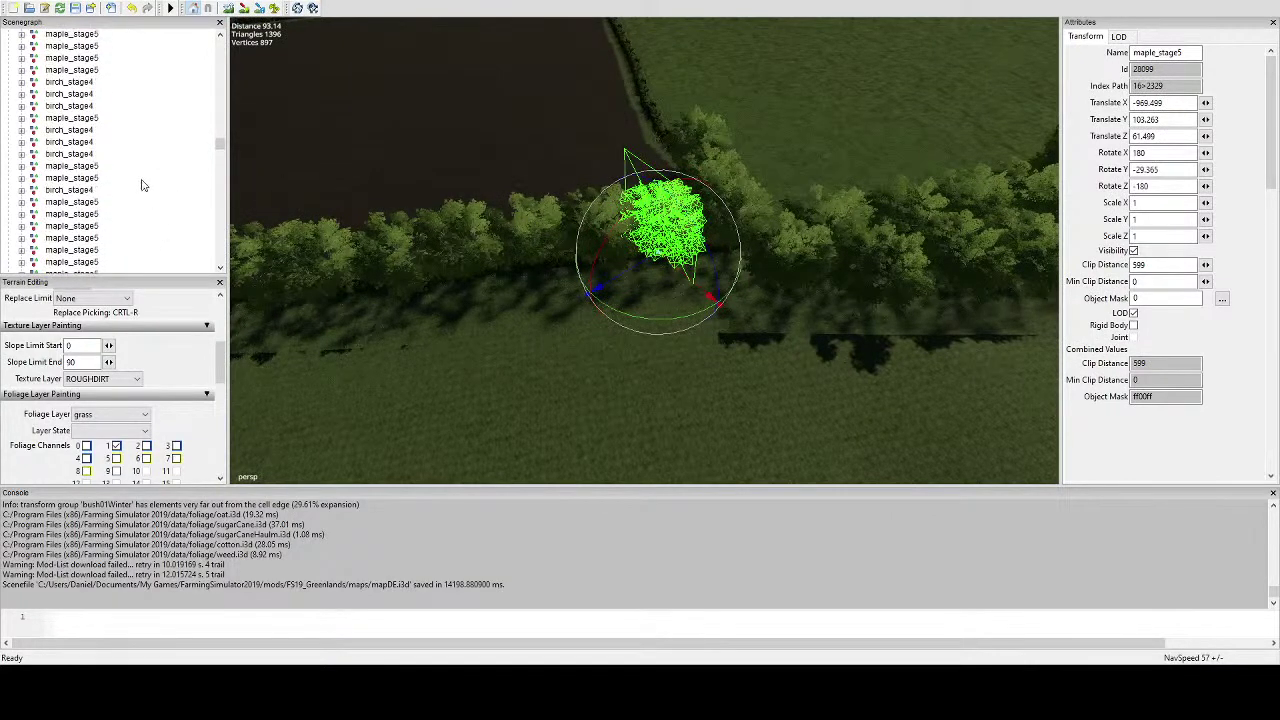
scroll(142, 185, up, 10)
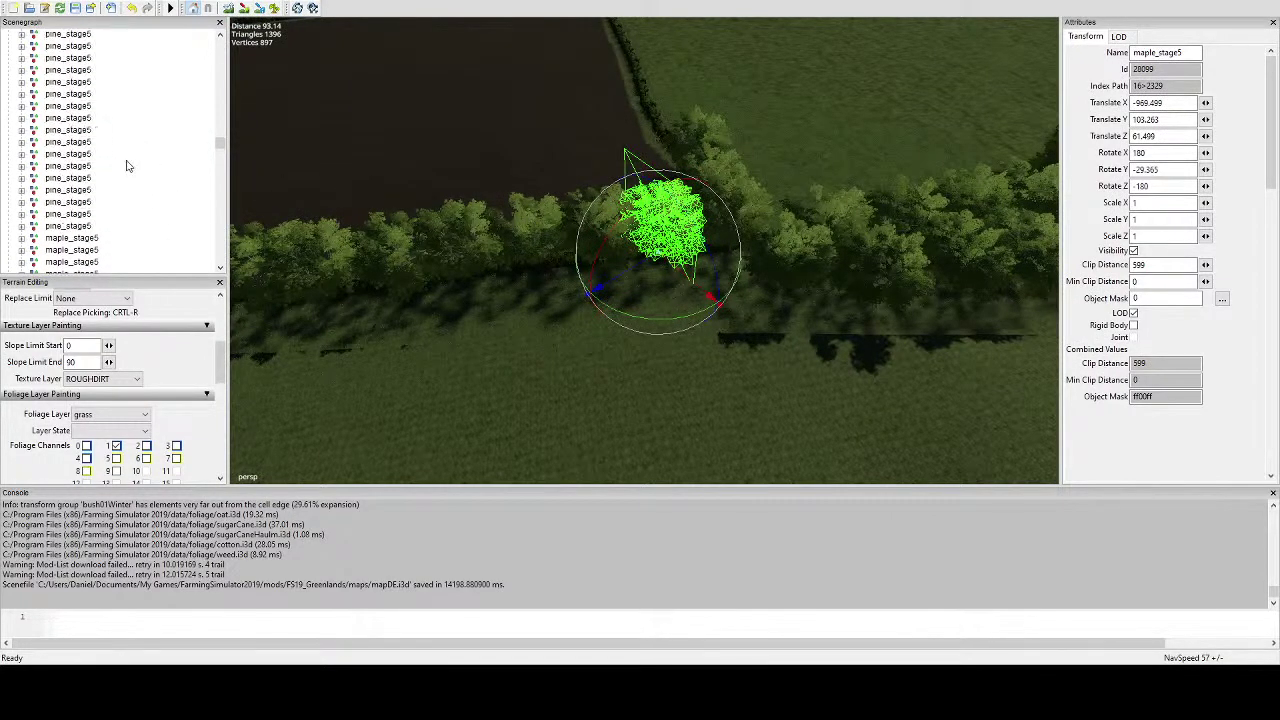
scroll(110, 158, up, 1)
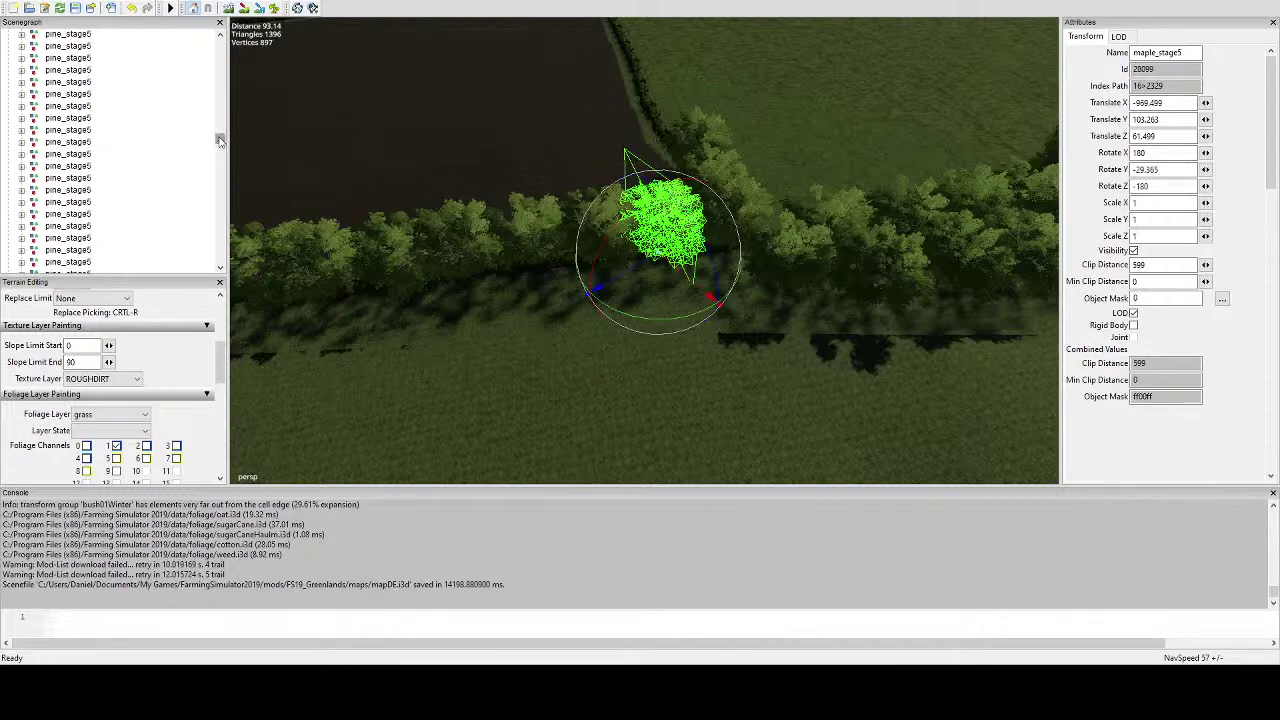
drag(220, 140, 229, 87)
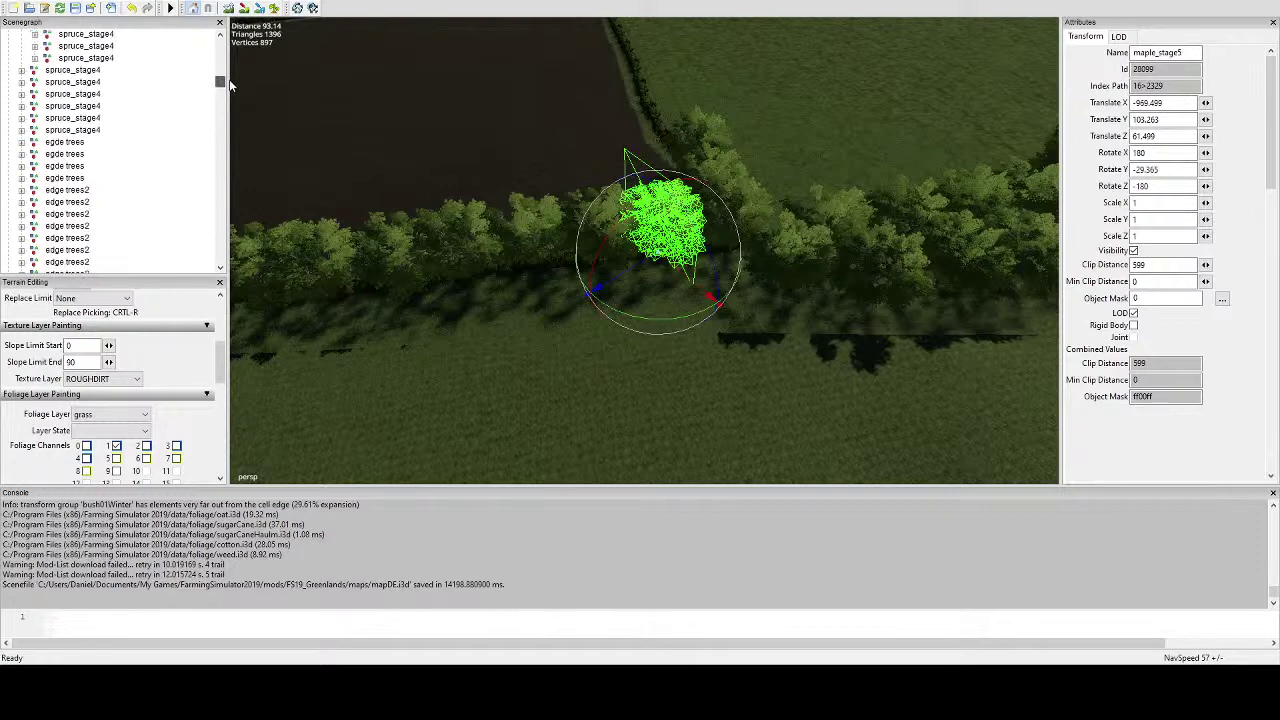
scroll(177, 131, down, 5)
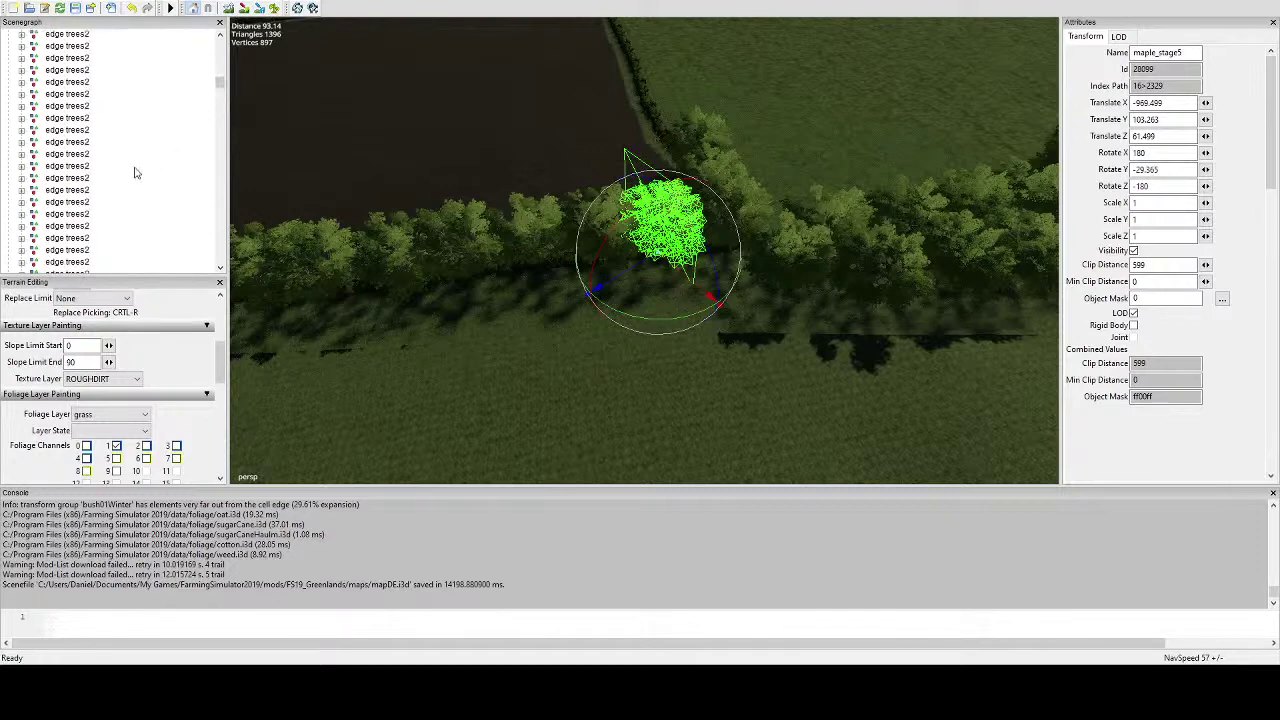
scroll(135, 177, down, 8)
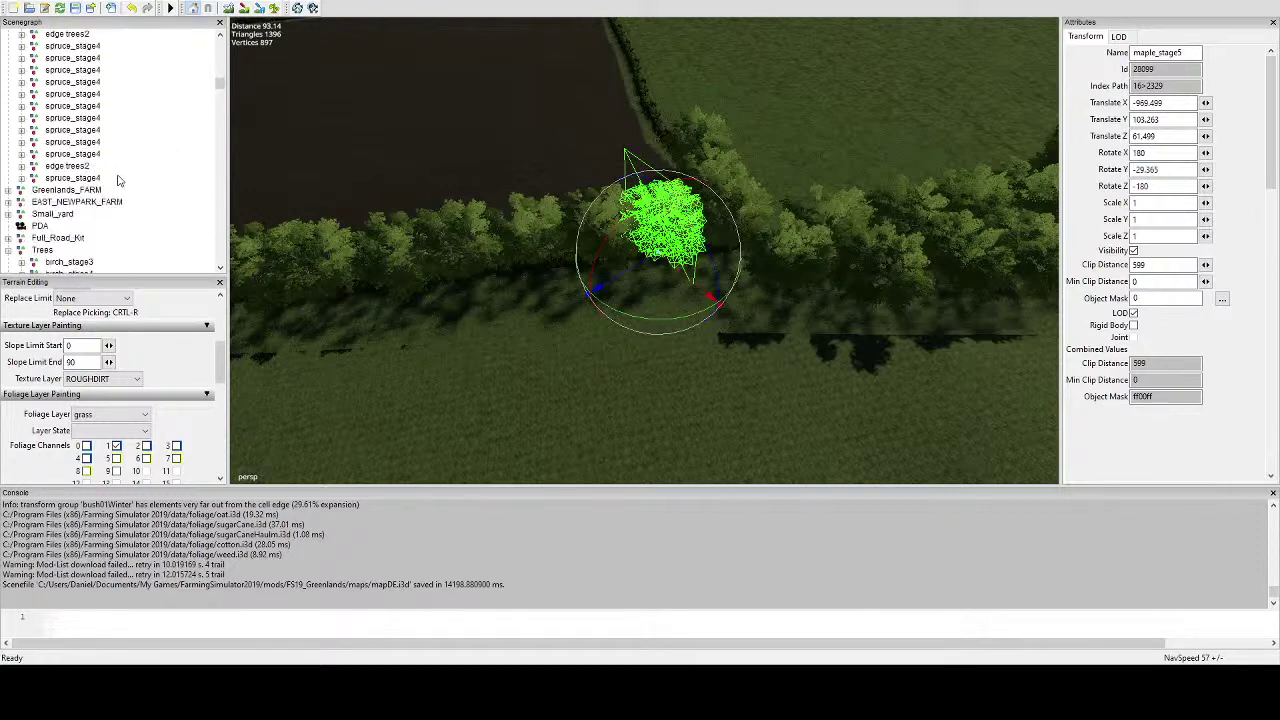
click(43, 202)
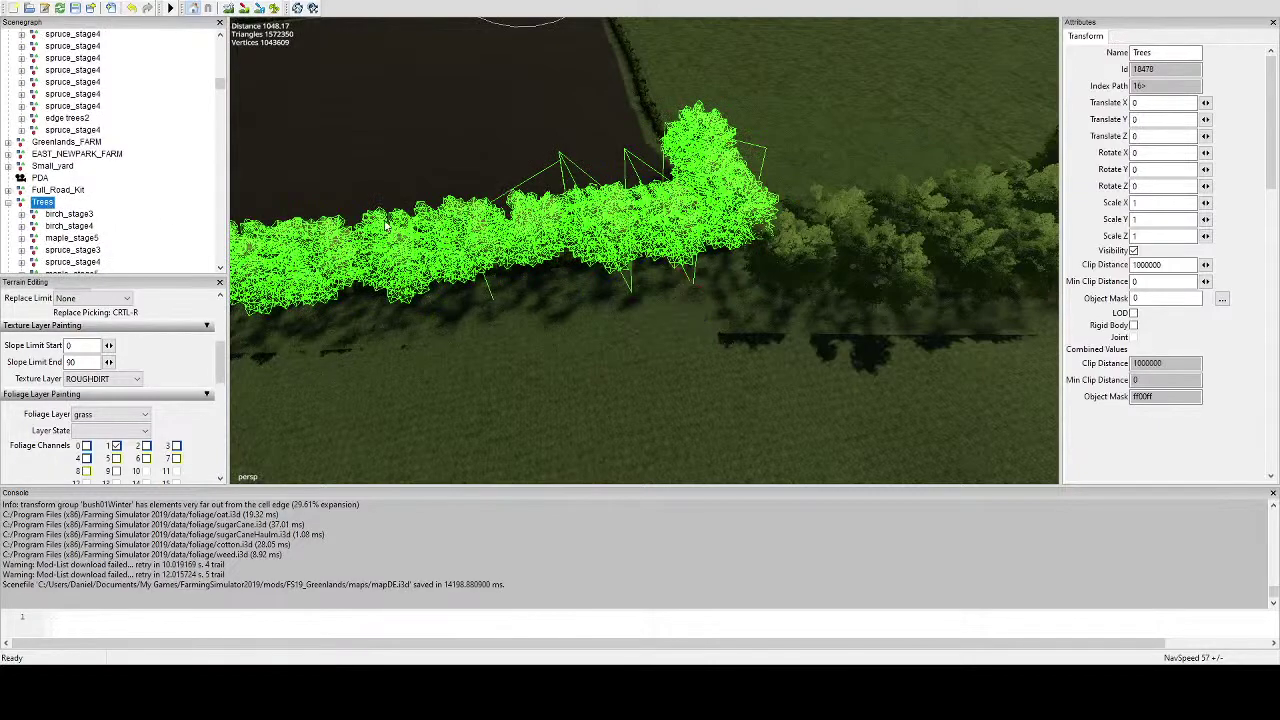
alt+drag(500, 234, 511, 291)
alt+middle_drag(584, 467, 496, 398)
scroll(520, 375, up, 4)
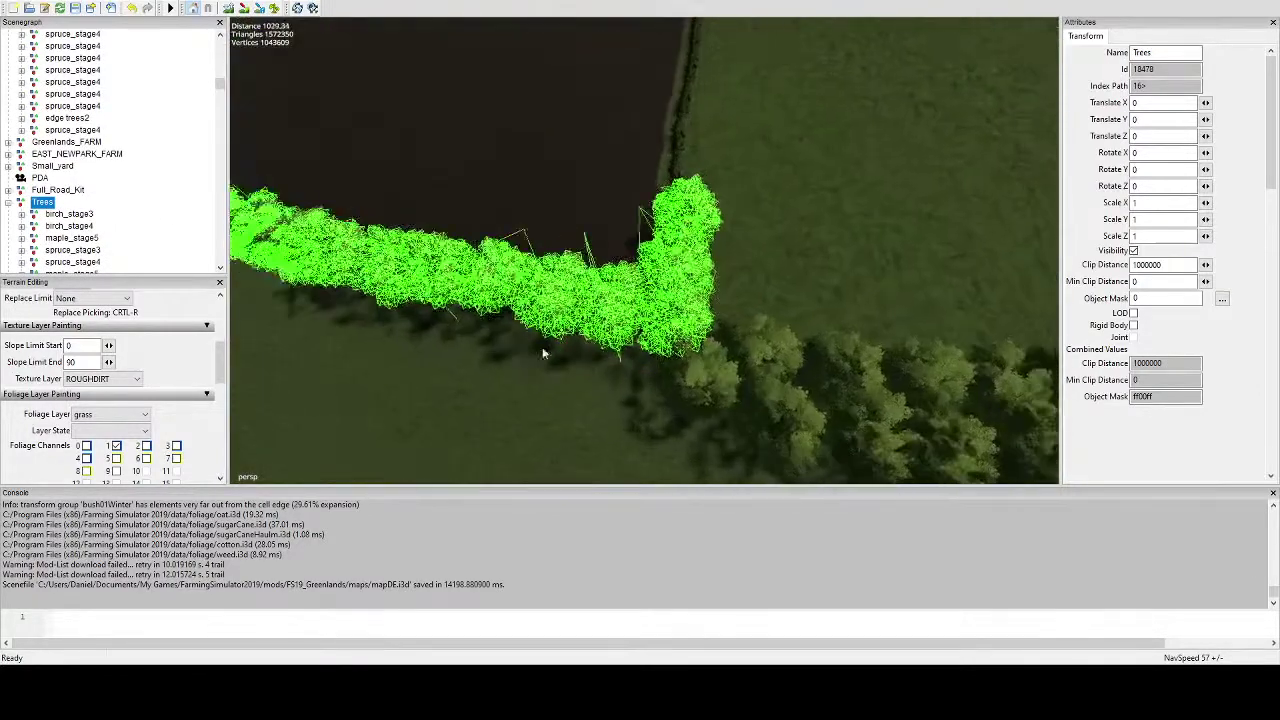
Select the existing maple_stage5 at the hedge corner, at about X -970, Z 76, and delete it.
click(658, 329)
alt+drag(658, 329, 607, 321)
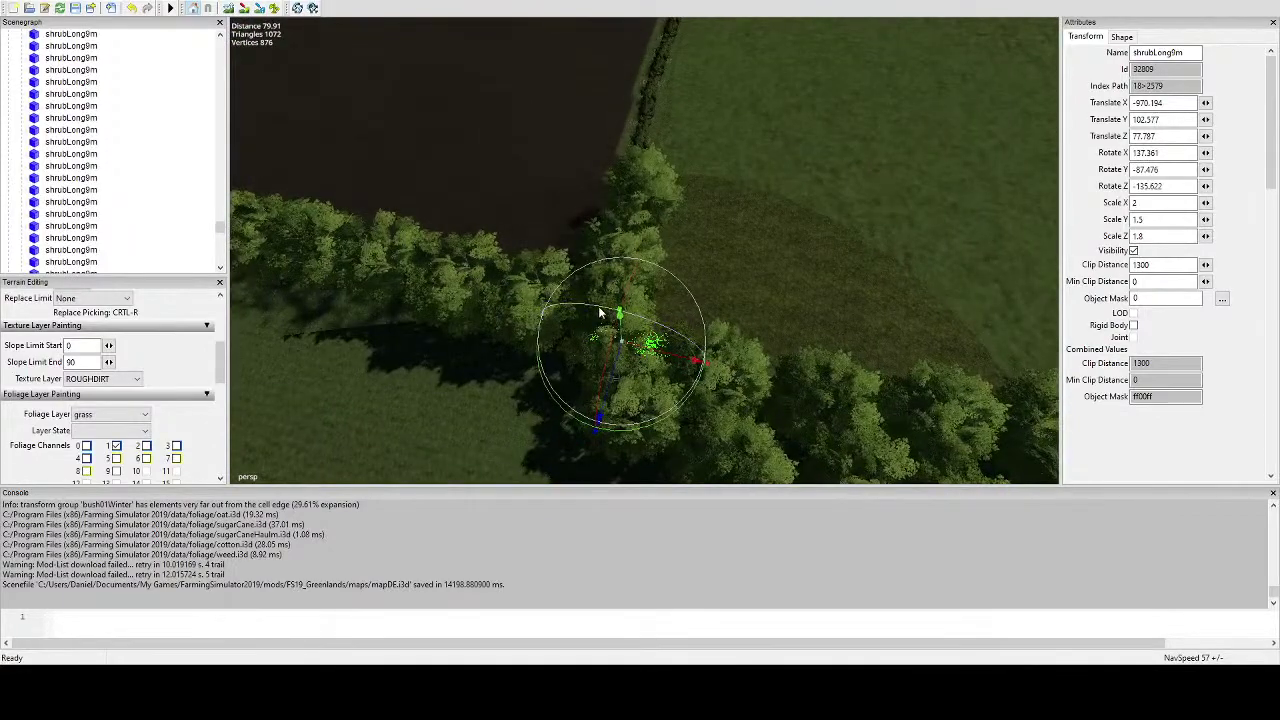
click(603, 302)
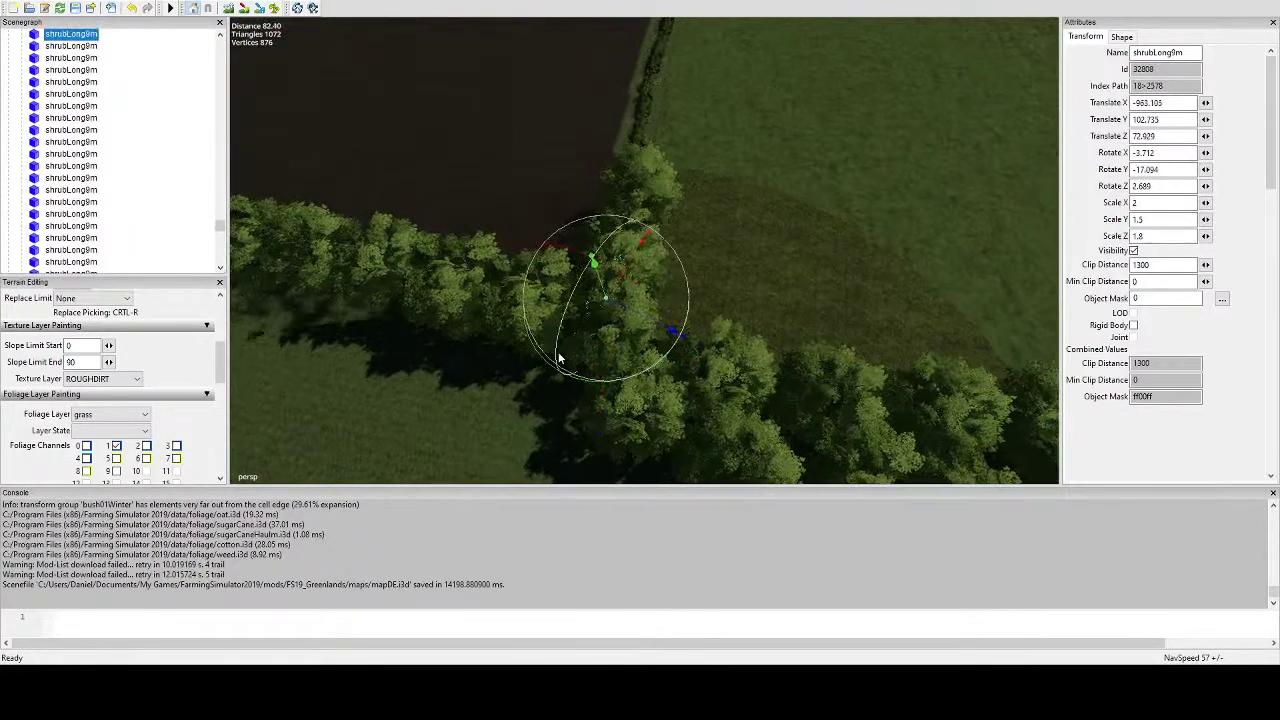
scroll(560, 350, up, 5)
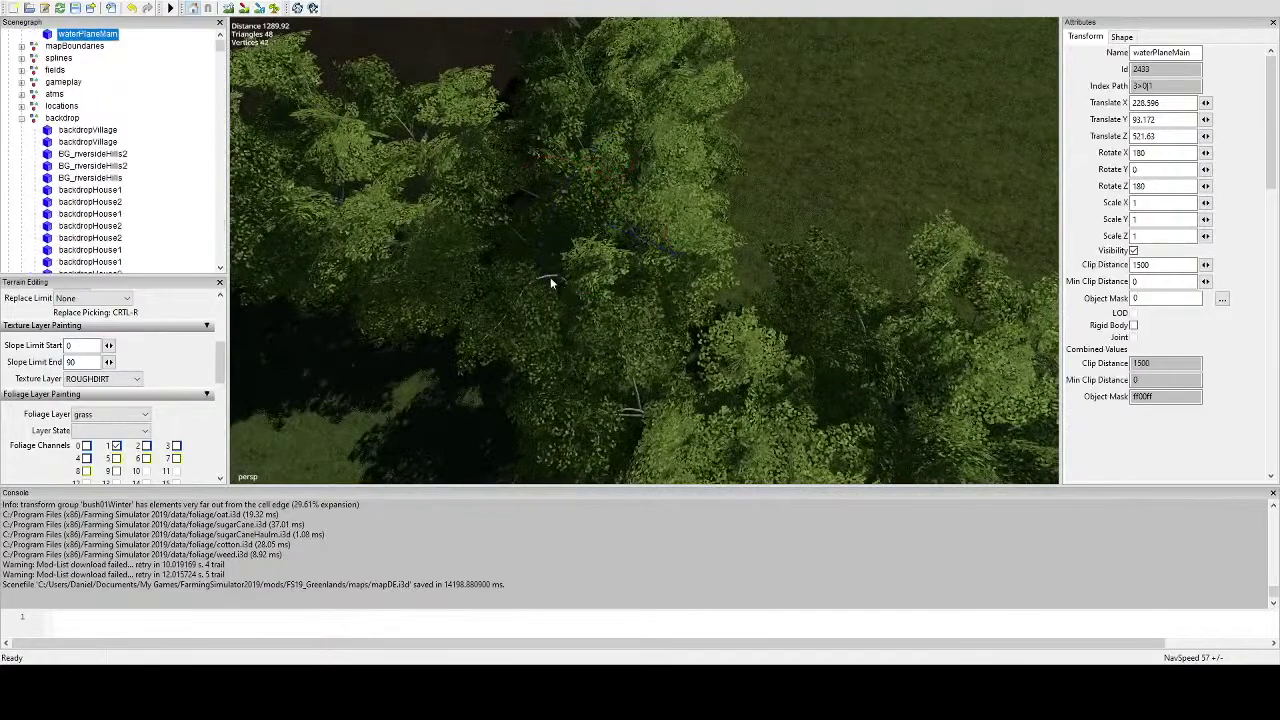
click(548, 283)
scroll(537, 286, up, 6)
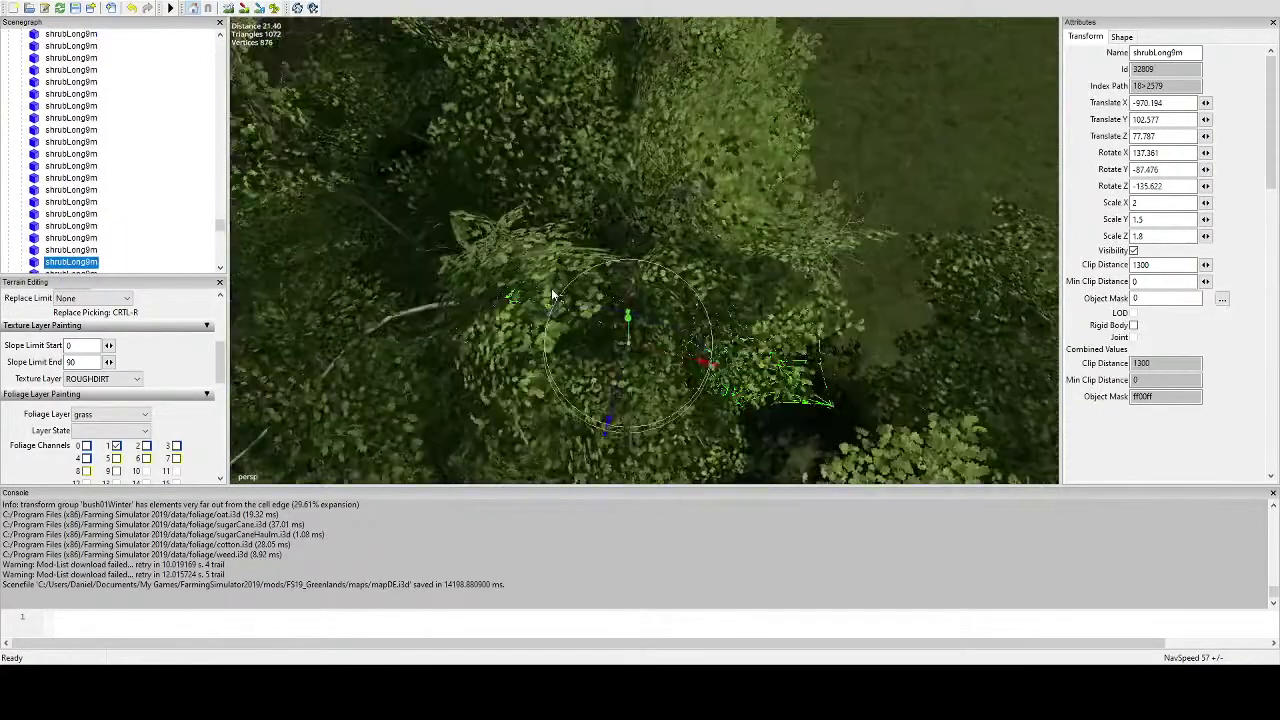
alt+drag(565, 266, 700, 108)
click(699, 107)
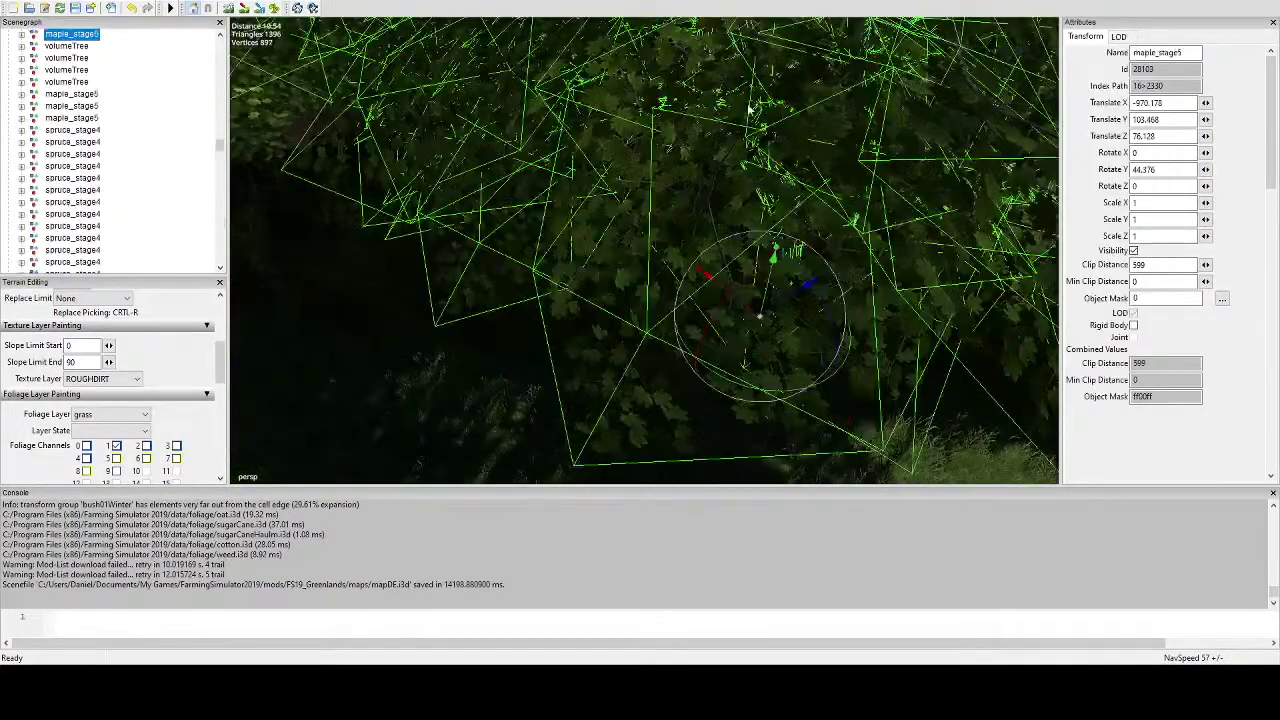
scroll(674, 196, down, 10)
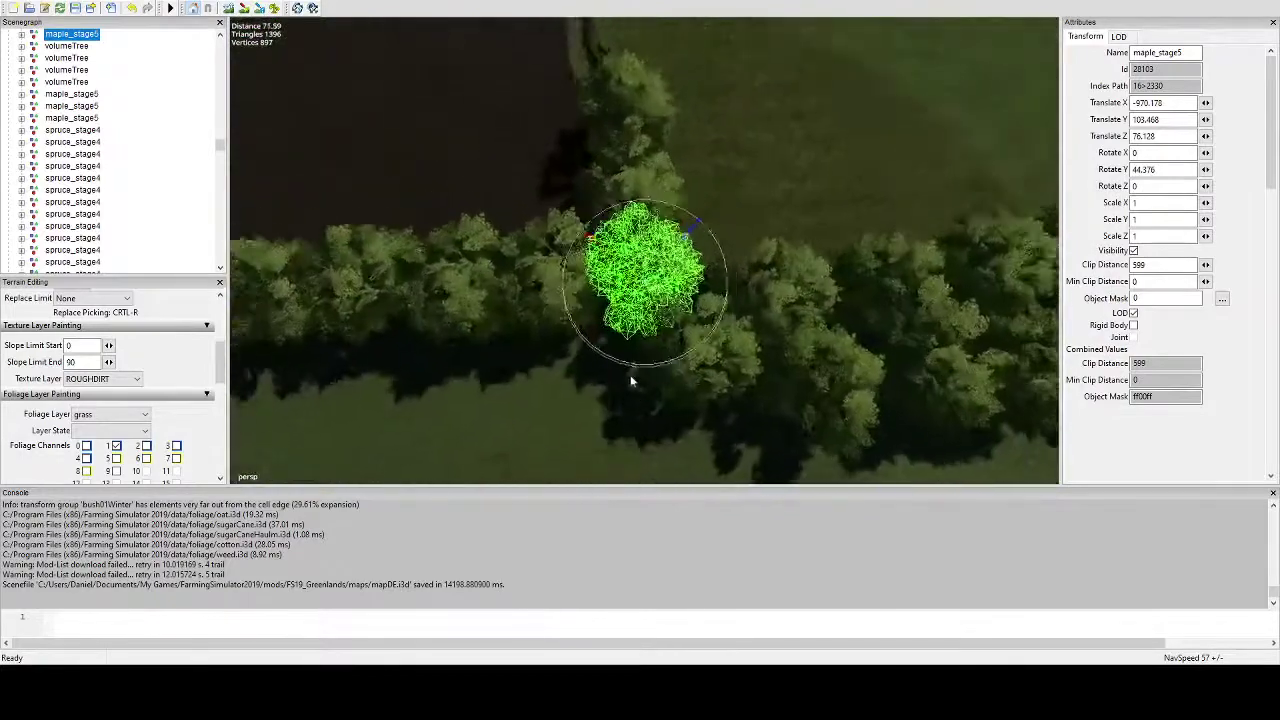
scroll(632, 380, down, 1)
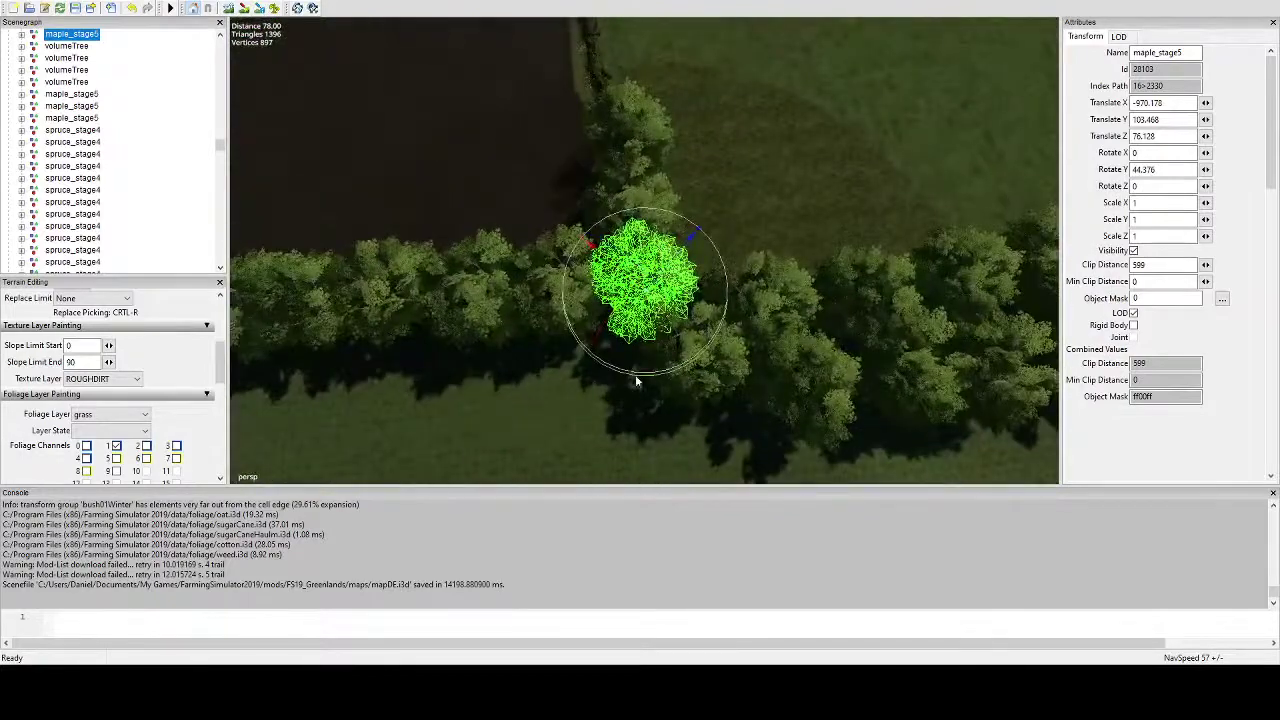
key(Delete)
Select the neighbouring maple_stage5 in the hedge at about X -969, Z 61, and delete it.
click(574, 309)
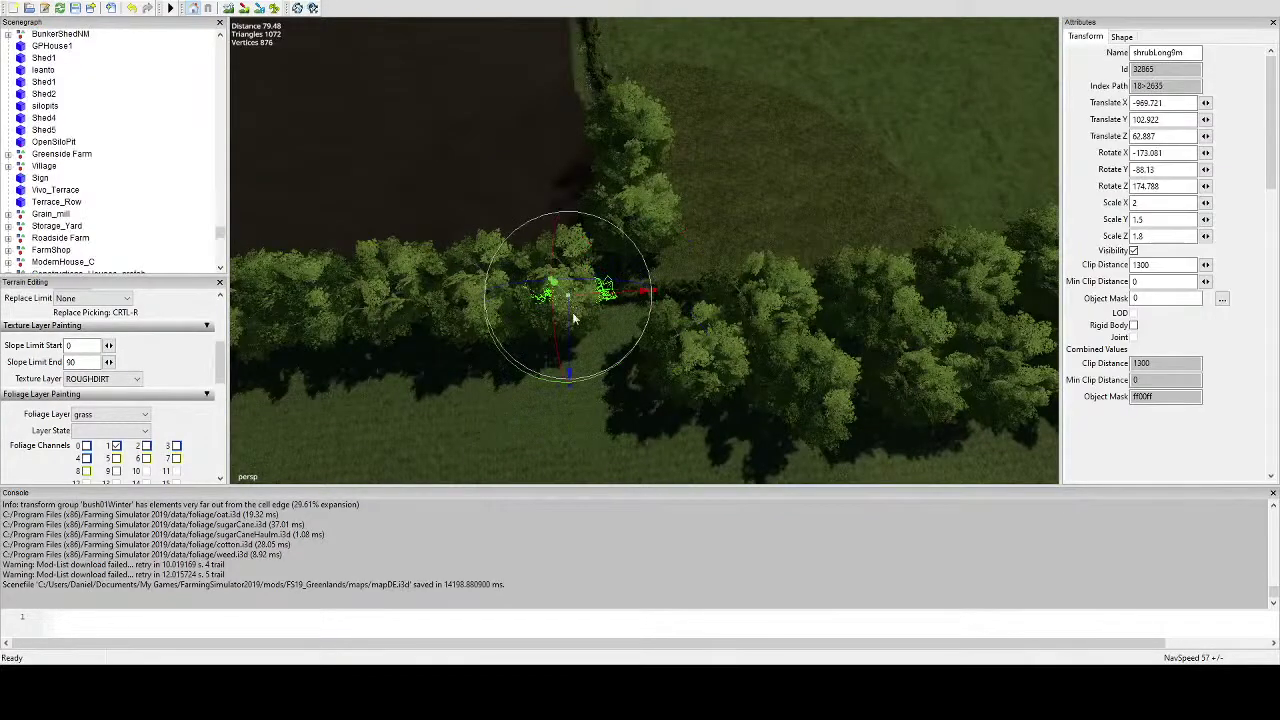
click(560, 272)
click(551, 294)
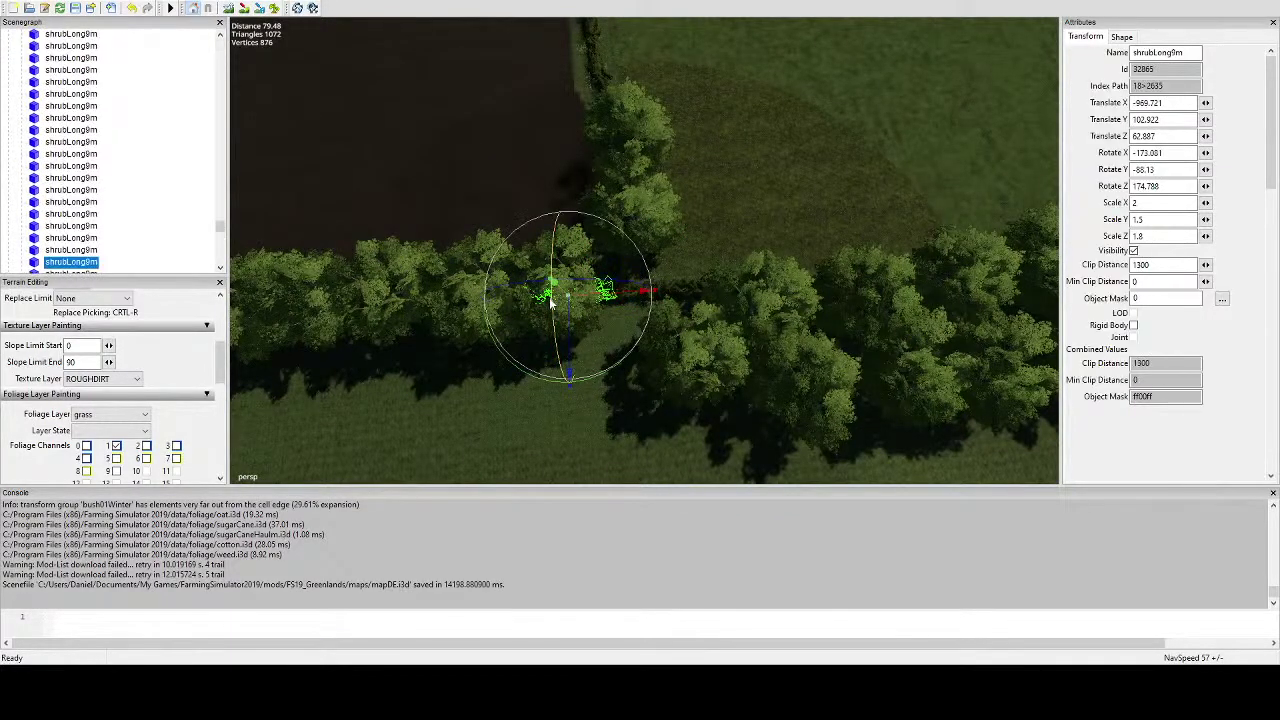
scroll(590, 248, up, 6)
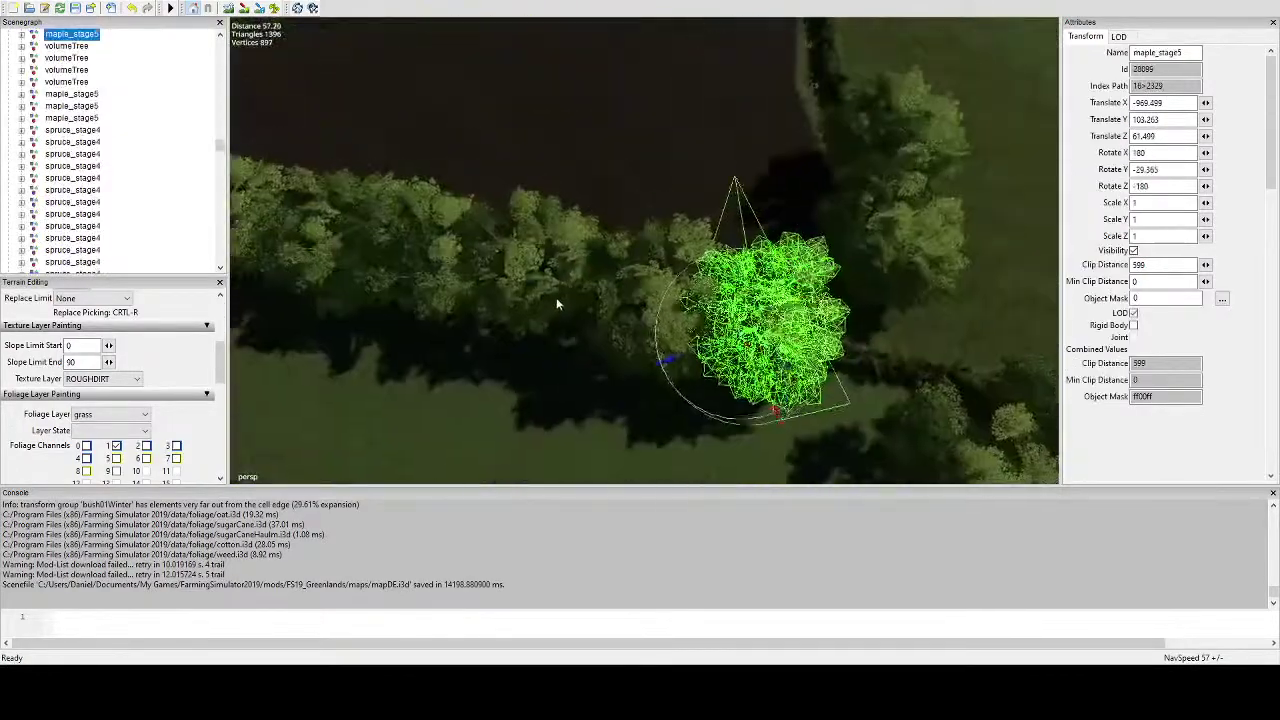
key(Delete)
Delete the hedge maple at about X -970, Z 49 and the next tree along the row.
click(99, 38)
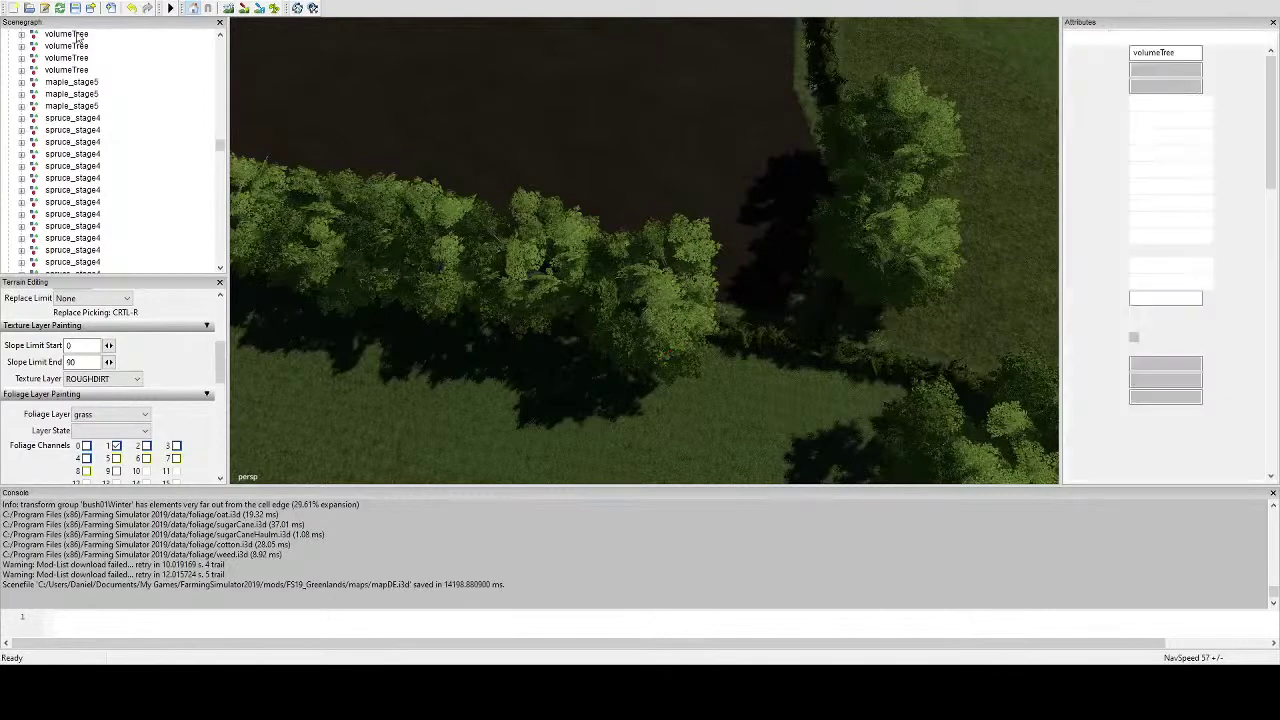
click(600, 305)
key(Delete)
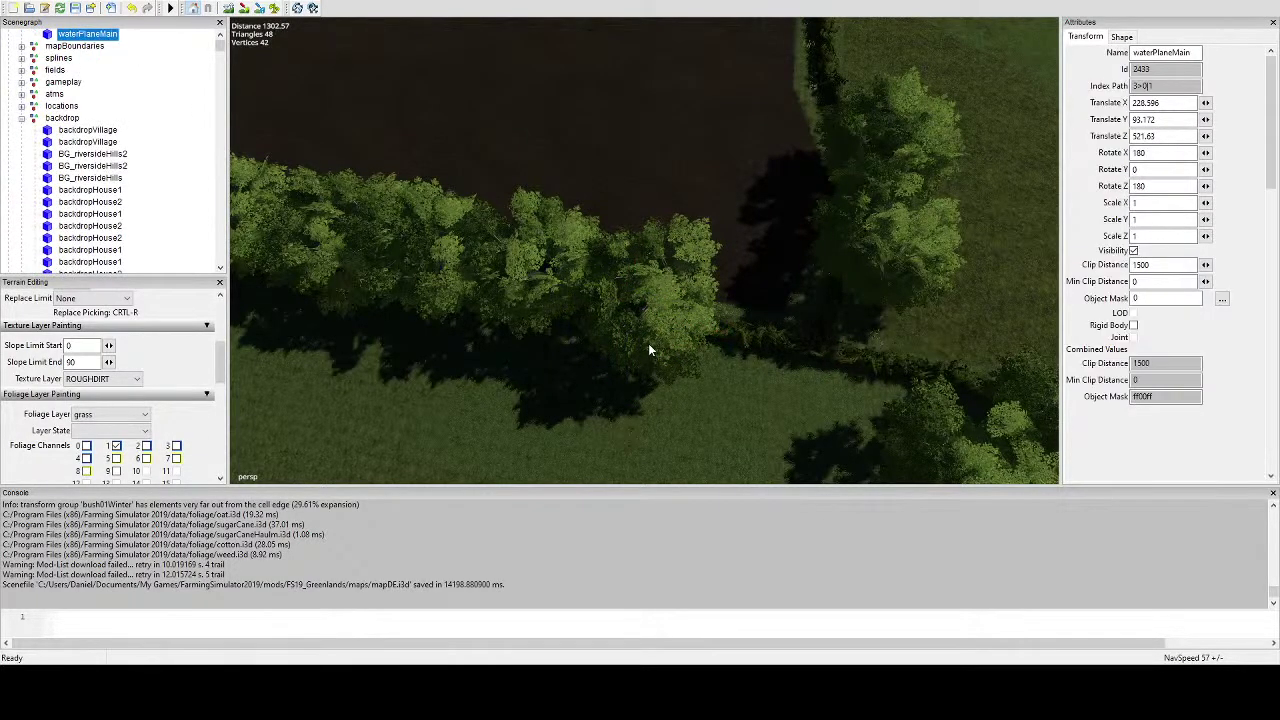
scroll(676, 318, up, 5)
alt+drag(676, 310, 631, 123)
click(630, 116)
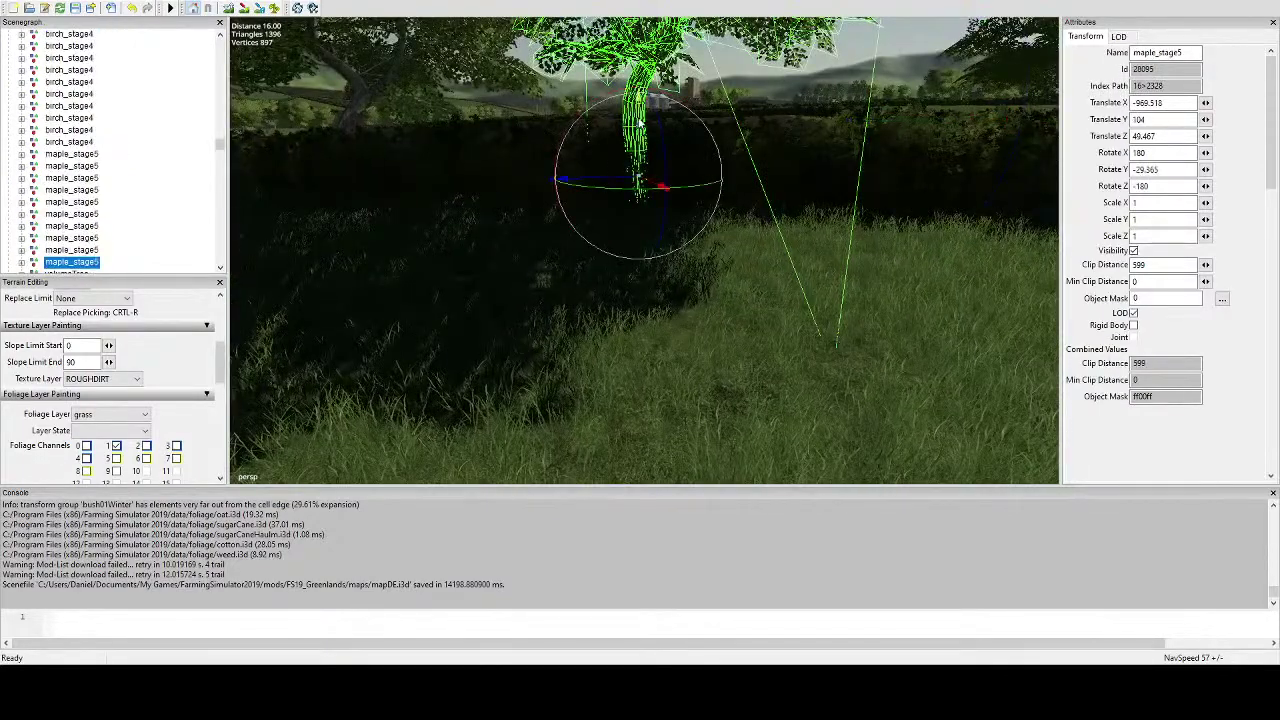
key(Delete)
click(357, 102)
key(Delete)
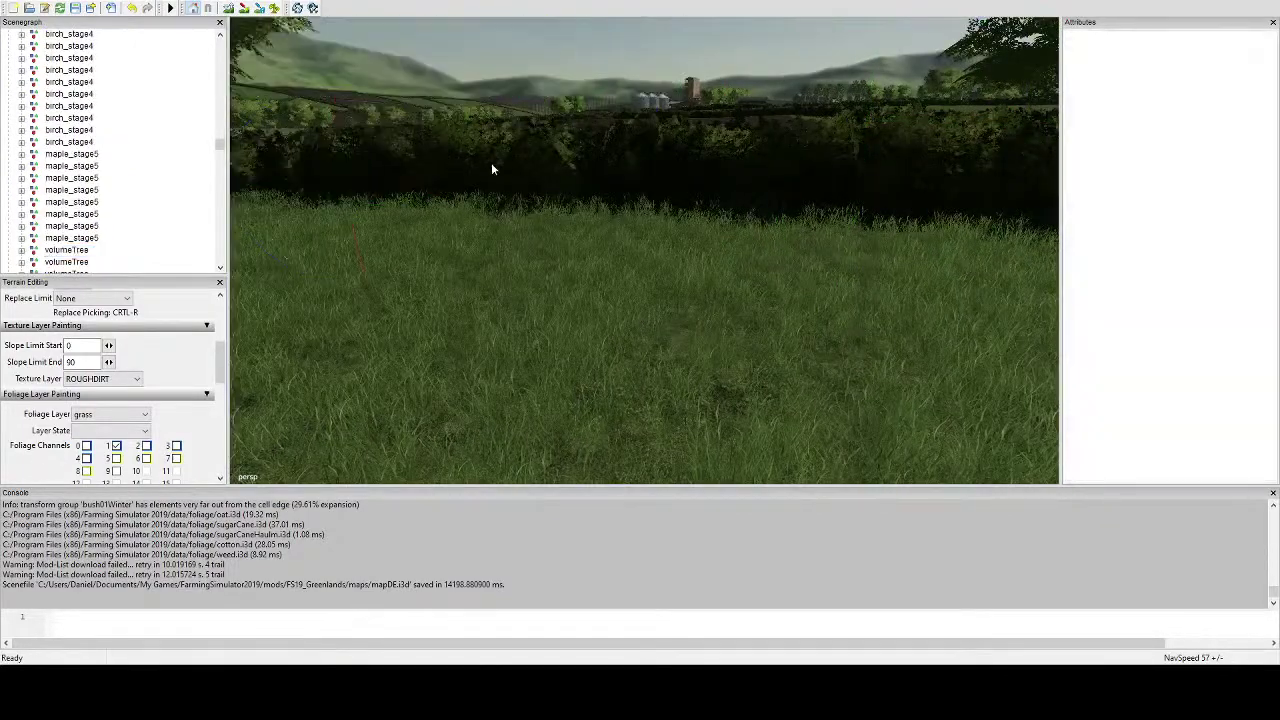
Delete the following two maples between the hedge corner and the maple at about Z -1.
middle_drag(491, 166, 668, 224)
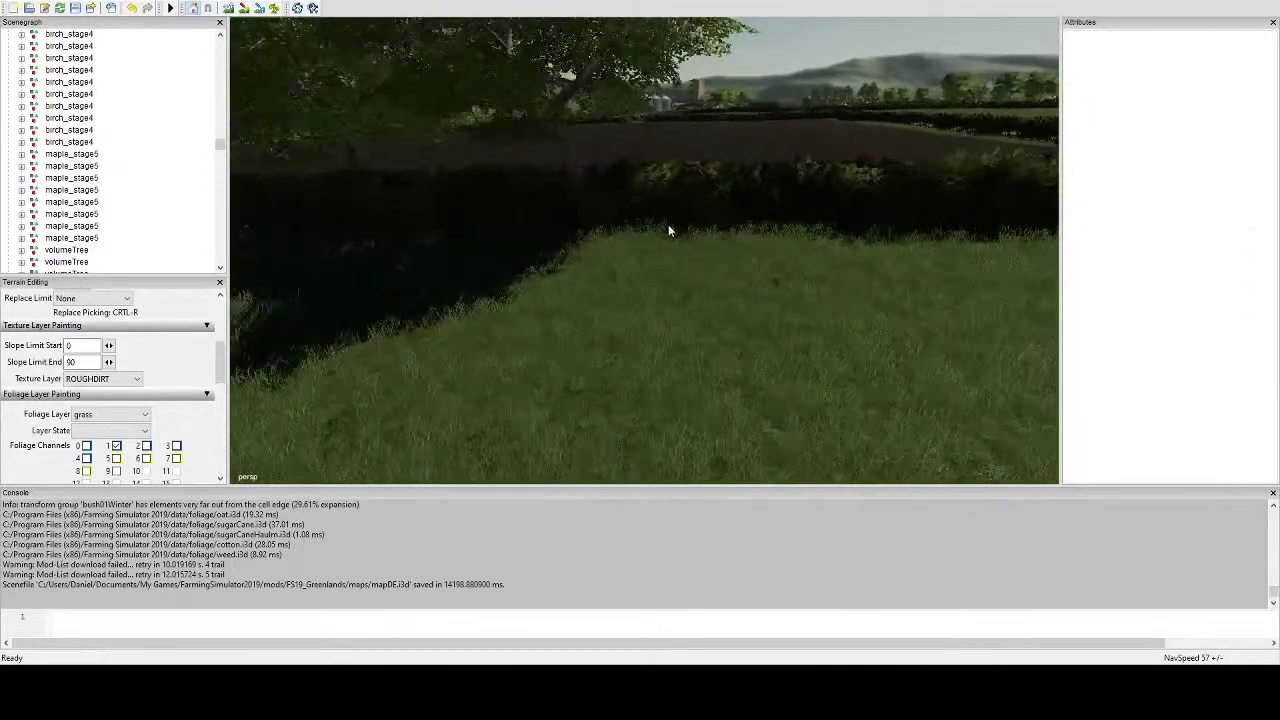
click(592, 163)
key(Delete)
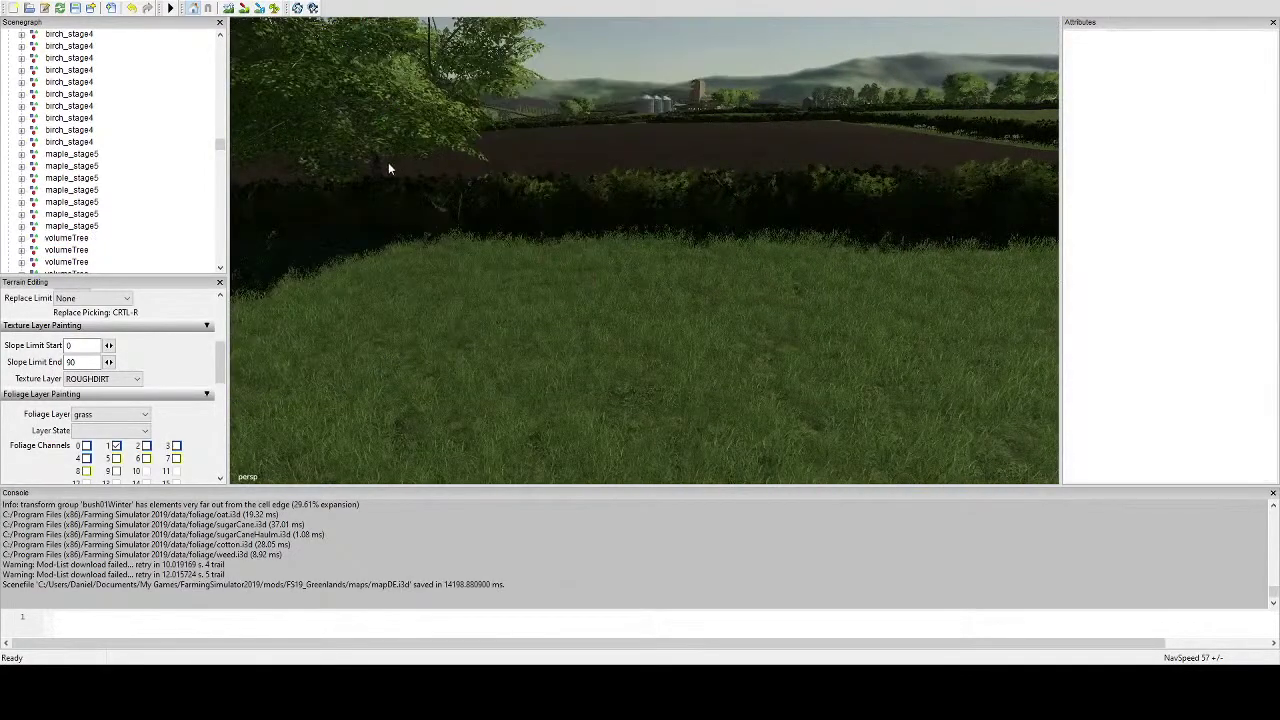
click(388, 162)
key(Delete)
Delete the maple at about X -967, Z -1 and its next neighbour farther along the hedge.
alt+middle_drag(478, 175, 598, 195)
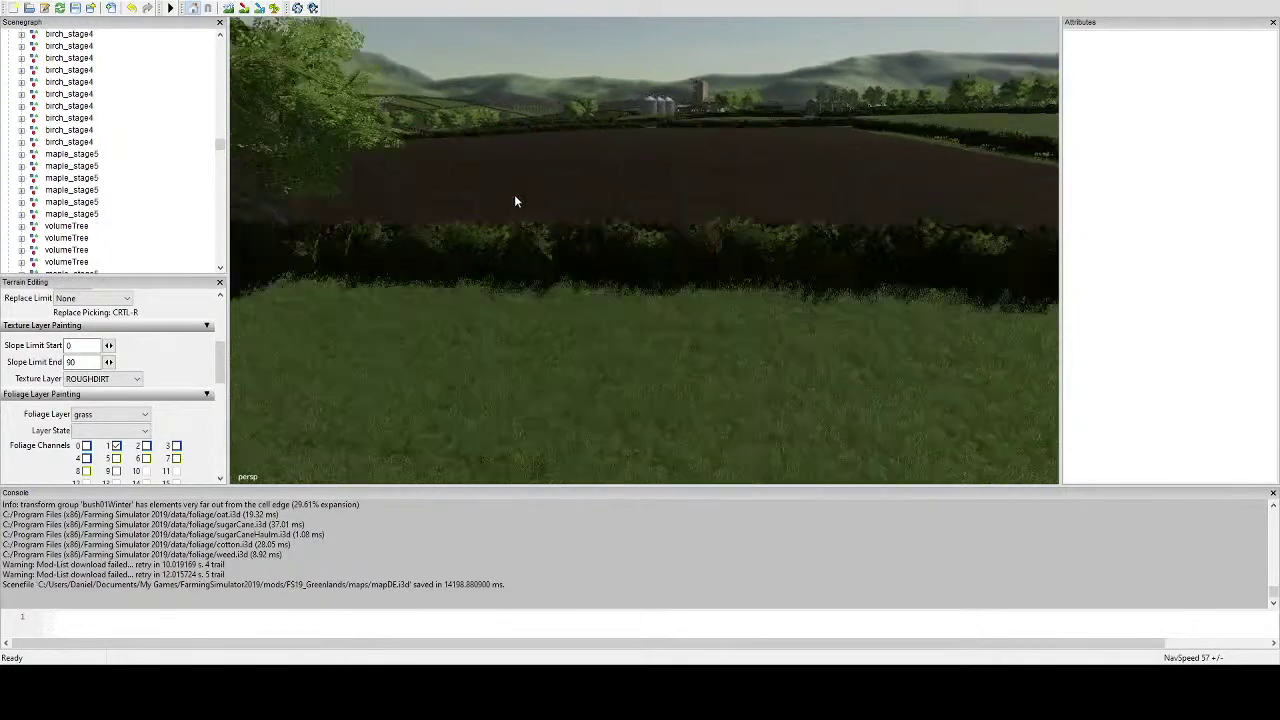
click(785, 214)
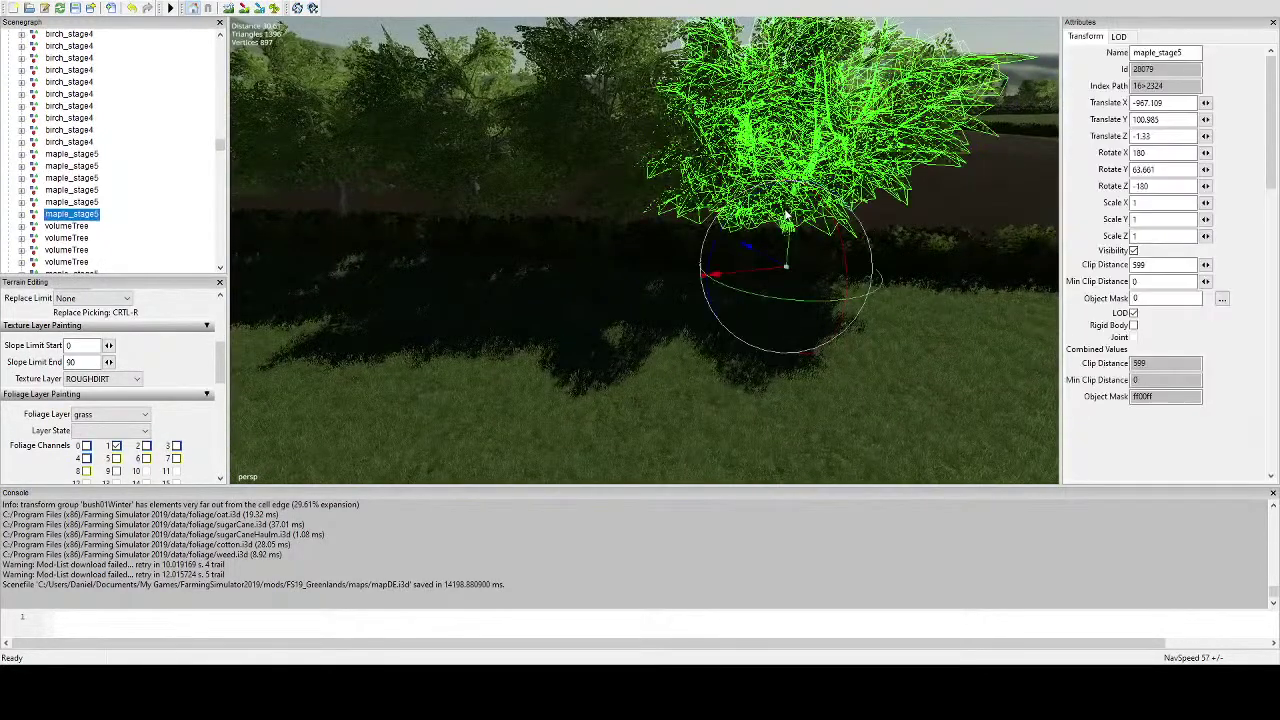
key(Delete)
click(634, 200)
key(Delete)
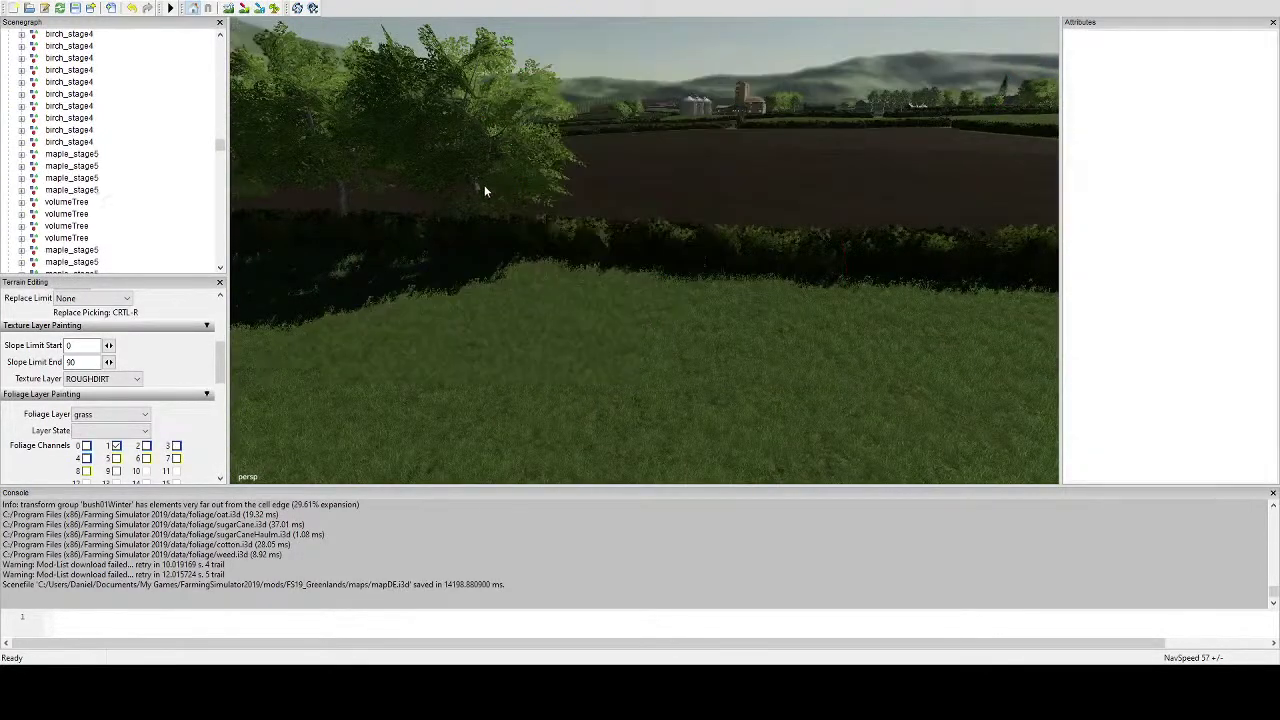
Delete the maple at about X -964, Z -37 and the one just before it in the hedge row.
click(484, 185)
key(Delete)
click(340, 192)
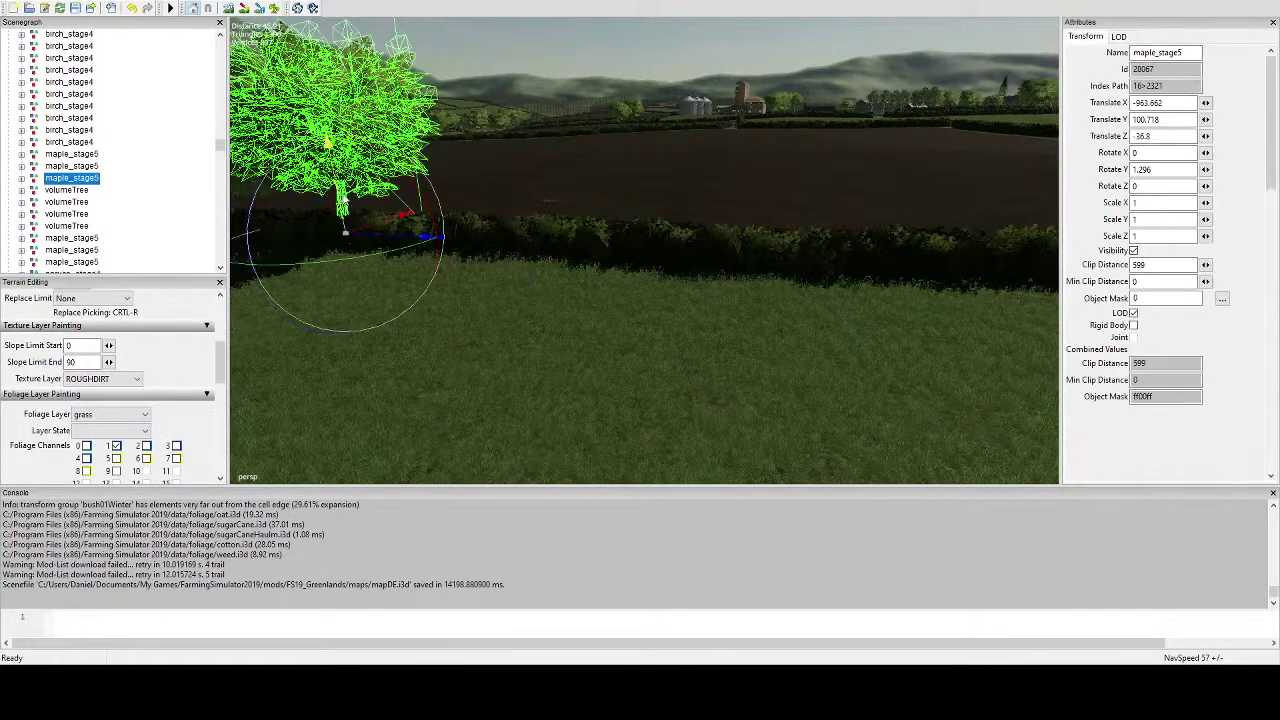
key(Delete)
Delete the maple at about X -963, Z -49 and the next two trees along the hedge.
alt+middle_drag(462, 219, 679, 192)
click(682, 198)
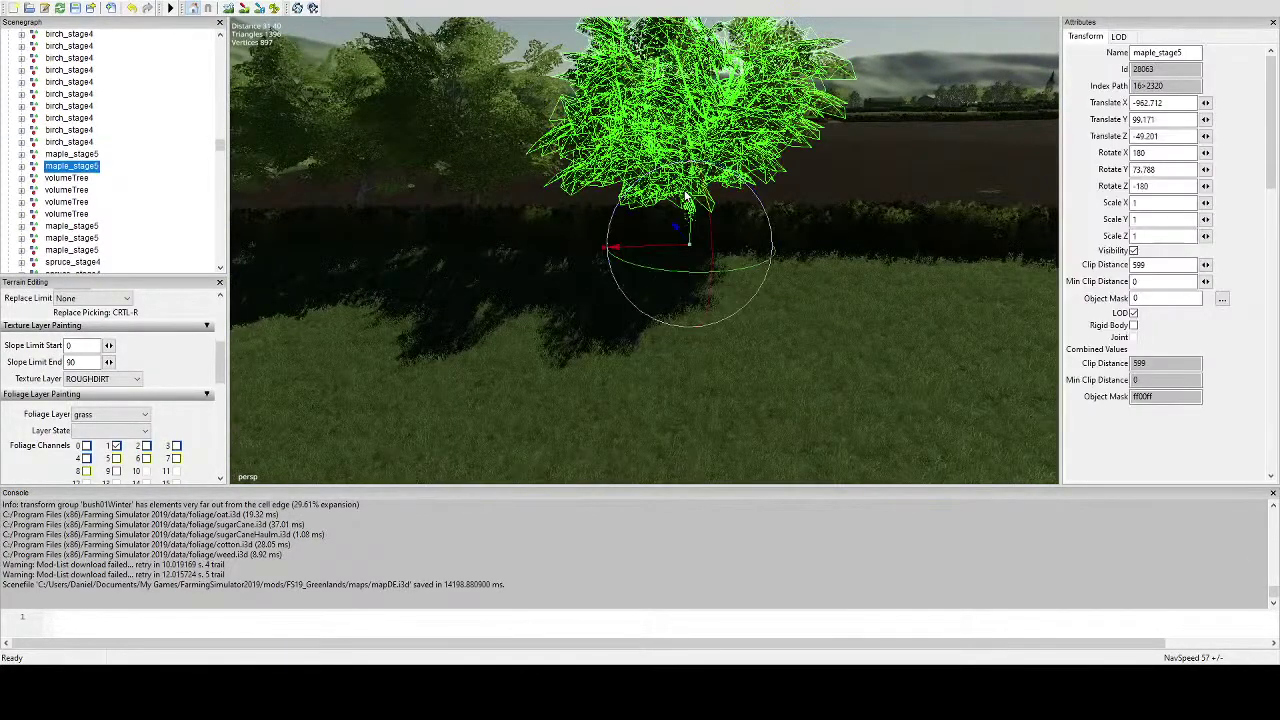
key(Delete)
click(472, 190)
key(Delete)
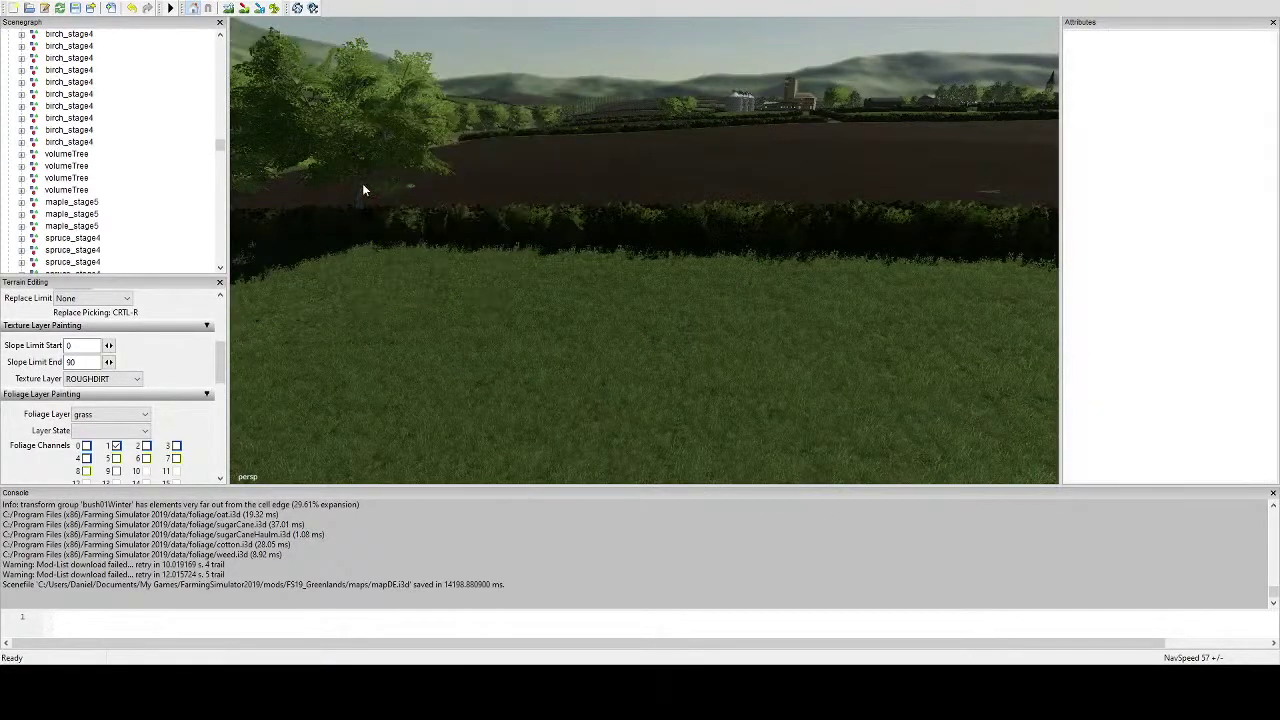
click(363, 190)
key(Delete)
Delete the large volumeTree at about X -981, Z -96 and the big tree standing beside it.
right_drag(456, 202, 742, 270)
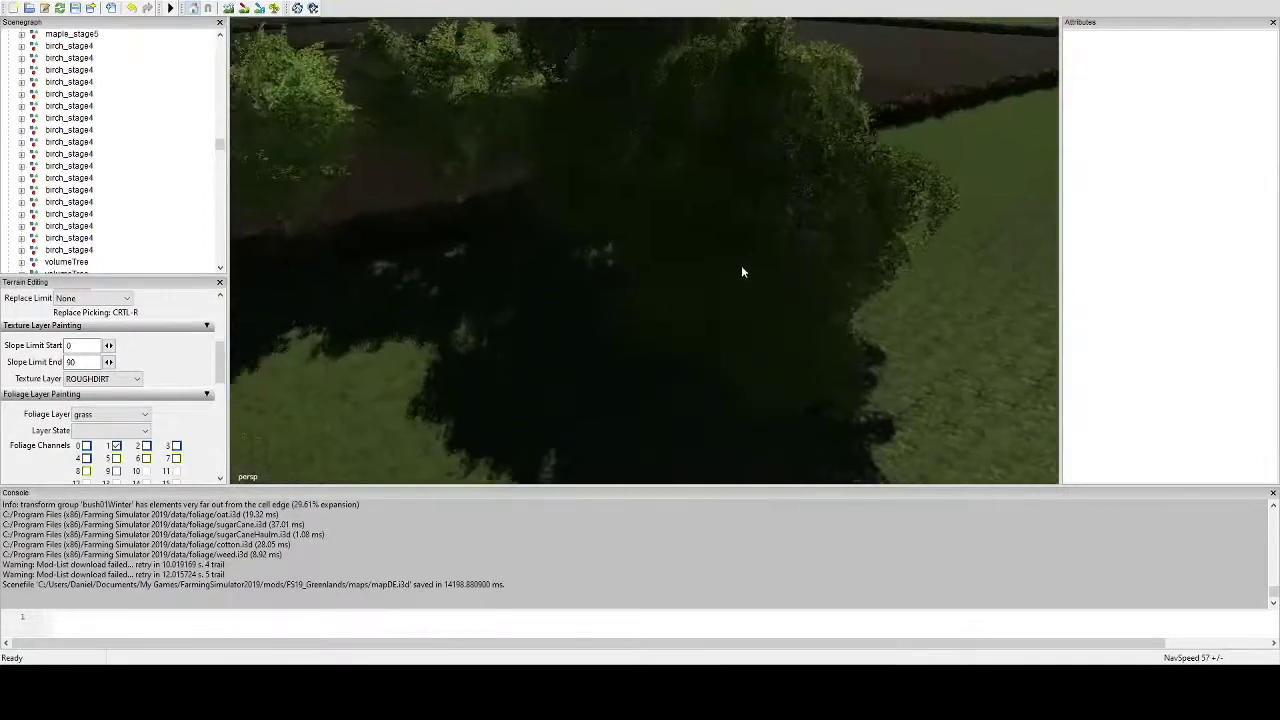
click(742, 271)
click(797, 166)
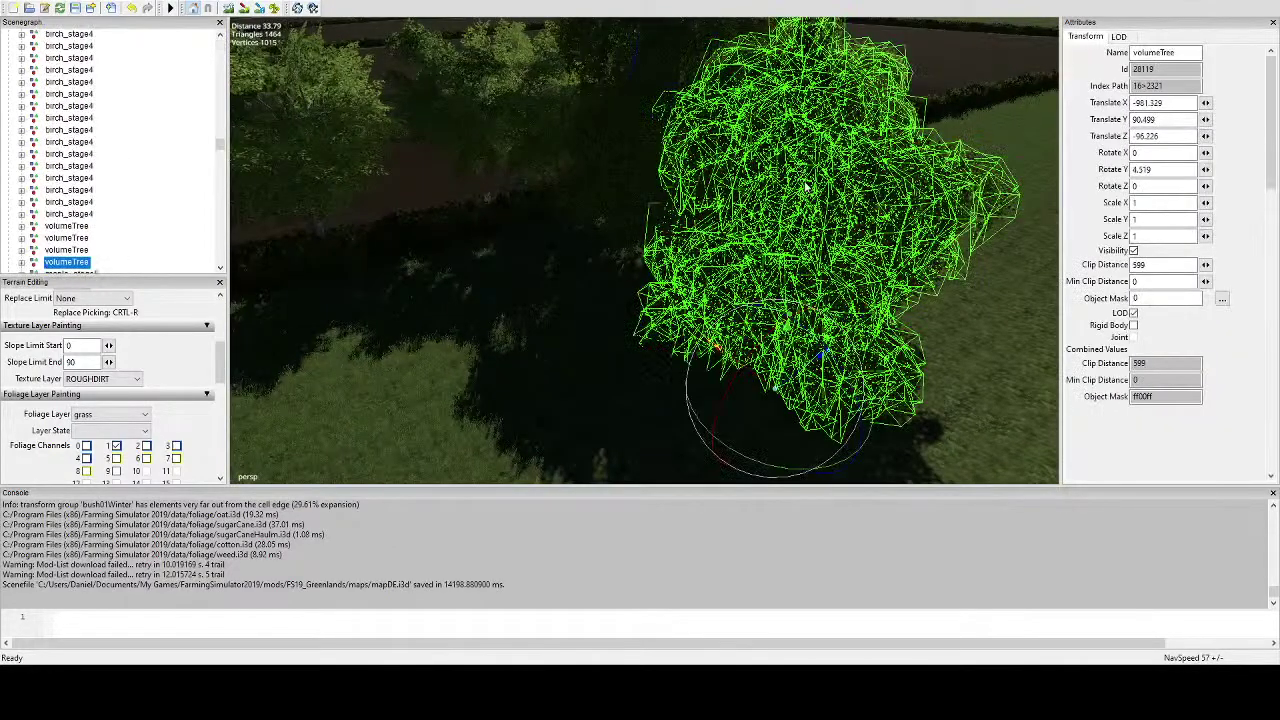
key(Delete)
click(675, 239)
click(674, 241)
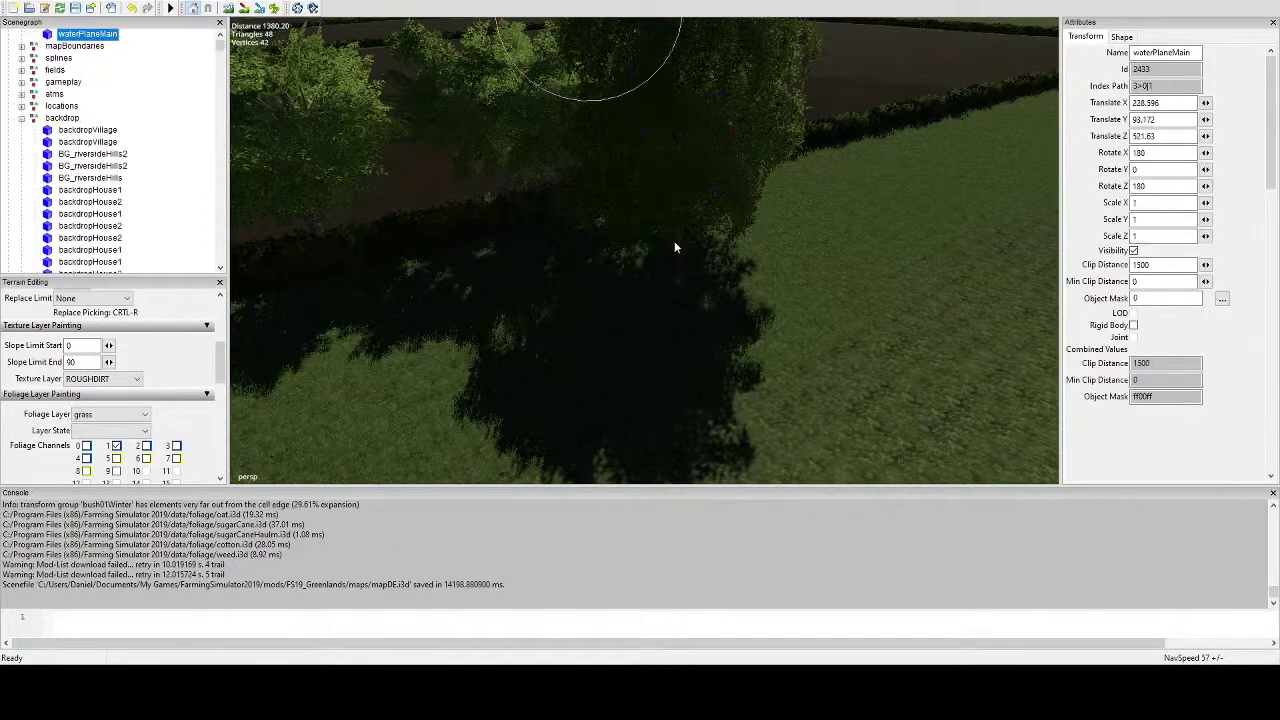
click(675, 245)
key(Delete)
Delete the maple at about X -958, Z -92 and the remaining two trees beside it along the hedge.
click(619, 160)
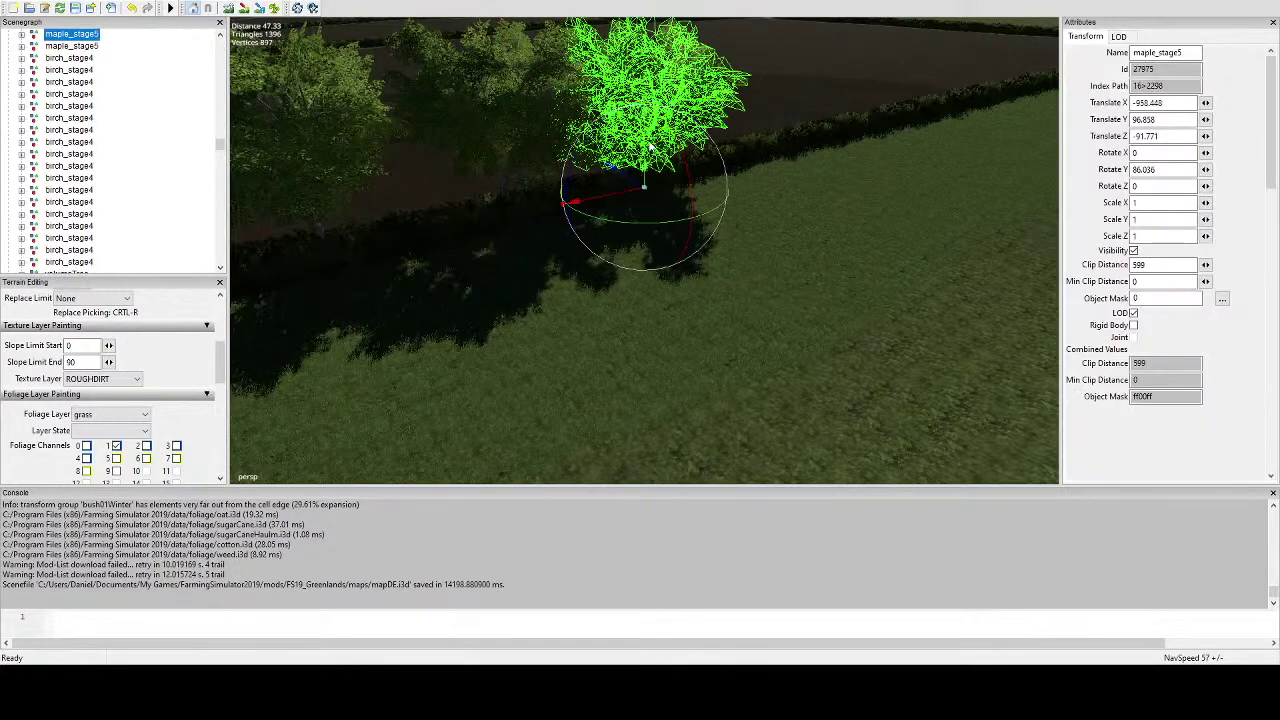
key(Delete)
click(508, 180)
key(Delete)
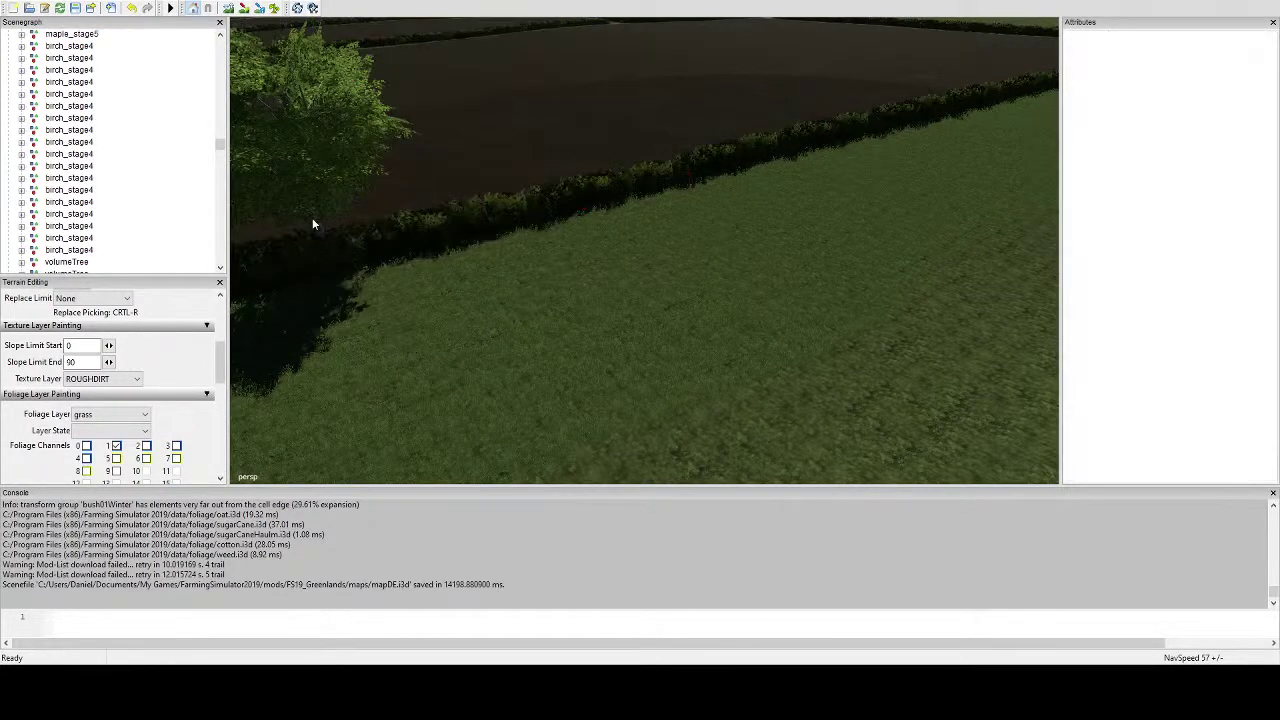
click(320, 240)
key(Delete)
Duplicate the maple at X -982, Z 82 to the hedge corner at about X -972, Z 75, with Rotate Y about 1.
scroll(533, 287, down, 8)
alt+drag(577, 240, 451, 370)
alt+drag(606, 337, 576, 356)
scroll(557, 369, up, 8)
right_drag(577, 363, 654, 397)
click(714, 278)
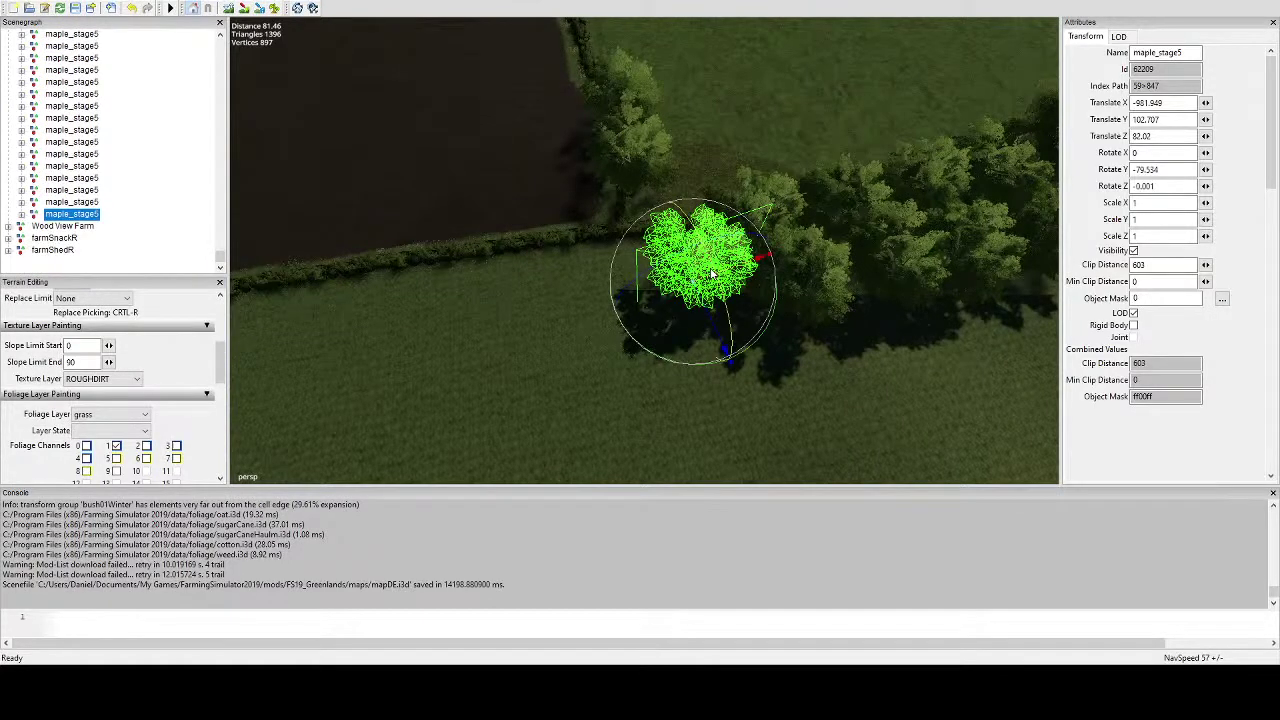
key(ctrl+d)
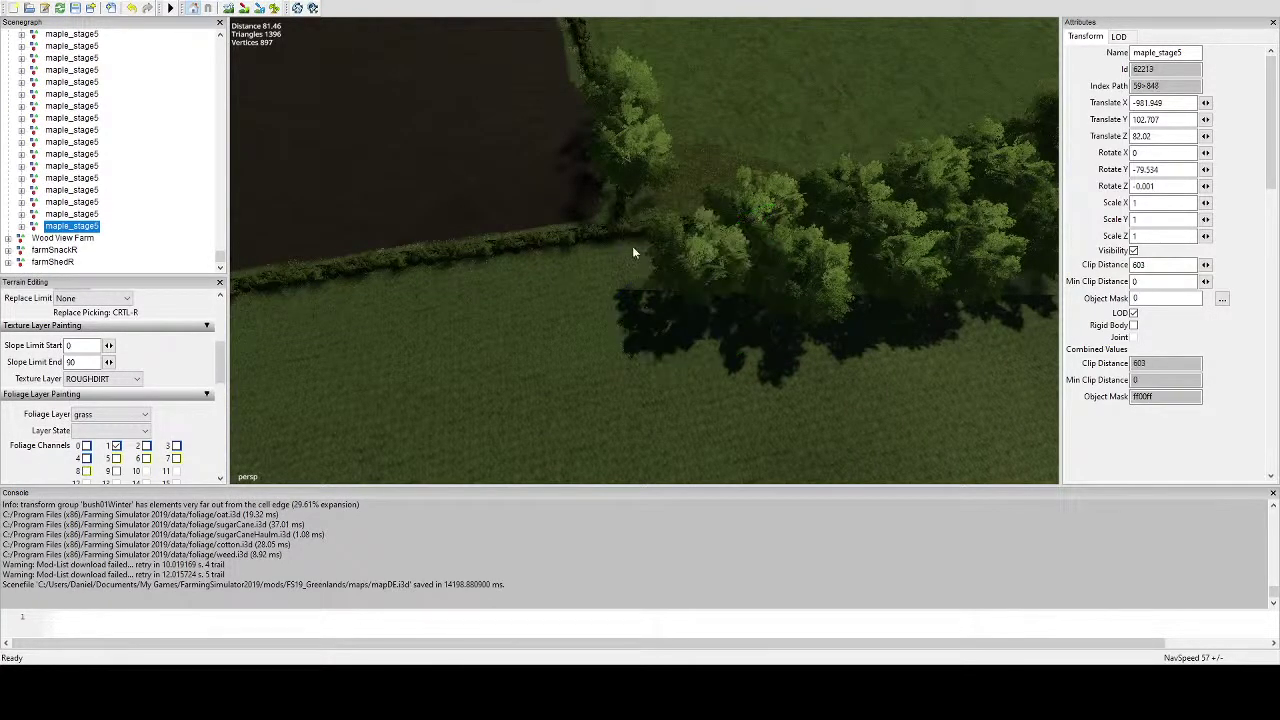
key(ctrl+b)
right_drag(645, 241, 613, 338)
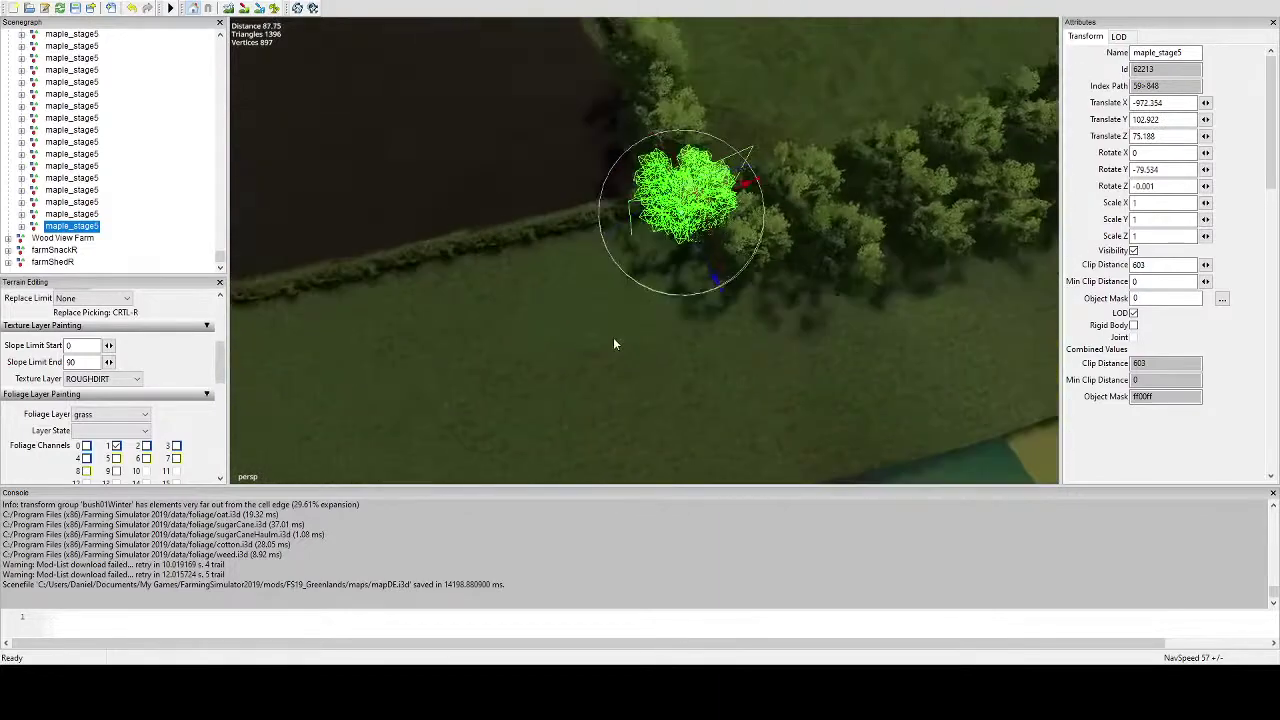
drag(691, 293, 588, 216)
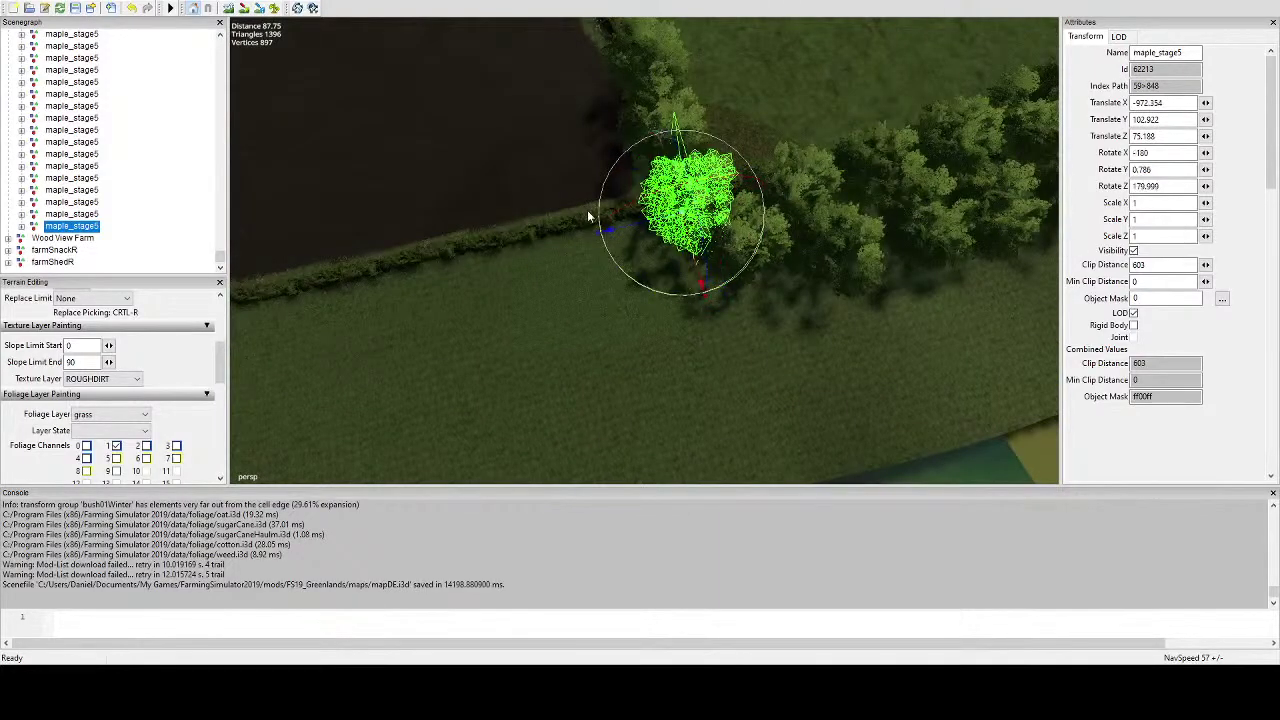
Duplicate the corner maple to about X -973, Z 61, and turn it to Rotate Y about 35.
key(ctrl+d)
key(ctrl+b)
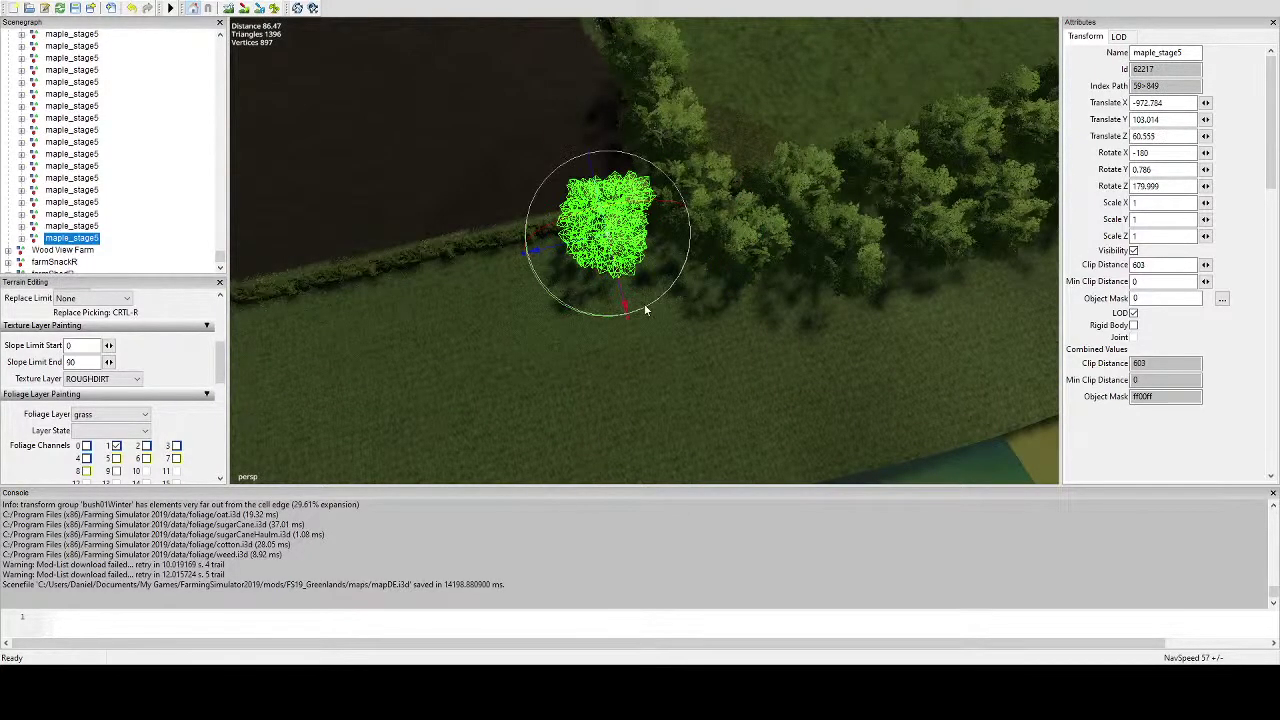
drag(651, 309, 502, 187)
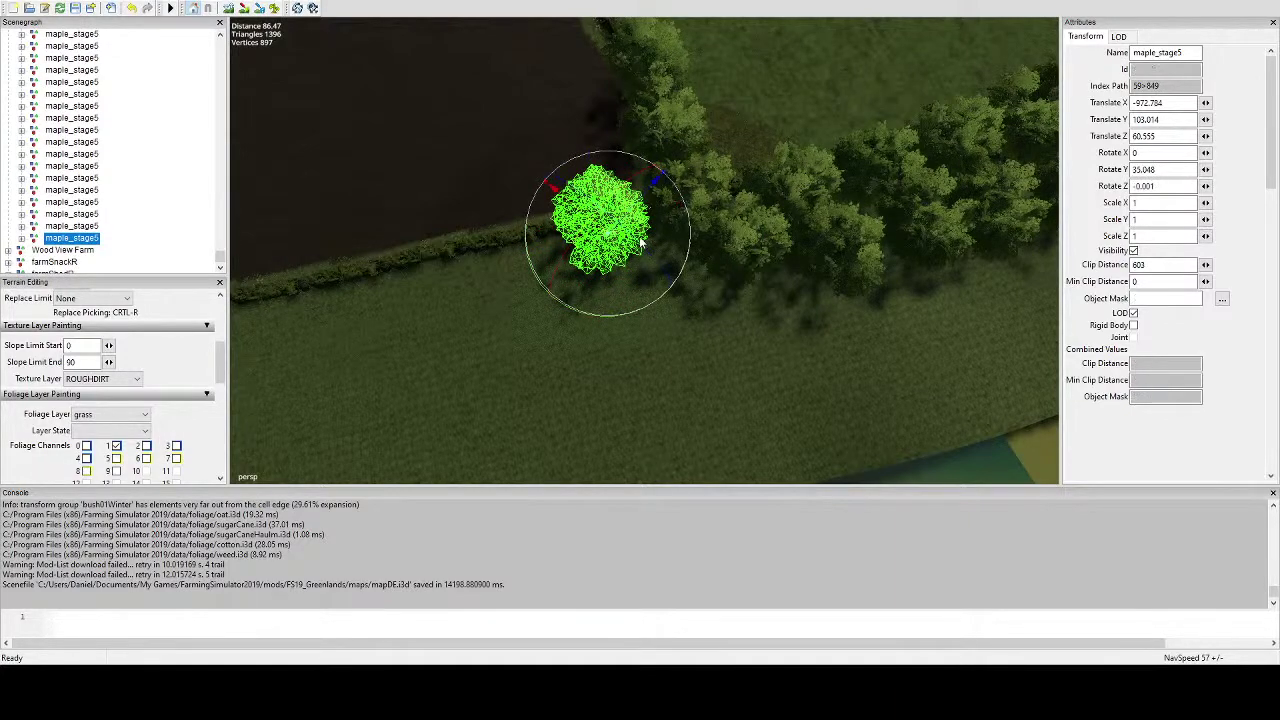
Add another maple duplicate on the outer side at about X -985, Z 66, with Rotate Y about -51.
key(ctrl+d)
drag(605, 232, 728, 167)
right_drag(728, 169, 778, 138)
alt+drag(780, 138, 660, 291)
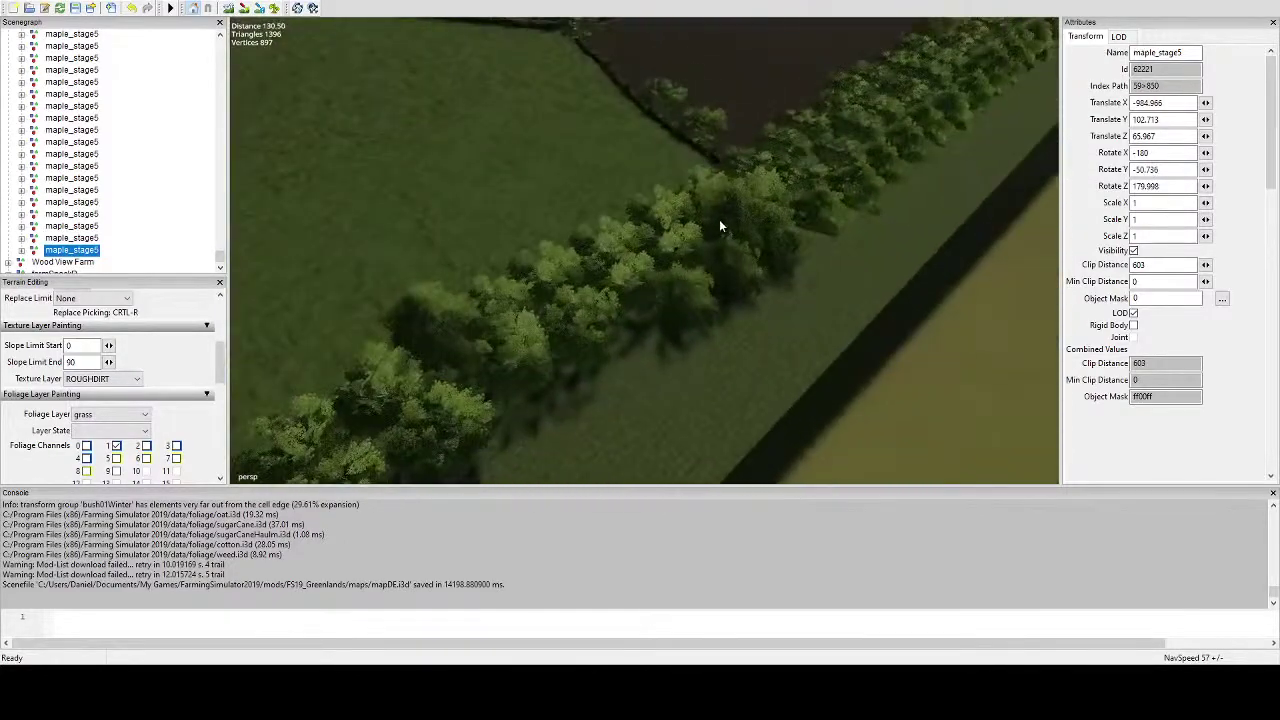
Duplicate the volume tree at X -971, Z 152 to the hedge at about X -972, Z 47, with Rotate Y about -83.
click(443, 318)
click(430, 327)
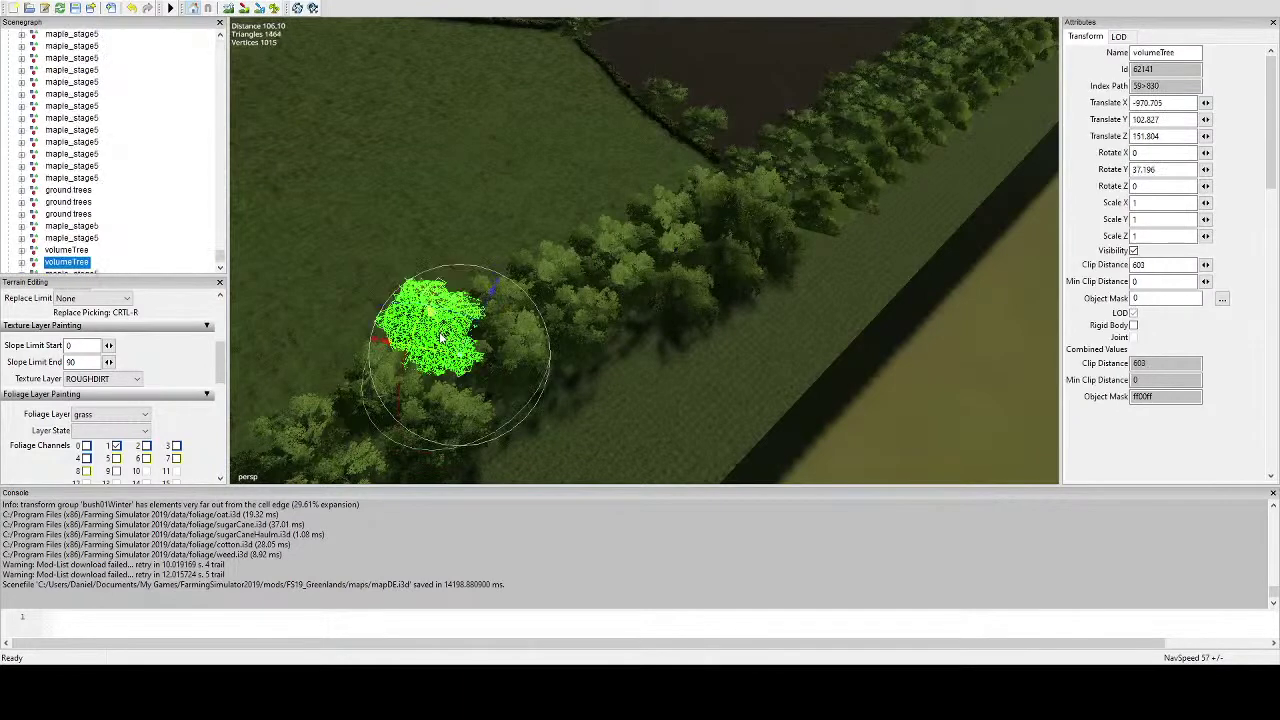
alt+drag(440, 336, 390, 371)
alt+middle_drag(390, 369, 592, 382)
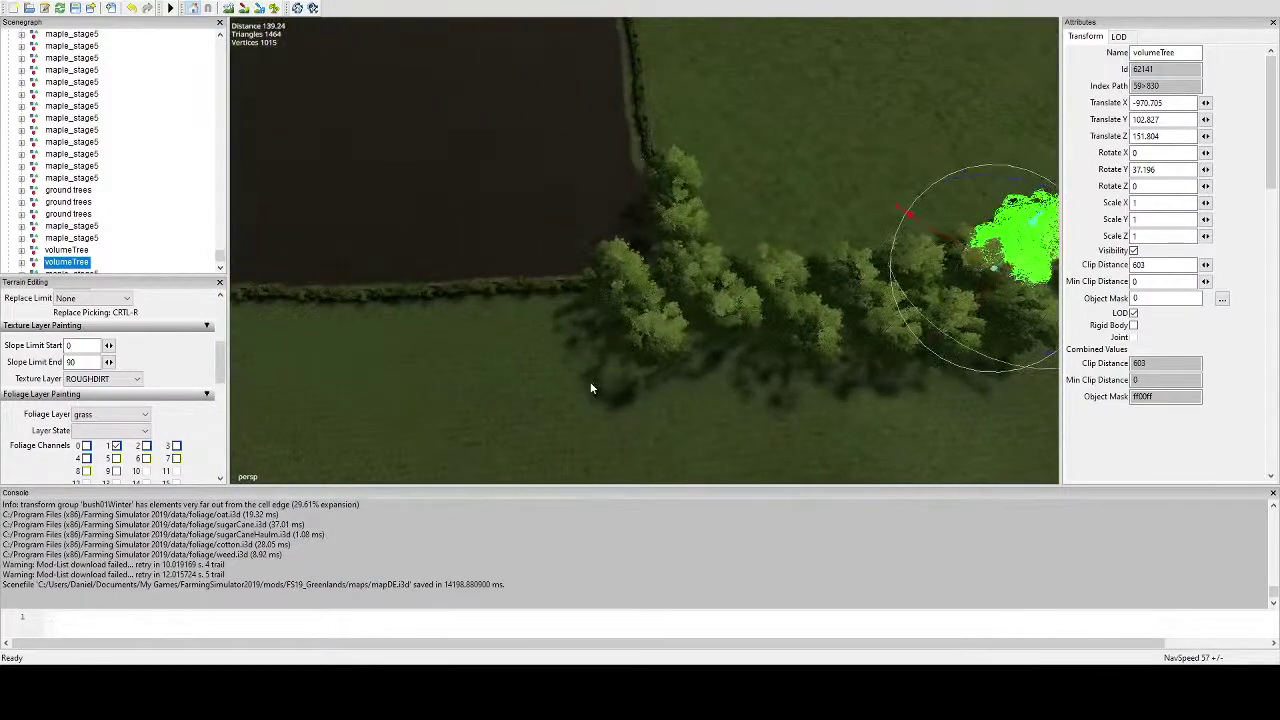
click(555, 302)
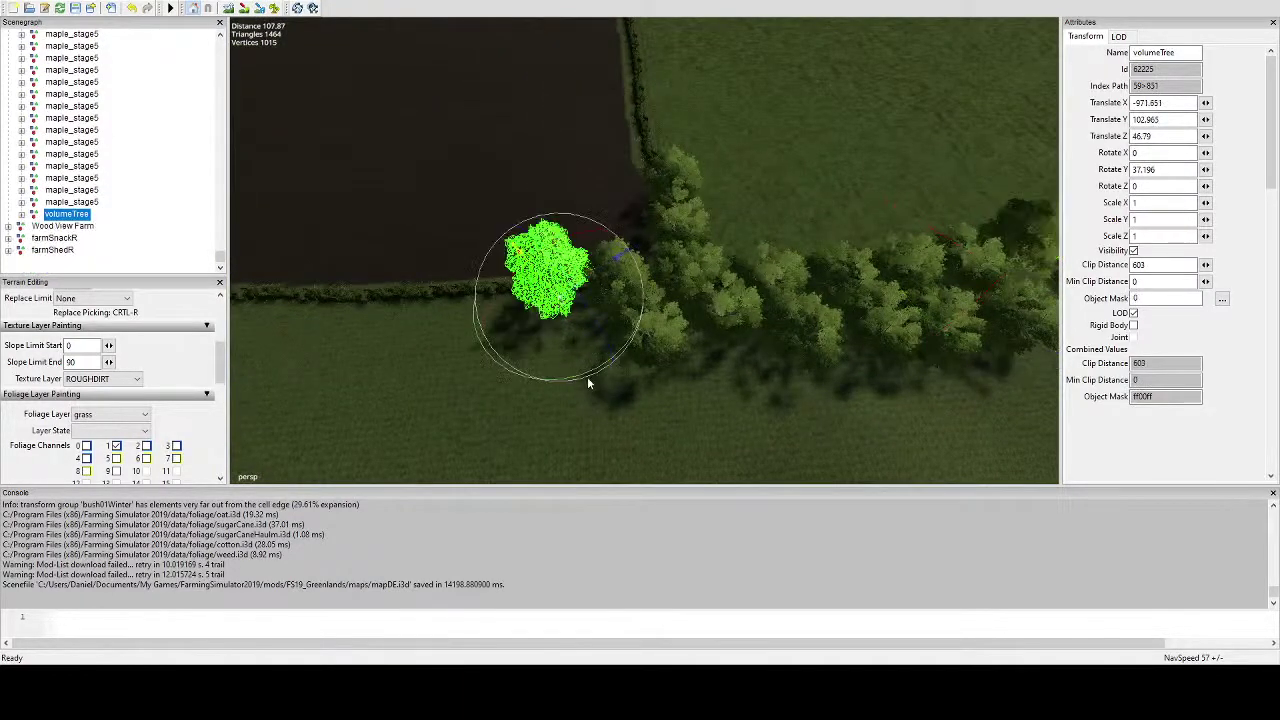
drag(584, 378, 424, 313)
Duplicate the volume tree to the stream bank at about X -963, Z -130, and turn it to Rotate Y about 36.
alt+middle_drag(424, 313, 845, 285)
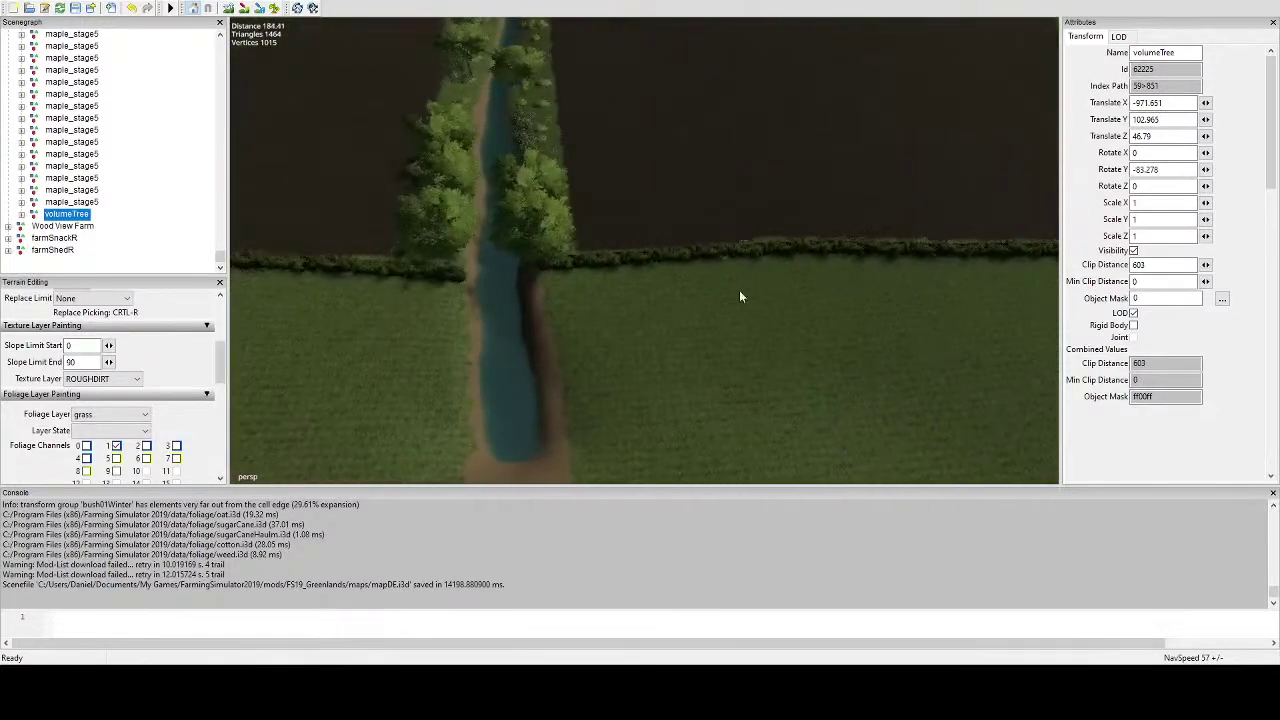
key(ctrl+d)
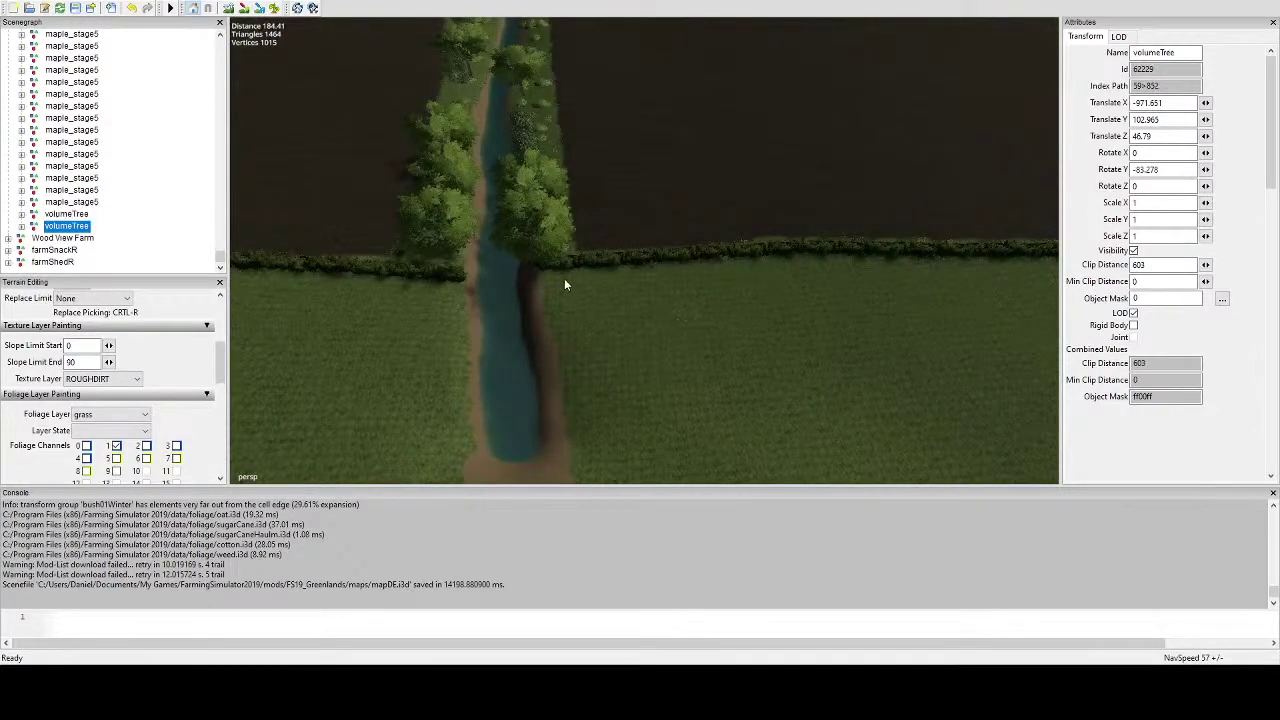
key(ctrl+b)
drag(606, 350, 478, 264)
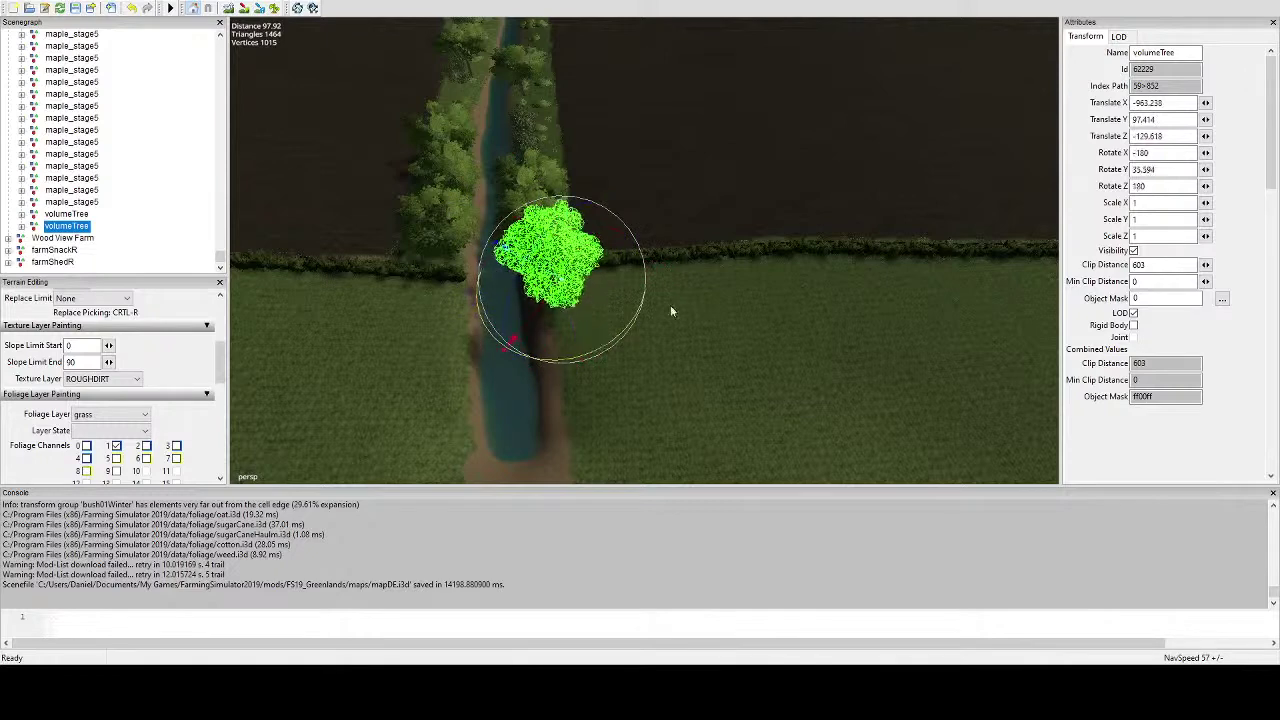
Place another volume tree duplicate on the hedge at about X -961, Z -76, with Rotate Y about 21.
alt+middle_drag(672, 311, 530, 326)
key(ctrl+d)
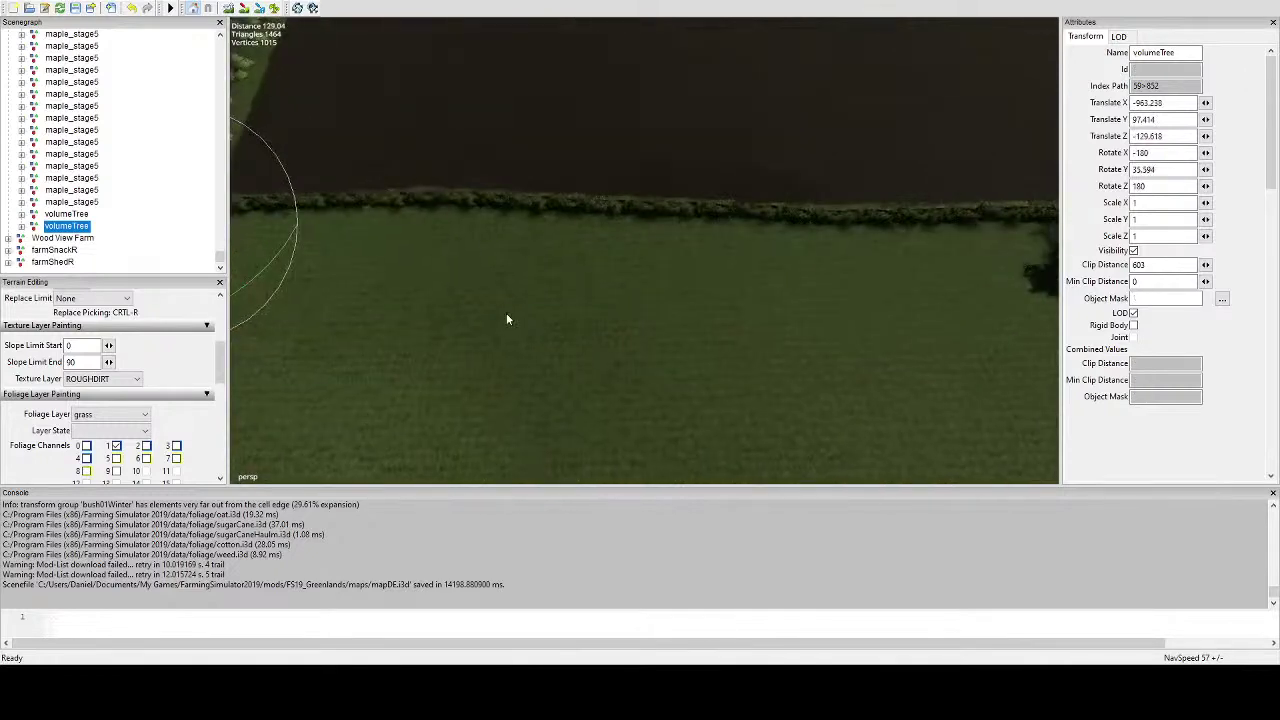
key(ctrl+d)
key(ctrl+m)
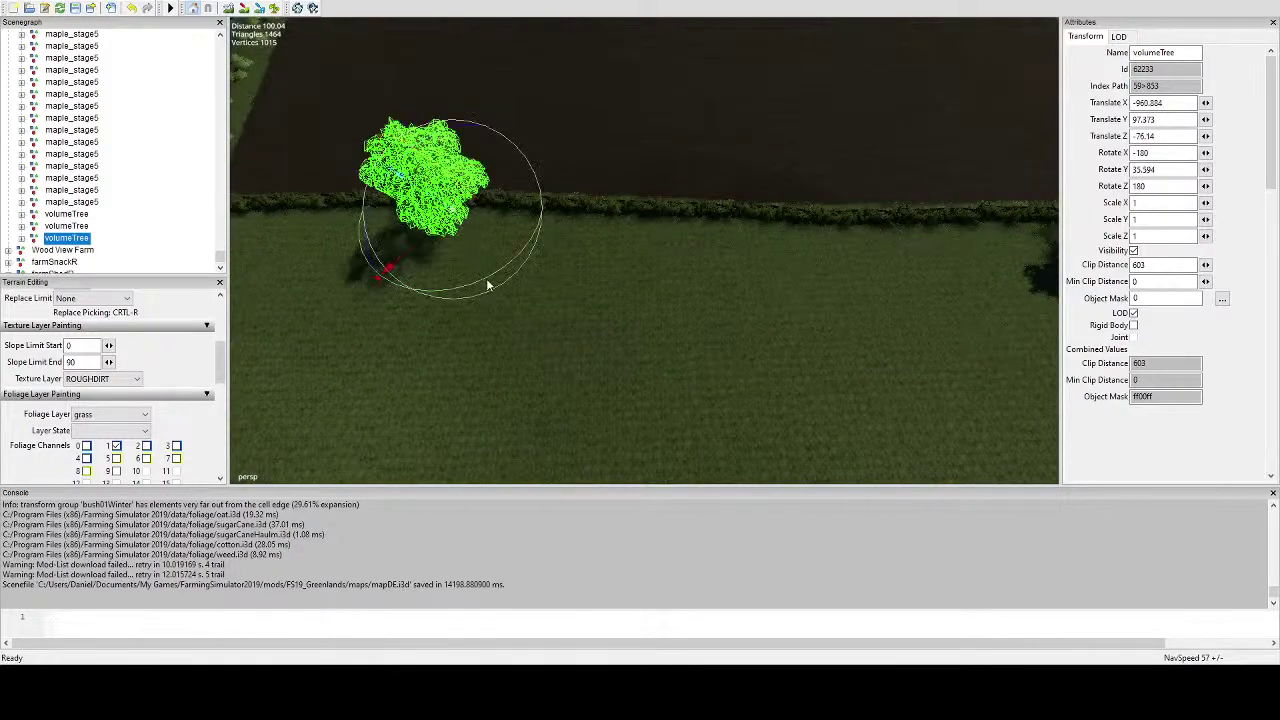
drag(487, 284, 362, 204)
Duplicate that volume tree to the grass side of the hedge at about X -972, Z -71, with Rotate Y about -80.
alt+middle_drag(764, 352, 736, 334)
scroll(734, 350, down, 3)
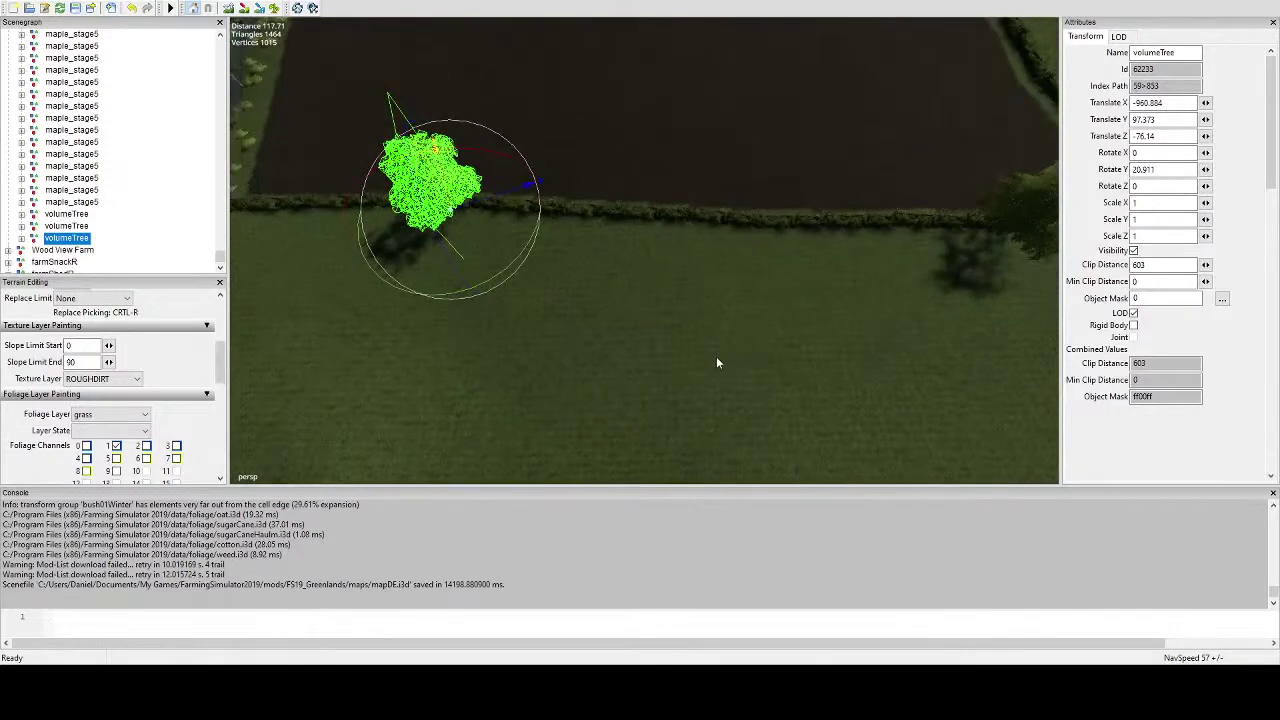
key(ctrl+d)
key(ctrl+m)
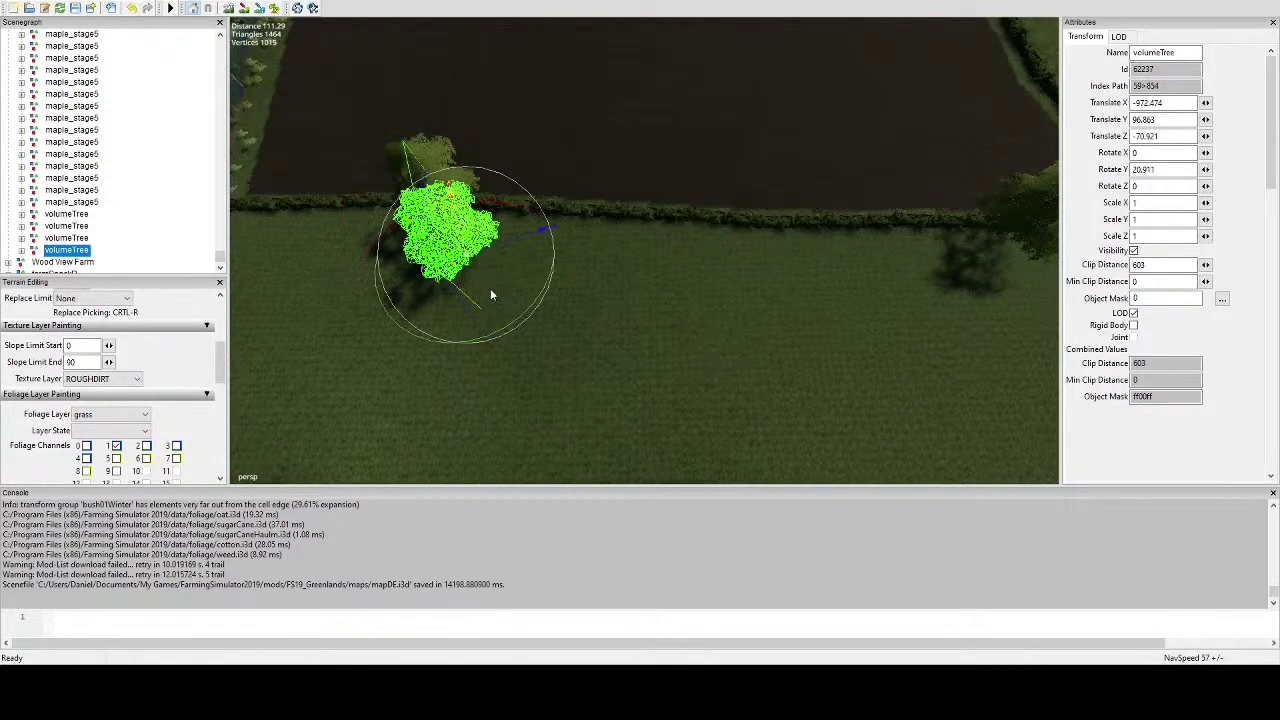
drag(514, 326, 380, 264)
Duplicate the maple at X -985, Z 66 to about X -983, Z 53, and turn it to Rotate Y about 35.
alt+middle_drag(770, 340, 613, 311)
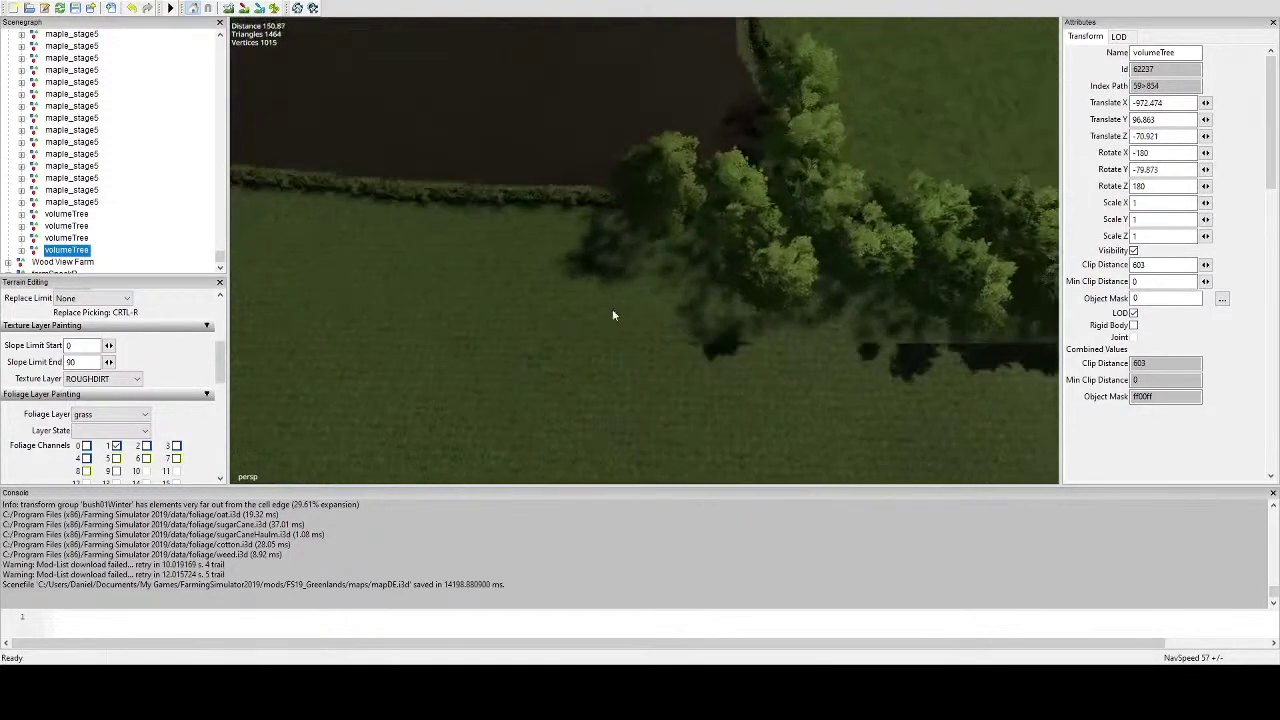
click(774, 285)
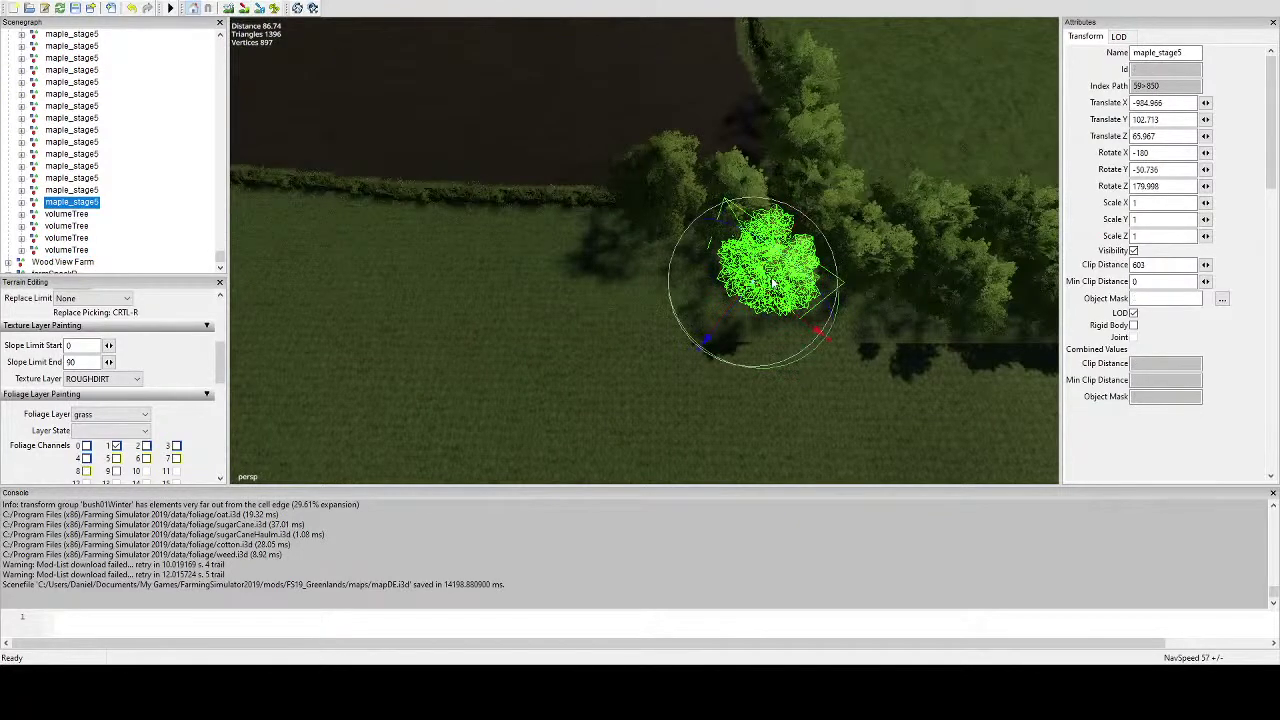
key(ctrl+d)
key(ctrl+m)
drag(713, 353, 568, 311)
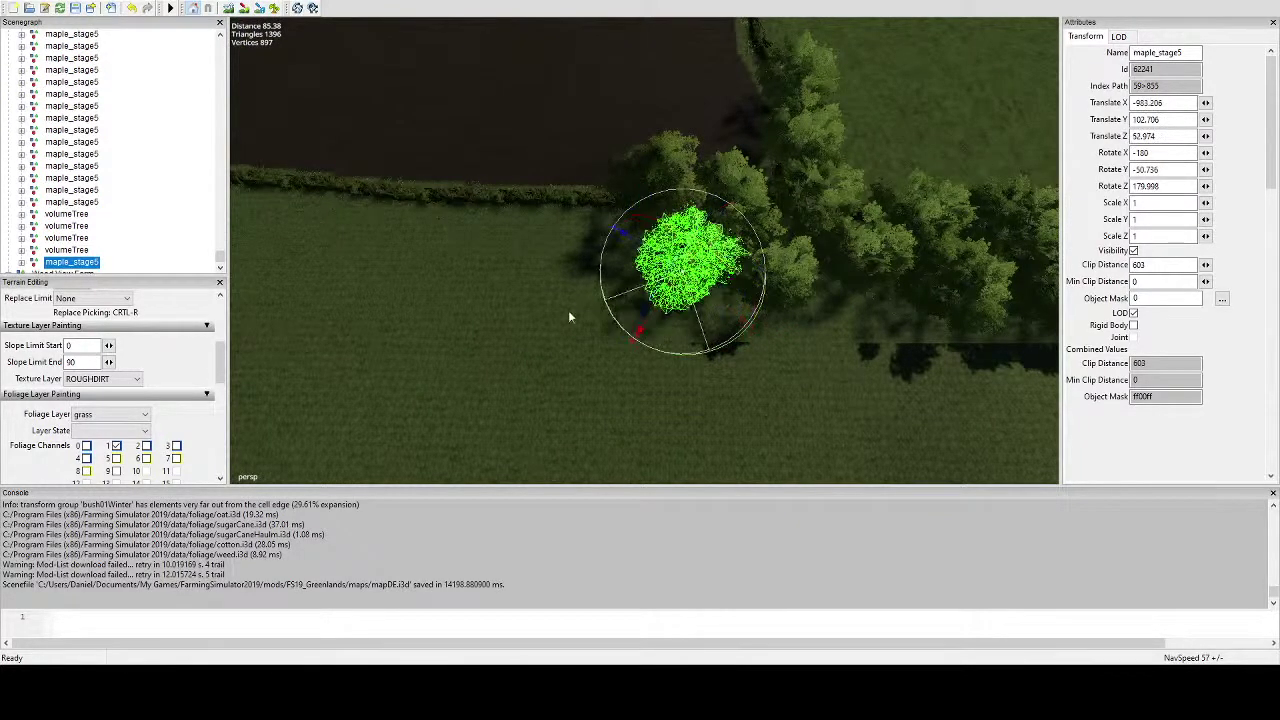
Add maple duplicates at about X -973, Z 34 with Rotate Y about 45, and X -986, Z 35 with Rotate Y about -59.
key(ctrl+d)
key(ctrl+m)
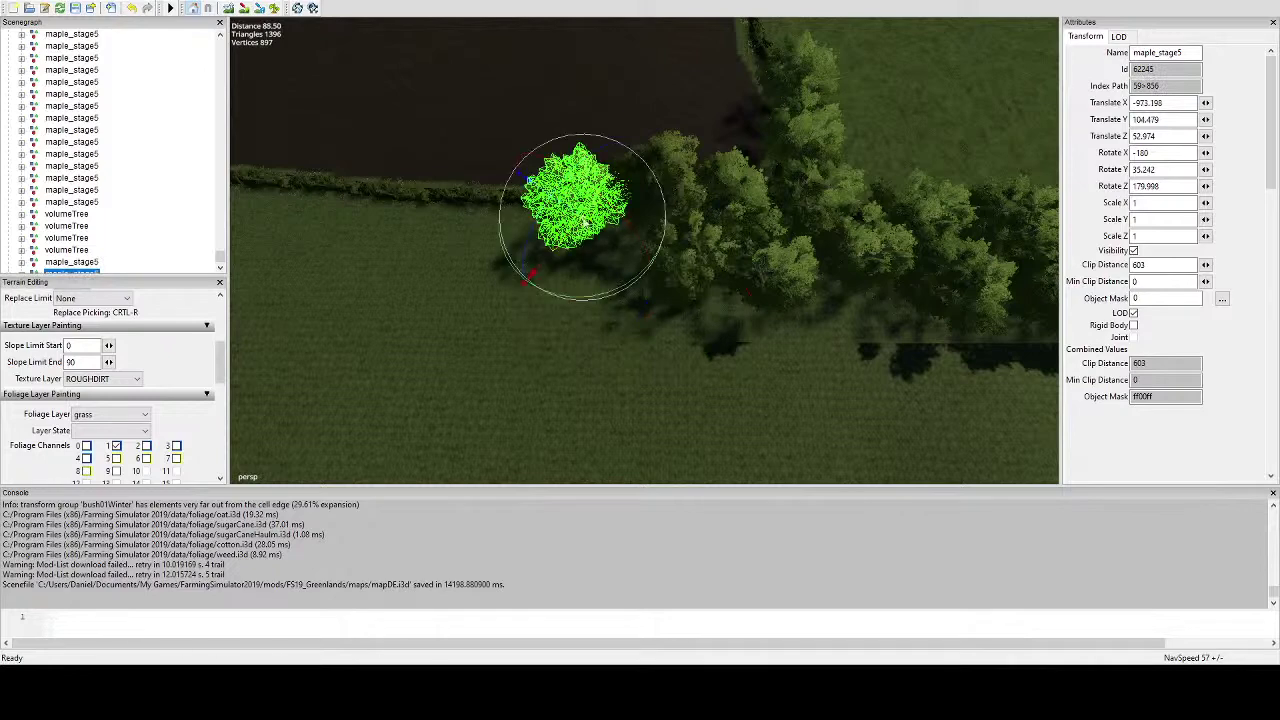
drag(620, 299, 484, 250)
key(ctrl+d)
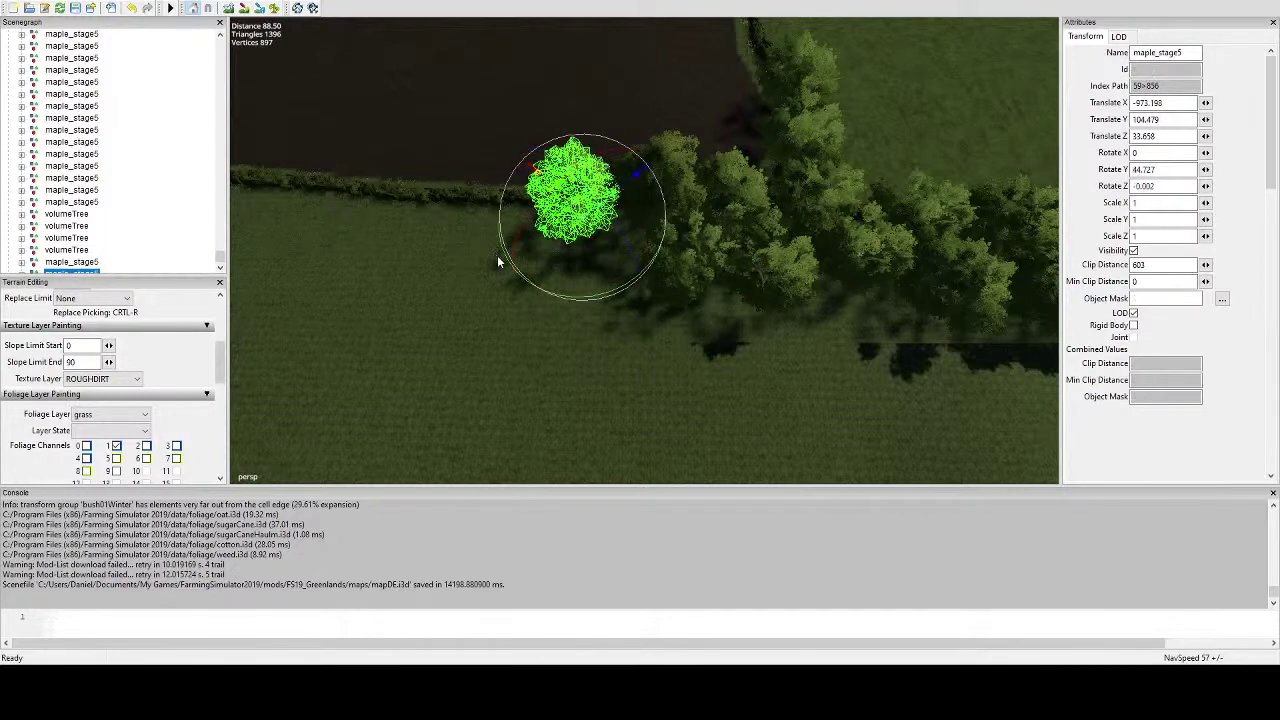
key(ctrl+m)
drag(626, 360, 556, 336)
Add a maple duplicate on the hedge with Rotate Y about -23, and one outside it at about X -986, Z 21 with Rotate Y about -9.
alt+drag(556, 336, 641, 336)
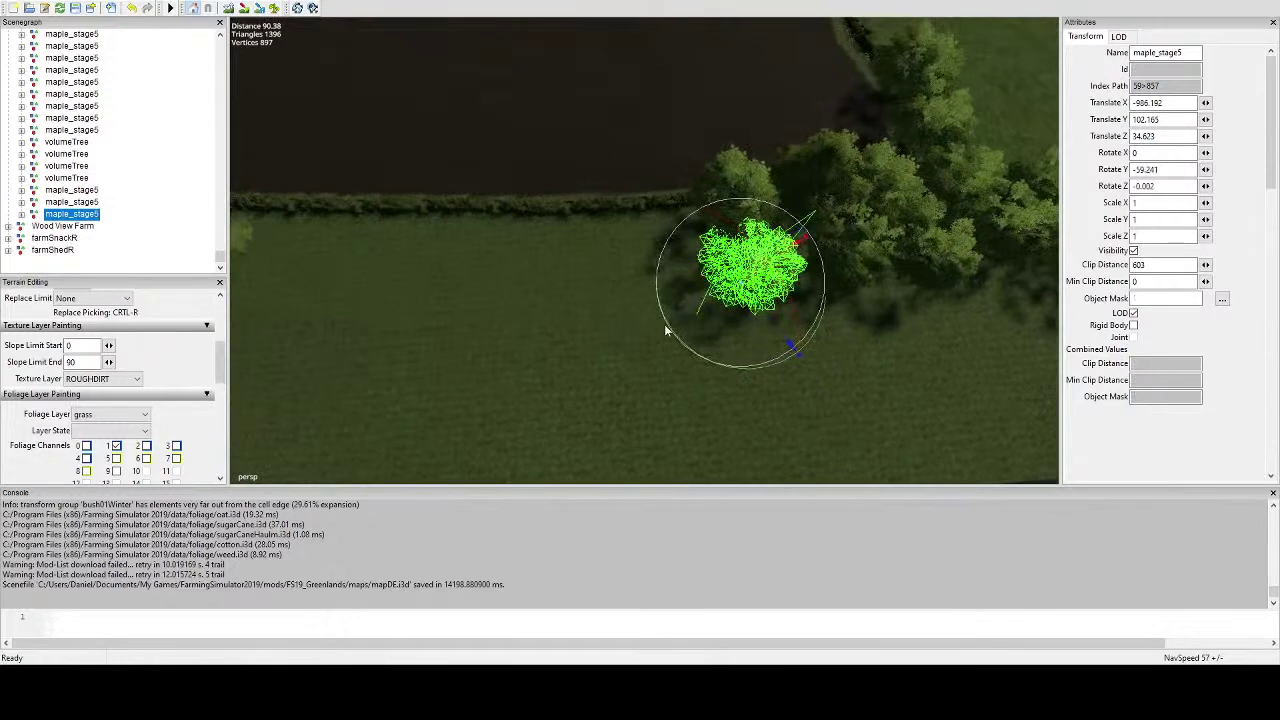
key(ctrl+d)
key(ctrl+m)
drag(686, 306, 550, 235)
key(ctrl+d)
key(ctrl+b)
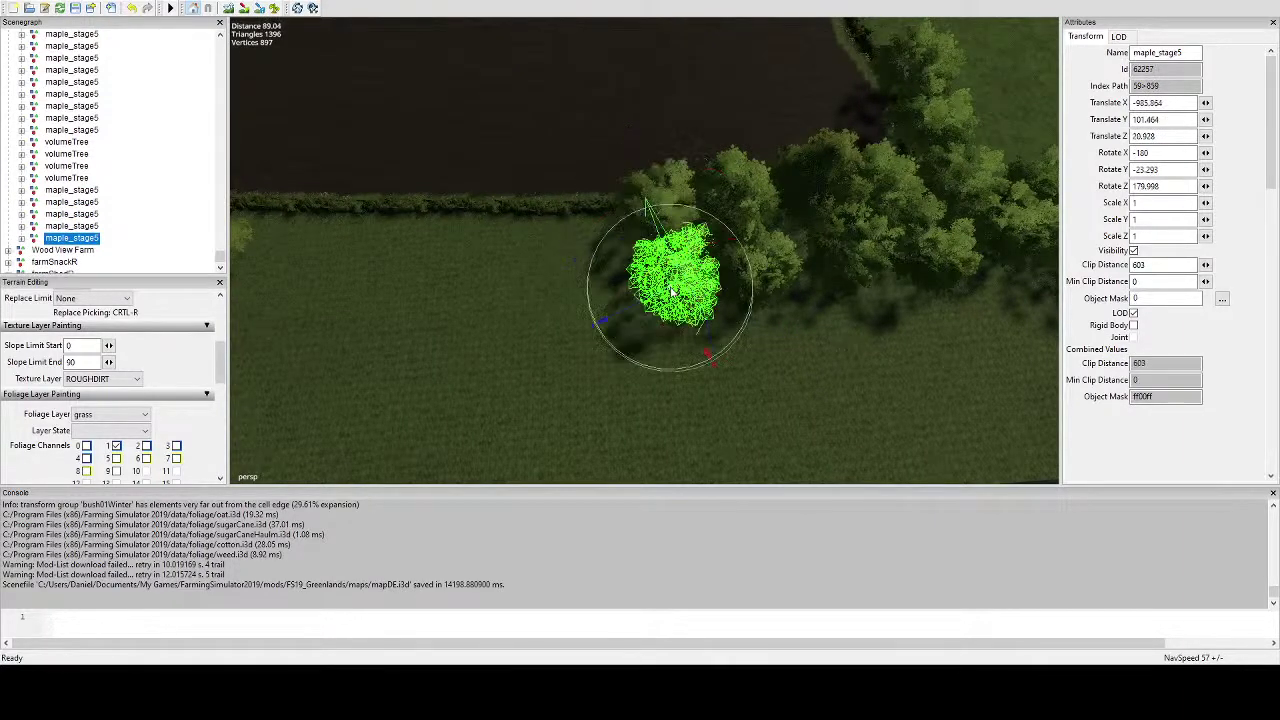
drag(700, 367, 687, 230)
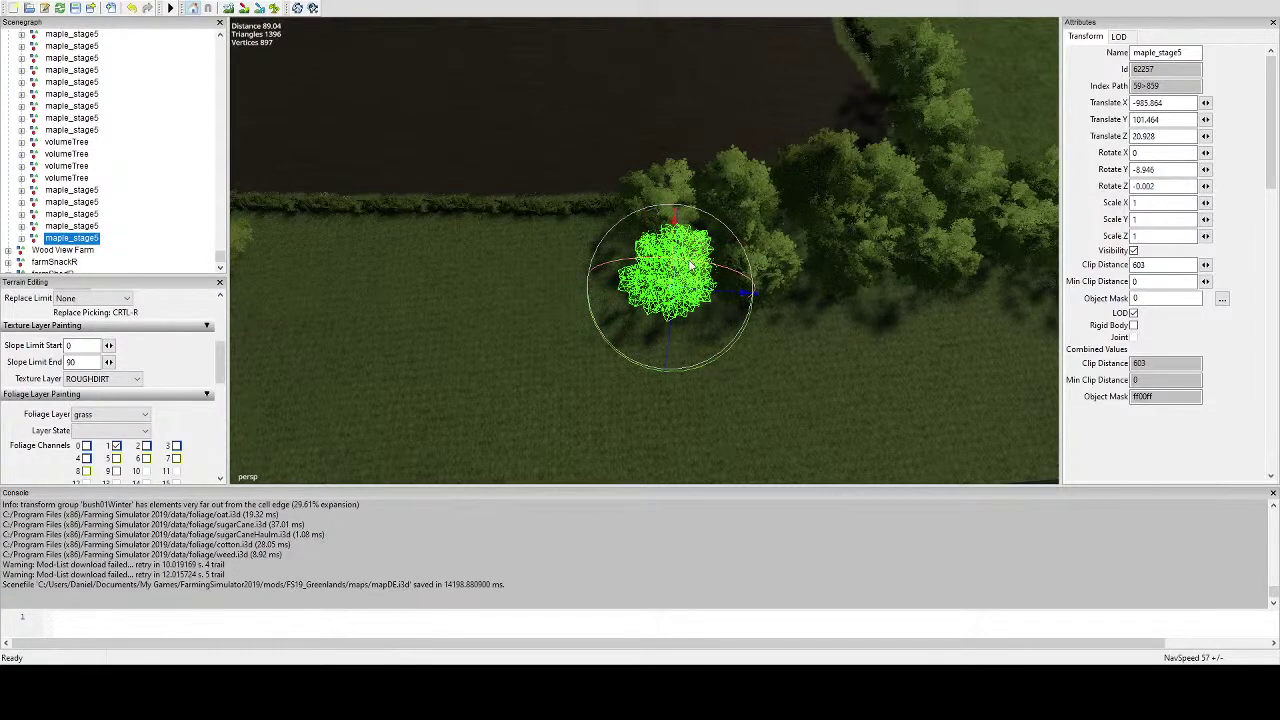
Duplicate the maple onto the hedge at about X -971, Z 4, and turn it to Rotate Y about -13.
key(ctrl+d)
key(ctrl+m)
click(585, 230)
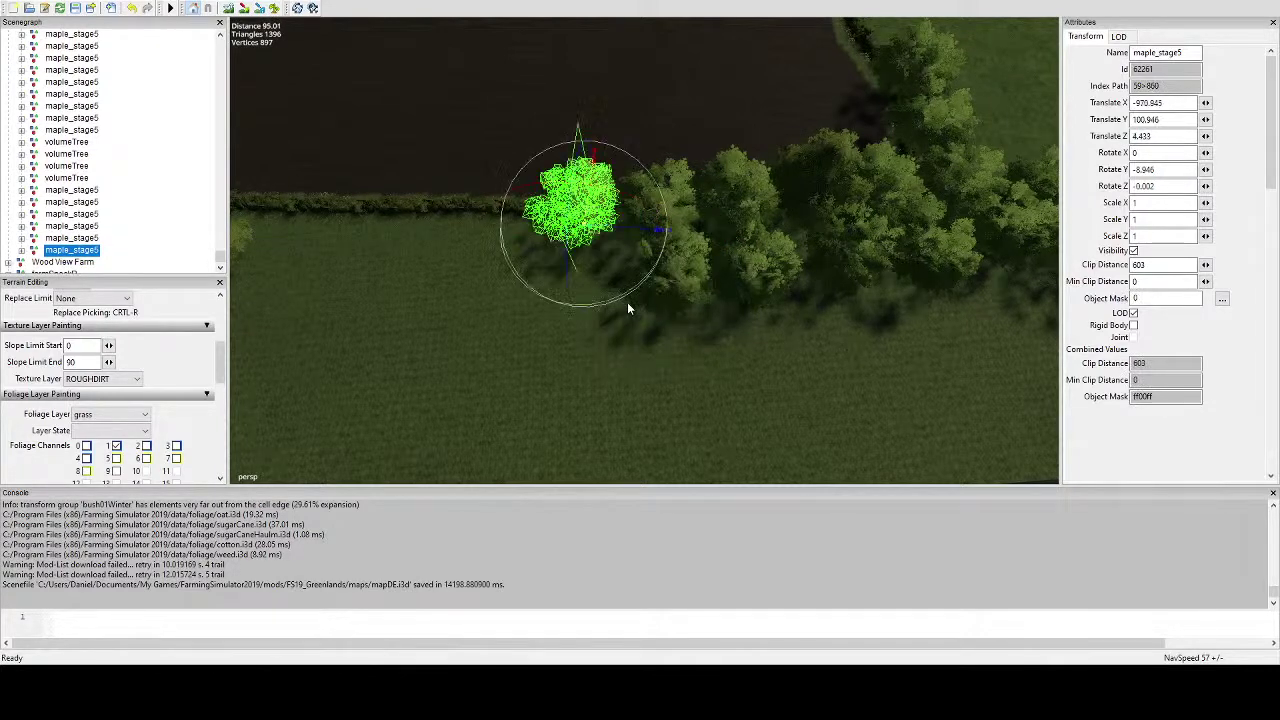
drag(627, 302, 533, 177)
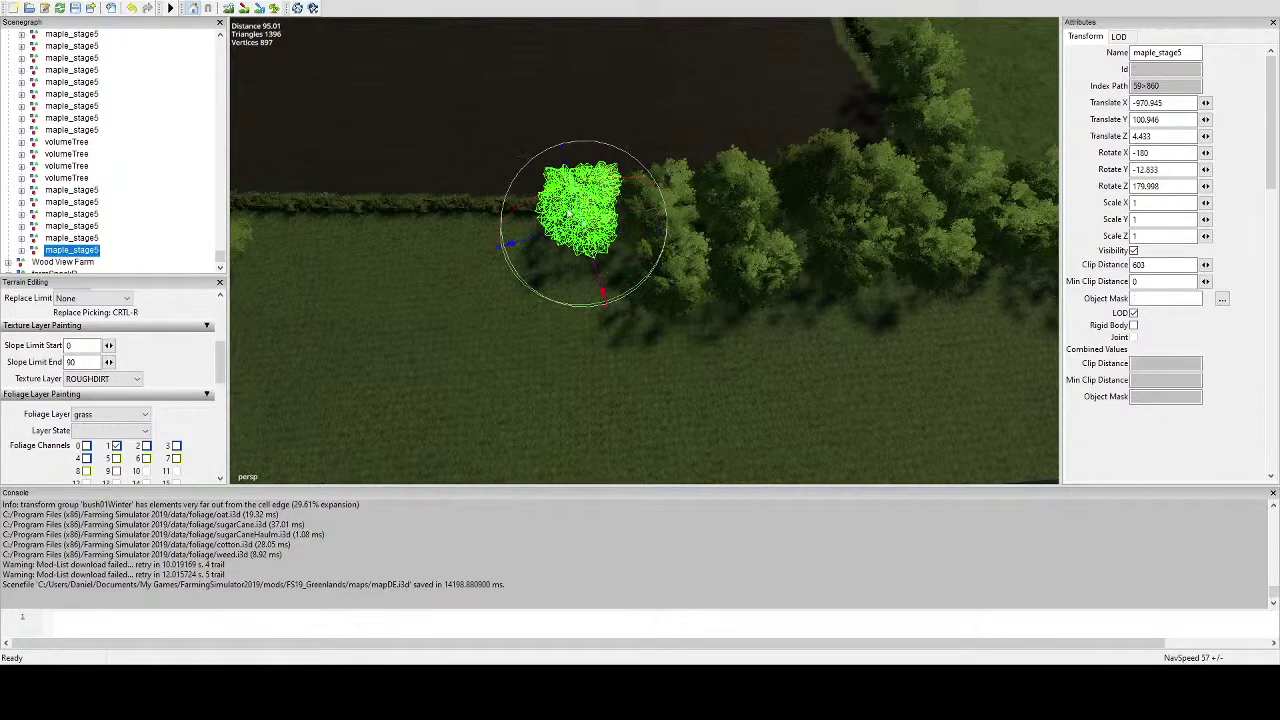
Duplicate the maple to the outer row at about X -984, Z 4, with Rotate Y about 32.
key(ctrl+d)
key(ctrl+m)
click(587, 286)
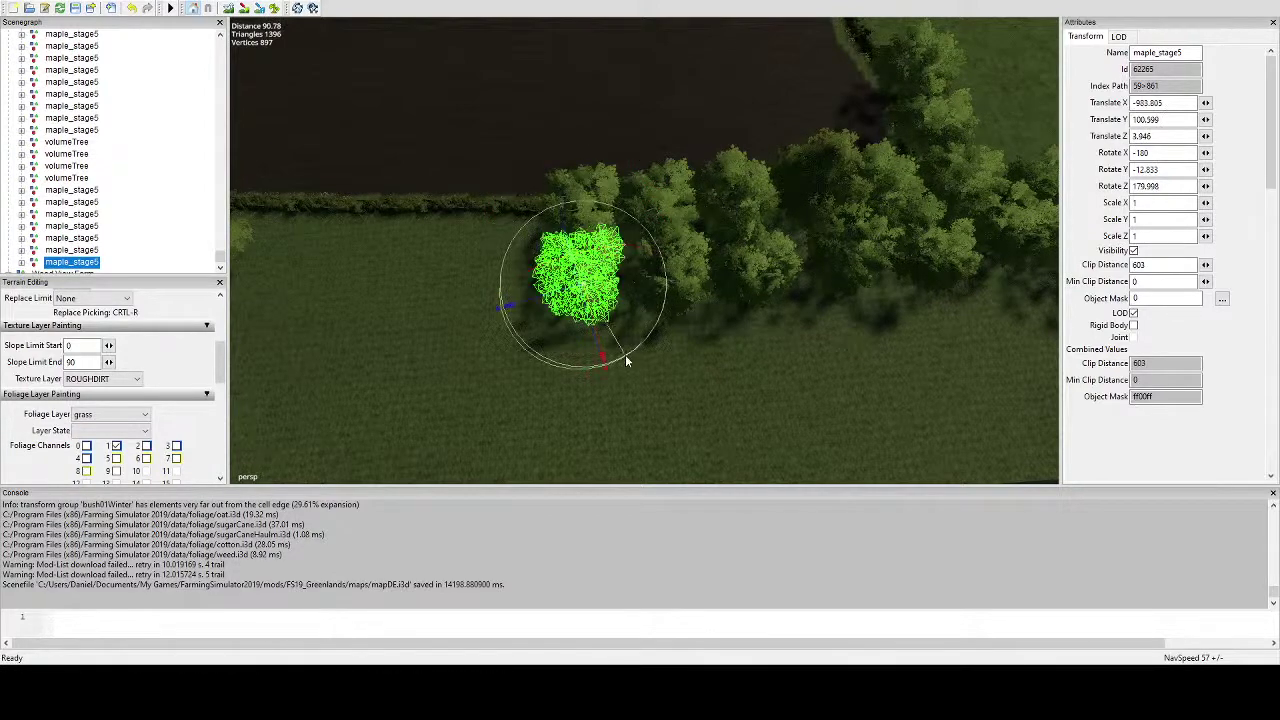
drag(626, 359, 485, 202)
Duplicate the outer maple onto the hedge at about X -971, Z -8, and turn it to Rotate Y about 6.
alt+middle_drag(485, 202, 610, 264)
key(ctrl+d)
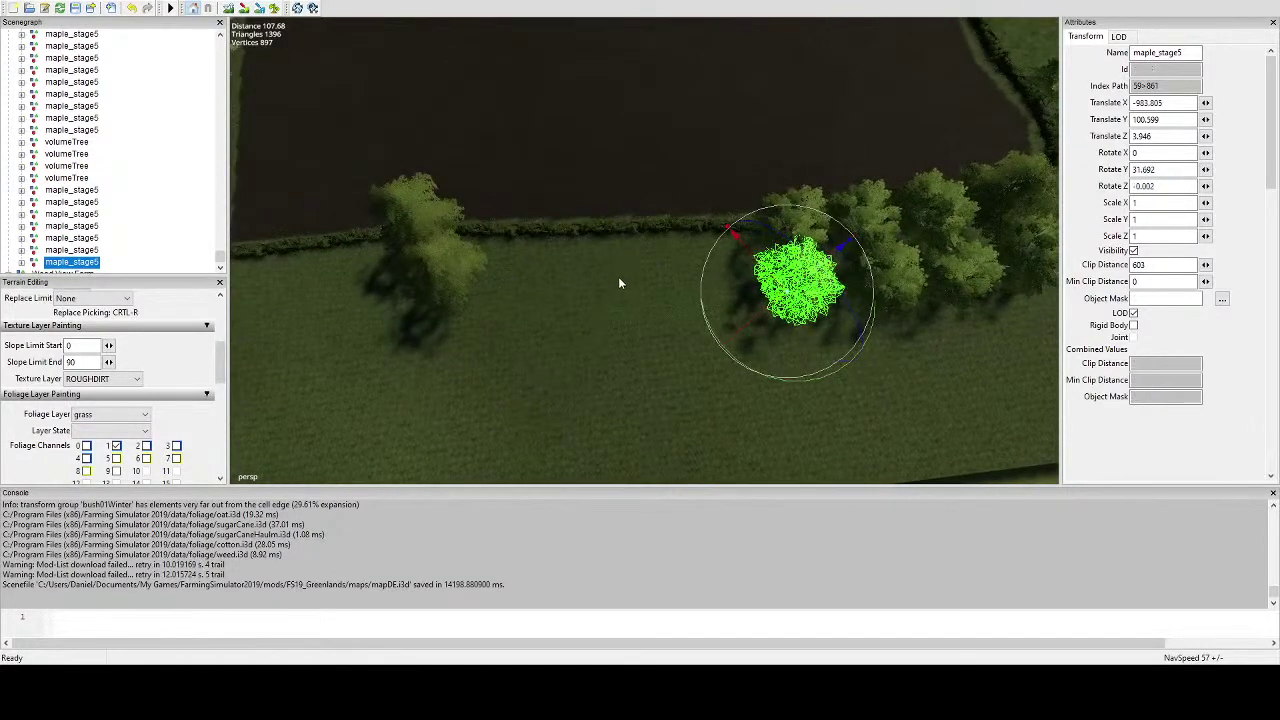
key(ctrl+d)
key(ctrl+b)
click(724, 244)
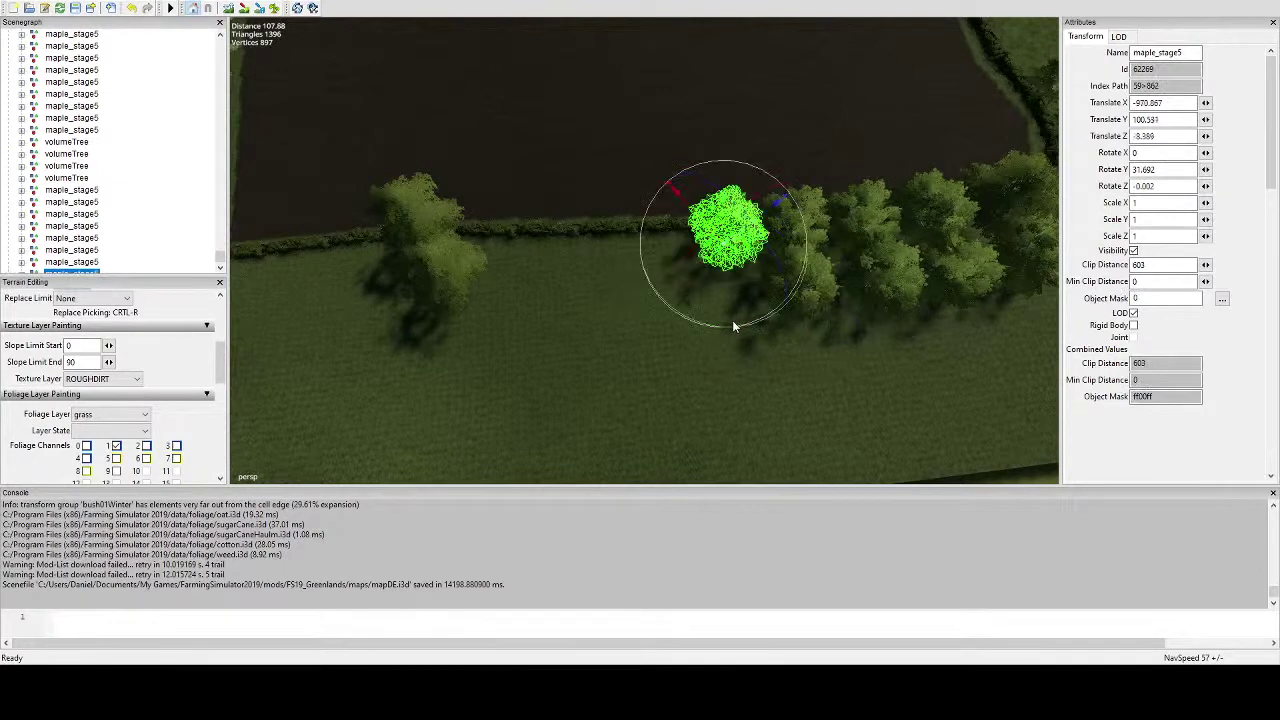
drag(734, 326, 774, 167)
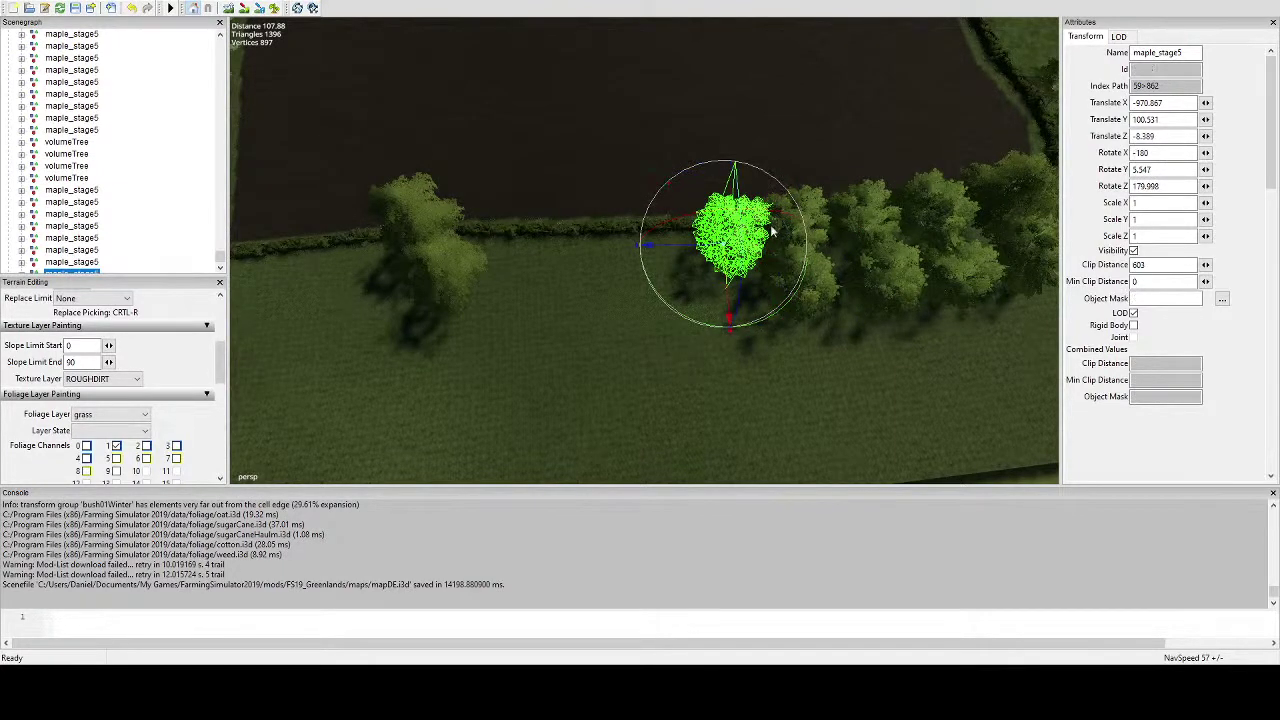
Add a maple duplicate to the outer row at about X -984, Z -9, with Rotate Y about -35.
key(ctrl+d)
key(ctrl+m)
click(735, 345)
drag(751, 385, 773, 183)
Duplicate the maple onto the hedge at about X -969, Z -18, with Rotate Y about 24.
key(ctrl+d)
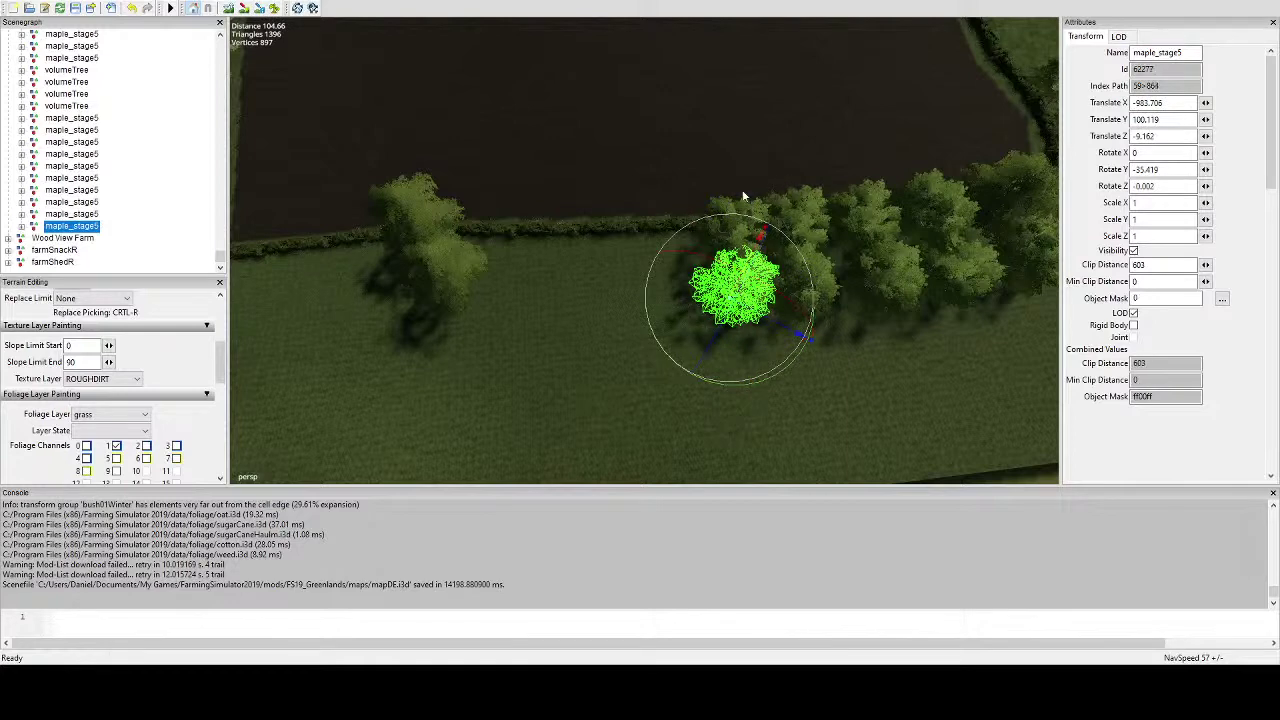
key(ctrl+b)
click(681, 243)
drag(700, 328, 648, 173)
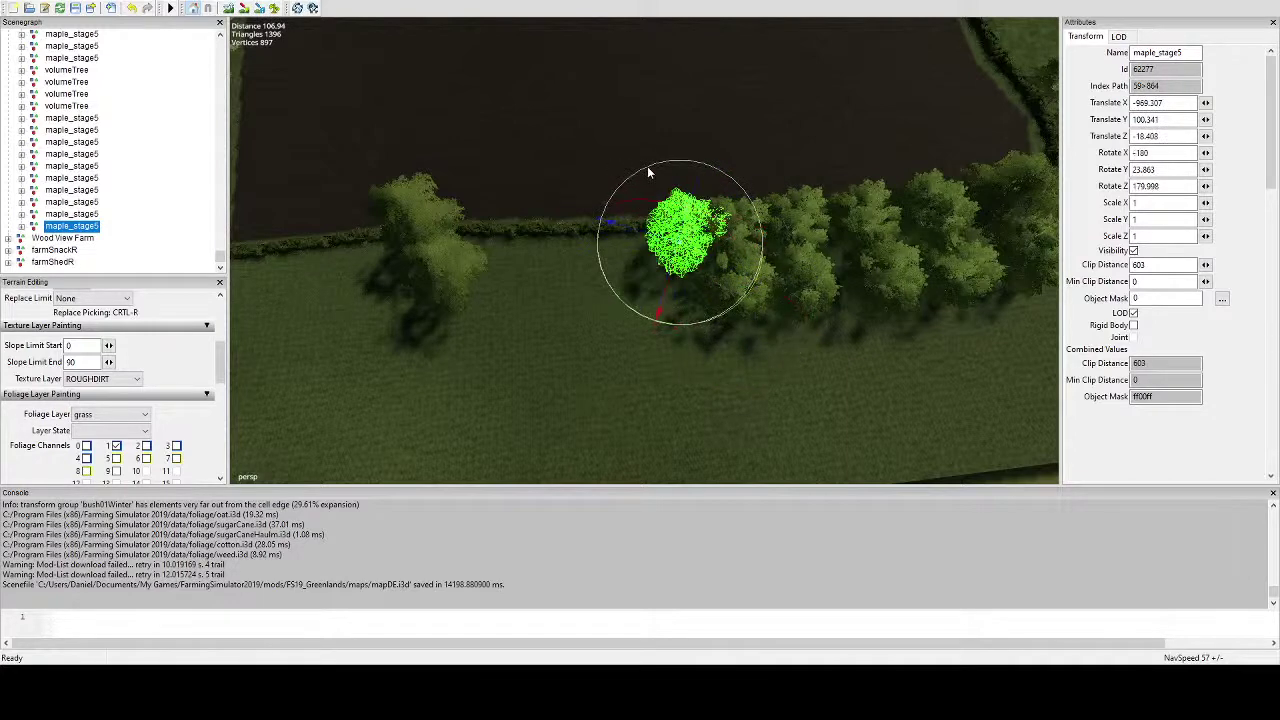
Duplicate the hedge maple to the outer row at about X -982, Z -23, and turn it to Rotate Y about -55.
key(ctrl+d)
key(ctrl+m)
click(669, 296)
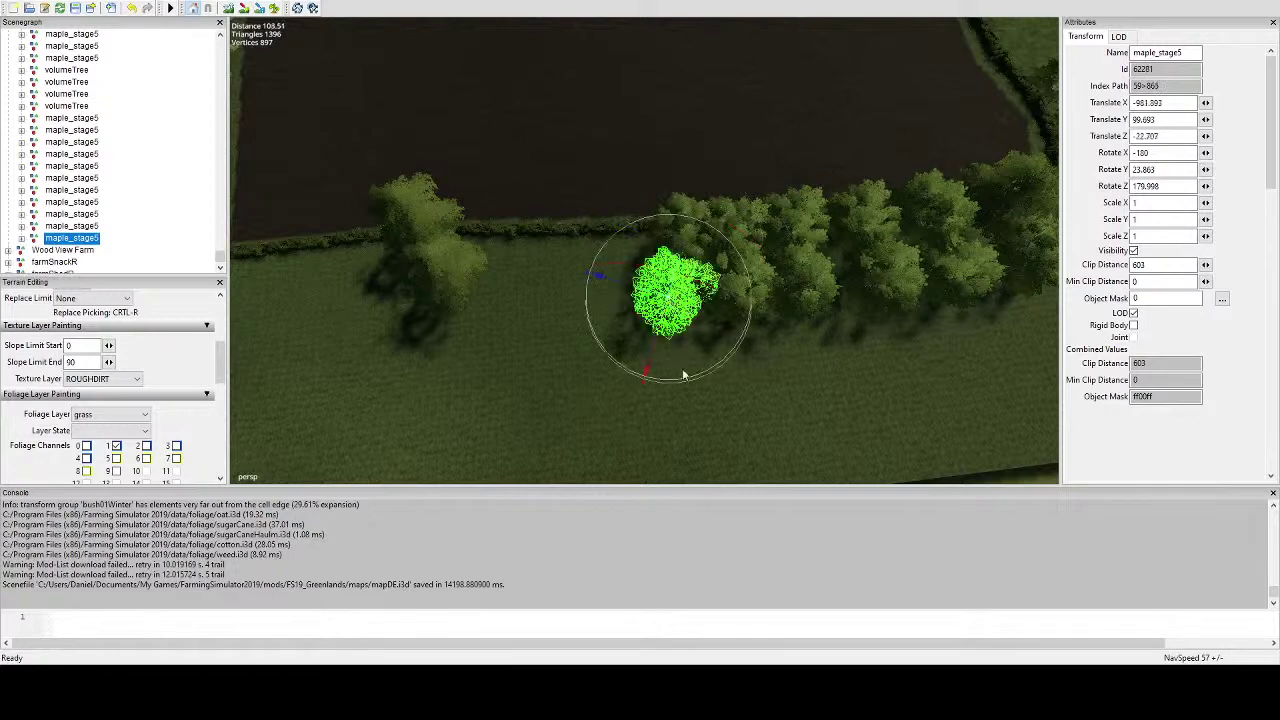
drag(685, 380, 715, 193)
Place a maple duplicate on the hedge at about X -969, Z -31, with Rotate Y about 62.
key(ctrl+d)
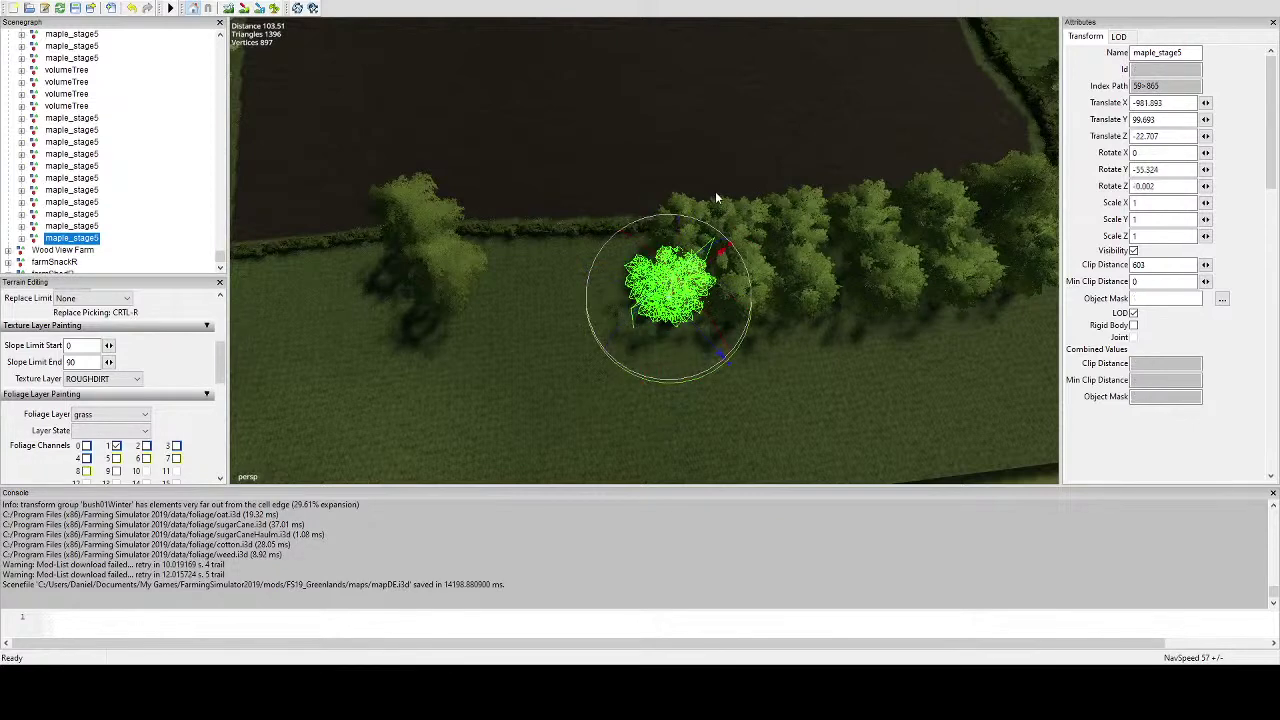
click(625, 252)
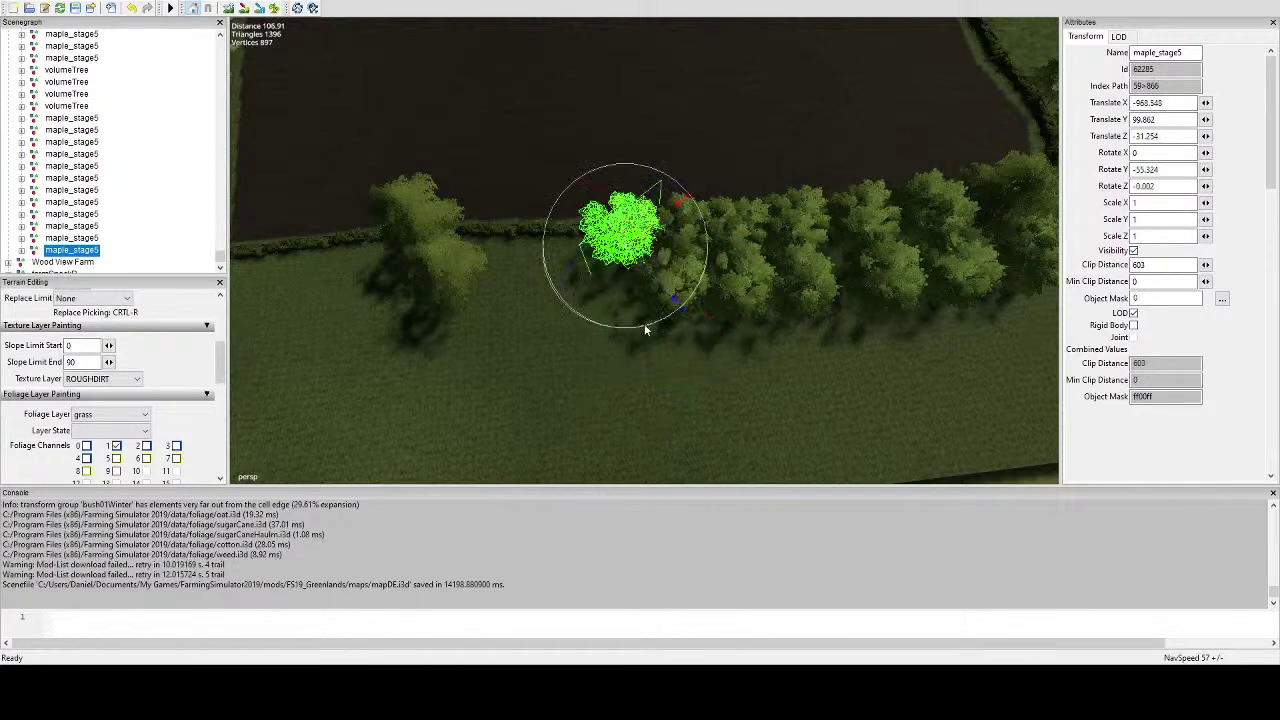
drag(649, 328, 616, 104)
Continue the hedge row with maple duplicates at about X -966, Z -46 (Rotate Y about -84) and X -965, Z -61 (Rotate Y about 85).
key(ctrl+d)
key(ctrl+m)
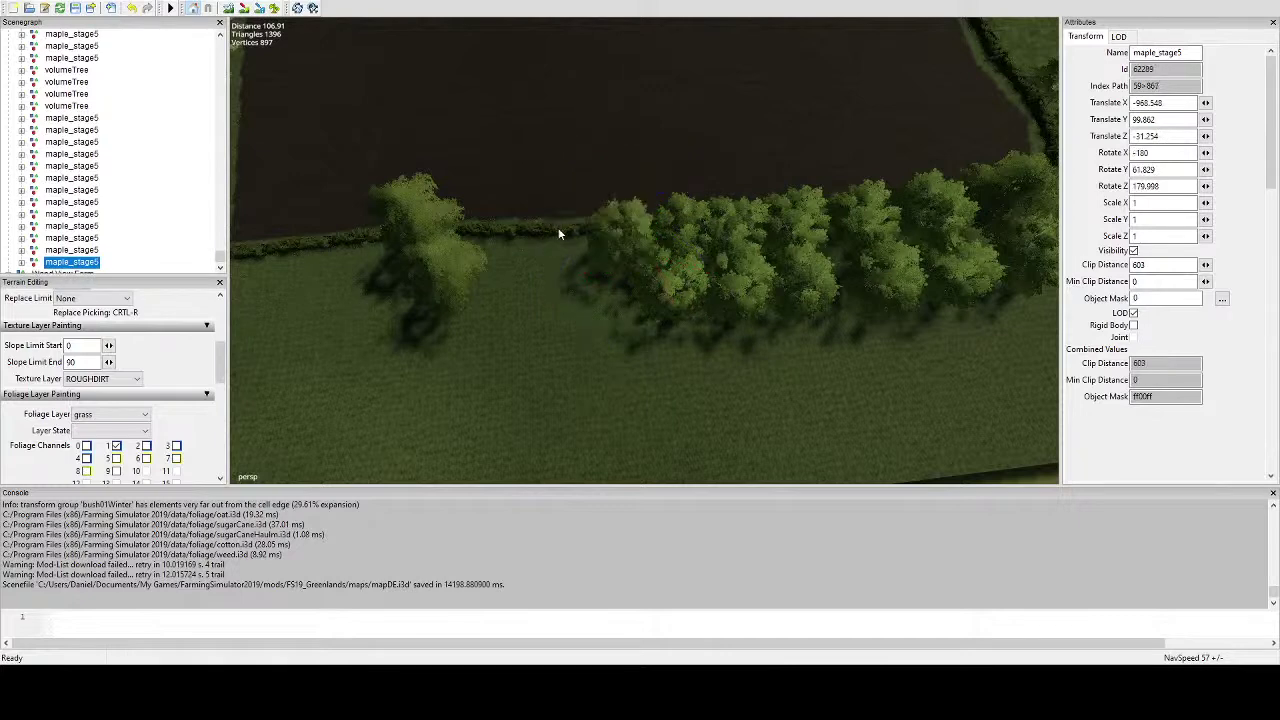
click(566, 243)
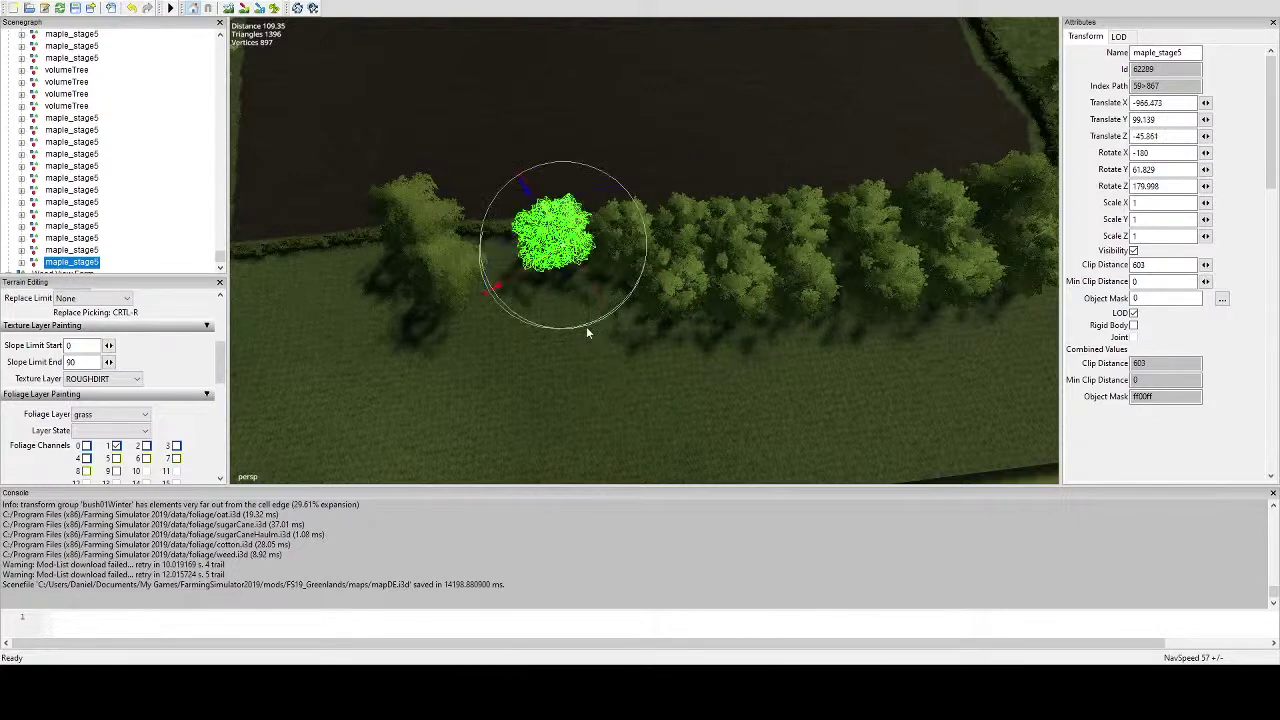
drag(586, 326, 622, 140)
key(ctrl+d)
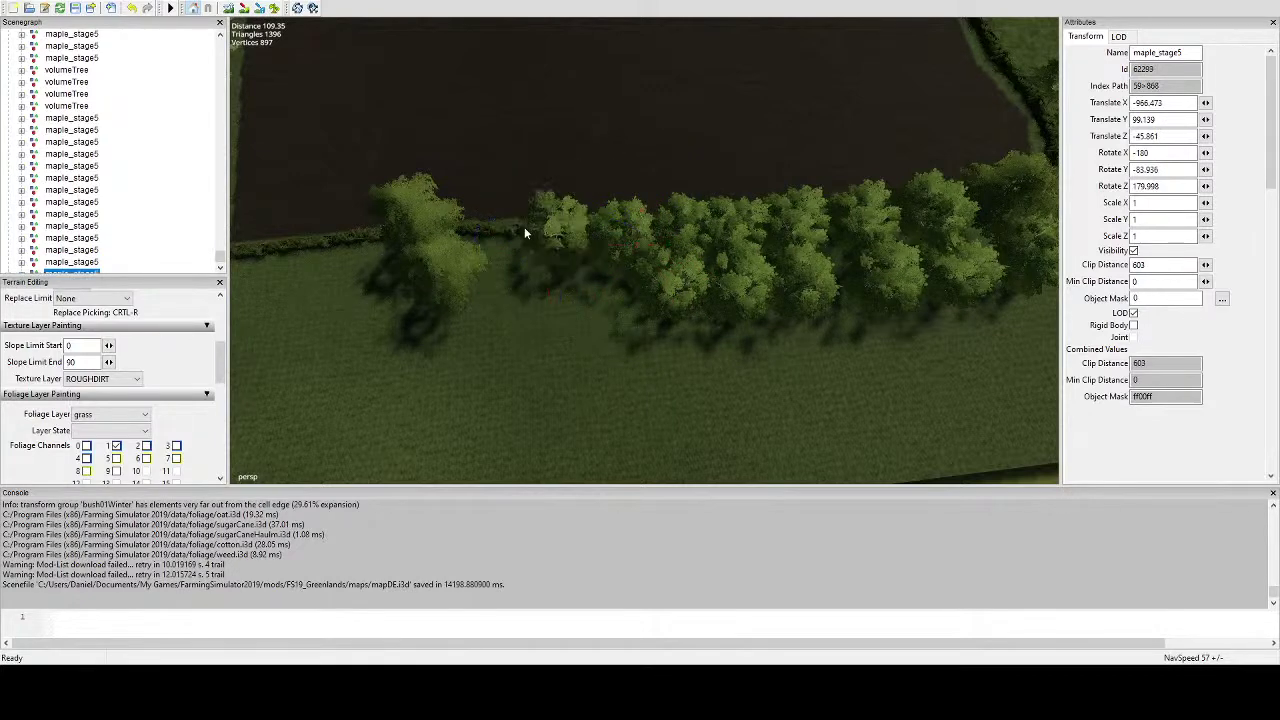
key(ctrl+b)
drag(531, 320, 485, 182)
Add maple duplicates to the outer row at about X -981, Z -38 (Rotate Y about -50) and X -976, Z -56 (Rotate Y about 80).
key(ctrl+d)
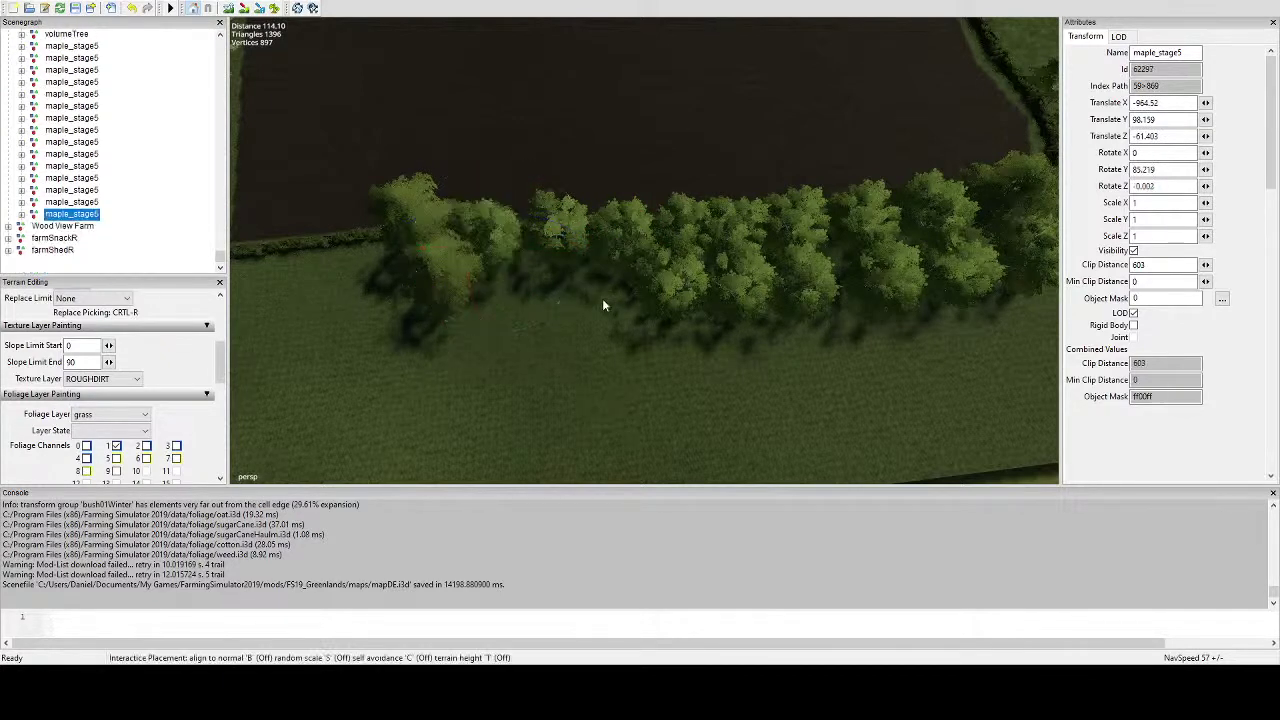
key(ctrl+m)
drag(640, 373, 486, 253)
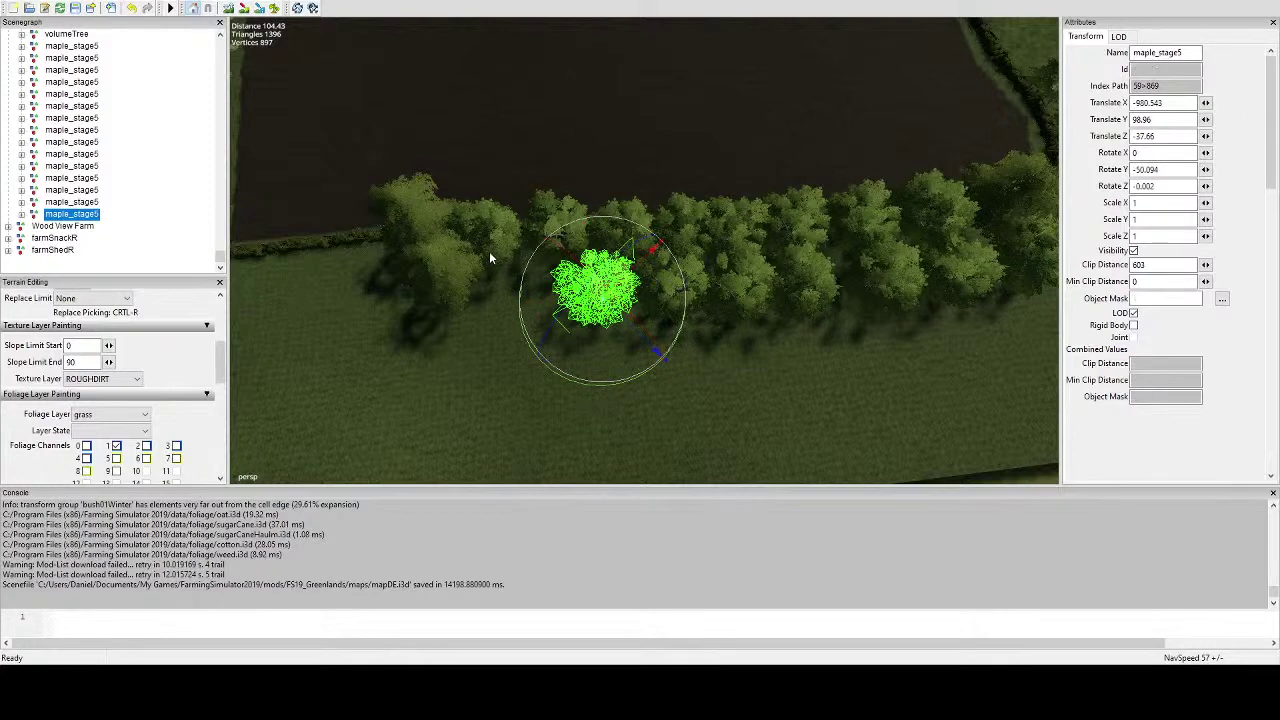
key(ctrl+d)
key(ctrl+m)
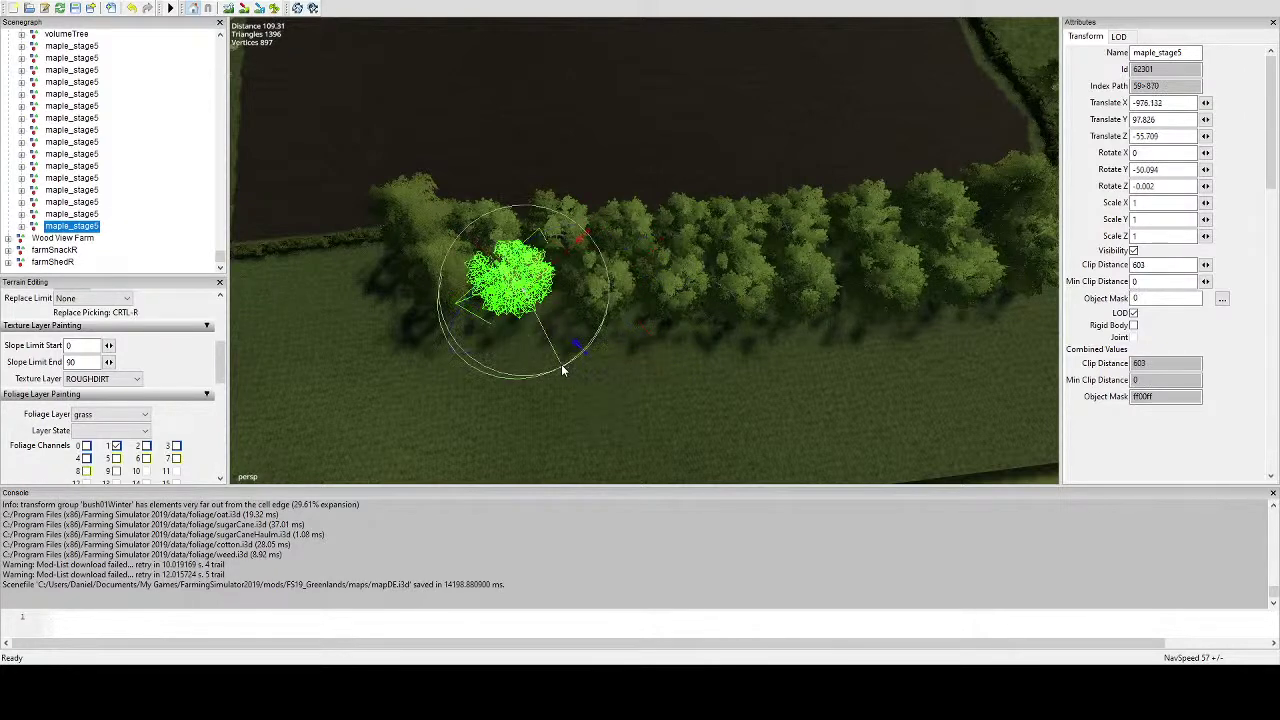
drag(567, 367, 510, 273)
Extend the hedge row towards the stream with maple duplicates at about X -963, Z -87 (Rotate Y about -90) and X -962, Z -99 (Rotate Y about 65).
alt+middle_drag(508, 275, 675, 173)
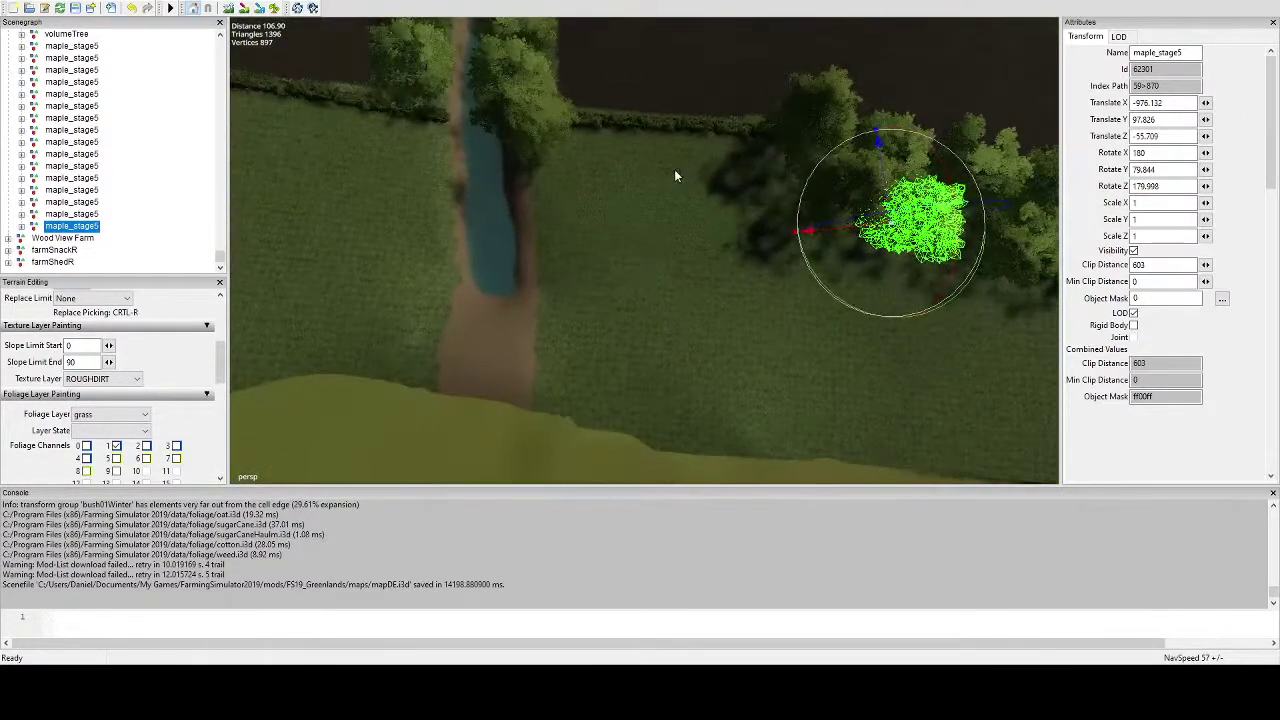
key(ctrl+d)
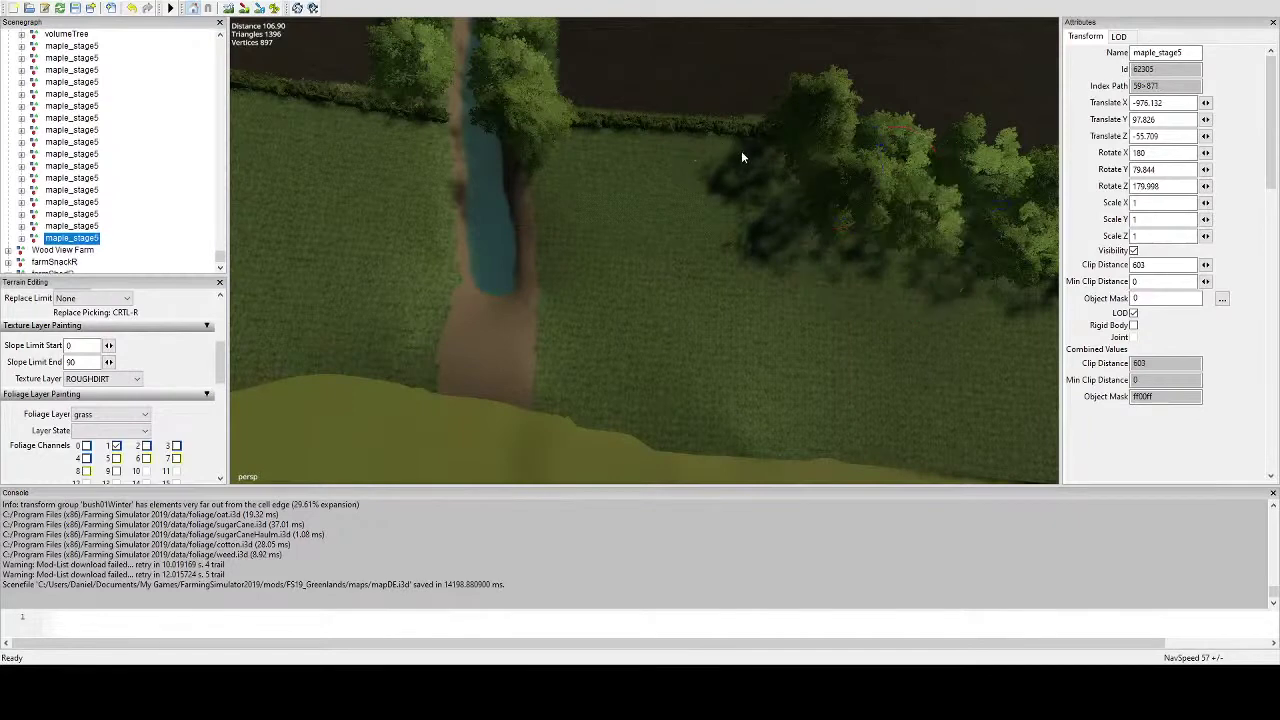
key(ctrl+m)
drag(729, 243, 781, 73)
key(ctrl+d)
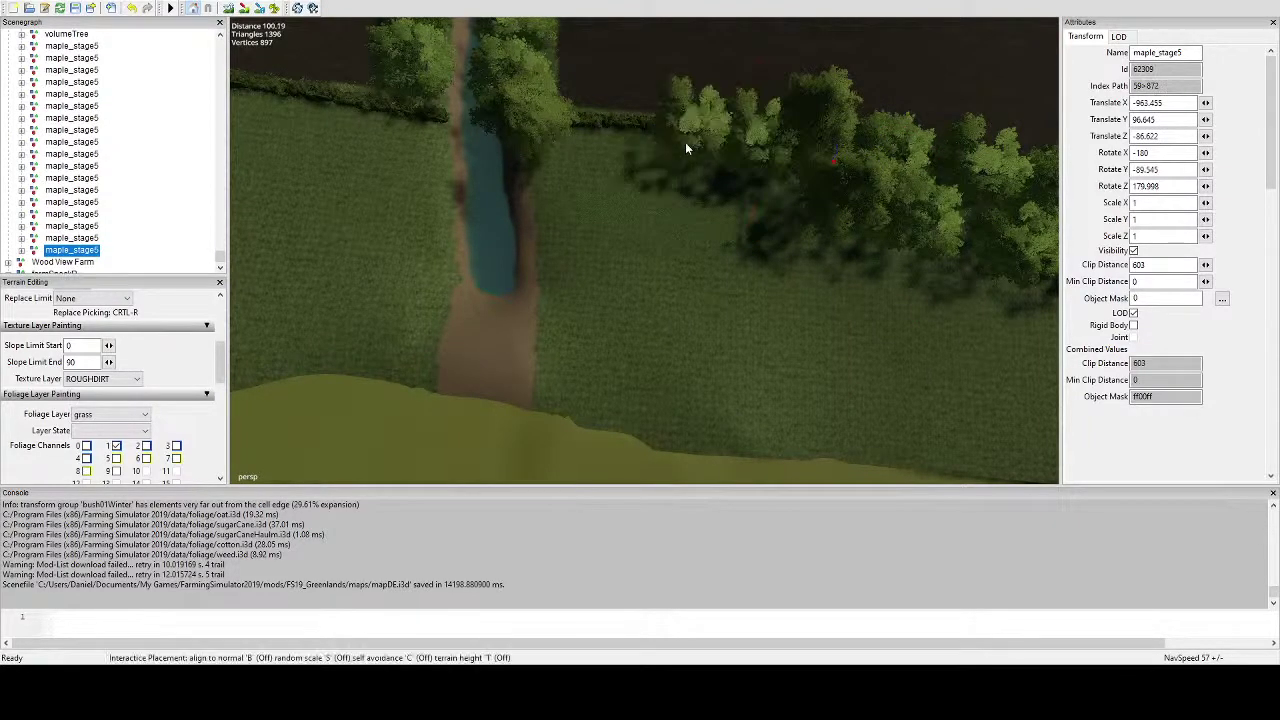
key(ctrl+m)
drag(706, 225, 708, 24)
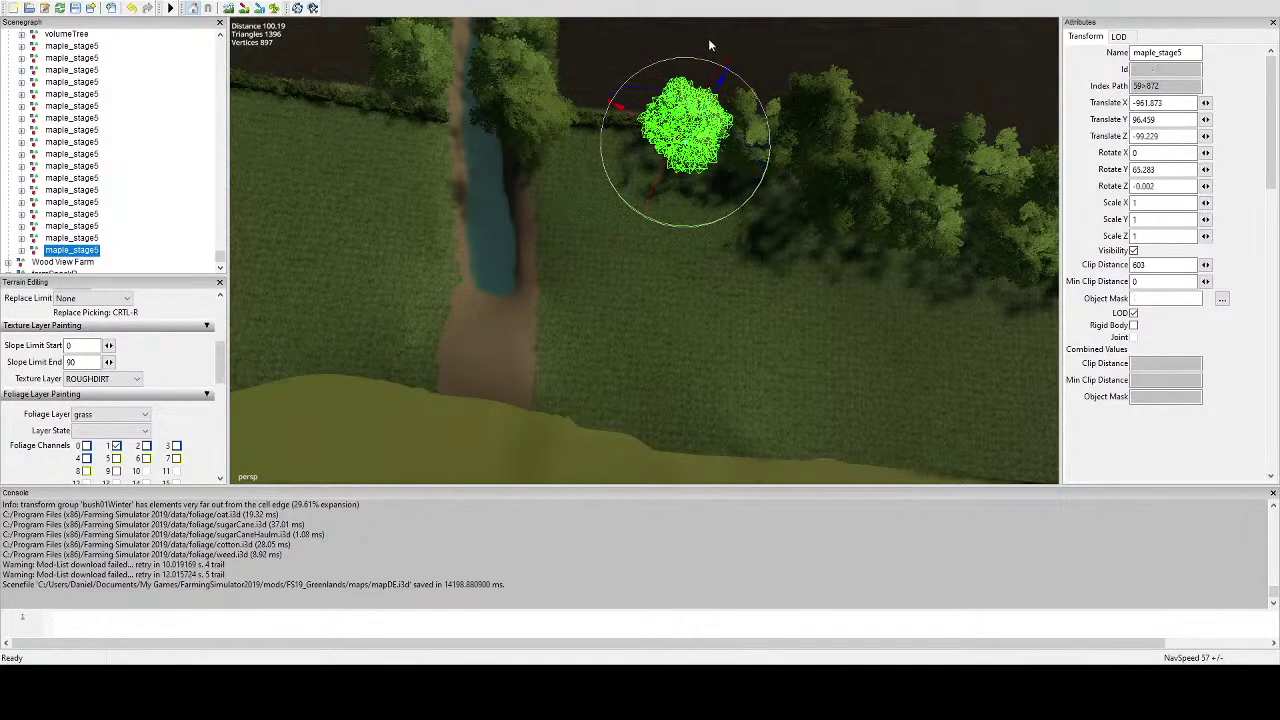
Place maple duplicates on the hedge at about X -963, Z -115 (Rotate Y about -73) and in the outer row with Rotate Y about 64.
key(ctrl+d)
key(ctrl+b)
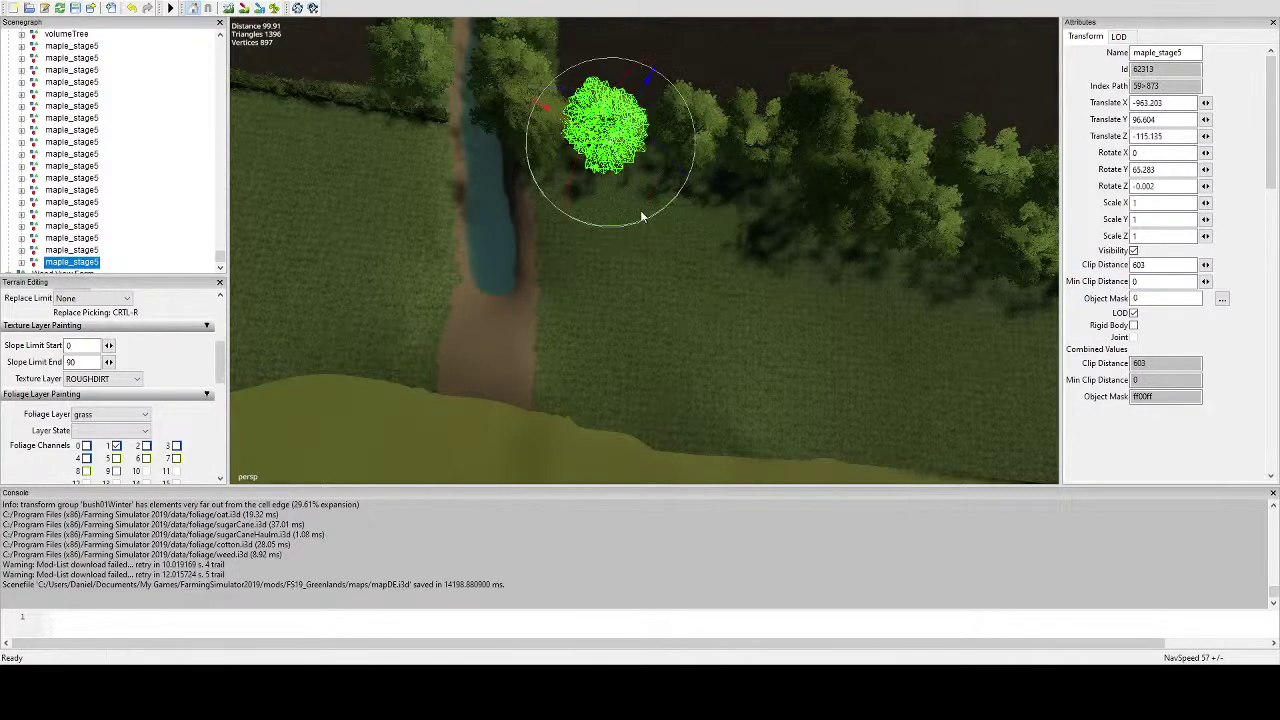
drag(642, 214, 541, 15)
key(ctrl+d)
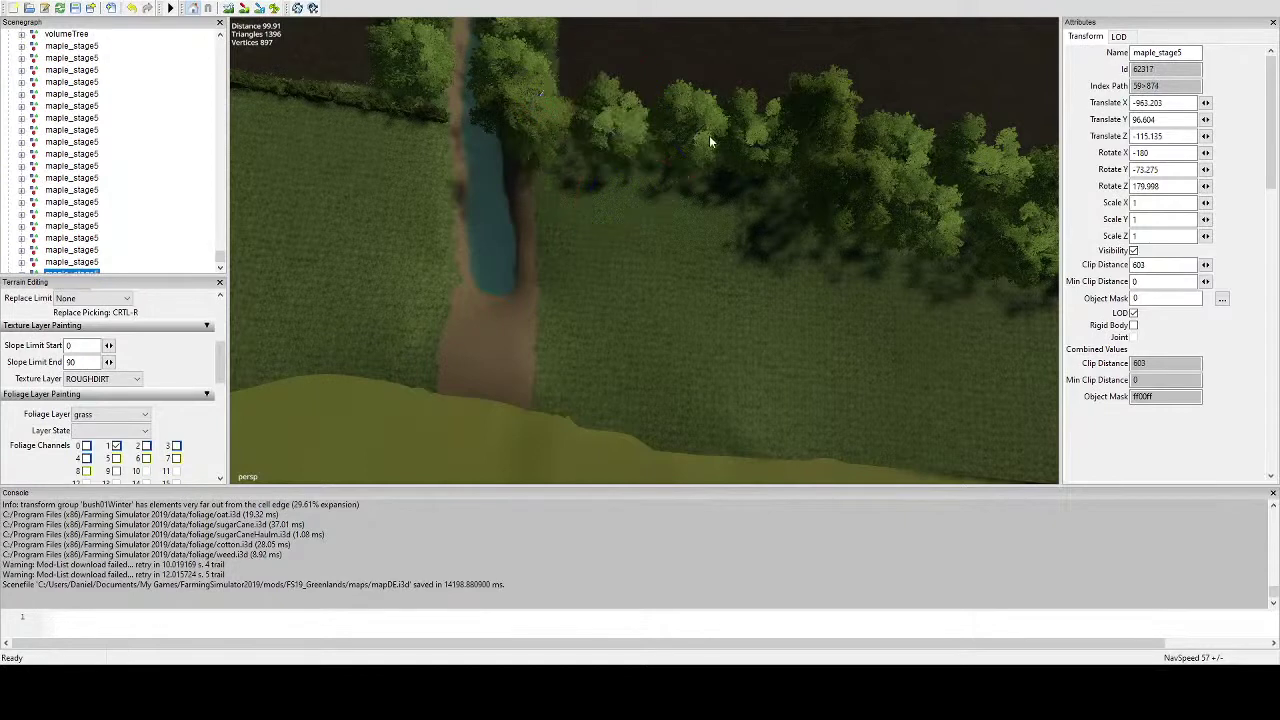
key(ctrl+m)
drag(771, 290, 764, 90)
Continue the outer row with maple duplicates at about X -974, Z -97 (Rotate Y about -26) and X -974, Z -110 (Rotate Y about 15).
key(ctrl+d)
key(ctrl+m)
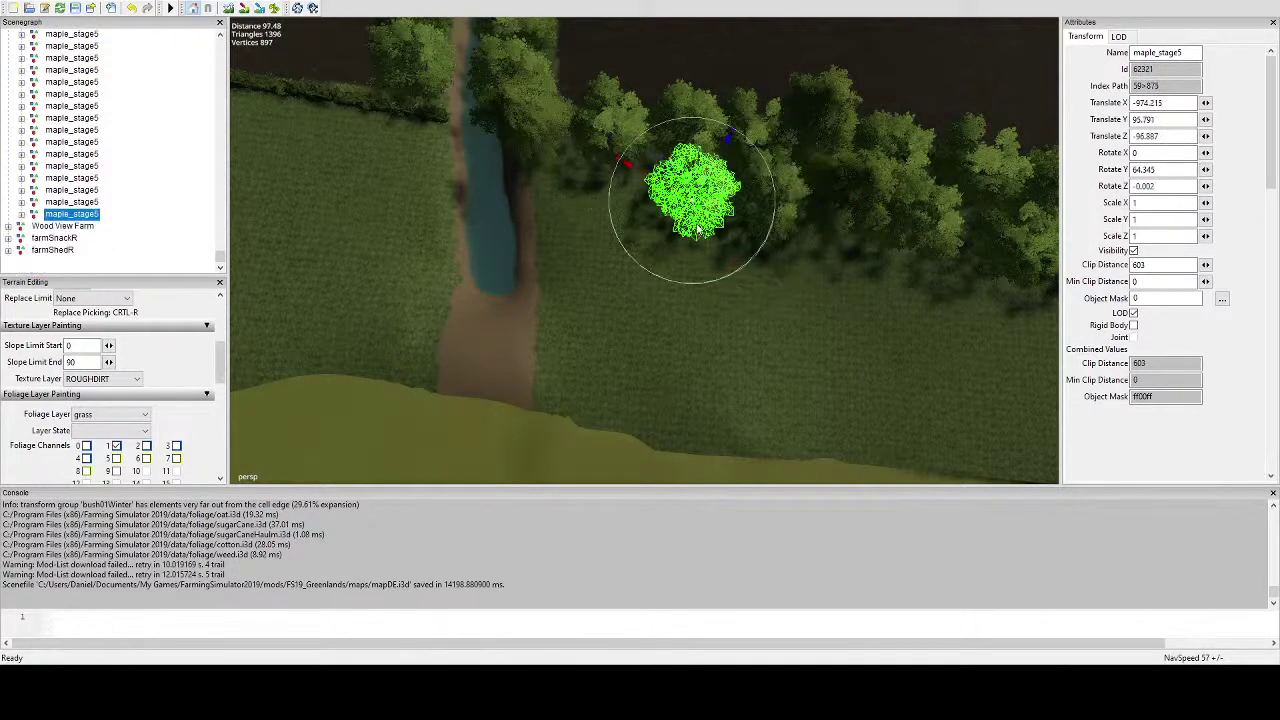
drag(717, 285, 742, 78)
key(ctrl+d)
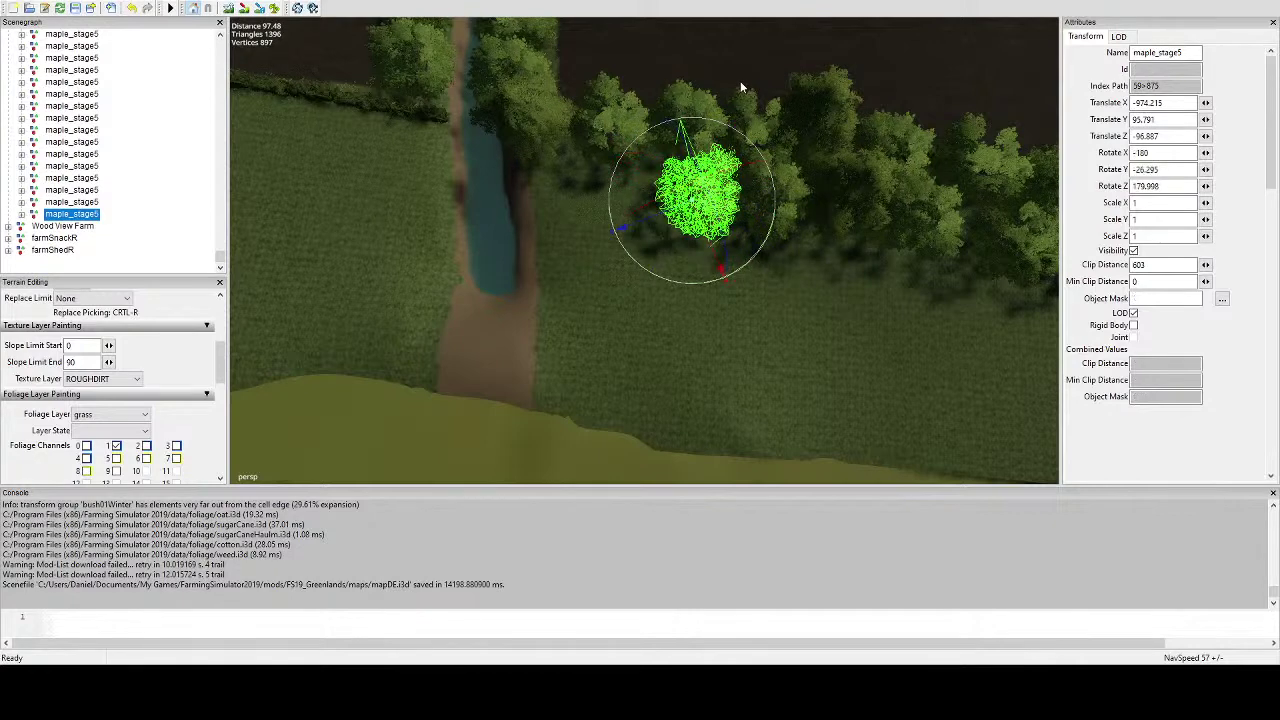
key(ctrl+m)
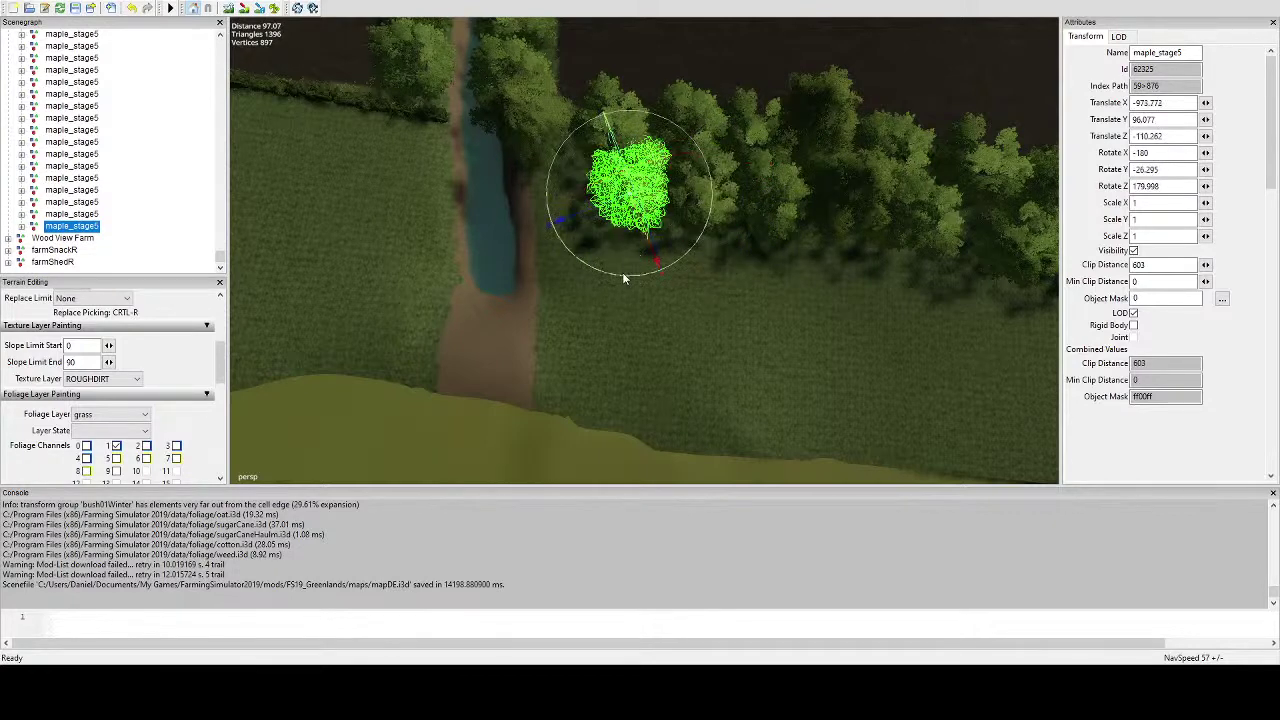
drag(622, 278, 669, 82)
Duplicate the maple beside the stream at about X -975, Z -125, with Rotate Y about -46.
key(ctrl+d)
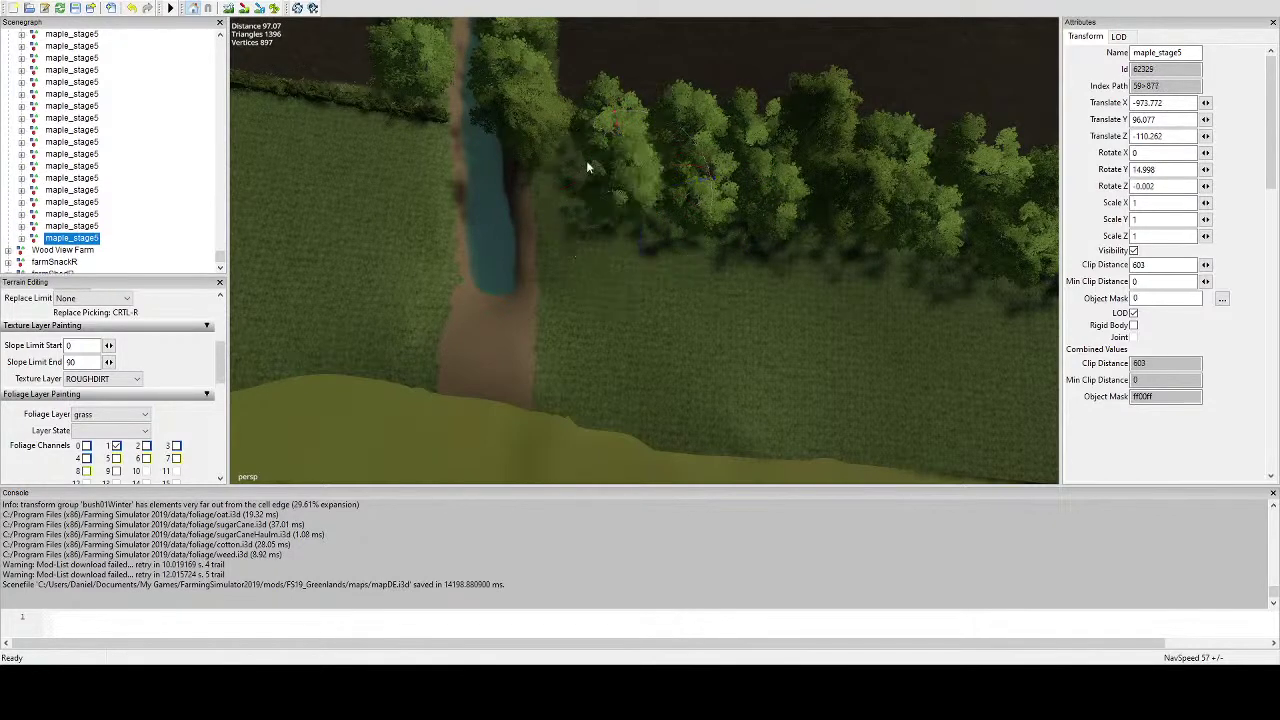
key(ctrl+m)
drag(599, 270, 482, 146)
Duplicate the last ground trees group of volume trees to about X -998, Z 152, and turn it to Rotate Y about 4.
alt+drag(582, 95, 604, 137)
scroll(700, 108, up, 4)
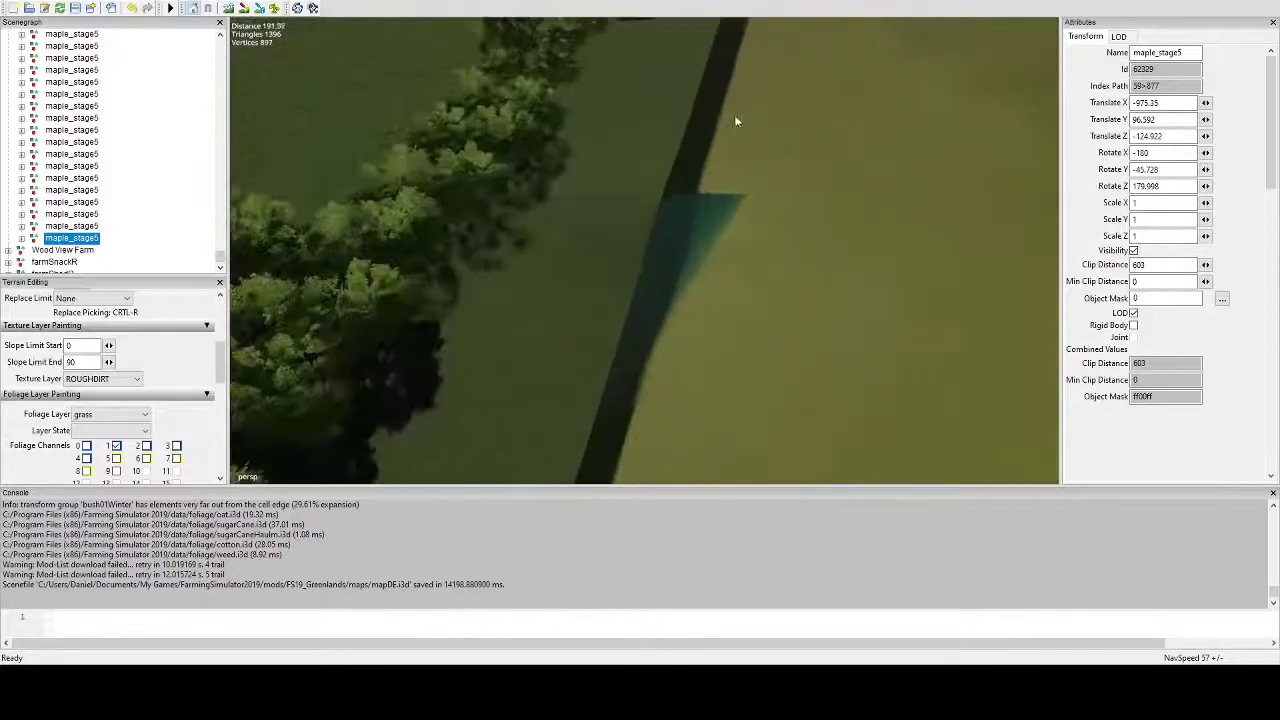
alt+drag(734, 120, 413, 228)
scroll(560, 200, up, 4)
alt+drag(680, 192, 541, 210)
scroll(600, 185, up, 3)
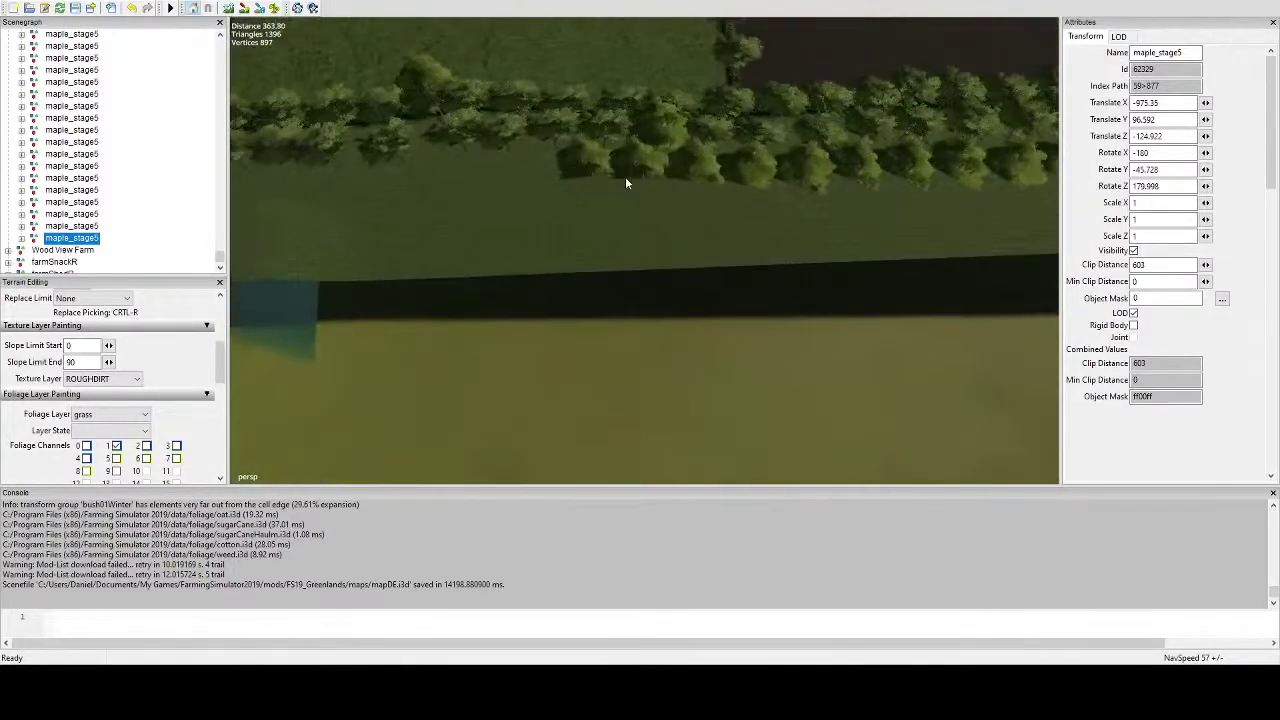
click(626, 166)
click(627, 166)
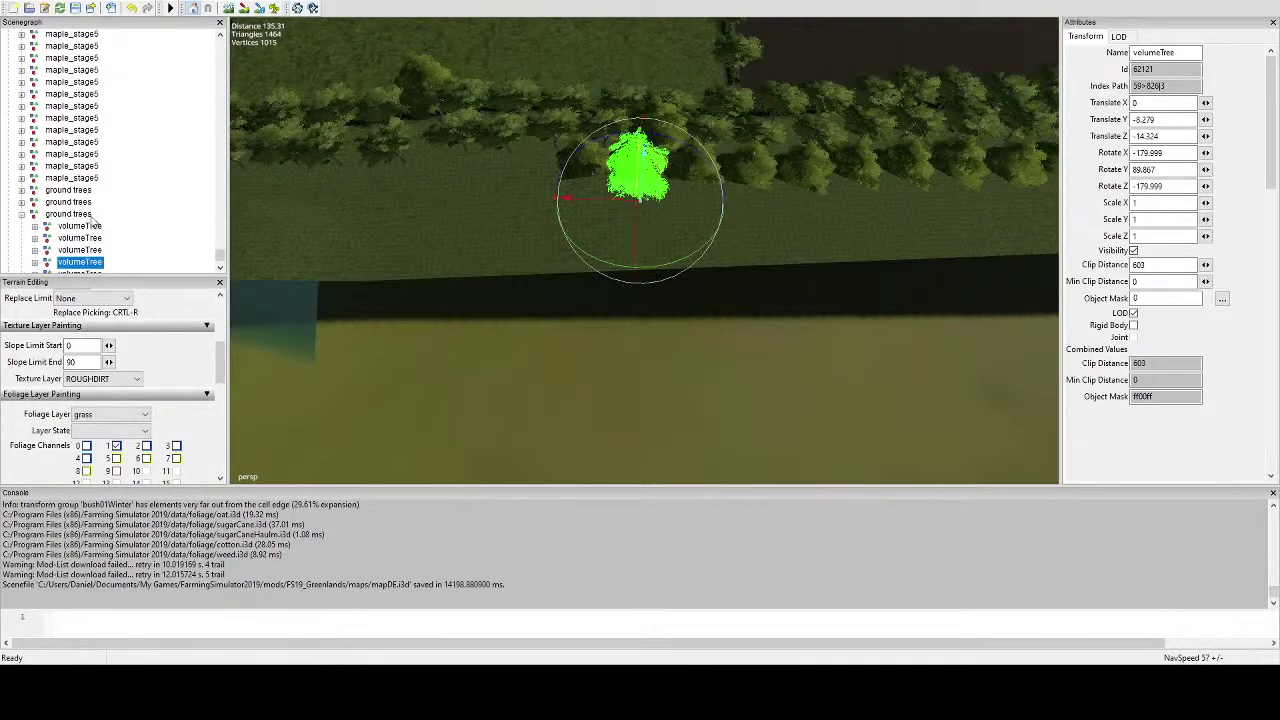
click(93, 216)
middle_drag(360, 158, 652, 74)
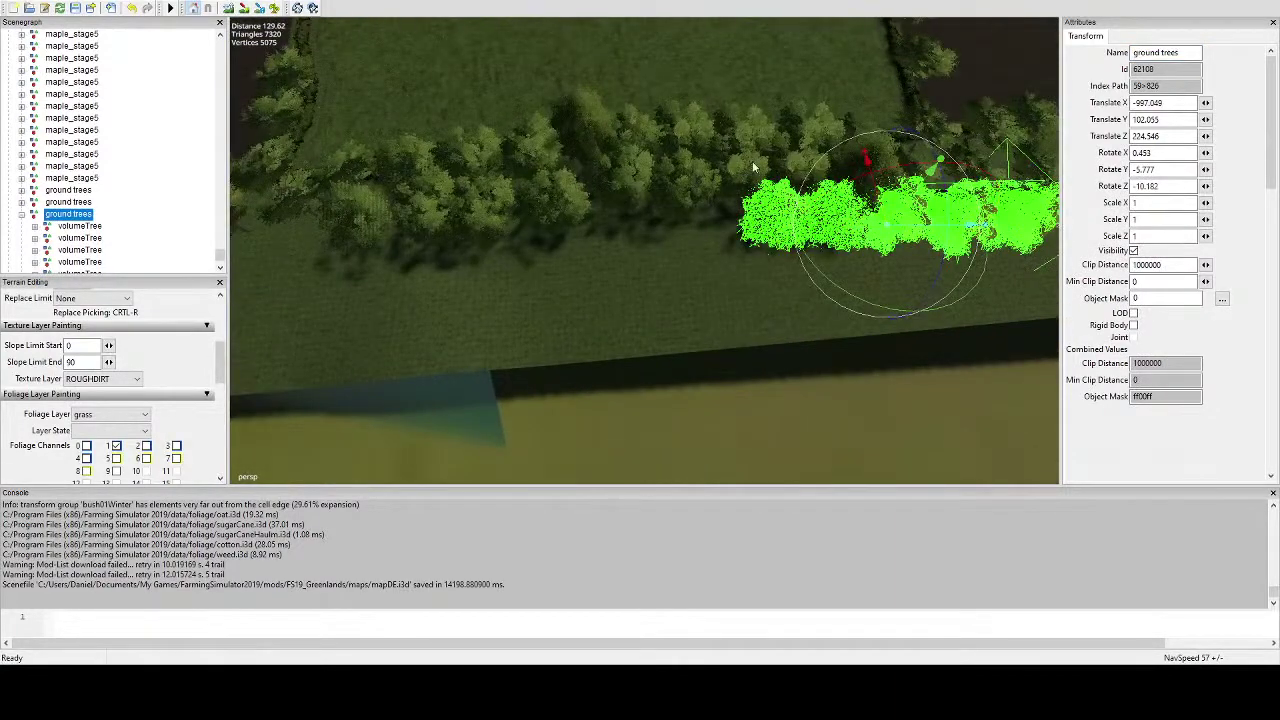
key(Delete)
click(601, 254)
scroll(660, 287, up, 3)
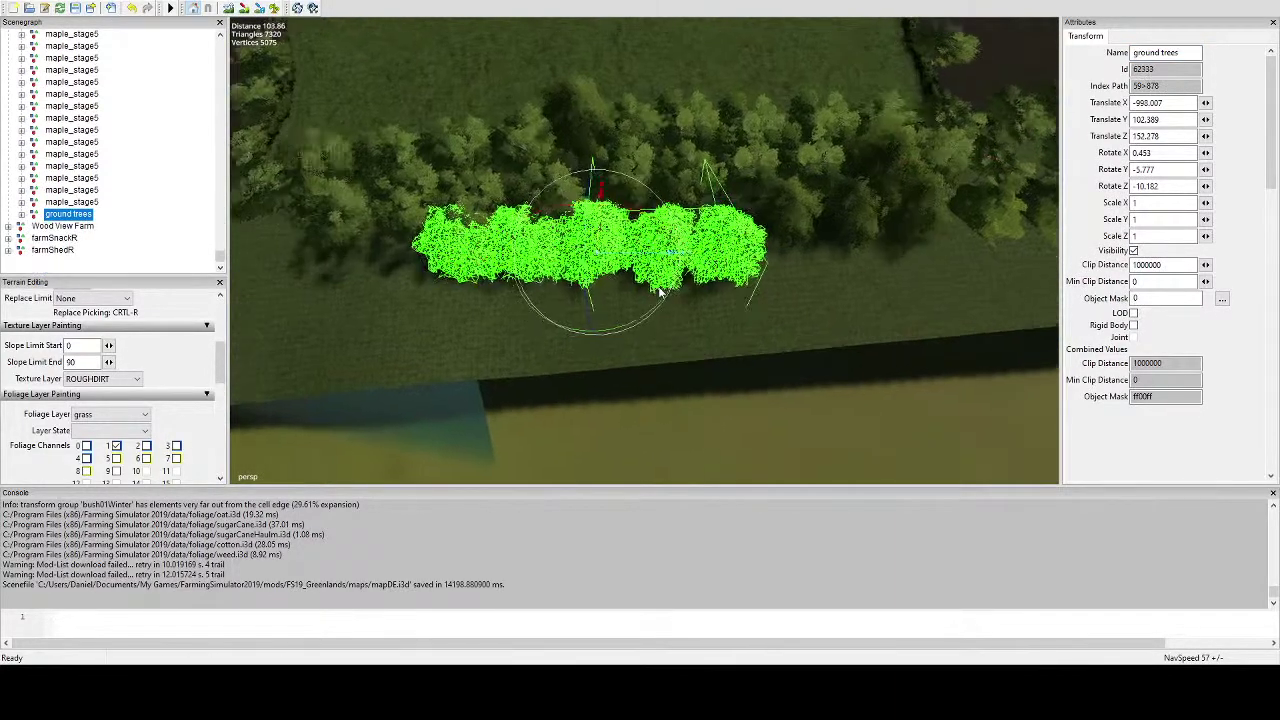
mouse_move(650, 305)
mouse_down()
mouse_move(665, 294)
mouse_move(657, 303)
mouse_up()
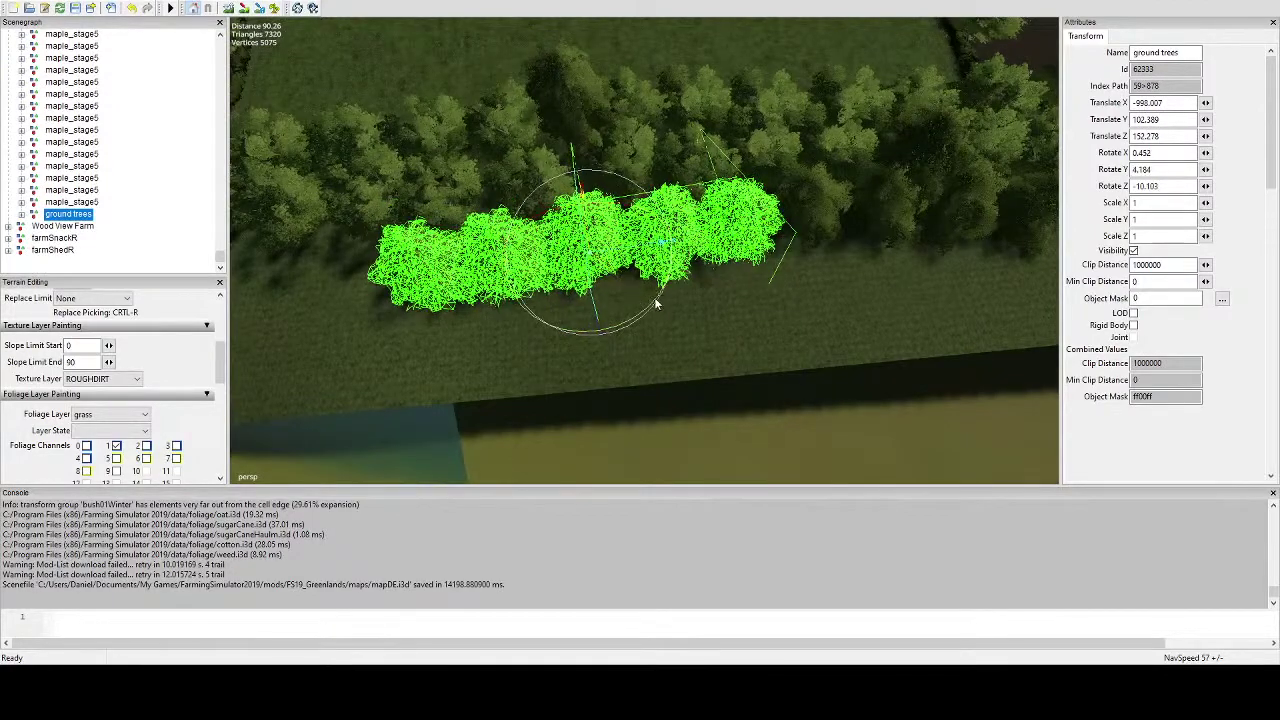
Lower the duplicated ground trees group to a height of about Y 99.
alt+middle_drag(657, 303, 735, 297)
scroll(735, 297, down, 2)
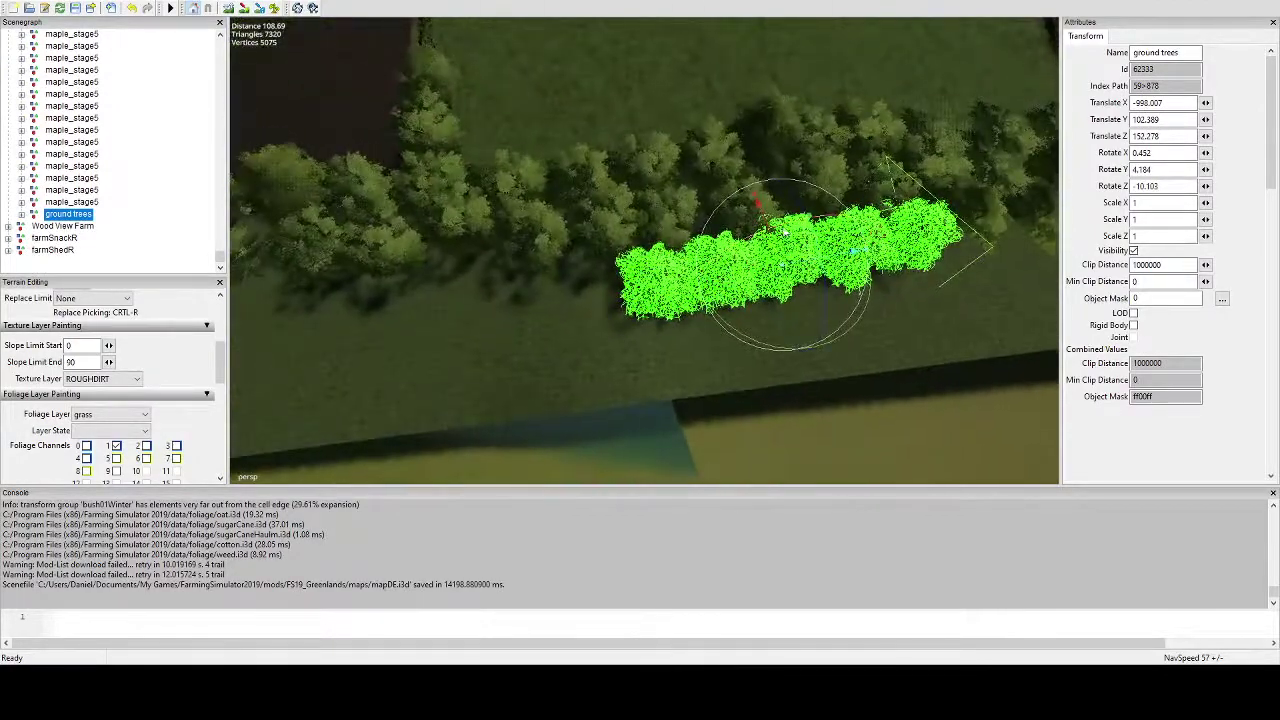
drag(793, 243, 769, 342)
Continue the outer line with ground trees duplicates at about X -996, Z 81 and X -997, Z 5, both with Rotate Y about -3.
key(ctrl+d)
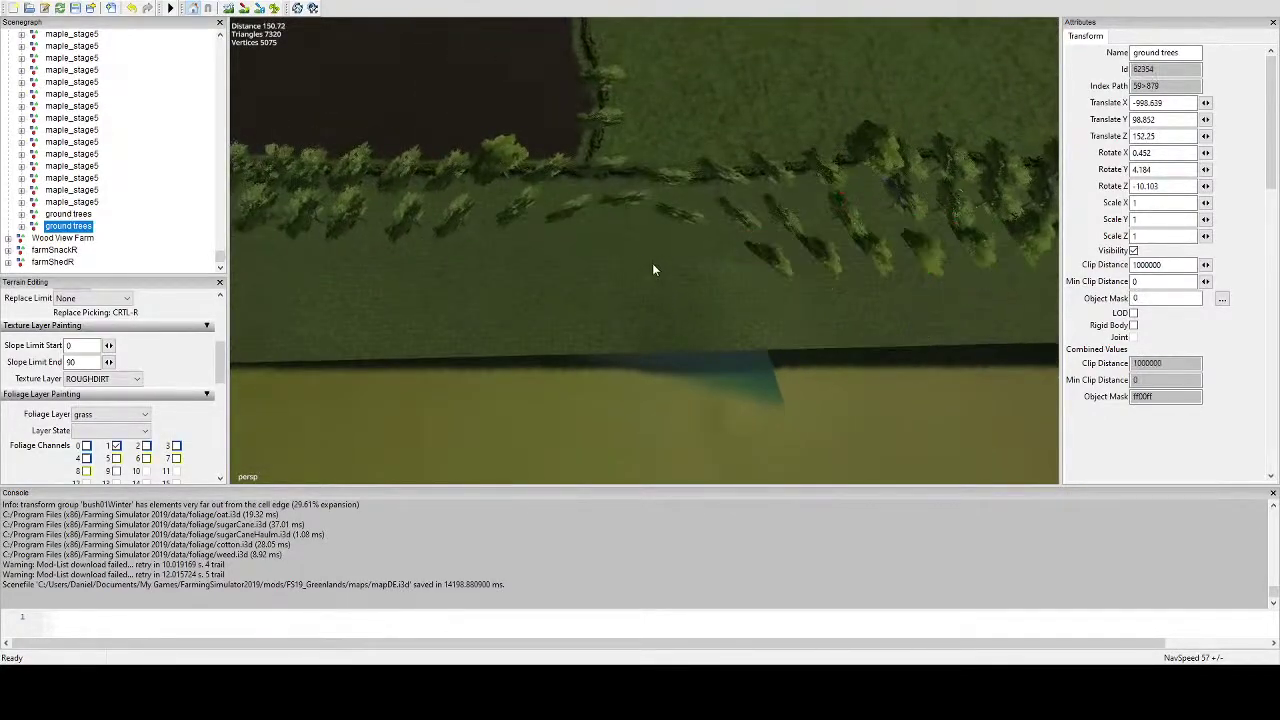
drag(676, 322, 669, 328)
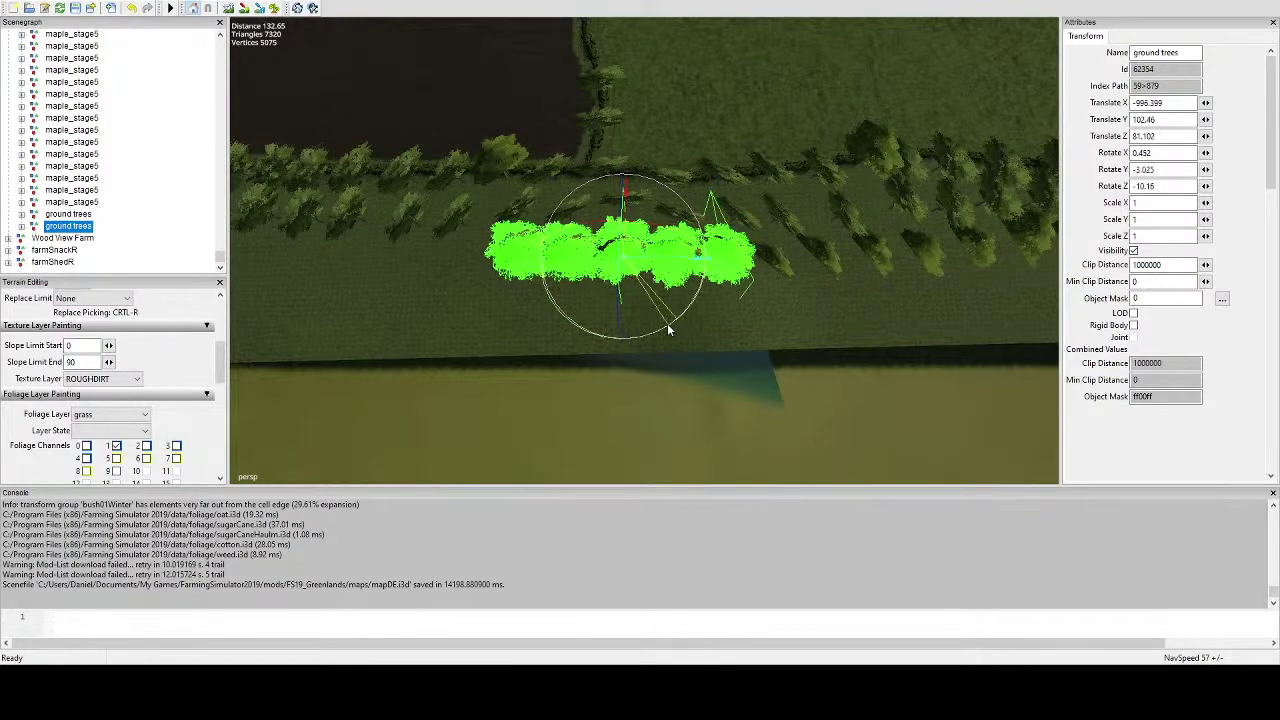
alt+middle_drag(669, 328, 792, 278)
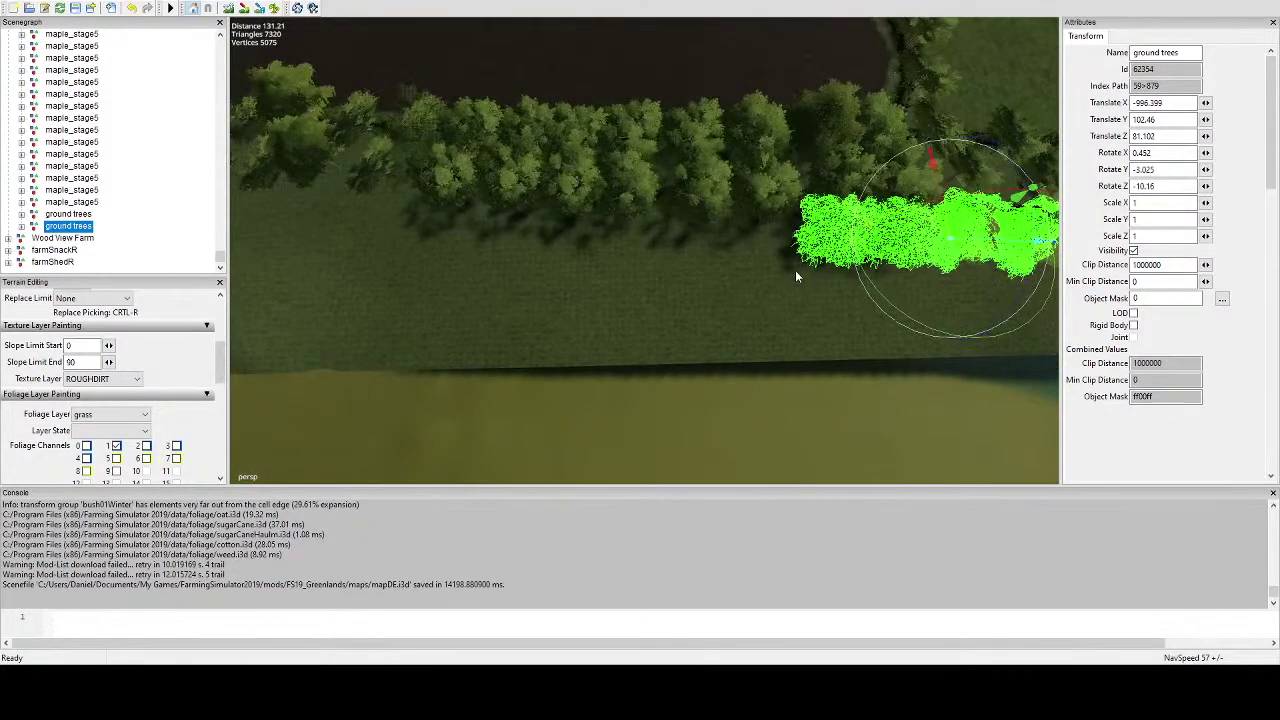
key(ctrl+d)
key(ctrl+b)
Duplicate the ground trees group towards the stream at about X -992, Z -65, with Rotate Y about -5.
scroll(638, 253, up, 1)
alt+middle_drag(638, 253, 705, 254)
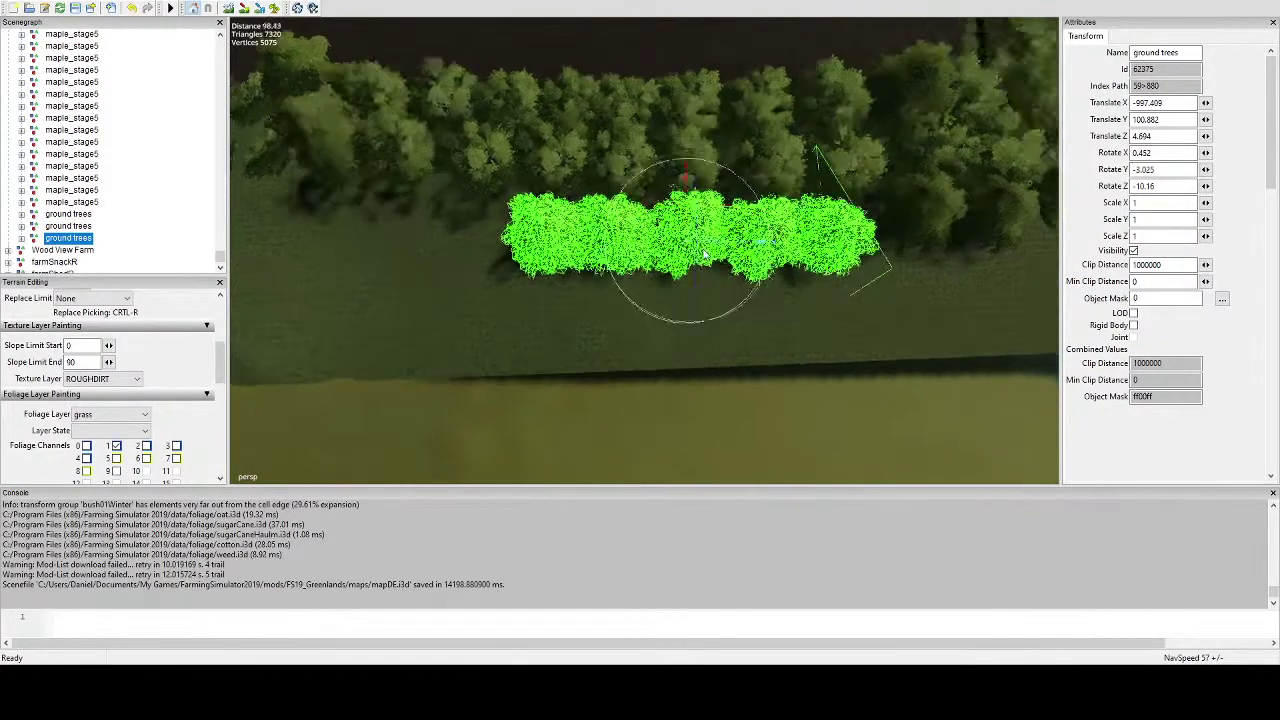
alt+drag(705, 254, 758, 161)
scroll(758, 161, up, 5)
alt+middle_drag(700, 180, 663, 269)
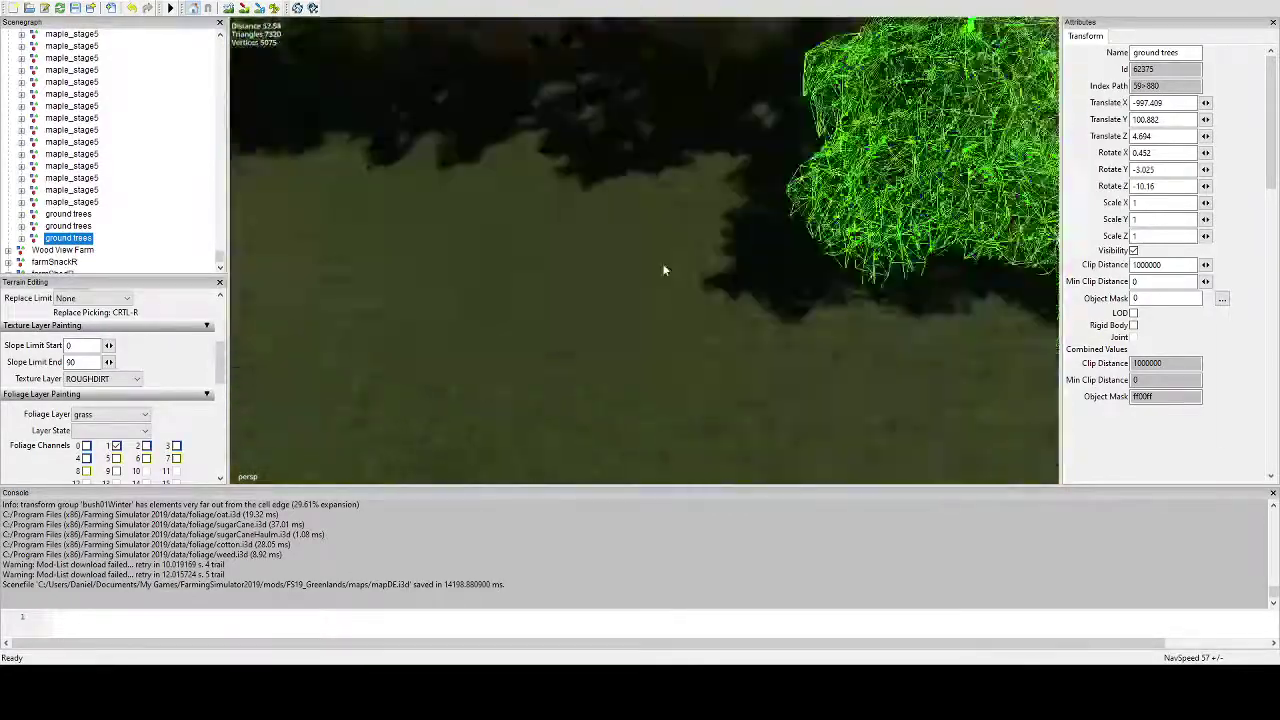
scroll(663, 269, down, 5)
alt+drag(663, 269, 708, 250)
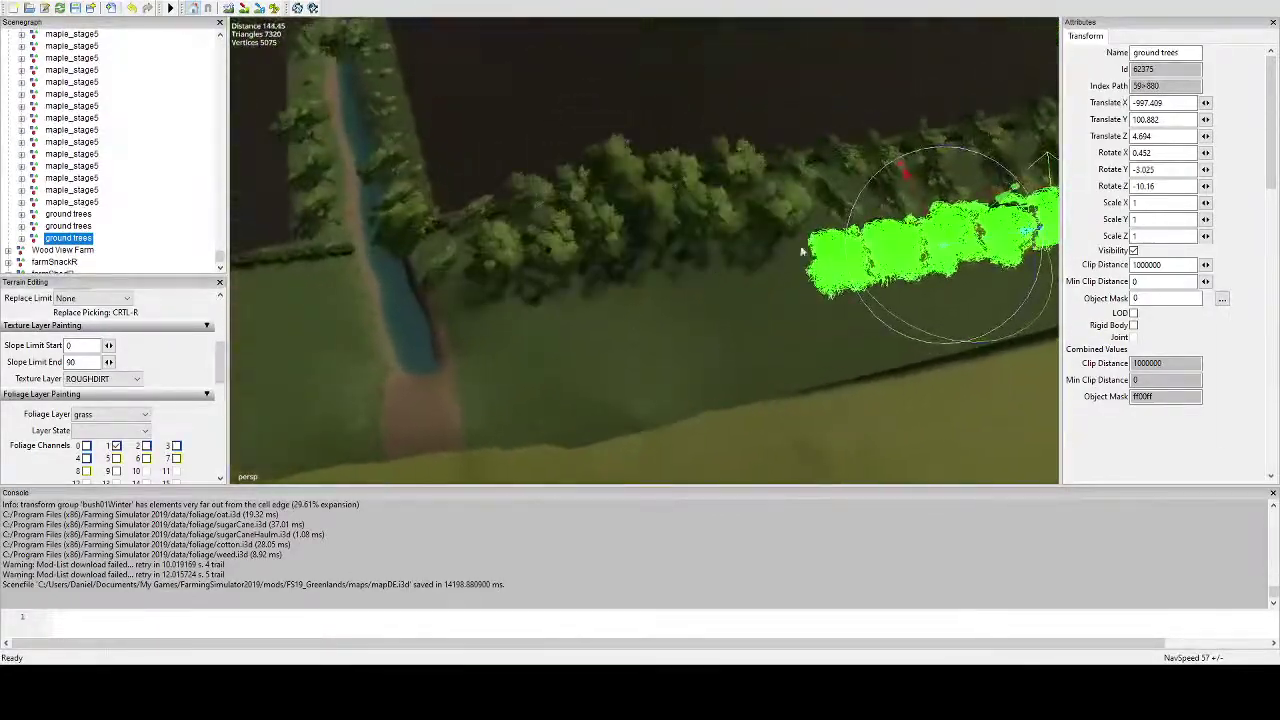
alt+middle_drag(801, 251, 783, 276)
key(ctrl+d)
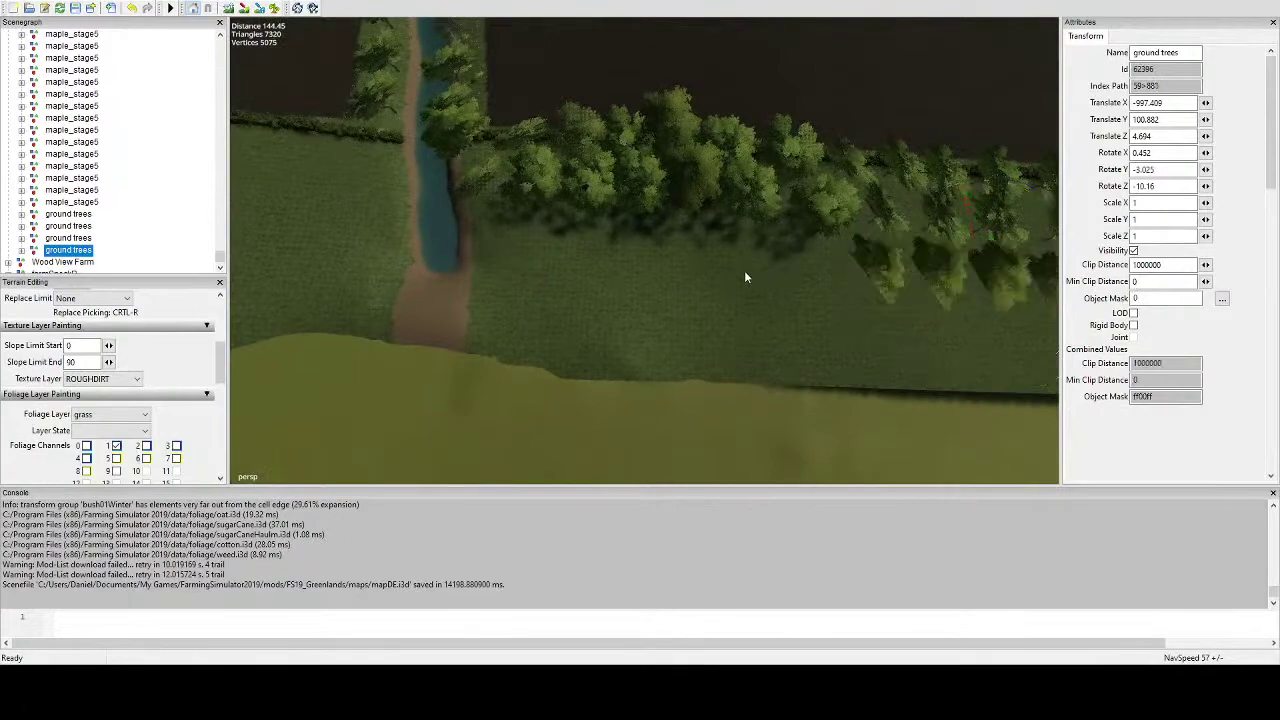
key(ctrl+b)
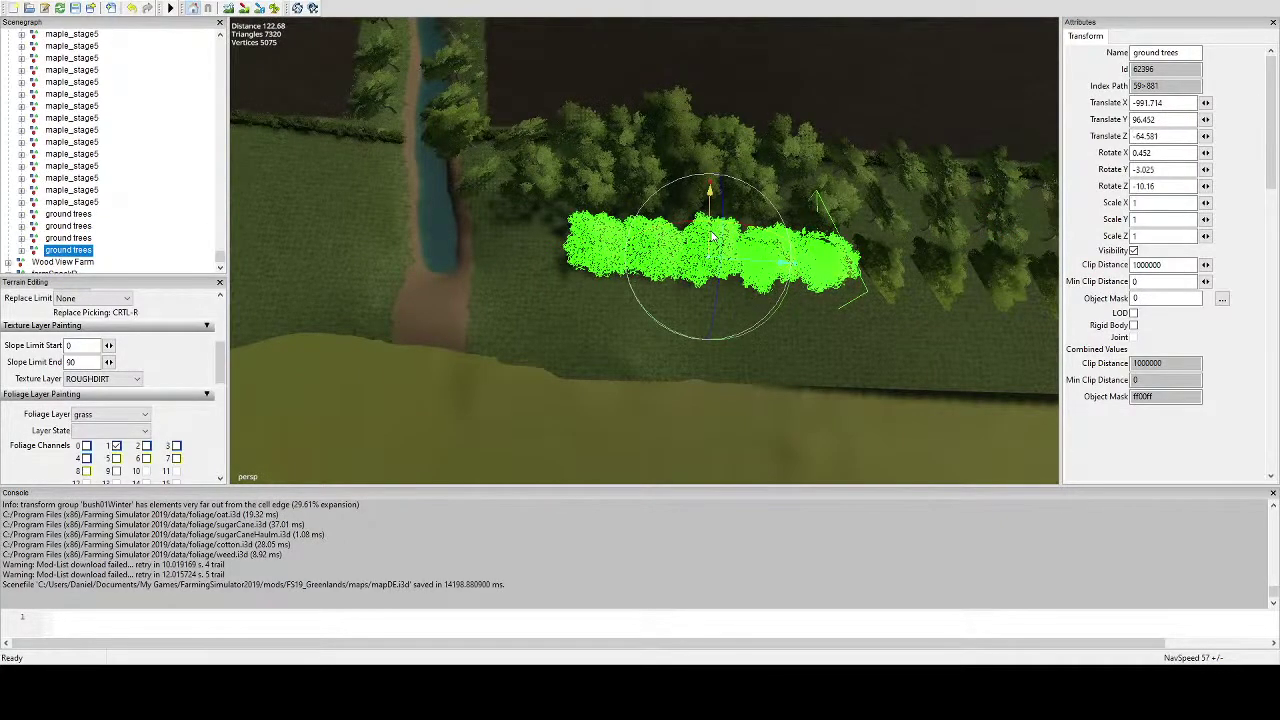
scroll(724, 322, up, 5)
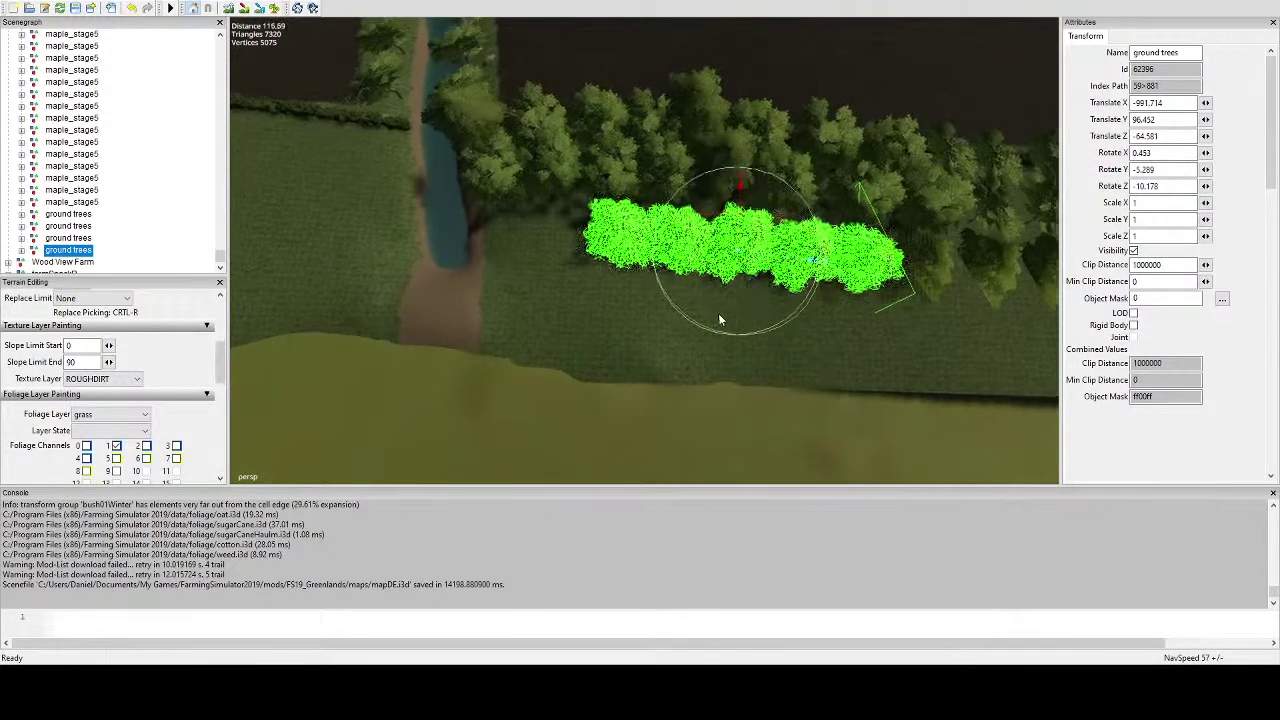
Duplicate the end volume tree of the newest group towards the stream, setting it at about X 1, Y -6.3, Z -44.
click(684, 210)
click(682, 210)
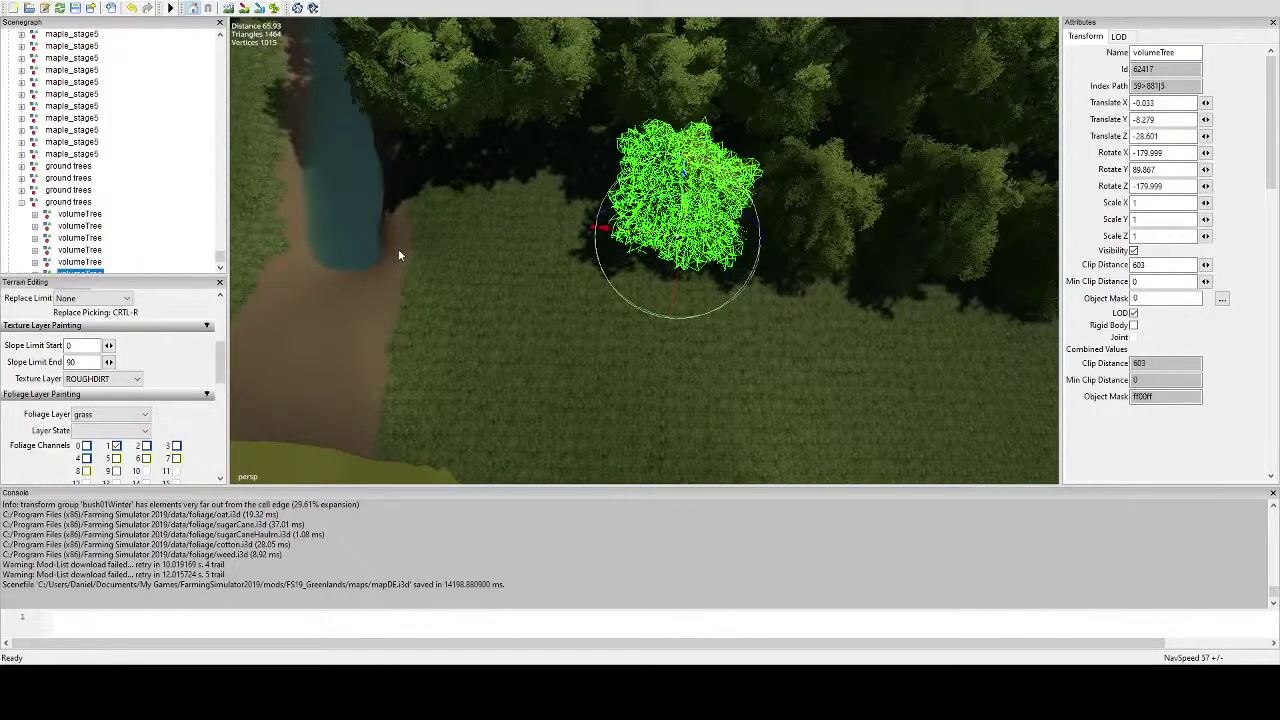
key(ctrl+b)
scroll(592, 199, up, 5)
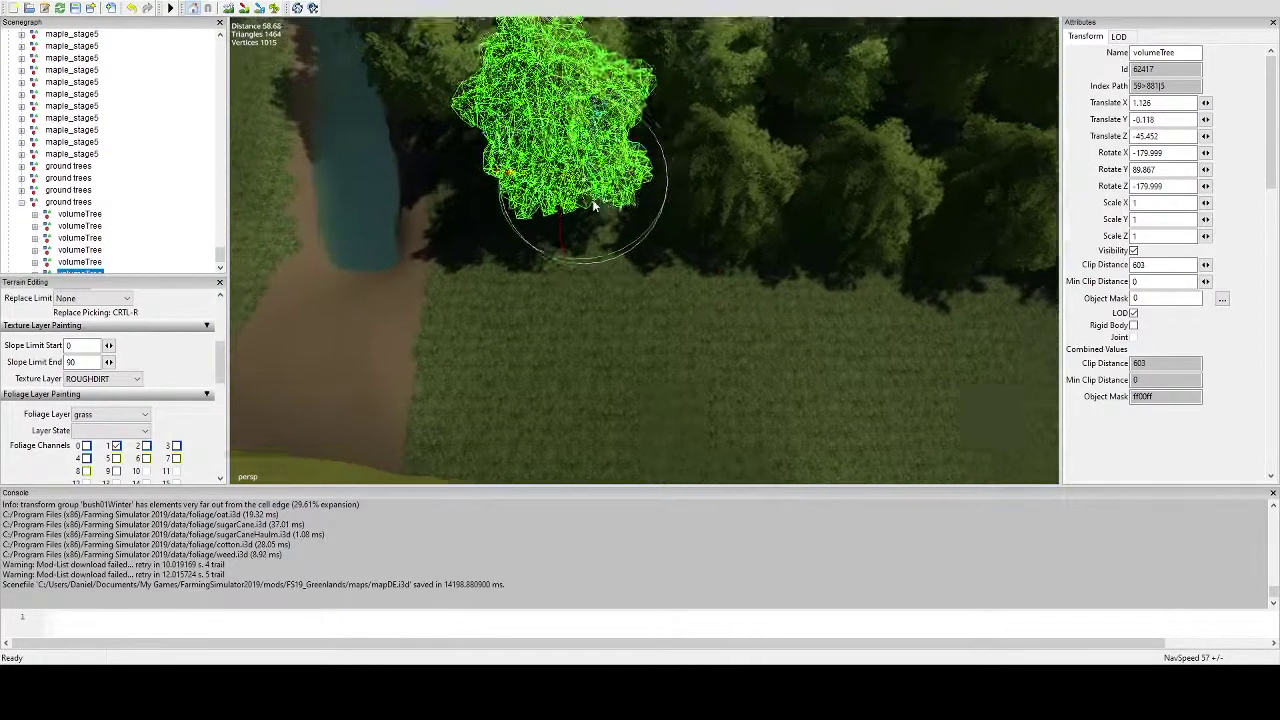
alt+drag(592, 199, 550, 157)
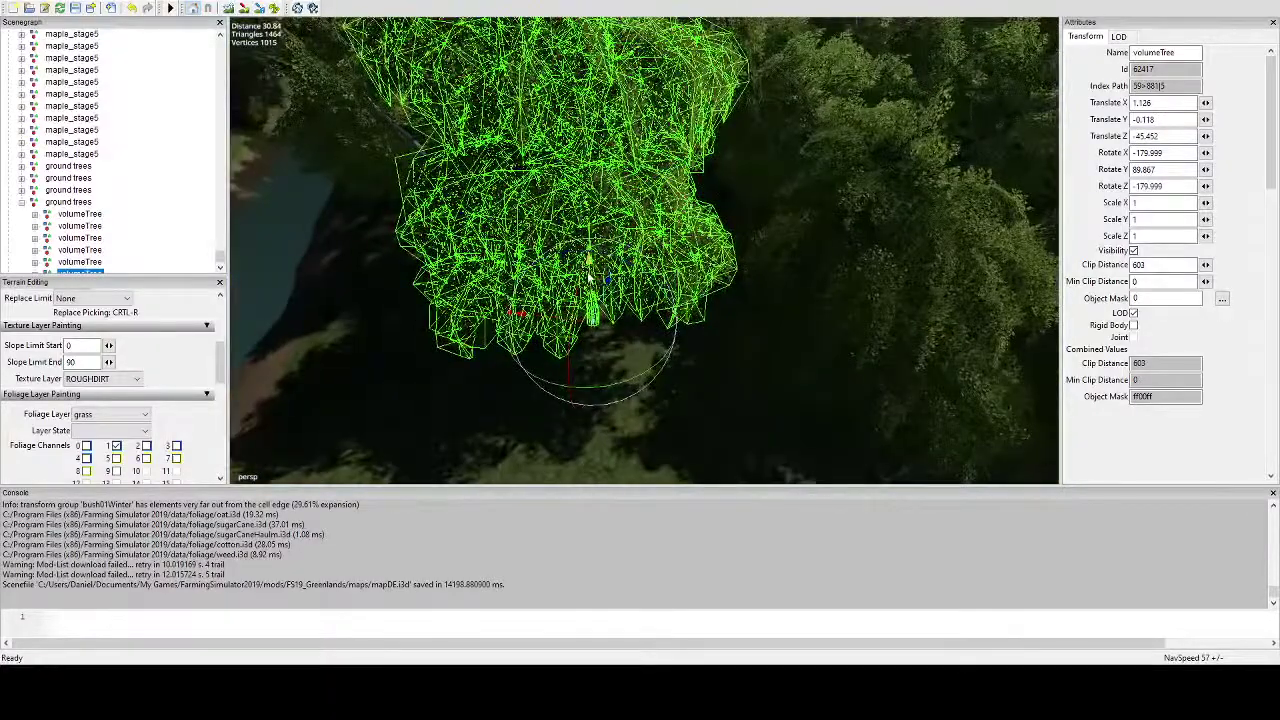
drag(589, 278, 619, 388)
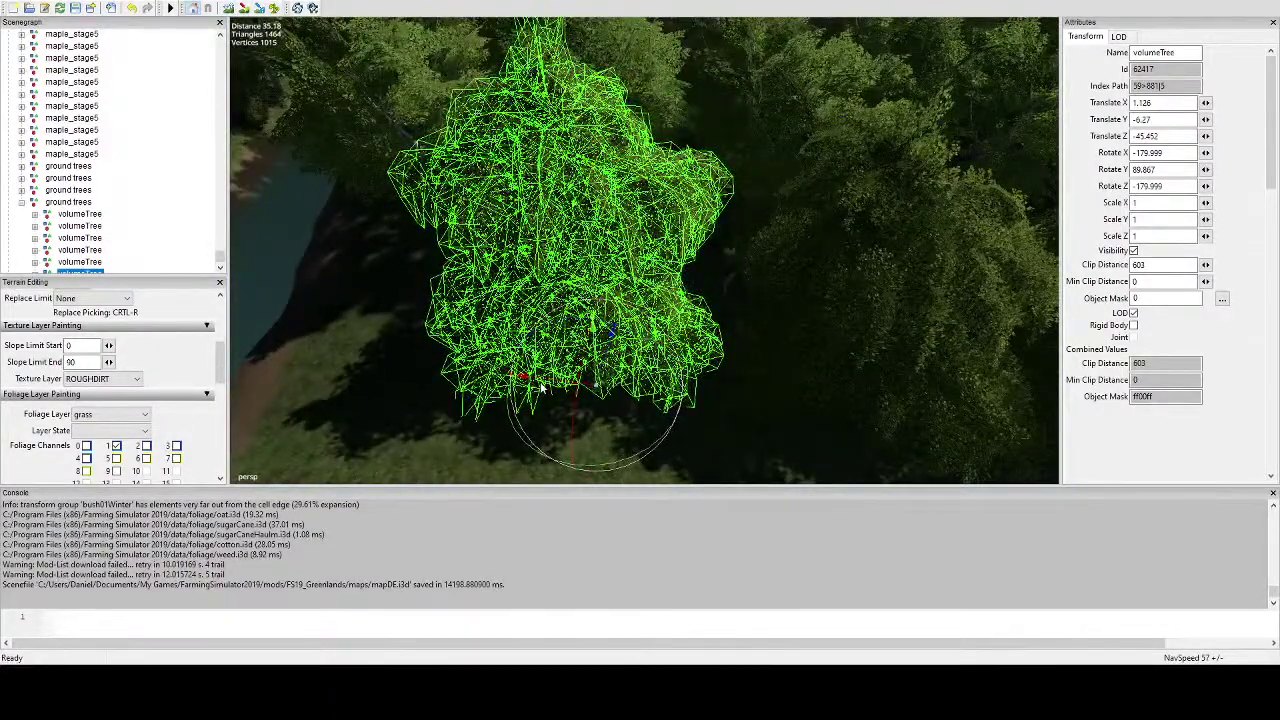
drag(526, 378, 562, 384)
Add another volume tree duplicate beside the stream at about X 0.3, Z -59, and lower it to about Y -6.6.
scroll(566, 396, down, 2)
alt+middle_drag(570, 405, 623, 423)
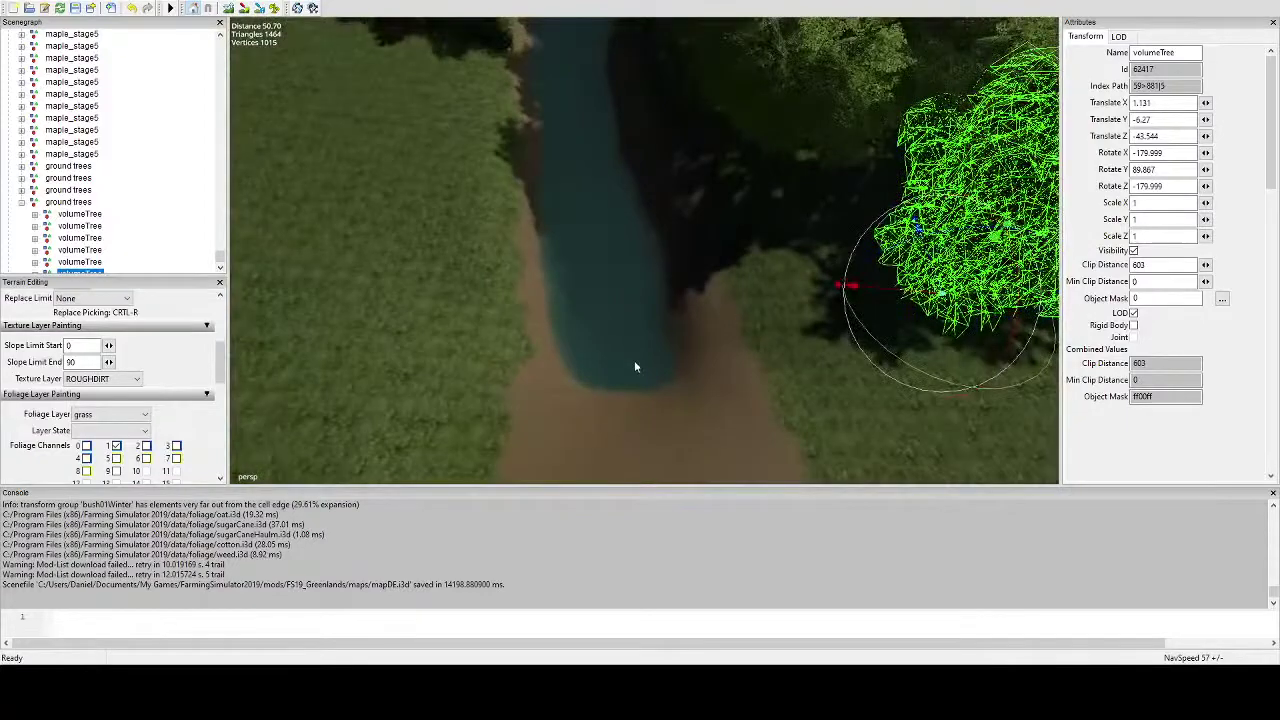
click(774, 262)
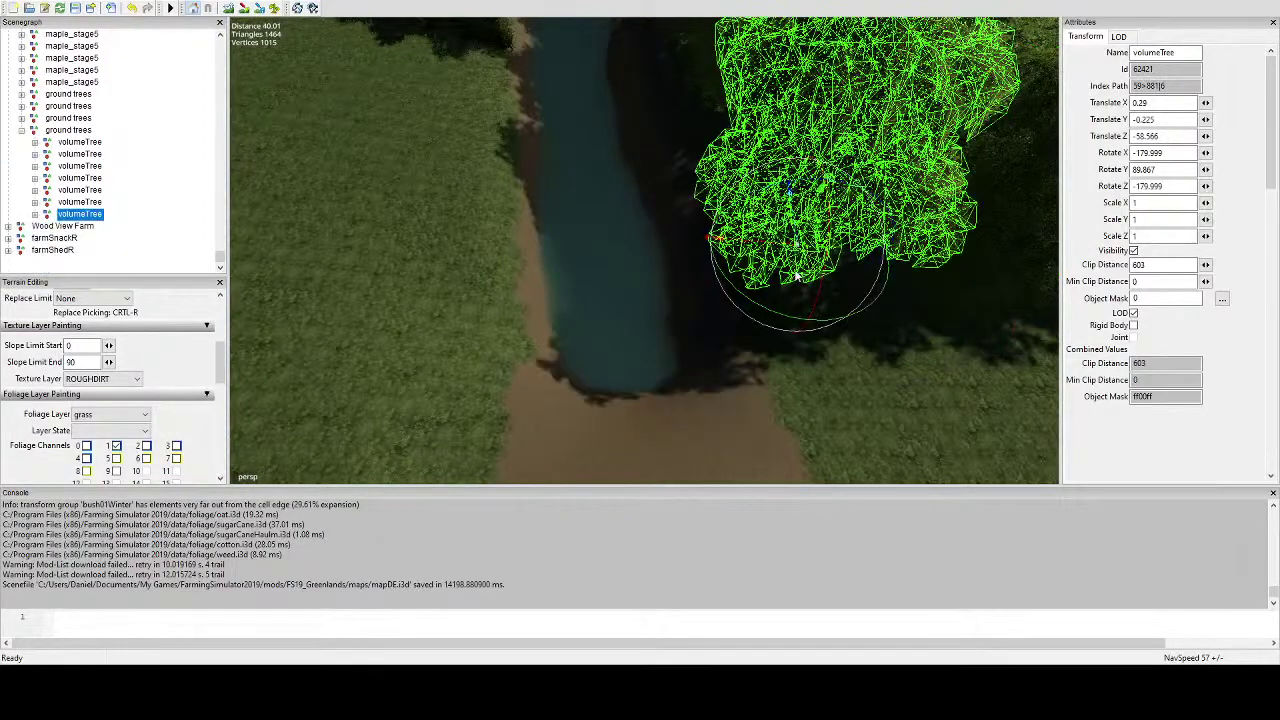
drag(817, 225, 785, 308)
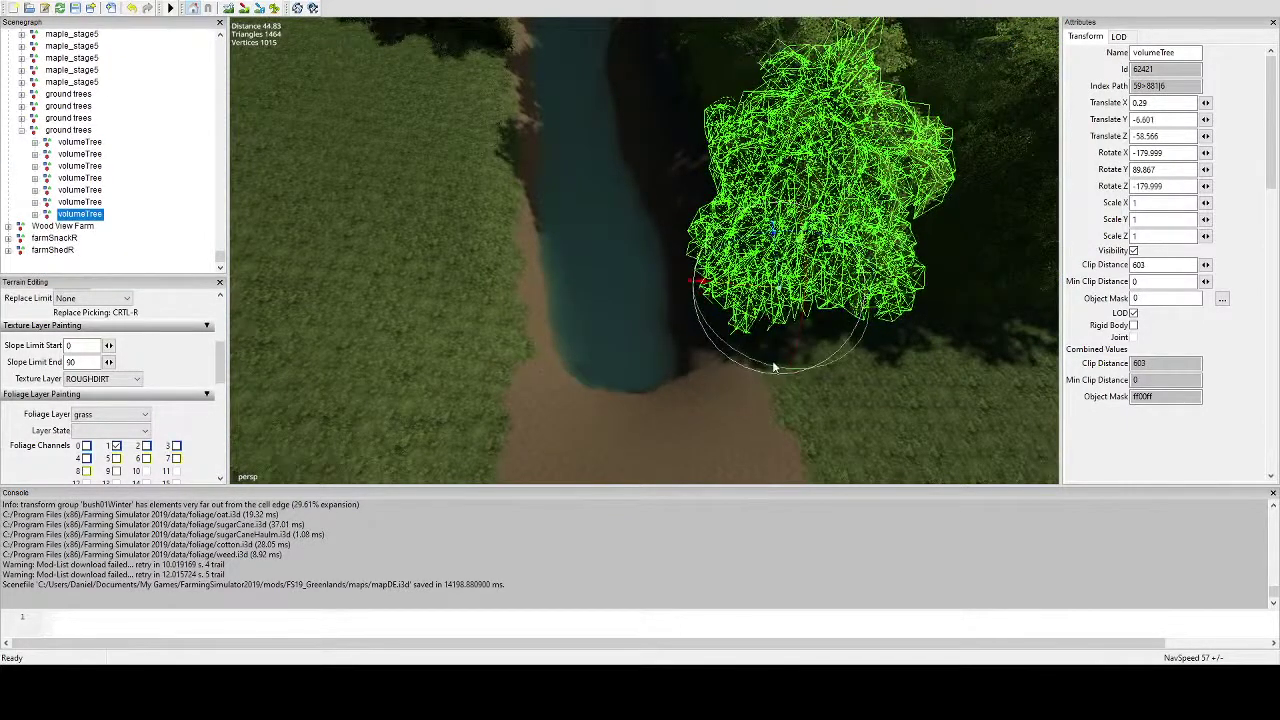
click(668, 266)
scroll(821, 240, down, 8)
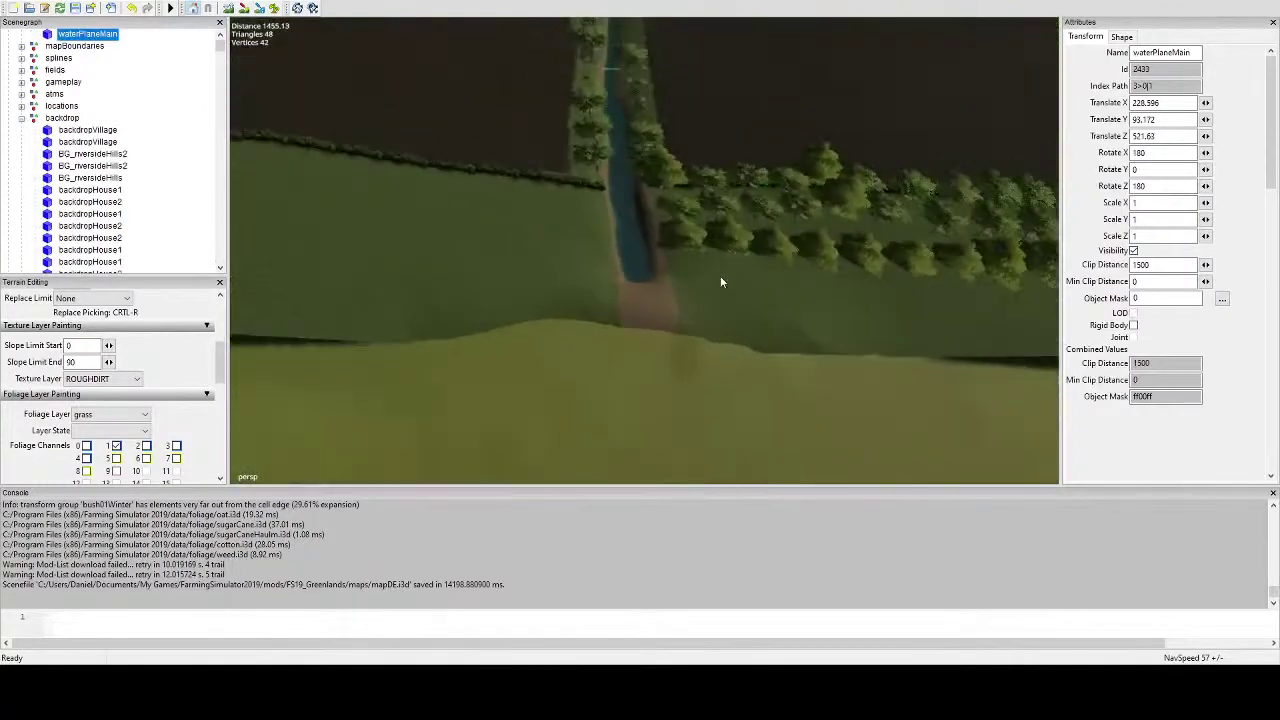
right_drag(720, 282, 828, 302)
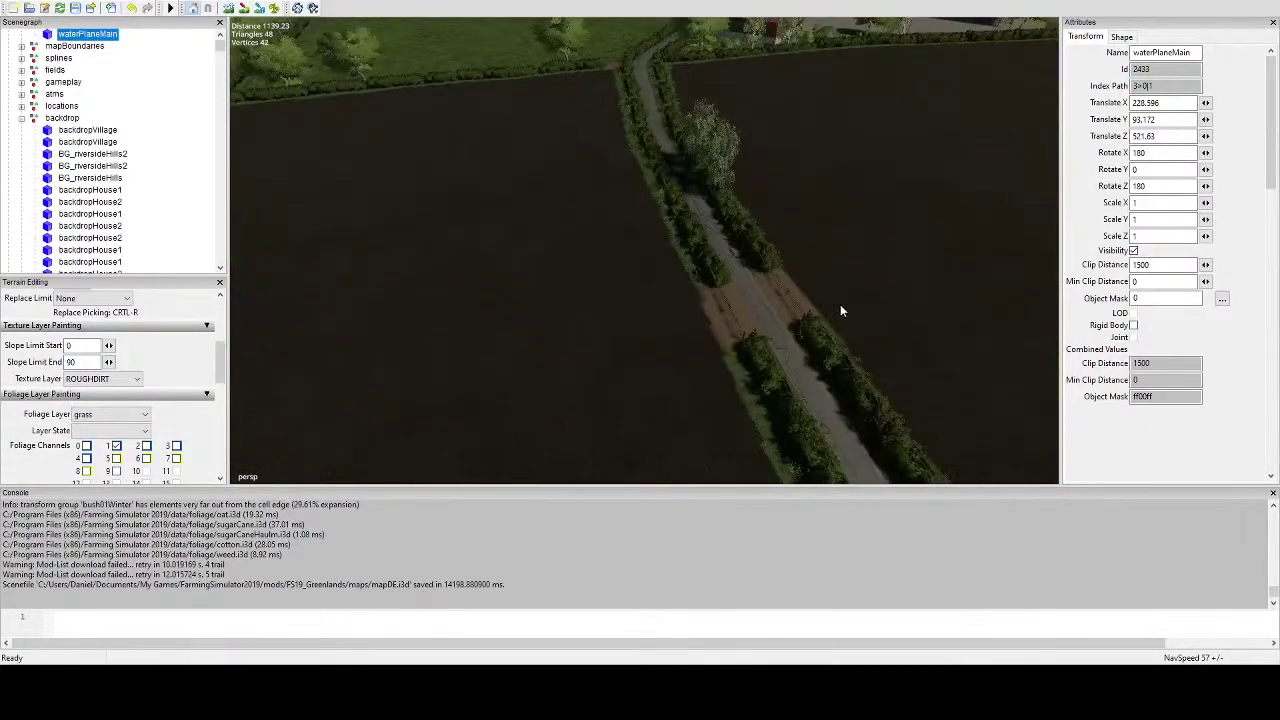